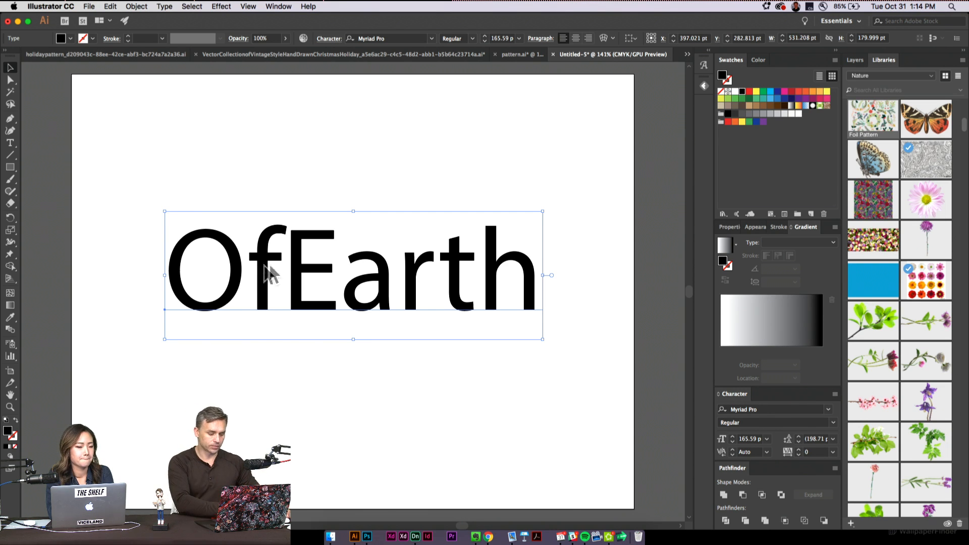
Step: Try adding an extra "a" after the existing "a" in the OfEarth text, and remove it again
key("super+equal")
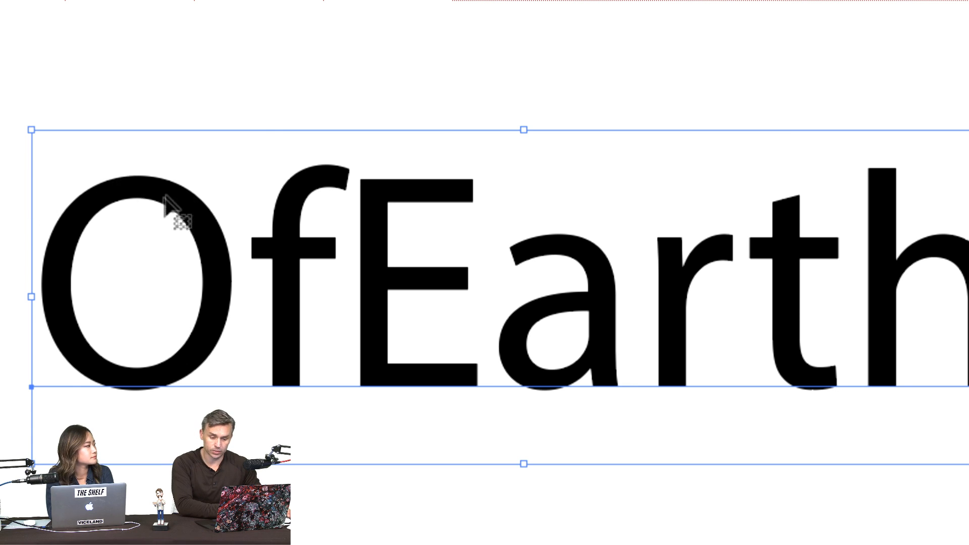
scroll(167, 205, "down", 2)
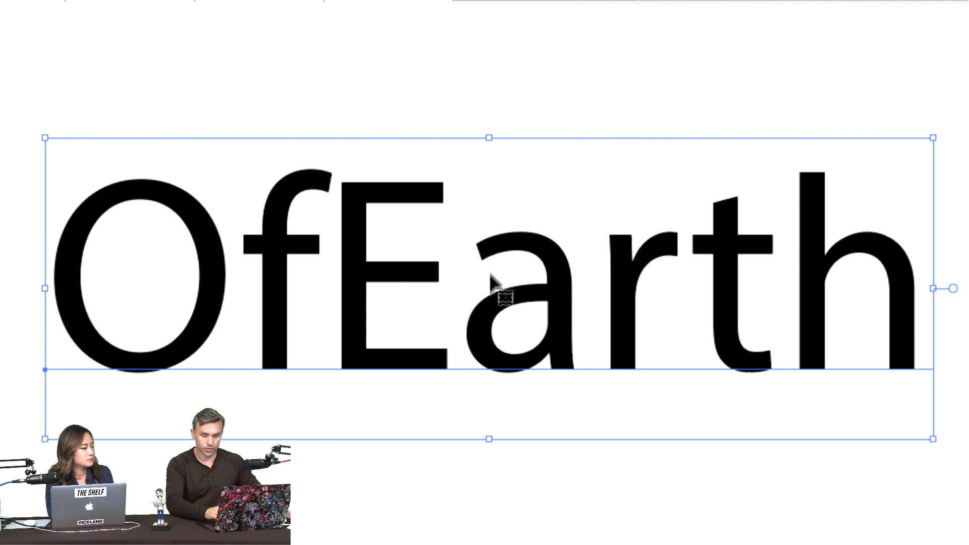
double_click(564, 304)
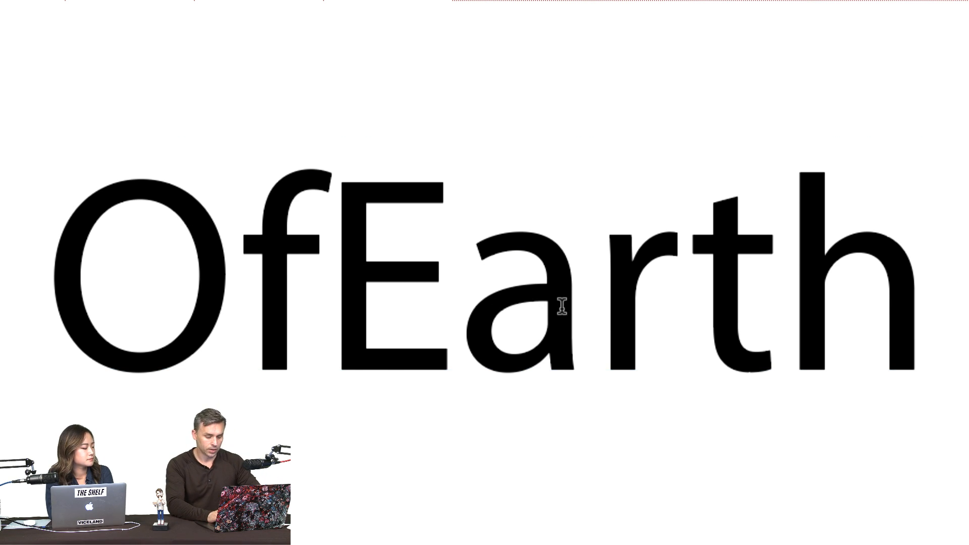
type("a")
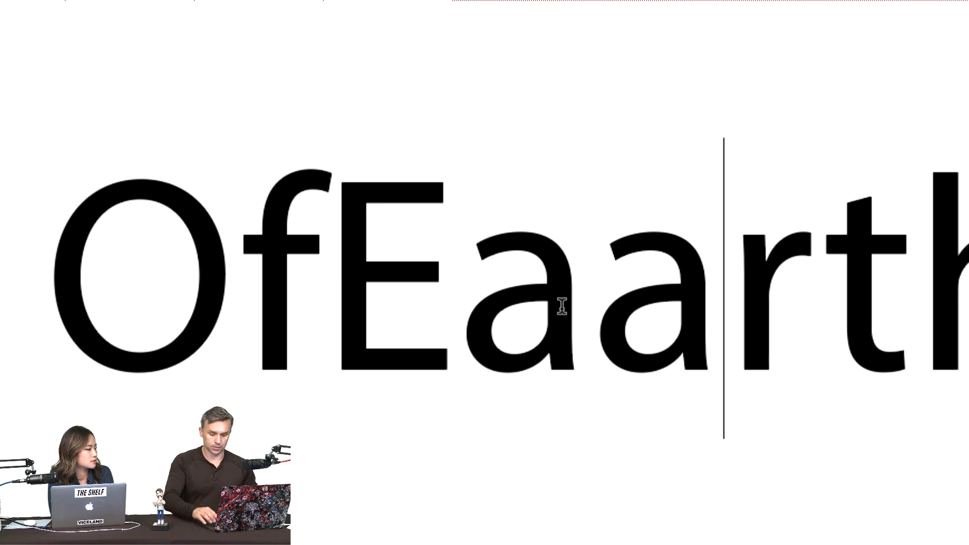
key("BackSpace")
Step: Highlight the letter O and the letters "fEar" within the OfEarth text to examine how the live type is selected
left_click(222, 264)
left_click_drag(142, 265, 126, 268)
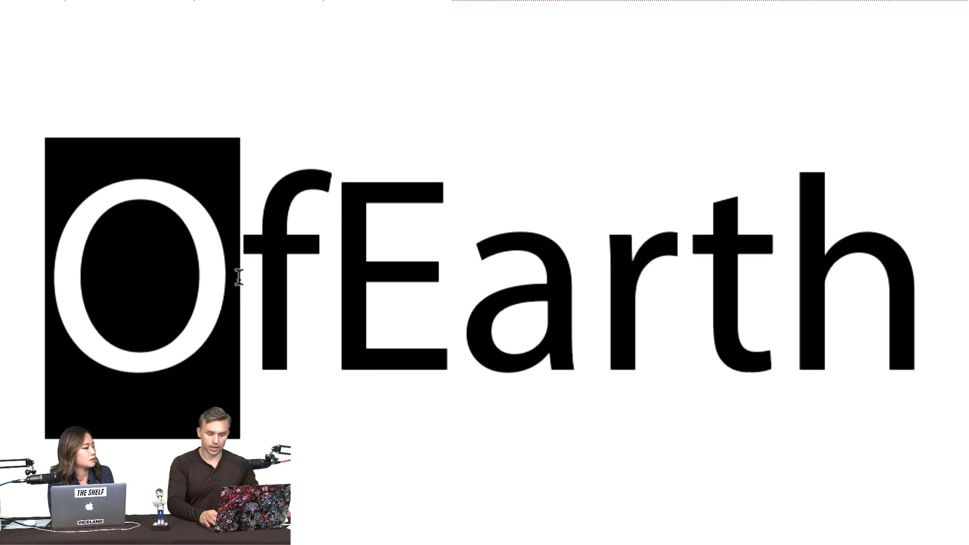
left_click_drag(237, 275, 653, 292)
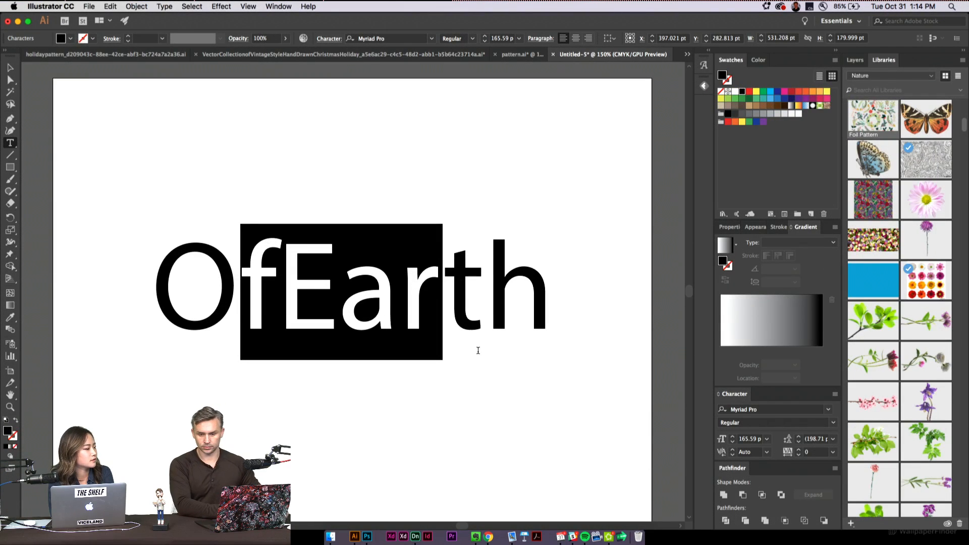
left_click(329, 296)
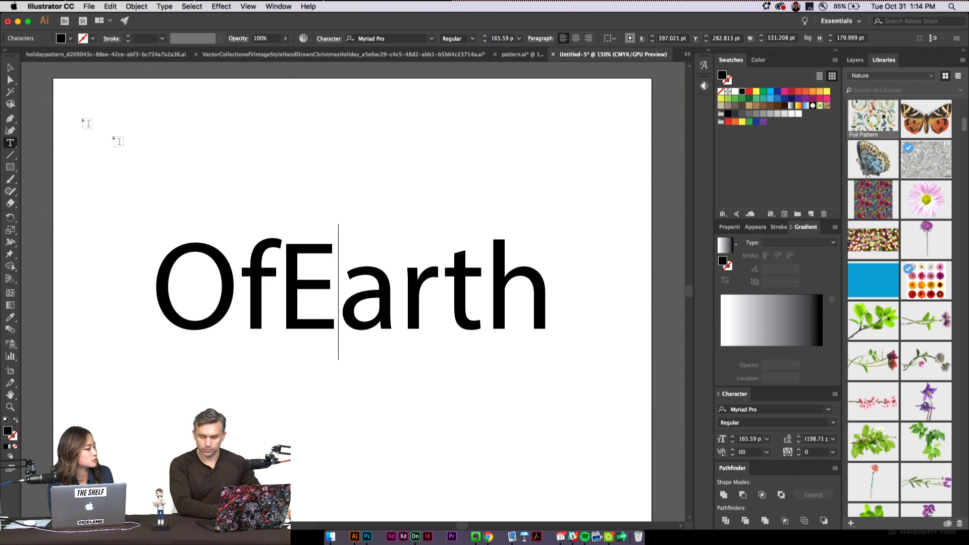
Step: Leave text editing and select the whole OfEarth text object
left_click(9, 68)
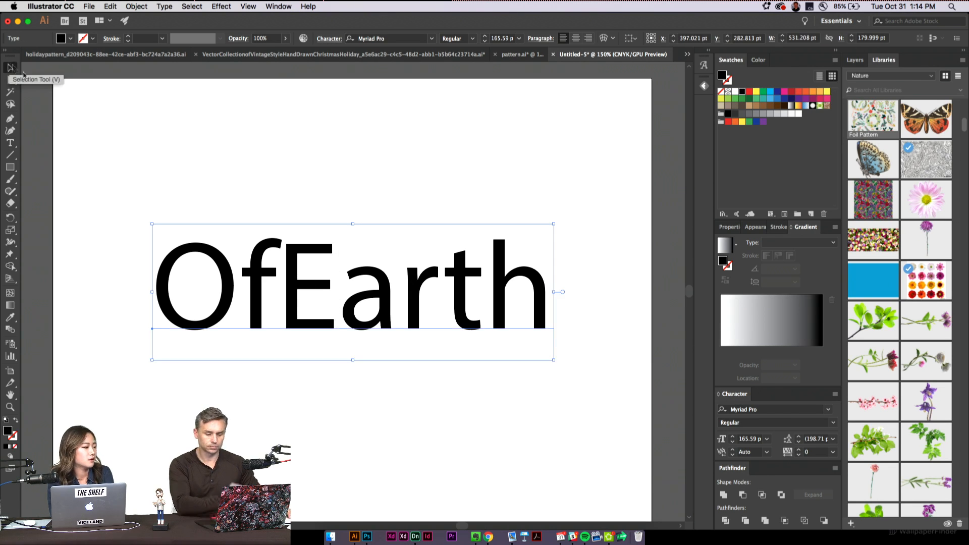
left_click(166, 186)
left_click_drag(128, 179, 584, 382)
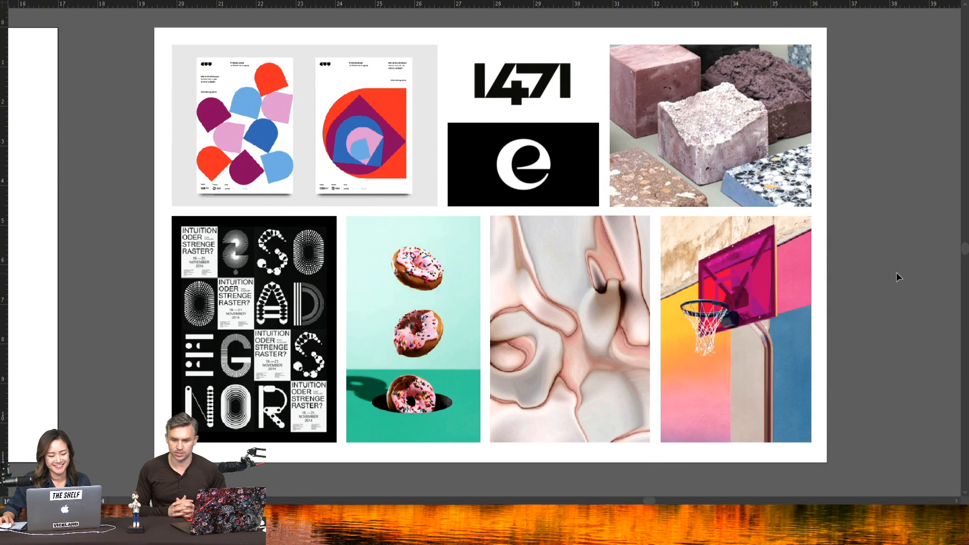
Step: Examine the mood board of reference images, from the posters and logos to the patterned lettering and photographs
scroll(897, 277, "up", 1)
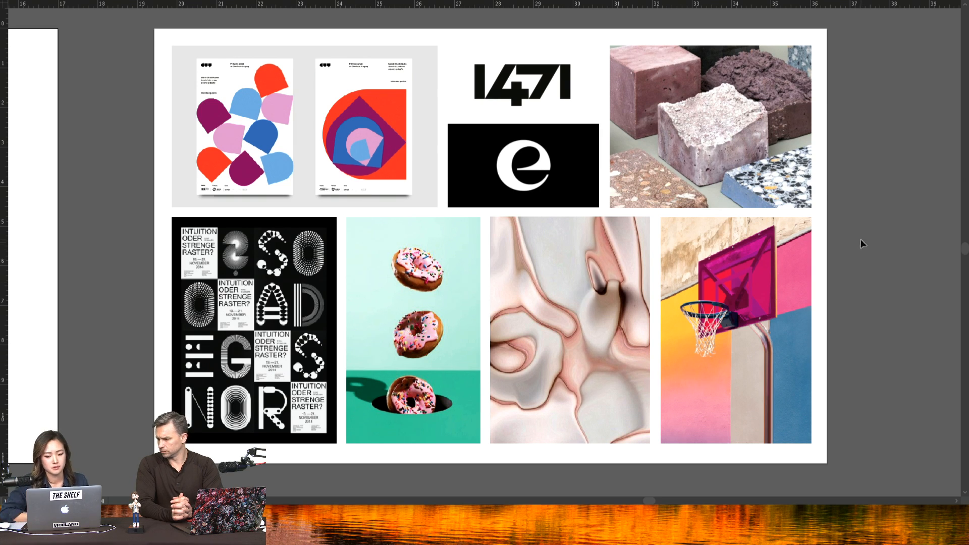
scroll(862, 239, "up", 1)
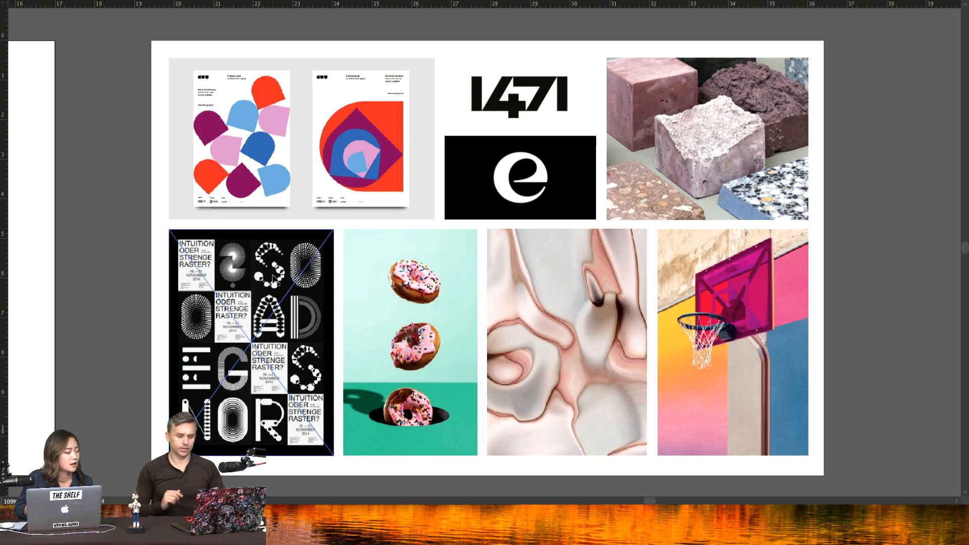
left_click(83, 288)
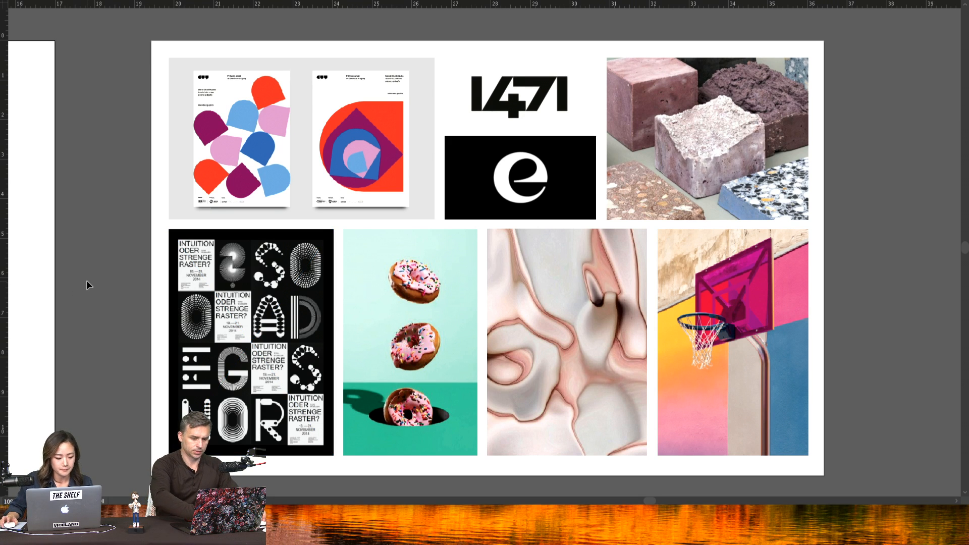
scroll(86, 280, "right", 1)
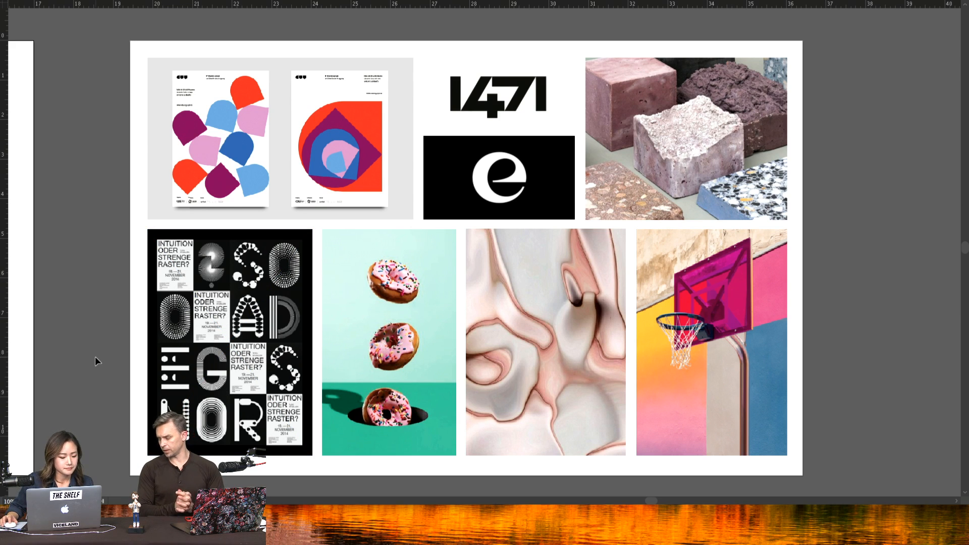
scroll(95, 356, "right", 1)
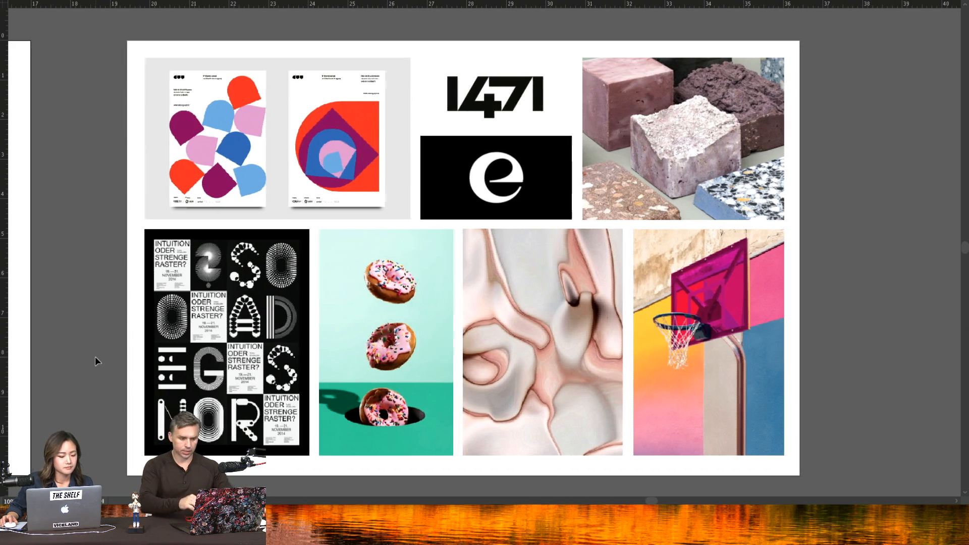
scroll(95, 357, "right", 3)
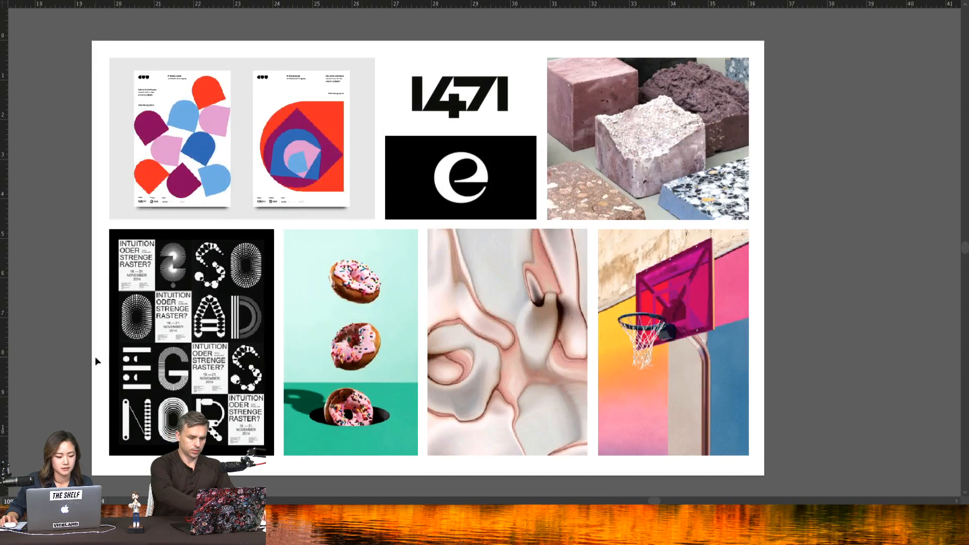
left_click(286, 380)
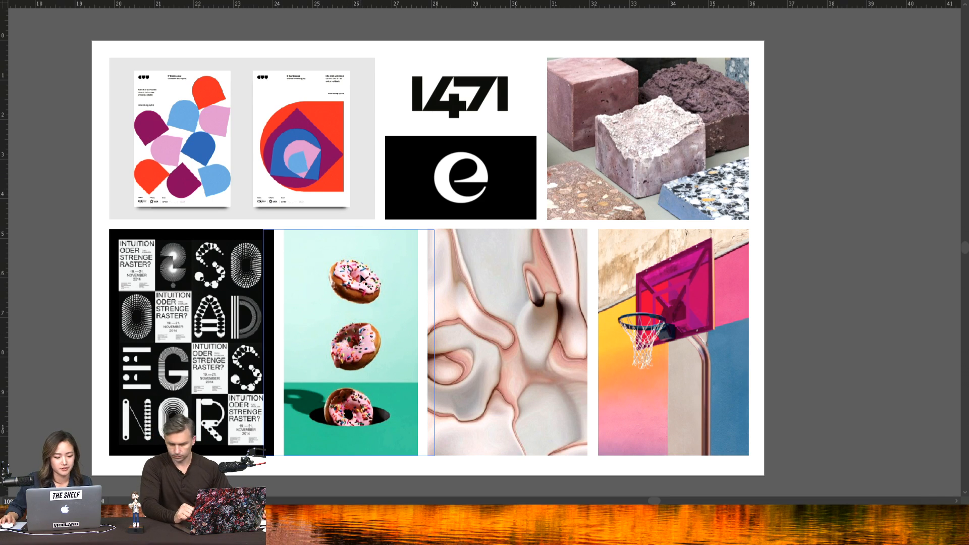
left_click(756, 374)
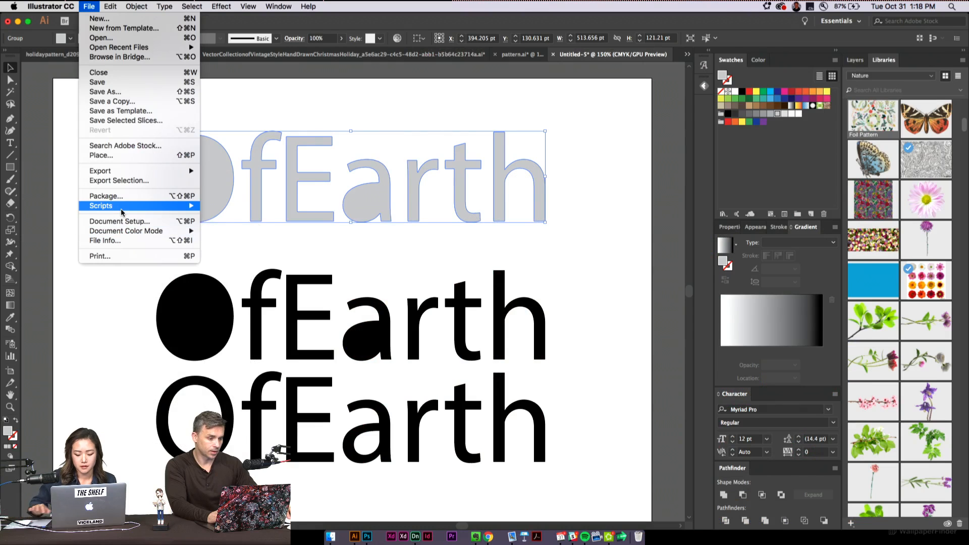
Step: Try to run the CircleFill script on the whole grouped grey OfEarth lettering
mouse_move(126, 209)
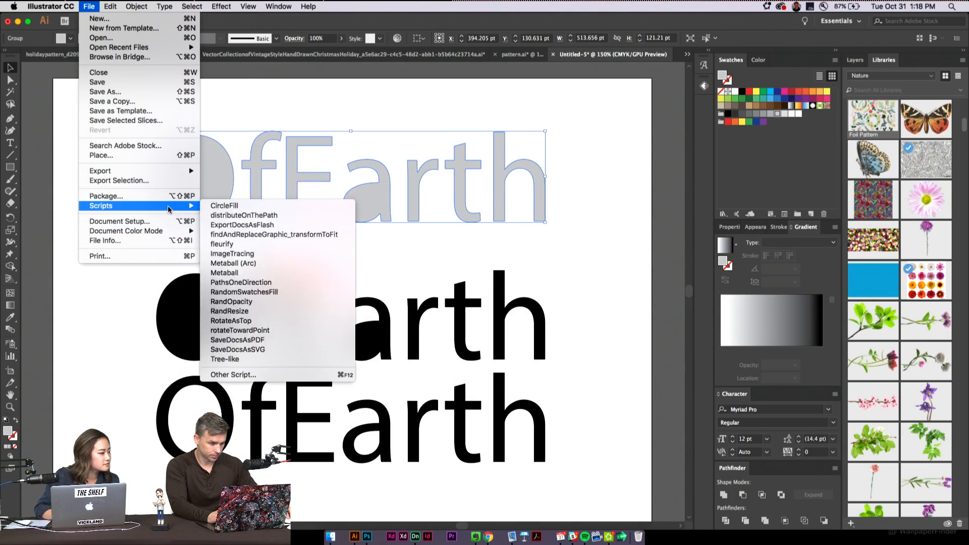
left_click(244, 207)
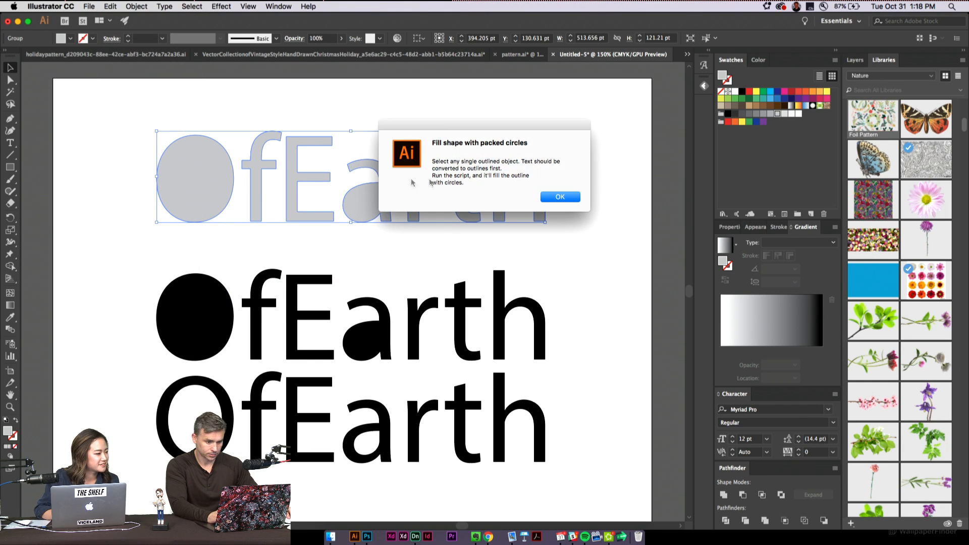
left_click(561, 198)
Step: Ungroup the grey OfEarth lettering into separate letters
left_click(178, 120)
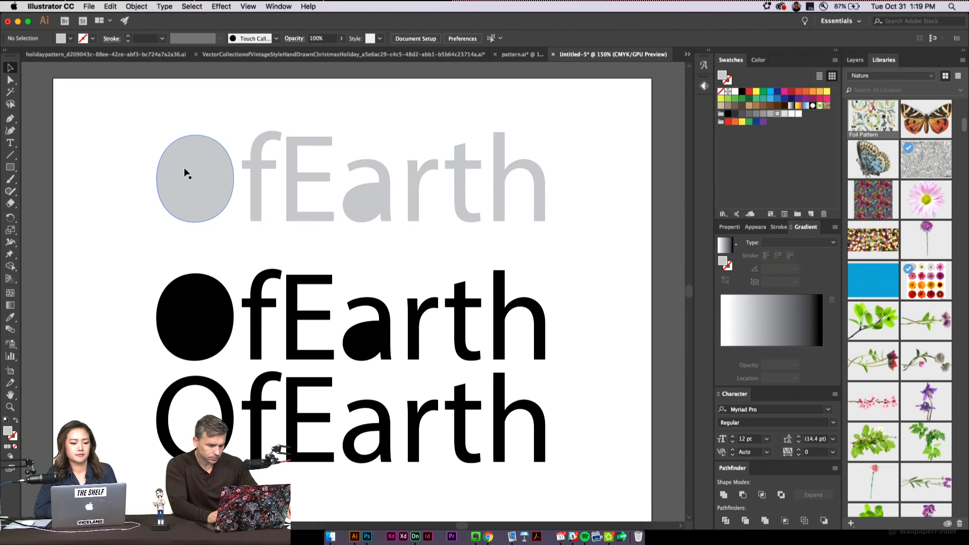
left_click(185, 169)
right_click(201, 186)
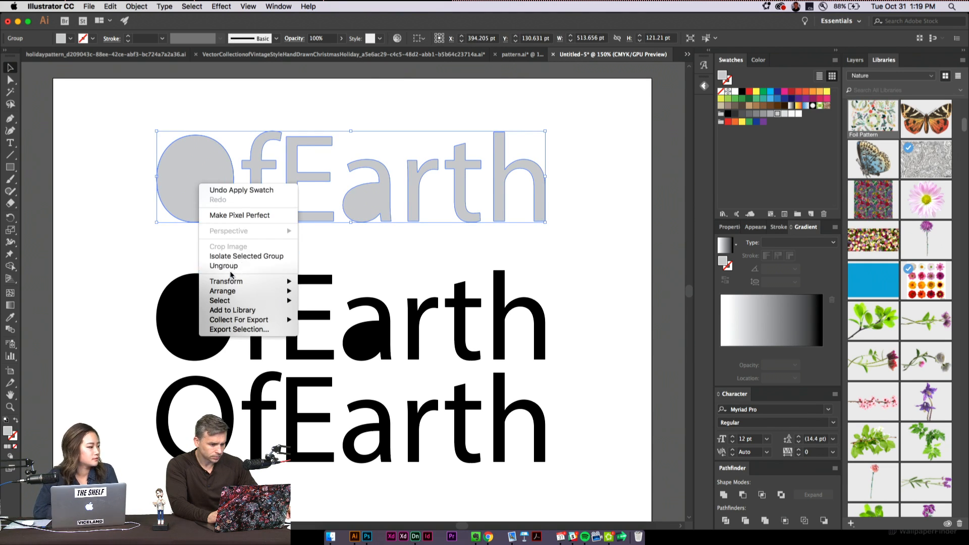
left_click(145, 258)
left_click(174, 180)
right_click(180, 178)
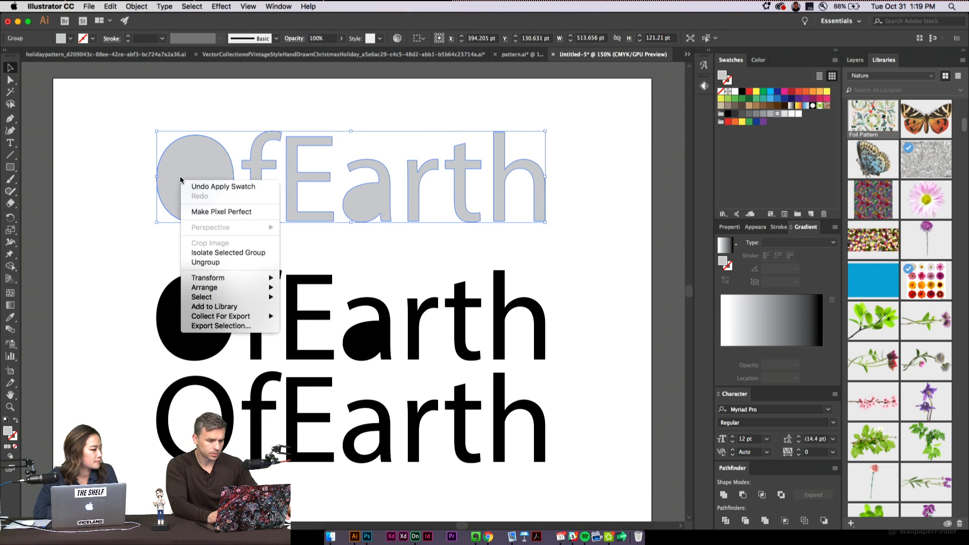
left_click(212, 262)
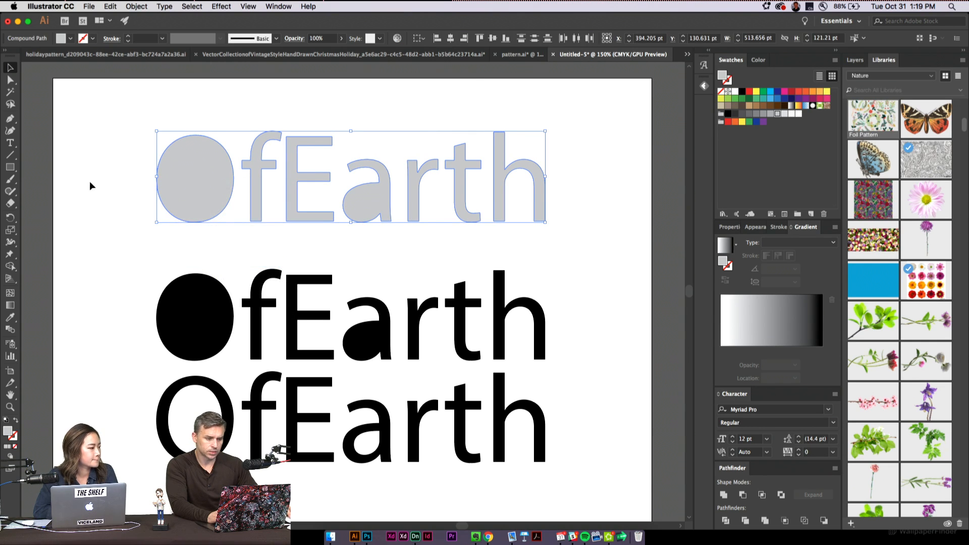
Step: Select only the grey letter O and start the CircleFill script on it, moving its dialog closer to the letter
left_click(90, 183)
left_click(183, 181)
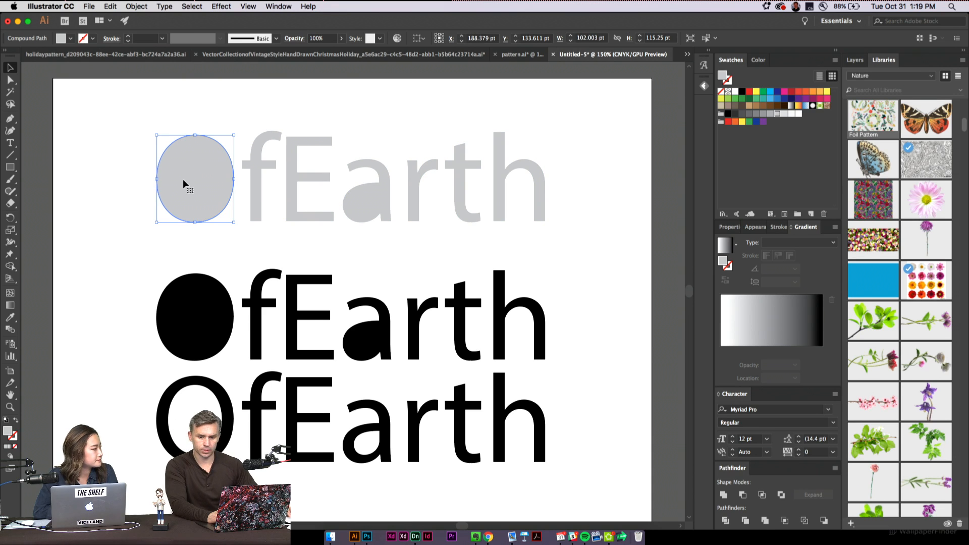
left_click(89, 6)
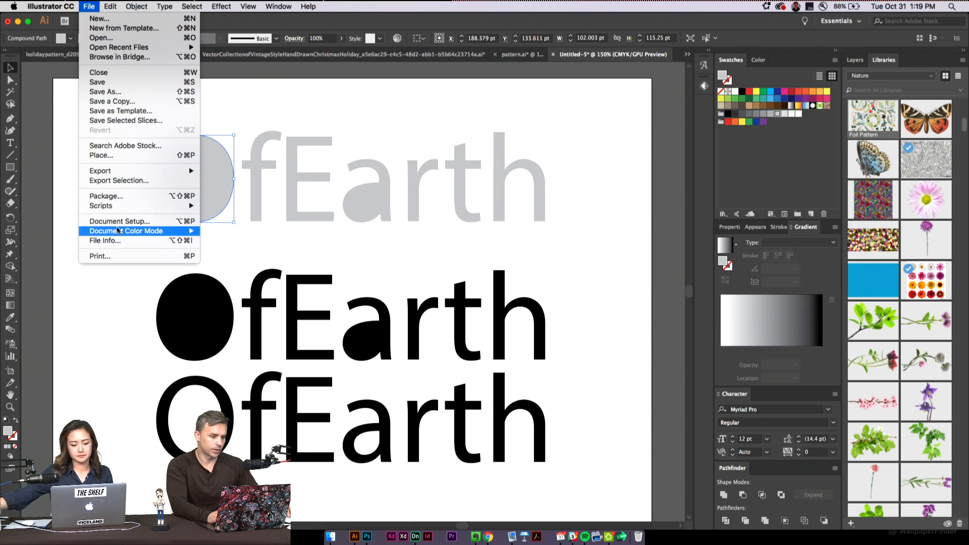
mouse_move(110, 209)
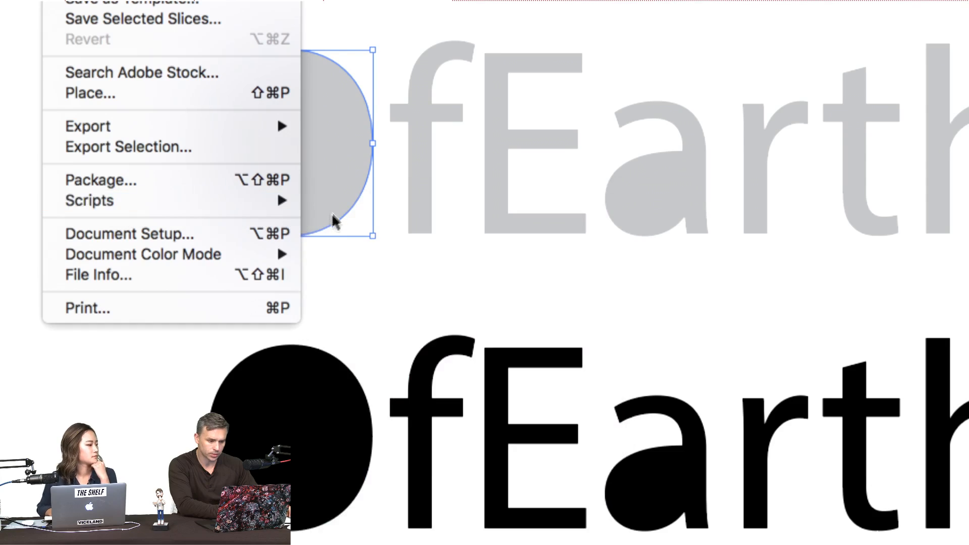
mouse_move(119, 207)
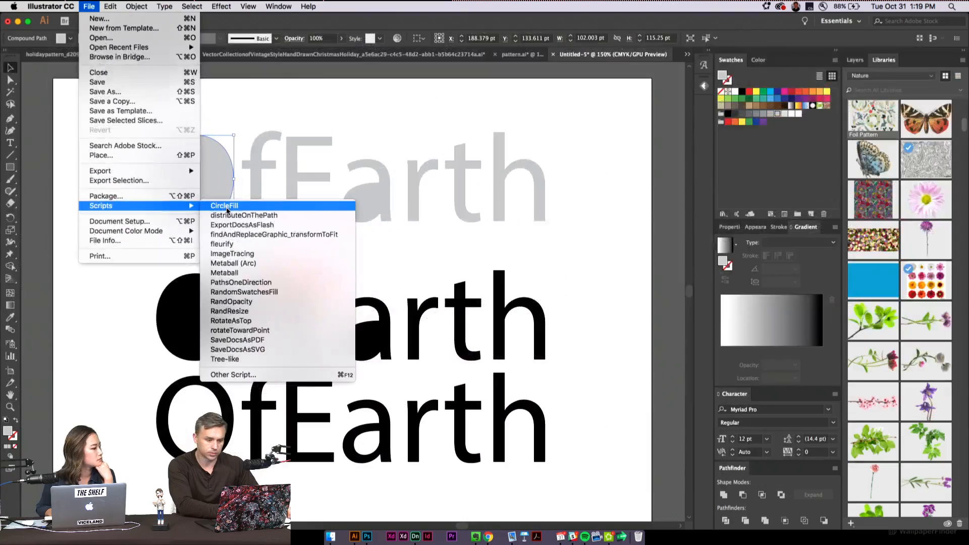
left_click(359, 203)
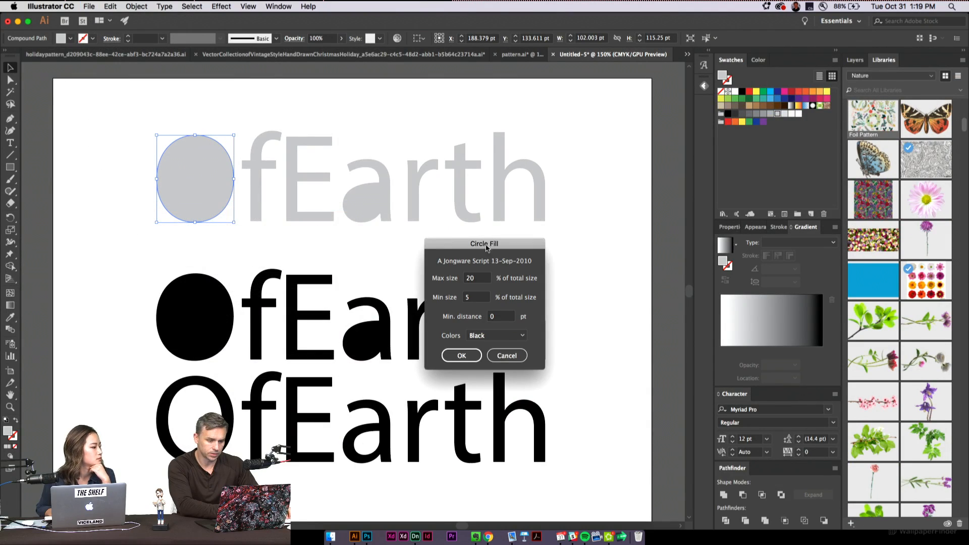
left_click_drag(493, 244, 309, 140)
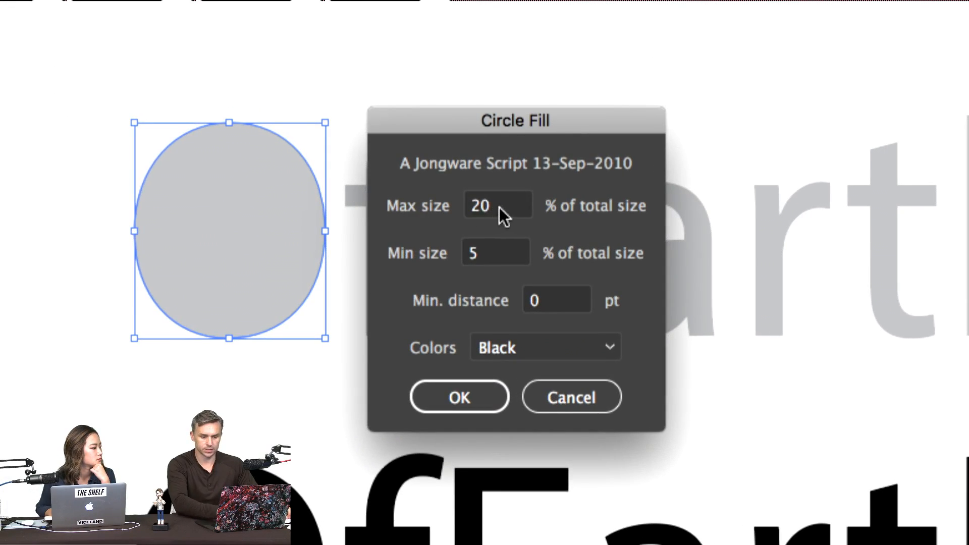
Step: Fill the grey O with black circles using a maximum size of 10% and a minimum size of 3%
left_click(499, 207)
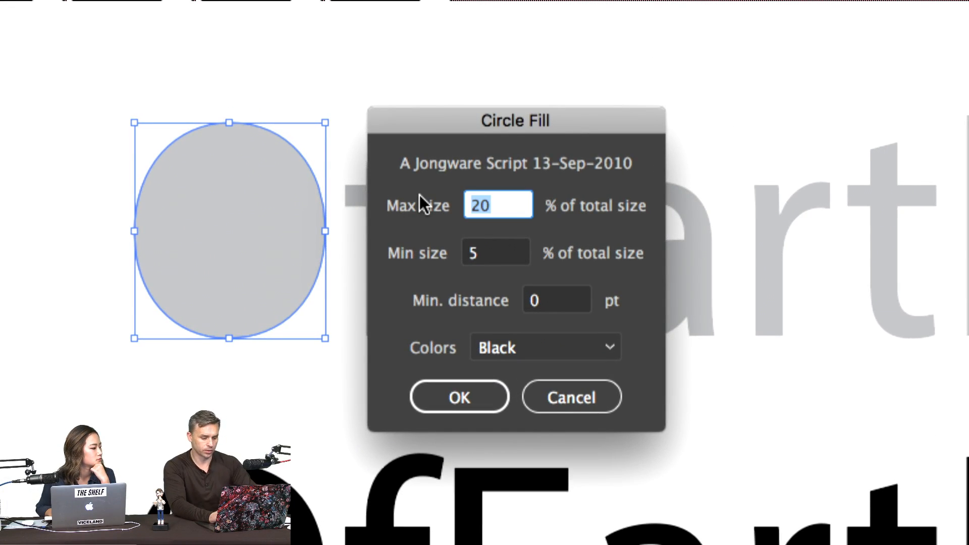
type("10")
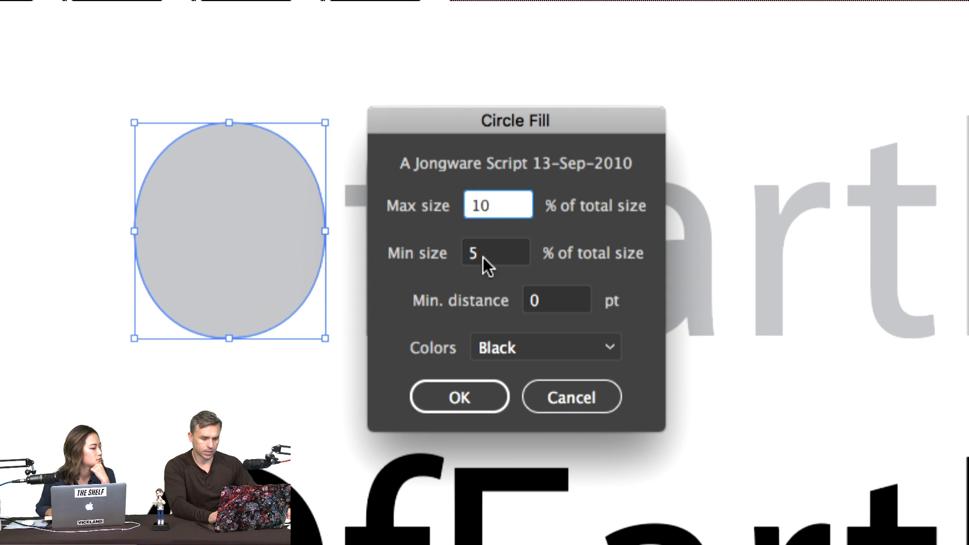
left_click(484, 258)
type("3")
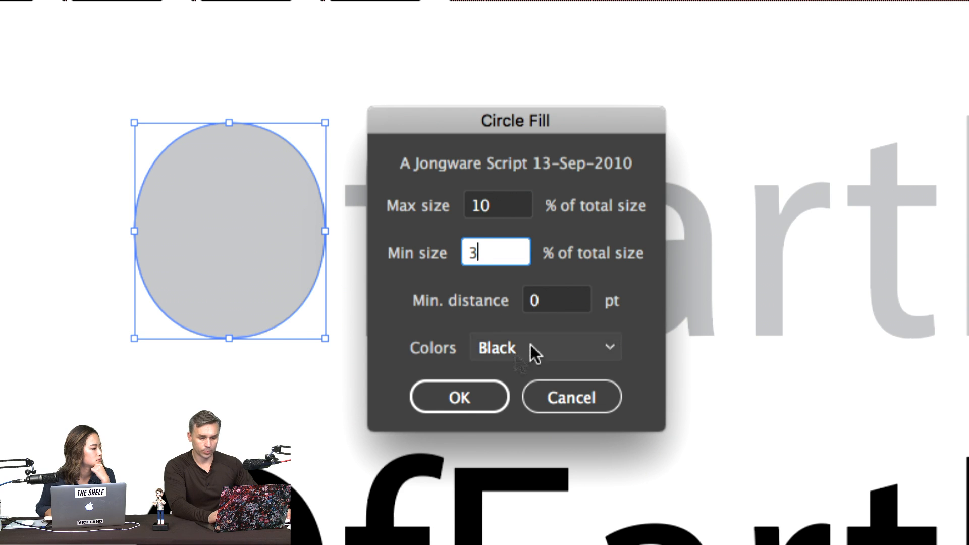
left_click(462, 398)
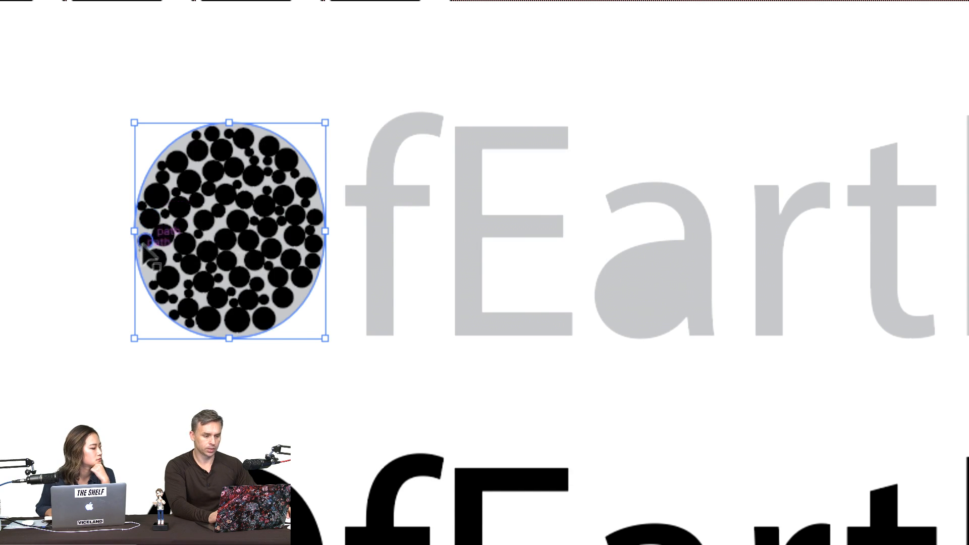
Step: Try moving one small black circle near the upper-left edge of the O
left_click(112, 171)
left_click_drag(163, 167, 163, 161)
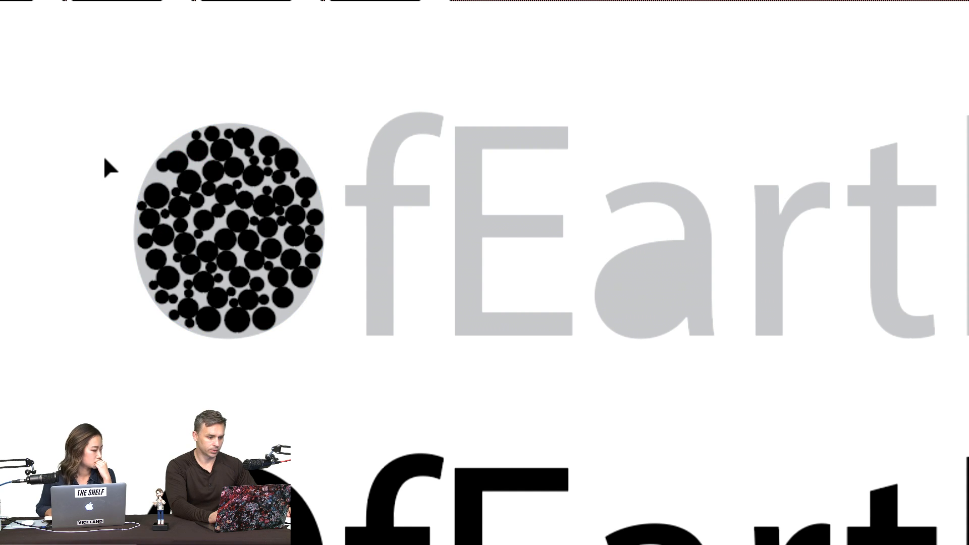
left_click(161, 177)
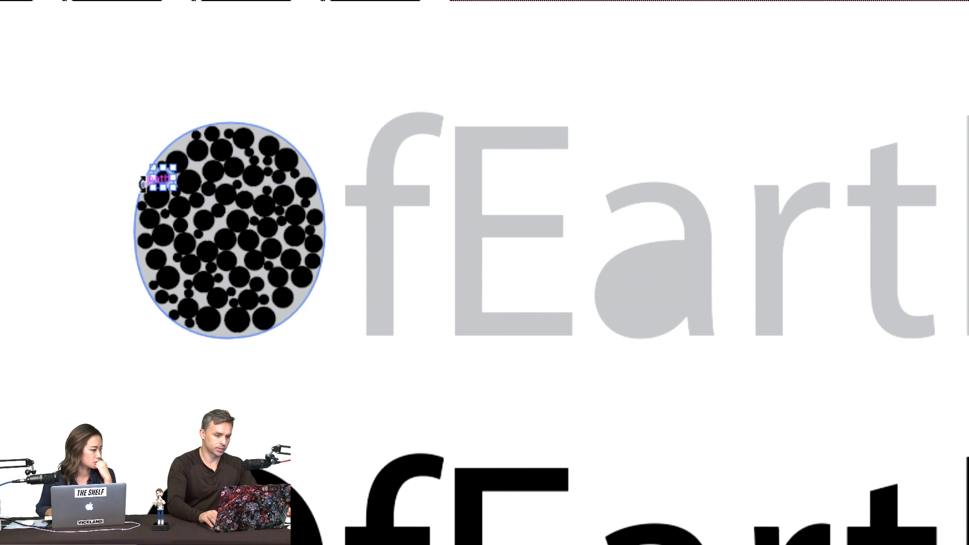
Step: Delete the grey O shape behind its black circles and bring up the available scripts
left_click(71, 162)
left_click(148, 176)
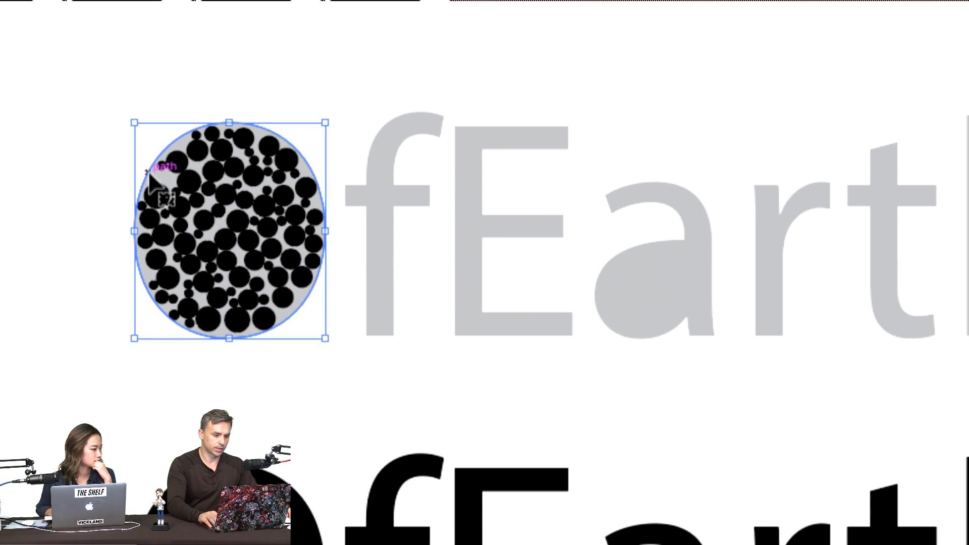
key("Delete")
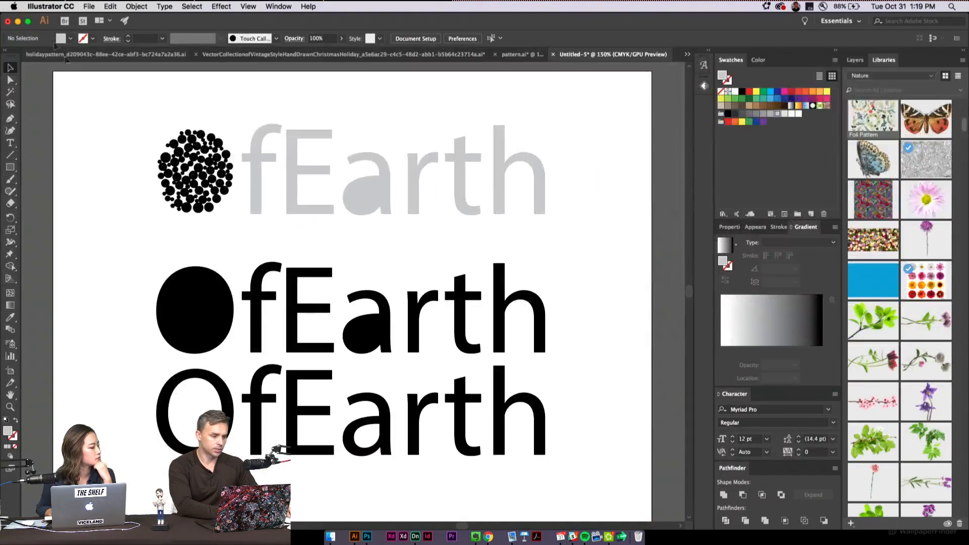
left_click(85, 6)
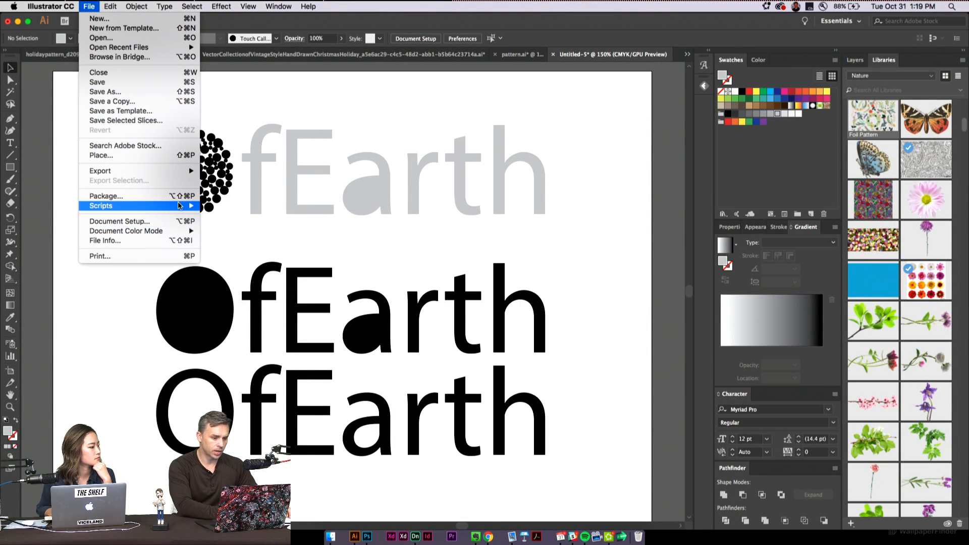
mouse_move(182, 206)
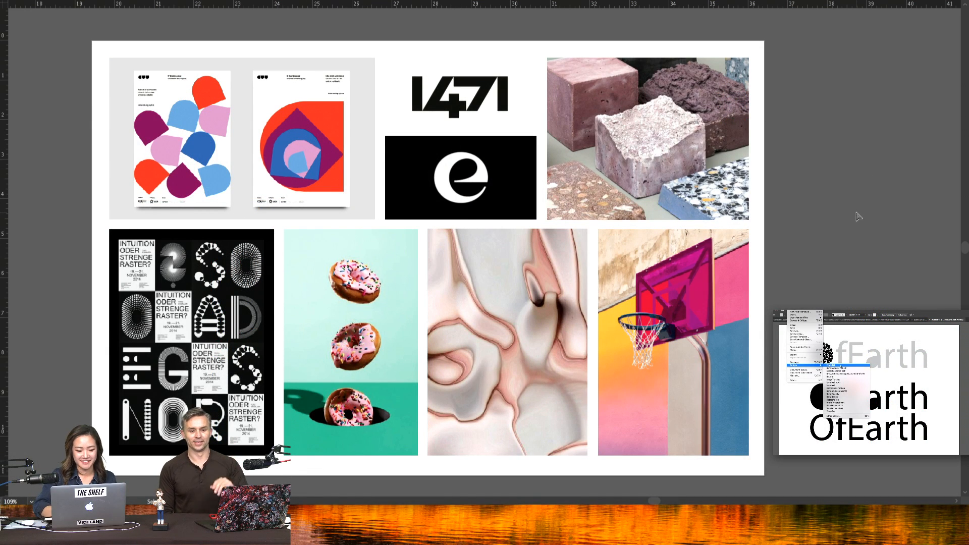
Step: Look over the mood board images and the packaging copy for Chicken and Vegetables in the brief document
key("ctrl+1")
scroll(856, 211, "right", 3)
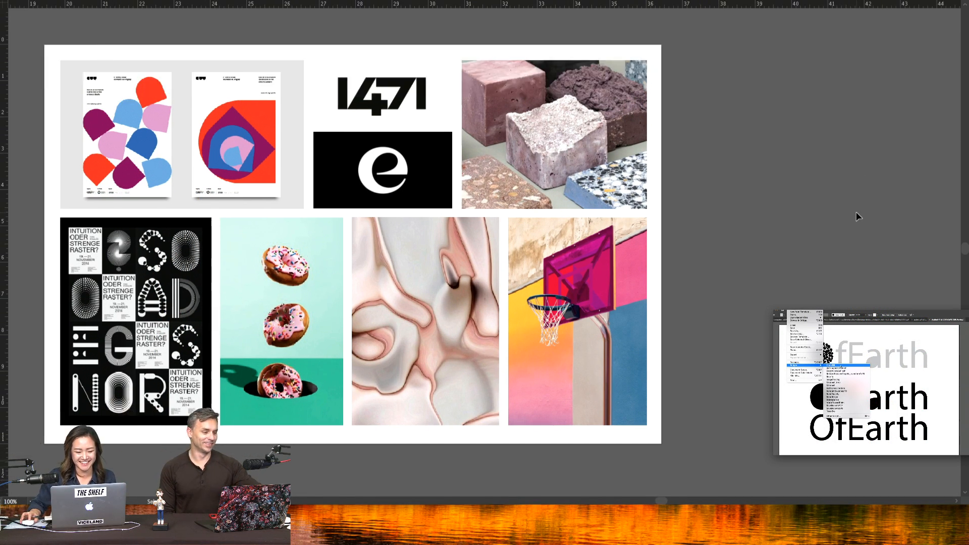
scroll(855, 211, "right", 15)
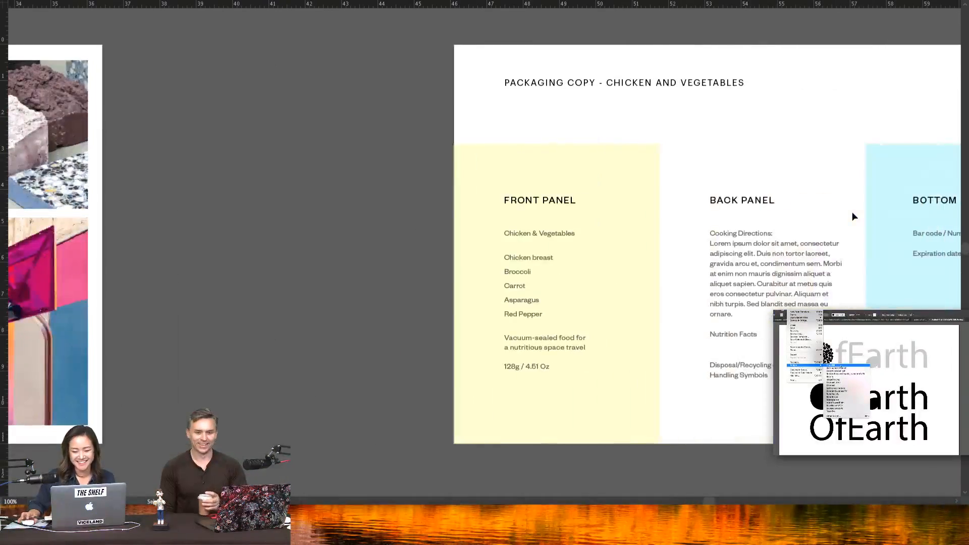
scroll(852, 214, "right", 5)
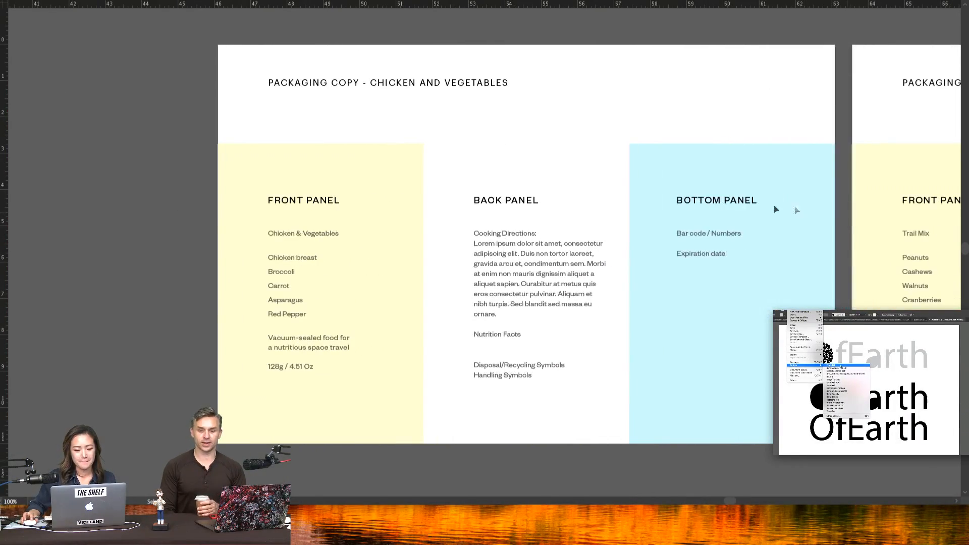
scroll(684, 101, "up", 1)
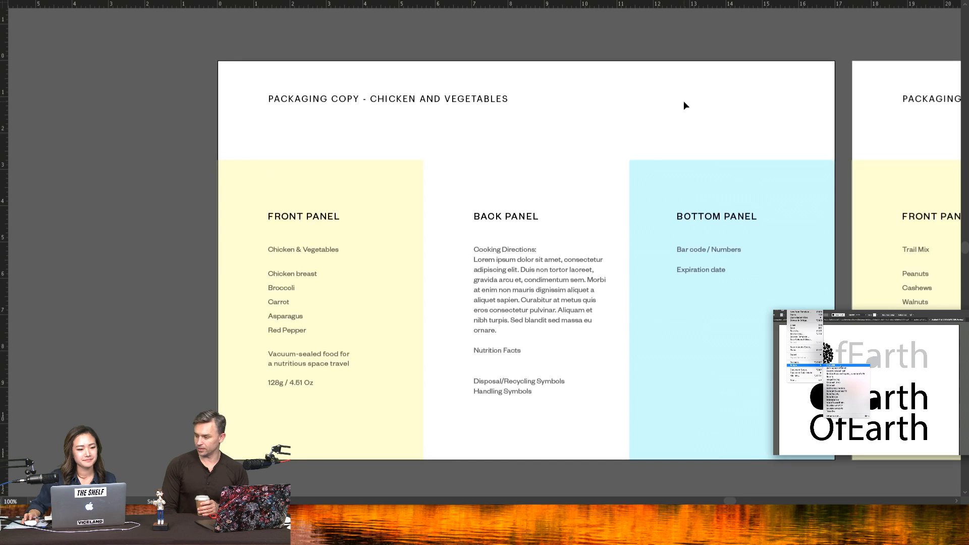
scroll(683, 101, "right", 4)
scroll(685, 105, "down", 1)
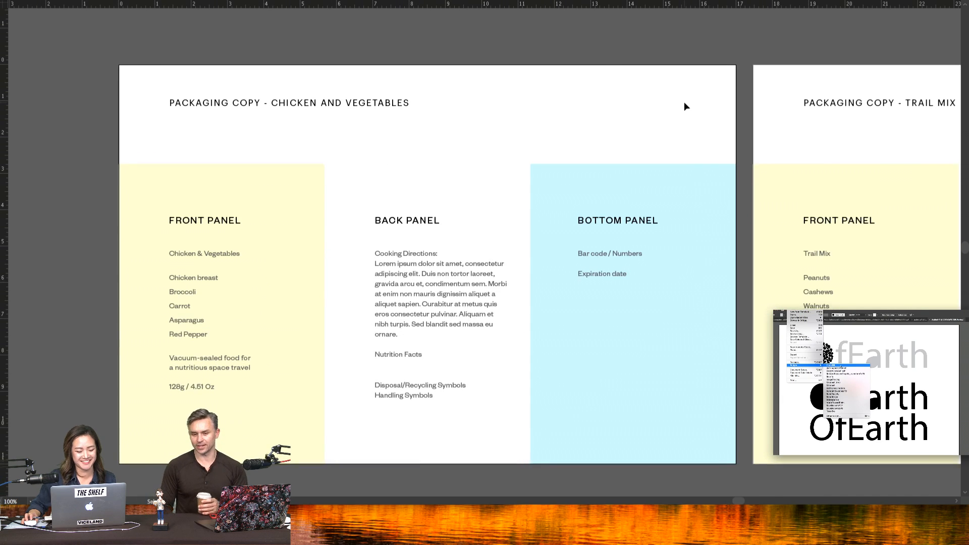
scroll(685, 106, "right", 5)
scroll(684, 106, "left", 2)
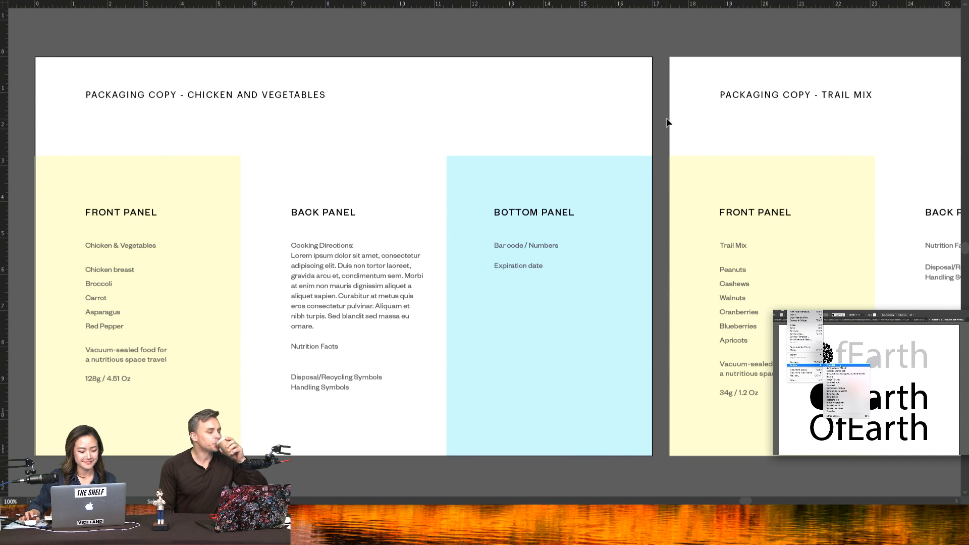
scroll(666, 122, "right", 1)
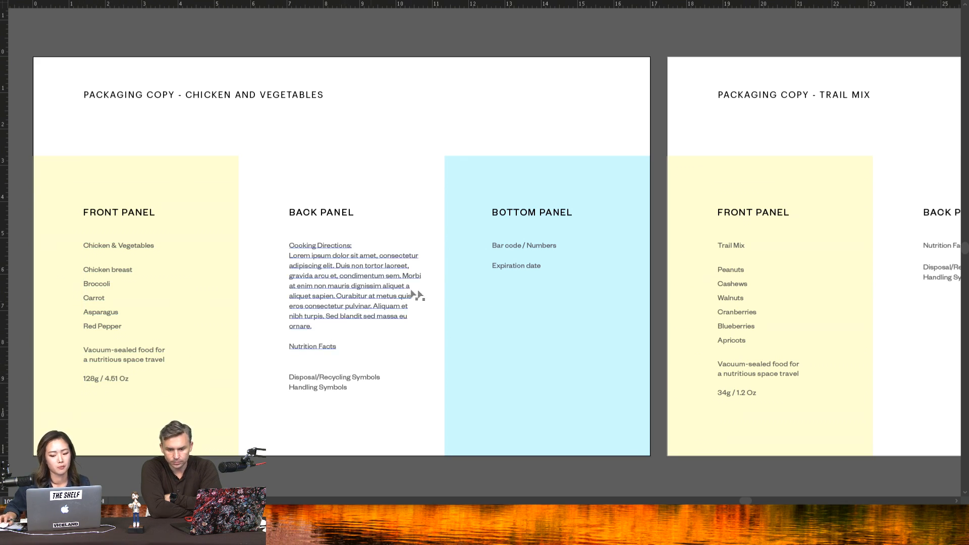
Step: Examine the Trail Mix packaging copy, including its front, back and bottom panel text
scroll(544, 340, "right", 3)
scroll(587, 326, "left", 3)
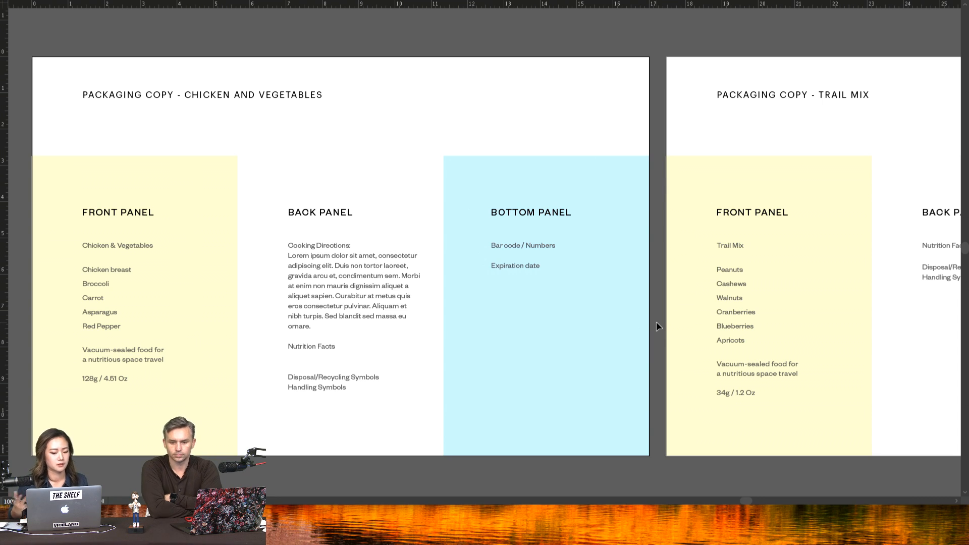
scroll(656, 322, "down", 1)
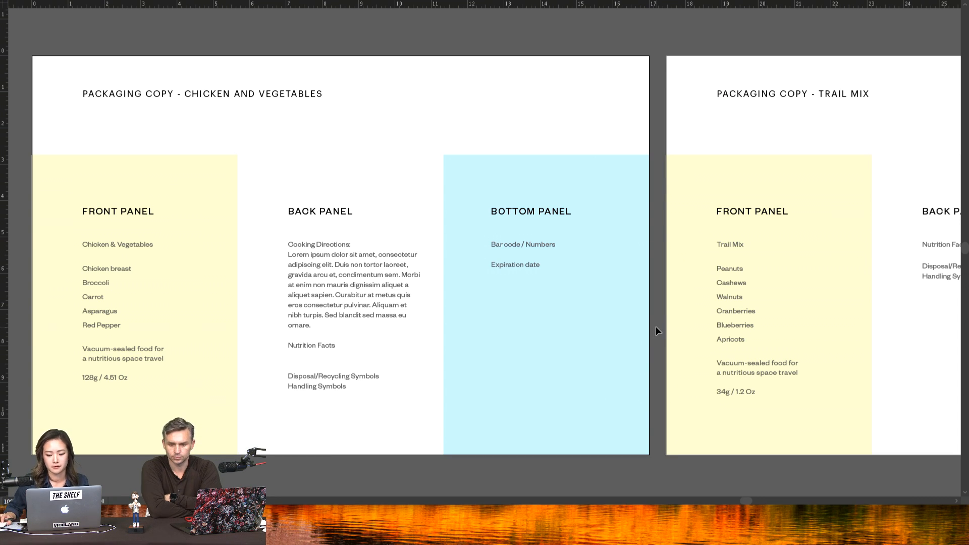
scroll(656, 327, "right", 3)
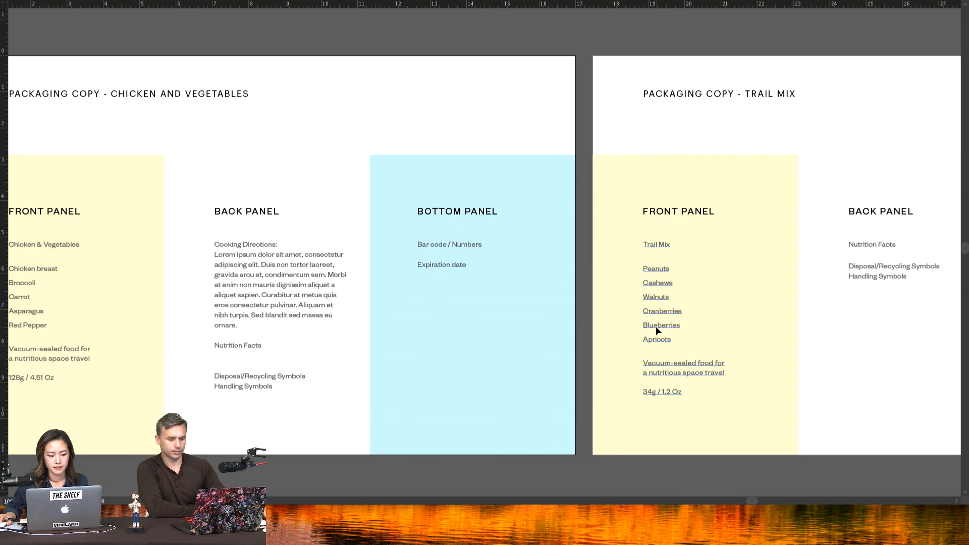
scroll(656, 326, "left", 1)
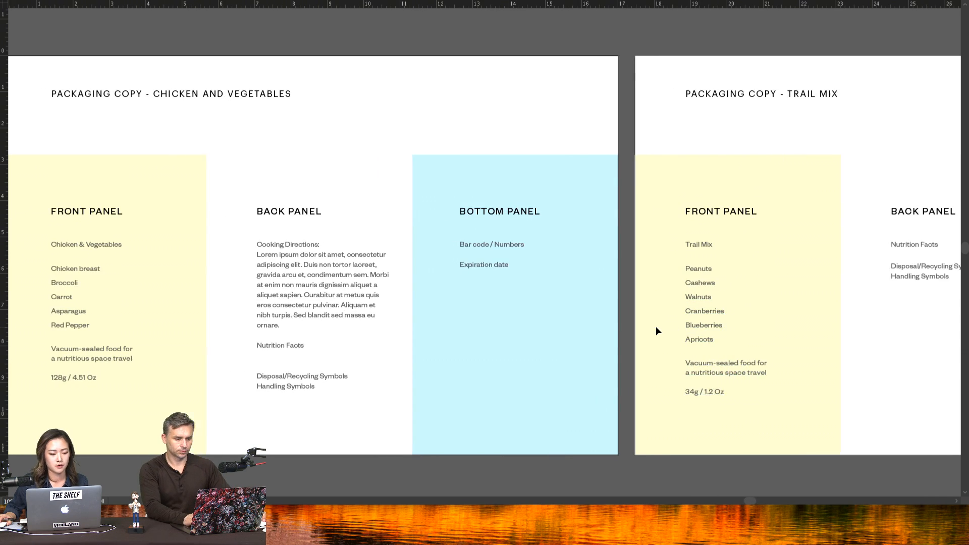
scroll(657, 331, "right", 10)
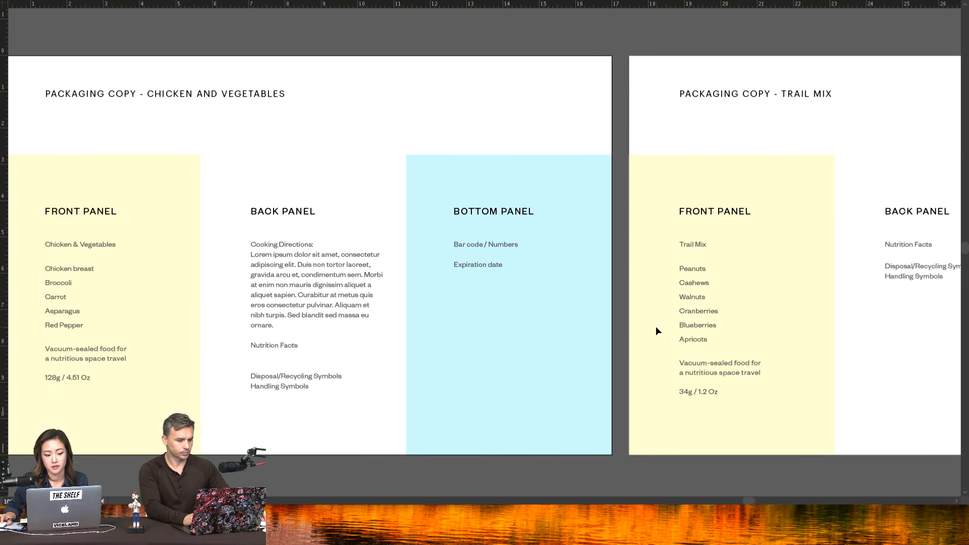
scroll(656, 328, "right", 18)
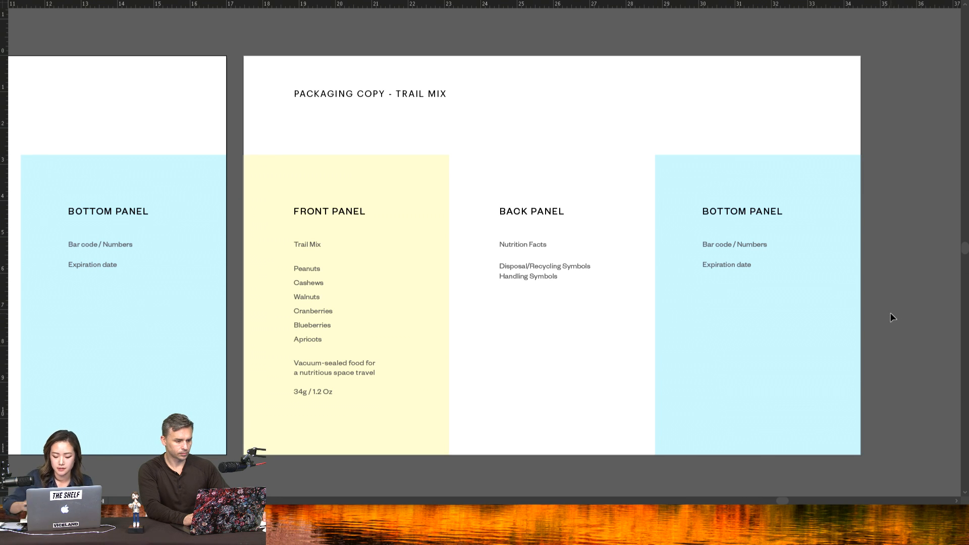
Step: Go back to the Creative Brief artboard and read its project description up close, leaving nothing selected
key("ctrl+minus")
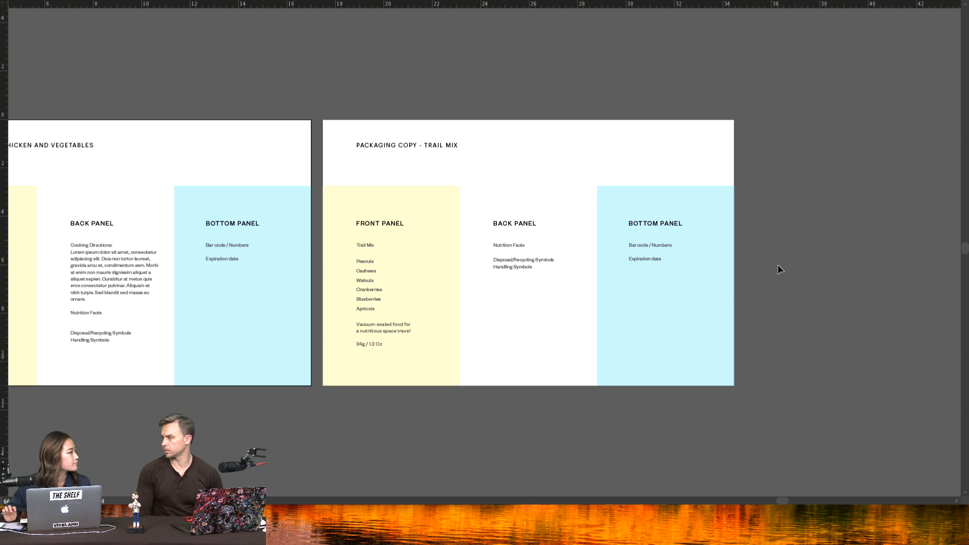
scroll(754, 279, "left", 20)
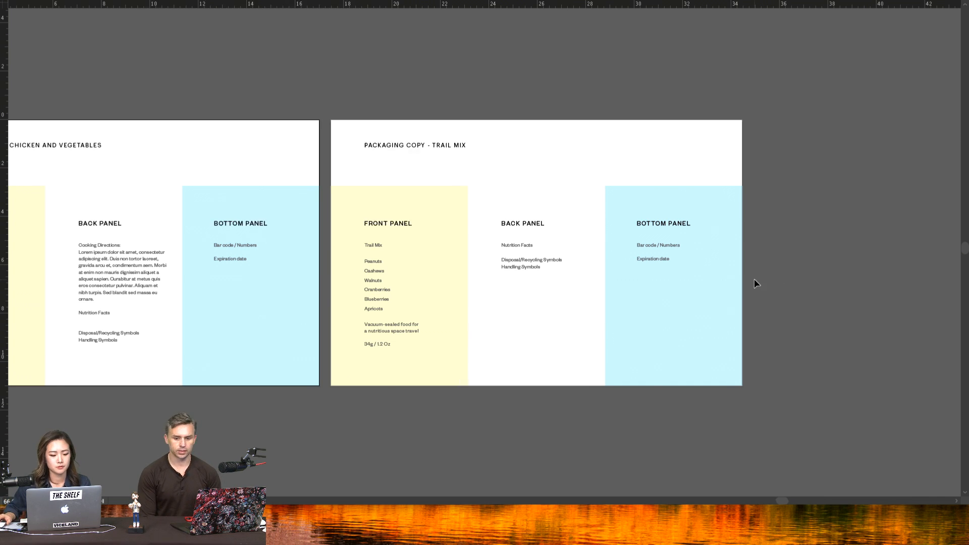
scroll(754, 278, "left", 15)
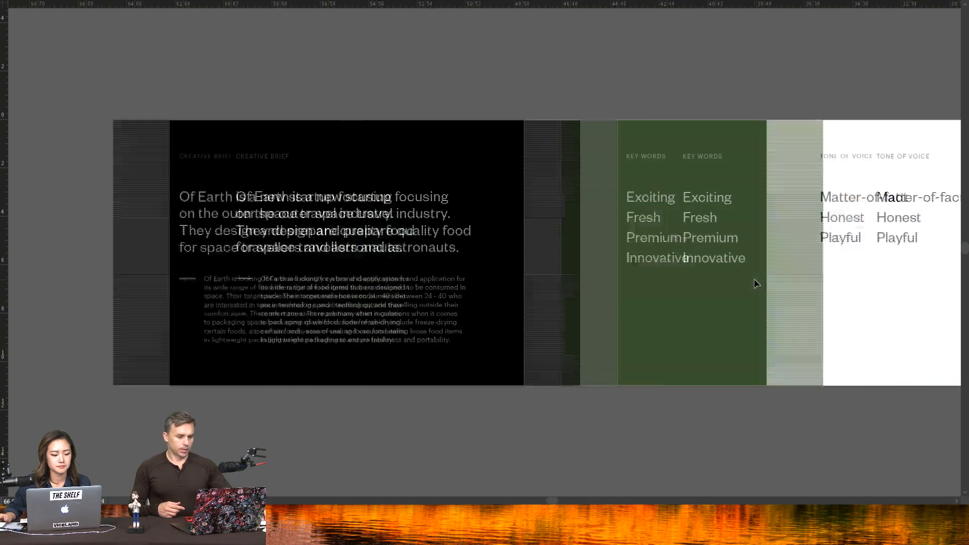
left_click(466, 306)
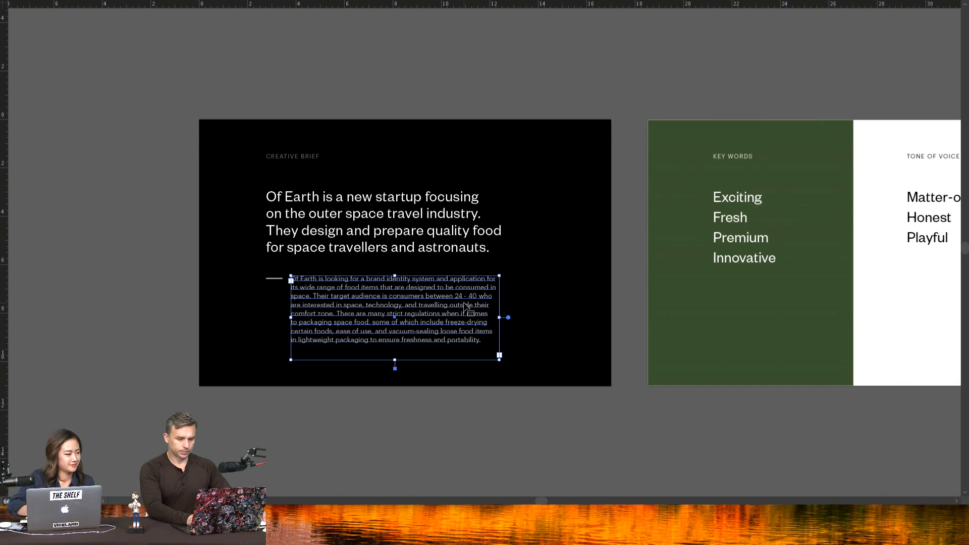
double_click(465, 306)
key("super+equal")
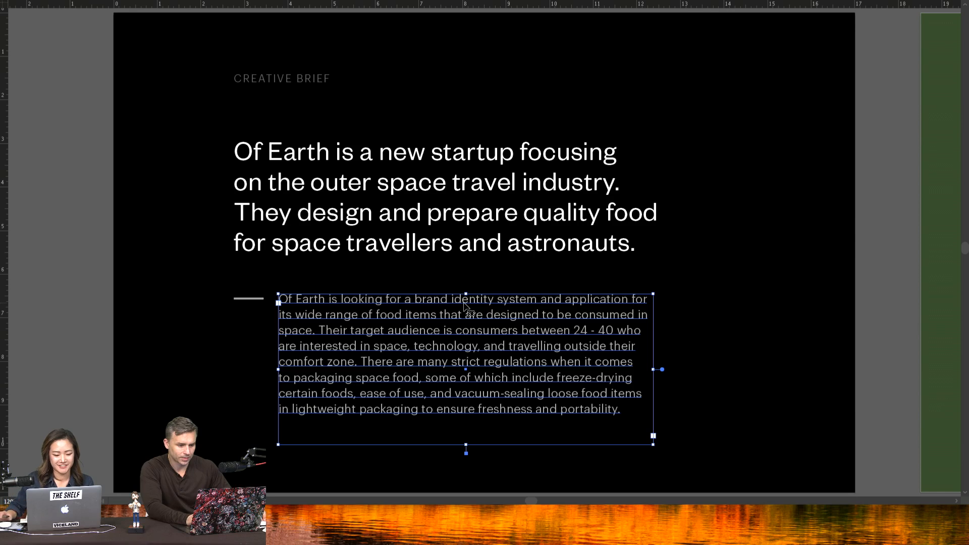
left_click(98, 256)
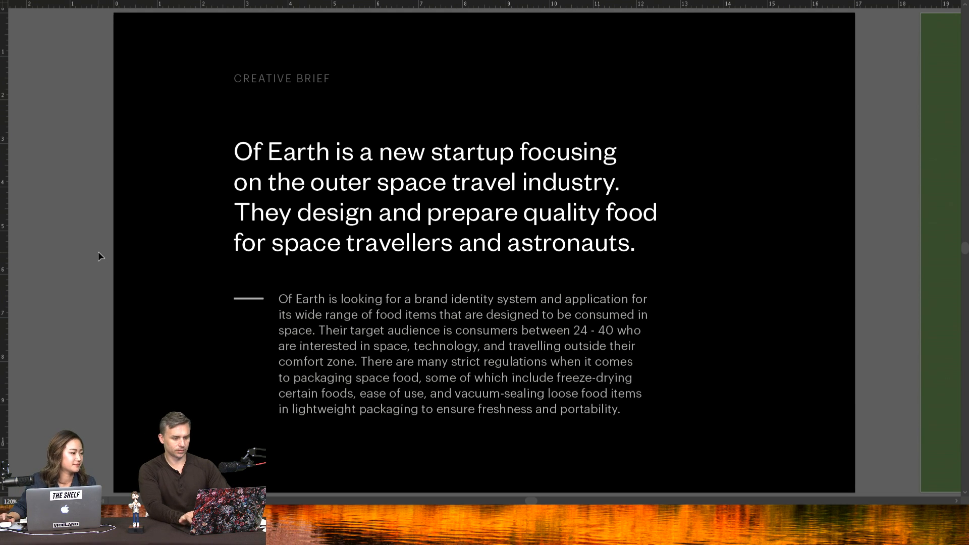
scroll(147, 272, "up", 2)
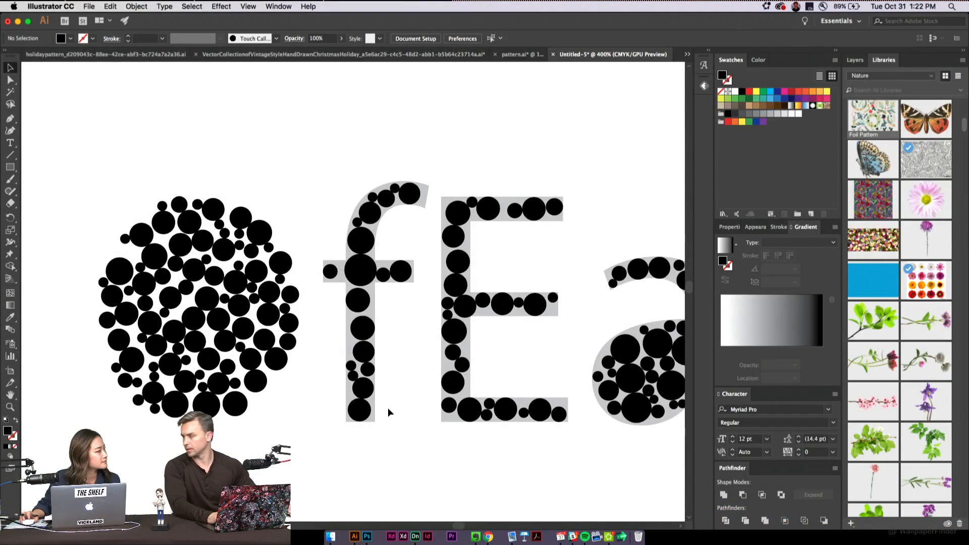
Step: Shift a black circle on the stem of the letter f in the circle-filled lettering
mouse_move(379, 364)
left_mouse_down()
mouse_move(348, 328)
mouse_move(360, 362)
left_mouse_up()
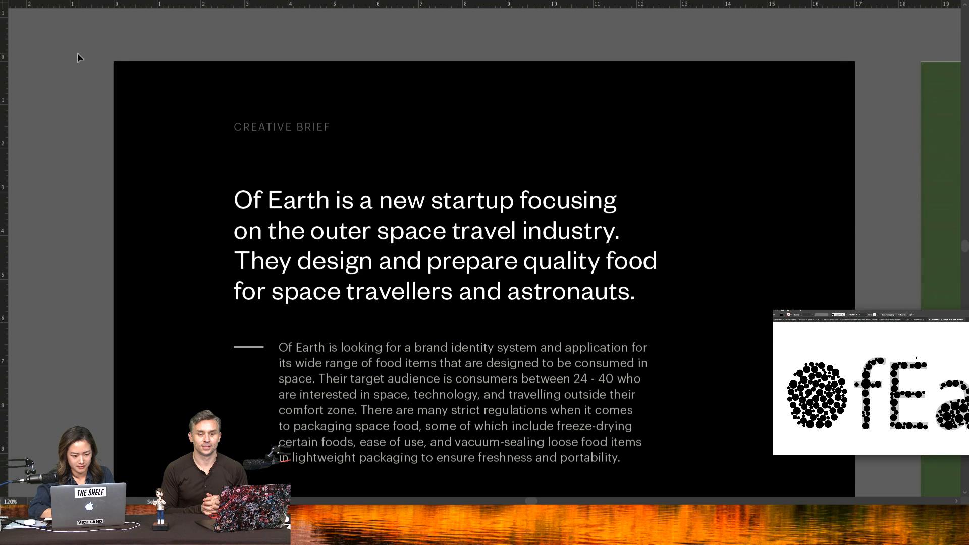
Step: Show the hidden panels in the brief document and dismiss the Asset Export tip
key("Tab")
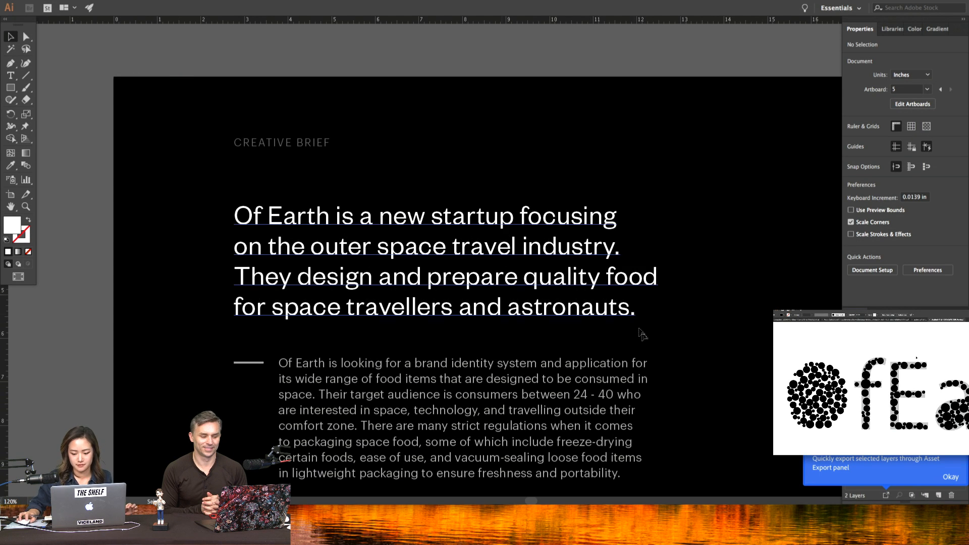
left_click(954, 478)
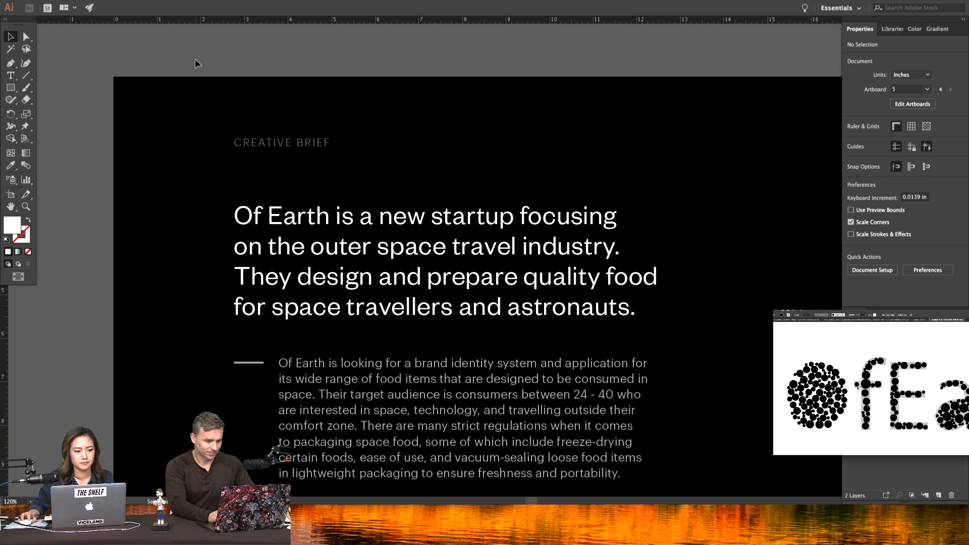
Step: Return the brief document from full screen to the normal screen mode
scroll(197, 63, "up", 1)
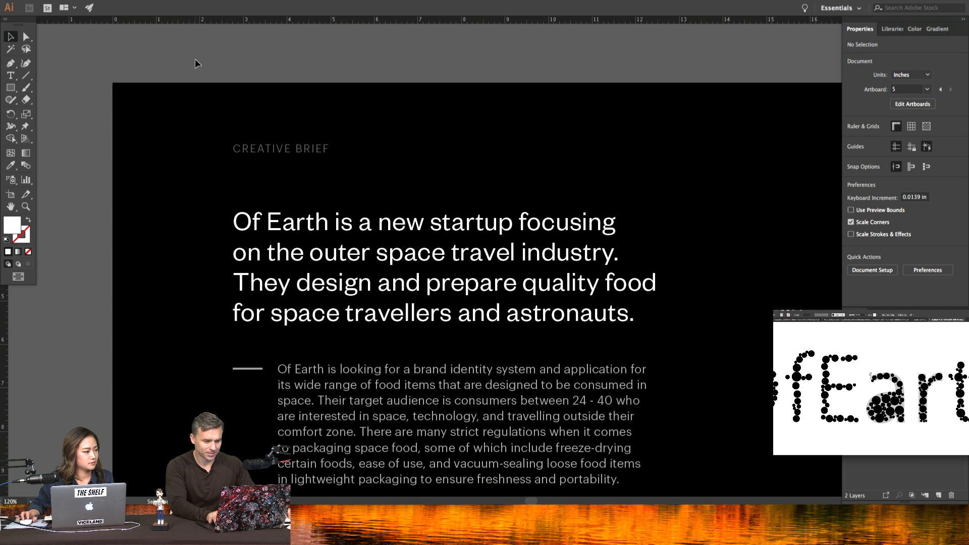
scroll(197, 63, "right", 1)
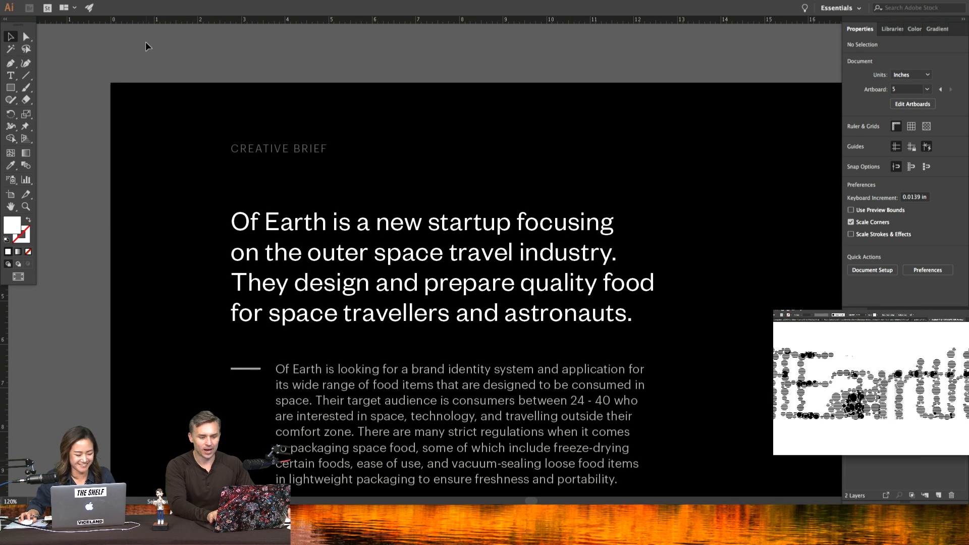
key("f")
key("f")
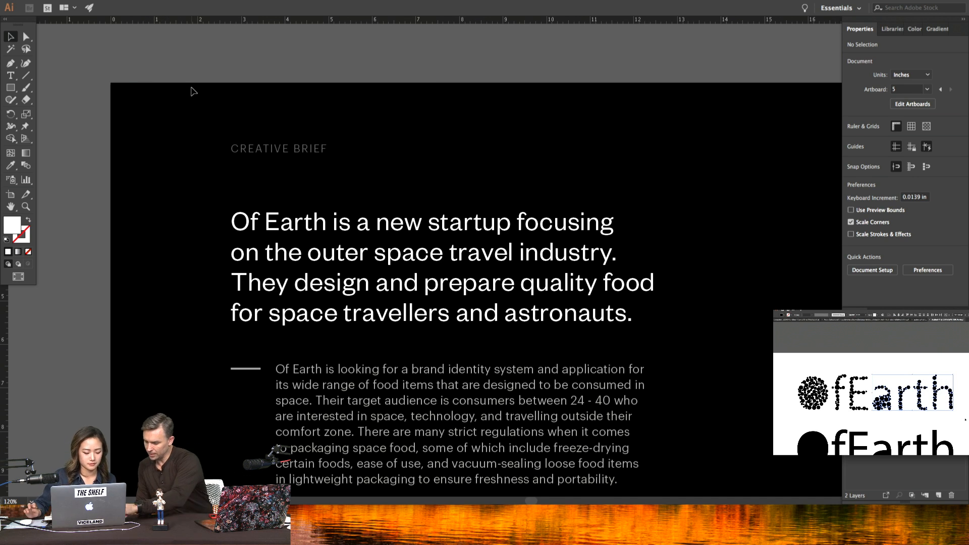
key("f")
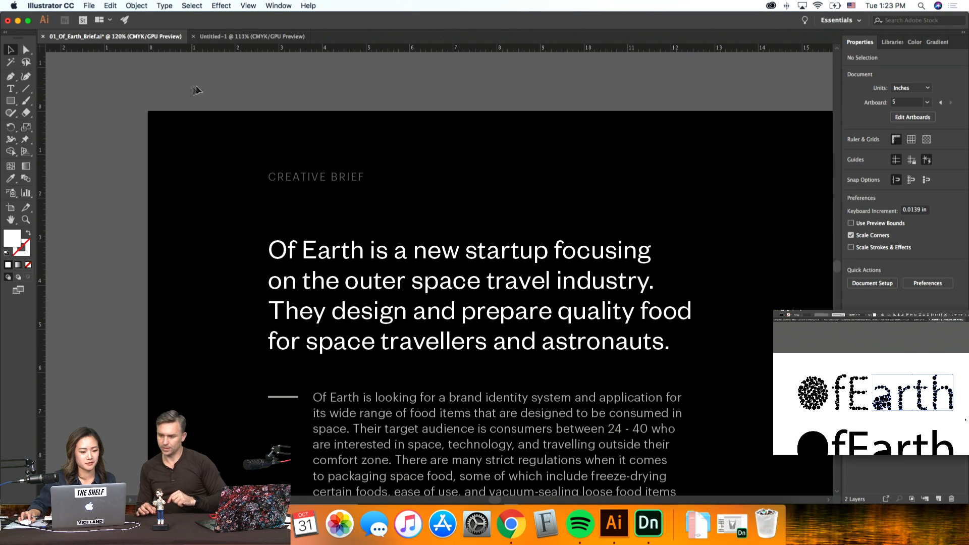
Step: Check the blank Untitled-1 document, and return to the Creative Brief artboard in 01_Of_Earth_Brief.ai
left_click(232, 39)
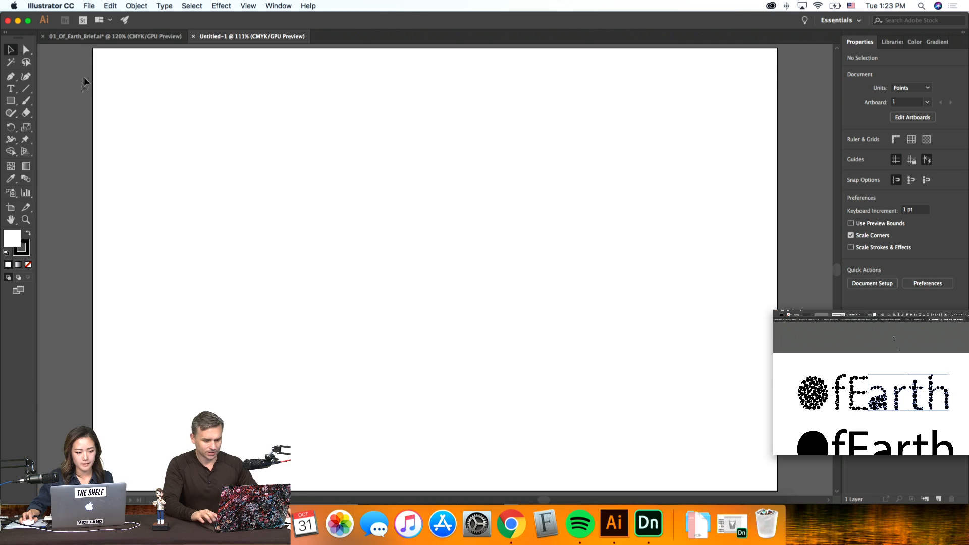
key("ctrl+Tab")
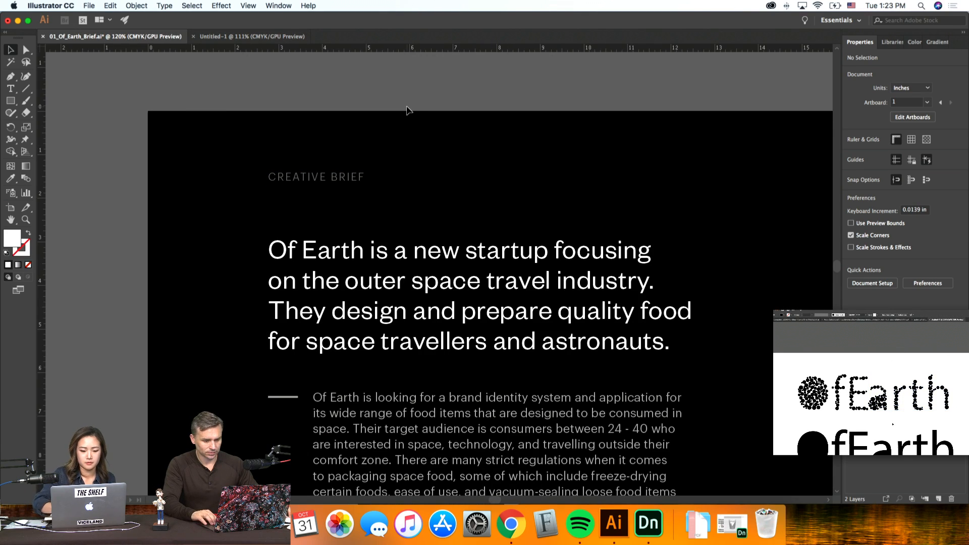
scroll(409, 110, "down", 3)
scroll(409, 110, "right", 2)
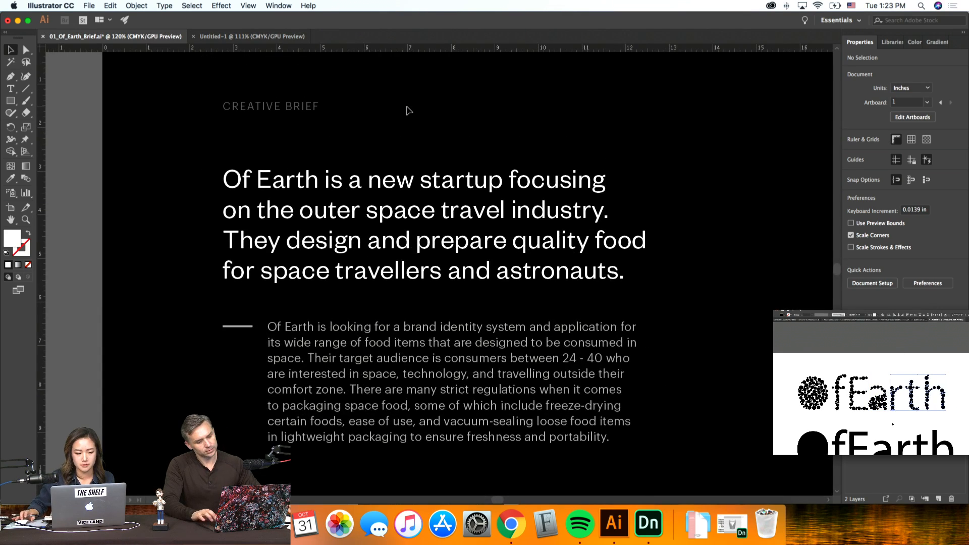
scroll(408, 110, "right", 2)
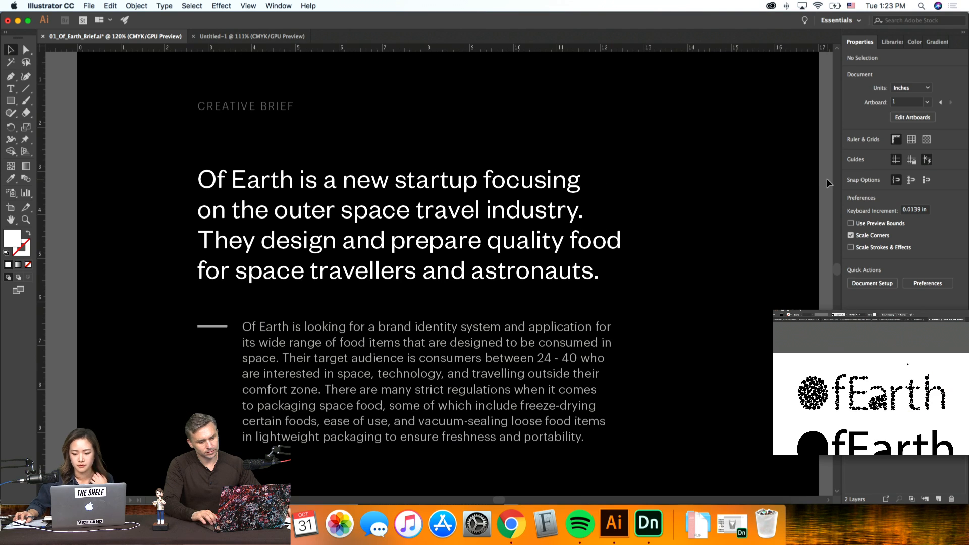
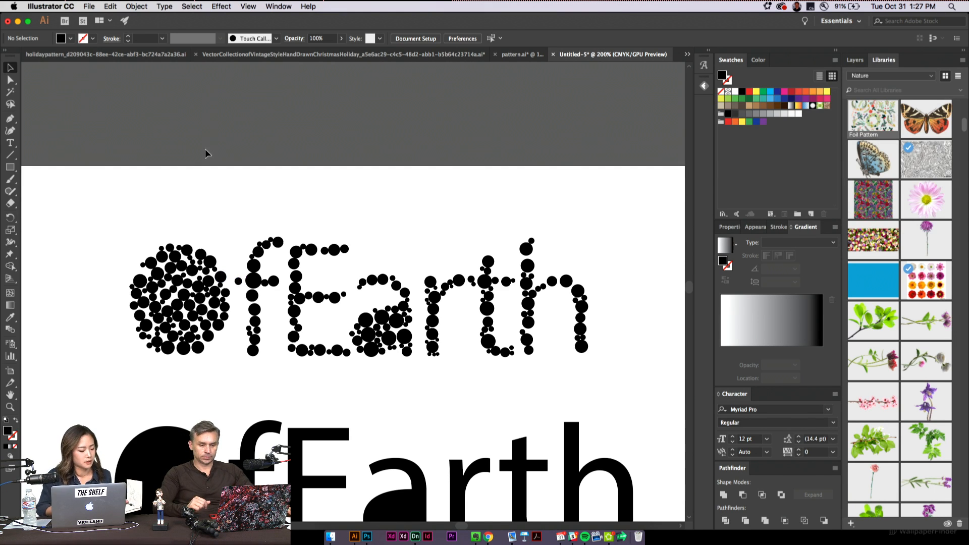
Step: Paint a single black dot above the circle-filled lettering with the Paintbrush tool and delete it
key("b")
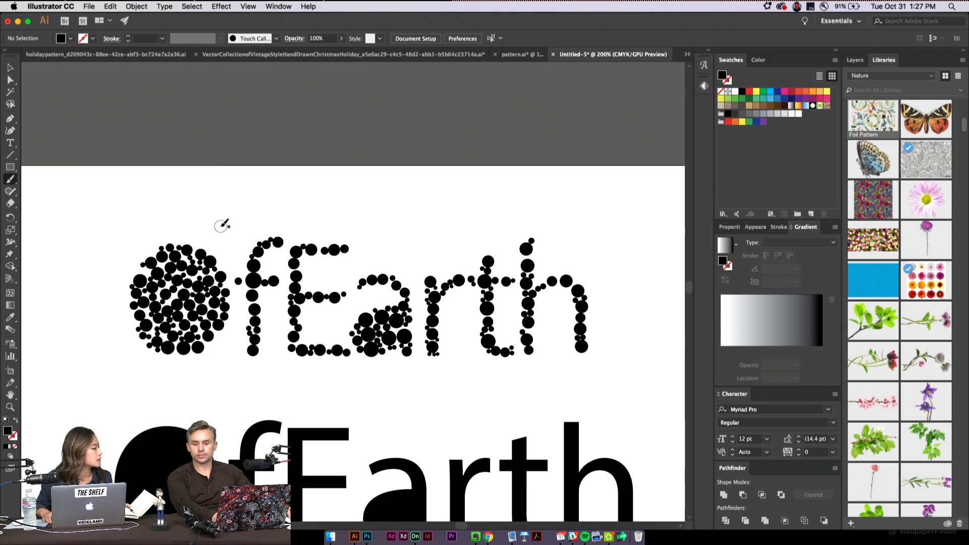
left_click(225, 188)
left_click(10, 67)
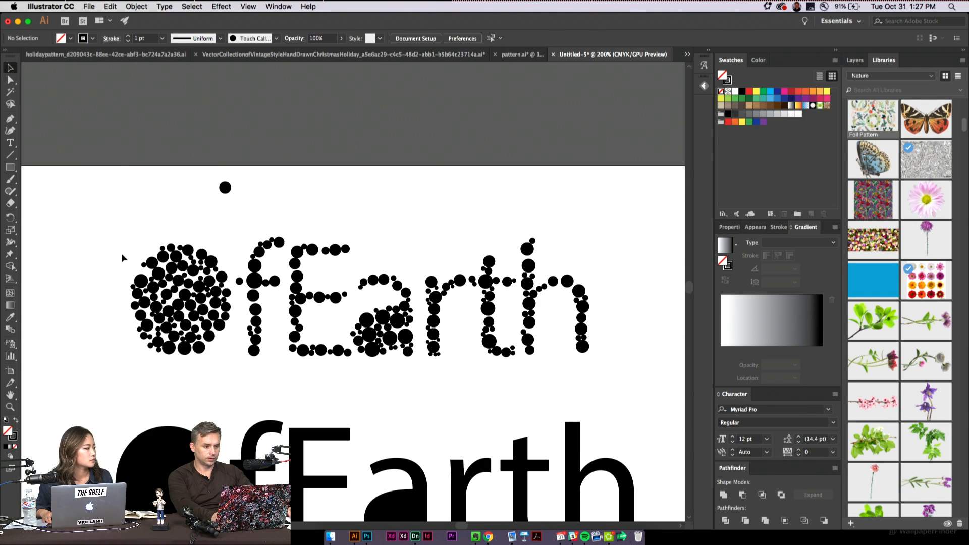
left_click_drag(142, 371, 135, 71)
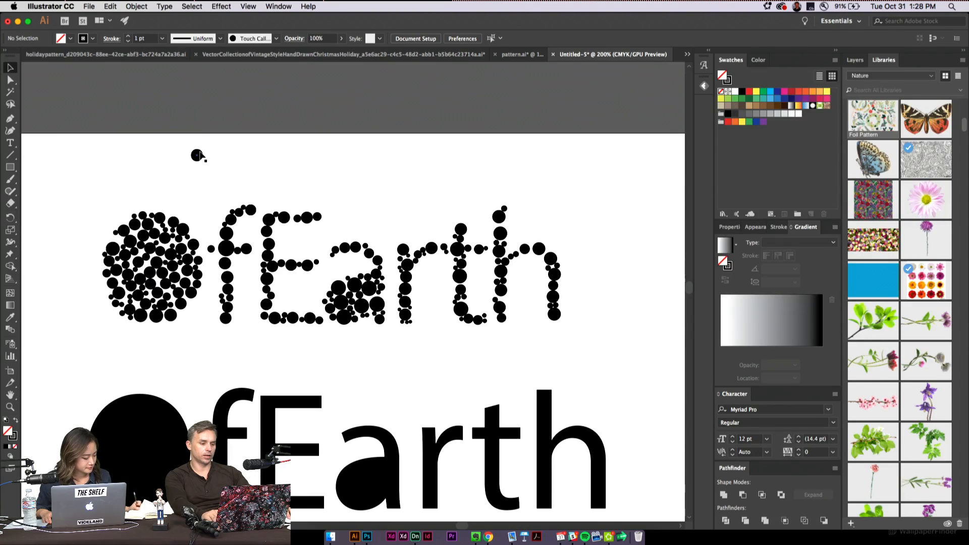
left_click(196, 155)
key("Delete")
Step: Recolour all circles of the lettering randomly from a range of green, blue, pink and red swatches using the RandomSwatchesFill script
left_click_drag(548, 327, 582, 347)
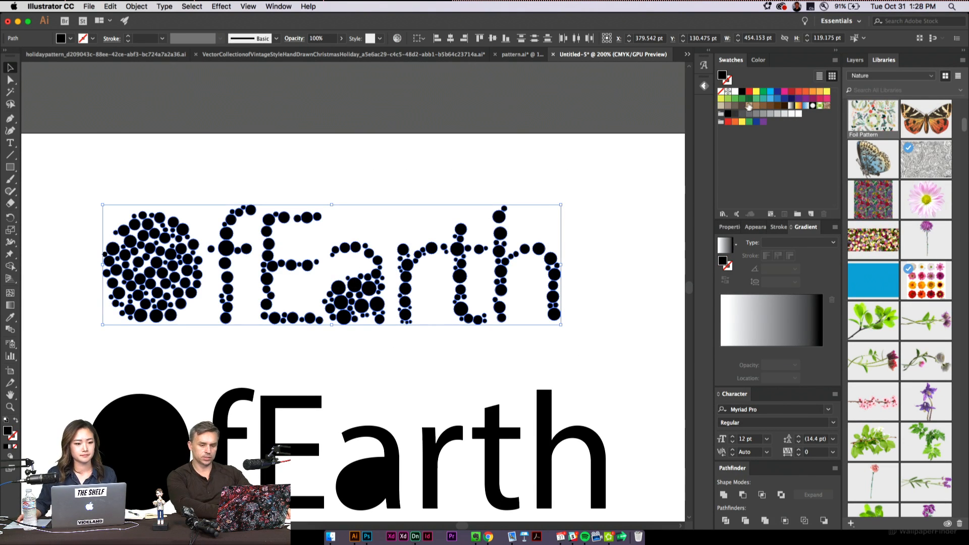
left_click(750, 106)
left_click(763, 93)
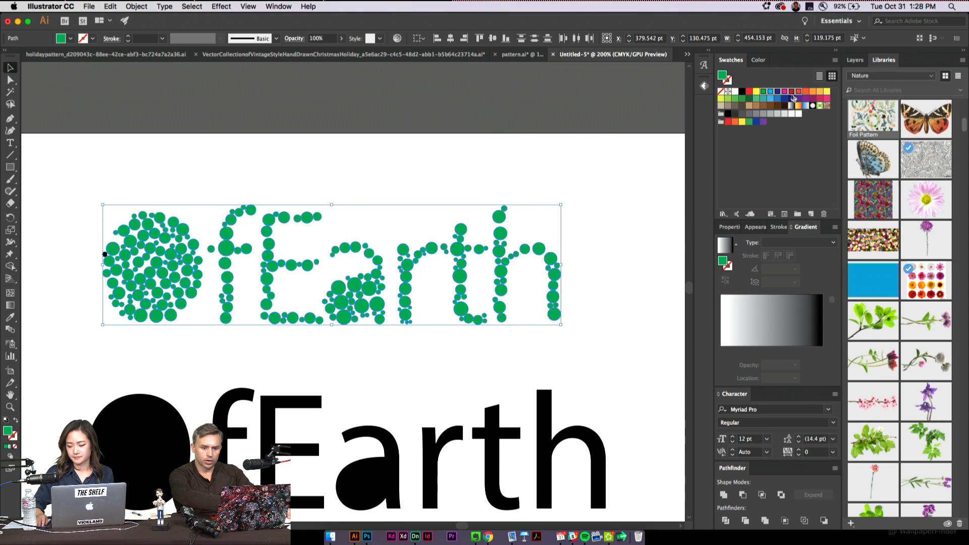
left_click(89, 6)
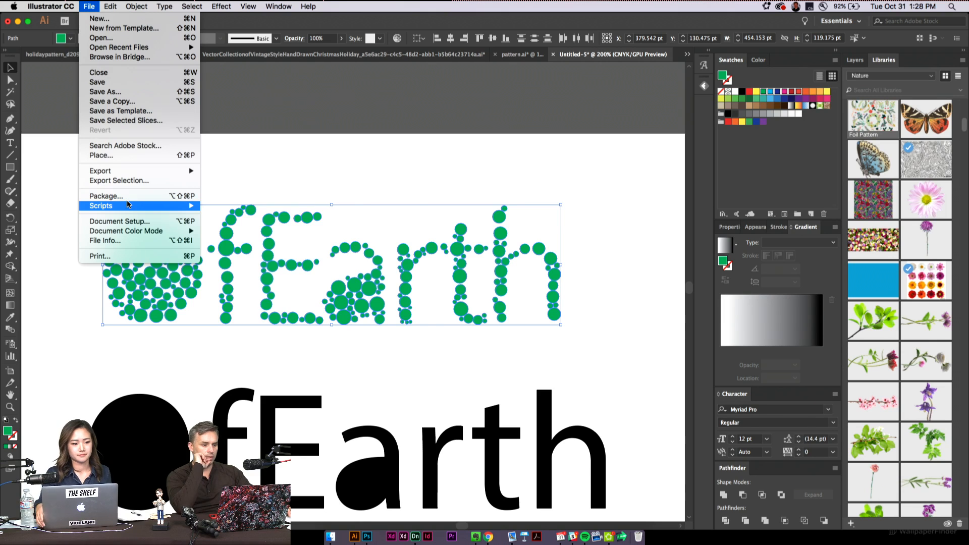
mouse_move(128, 206)
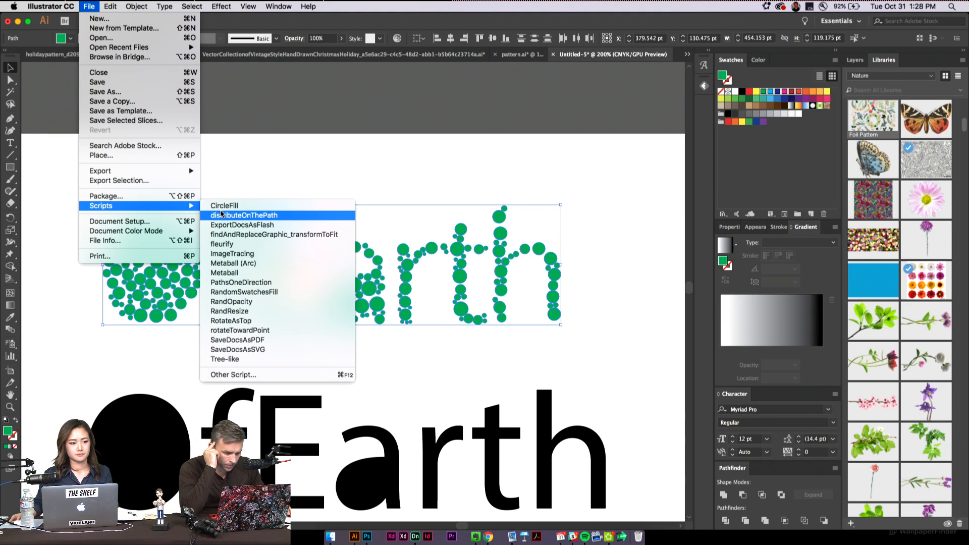
left_click(297, 291)
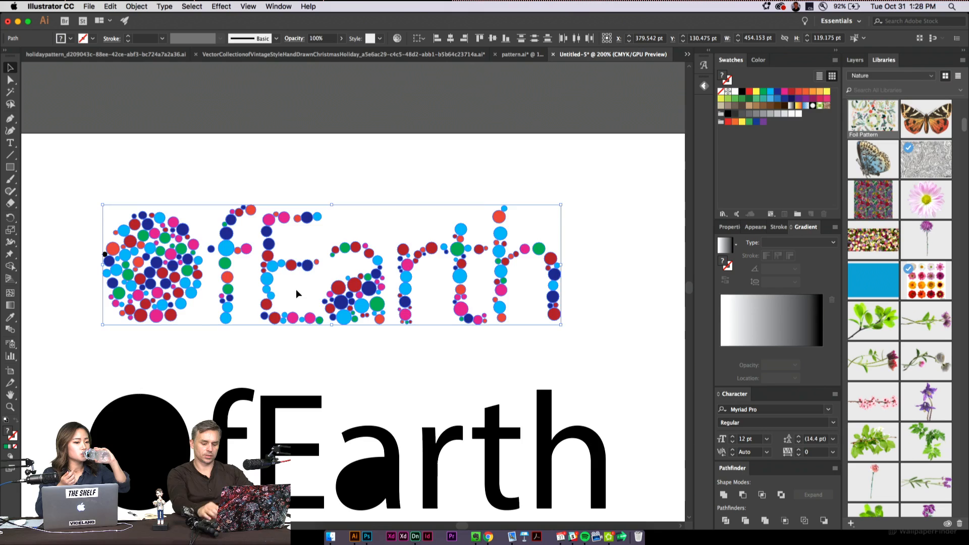
Step: Recolour the circle lettering randomly with only the green, light blue, dark blue and magenta swatches using RandomSwatchesFill, and deselect it
key("super+equal")
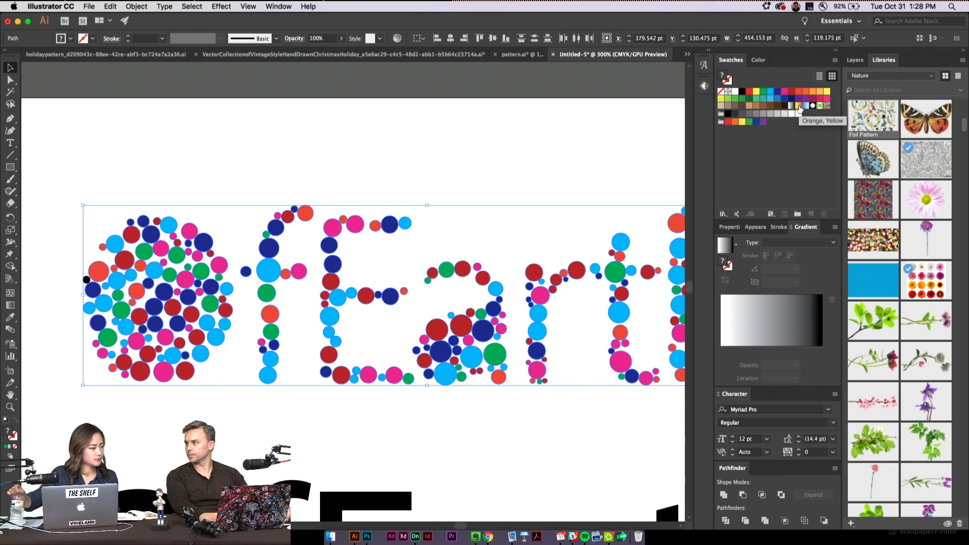
scroll(273, 157, "right", 3)
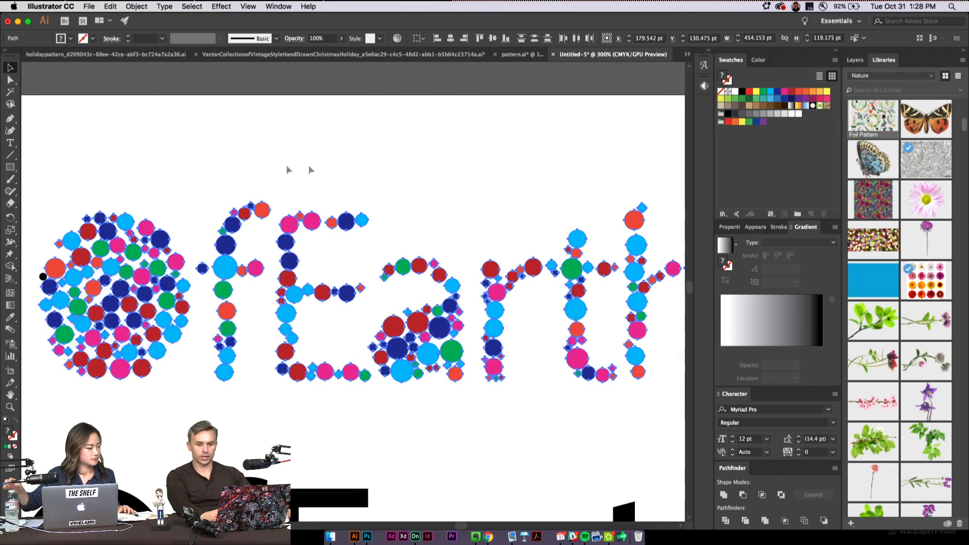
left_click(814, 94)
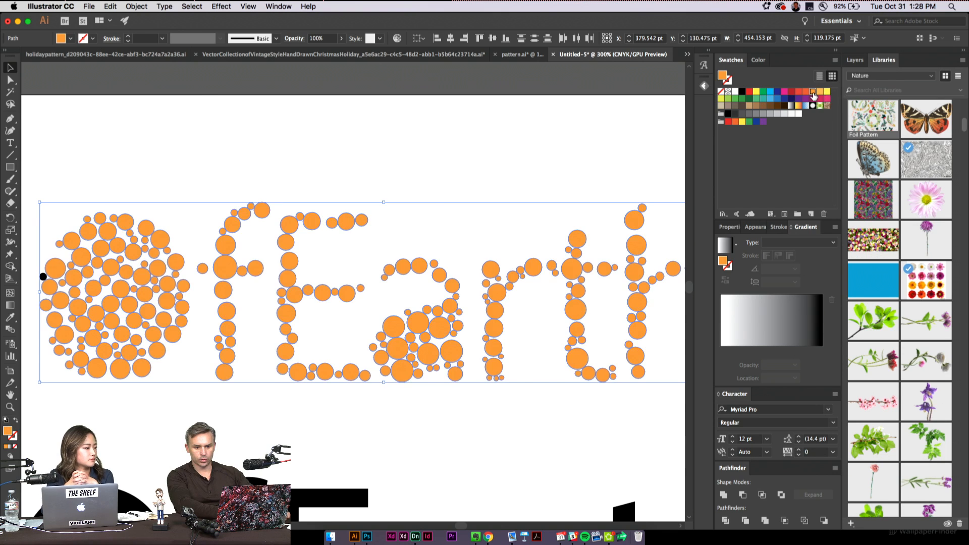
left_click(785, 93)
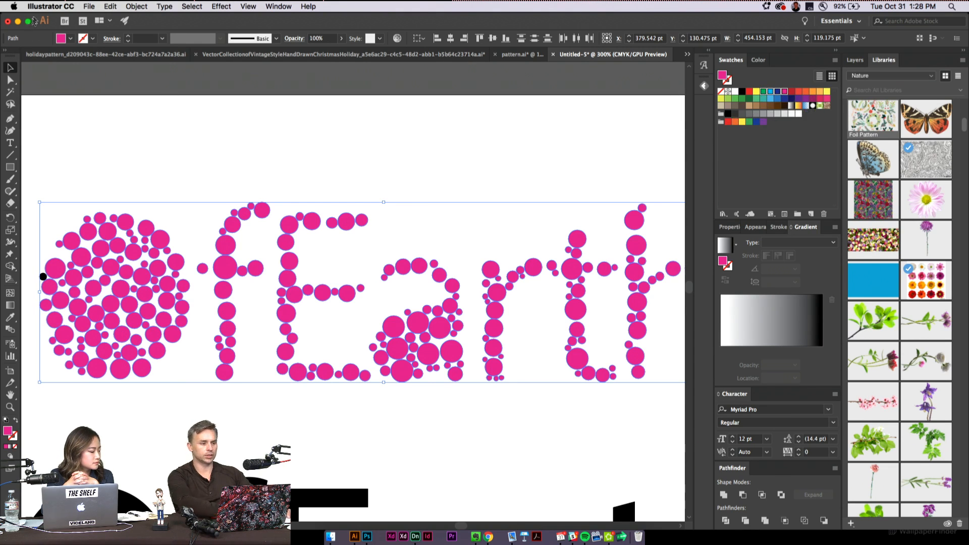
left_click(89, 6)
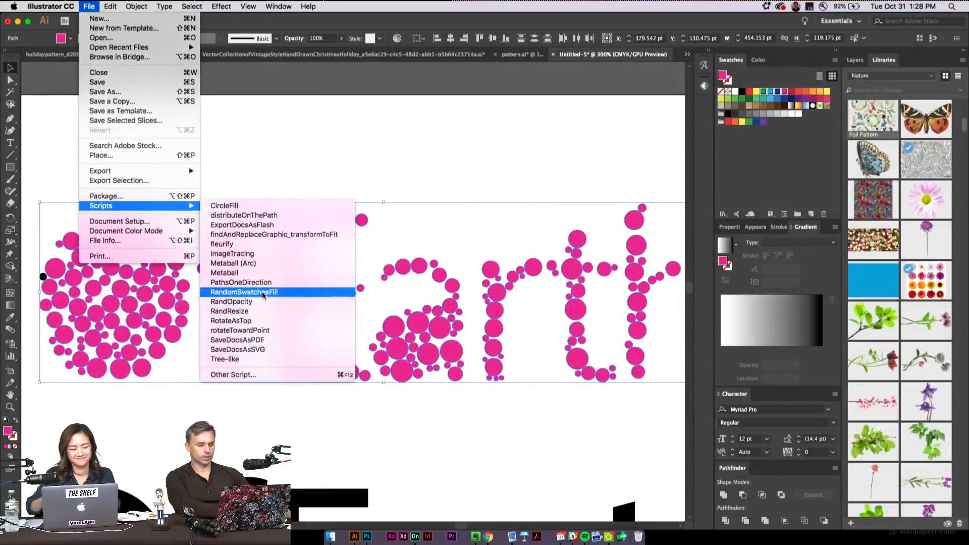
left_click(262, 292)
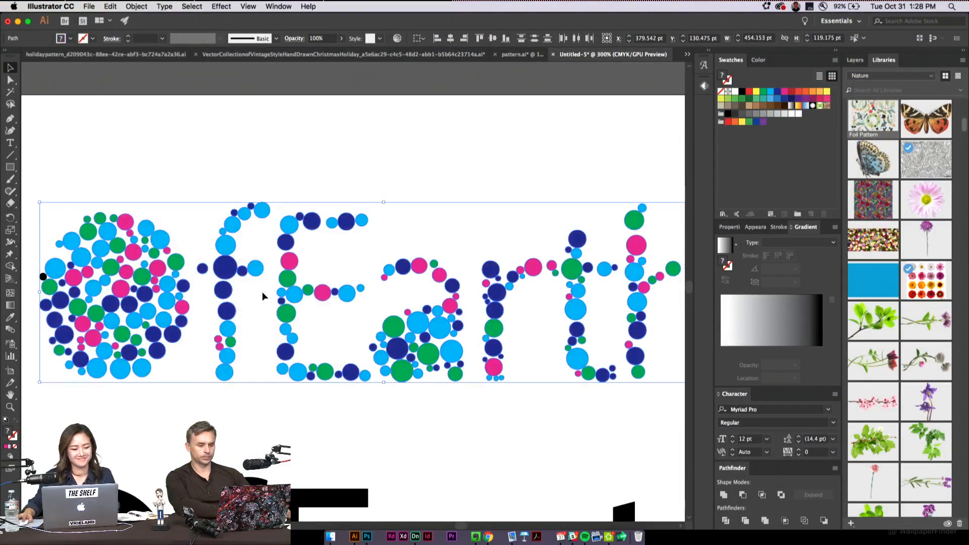
left_click(244, 147)
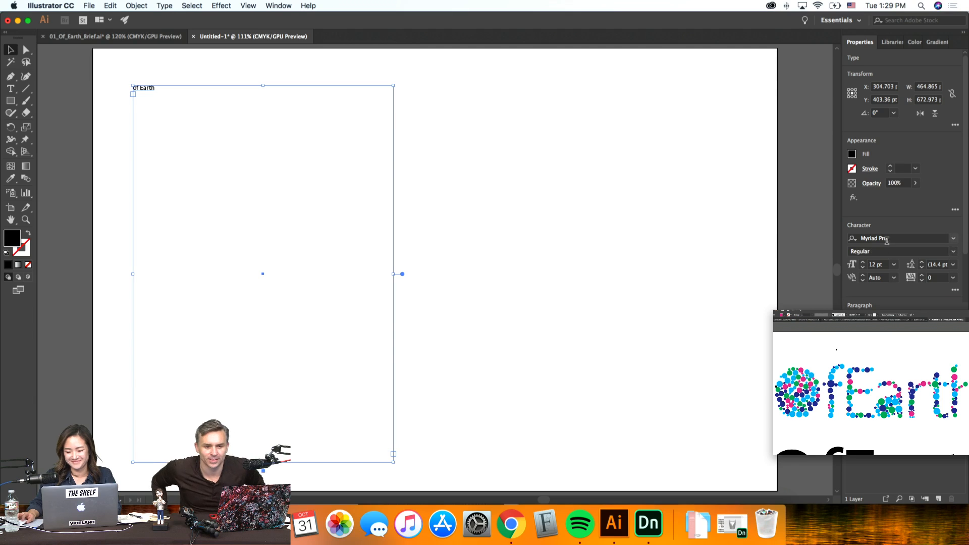
Step: Change the font of the "of Earth" text in Untitled-1 to Berthold Akzidenz Grotesk
left_click(887, 239)
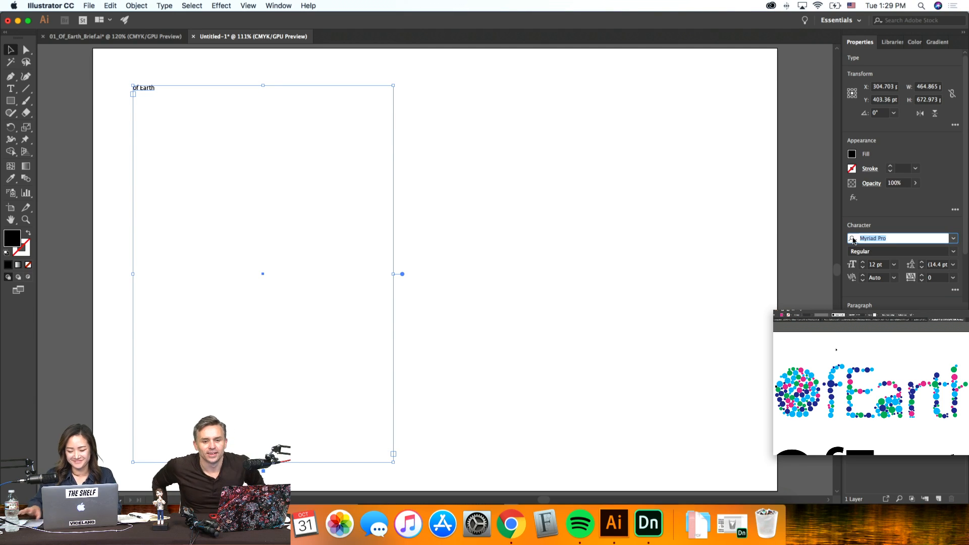
key("BackSpace")
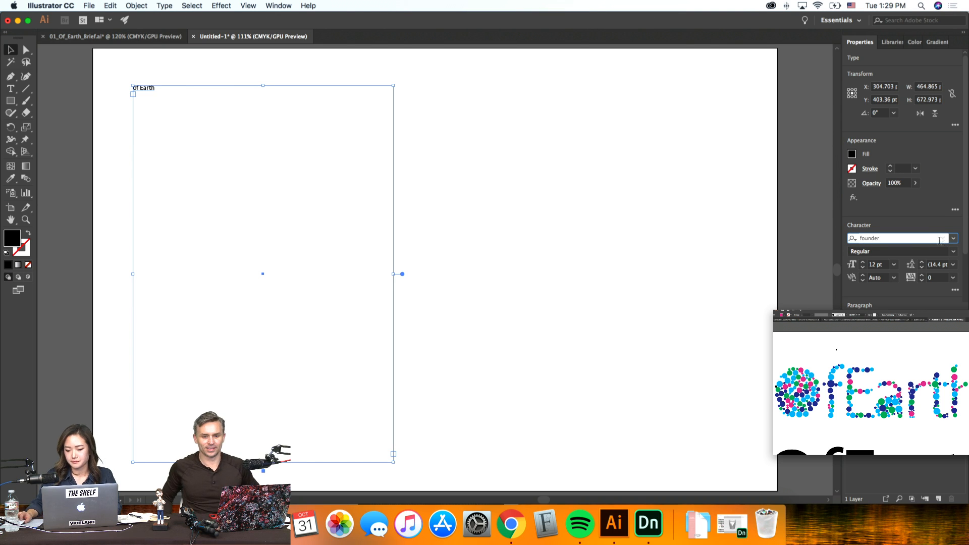
left_click(954, 238)
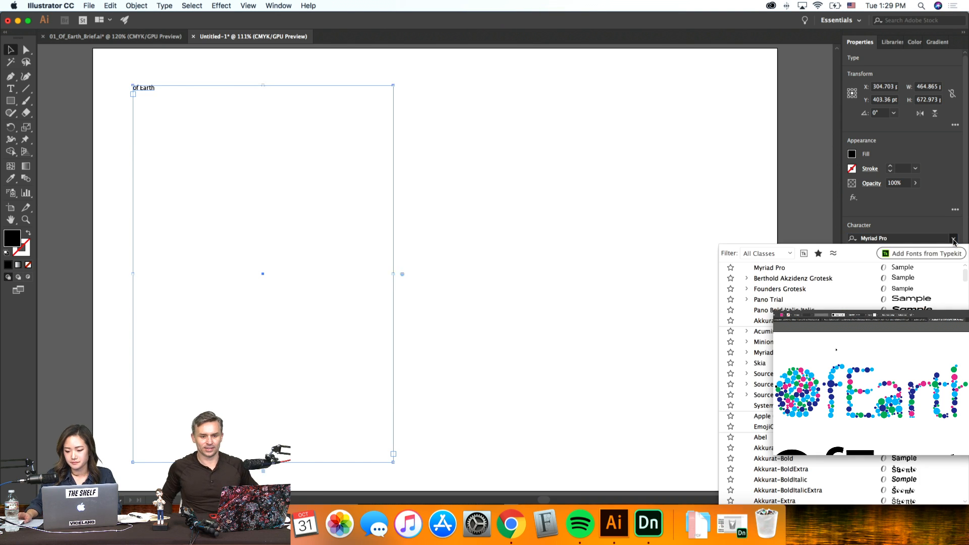
left_click(863, 279)
Step: Enlarge the "of Earth" text to 30 pt and on to 50 pt
left_click(875, 265)
type("30")
key("Return")
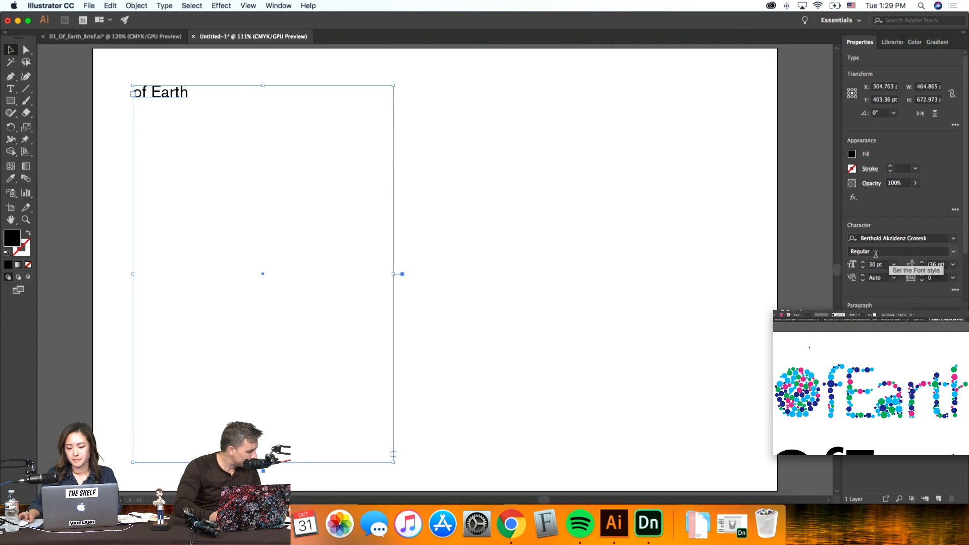
left_click(876, 265)
type("50")
key("Return")
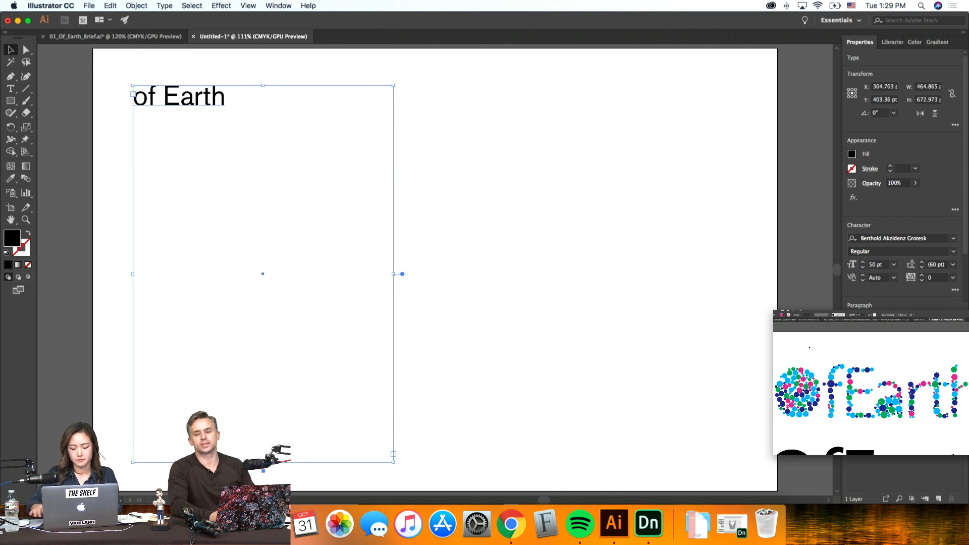
Step: Move the "of Earth" text slightly right and down on the artboard and set its font size to 70 pt
left_click(631, 225)
left_click_drag(212, 104, 228, 114)
left_click(869, 267)
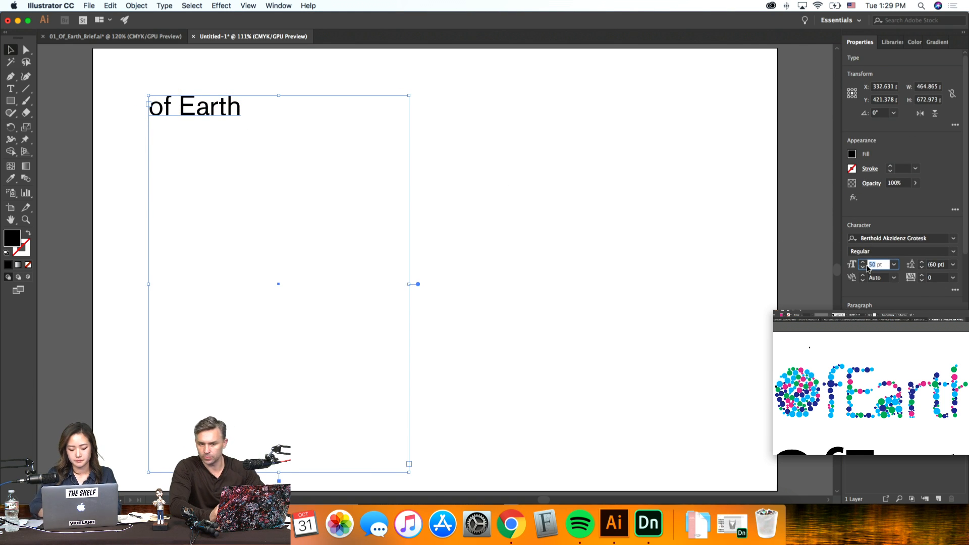
type("70")
key("Return")
left_click(634, 206)
scroll(635, 207, "down", 3)
scroll(635, 207, "up", 2)
left_click(248, 105)
double_click(249, 105)
key("super+a")
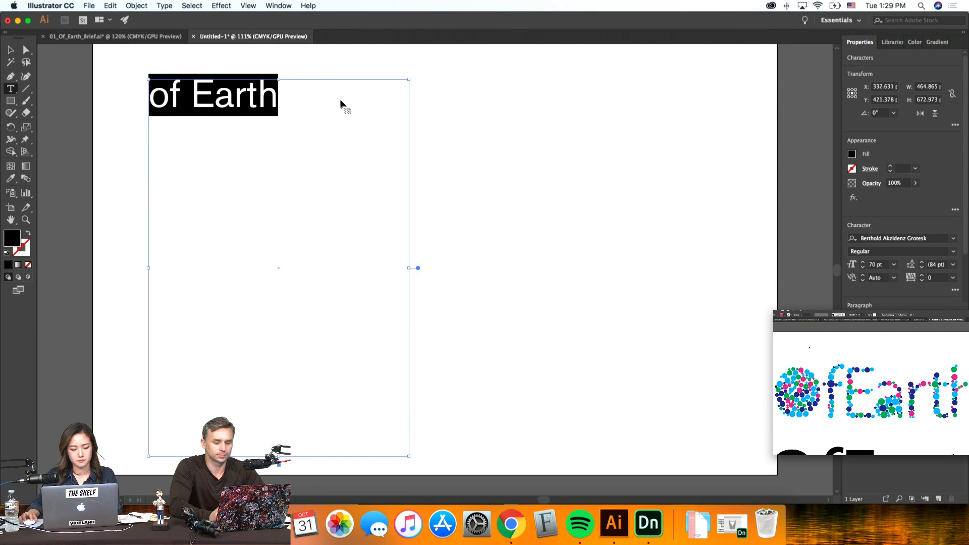
left_click(305, 97)
Step: Shorten the "of Earth" text frame to the height of its single line and deselect it
key("Escape")
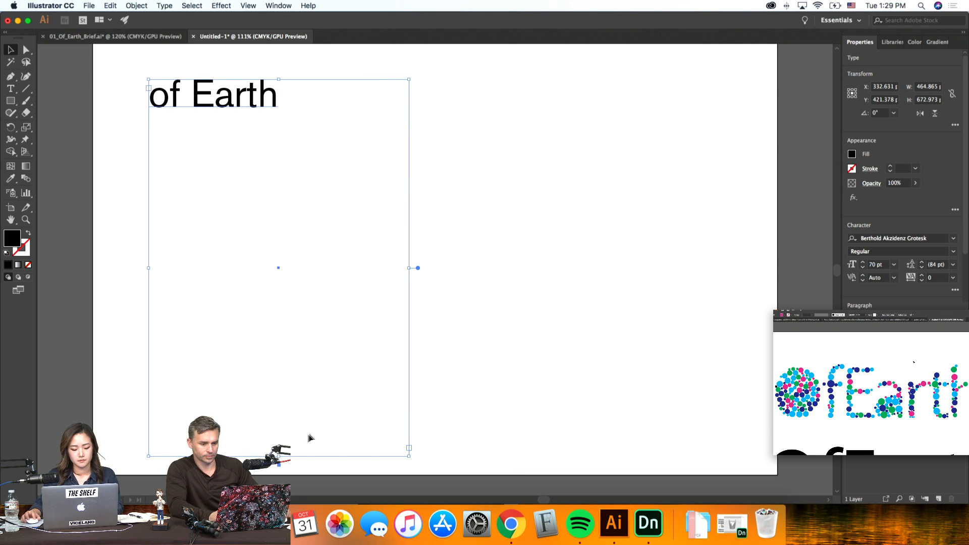
left_click_drag(279, 457, 278, 118)
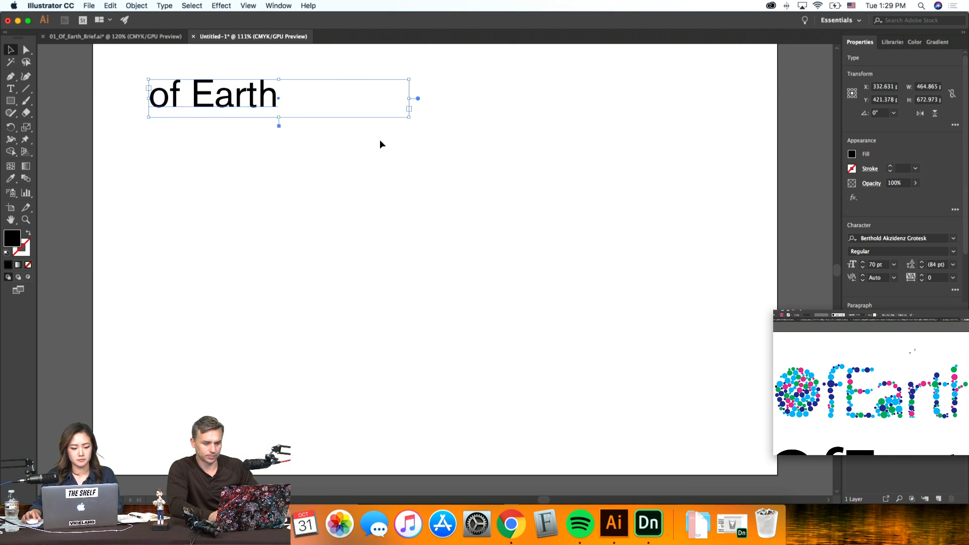
left_click(382, 144)
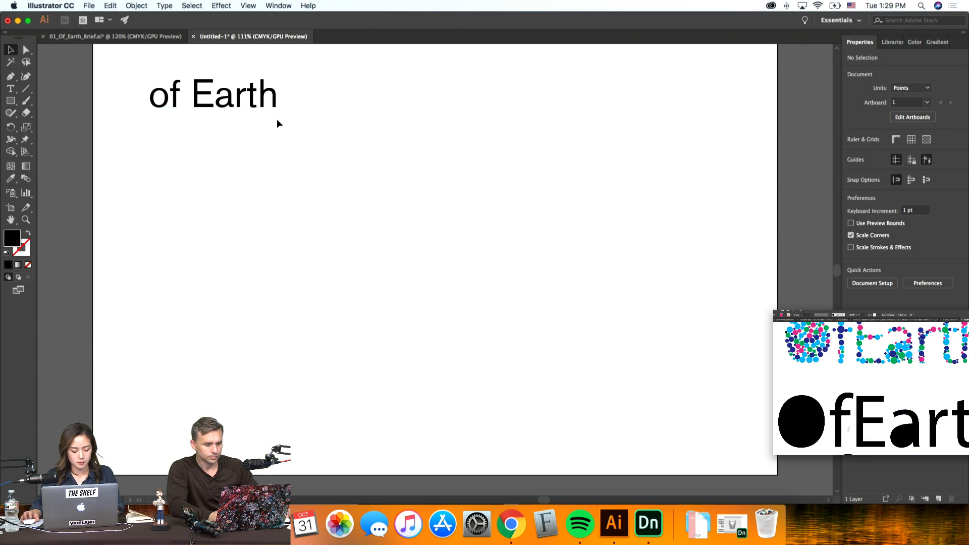
Step: Duplicate the "of Earth" text straight down the artboard to form a column of six lines
left_click_drag(242, 101, 243, 147)
key("super+minus")
left_click(300, 187)
key("super+plus")
left_click_drag(242, 184, 252, 419)
scroll(368, 433, "down", 2)
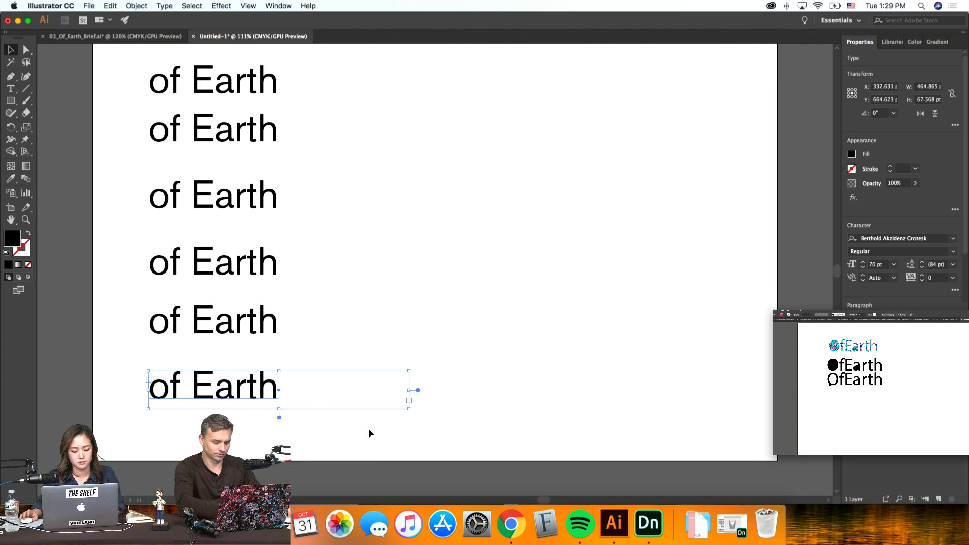
Step: Distribute the six "of Earth" lines vertically so they are evenly spaced, and deselect them
left_click_drag(495, 445, 212, 101)
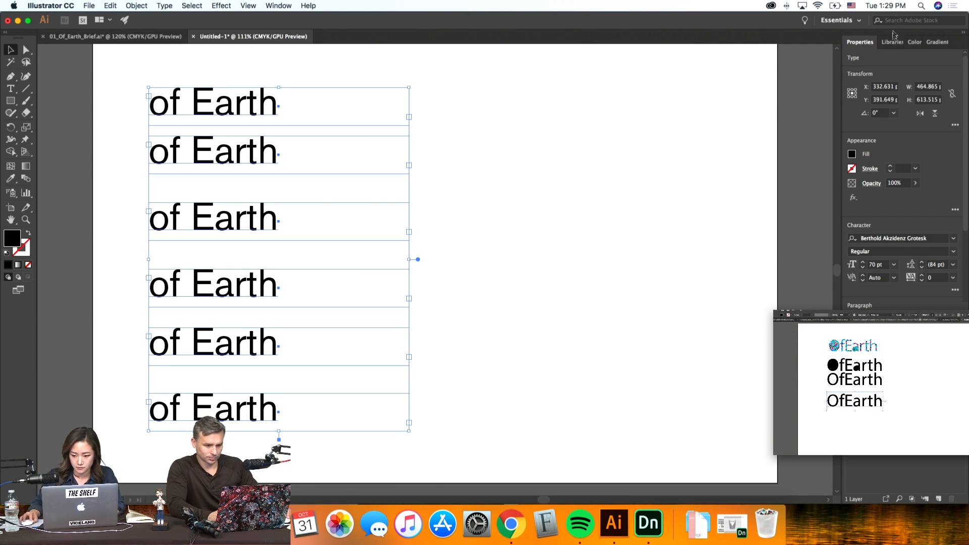
scroll(898, 255, "down", 4)
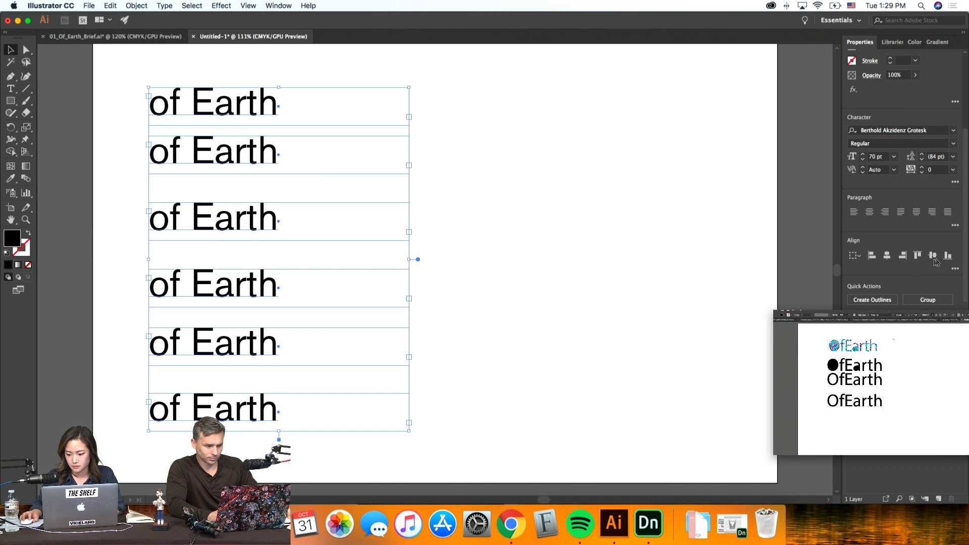
left_click(955, 268)
left_click(866, 318)
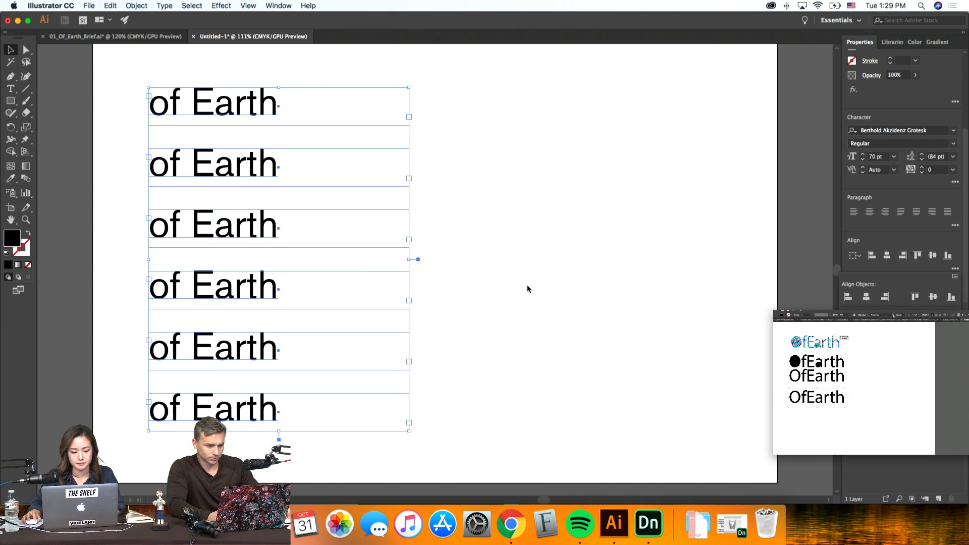
scroll(528, 288, "up", 1)
left_click(541, 290)
scroll(540, 289, "down", 1)
Step: Duplicate the whole column of six "of Earth" lines to the right as a second column
left_click_drag(548, 435, 234, 106)
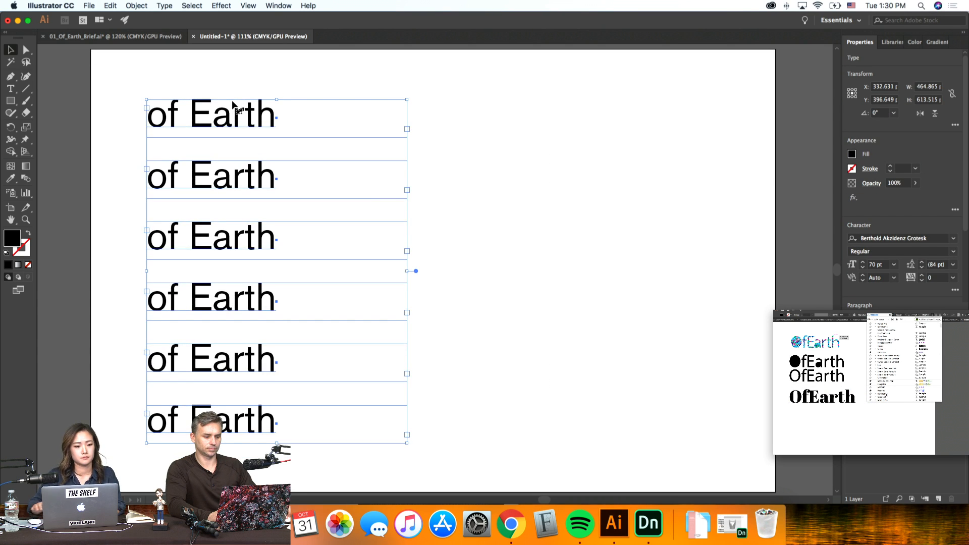
left_click(505, 176)
left_click_drag(470, 421, 99, 83)
left_click_drag(205, 138, 506, 137)
left_click(632, 264)
scroll(667, 270, "down", 2)
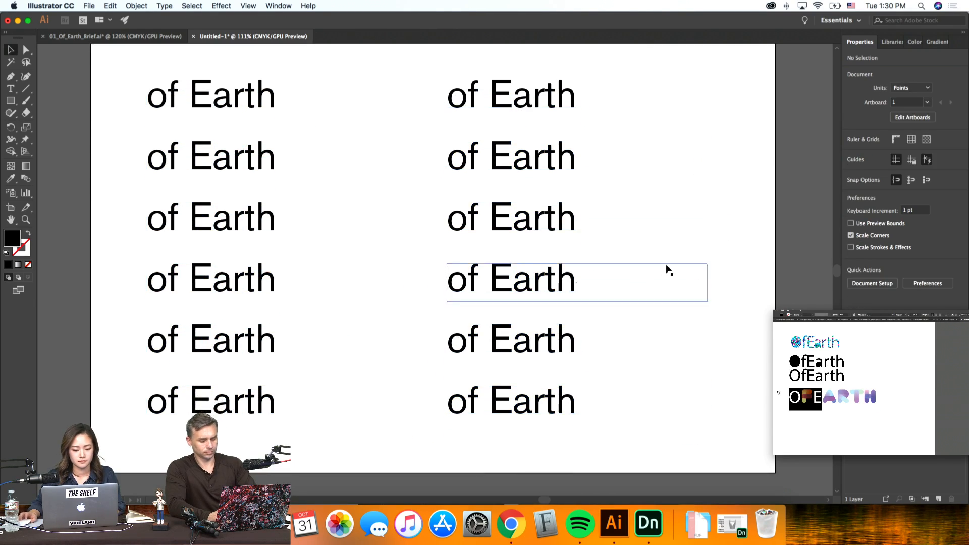
Step: Delete the last row of both "of Earth" columns and move the fifth row down into its place
scroll(667, 269, "up", 4)
scroll(666, 269, "down", 5)
left_click_drag(711, 442, 147, 384)
key("Delete")
left_click_drag(527, 408, 189, 334)
left_click_drag(243, 339, 249, 412)
Step: Distribute the five "of Earth" lines of the right column evenly in the vertical direction
scroll(343, 413, "up", 1)
left_click_drag(755, 434, 543, 111)
scroll(948, 214, "down", 4)
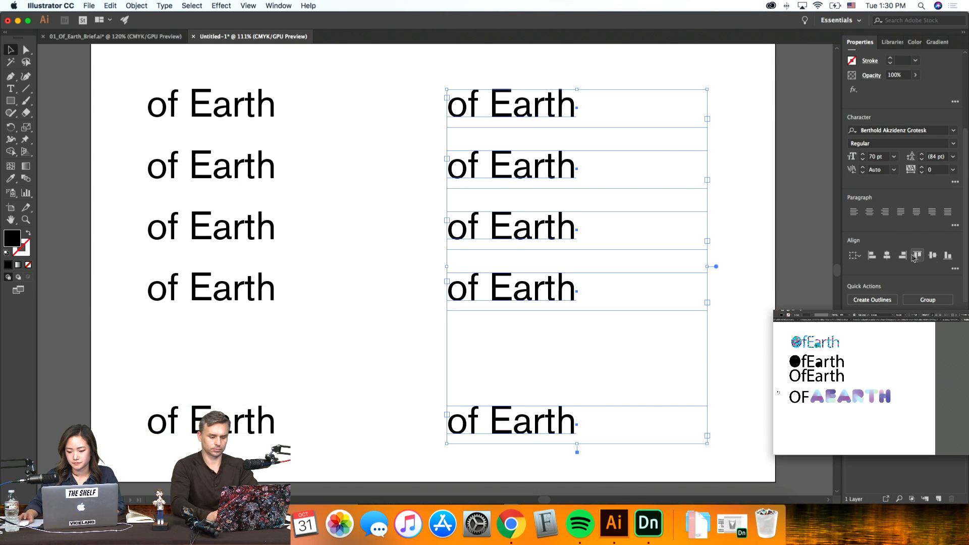
left_click(955, 268)
left_click(866, 322)
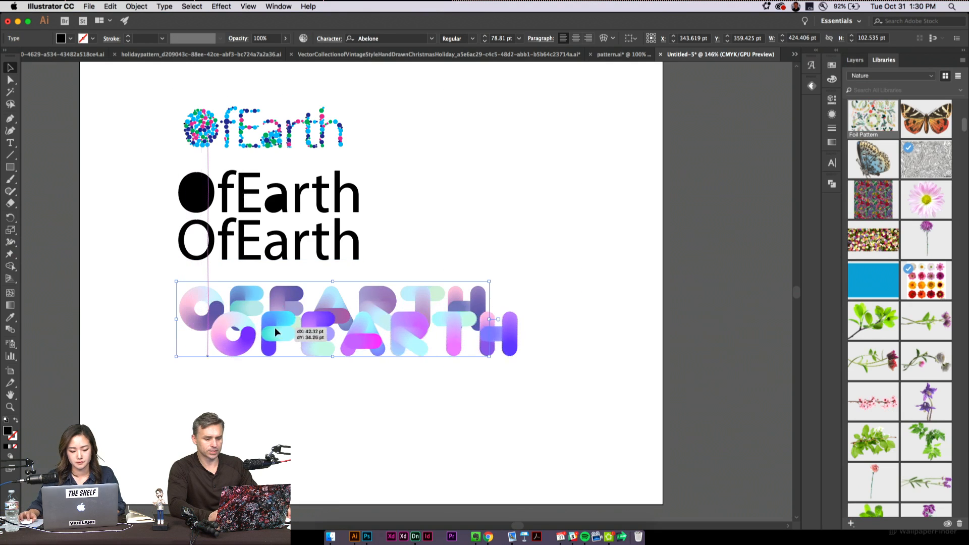
Step: Move the gradient OFEARTH lettering in Untitled-5 about 45 pt right and 45 pt down
left_click_drag(274, 331, 272, 335)
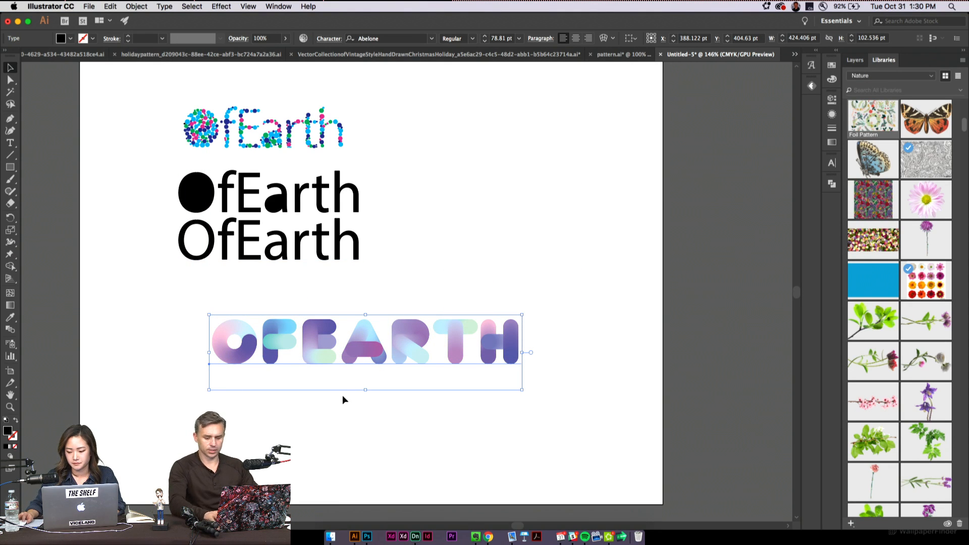
Step: Replace the text of the gradient OFEARTH lettering with "YES A COLOR FONT"
key("a")
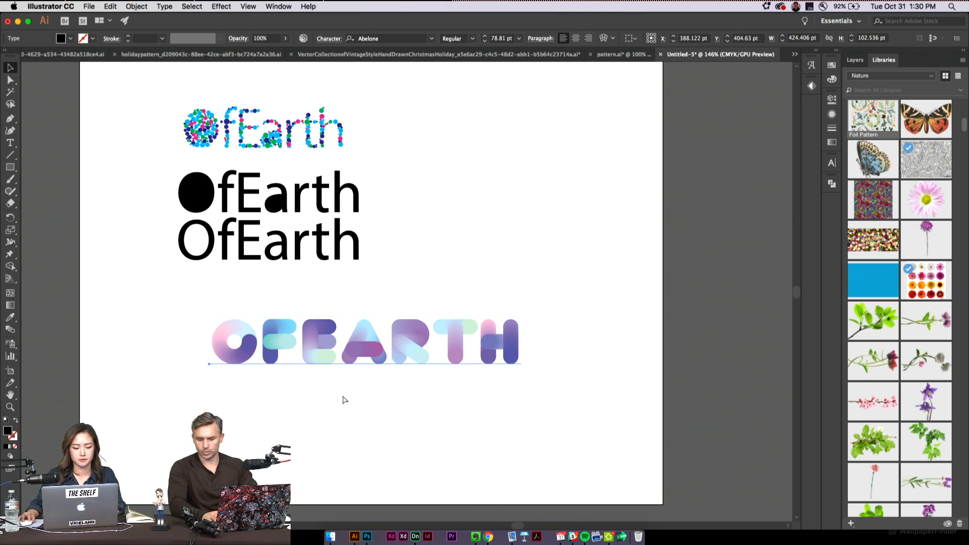
scroll(343, 400, "down", 2)
key("super+equal")
key("super+equal")
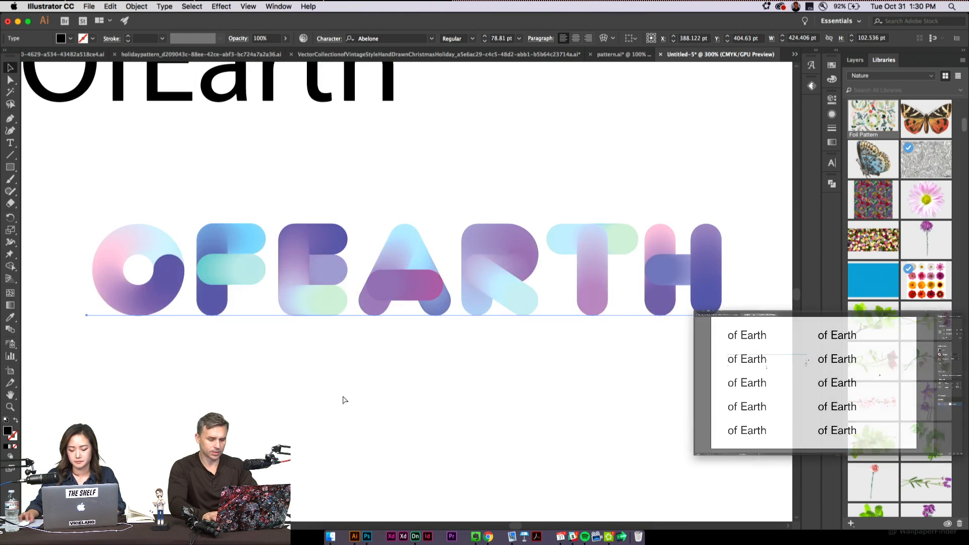
key("v")
left_click(313, 475)
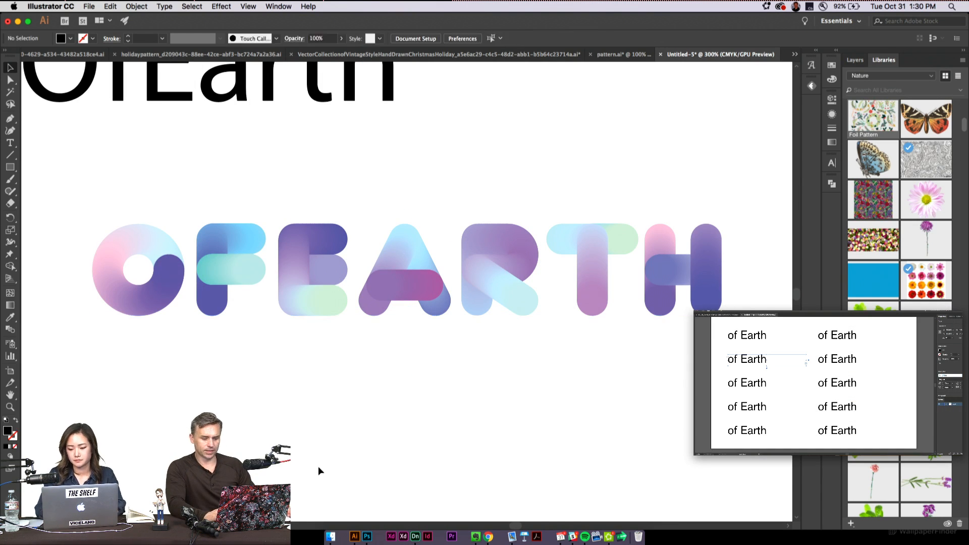
scroll(313, 354, "right", 3)
scroll(313, 354, "down", 1)
left_click(255, 292)
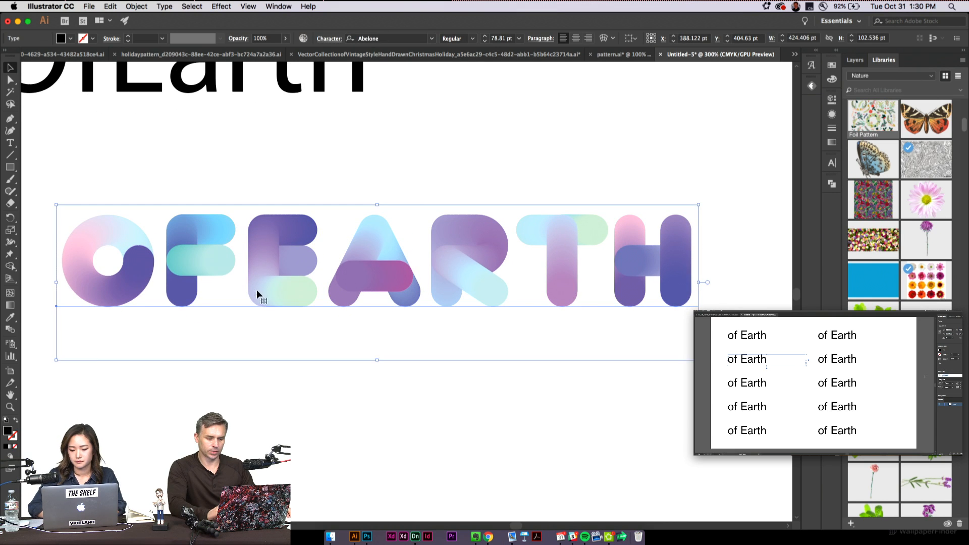
key("t")
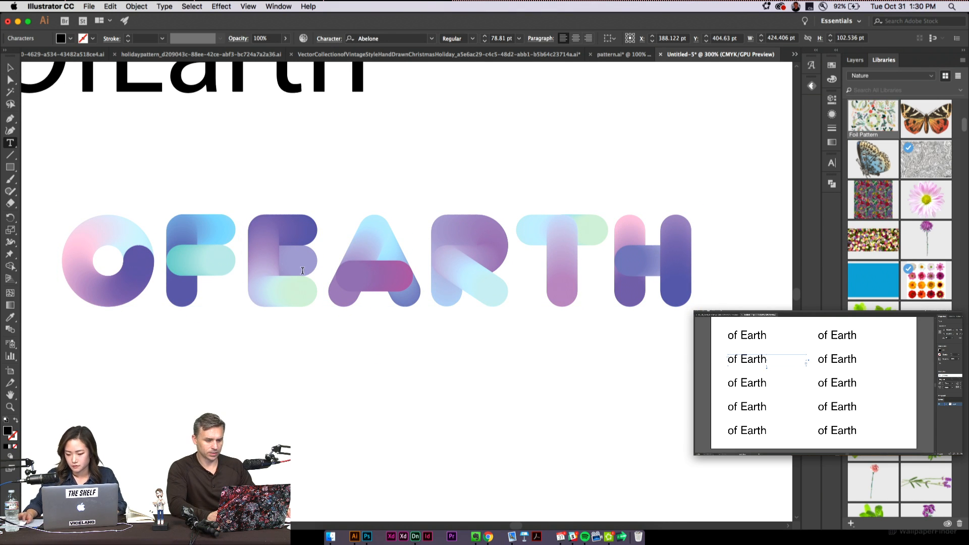
left_click_drag(303, 271, 257, 266)
key("super+a")
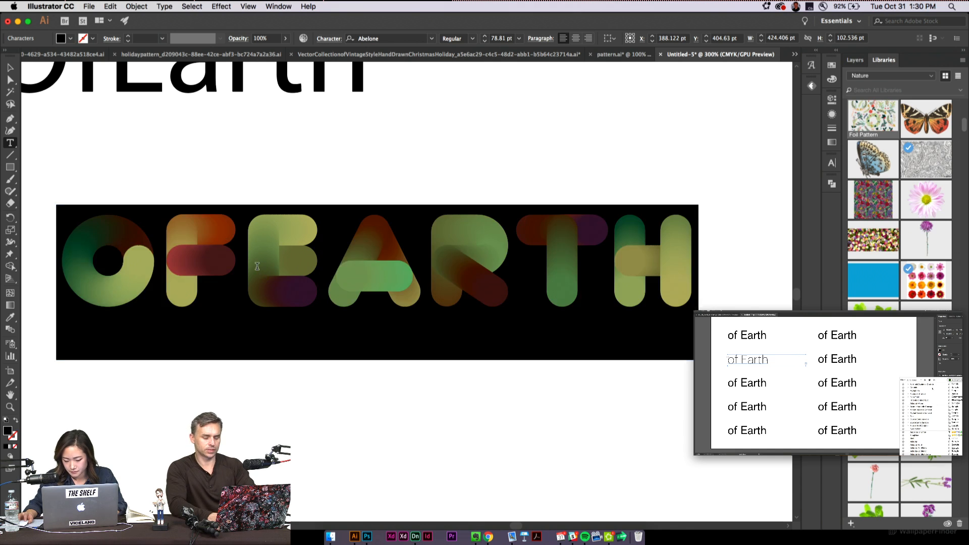
type("YES A COLR")
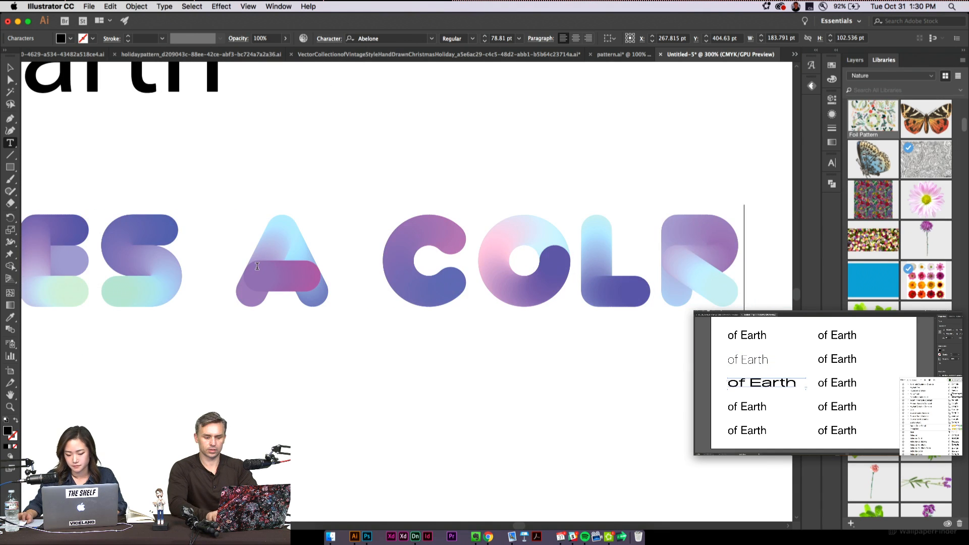
key("BackSpace")
type("OR FONT")
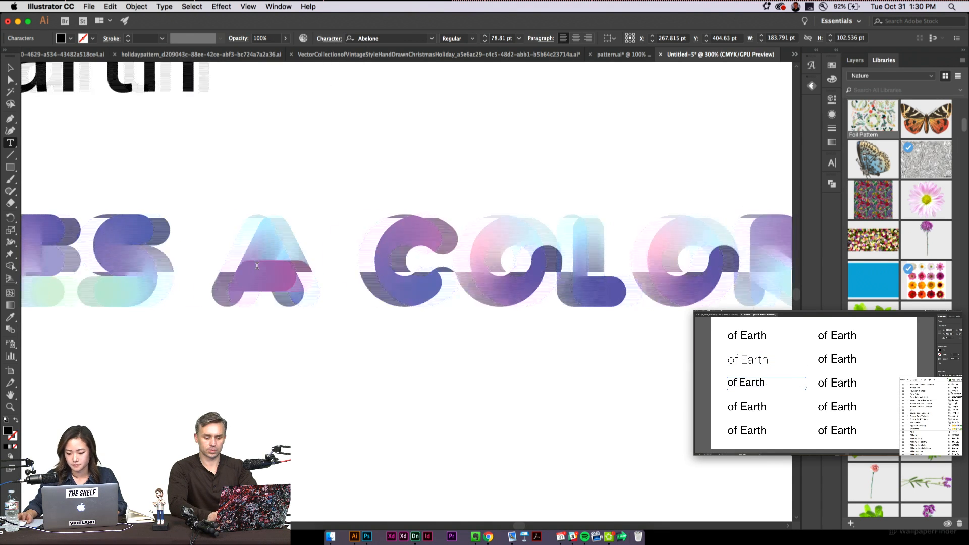
Step: Clear the gradient text and re-enter it as "of earth" with a space between the two words
key("BackSpace")
key("BackSpace")
key("BackSpace")
key("BackSpace")
key("BackSpace")
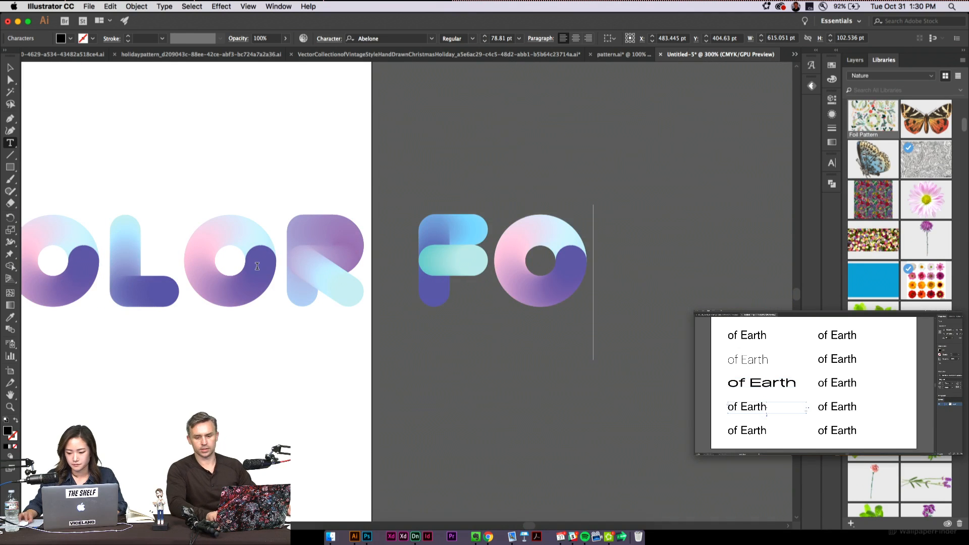
double_click(255, 265)
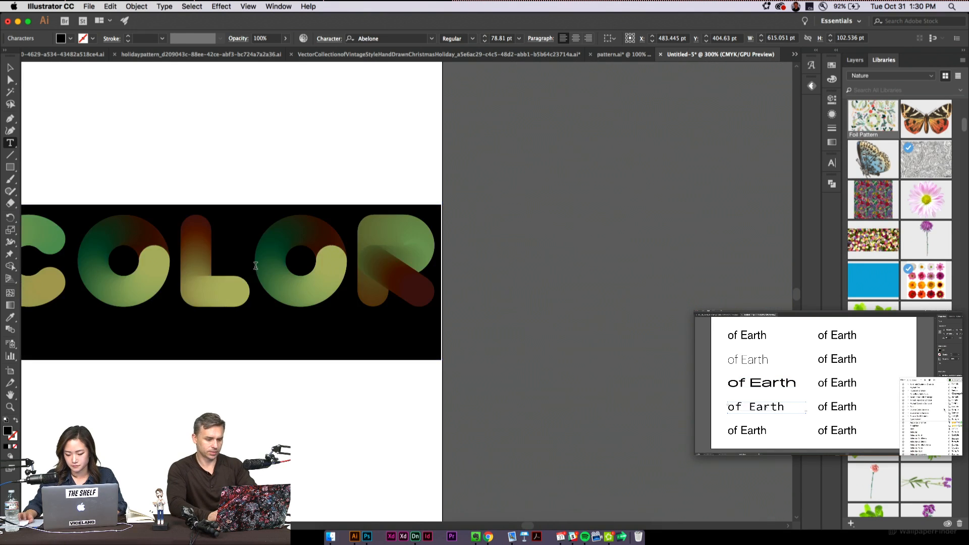
type("of EARTH")
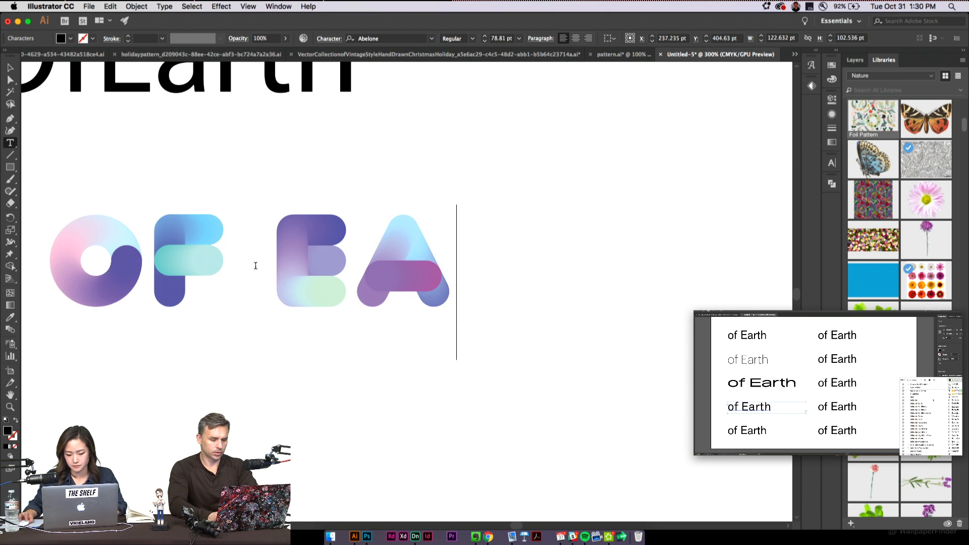
Step: Move the gradient OF EARTH lettering about 55 pt up and place a duplicate below it
left_click(9, 69)
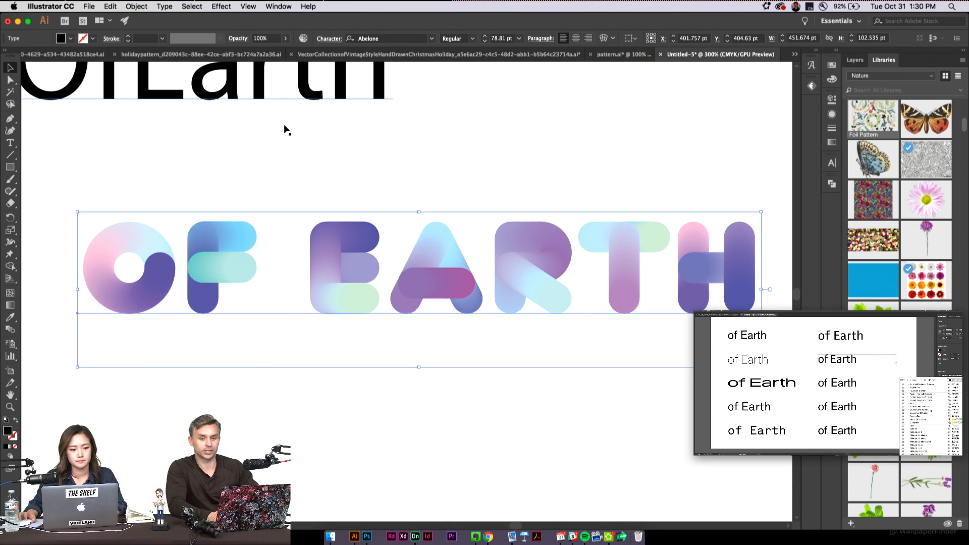
key("Left")
key("Left")
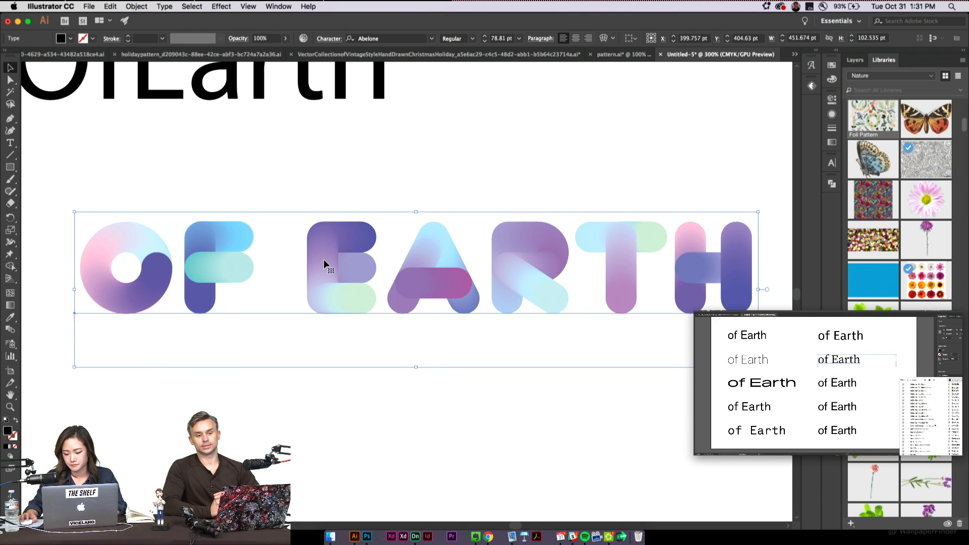
left_click_drag(324, 260, 310, 365)
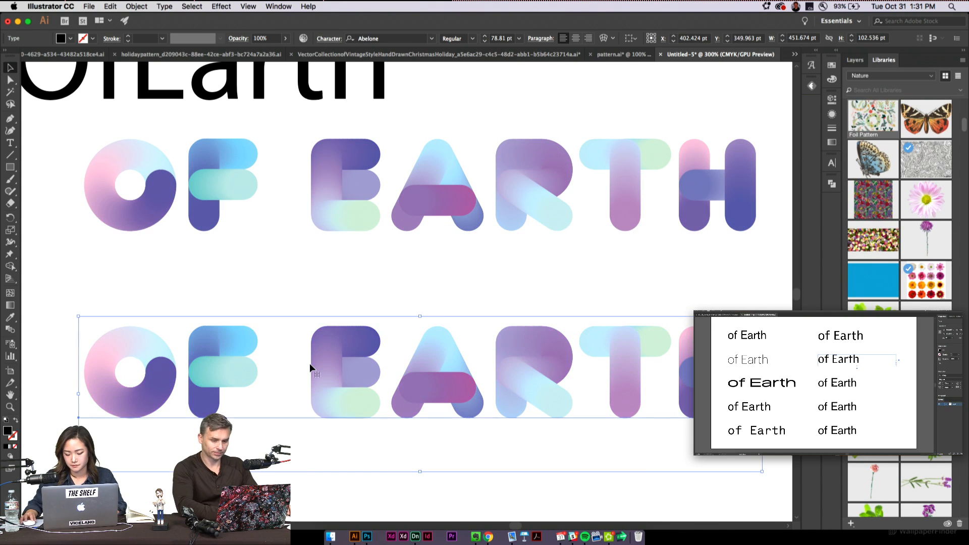
Step: Set the font of the lower "of earth" copy to Helvetica
left_click(432, 39)
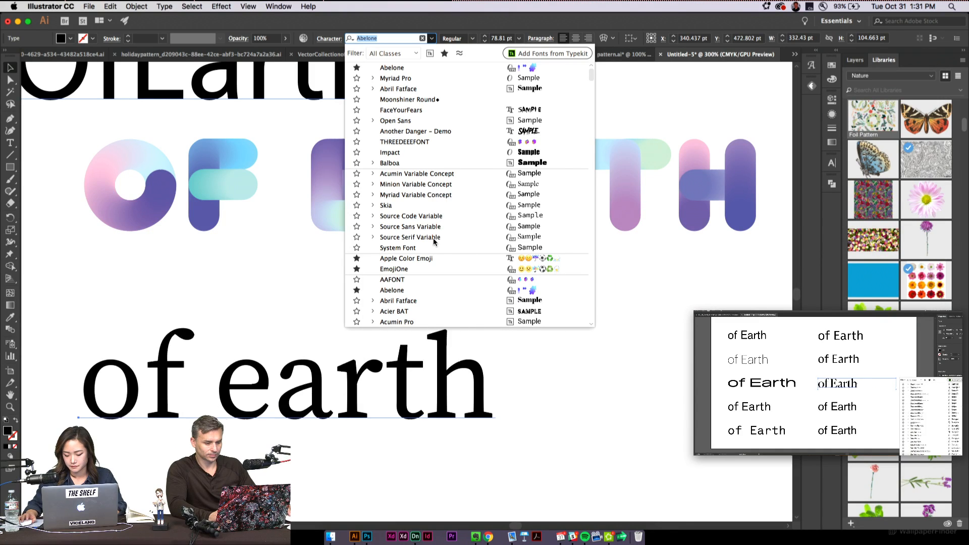
scroll(428, 283, "down", 5)
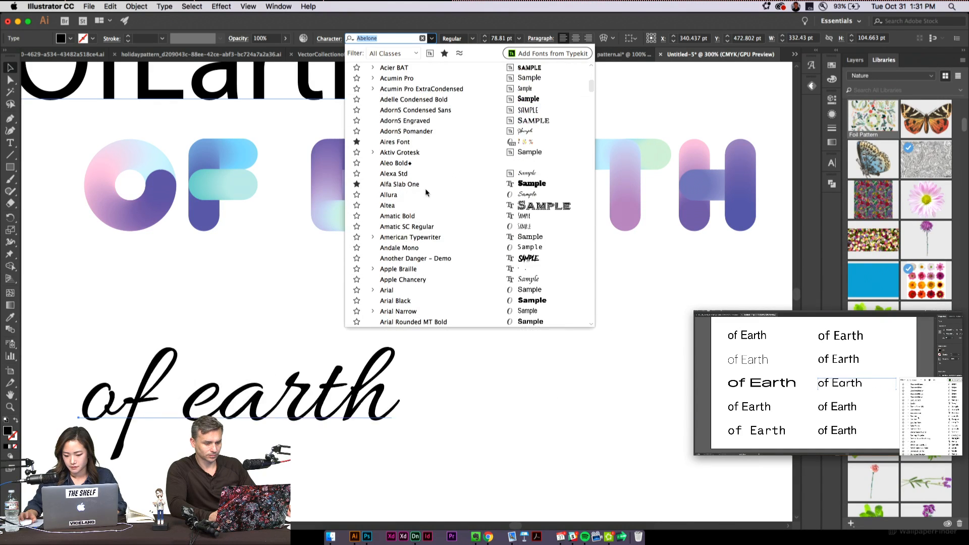
scroll(422, 255, "down", 5)
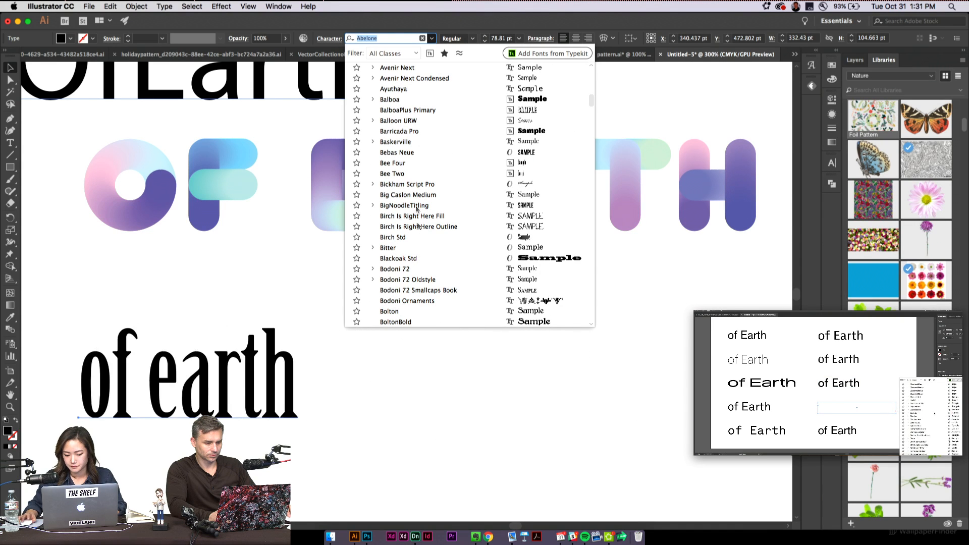
left_click(393, 39)
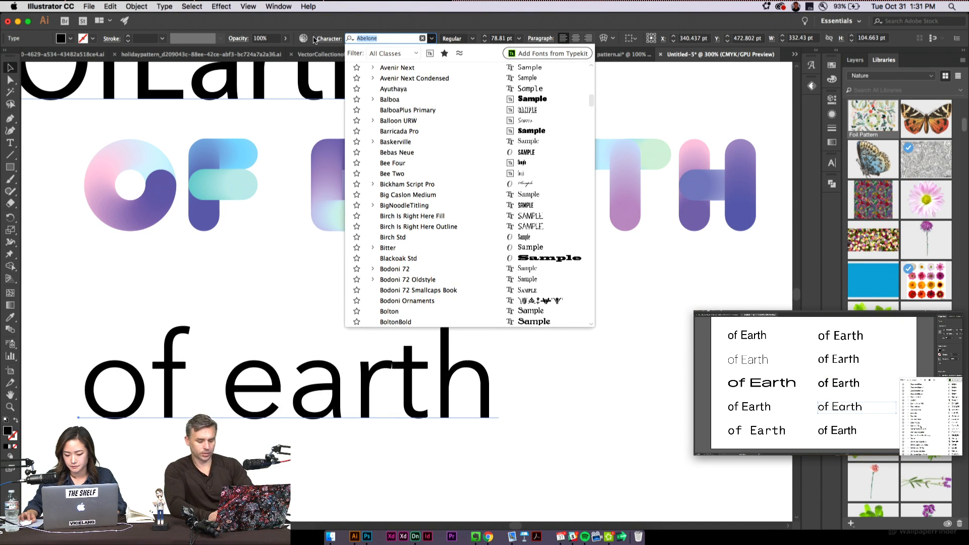
type("helv")
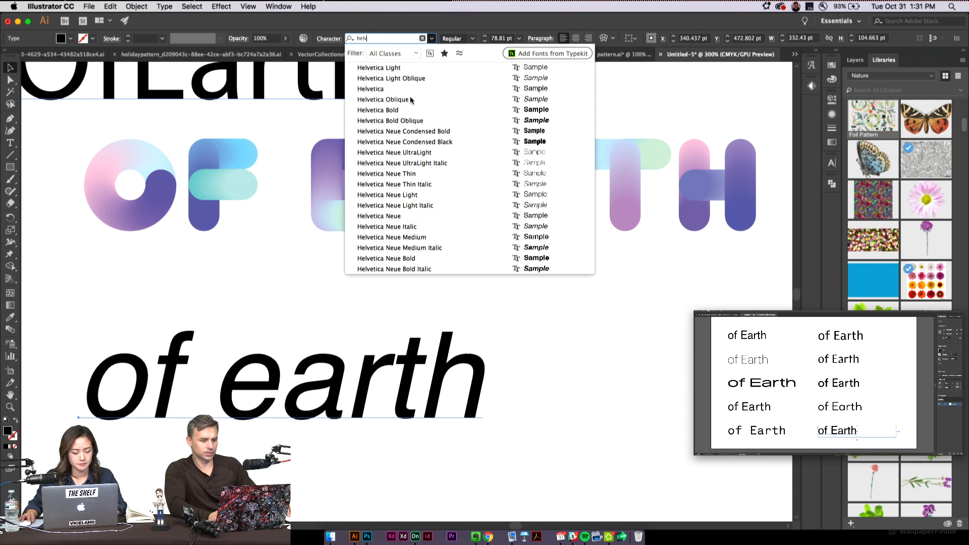
left_click(410, 90)
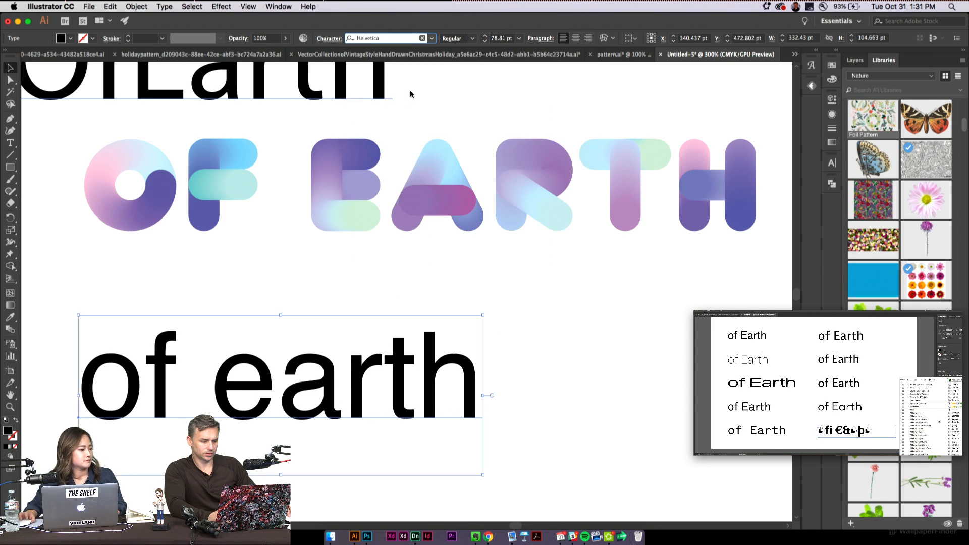
Step: Move the Helvetica "of earth" text slightly right and shorten it to the initials "oe"
left_click_drag(176, 373, 218, 372)
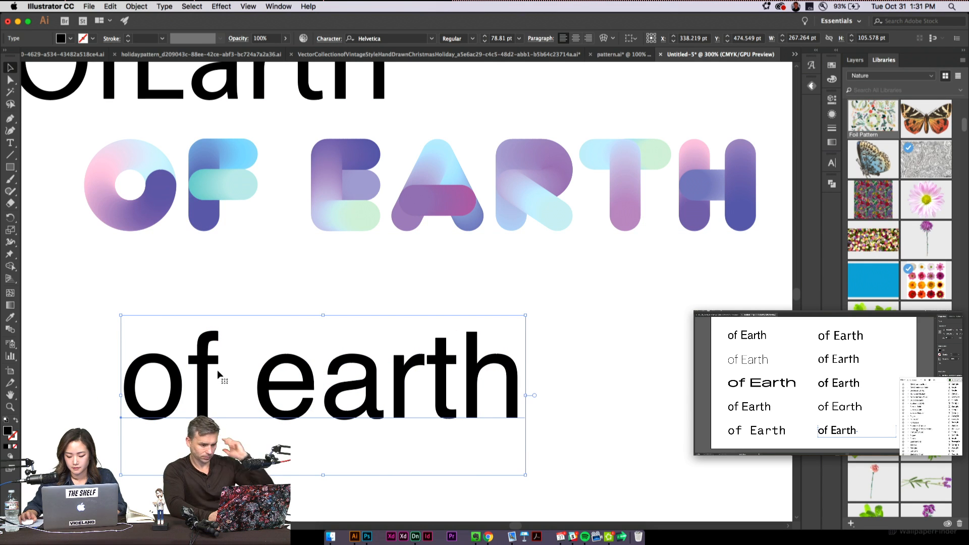
double_click(286, 388)
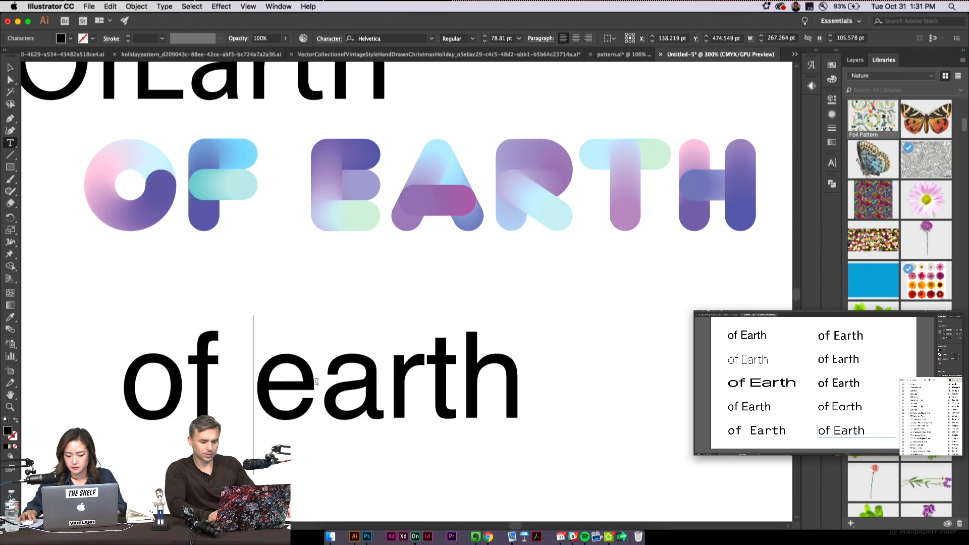
left_click_drag(313, 382, 569, 396)
key("BackSpace")
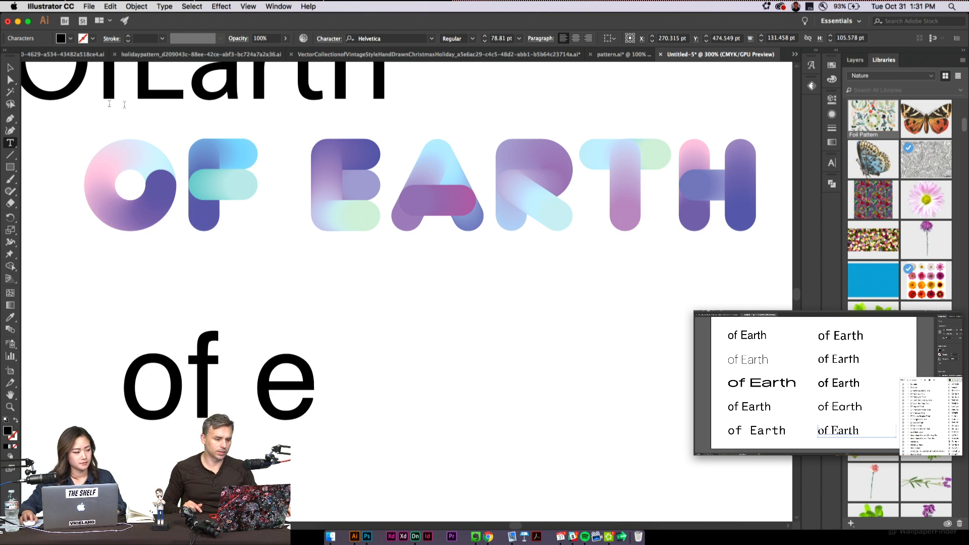
left_click_drag(187, 384, 256, 384)
key("BackSpace")
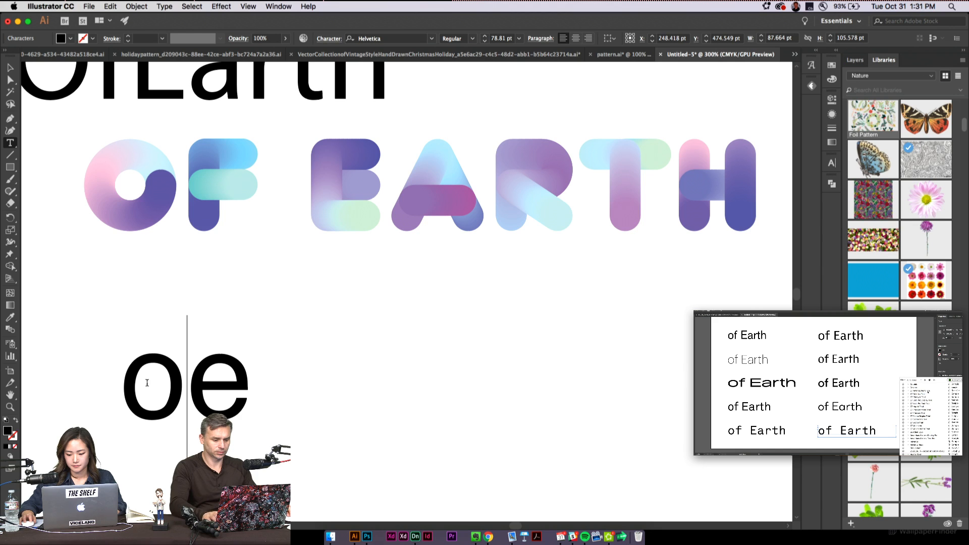
Step: Change the fill of the Helvetica "oe" text to white and delete the text object
double_click(174, 384)
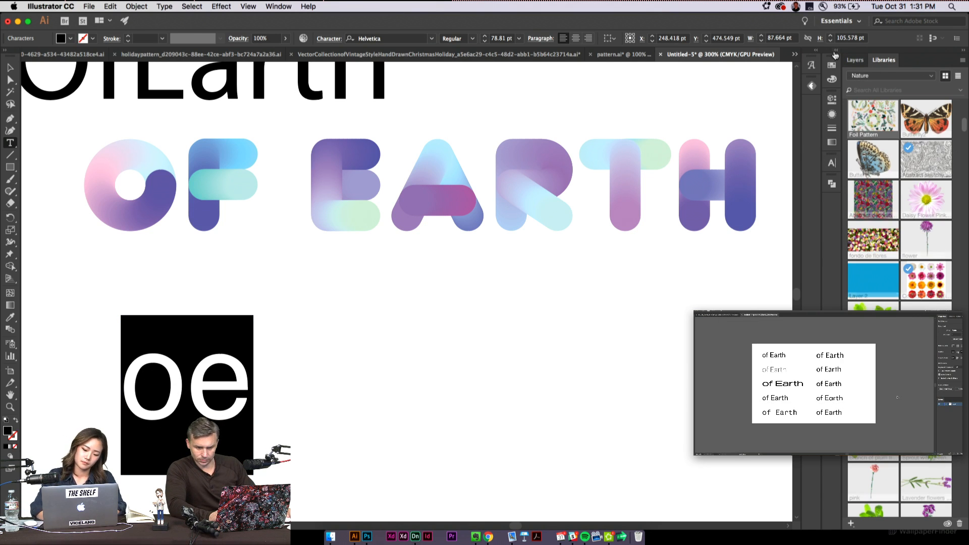
left_click(836, 51)
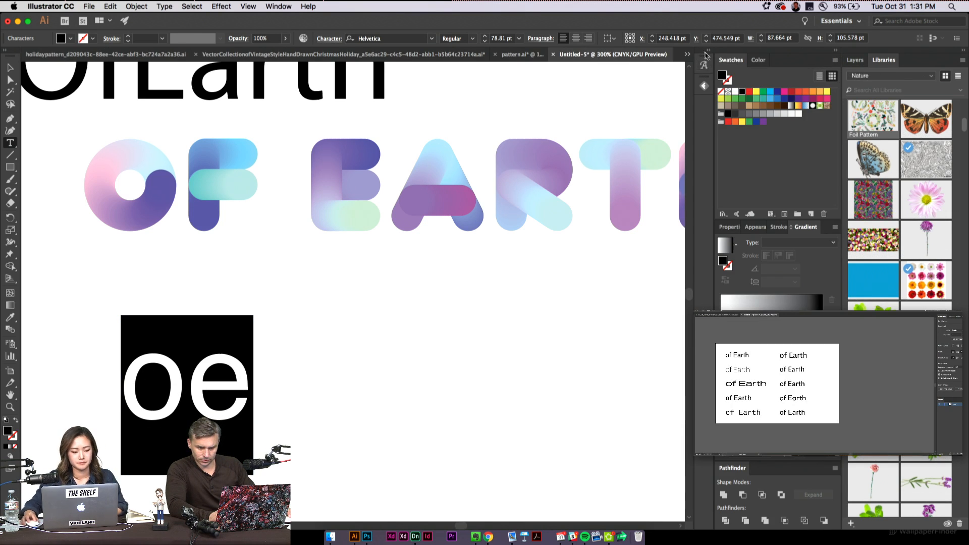
left_click(709, 52)
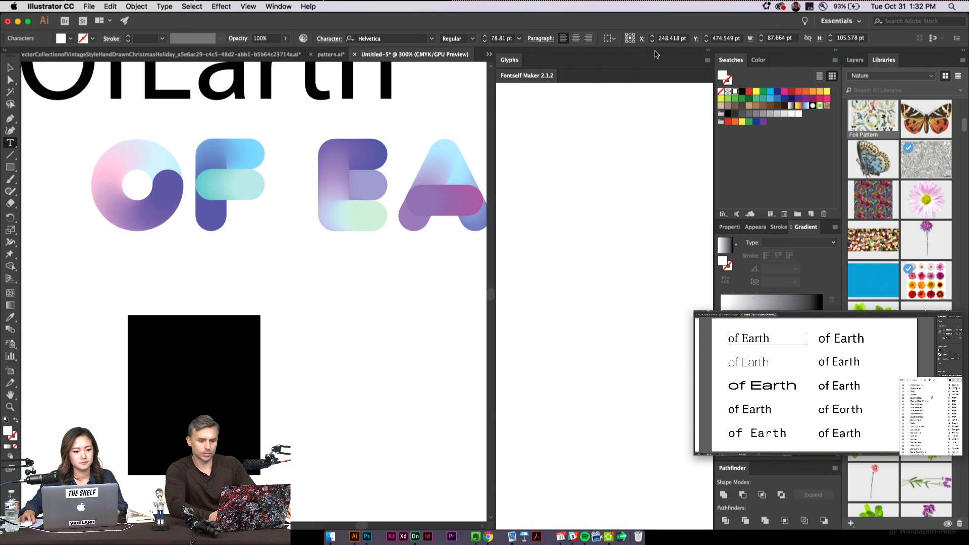
left_click(706, 53)
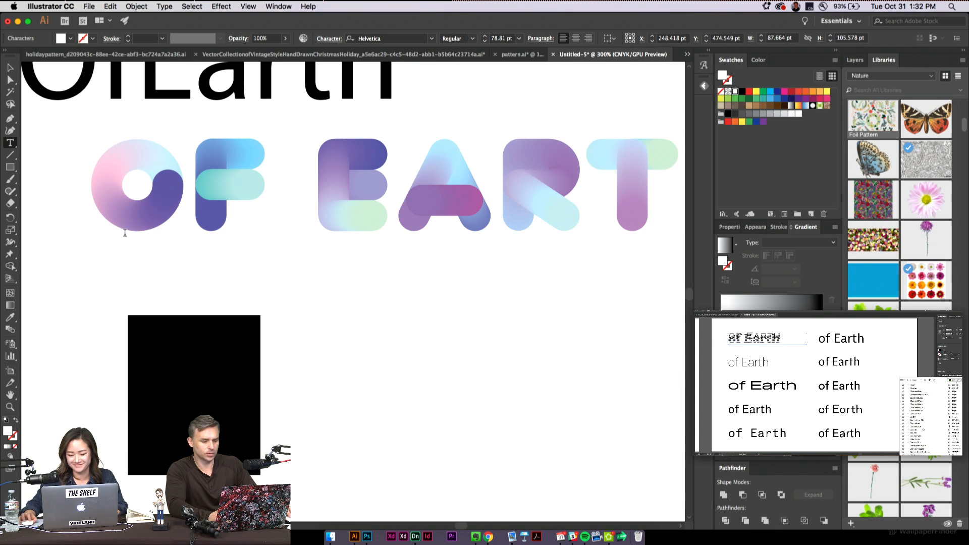
left_click(10, 67)
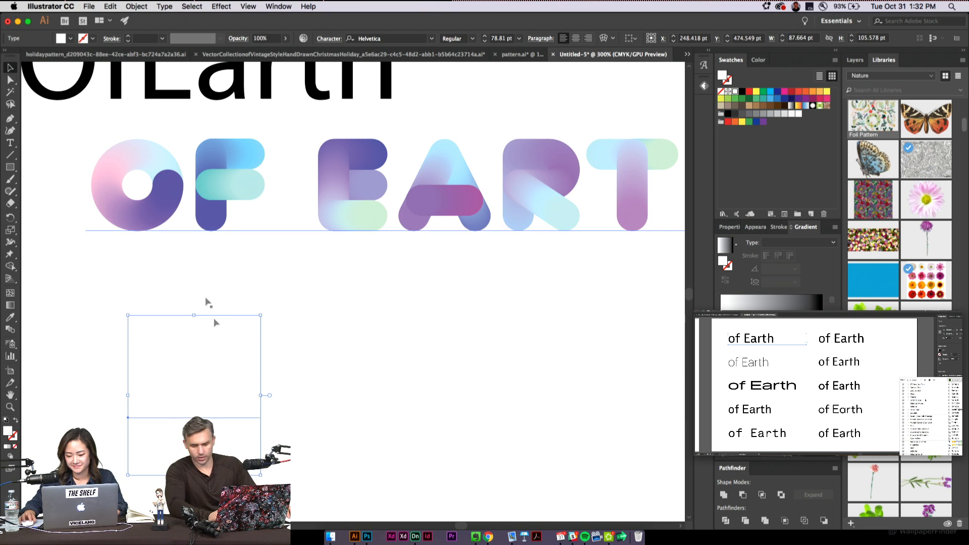
left_click_drag(65, 291, 250, 405)
Step: Duplicate the gradient OF EARTH lettering about 95 pt straight below the original and collapse the expanded panels
left_click(167, 214)
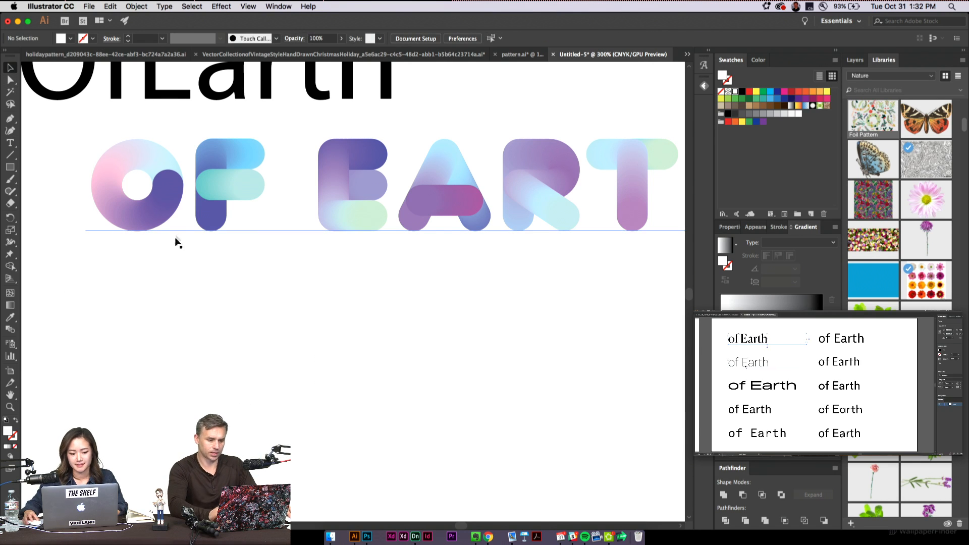
left_click_drag(180, 219, 165, 366)
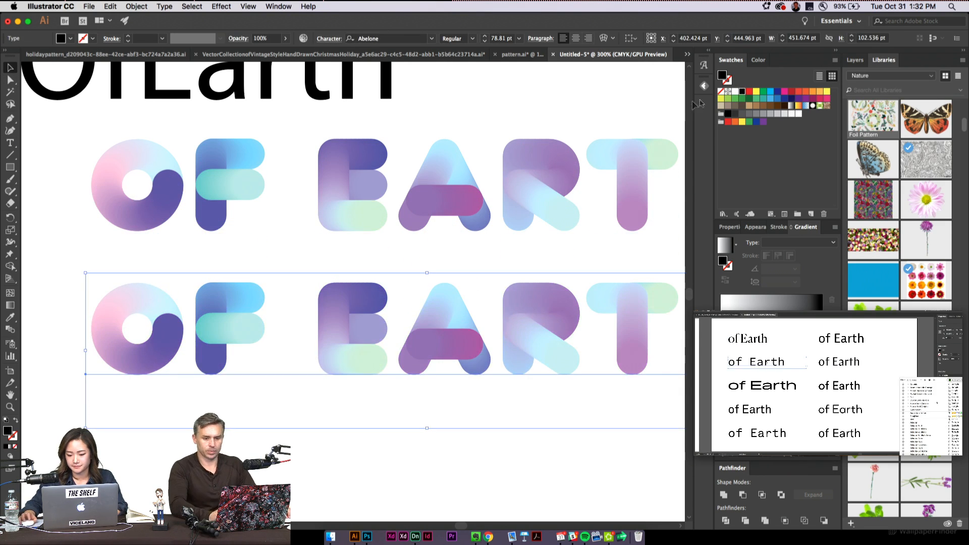
left_click(837, 51)
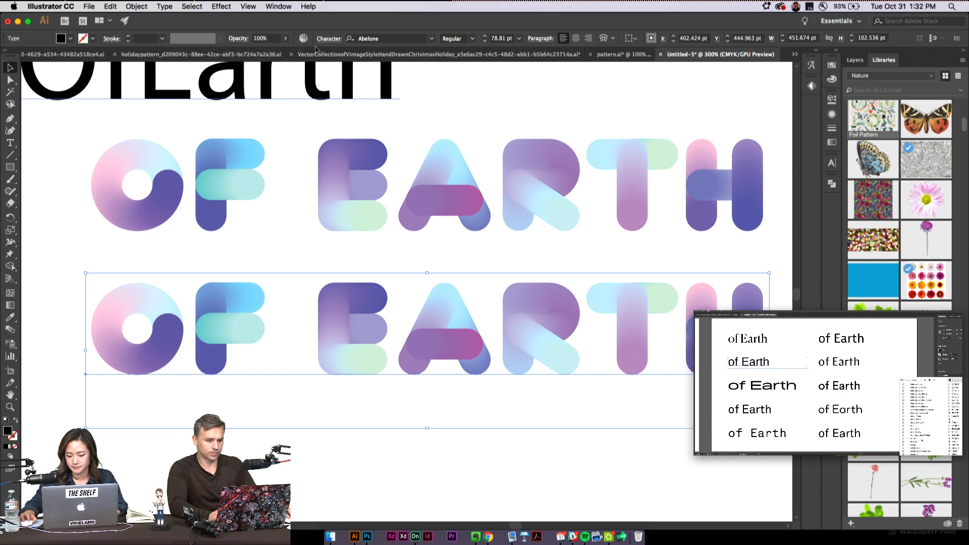
Step: Preview other fonts on the lower OF EARTH copy with the font list filtered to favourites
left_click(432, 40)
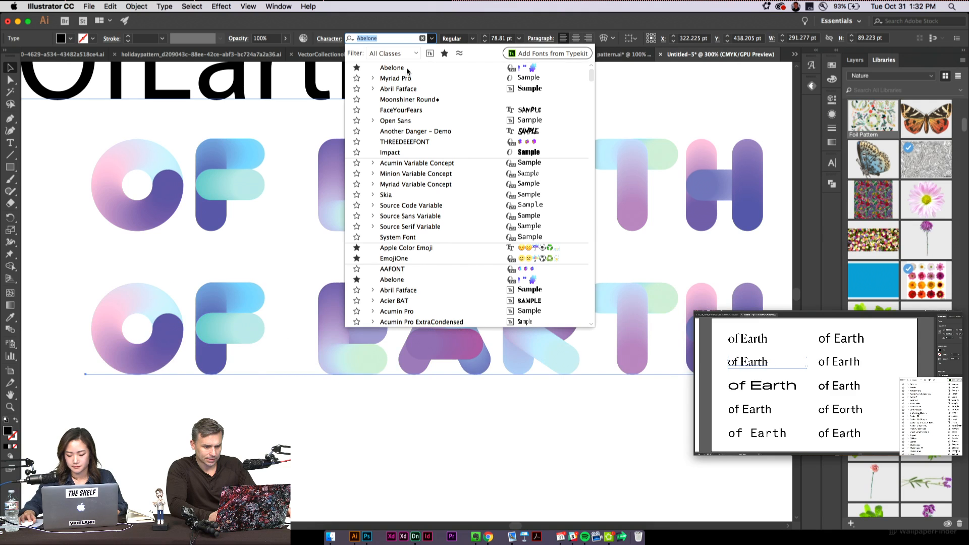
scroll(407, 68, "up", 1)
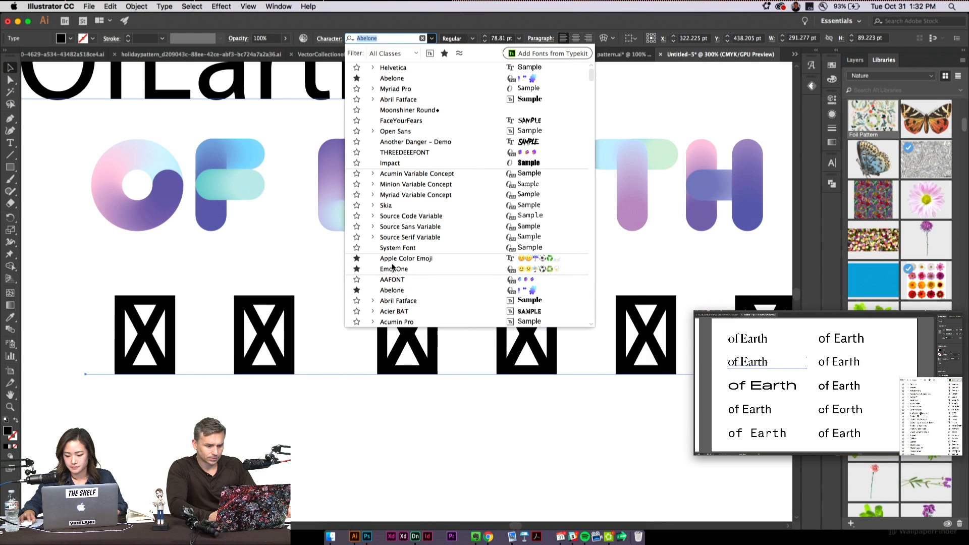
left_click(446, 53)
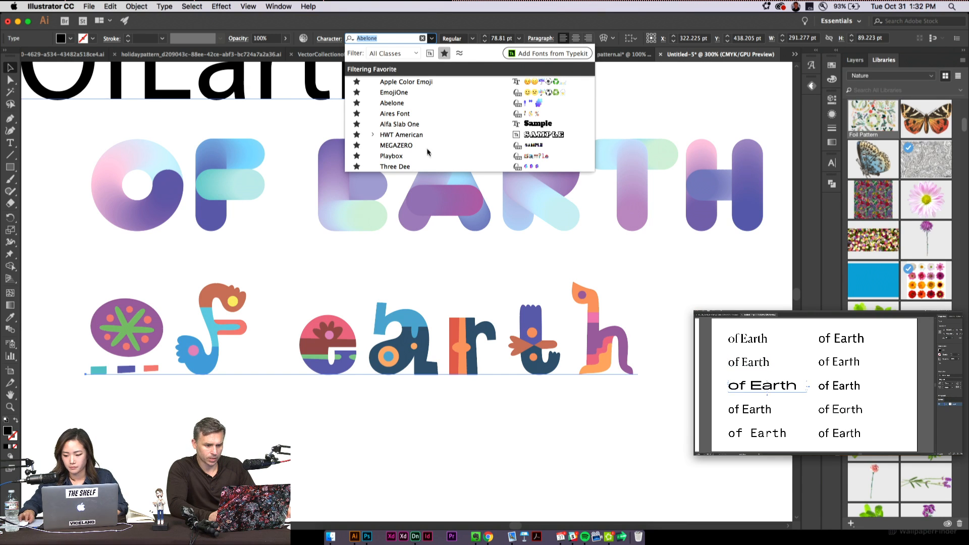
Step: Replace the wording of the lower gradient OF EARTH copy with lowercase "of" followed by uppercase "OF"
left_click(154, 322)
double_click(154, 322)
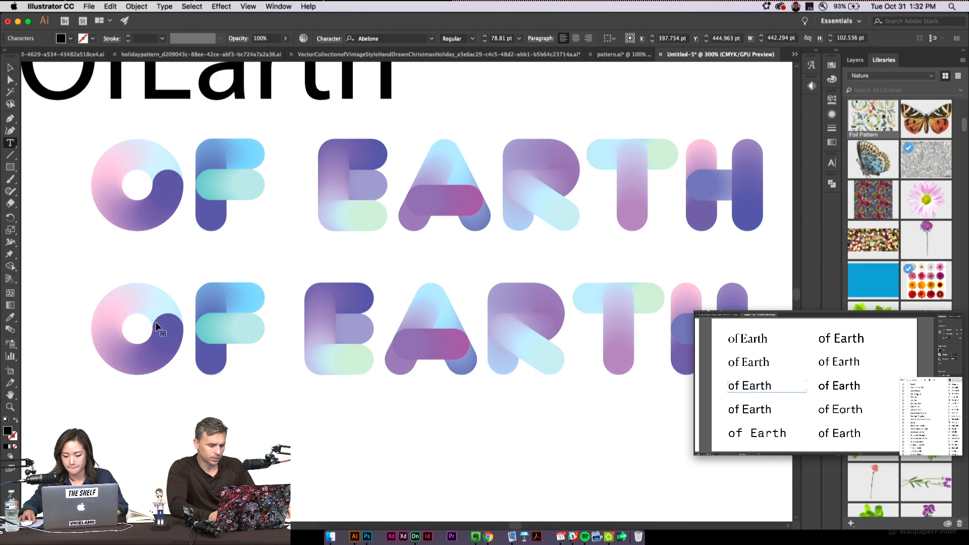
key("super+a")
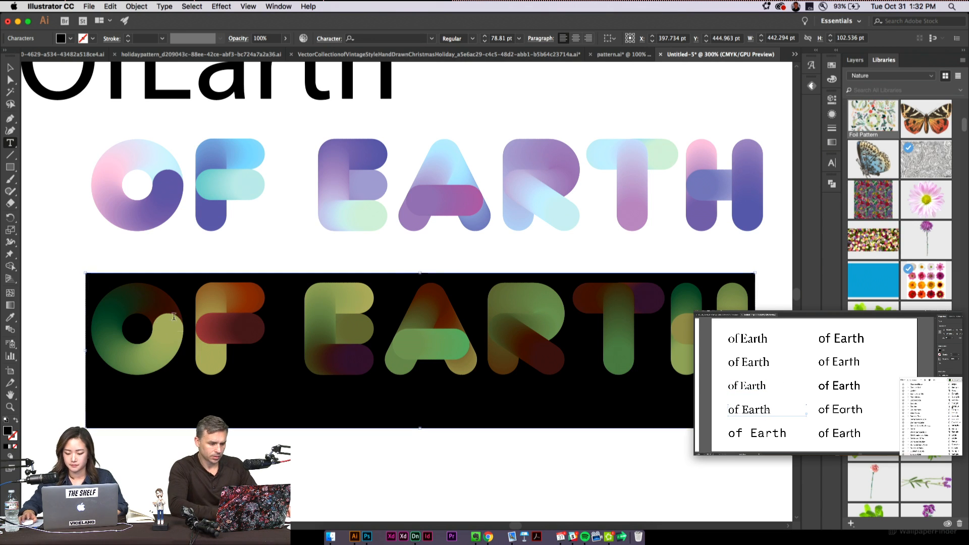
key("Right")
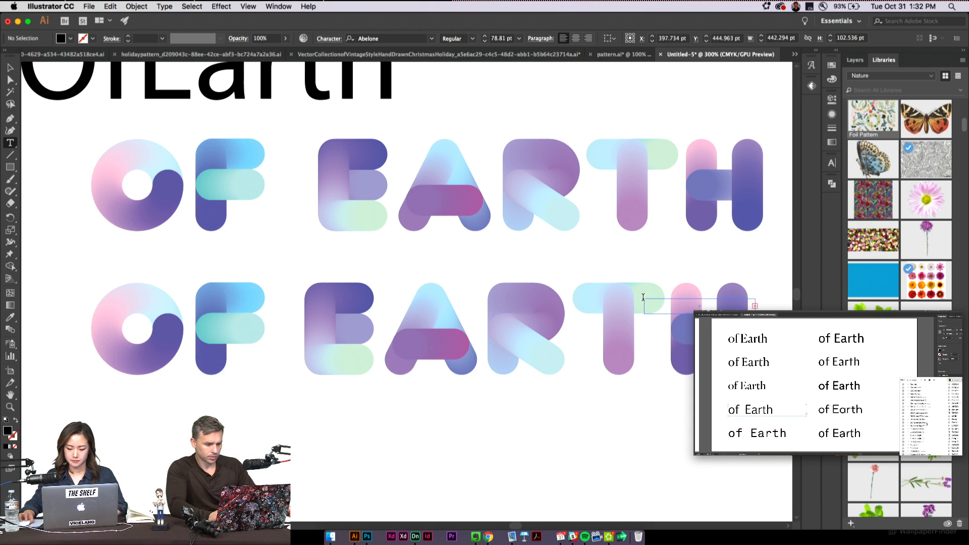
left_click(525, 309)
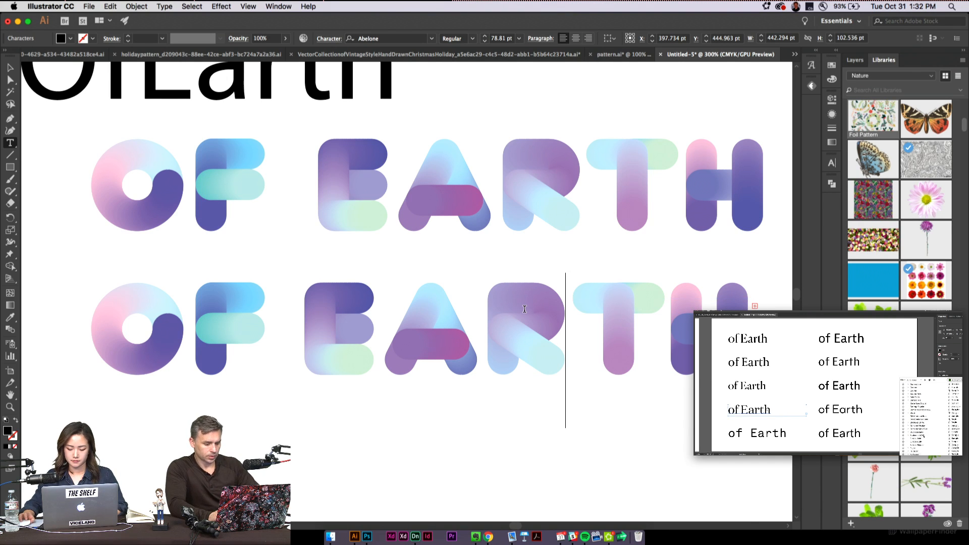
key("super+a")
type("of")
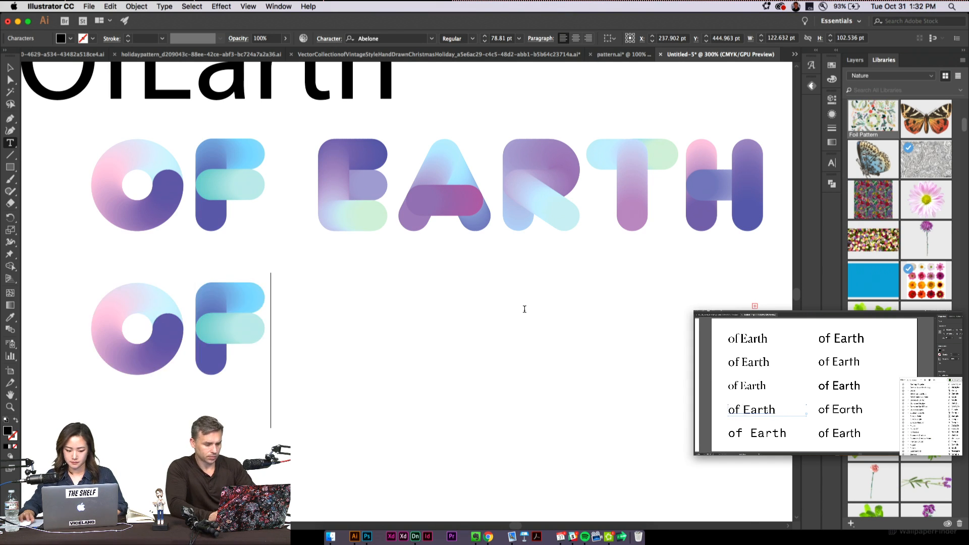
type("OF")
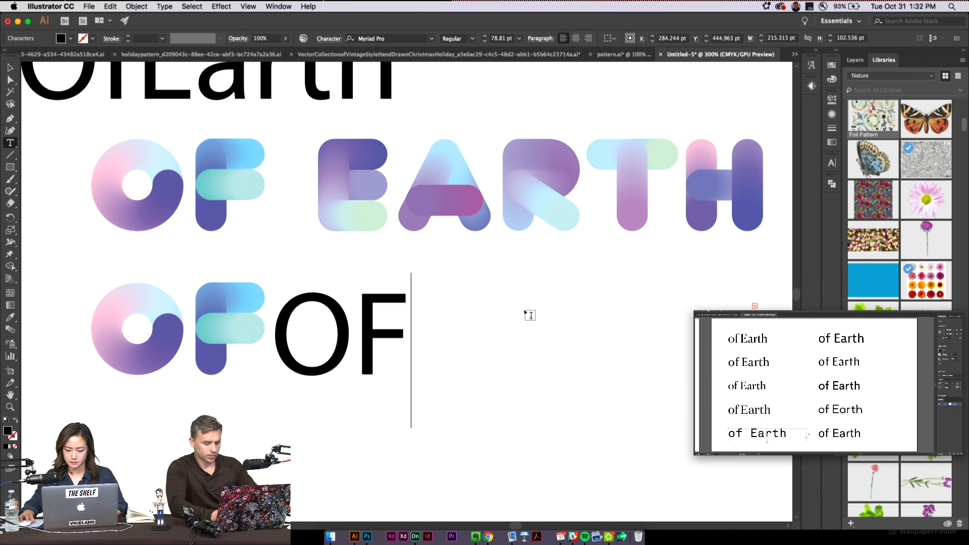
Step: Set the lower text in Aires Font and edit its wording to "OFEARTH"
key("super+a")
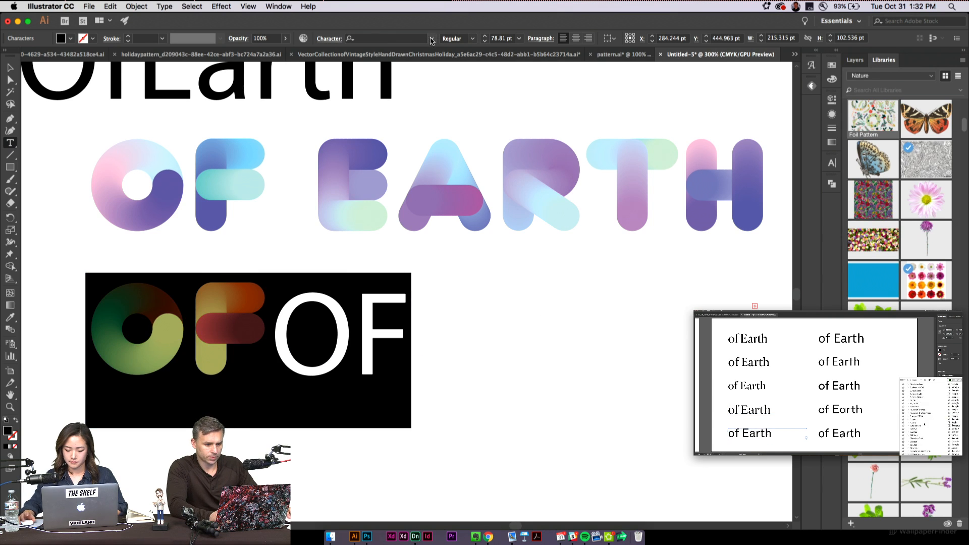
left_click(432, 39)
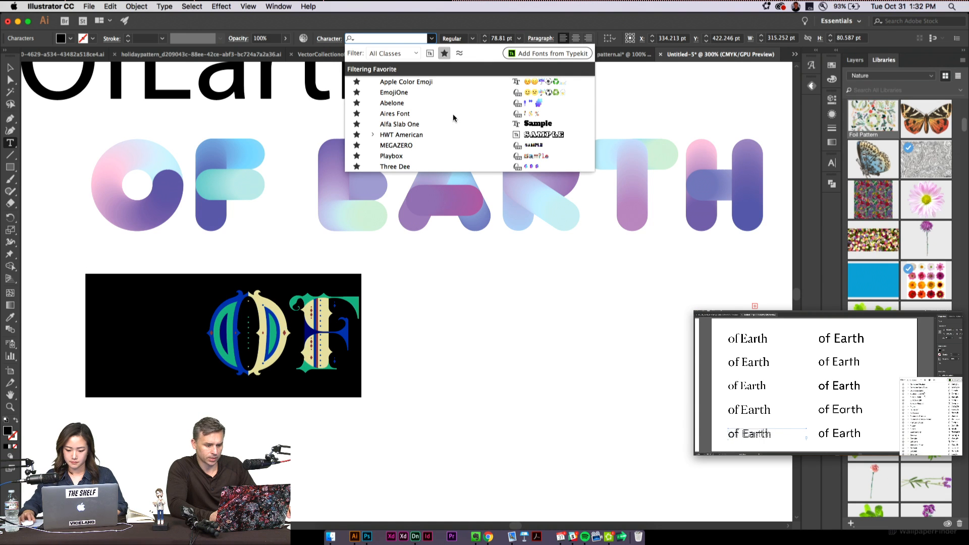
left_click(453, 113)
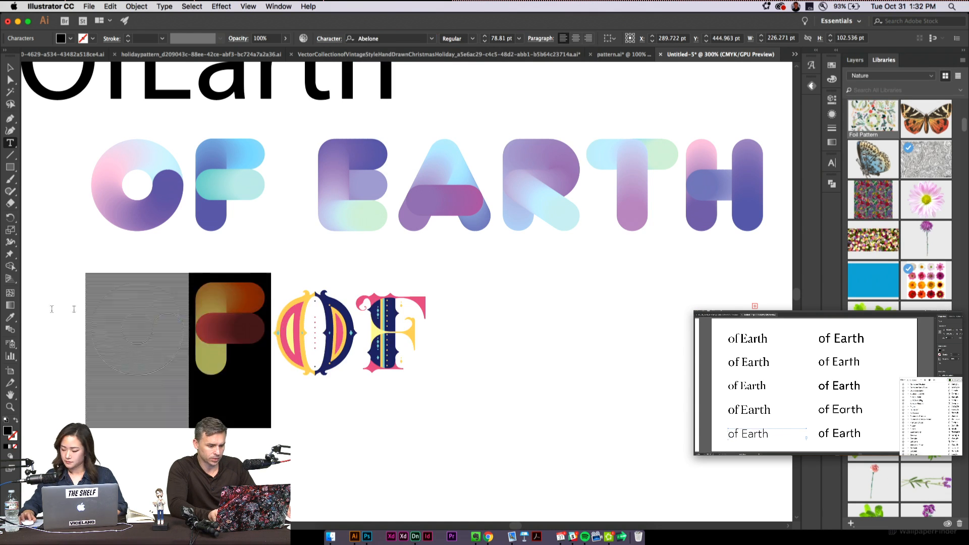
scroll(303, 323, "left", 2)
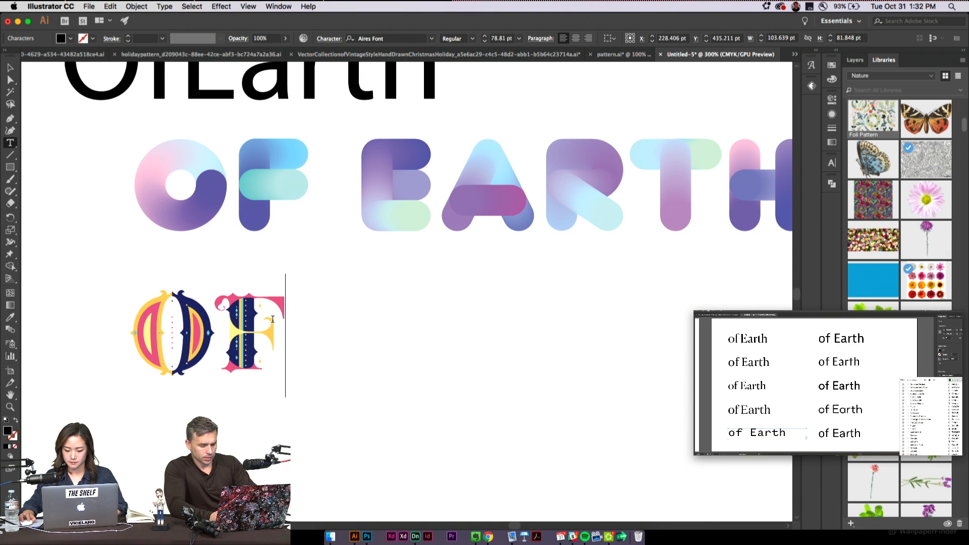
type("EARTH")
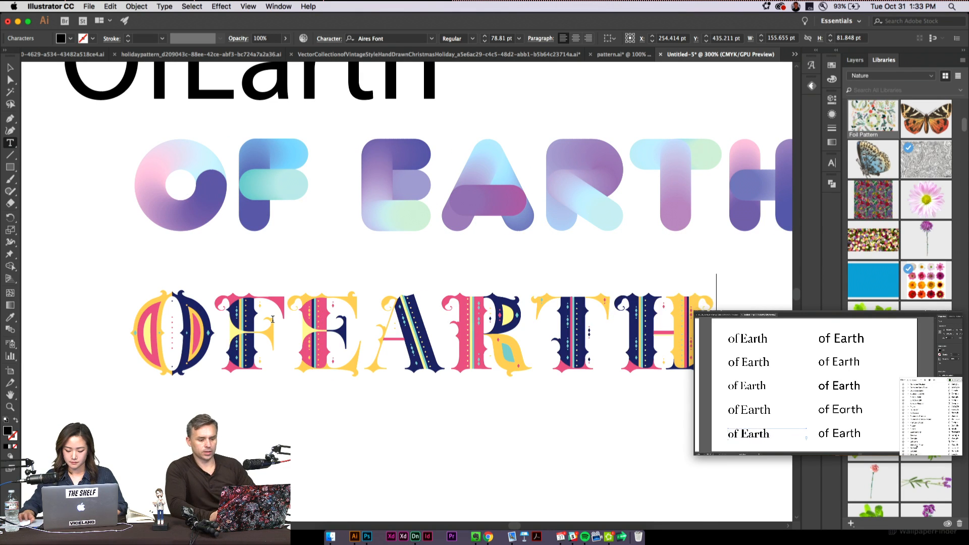
left_click(12, 67)
scroll(60, 212, "right", 2)
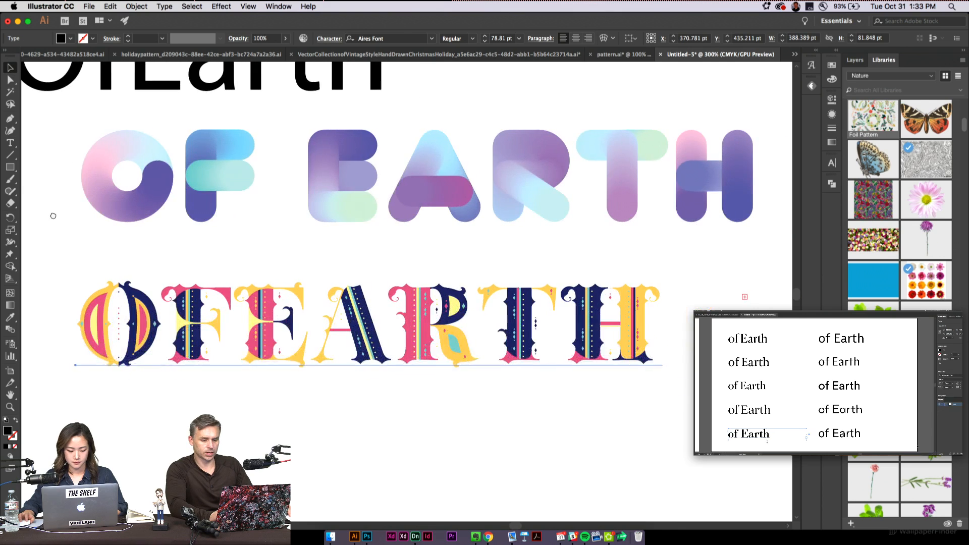
Step: Duplicate the Aires Font OFEARTH lettering straight below itself and set the copy's font to Three Dee
left_click(812, 87)
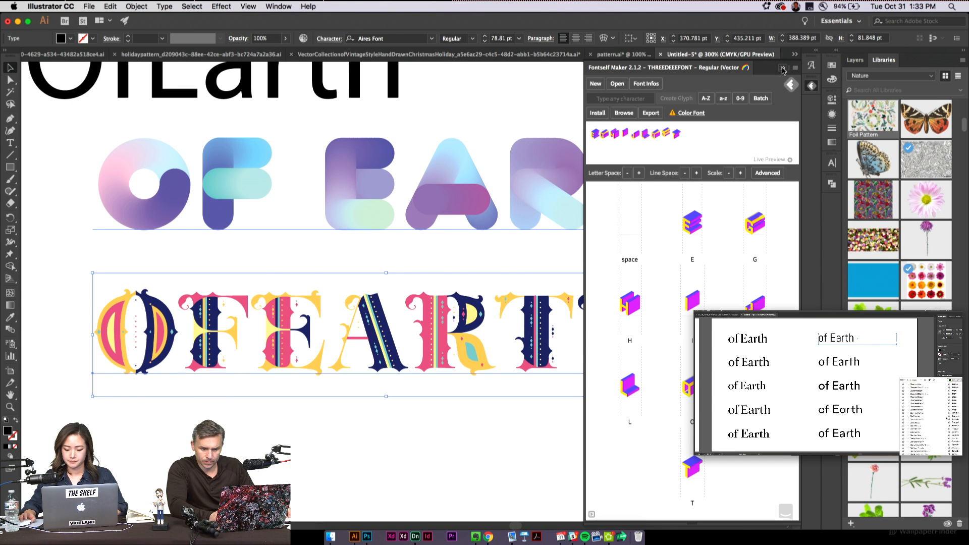
left_click(784, 68)
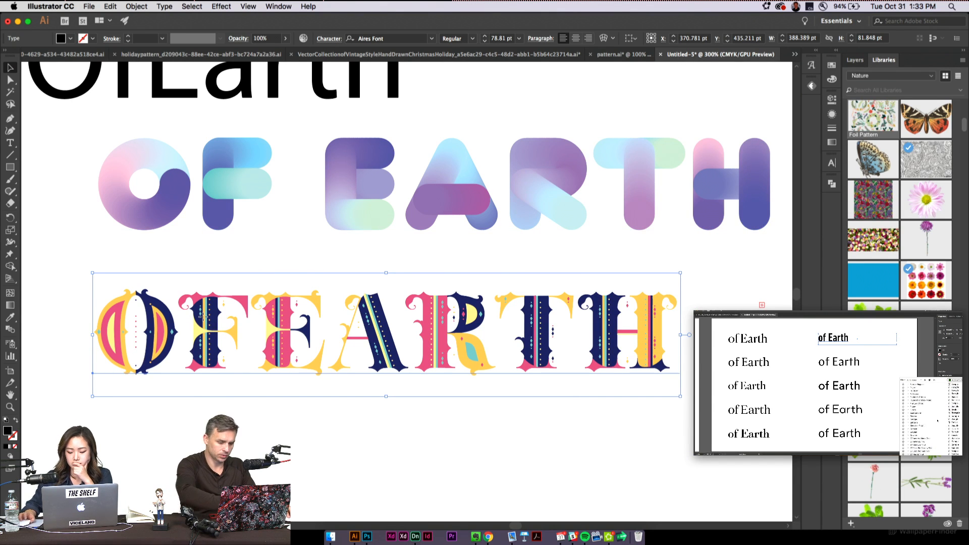
left_click_drag(207, 323, 207, 435)
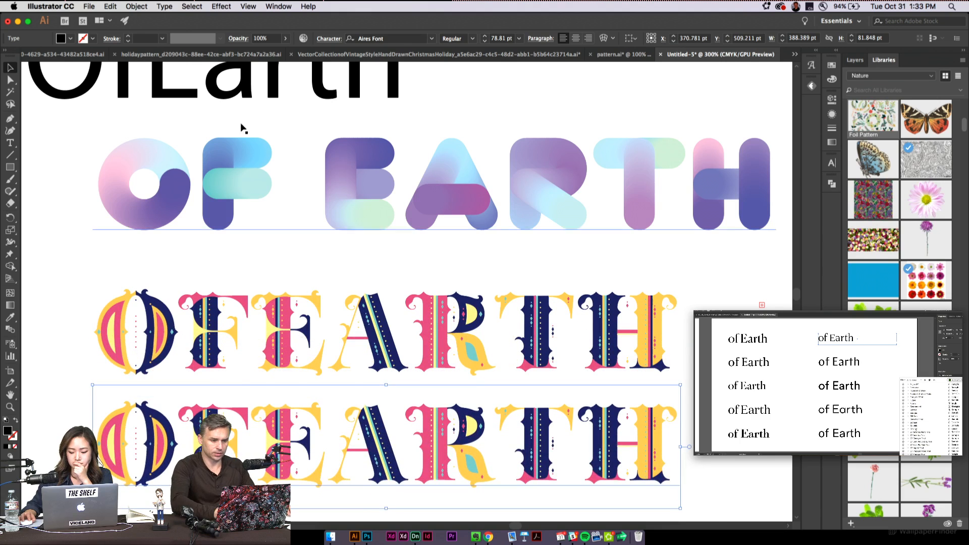
type("THREE")
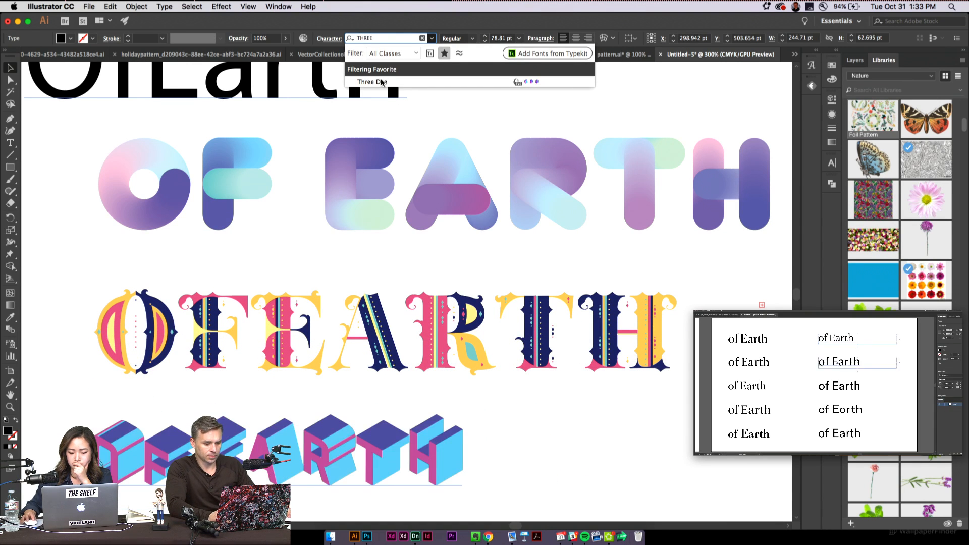
key("Return")
key("cmd+equal")
left_click(123, 238)
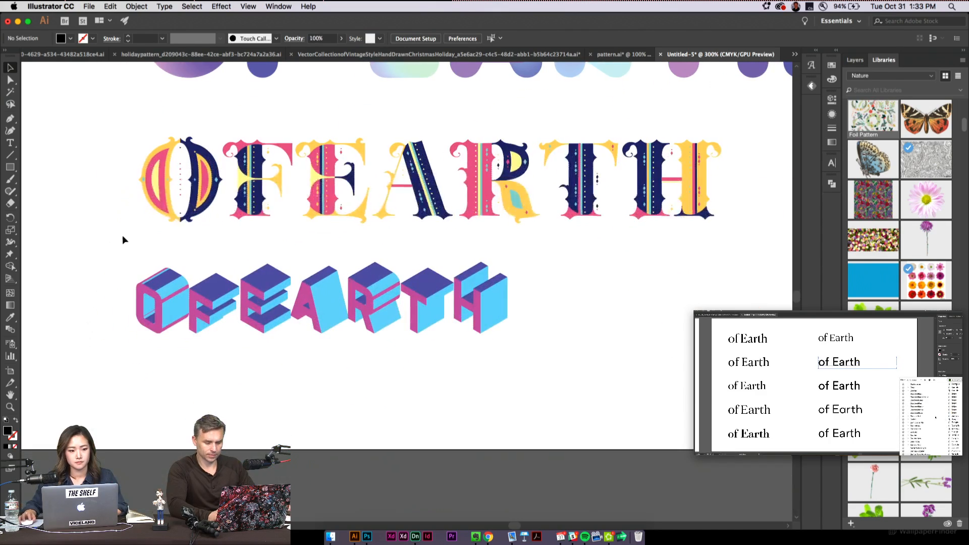
Step: Scale all the lettering down together so that the Three Dee text is about 50 pt
left_click_drag(154, 233, 258, 258)
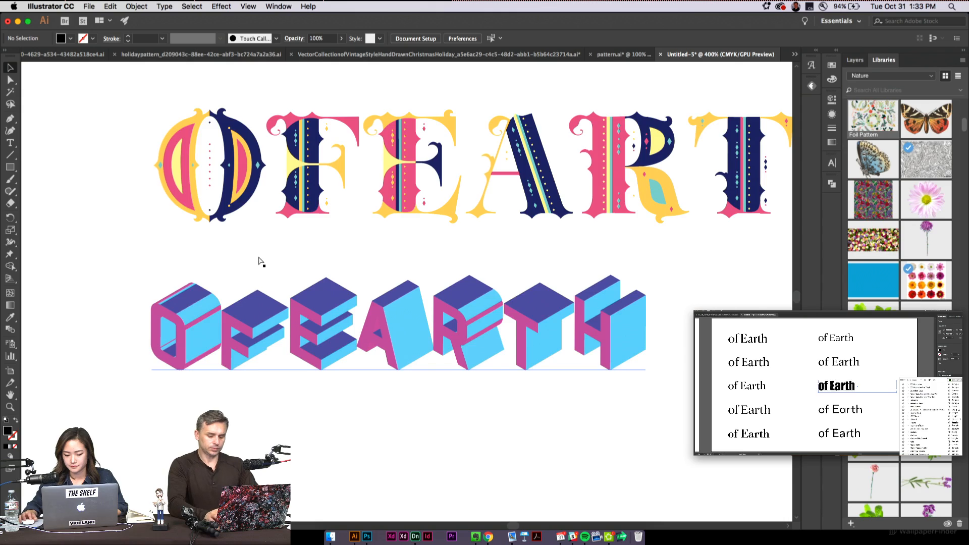
scroll(258, 261, "down", 3)
scroll(259, 256, "up", 5)
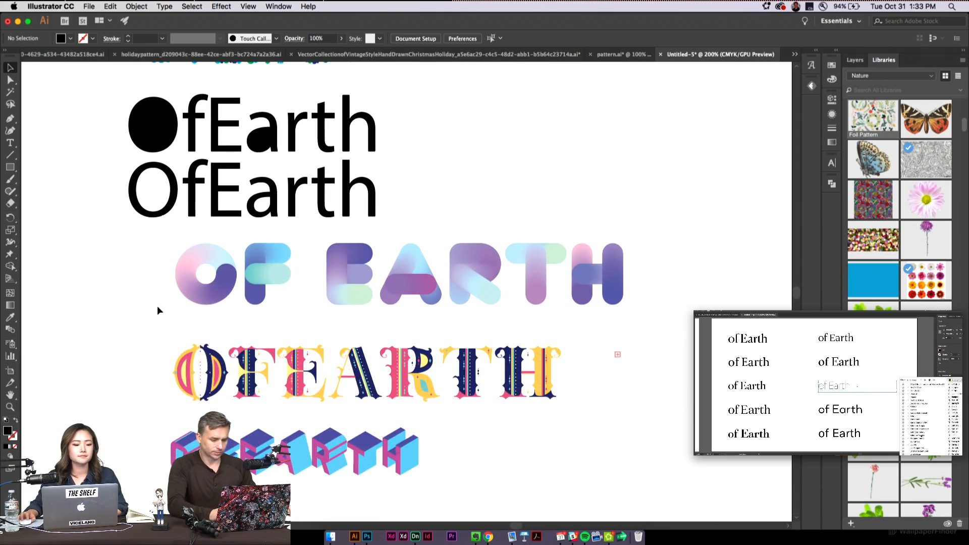
key("super+a")
left_click_drag(629, 475, 456, 308)
left_click(455, 379)
Step: Duplicate the Three Dee OFEARTH lettering straight below the original
left_click_drag(176, 301, 164, 375)
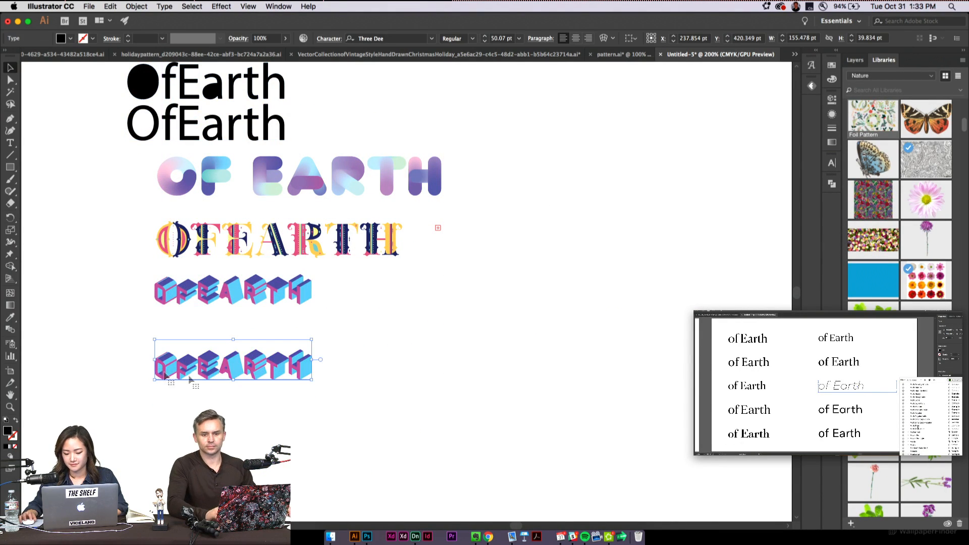
scroll(489, 363, "left", 3)
scroll(489, 362, "down", 1)
key("super+equal")
scroll(477, 342, "right", 3)
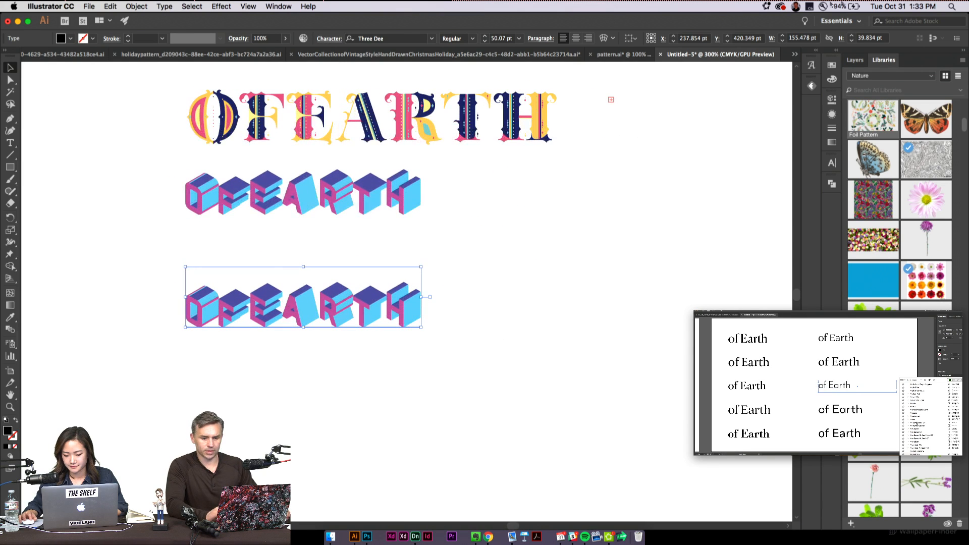
Step: Look over the THREEDEEEFONT glyphs in Fontself Maker and collapse it again
left_click(810, 86)
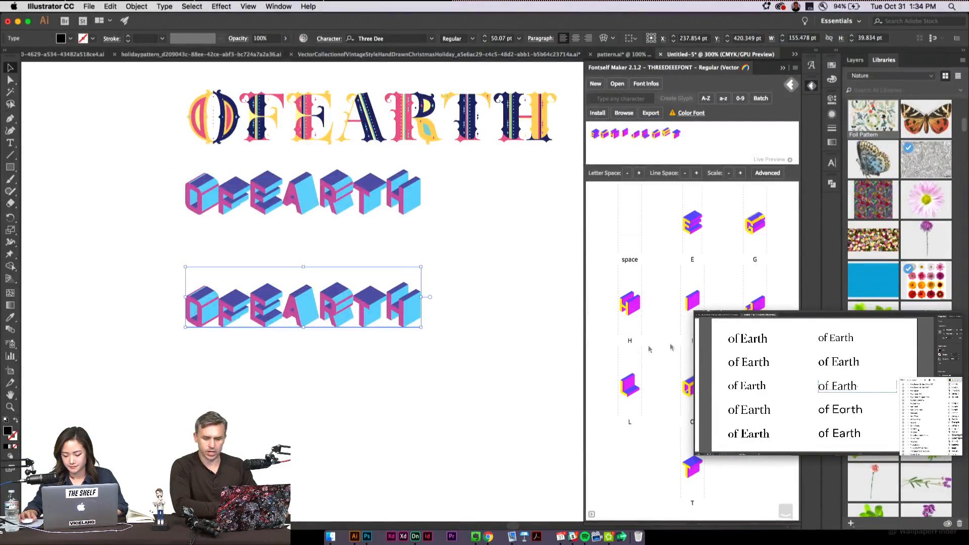
left_click(401, 350)
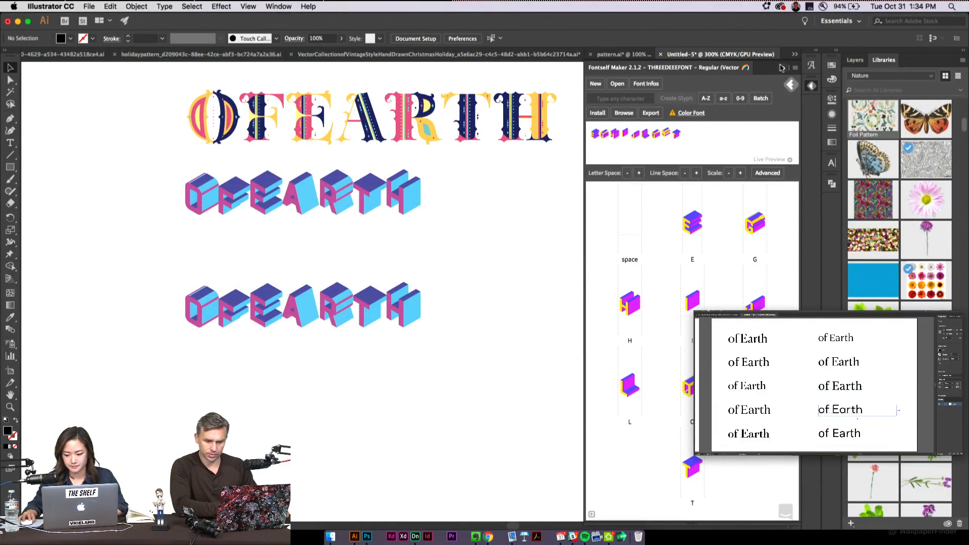
left_click(781, 67)
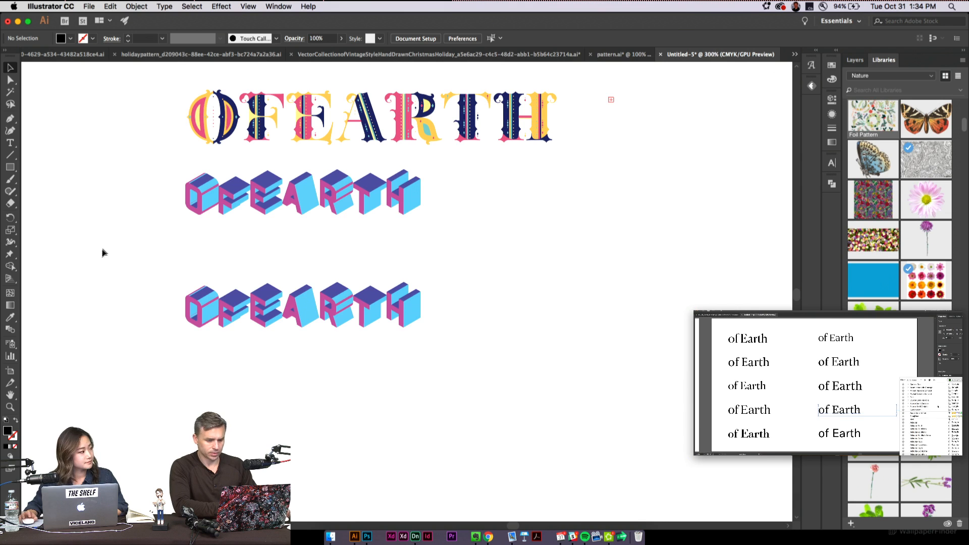
Step: Replace the wording of the lower Three Dee OFEARTH copy with "YES"
key("t")
left_click(211, 306)
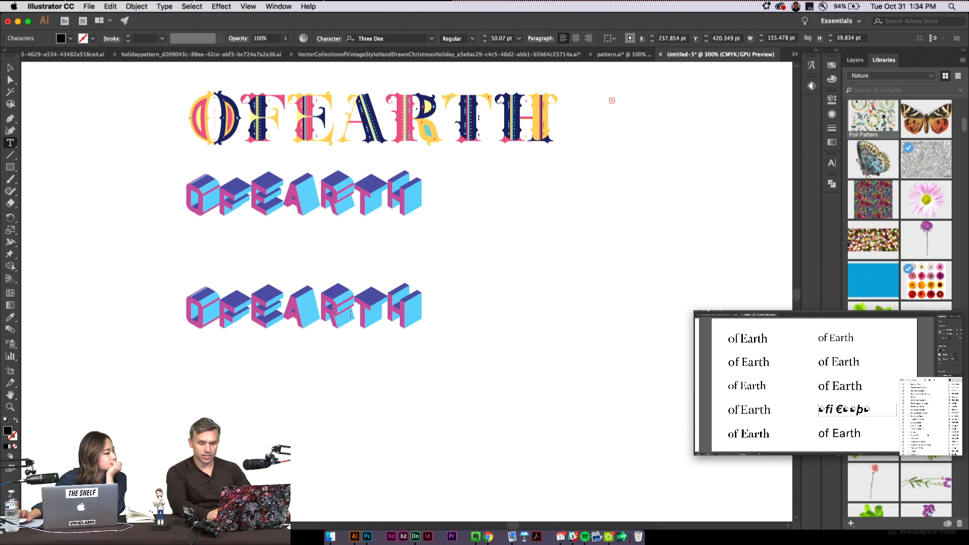
key("super+a")
type("YES. COO")
key("BackSpace")
key("BackSpace")
key("BackSpace")
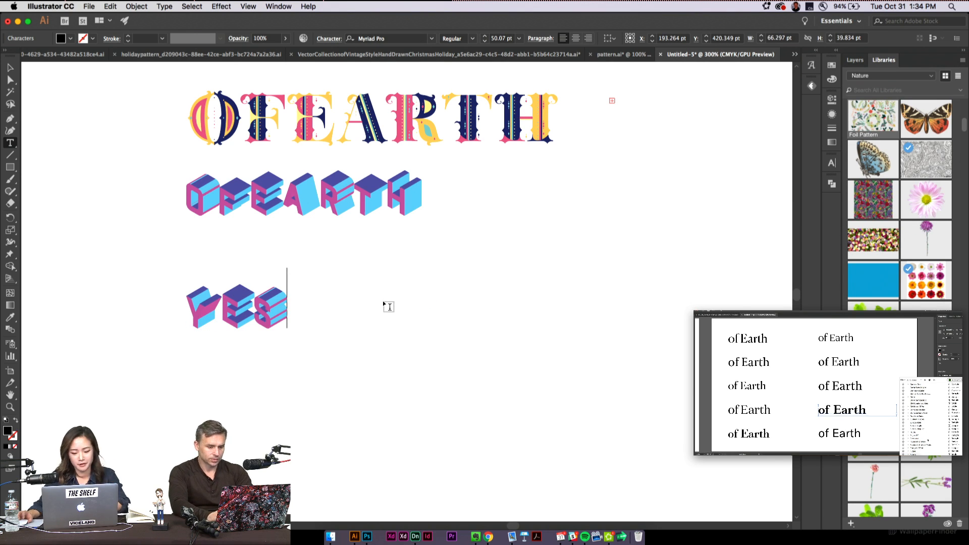
Step: Try adding further letters such as "K" after YES and delete them again
type("COO")
key("BackSpace")
key("BackSpace")
key("BackSpace")
type("K")
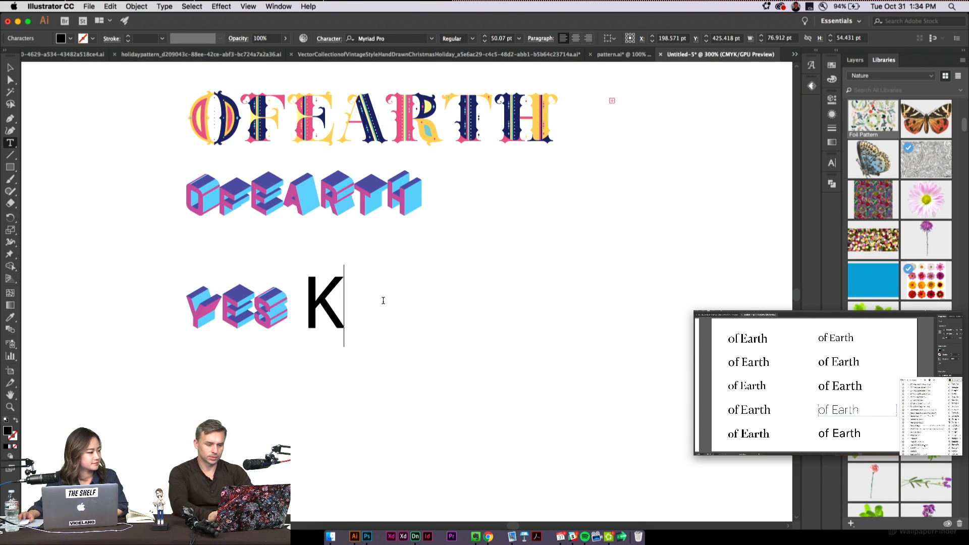
key("BackSpace")
key("BackSpace")
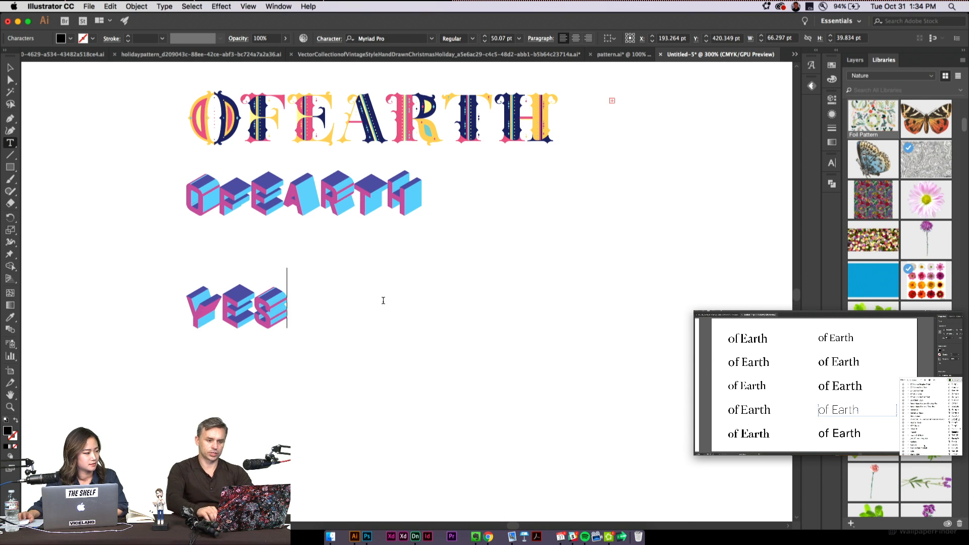
Step: Change the lower Three Dee line to read "WORKS FOR ME" and select it as a text object
type("D")
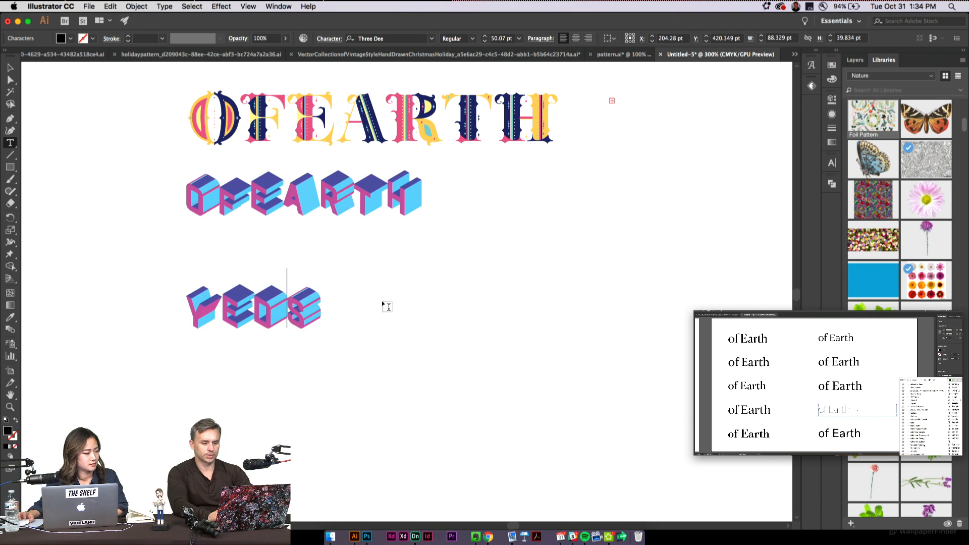
type("ORKS FOR ME")
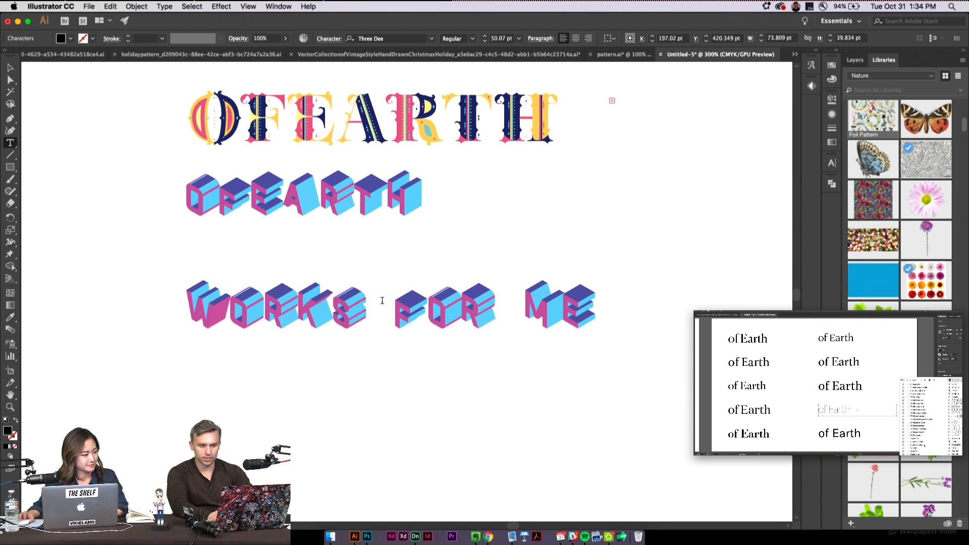
left_click(11, 68)
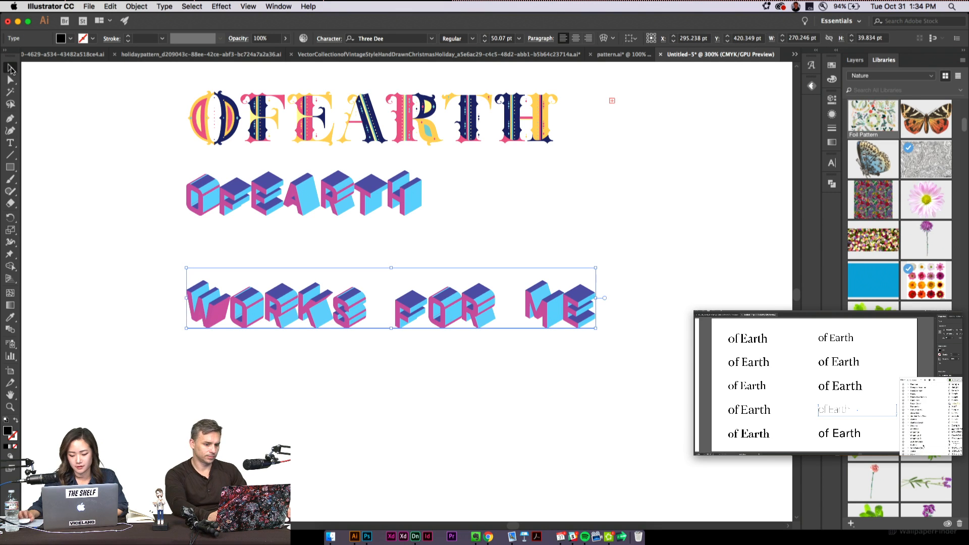
left_click_drag(201, 302, 197, 293)
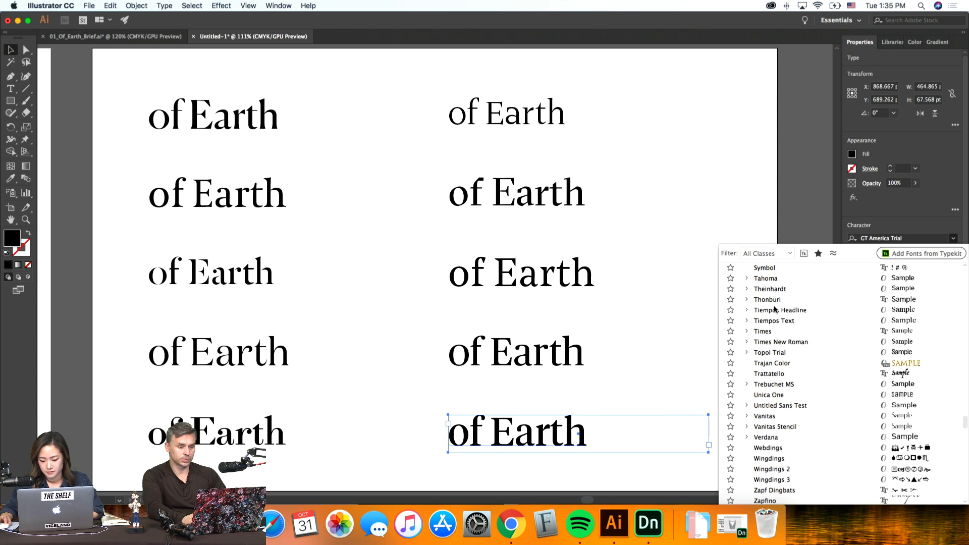
Step: Set the last wordmark in the right-hand column of the serif artboard in Tiempos Headline Regular
left_click(696, 320)
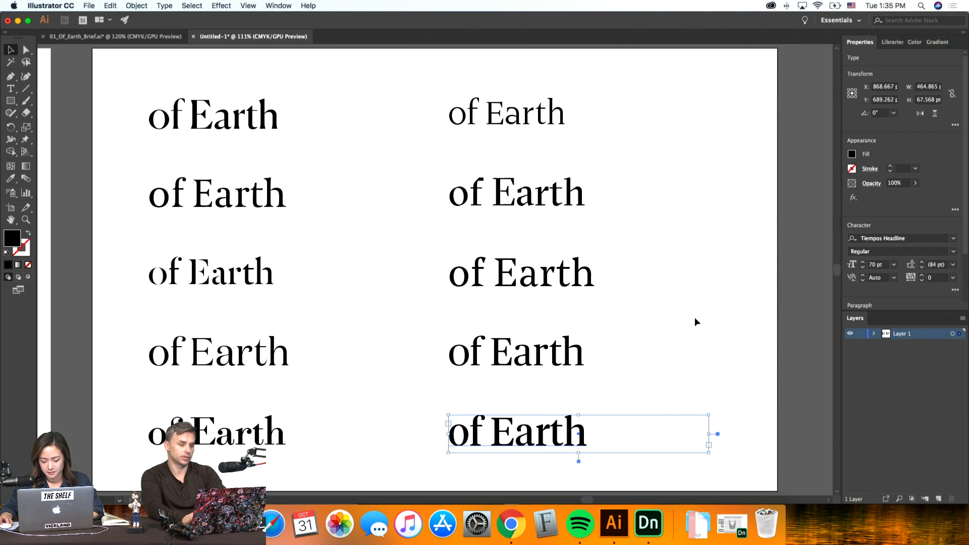
left_click(695, 322)
scroll(696, 323, "right", 10)
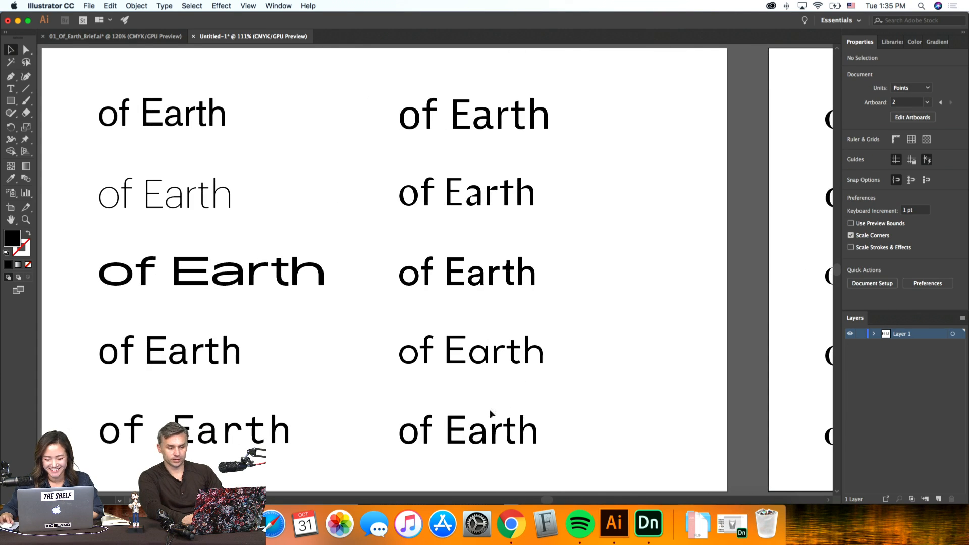
Step: Change the last wordmark in the right-hand column of the sans-serif artboard to Px Grotesk Regular
left_click(494, 429)
left_click(947, 239)
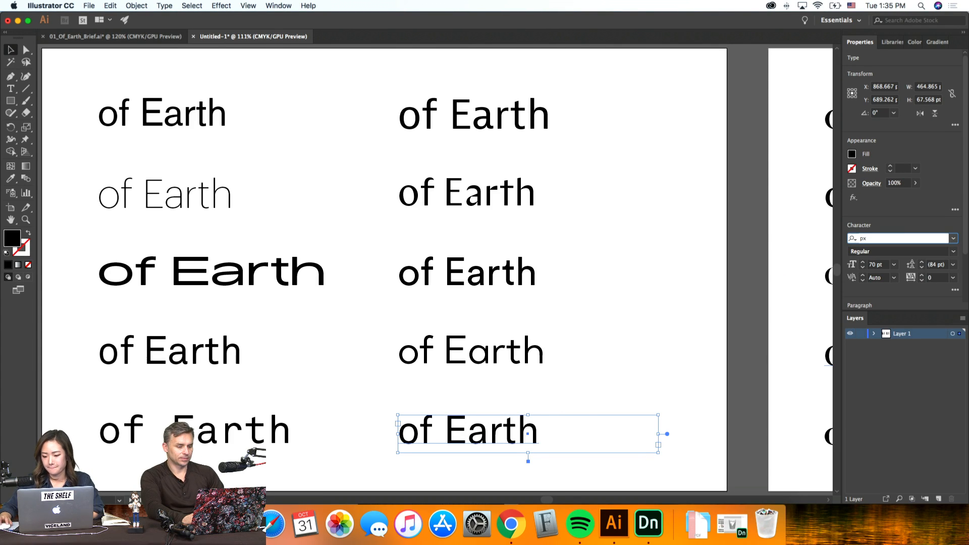
left_click(954, 238)
scroll(890, 350, "down", 10)
scroll(890, 350, "down", 15)
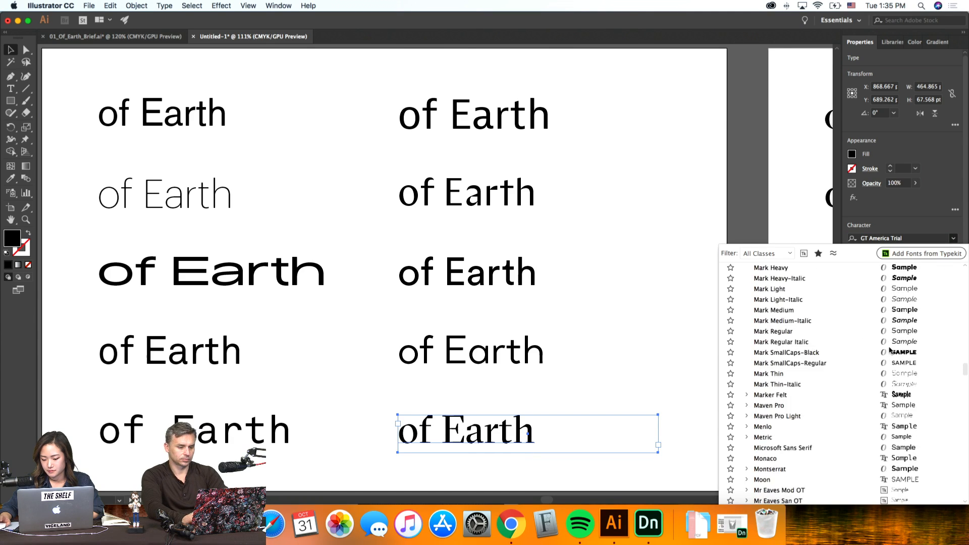
left_click(891, 352)
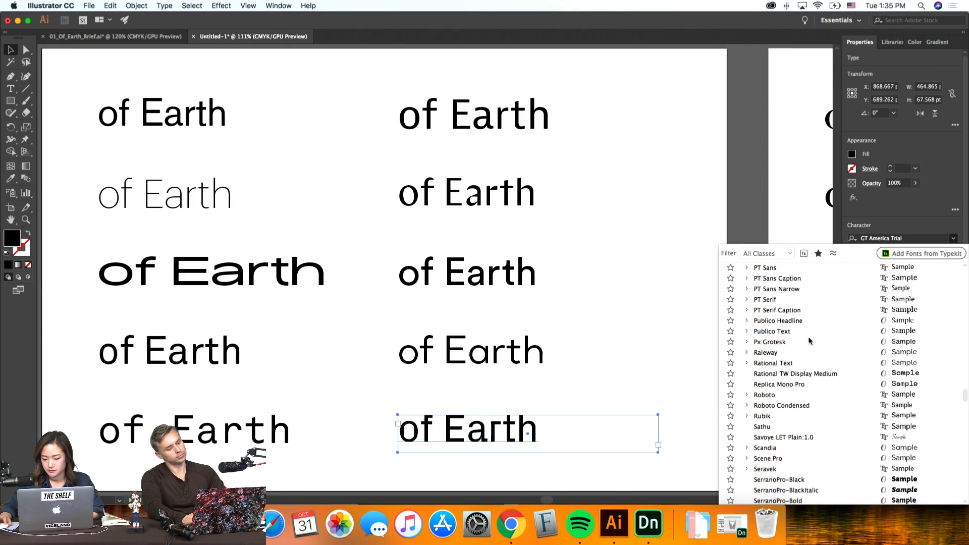
left_click(681, 332)
key("super+0")
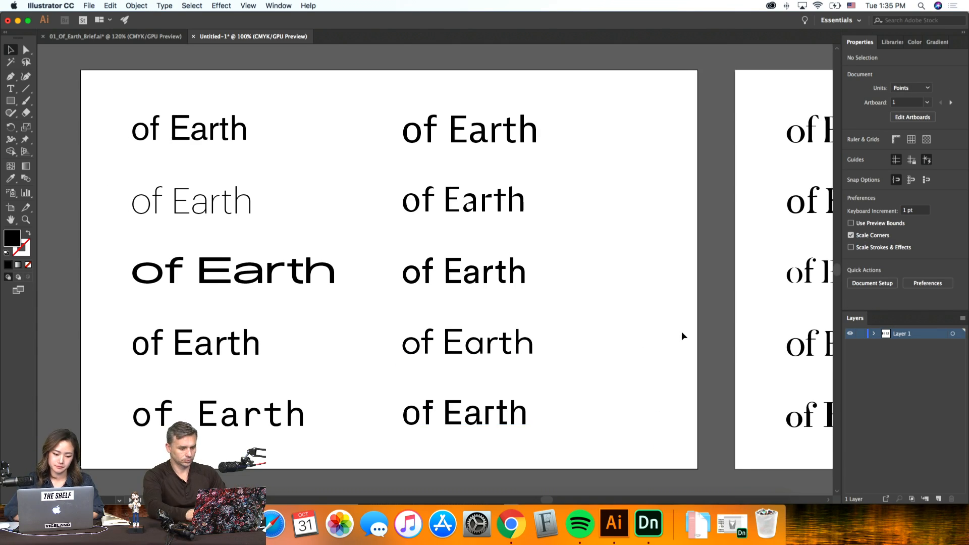
Step: Compare the sans-serif wordmarks on the first artboard with the serif wordmarks on the second
scroll(681, 331, "right", 10)
scroll(682, 331, "right", 5)
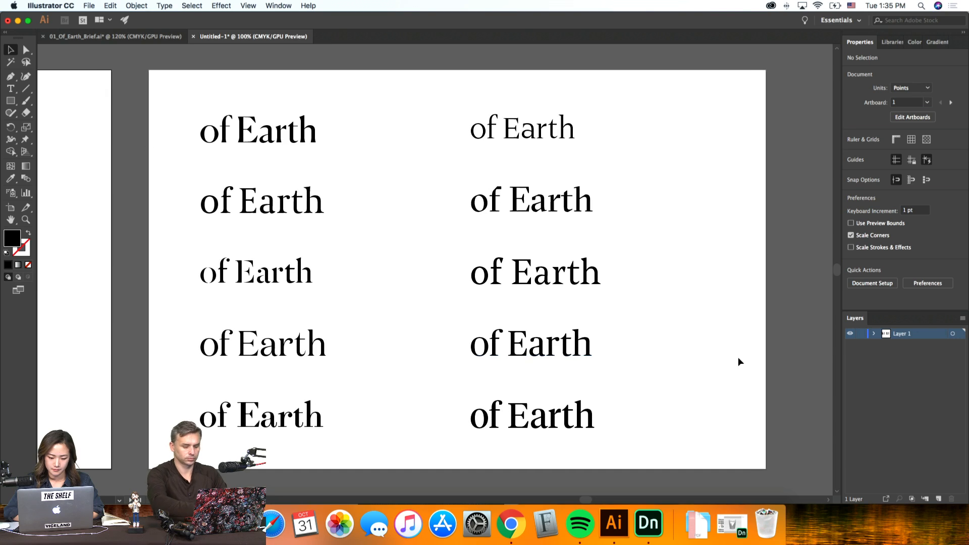
scroll(738, 356, "left", 10)
scroll(738, 356, "left", 3)
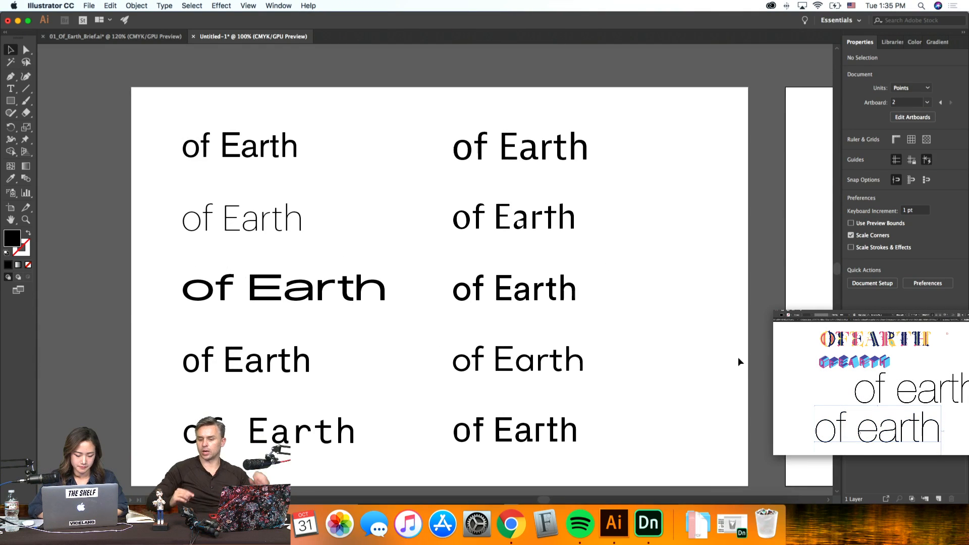
key("super+0")
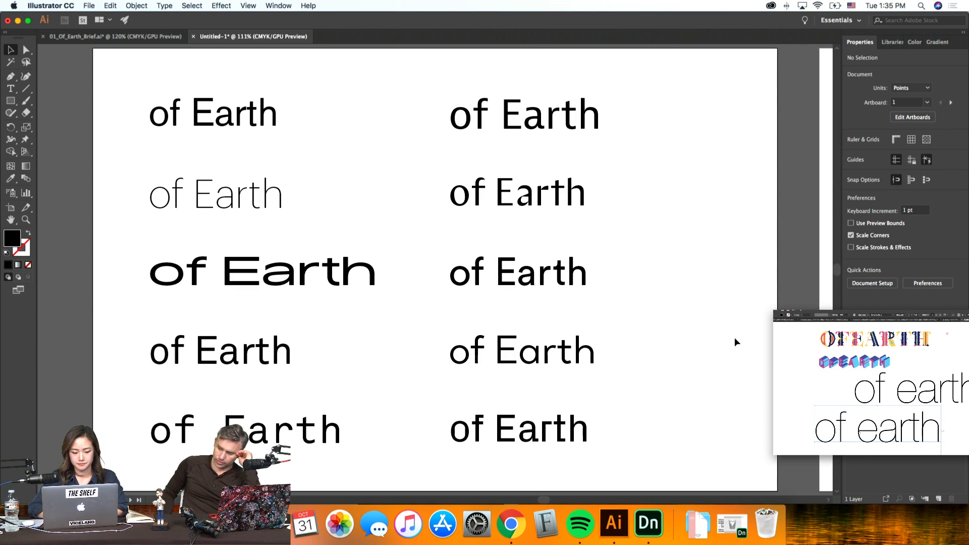
right_click(735, 337)
left_click(767, 244)
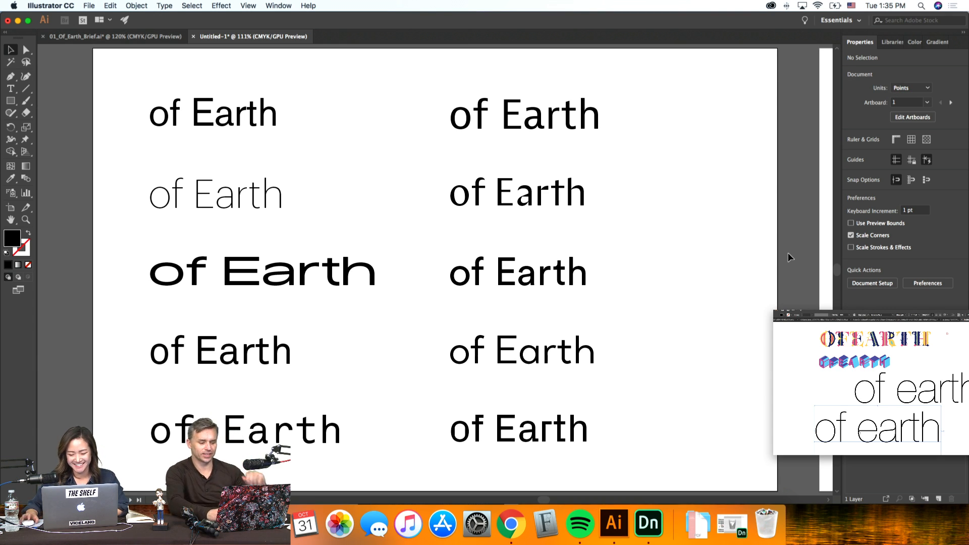
scroll(789, 257, "right", 10)
scroll(789, 257, "right", 10)
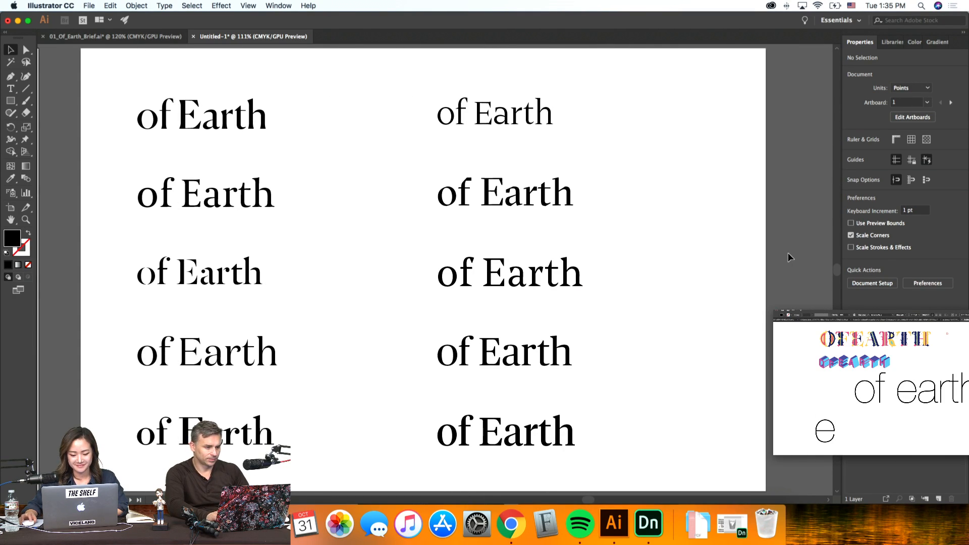
key("super+minus")
scroll(789, 258, "left", 7)
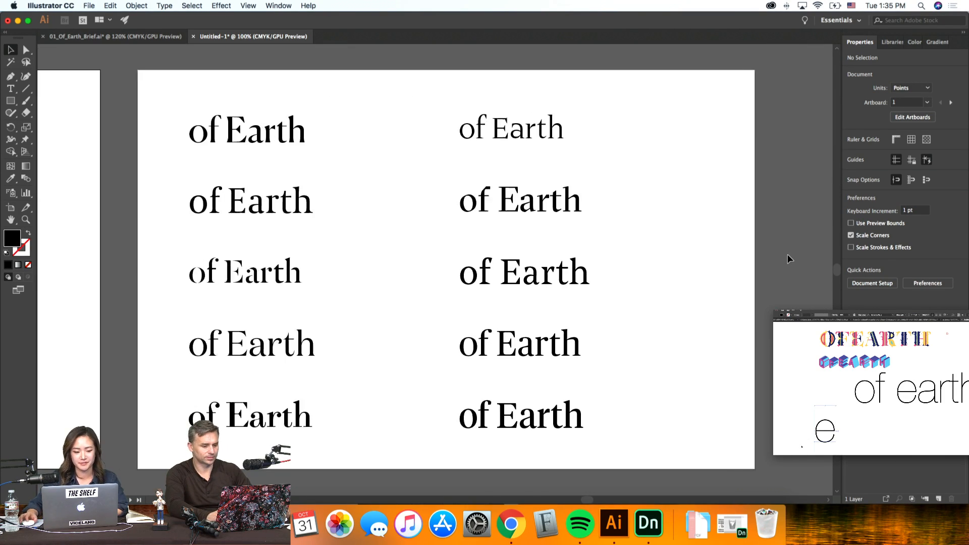
scroll(789, 258, "left", 10)
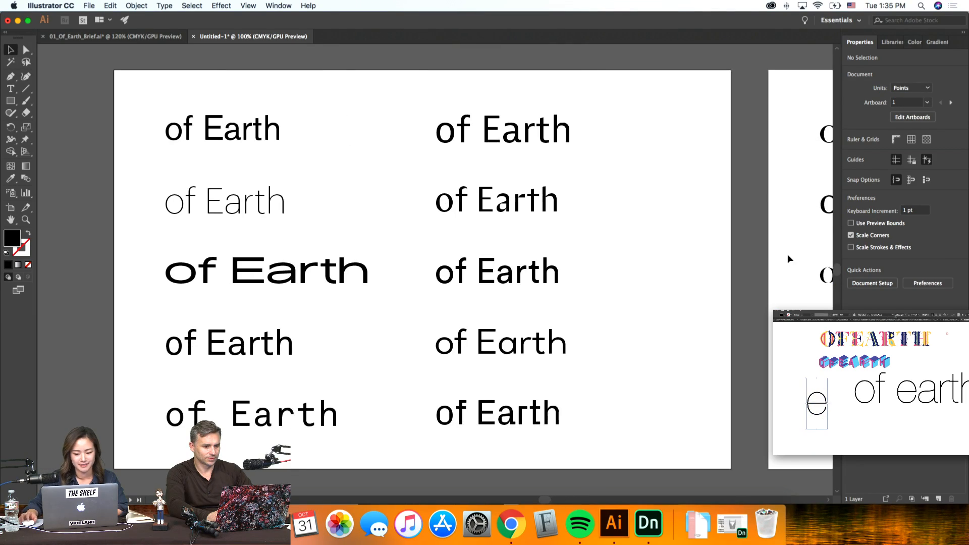
scroll(789, 258, "right", 15)
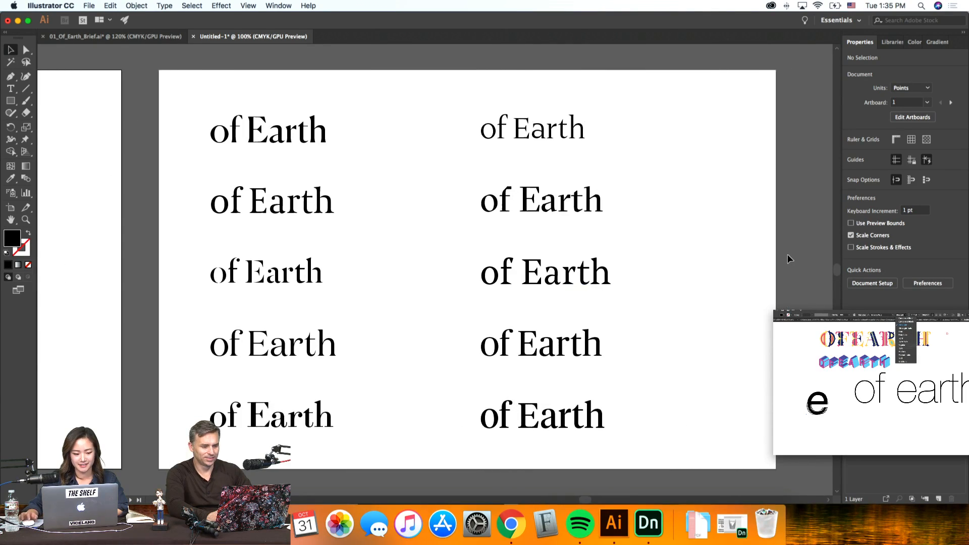
scroll(392, 441, "left", 5)
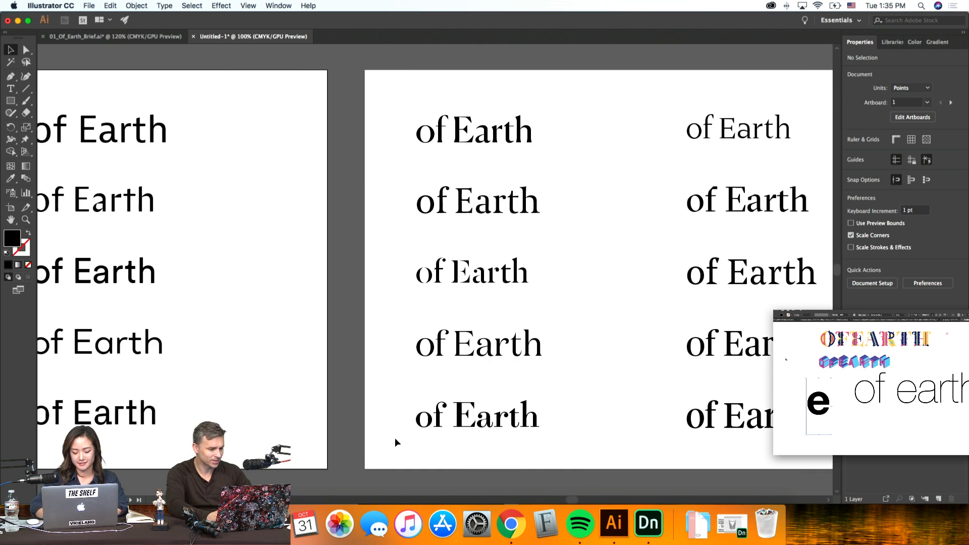
Step: Shift the left-hand wordmark columns on both artboards about 40 pt to the right
key("super+minus")
scroll(396, 442, "left", 3)
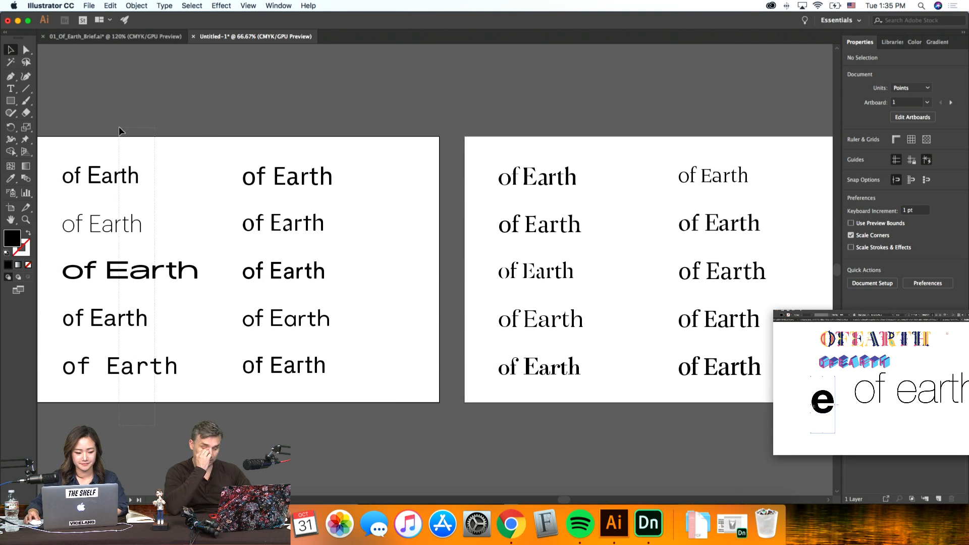
left_click_drag(121, 130, 152, 389)
left_click_drag(523, 414, 525, 158, "shift")
key("shift+Right")
key("shift+Right")
key("shift+Right")
key("shift+Right")
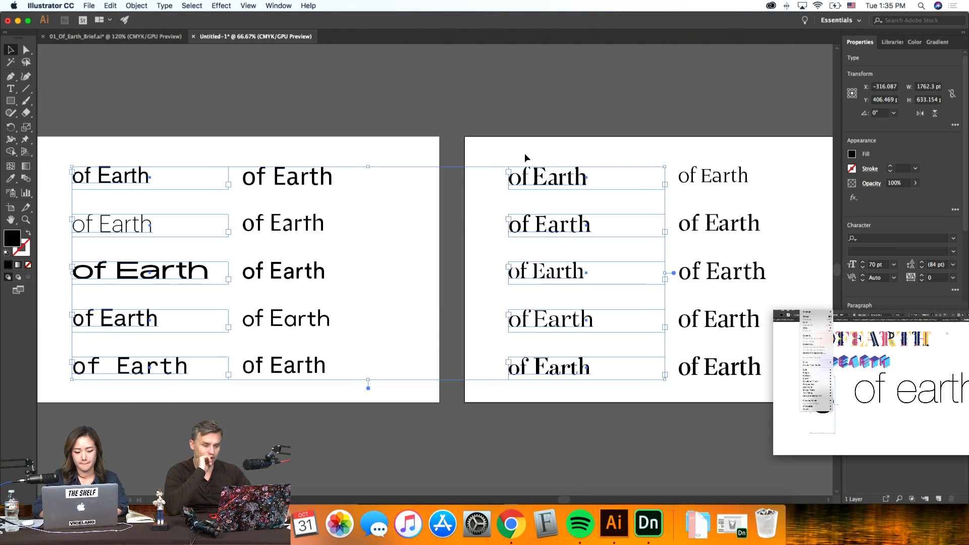
left_click(664, 411)
Step: Duplicate the sans-serif artboard together with its artwork and place the copy directly below the original
scroll(663, 412, "left", 3)
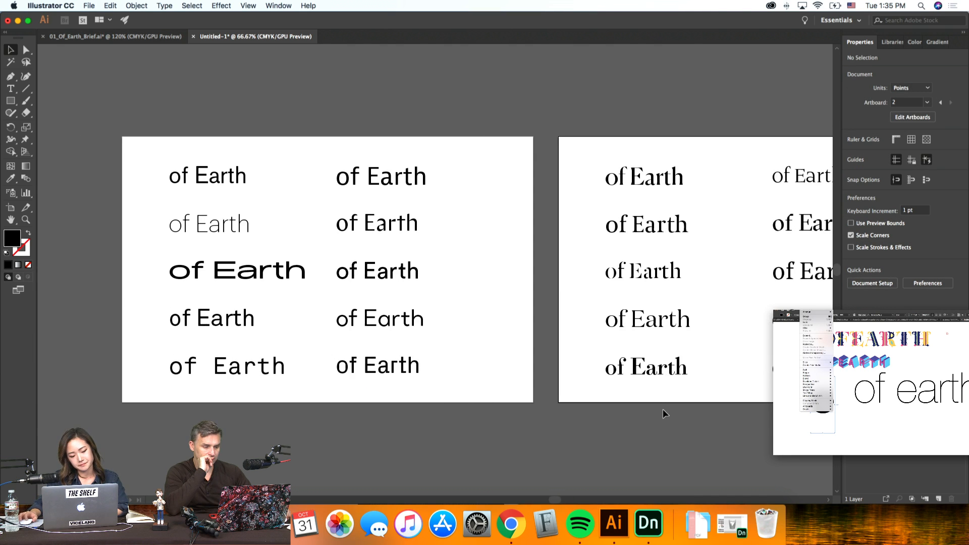
scroll(663, 411, "down", 2)
scroll(663, 413, "down", 2)
key("shift+o")
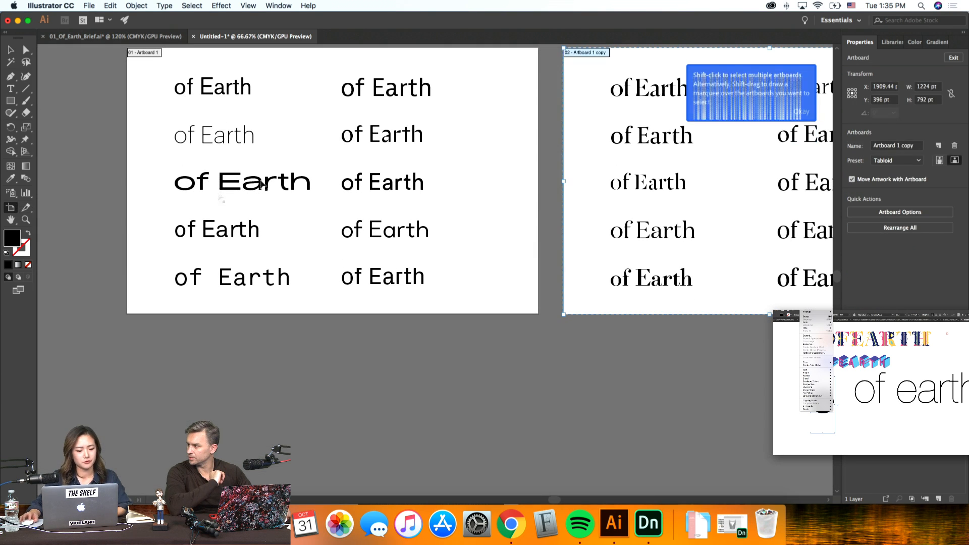
left_click_drag(305, 114, 330, 404)
left_click(12, 51)
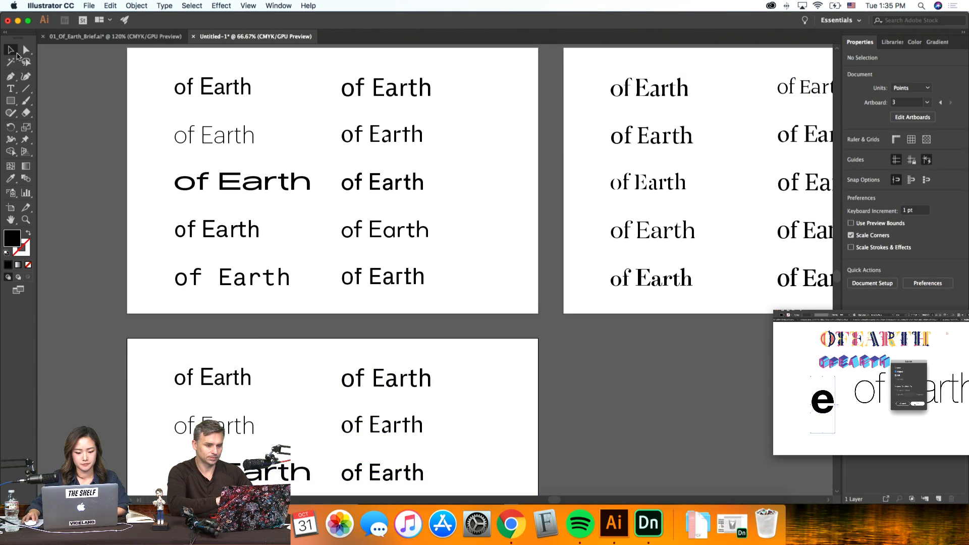
Step: Shift the right-hand wordmark columns on all three artboards 50 pt to the right
scroll(537, 377, "down", 5)
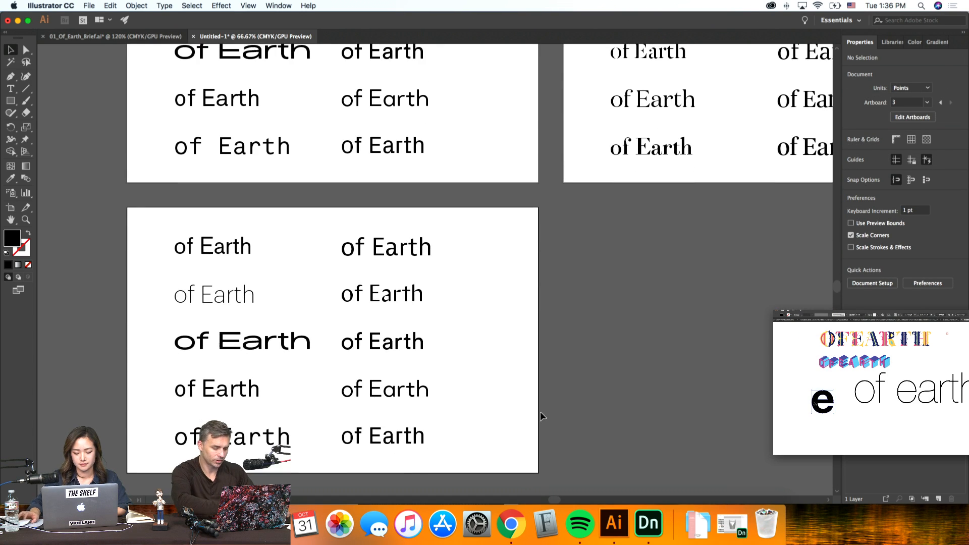
key("super+minus")
key("super+minus")
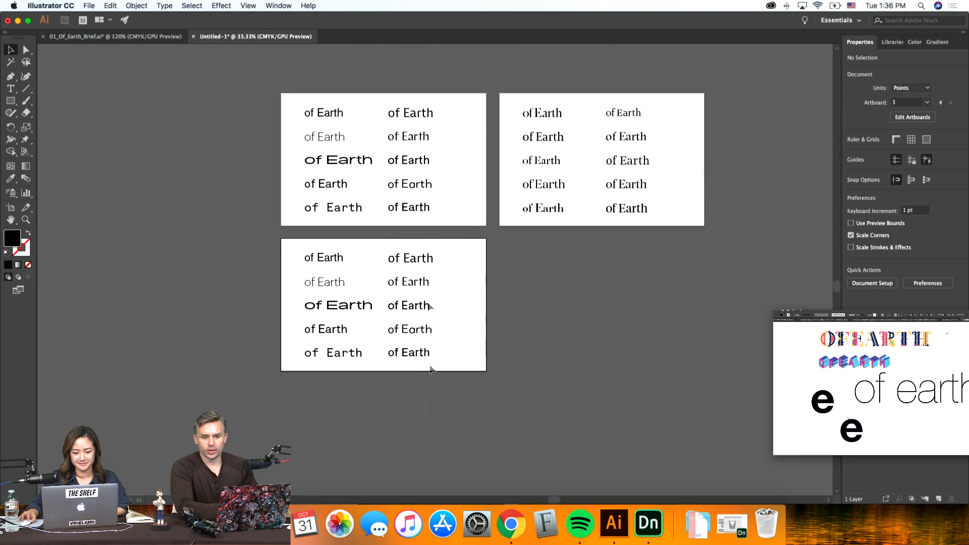
left_click_drag(422, 95, 422, 95)
left_click_drag(613, 224, 611, 95)
key("shift+Right")
key("shift+Right")
key("shift+Right")
key("shift+Right")
key("shift+Right")
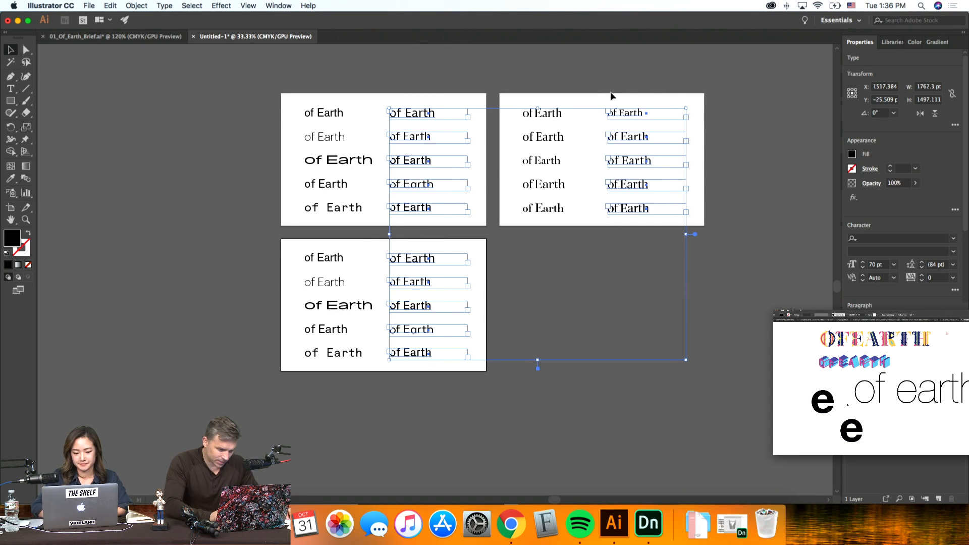
left_click(740, 212)
Step: Look over the ten sans-serif wordmarks on the duplicated artboard
scroll(693, 238, "down", 2)
scroll(692, 238, "left", 2)
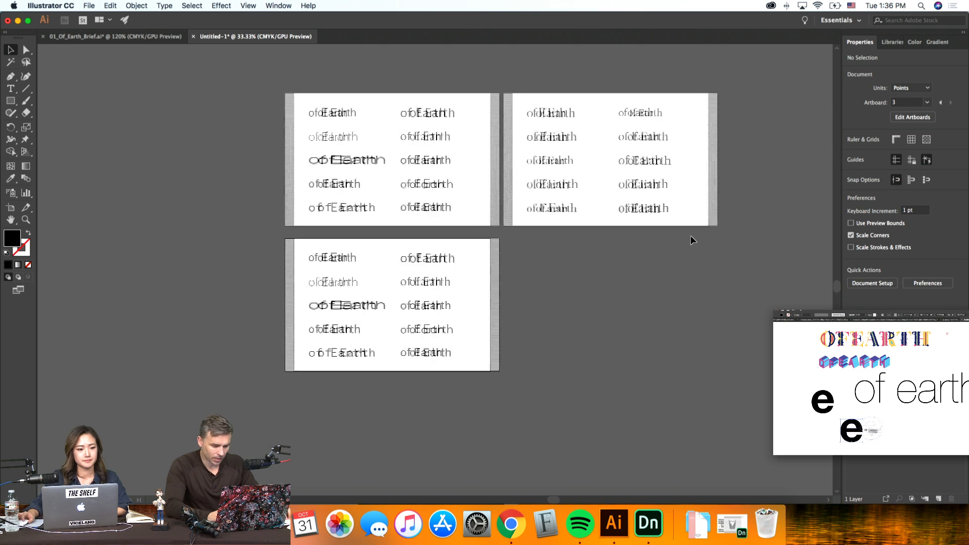
key("super+plus")
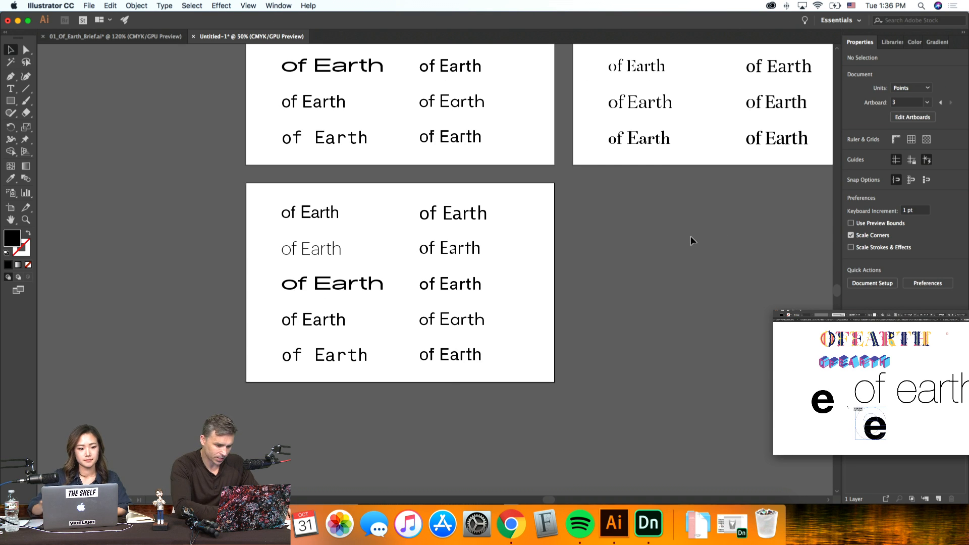
scroll(576, 251, "down", 3)
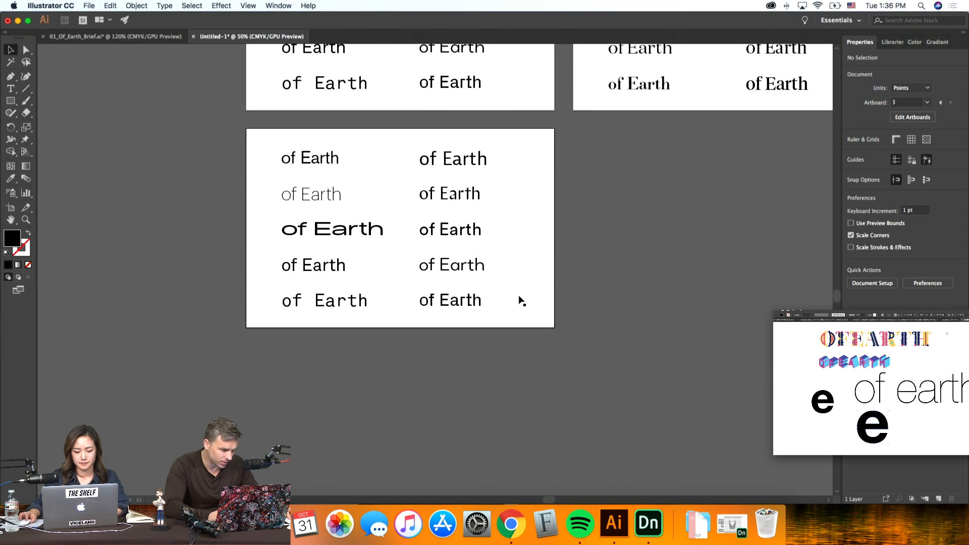
key("super+plus")
key("super+plus")
scroll(521, 298, "up", 3)
scroll(521, 297, "left", 4)
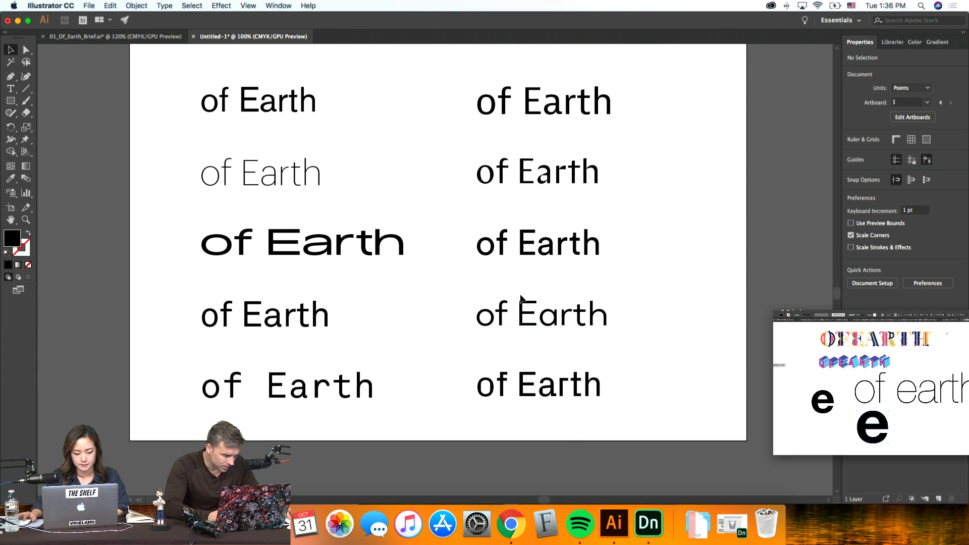
scroll(521, 298, "up", 2)
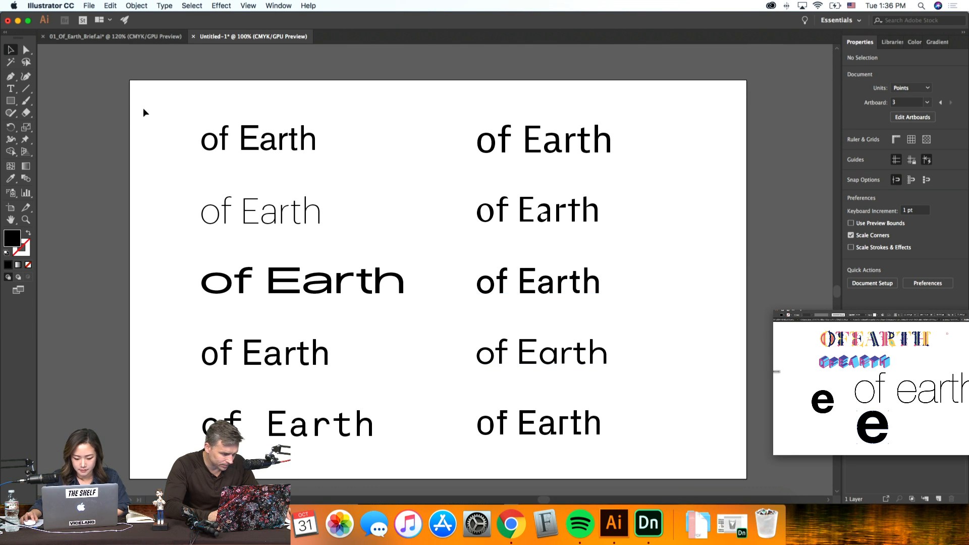
Step: Examine the letterforms of the Px Grotesk wordmark on the duplicated artboard up close
left_click(581, 427)
scroll(559, 439, "down", 3)
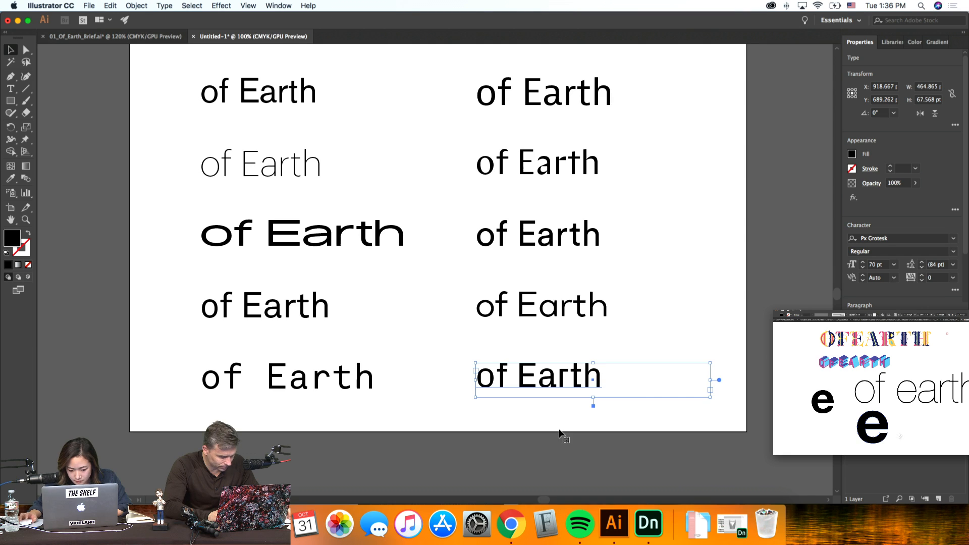
key("super+plus")
key("super+plus")
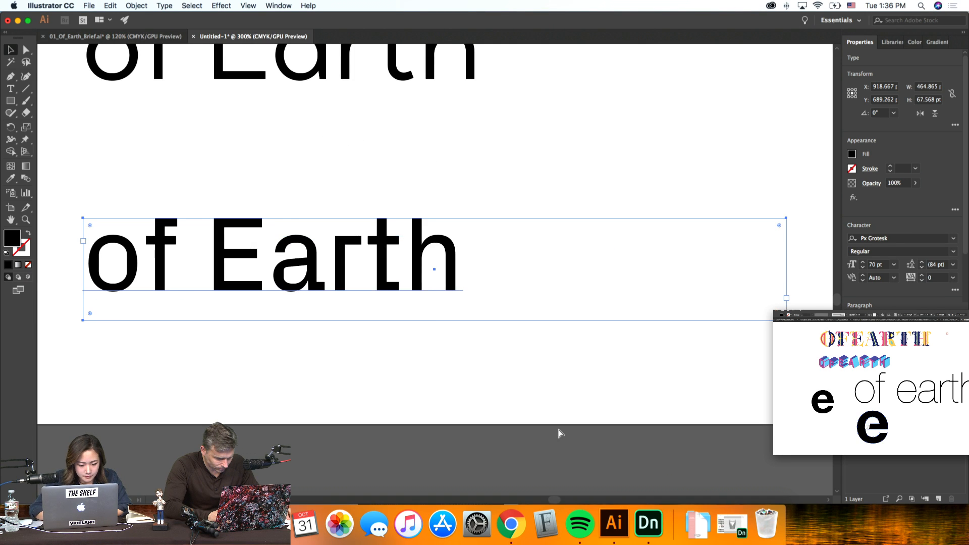
left_click(488, 403)
scroll(490, 402, "left", 3)
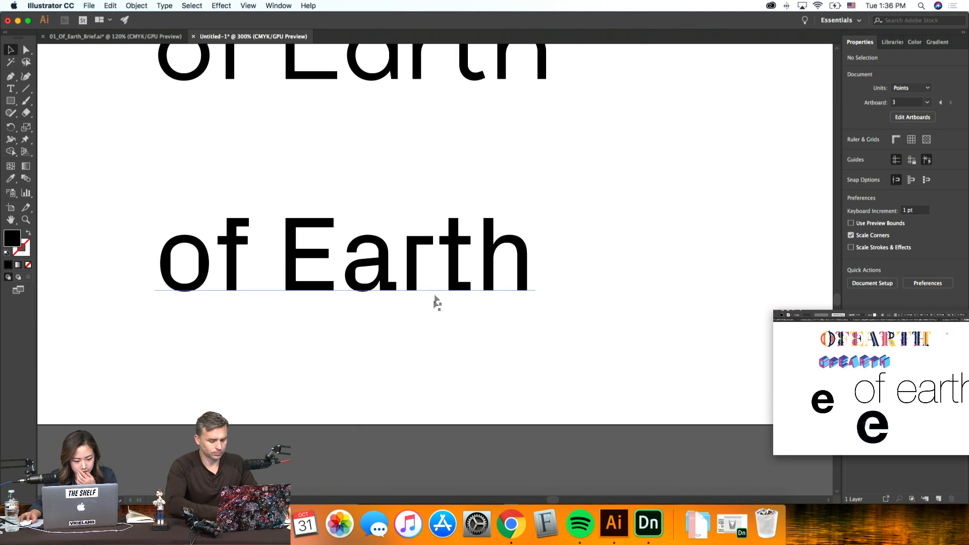
key("super+minus")
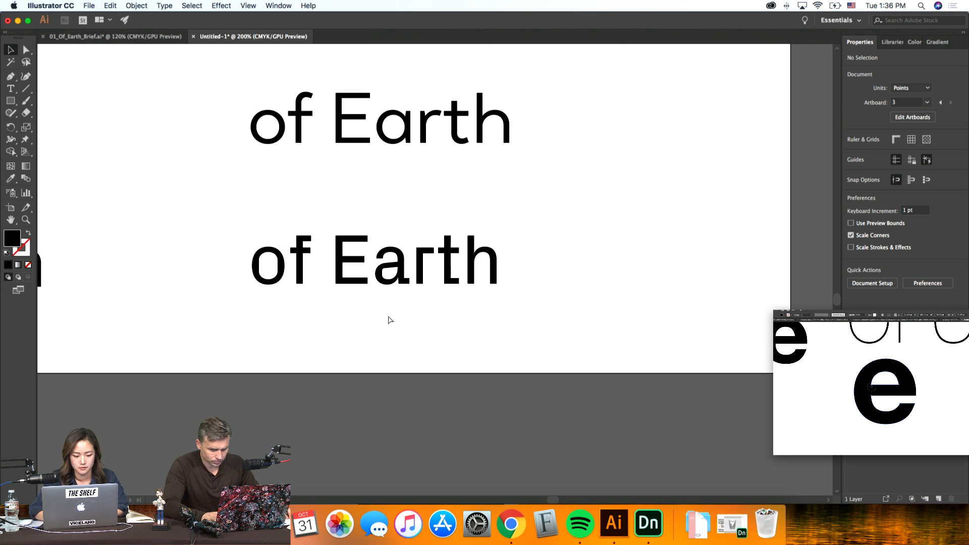
key("super+plus")
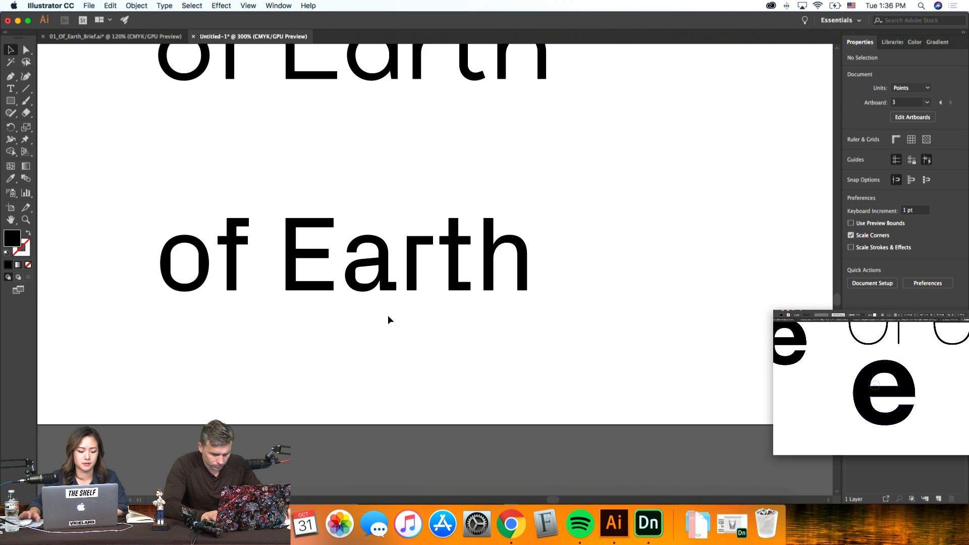
scroll(280, 258, "up", 2)
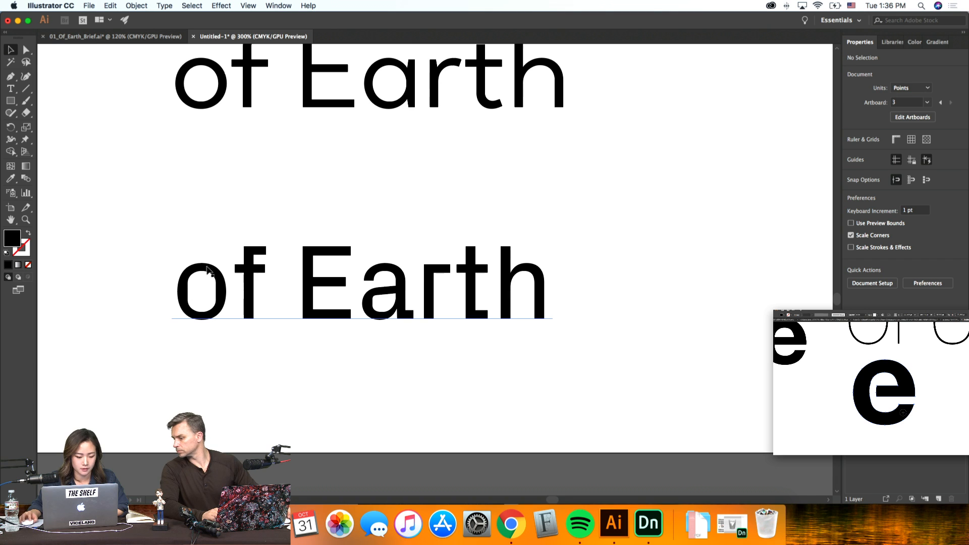
key("super+minus")
key("super+minus")
key("super+minus")
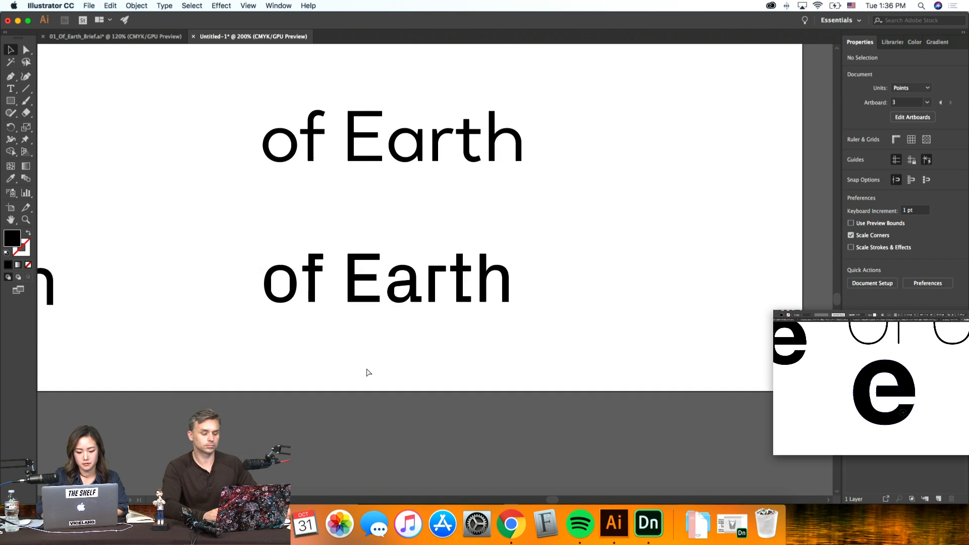
left_click(10, 207)
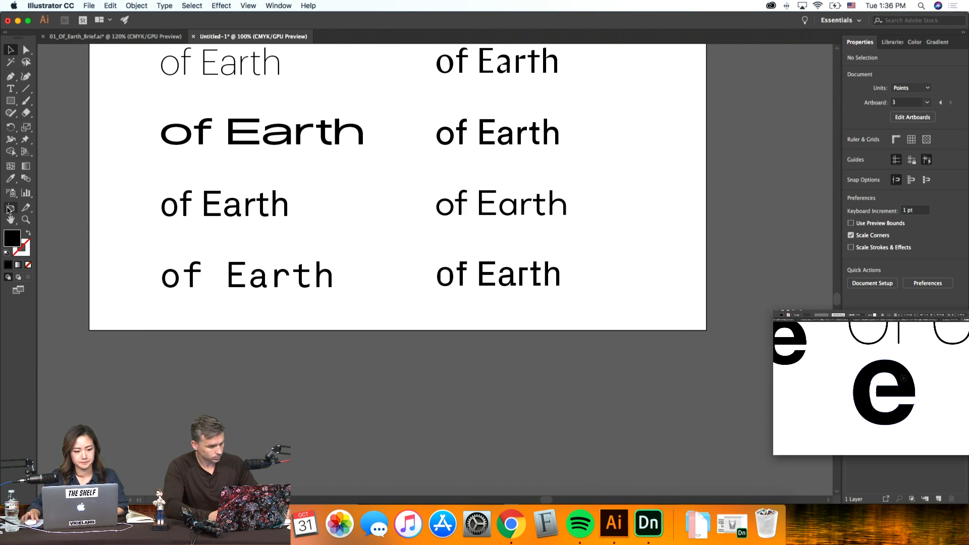
left_click_drag(396, 152, 384, 457)
scroll(229, 316, "up", 3)
scroll(228, 316, "up", 3)
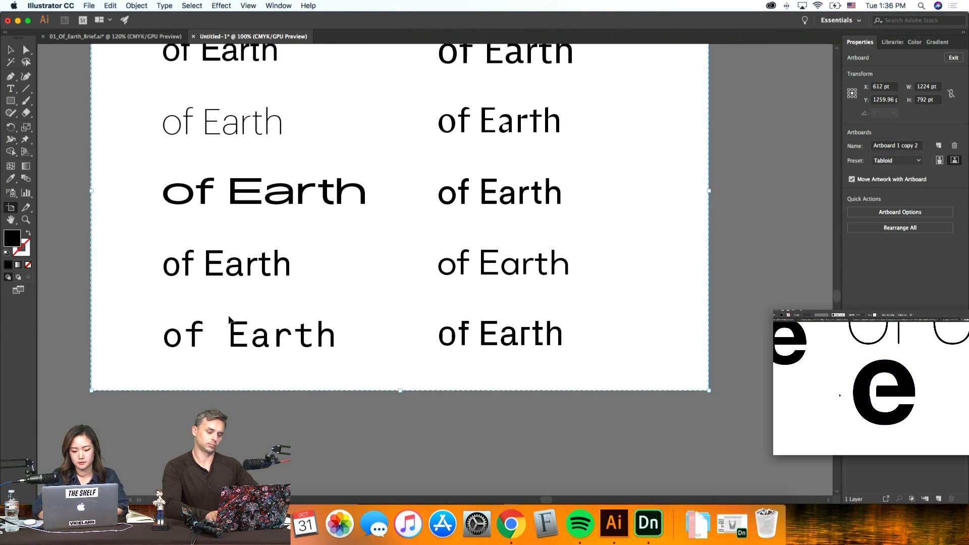
left_click(228, 316)
key("super+minus")
scroll(229, 316, "up", 2)
scroll(228, 316, "up", 2)
scroll(229, 316, "left", 2)
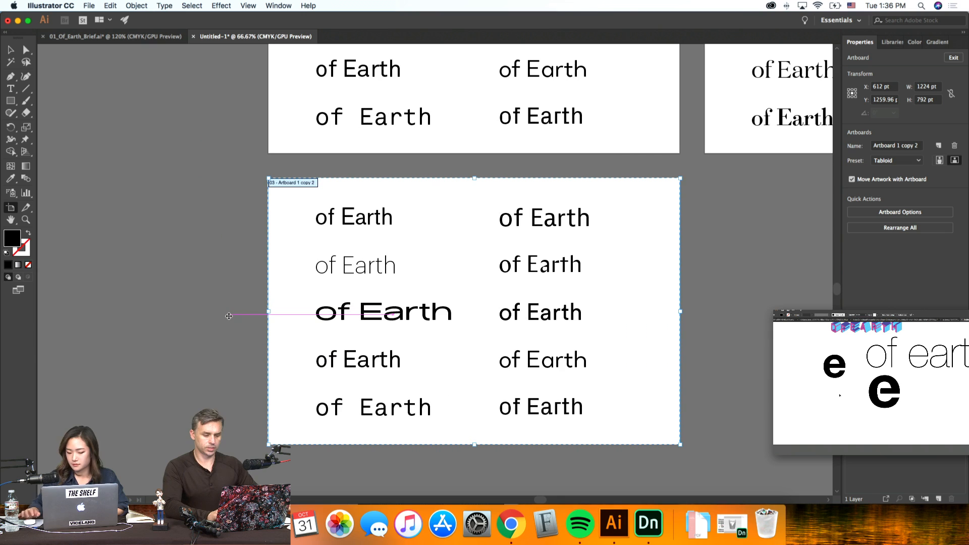
key("v")
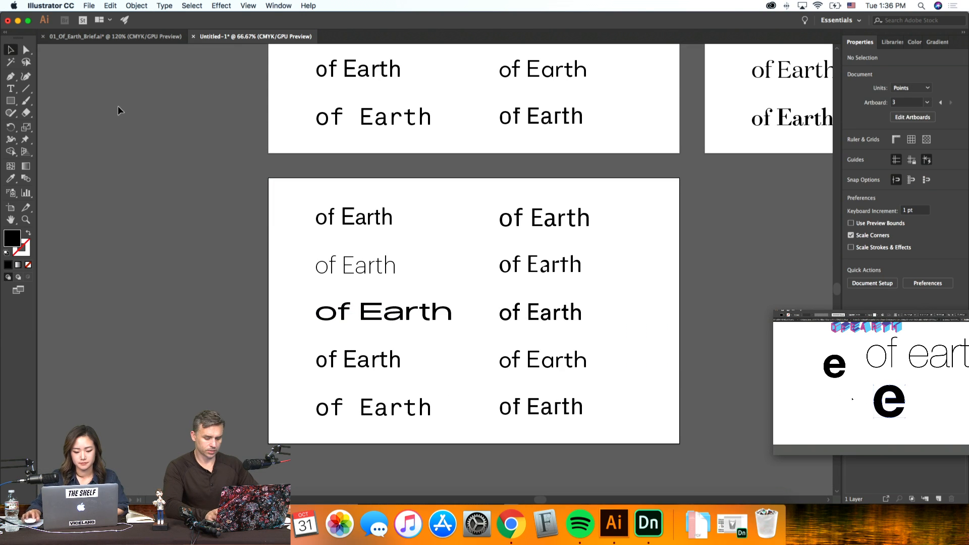
Step: Delete every wordmark on the duplicated artboard except the Px Grotesk one
left_click_drag(599, 352, 365, 213)
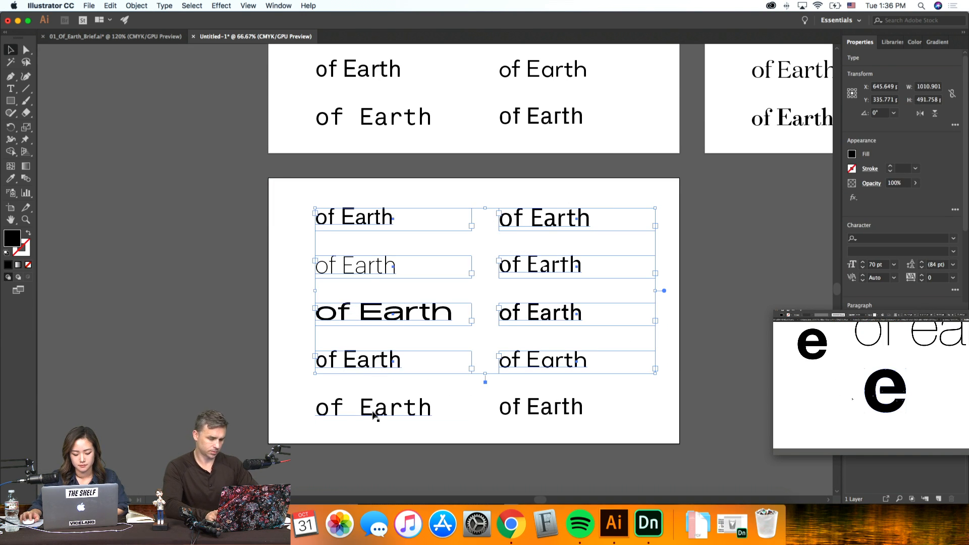
left_click(376, 415, "shift")
key("Delete")
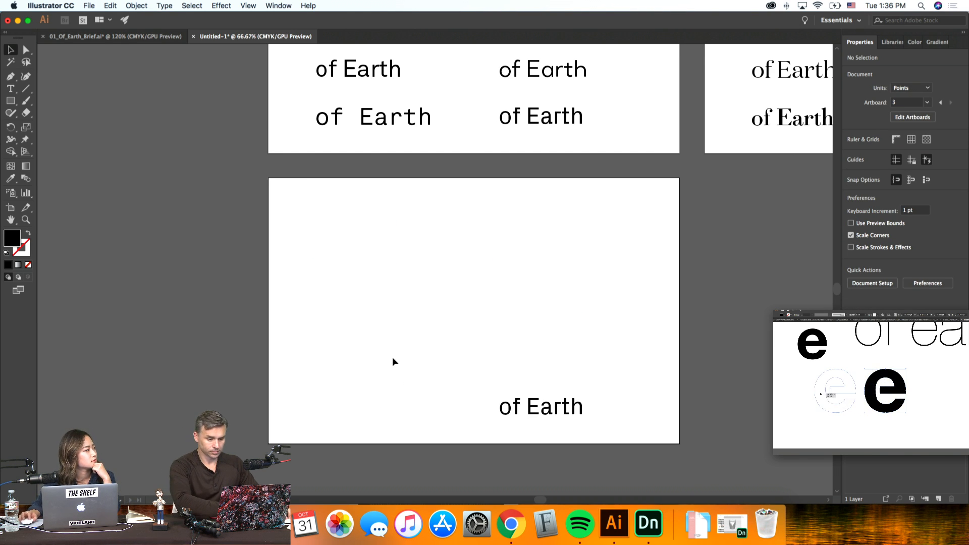
Step: Move the remaining Px Grotesk wordmark to the upper-left area of its artboard
left_click_drag(563, 416, 394, 241)
key("super+equal")
left_click_drag(319, 190, 346, 191)
key("super+equal")
left_click_drag(313, 159, 313, 210)
left_click(562, 239)
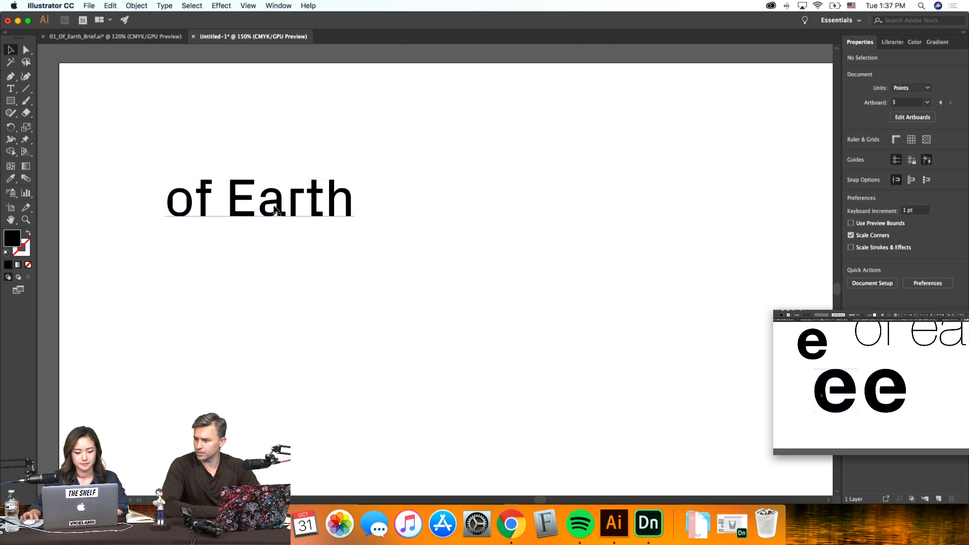
Step: Set the Px Grotesk wordmark's font size to 90 pt
left_click(259, 194)
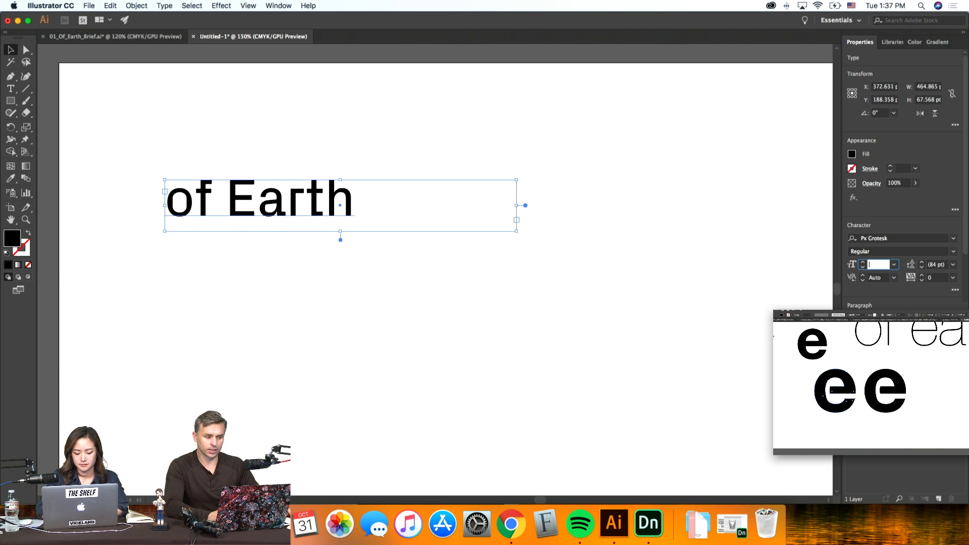
key("Return")
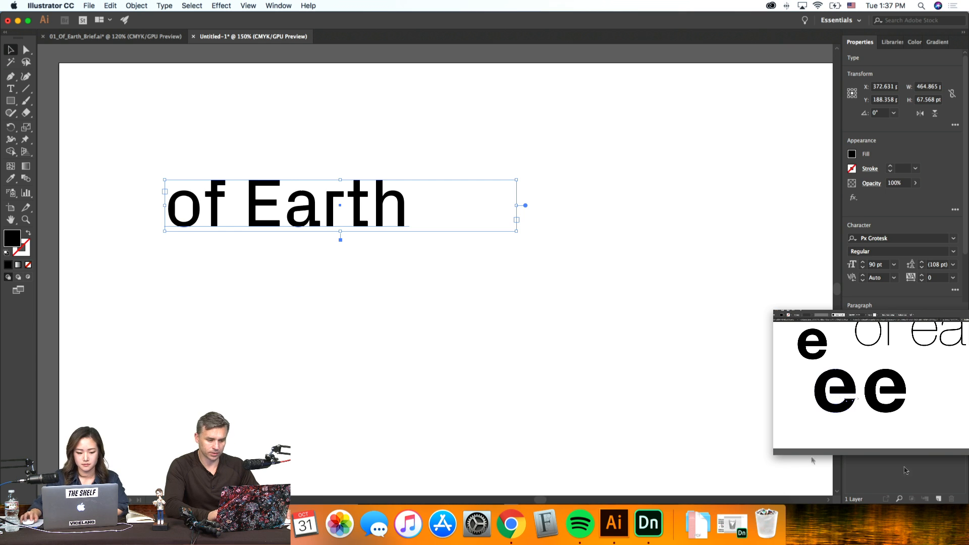
left_click(683, 469)
key("super+equal")
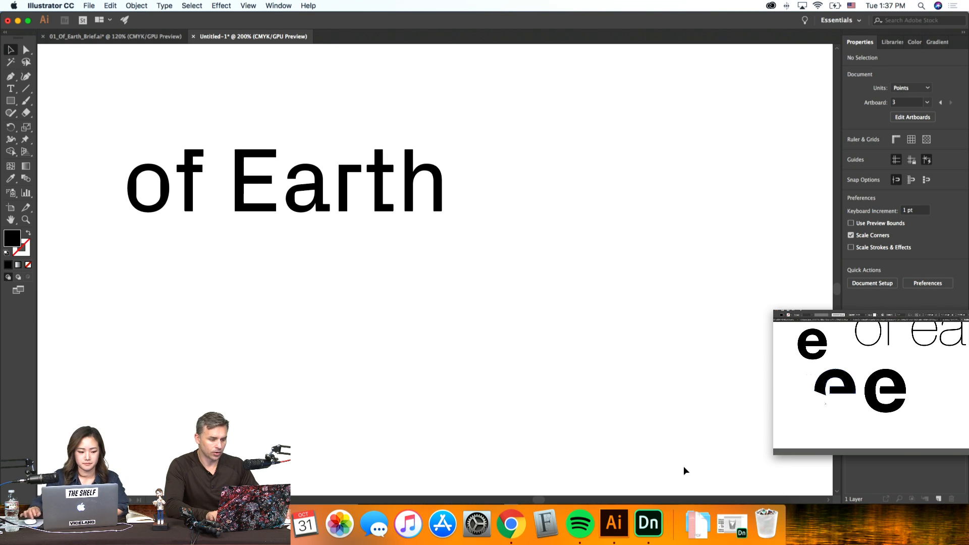
scroll(684, 470, "up", 4)
scroll(684, 469, "left", 5)
scroll(684, 469, "right", 2)
scroll(684, 470, "right", 1)
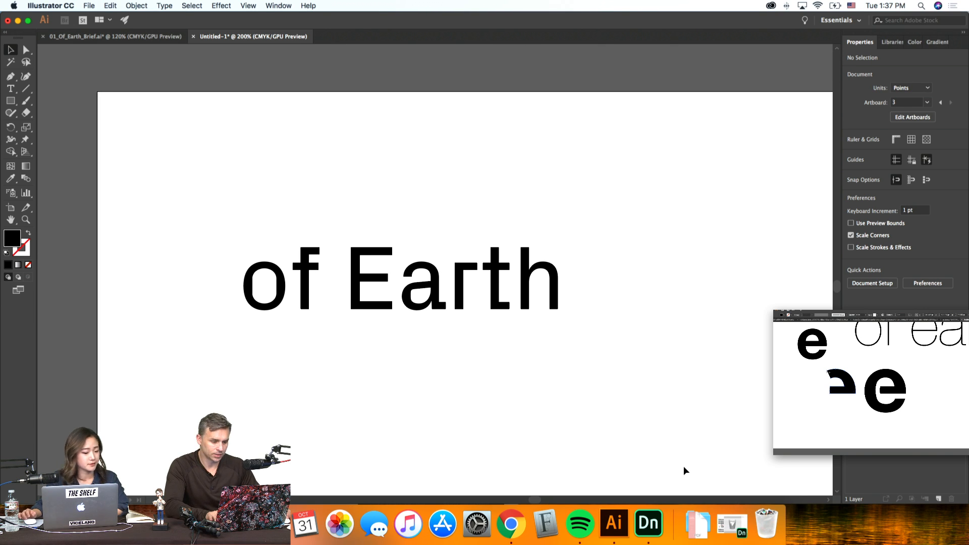
scroll(685, 471, "right", 1)
scroll(179, 119, "right", 5)
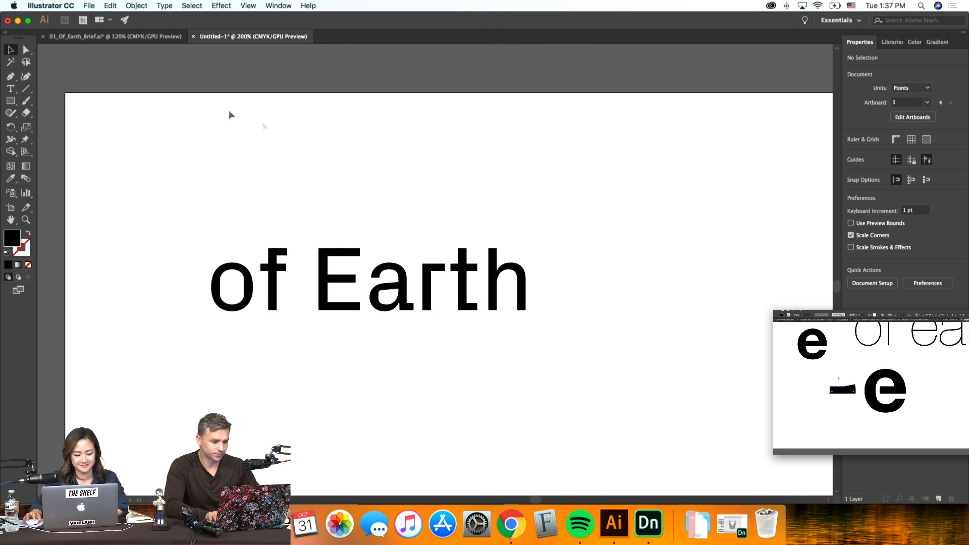
Step: Expand the Px Grotesk wordmark into editable outlines
left_click(444, 256)
left_click(149, 7)
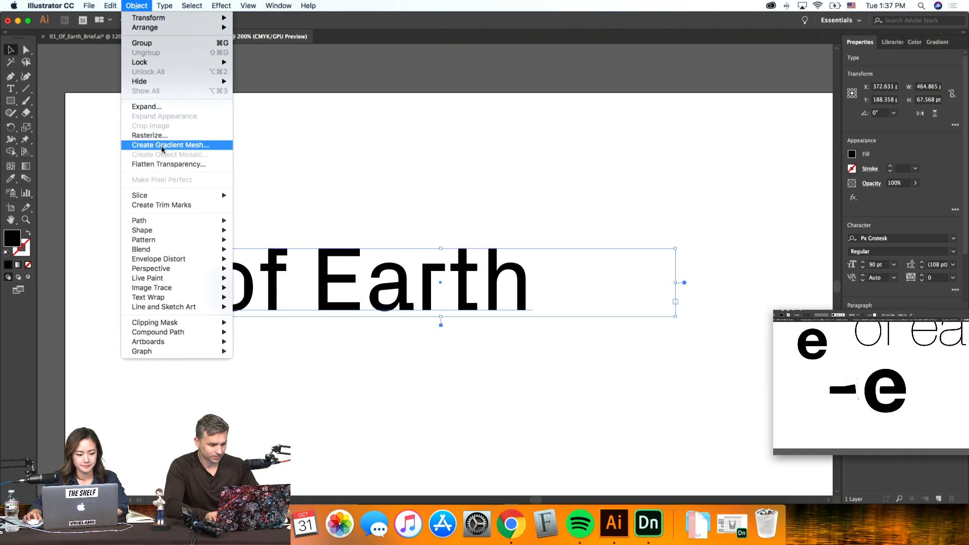
left_click(162, 107)
key("Return")
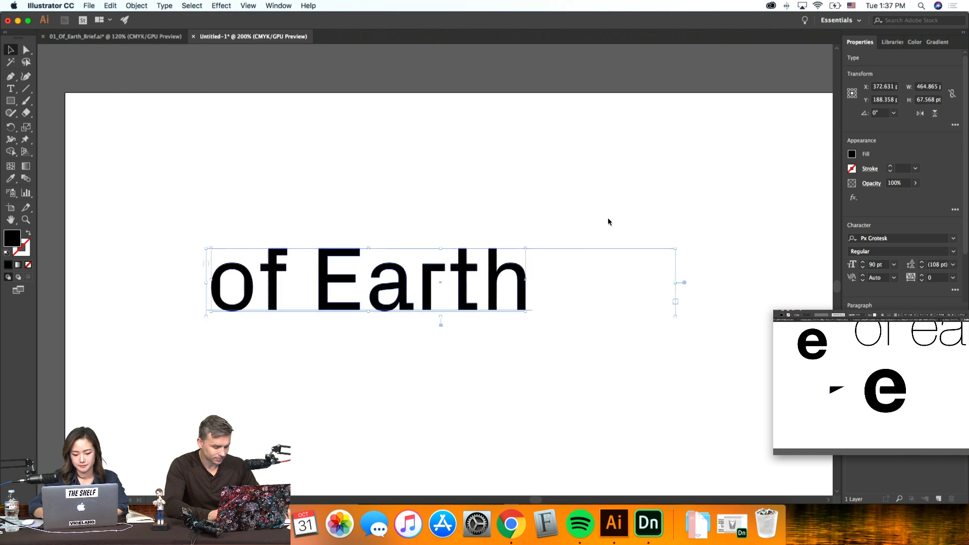
left_click(620, 224)
scroll(620, 224, "up", 1)
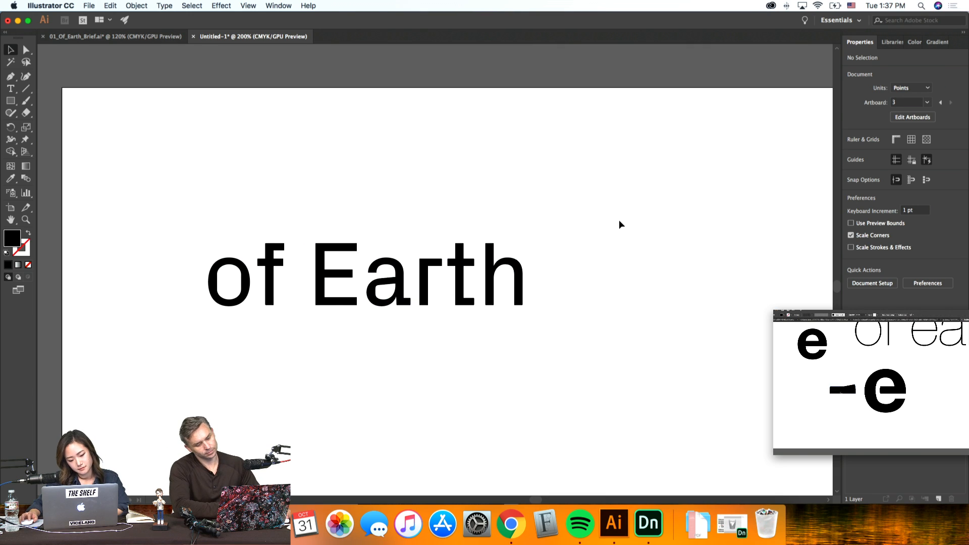
Step: Stack the outlined wordmark on two lines, with "of" left-aligned above "Earth"
left_click(348, 276)
left_click_drag(606, 351, 228, 375)
left_click(508, 328)
Step: Duplicate the stacked wordmark and place the copy beside it on the right at the same height
key("super+minus")
key("super+minus")
left_click_drag(328, 232, 559, 288)
left_click(677, 292)
scroll(677, 293, "right", 3)
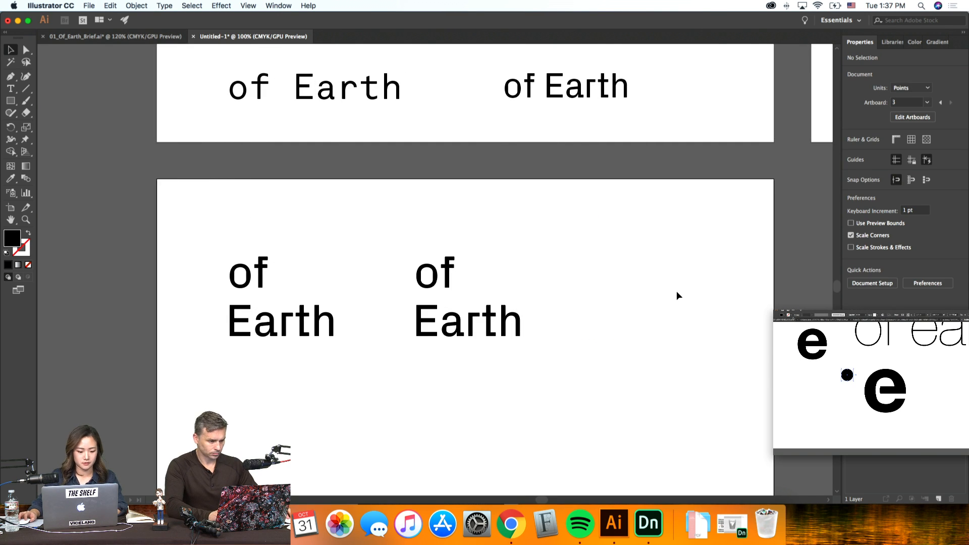
Step: Examine the letterforms and line spacing of the two stacked wordmarks up close
key("super+minus")
key("super+plus")
key("super+plus")
key("super+plus")
scroll(677, 296, "left", 2)
scroll(677, 295, "down", 2)
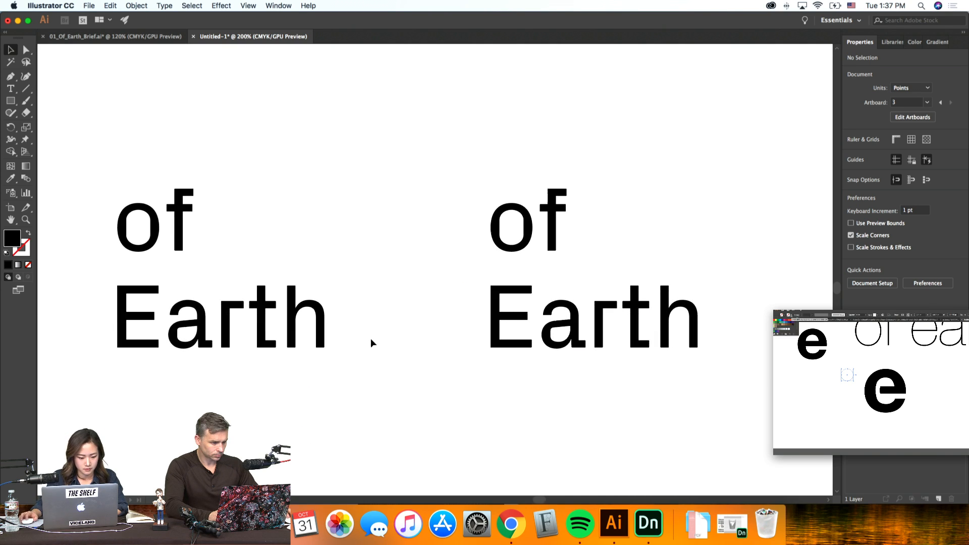
left_click(17, 101)
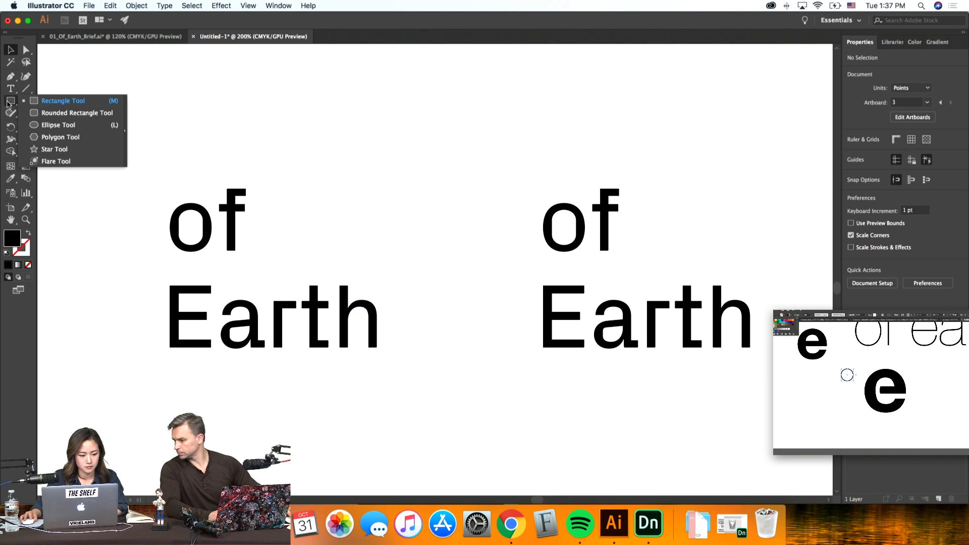
scroll(371, 125, "right", 3)
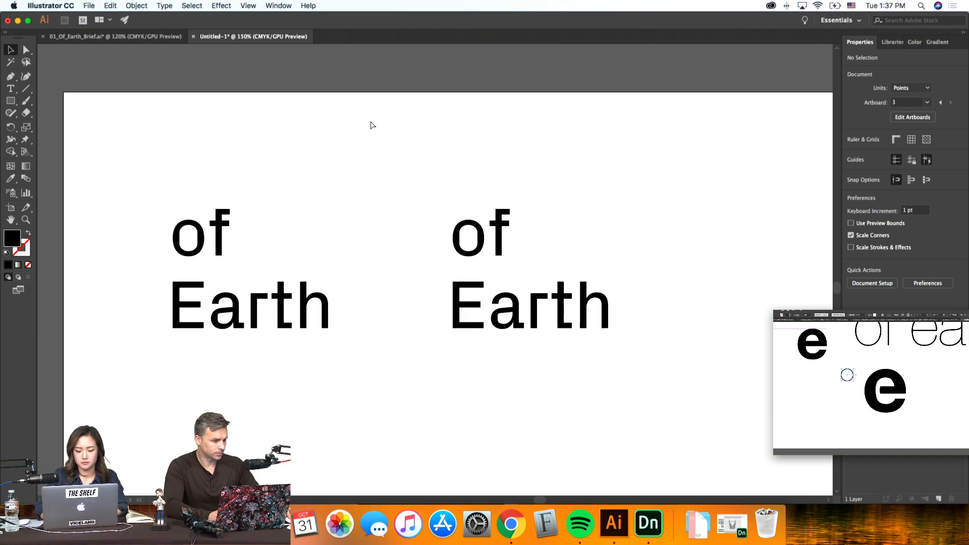
Step: Compare the two stacked wordmarks with the sans-serif and serif options on the other artboards
key("super+minus")
key("super+minus")
key("super+minus")
key("super+minus")
scroll(374, 127, "up", 2)
scroll(373, 128, "right", 2)
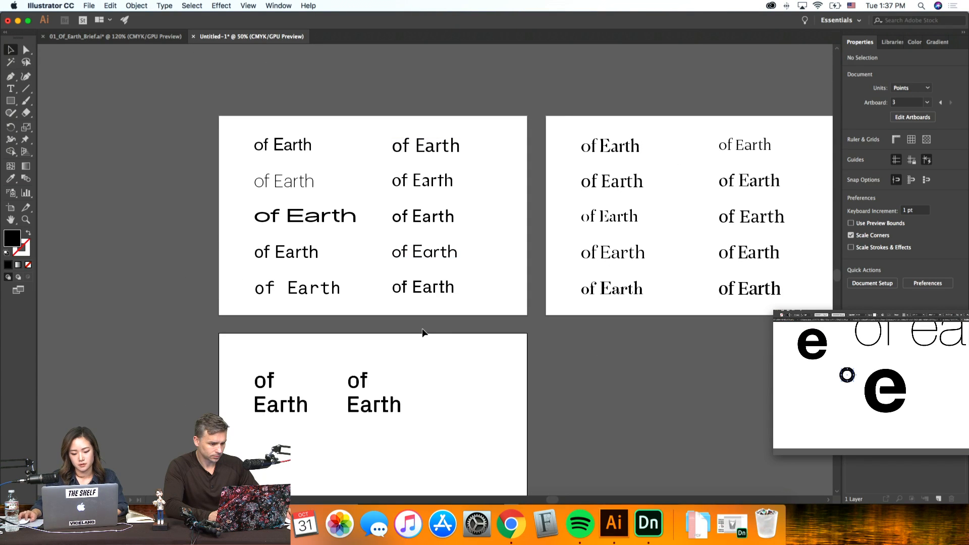
scroll(424, 333, "down", 2)
left_click(389, 383)
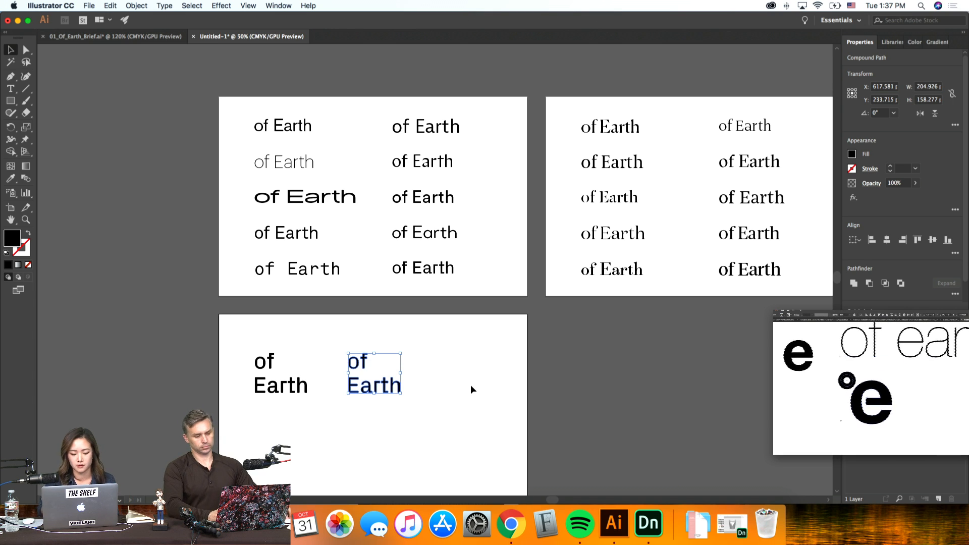
left_click(469, 407)
key("super+1")
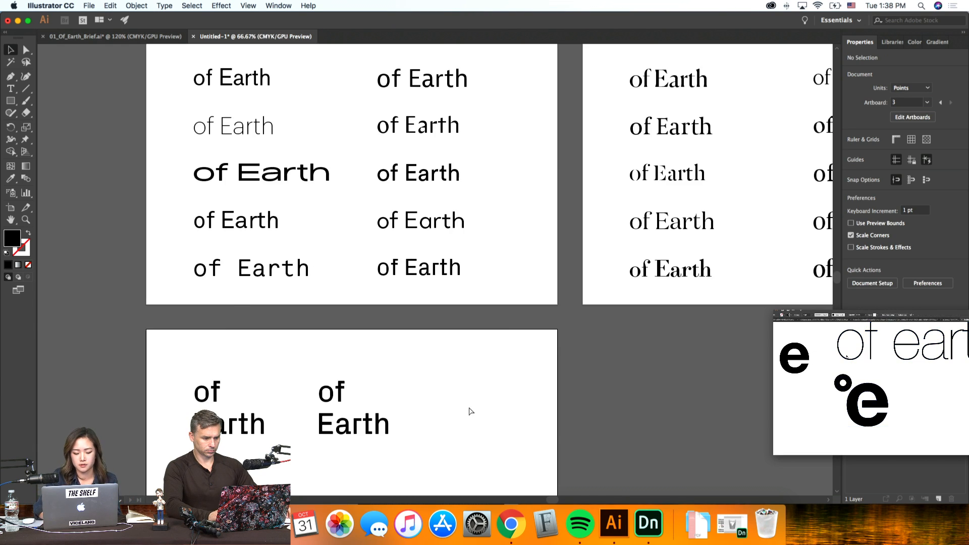
scroll(469, 406, "up", 1)
scroll(469, 407, "left", 1)
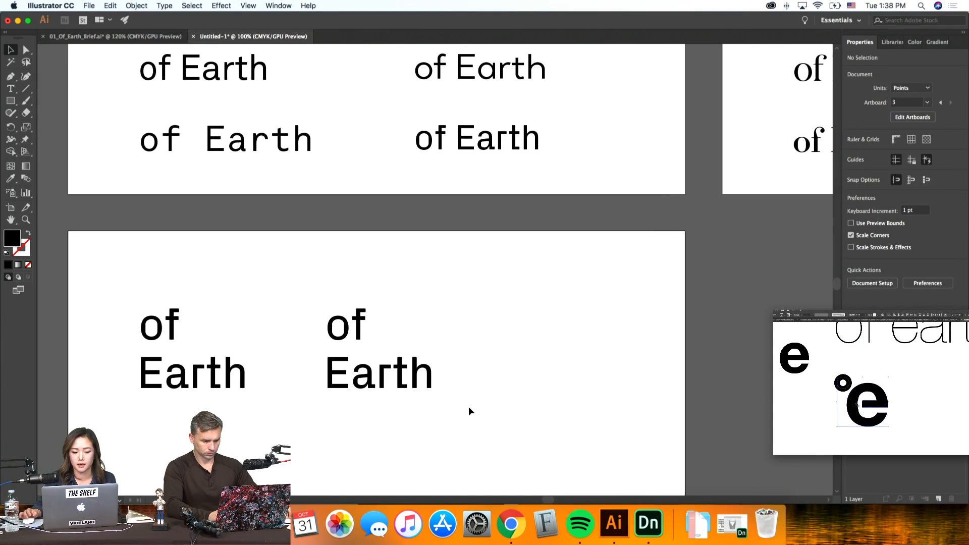
scroll(467, 408, "down", 1)
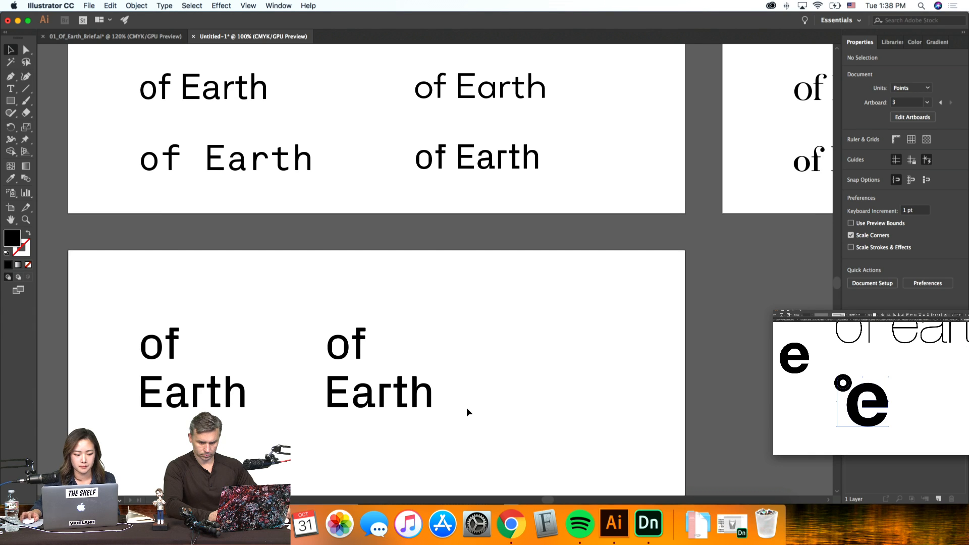
scroll(466, 408, "left", 1)
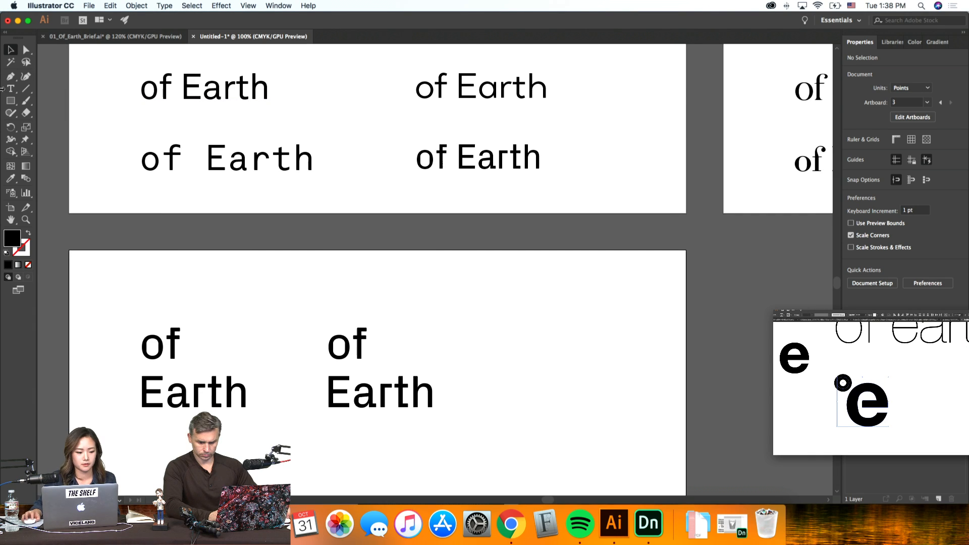
Step: Draw a black circle about 38 pt in diameter between the two stacked wordmarks, level with "of"
left_click_drag(10, 101, 69, 123)
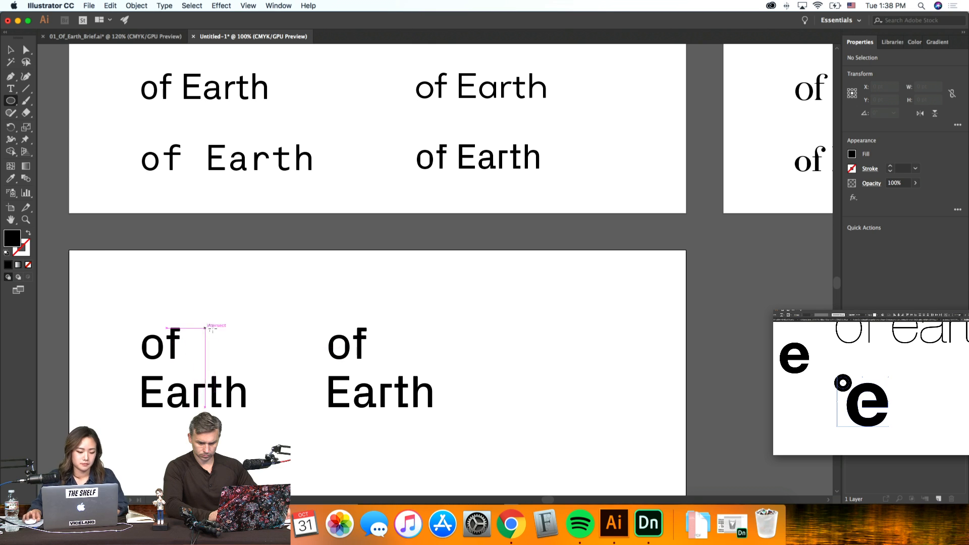
left_click_drag(239, 328, 257, 348)
key("v")
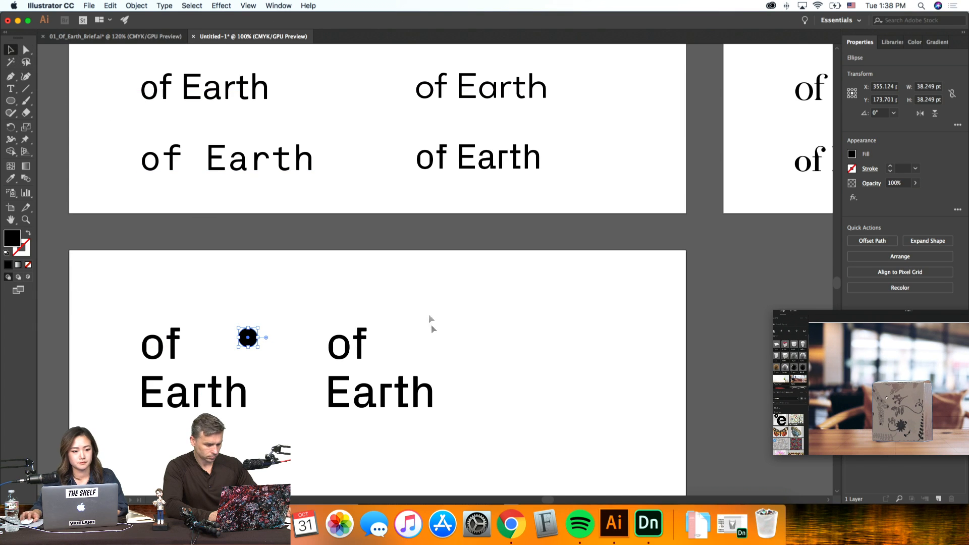
left_click(512, 389)
Step: Move the circle onto the artboard's upper edge and give it no fill and a 5 pt stroke
scroll(504, 375, "down", 2)
left_click_drag(248, 295, 280, 206)
left_click(103, 171)
left_click(280, 207)
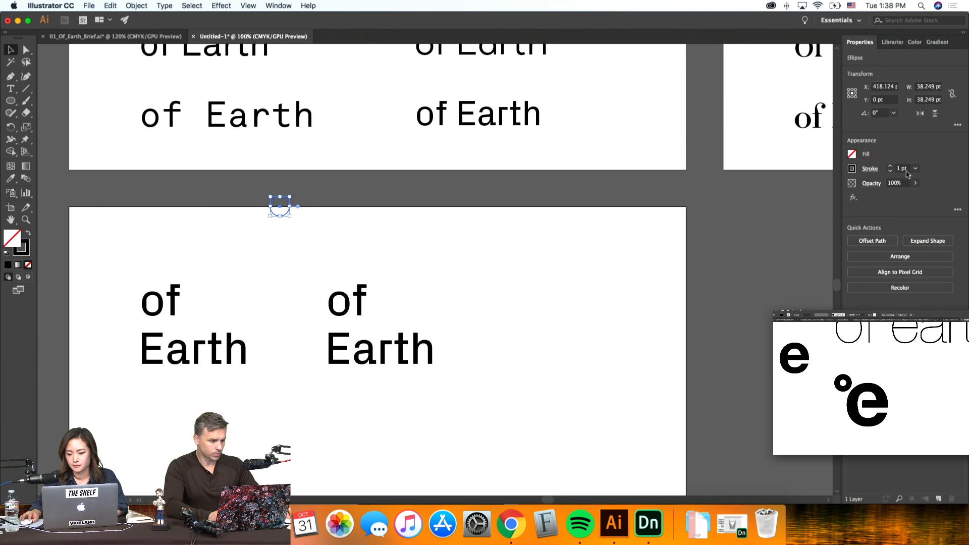
left_click(898, 168)
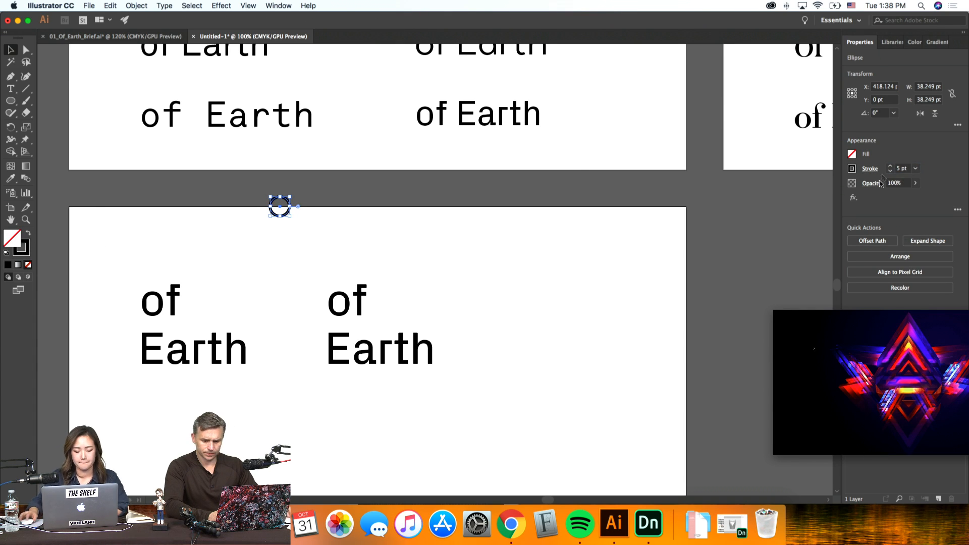
left_click(529, 301)
Step: Move the ring inside the artboard, above and to the right of the second stacked wordmark
left_click_drag(465, 289, 411, 259)
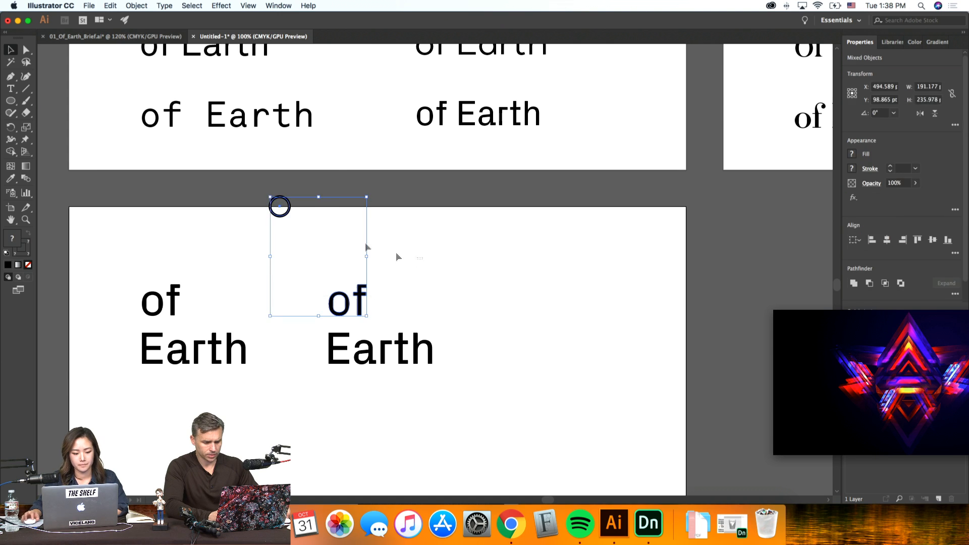
left_click_drag(279, 206, 487, 242)
left_click(580, 290)
key("super+minus")
key("super+minus")
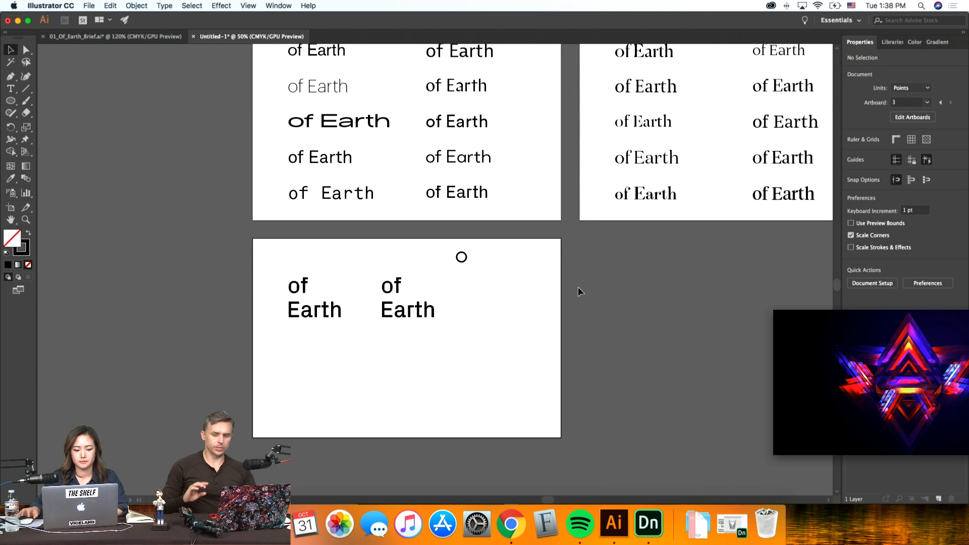
Step: Move the monospaced wordmark from the sans-serif artboard to below the first stacked wordmark on the third artboard
left_click_drag(319, 186, 347, 392)
left_click(423, 384)
left_click(371, 378)
left_click(871, 265)
left_click(333, 310)
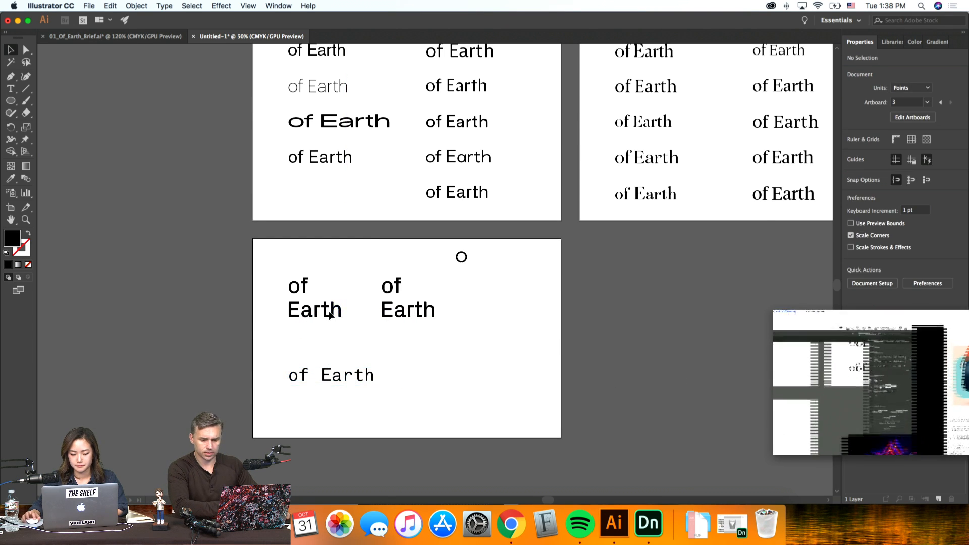
left_click(364, 377)
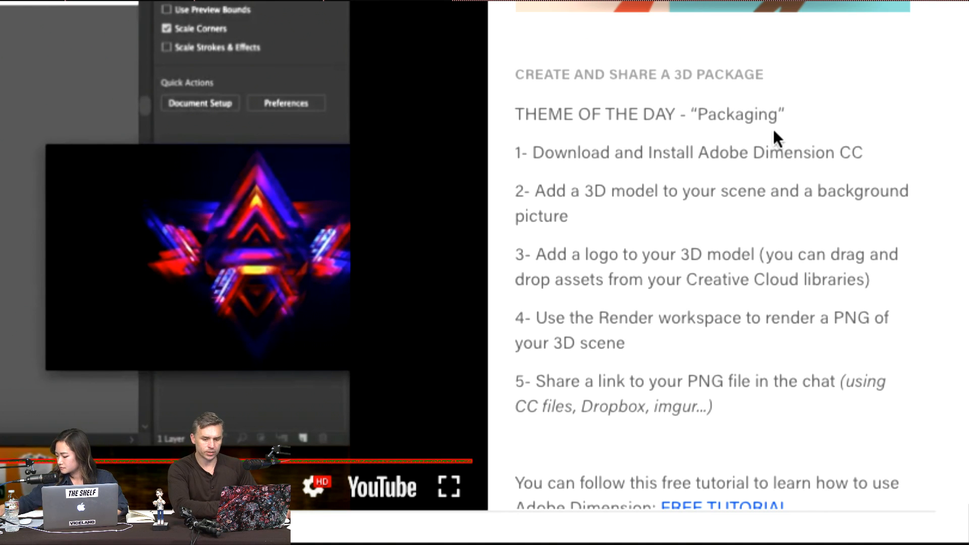
Step: On the Behance Live page in Chrome, highlight the contest instruction about sharing a PNG link in the chat
left_click_drag(740, 419, 566, 366)
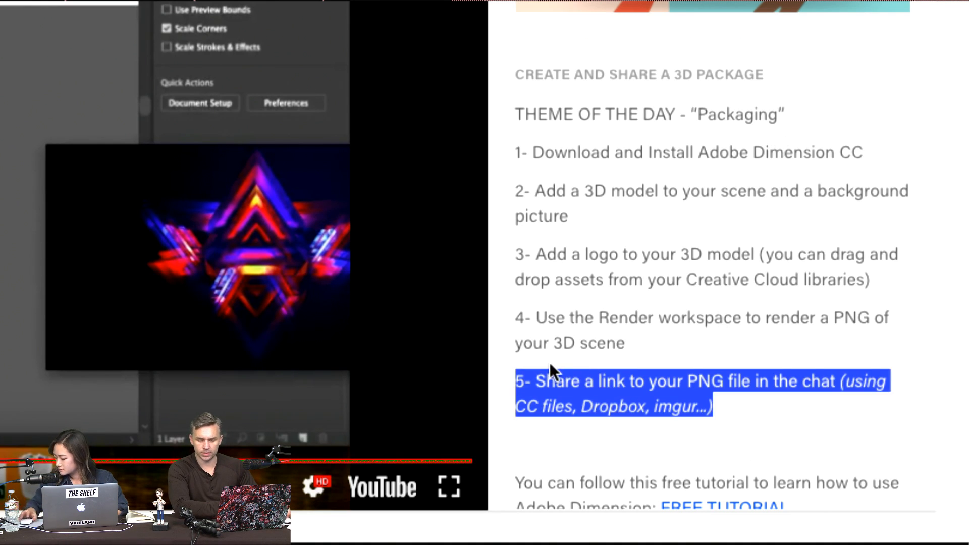
left_click(553, 367)
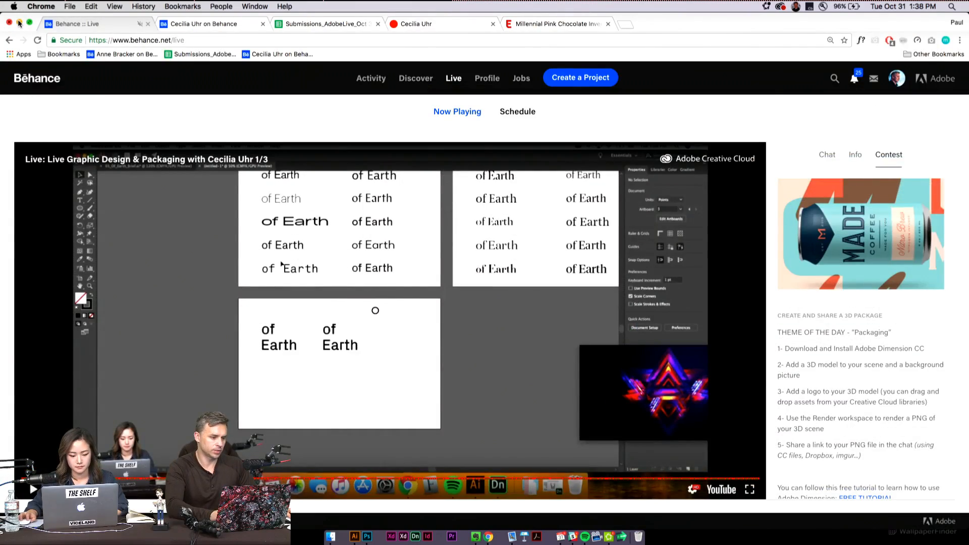
Step: Leave the browser, switch to Adobe Dimension and create a new project
left_click(19, 22)
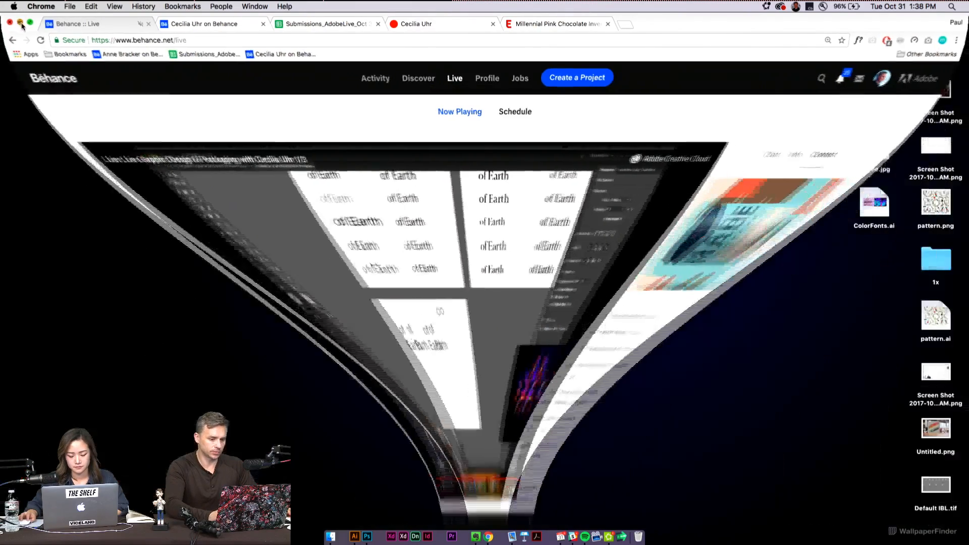
left_click(415, 538)
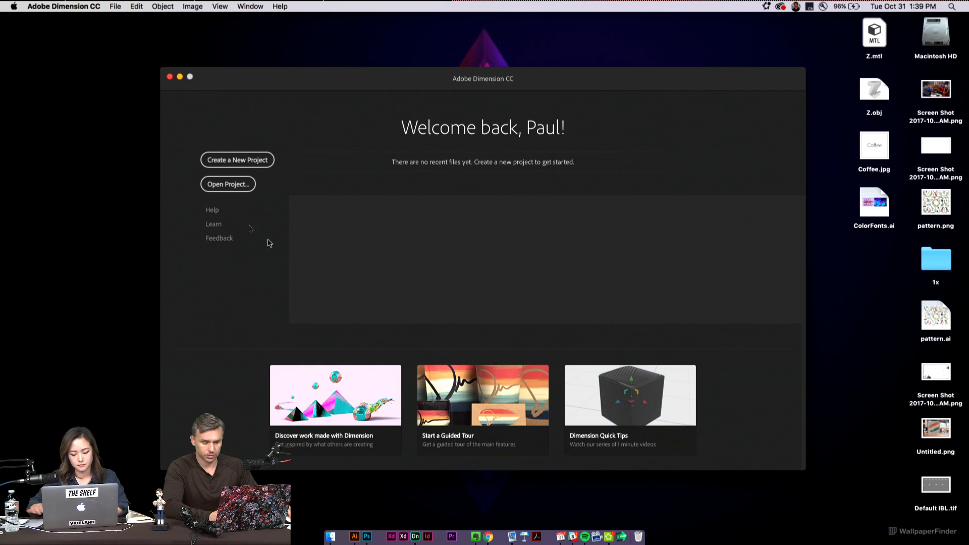
left_click(255, 160)
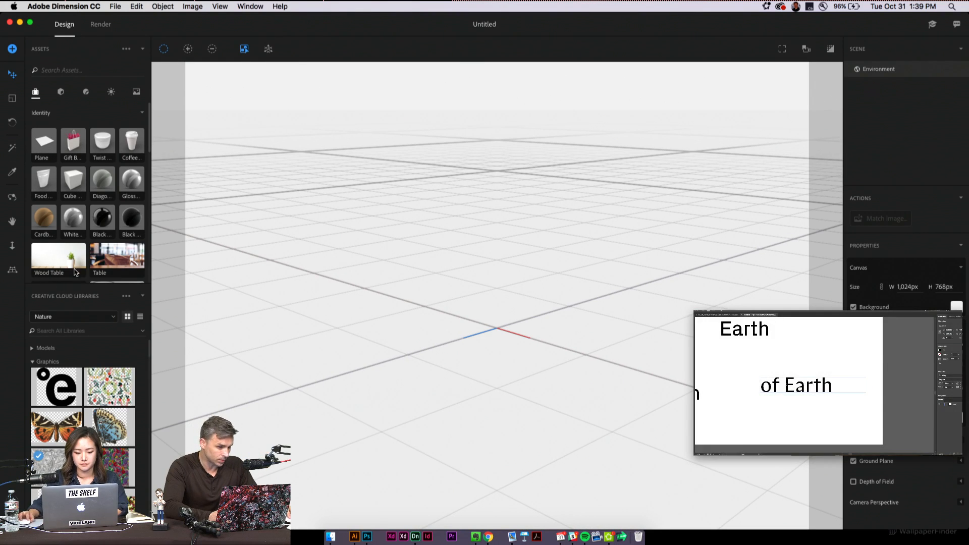
Step: Apply the City Backdrop image from the starter assets as the background of the empty scene
left_click(143, 298)
scroll(76, 303, "down", 5)
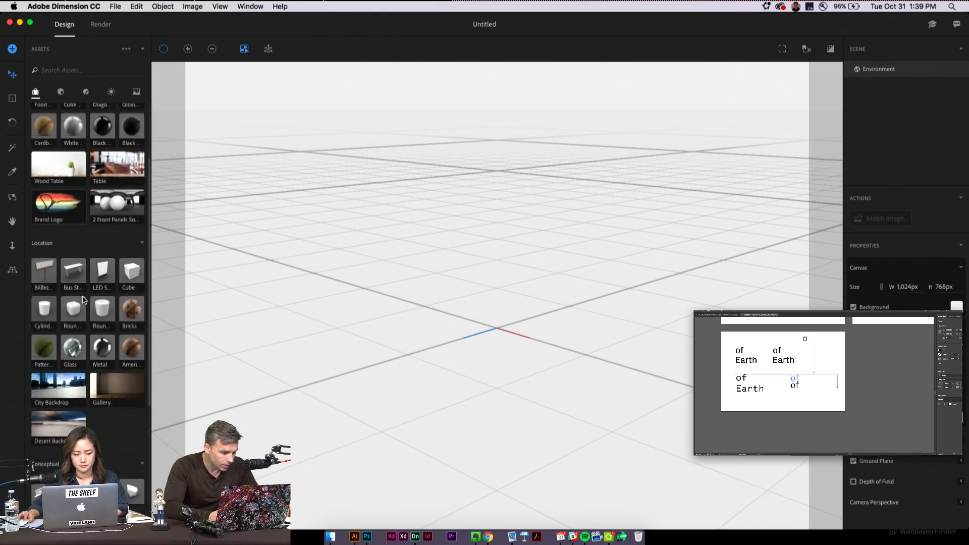
left_click_drag(60, 386, 433, 352)
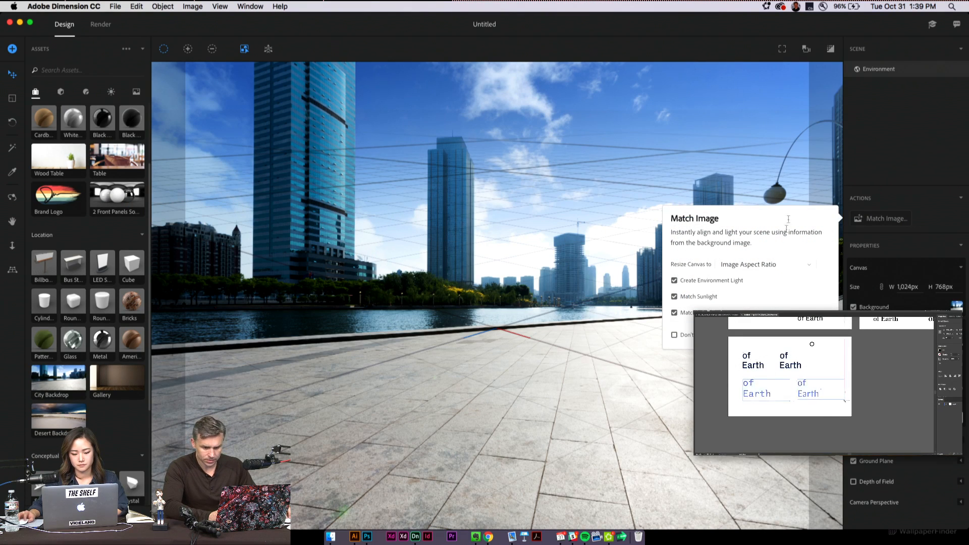
Step: Add the Tall Box model to the scene and move it to X -0.7, Z 0.2
left_click(61, 91)
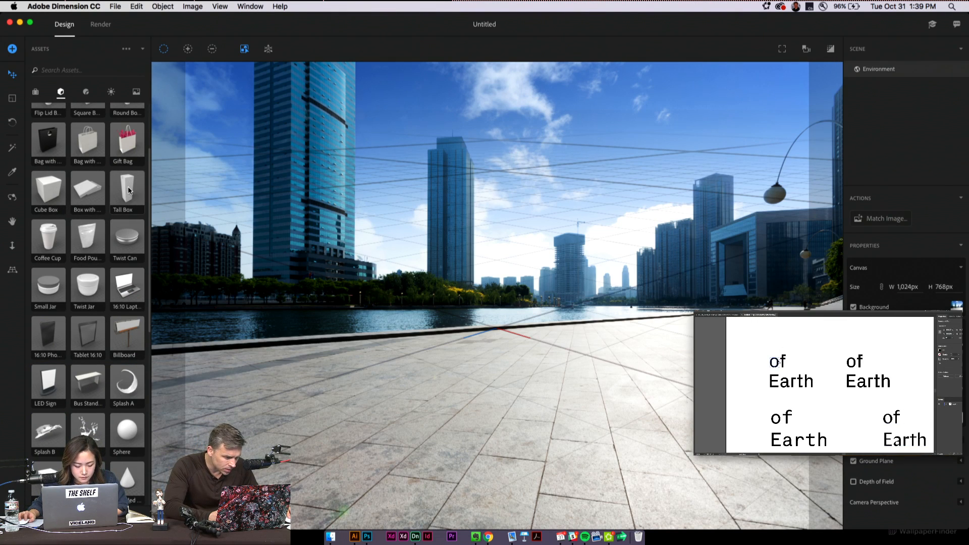
left_click_drag(129, 192, 484, 404)
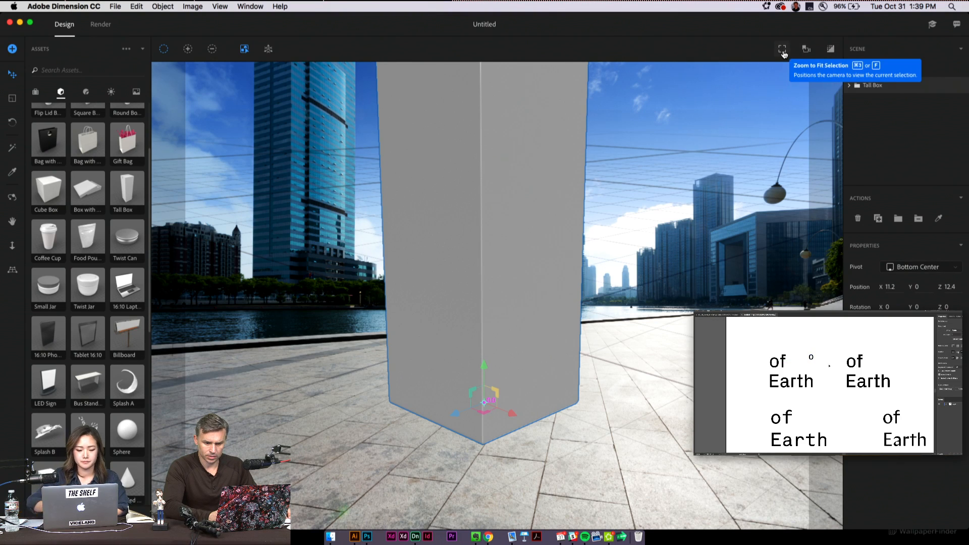
left_click(783, 50)
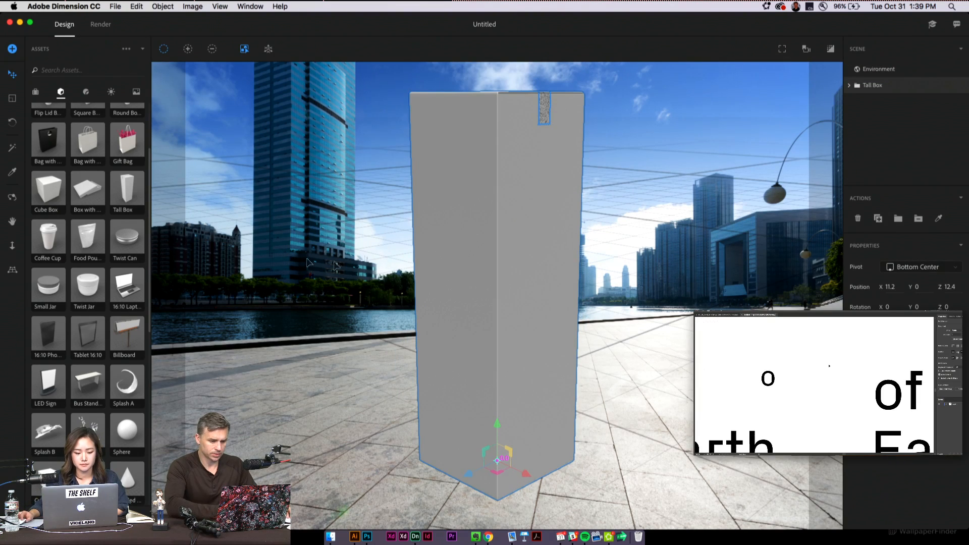
left_click_drag(503, 162, 507, 147)
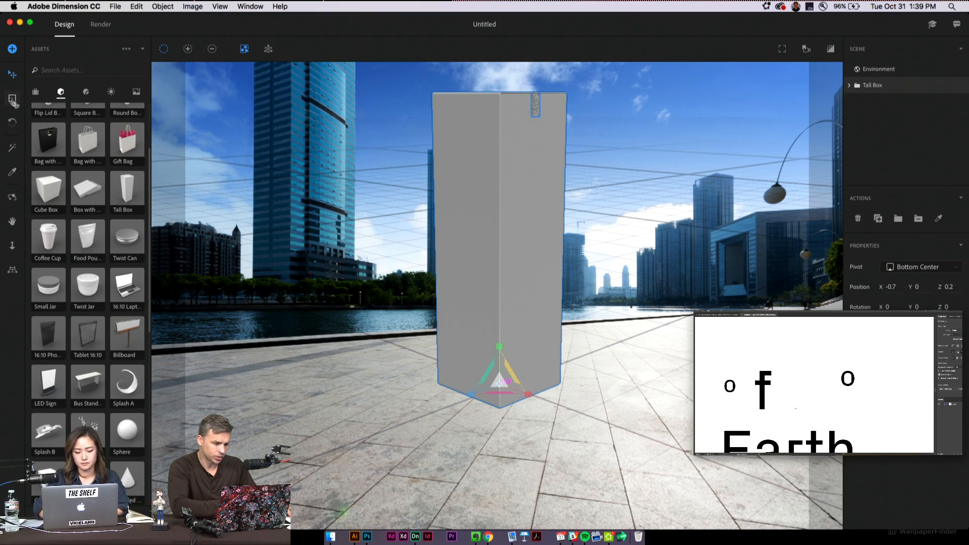
Step: Scale the box thinner along its Z axis and tilt it to a rotation of about X 171.8, Y 178, Z -167.5
left_click(12, 100)
left_click_drag(470, 397, 527, 388)
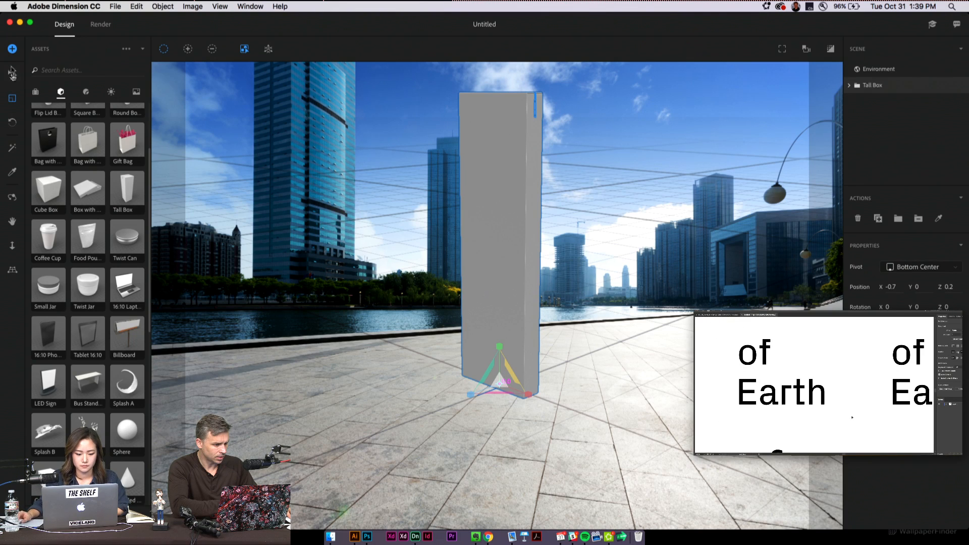
left_click(13, 125)
mouse_move(499, 385)
left_mouse_down()
mouse_move(502, 357)
mouse_move(512, 385)
mouse_move(483, 380)
mouse_move(498, 386)
left_mouse_up()
Step: Set the box's pivot to Center and rotate it to about X 137.2, Y 144.5, Z -139.1
left_click(904, 267)
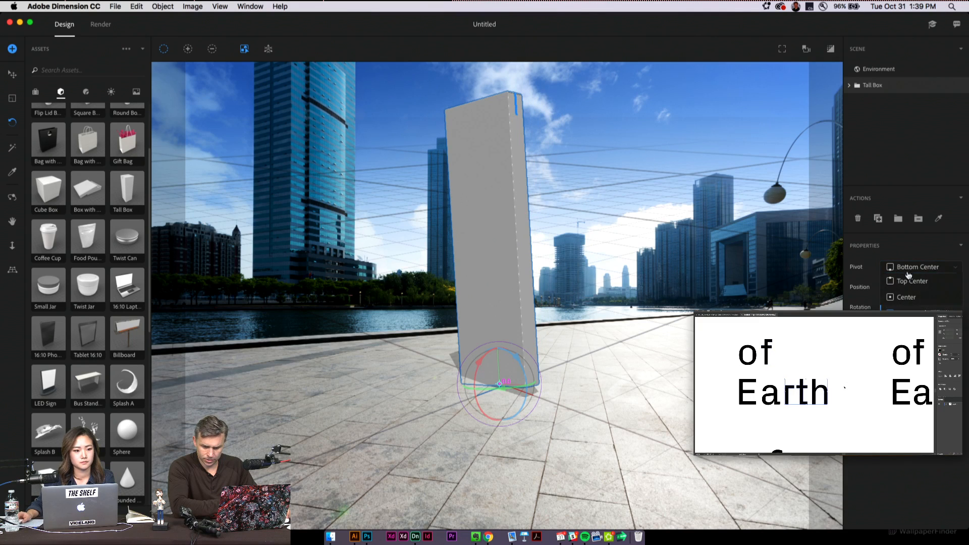
left_click(907, 298)
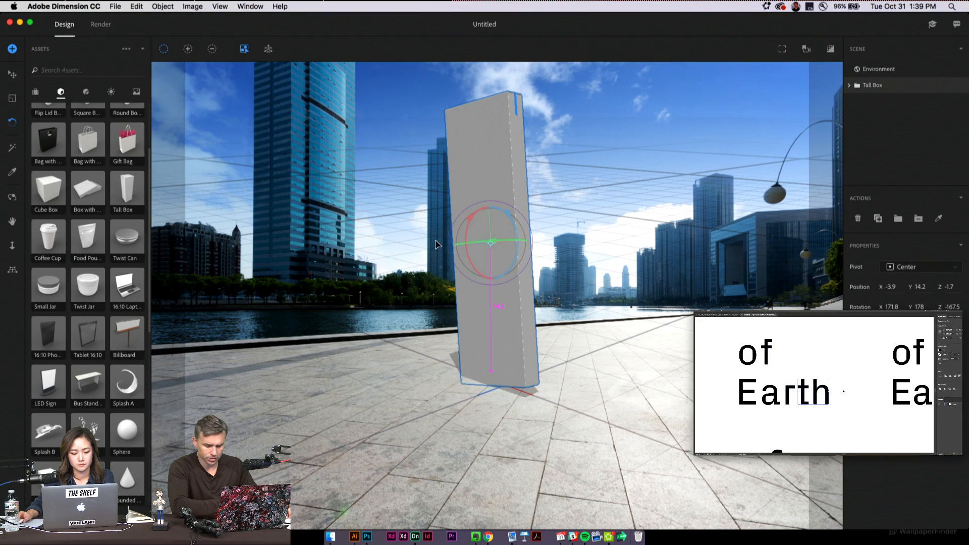
left_click_drag(465, 244, 475, 268)
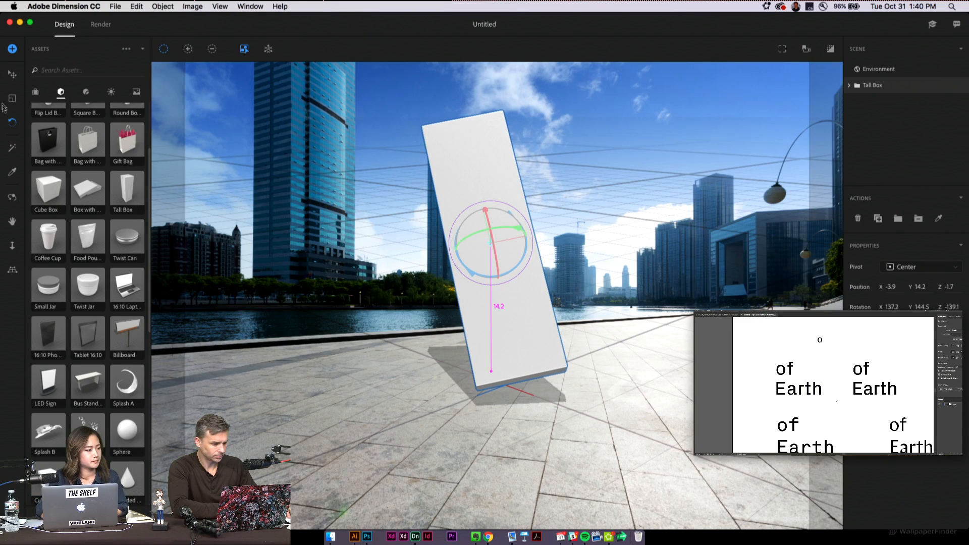
Step: Scale the whole box down and move it towards the camera, to X 20.1, Z 20.8
left_click(14, 244)
left_click_drag(339, 255, 359, 267)
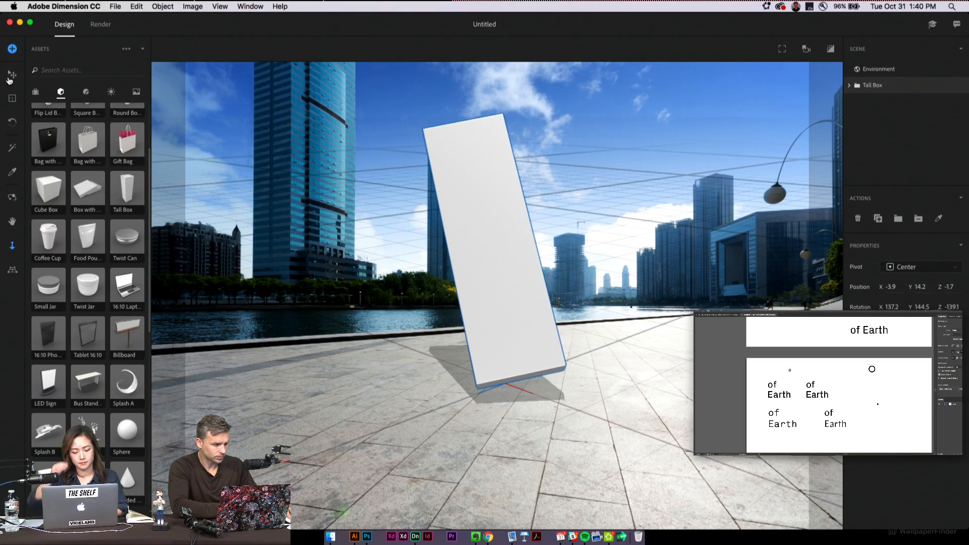
left_click_drag(483, 209, 494, 359)
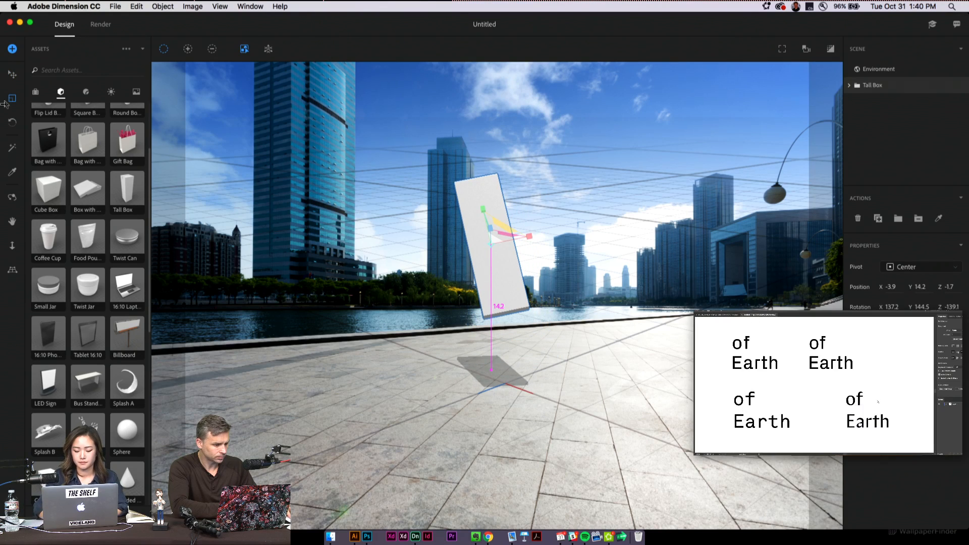
left_click(13, 74)
left_click_drag(479, 273, 485, 335)
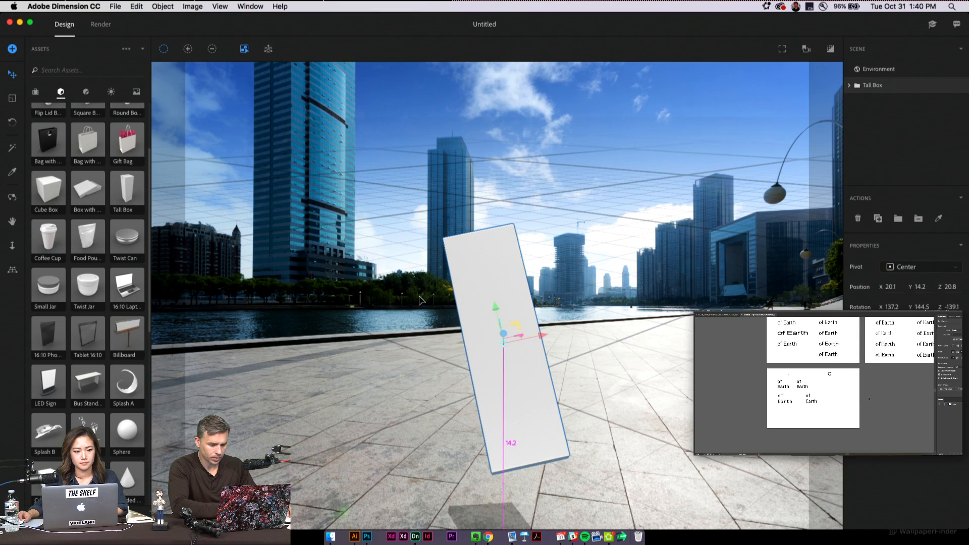
Step: Widen the box along its X axis into a broad, flat package and move it to X 11.1, Z 12.7
left_click(414, 313)
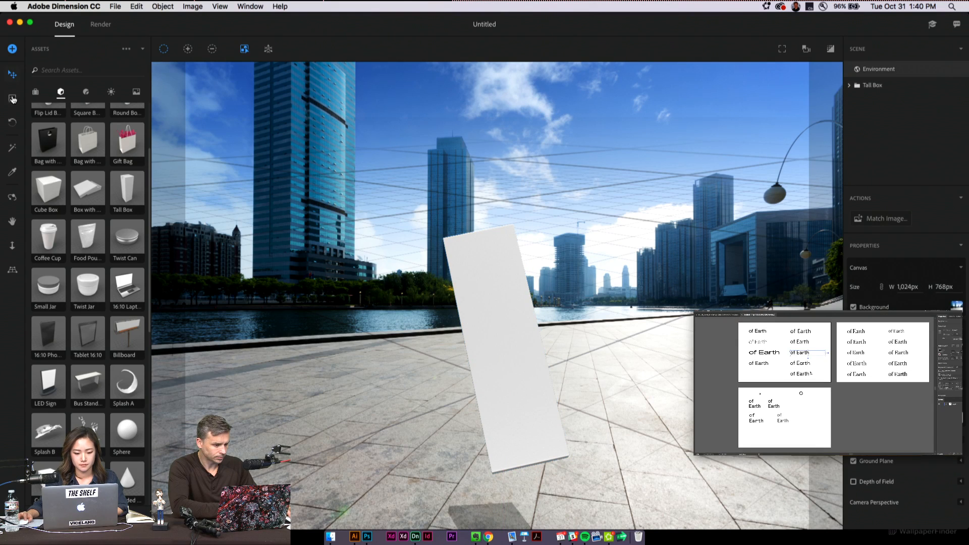
left_click(507, 395)
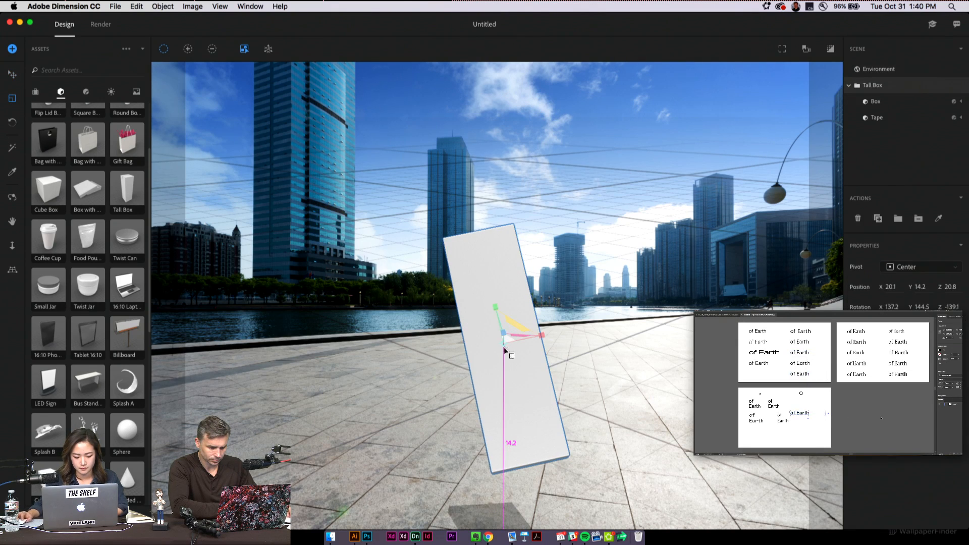
left_click_drag(537, 332, 507, 331)
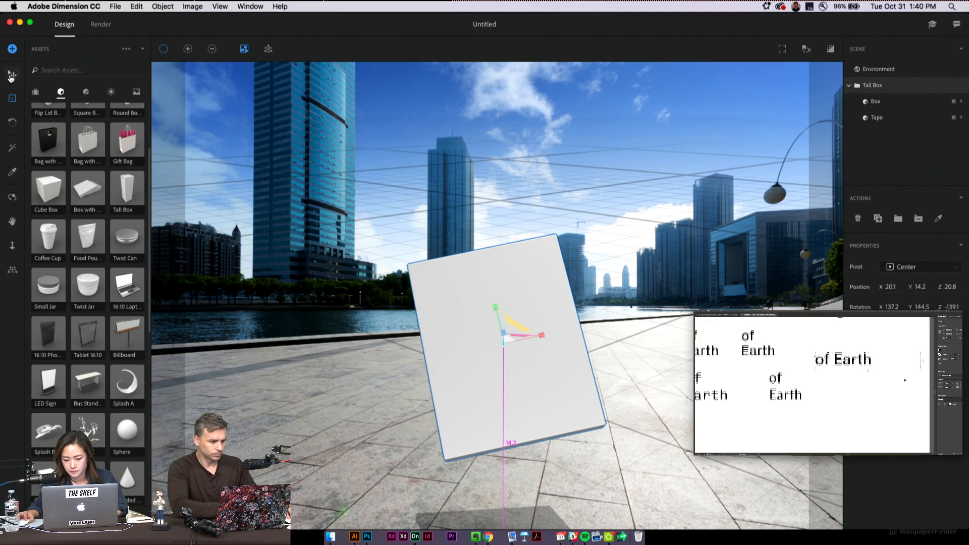
left_click_drag(525, 395, 545, 262)
left_click(12, 247)
left_click(12, 76)
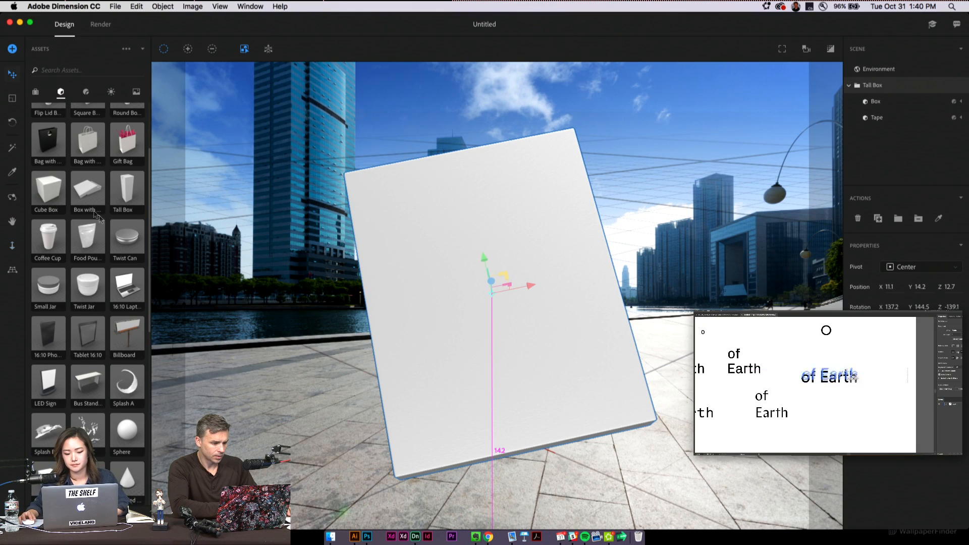
Step: Show the Creative Cloud libraries, select the ring-and-e mark in Illustrator and return to Dimension
left_click(38, 97)
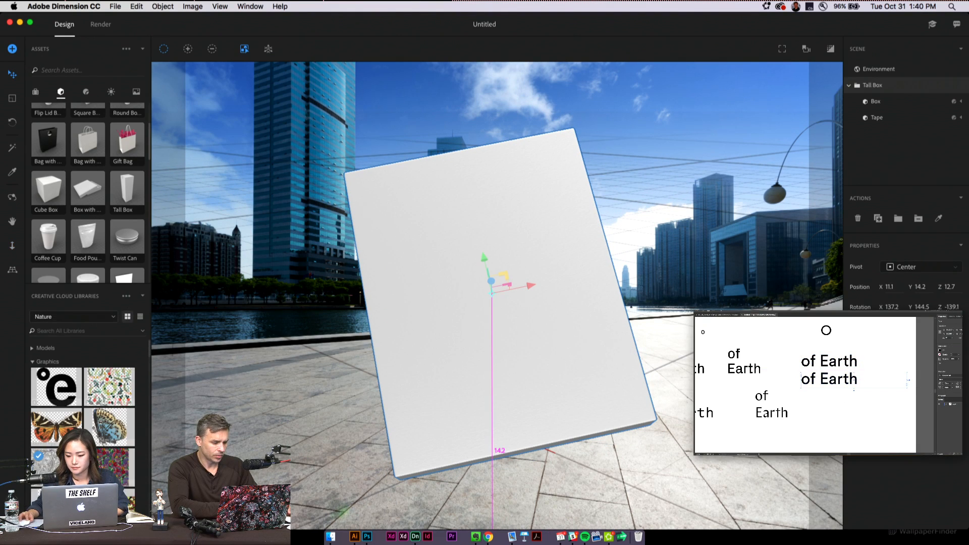
left_click(355, 536)
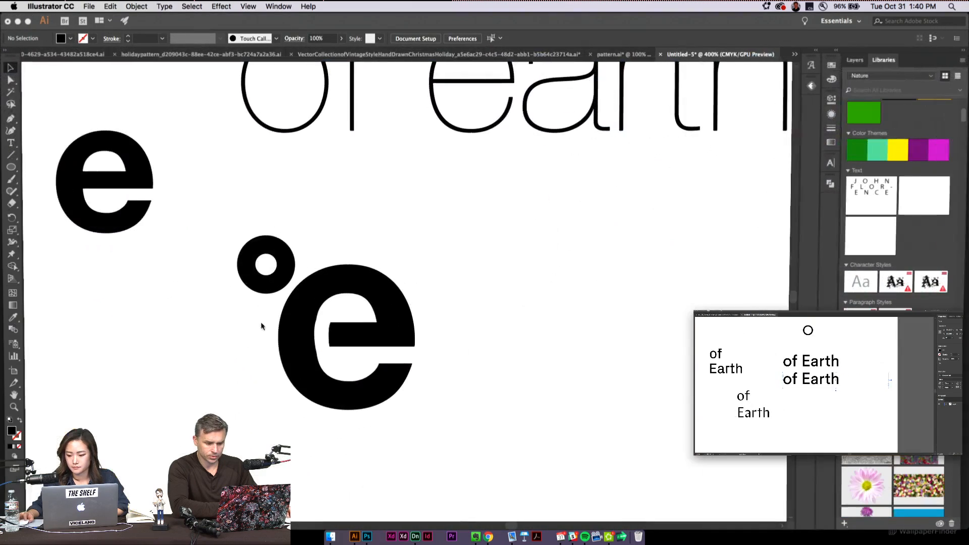
left_click_drag(489, 408, 488, 406)
left_click_drag(298, 329, 244, 313)
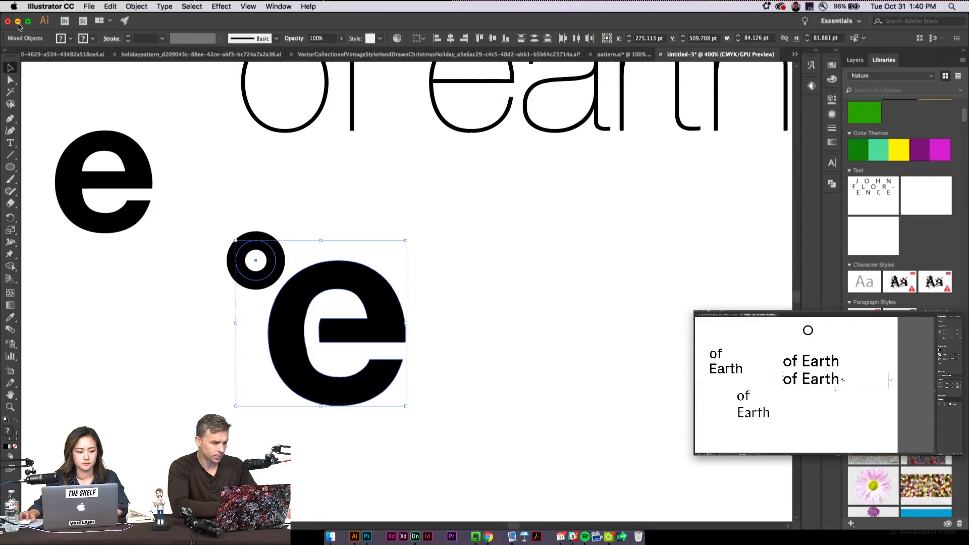
left_click(18, 23)
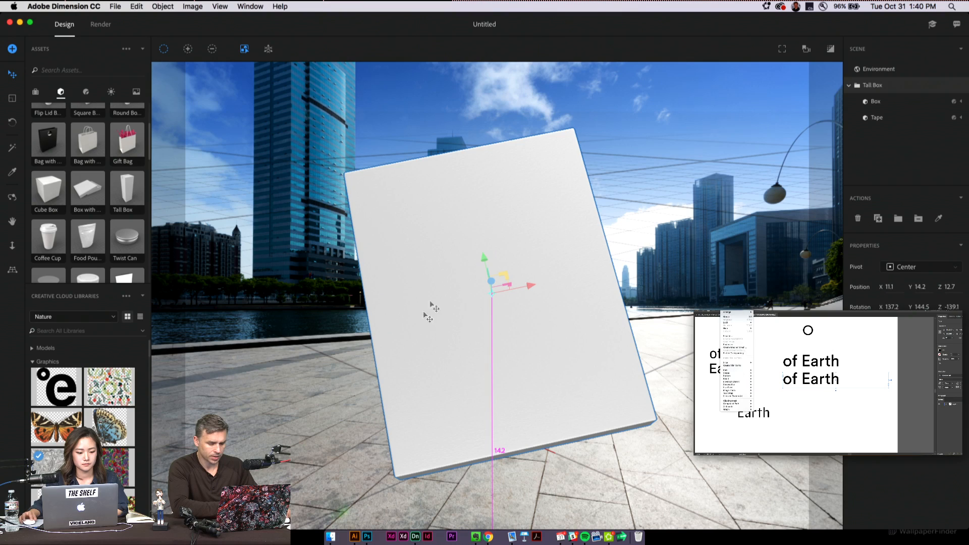
Step: Place the OE library graphic on the box's front face as a decal and narrow its X scale to 622%
left_click_drag(56, 393, 461, 275)
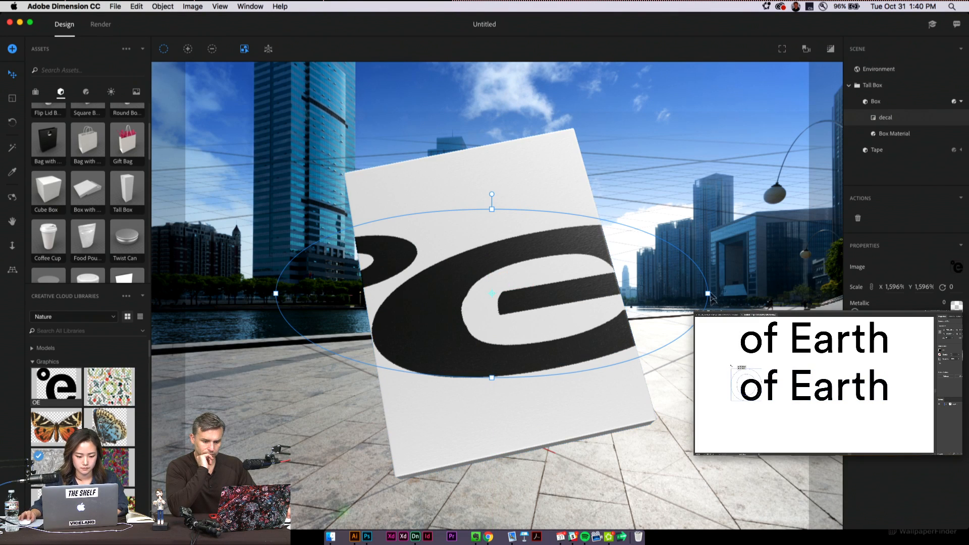
left_click_drag(708, 295, 591, 298)
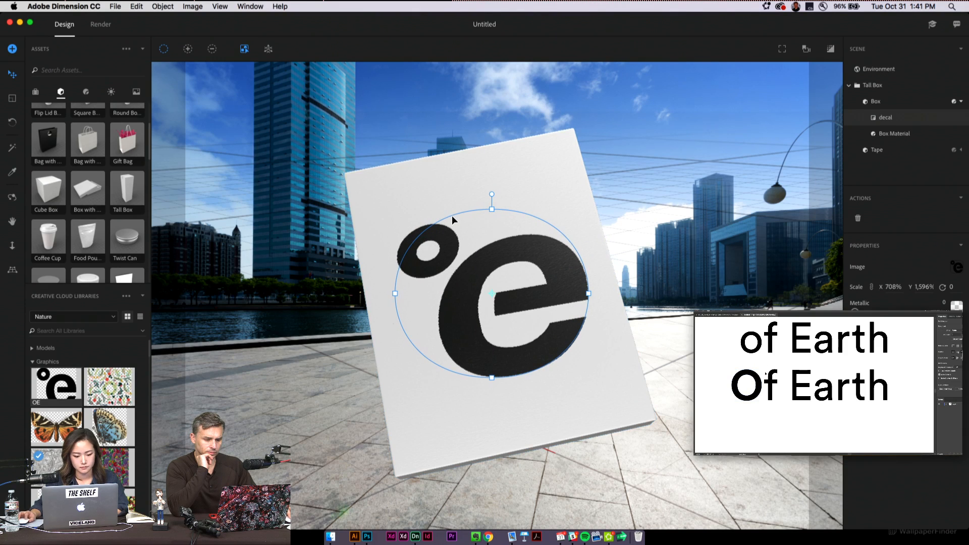
left_click_drag(395, 293, 415, 298)
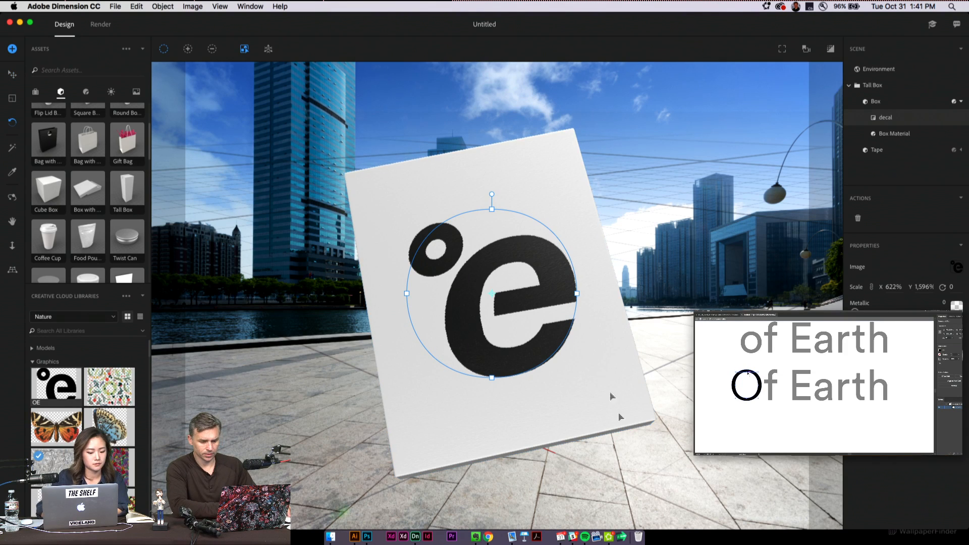
Step: Rotate the box back to about X 122.4, Y 153.8, Z -138.5, exposing its lower side
left_click(602, 369)
left_click_drag(635, 413, 616, 378)
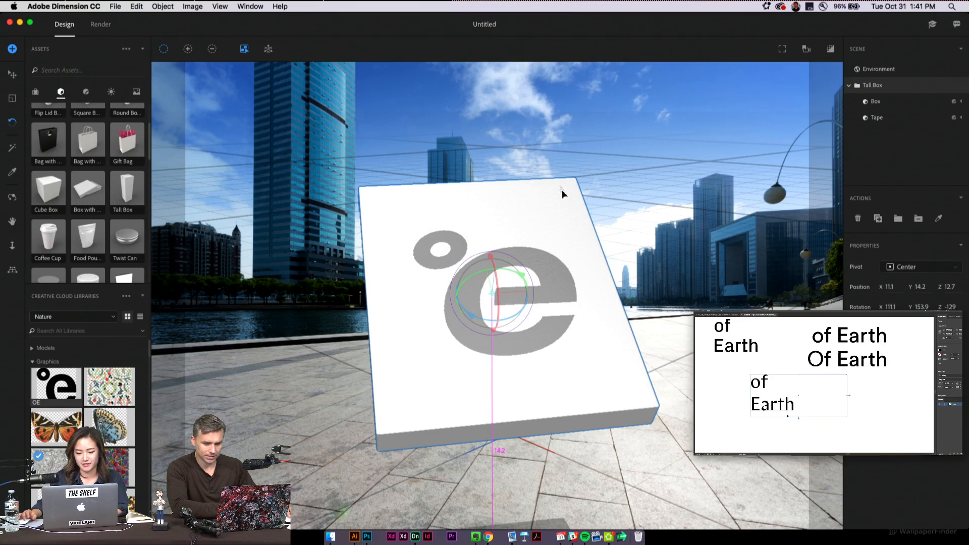
mouse_move(505, 233)
left_mouse_down()
mouse_move(493, 255)
mouse_move(502, 232)
left_mouse_up()
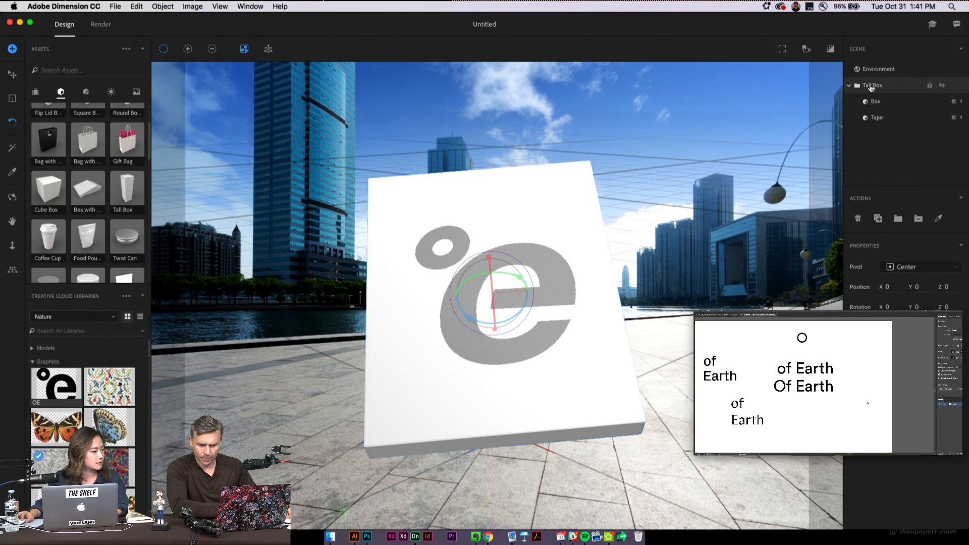
Step: Expand the materials of the Box part and examine the Box Material's surface properties
left_click(877, 101)
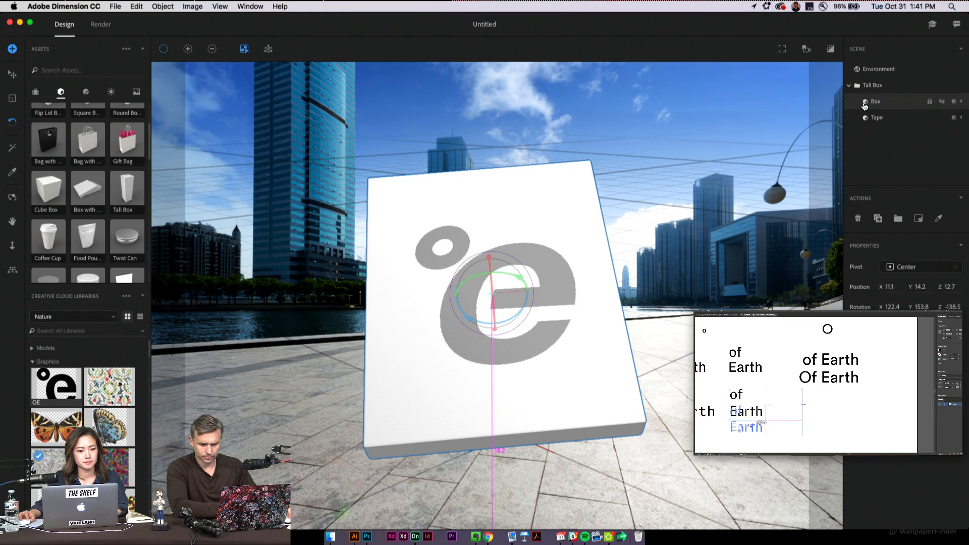
left_click(954, 104)
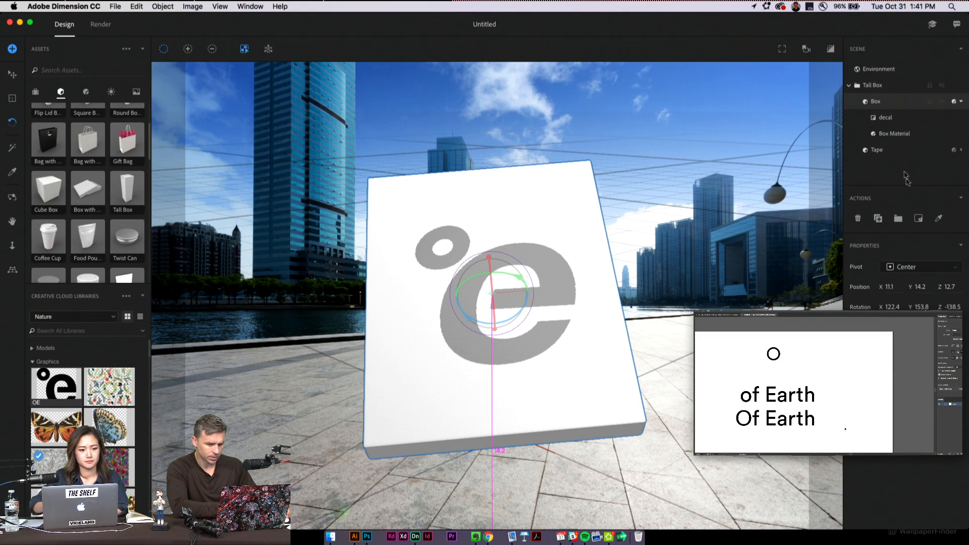
left_click(899, 134)
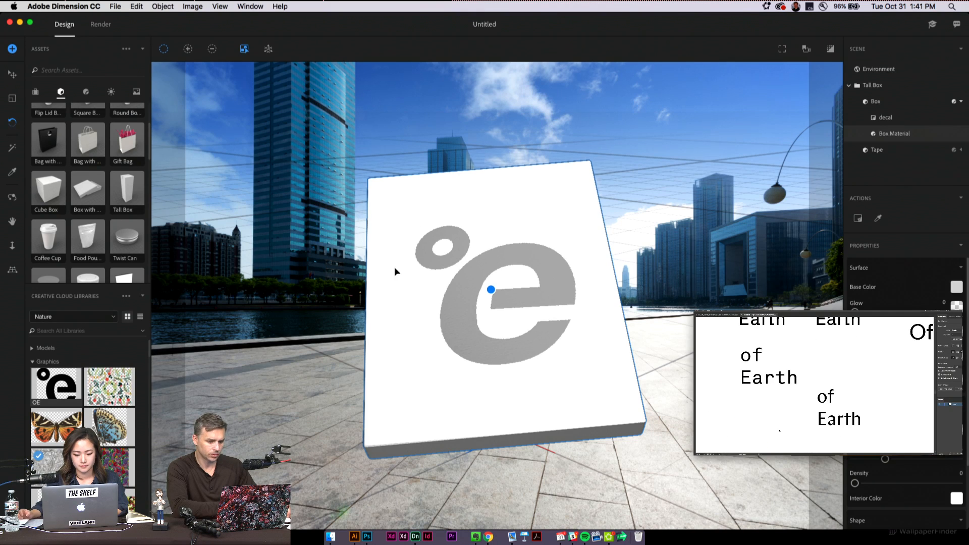
Step: Reselect the Tall Box and rotate it more upright, to about X 158.1, Y 147.9, Z -167.5
left_click(277, 318)
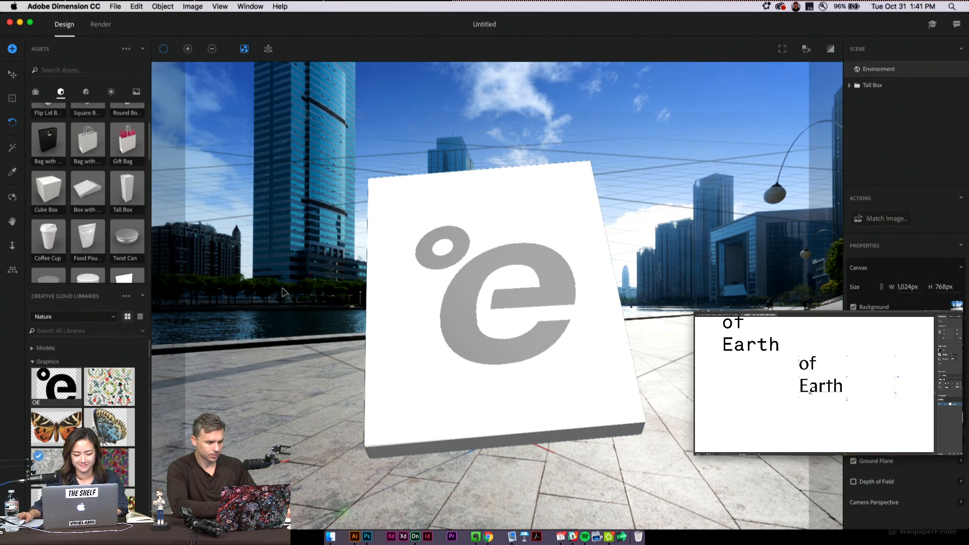
left_click(401, 299)
left_click_drag(461, 353, 426, 428)
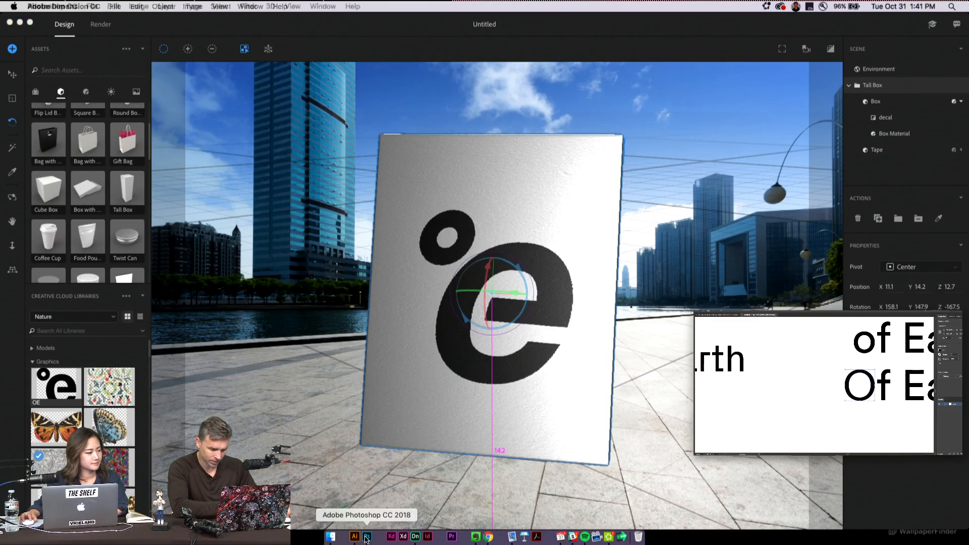
Step: Switch to Illustrator, create a new landscape Letter document of 792 x 612 pt, and paste the °e mark into it
left_click(367, 538)
left_click(354, 537)
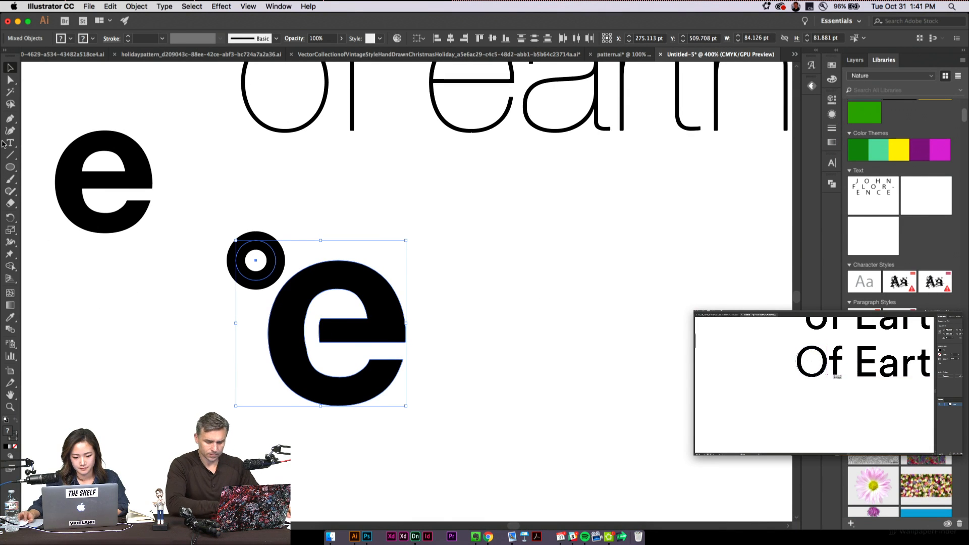
key("super+n")
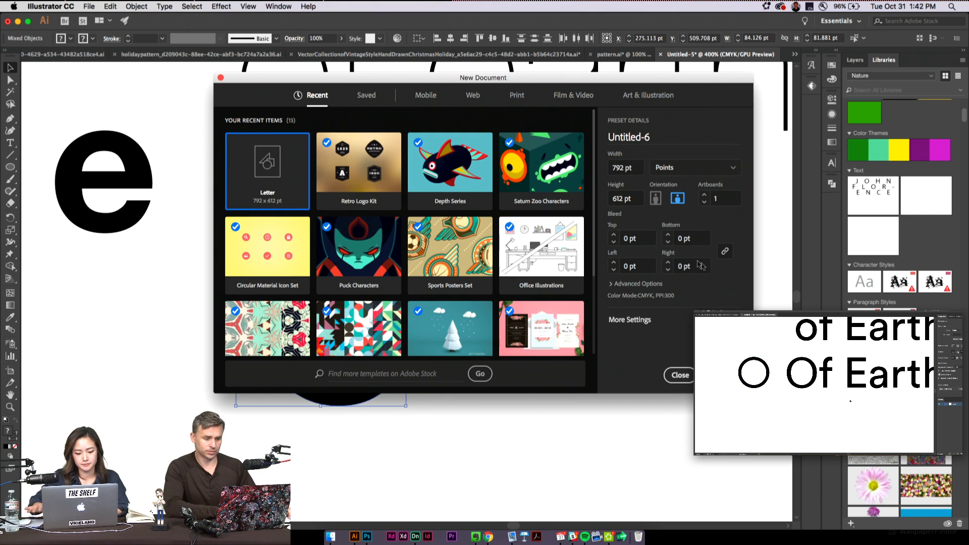
key("Return")
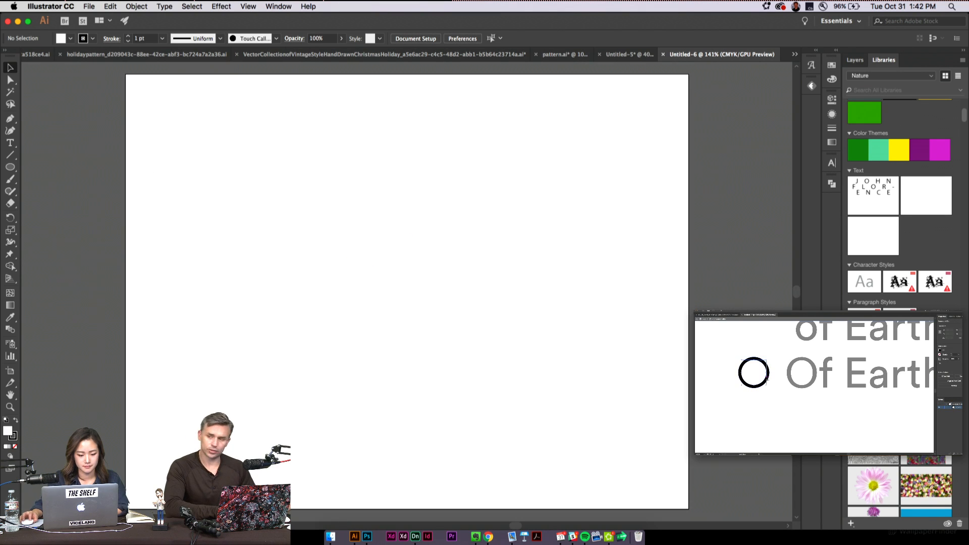
key("super+v")
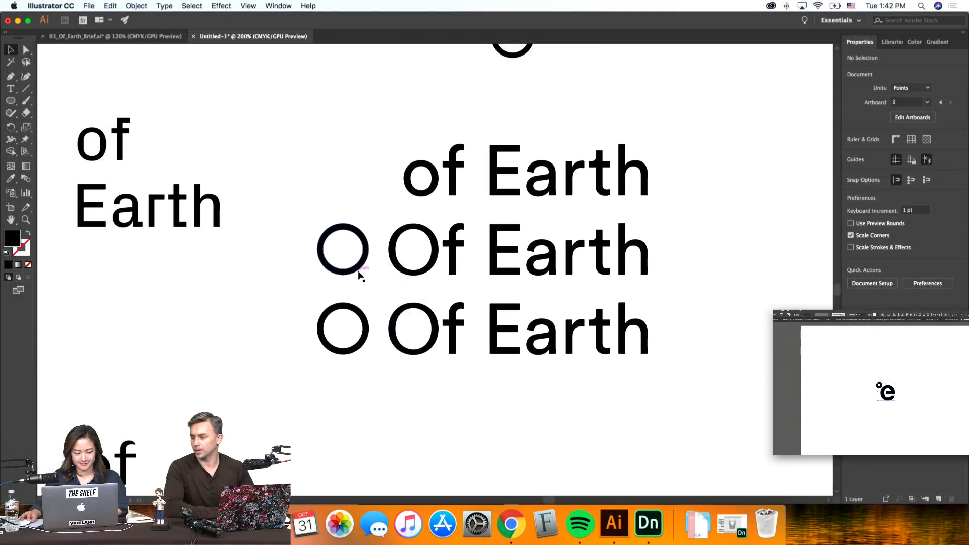
Step: Replace the O of the lowest Of Earth wordmark with its neighbouring ring and delete the spare ring beside the middle wordmark
left_click(396, 323)
key("Delete")
left_click_drag(364, 340, 433, 343)
left_click(339, 245)
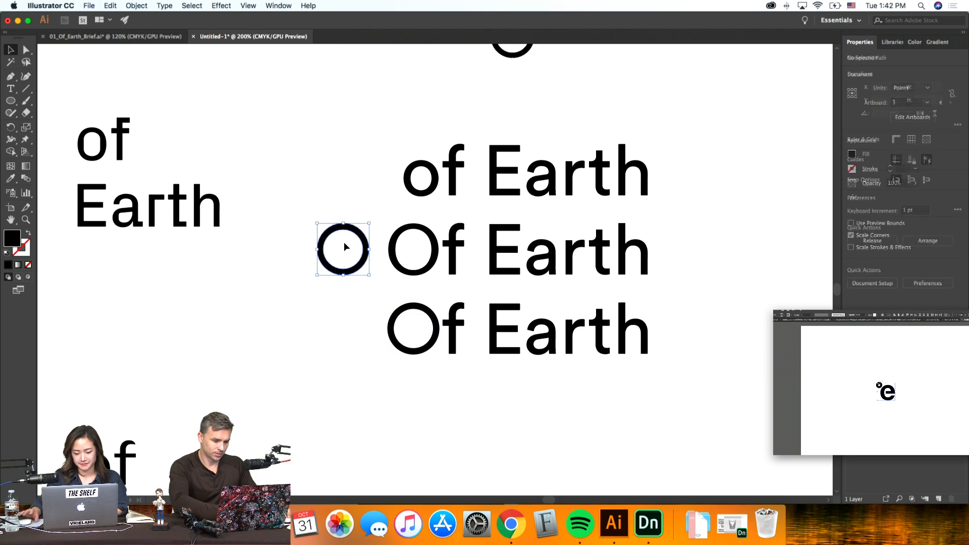
key("Delete")
Step: Fine-tune the placement of the replacement O beside the f in the lowest Of Earth wordmark
key("super+minus")
left_click(405, 318)
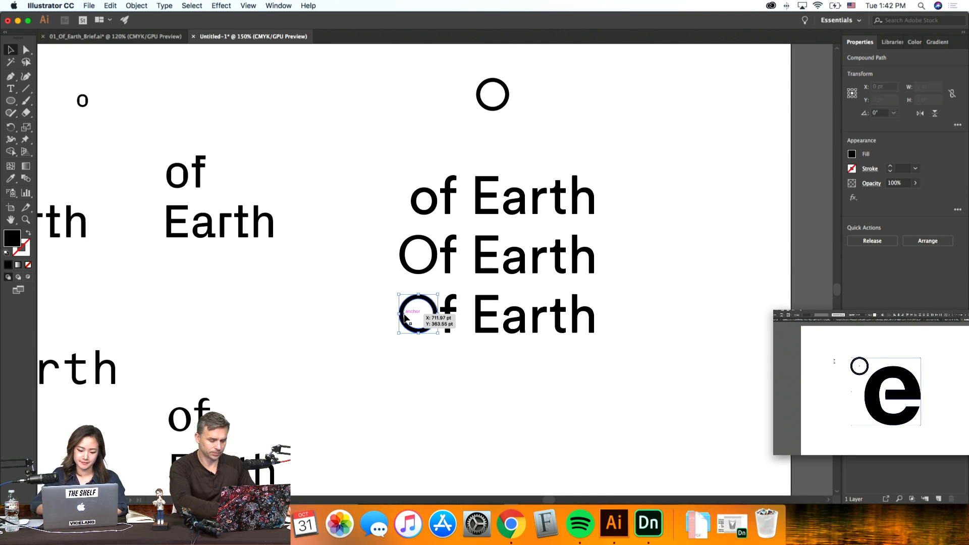
key("super+plus")
key("super+plus")
key("super+plus")
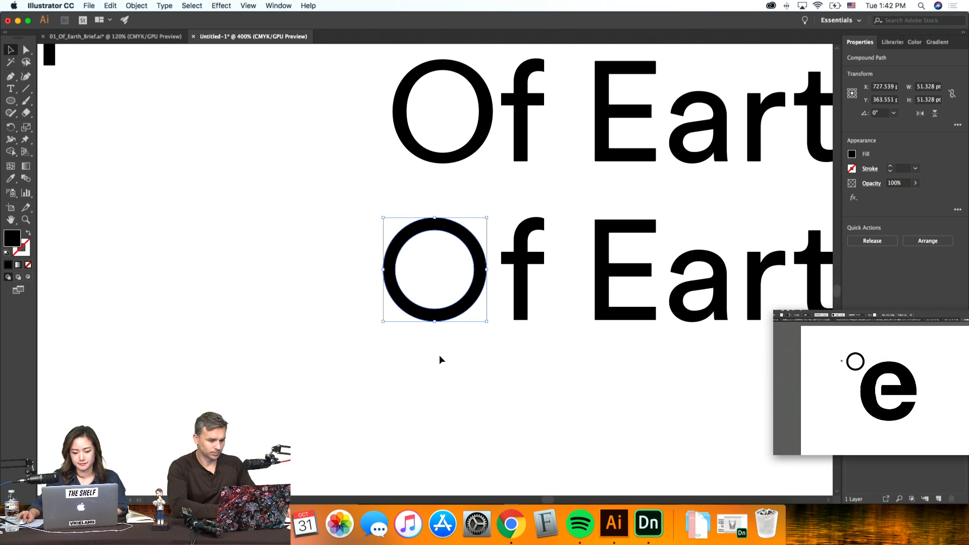
double_click(467, 303)
left_click(469, 306)
left_click_drag(473, 307, 473, 308)
double_click(533, 365)
Step: Move the two capitalised Of Earth wordmarks down so the three wordmarks in the column are spaced evenly
key("super+minus")
key("super+minus")
key("super+minus")
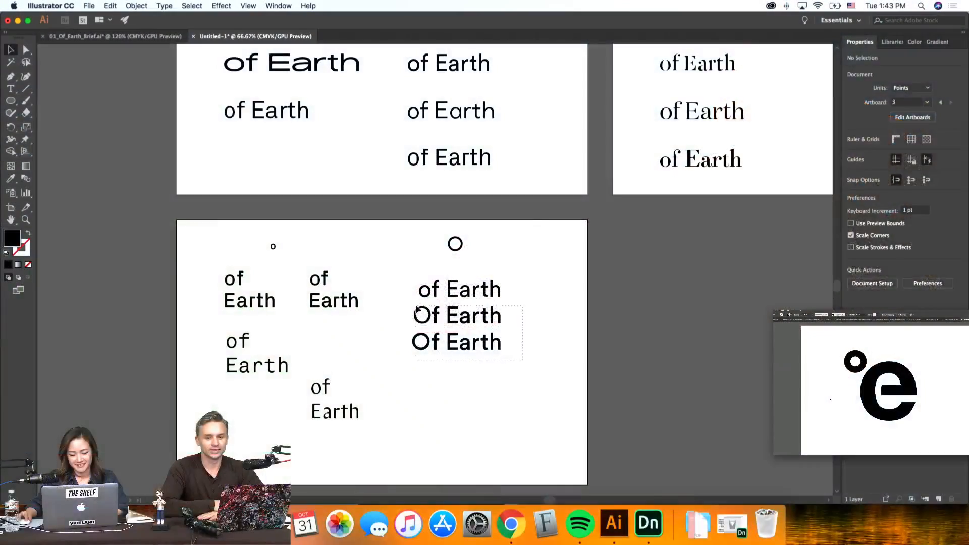
left_click(416, 309)
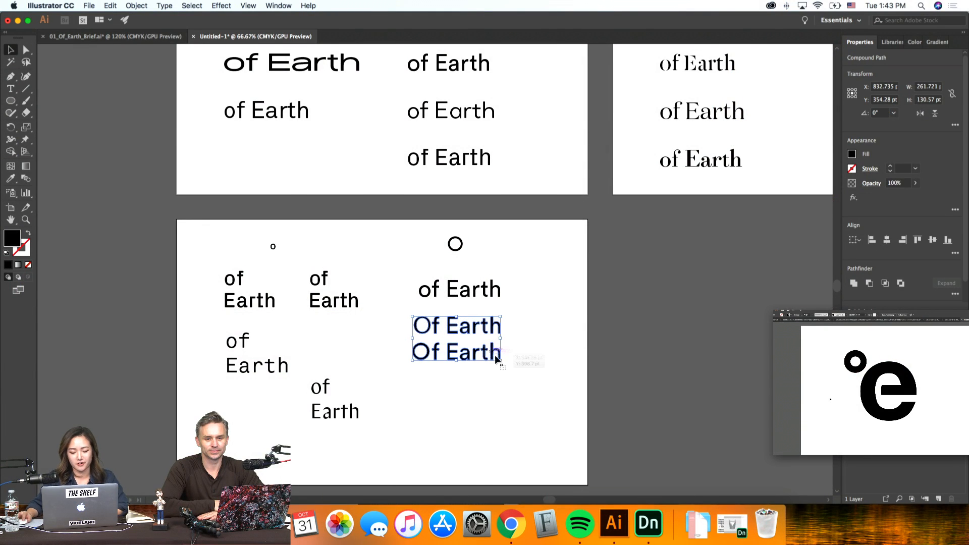
left_click(475, 352)
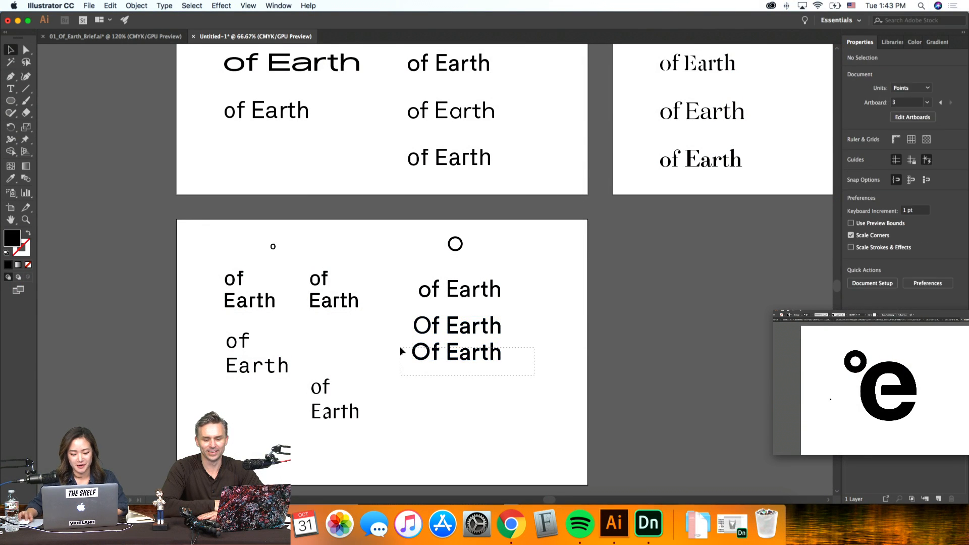
key("shift+Down")
key("shift+Down")
key("shift+Down")
left_click(564, 351)
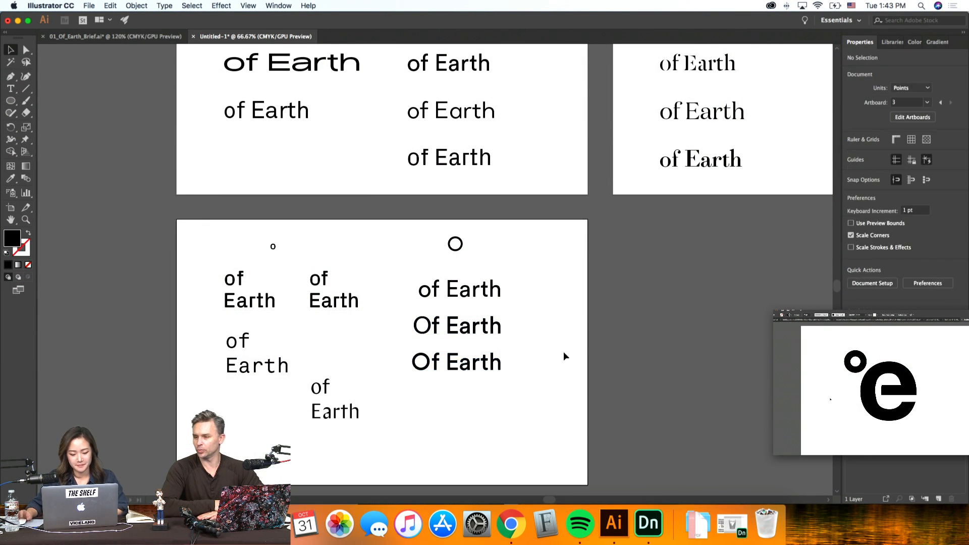
Step: Stack the lowest wordmark on two lines by moving Earth beneath Of, flush with the left edge of the O
scroll(562, 351, "down", 2)
key("super+equal")
key("super+equal")
key("super+equal")
scroll(562, 352, "down", 3)
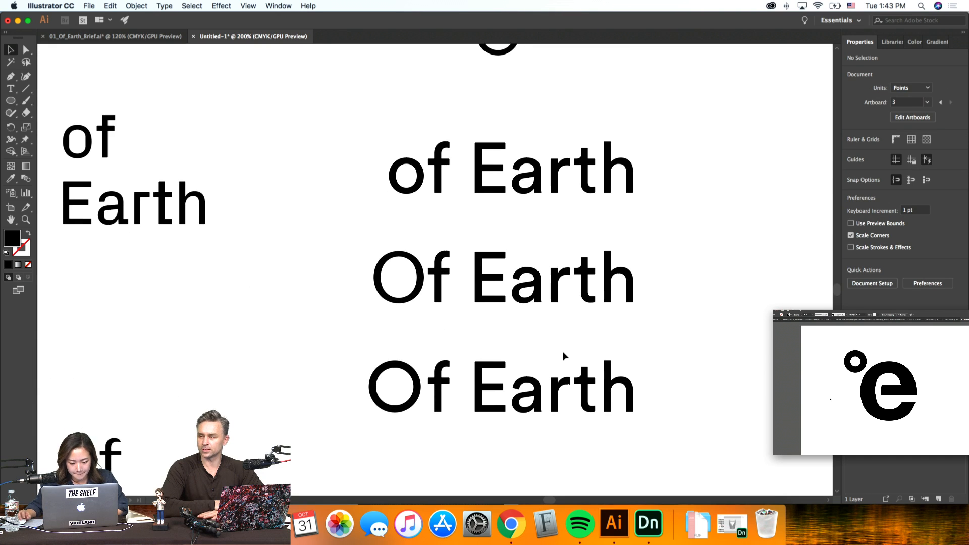
scroll(762, 342, "right", 3)
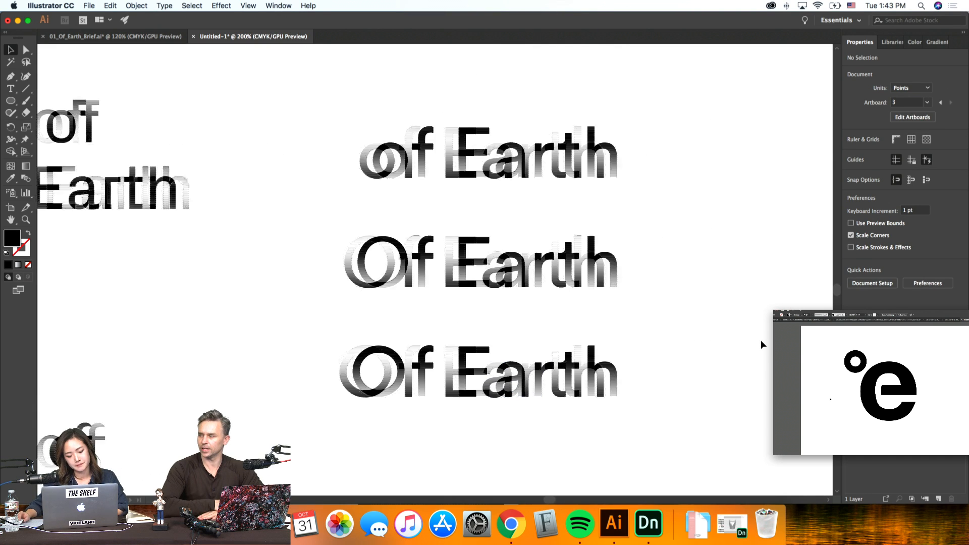
scroll(677, 389, "down", 2)
scroll(678, 372, "down", 2)
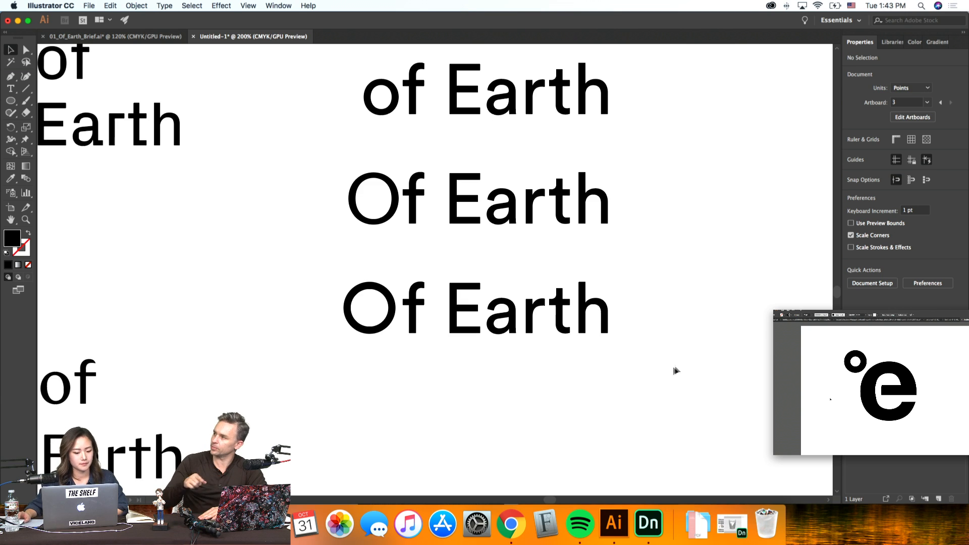
left_click_drag(292, 253, 595, 340)
left_click(595, 339)
left_click(471, 302)
left_click_drag(470, 302, 364, 381)
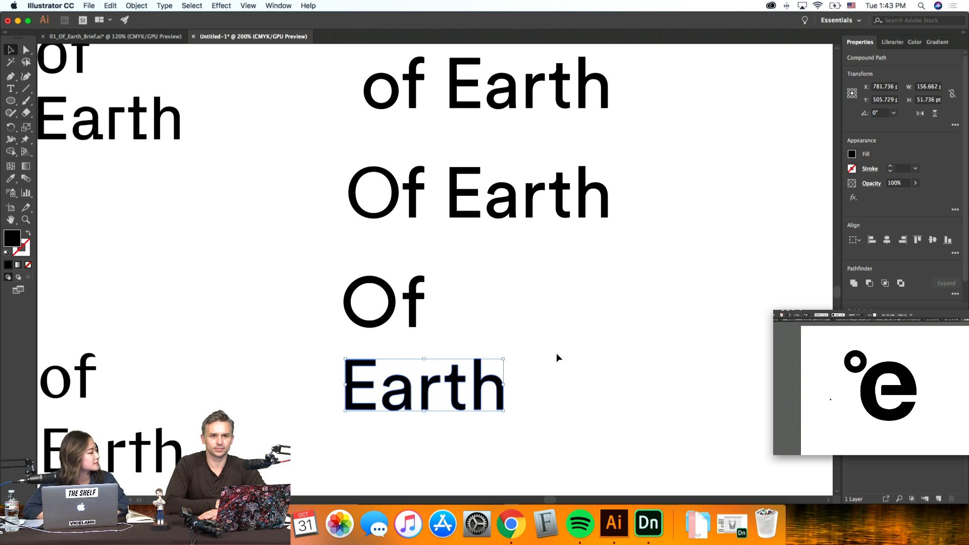
left_click_drag(557, 353, 302, 338)
left_click(143, 449, "shift")
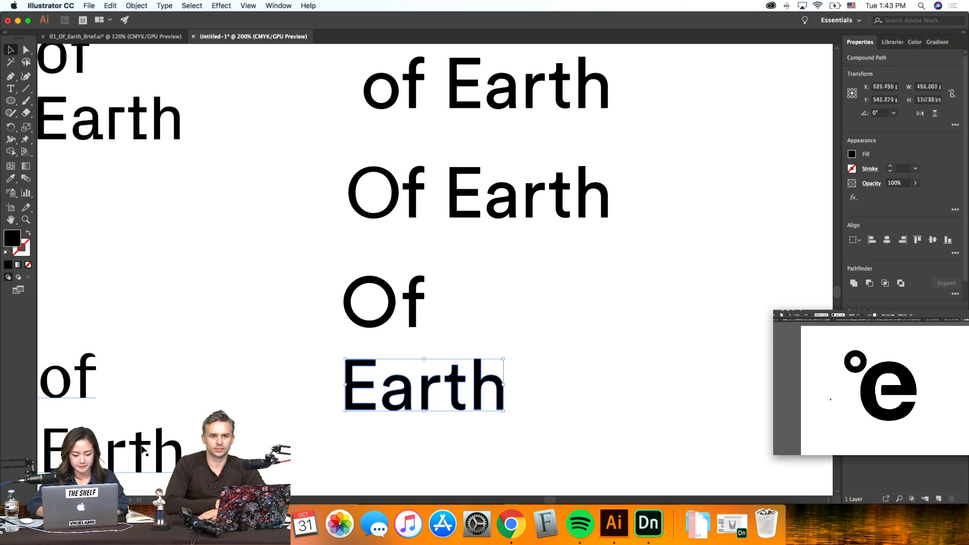
left_click(558, 392)
scroll(567, 391, "down", 1)
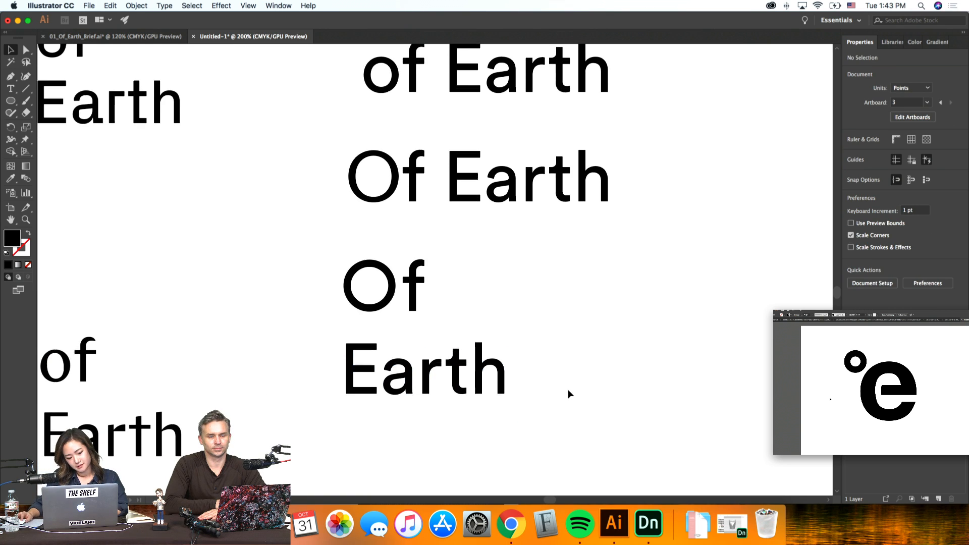
Step: Shift the letters arth right and extend the arms of the stacked wordmark's E to a width of about 42 pt
key("super+1")
key("super+equal")
key("super+equal")
key("super+equal")
scroll(568, 390, "down", 3)
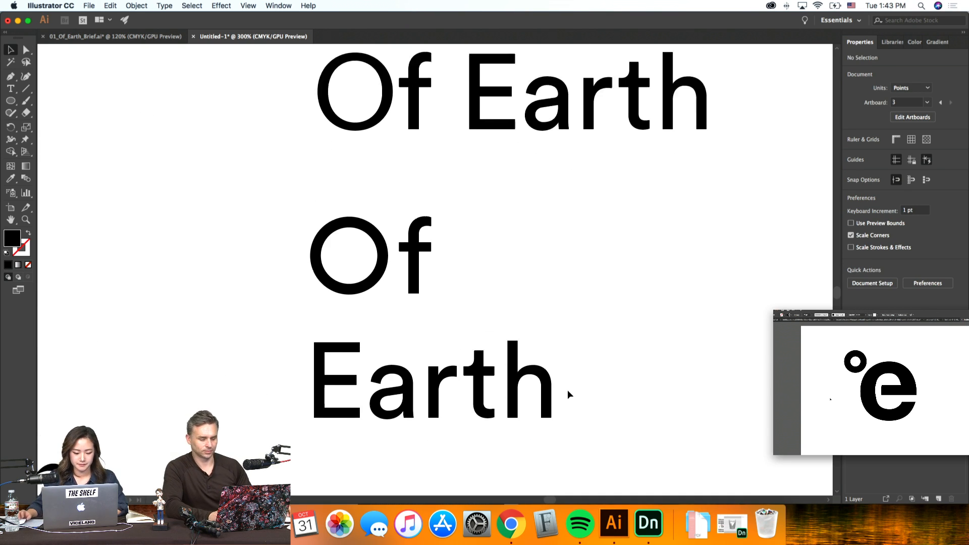
left_click(392, 306)
key("shift+Right")
left_click(379, 410)
key("a")
left_click_drag(378, 409, 351, 284)
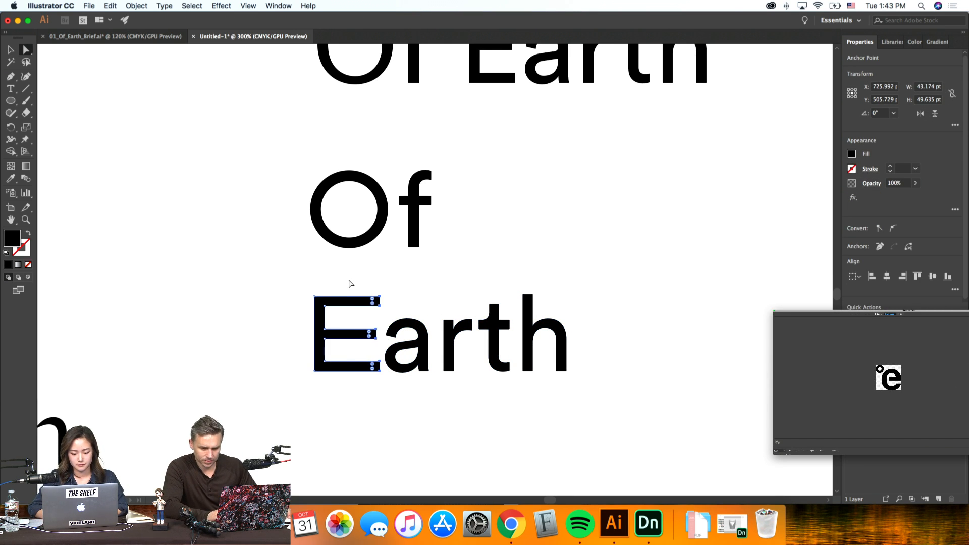
key("Left")
key("v")
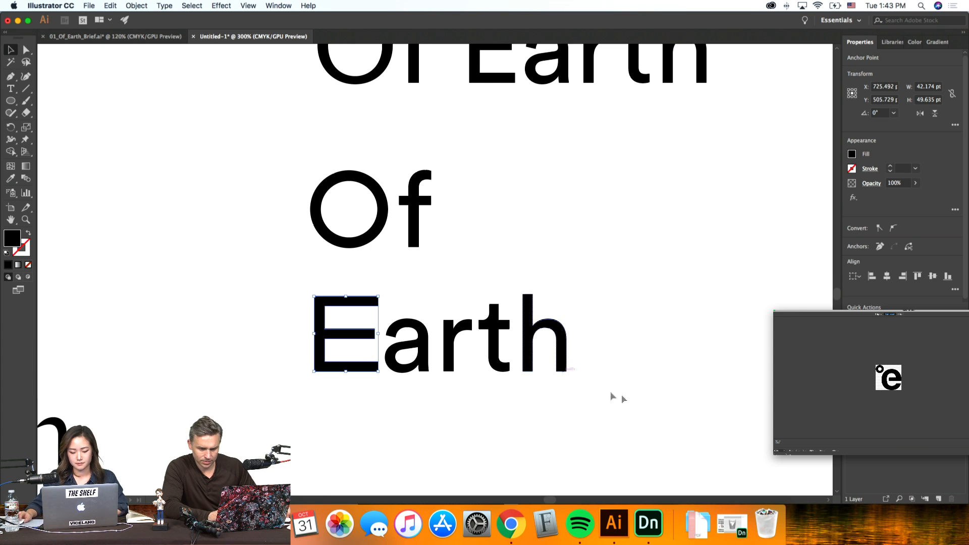
Step: Nudge the letters arth further right to open the spacing after the widened E
left_click(418, 307)
key("Right")
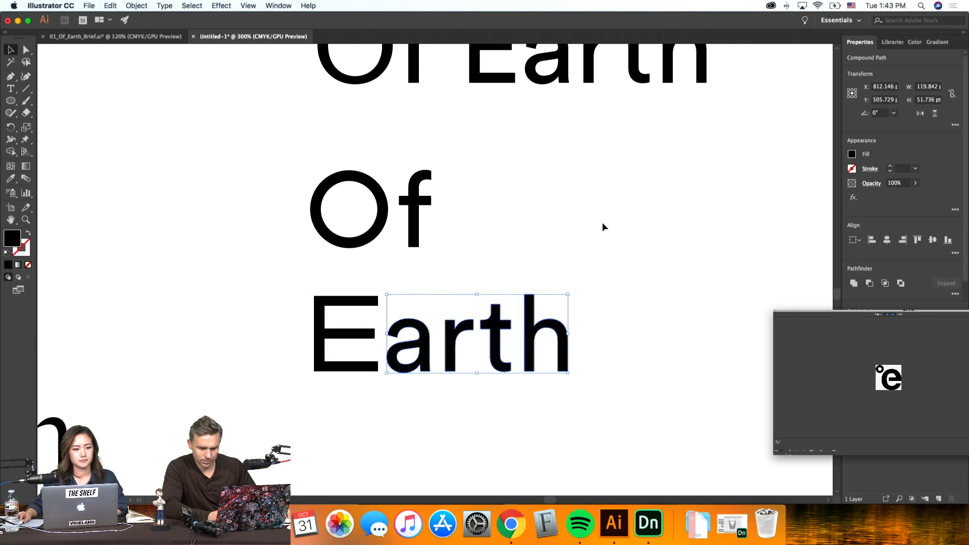
left_click(604, 223)
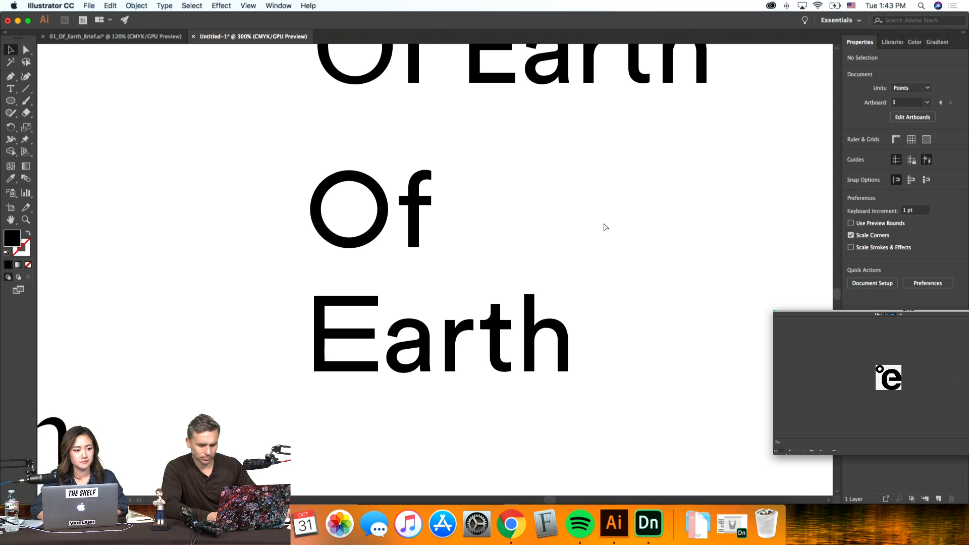
key("super+minus")
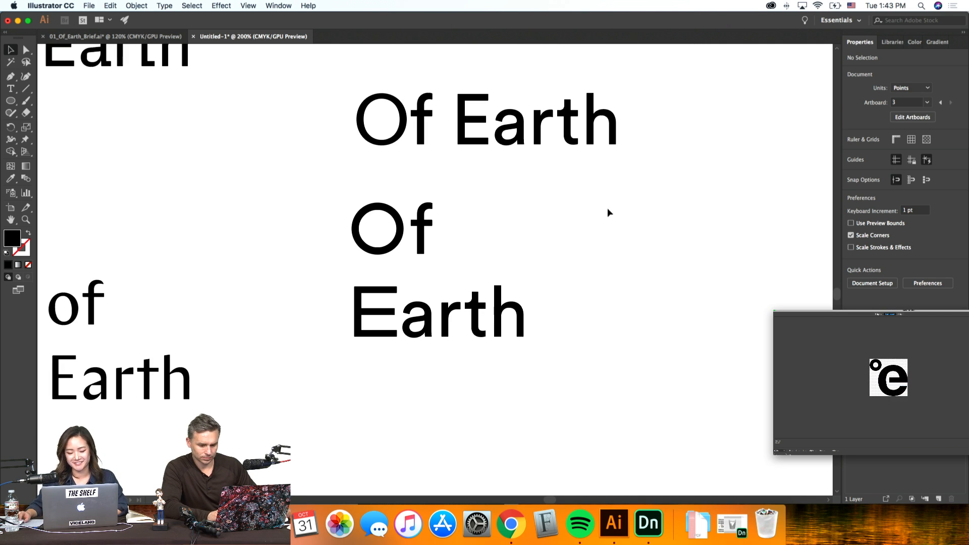
scroll(606, 208, "up", 2)
left_click_drag(574, 400, 397, 340)
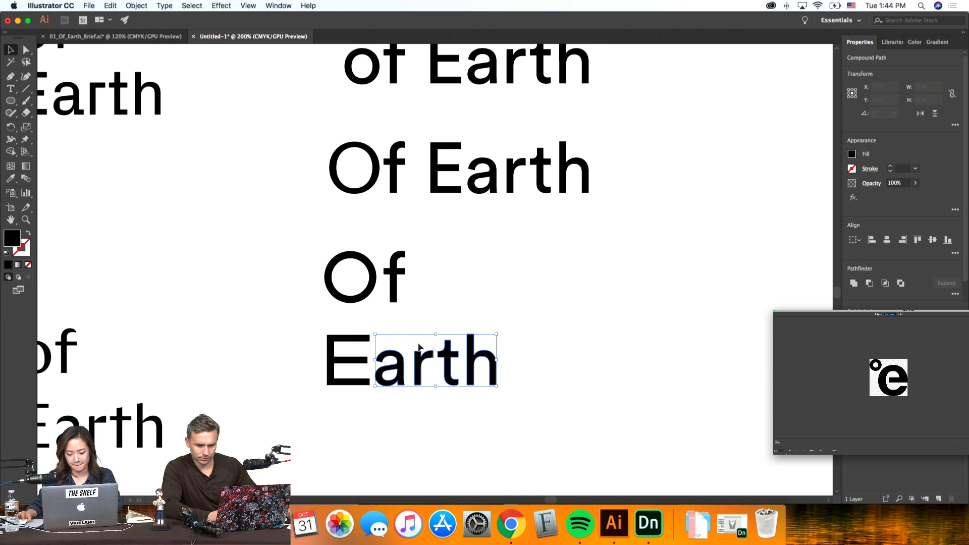
key("Right")
key("Right")
key("Right")
key("Right")
left_click(559, 376)
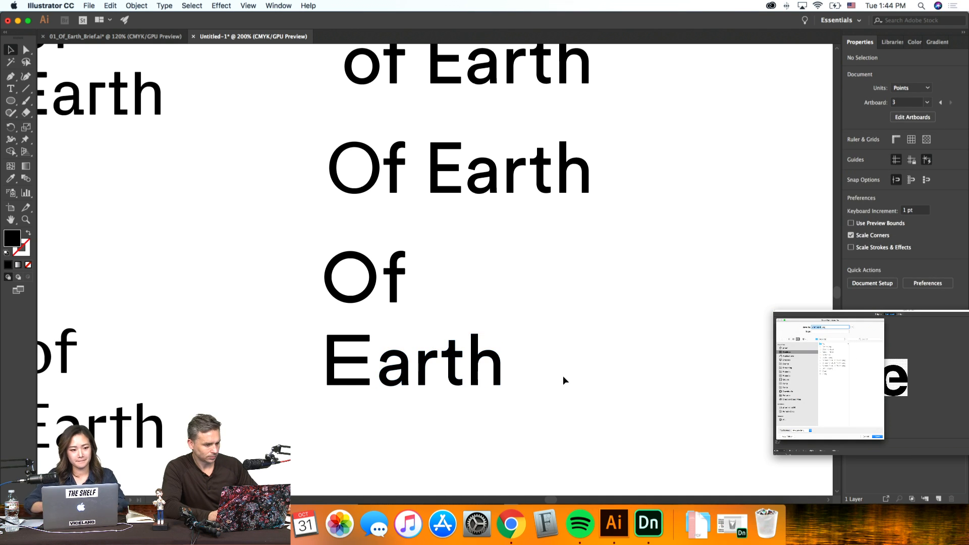
Step: Tighten the stacked wordmark's line spacing by moving Earth up closer to Of
key("super+minus")
key("super+minus")
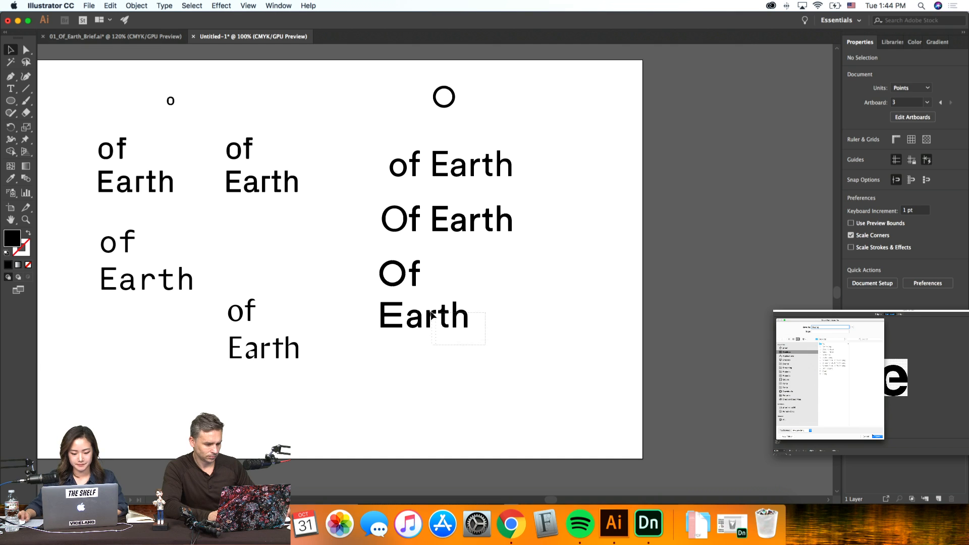
left_click(416, 305)
left_click_drag(529, 368, 371, 305)
left_click(280, 360, "shift")
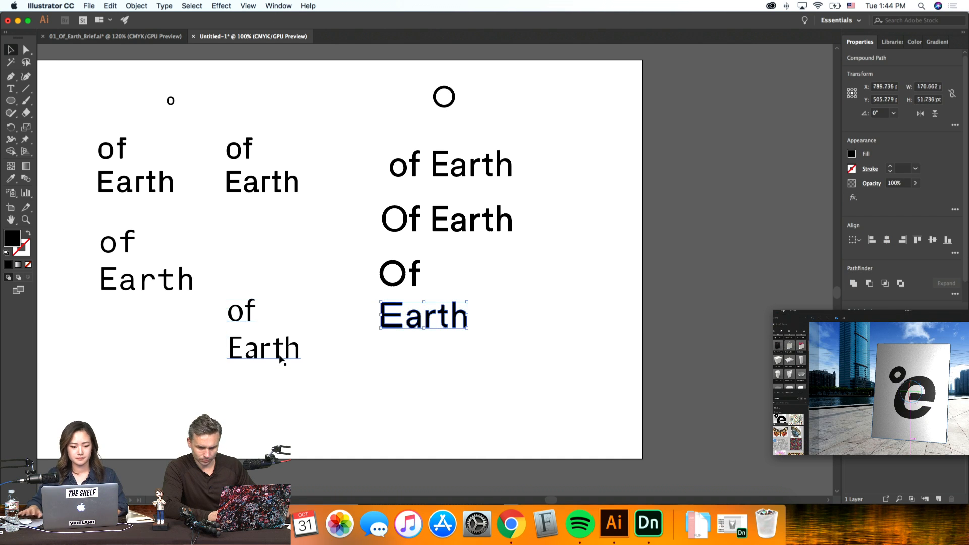
key("shift+Up")
key("shift+Up")
left_click(402, 390)
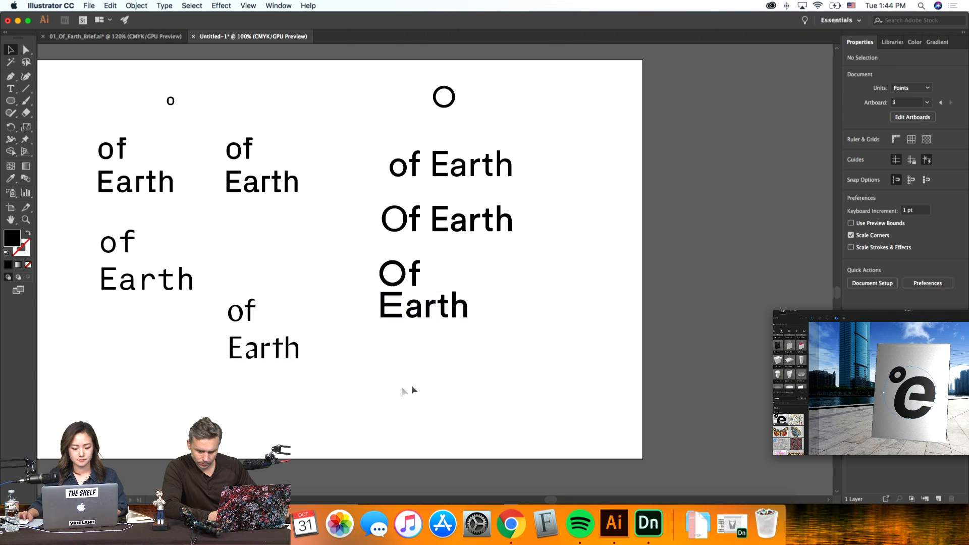
left_click_drag(493, 351, 392, 298)
key("shift+Down")
left_click(414, 407)
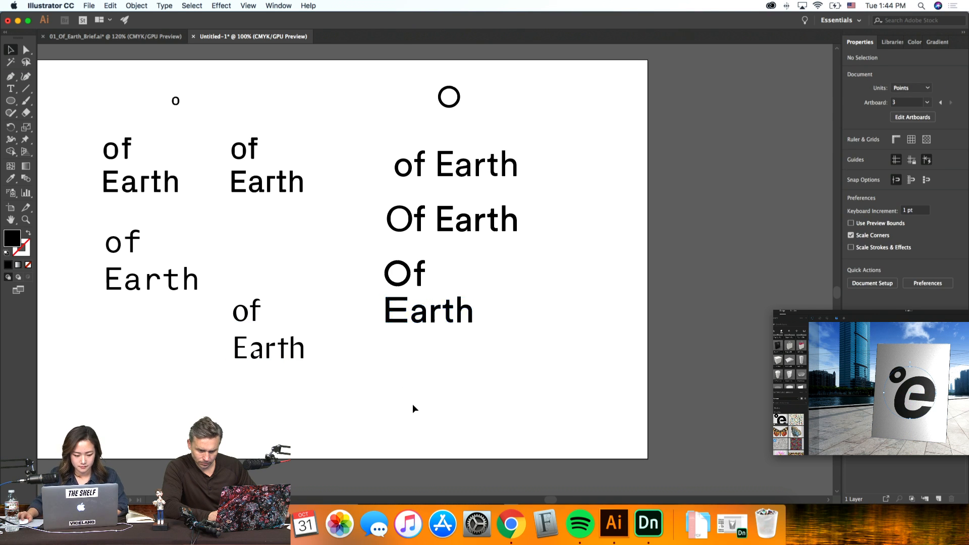
Step: Draw a solid black circle about 19 pt in diameter between the two upper stacked of Earth wordmarks
scroll(415, 409, "left", 3)
scroll(415, 408, "down", 3)
key("super+equal")
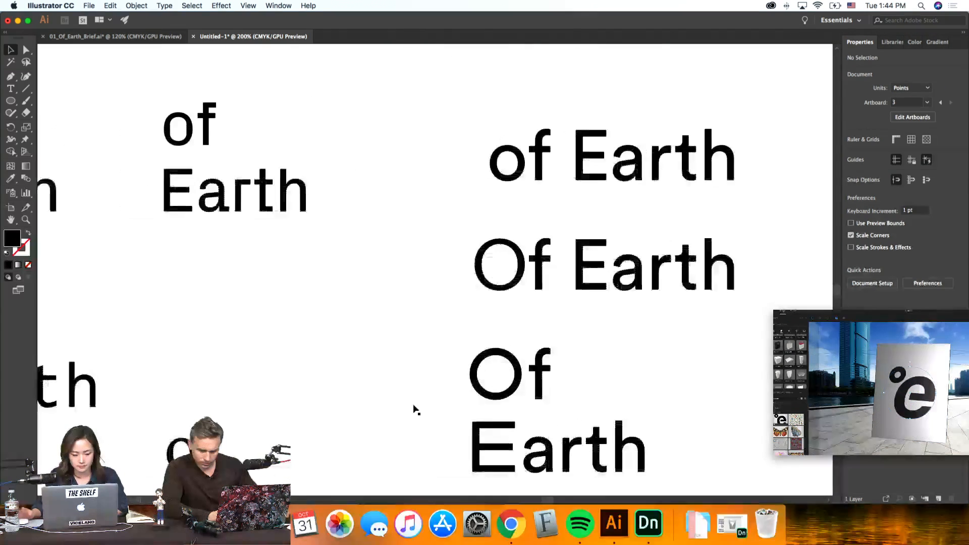
scroll(414, 409, "up", 4)
scroll(415, 407, "left", 5)
scroll(415, 408, "down", 1)
left_click_drag(314, 207, 362, 244)
left_click(305, 283)
key("o")
left_click(10, 100)
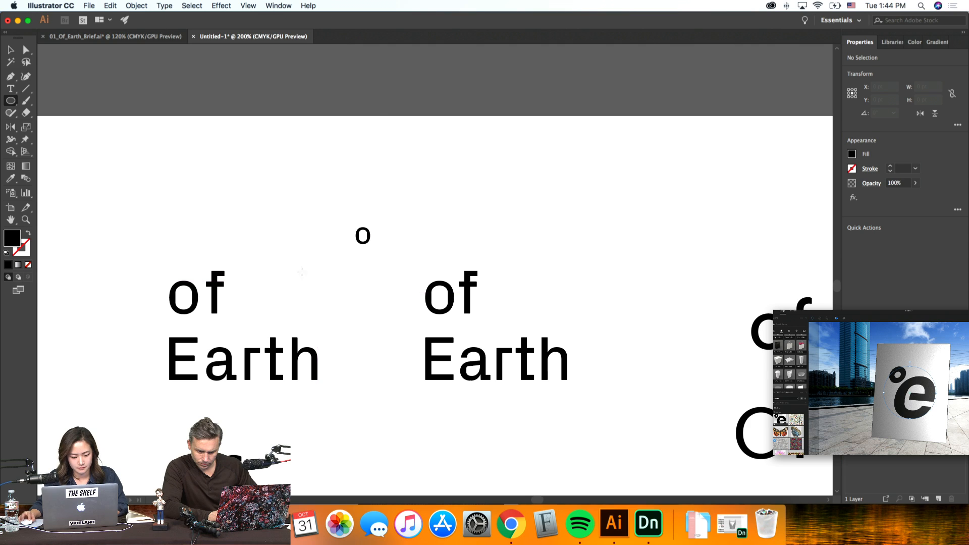
left_click_drag(297, 272, 317, 286)
left_click_drag(317, 285, 318, 286)
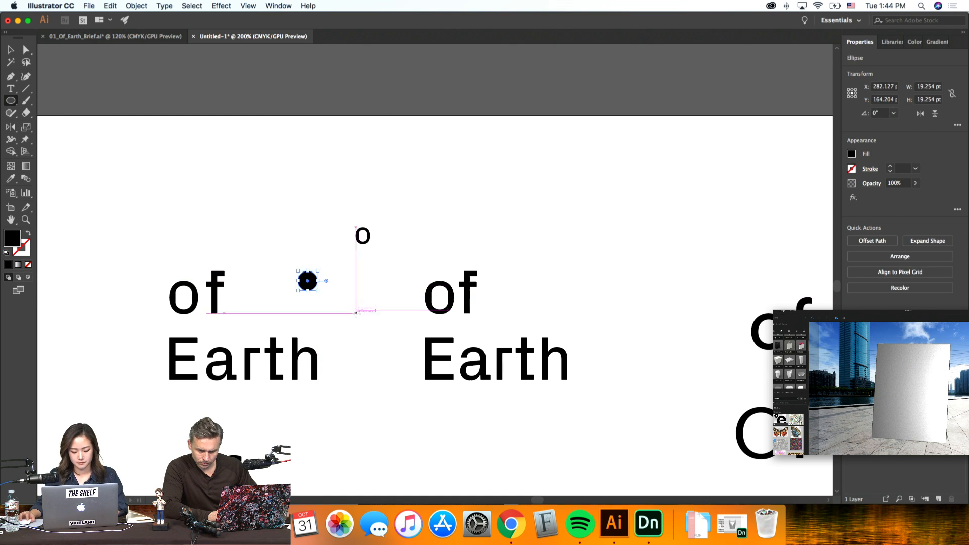
key("v")
left_click(341, 305)
Step: Show the rulers around the canvas with the view enlarged on the black circle
key("super+equal")
key("super+equal")
scroll(341, 304, "left", 5)
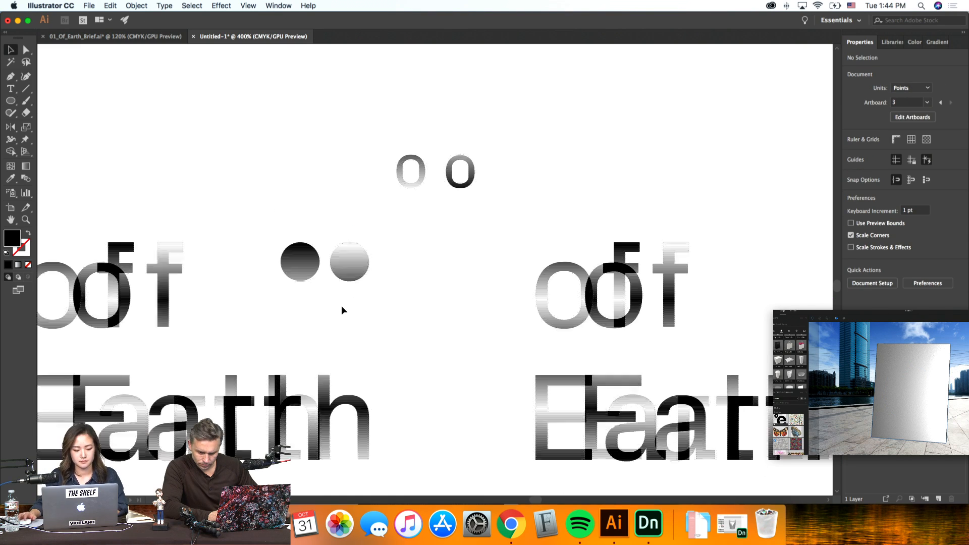
left_click(386, 262)
left_click(459, 270)
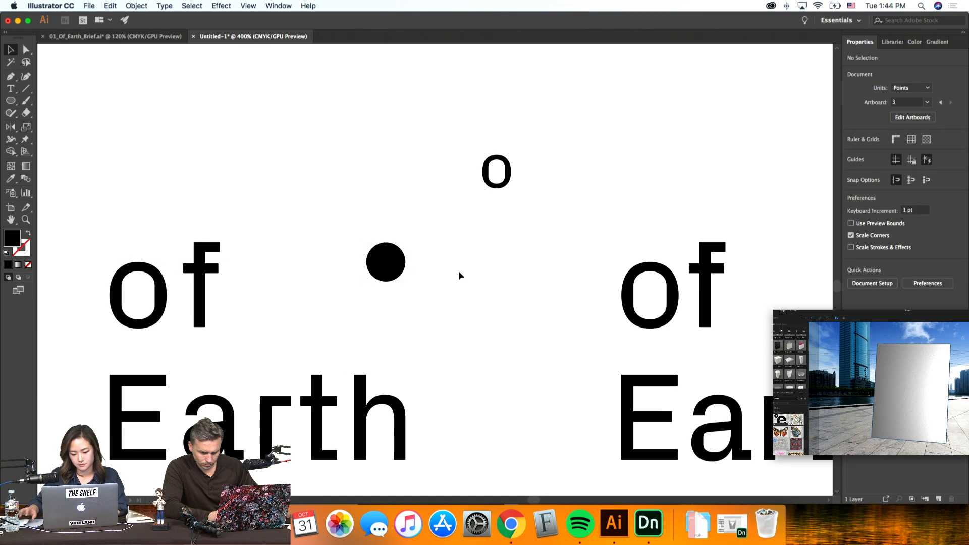
right_click(459, 271)
left_click(505, 337)
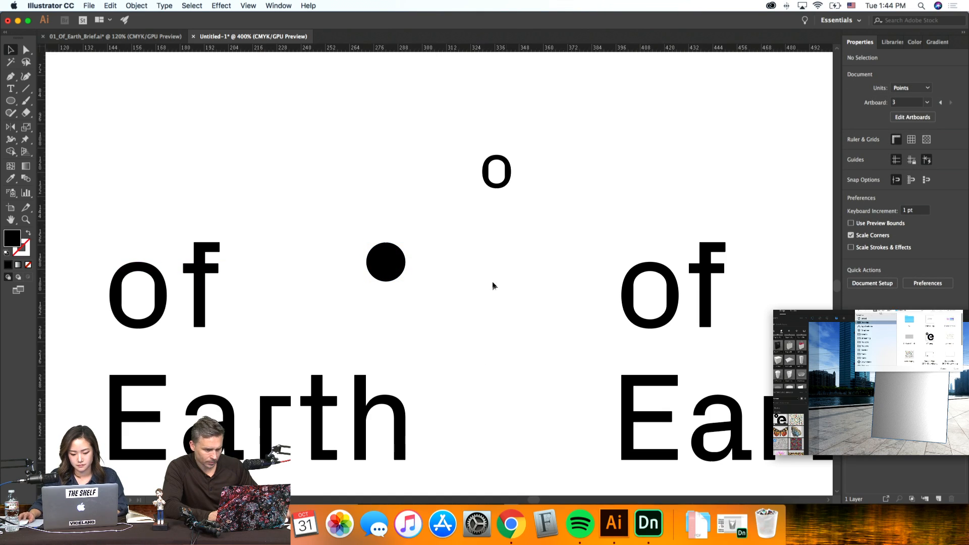
Step: Switch to Dimension, load OE.png into the box material, and rotate the tall box to a tilted angle
right_click(493, 282)
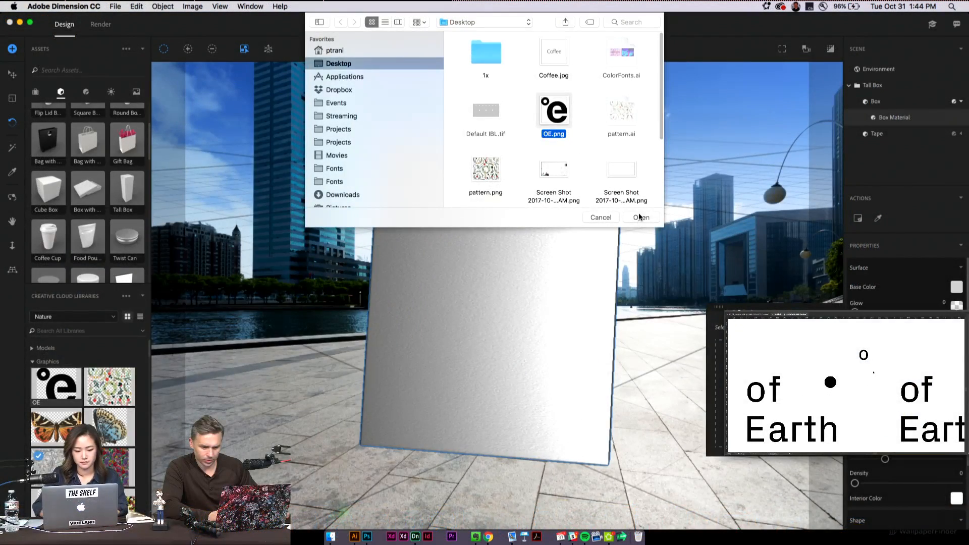
left_click(640, 217)
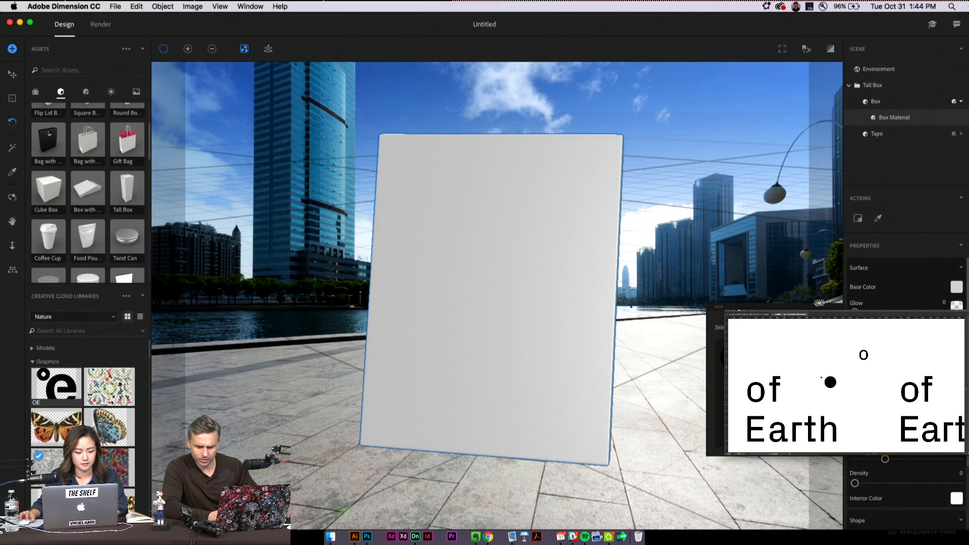
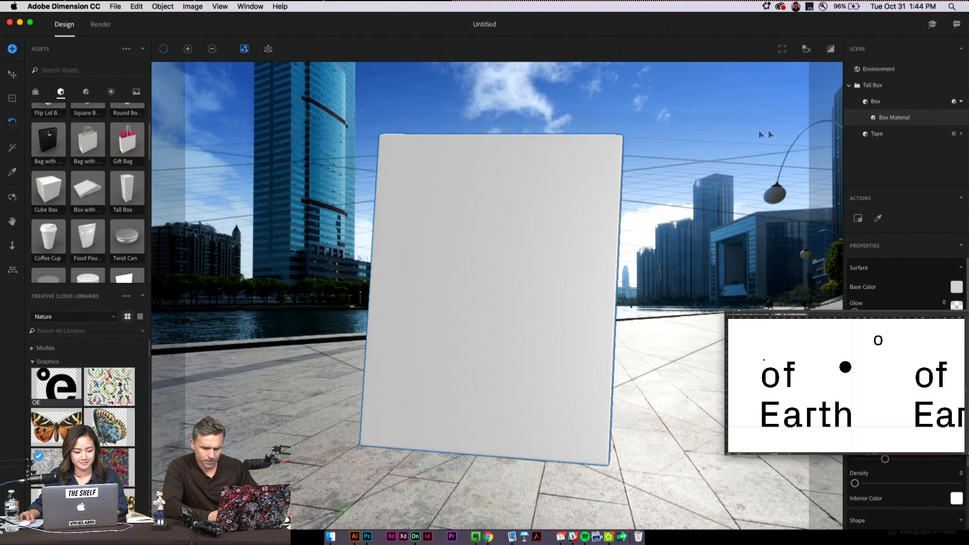
left_click(878, 90)
left_click_drag(535, 233, 550, 277)
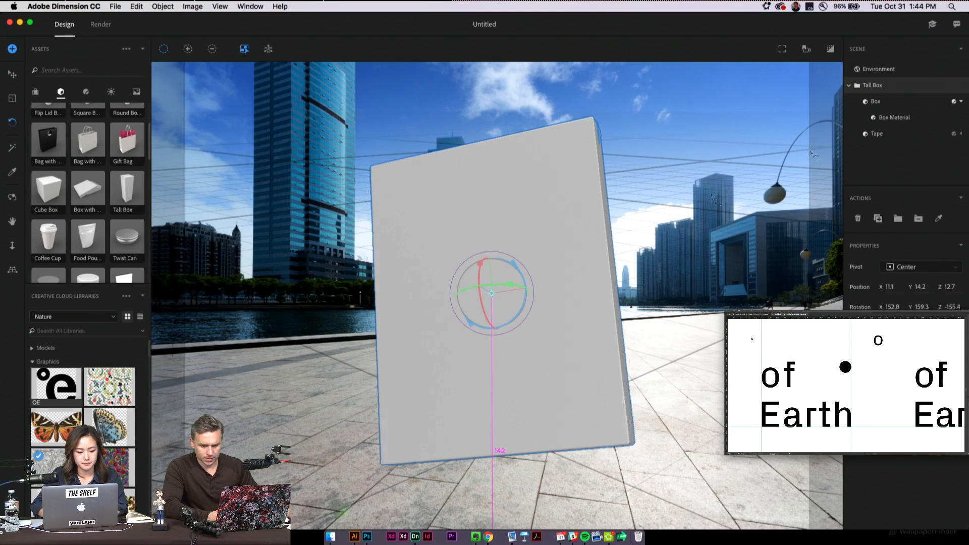
Step: Bring OE.png from the Desktop folder in Finder into the image slot of the Box Material
left_click(888, 117)
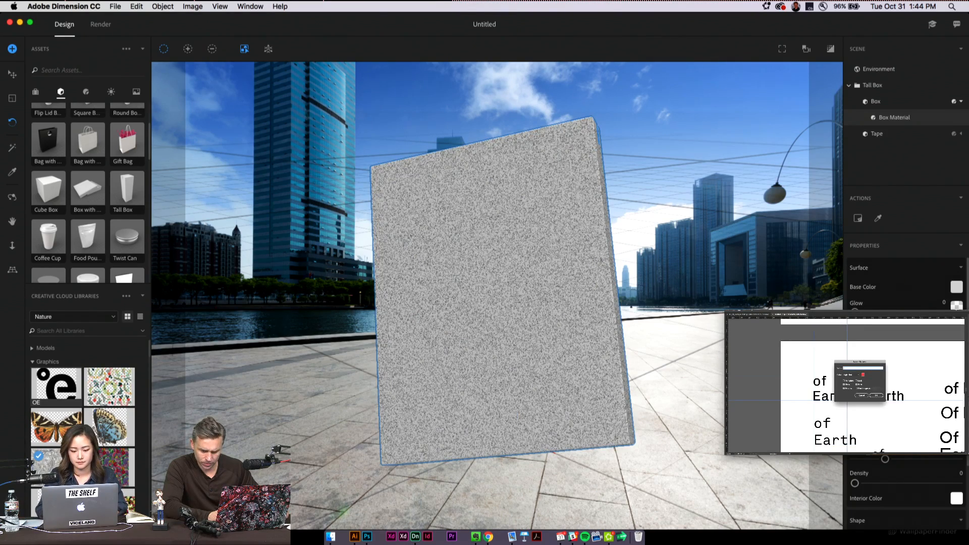
left_click(330, 537)
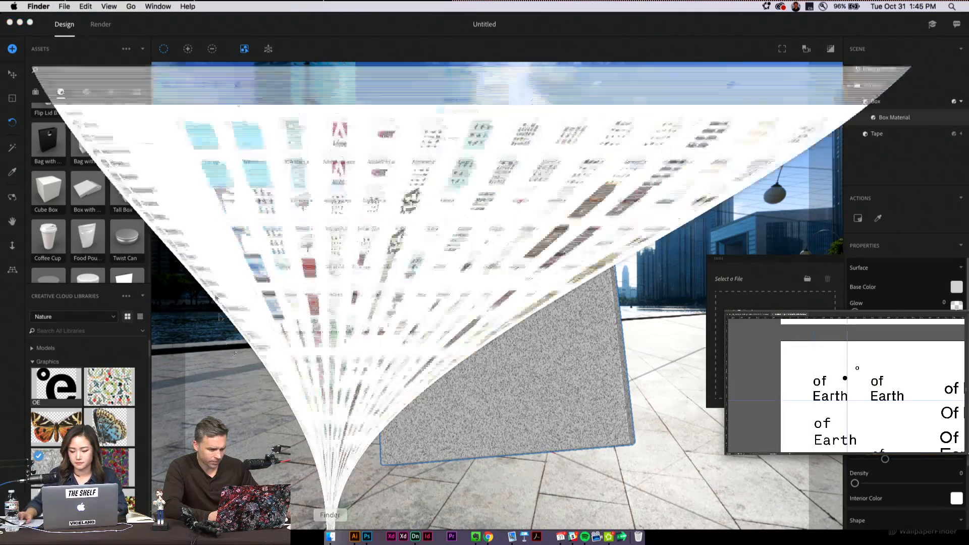
left_click(30, 84)
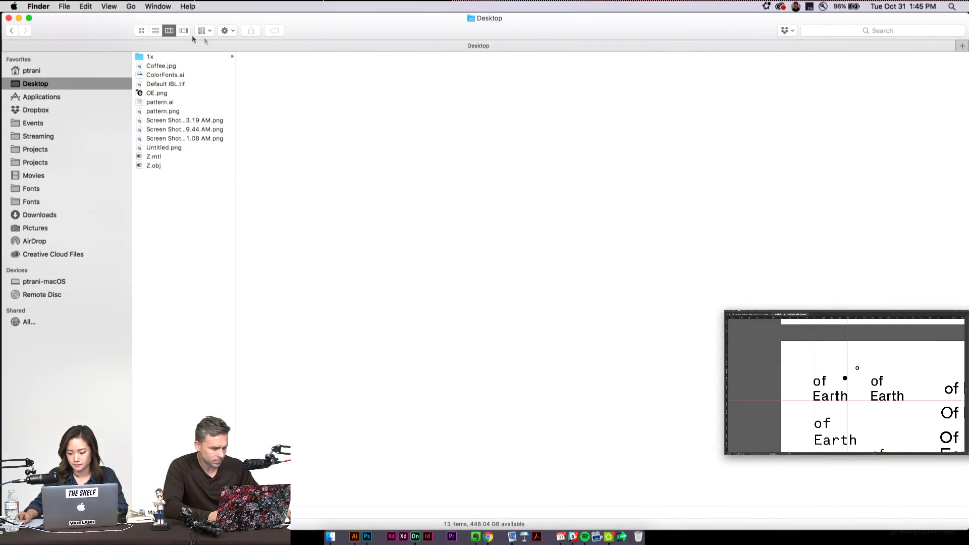
left_click_drag(112, 30, 336, 223)
left_click_drag(363, 281, 772, 323)
left_click(904, 295)
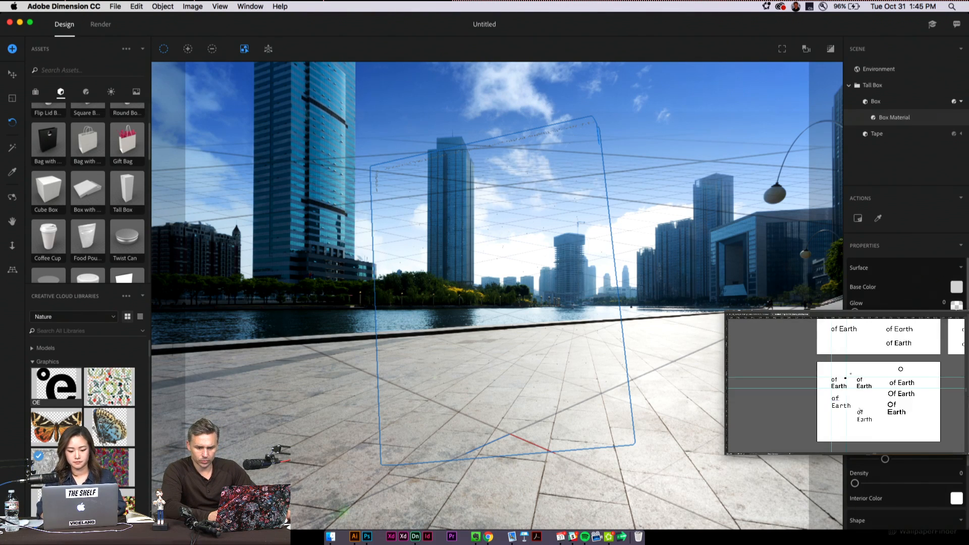
left_click(956, 330)
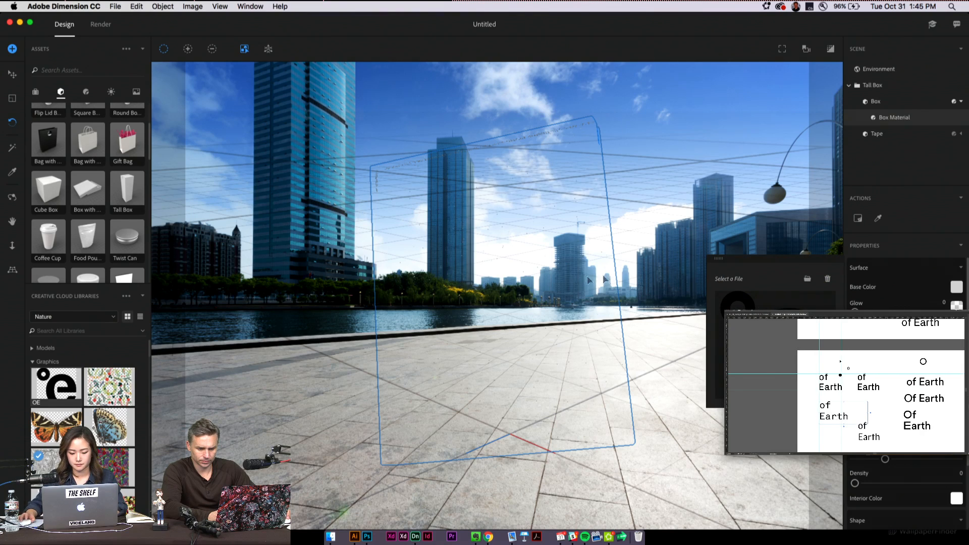
left_click(544, 329)
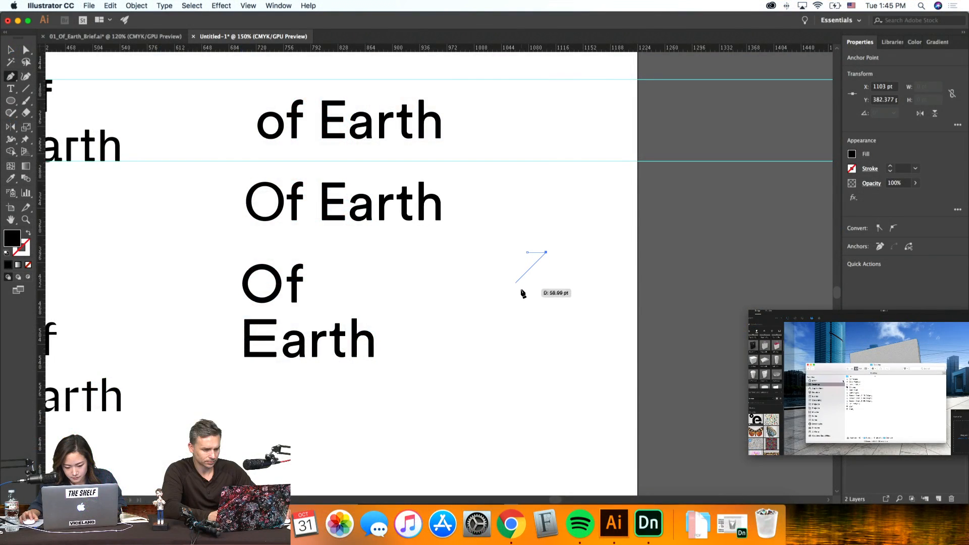
Step: In Illustrator, draw a black shape about 49 by 173 pt with a zigzag edge beside the stacked wordmark, aligning its two left corners vertically
left_click(514, 284)
left_click(546, 315)
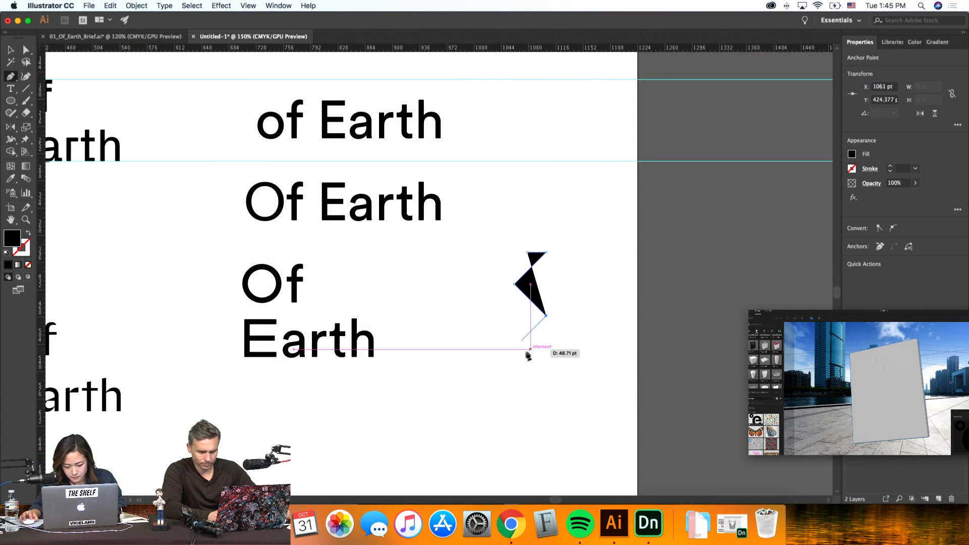
left_click(512, 350)
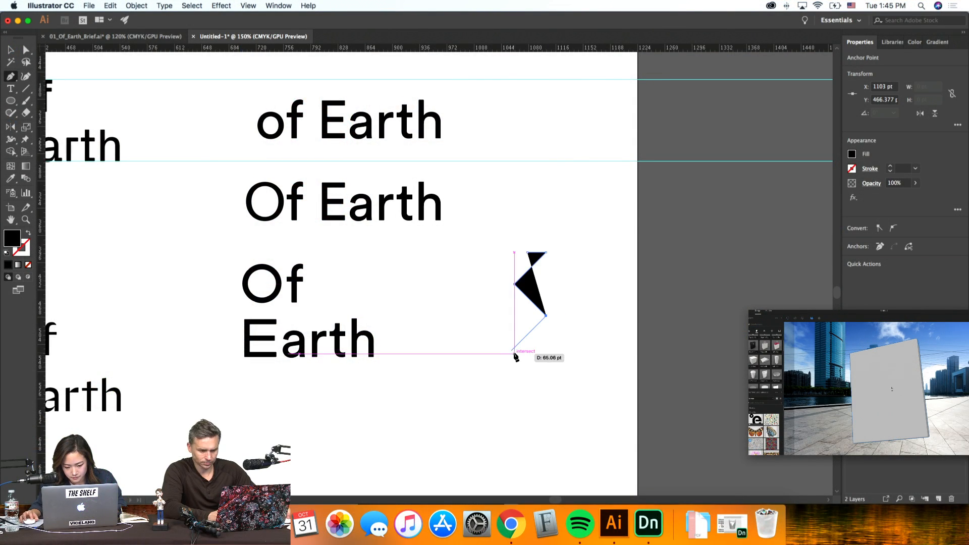
left_click(545, 383)
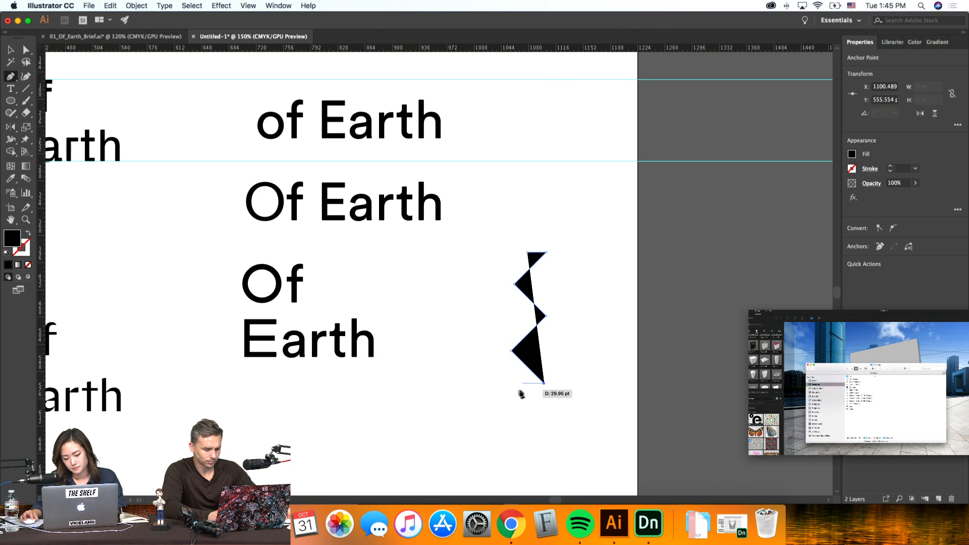
left_click(509, 384)
left_click_drag(516, 406, 500, 377)
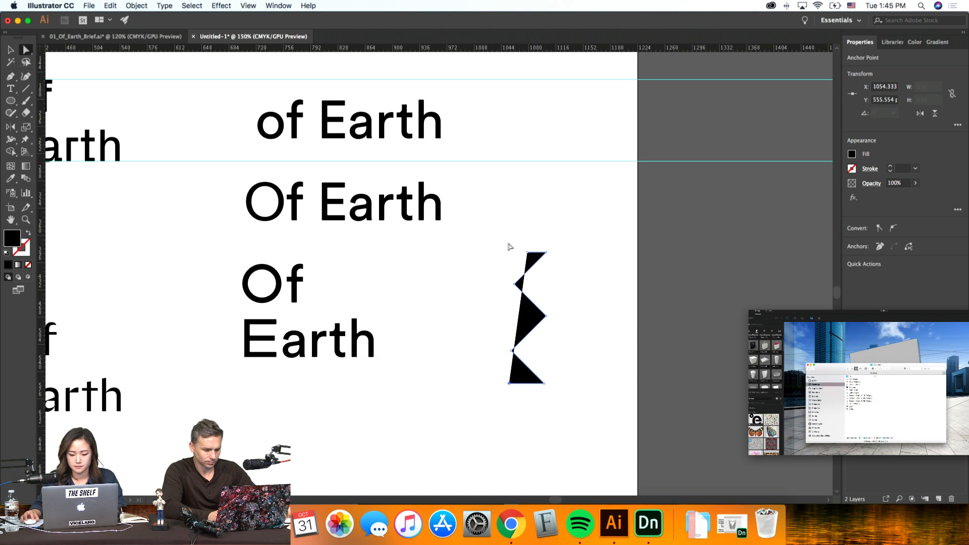
left_click_drag(507, 244, 535, 259)
left_click(865, 278)
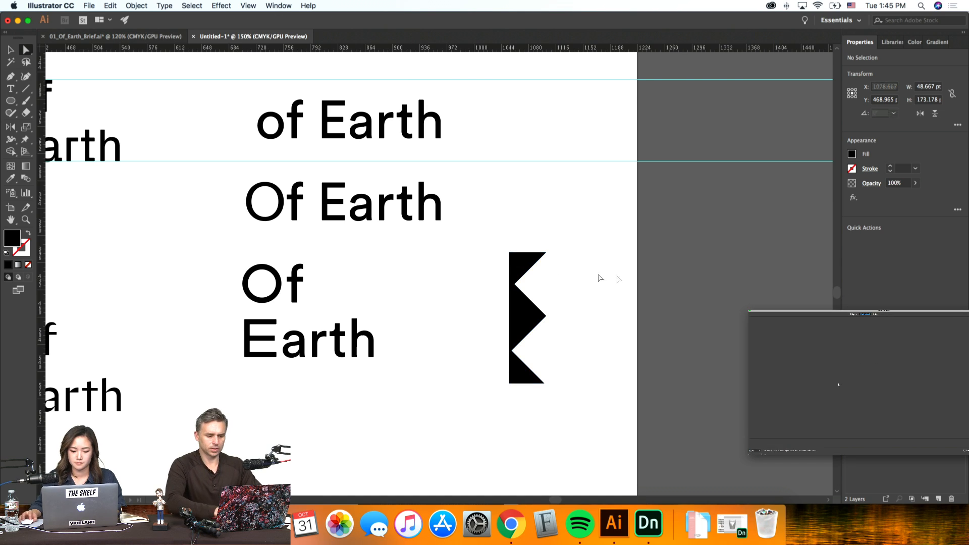
Step: Reshape the straight left side of the black shape into a parallel zigzag, forming an angular E
left_click_drag(510, 255, 479, 283)
left_click_drag(478, 283, 513, 317)
left_click_drag(512, 350, 479, 352)
left_click_drag(511, 385, 583, 392)
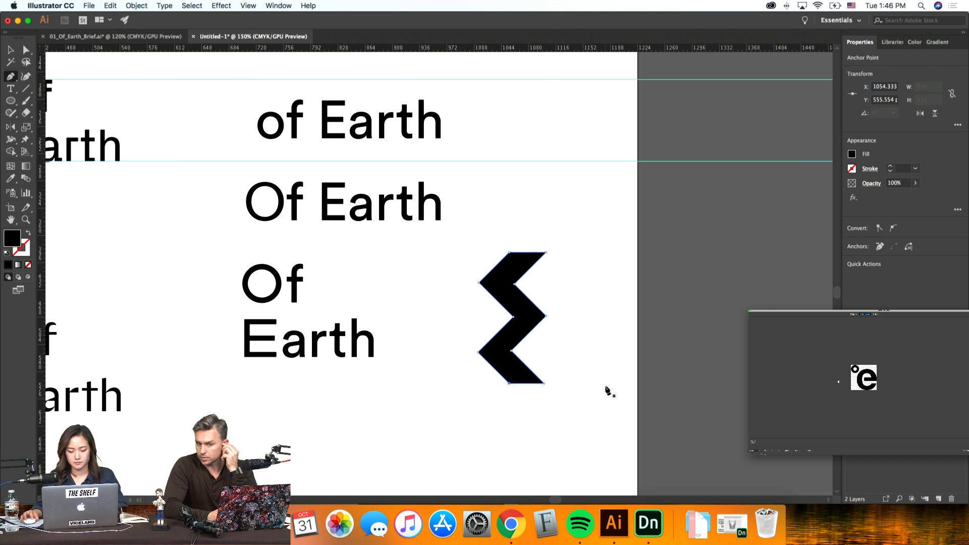
key("v")
left_click(617, 382)
Step: Draw a solid black diamond about 174 pt tall beside the zigzag E with the Pen tool, matching its height
scroll(617, 383, "right", 3)
scroll(561, 356, "left", 2)
key("super+minus")
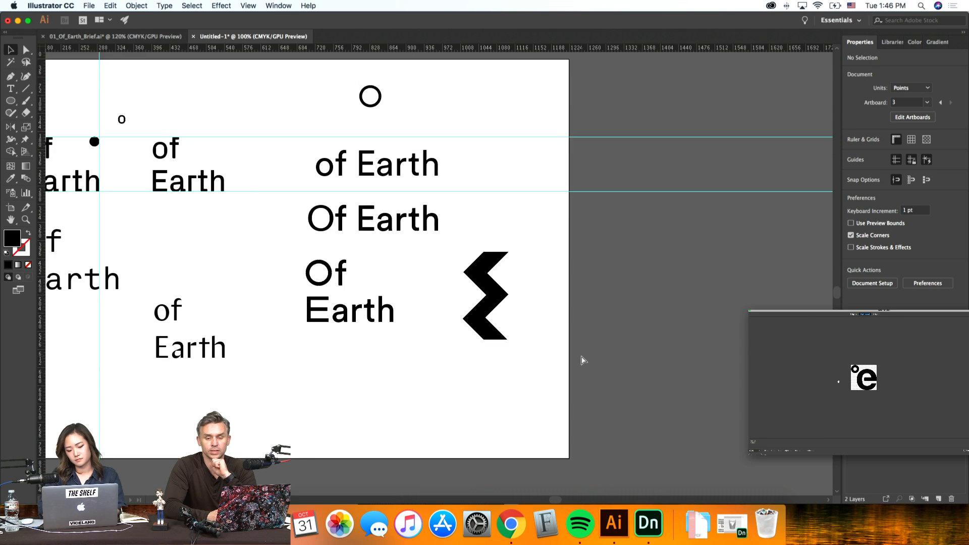
key("super+minus")
key("super+minus")
key("super+equal")
key("super+equal")
key("super+equal")
key("super+equal")
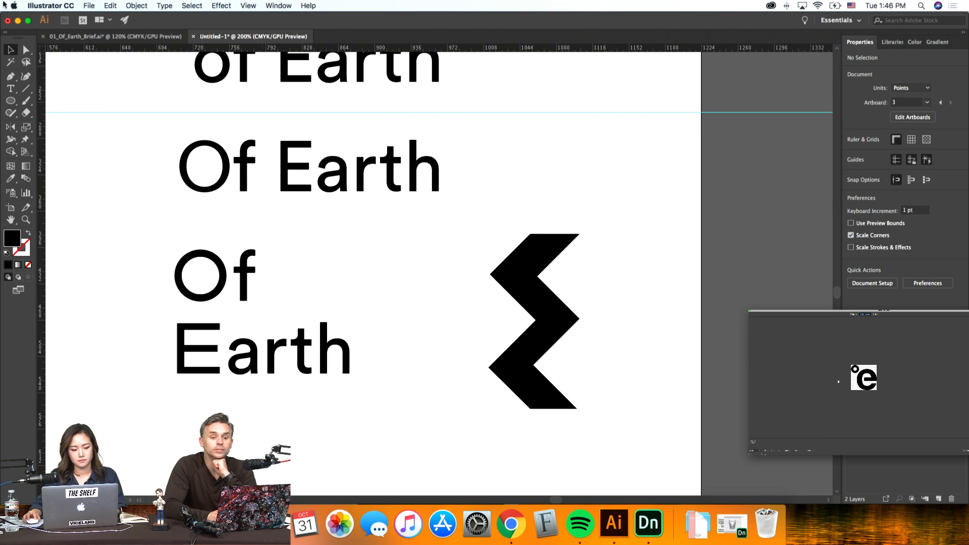
left_click(11, 76)
left_click(678, 235)
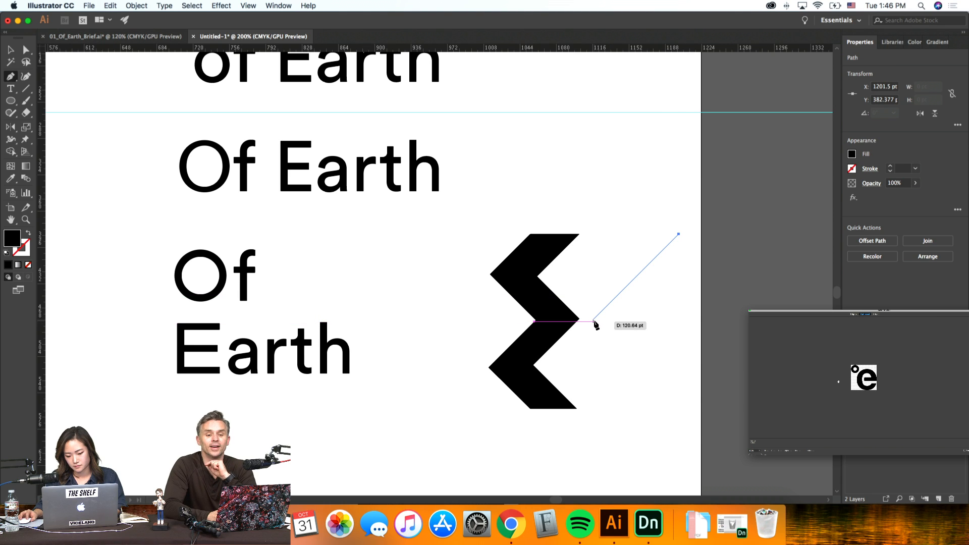
left_click(593, 320)
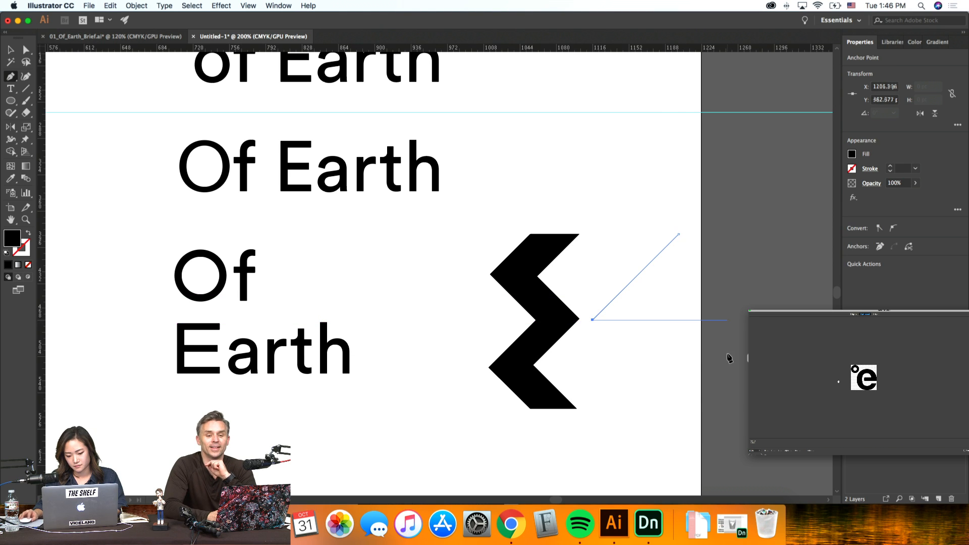
left_click(683, 410)
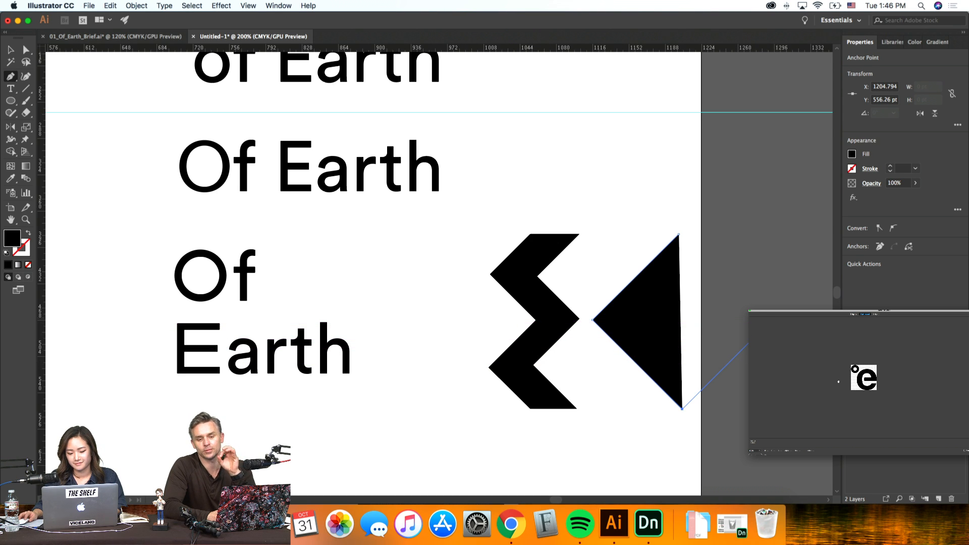
left_click(769, 321)
left_click(681, 235)
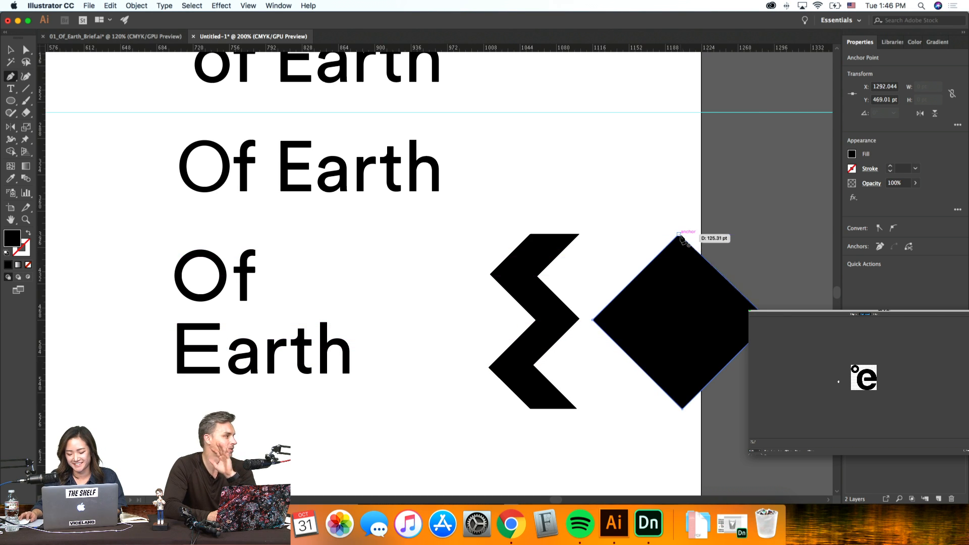
key("v")
left_click(782, 274)
Step: Place the diamond to the left of the zigzag E and move both shapes off the artboard onto the pasteboard
key("ctrl+minus")
key("ctrl+minus")
key("ctrl+minus")
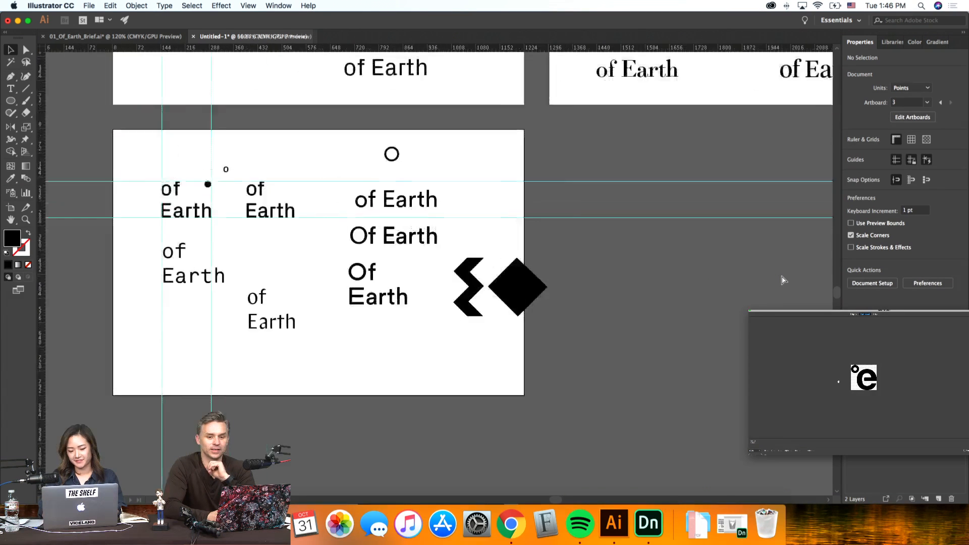
key("ctrl+plus")
left_click_drag(578, 280, 441, 280)
scroll(616, 297, "left", 5)
left_click_drag(520, 287, 732, 288)
key("super+shift+a")
Step: Draw a 174 pt black square to the right of the zigzag E and rotate it into a diamond level with it
left_click_drag(13, 107, 35, 103)
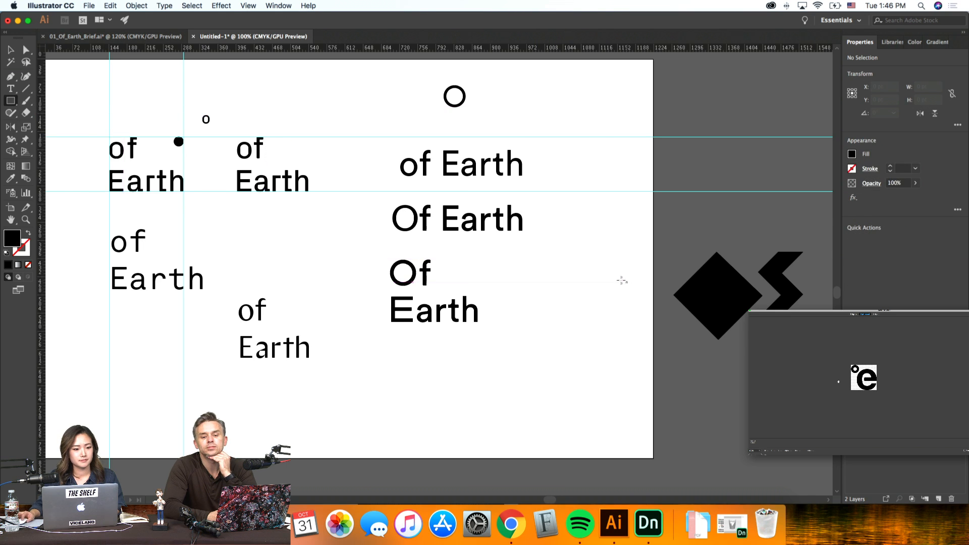
scroll(625, 280, "right", 10)
left_click_drag(650, 247, 730, 335)
key("v")
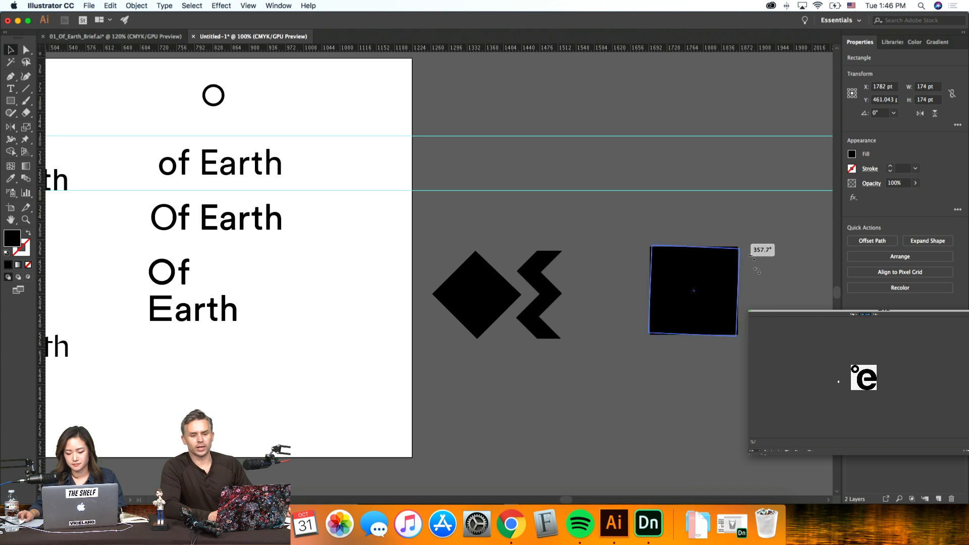
left_click_drag(742, 245, 717, 305)
left_click_drag(657, 299, 629, 302)
left_click_drag(617, 348, 617, 339)
Step: Replace the pen-drawn diamond with the rotated square and centre a half-size copy inside it
left_click(477, 292)
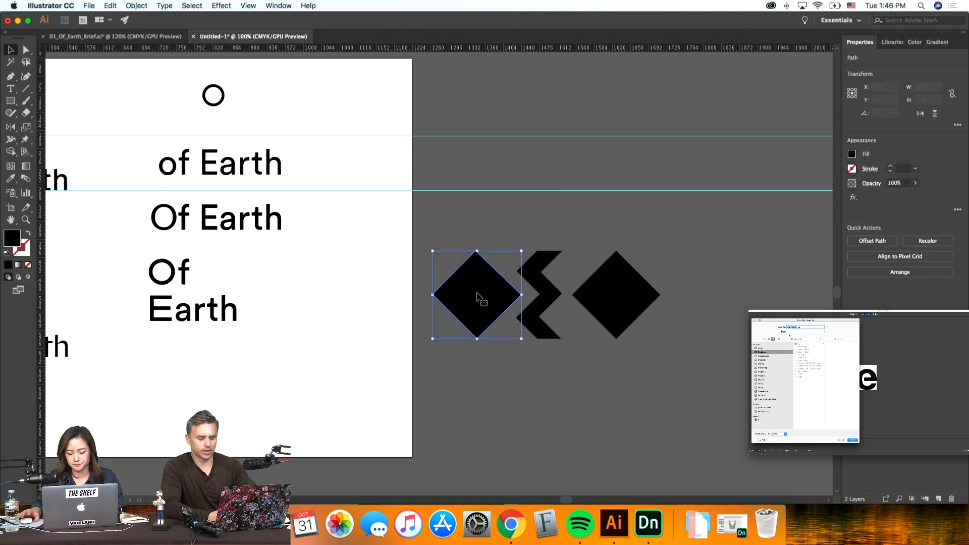
key("Delete")
left_click_drag(601, 293, 496, 296)
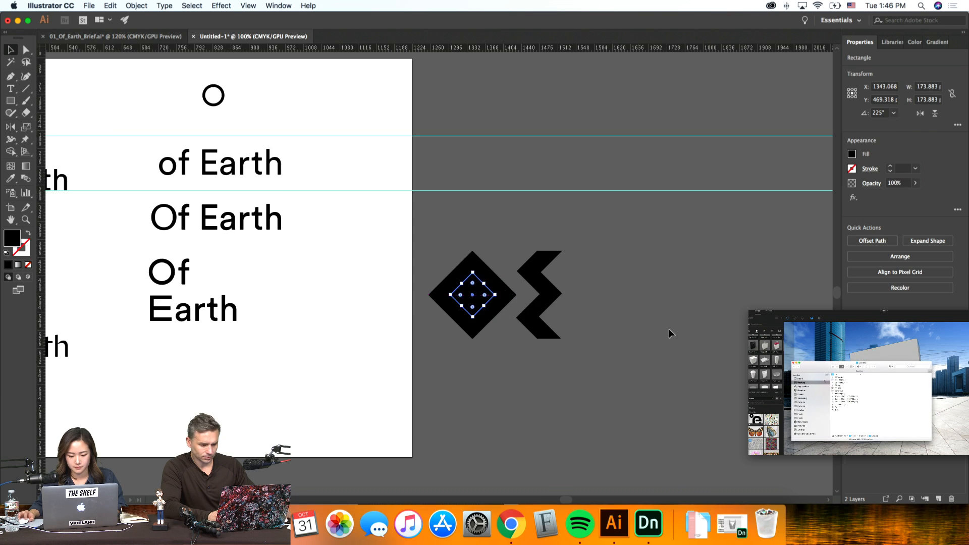
left_click(665, 332)
Step: Combine the two concentric diamonds into a compound path to make a hollow diamond O
scroll(656, 330, "left", 5)
left_click(551, 289)
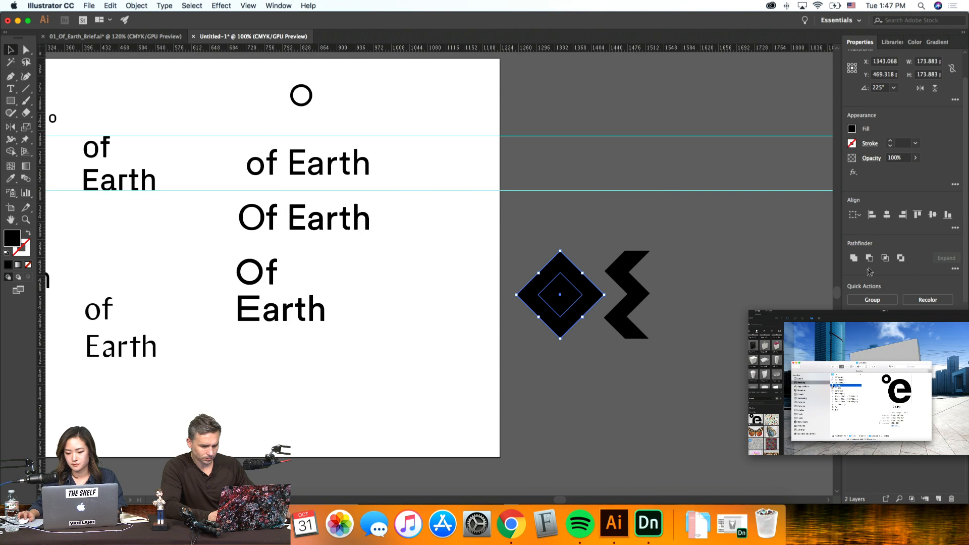
left_click(814, 289)
left_click_drag(591, 366, 553, 285)
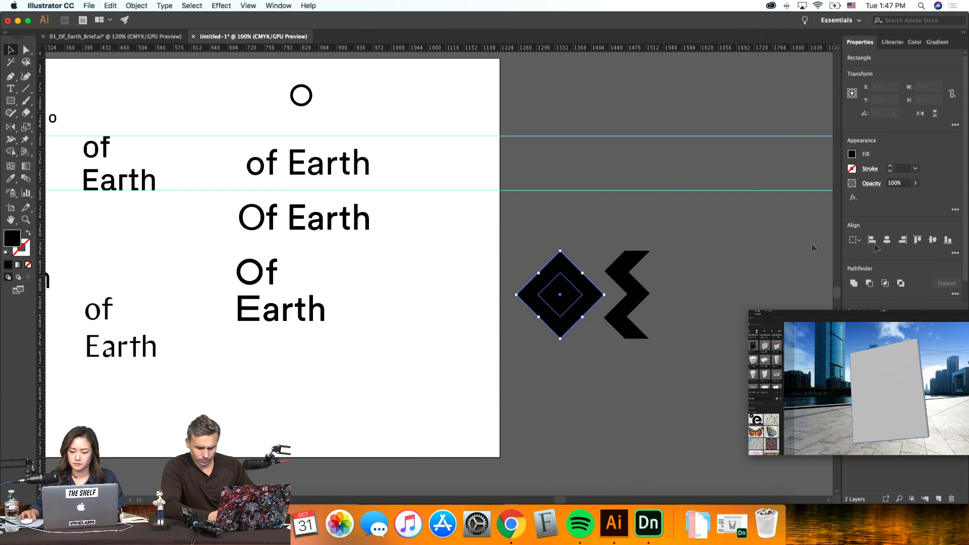
key("super+8")
left_click(702, 252)
Step: Examine the geometric diamond and zigzag OE mark at different magnifications alongside the wordmark artboards
key("super+minus")
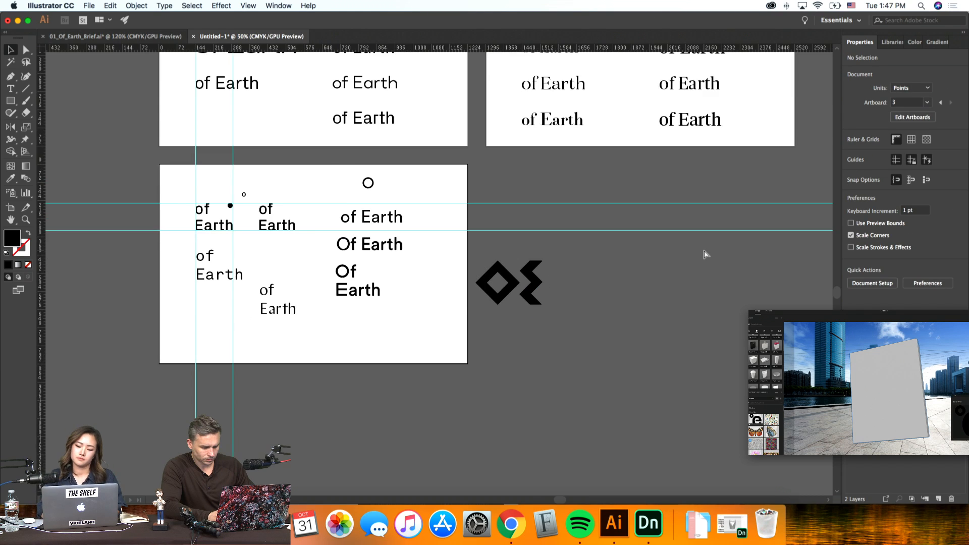
key("super+equal")
key("super+equal")
scroll(706, 254, "left", 3)
scroll(706, 254, "down", 2)
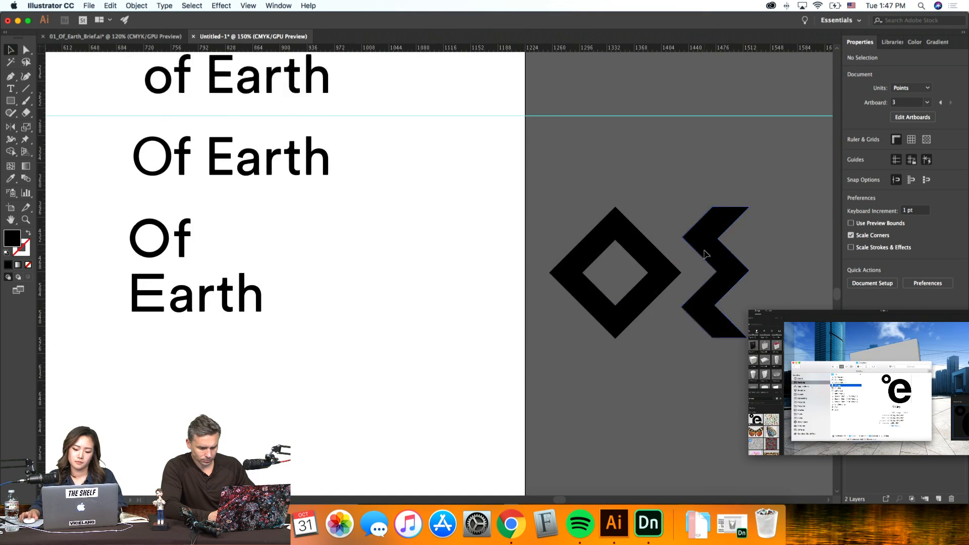
scroll(174, 101, "up", 4)
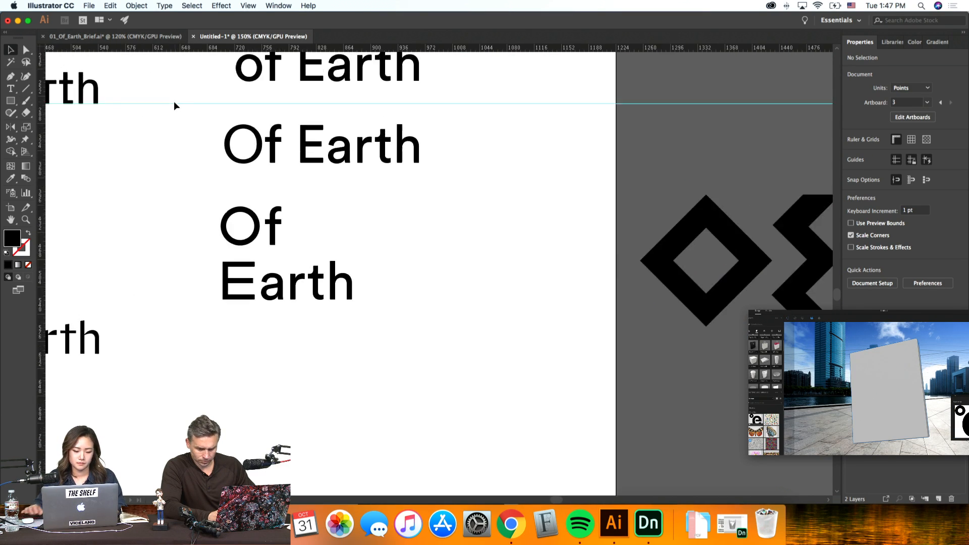
scroll(173, 101, "right", 2)
key("super+minus")
key("super+minus")
key("super+minus")
scroll(174, 105, "up", 3)
scroll(175, 104, "right", 2)
scroll(174, 104, "right", 1)
scroll(174, 104, "down", 2)
scroll(174, 104, "left", 2)
scroll(174, 104, "down", 2)
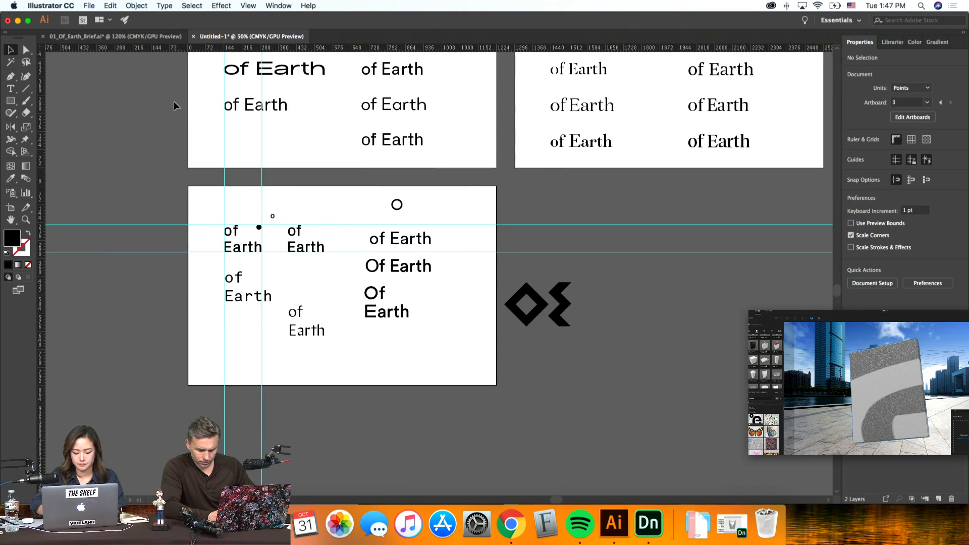
Step: Move the monospaced stacked wordmark further down to clear the space below the upper stacked pair
key("super+equal")
key("super+equal")
scroll(174, 105, "left", 3)
scroll(174, 101, "left", 2)
left_click_drag(340, 401, 333, 334)
left_click_drag(183, 293, 177, 424)
left_click(276, 323)
Step: Try tightening the first stacked wordmark by nudging the letters "arth" of "Earth" 1 pt toward the E
key("super+equal")
key("super+equal")
key("super+equal")
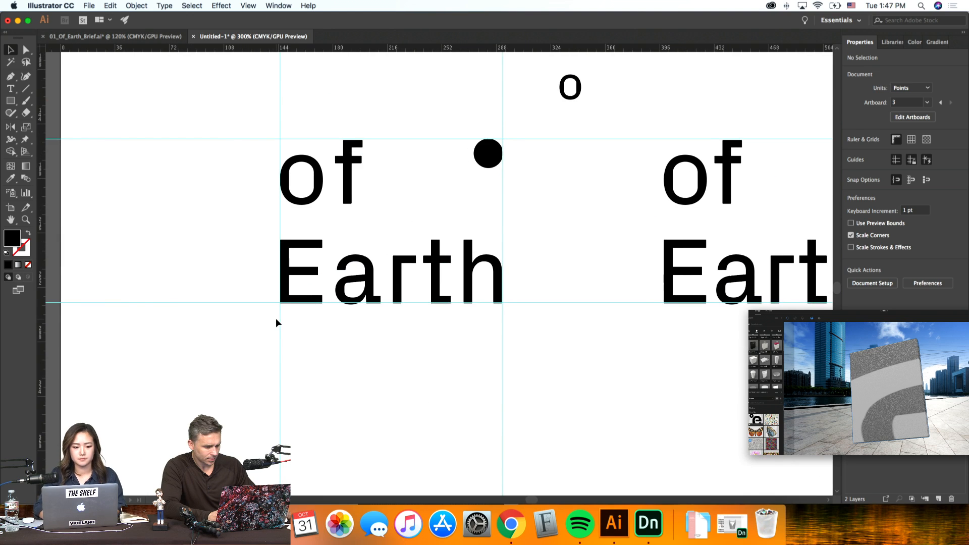
key("super+equal")
key("a")
left_click_drag(530, 329, 320, 234)
key("v")
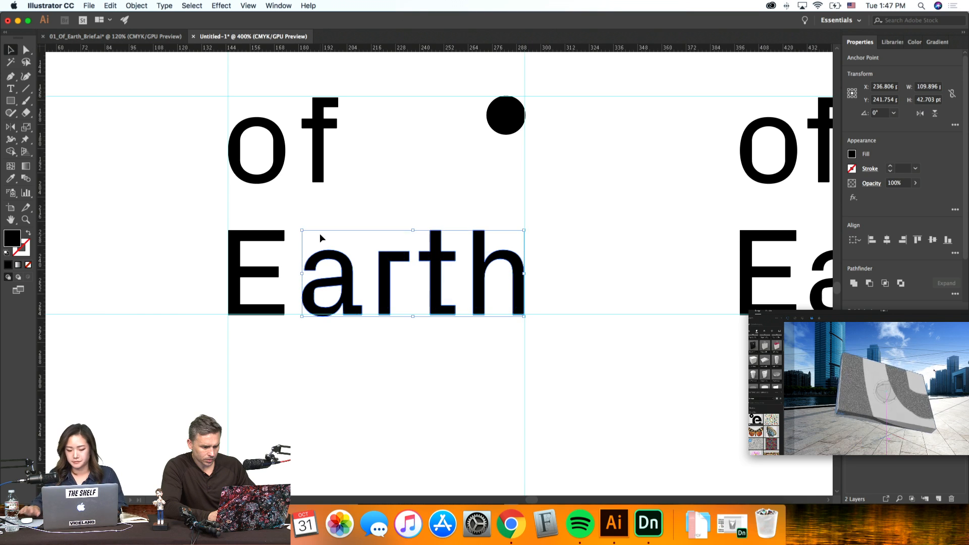
left_click_drag(594, 356, 332, 226)
key("Left")
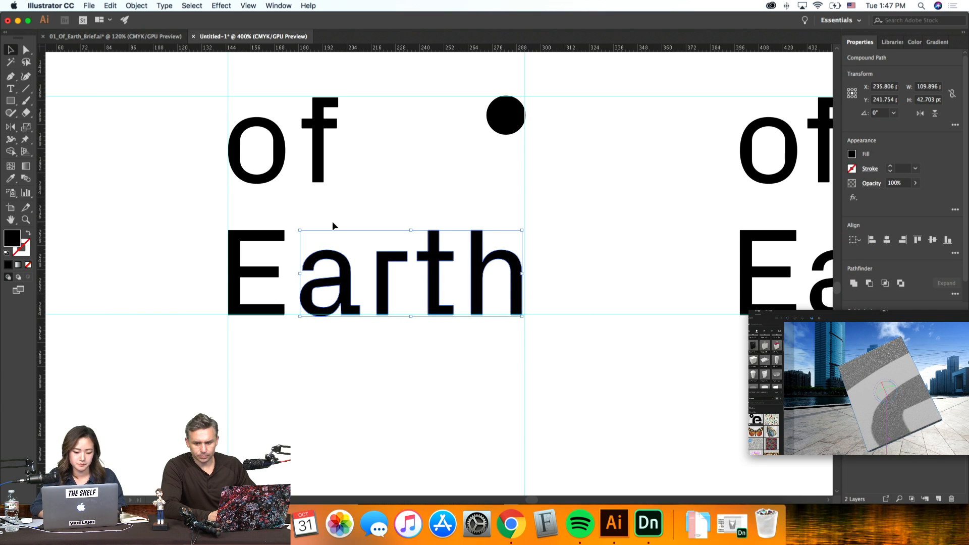
Step: Try closing the gap after the "a" by nudging the letters "rth" 1 pt to the left
left_click(628, 348)
scroll(630, 347, "left", 2)
left_click_drag(625, 351, 410, 223)
key("Left")
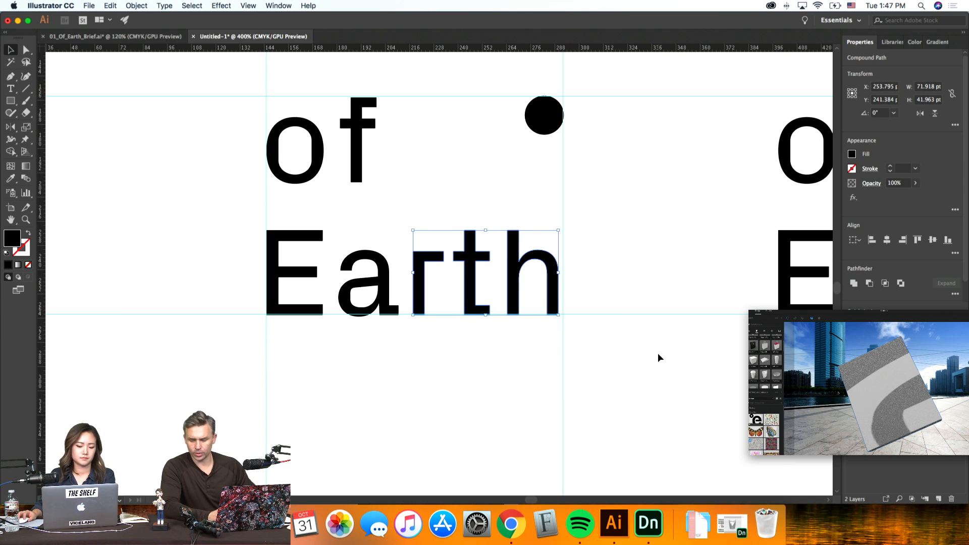
Step: Reverse the kerning trial by nudging "rth" and "arth" of the first stacked wordmark back to the right
key("Right")
left_click_drag(626, 353, 362, 226)
key("Right")
left_click(500, 344)
key("super+minus")
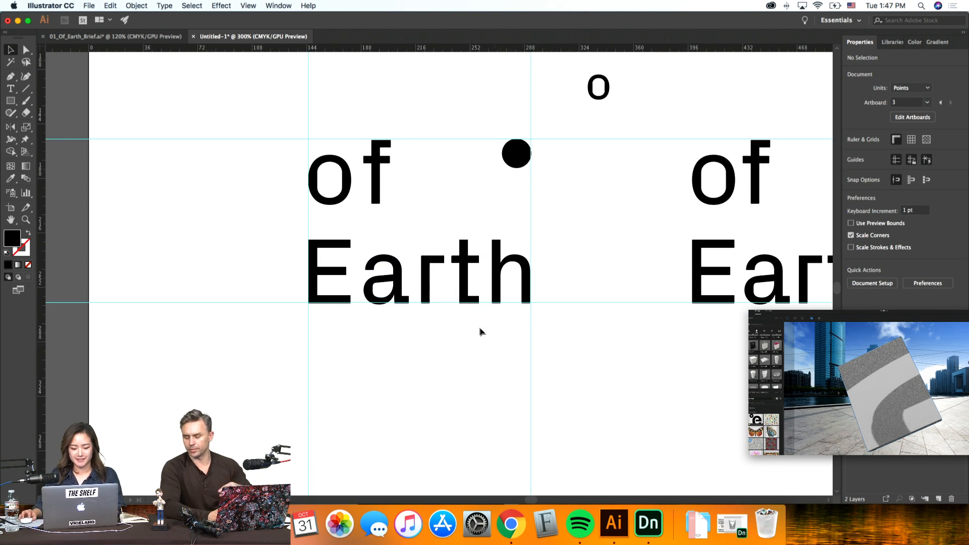
key("super+minus")
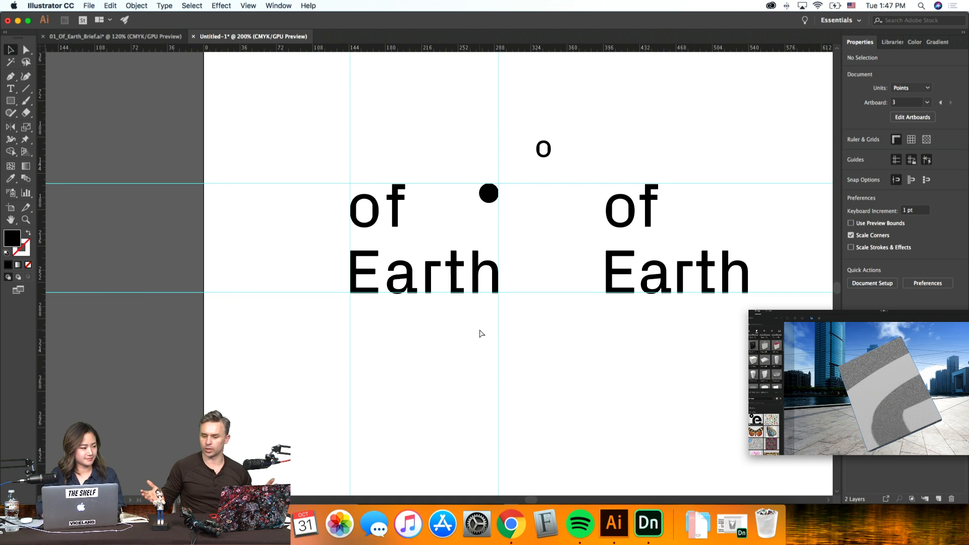
scroll(480, 329, "down", 2)
scroll(479, 329, "right", 2)
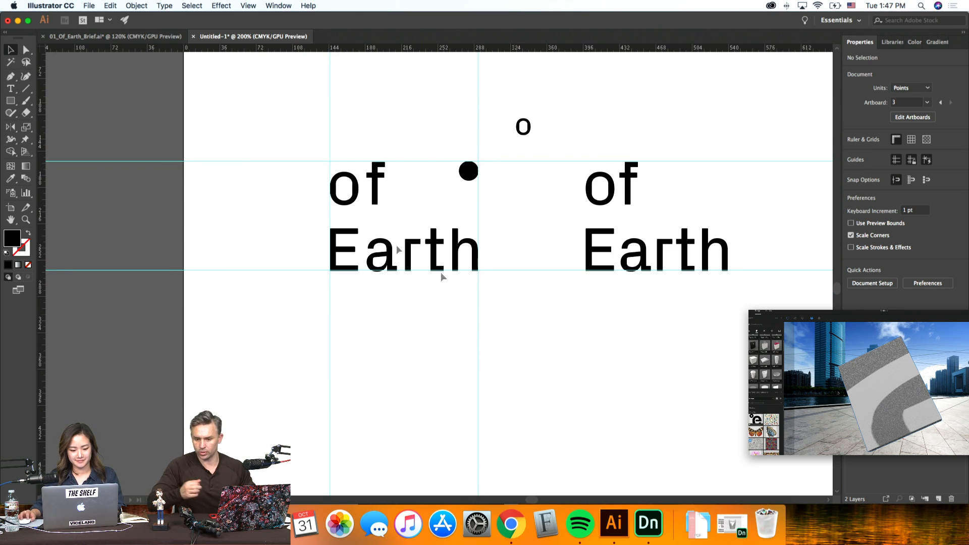
Step: Duplicate the first stacked "of Earth" wordmark together with its black dot straight down below the original, between the vertical guides
left_click(376, 203)
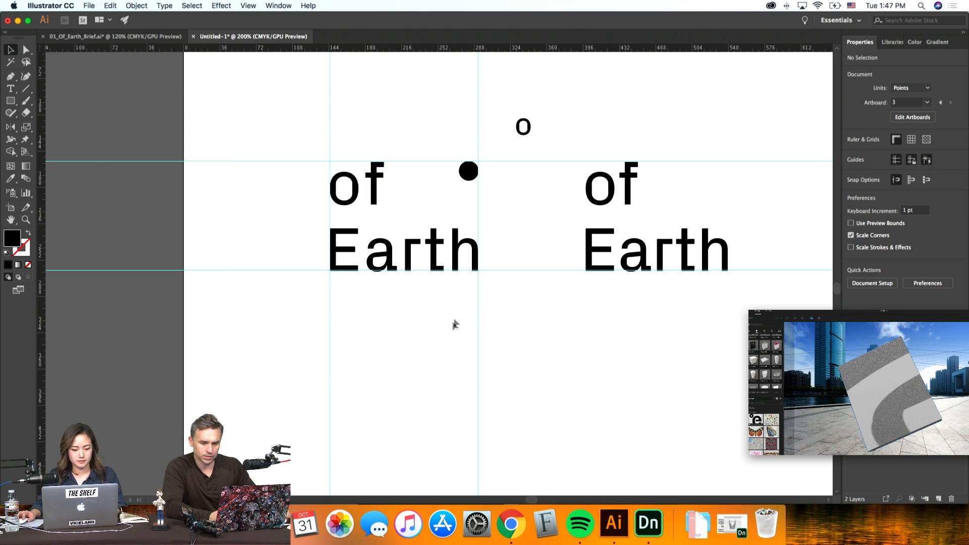
left_click_drag(315, 159, 329, 155)
left_click_drag(369, 189, 367, 359)
left_click(623, 409)
scroll(625, 410, "down", 3)
key("super+equal")
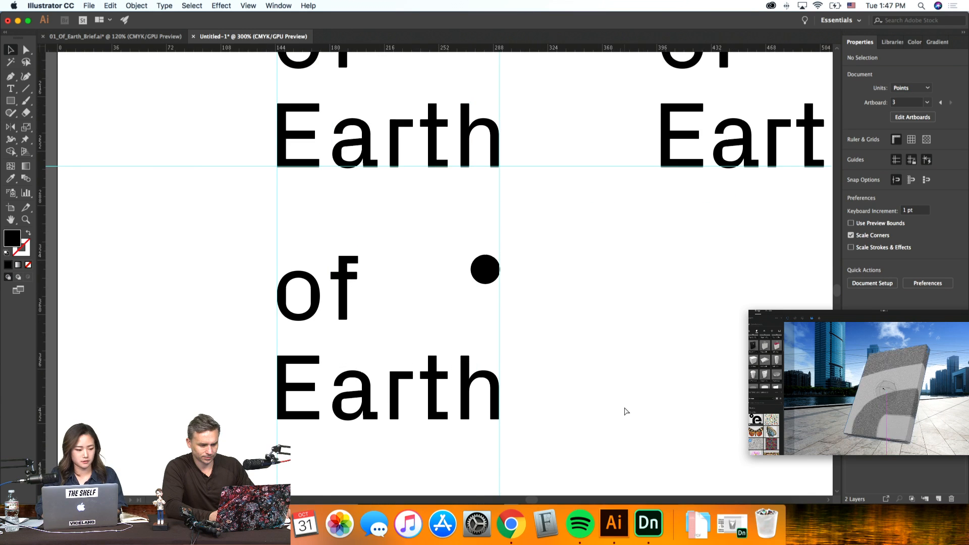
Step: Add a smaller concentric copy of the solid dot inside the dot beside the lower "of Earth" lockup
key("super+equal")
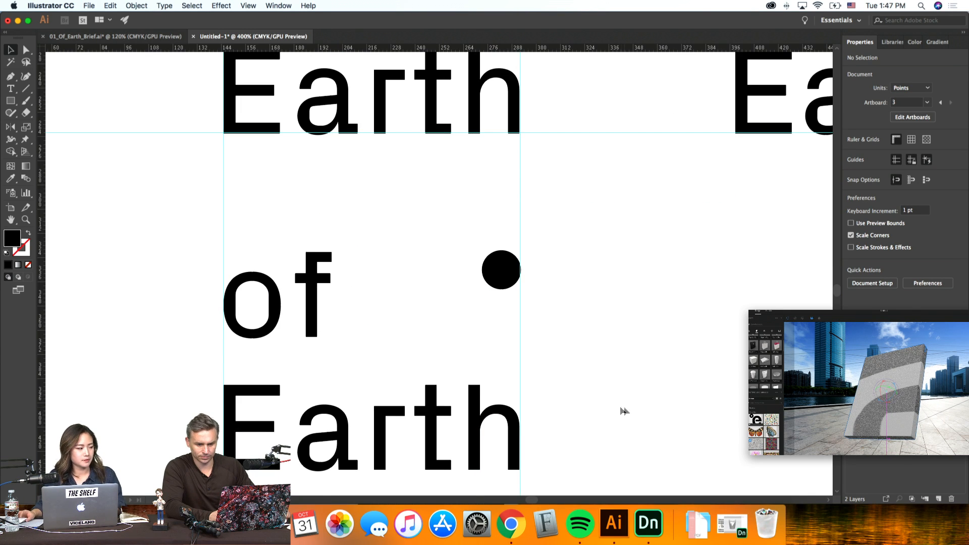
scroll(617, 413, "down", 3)
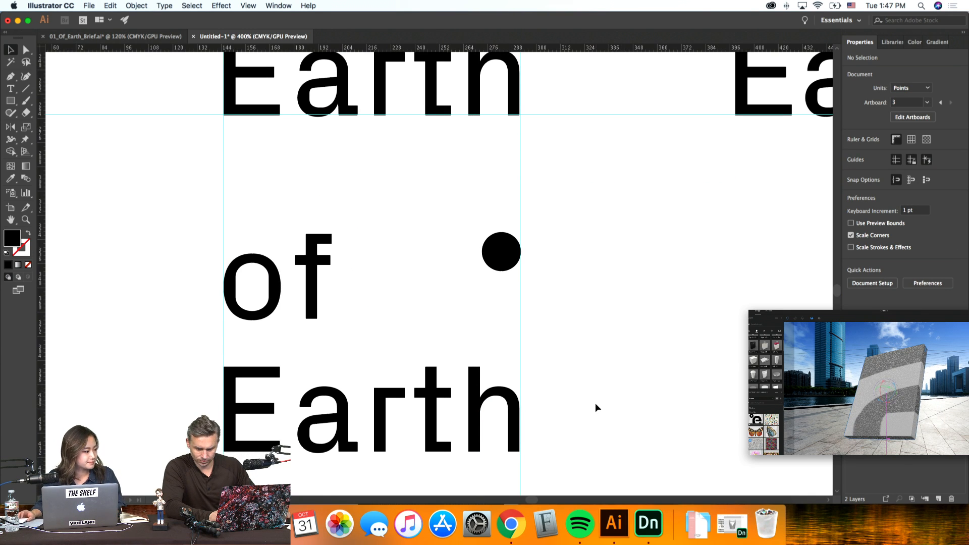
scroll(603, 408, "right", 1)
scroll(604, 408, "down", 2)
scroll(604, 408, "left", 3)
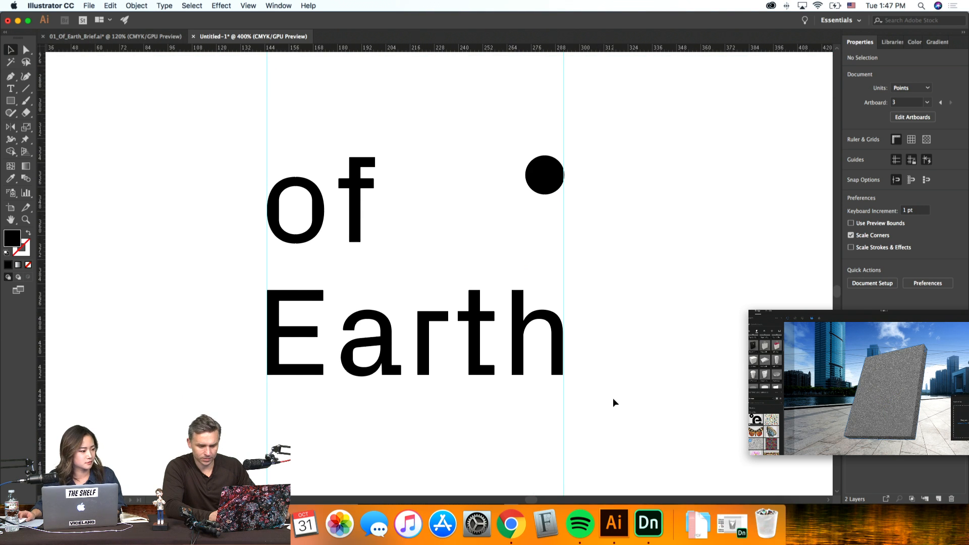
scroll(615, 400, "right", 1)
scroll(614, 394, "left", 2)
left_click(544, 188)
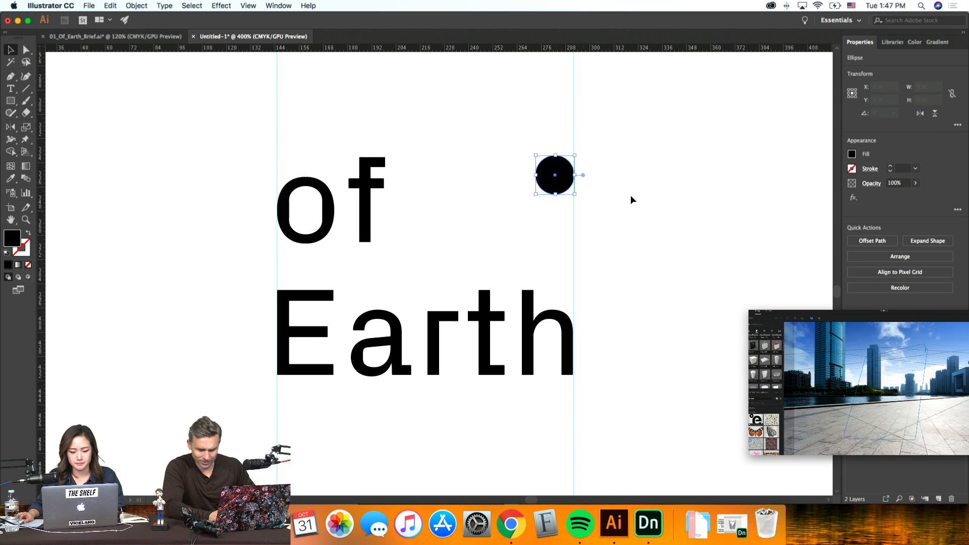
left_click_drag(577, 196, 566, 185)
scroll(933, 268, "down", 1)
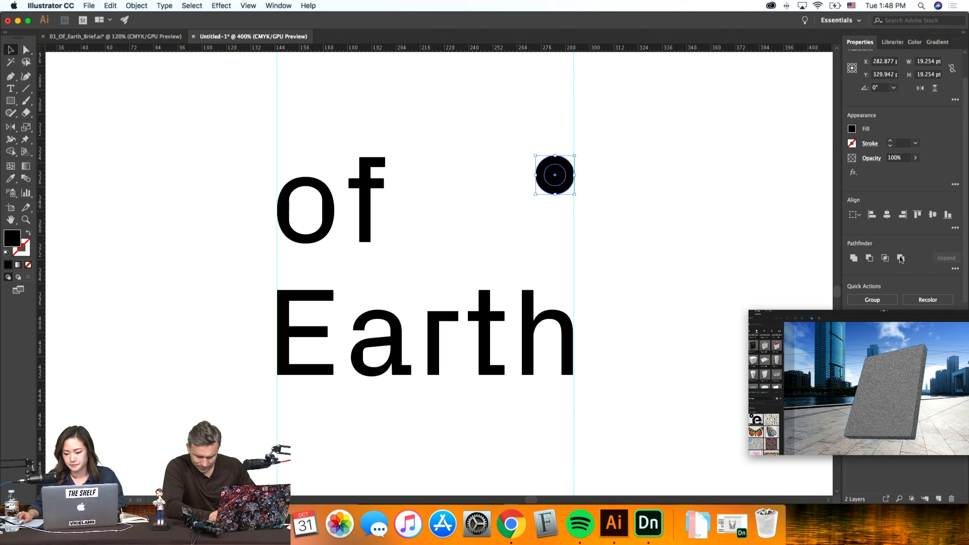
Step: Cut the inner circle out of the dot with the Exclude operation to form a ring
left_click(901, 258)
left_click(652, 271)
key("super+minus")
key("super+minus")
key("super+minus")
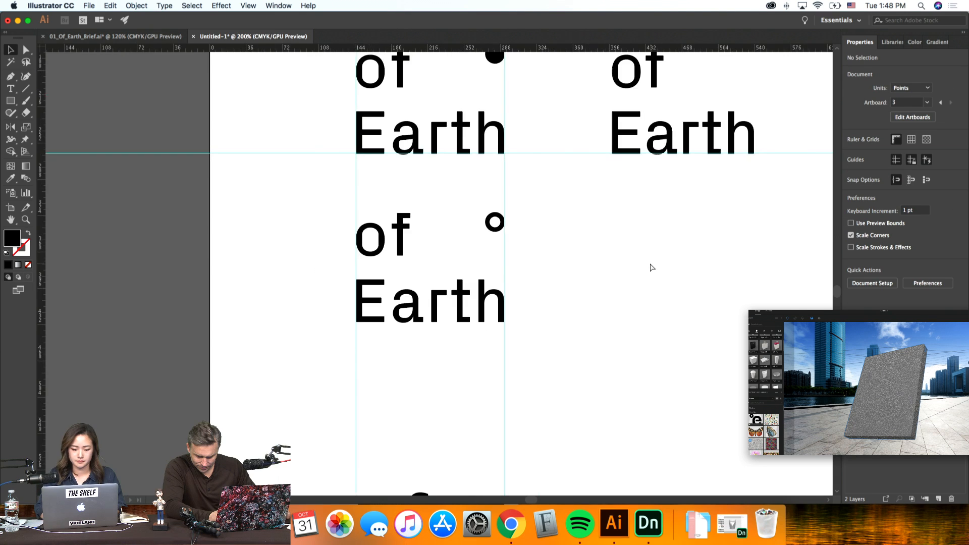
key("super+plus")
key("super+plus")
key("super+plus")
key("super+plus")
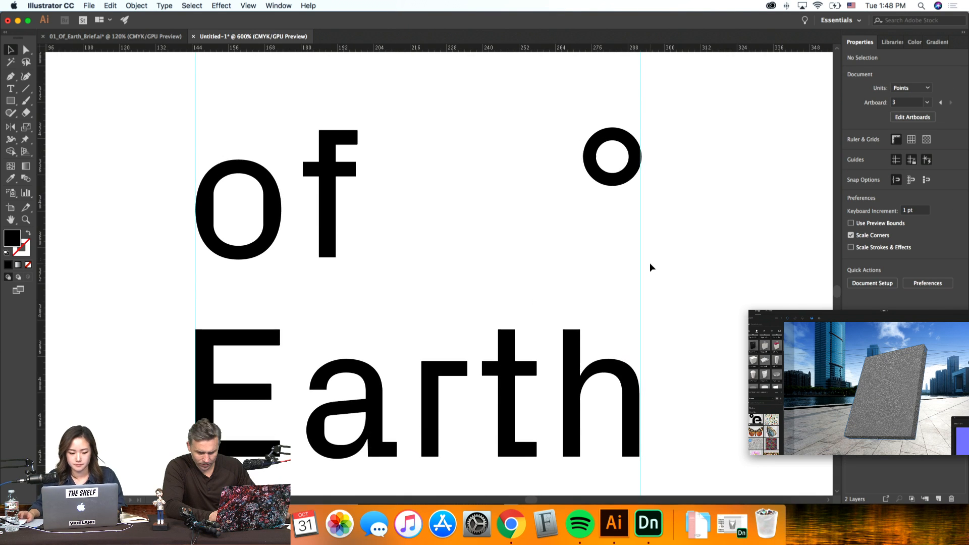
double_click(631, 174)
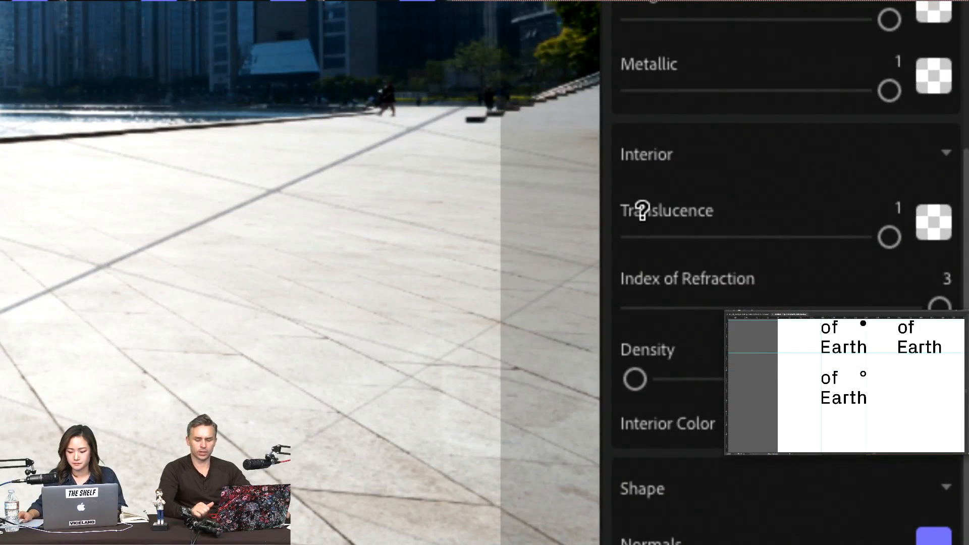
Step: Switch to Adobe Dimension and read the explanations of the material's Translucence, Roughness and Metallic properties, then collapse the Interior settings
mouse_move(642, 210)
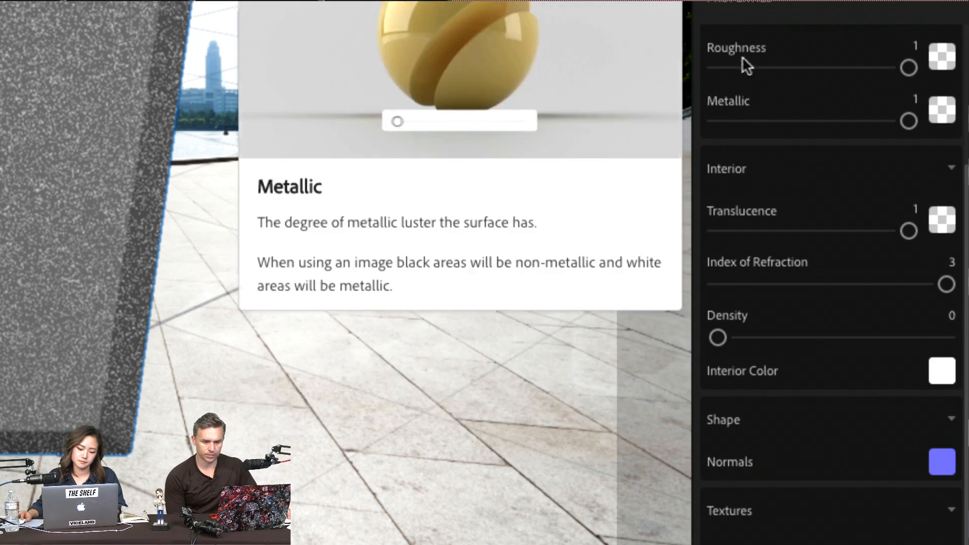
scroll(753, 50, "up", 5)
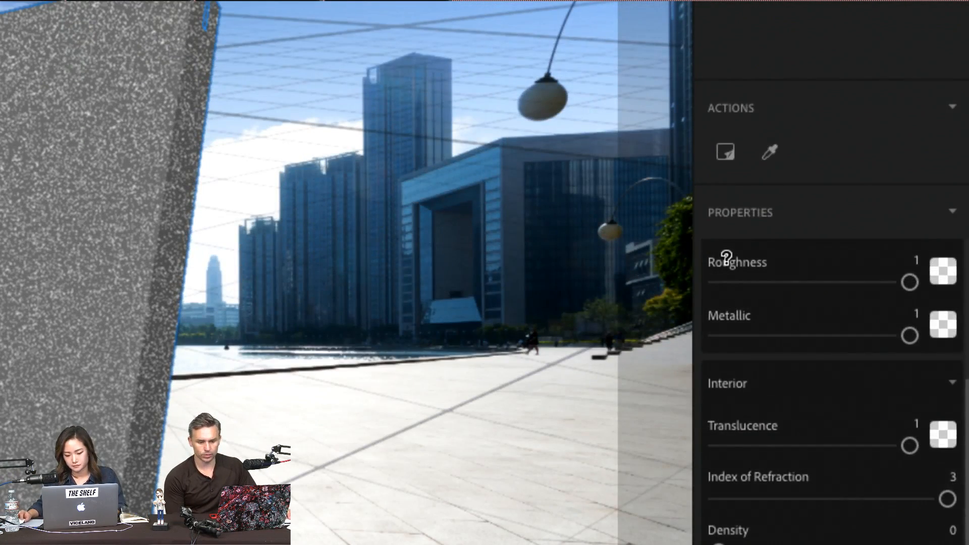
mouse_move(726, 259)
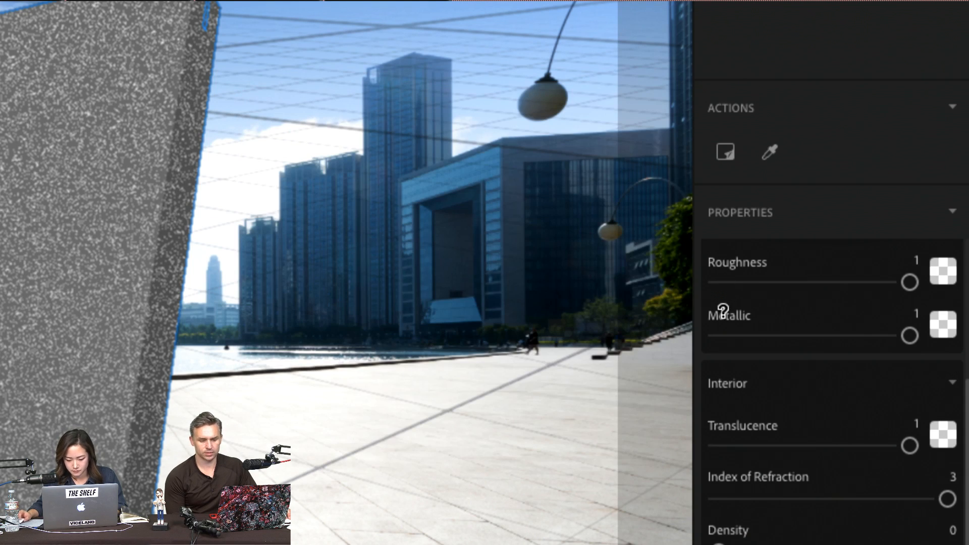
mouse_move(723, 310)
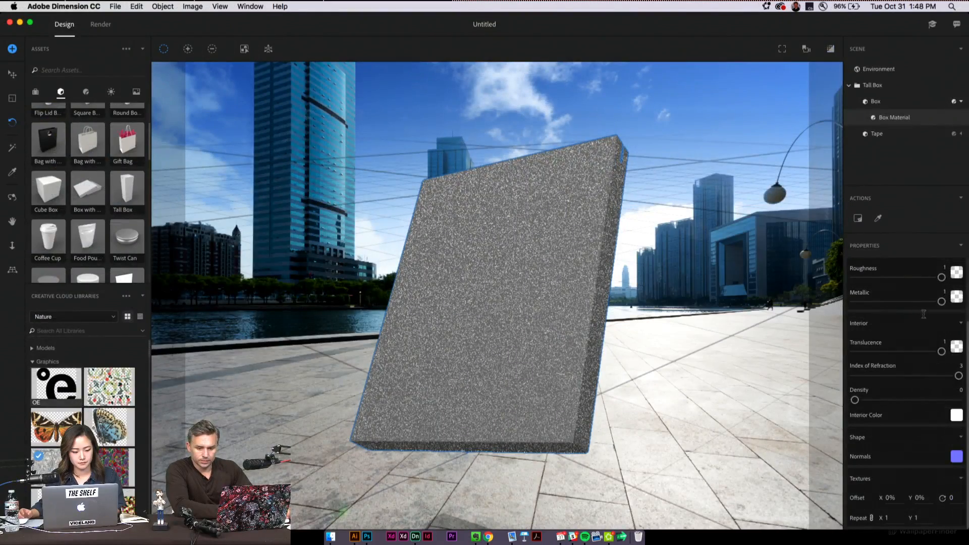
left_click(924, 322)
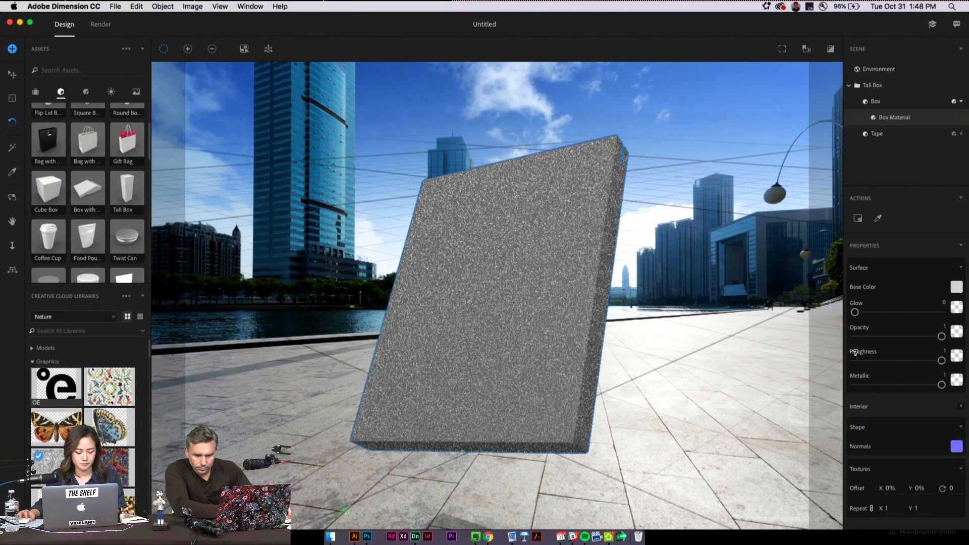
Step: Apply OE.jpg as the opacity image of the box material
left_click(957, 336)
left_click(808, 280)
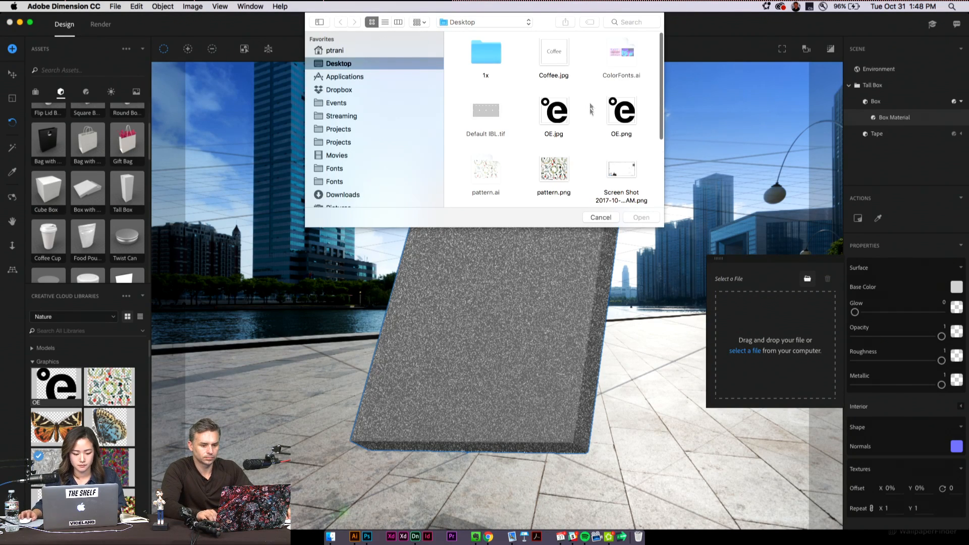
double_click(554, 108)
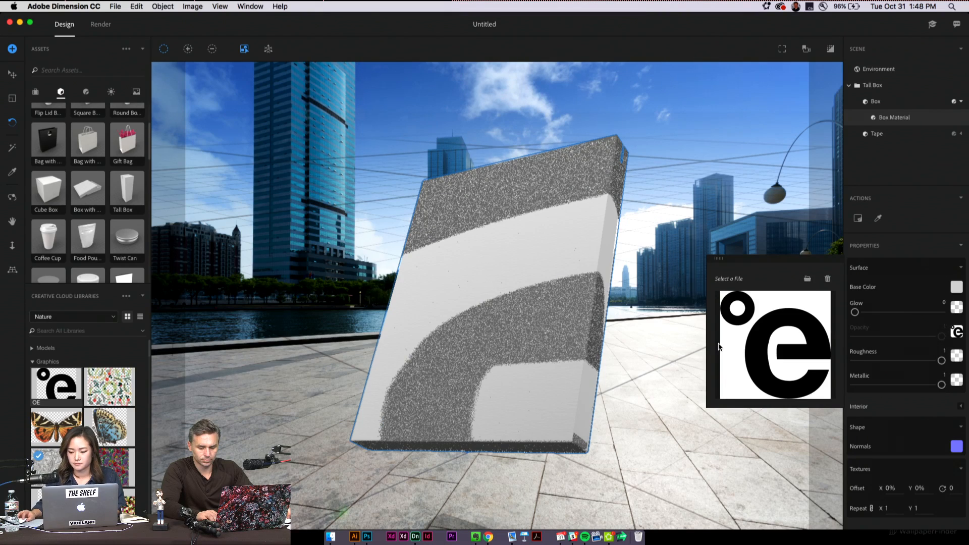
left_click(897, 299)
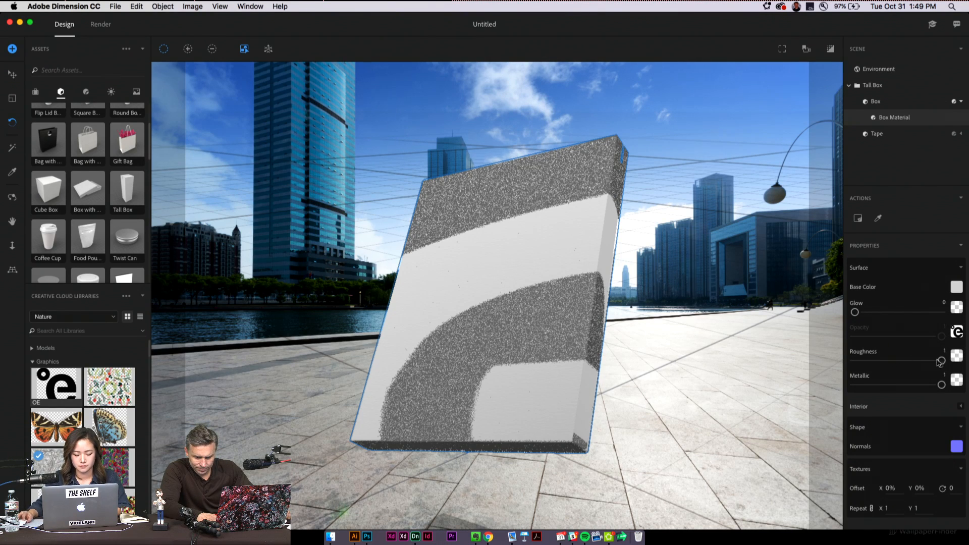
Step: Remove the opacity image from the box material
left_click(956, 333)
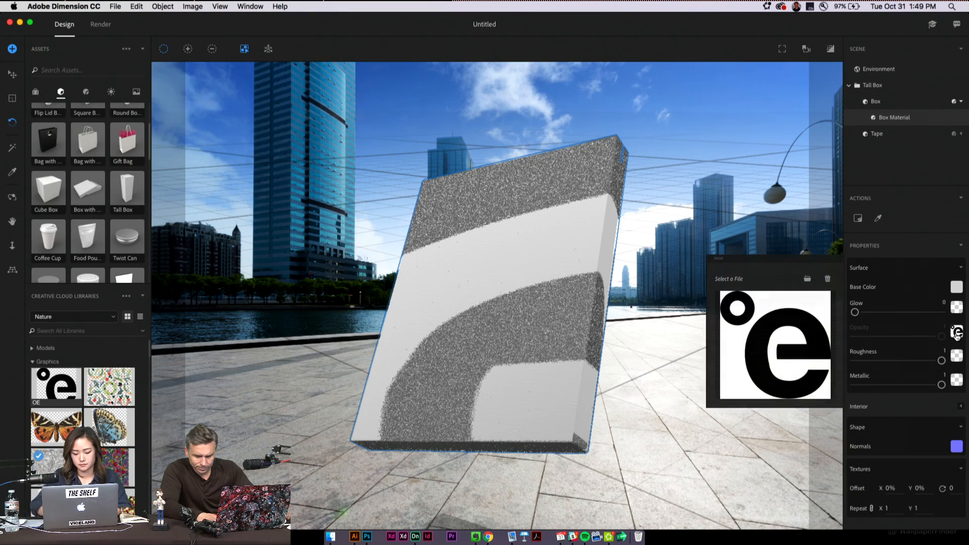
left_click(828, 281)
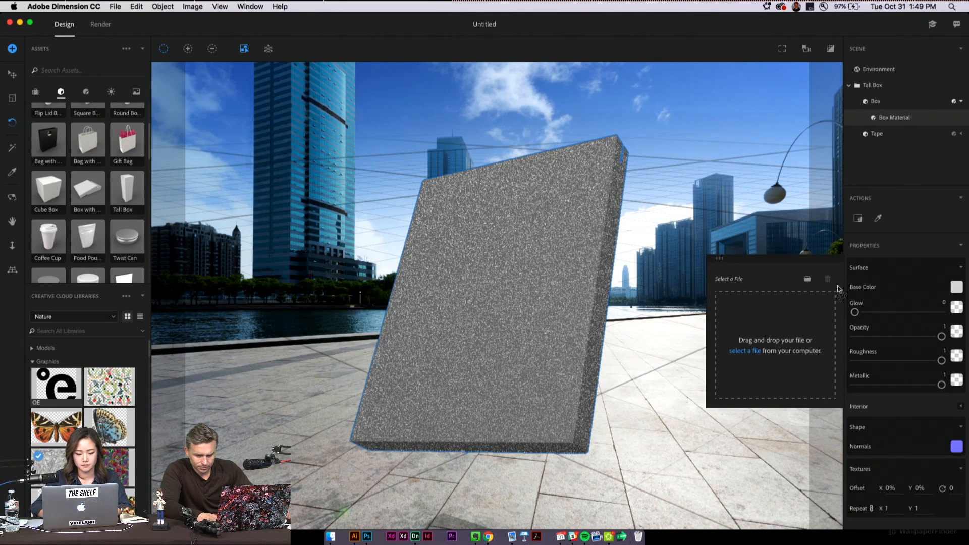
left_click(918, 301)
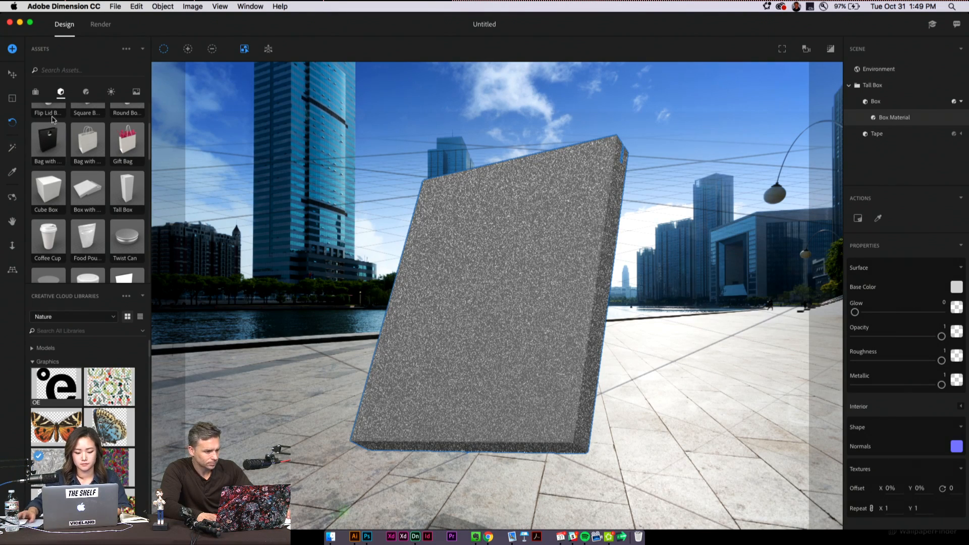
Step: Apply the Metal material from the materials library to the box
left_click(85, 93)
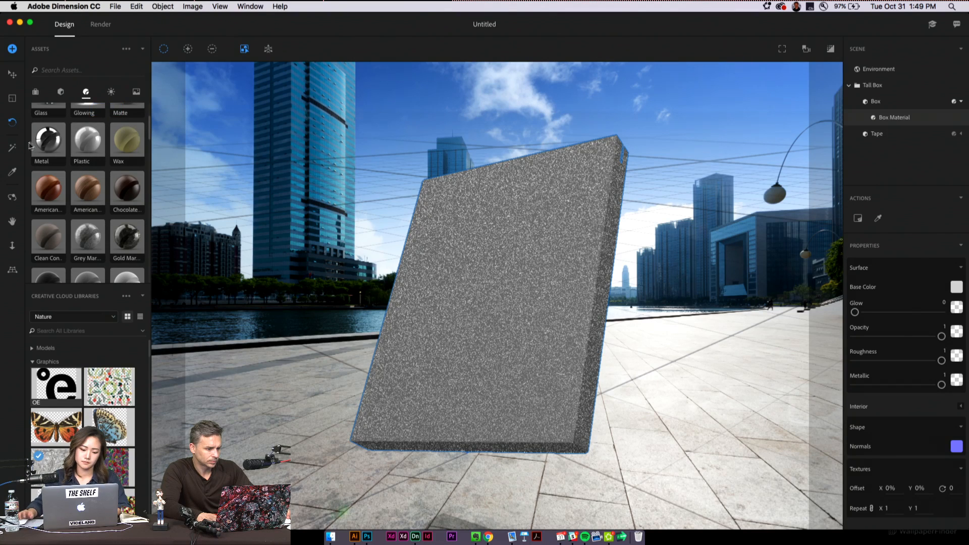
scroll(69, 144, "up", 3)
left_click_drag(49, 238, 523, 287)
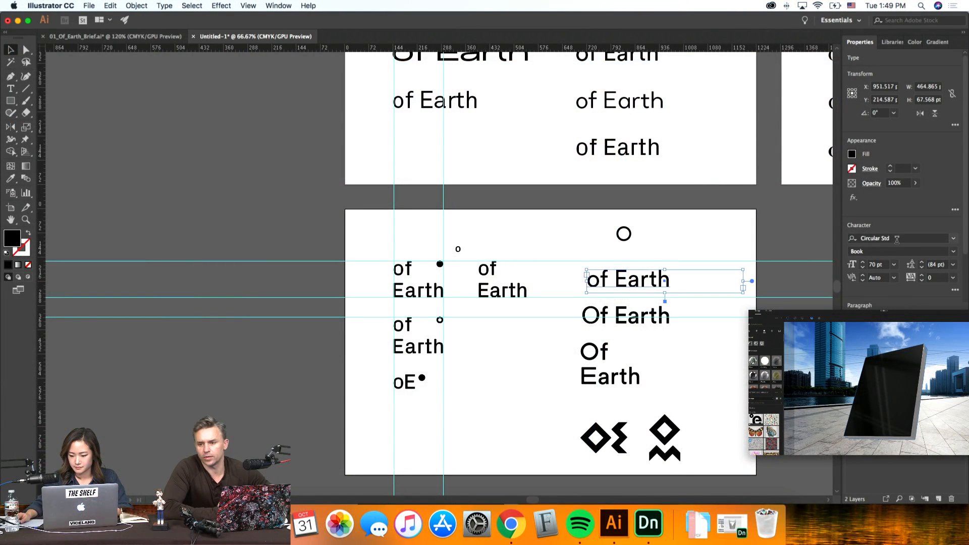
Step: Switch to Illustrator and set the selected single-line "of Earth" text to Px Grotesk Light
left_click(897, 239)
key("BackSpace")
type("px")
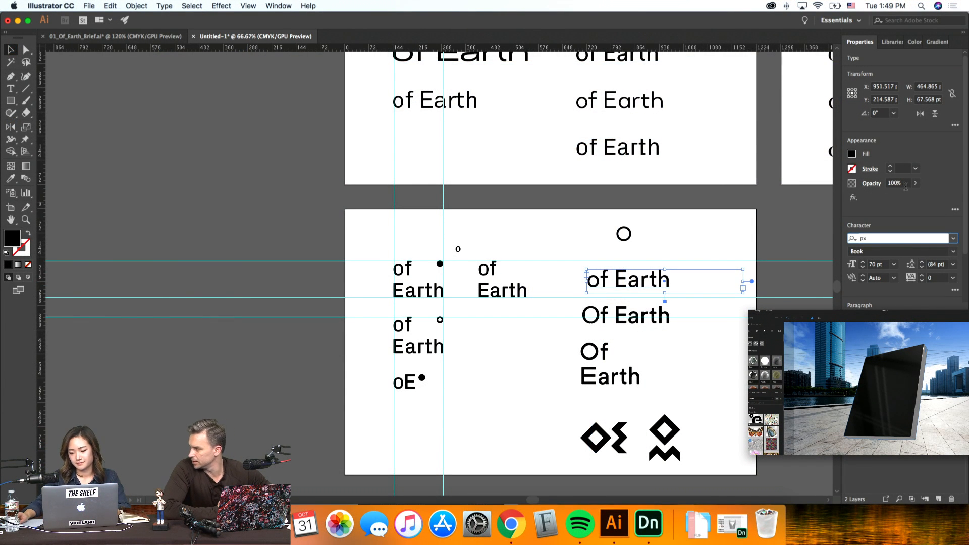
left_click(955, 239)
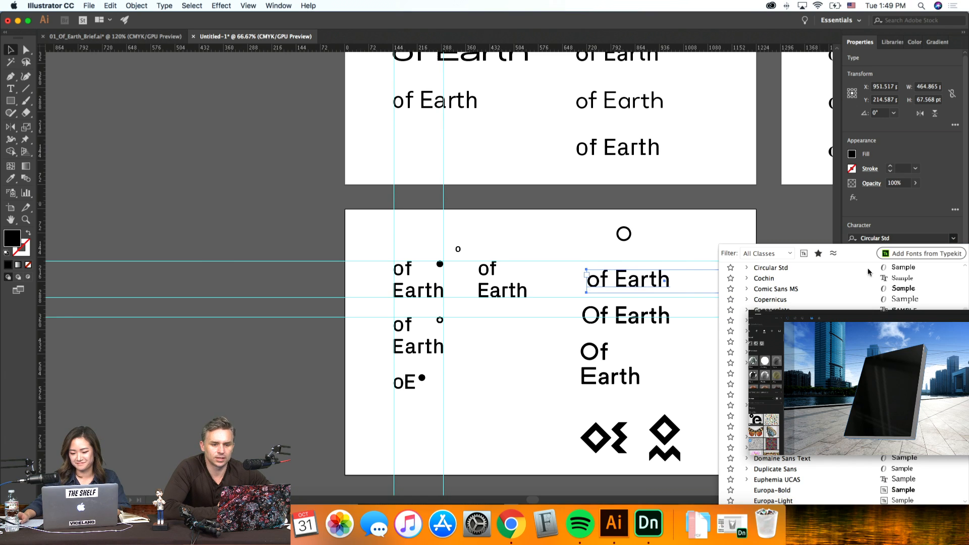
scroll(931, 283, "down", 10)
scroll(903, 268, "down", 10)
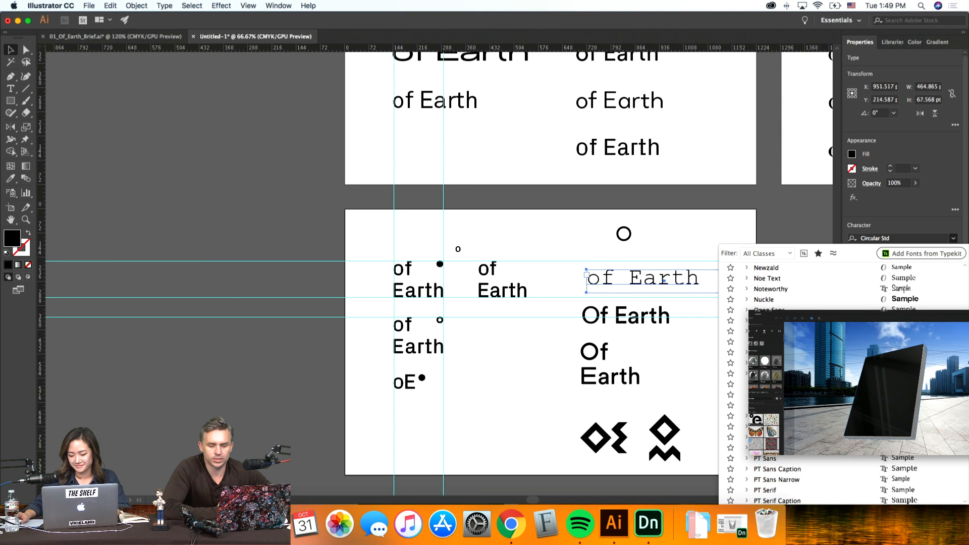
scroll(902, 268, "down", 5)
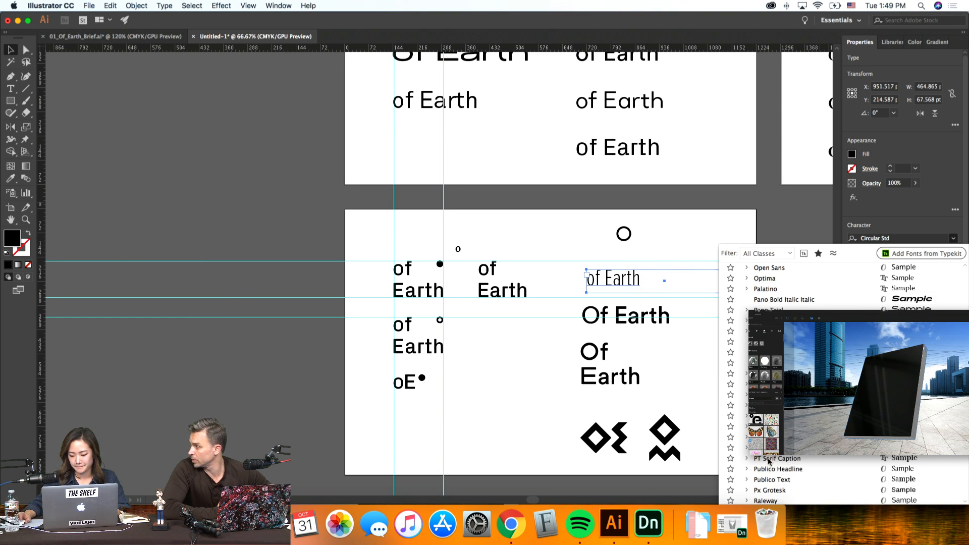
key("Escape")
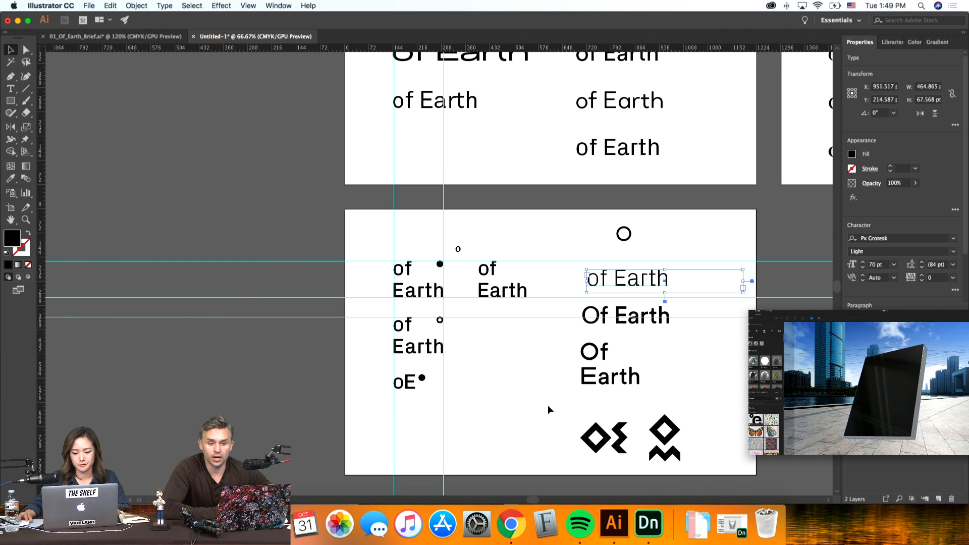
Step: Move the "of Earth" line to about X 576 pt, Y 463 pt and set its font style to Regular
left_click(548, 403)
left_click_drag(648, 283, 522, 367)
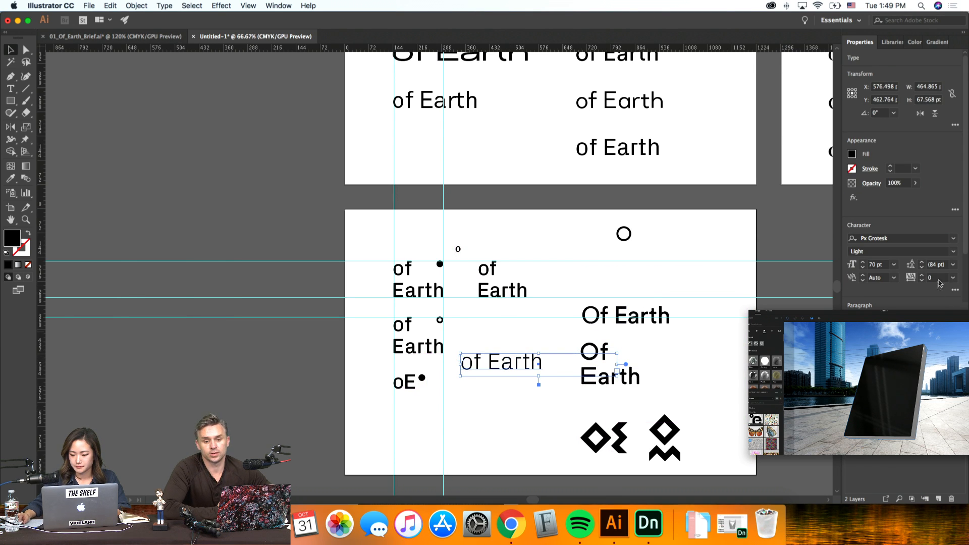
left_click(946, 251)
left_click(869, 277)
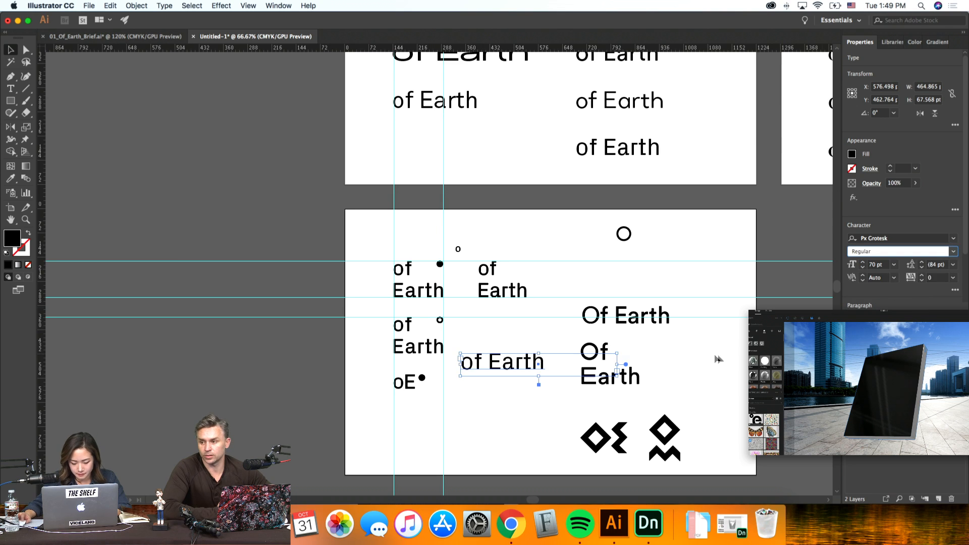
left_click(710, 357)
Step: Move the single-line "of Earth" text beside the ring lockup, to about X 612 pt, Y 359 pt
left_click_drag(585, 291, 667, 325)
left_click(522, 374, "shift")
left_click(731, 428)
key("super+equal")
key("super+equal")
scroll(517, 327, "down", 3)
left_click_drag(514, 322, 540, 244)
Step: Replace the capital E with a lowercase e so the line reads "of earth"
double_click(596, 209)
type("e")
key("Escape")
left_click(532, 283)
scroll(532, 286, "up", 3)
scroll(533, 286, "right", 3)
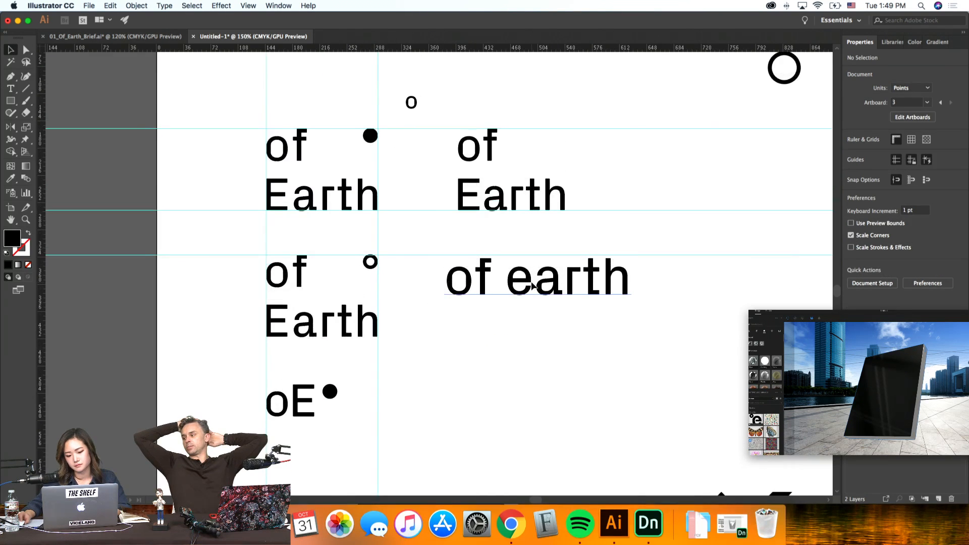
Step: Break "of earth" into two lines after "of" and resize its text frame to about 182 by 171 pt
double_click(532, 285)
left_click(502, 276)
key("shift+End")
key("BackSpace")
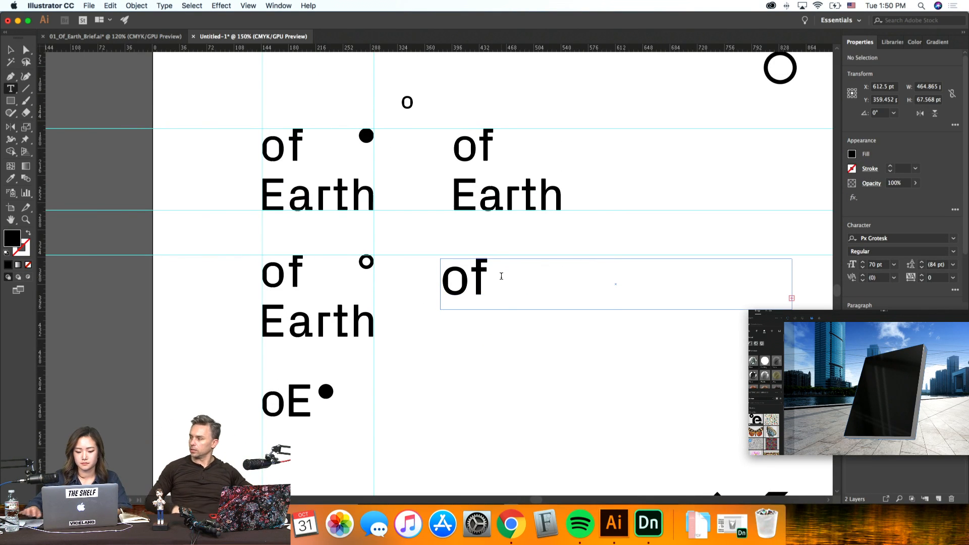
key("Escape")
left_click_drag(619, 321, 618, 389)
left_click_drag(730, 324, 579, 320)
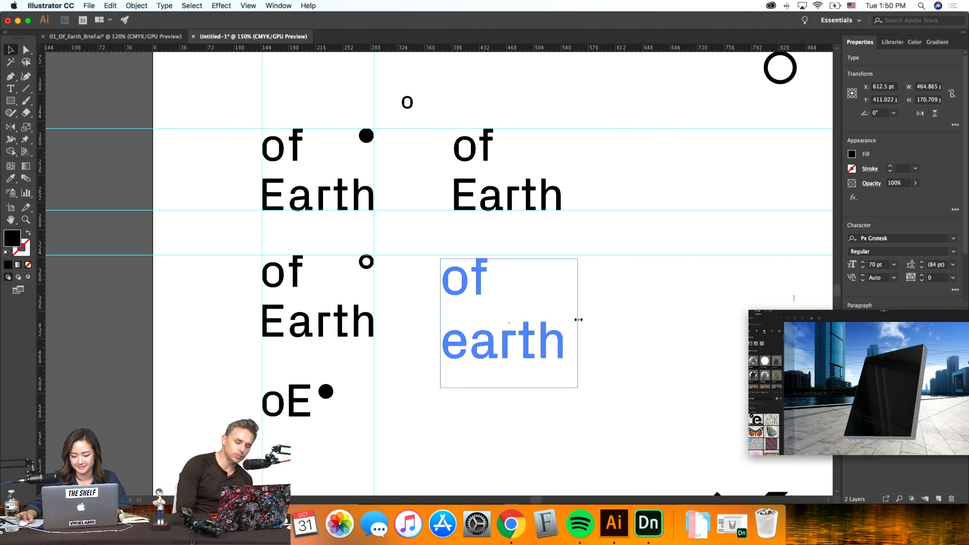
left_click(669, 320)
Step: Expand the stacked "of earth" text's object and fill, and align a copy of the solid dot with its upper-right corner
left_click_drag(366, 137, 559, 265)
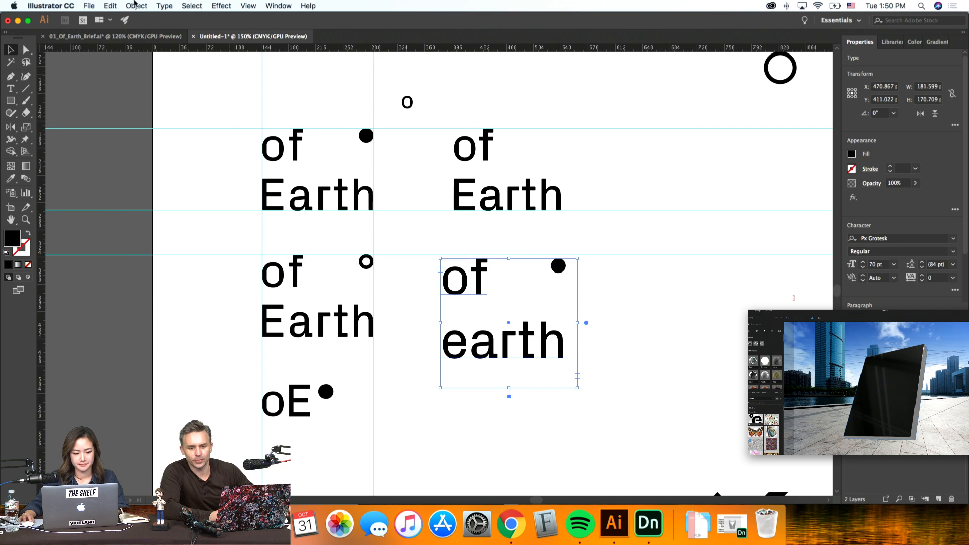
left_click(137, 6)
left_click(151, 101)
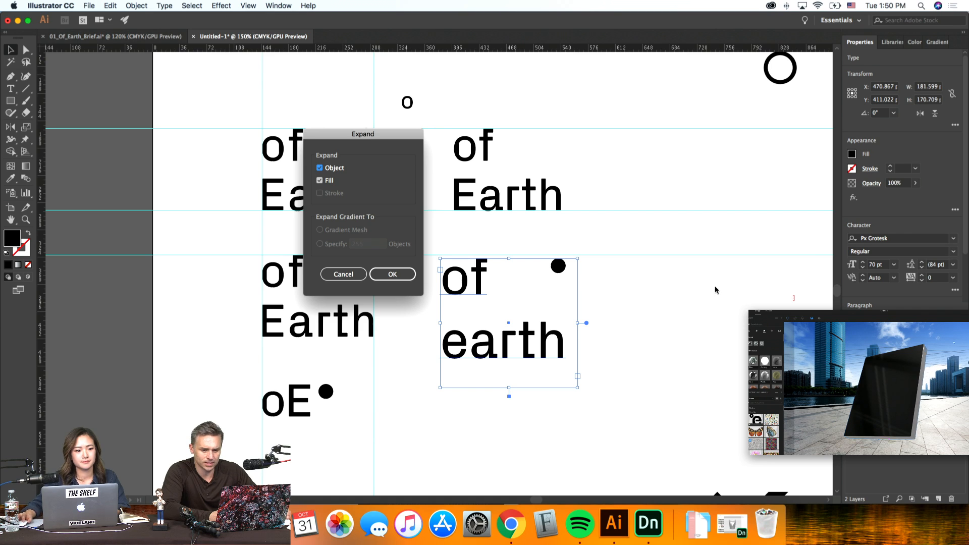
key("Return")
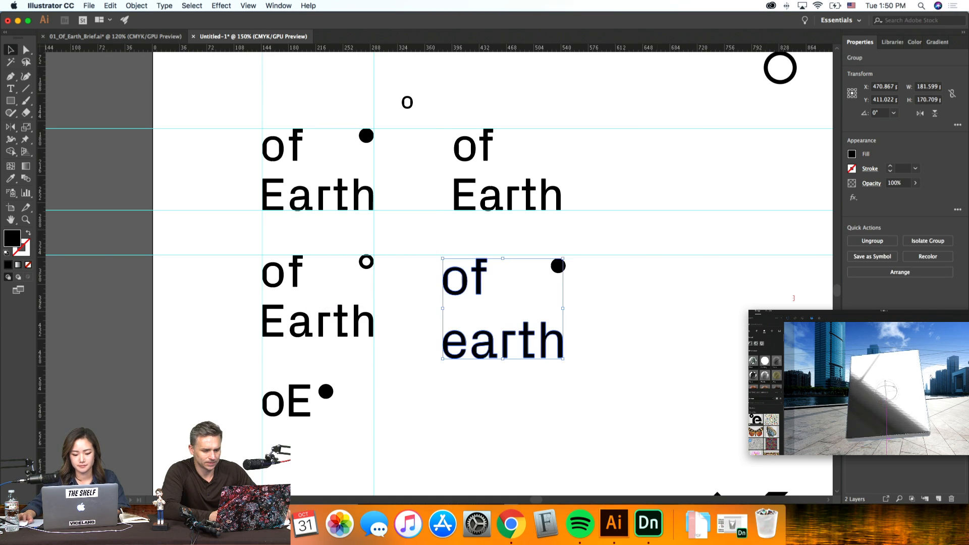
left_click(698, 355)
left_click_drag(560, 267, 556, 264)
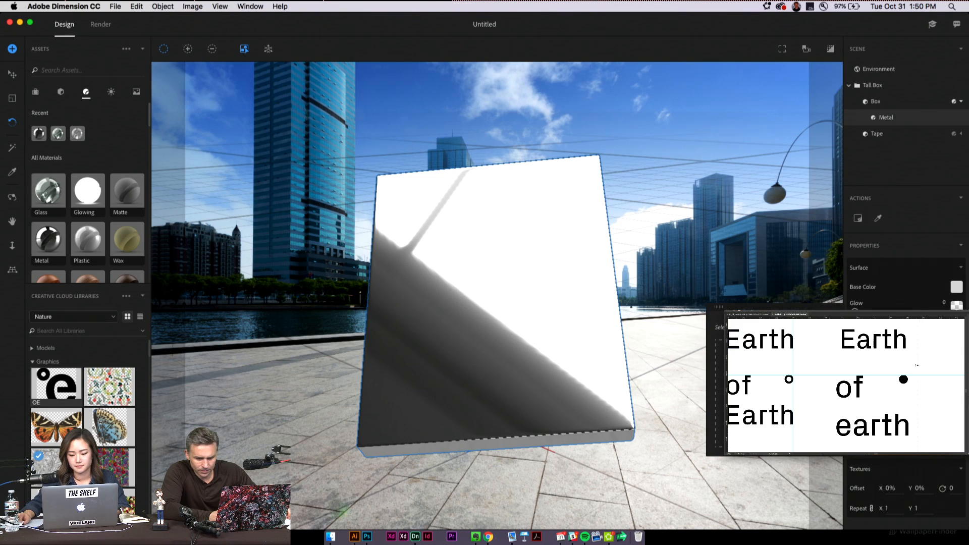
Step: Load OE.jpg as the texture image of the box's Metal material and rotate Tall Box to about X 144.4, Y 140.3, Z -160.7
left_click(770, 389)
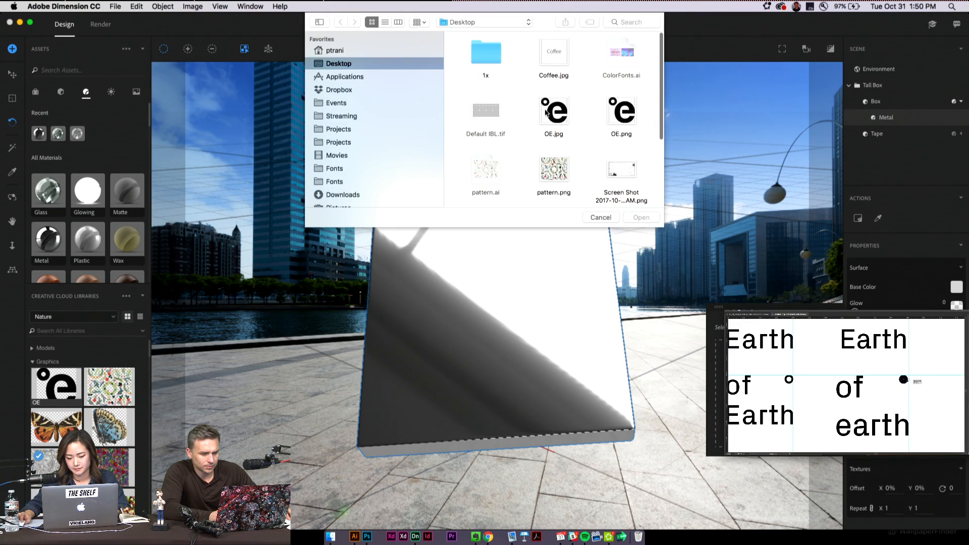
double_click(554, 109)
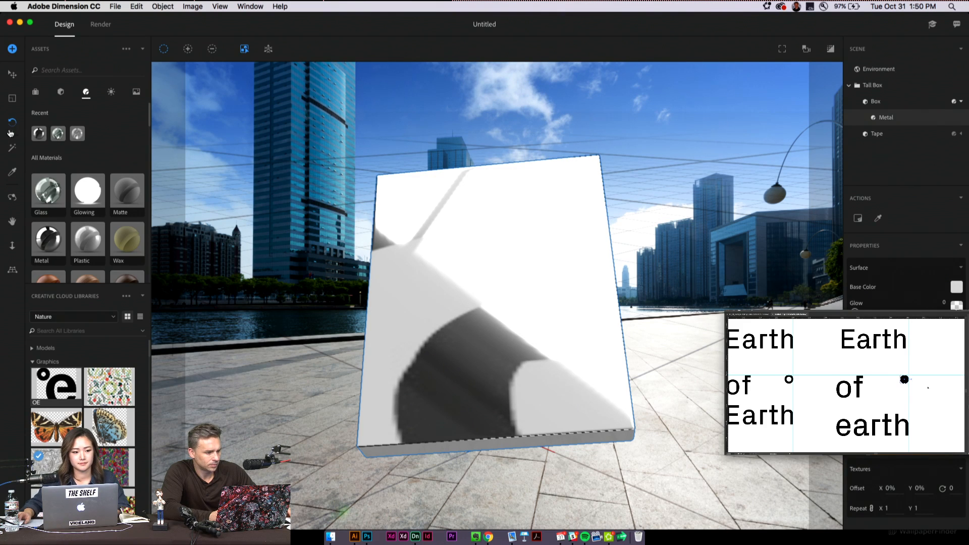
left_click(897, 87)
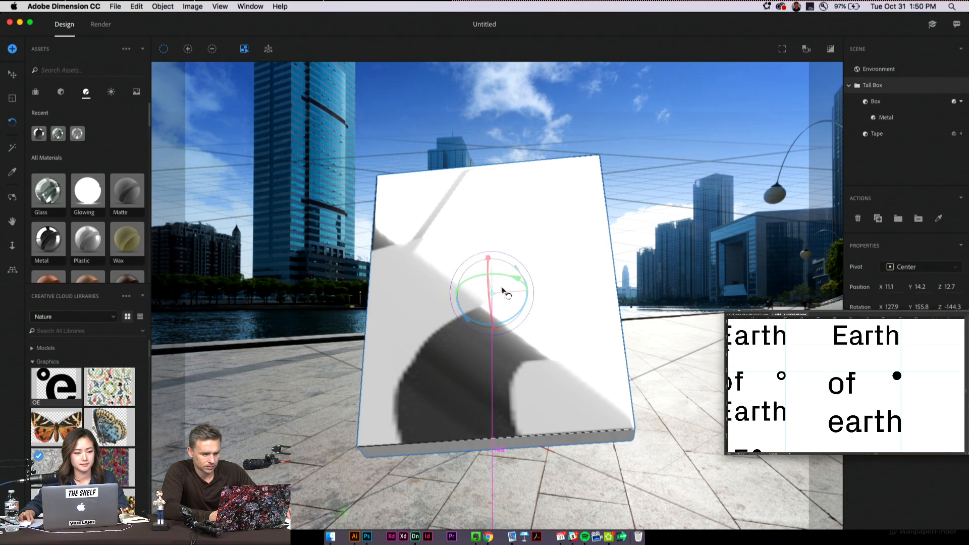
left_click_drag(502, 293, 536, 343)
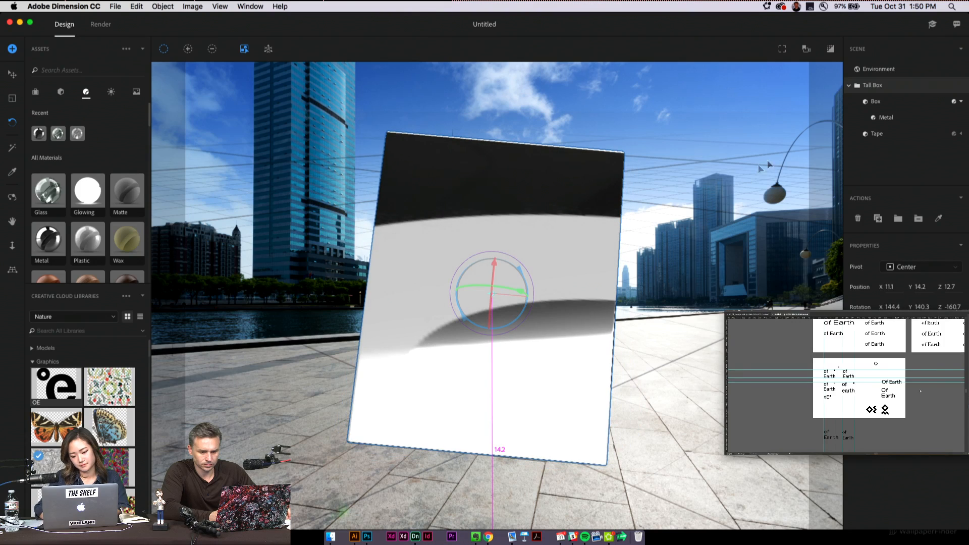
Step: Set the Metal texture's offset to X 357%, Y -98%, rotation to -27 and repeat to 6.7, and tilt Tall Box to a new angle
left_click(885, 118)
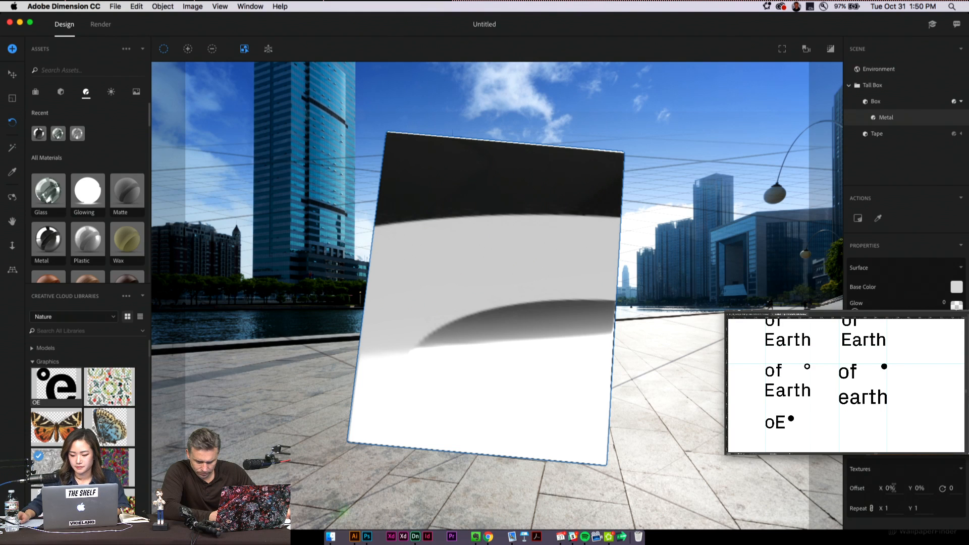
left_click_drag(882, 489, 904, 488)
left_click_drag(891, 489, 904, 489)
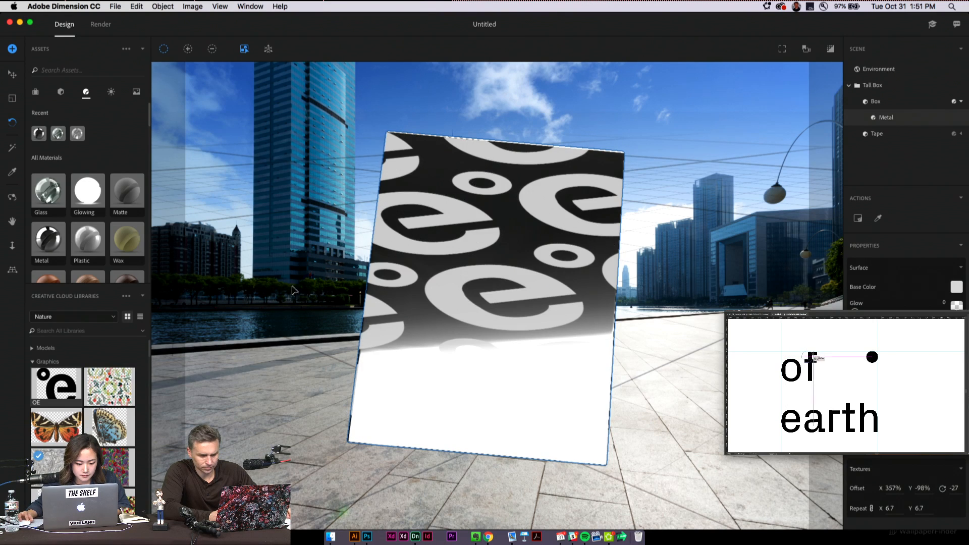
left_click(883, 85)
left_click_drag(557, 226, 448, 178)
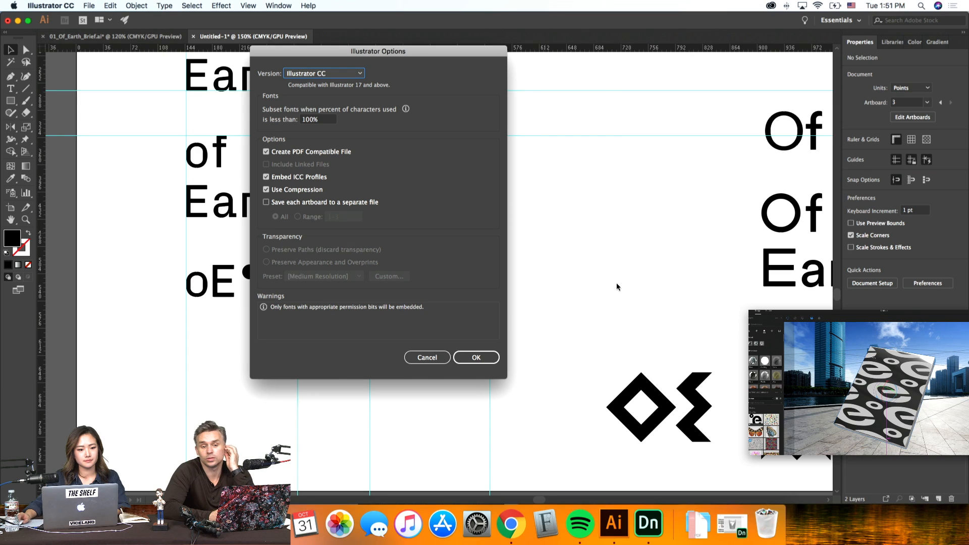
Step: Save the logo document in Illustrator CC format with the default Illustrator options
key("Return")
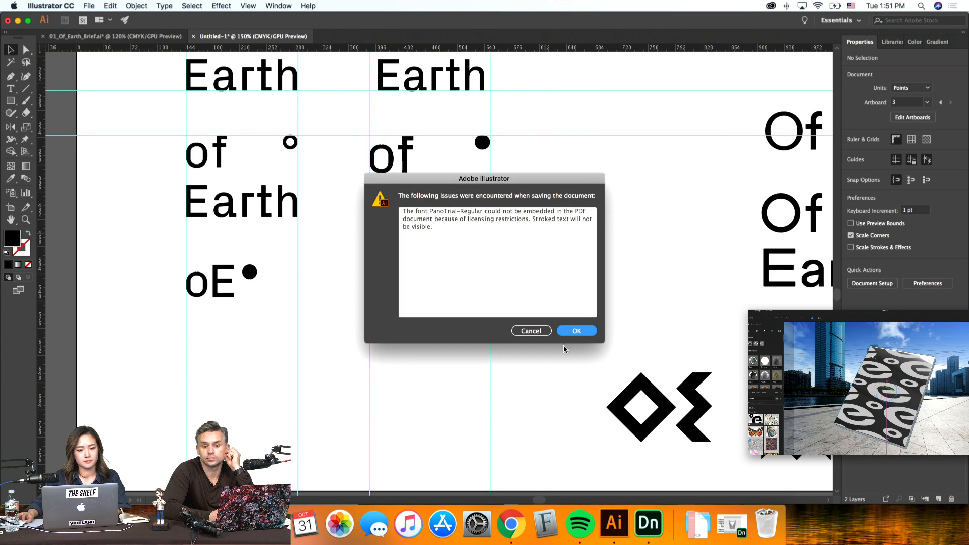
left_click(577, 331)
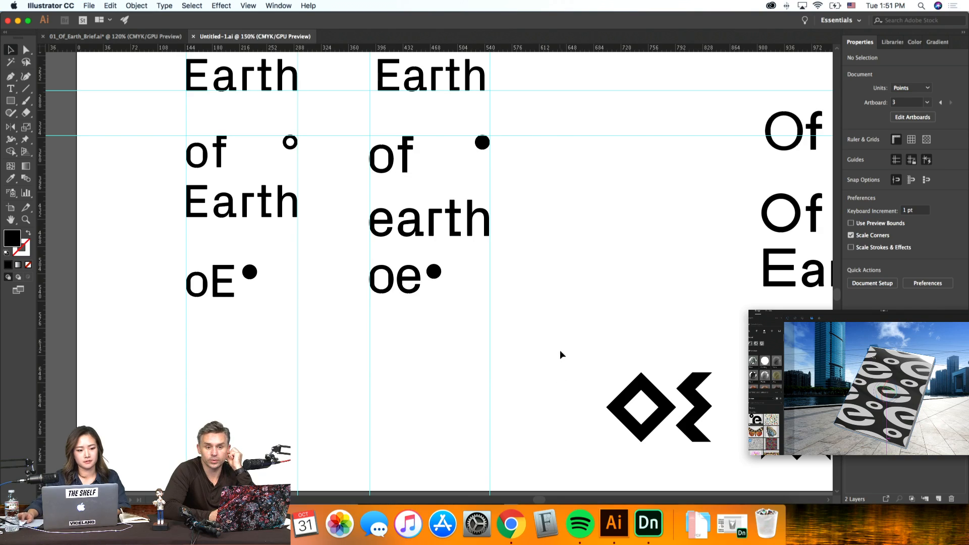
Step: Duplicate the artboard of sans-serif "of Earth" wordmarks into the empty space below the serif artboard
key("super+minus")
key("super+minus")
scroll(563, 350, "up", 10)
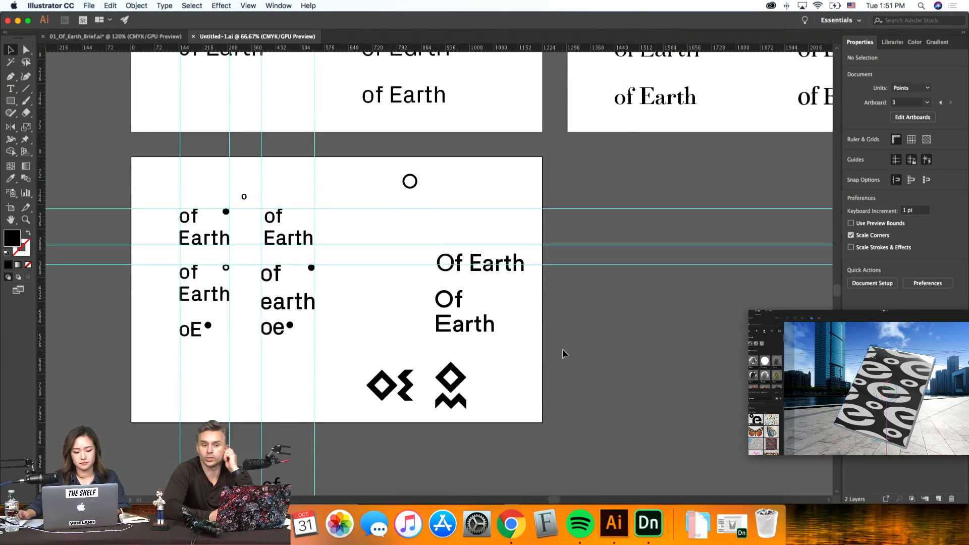
scroll(562, 350, "right", 5)
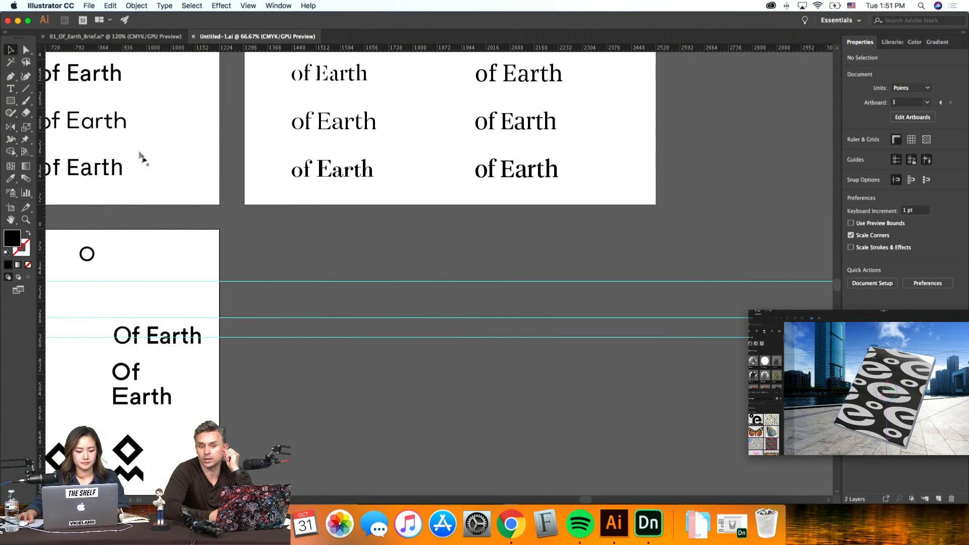
left_click(11, 209)
left_click_drag(125, 123, 564, 415)
key("Escape")
scroll(728, 311, "down", 3)
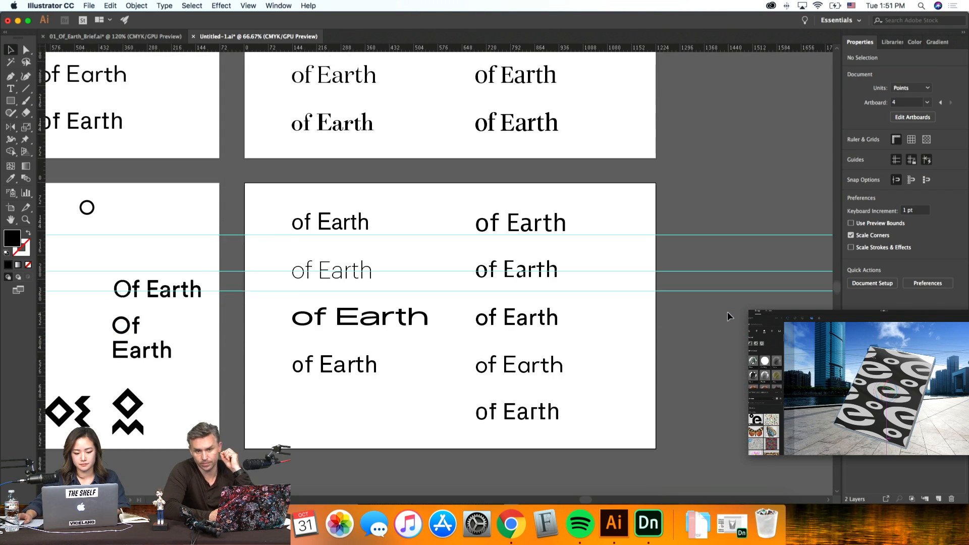
Step: Examine the sans-serif "of Earth" wordmarks on the copied artboard up close
key("super+equal")
key("super+equal")
key("super+minus")
key("super+minus")
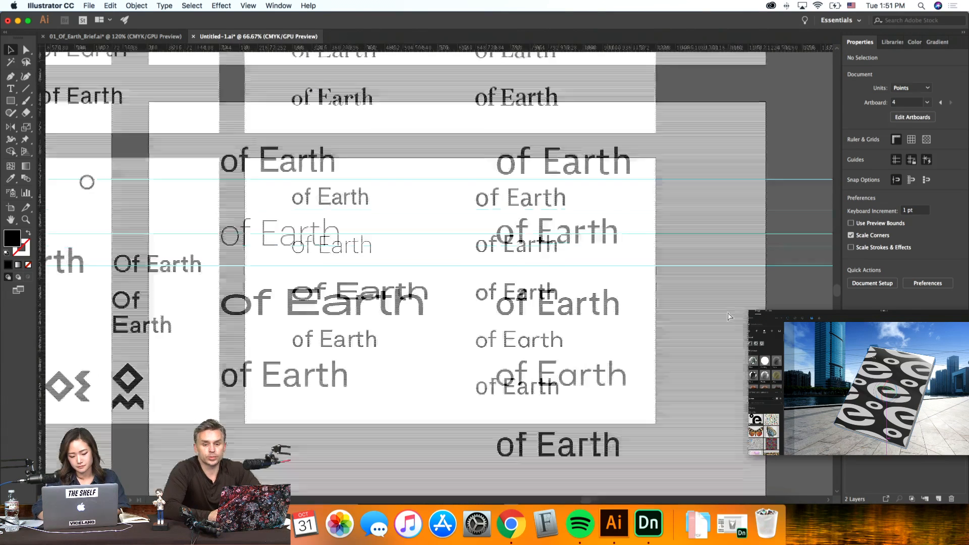
key("super+equal")
key("super+equal")
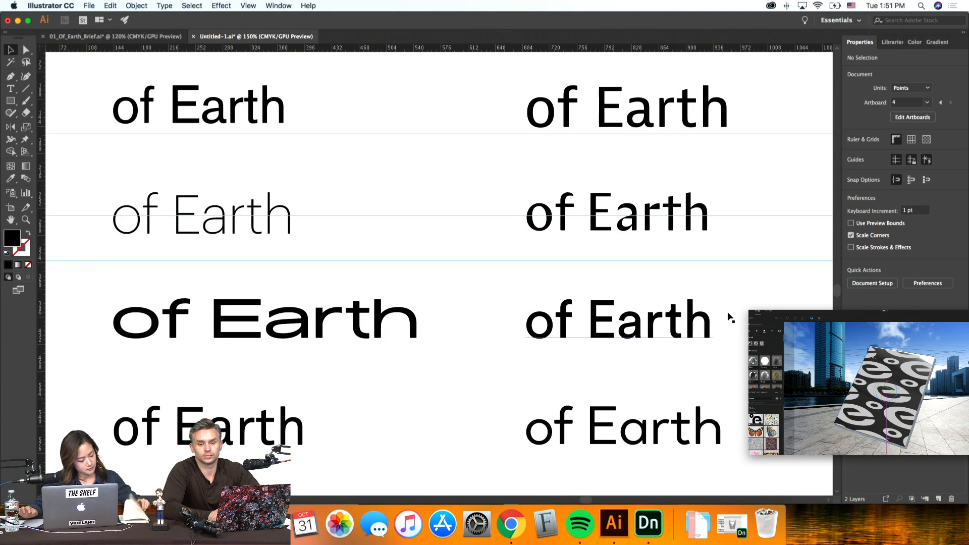
key("super+minus")
key("super+minus")
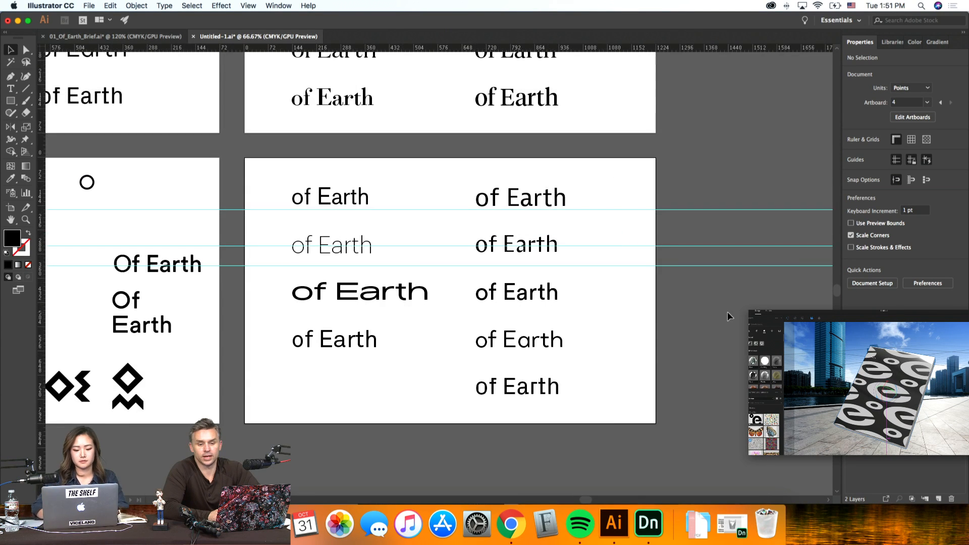
Step: Change all "of Earth" wordmarks on the copied artboard to uppercase
key("super+a")
left_click(136, 6)
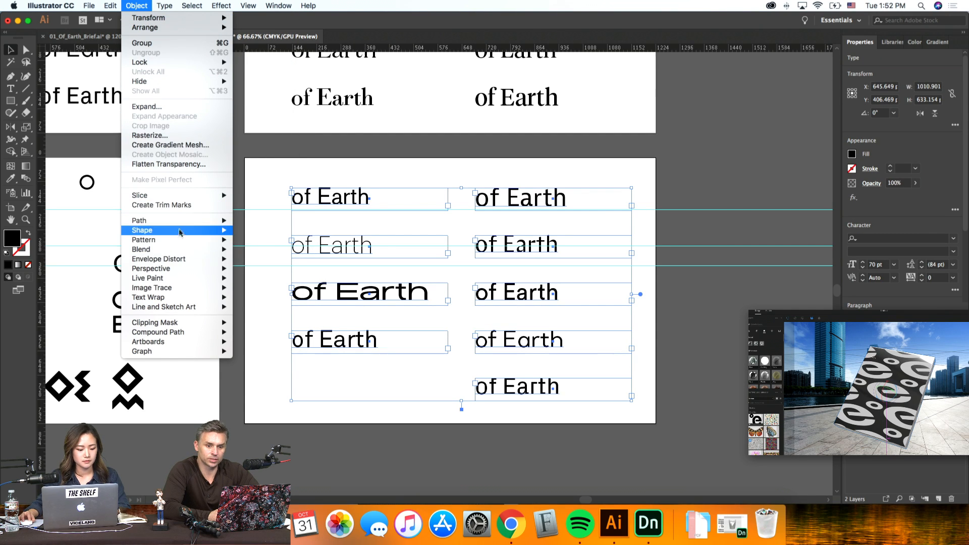
mouse_move(165, 5)
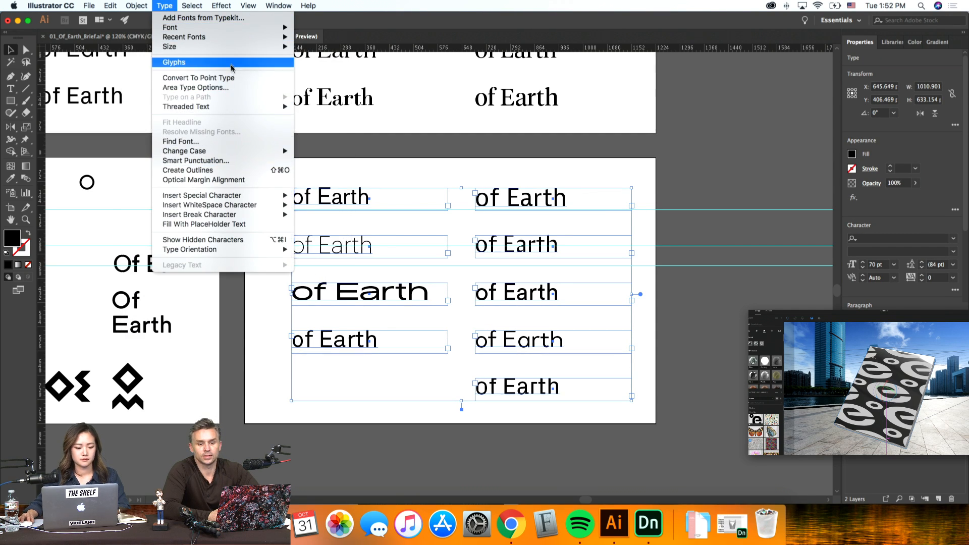
mouse_move(282, 153)
left_click(325, 151)
left_click(728, 300)
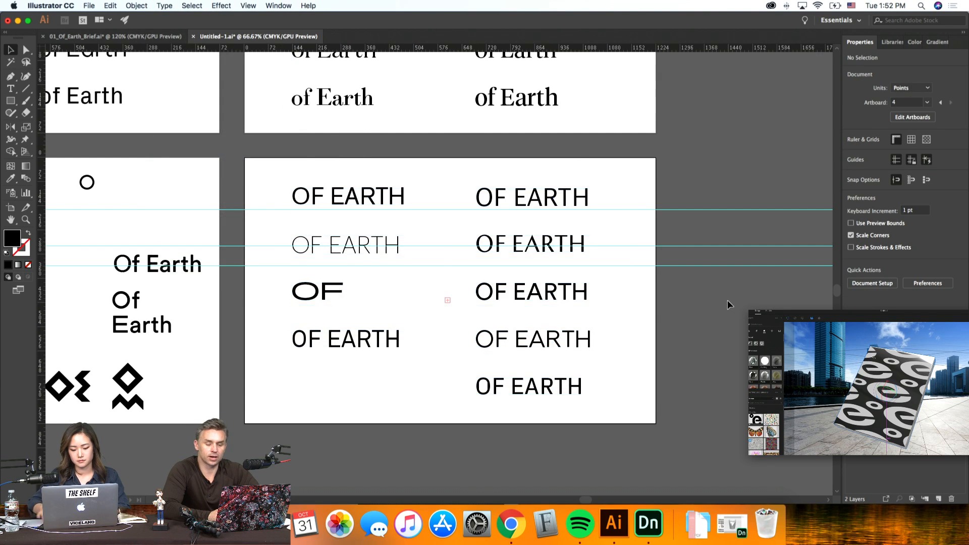
Step: Compare the uppercase wordmarks and delete the bottom two of the second column and the whole first column
key("super+equal")
key("super+equal")
scroll(728, 303, "right", 3)
left_click(654, 231)
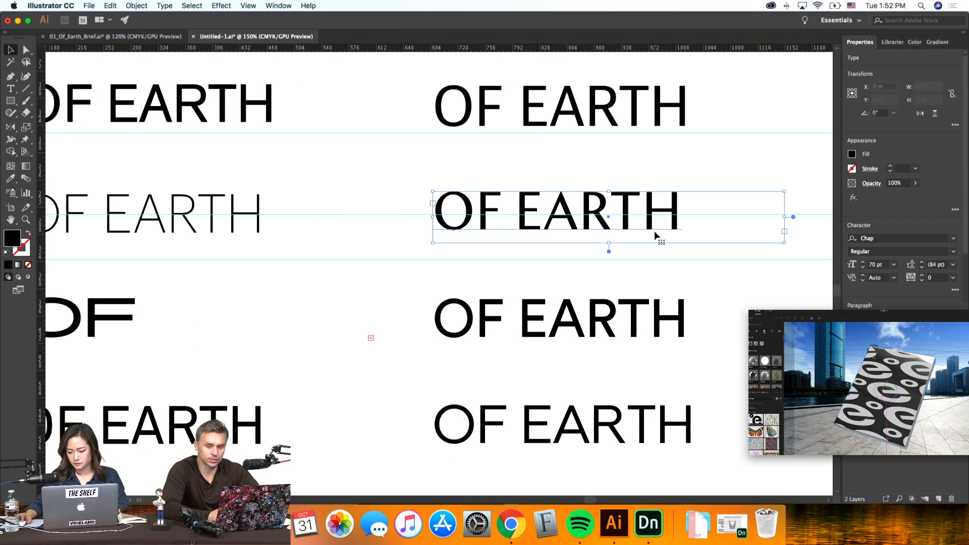
left_click(740, 311)
key("super+minus")
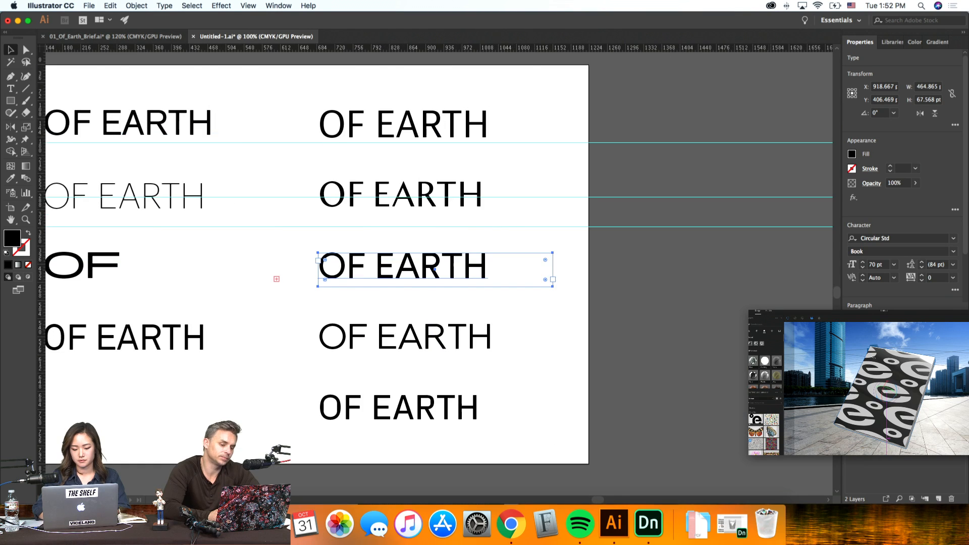
key("super+minus")
left_click(595, 369)
left_click_drag(517, 398, 366, 324)
key("Delete")
left_click_drag(289, 367, 194, 179)
key("Delete")
Step: Try deleting the upper two "OF EARTH" wordmarks and moving the third, and undo these changes
left_click_drag(511, 234, 439, 172)
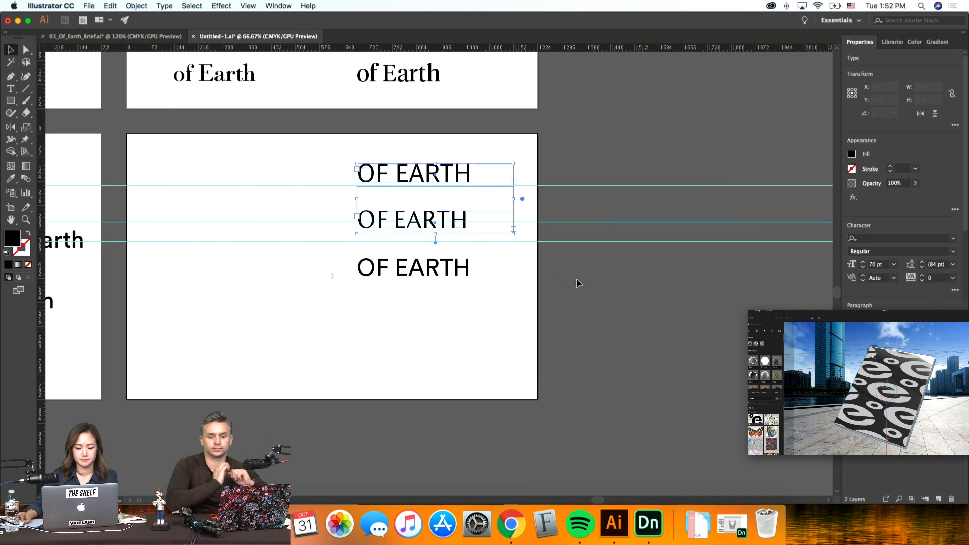
key("Delete")
left_click_drag(434, 273, 244, 182)
left_click(370, 206)
key("super+z")
key("super+z")
Step: Delete the first and third "OF EARTH" wordmarks, keeping only the middle one set in Chap Regular
left_click(600, 292)
left_click(467, 175)
left_click(470, 266, "shift")
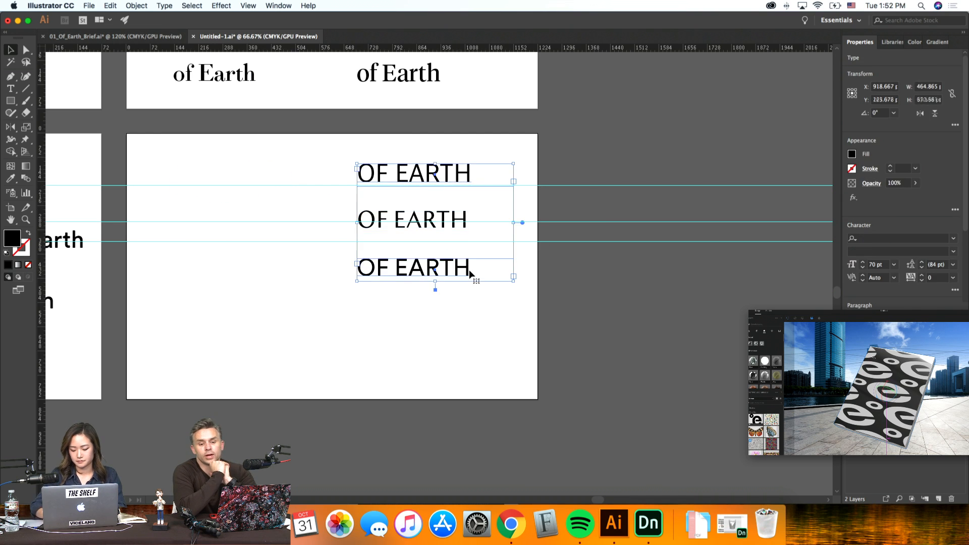
key("Delete")
Step: Move the remaining "OF EARTH" wordmark to about X 526 pt, Y 238 pt and expand it into outlines
key("super+plus")
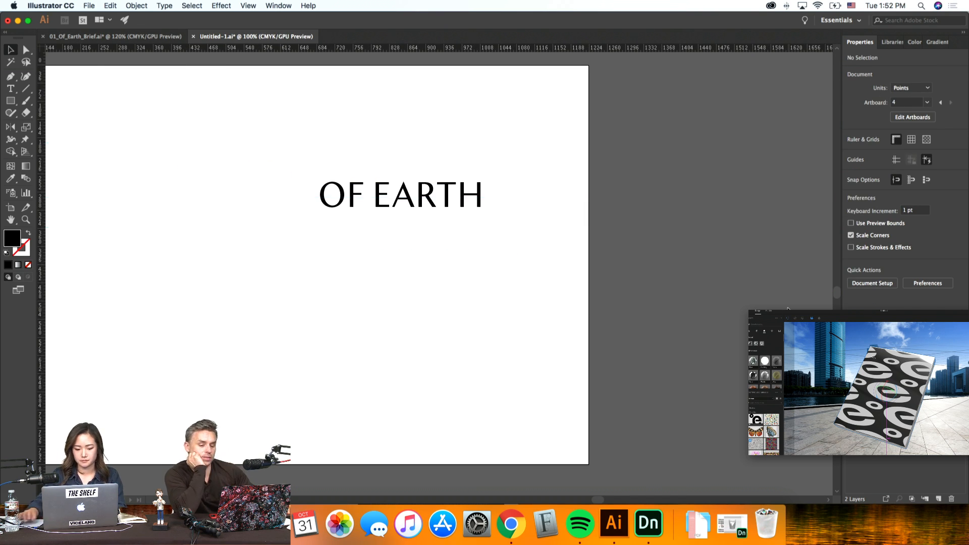
scroll(440, 273, "left", 3)
left_click_drag(541, 227, 343, 215)
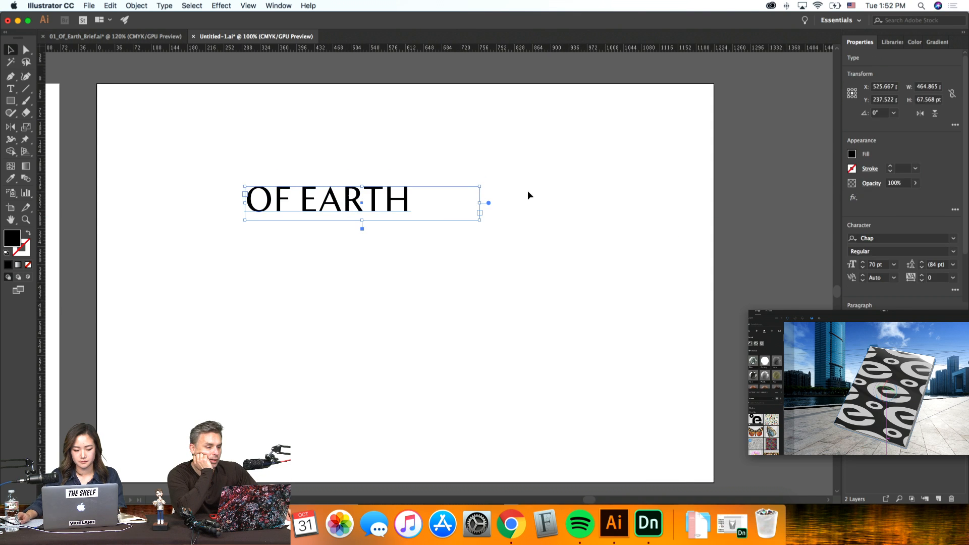
left_click(136, 5)
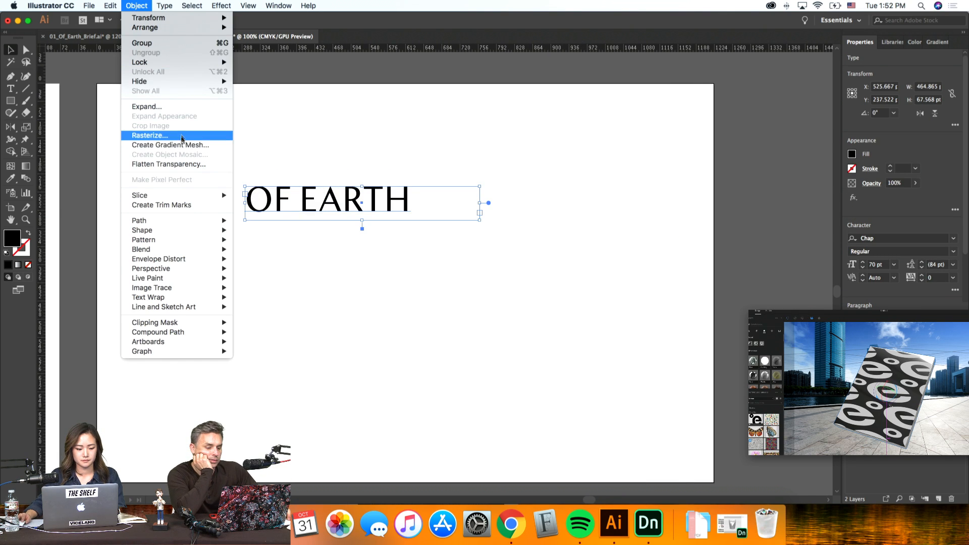
left_click(146, 106)
left_click(393, 273)
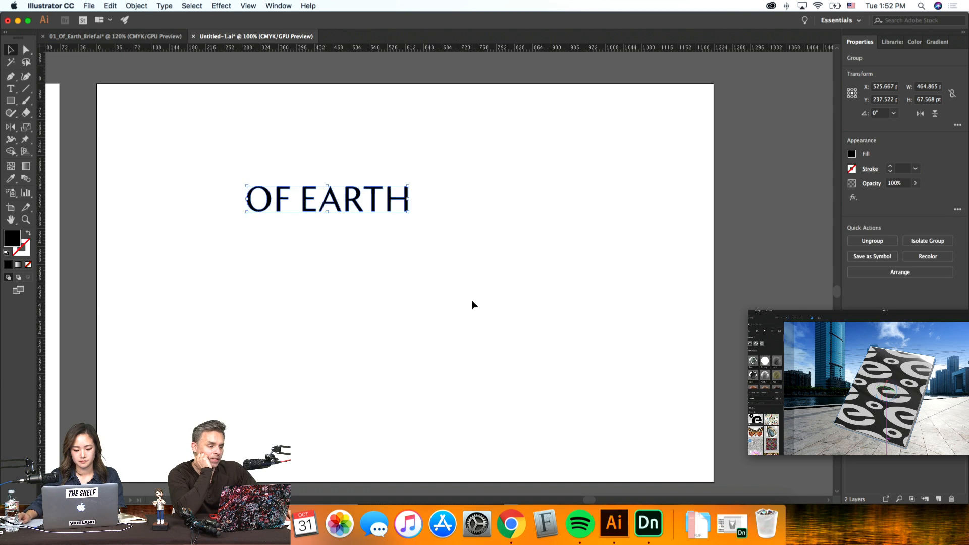
Step: Separate the outlined letters and stack "OF" above "EARTH" as two lines
left_click(428, 262)
left_click_drag(281, 192, 249, 241)
left_click(311, 202)
left_click(560, 325)
Step: Raise the F above the O, and step the A and R progressively higher than the E
key("super+equal")
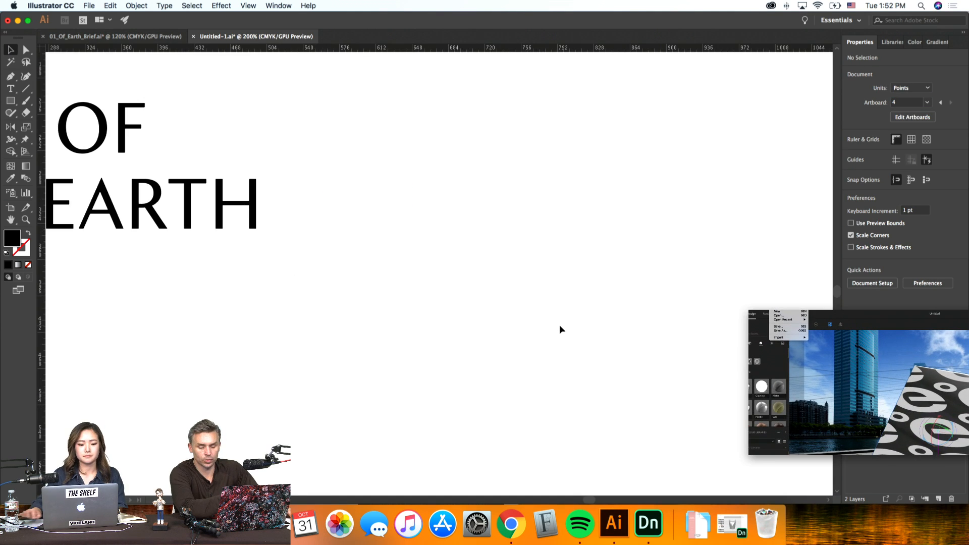
scroll(559, 329, "left", 5)
scroll(559, 330, "up", 2)
left_click_drag(363, 196, 363, 170)
left_click_drag(343, 258, 386, 226)
scroll(903, 255, "down", 2)
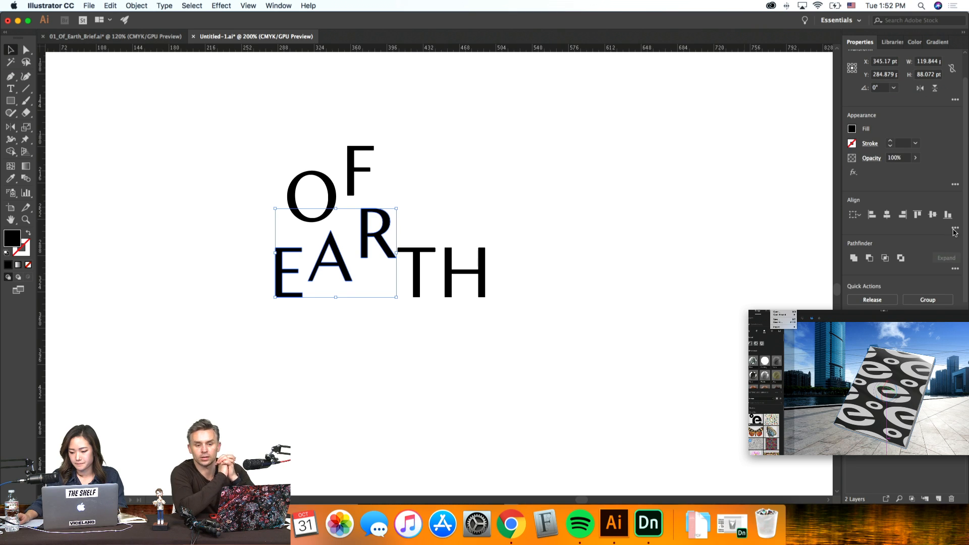
left_click(955, 229)
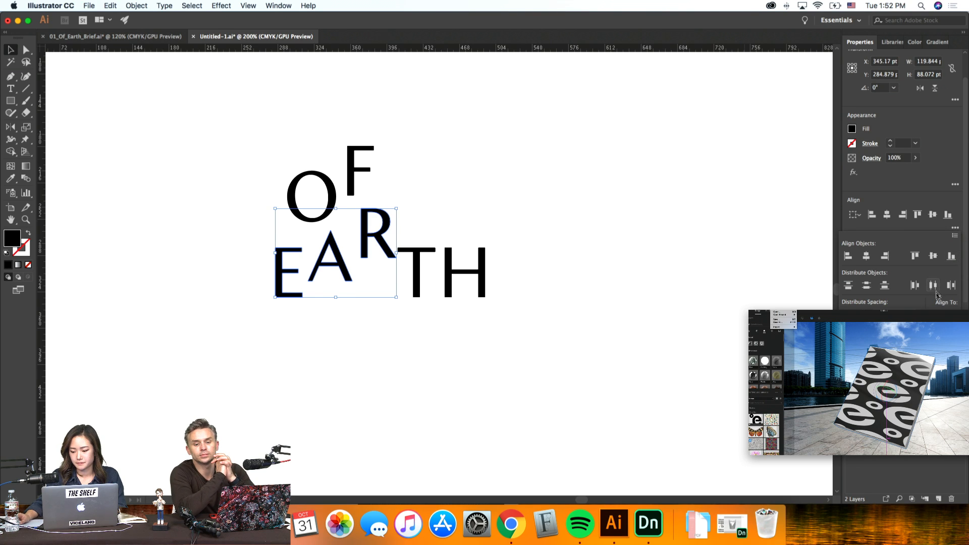
left_click(876, 286)
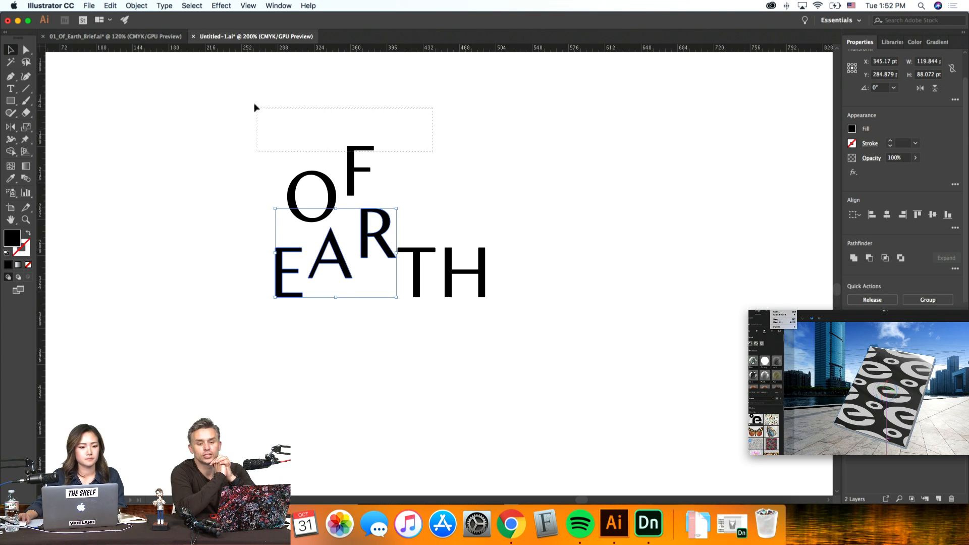
Step: Move the O and F pair 10 pt up and 2 pt to the left, to about X 338 pt, Y 207 pt
left_click_drag(229, 186, 228, 190)
key("shift+Up")
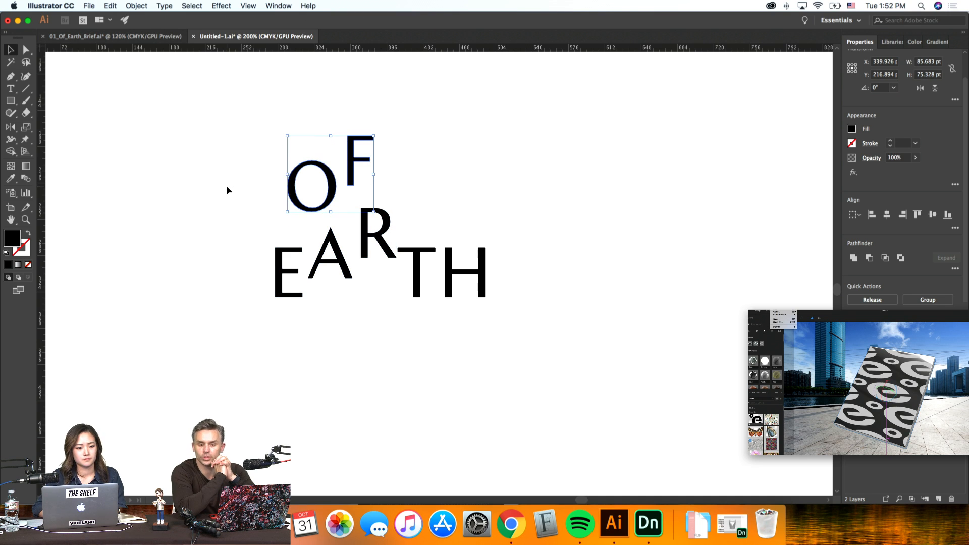
key("Left")
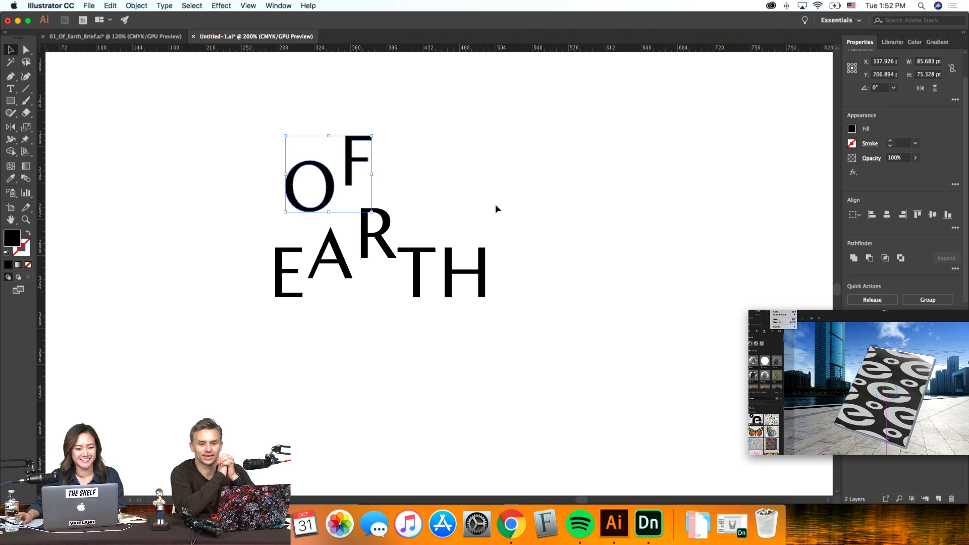
left_click(565, 327)
Step: Move the T and H into a third row beneath "EAR", with the H set higher than the T, and fine-tune their positions
left_click_drag(541, 337, 342, 340)
left_click(613, 362)
left_click_drag(411, 335, 408, 313)
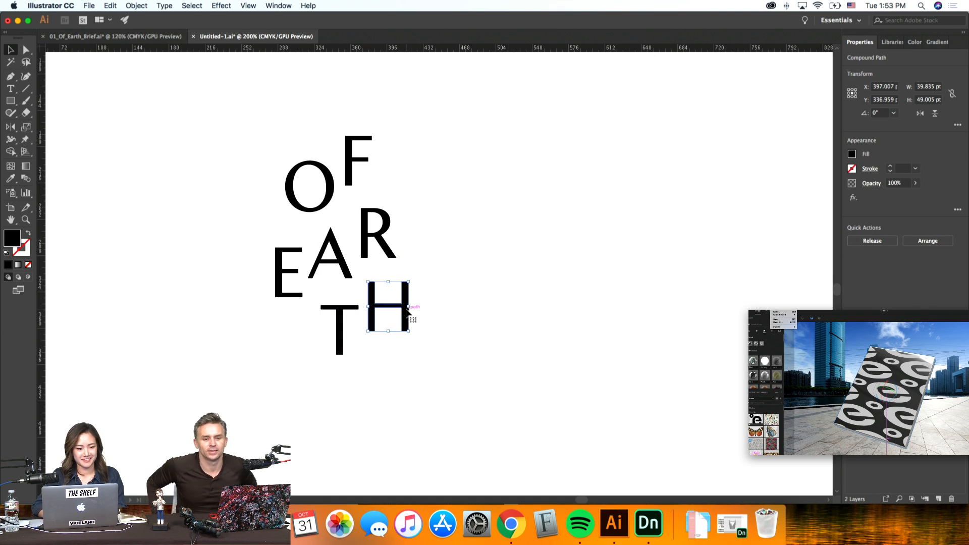
left_click(340, 324, "shift")
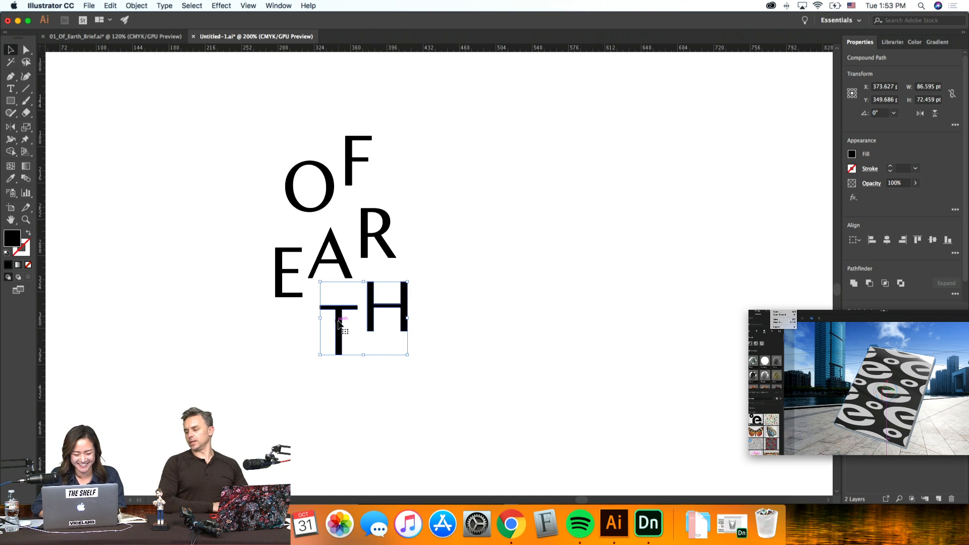
left_click(417, 340)
left_click_drag(389, 316, 393, 316)
left_click(513, 336)
key("super+minus")
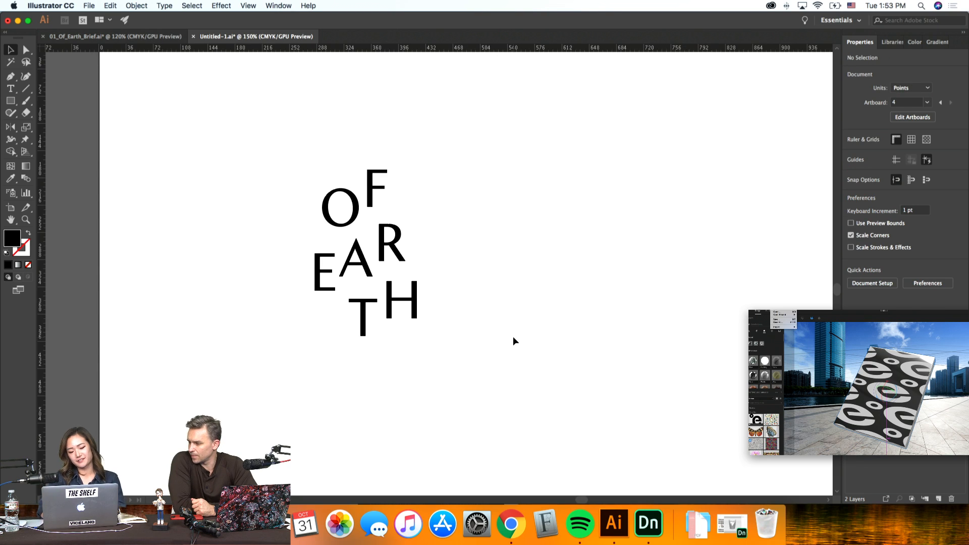
Step: Duplicate the staggered "OF EARTH" wordmark and place the copy beside the original on the same artboard
key("super+minus")
key("super+plus")
key("super+plus")
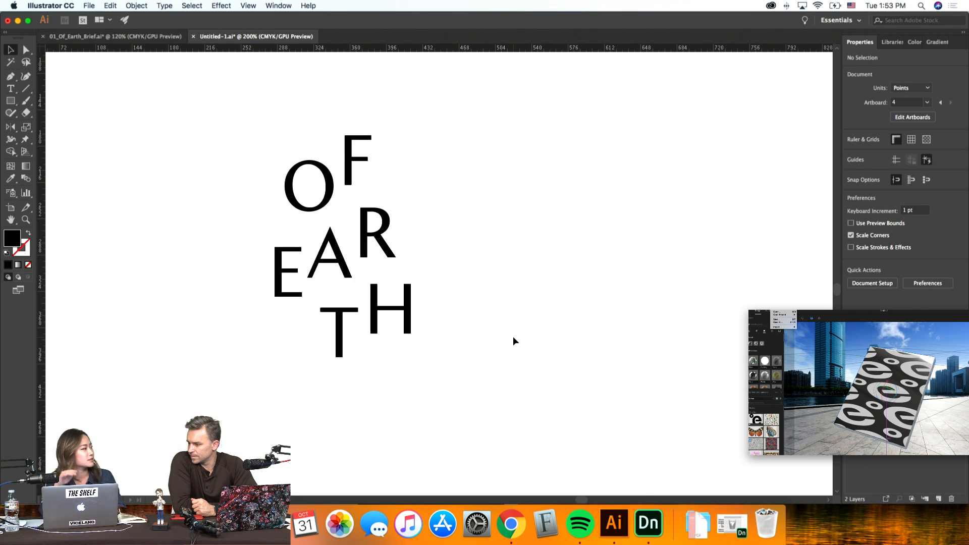
scroll(513, 336, "right", 2)
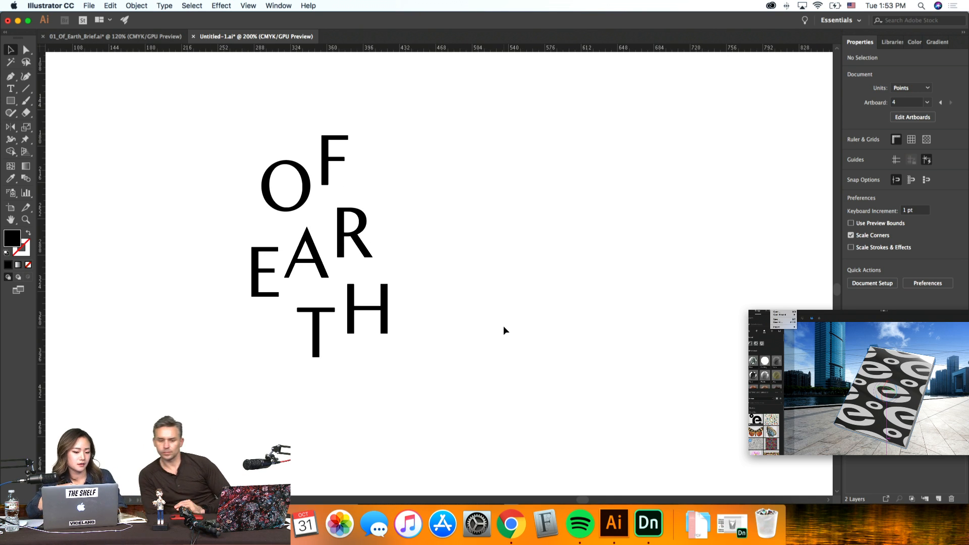
key("super+minus")
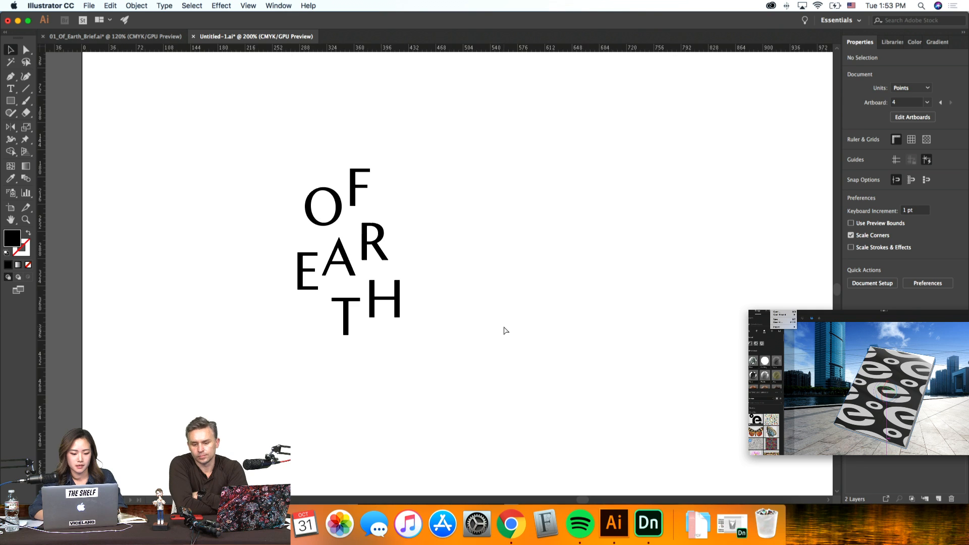
left_click_drag(483, 389, 507, 207)
left_click(626, 223)
scroll(643, 222, "up", 2)
scroll(643, 223, "right", 1)
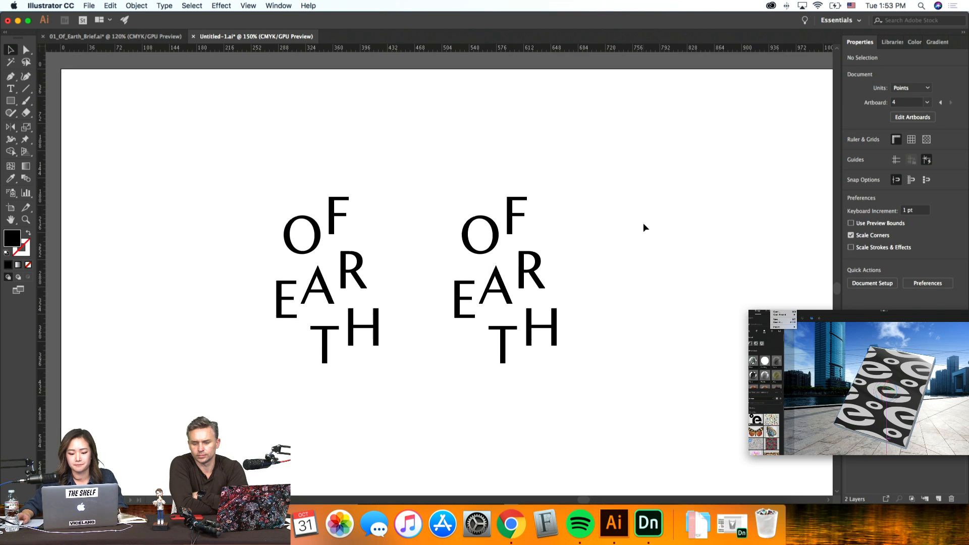
Step: In the copied wordmark, move the A and R up and to the right, and raise the E beneath the O
scroll(644, 224, "right", 1)
left_click_drag(479, 290, 514, 250)
left_click(593, 267)
left_click_drag(440, 305, 443, 291)
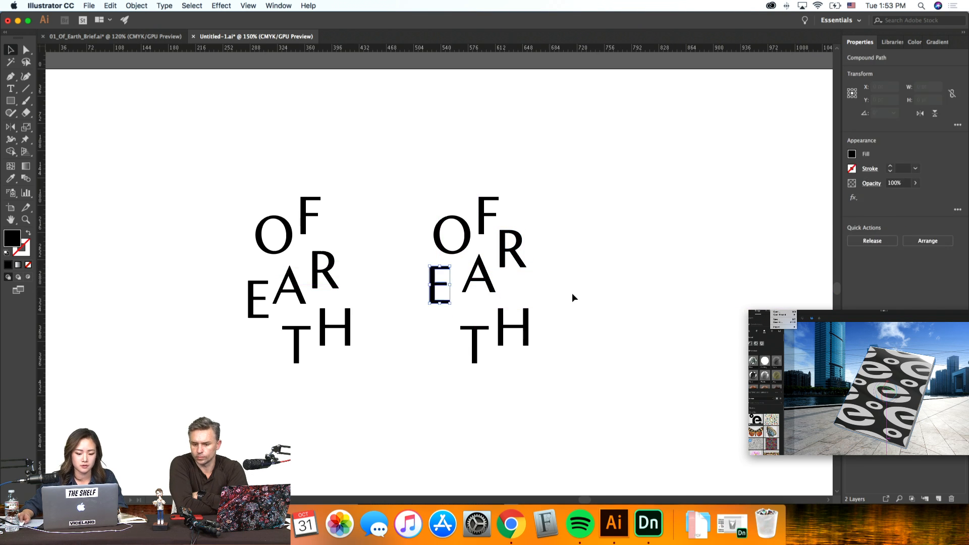
left_click(572, 295)
scroll(570, 294, "right", 1)
key("super+equal")
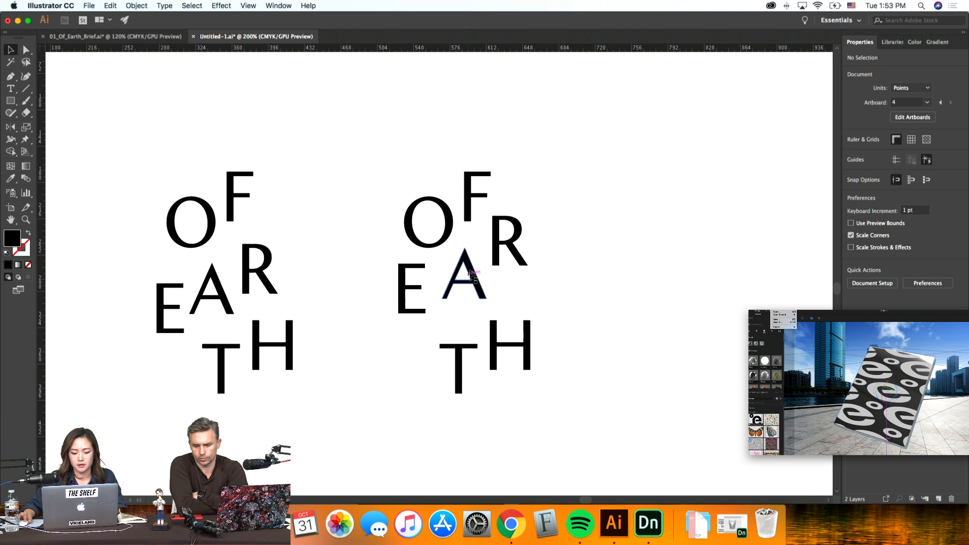
Step: In the copy, lower the O and R slightly and move the T and H up closer to the row above
left_click_drag(446, 241, 446, 246)
left_click(505, 273)
left_click_drag(505, 245, 509, 249)
left_click(483, 311)
left_click_drag(459, 364, 455, 337)
left_click(533, 353)
left_click_drag(533, 354, 539, 325)
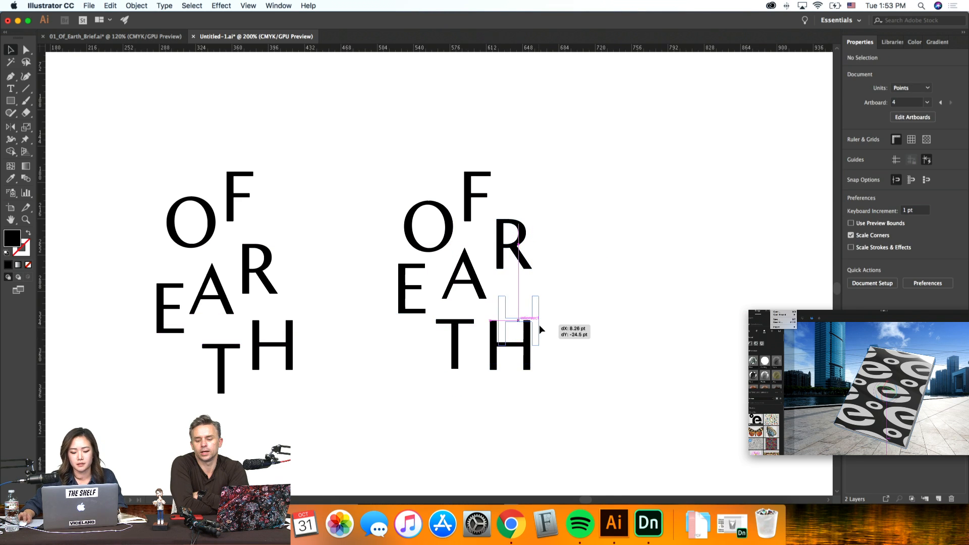
left_click(643, 343)
Step: Move all the letters of "EARTH" in the copy 20 pt down, away from "OF"
left_click_drag(616, 404, 389, 273)
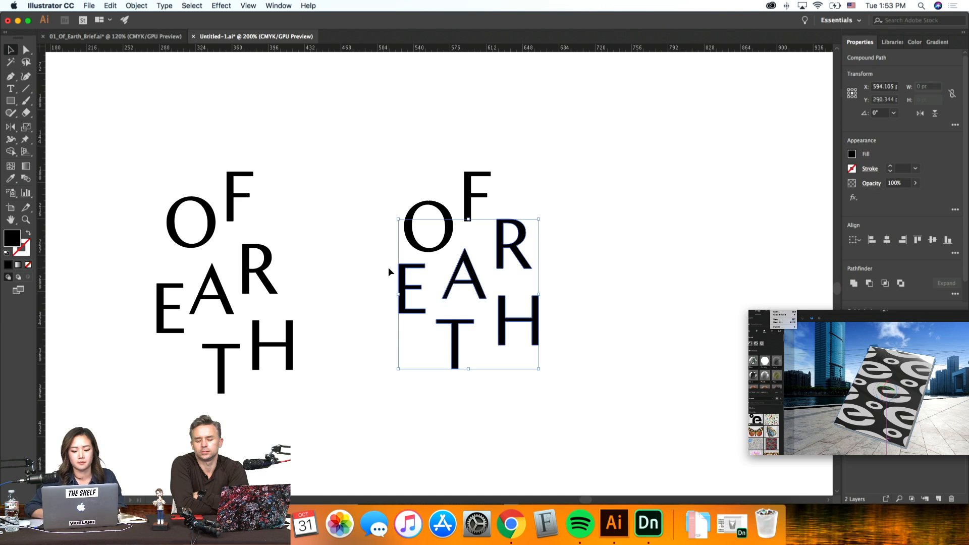
key("shift+Down")
key("shift+Down")
left_click(628, 260)
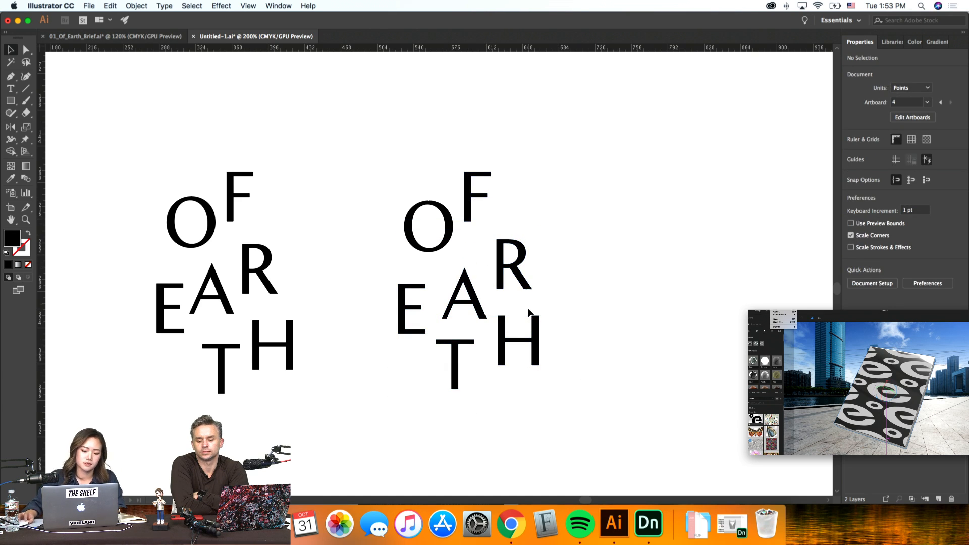
Step: Nudge the F in the copy a few points down and slightly to the right
left_click(466, 206)
key("Down")
key("Down")
key("Down")
key("Down")
key("Right")
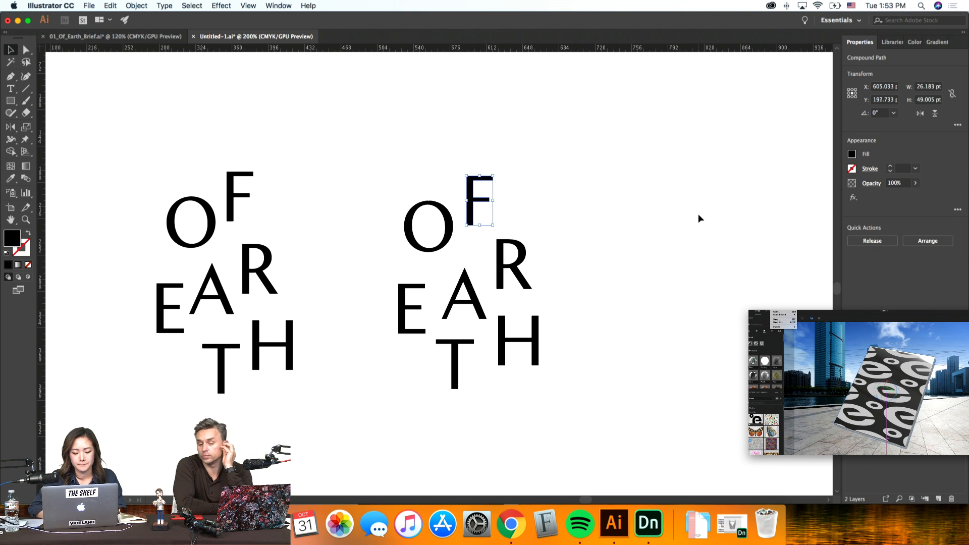
left_click(699, 214)
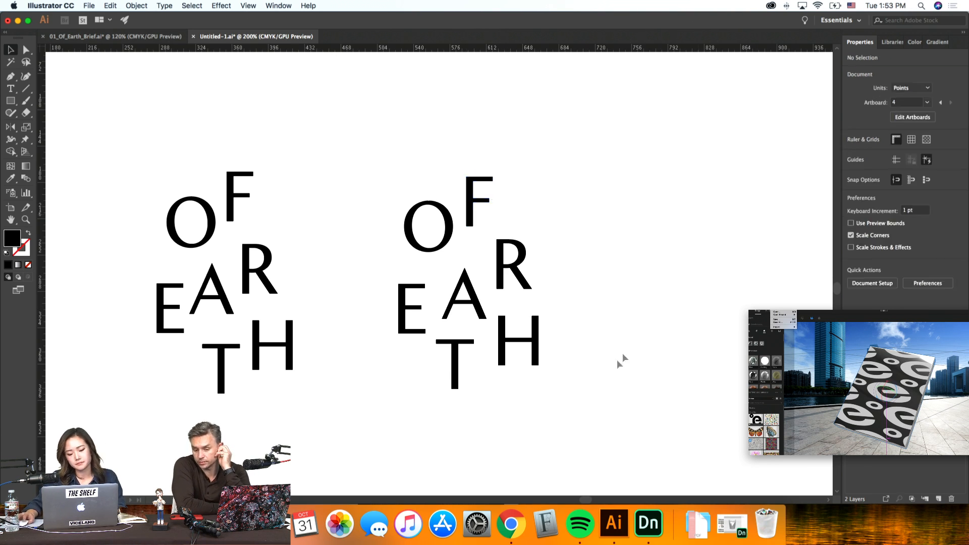
Step: Nudge the T and H of the copy down together by a few points
left_click(451, 362)
key("Down")
key("Down")
key("Down")
key("Down")
key("Down")
key("Down")
key("Right")
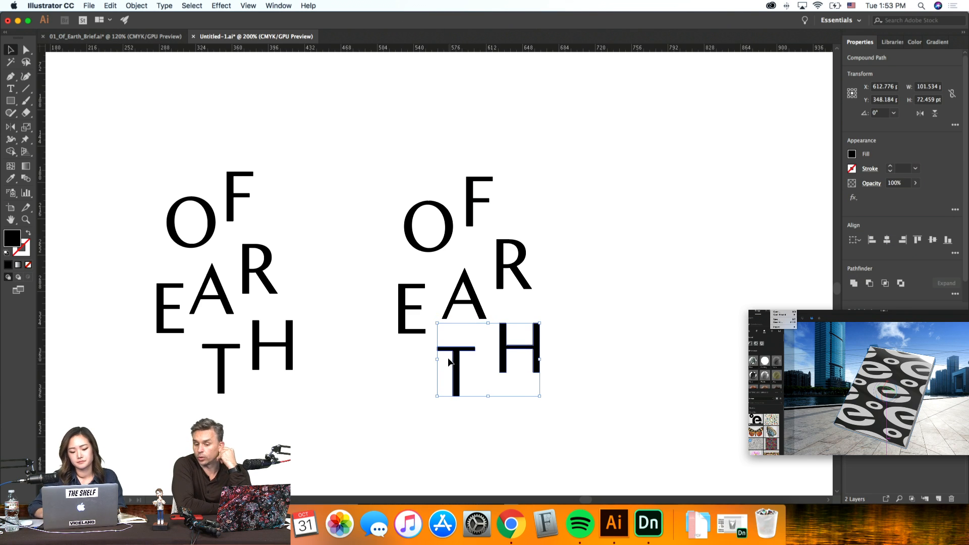
left_click(654, 390)
Step: Compare the two staggered wordmarks side by side on the artboard at a reduced view
key("super+minus")
key("super+minus")
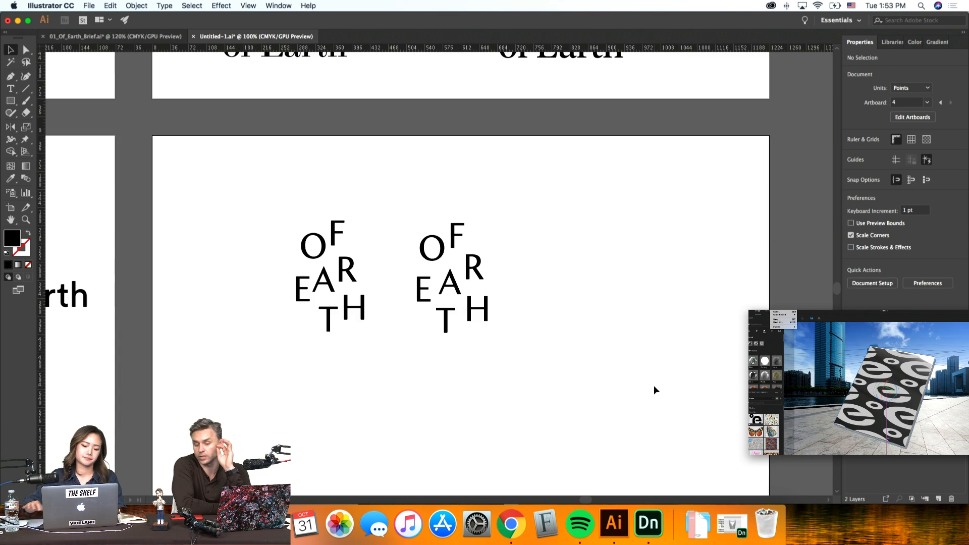
scroll(654, 390, "down", 1)
scroll(654, 390, "right", 1)
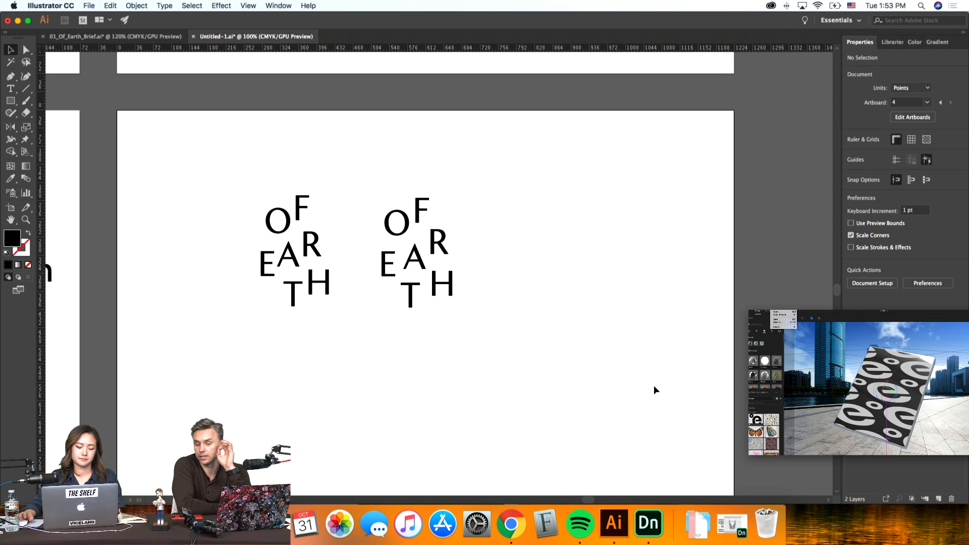
scroll(654, 389, "right", 1)
scroll(654, 390, "down", 2)
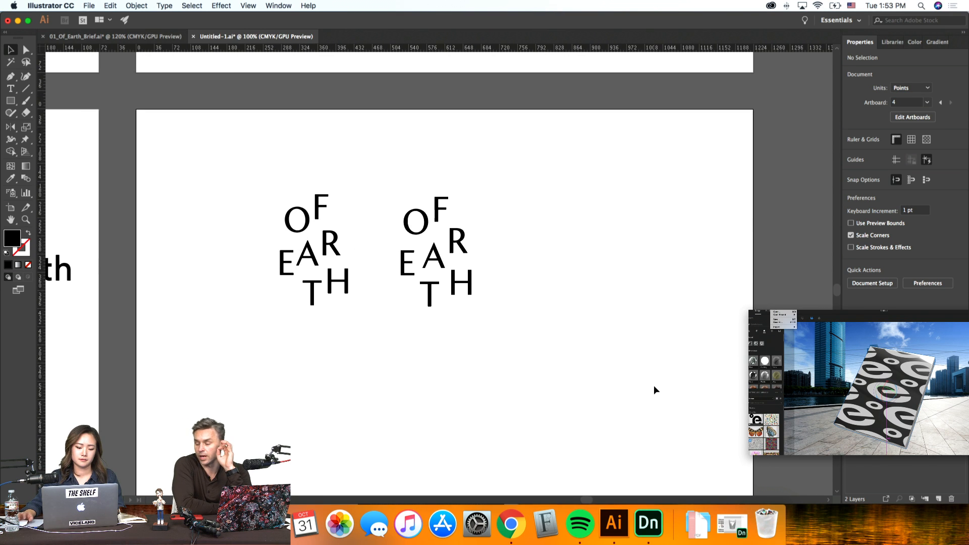
key("super+plus")
key("super+plus")
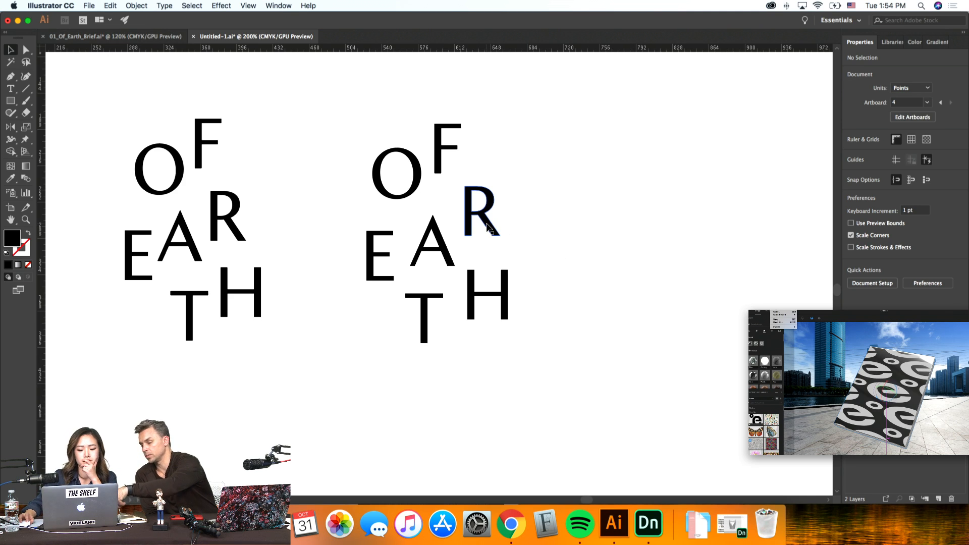
Step: Adjust the R's height in the copy and move the T and H beside it, forming a single staggered "EARTH" row
left_click_drag(487, 223, 487, 217)
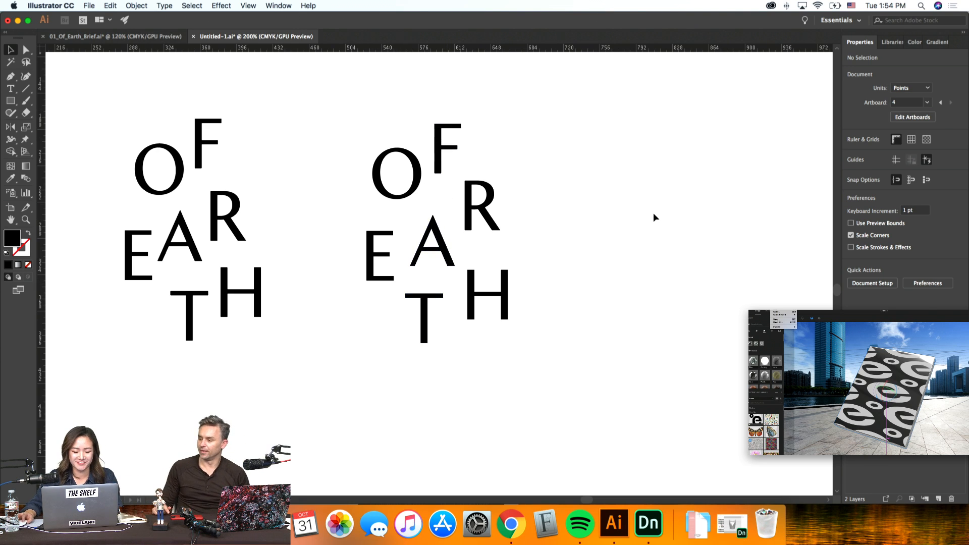
mouse_move(479, 227)
left_mouse_down()
mouse_move(494, 197)
mouse_move(482, 223)
left_mouse_up()
left_click(526, 287)
left_click_drag(432, 318, 614, 229)
left_click(487, 290)
Step: Shift the F to the right so it sits above the R, and move the O right between the E and A
left_click_drag(441, 147, 469, 146)
left_click(525, 159)
left_click_drag(464, 179, 464, 179)
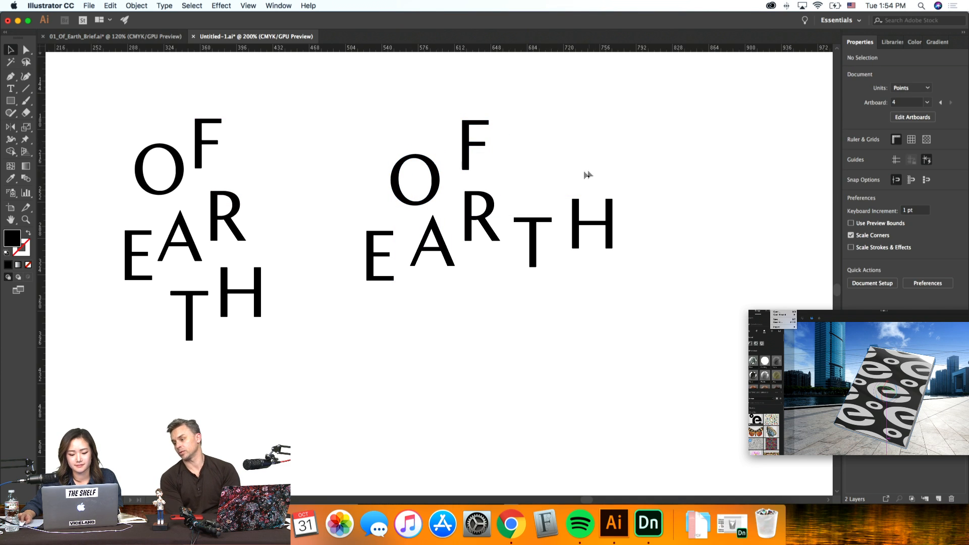
left_click_drag(482, 147, 480, 147)
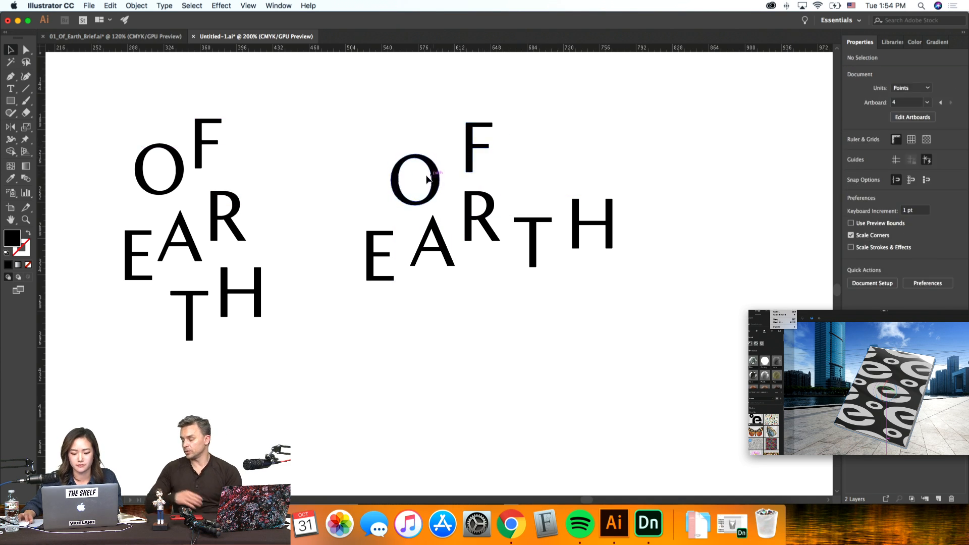
left_click_drag(427, 174, 429, 166)
scroll(667, 192, "up", 2)
scroll(659, 232, "right", 1)
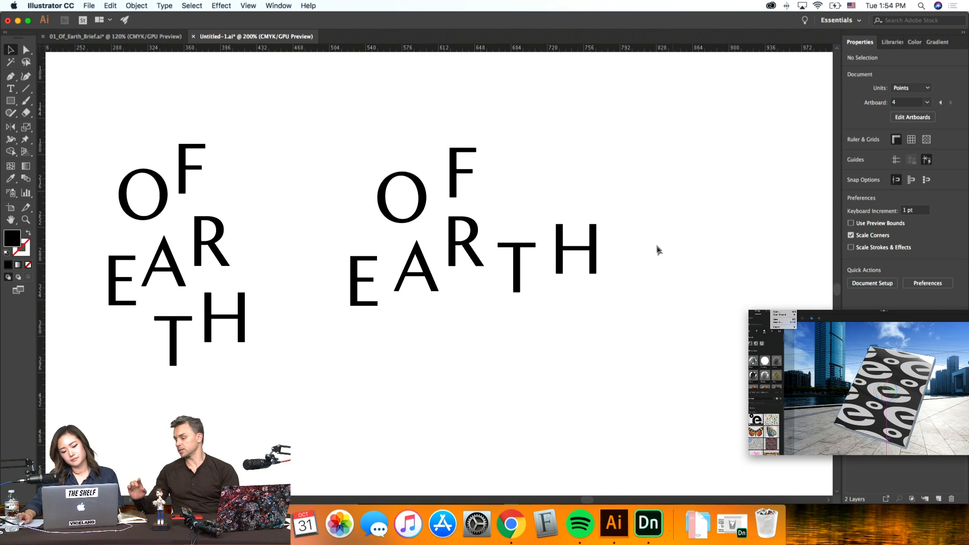
Step: Move the T slightly up and closer to the R, and shift the H left to even out the spacing
left_click_drag(515, 281, 515, 280)
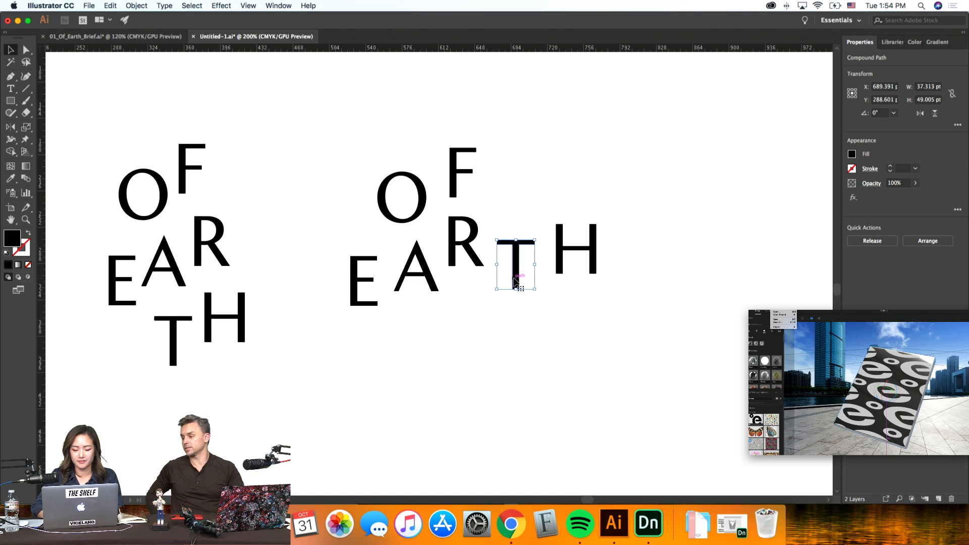
left_click(564, 245)
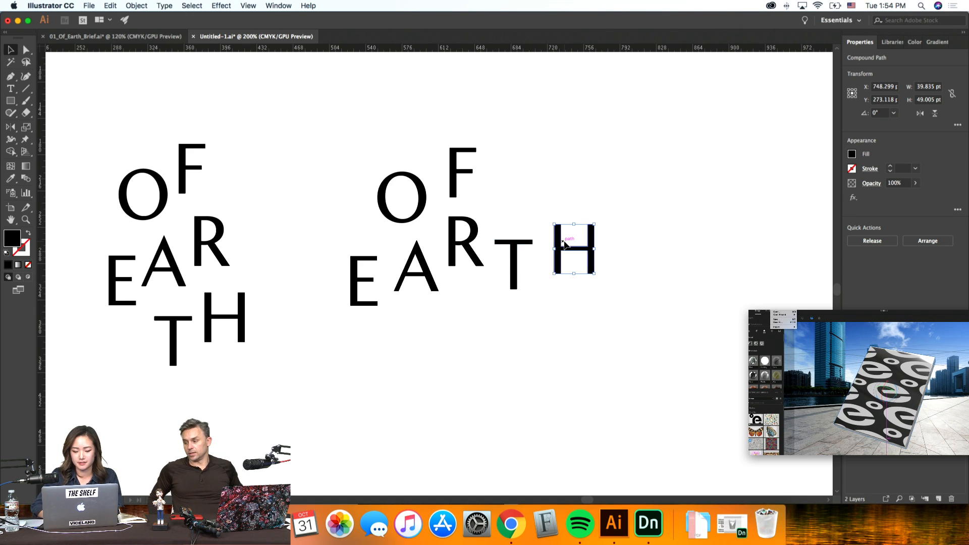
left_click(634, 254)
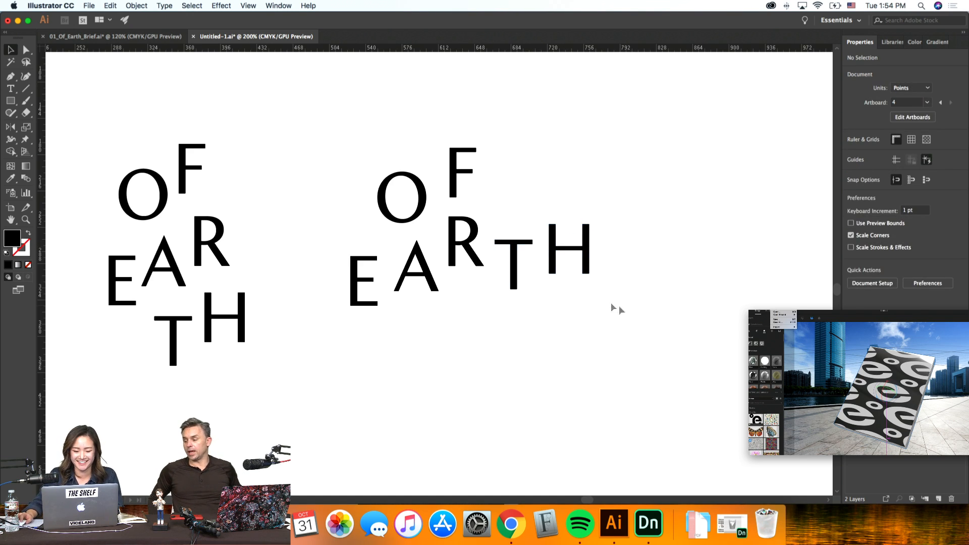
left_click_drag(616, 308, 333, 249)
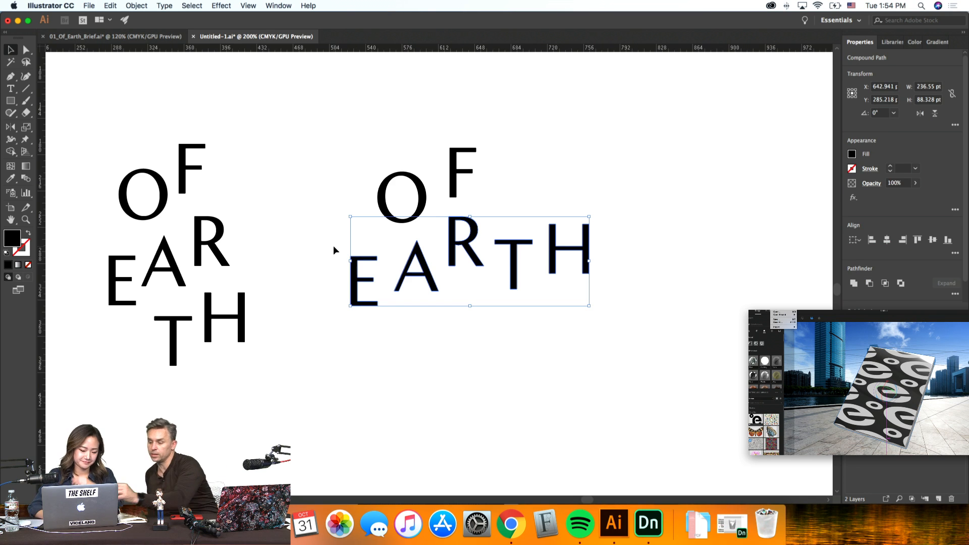
left_click(462, 366)
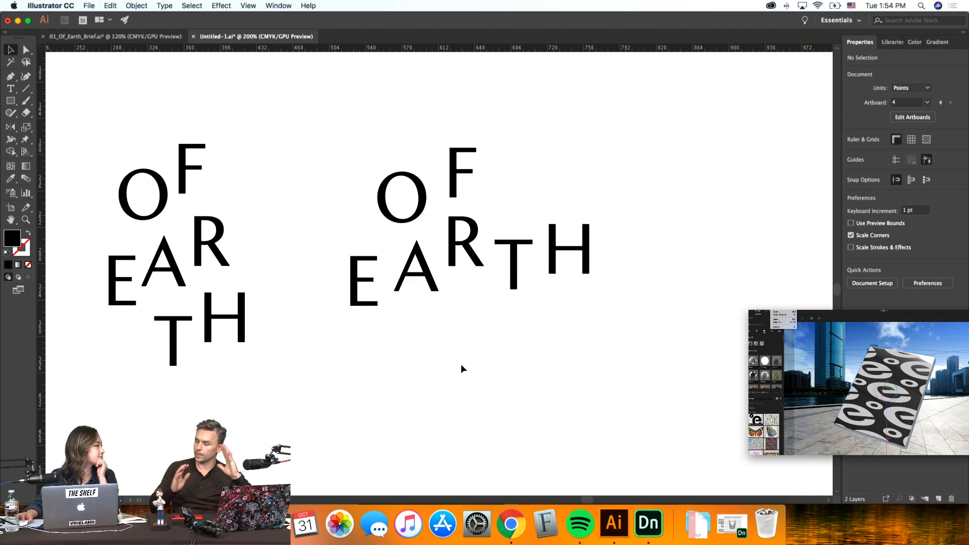
scroll(471, 359, "left", 2)
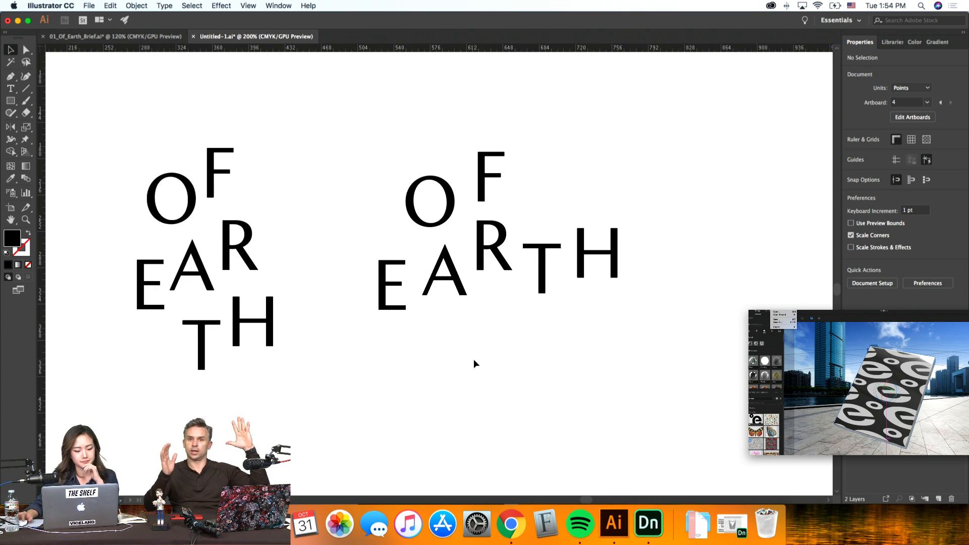
scroll(474, 360, "right", 2)
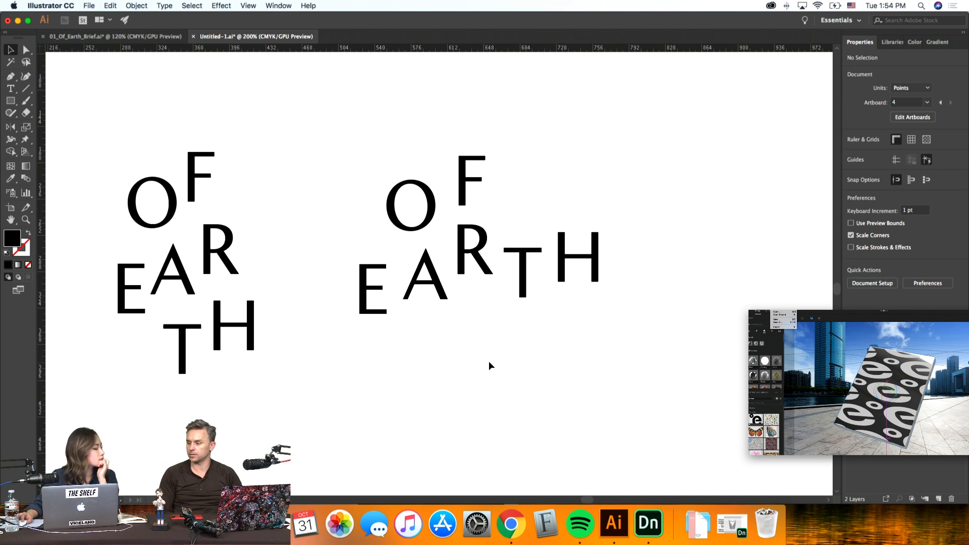
left_click_drag(392, 275, 353, 248)
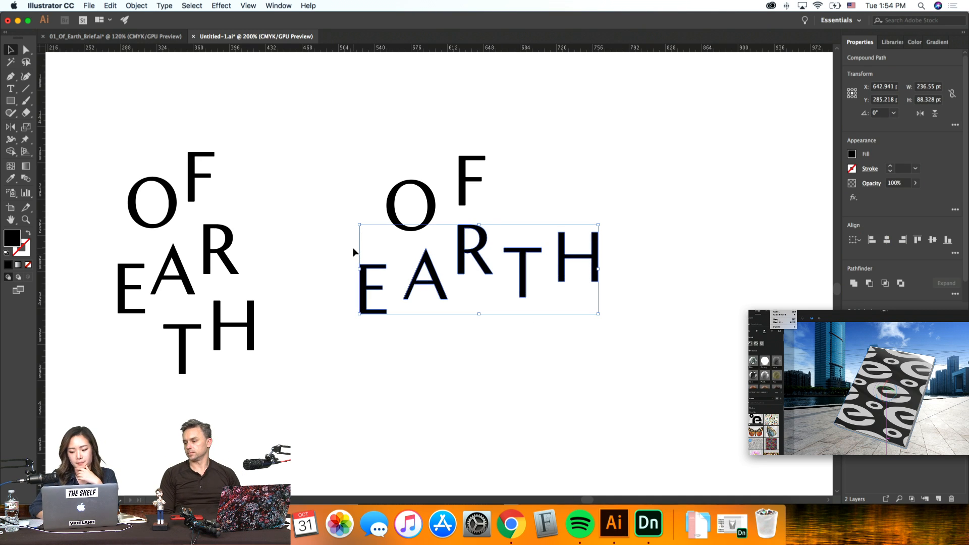
key("Right")
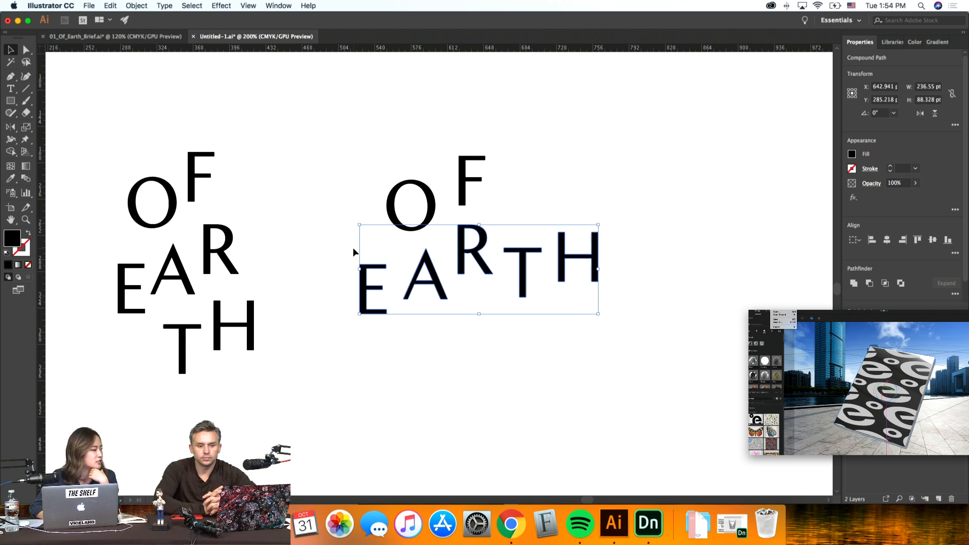
left_click(456, 350)
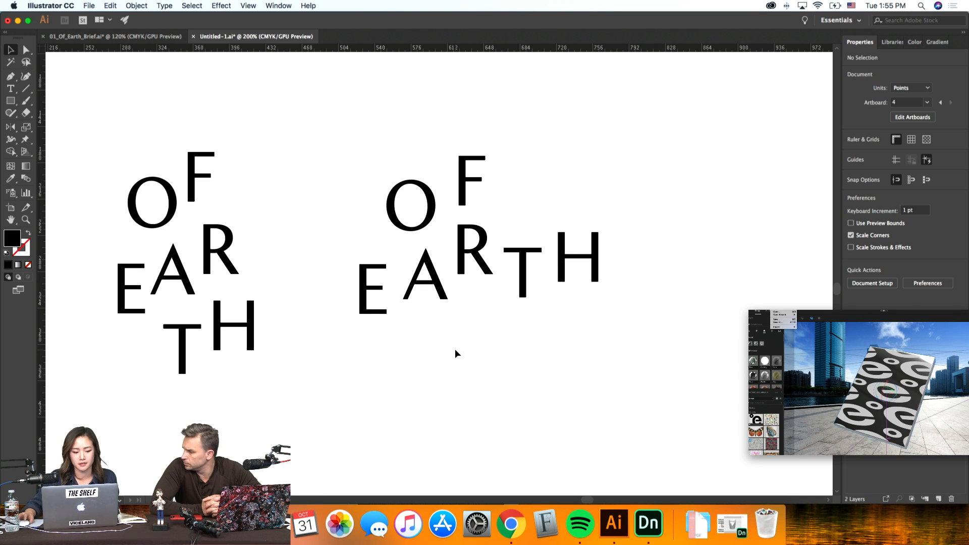
Step: Move the whole original three-row wordmark 20 pt up and 20 pt left, to about X 353 pt, Y 279 pt
key("super+minus")
key("super+minus")
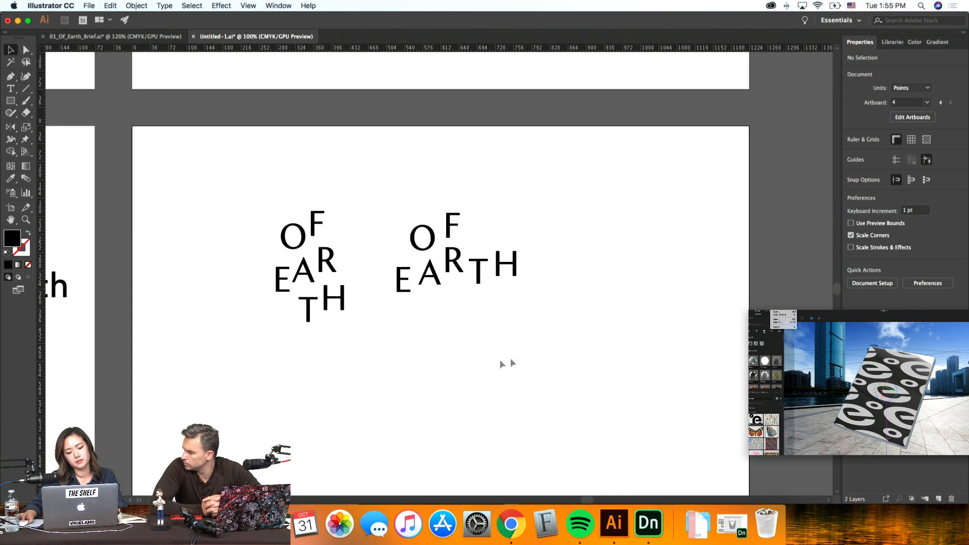
left_click_drag(328, 325, 258, 192)
key("shift+Up")
key("shift+Up")
key("shift+Left")
key("shift+Left")
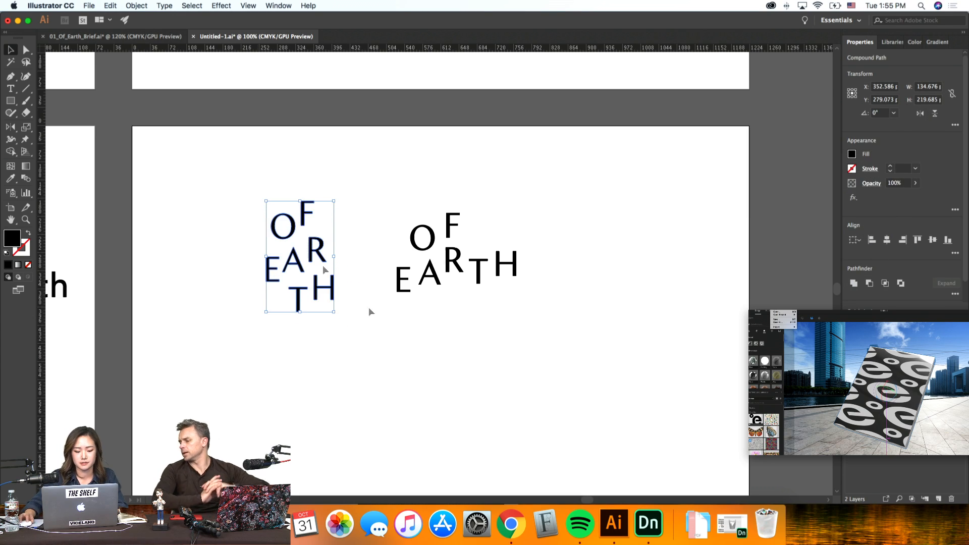
left_click(262, 198)
Step: Copy the Noe Text "of Earth" wordmark from the serif artboard down onto the artboard with the staggered wordmarks
scroll(448, 387, "up", 10)
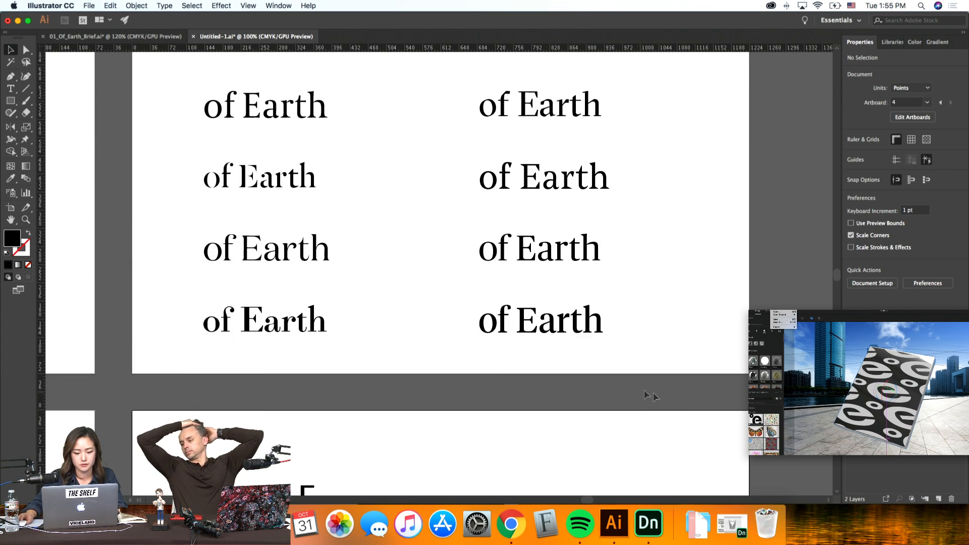
scroll(686, 396, "left", 10)
scroll(687, 396, "right", 10)
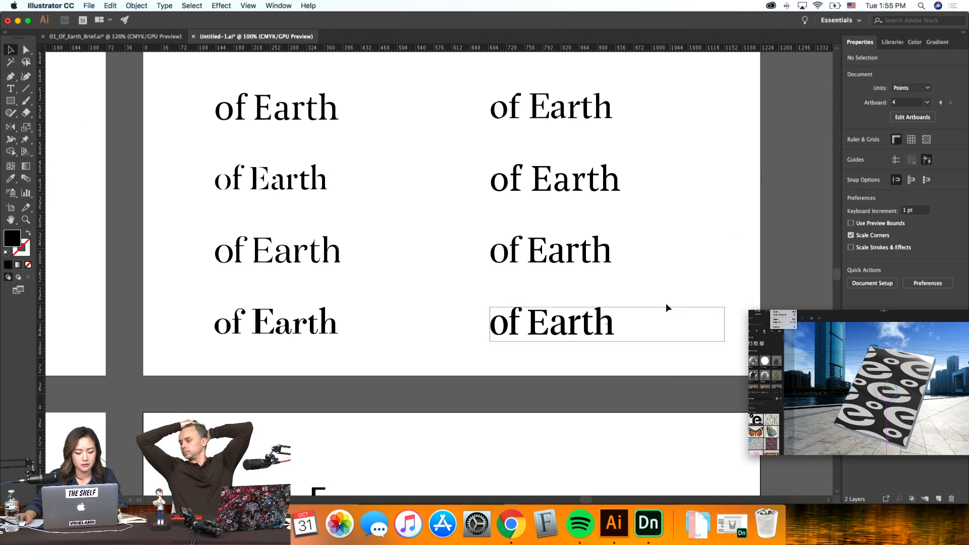
scroll(595, 190, "up", 2)
left_click(597, 242)
key("super+minus")
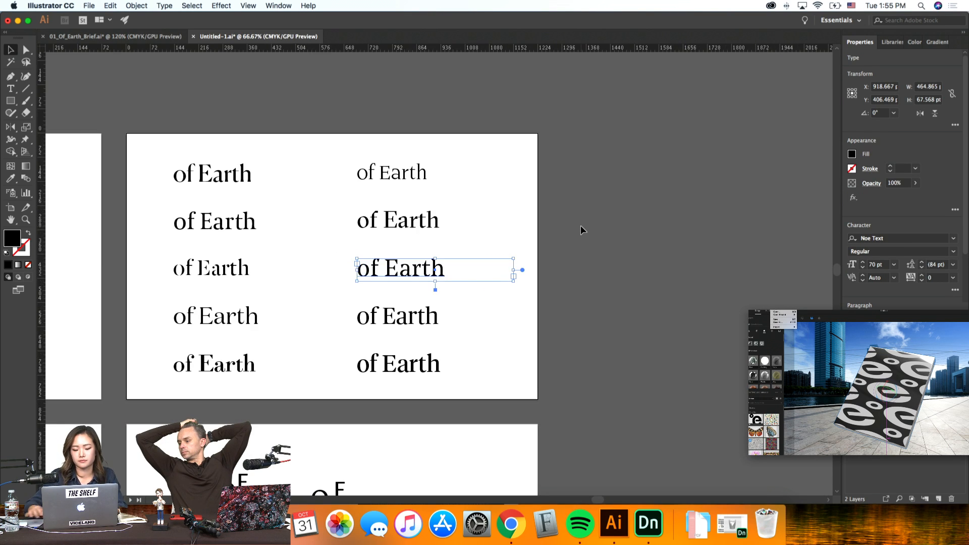
scroll(581, 226, "down", 5)
left_click(642, 220)
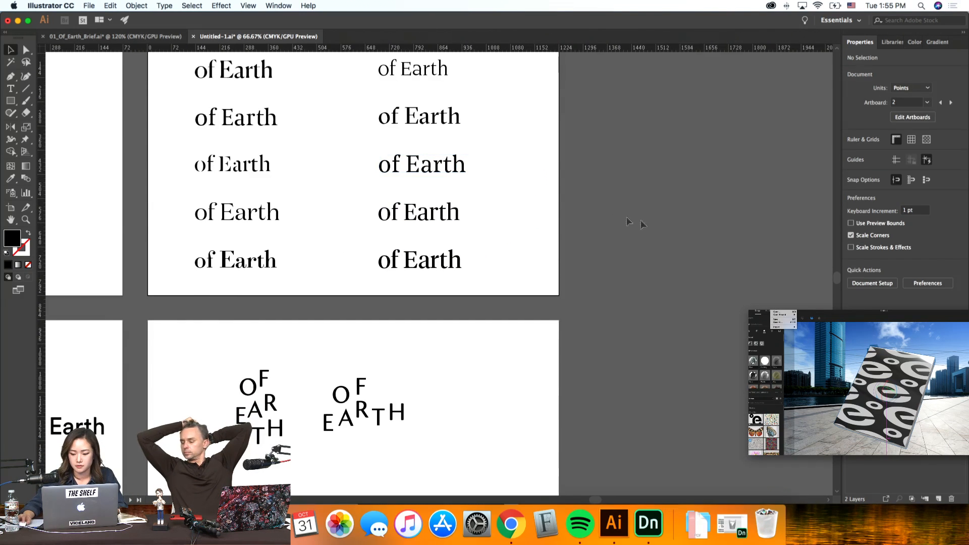
left_click_drag(455, 169, 454, 484)
Step: Change the case of the copied "of Earth" wordmark to uppercase
left_click(136, 5)
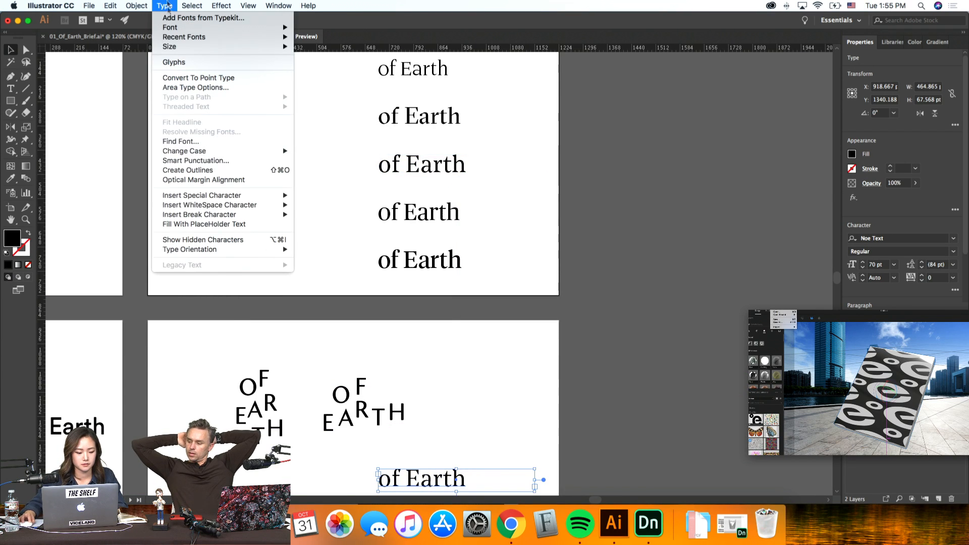
mouse_move(227, 154)
left_click(314, 150)
scroll(633, 365, "down", 5)
scroll(633, 364, "left", 3)
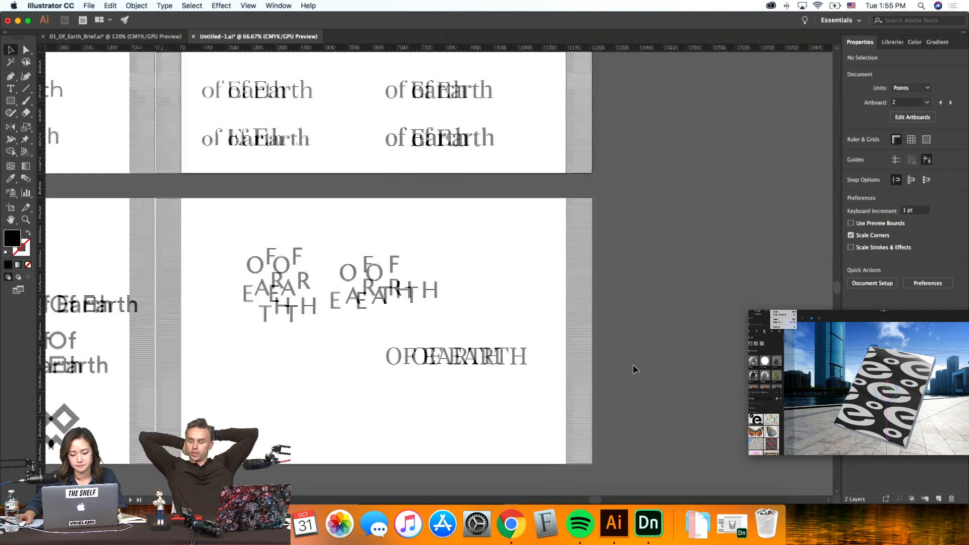
Step: Move the uppercase "OF EARTH" text right and down to about X 974 pt, Y 519 pt
left_click(556, 358)
key("super+equal")
key("super+equal")
key("super+equal")
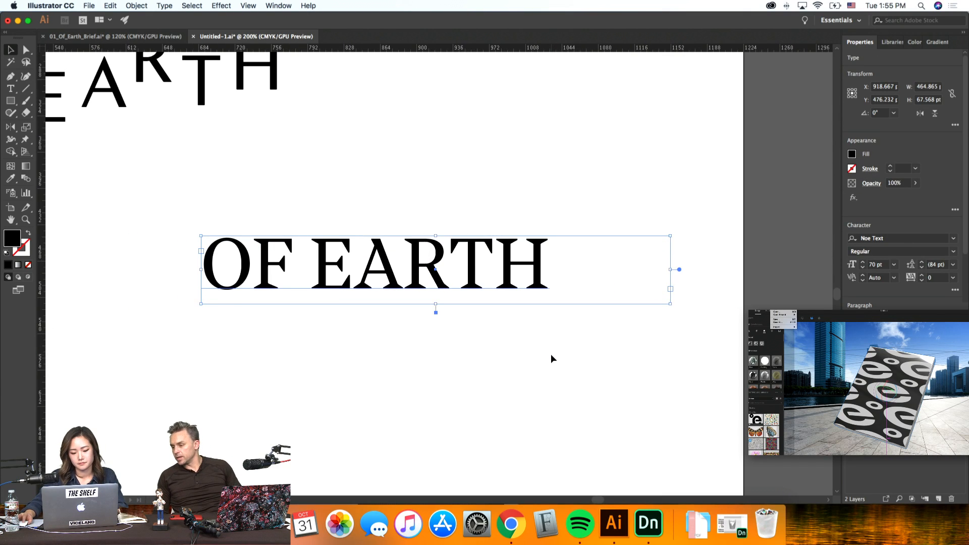
left_click_drag(486, 303, 544, 345)
scroll(538, 342, "left", 2)
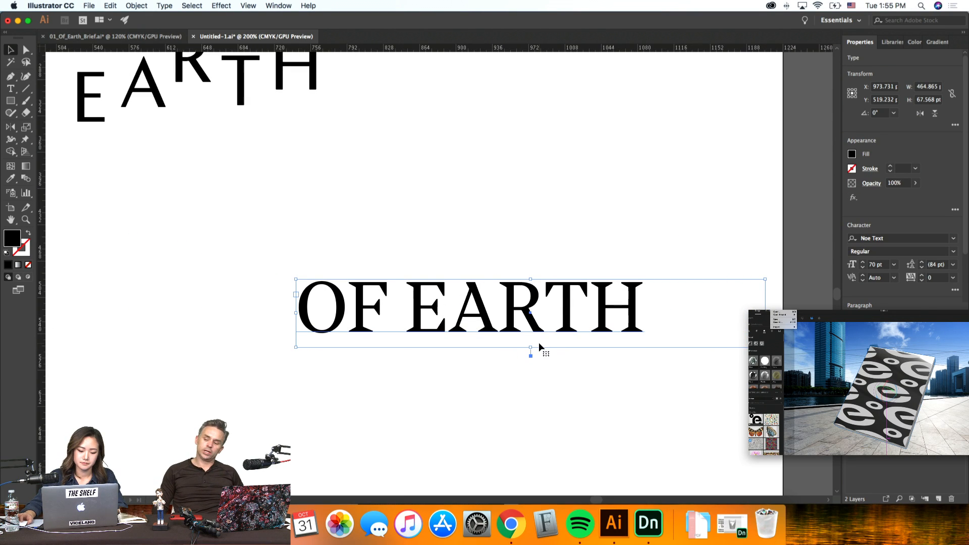
left_click(147, 6)
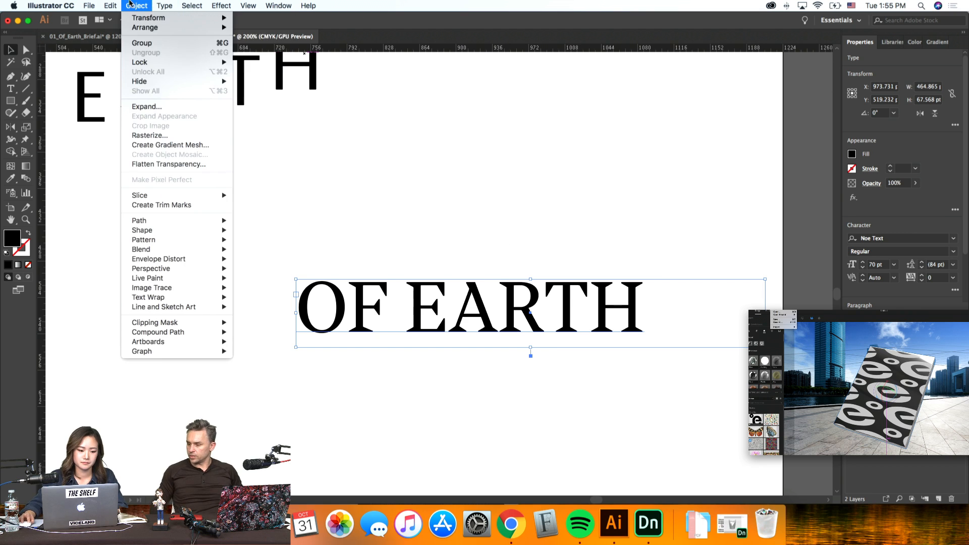
left_click(801, 222)
left_click(659, 194)
left_click(570, 304)
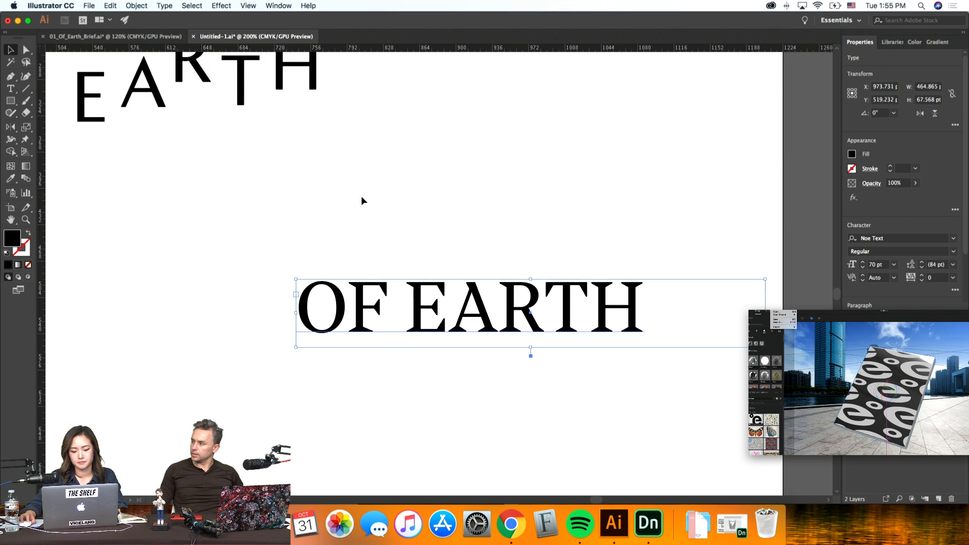
Step: Copy the staggered letters O and E beside the single-row wordmark as a stepped "OE" monogram, centred at about X 902 pt, Y 165 pt
scroll(540, 224, "up", 2)
left_click(540, 221)
key("super+minus")
key("super+minus")
key("super+minus")
scroll(173, 160, "down", 1)
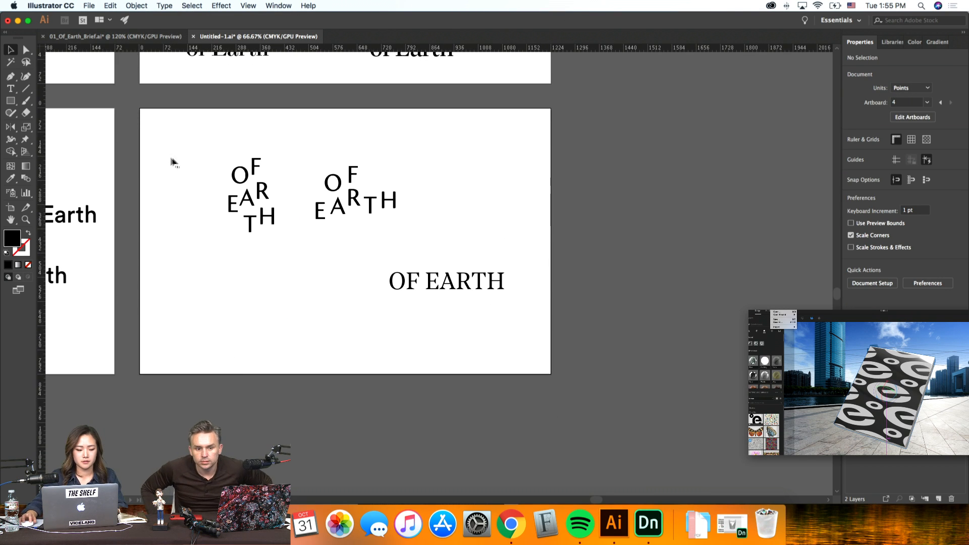
left_click_drag(336, 192, 451, 170, "alt")
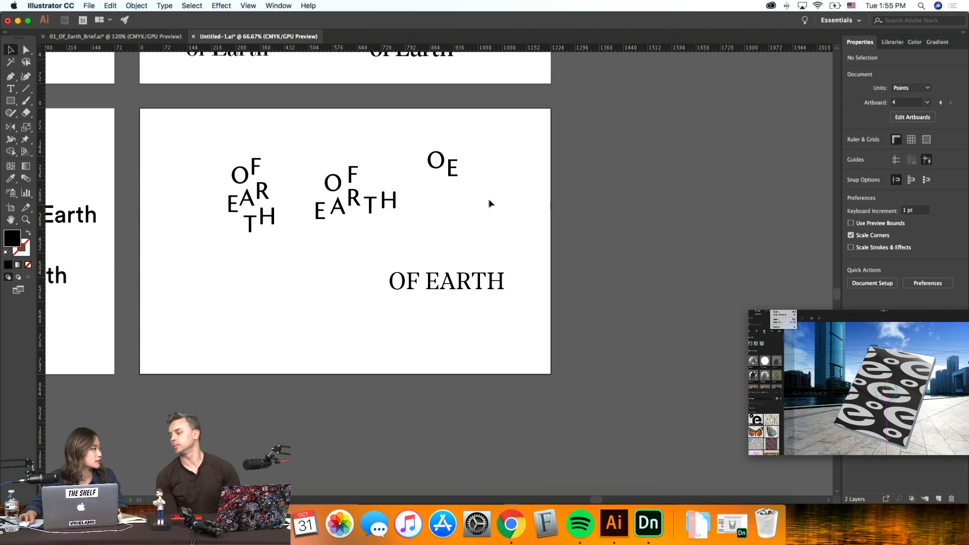
left_click_drag(488, 188, 428, 140)
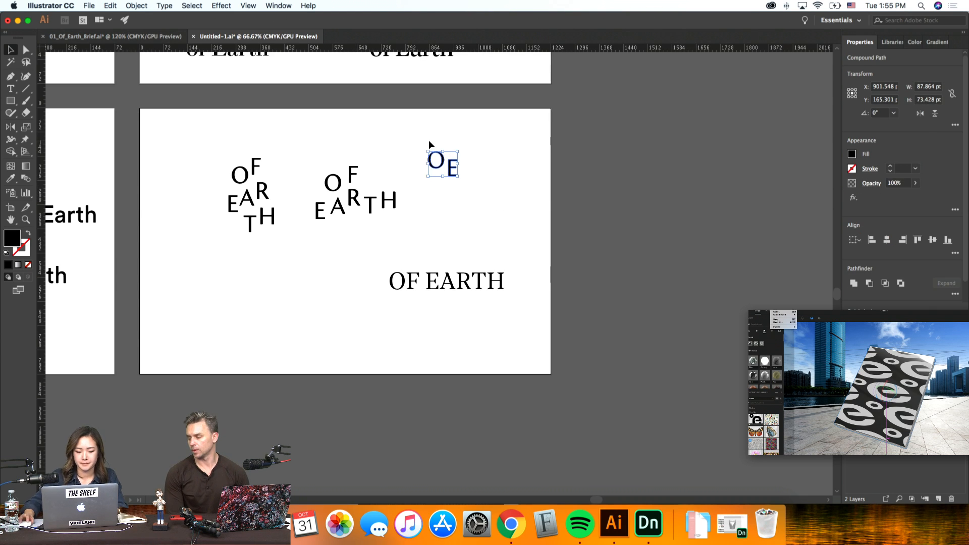
left_click(471, 207)
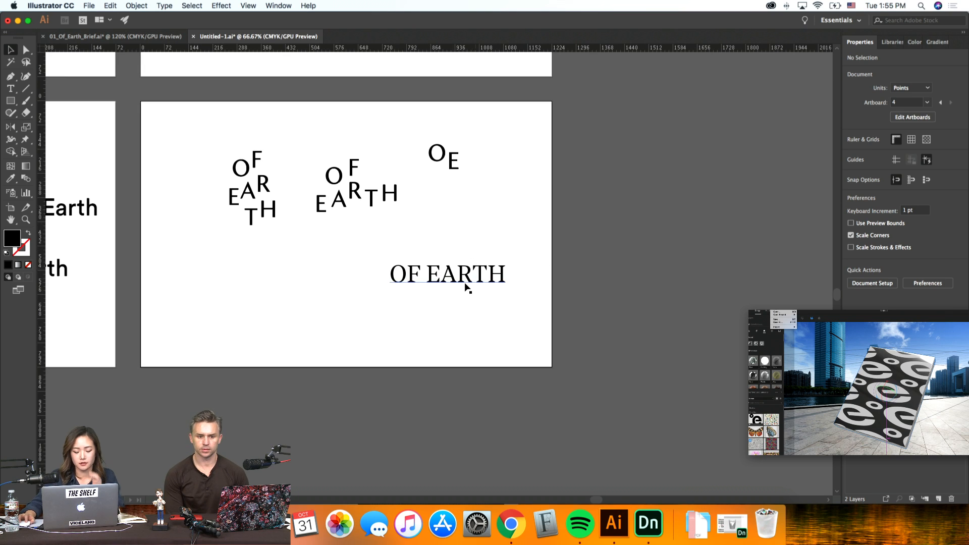
Step: Try the serif samples' typefaces on the "OF EARTH" text with the Eyedropper, including Gletscher Trial, and settle on Domaine Display Regular
left_click(467, 283)
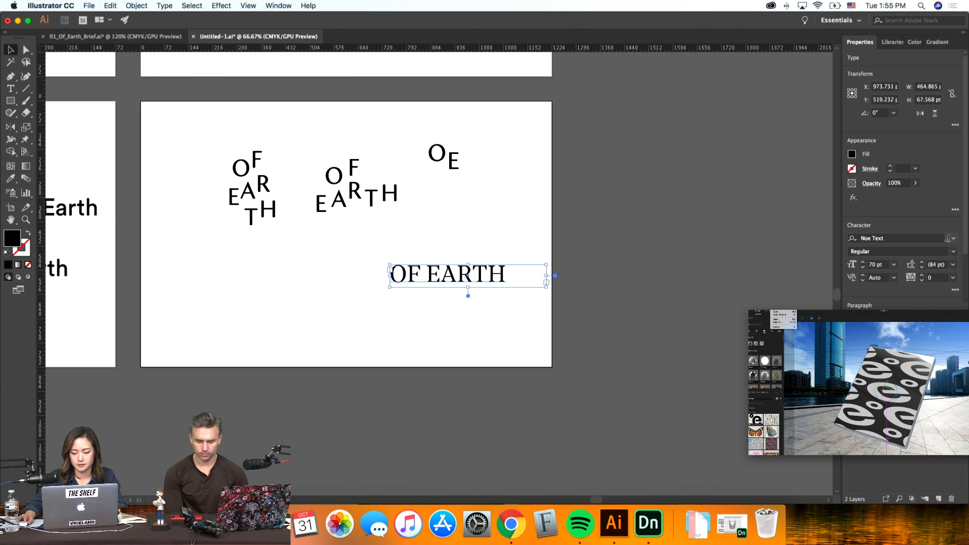
scroll(609, 207, "up", 5)
scroll(610, 207, "left", 2)
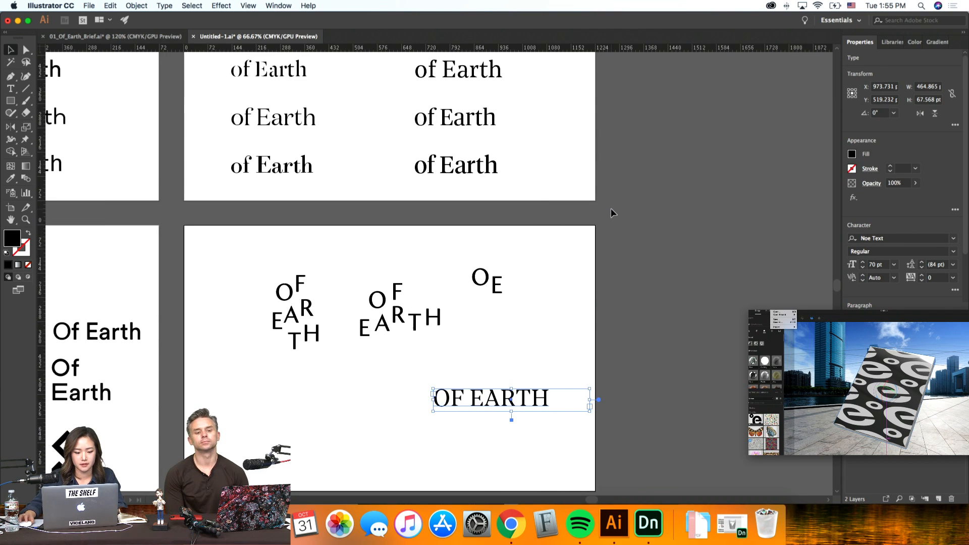
scroll(615, 217, "up", 2)
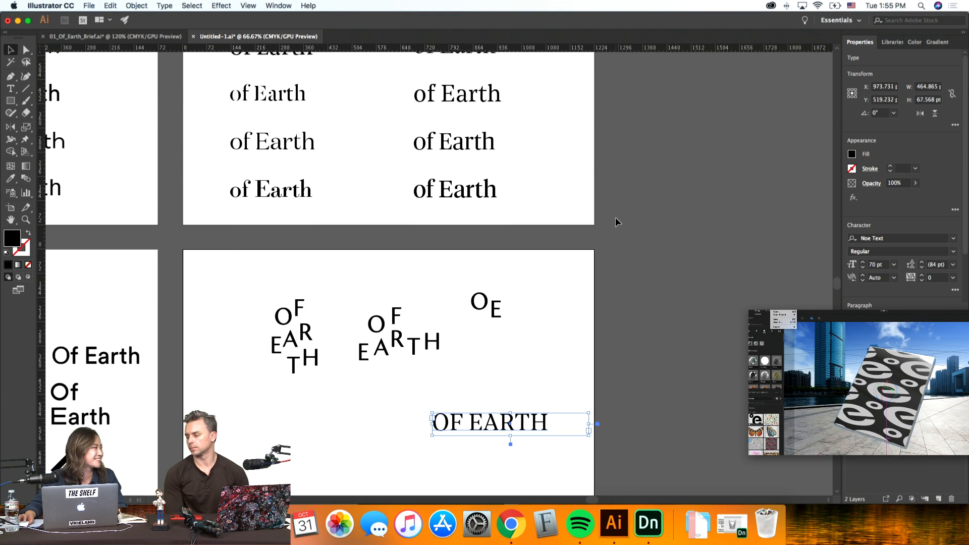
scroll(616, 222, "up", 1)
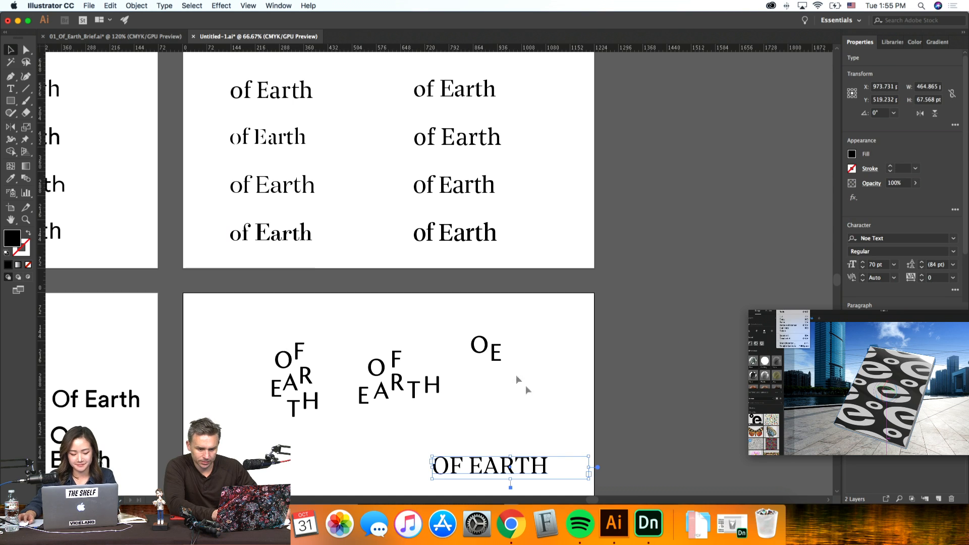
key("i")
left_click(297, 235)
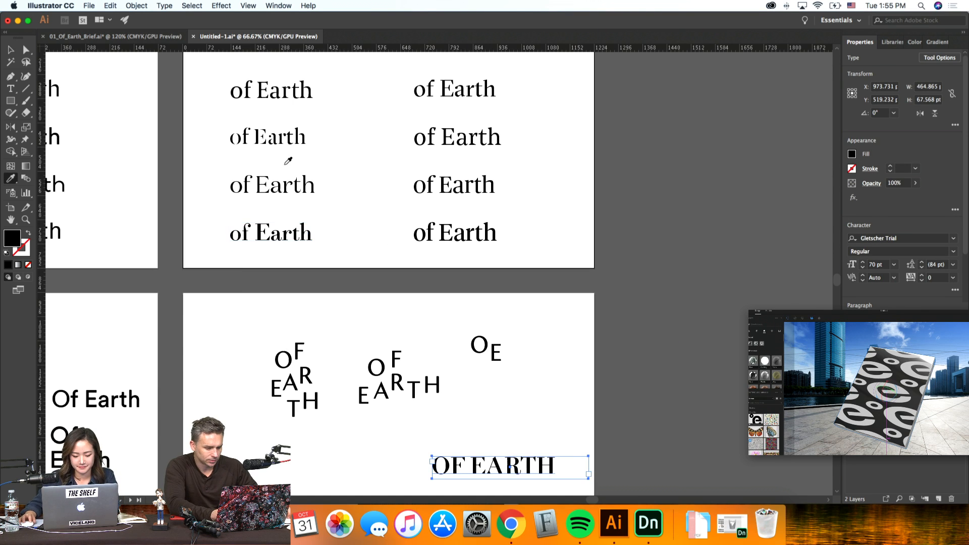
left_click(291, 134)
left_click(297, 180)
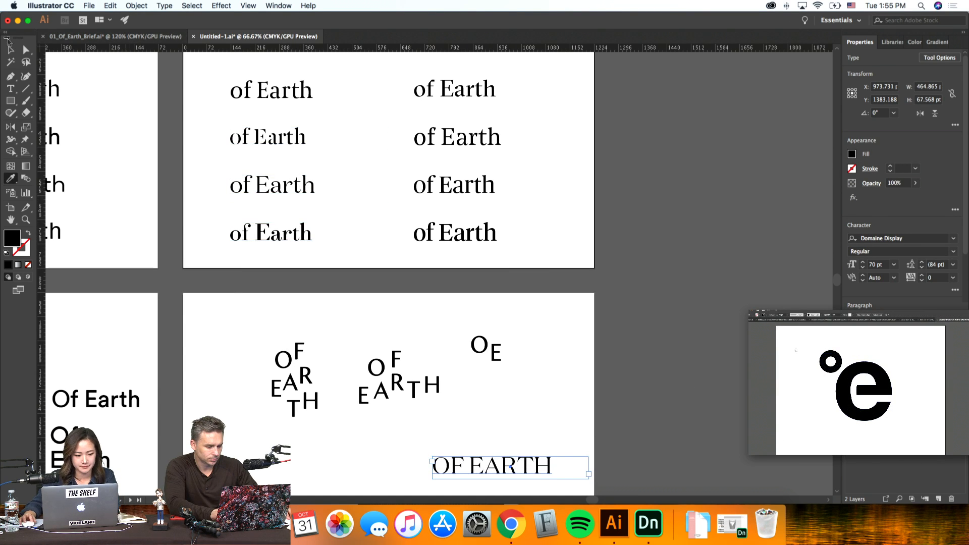
key("v")
left_click(694, 388)
Step: Replace the uppercase "OF EARTH" text with lowercase "of earth"
scroll(693, 387, "down", 2)
scroll(693, 388, "left", 2)
scroll(694, 388, "down", 1)
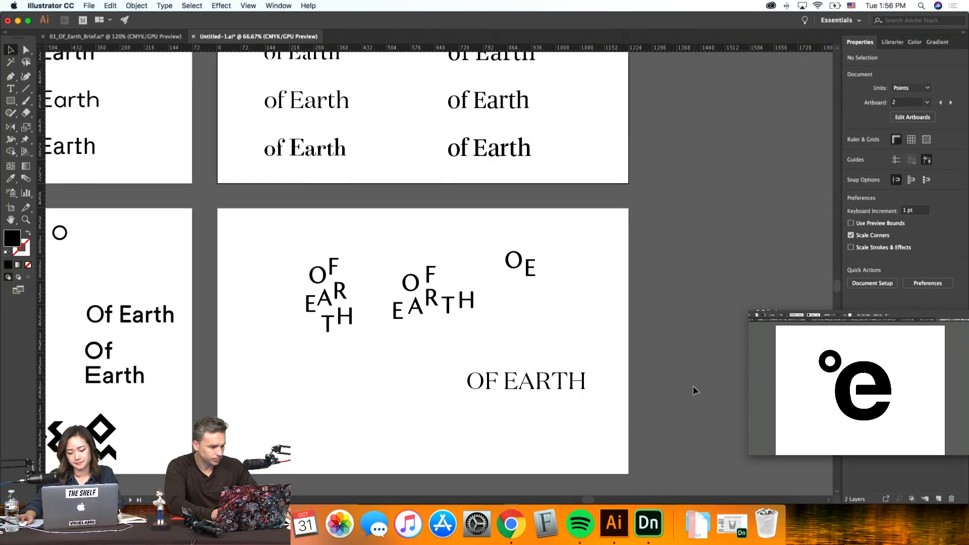
key("super+equal")
key("super+equal")
scroll(693, 385, "down", 3)
scroll(692, 386, "down", 1)
scroll(693, 386, "right", 1)
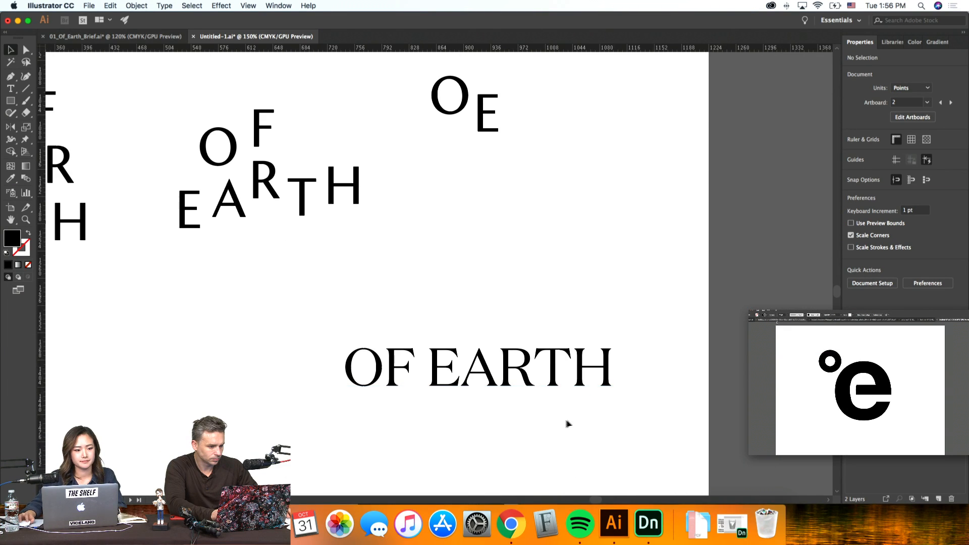
double_click(561, 370)
left_click_drag(618, 373, 327, 345)
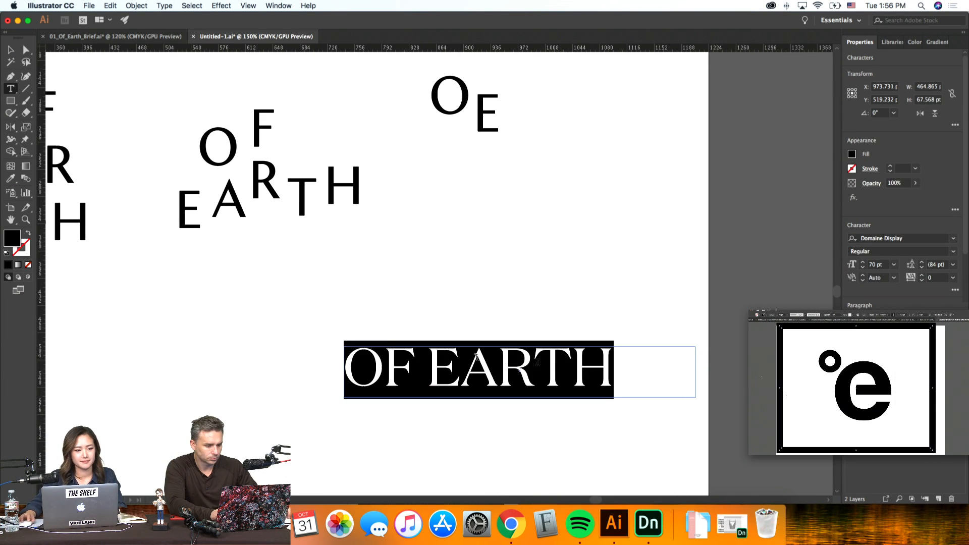
type("of")
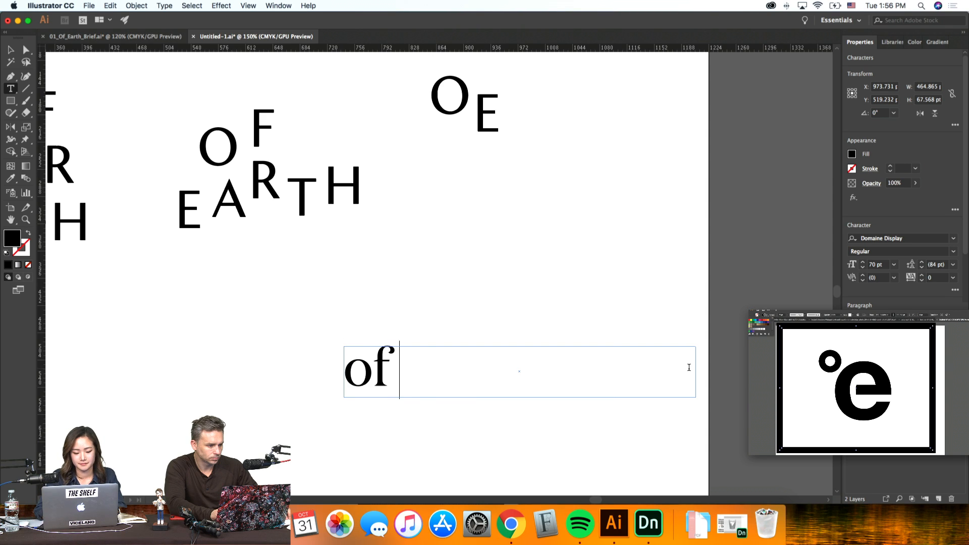
type(" eart")
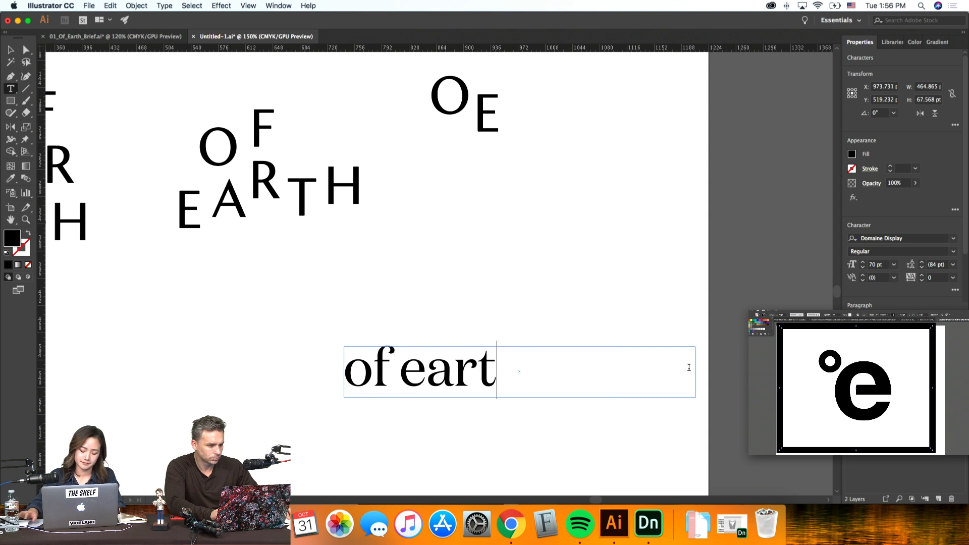
type("h")
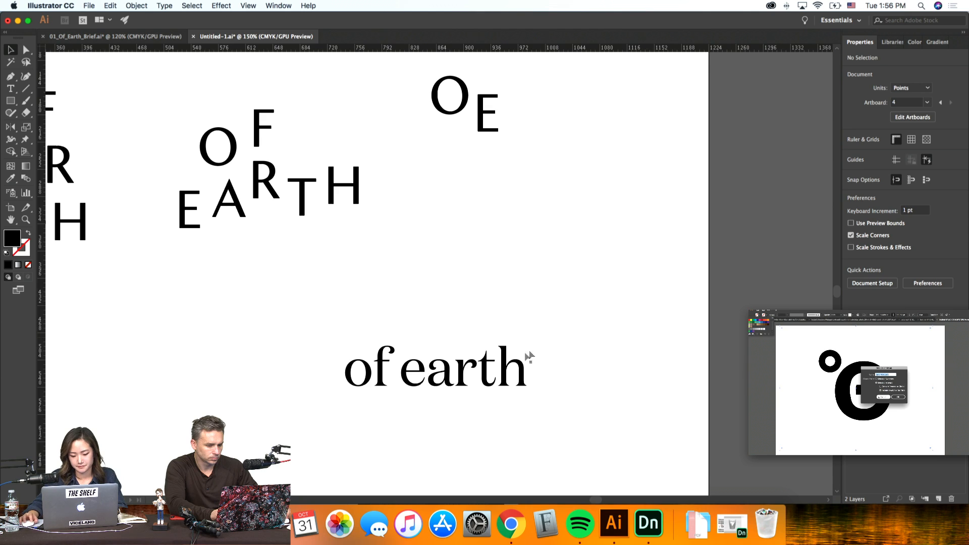
Step: Move the "of earth" text to about X 928 pt, Y 454 pt and expand its object and fill into outlines
left_click(136, 5)
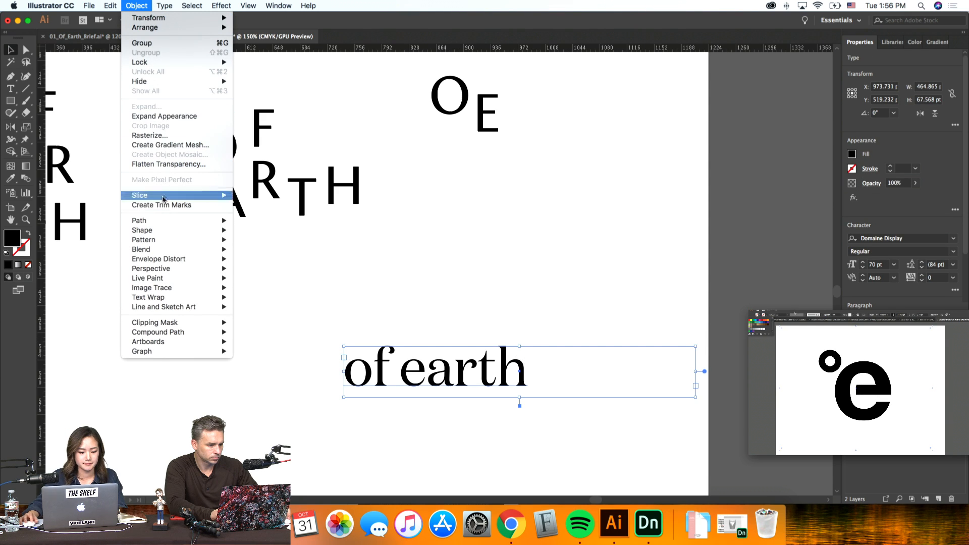
left_click(674, 271)
left_click_drag(458, 362, 423, 312)
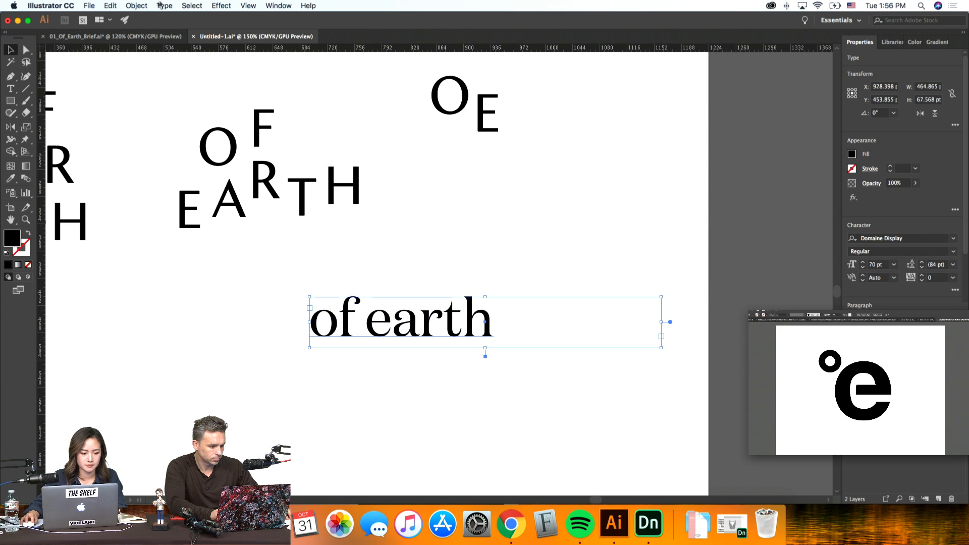
left_click(137, 6)
left_click(151, 110)
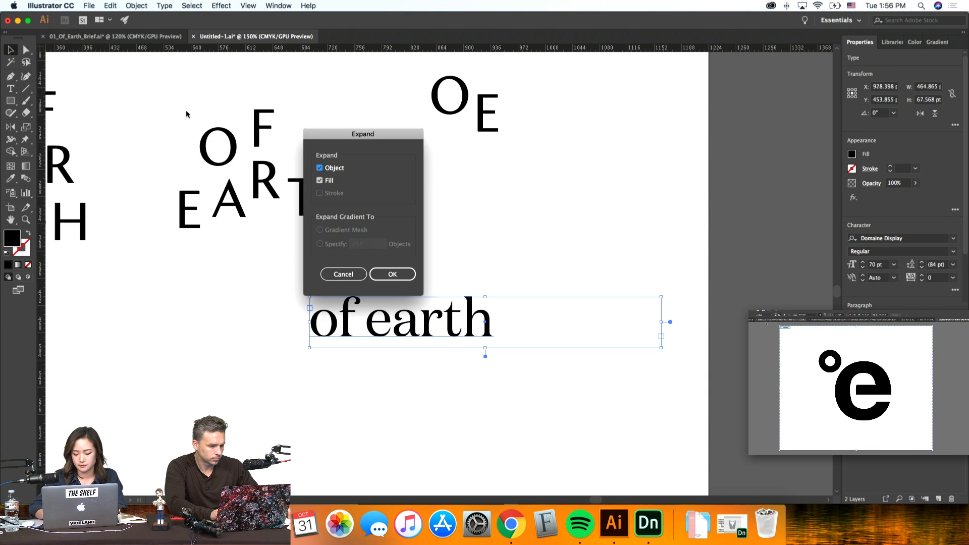
key("Return")
Step: Separate the outlined letters and move "earth" below "of", aligning both words at their left edge
left_click(598, 264)
left_click(473, 319)
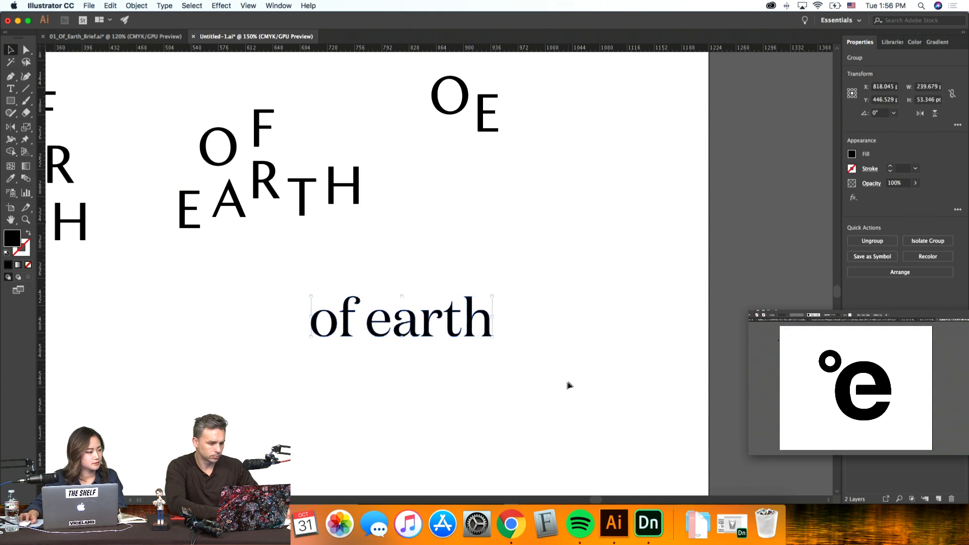
left_click_drag(543, 371, 339, 371)
left_click(545, 365)
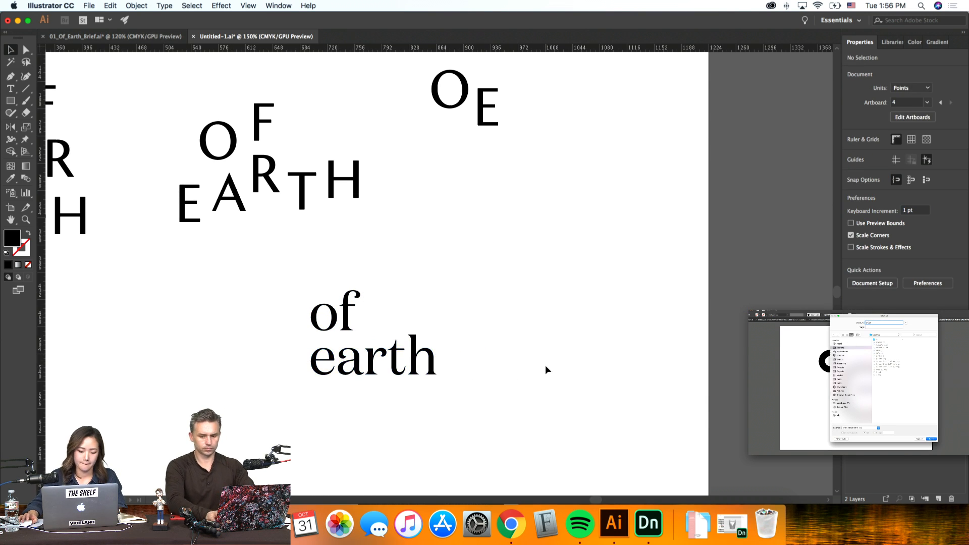
Step: Raise the f, a and t above their neighbouring letters to stagger the two-line "of earth", nudging the t up another 3 pt
scroll(547, 365, "down", 3)
scroll(540, 368, "left", 3)
scroll(540, 368, "right", 3)
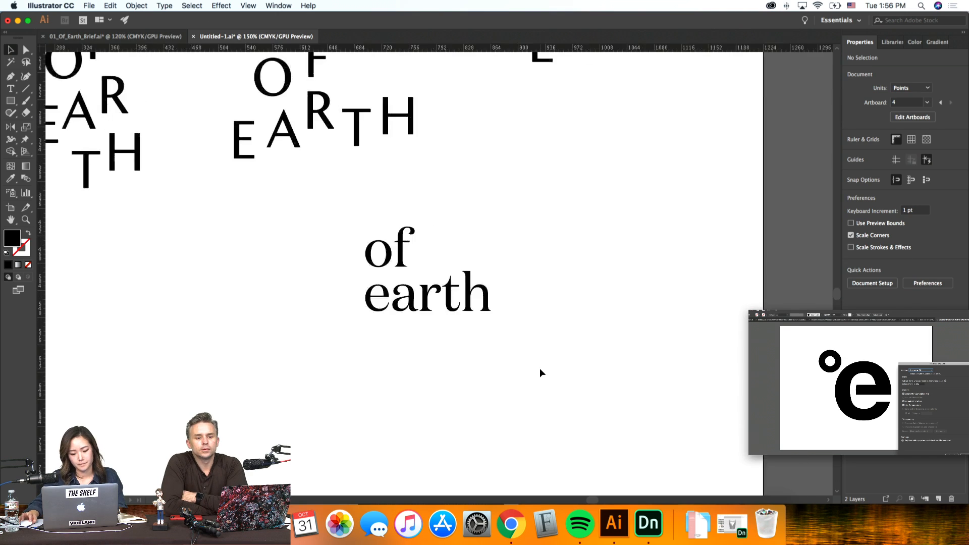
left_click_drag(382, 232, 382, 232)
left_click_drag(382, 303, 381, 292)
left_click_drag(432, 312, 433, 305)
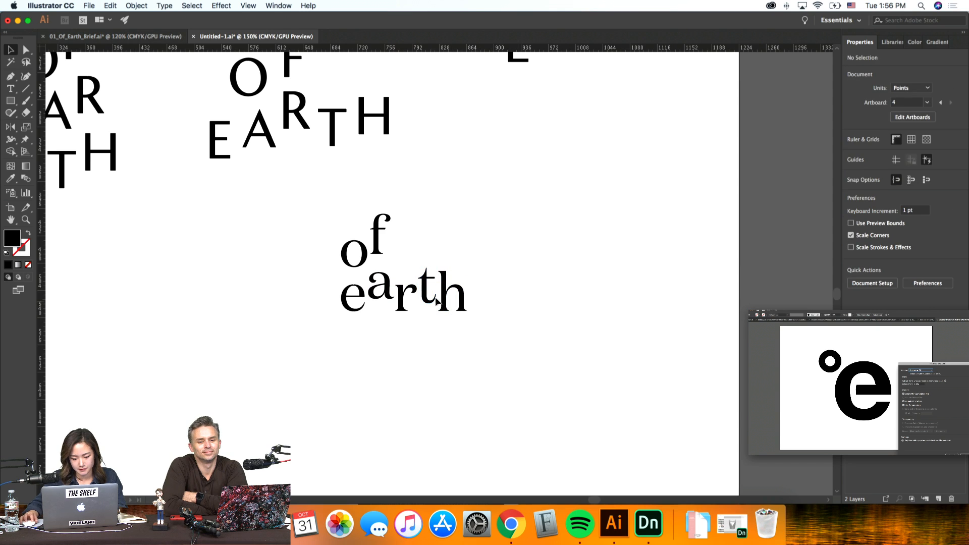
key("Up")
key("Up")
key("Up")
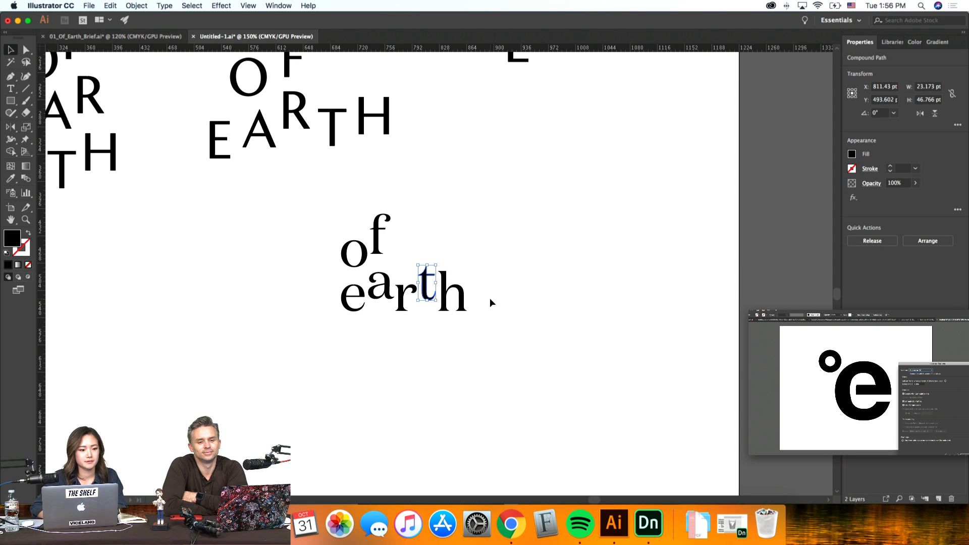
left_click(505, 292)
scroll(505, 292, "up", 3)
scroll(505, 292, "left", 2)
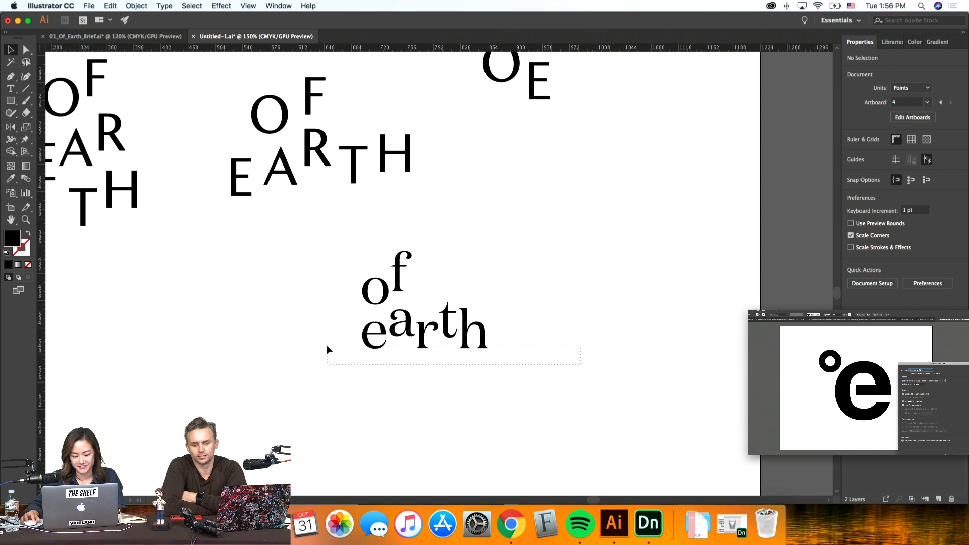
Step: Level the raised a and t in the lowercase "of earth" and loosen its letter spacing by nudging letters right
left_click_drag(458, 301, 390, 337)
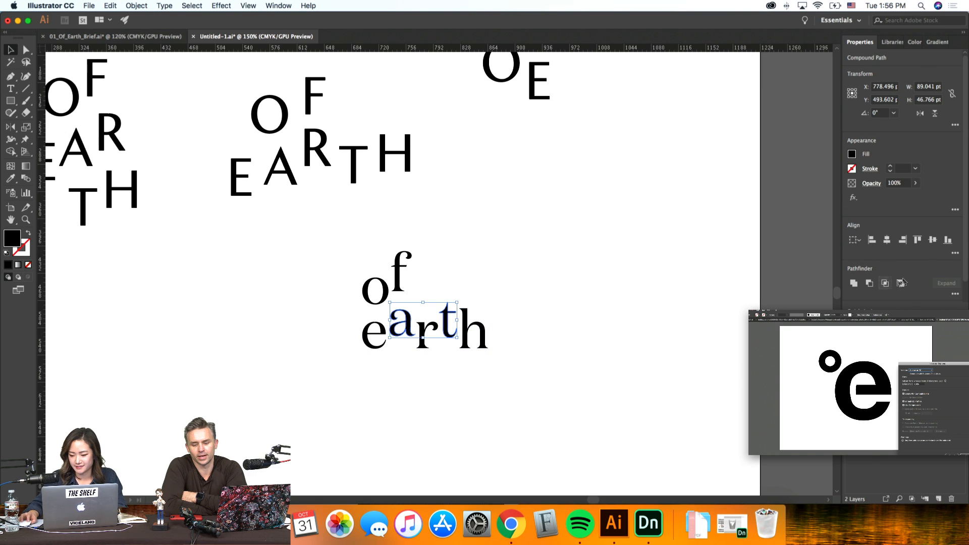
left_click(690, 318)
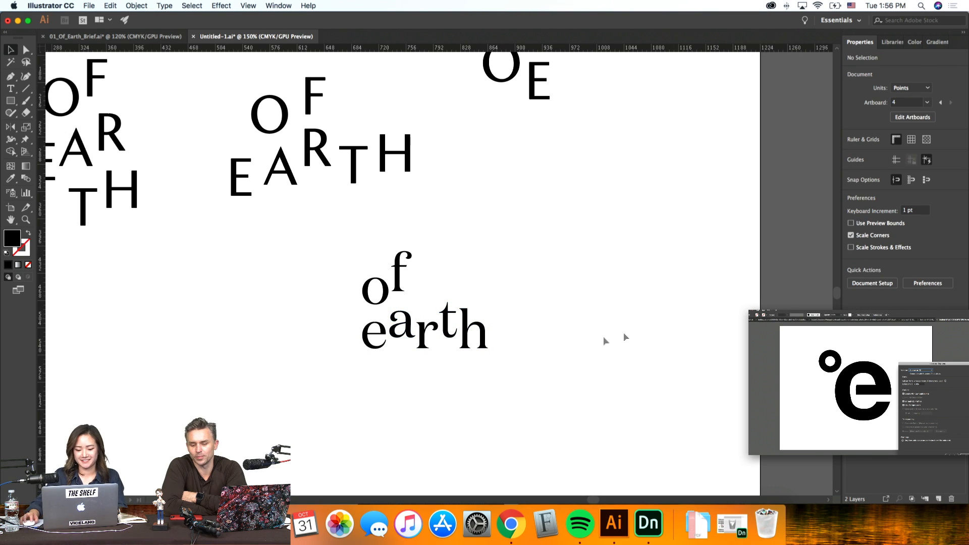
left_click_drag(335, 260, 381, 351)
left_click_drag(532, 372, 422, 314)
left_click_drag(562, 374, 462, 292)
left_click_drag(554, 368, 489, 307)
key("Right")
key("Right")
key("Right")
key("Right")
left_click(582, 328)
Step: Move the three-line "OF EARTH" left and place its T and H beside EAR, stepping down to form one staggered line
key("super+1")
scroll(582, 330, "up", 5)
scroll(582, 331, "left", 8)
left_click_drag(405, 335, 407, 310)
left_click(453, 232)
scroll(453, 232, "left", 3)
left_click(462, 342)
key("super+equal")
key("super+equal")
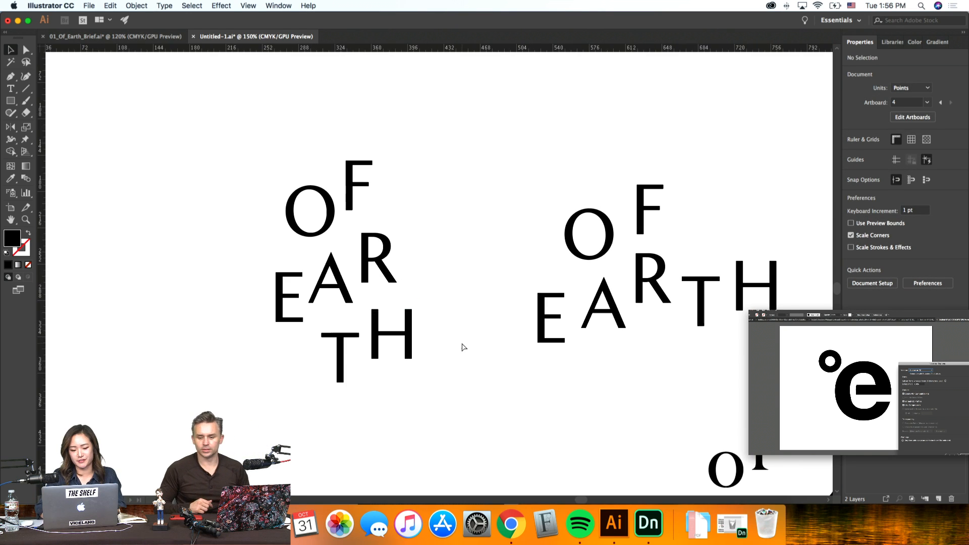
left_click_drag(322, 207, 210, 207)
left_click(330, 384)
left_click_drag(228, 356, 309, 278)
left_click_drag(280, 333, 350, 306)
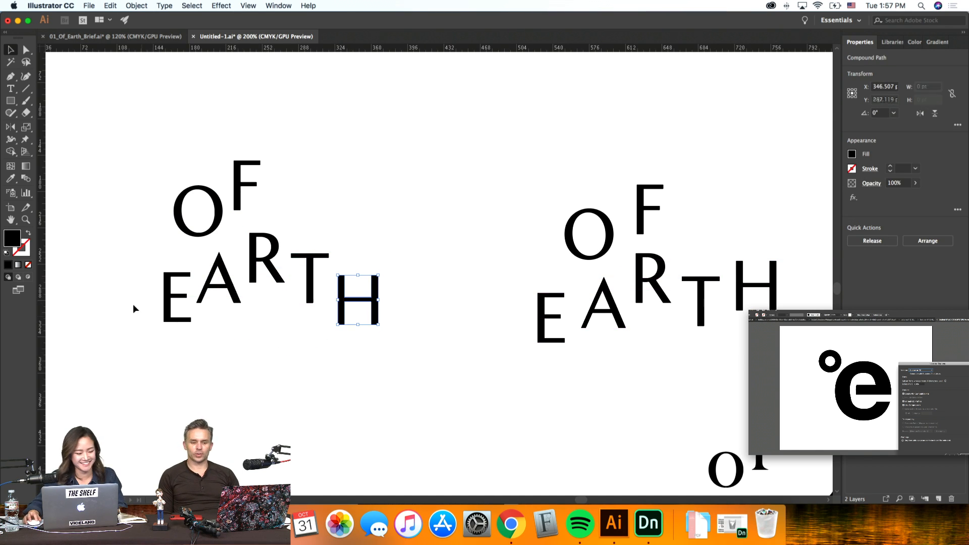
Step: Bottom-align the E with the H and the A with the T in the leftmost staggered "EARTH"
left_click(943, 241)
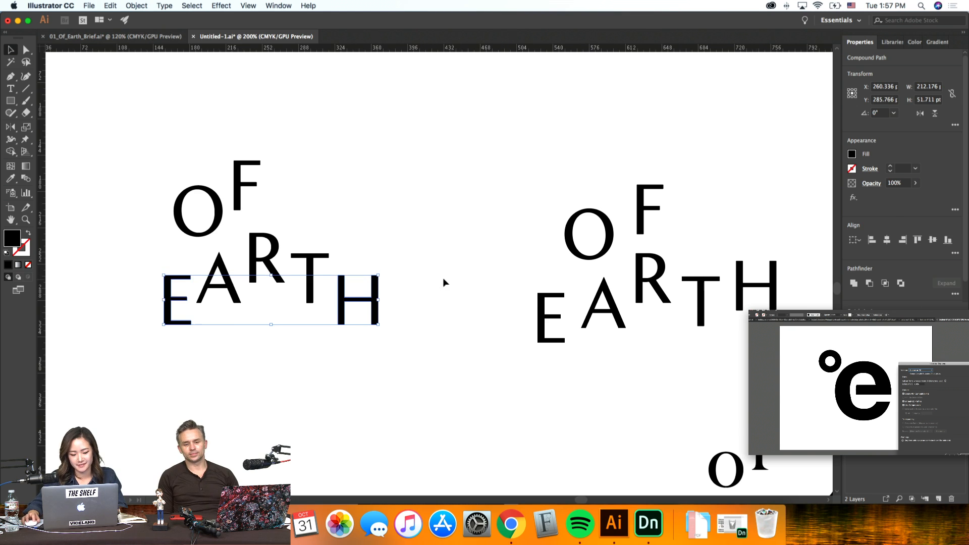
left_click(312, 275)
left_click(235, 293, "shift")
left_click(264, 260, "shift")
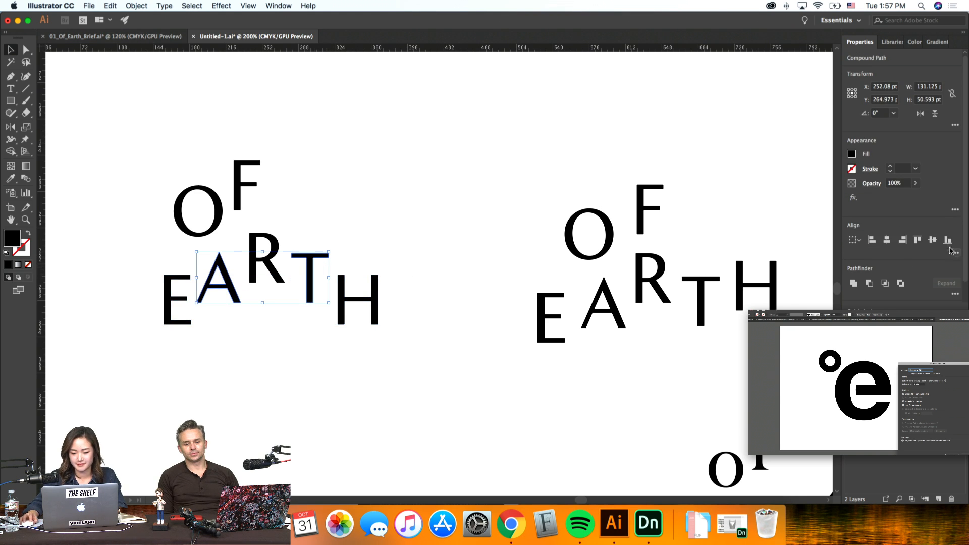
left_click(387, 355)
Step: Nudge the R in the leftmost "EARTH" 3 pt right to even its gaps to A and T
left_click(283, 283)
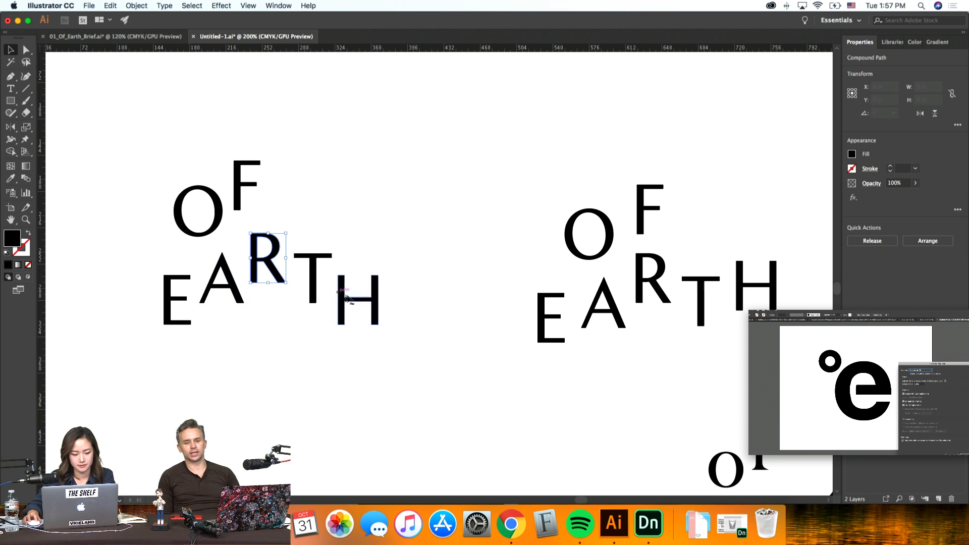
key("Right")
key("Right")
key("Right")
left_click(425, 308)
Step: Bring the F level beside the O and shift "OF" right until it is centred above the leftmost "EARTH"
left_click(246, 185)
left_click_drag(245, 186, 271, 192)
key("Right")
key("Right")
key("Right")
key("Right")
key("Right")
key("Right")
key("Right")
key("Right")
key("Right")
key("Right")
key("Right")
key("Right")
key("Right")
key("Right")
key("Right")
key("Right")
key("Right")
key("Right")
key("Right")
key("Right")
left_click(420, 185)
Step: Duplicate the leftmost arched "OF EARTH" wordmark directly below the original on the same artboard
key("super+minus")
key("super+minus")
key("super+minus")
scroll(461, 182, "down", 5)
scroll(461, 181, "right", 3)
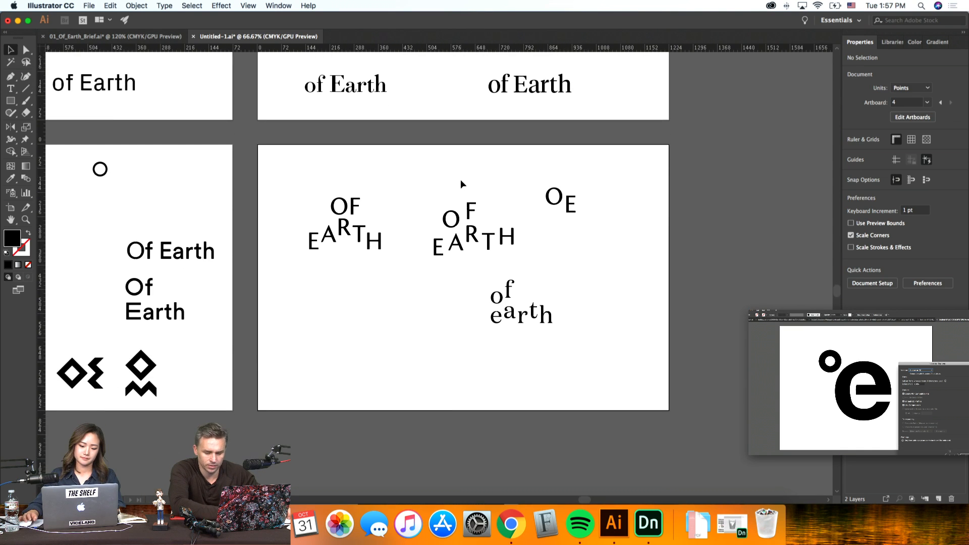
left_click_drag(345, 193, 345, 300)
left_click(490, 306)
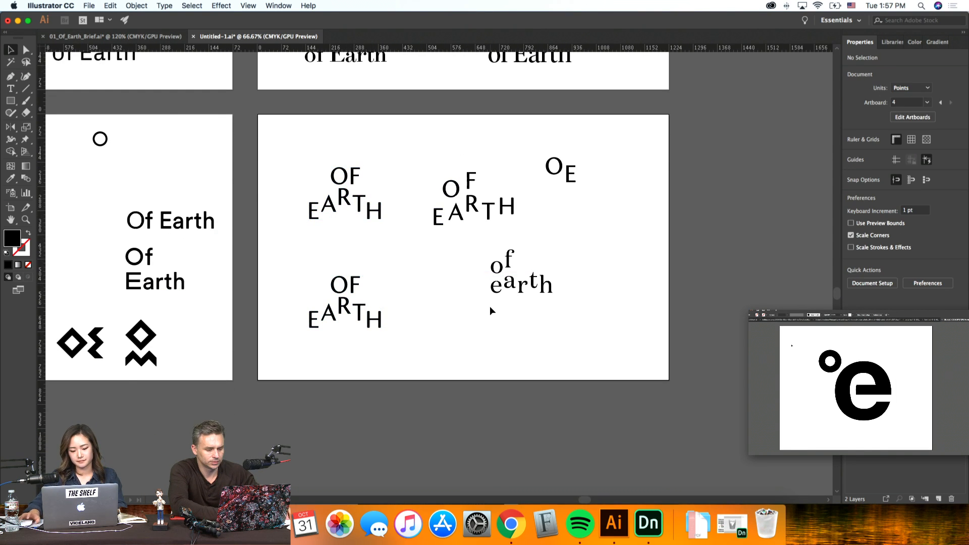
Step: Raise the O about 40 pt and the F about 25 pt in the lower copy so the F sits below the O
key("super+plus")
key("super+plus")
key("super+plus")
scroll(490, 306, "left", 3)
scroll(490, 306, "down", 2)
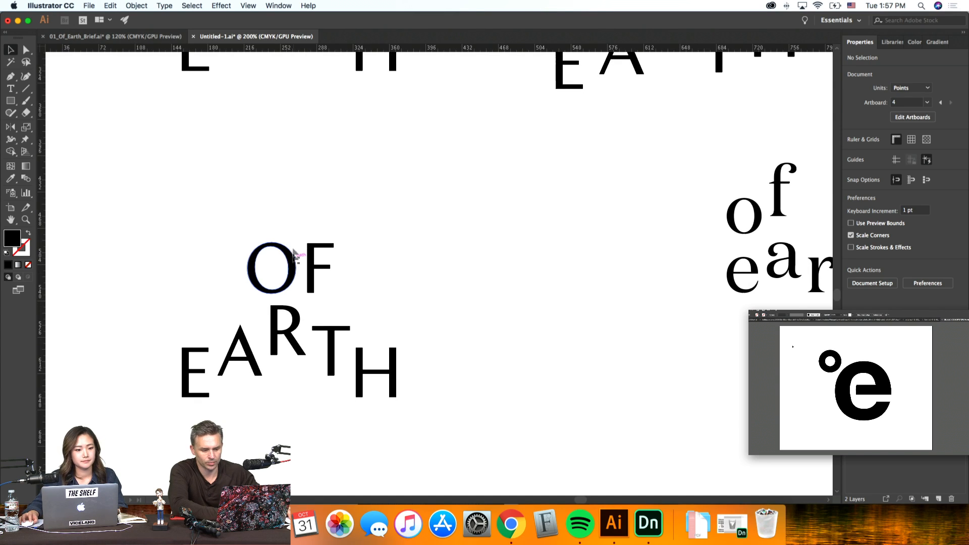
left_click_drag(296, 256, 296, 215)
left_click_drag(335, 259, 336, 234)
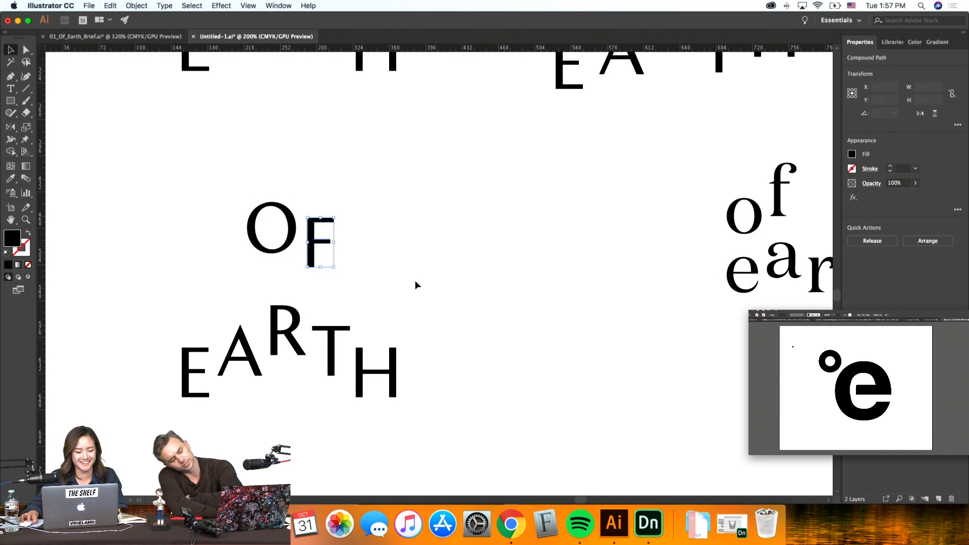
left_click(416, 286)
Step: Raise the letters of "EARTH" in the lower copy into an alternating stagger, with A and T lower than E, R and H
left_click_drag(201, 373, 201, 279)
left_click_drag(251, 360, 308, 311)
left_click(381, 311)
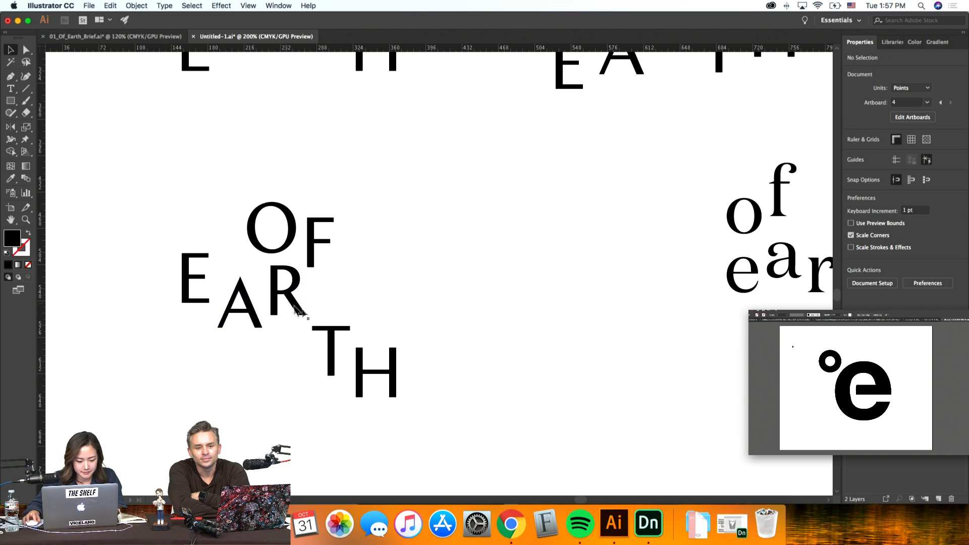
left_click_drag(332, 343, 333, 296)
left_click_drag(383, 372, 381, 291)
Step: Move the staggered "OF" of the lower copy up 40 pt to open the gap above "EARTH"
left_click_drag(421, 254, 223, 180)
key("shift+Up")
key("shift+Up")
key("shift+Up")
key("shift+Up")
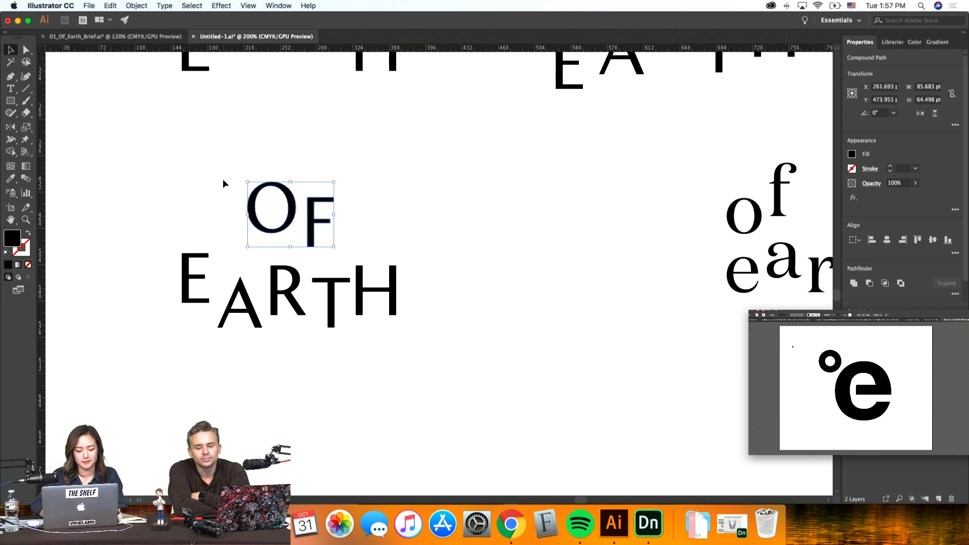
left_click(439, 306)
Step: Raise the H of the lower "EARTH" to about the height of the E and shift it 10 pt right
mouse_move(396, 299)
left_mouse_down()
mouse_move(395, 281)
mouse_move(383, 286)
left_mouse_up()
left_click(511, 297)
left_click(288, 206)
left_click(445, 255)
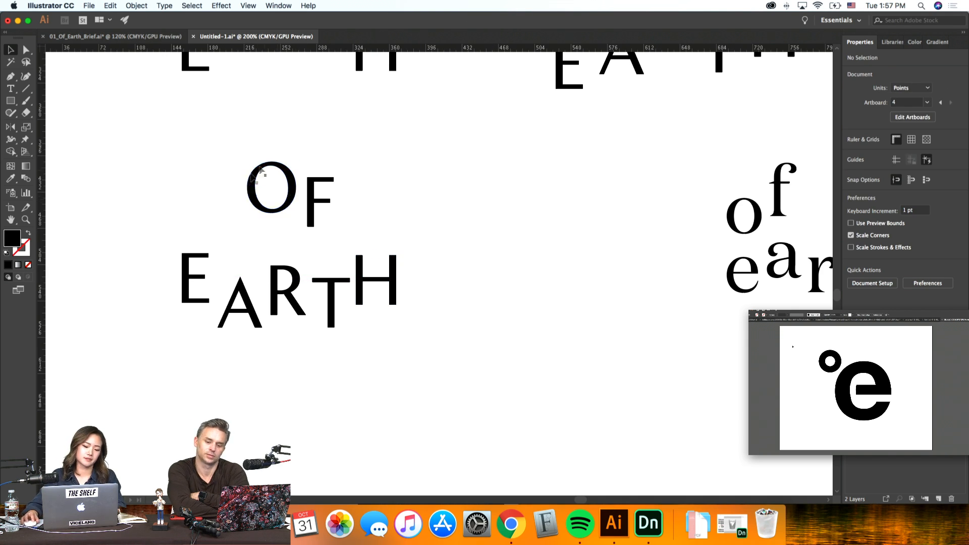
left_click(381, 281)
key("shift+Right")
Step: Even out the letter spacing of the lower "EARTH" by nudging the T right and the R 2 pt right
left_click(328, 313)
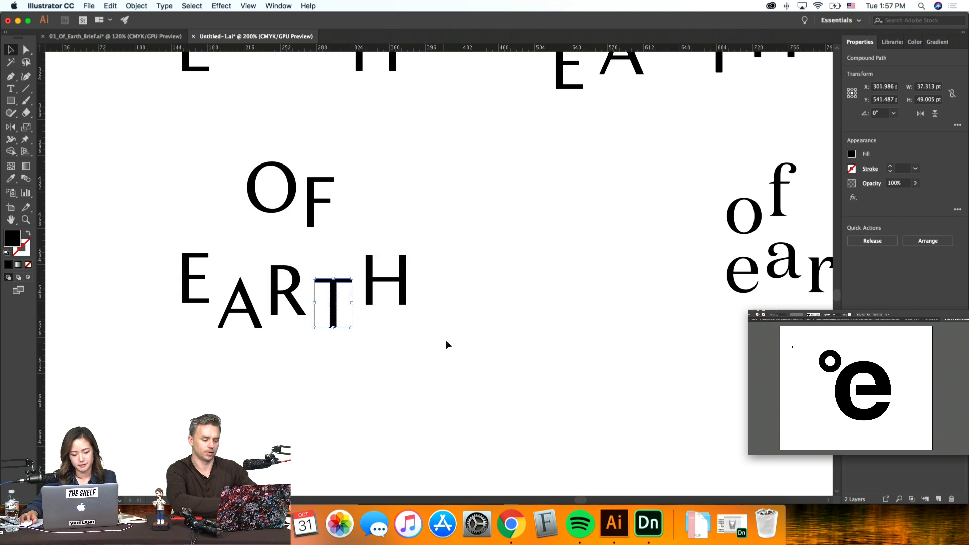
left_click(459, 343)
left_click(297, 317)
key("Right")
key("Right")
left_click(297, 362)
left_click_drag(283, 307, 283, 306)
left_click(206, 308)
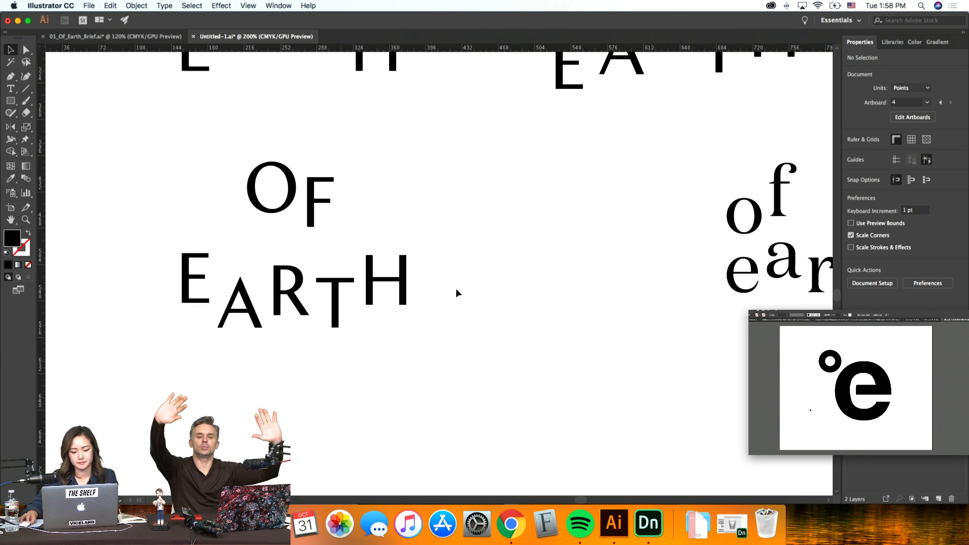
Step: Bottom-align the E with the H and the A with the T in the lower "EARTH"
left_click_drag(437, 282, 228, 245)
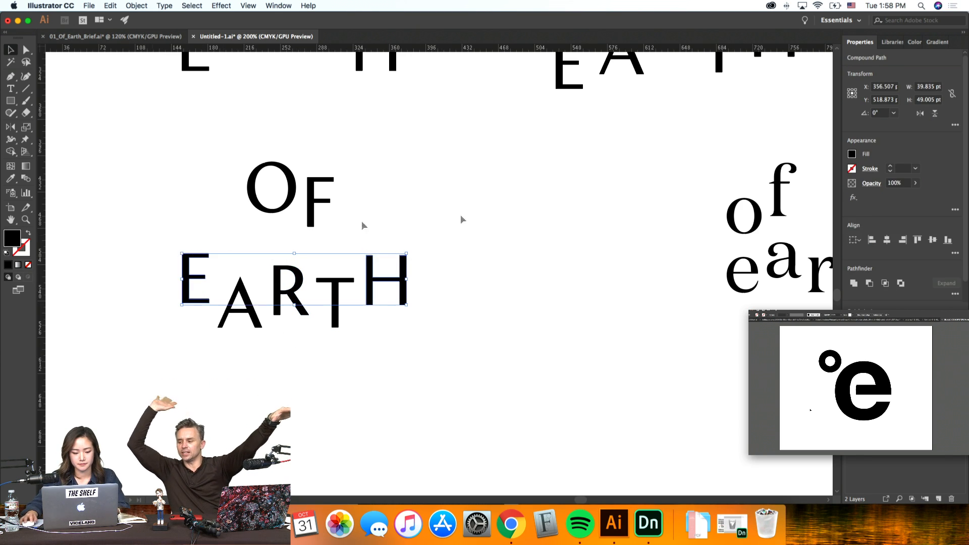
left_click(545, 300)
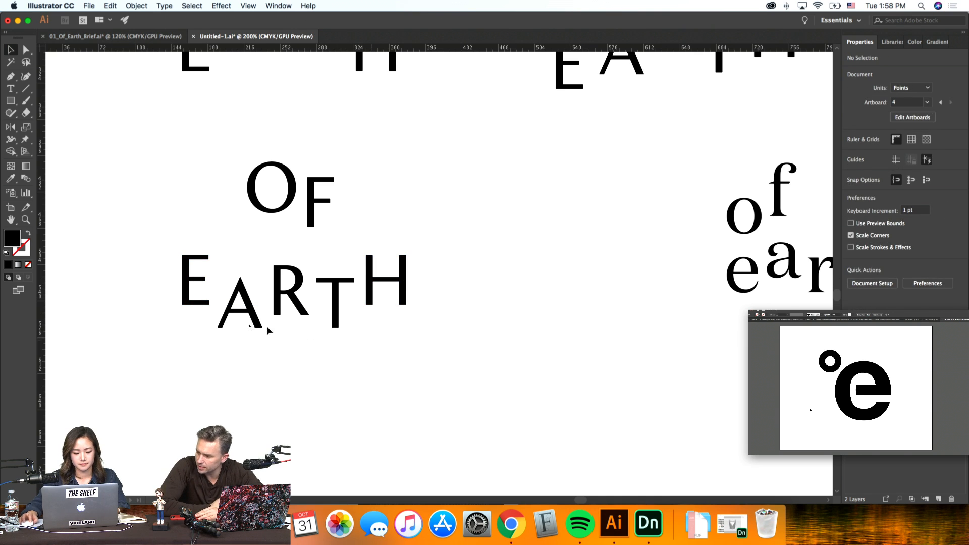
left_click_drag(341, 341, 213, 324)
left_click(612, 336)
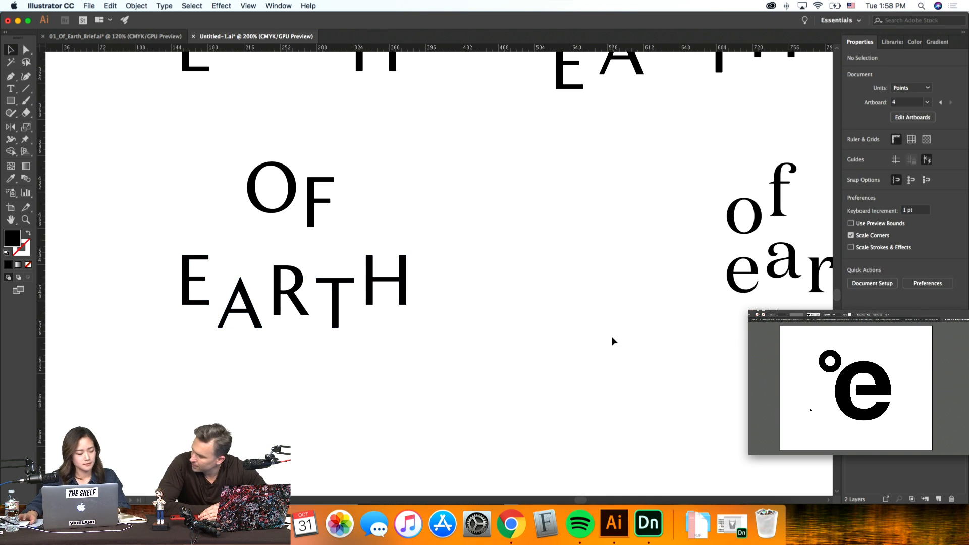
Step: Bottom-align the R with the E and H in the lower "EARTH", and raise the A and T slightly together
key("super+minus")
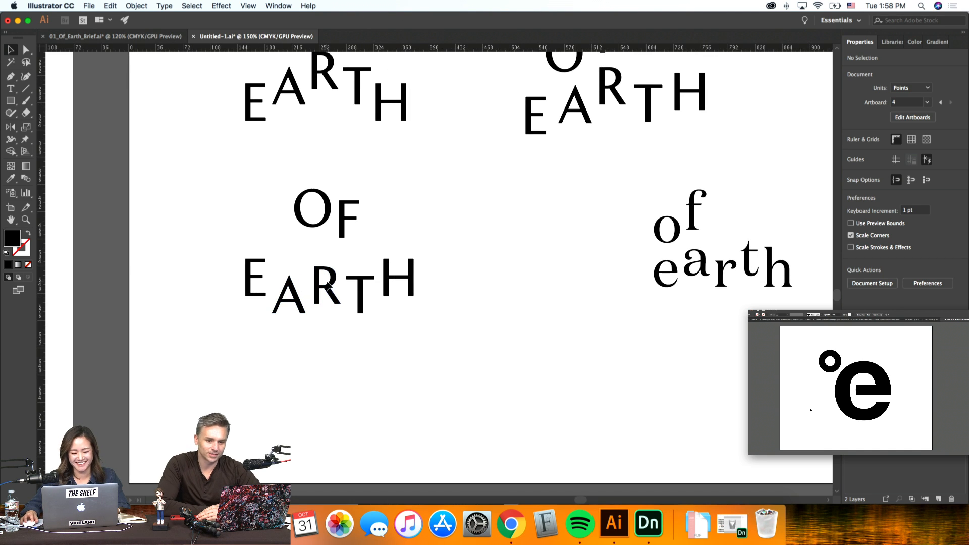
mouse_move(327, 289)
left_mouse_down()
mouse_move(329, 277)
mouse_move(328, 285)
left_mouse_up()
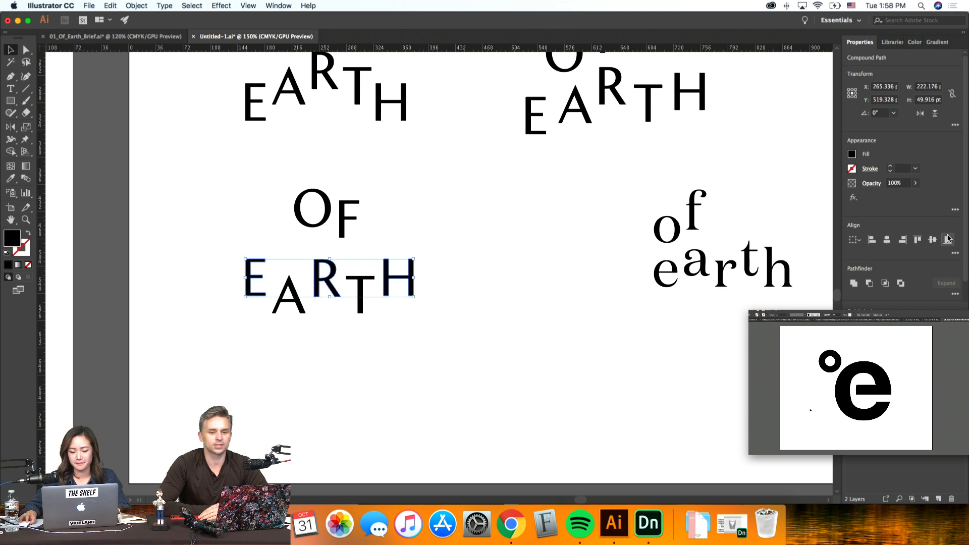
left_click(493, 302)
scroll(353, 320, "left", 3)
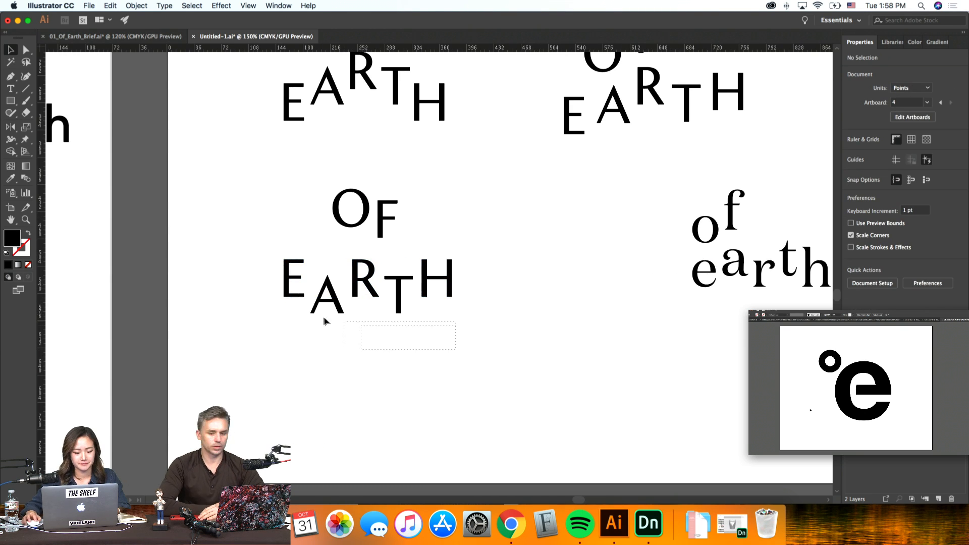
left_click_drag(296, 304, 295, 304)
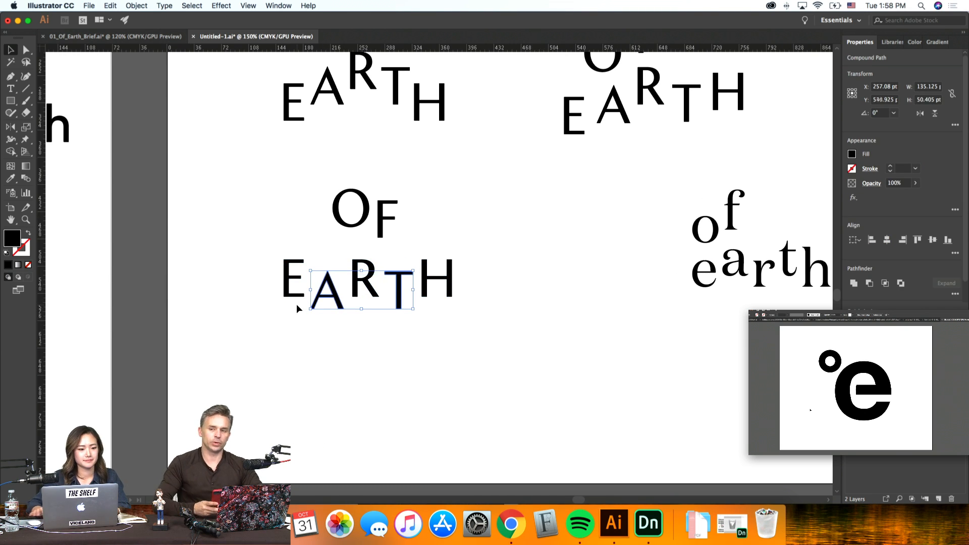
left_click(350, 404)
Step: Duplicate the lower staggered "OF EARTH" wordmark to the empty area below and right, beneath the lowercase "of earth"
key("super+minus")
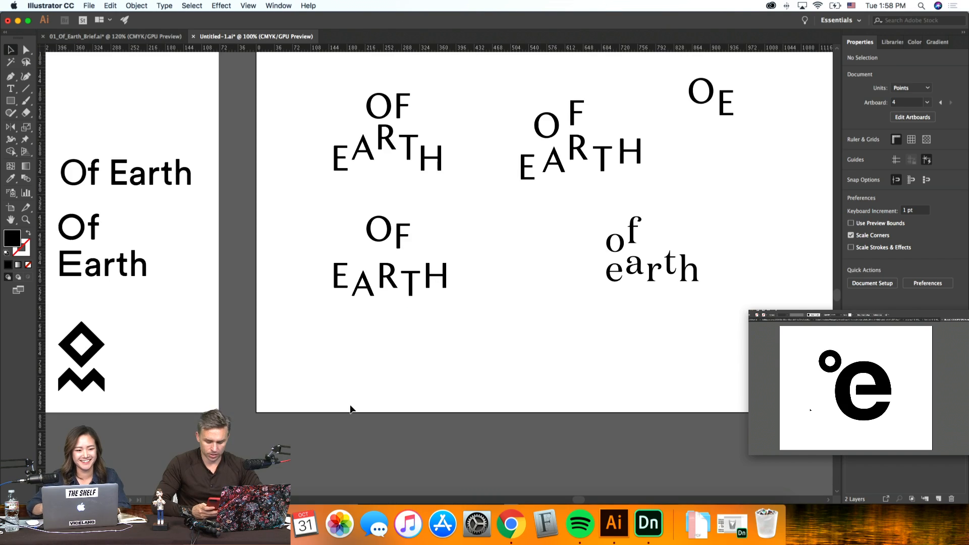
scroll(377, 362, "left", 5)
scroll(378, 362, "up", 4)
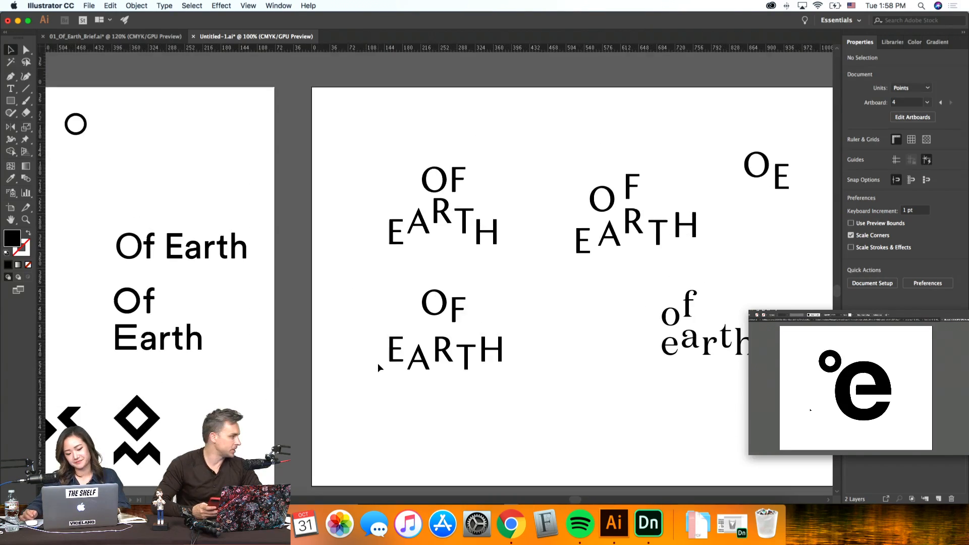
scroll(377, 362, "down", 3)
scroll(378, 363, "left", 3)
scroll(377, 362, "right", 6)
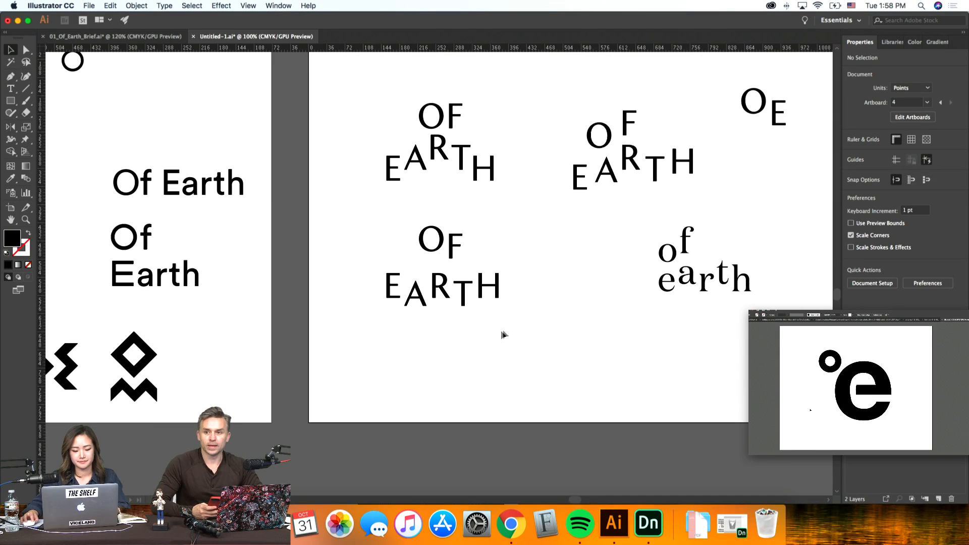
left_click_drag(447, 244, 611, 322)
left_click(665, 408)
Step: Raise the A above the E and R in the newest "OF EARTH" copy
scroll(665, 408, "down", 4)
scroll(665, 408, "right", 2)
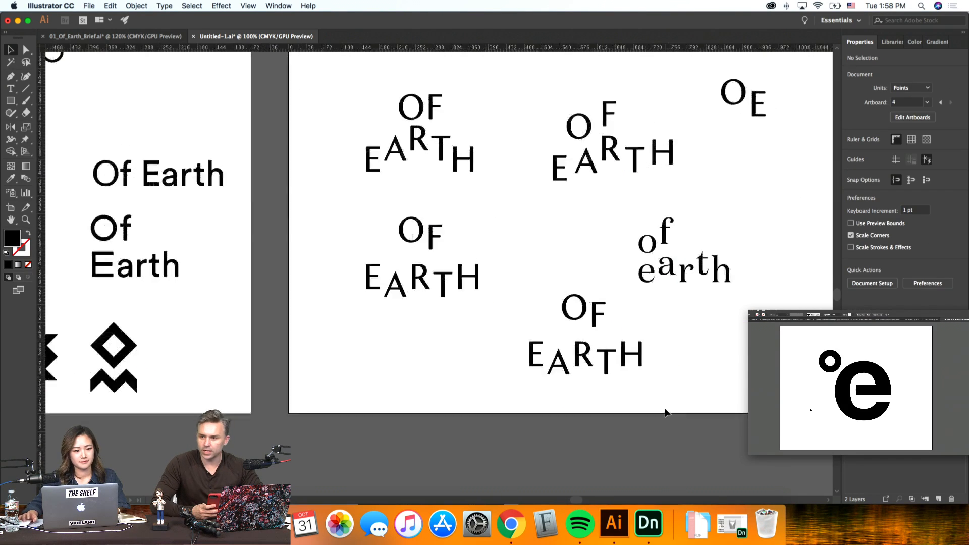
key("super+equal")
key("super+equal")
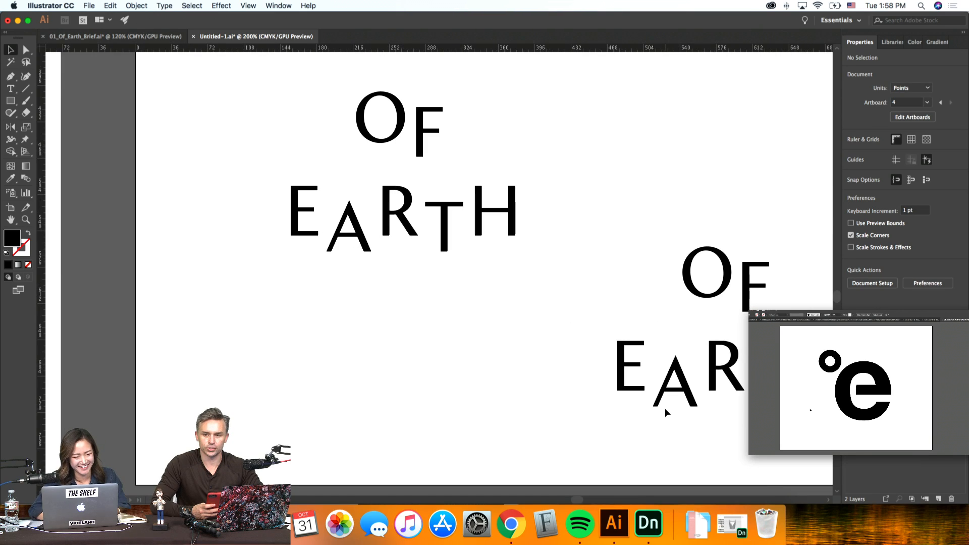
scroll(590, 357, "right", 3)
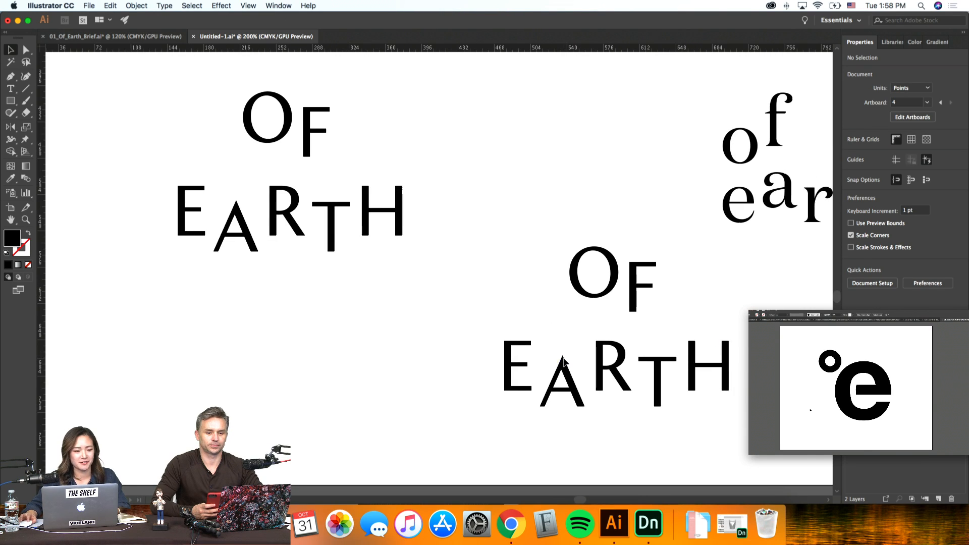
scroll(720, 349, "right", 3)
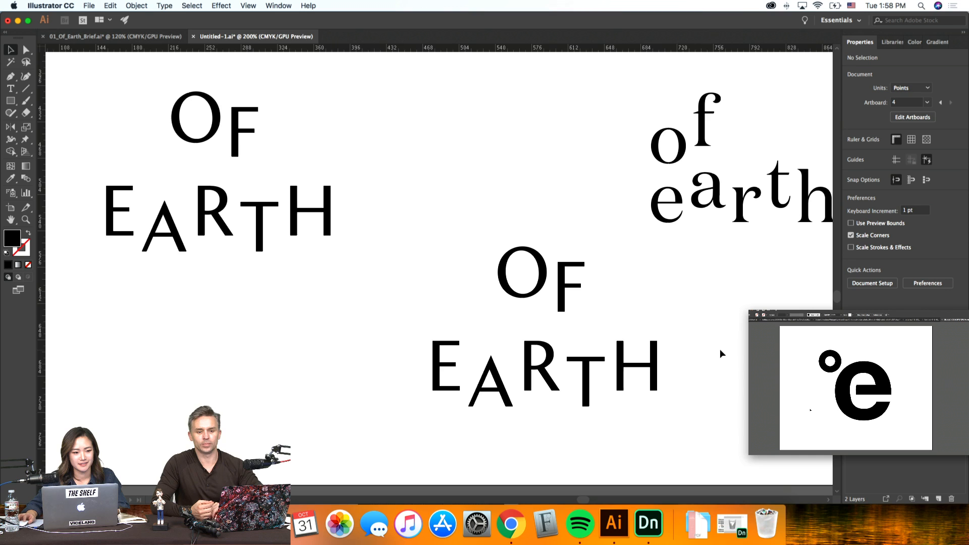
scroll(720, 349, "down", 2)
scroll(711, 350, "right", 2)
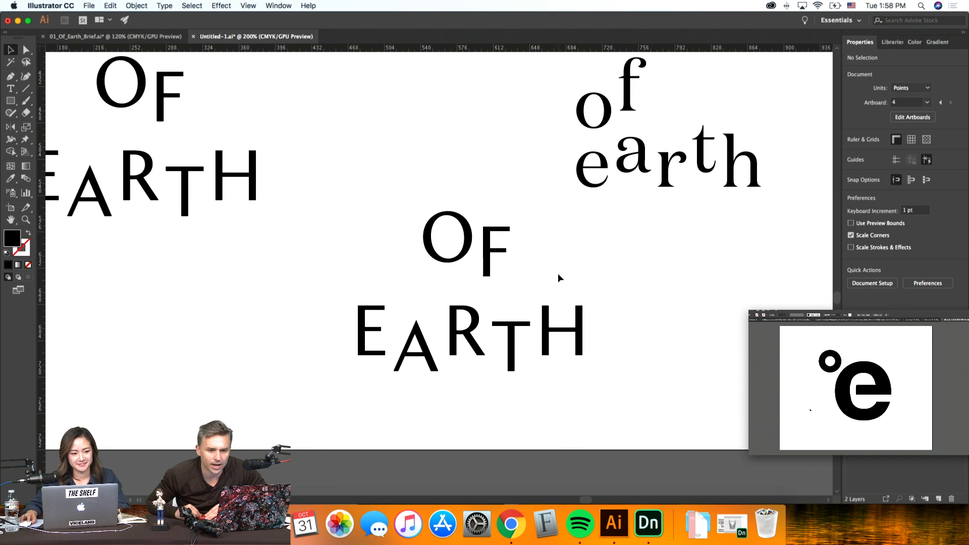
left_click_drag(431, 359, 433, 320)
left_click(437, 357)
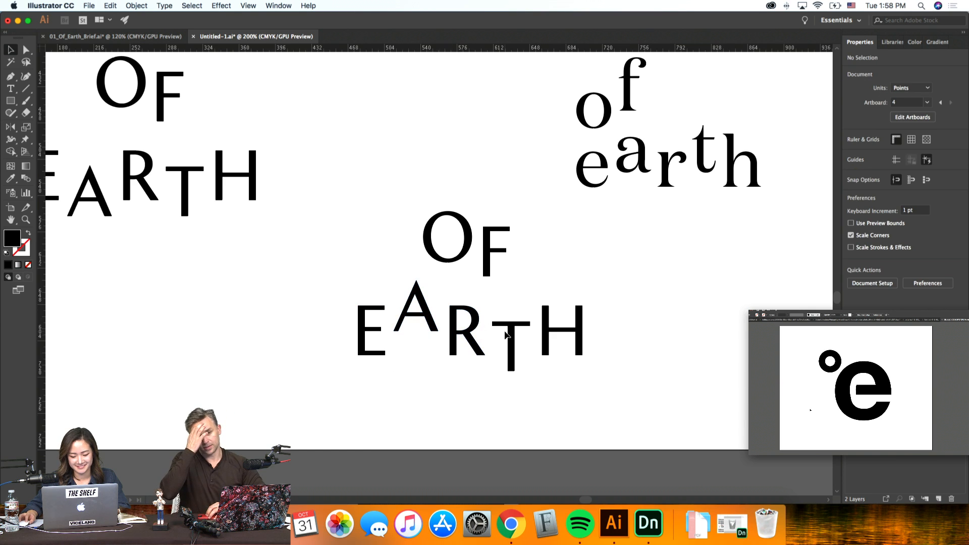
Step: Move the T and H of the newest copy onto a third line below "EAR"
left_click_drag(519, 344, 392, 396)
left_click_drag(572, 332, 453, 397)
left_click(489, 335)
Step: Move the "EAR" line of the newest copy up by a net 10 pt, closer to "OF"
left_click_drag(427, 305, 426, 303)
left_click_drag(574, 335, 371, 299)
key("shift+Up")
key("shift+Up")
key("shift+Down")
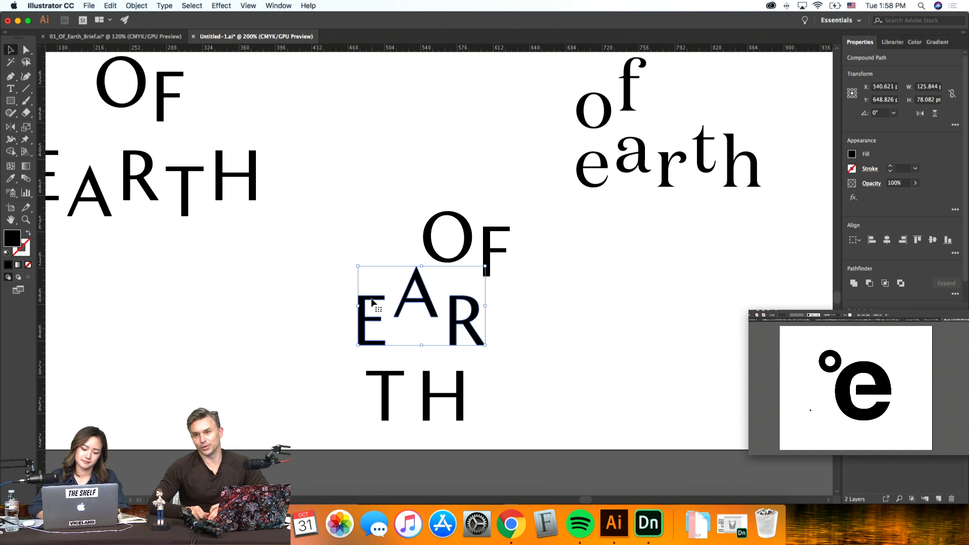
Step: Save the document, accepting the font-embedding warning, and deselect the "EAR" letters
key("super+minus")
key("super+minus")
key("super+minus")
scroll(337, 333, "left", 3)
key("super+s")
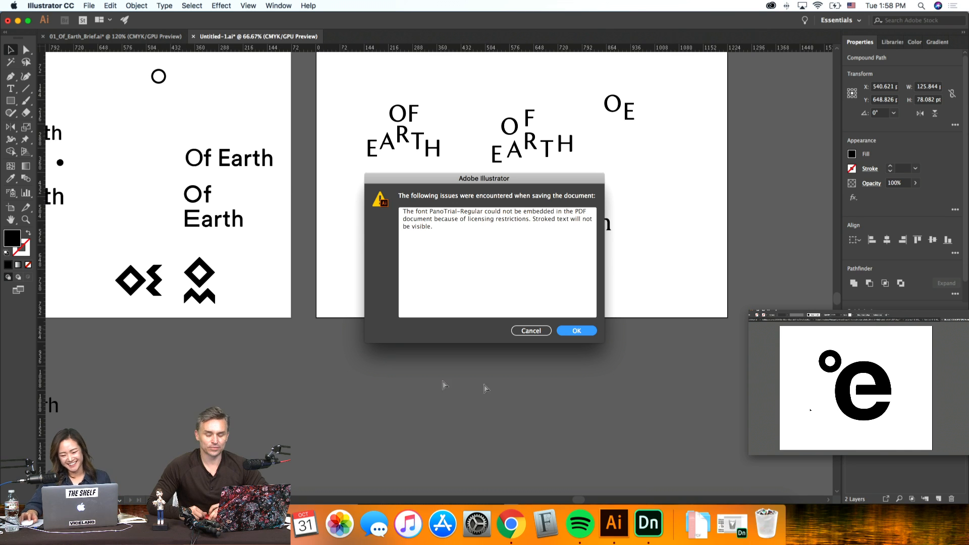
left_click(588, 336)
left_click(517, 407)
scroll(525, 403, "left", 3)
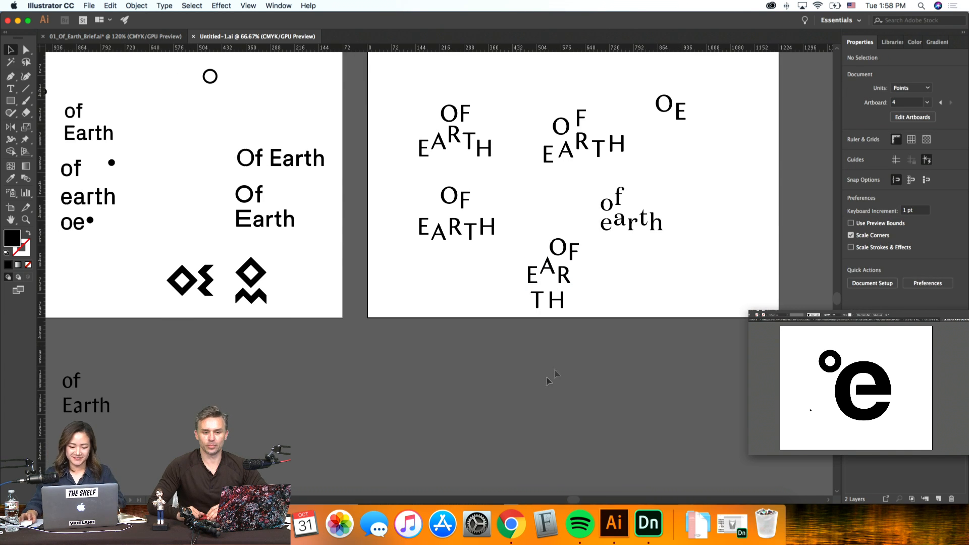
Step: Shift "OF" up and to the left in the newest copy and rejoin T and H to the "EAR" line, with the T raised
left_click(550, 238)
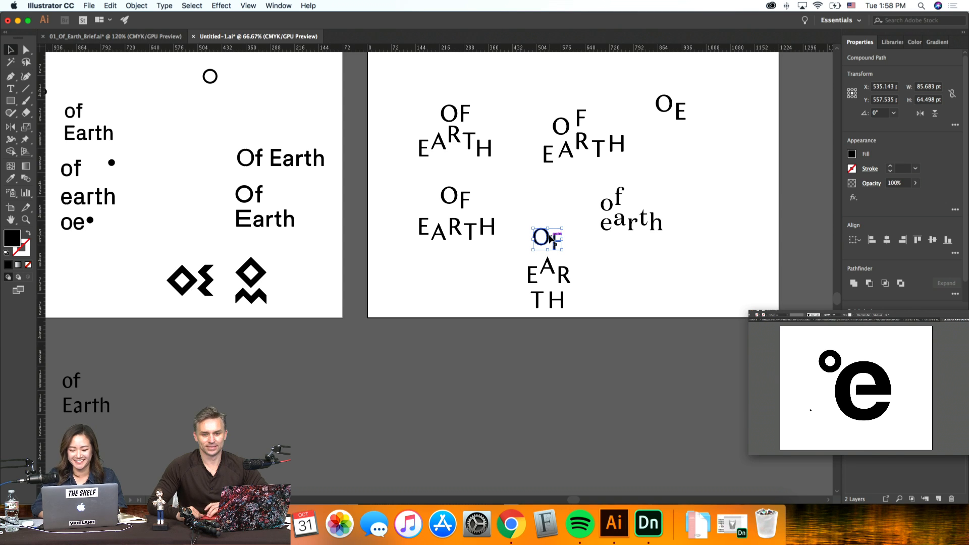
left_click_drag(545, 301, 597, 276)
left_click(651, 279)
left_click(639, 302)
left_click_drag(634, 302, 407, 278)
left_click(557, 243)
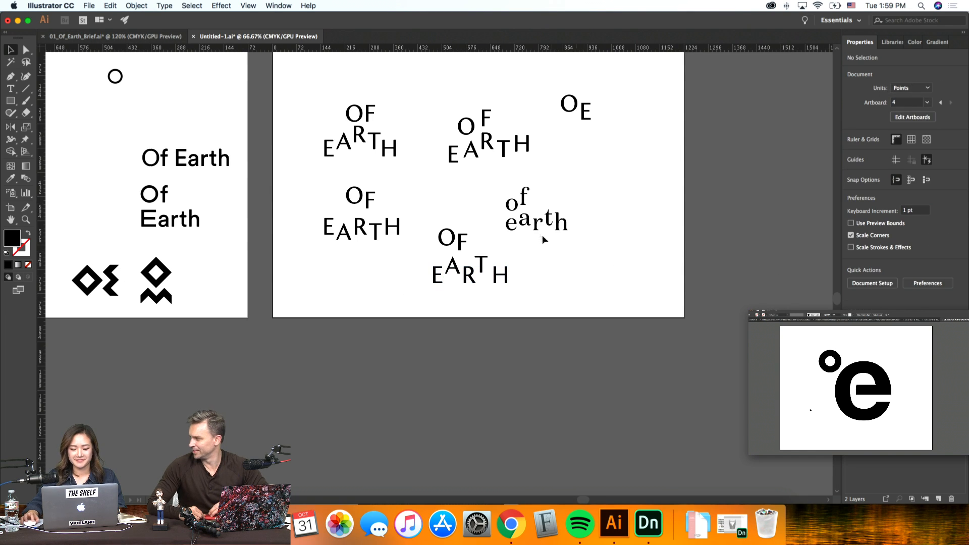
Step: Distribute the letters of the newest copy's "EARTH" line evenly in the horizontal direction
left_click_drag(413, 270, 413, 270)
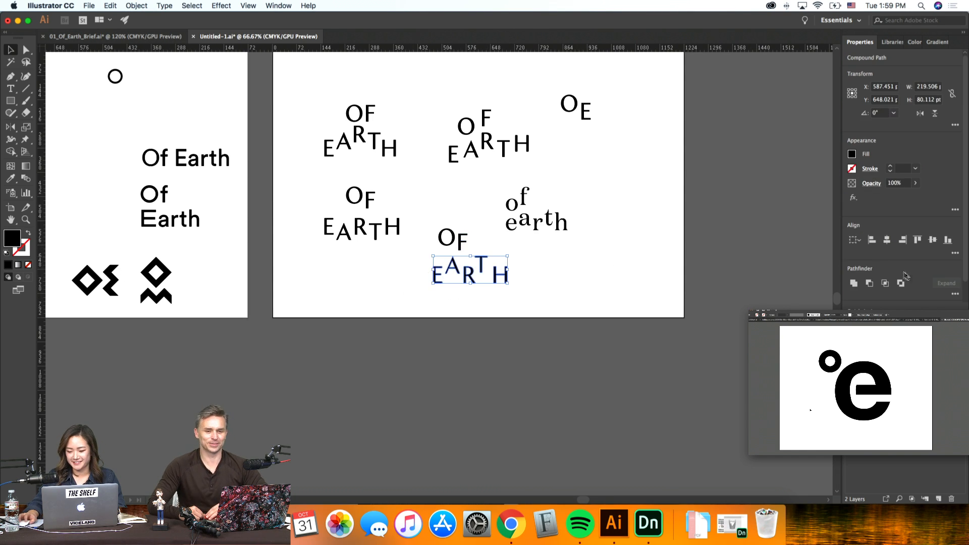
left_click(955, 254)
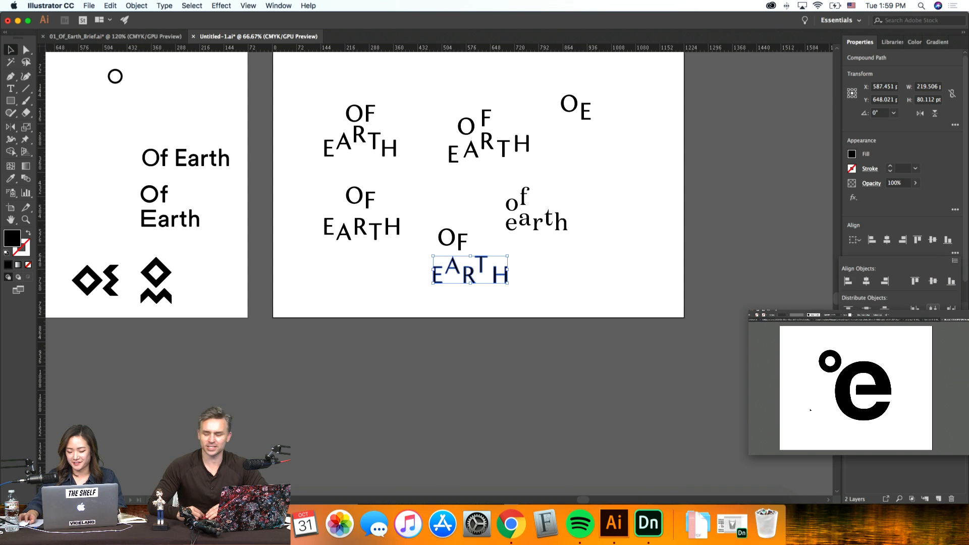
left_click(933, 308)
Step: Fine-tune the newest "EARTH" spacing by nudging the R 9 pt and the A 4 pt to the right
left_click(472, 280)
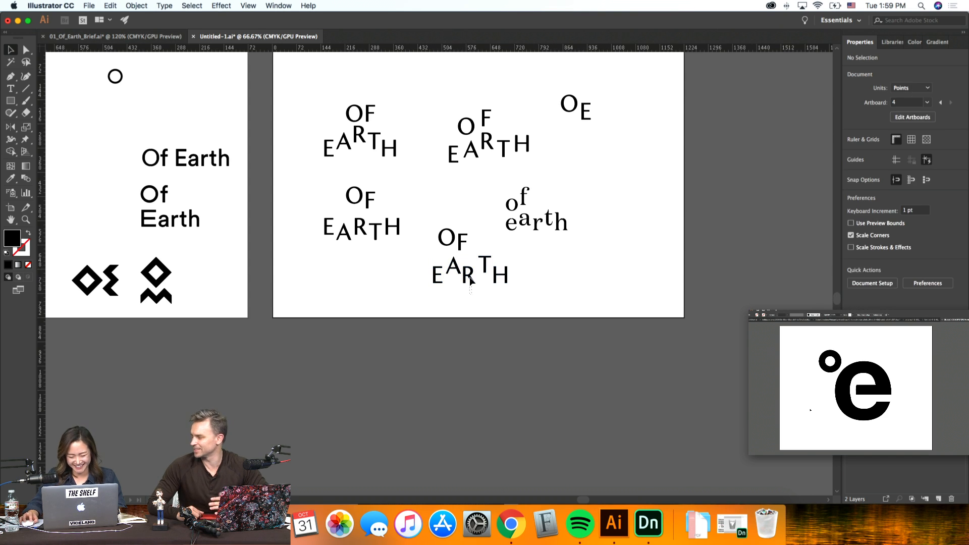
key("Right")
key("Right")
key("Right")
key("Right")
key("Right")
key("Right")
key("Right")
key("Right")
key("Right")
left_click(549, 290)
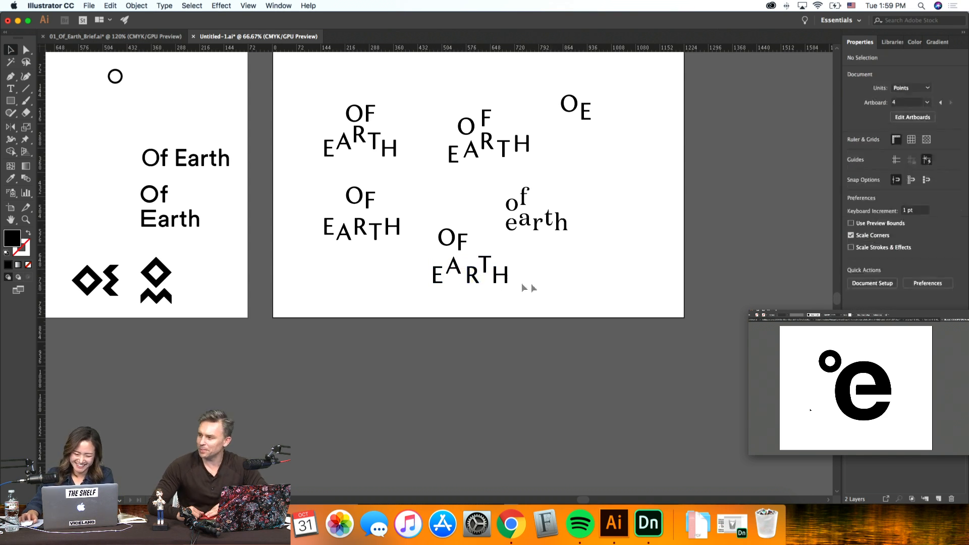
left_click(456, 271)
key("Right")
key("Right")
key("Right")
key("Right")
left_click(553, 282)
left_click(474, 279)
left_click(534, 288)
Step: Move "OF" right so it sits roughly centred above the newest "EARTH" line
left_click_drag(463, 246, 483, 244)
scroll(551, 263, "left", 10)
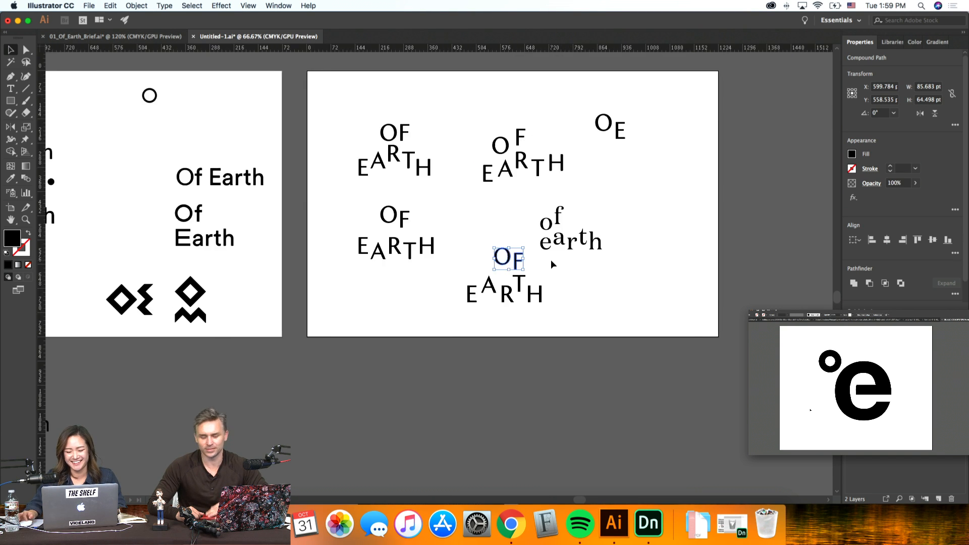
scroll(551, 262, "up", 4)
left_click(522, 271)
Step: Move the "oE•" and "oe•" monograms on artboard 3 down together by 100 pt
key("super+1")
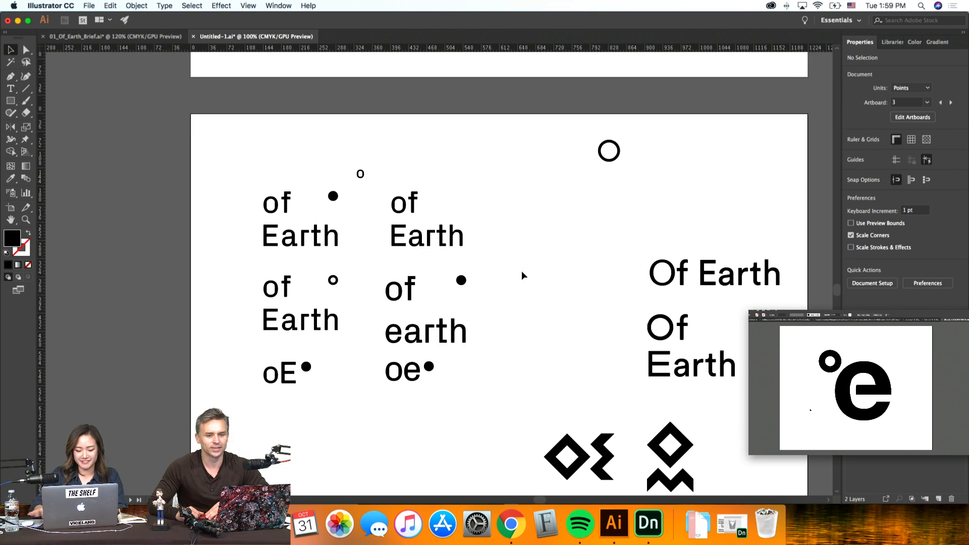
left_click_drag(245, 359, 245, 359)
key("shift+Down")
key("shift+Down")
key("shift+Down")
key("shift+Down")
key("shift+Down")
key("shift+Down")
key("shift+Down")
key("shift+Down")
key("shift+Down")
key("shift+Down")
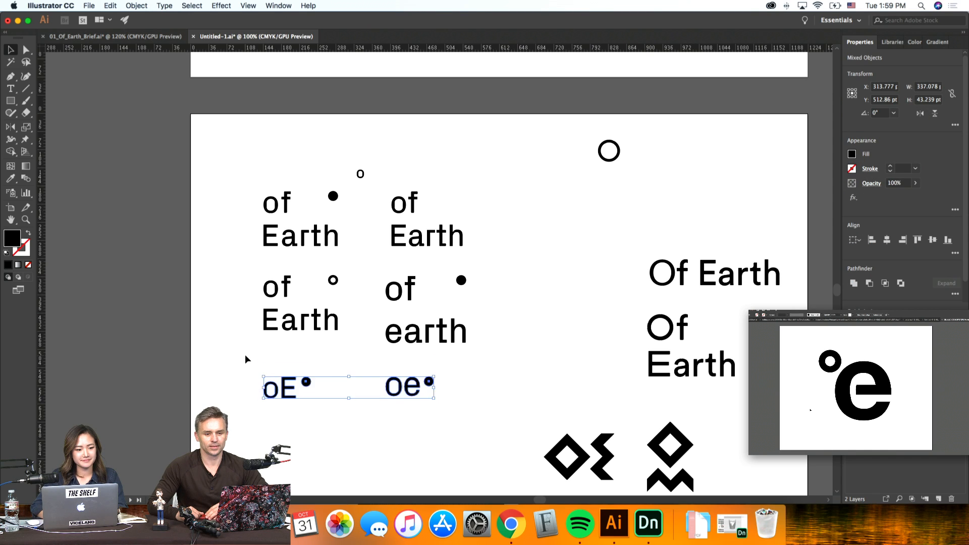
left_click(555, 341)
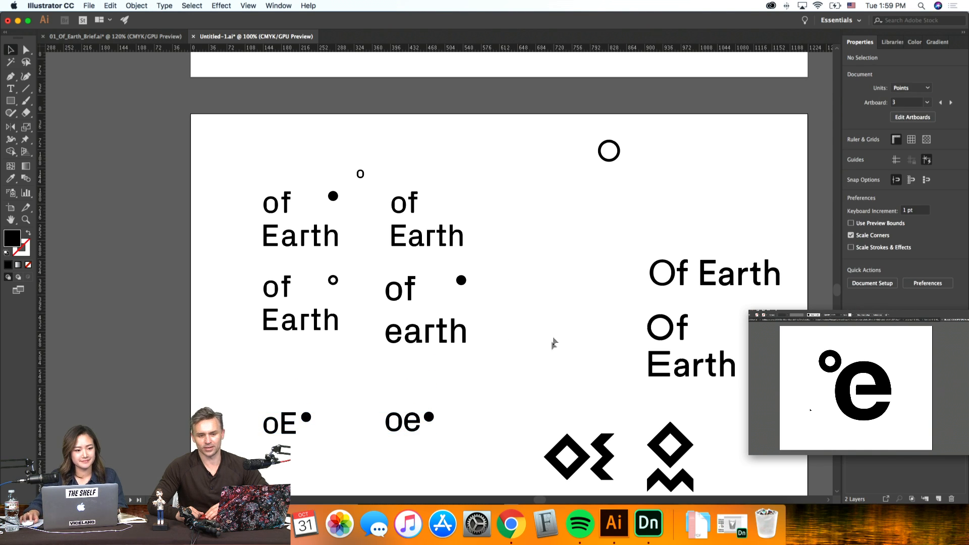
Step: Move the middle row of "of Earth" lockups and their dots on artboard 3 down by a net 40 pt
left_click_drag(472, 364, 233, 264)
key("shift+Down")
key("shift+Down")
key("shift+Down")
key("shift+Down")
key("shift+Down")
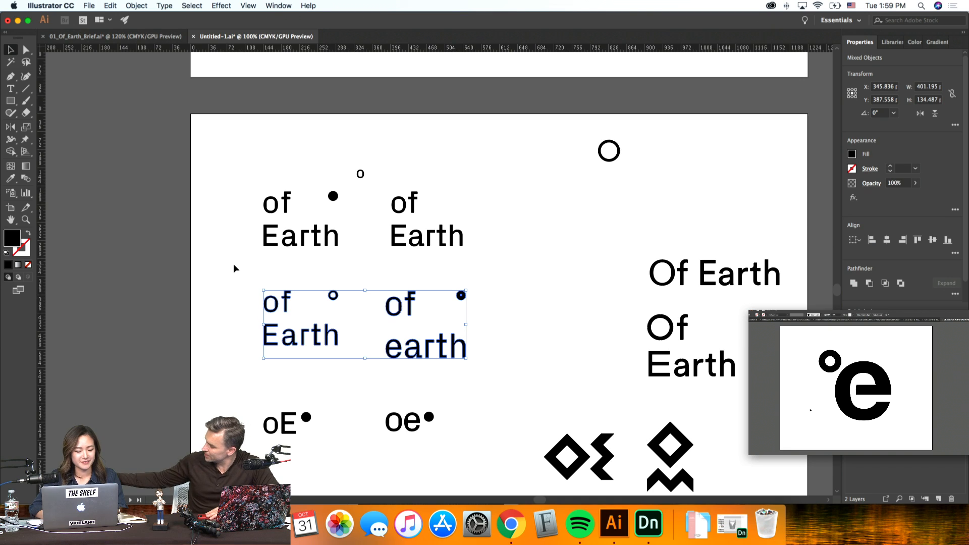
key("shift+Up")
left_click(474, 209)
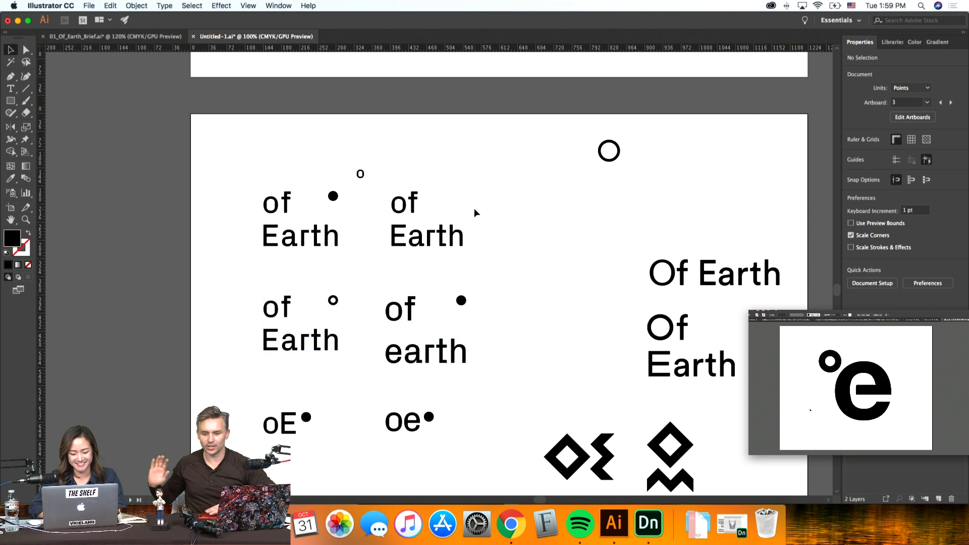
Step: Move the two loose "of Earth" text blocks from below artboard 3 onto the pasteboard beside its left edge
key("super+minus")
key("super+minus")
scroll(474, 210, "down", 3)
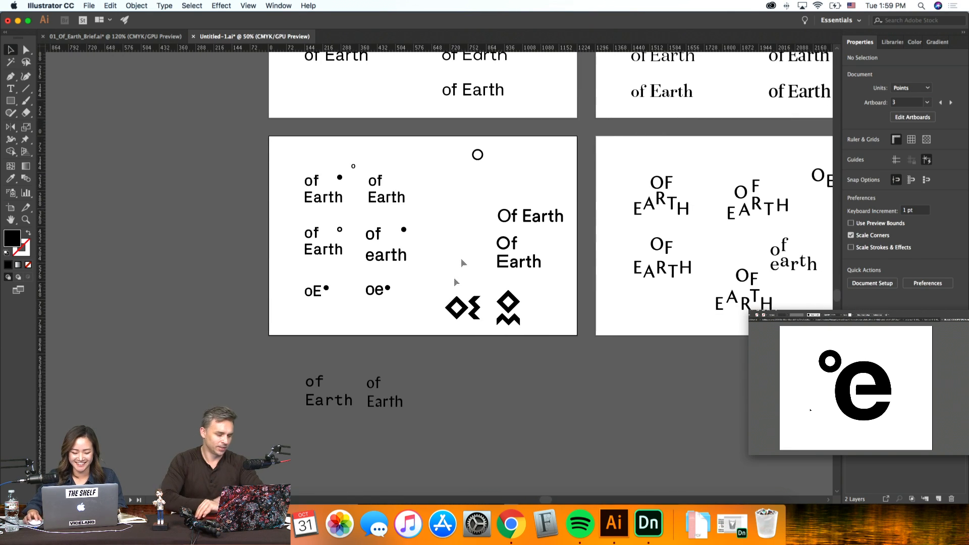
left_click(339, 389)
left_click_drag(316, 381, 122, 225)
Step: Duplicate artboard 3 with its artwork directly below the original
left_click(10, 209)
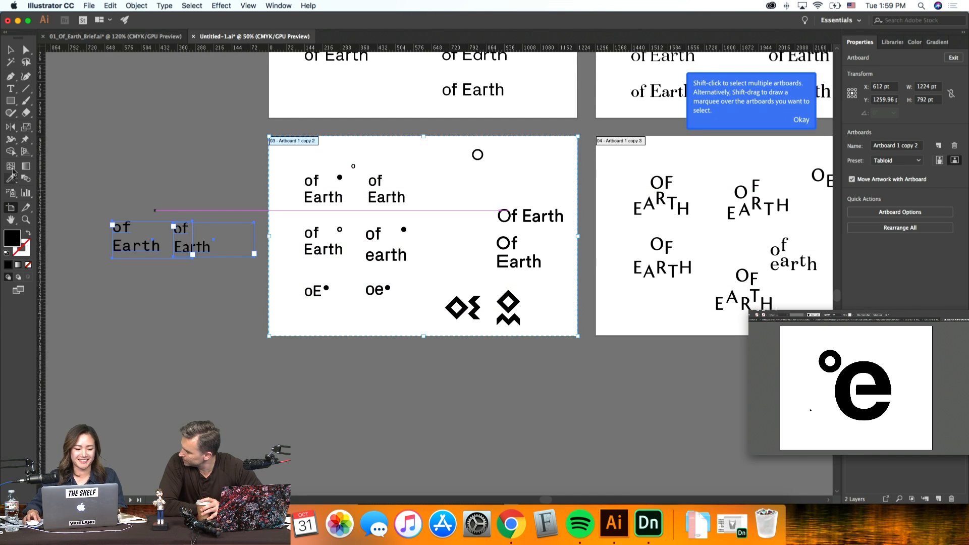
left_click(11, 49)
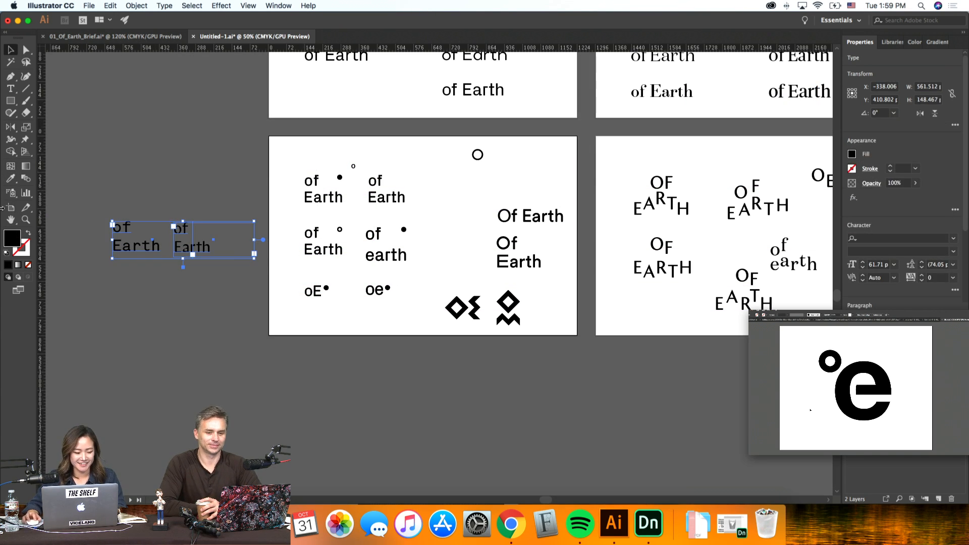
left_click(11, 208)
left_click_drag(366, 187, 386, 408)
left_click(16, 51)
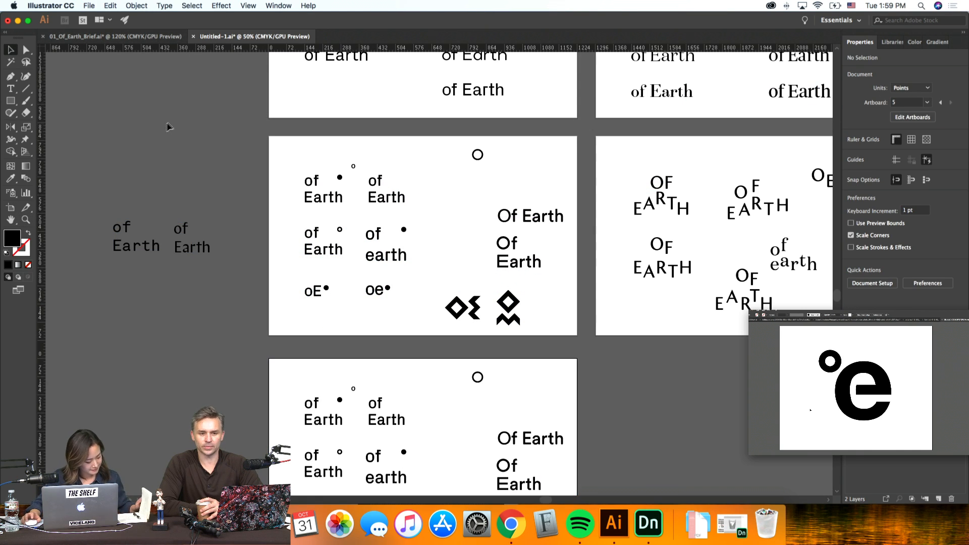
Step: Clear all the copied artwork from the duplicated artboard so it is blank
scroll(187, 140, "down", 2)
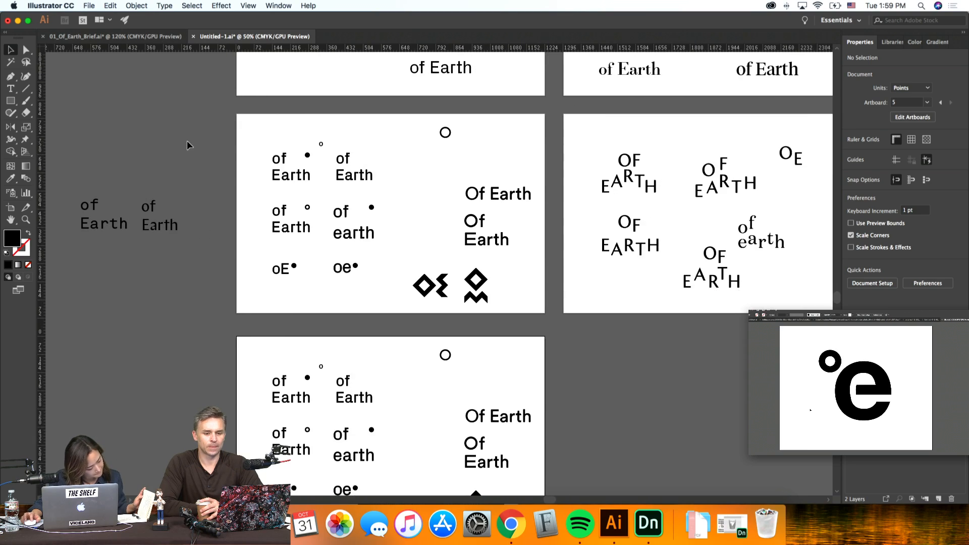
scroll(187, 140, "down", 5)
scroll(187, 141, "right", 2)
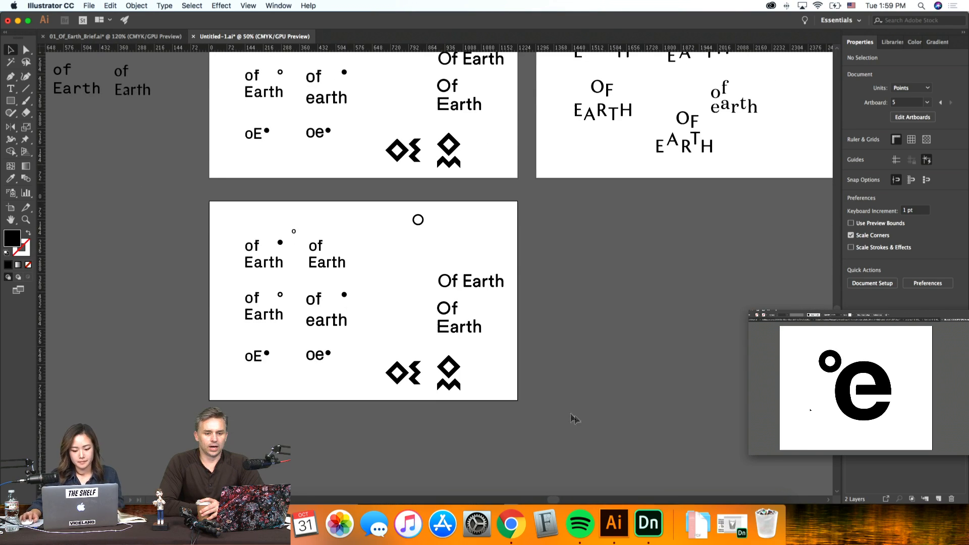
key("super+minus")
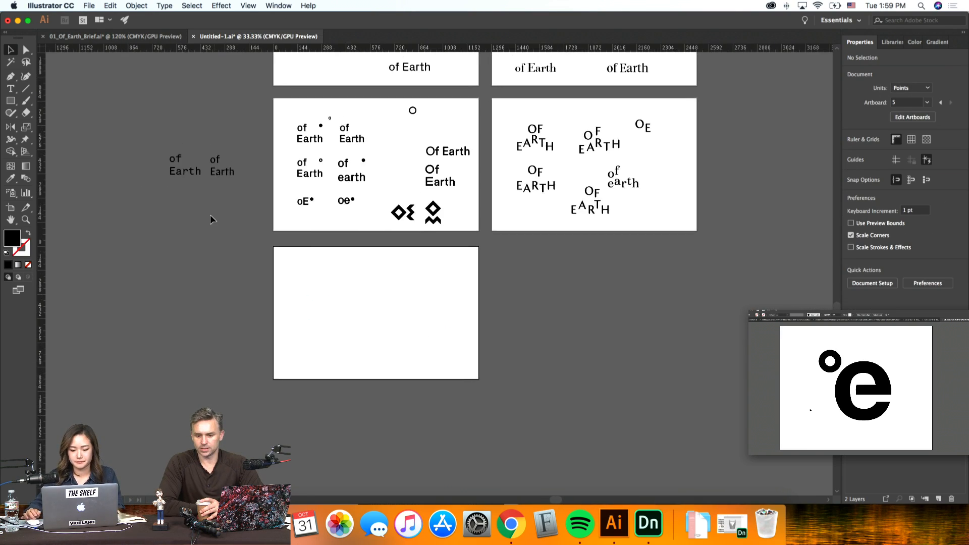
Step: Review the wordmark and lockup variations across all five artboards
scroll(210, 214, "up", 5)
scroll(210, 214, "right", 4)
scroll(210, 214, "right", 1)
scroll(650, 317, "left", 6)
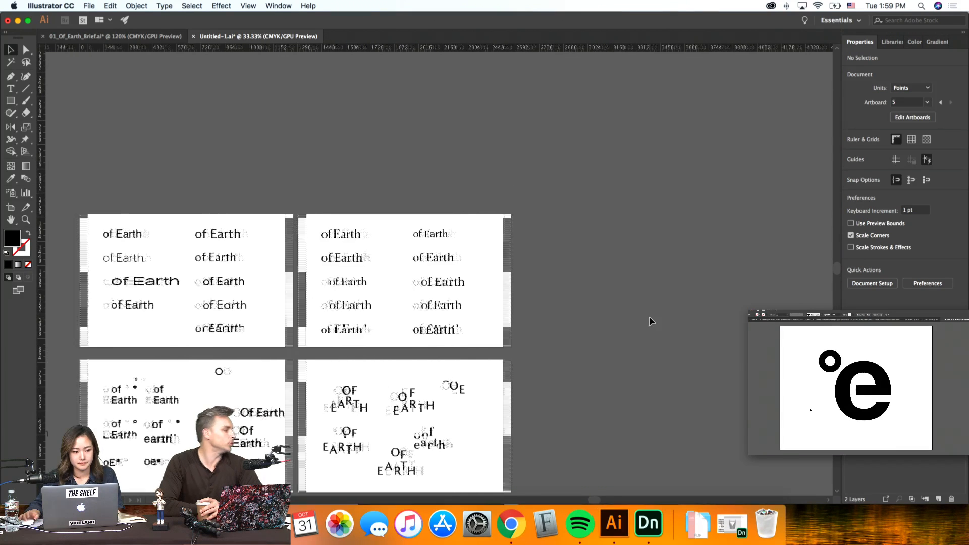
scroll(650, 317, "down", 4)
scroll(649, 317, "down", 1)
scroll(649, 316, "left", 1)
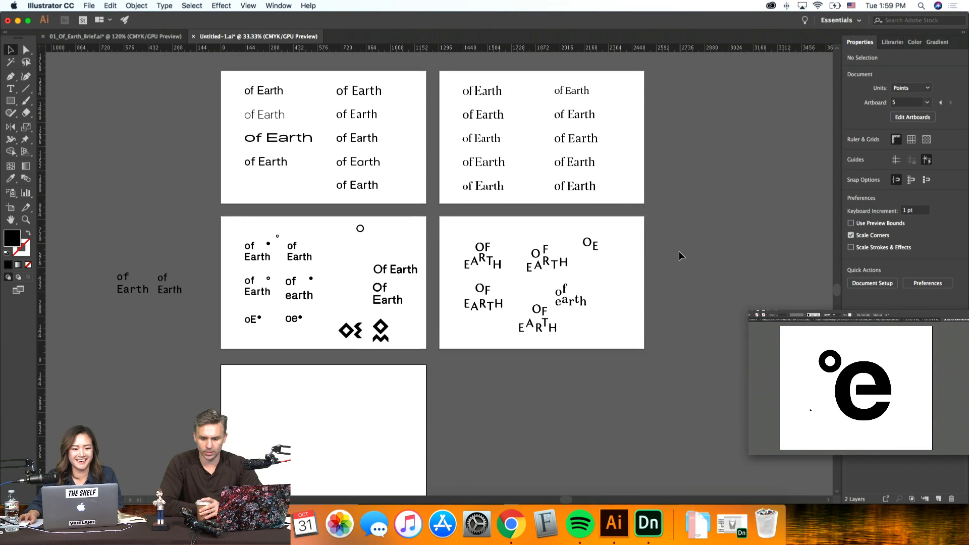
left_click(592, 196)
scroll(683, 195, "down", 2)
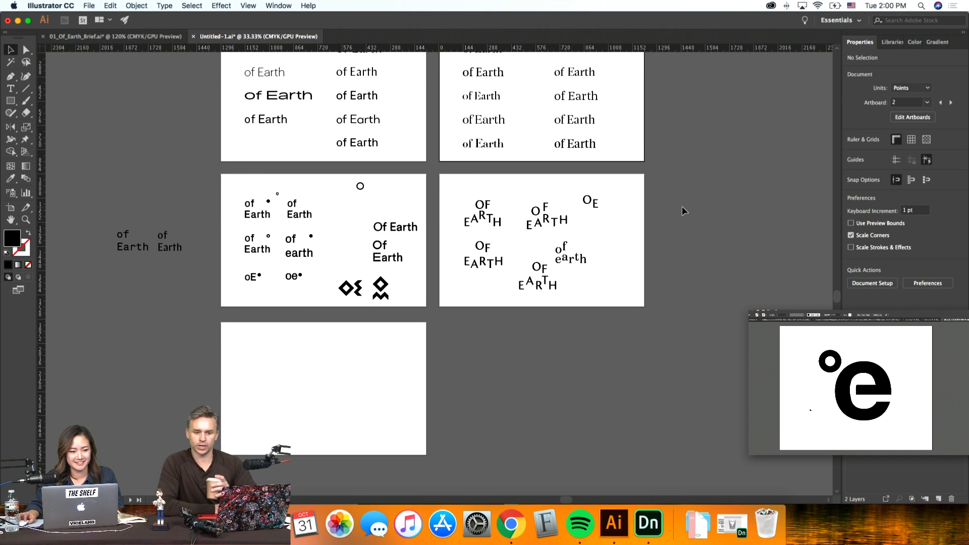
Step: Check the typefaces of the serif "of Earth" wordmarks in the second column of artboard 2
left_click(576, 144)
left_click(695, 136)
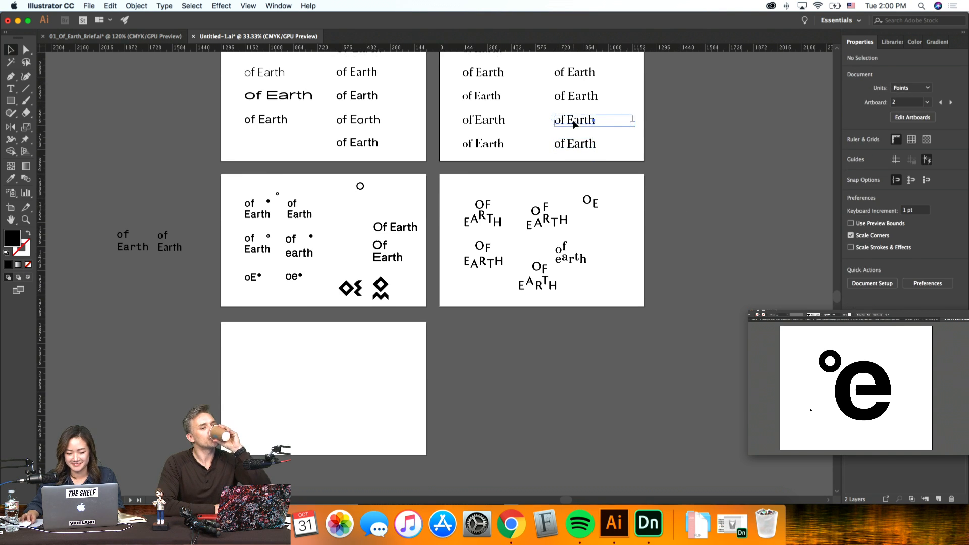
left_click(578, 96)
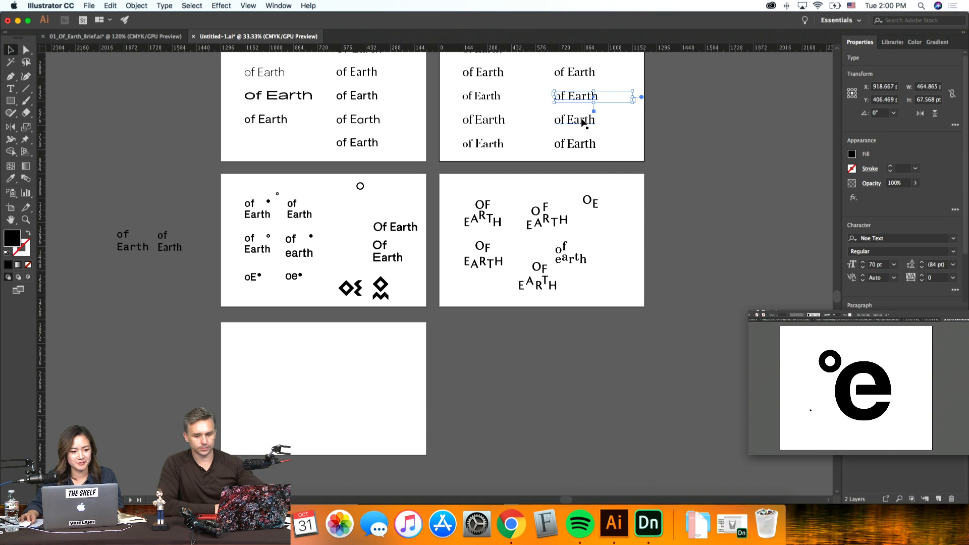
scroll(689, 148, "up", 2)
left_click(688, 149)
scroll(688, 149, "left", 3)
scroll(689, 149, "up", 1)
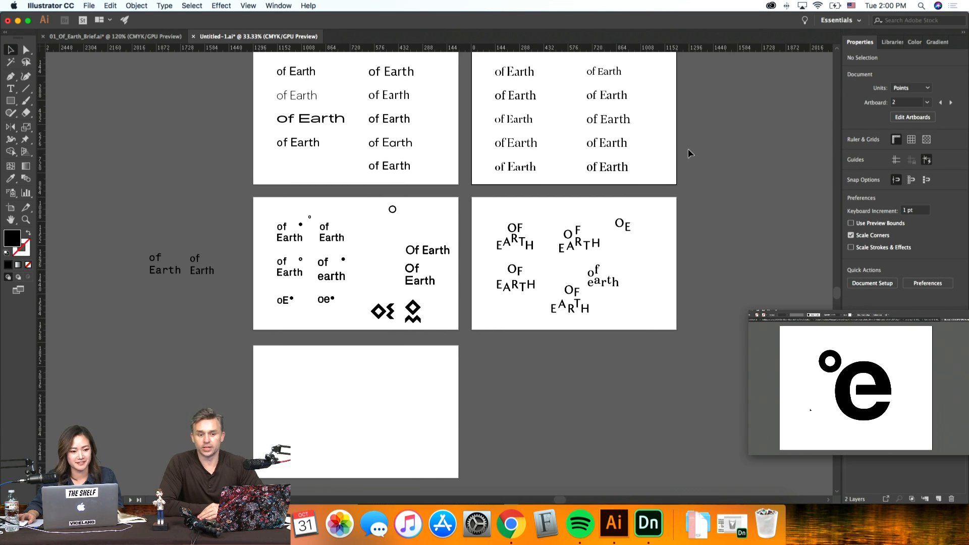
scroll(689, 149, "right", 2)
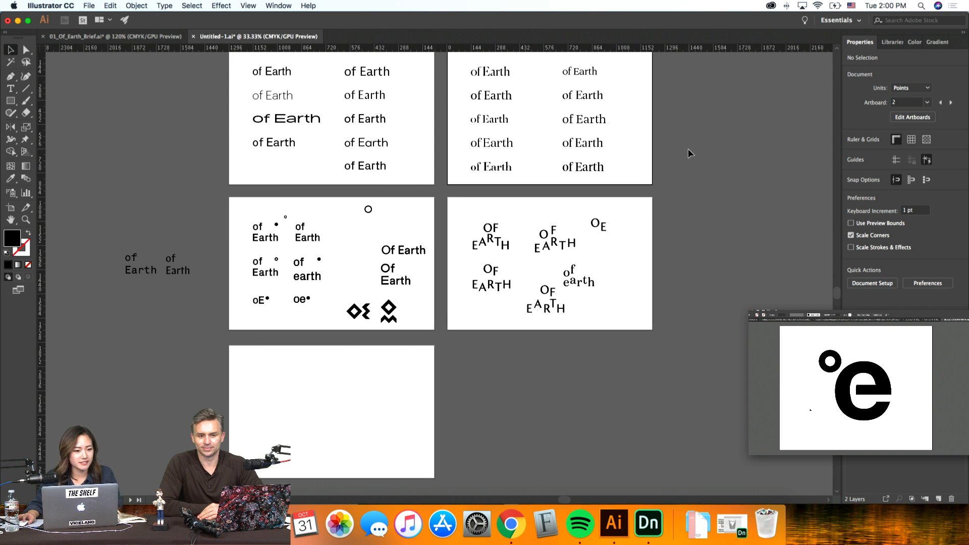
scroll(672, 174, "up", 1)
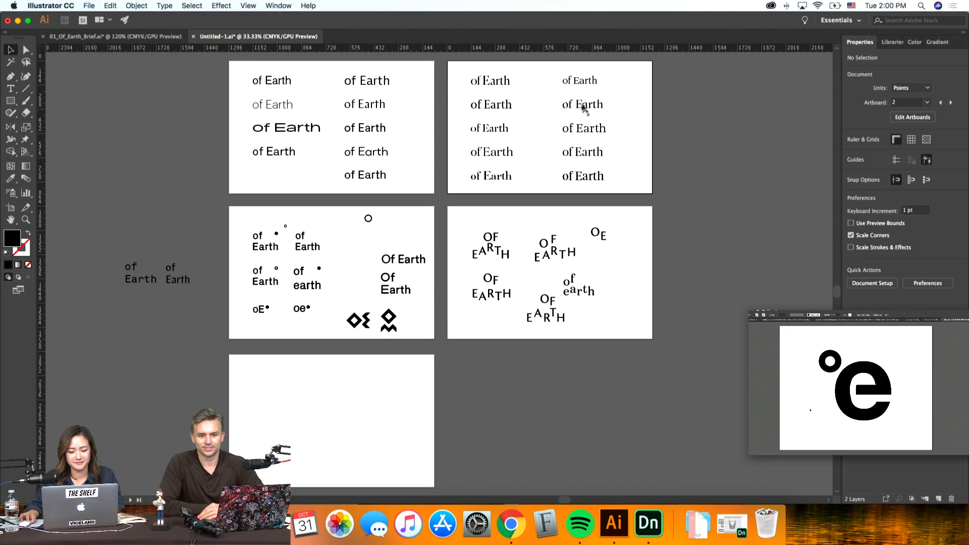
left_click(637, 104)
left_click(700, 108)
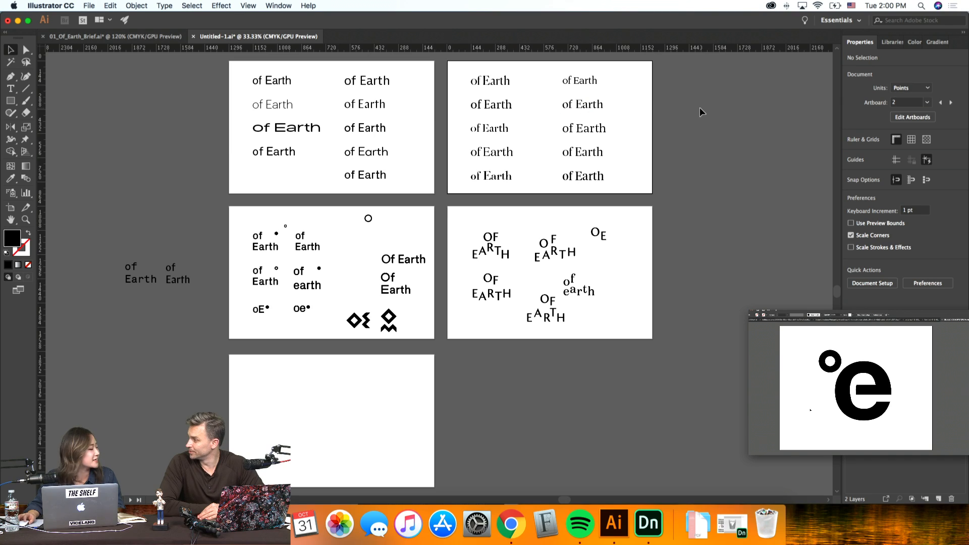
left_click(606, 103)
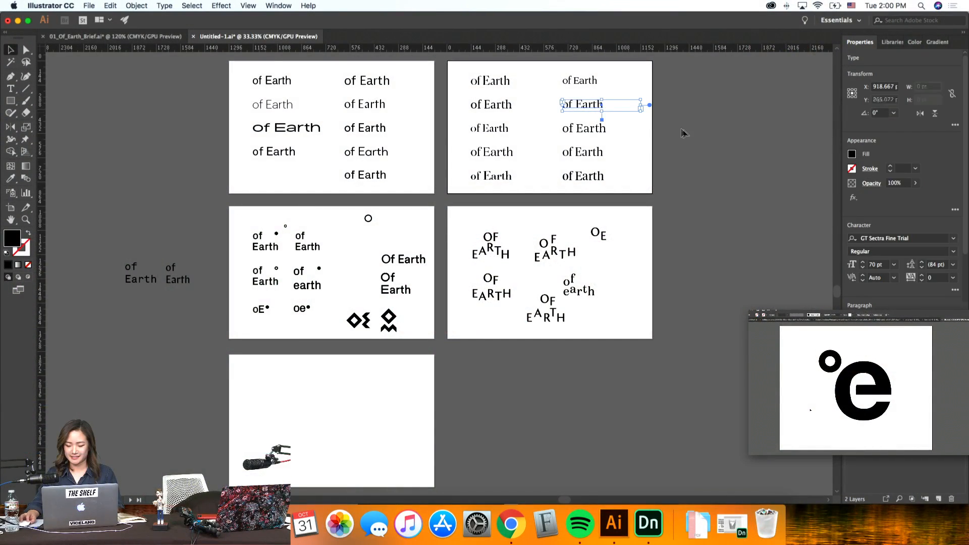
left_click(696, 133)
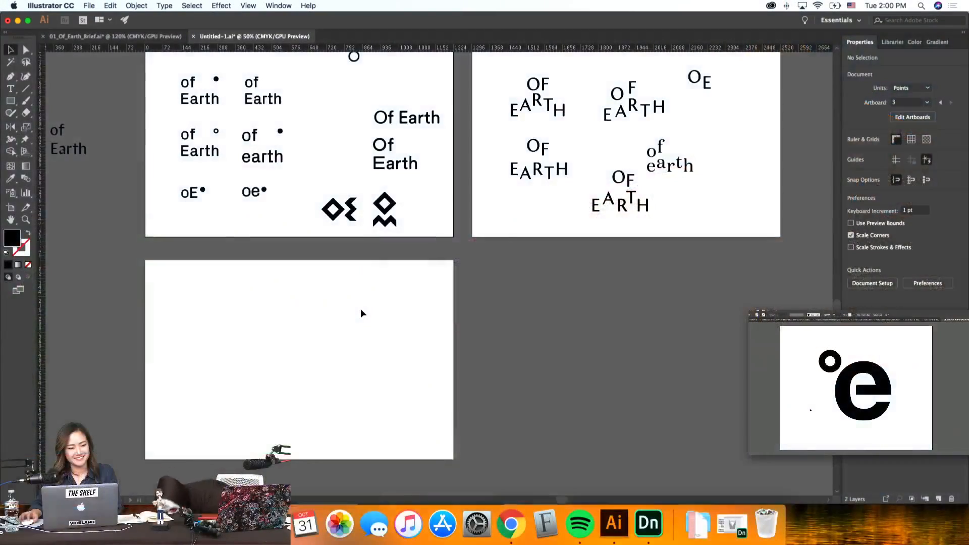
Step: Bring the blank artboard below the logo variations into close view
scroll(360, 314, "left", 2)
left_click(359, 313)
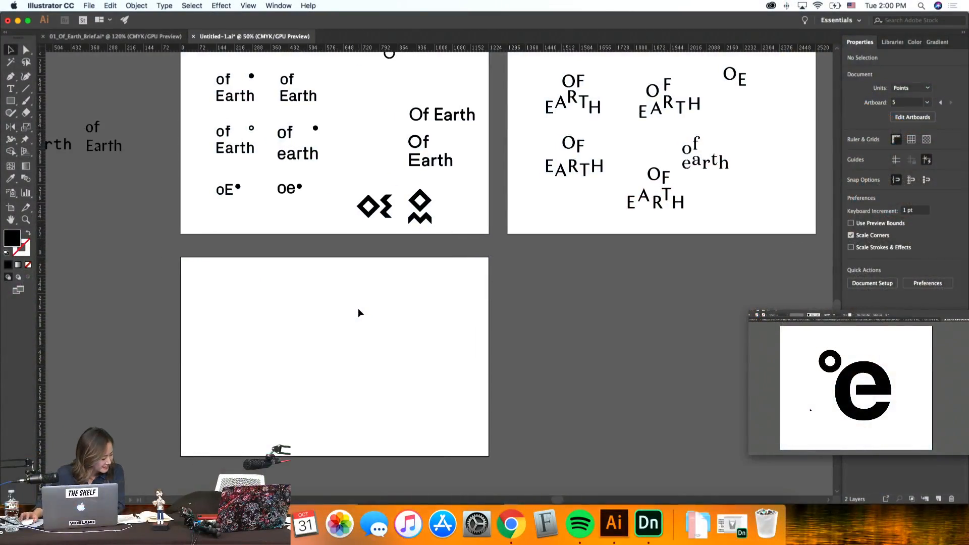
scroll(359, 313, "down", 3)
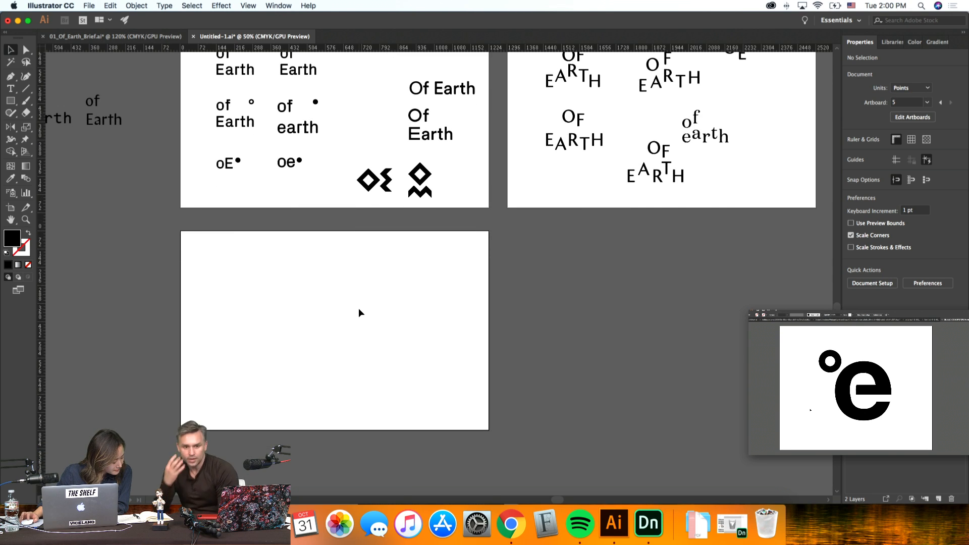
scroll(360, 314, "down", 2)
scroll(359, 313, "left", 3)
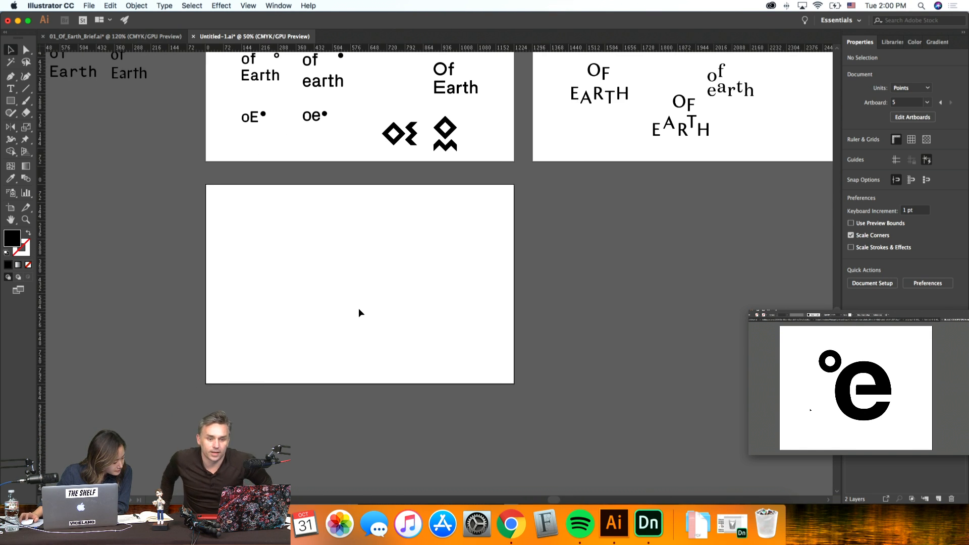
key("super+minus")
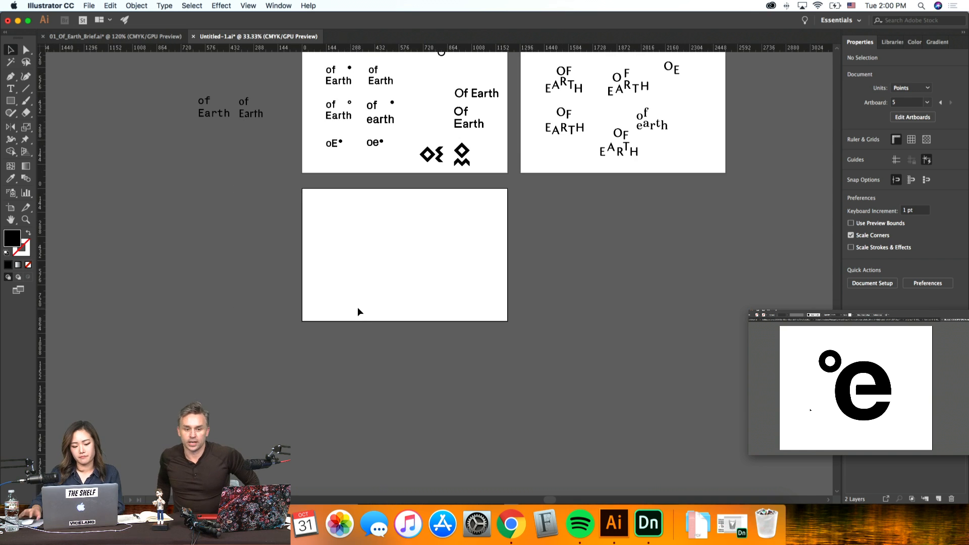
left_click_drag(435, 155, 326, 208)
key("super+equal")
key("super+equal")
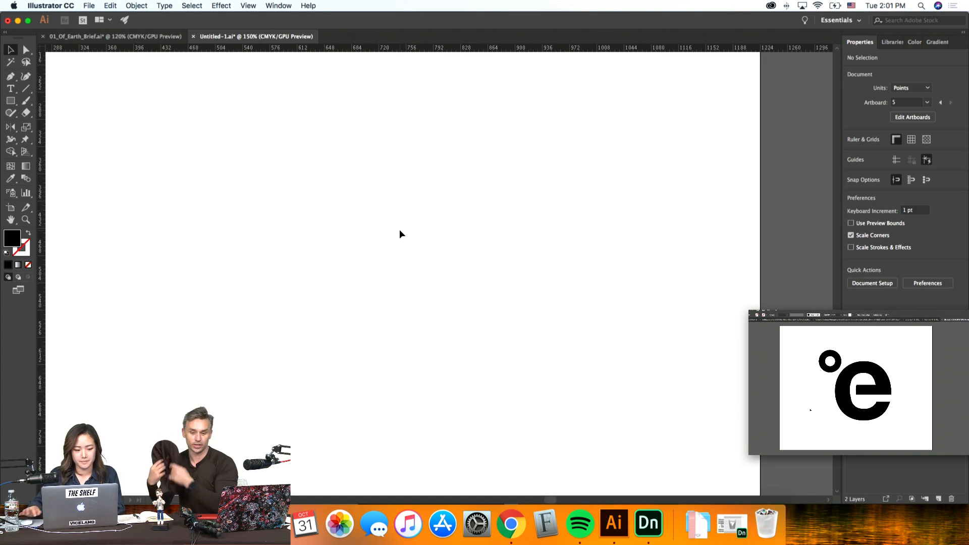
Step: Move the two diamond-and-zigzag marks slightly inward from the upper-left corner of artboard 5
scroll(400, 231, "left", 5)
scroll(400, 231, "up", 6)
key("super+0")
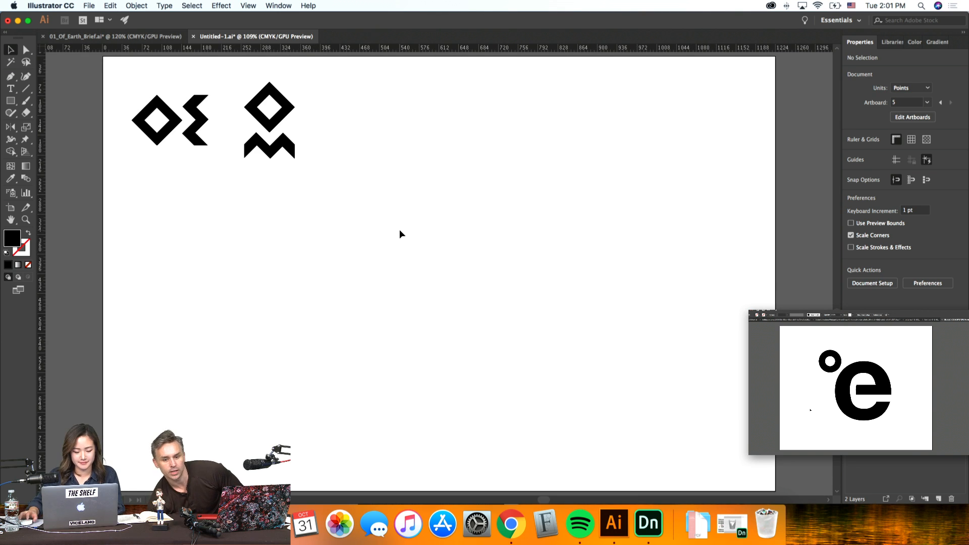
left_click_drag(341, 203, 126, 94)
left_click_drag(203, 123, 232, 151)
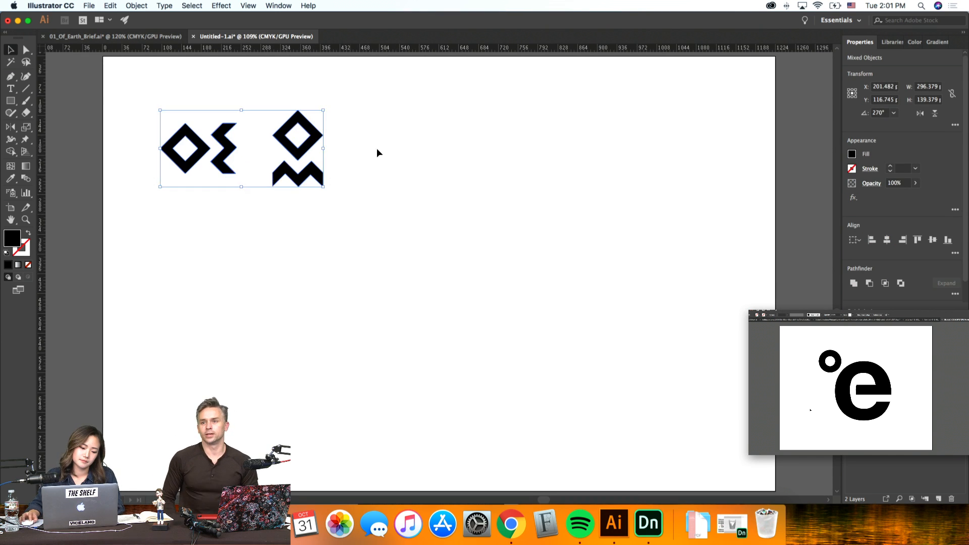
left_click(368, 152)
left_click(10, 100)
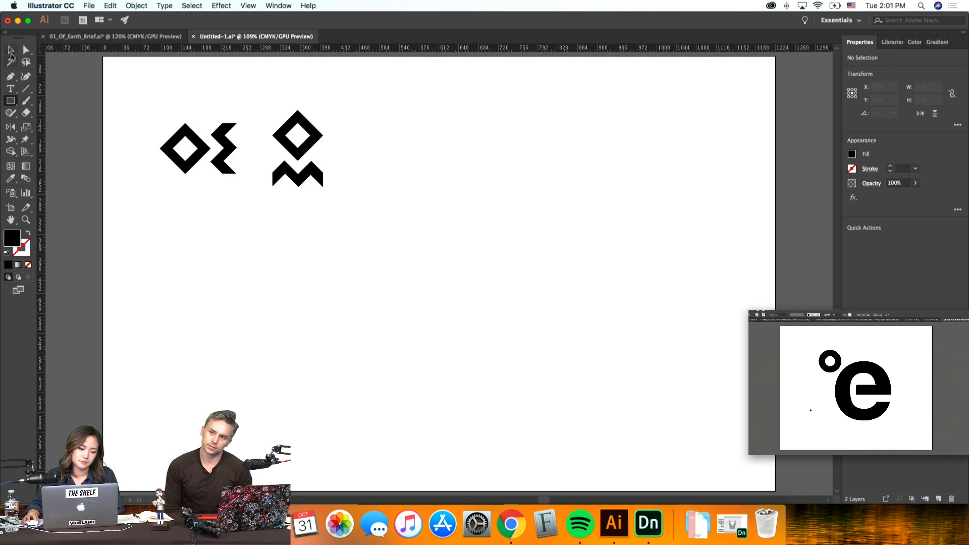
left_click(10, 49)
Step: Check the fonts used by several serif "of Earth" wordmarks in the second column of artboard 2
key("super+minus")
scroll(532, 225, "up", 5)
scroll(531, 225, "right", 3)
scroll(531, 225, "down", 4)
scroll(531, 225, "right", 3)
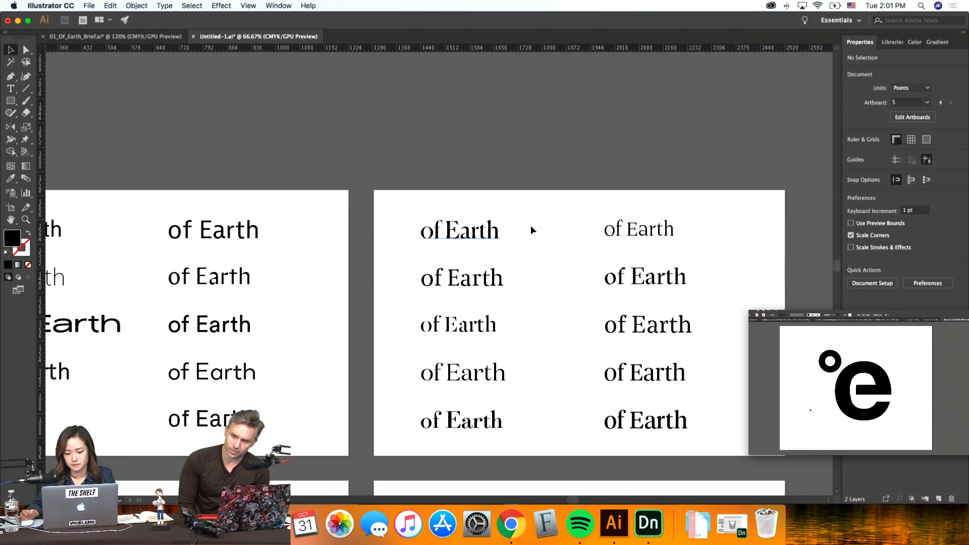
scroll(531, 225, "up", 1)
left_click(719, 292)
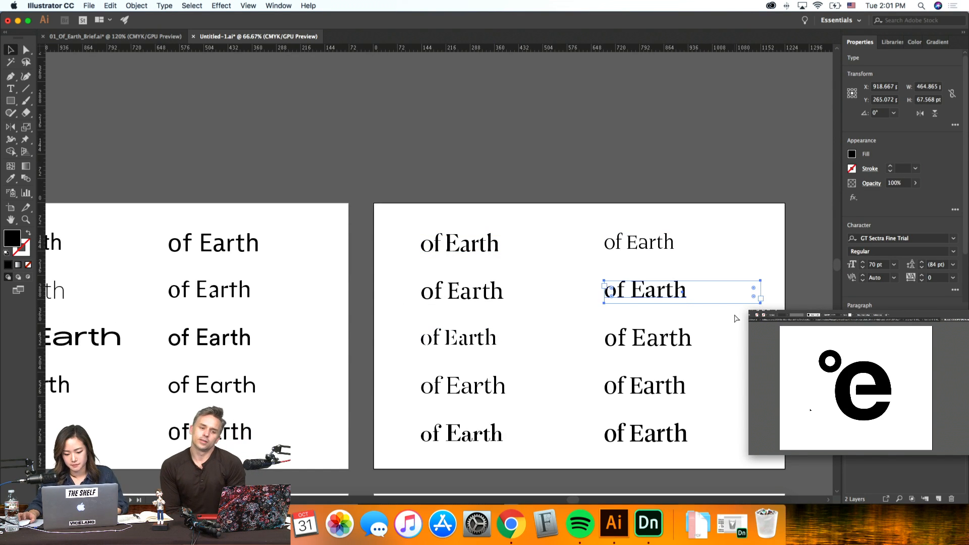
left_click(738, 352)
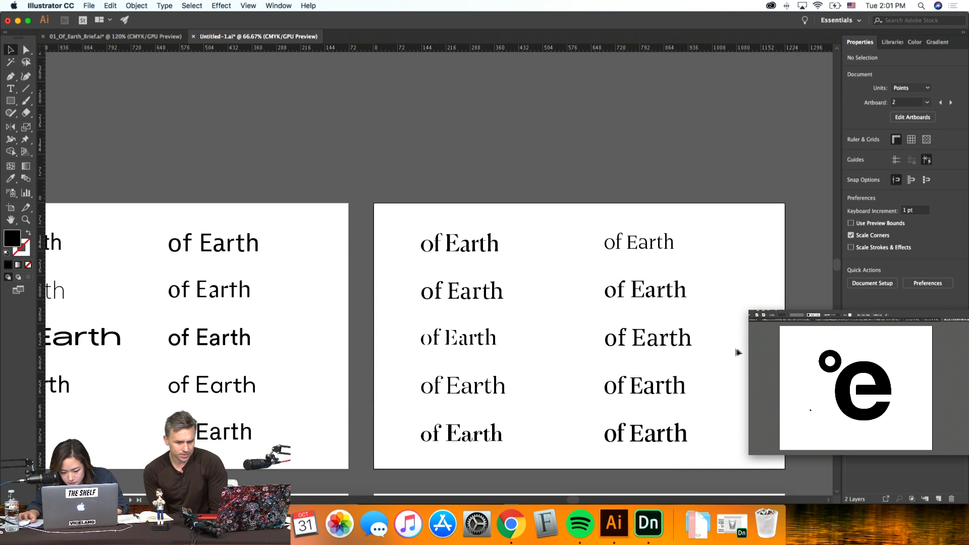
left_click(683, 348)
left_click(661, 386)
scroll(663, 388, "up", 1)
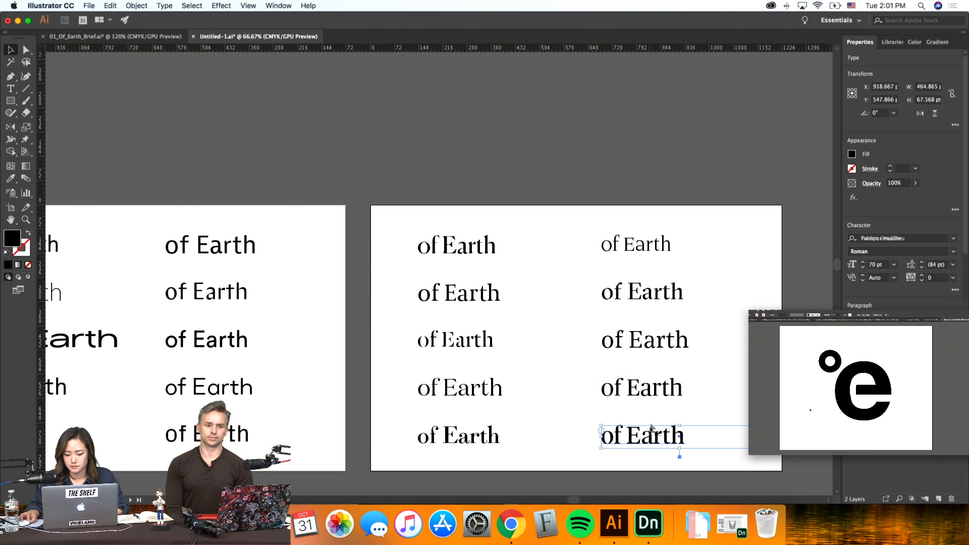
Step: Copy the Domaine Display "of Earth" wordmark from artboard 2 onto artboard 5 and place it in the lower middle
left_click(477, 393)
scroll(478, 393, "down", 3)
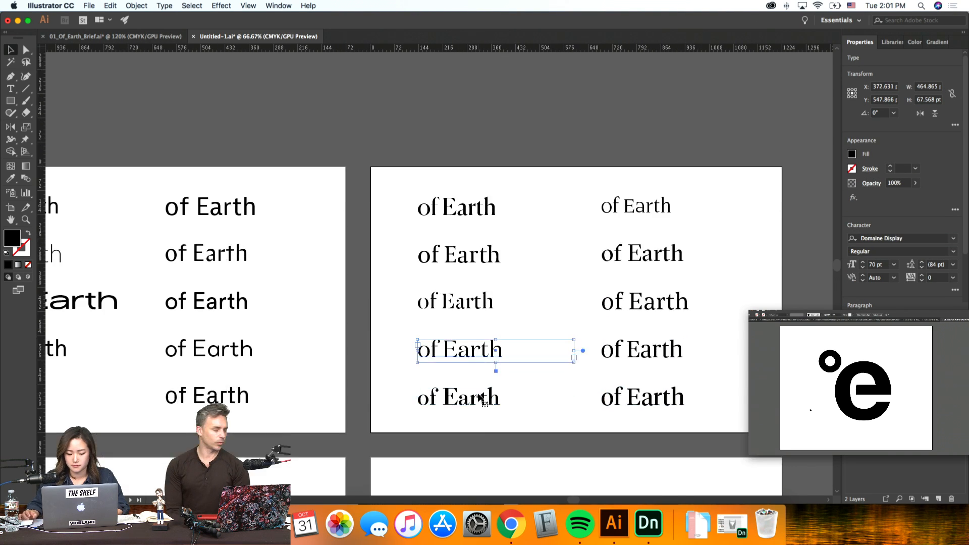
left_click(477, 372)
left_click(479, 324)
key("super+c")
scroll(472, 359, "down", 10)
scroll(471, 359, "right", 3)
key("super+v")
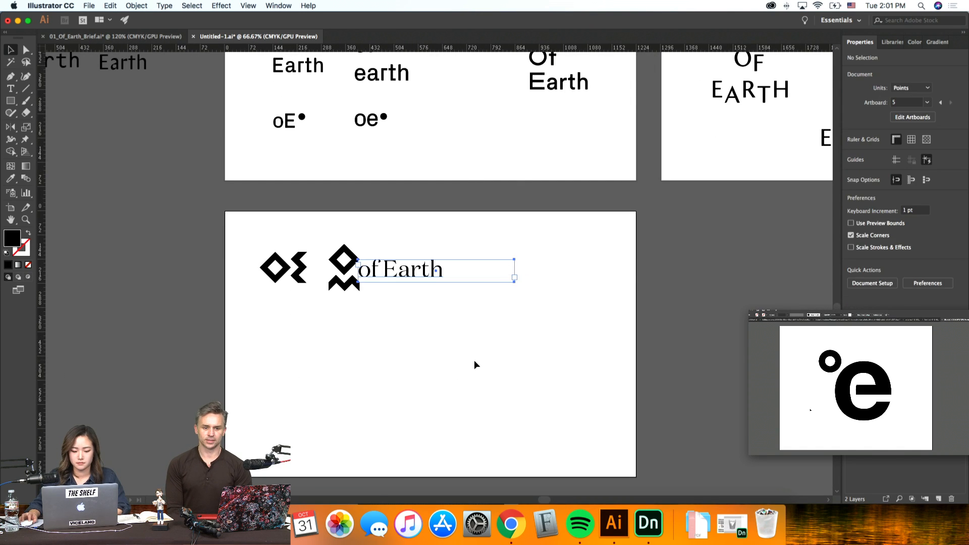
left_click_drag(434, 277, 429, 406)
Step: Change the copied wordmark's text to "oe"
double_click(497, 407)
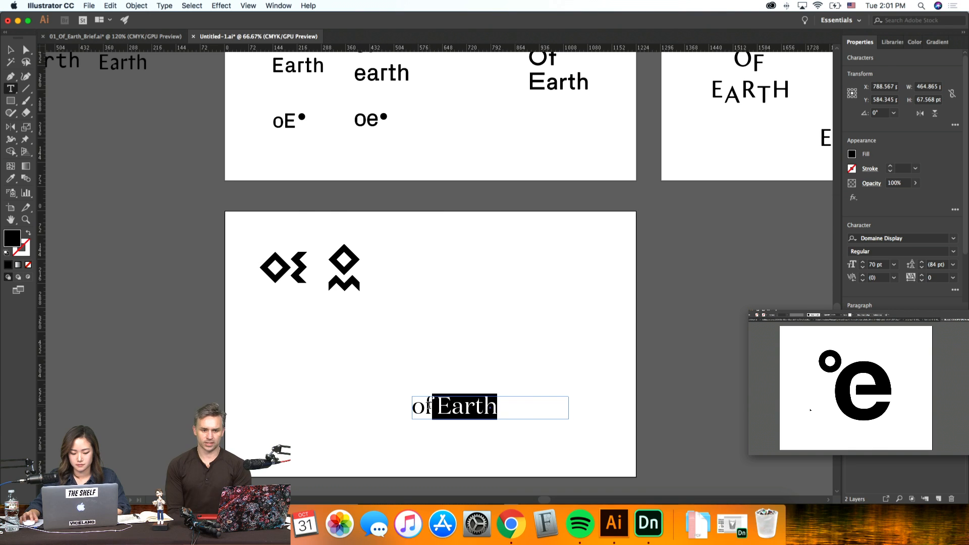
key("BackSpace")
key("Escape")
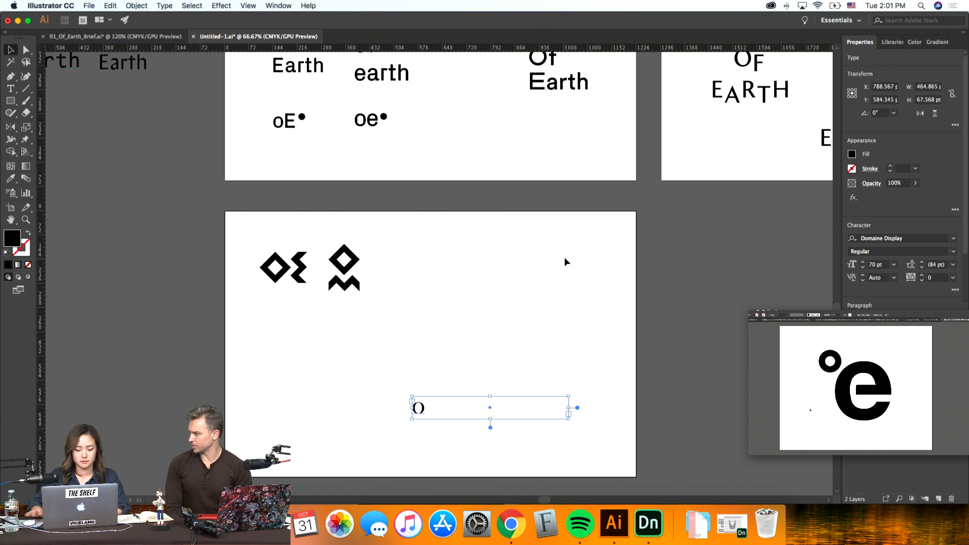
key("super+=")
key("super+=")
key("super+=")
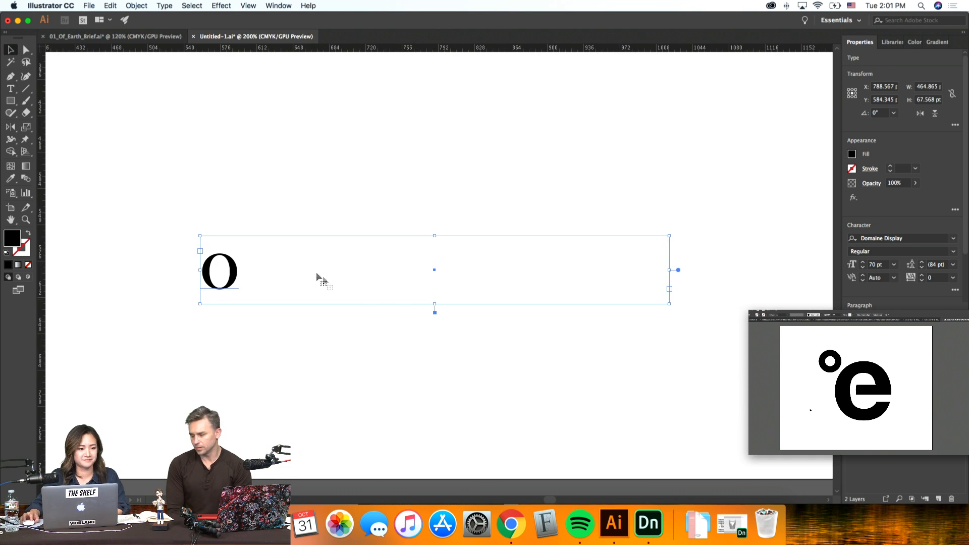
double_click(226, 277)
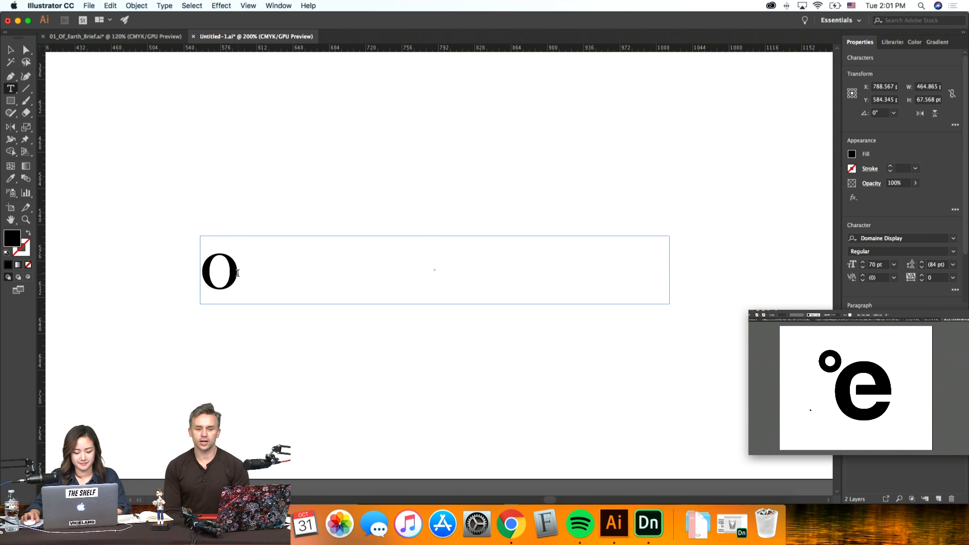
type("e")
left_click(10, 50)
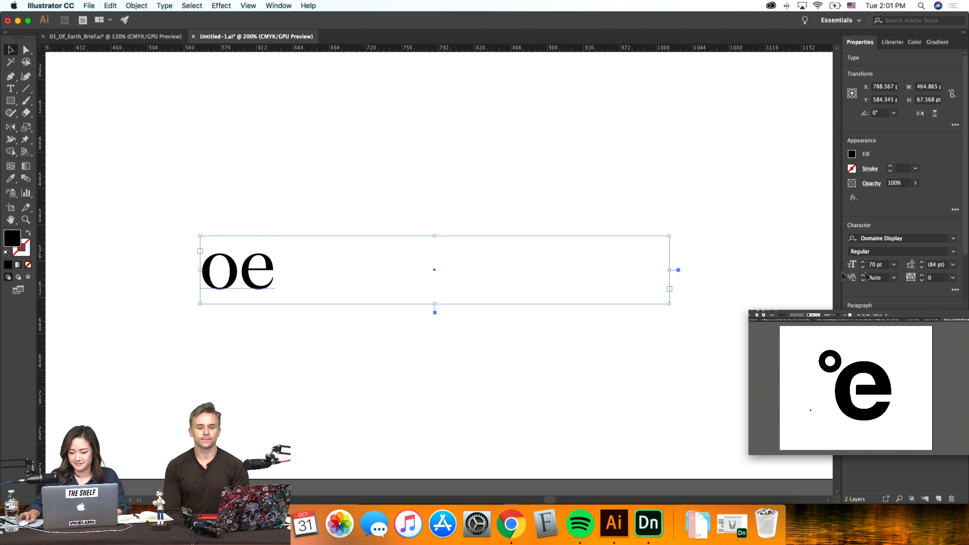
Step: Set the "oe" text to the Semibold style of Domaine Display
left_click(949, 251)
left_click(918, 306)
left_click(389, 190)
Step: Duplicate the "oe" text straight down by about 73 pt
scroll(389, 191, "up", 5)
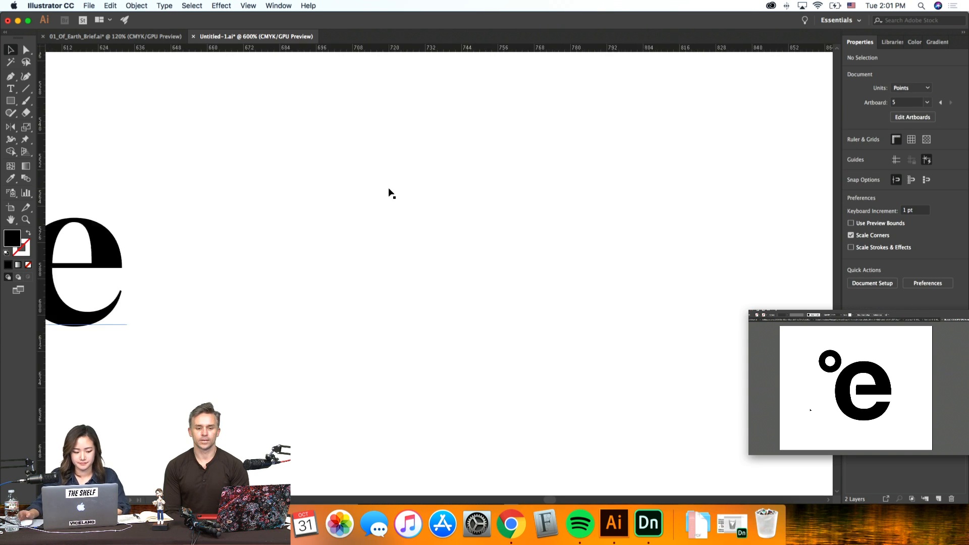
scroll(390, 190, "down", 1)
left_click(251, 165)
left_click_drag(398, 204, 407, 425)
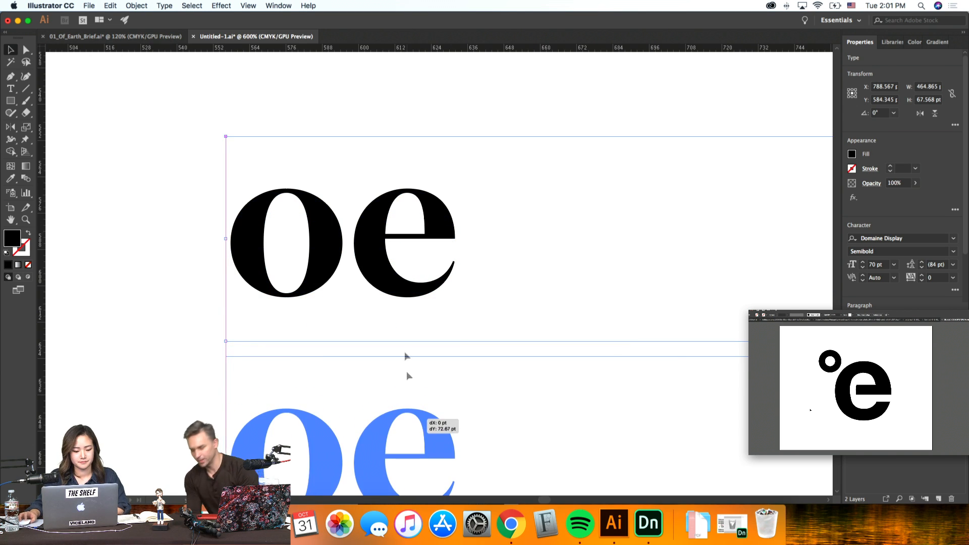
Step: Expand the lower "oe" copy into outlines, with both object and fill included
left_click(126, 6)
mouse_move(104, 10)
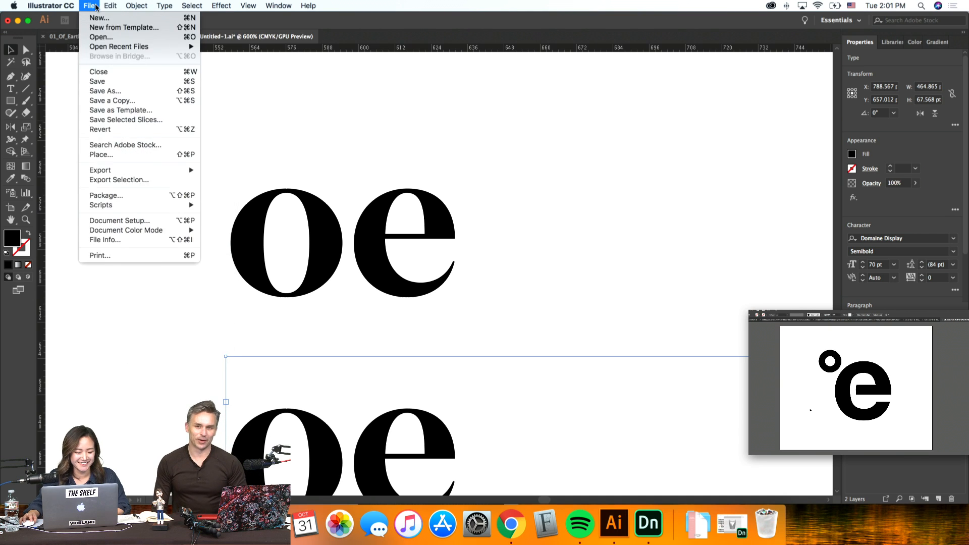
mouse_move(142, 5)
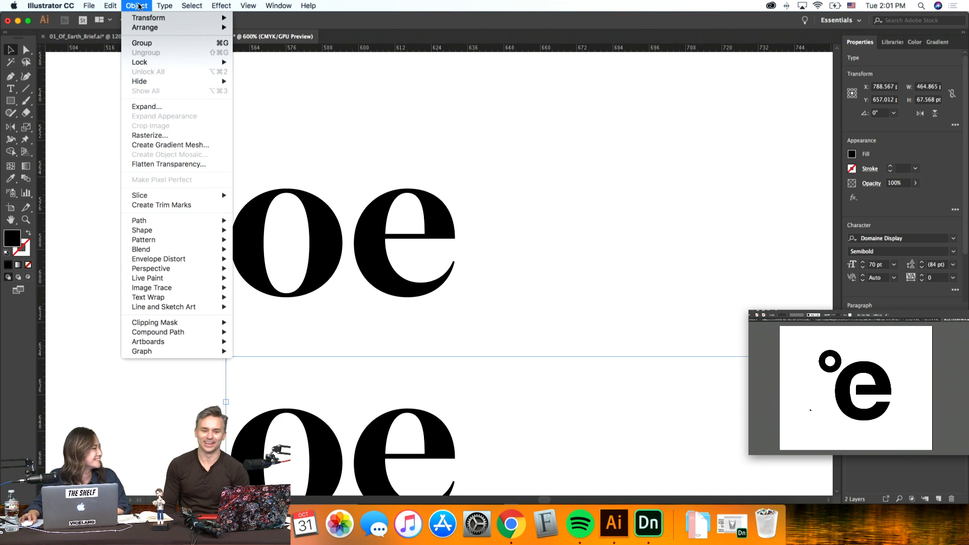
left_click(164, 106)
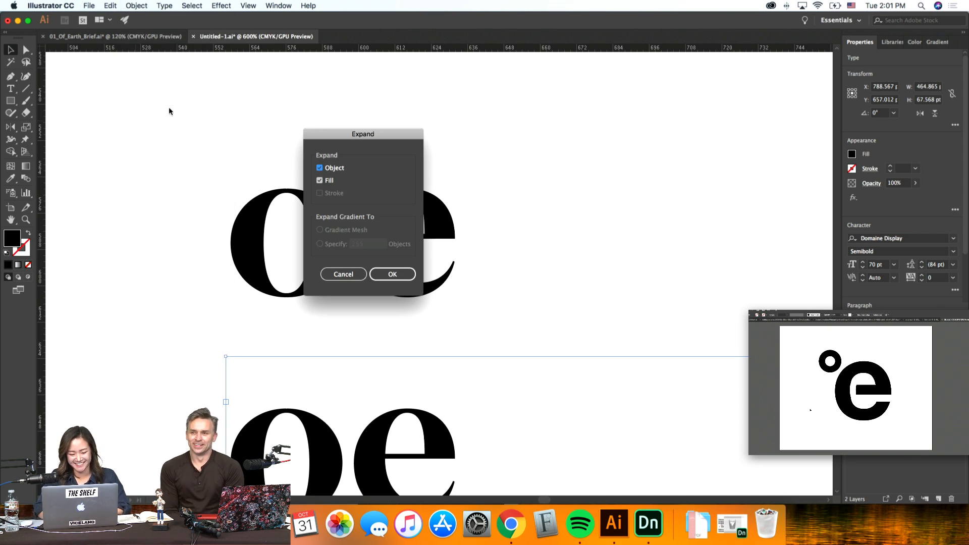
key("Return")
key("super+equal")
key("super+equal")
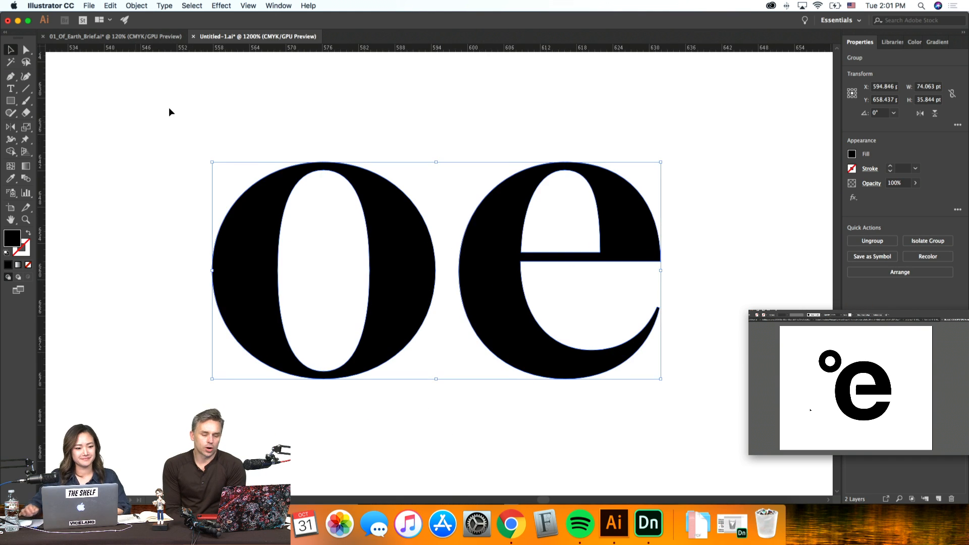
Step: Ungroup the outlined "oe" into separate letters
scroll(168, 107, "down", 10)
scroll(168, 107, "down", 5)
scroll(169, 107, "right", 3)
left_click(317, 229)
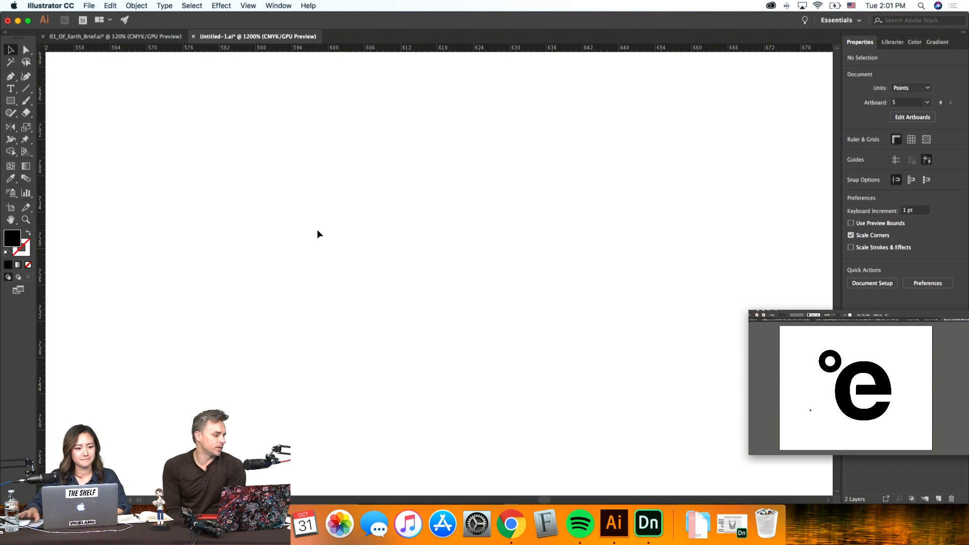
key("super+minus")
key("super+minus")
key("super+minus")
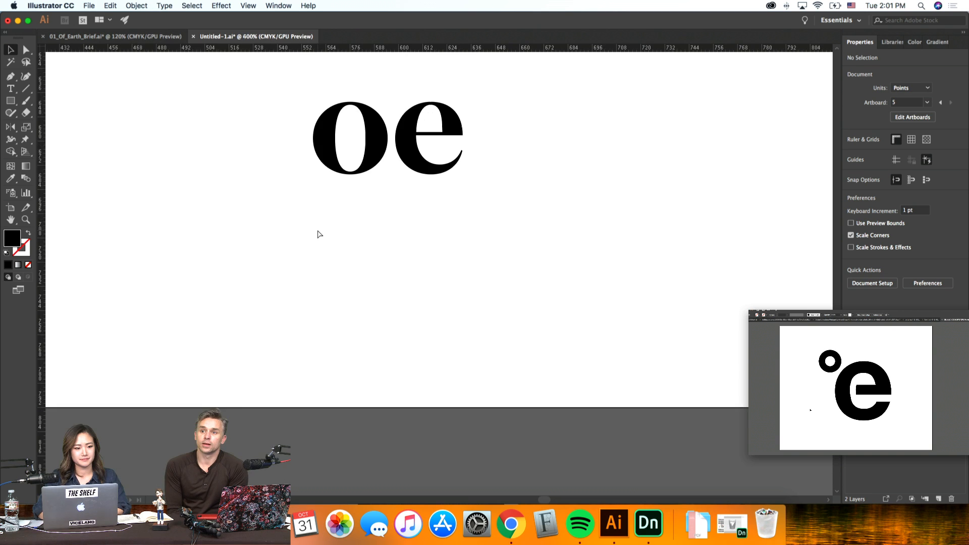
key("super+v")
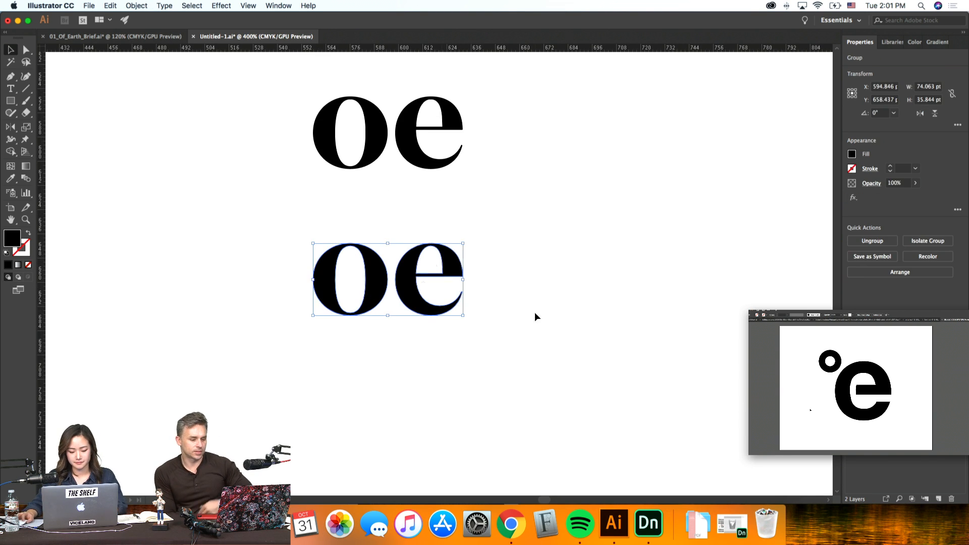
left_click(545, 313)
key("super+plus")
key("super+plus")
Step: Rotate only the inner counter of the outlined "o" about 31° counterclockwise, keeping the outer shape in place
double_click(301, 259)
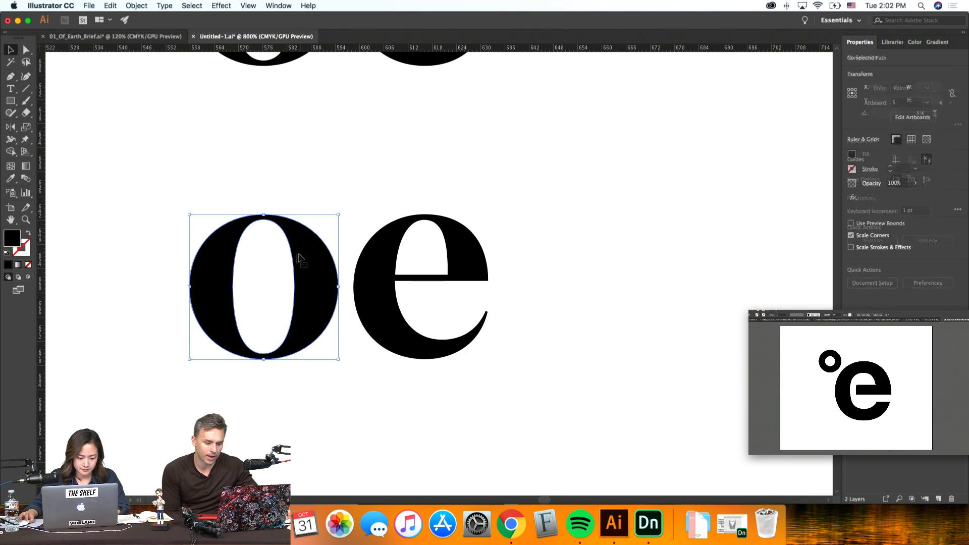
left_click(297, 255)
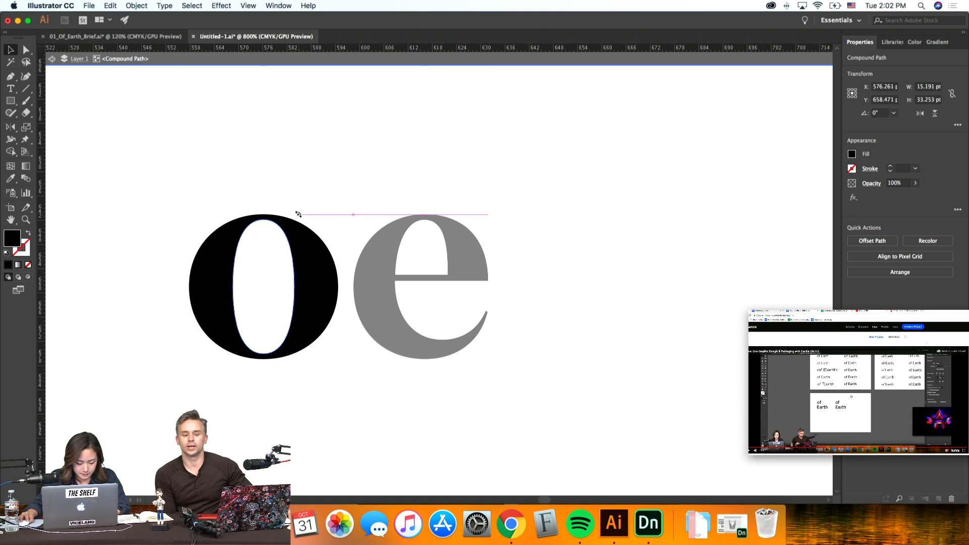
left_click_drag(316, 234, 257, 214)
left_click(598, 240)
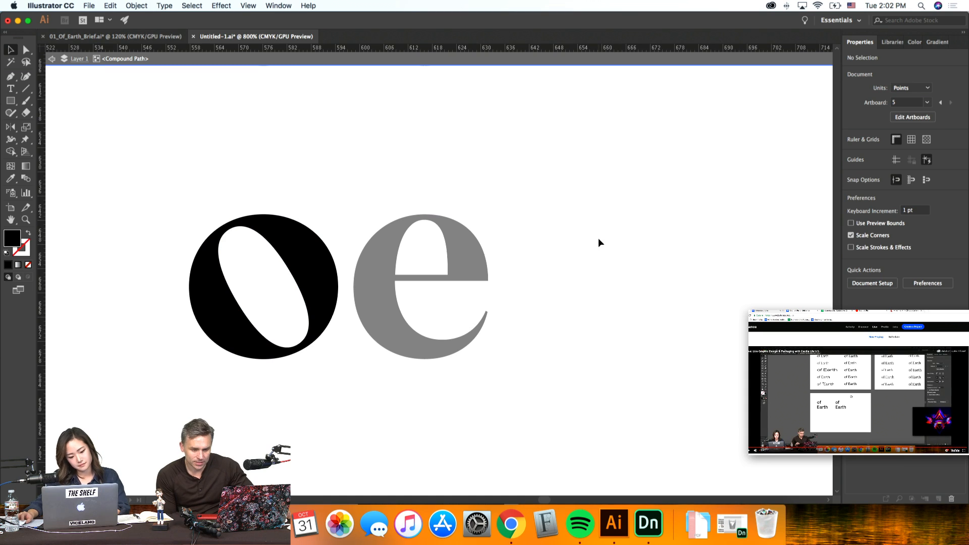
left_click(323, 282)
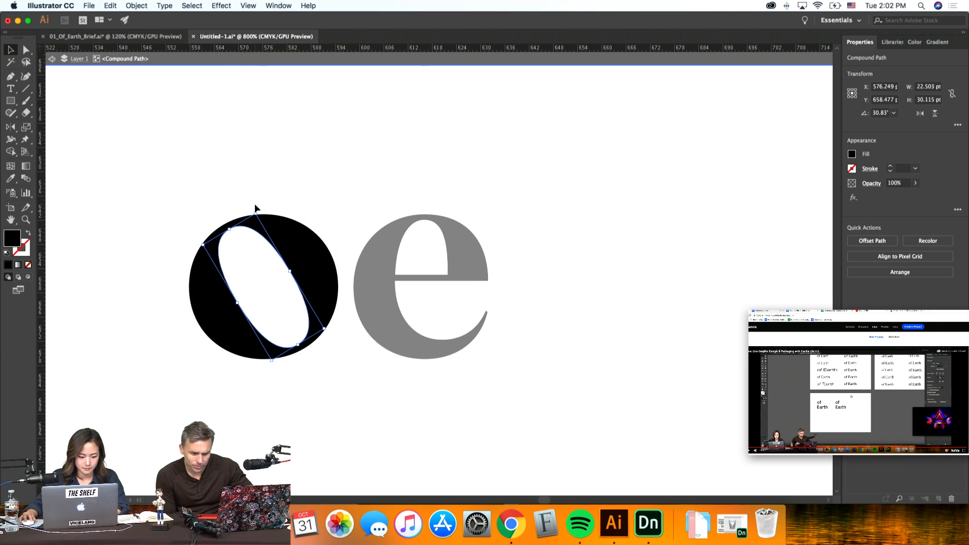
double_click(704, 279)
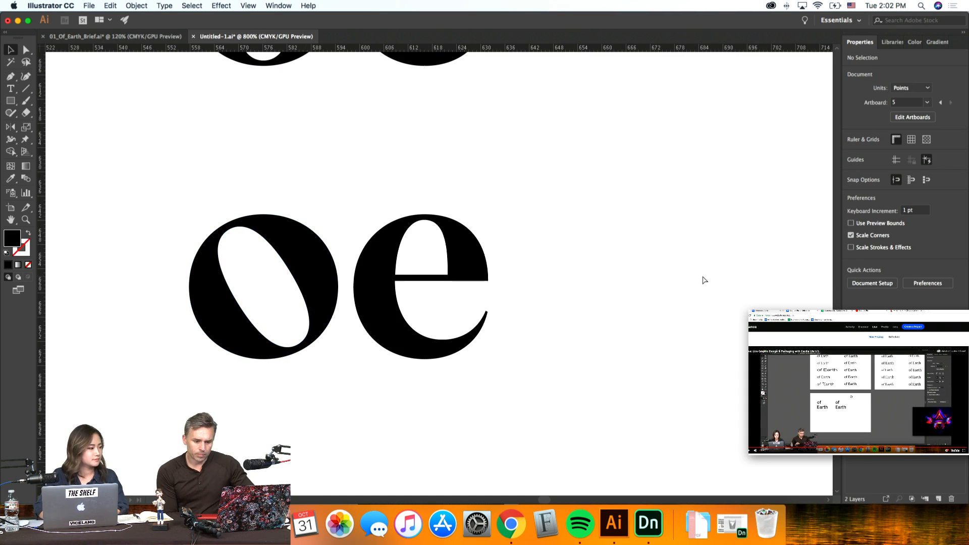
Step: Compare the "oe" with the tilted counter against the original "oe" above it
key("super+minus")
scroll(625, 298, "right", 2)
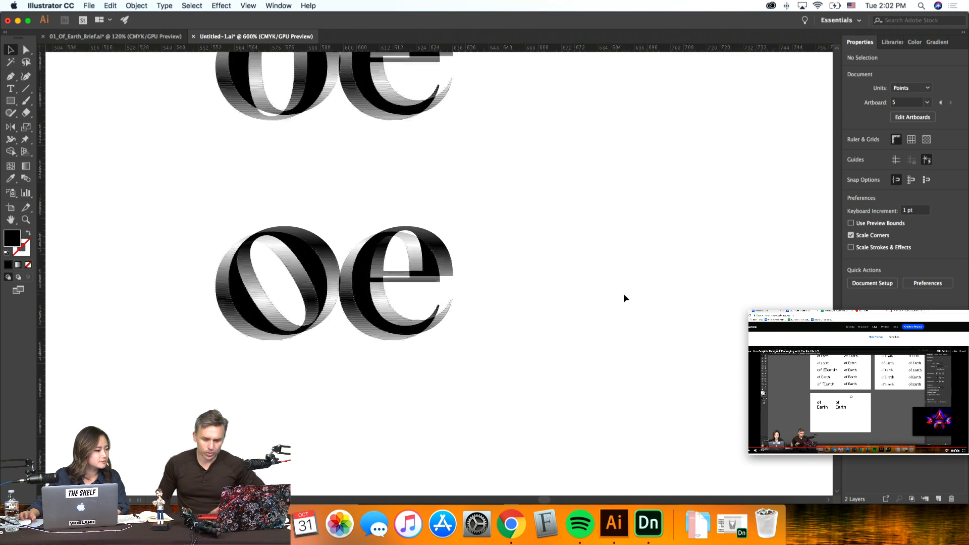
scroll(624, 298, "down", 2)
scroll(624, 298, "right", 1)
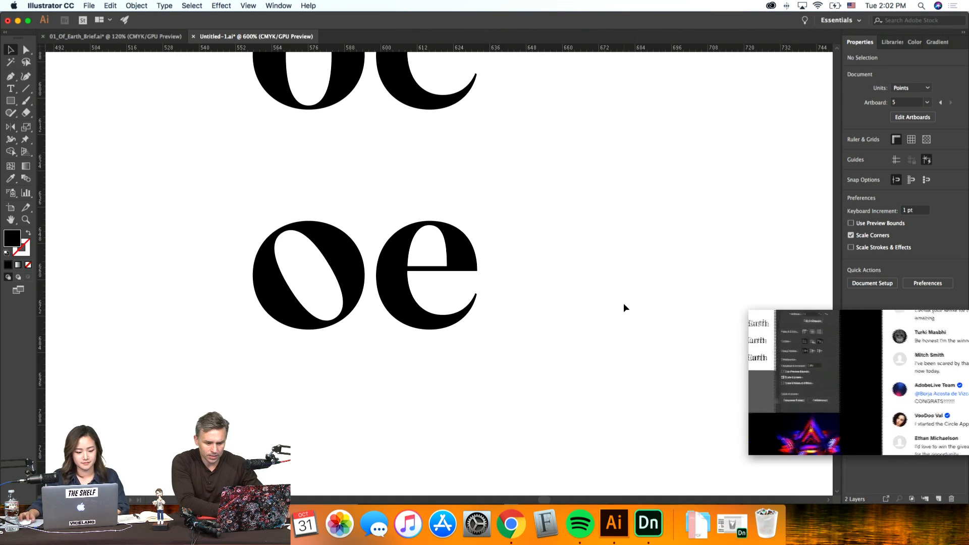
key("super+minus")
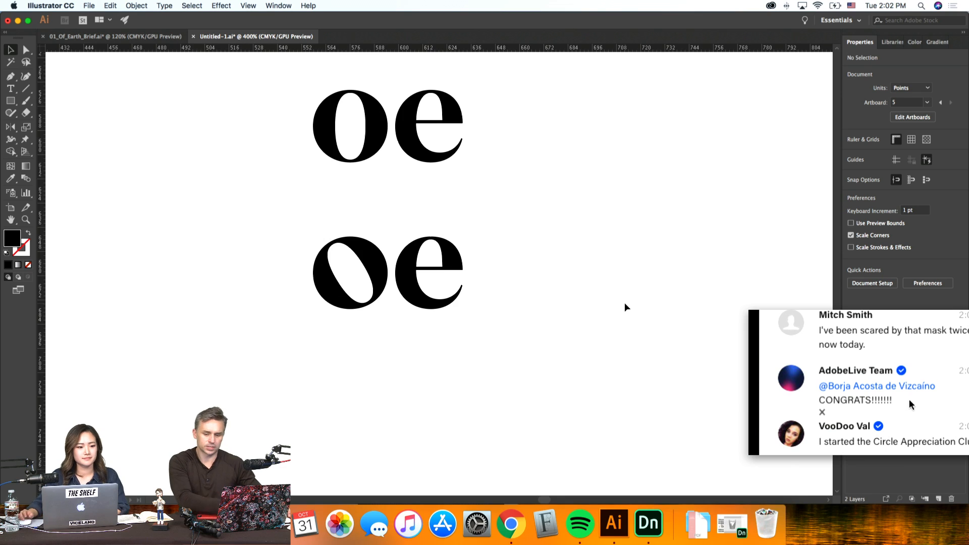
scroll(625, 304, "up", 2)
scroll(625, 303, "left", 1)
scroll(625, 303, "right", 1)
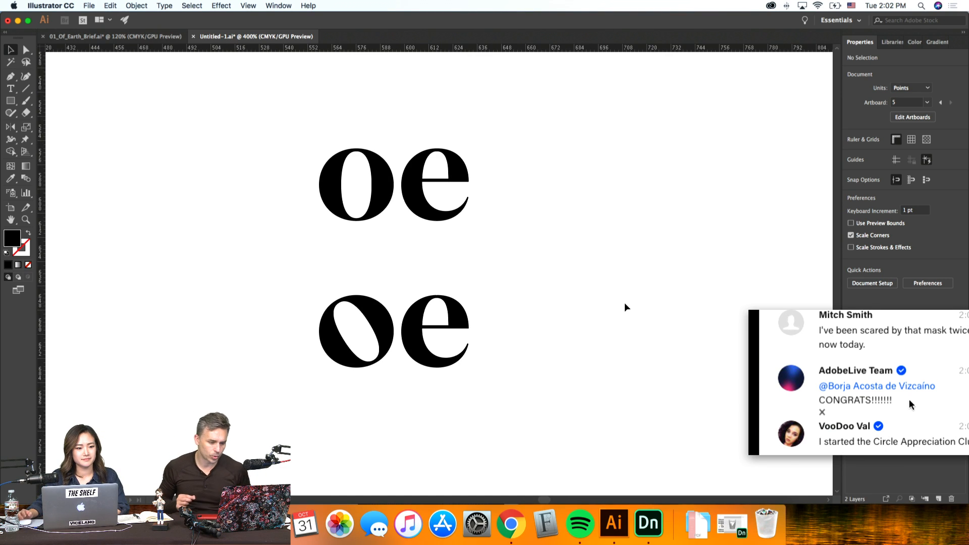
scroll(625, 307, "left", 2)
scroll(625, 307, "down", 1)
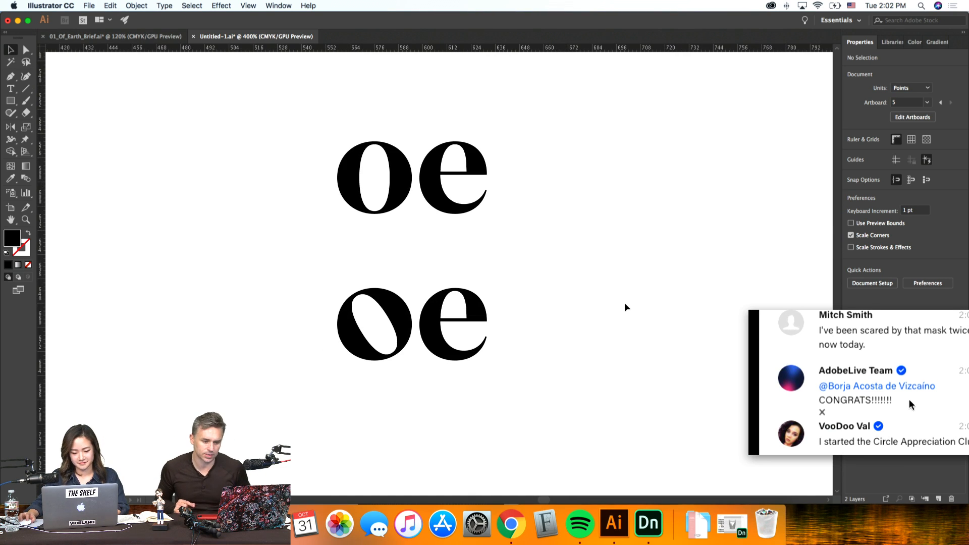
Step: Rotate the counter of the lower "o" slightly further counterclockwise and select the modified "oe" pair
left_click(366, 307)
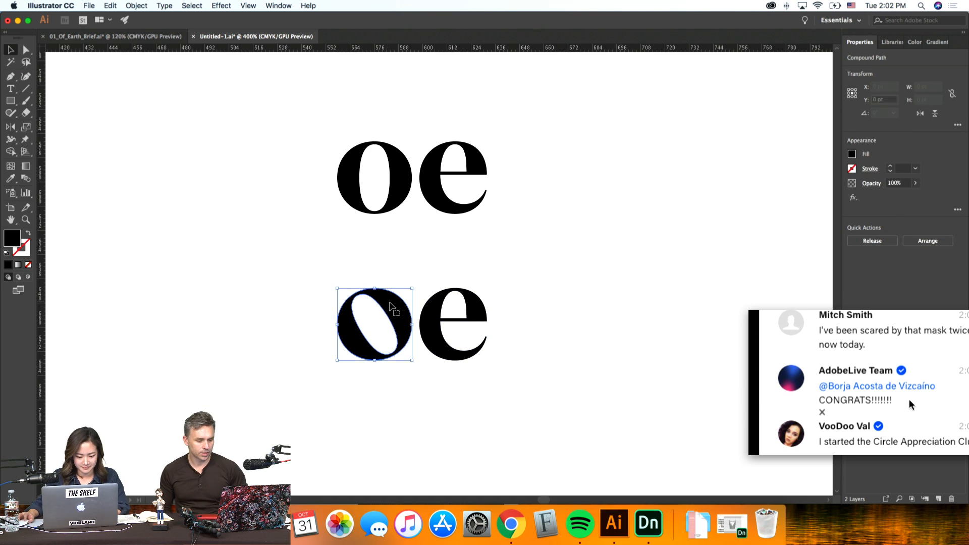
double_click(385, 313)
left_click(386, 313)
left_click_drag(400, 292, 384, 288)
double_click(499, 314)
left_click_drag(625, 367, 325, 281)
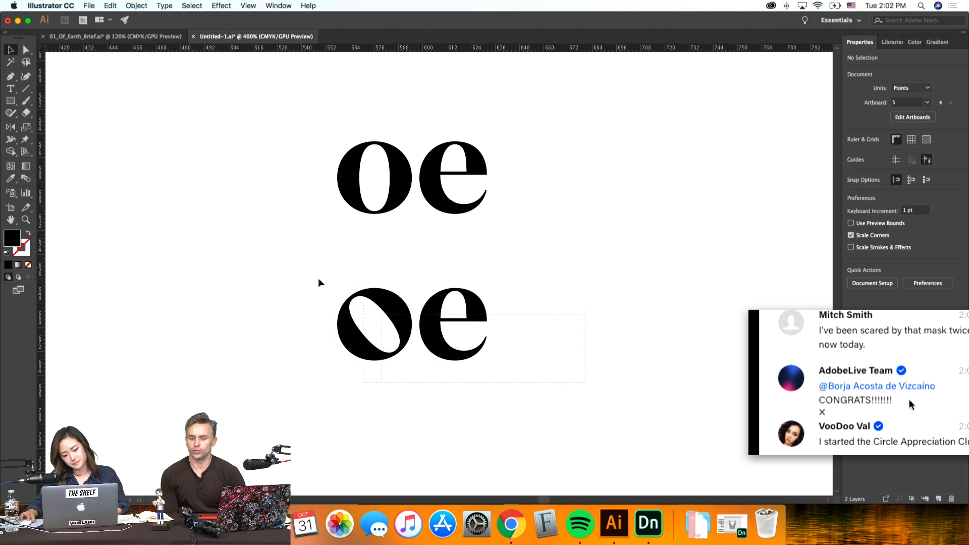
Step: Add an "OE" text block in uppercase below the two "oe" versions, using Domaine Display Semibold at 70 pt
left_click(623, 336)
key("t")
scroll(403, 253, "down", 1)
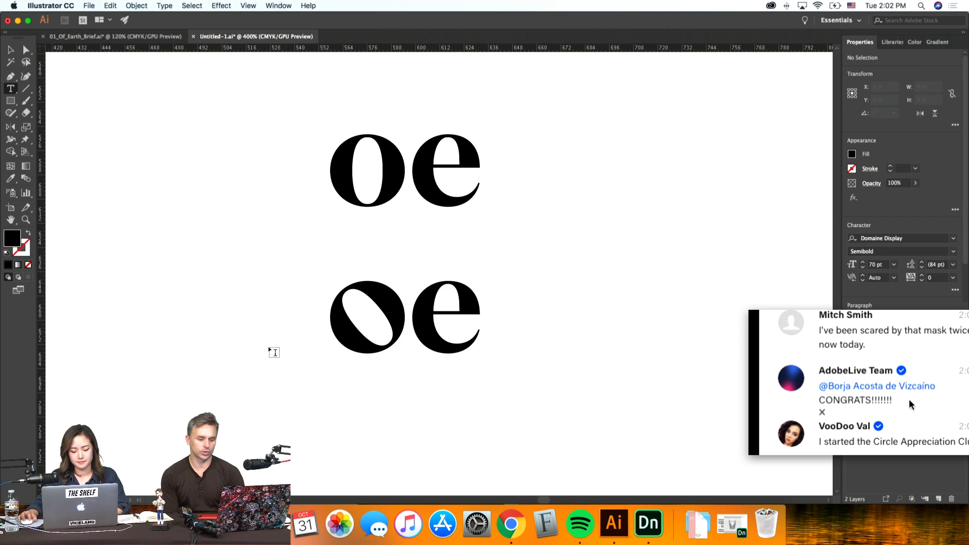
scroll(274, 353, "down", 2)
left_click_drag(286, 353, 601, 503)
type("OE")
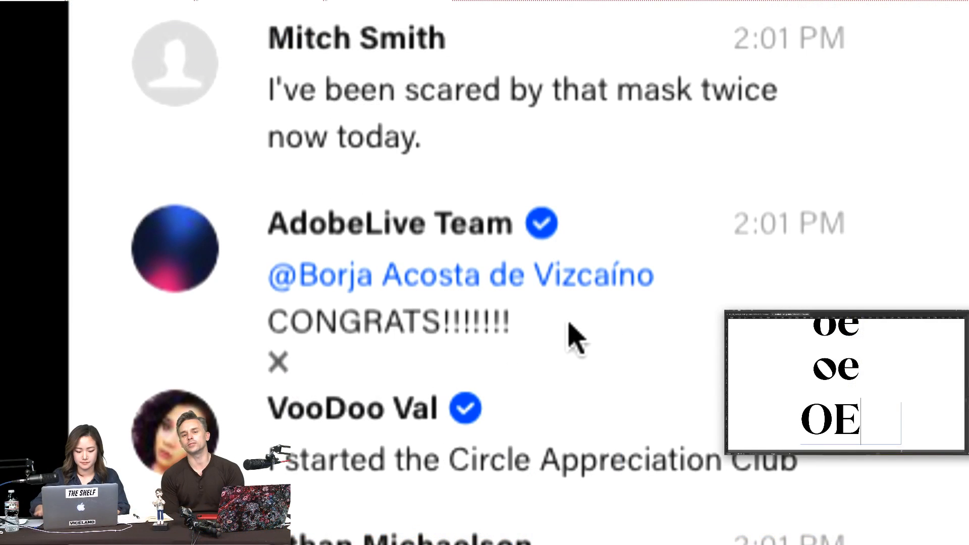
scroll(874, 384, "down", 1)
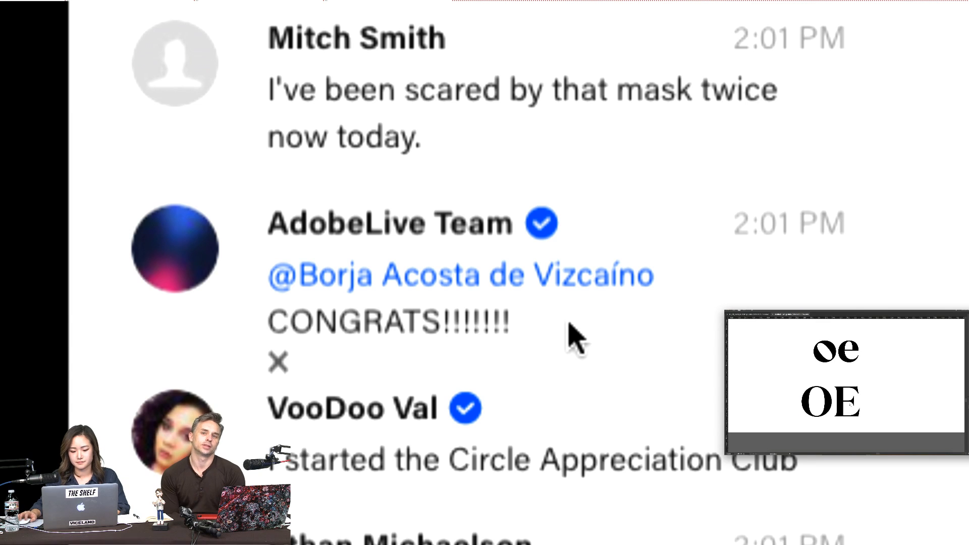
Step: Move the uppercase "OE" closer beneath the modified "oe" and change its font to GT Sectra Fine Trial Bold
key("ctrl+a")
left_click(877, 376)
left_click_drag(853, 397, 861, 390)
left_click(966, 375)
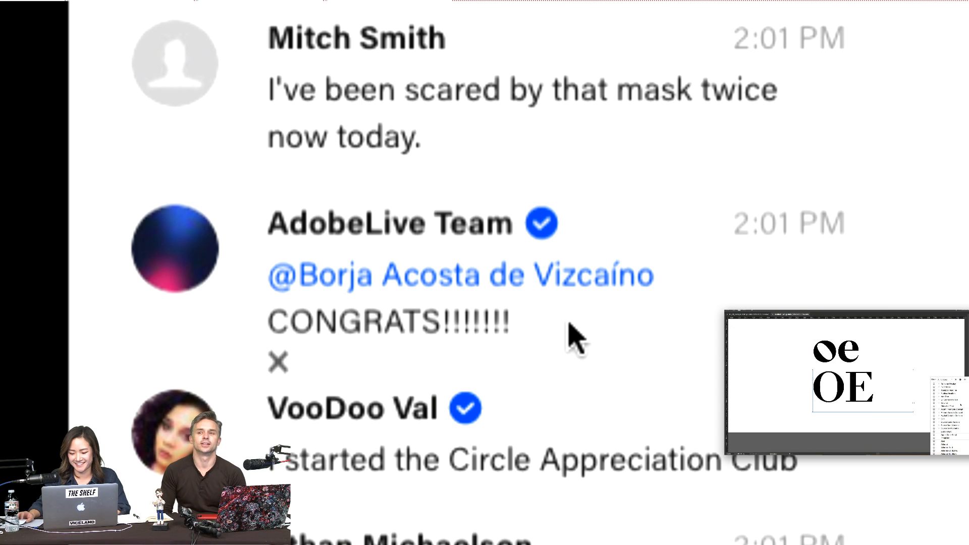
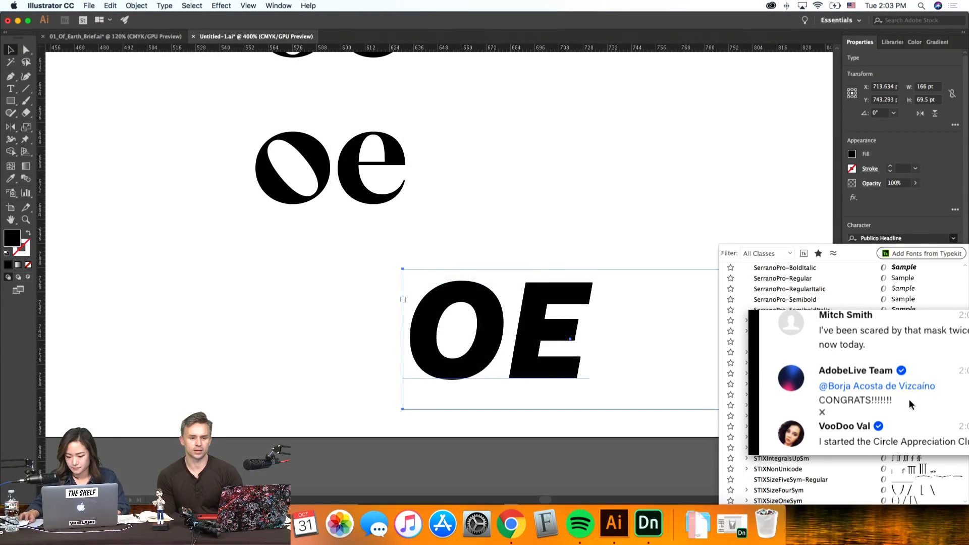
scroll(787, 291, "up", 10)
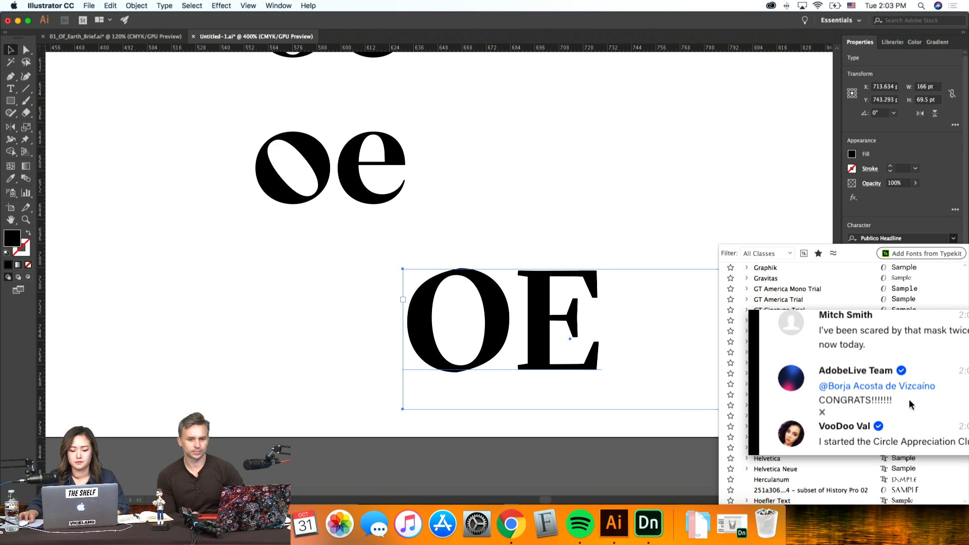
left_click(675, 287)
left_click(580, 169)
Step: Expand the uppercase "OE" text into outlined shapes
scroll(590, 183, "right", 3)
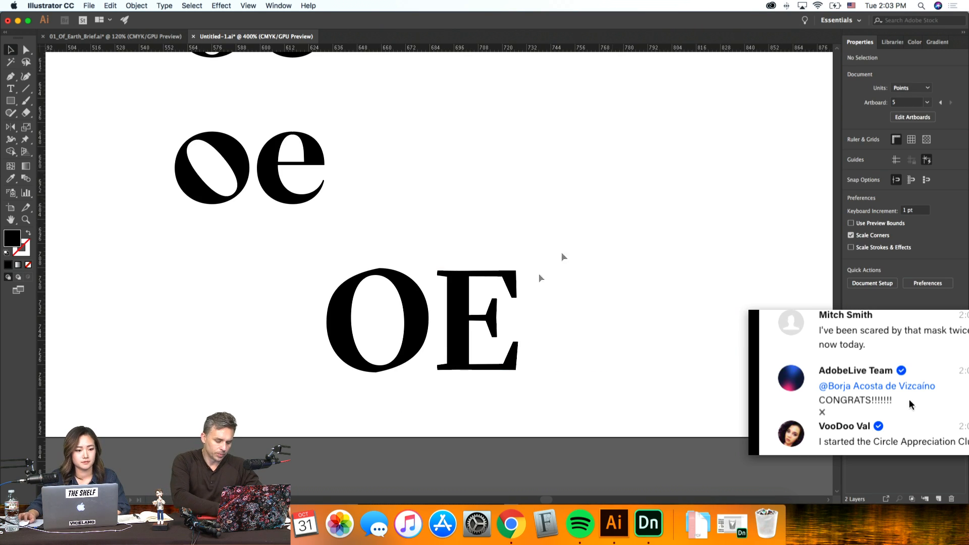
left_click(475, 308)
left_click(137, 6)
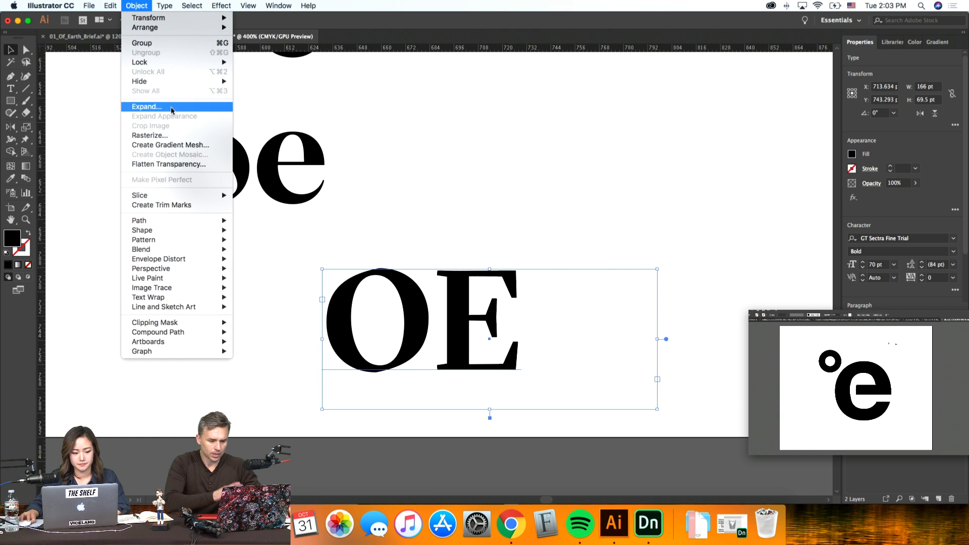
key("Return")
left_click(498, 225)
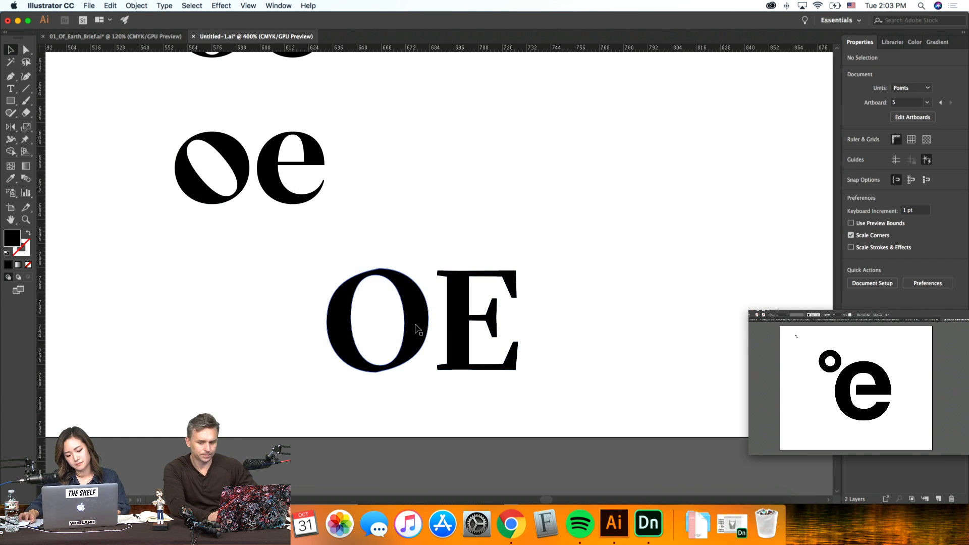
Step: Rotate only the inner counter of the outlined uppercase "O" clockwise, keeping the outer shape in place
double_click(418, 329)
left_click(401, 302)
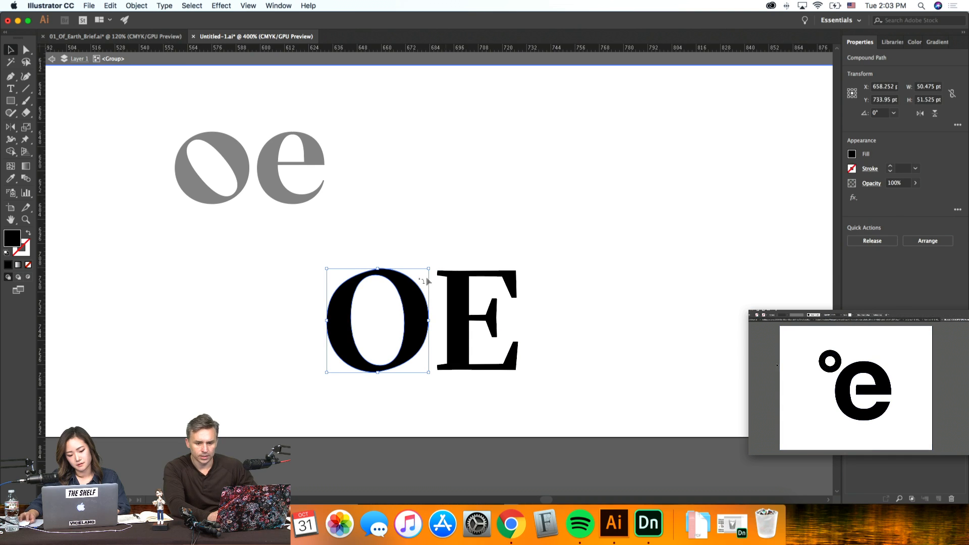
double_click(401, 302)
left_click(404, 303)
left_click_drag(420, 287, 428, 299)
double_click(641, 332)
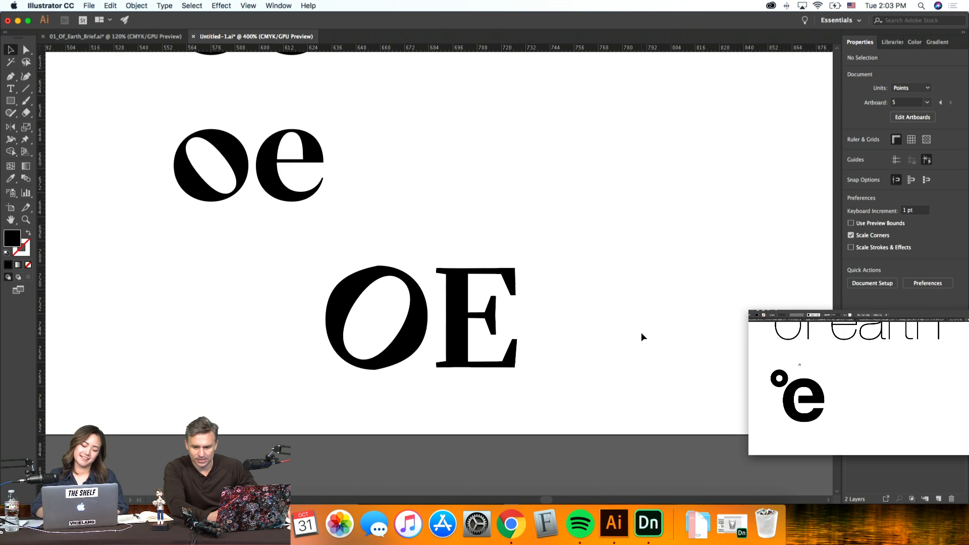
Step: Review the monograms on artboard 5 and the "of Earth" lockups on artboard 3
key("super+minus")
key("super+minus")
key("super+minus")
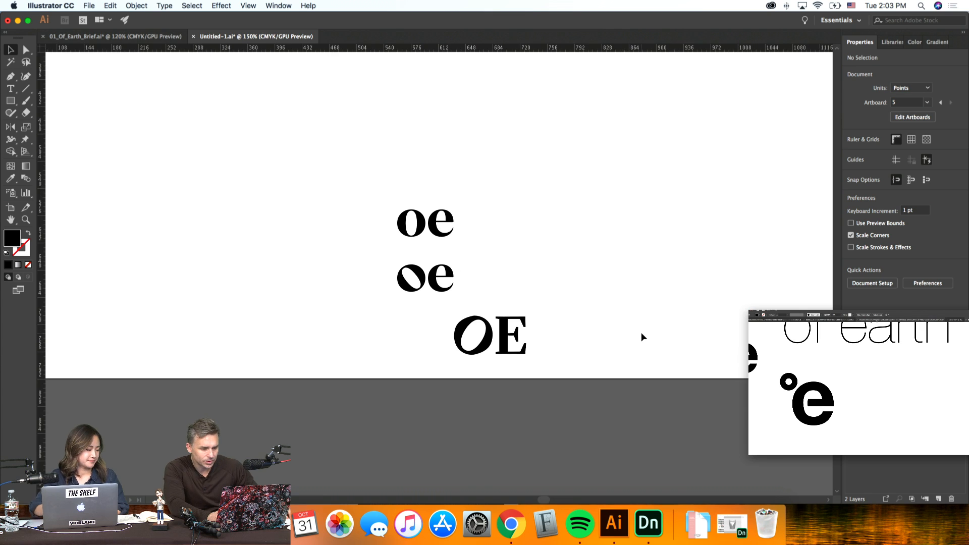
scroll(641, 332, "up", 5)
key("super+minus")
key("super+minus")
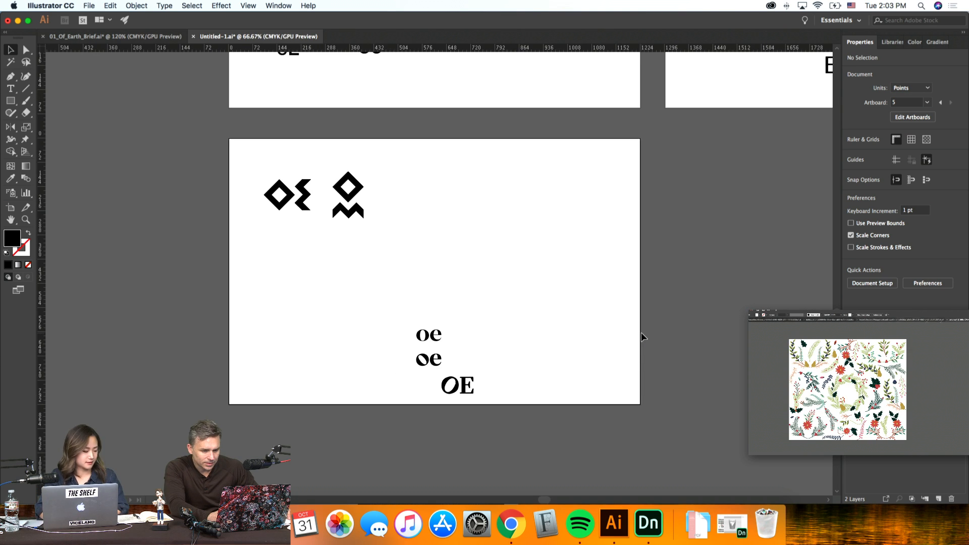
scroll(641, 332, "up", 5)
scroll(642, 332, "right", 1)
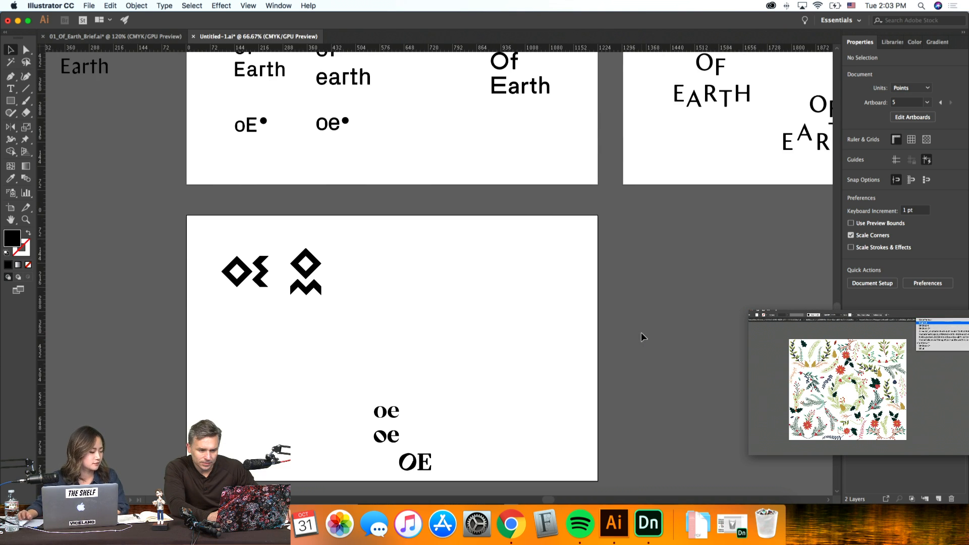
scroll(641, 332, "up", 3)
scroll(641, 333, "left", 1)
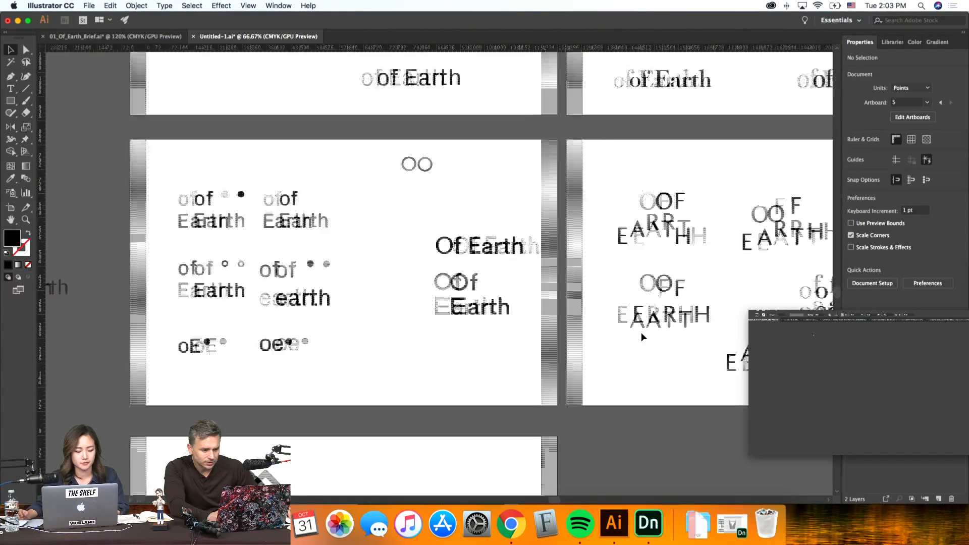
key("super+plus")
scroll(641, 334, "up", 3)
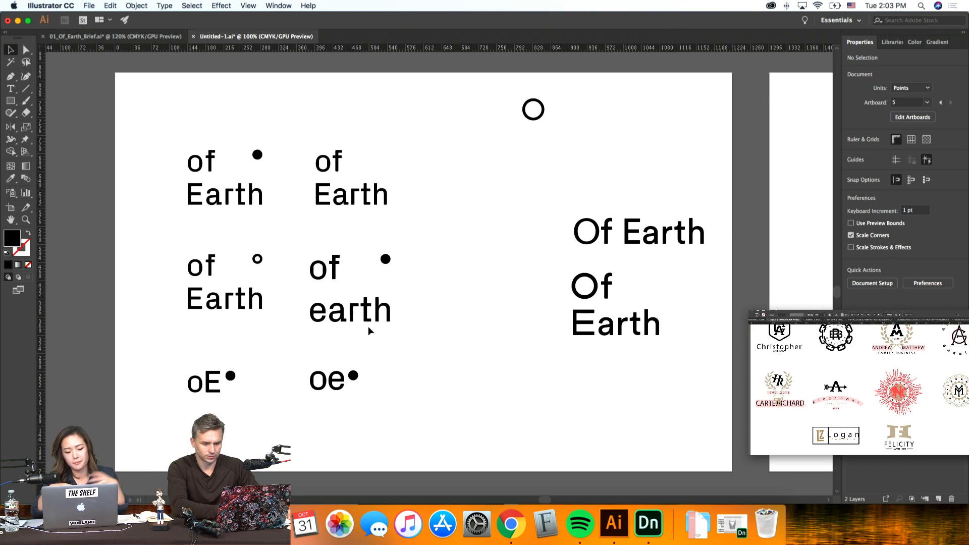
left_click(440, 352)
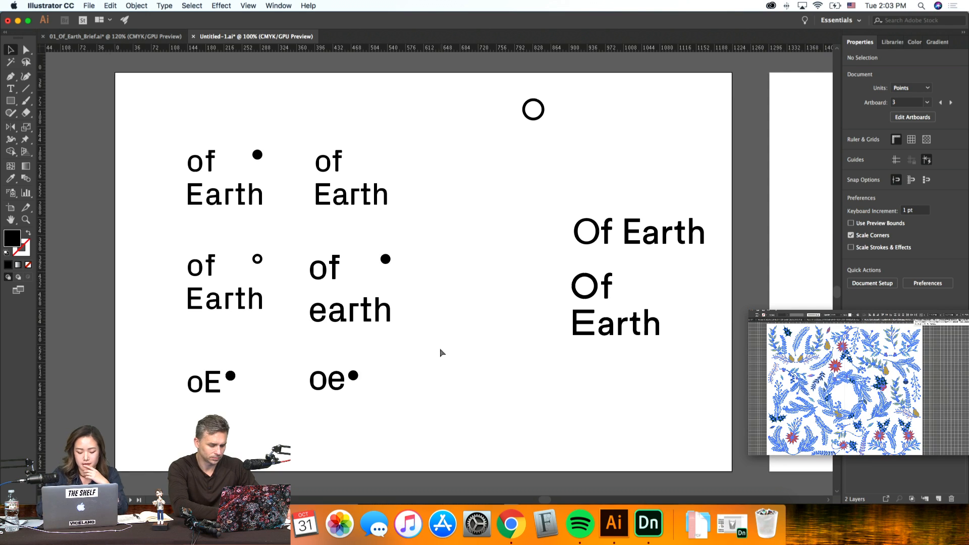
Step: Examine the letterforms and solid dot of the first "of Earth" lockup on artboard 3 up close
key("super+equal")
scroll(440, 353, "up", 5)
scroll(396, 353, "left", 4)
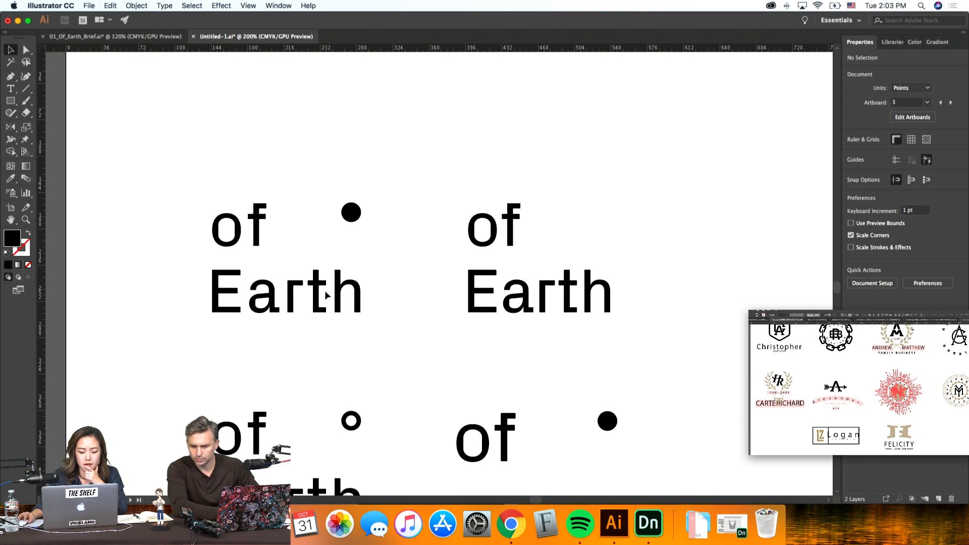
key("super+equal")
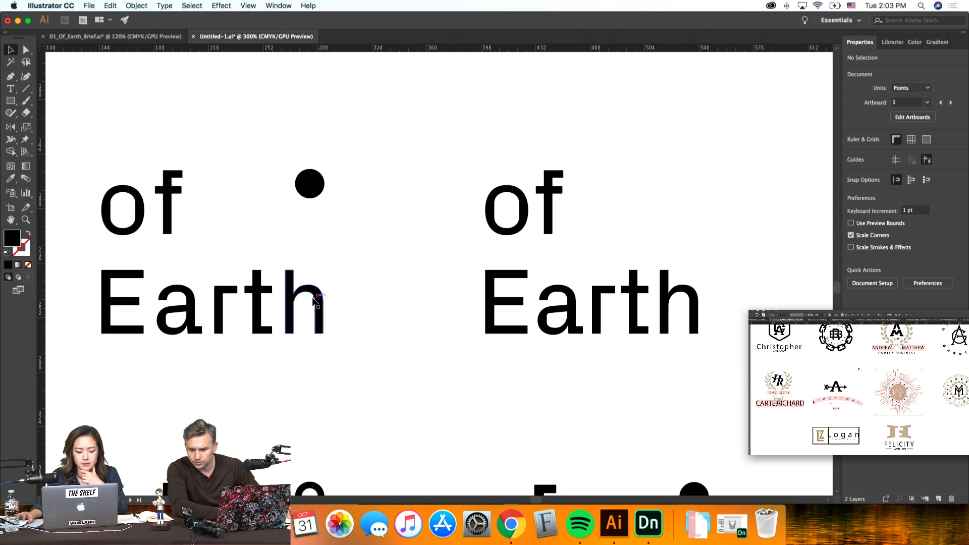
scroll(368, 299, "left", 3)
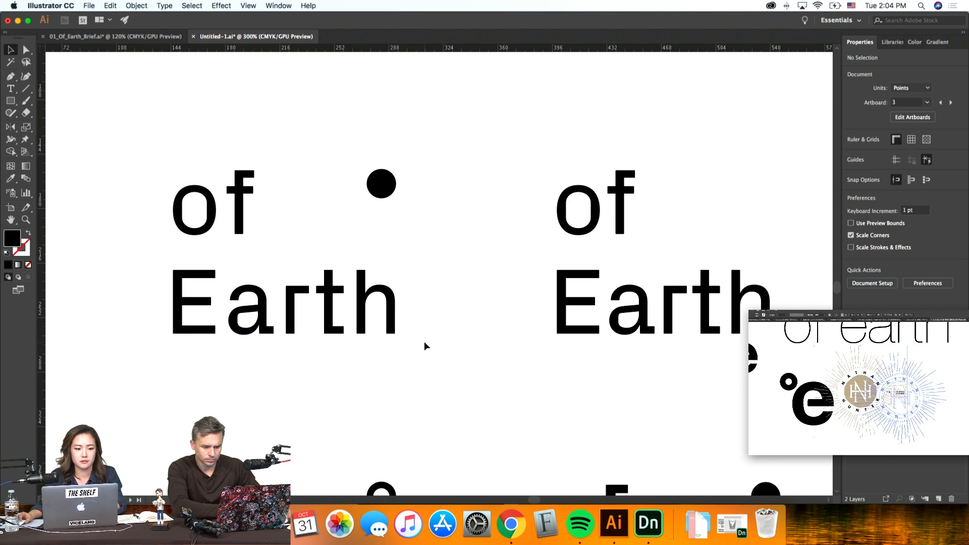
key("super+equal")
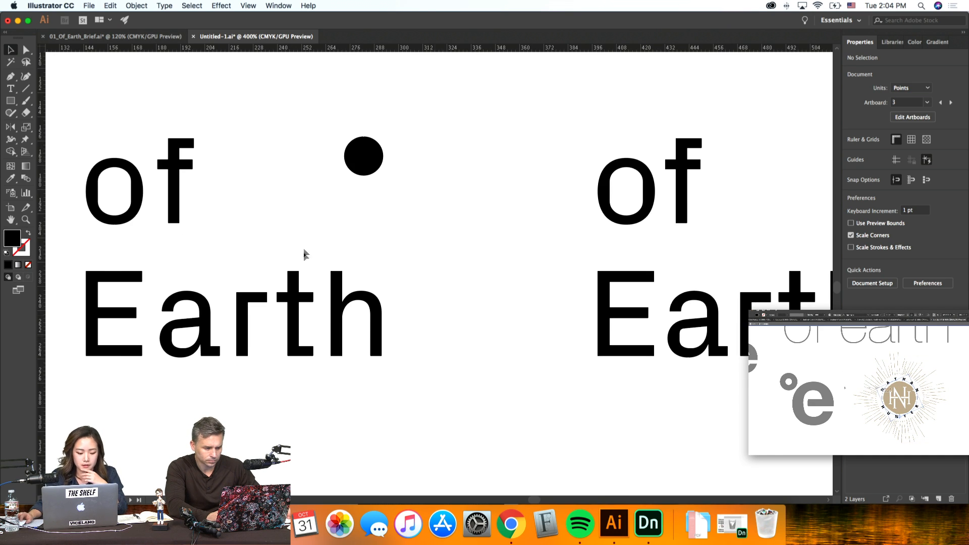
left_click(260, 302)
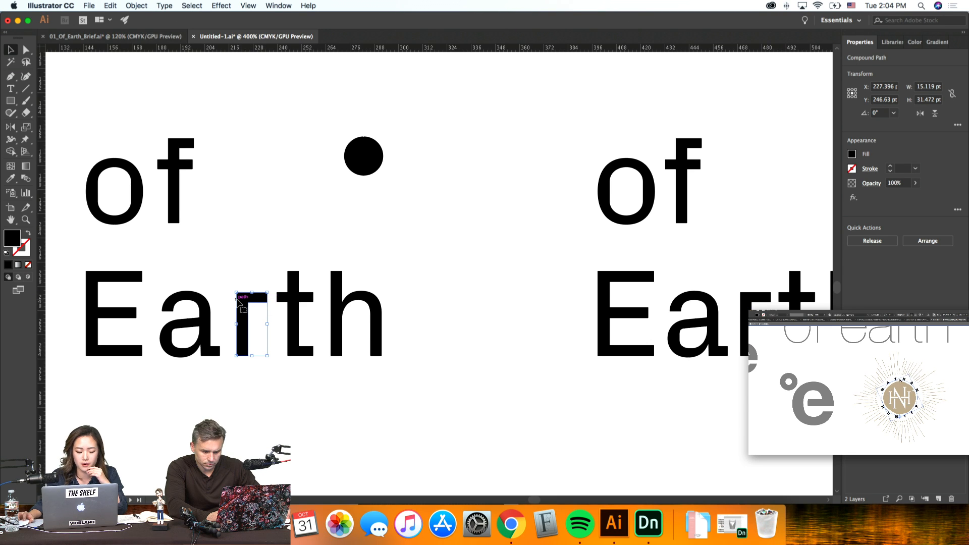
left_click(480, 280)
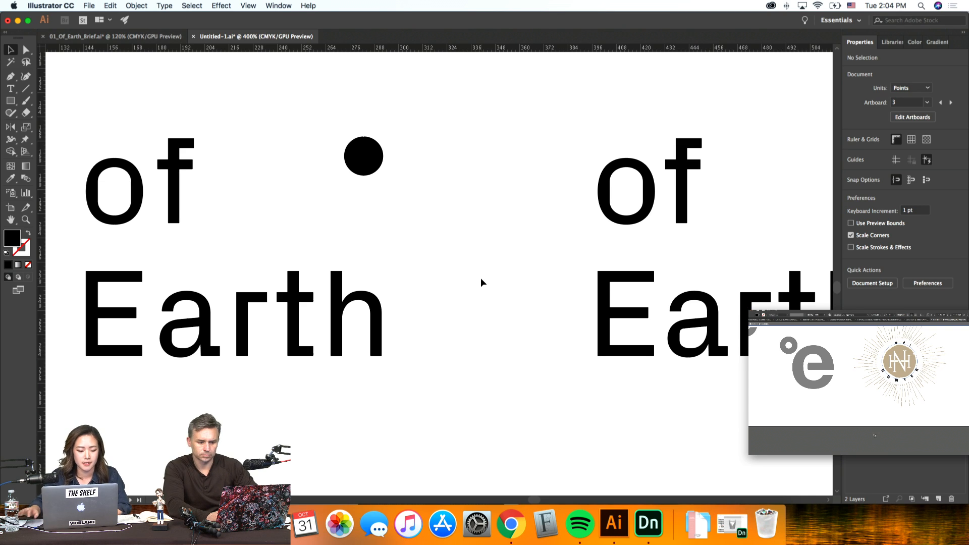
left_click(376, 166)
left_click(436, 174)
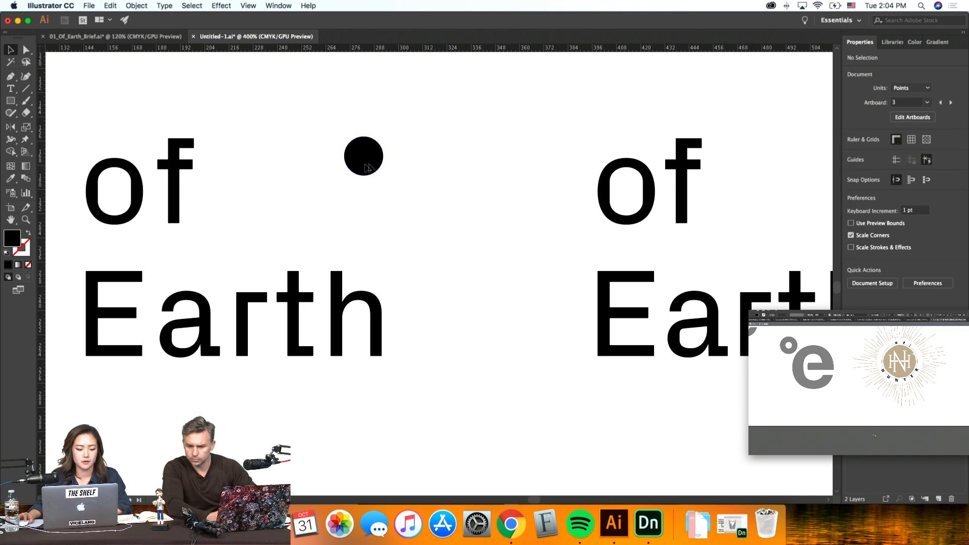
Step: Shrink the first lockup's solid dot slightly beside the "f" and place it back above the "h" with the guides shown
left_click_drag(364, 161, 260, 168)
left_click_drag(209, 167, 209, 166)
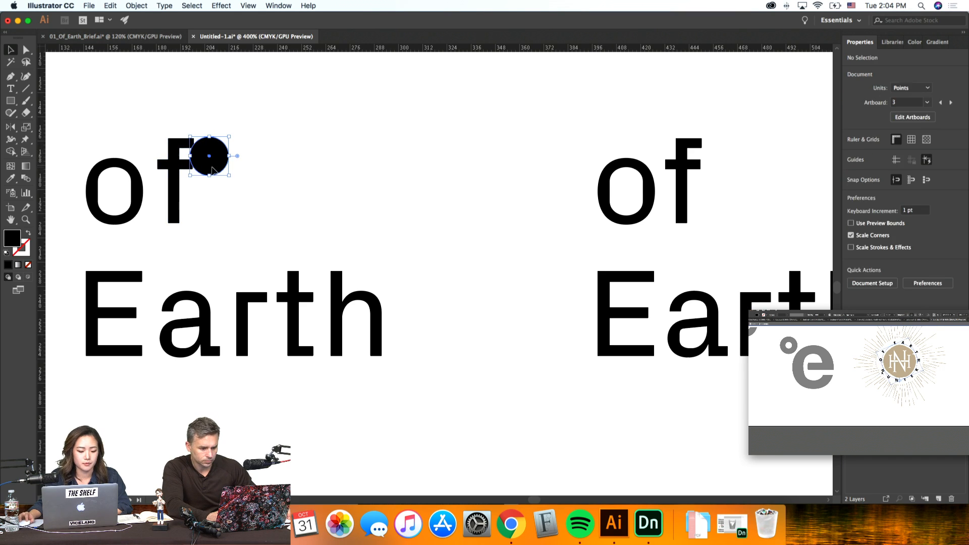
left_click_drag(230, 175, 367, 157)
left_click(242, 183)
left_click(244, 175)
key("super+semicolon")
left_click(451, 174)
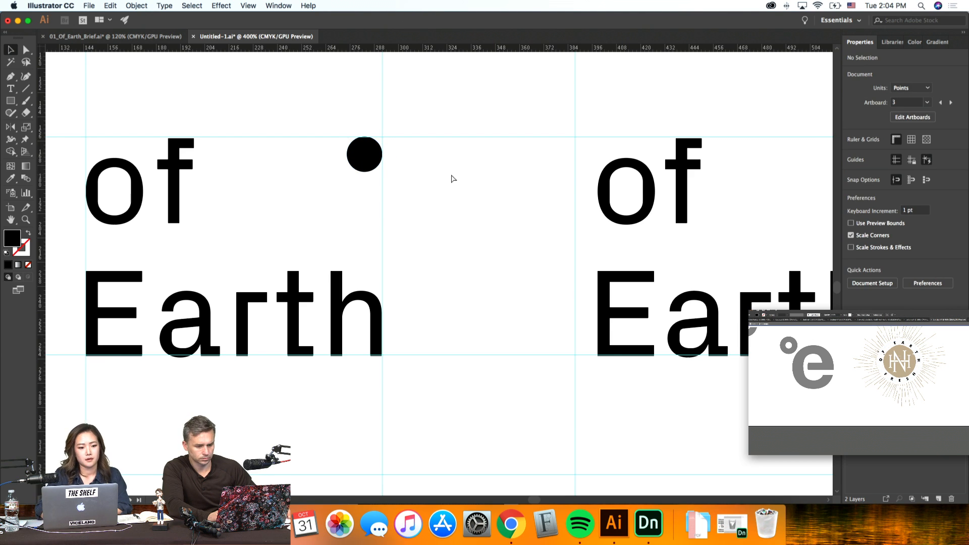
Step: Check the remaining "of Earth" lockups on artboard 3 against the guides and hide the guides
key("super+minus")
scroll(444, 184, "down", 2)
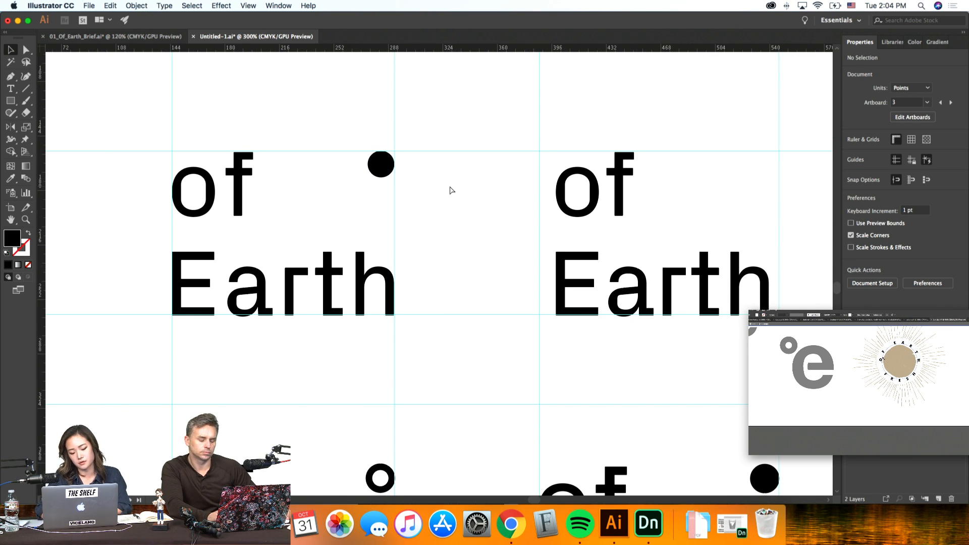
key("super+minus")
scroll(450, 187, "down", 2)
scroll(450, 197, "down", 10)
left_click_drag(458, 289, 213, 140)
left_click(438, 211)
key("super+semicolon")
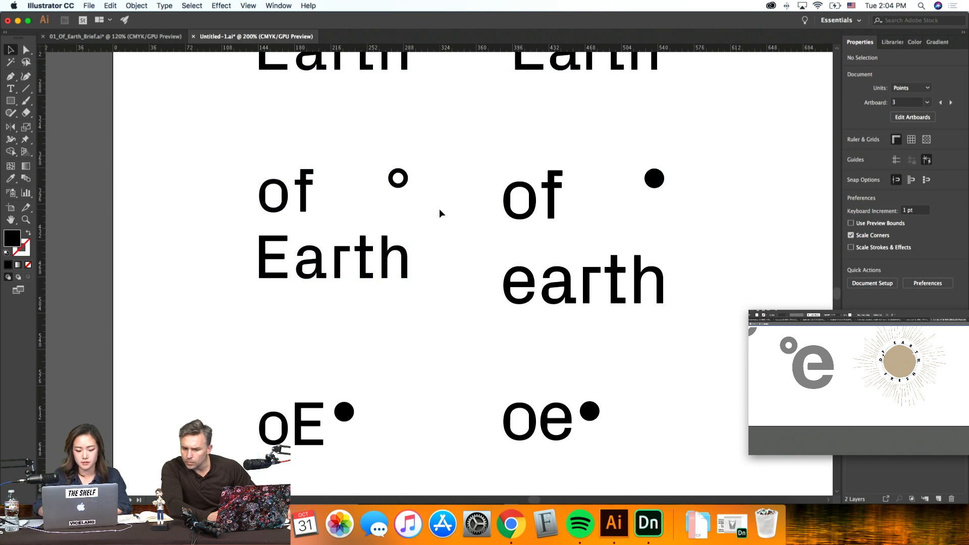
Step: Inspect the ring and the "o" of the ring lockup and compare it with the solid-dot lockup above
scroll(439, 210, "up", 2)
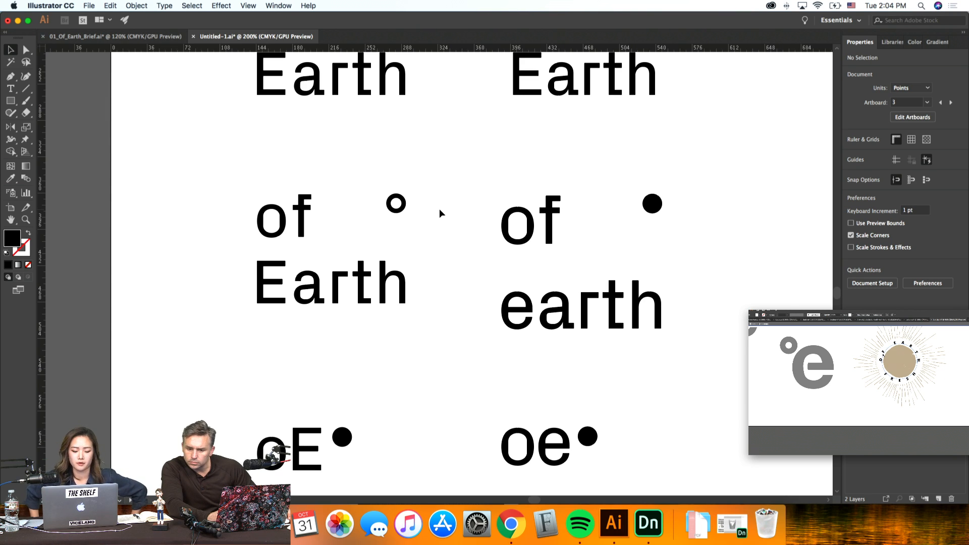
left_click_drag(423, 218, 378, 195)
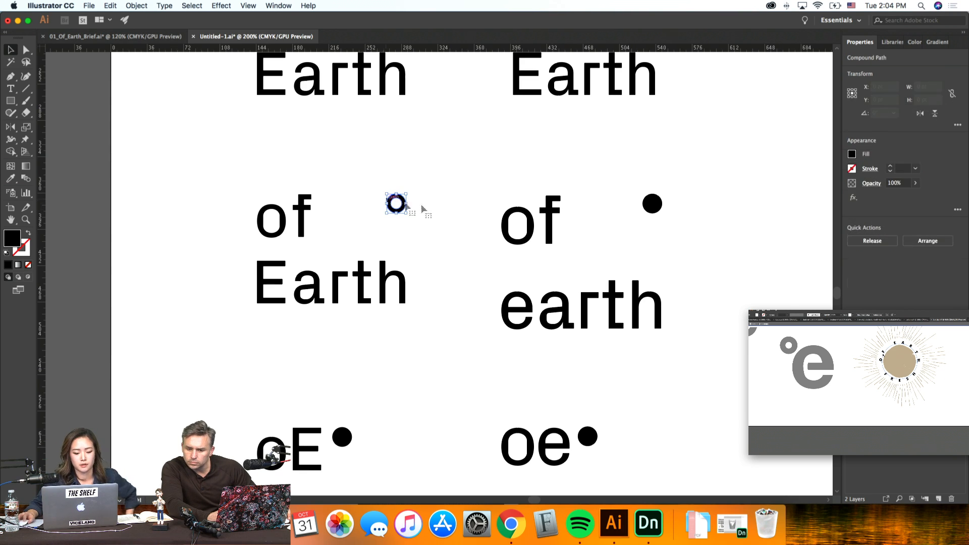
left_click(426, 239)
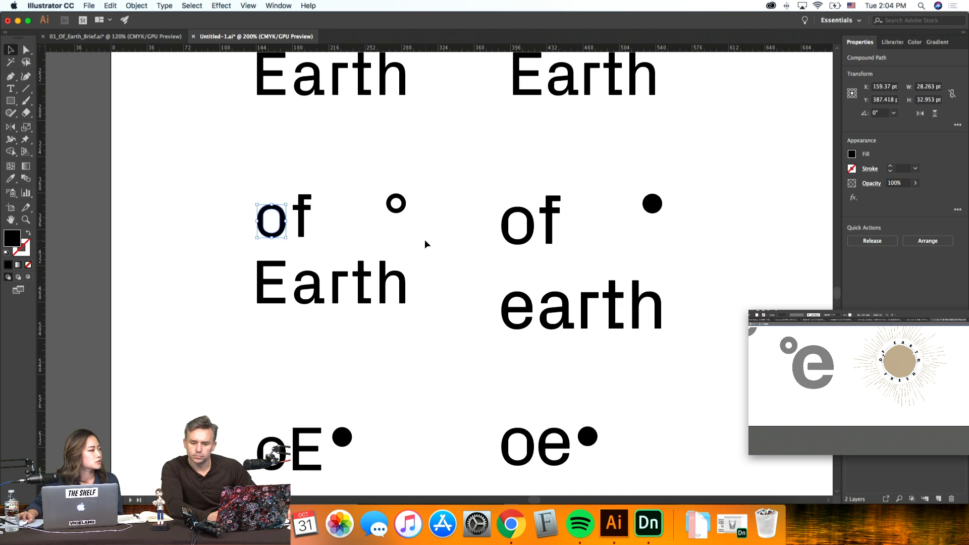
scroll(426, 240, "up", 1)
scroll(426, 240, "up", 4)
left_click_drag(426, 239, 413, 210)
left_click(229, 83)
left_click(437, 211)
scroll(438, 211, "up", 2)
scroll(437, 211, "right", 2)
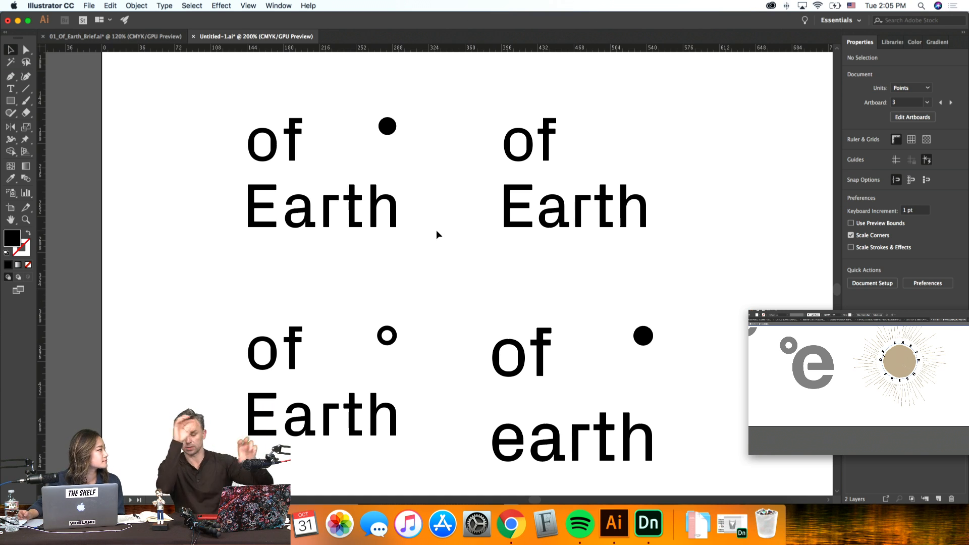
Step: Look closely at the word "of" in the first solid-dot lockup and compare it with the neighbouring lockups
scroll(437, 229, "down", 2)
scroll(436, 229, "up", 2)
scroll(436, 229, "left", 2)
scroll(436, 229, "up", 2)
scroll(437, 229, "right", 1)
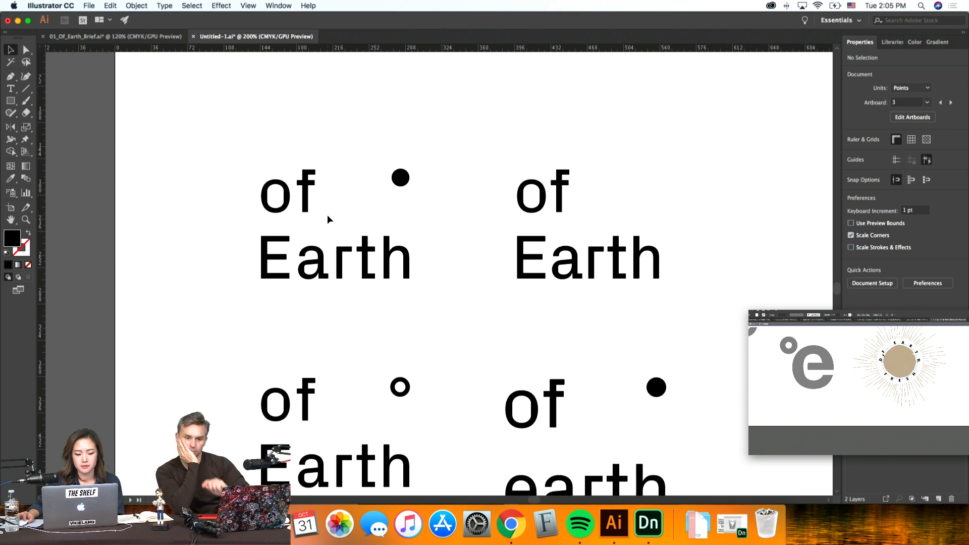
left_click_drag(327, 214, 231, 149)
left_click(220, 146)
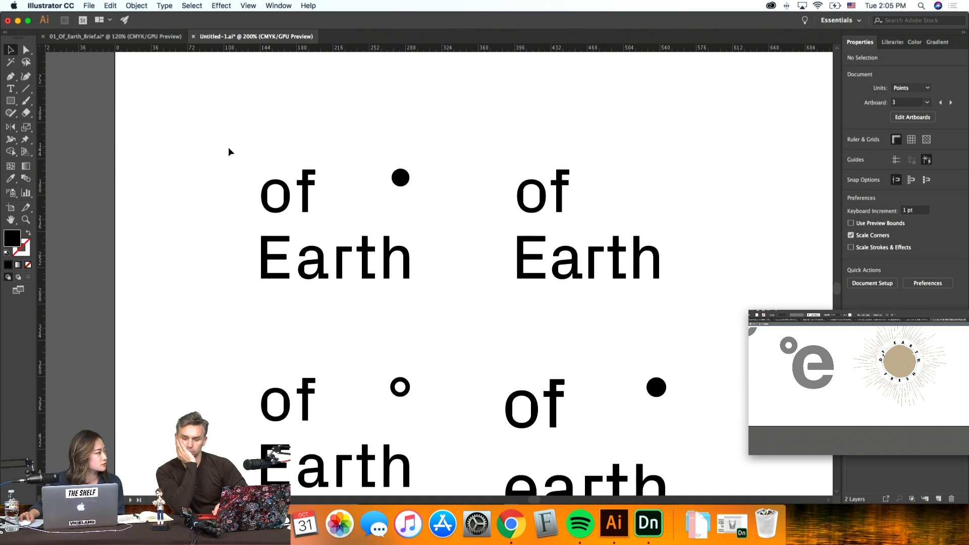
left_click_drag(232, 155, 359, 221)
left_click(345, 223)
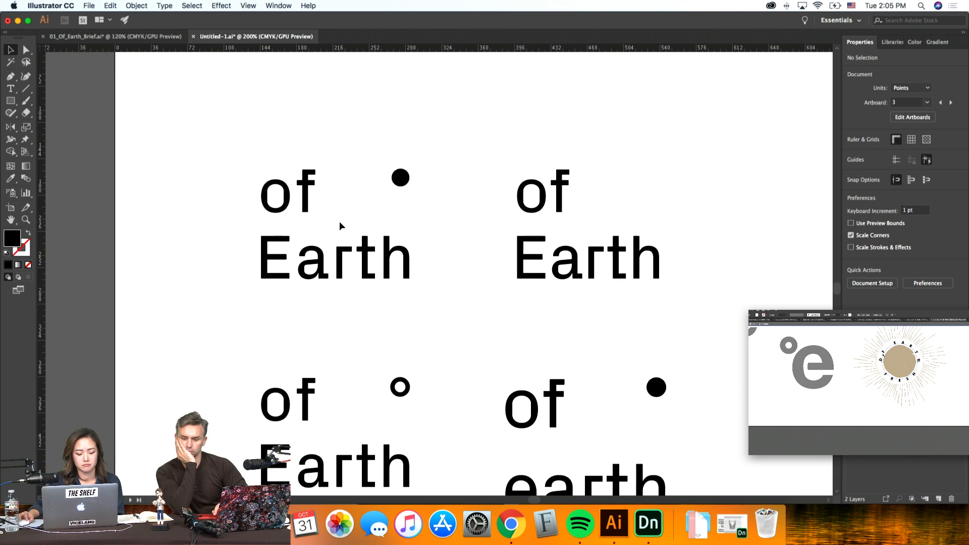
Step: Review the dot and ring "of Earth" lockups with the "oE" and "oe" marks on artboard 3
left_click_drag(339, 221, 254, 163)
left_click(254, 138)
scroll(254, 139, "down", 1)
scroll(209, 145, "down", 1)
scroll(210, 146, "down", 1)
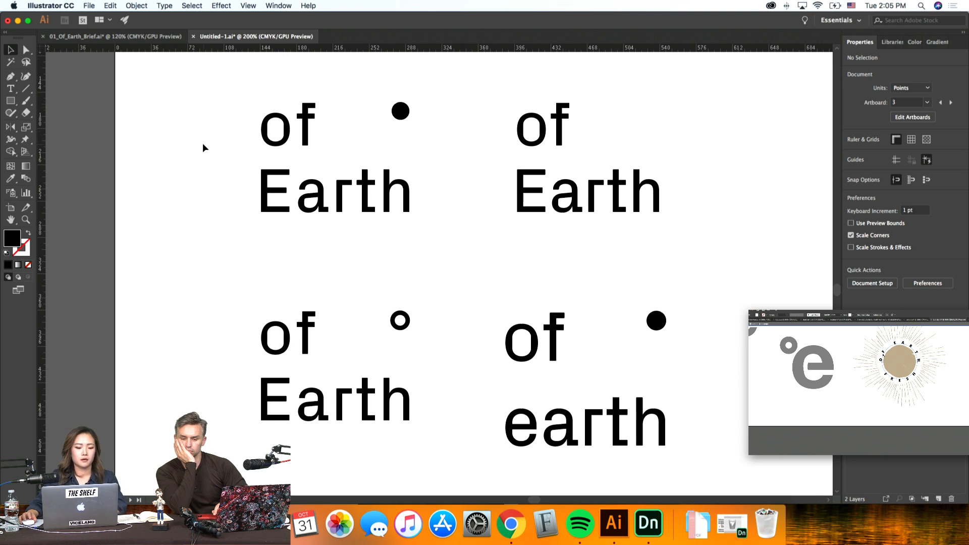
scroll(203, 146, "down", 5)
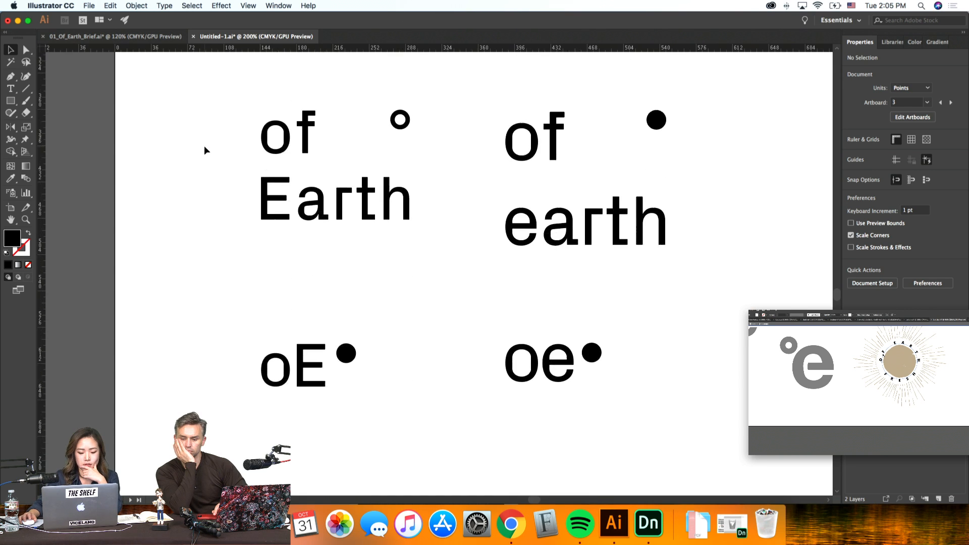
left_click_drag(650, 385, 474, 292)
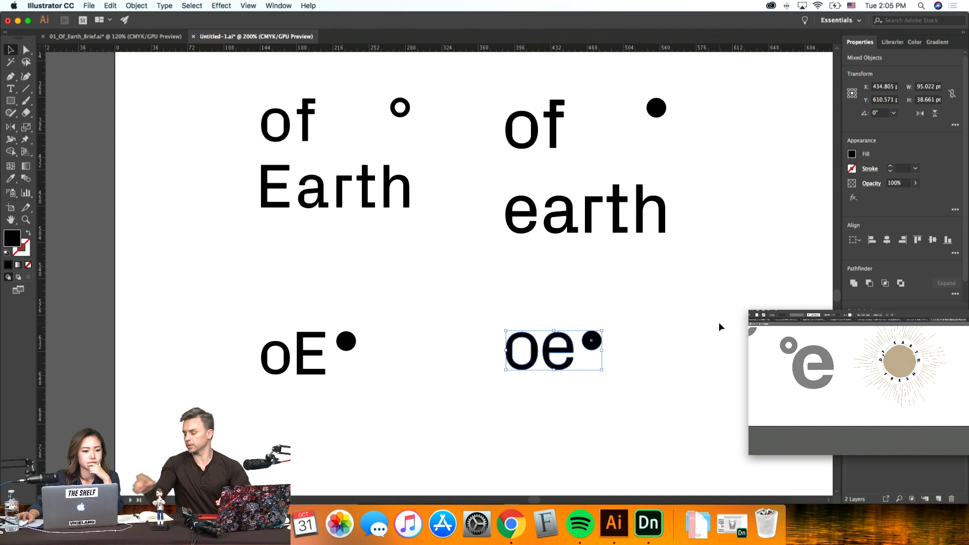
scroll(719, 323, "right", 2)
left_click(720, 323)
key("super+equal")
key("super+equal")
scroll(721, 323, "right", 2)
key("super+minus")
key("super+minus")
scroll(722, 324, "up", 3)
key("super+alt+a")
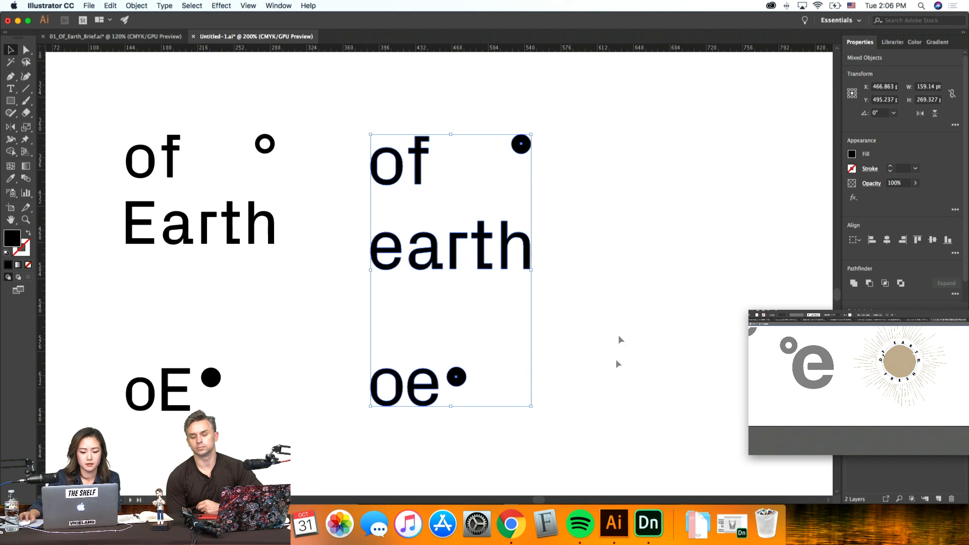
Step: Examine the lowercase "of earth" lockup and its "oe" dot mark against the capitalised versions
left_click_drag(559, 296, 349, 92)
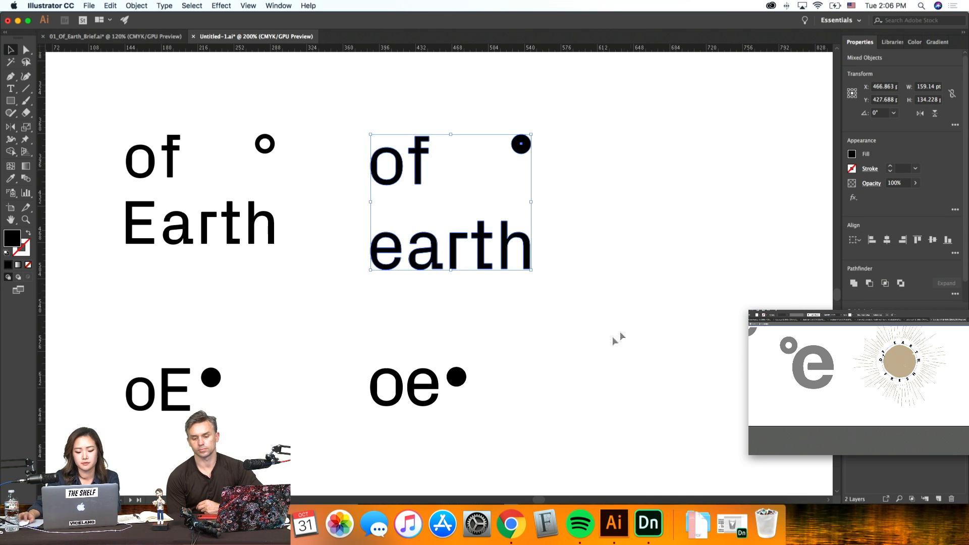
scroll(582, 357, "up", 2)
left_click(531, 411)
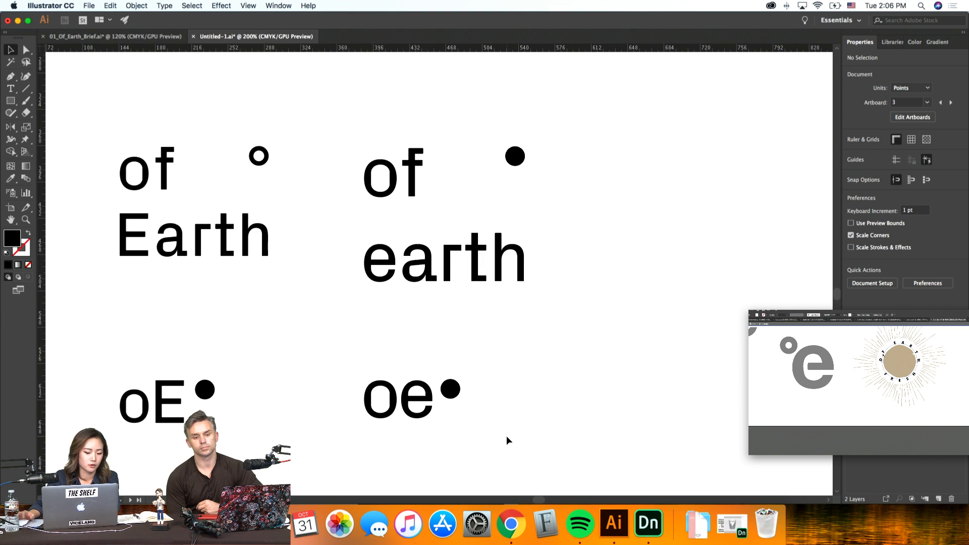
left_click_drag(477, 442, 335, 372)
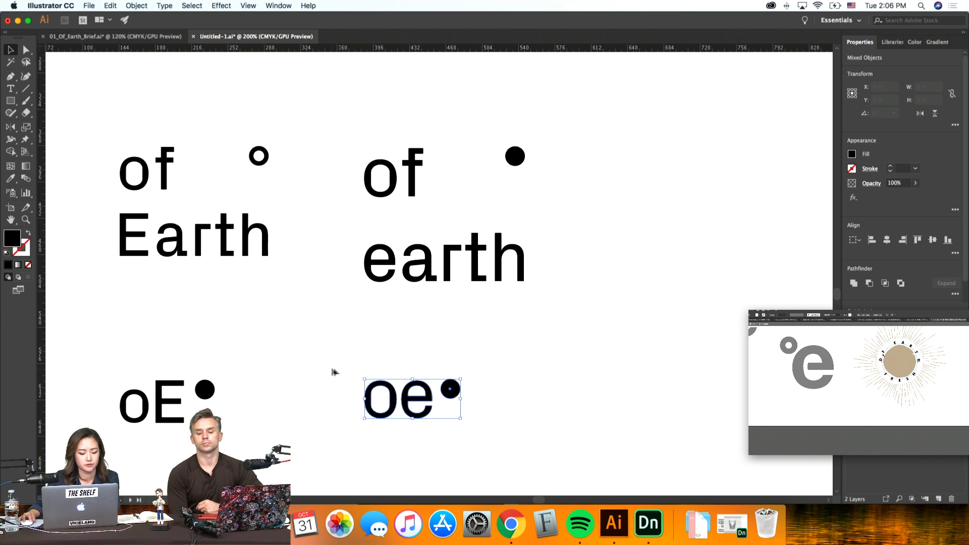
left_click(307, 359)
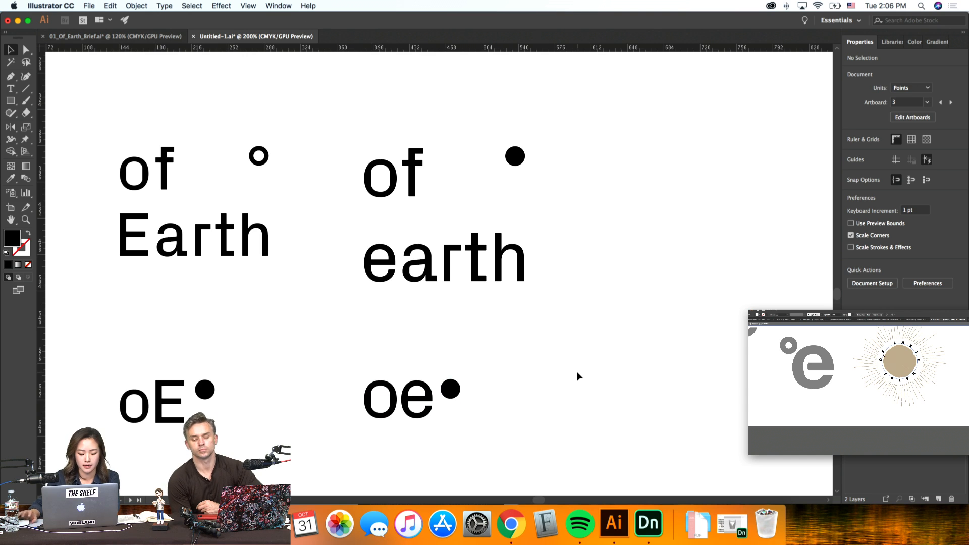
key("super+minus")
key("super+minus")
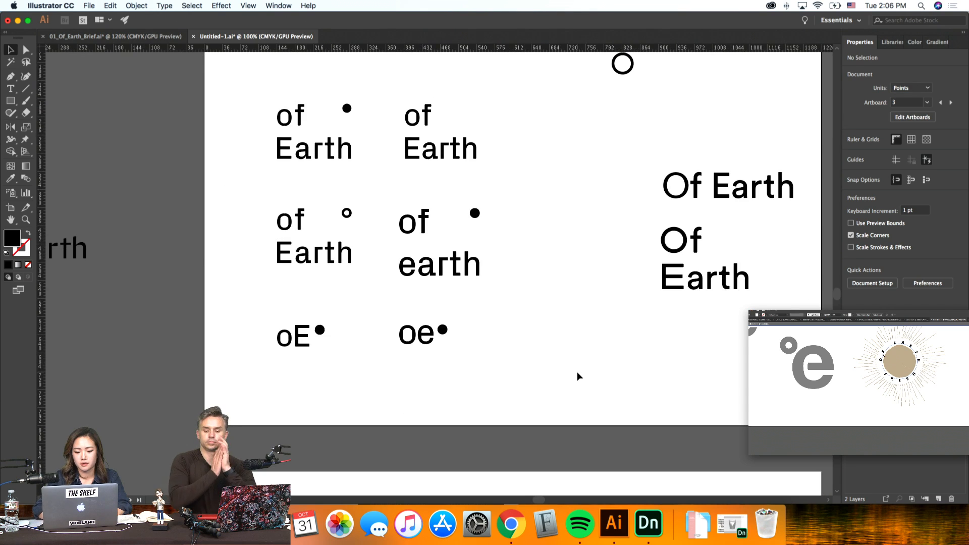
scroll(579, 376, "up", 3)
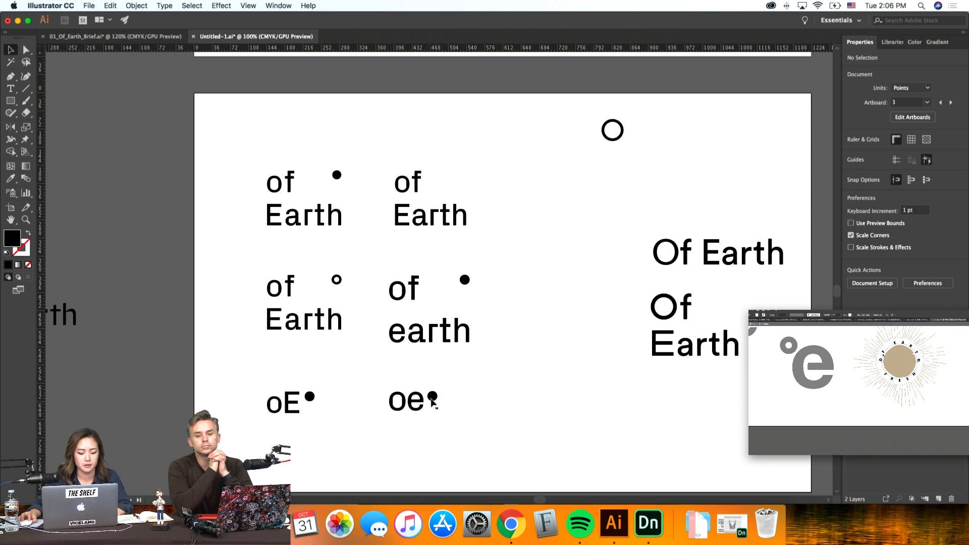
left_click(433, 401)
left_click(475, 408)
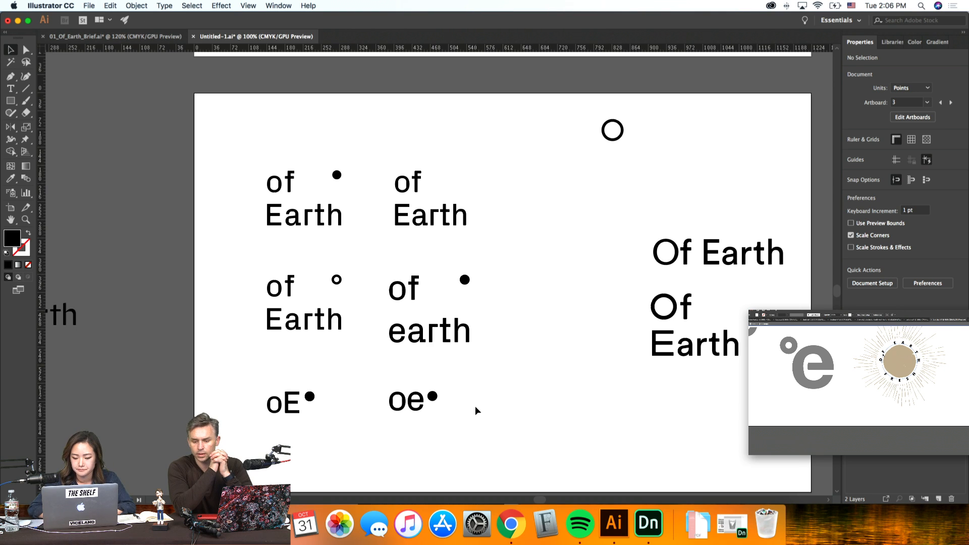
Step: Inspect the "Of Earth" wordmarks on artboard 3 and the staggered "OF EARTH" lockups on the neighbouring artboard
scroll(474, 406, "right", 5)
key("super+equal")
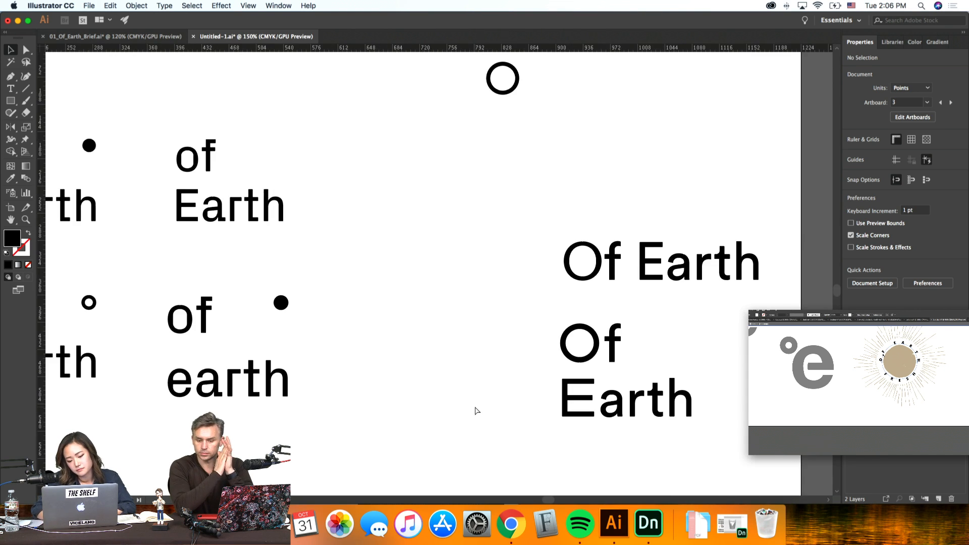
key("super+equal")
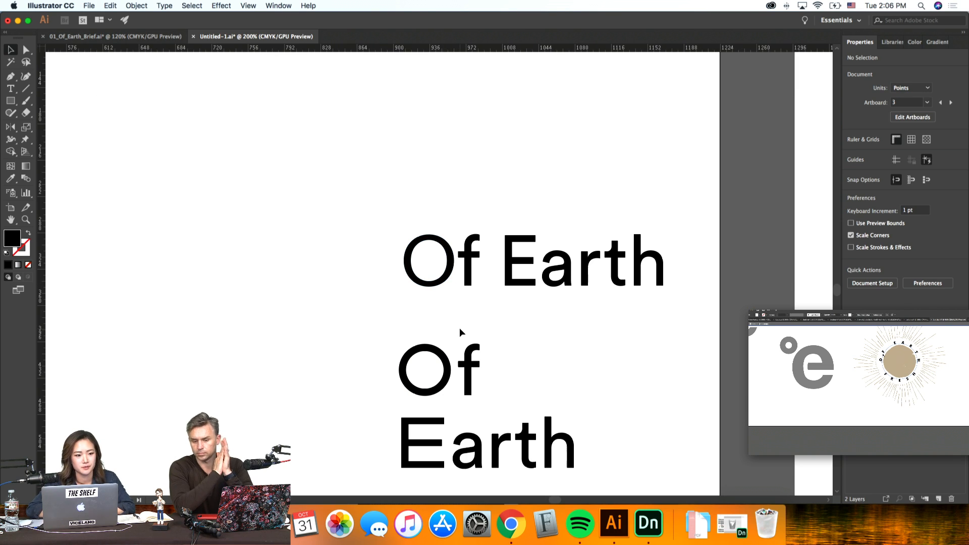
scroll(482, 197, "right", 5)
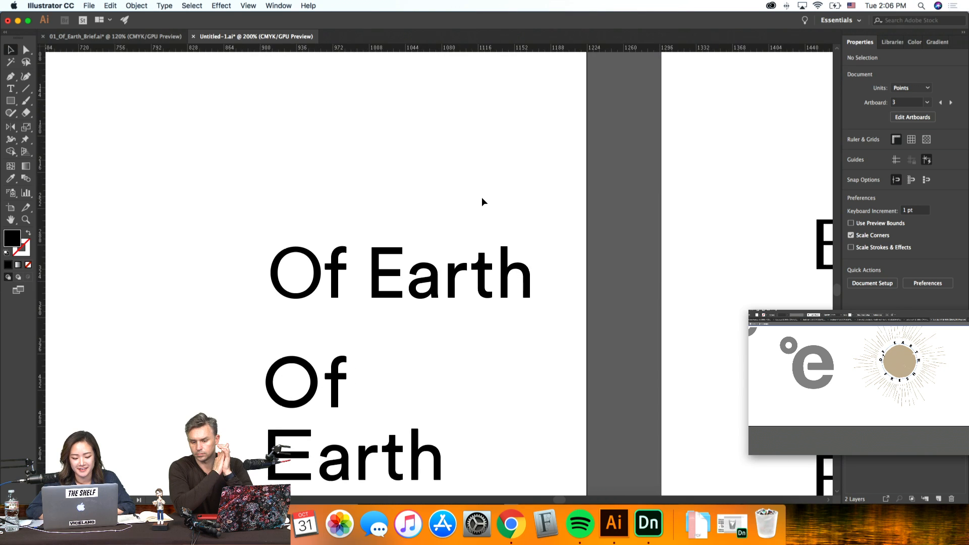
key("super+minus")
key("super+minus")
scroll(481, 196, "right", 1)
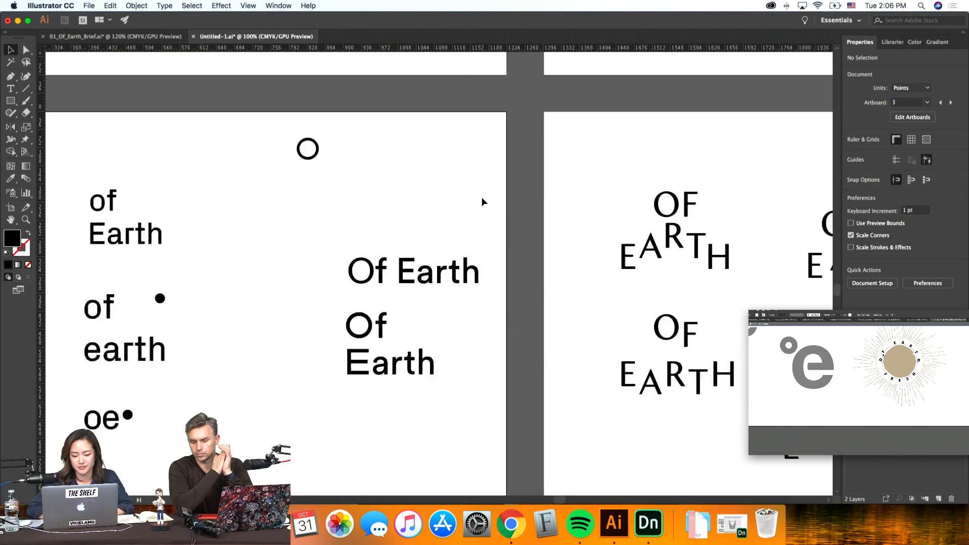
scroll(482, 197, "right", 5)
scroll(440, 198, "left", 2)
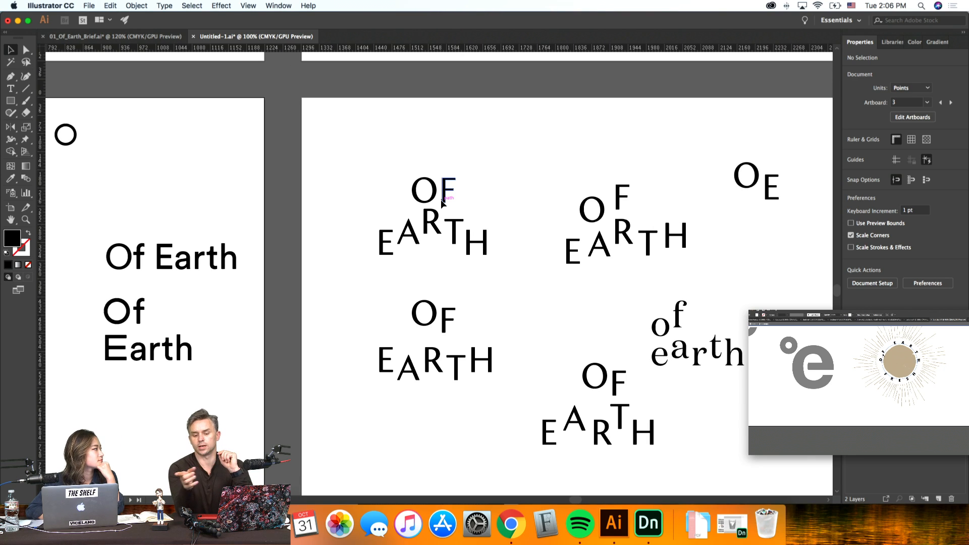
Step: Survey artboard 3 again alongside the neighbouring artboards, including the diamond marks and serif monograms on artboard 5
scroll(441, 199, "left", 15)
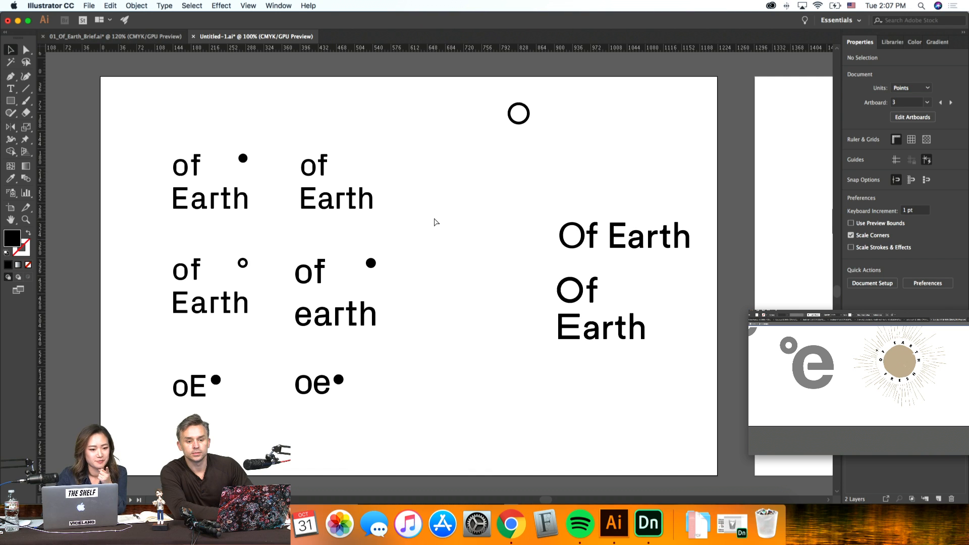
key("super+minus")
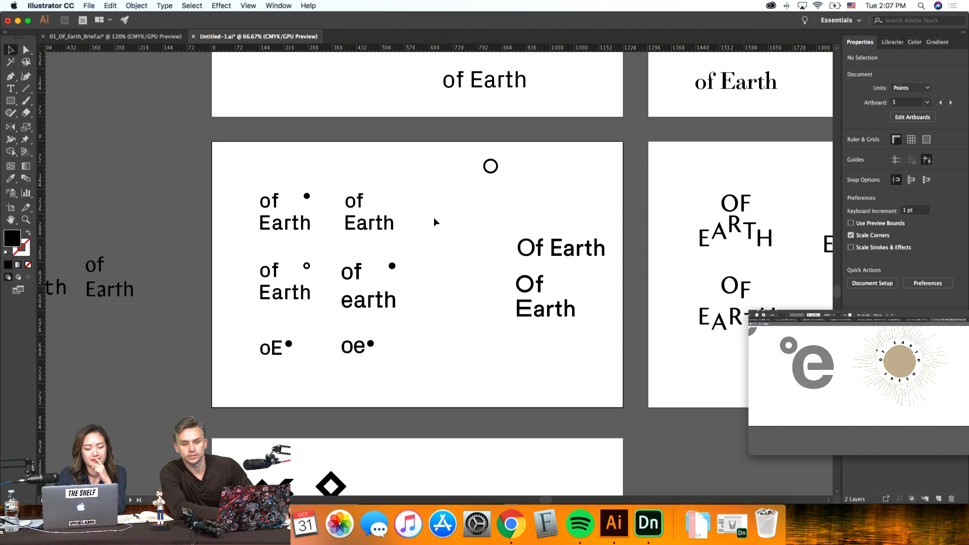
key("super+minus")
key("super+equal")
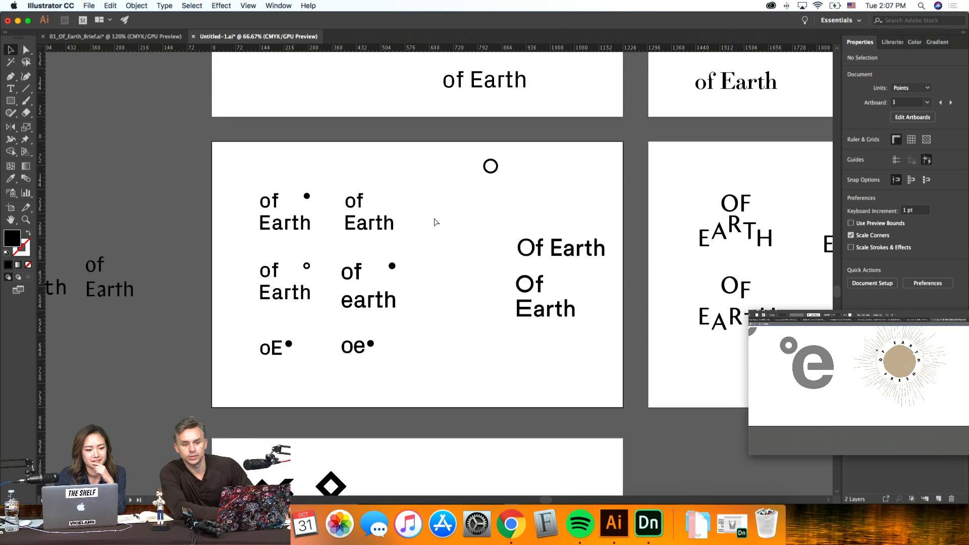
scroll(573, 209, "right", 5)
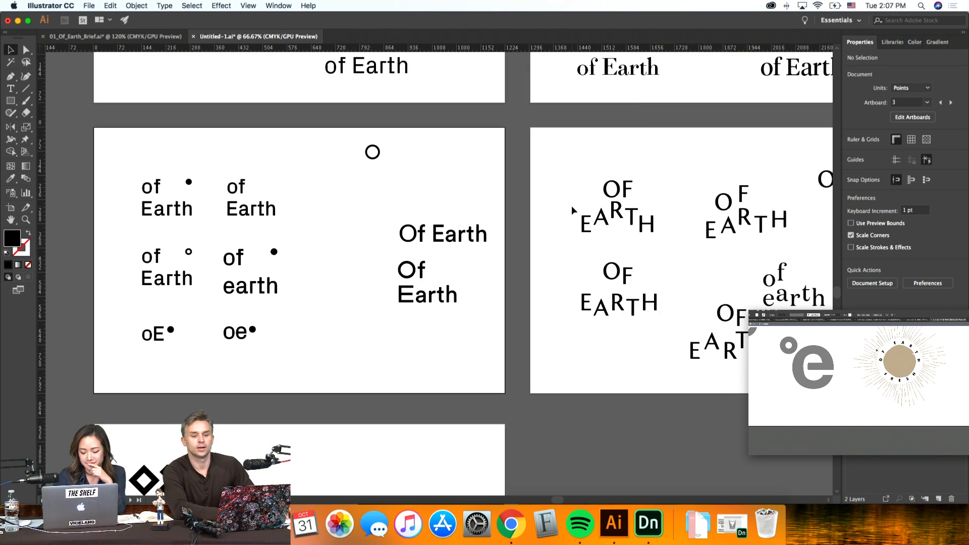
key("super+minus")
scroll(596, 285, "down", 5)
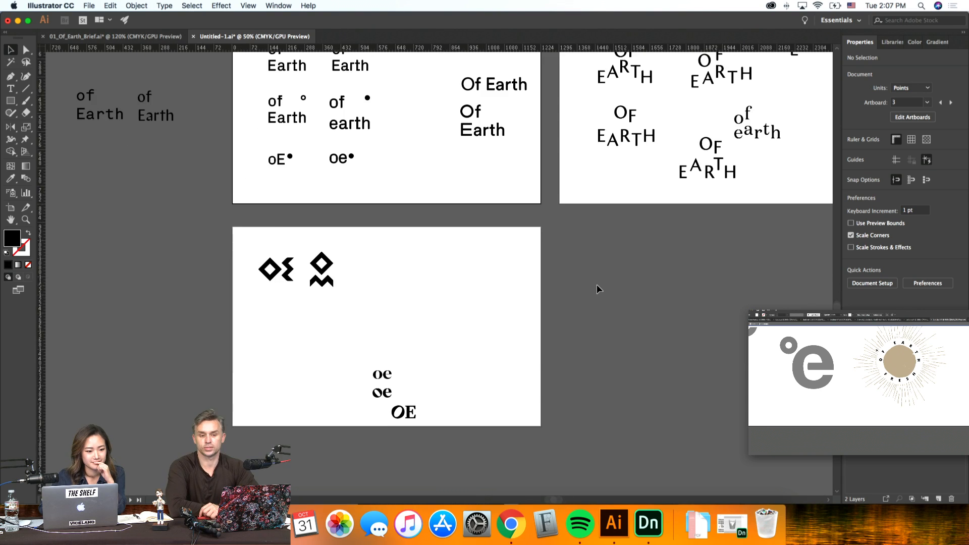
scroll(597, 286, "down", 3)
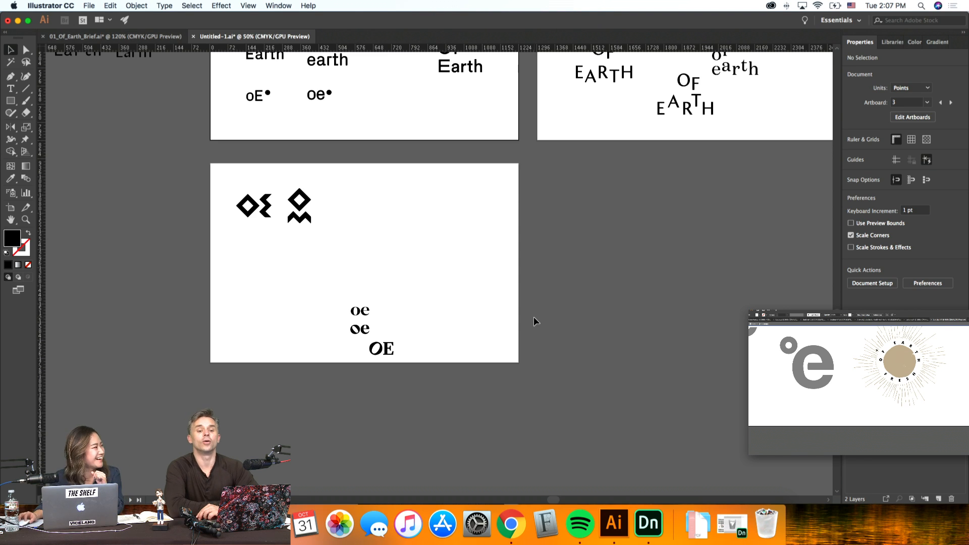
Step: Move the three serif "oe" and "OE" monograms together up beside the diamond marks on artboard 5
left_click_drag(439, 392, 370, 194)
left_click(375, 292)
key("super+equal")
key("super+equal")
key("super+equal")
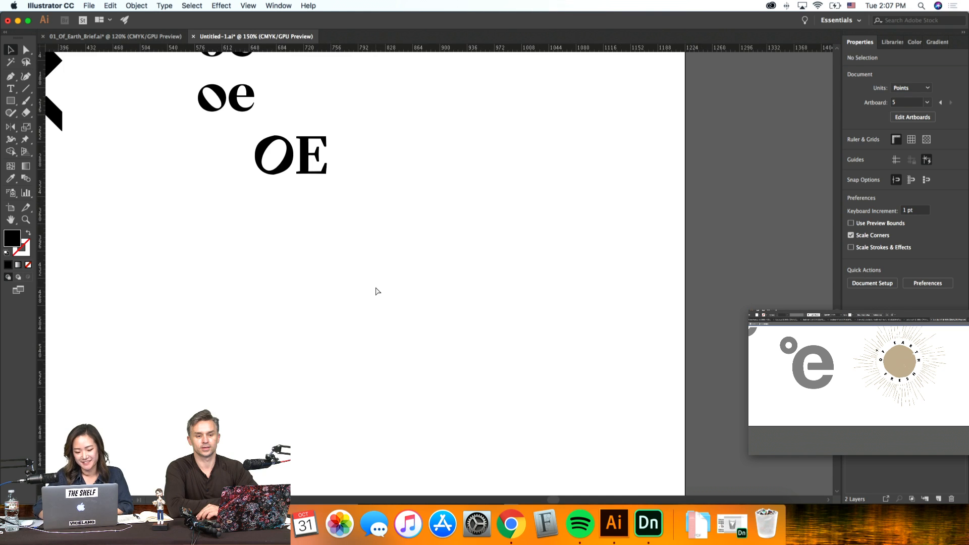
scroll(398, 312, "up", 2)
scroll(399, 312, "left", 2)
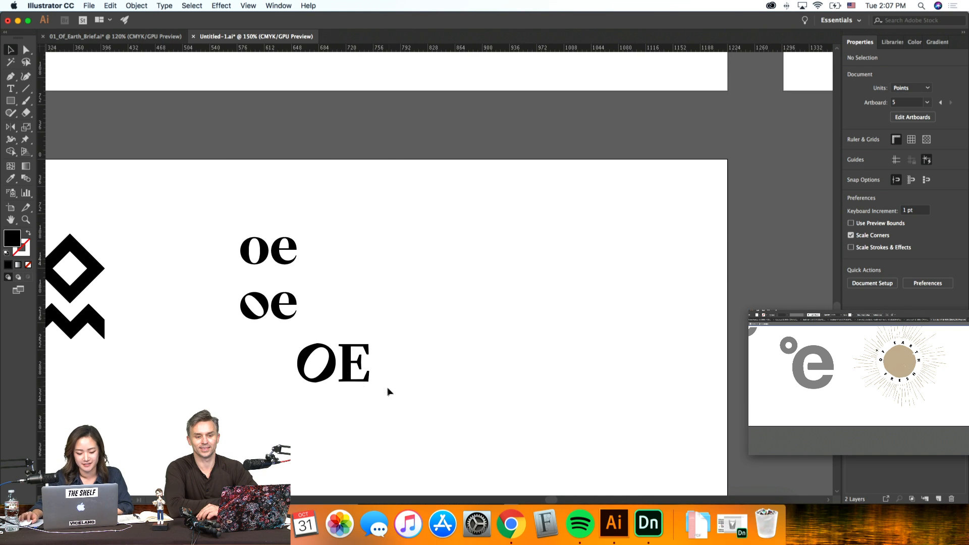
Step: Move the serif "OE" monogram to the right of the upper "oe", roughly level with it
left_click(354, 366)
left_click_drag(353, 366, 426, 247)
left_click(498, 302)
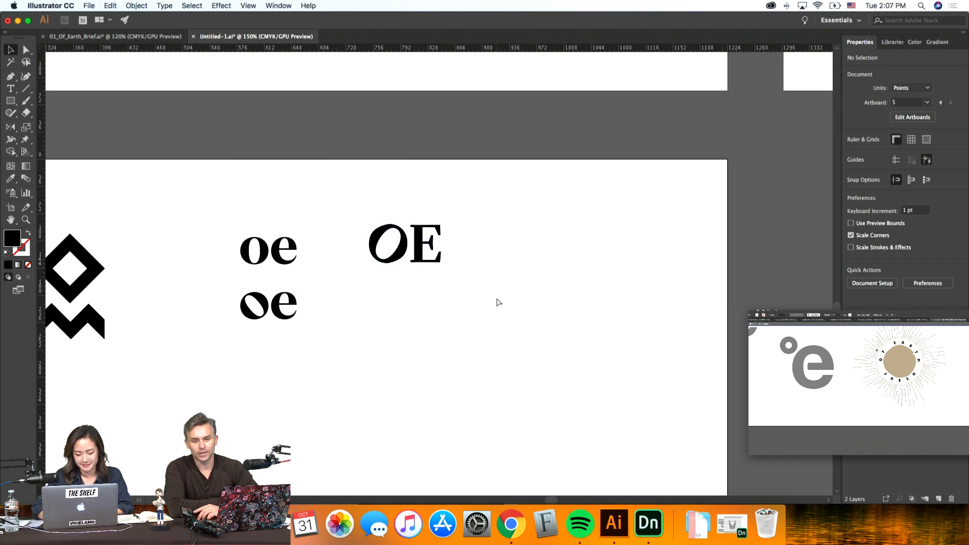
Step: Compare the upright and tilted-counter "oe" monograms with the capital "OE" monogram up close
key("super+plus")
key("super+plus")
scroll(497, 303, "left", 4)
scroll(498, 303, "down", 2)
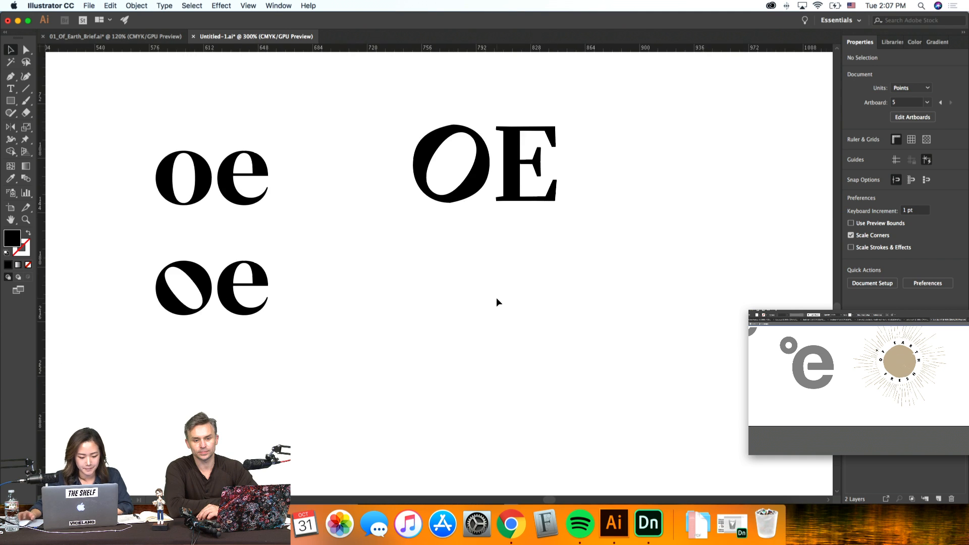
scroll(497, 298, "left", 10)
scroll(497, 298, "right", 7)
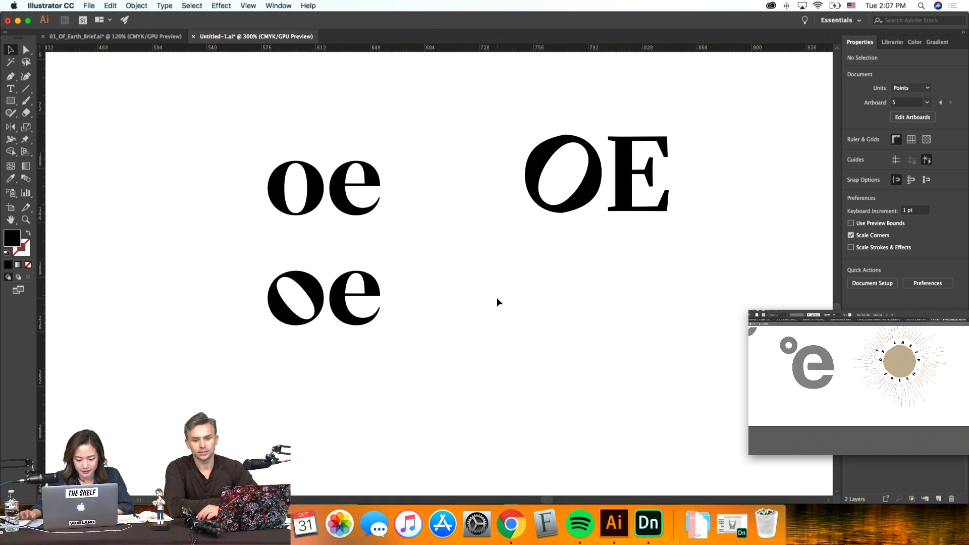
scroll(497, 302, "up", 2)
scroll(497, 302, "right", 1)
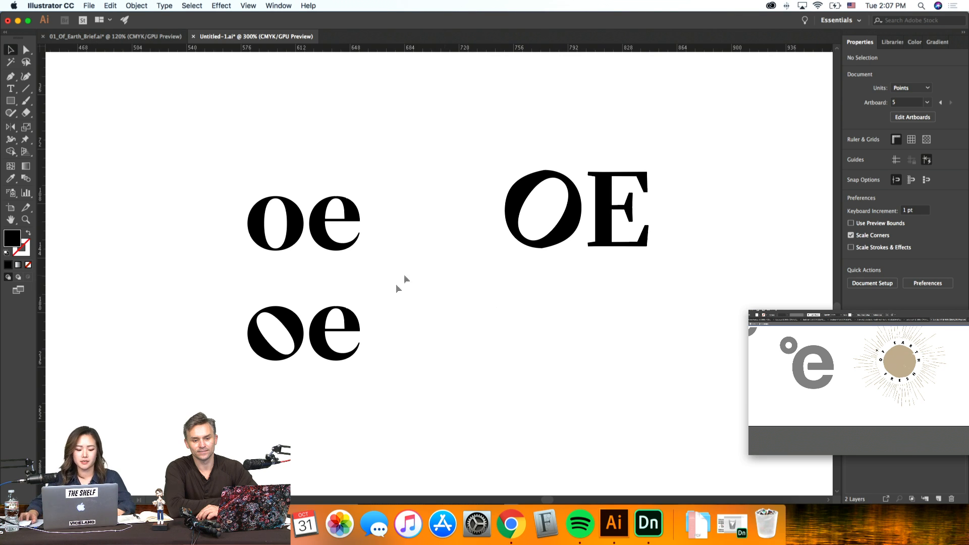
left_click(333, 348)
left_click(349, 403)
scroll(350, 397, "down", 4)
scroll(350, 398, "right", 2)
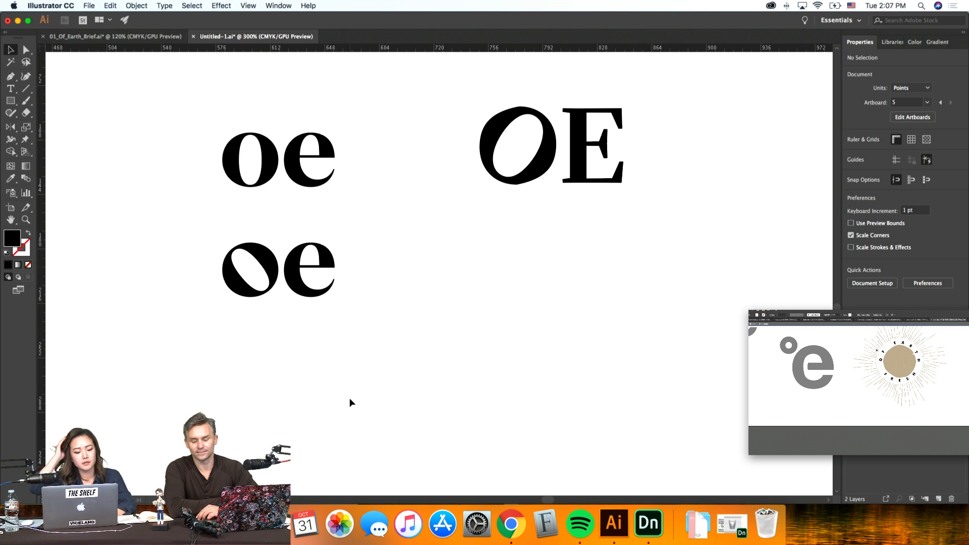
Step: Duplicate the tilted-counter "oe" monogram directly below the original
key("super+equal")
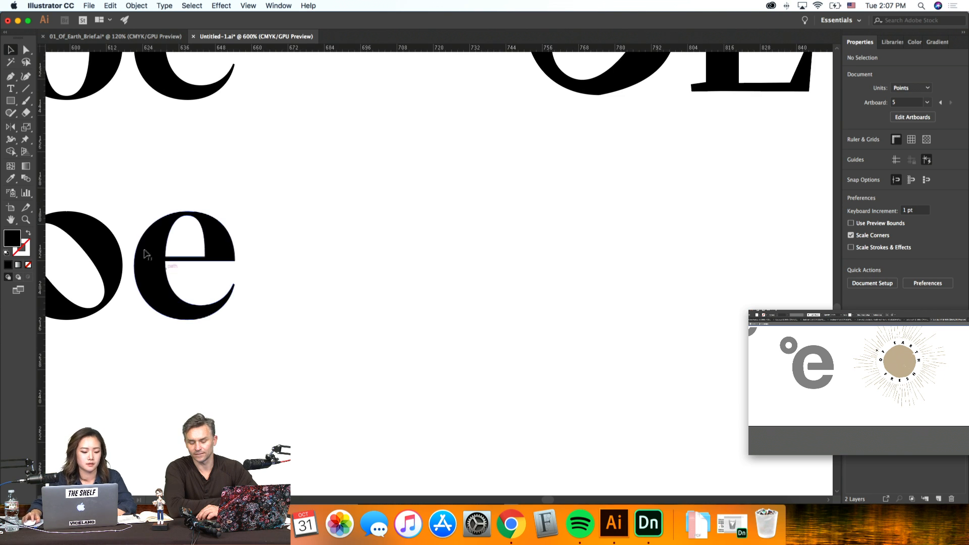
scroll(147, 253, "left", 5)
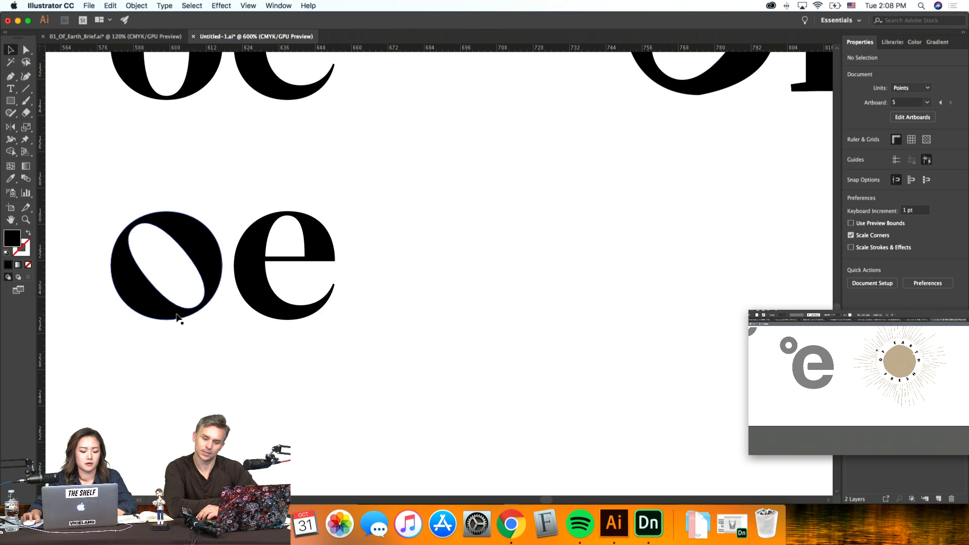
scroll(230, 335, "right", 1)
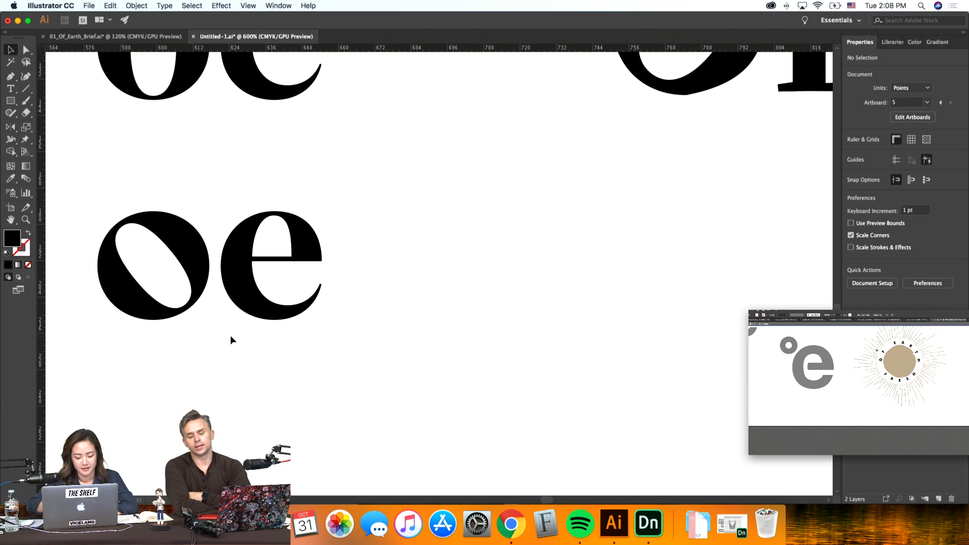
left_click_drag(71, 193, 212, 376)
scroll(495, 346, "left", 5)
left_click(495, 346)
scroll(495, 346, "down", 3)
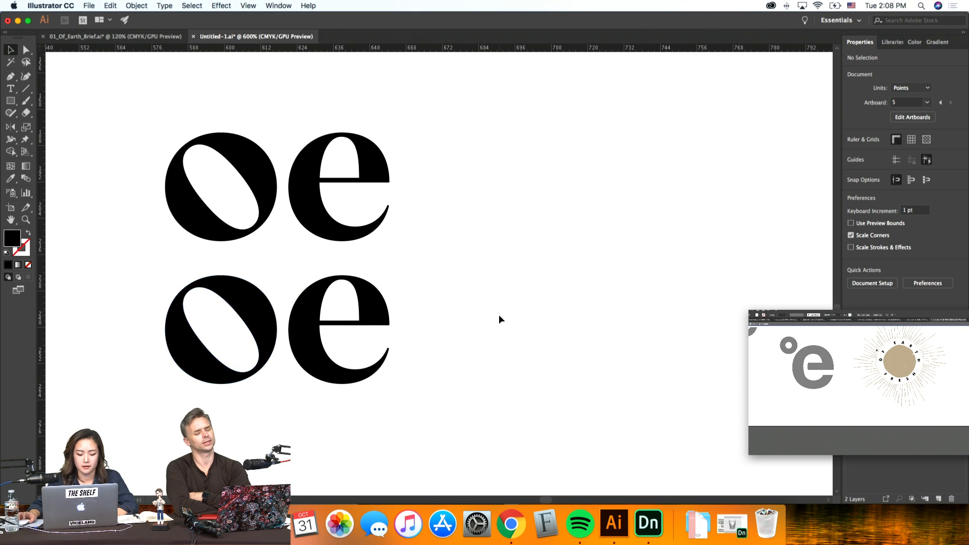
Step: Separate the duplicate's letters by moving its "e" far to the right and its "o" straight down
scroll(498, 320, "down", 1)
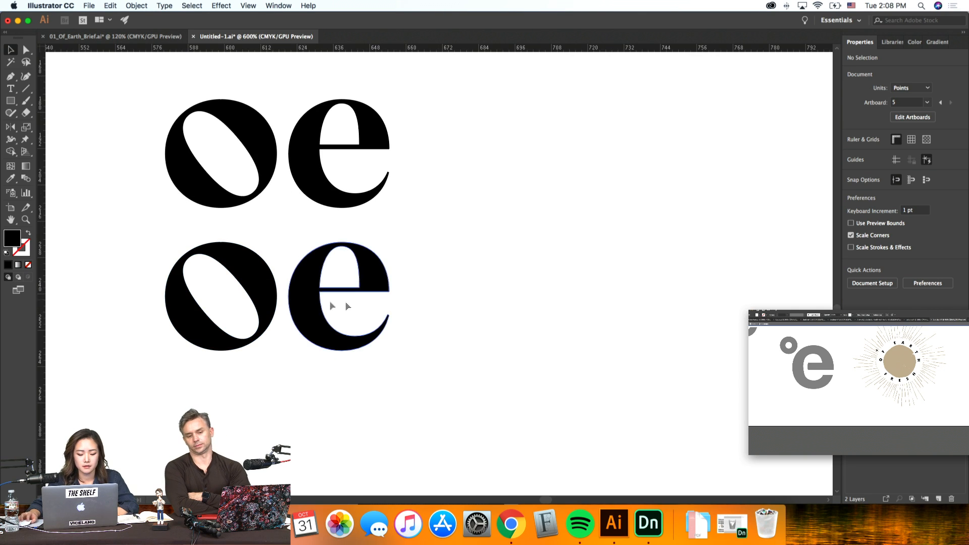
left_click_drag(307, 300, 600, 300)
left_click_drag(202, 343, 202, 461)
left_click(395, 377)
Step: Duplicate the separated tilted-counter "o" directly below itself
scroll(388, 377, "down", 1)
scroll(349, 349, "down", 3)
left_click_drag(267, 338, 267, 457)
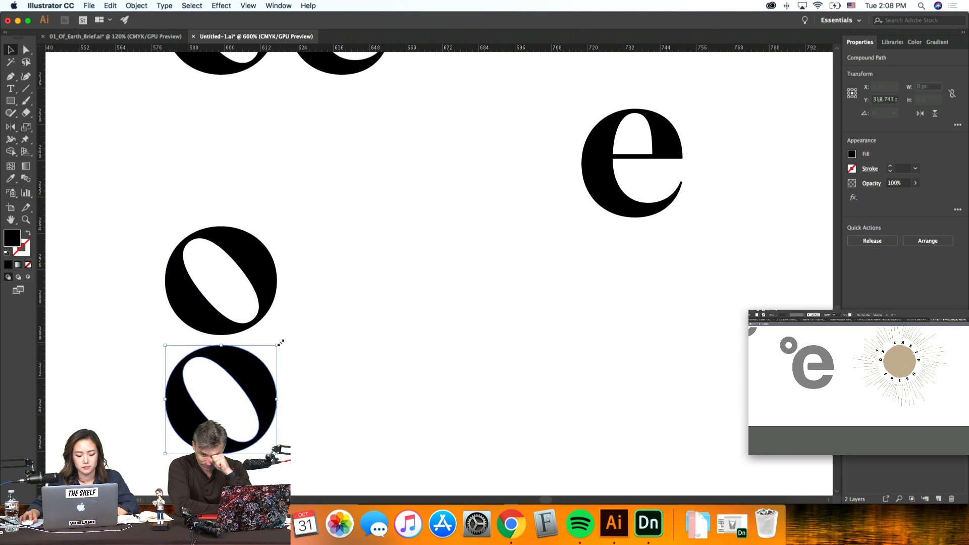
Step: Rotate the lower "o" to tilt its counter the opposite way and duplicate the pair alongside, flipped, as a four-"o" cluster
left_click_drag(133, 320, 133, 320)
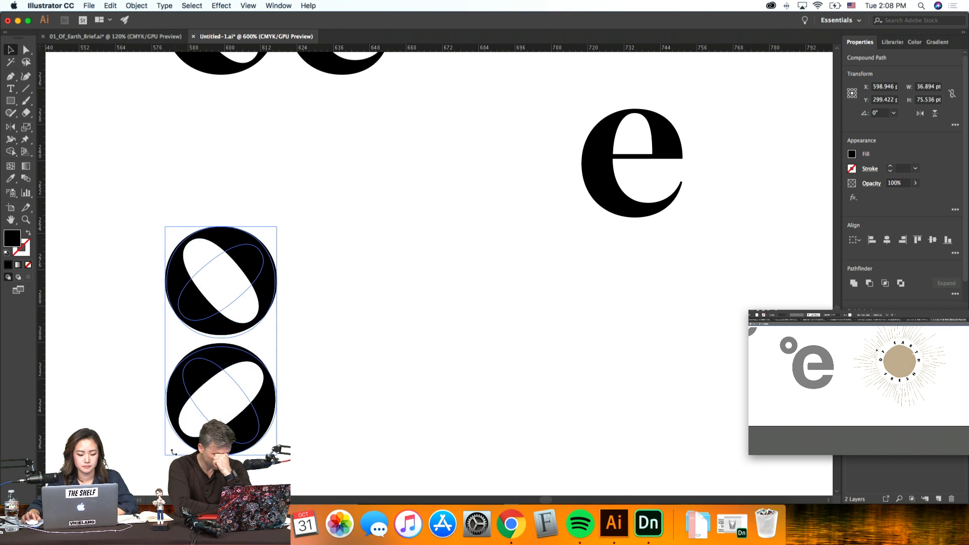
left_click_drag(224, 323, 342, 324)
left_click(522, 357)
left_click(320, 258)
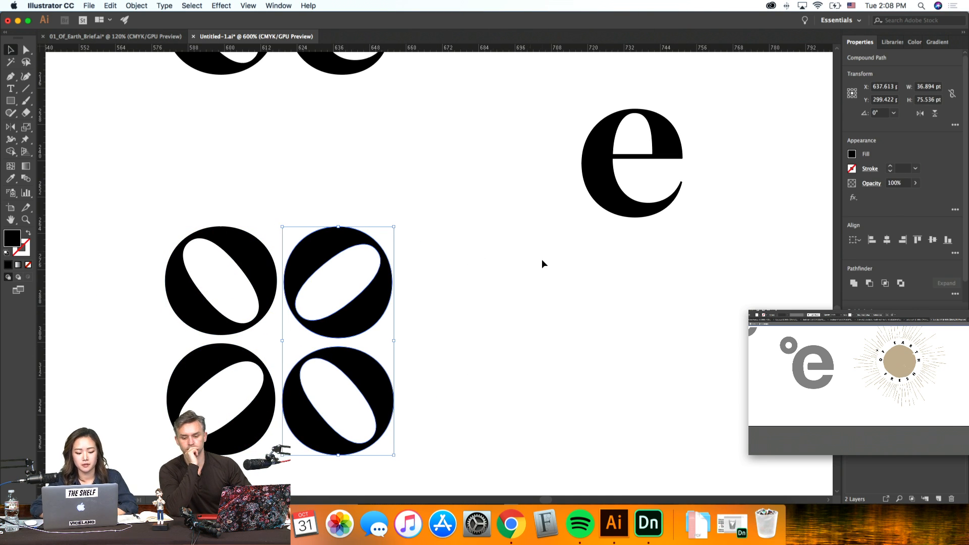
Step: Nudge the cluster's two right-hand "o" letters slightly to the right to widen the gap between the columns
left_click(459, 388)
left_click_drag(353, 308, 357, 315)
key("Right")
left_click(490, 332)
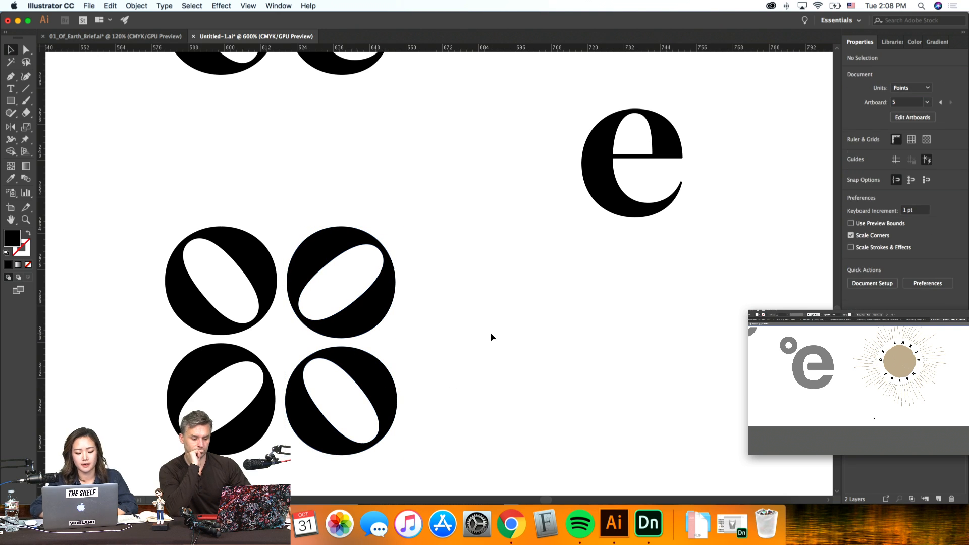
left_click_drag(146, 227, 535, 147)
left_click(544, 361)
Step: Review the serif monograms, the four-"o" cluster and the geometric diamond-and-zigzag marks on artboard 5
key("super+minus")
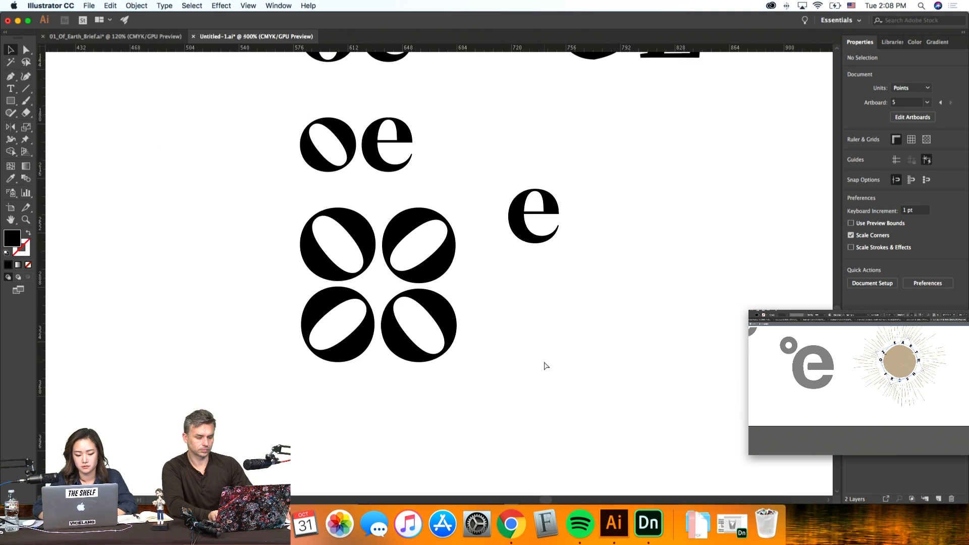
scroll(545, 366, "up", 5)
key("super+minus")
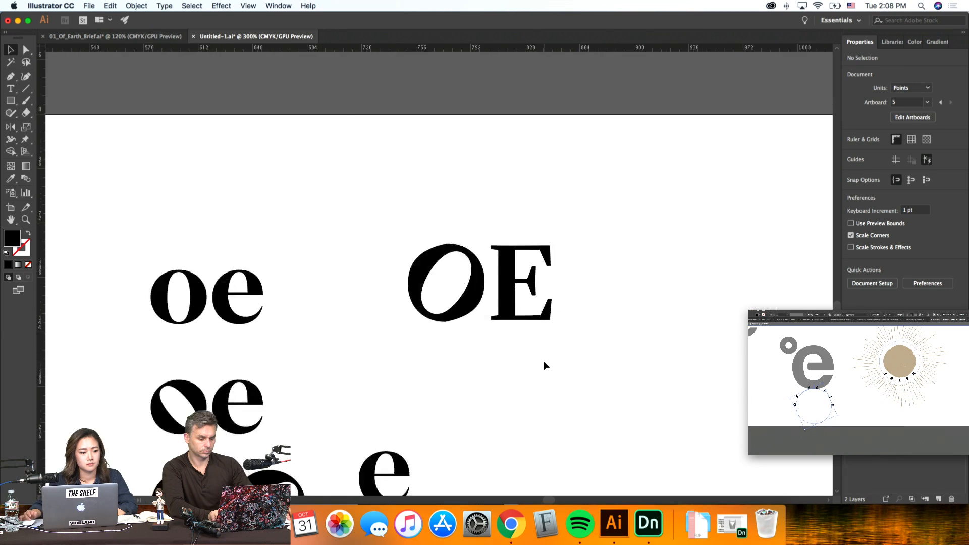
scroll(544, 362, "down", 2)
scroll(578, 344, "down", 2)
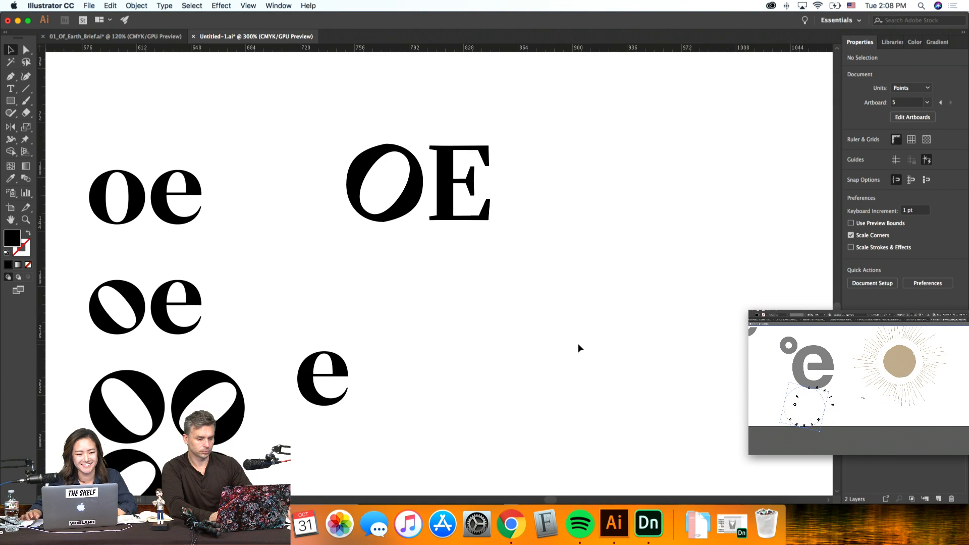
scroll(599, 355, "left", 4)
scroll(598, 355, "down", 2)
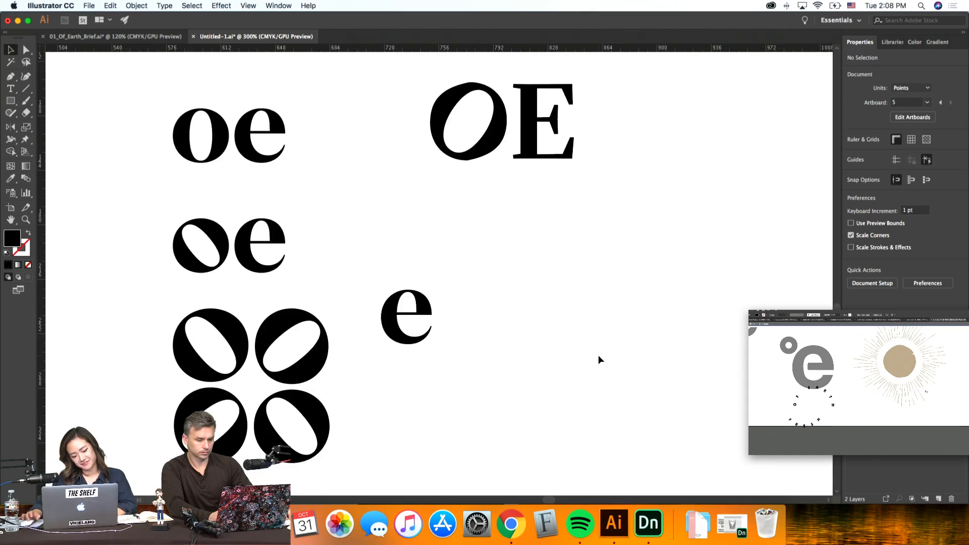
scroll(599, 356, "up", 2)
key("super+minus")
key("super+minus")
scroll(598, 355, "up", 3)
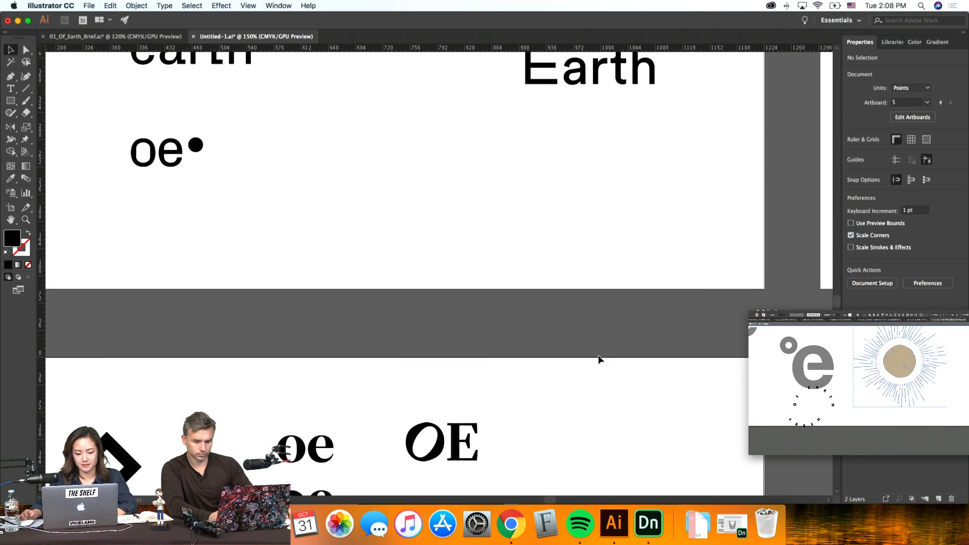
scroll(598, 355, "left", 5)
scroll(599, 356, "down", 5)
left_click_drag(608, 207, 435, 325)
left_click(586, 355)
scroll(585, 354, "right", 2)
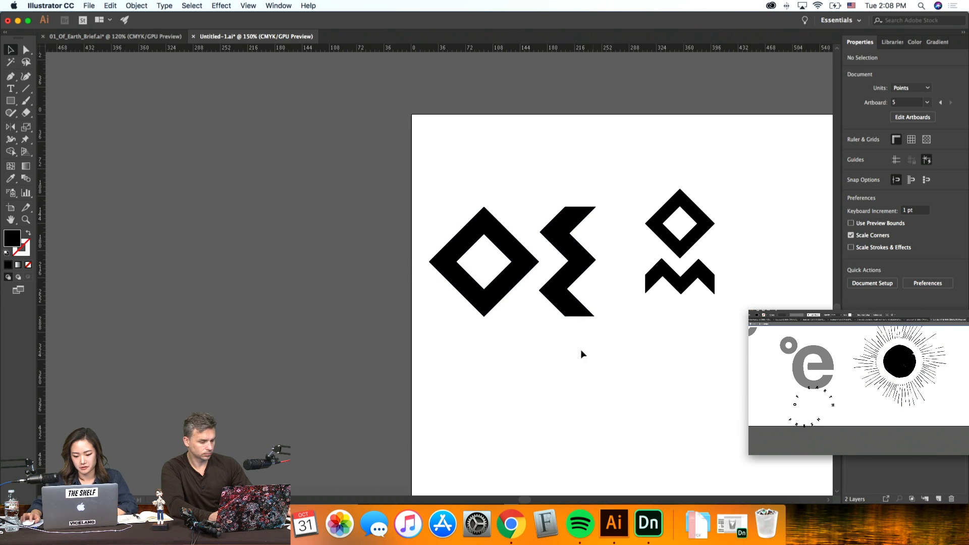
left_click_drag(587, 354, 482, 298)
scroll(534, 331, "right", 3)
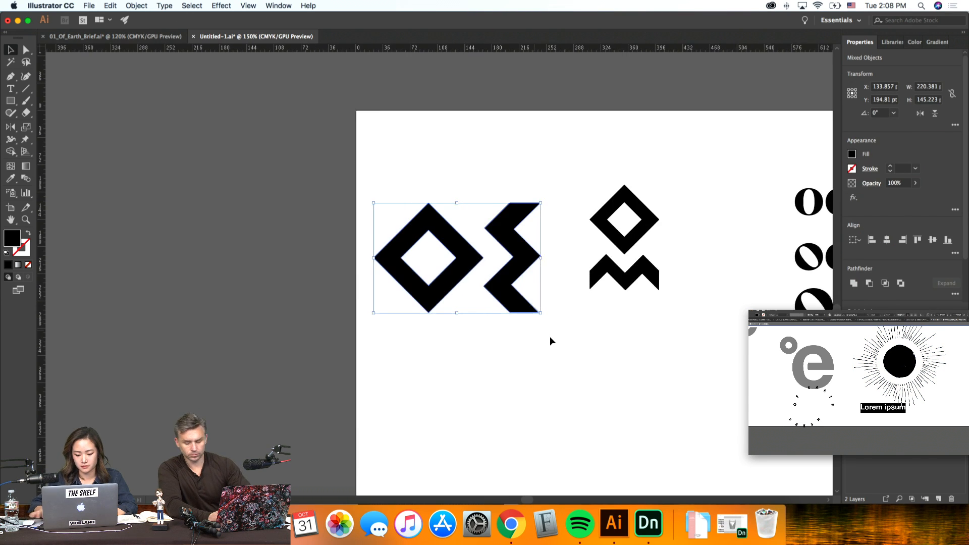
left_click(550, 339)
Step: Move the stacked diamond-over-zigzag mark farther right, away from the large diamond-and-zigzag "OE" mark
key("super+equal")
key("super+equal")
scroll(542, 346, "right", 3)
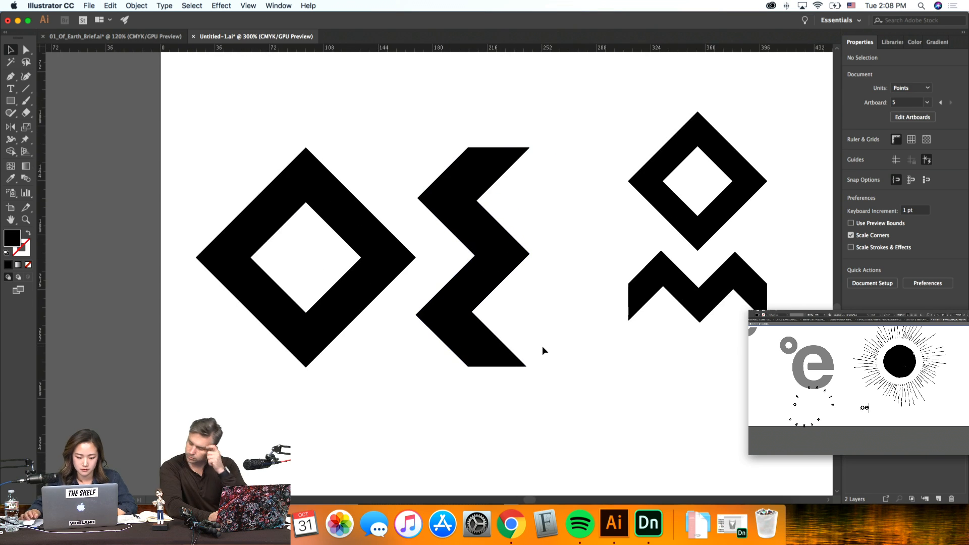
left_click(657, 199)
left_click_drag(656, 200, 714, 199)
left_click(585, 189)
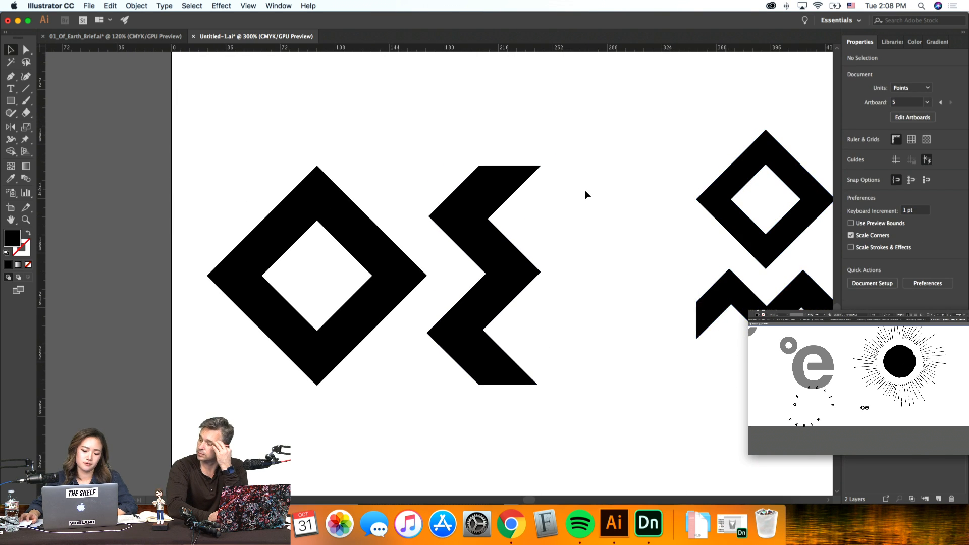
scroll(586, 190, "left", 2)
scroll(617, 205, "right", 1)
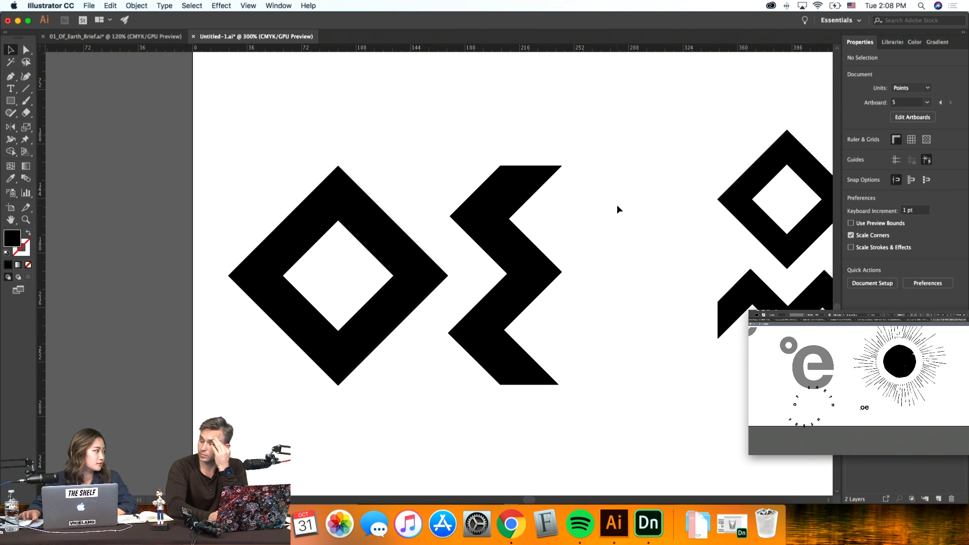
Step: Duplicate the large diamond-and-zigzag "OE" mark directly below itself and delete the copy's diamond
scroll(617, 205, "down", 2)
key("super+minus")
key("super+minus")
key("super+minus")
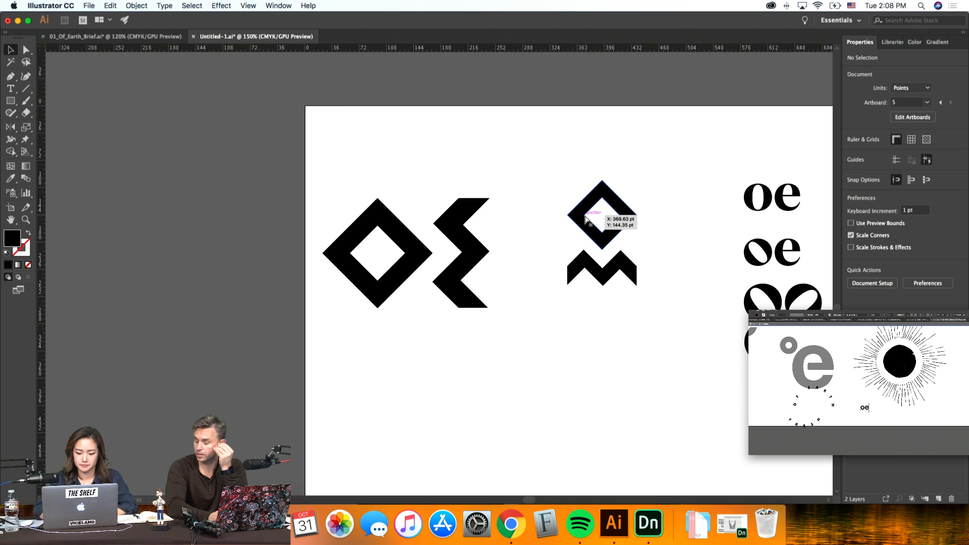
scroll(585, 216, "right", 3)
scroll(586, 220, "right", 4)
scroll(586, 220, "up", 1)
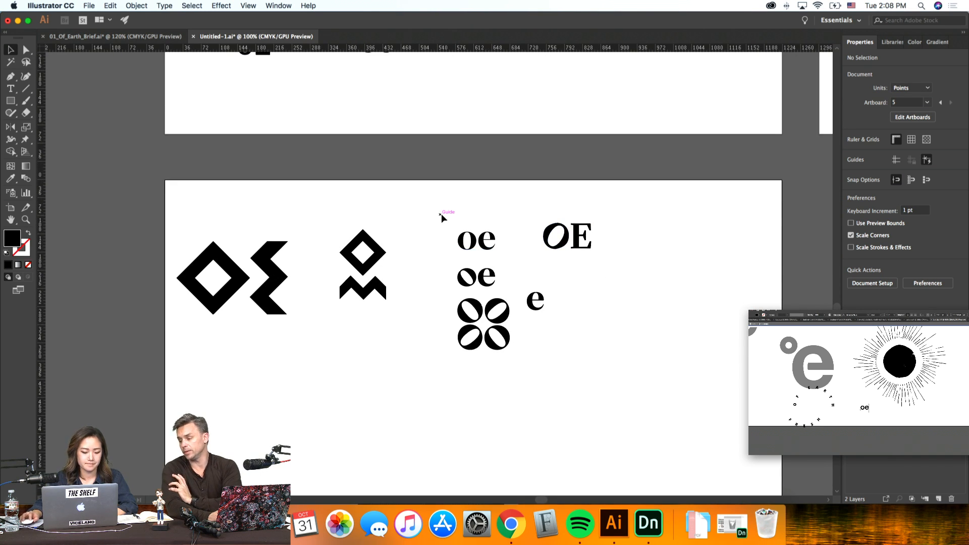
left_click_drag(237, 281, 237, 156)
key("super+z")
left_click_drag(301, 368, 232, 394)
left_click(241, 405)
key("Delete")
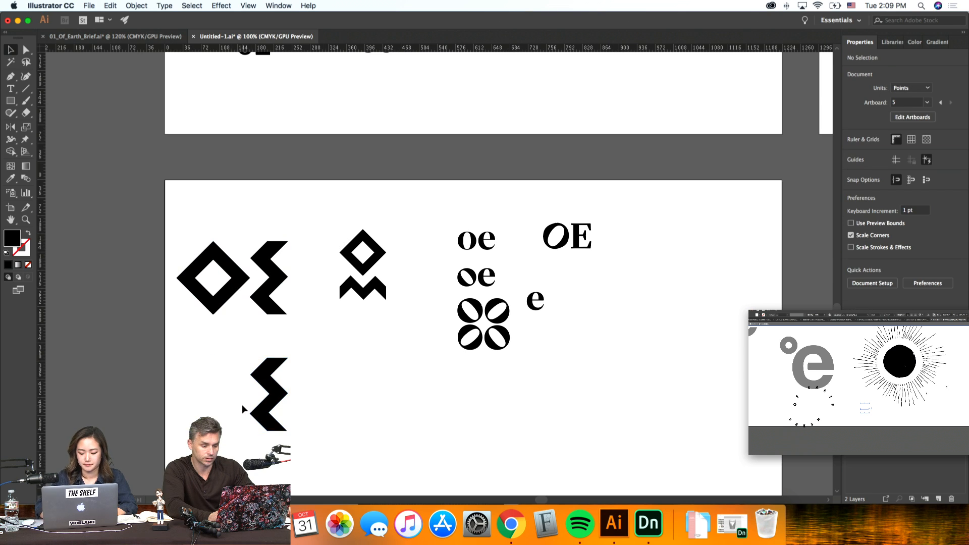
Step: Draw a circle about 72 pt in diameter to the left of the copied zigzag, with no fill and a 1 pt black stroke
key("super+=")
key("super+=")
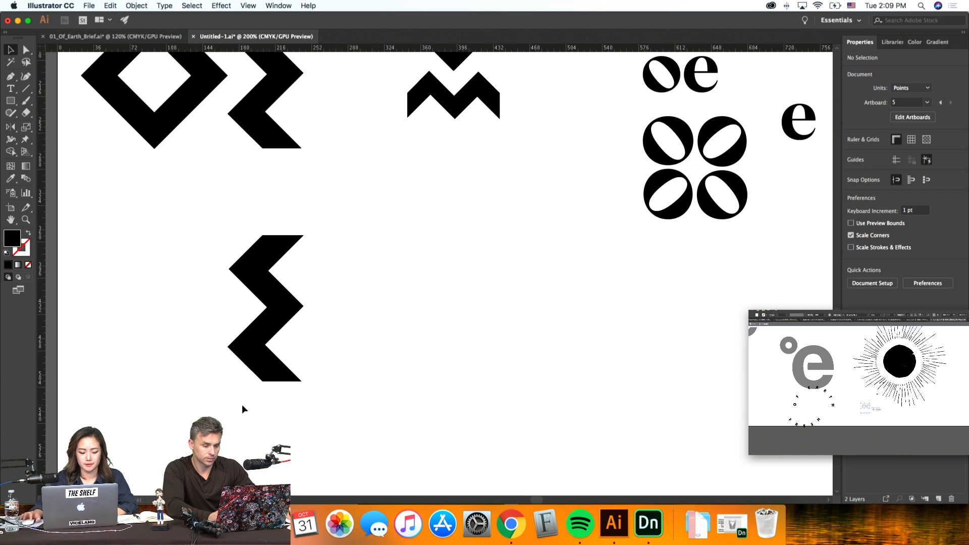
left_click(10, 101)
left_click_drag(6, 103, 51, 126)
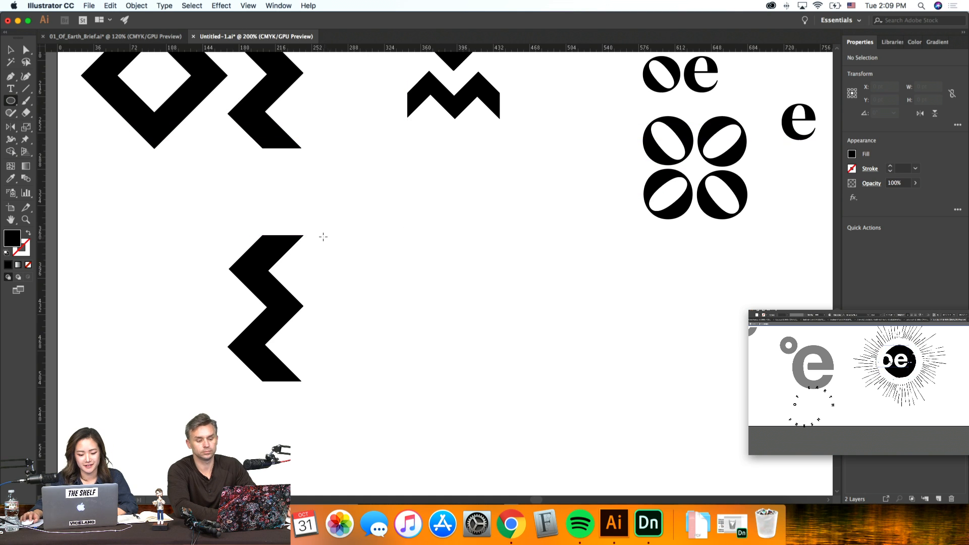
left_click_drag(378, 275, 202, 280)
key("v")
left_click(454, 309)
left_click(29, 234)
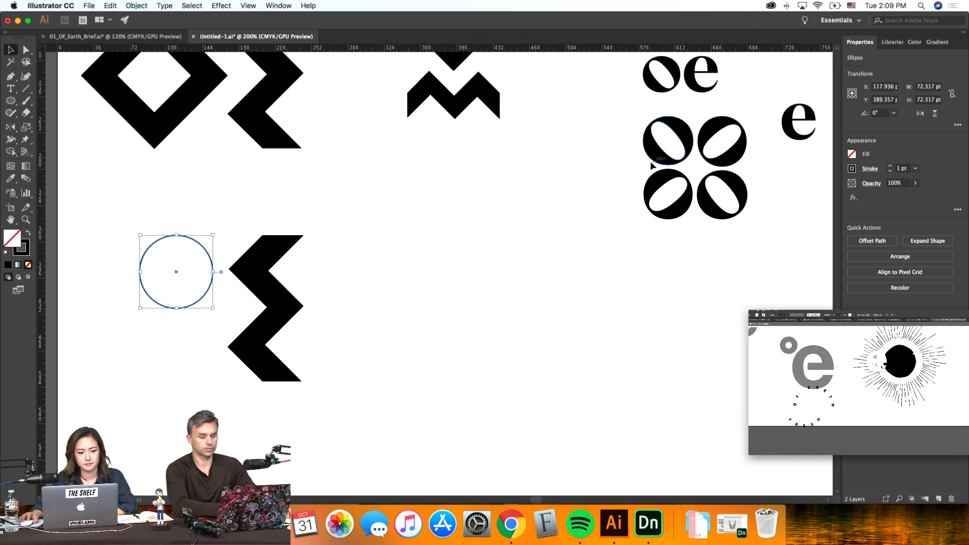
Step: Compare the serif monograms and the four-"o" cluster with the geometric marks across the artboard
scroll(651, 166, "up", 4)
scroll(667, 202, "right", 10)
scroll(679, 229, "up", 4)
scroll(679, 230, "right", 5)
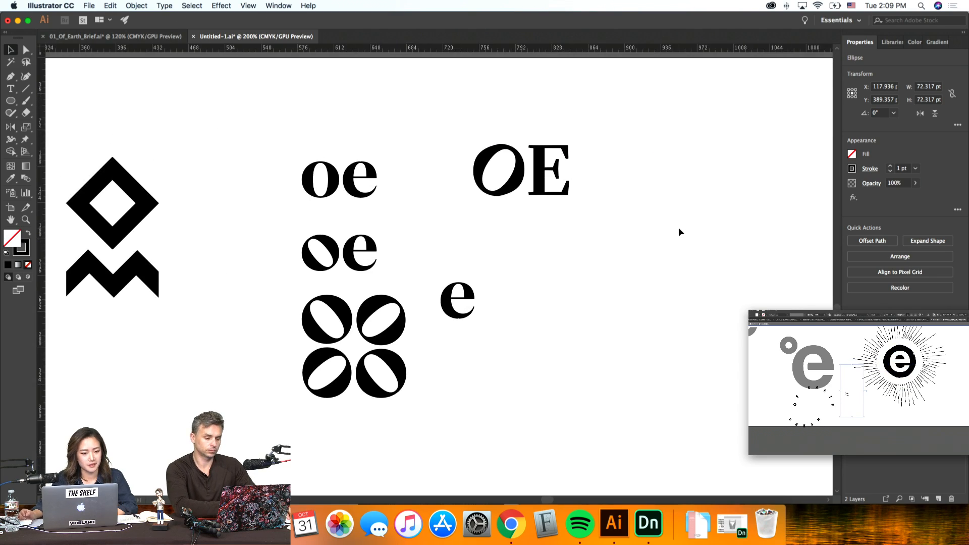
scroll(679, 232, "left", 5)
scroll(679, 228, "left", 10)
scroll(679, 228, "down", 7)
scroll(679, 228, "up", 7)
scroll(679, 228, "right", 10)
left_click(699, 275)
Step: Spread the four-"o" cluster by shifting its right column 10 pt right and its lower row 10 pt down
key("super+equal")
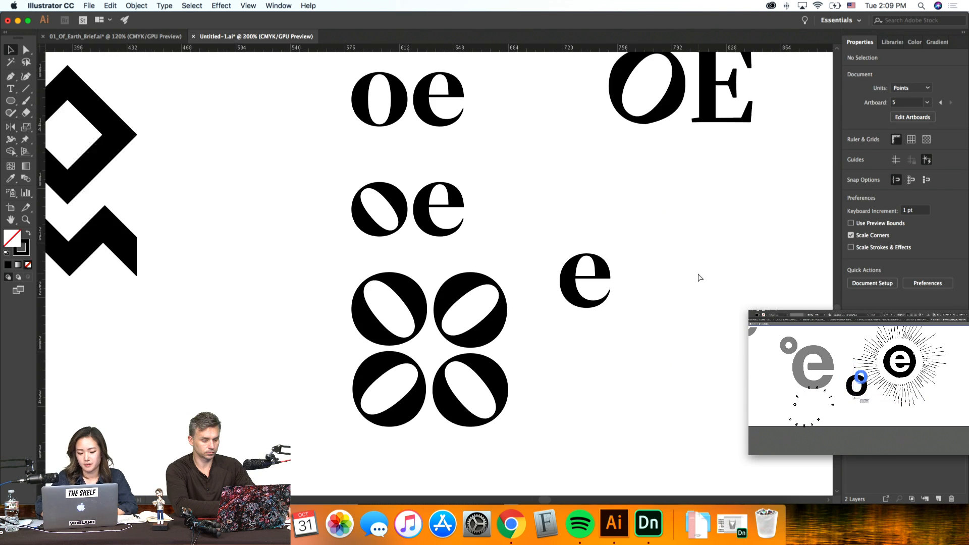
key("super+equal")
scroll(568, 392, "down", 3)
left_click_drag(568, 392, 464, 216)
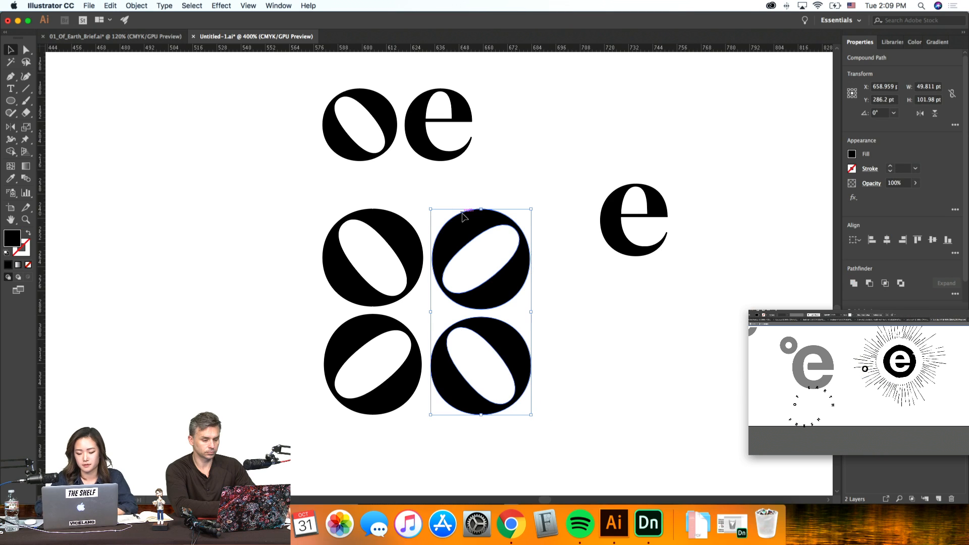
key("shift+Right")
left_click(329, 339)
key("shift+Down")
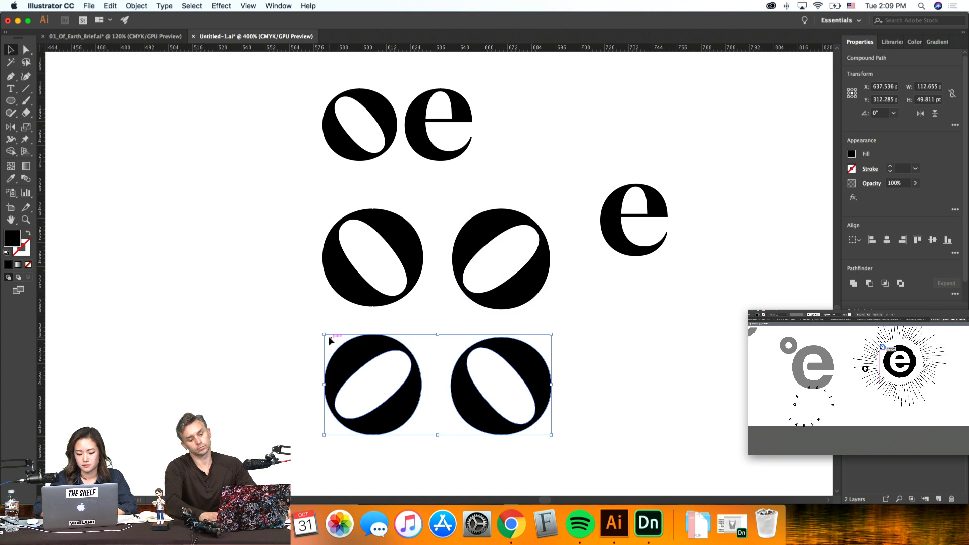
Step: Place a reduced copy of the separate "e", about 24 pt wide, in the middle of the four-"o" cluster
left_click(686, 290)
scroll(685, 289, "down", 2)
mouse_move(616, 199)
left_mouse_down()
mouse_move(518, 282)
mouse_move(435, 292)
mouse_move(442, 254)
mouse_move(464, 266)
left_mouse_up()
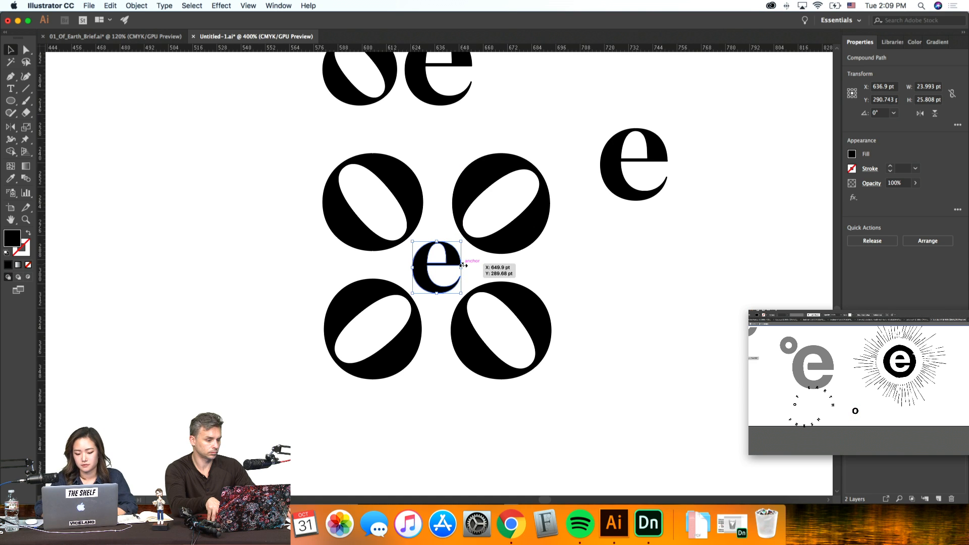
left_click(661, 273)
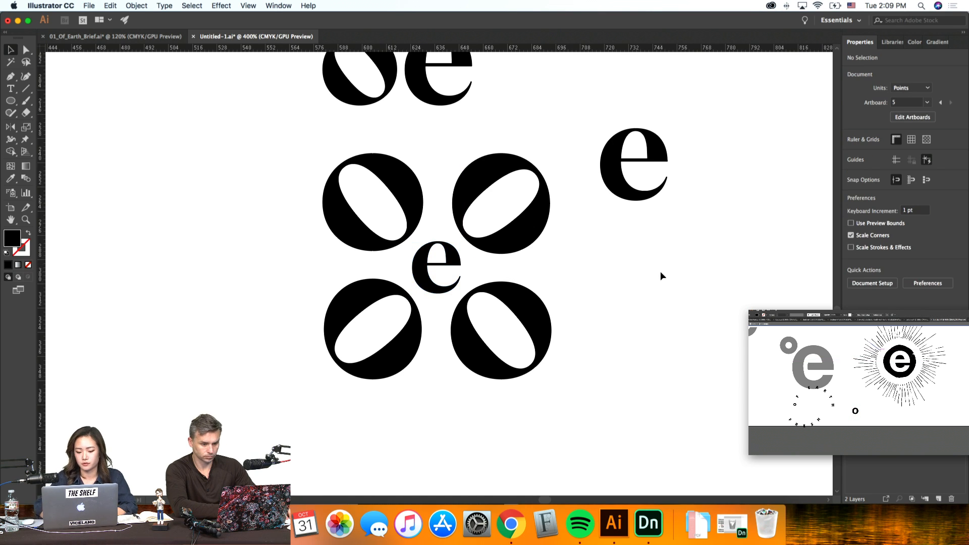
key("super+minus")
key("super+minus")
key("super+equal")
key("super+equal")
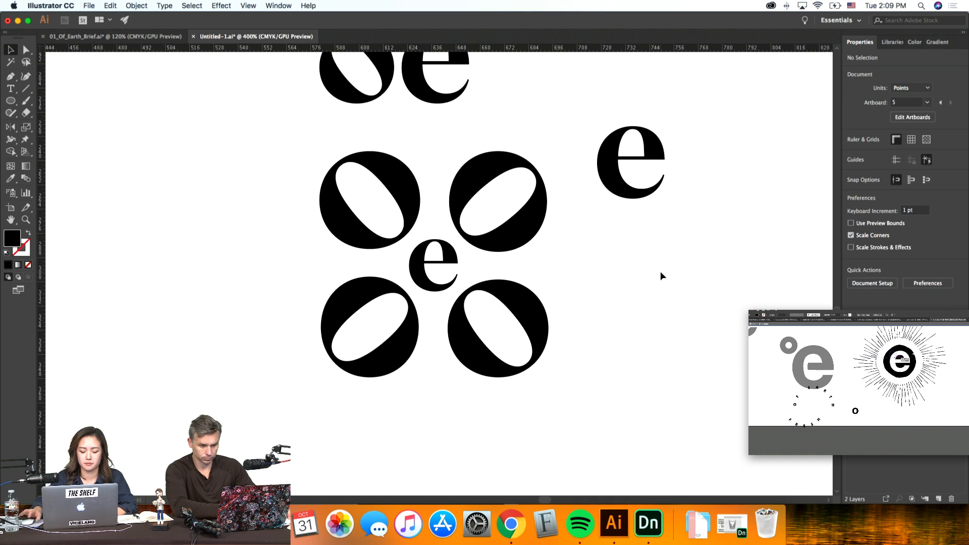
Step: Shrink the cluster's centre "e" to about 13 pt wide and add a copy rotated 180° to its left
left_click(423, 275)
mouse_move(458, 265)
left_mouse_down()
mouse_move(428, 277)
mouse_move(442, 276)
left_mouse_up()
left_click(440, 272)
left_click(486, 275)
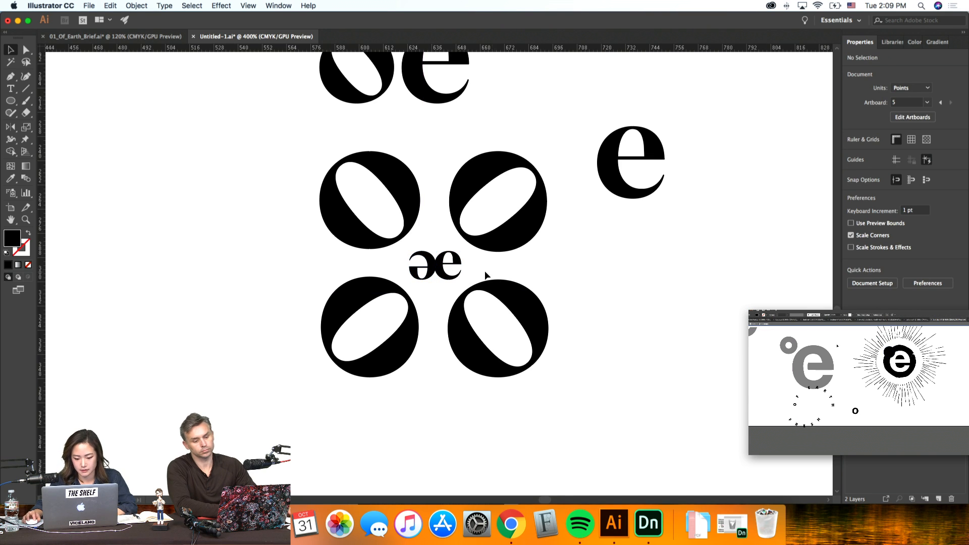
Step: Check the cluster at 100% and undo the rotated copy of the small centre "e"
key("super+1")
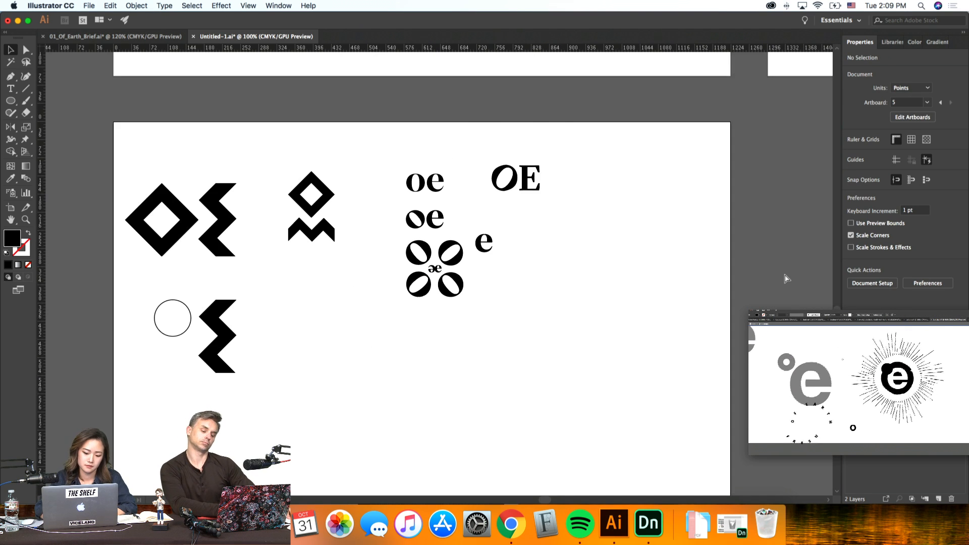
key("super+equal")
key("super+equal")
key("super+equal")
key("super+equal")
key("super+equal")
key("super+z")
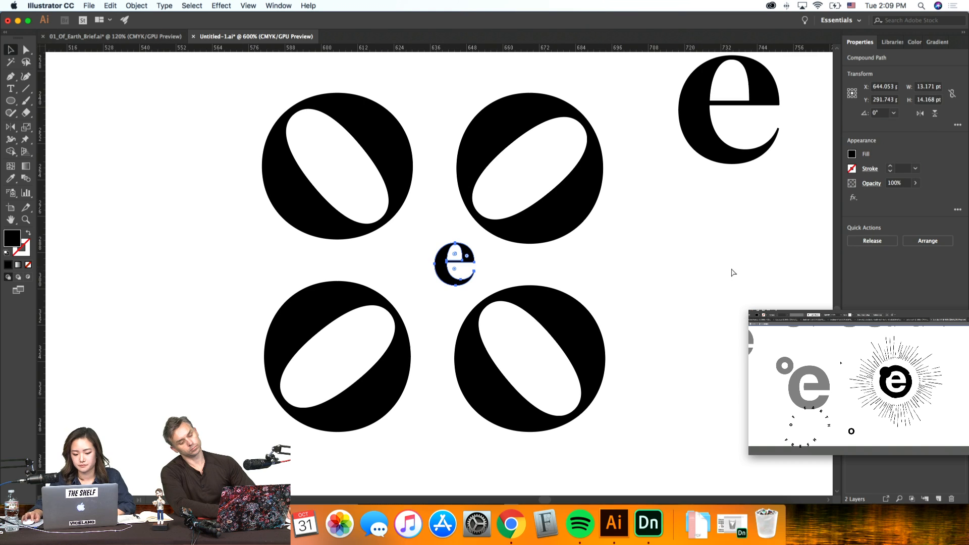
left_click(732, 273)
left_click_drag(681, 279, 681, 305)
left_click(681, 305)
Step: Thicken the stroke of the circle beside the copied zigzag to 5 pt
key("super+minus")
key("super+minus")
scroll(682, 308, "left", 5)
scroll(680, 305, "left", 10)
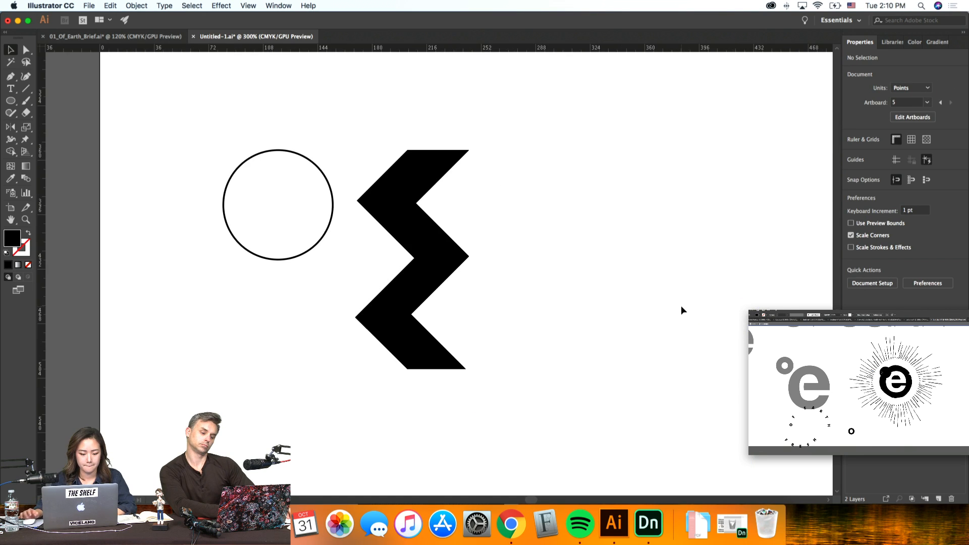
left_click(271, 220)
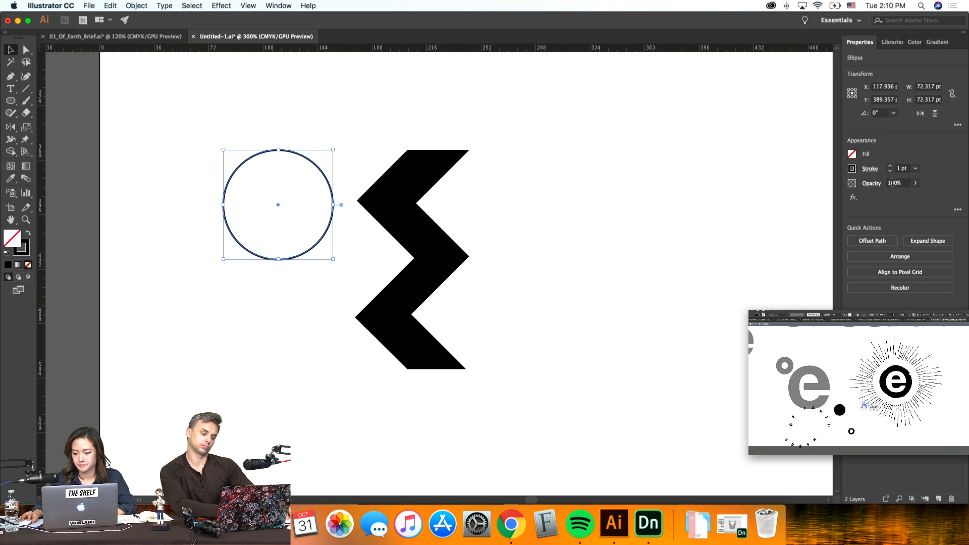
left_click(891, 167)
left_click(891, 168)
left_click(891, 167)
left_click(891, 168)
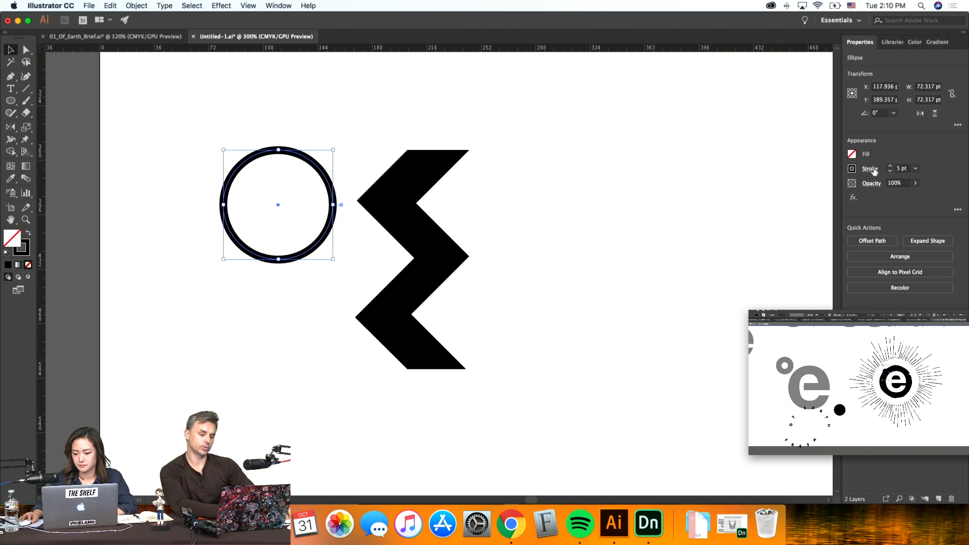
Step: Align the circle's stroke to the inside of its path and set the stroke weight to 11 pt
left_click(877, 170)
left_click(812, 222)
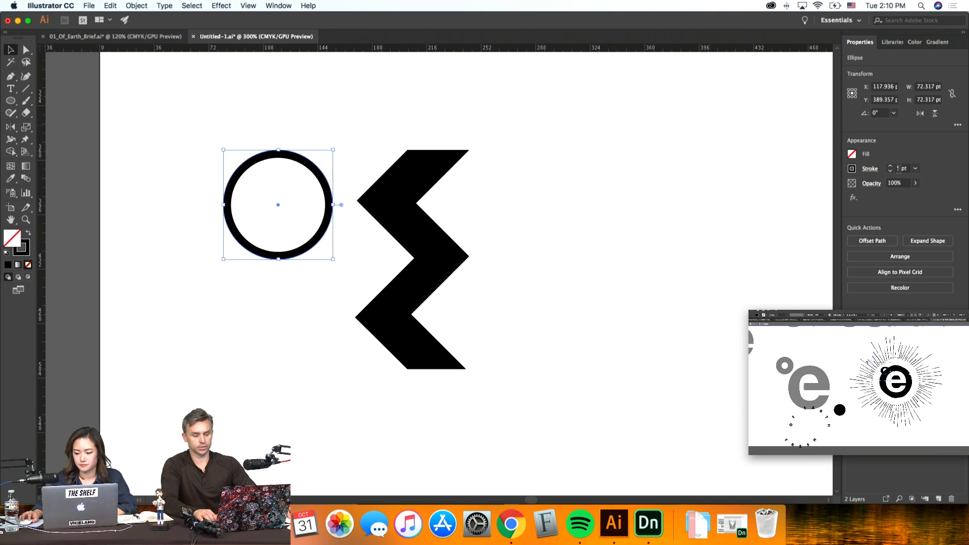
key("Return")
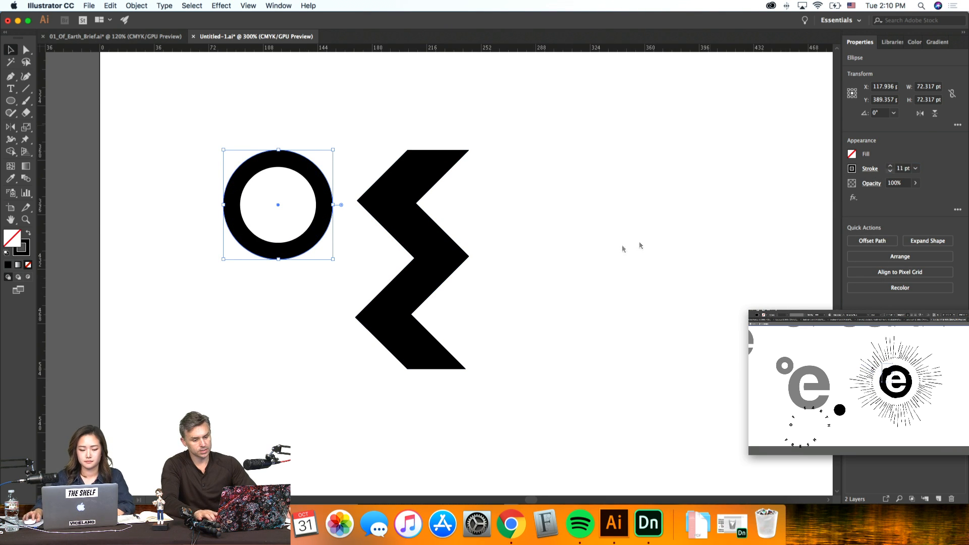
left_click(609, 247)
key("ctrl+minus")
key("ctrl+minus")
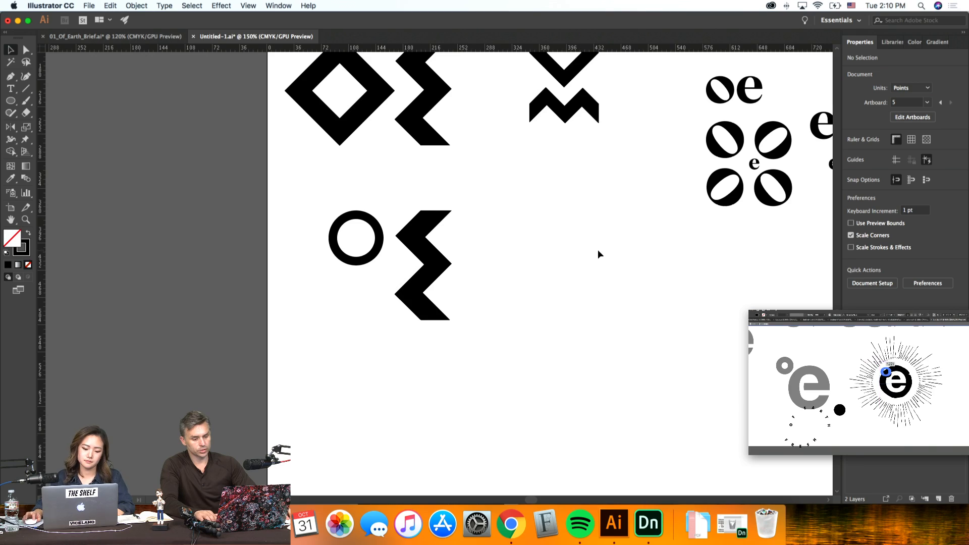
Step: Duplicate artboard 4, with its staggered "OF EARTH" wordmarks, directly below the original as a new artboard
scroll(598, 249, "right", 10)
scroll(598, 249, "up", 4)
scroll(596, 252, "right", 20)
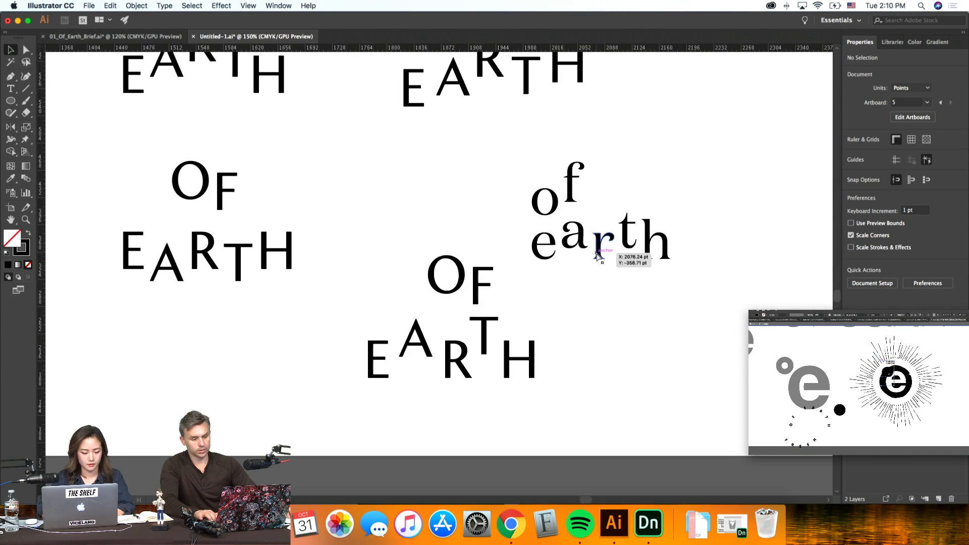
key("ctrl+minus")
key("ctrl+minus")
key("ctrl+minus")
left_click(10, 207)
left_click_drag(443, 186, 444, 409)
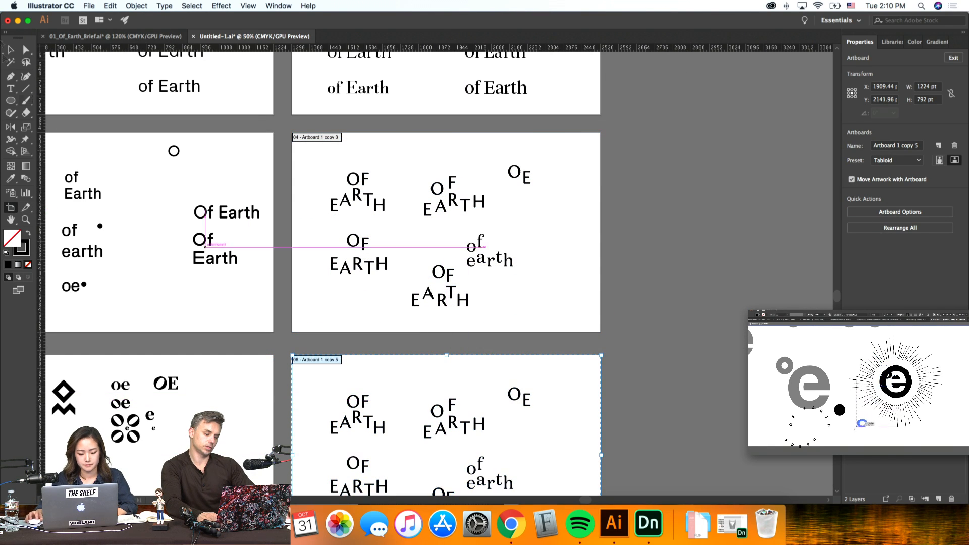
left_click(10, 50)
Step: Clear all the copied "OF EARTH" and "OE" lettering from the duplicated artboard 6
scroll(697, 216, "up", 5)
scroll(697, 216, "right", 3)
scroll(696, 216, "down", 10)
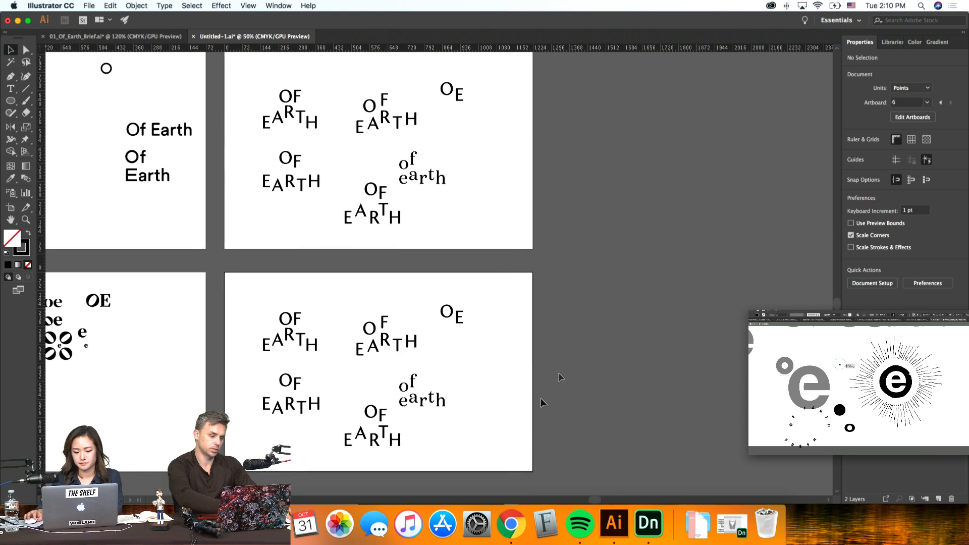
left_click_drag(248, 240, 505, 434)
key("Delete")
Step: Delete the lowercase serif "of earth" staggered wordmark from artboard 4
key("super+1")
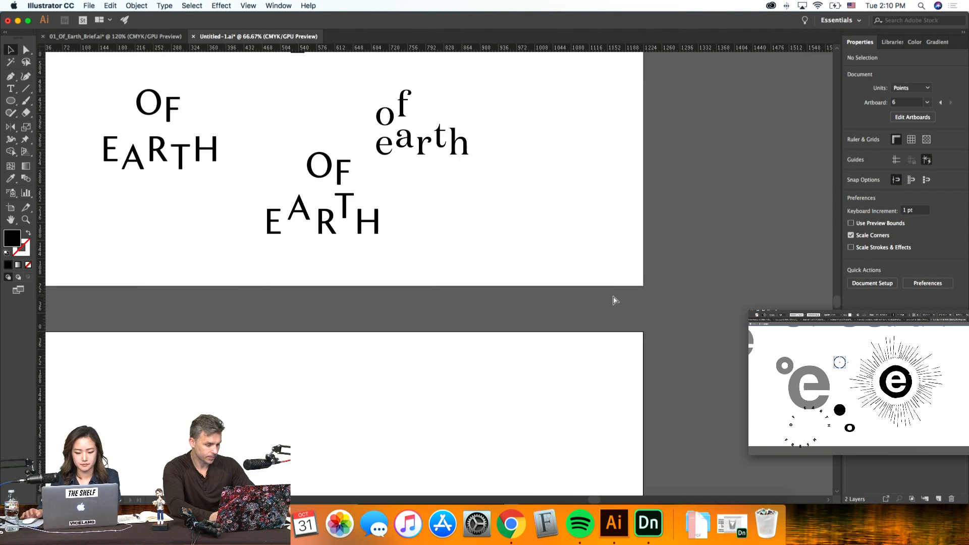
scroll(613, 296, "down", 5)
scroll(613, 295, "left", 2)
left_click_drag(616, 323, 411, 259)
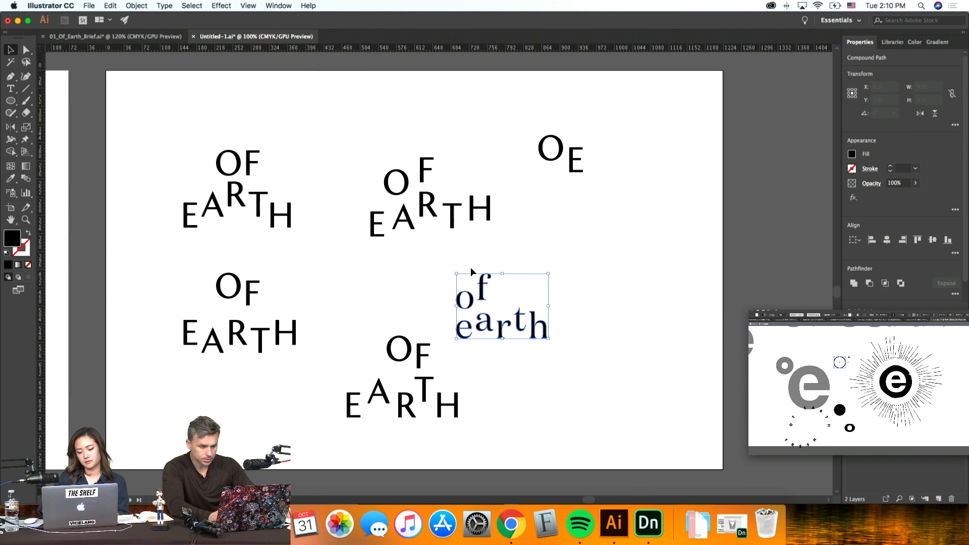
key("Delete")
key("super+minus")
key("super+minus")
scroll(470, 267, "up", 5)
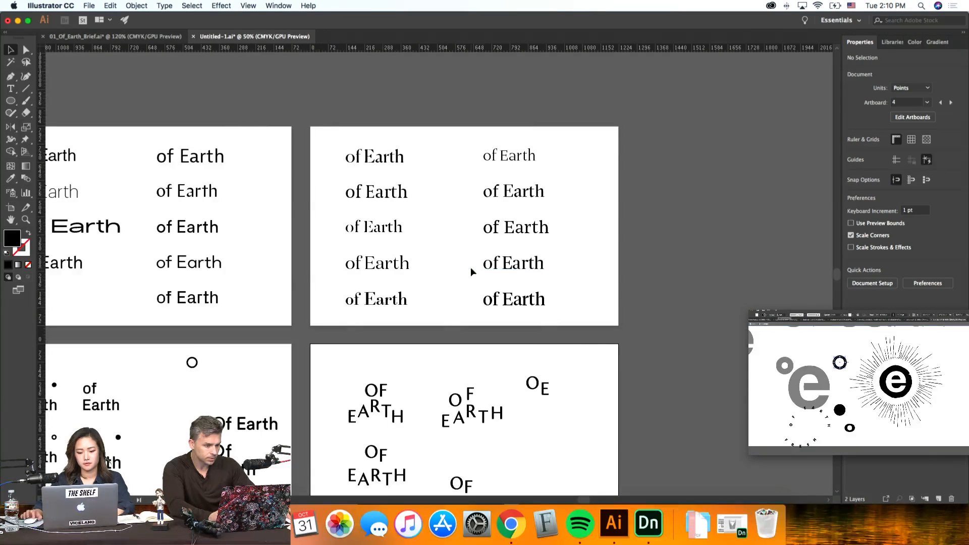
Step: Copy the Dala Floda "of Earth" wordmark onto the artboard with the staggered OF EARTH arrangements and move it to the free space beside them
left_click(580, 238)
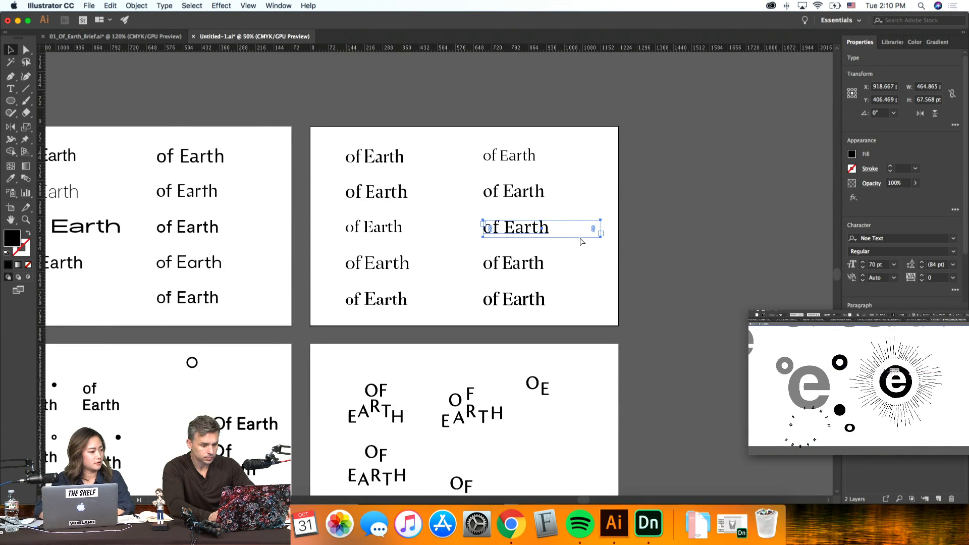
key("super+equal")
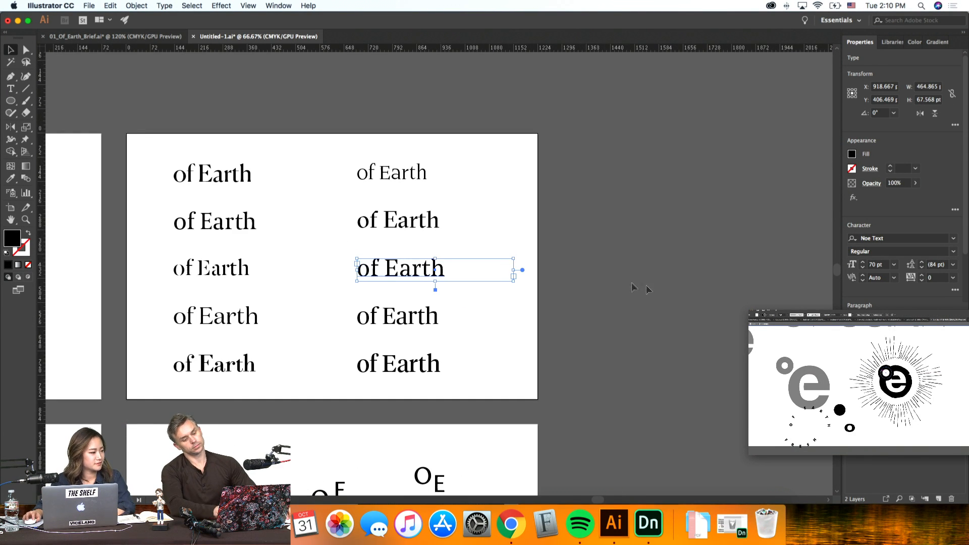
left_click(655, 270)
scroll(655, 270, "left", 3)
left_click(388, 228)
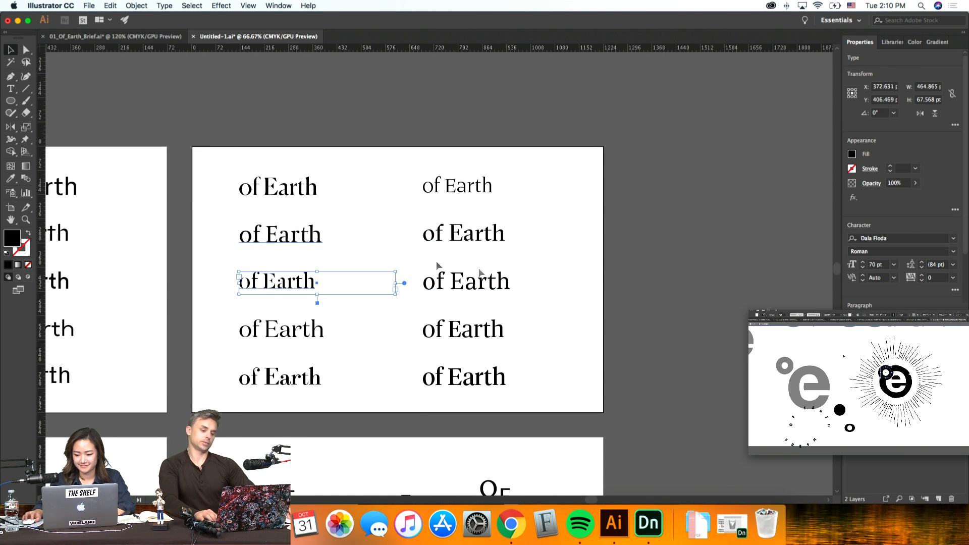
scroll(646, 309, "down", 10)
key("super+x")
scroll(520, 273, "up", 2)
key("super+v")
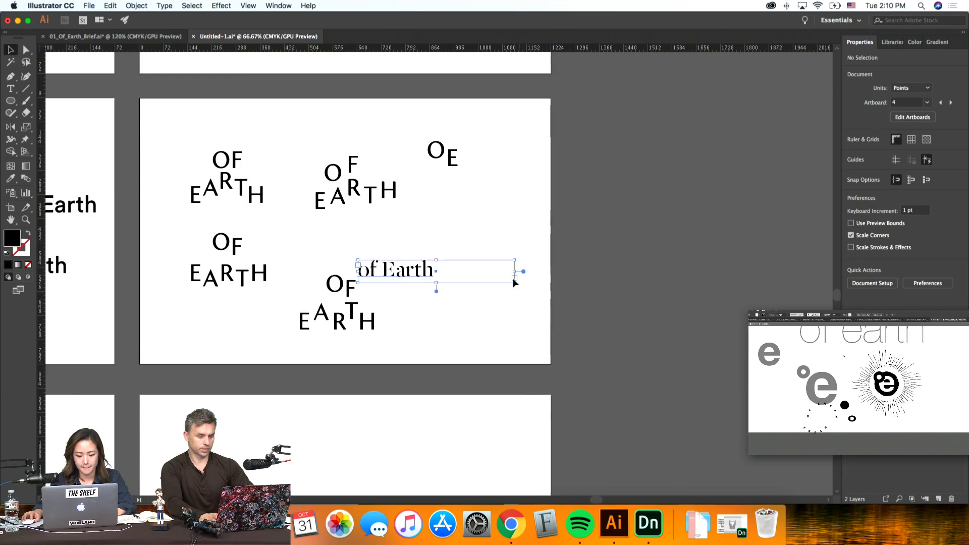
left_click_drag(513, 278, 557, 241)
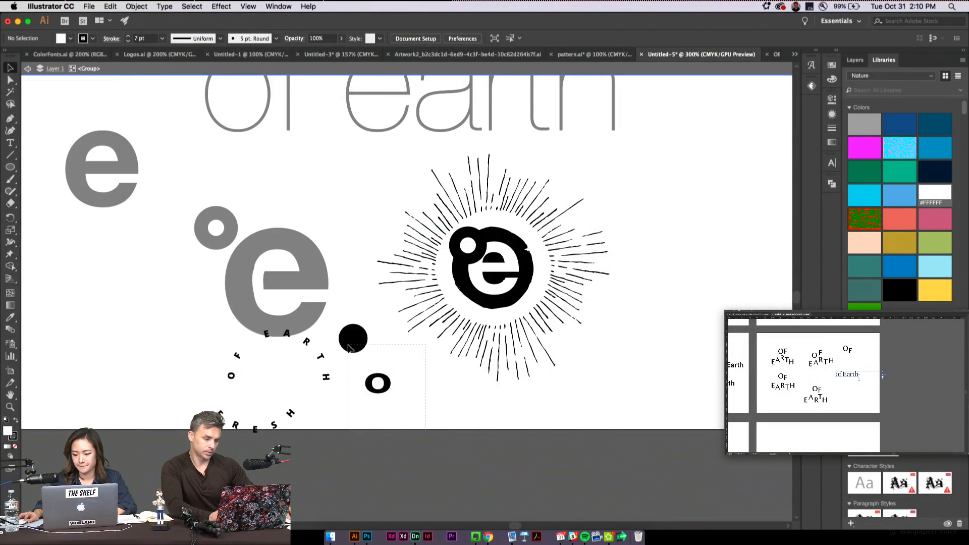
Step: Move the black circle and small bold o away from the sunburst e logo, and copy that logo into a new document
left_click_drag(349, 348, 129, 325)
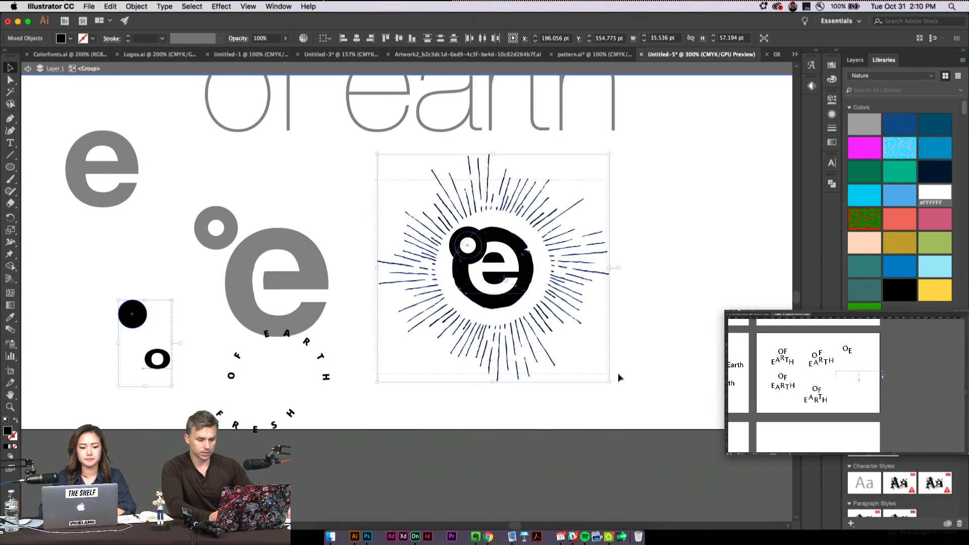
left_click(542, 348)
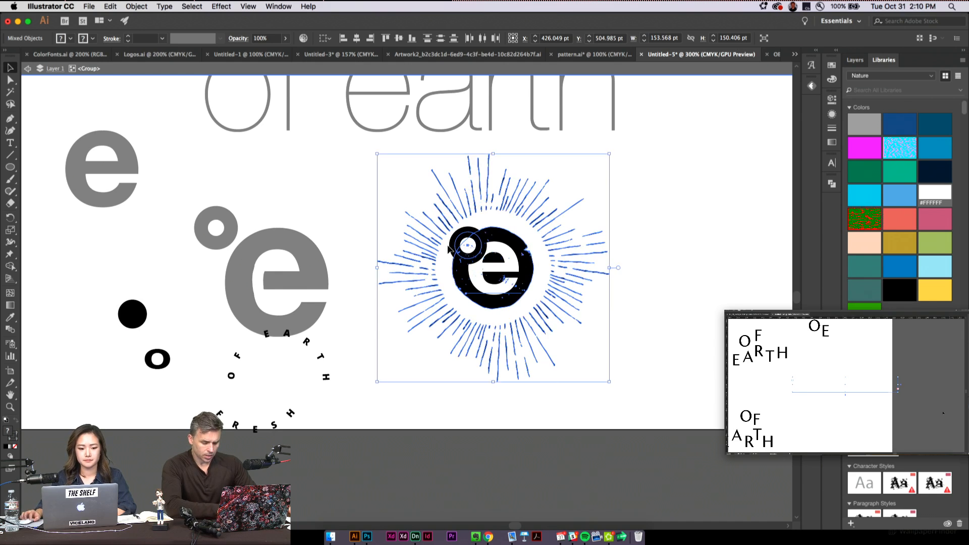
key("super+n")
key("Return")
key("super+v")
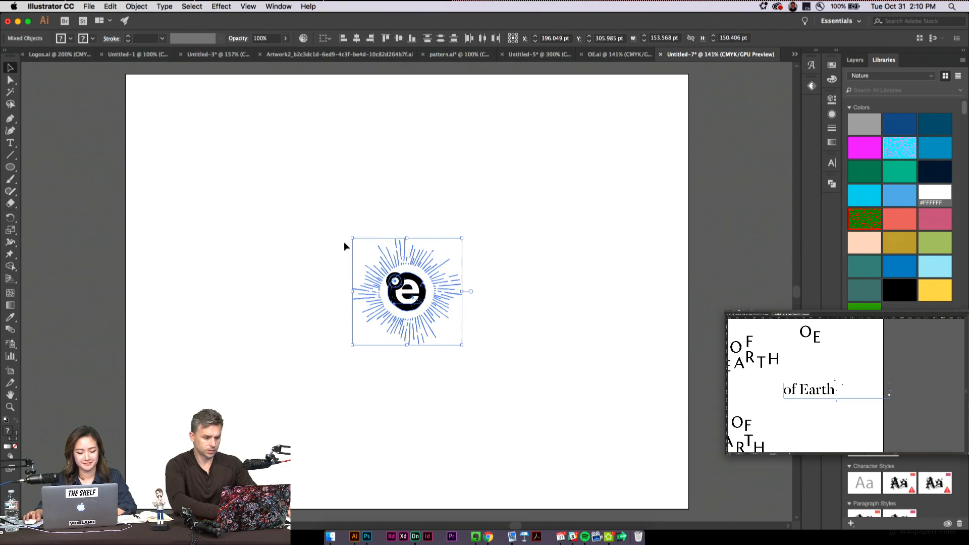
Step: Enlarge the pasted sunburst logo proportionally about its centre to about 439 pt wide
left_click_drag(357, 242, 220, 181)
left_click(174, 174)
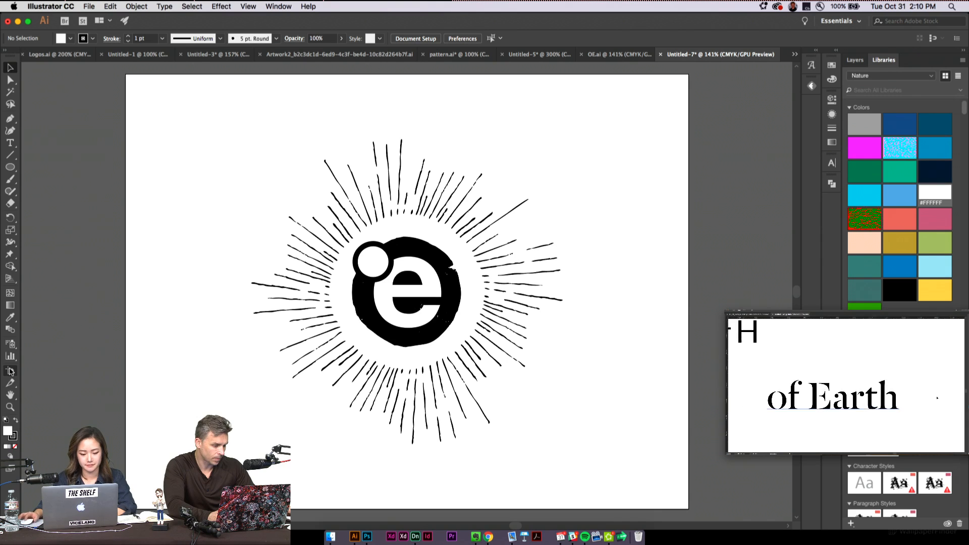
Step: Draw a rectangle about 688 by 597 pt framing the whole sunburst logo
left_click_drag(10, 167, 38, 165)
left_click_drag(155, 81, 648, 251)
left_click_drag(479, 135, 470, 396)
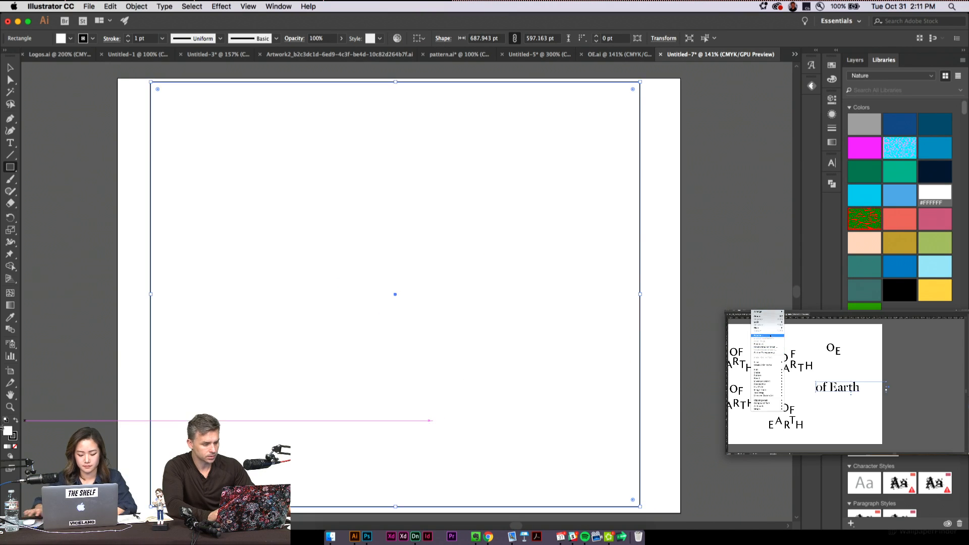
Step: Set both the fill and the stroke of the framing rectangle to None and deselect it
left_click(15, 447)
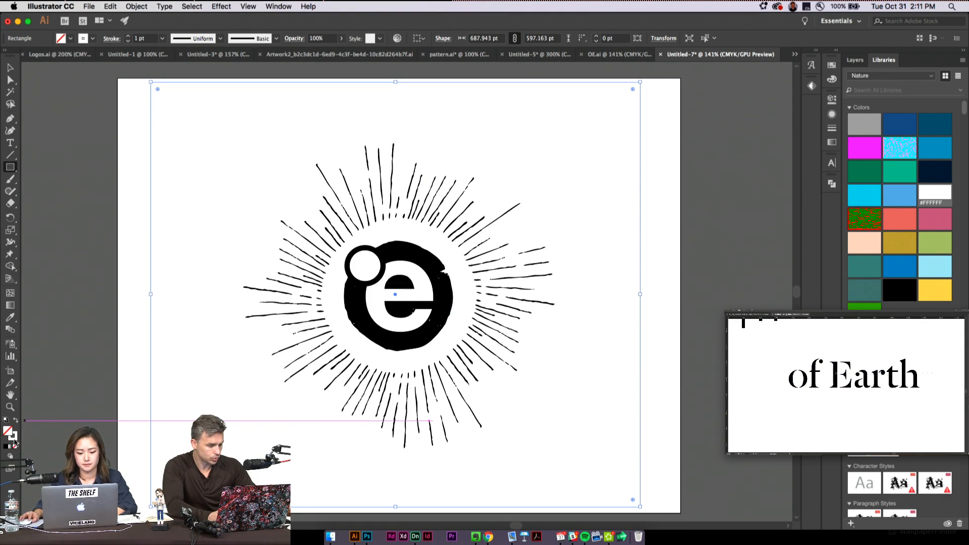
key("x")
left_click(15, 446)
left_click(10, 67)
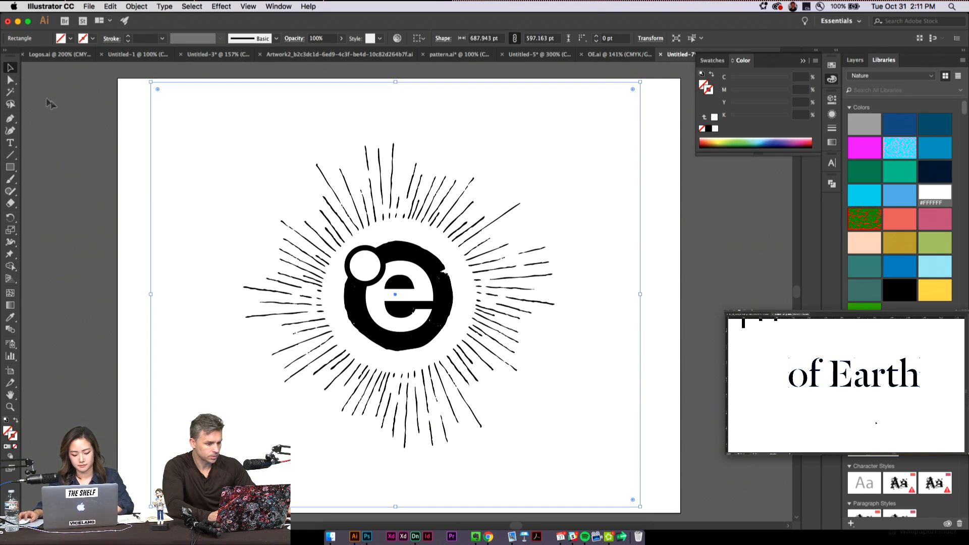
left_click(175, 129)
left_click_drag(120, 105, 154, 158)
left_click(122, 152)
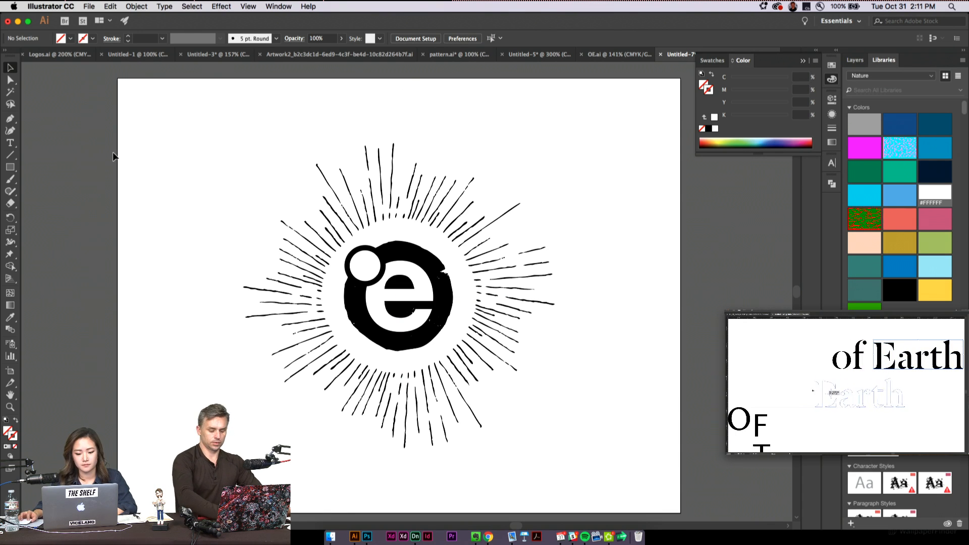
Step: Export the logo for web as a High-quality JPEG 2000 px wide, saved on the Desktop as OE2.jpg
key("super+alt+shift+s")
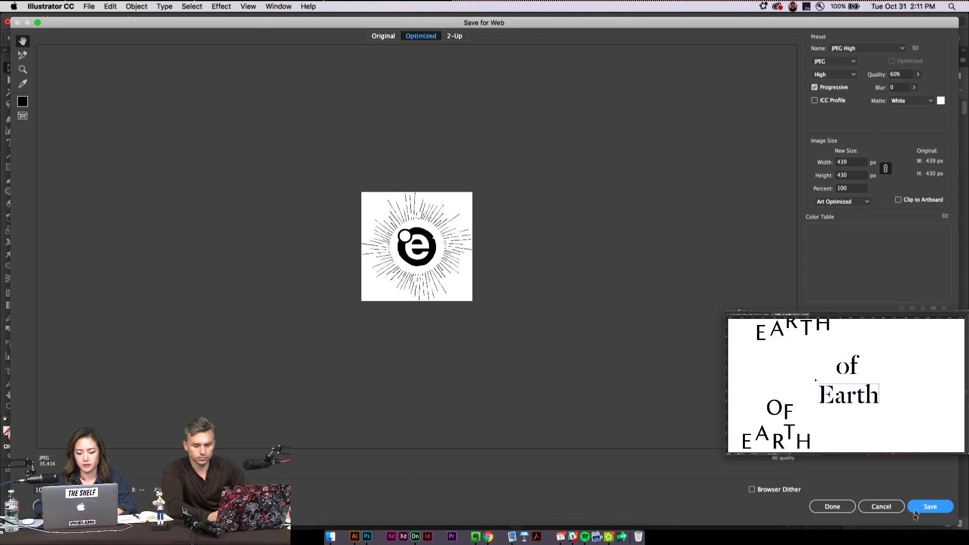
left_click(851, 163)
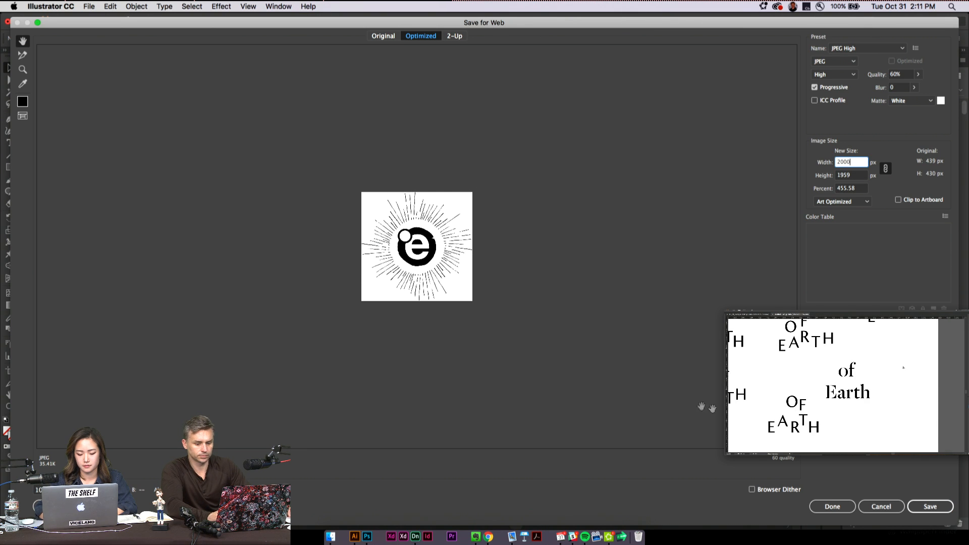
left_click(847, 504)
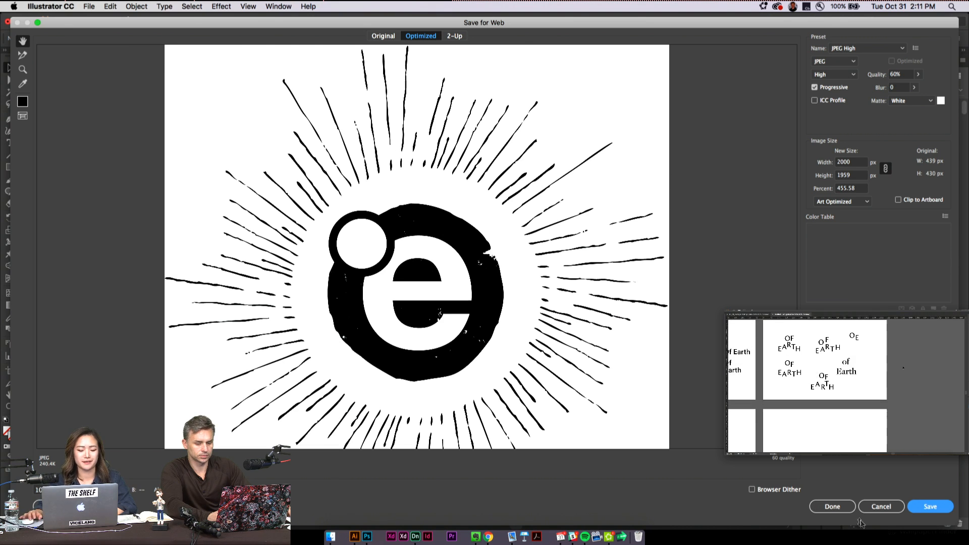
left_click(928, 507)
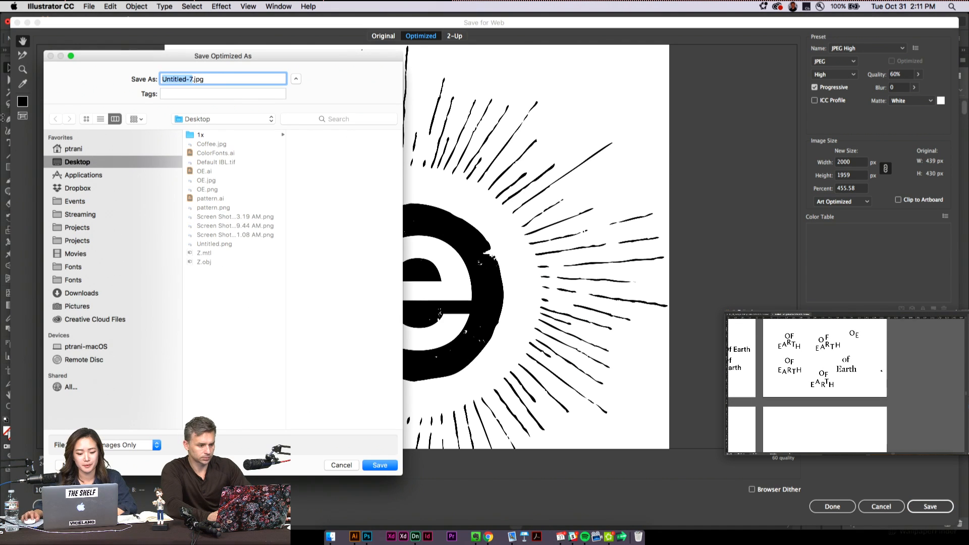
type("OE2")
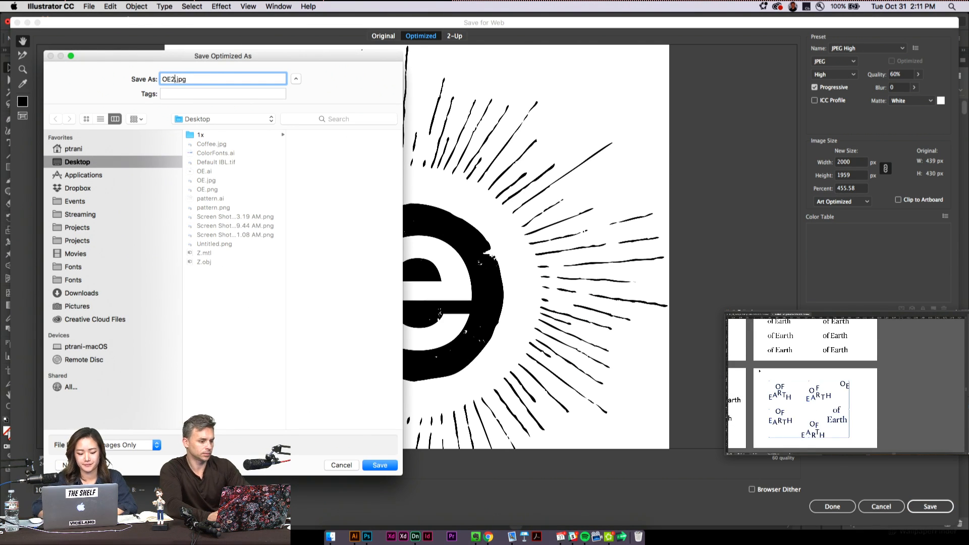
left_click(379, 465)
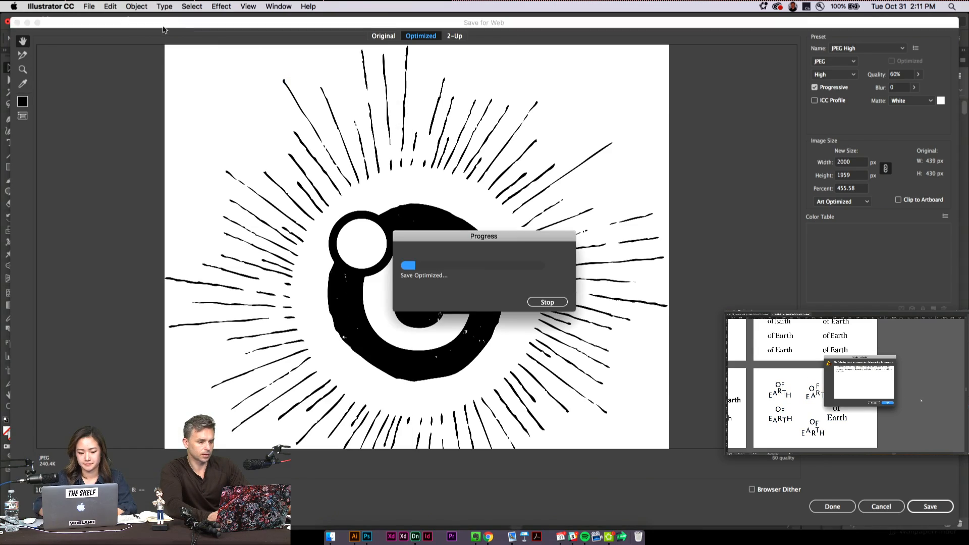
Step: Switch to Adobe Dimension and replace the image on the box's Metal material with OE2.jpg
left_click(17, 21)
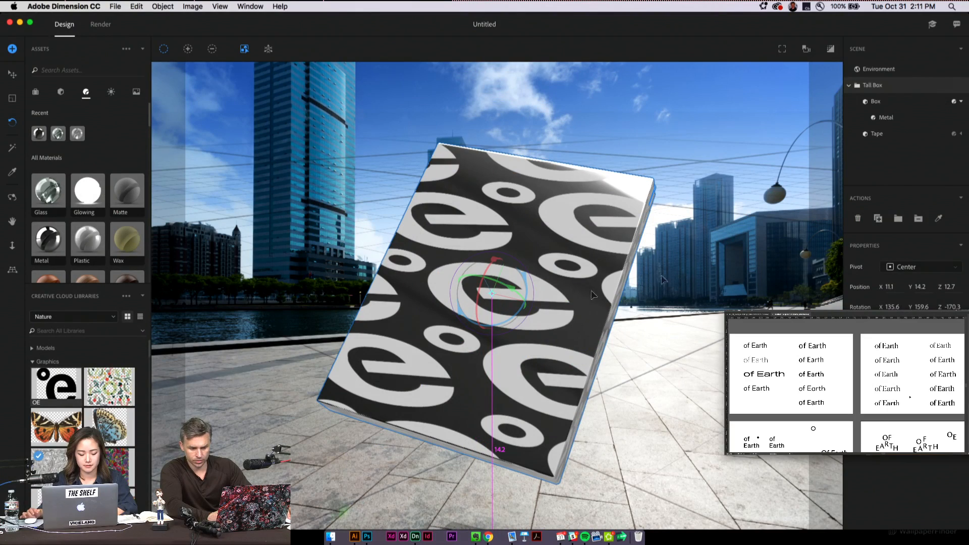
left_click(886, 119)
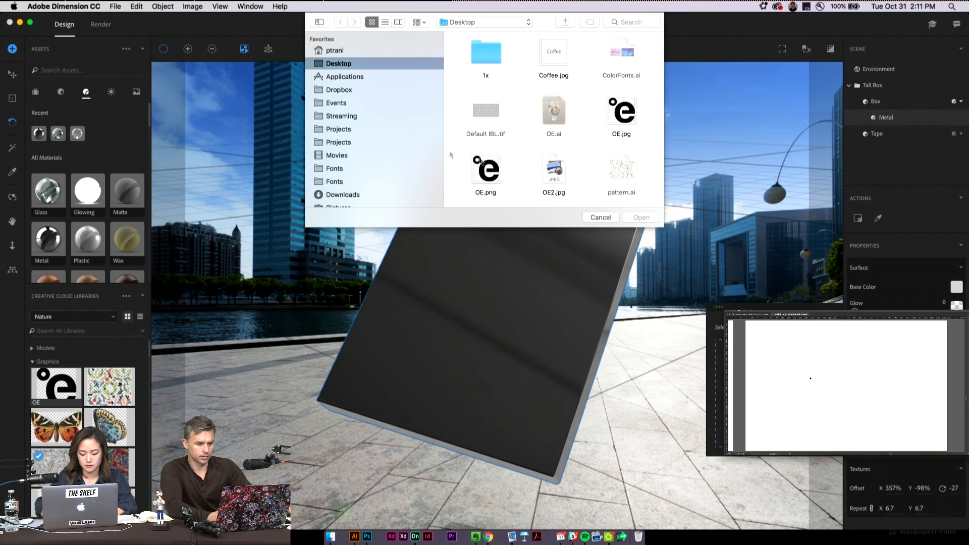
left_click(554, 171)
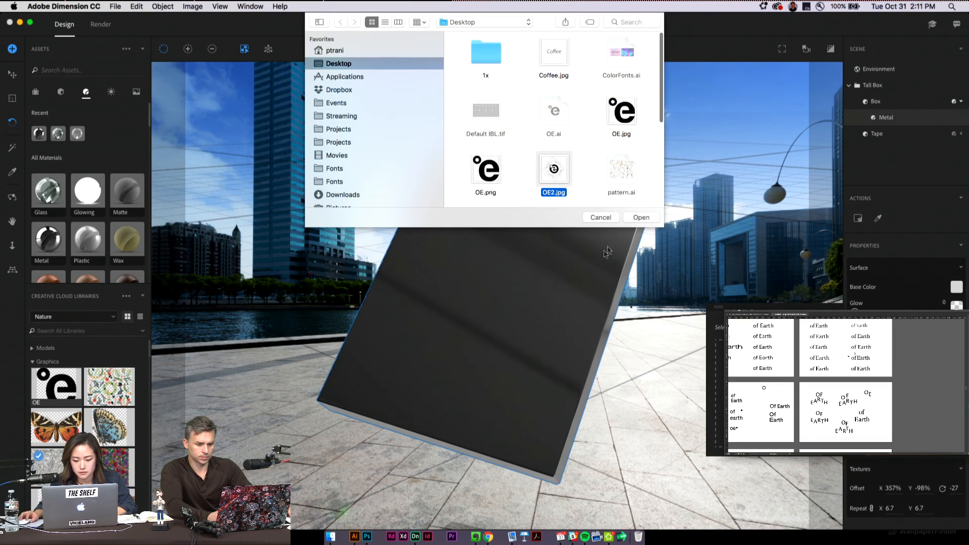
left_click(648, 220)
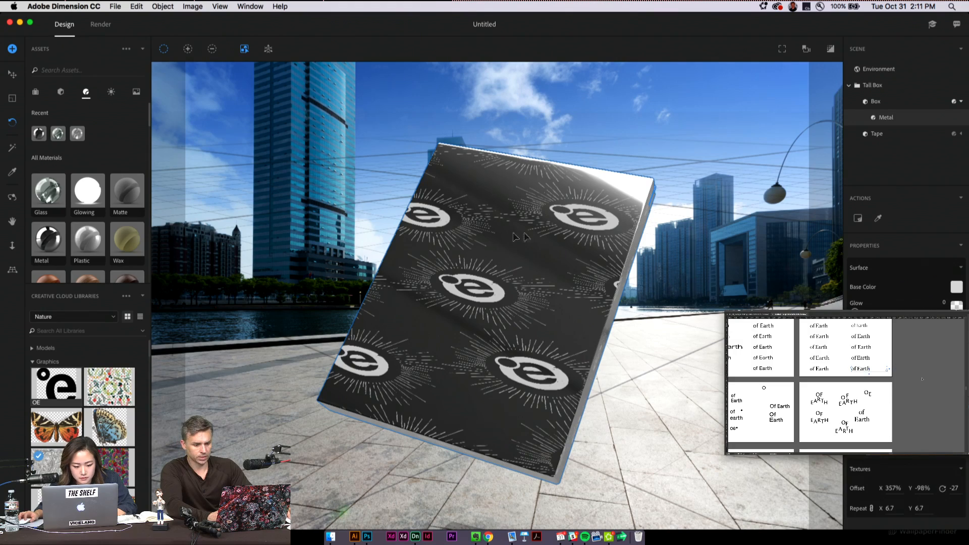
Step: Rotate the Tall Box model to about X 138.2, Y 144.7, Z -174
left_click(882, 93)
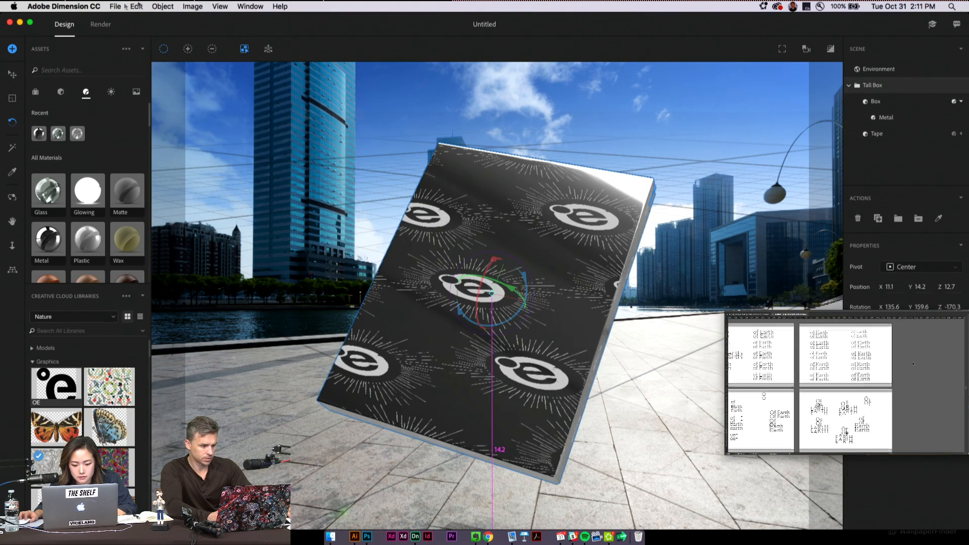
left_click_drag(475, 242, 786, 287)
Step: Remove the sunburst image from the box's Metal material
left_click(876, 104)
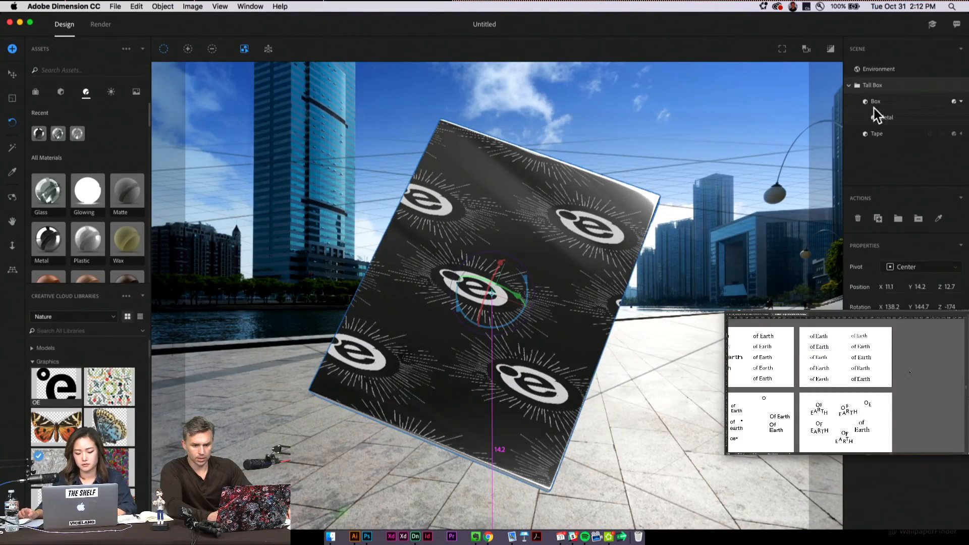
left_click(891, 118)
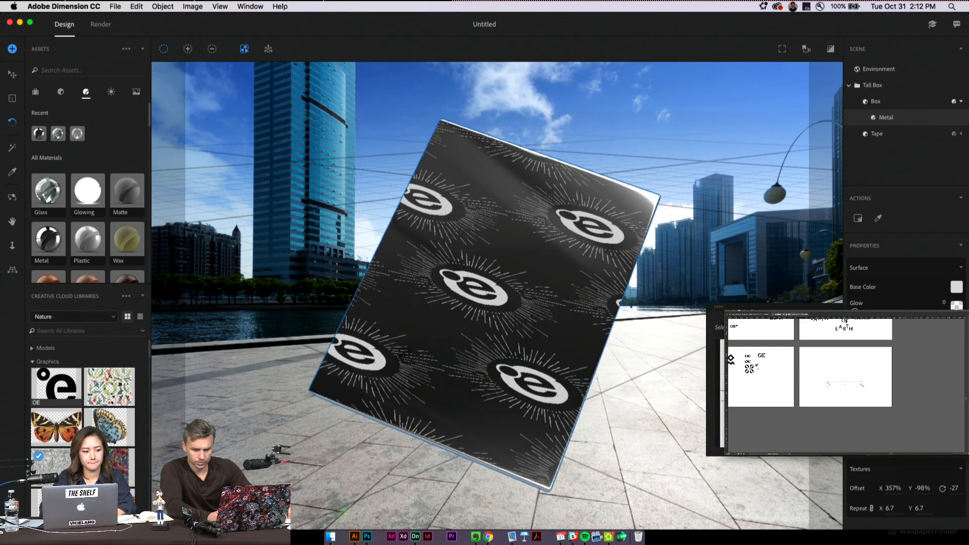
left_click(834, 327)
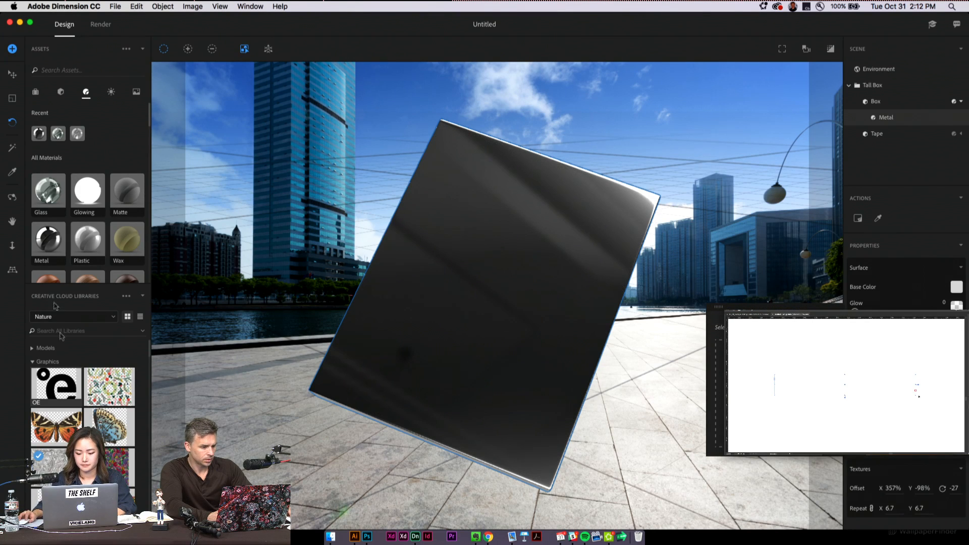
Step: Switch to Illustrator, add the complete sunburst artwork with its invisible frame to the Nature library, and return to Adobe Dimension
left_click(355, 537)
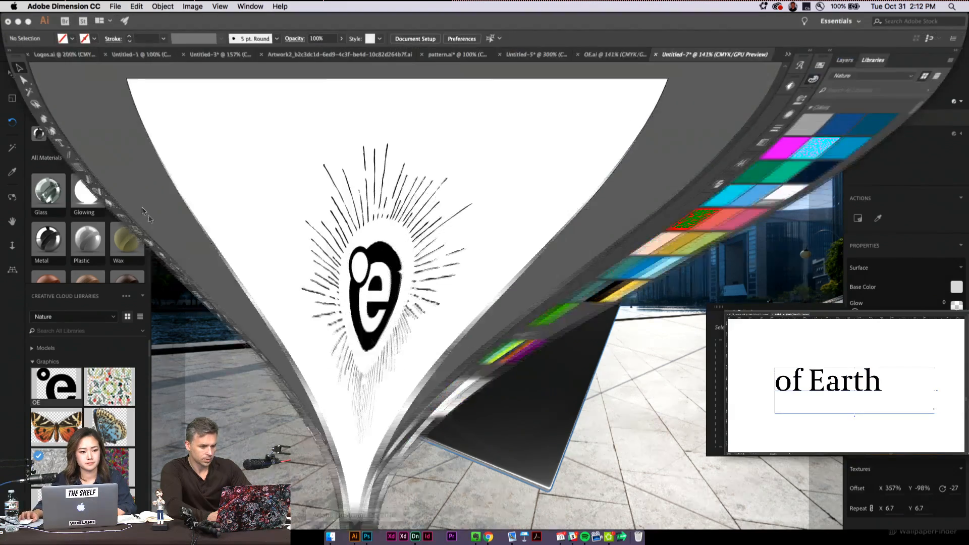
key("super+a")
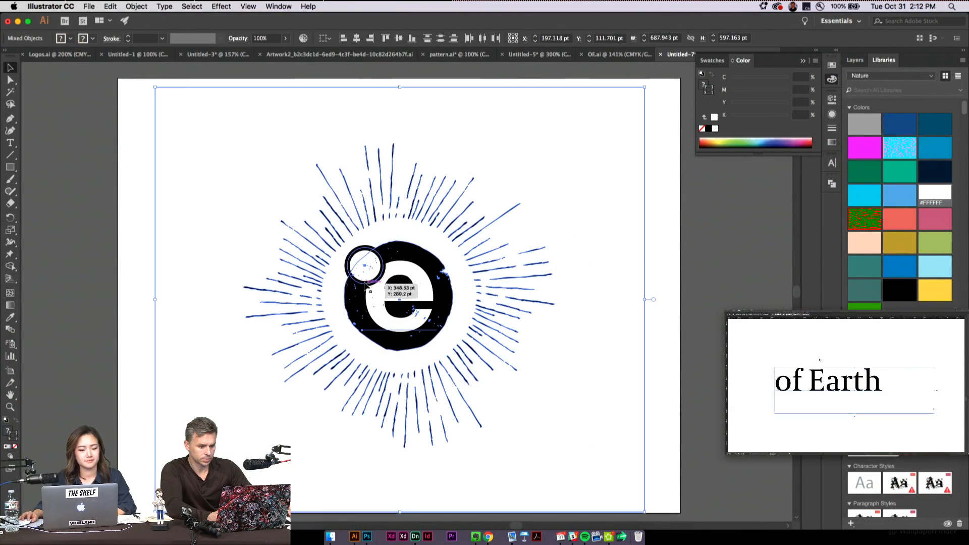
left_click_drag(419, 268, 905, 302)
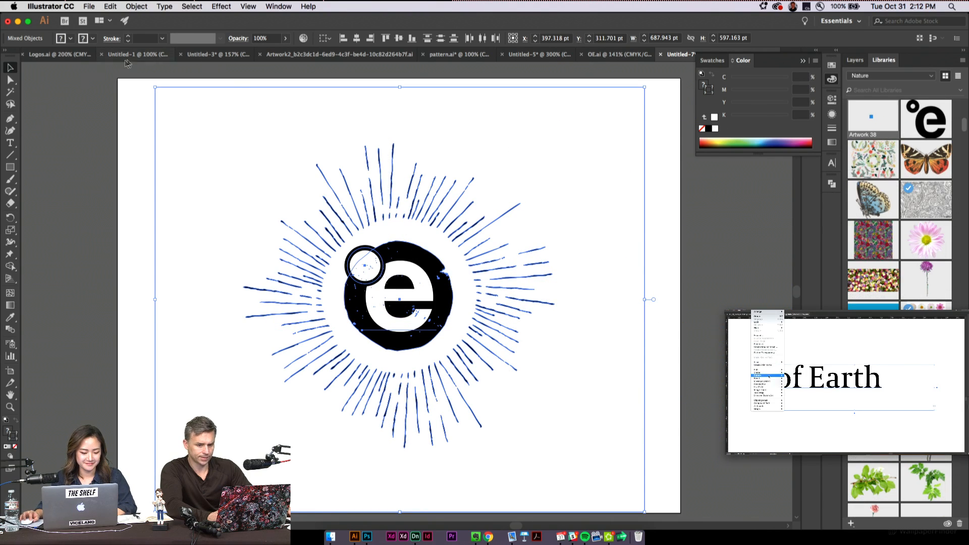
left_click(63, 130)
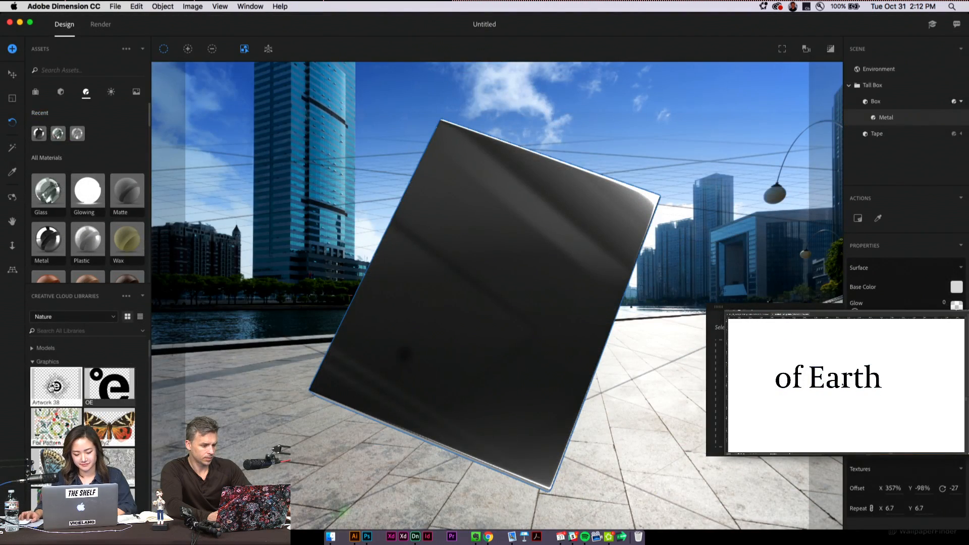
Step: Try to place the Artwork 38 sunburst and OE graphics on the box while its Metal material is selected
left_click_drag(50, 387, 474, 220)
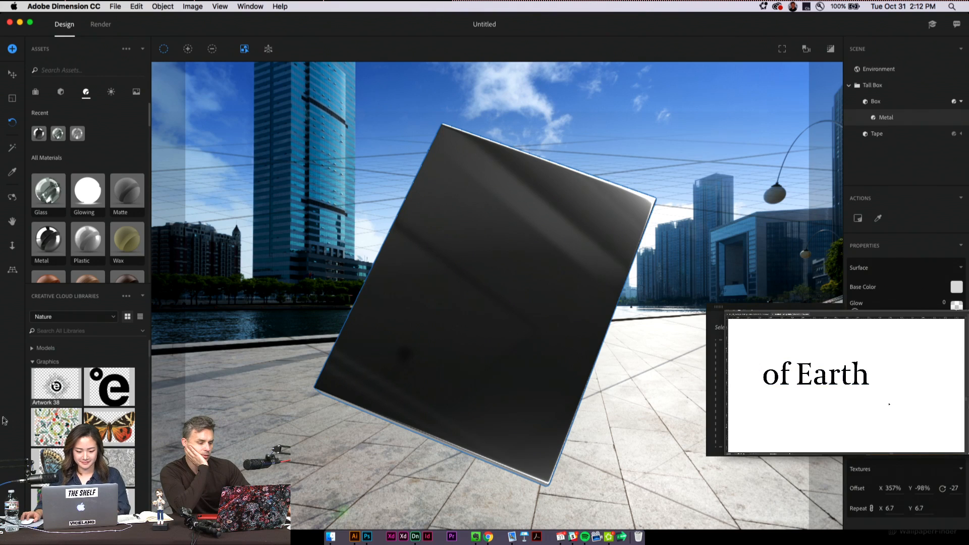
left_click_drag(109, 387, 444, 315)
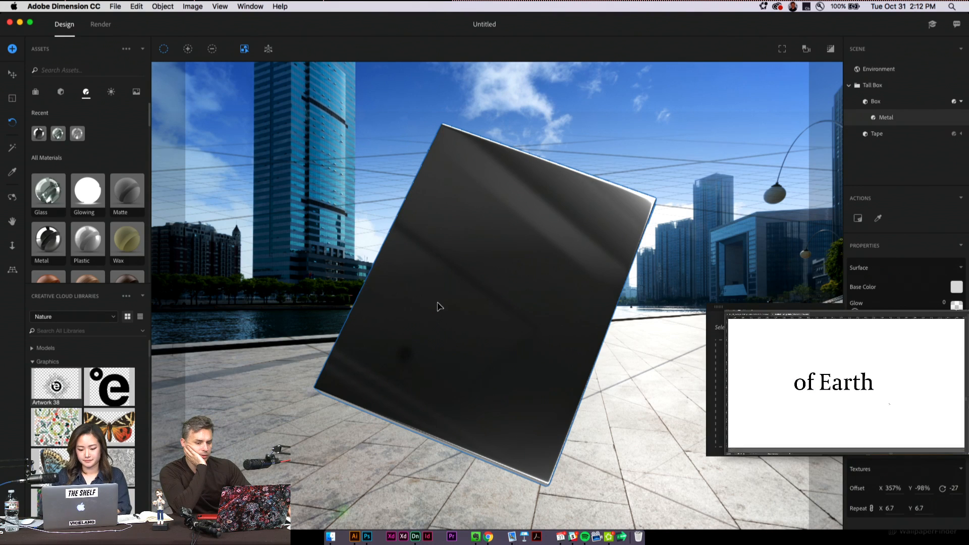
left_click(437, 306)
left_click_drag(48, 403, 432, 266)
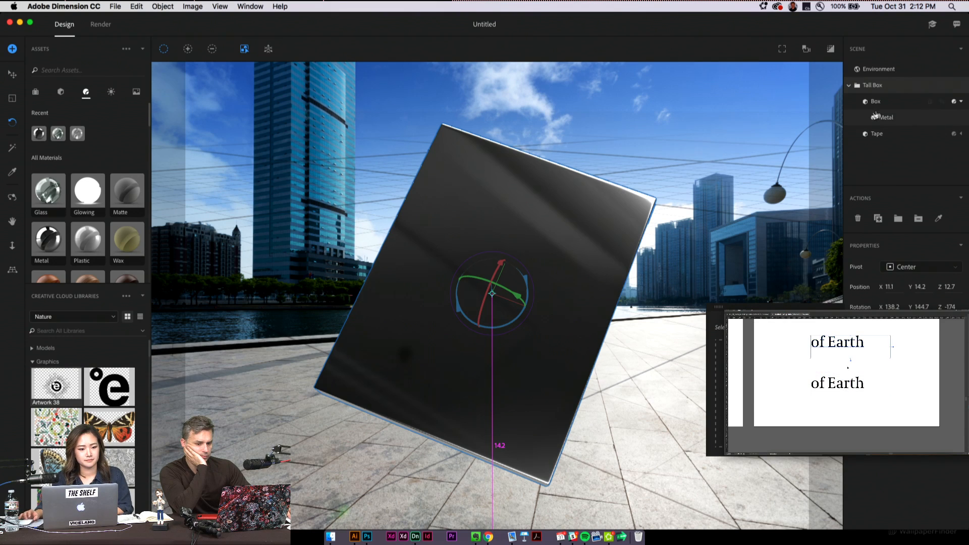
Step: Place the Artwork 38 sunburst graphic on the Box object as a decal and scale it to X 1,492%, Y 4,537%
left_click(891, 119)
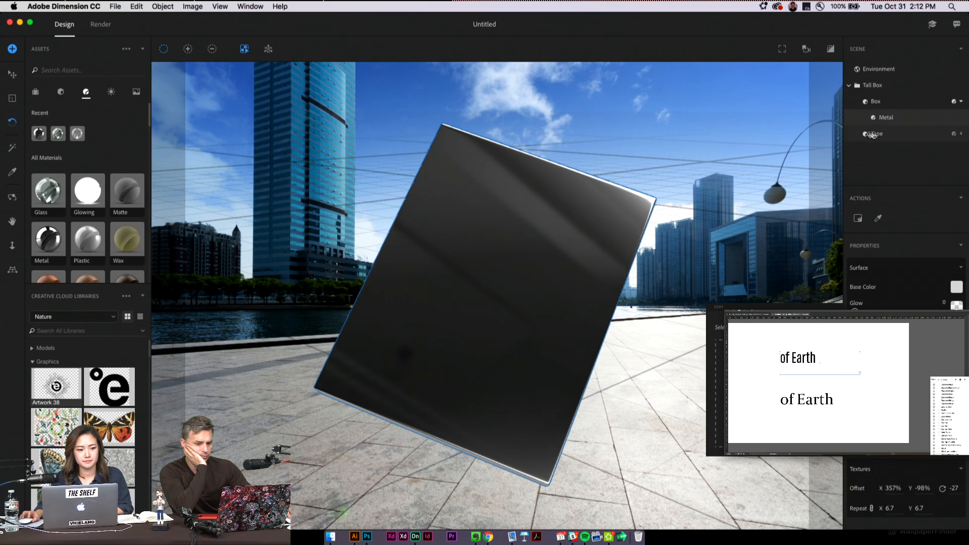
left_click(899, 103)
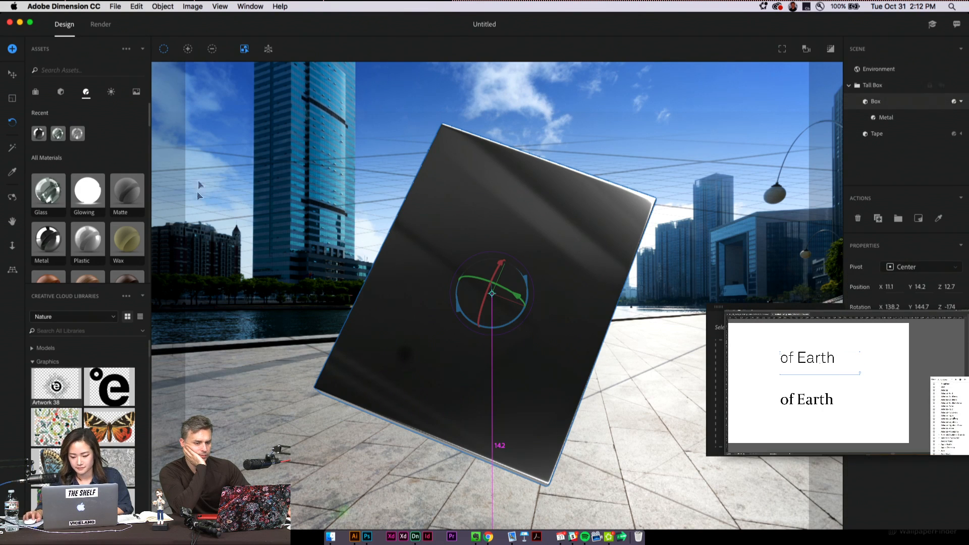
left_click_drag(56, 386, 480, 215)
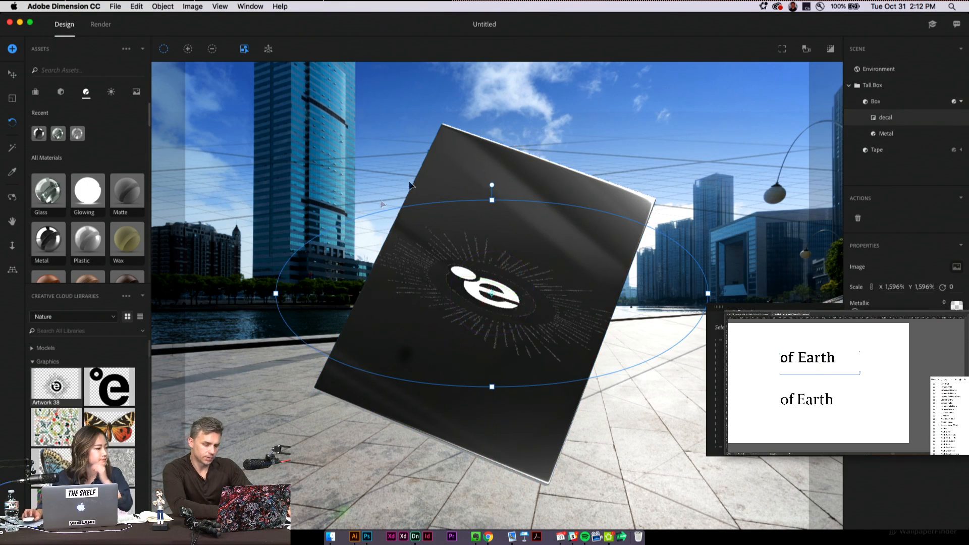
left_click_drag(492, 200, 495, 65)
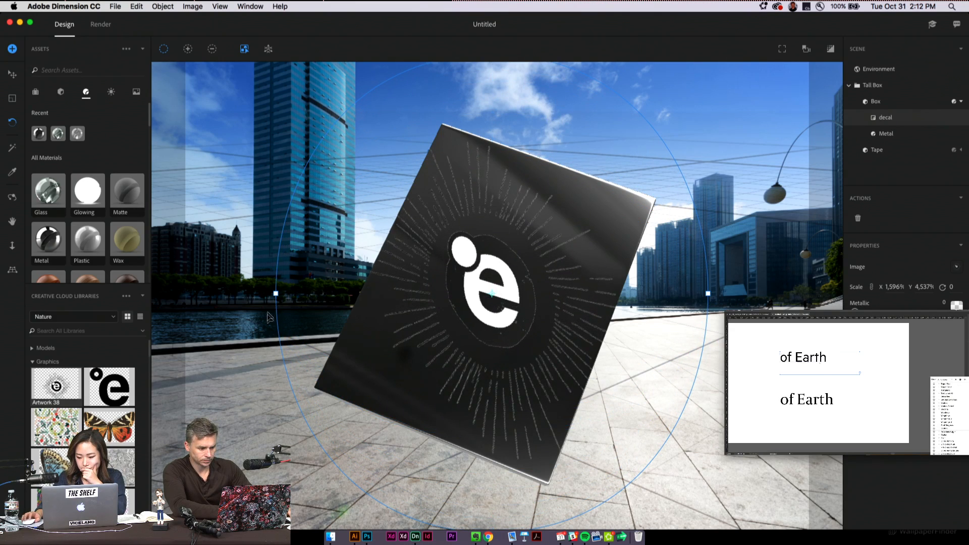
left_click_drag(269, 277, 292, 286)
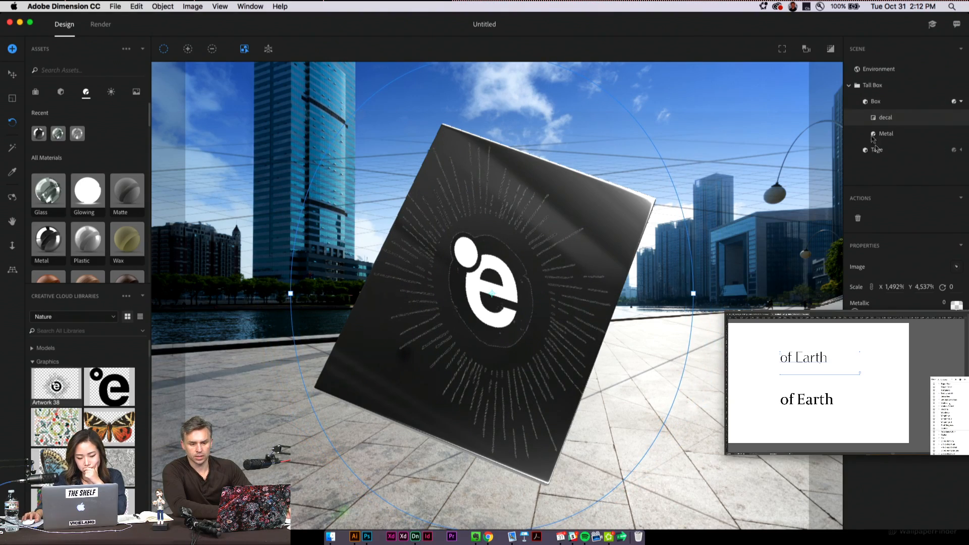
Step: Rotate the whole Tall Box model to about X 119.6, Y 132.4, Z -130.4 and show its render preview
left_click(887, 102)
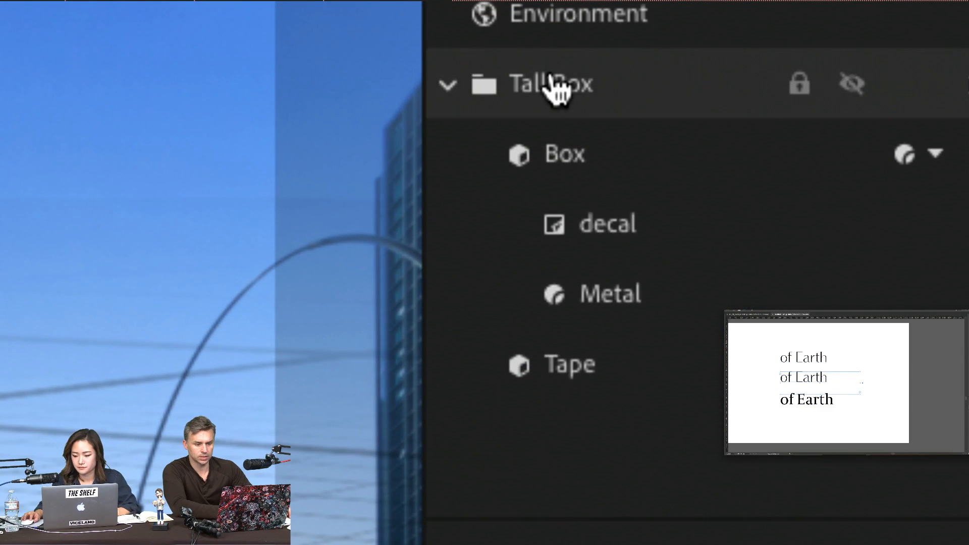
left_click(558, 372)
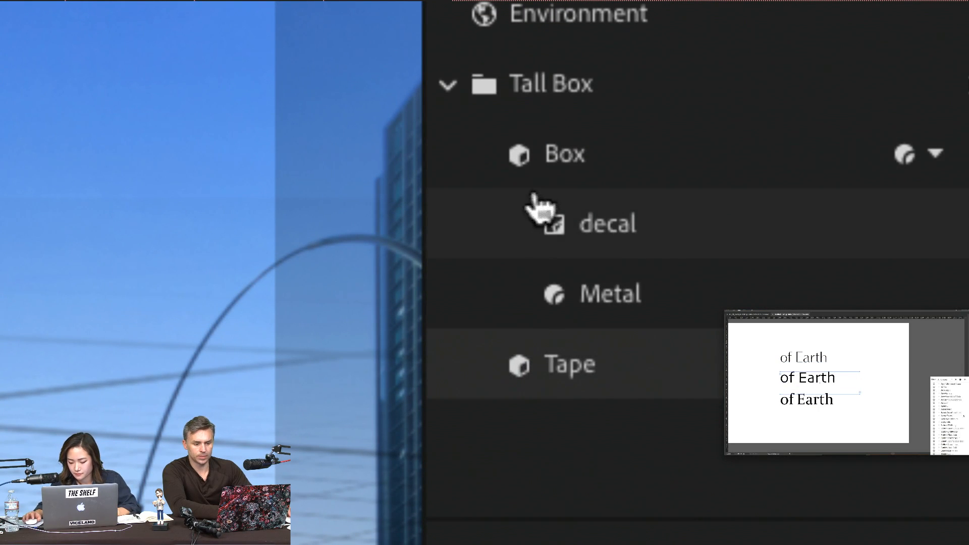
left_click(561, 152)
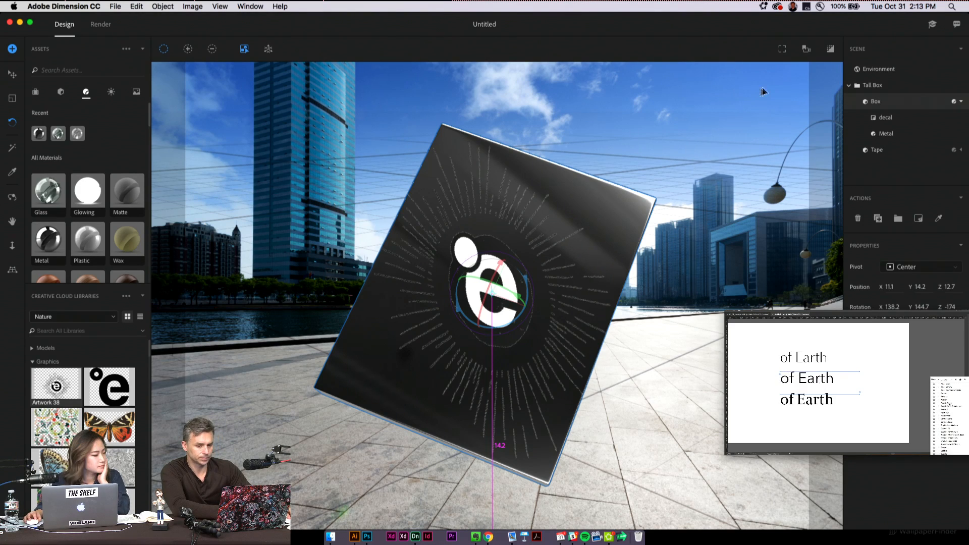
left_click(894, 87)
mouse_move(495, 285)
left_mouse_down()
mouse_move(504, 278)
mouse_move(488, 273)
left_mouse_up()
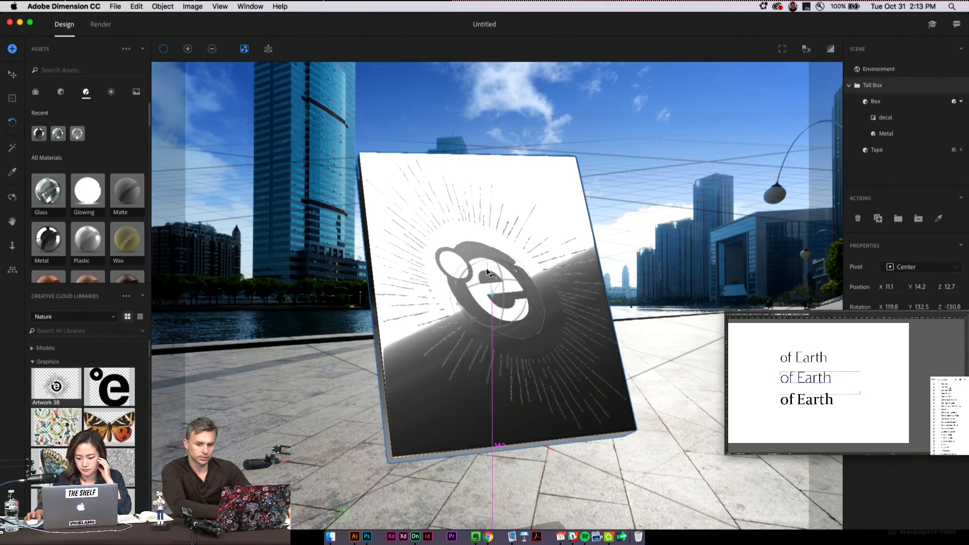
left_click(830, 51)
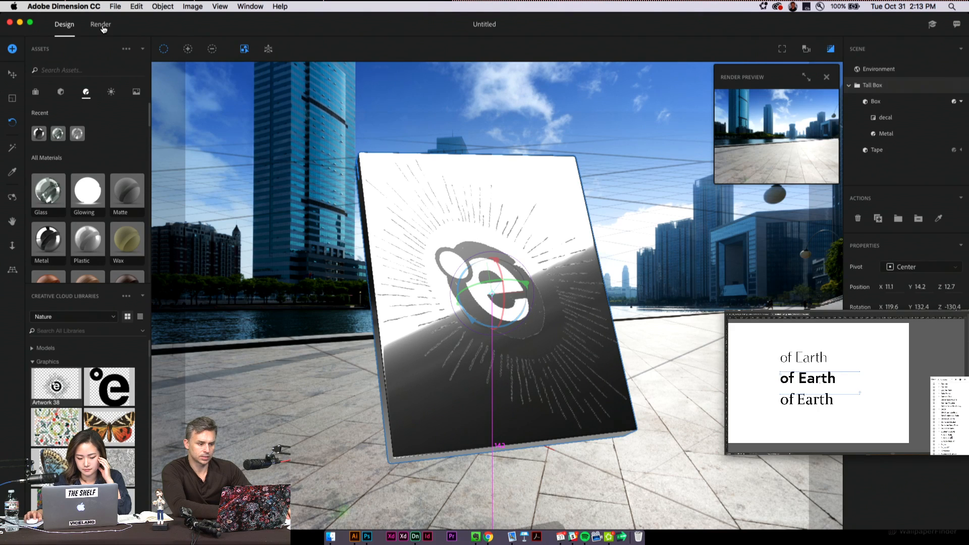
left_click(803, 76)
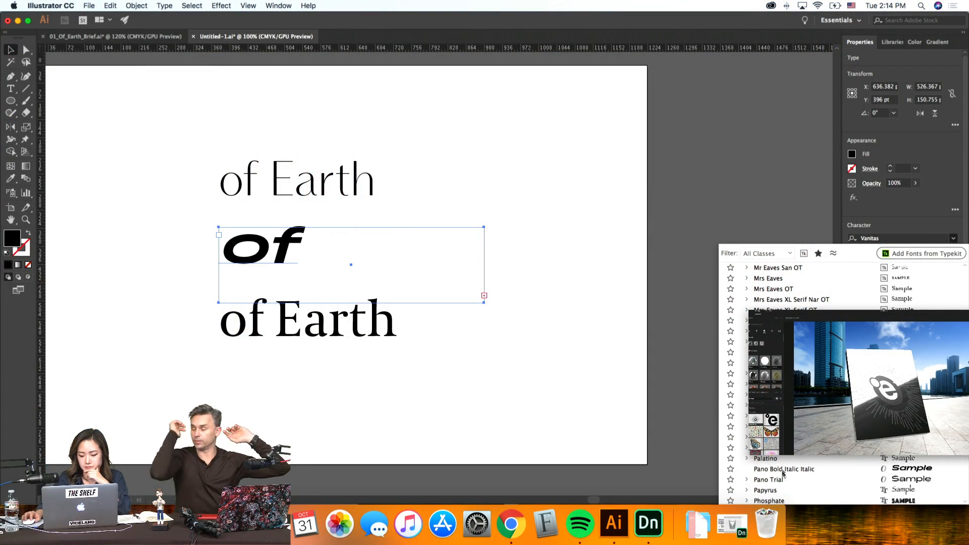
Step: In Illustrator, preview typefaces from Mr Eaves San OT through Publico Text on the middle "of Earth" line
scroll(781, 458, "down", 3)
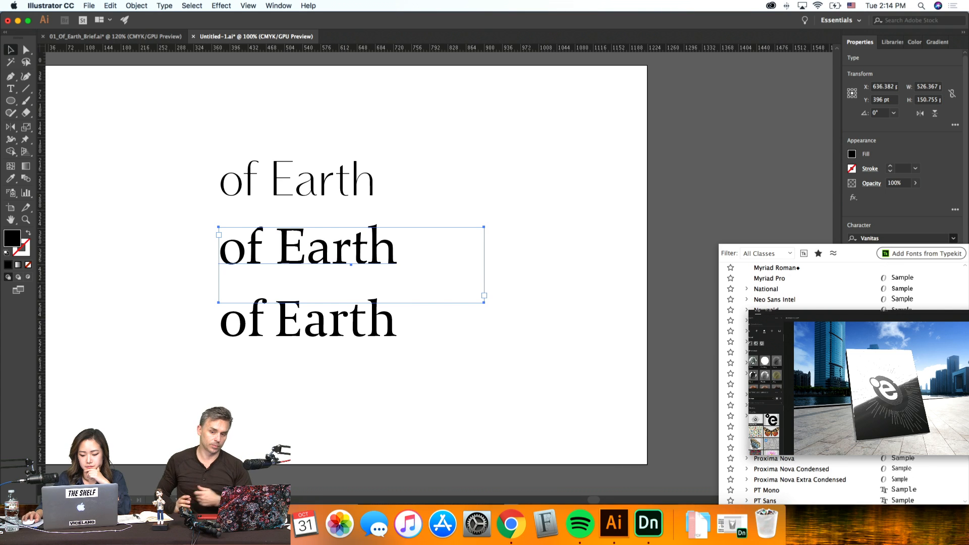
scroll(781, 459, "down", 2)
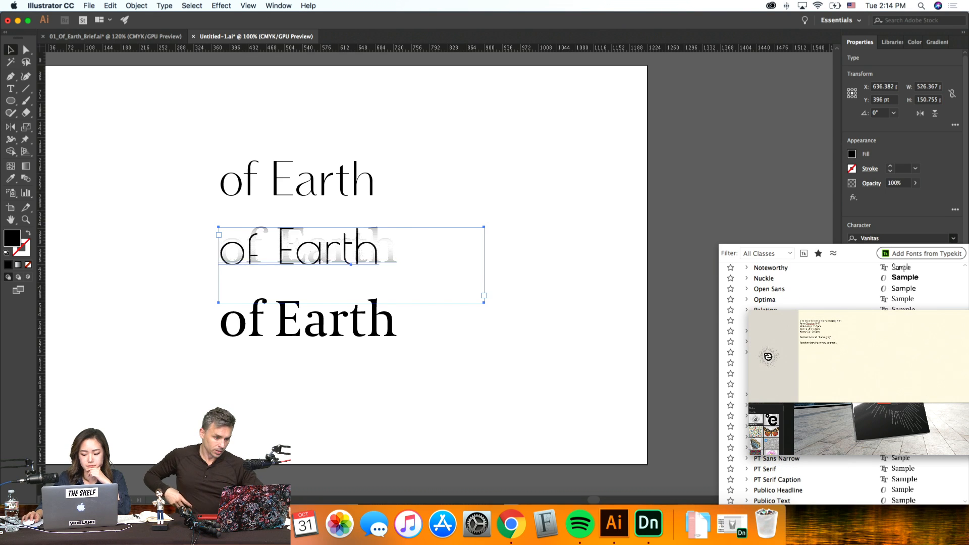
scroll(781, 458, "down", 1)
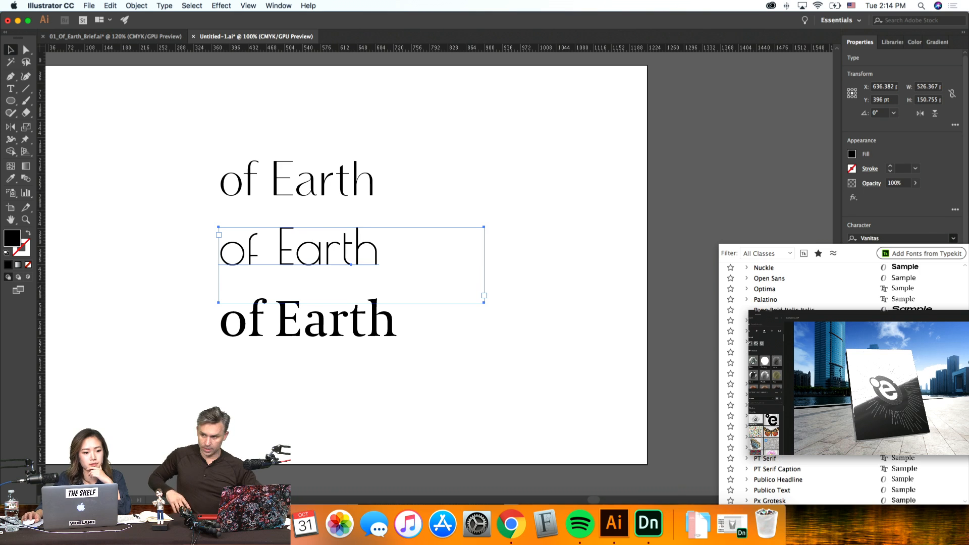
scroll(781, 486, "down", 5)
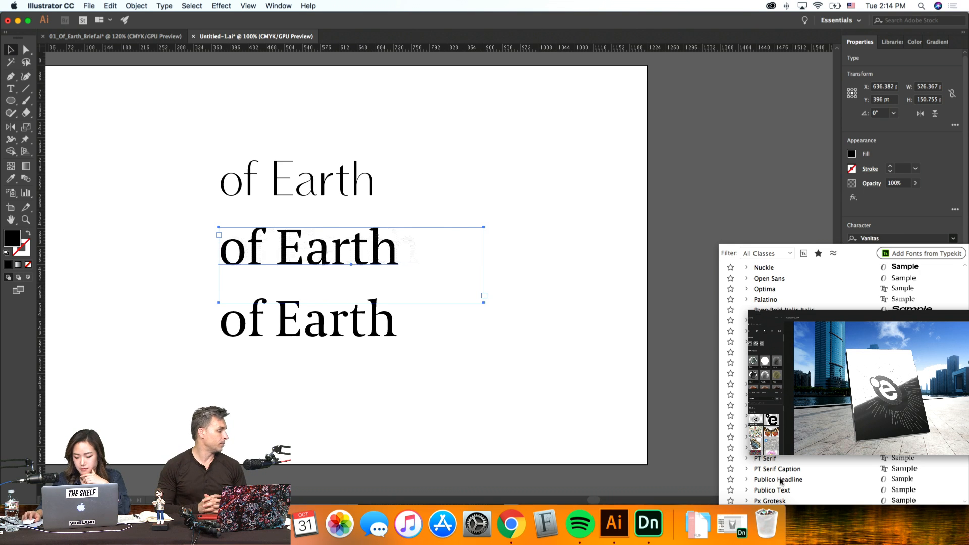
scroll(781, 486, "down", 5)
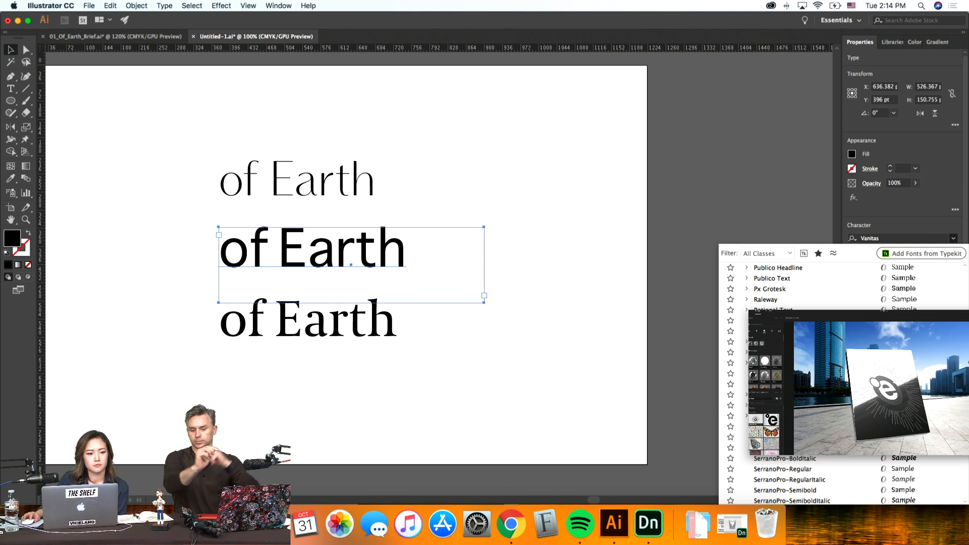
Step: Preview sans-serif typefaces from Px Grotesk and Raleway through the SerranoPro family on the middle "of Earth" line
key("Down")
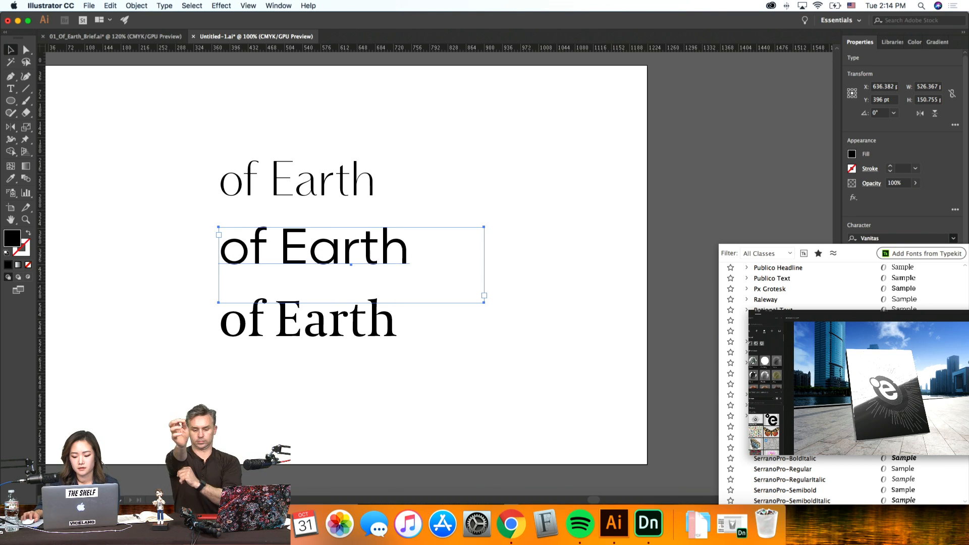
key("Down")
key("Down")
key("Down")
key("Down")
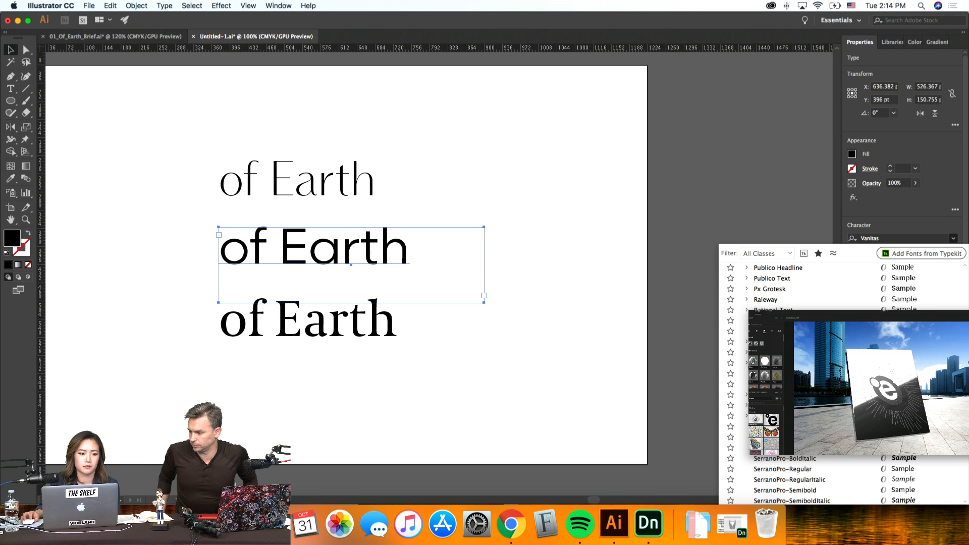
key("Down")
key("Down")
key("Down")
key("Down")
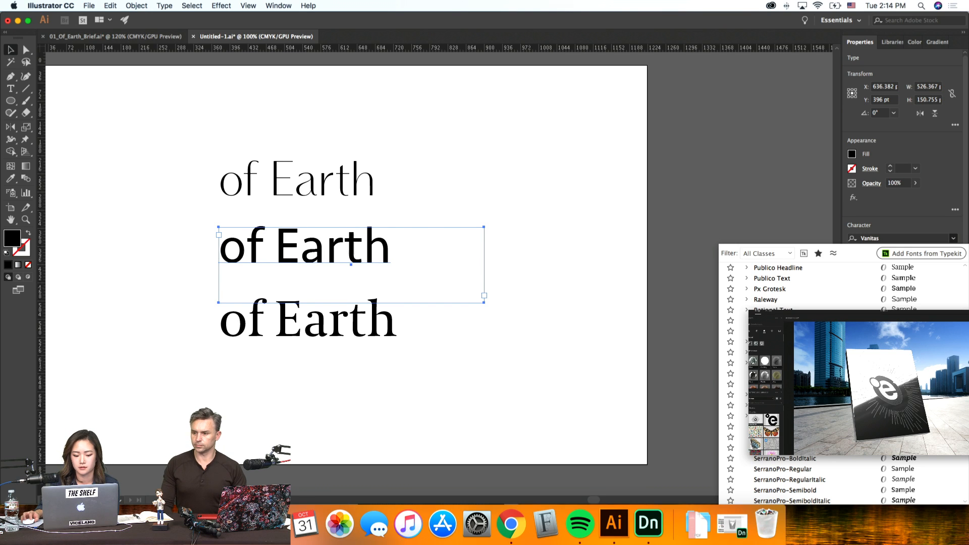
key("Down")
key("Down")
key("Down")
key("Down")
key("Down")
key("Down")
key("Down")
key("Down")
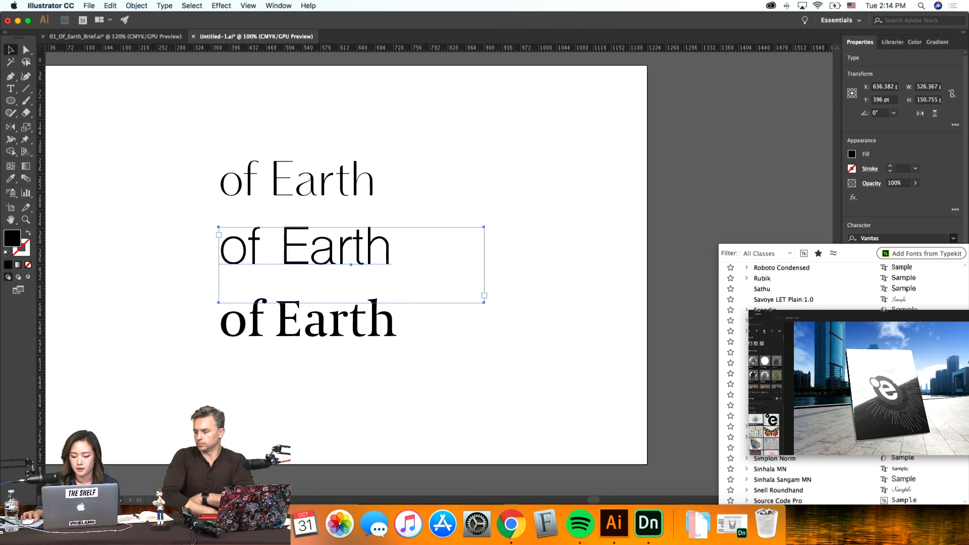
Step: Preview typefaces between Roboto Condensed and Source Code Pro on the middle "of Earth" line, comparing the script with the italic sans
key("Down")
key("Down")
key("Down")
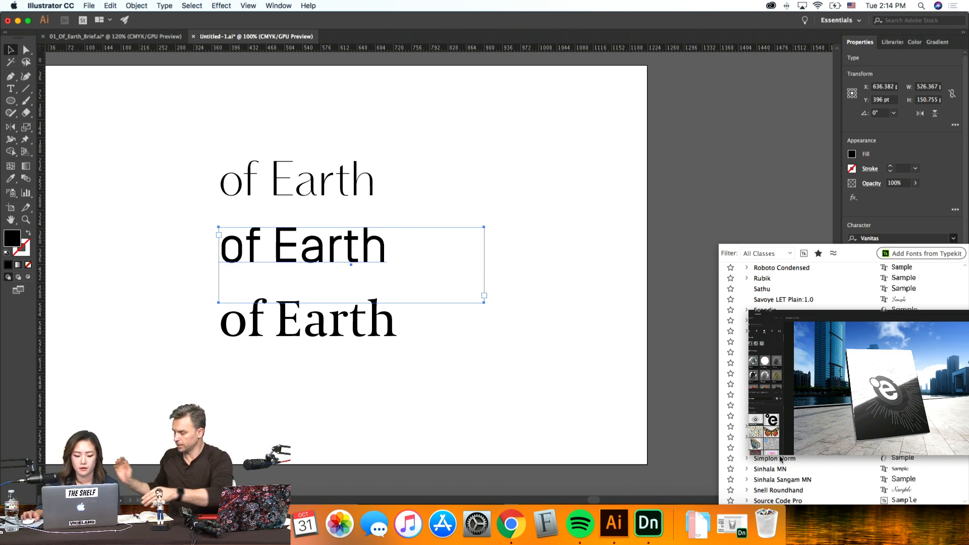
key("Down")
key("Down")
key("Down")
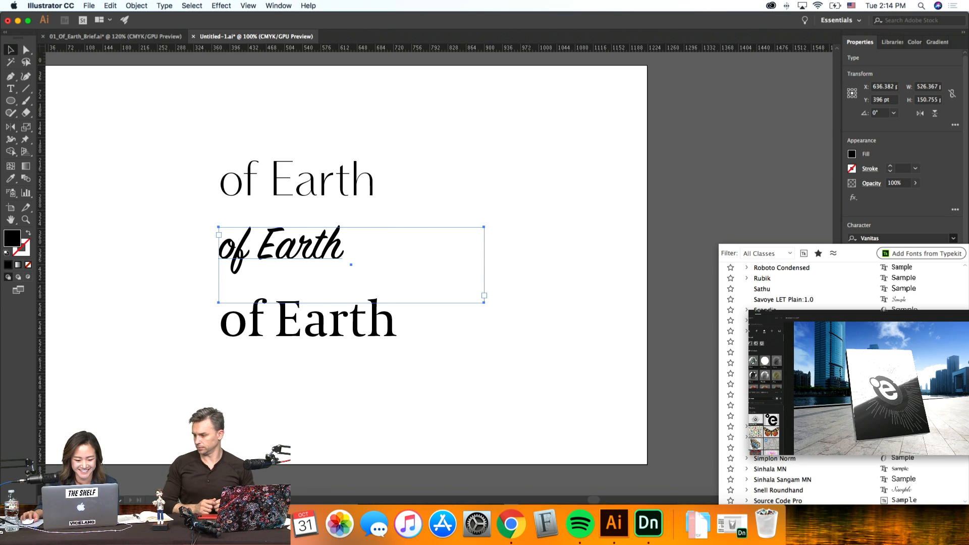
key("Down")
key("Up")
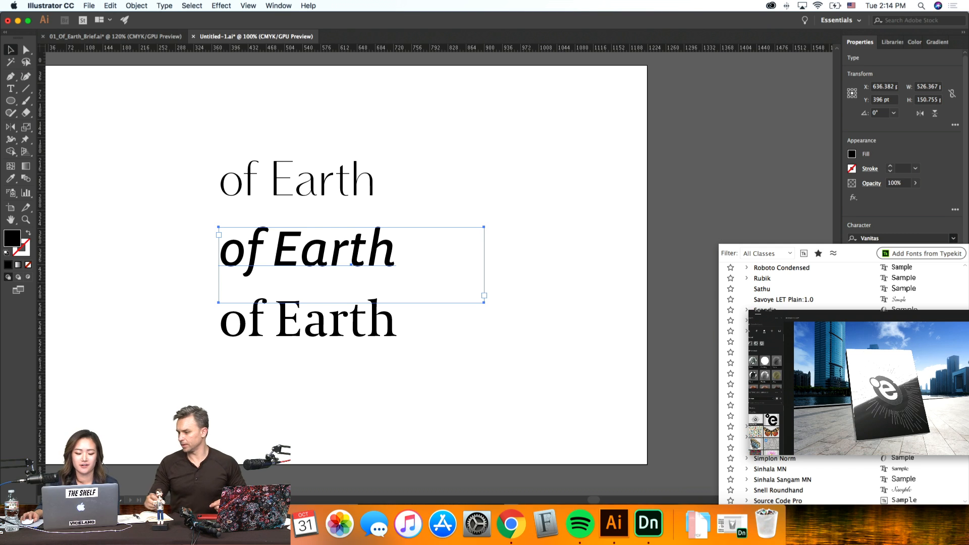
key("Down")
key("Up")
key("Down")
key("Up")
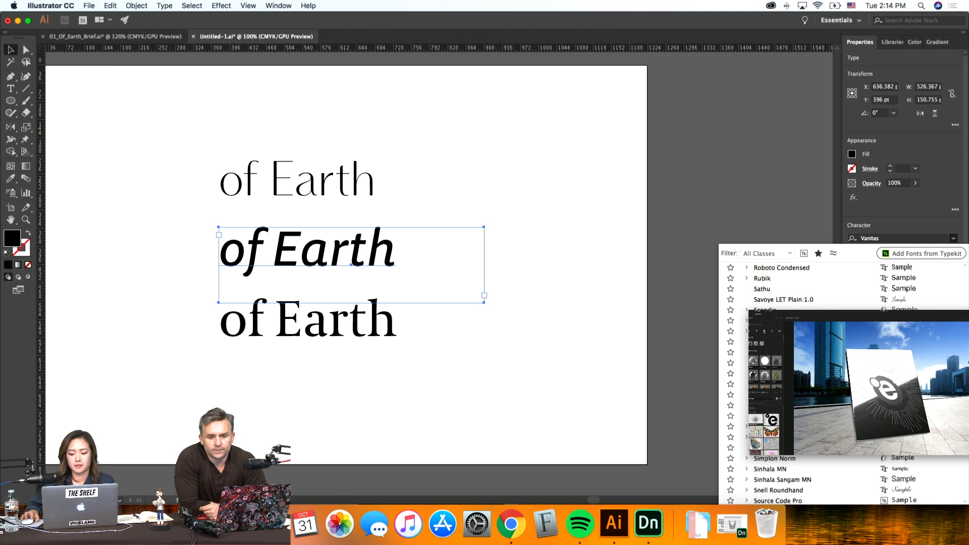
Step: Preview typefaces from the STIX families through Verdana on the middle "of Earth" line, including a thin sans-serif
key("Down")
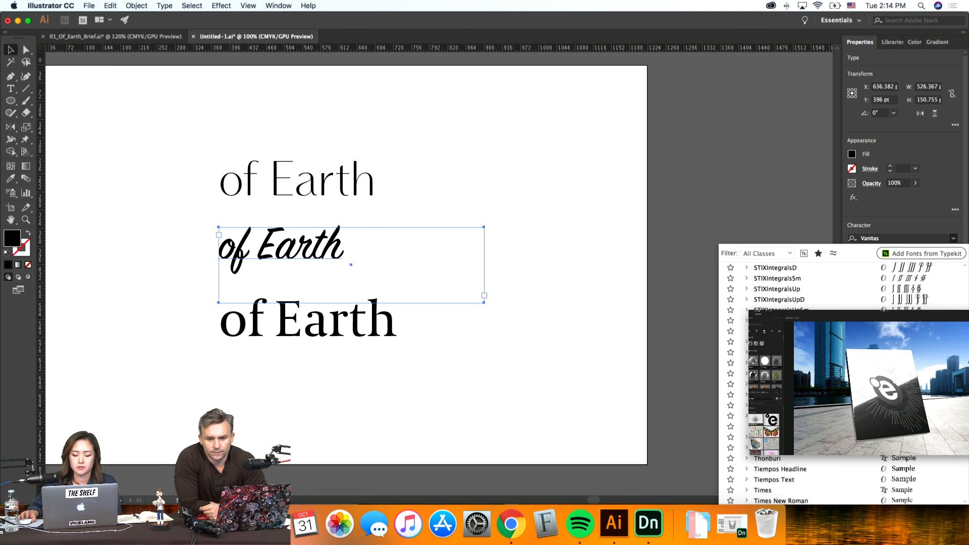
key("Down")
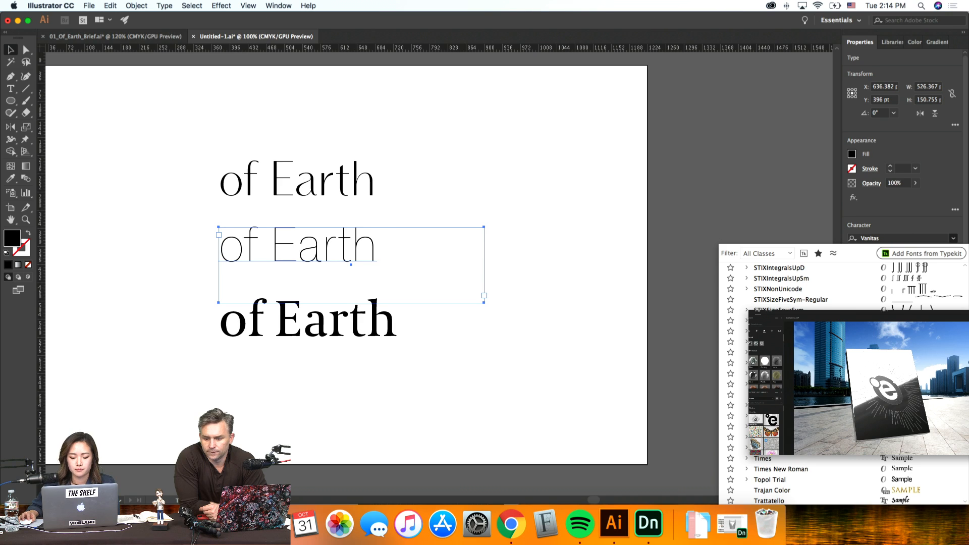
key("Down")
key("Down")
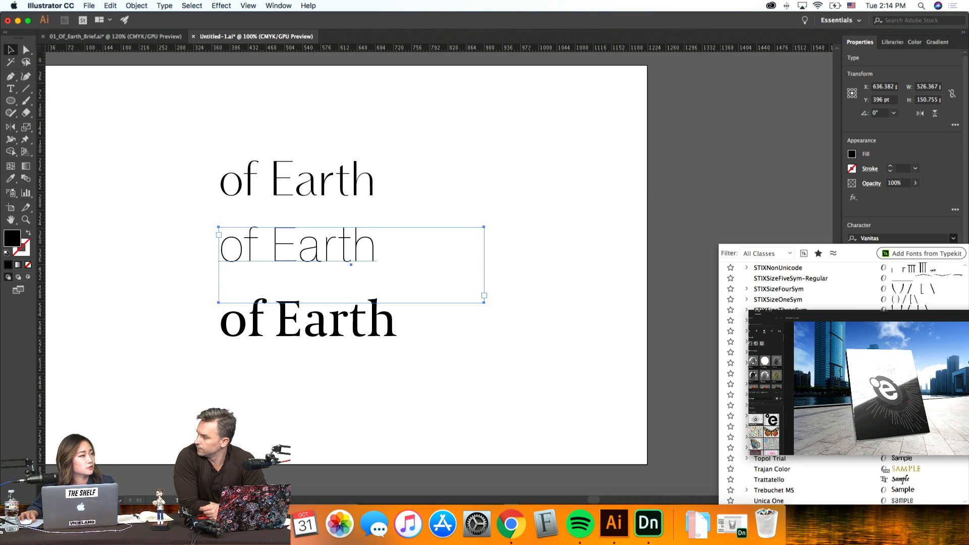
key("Return")
key("Up")
key("Up")
key("Up")
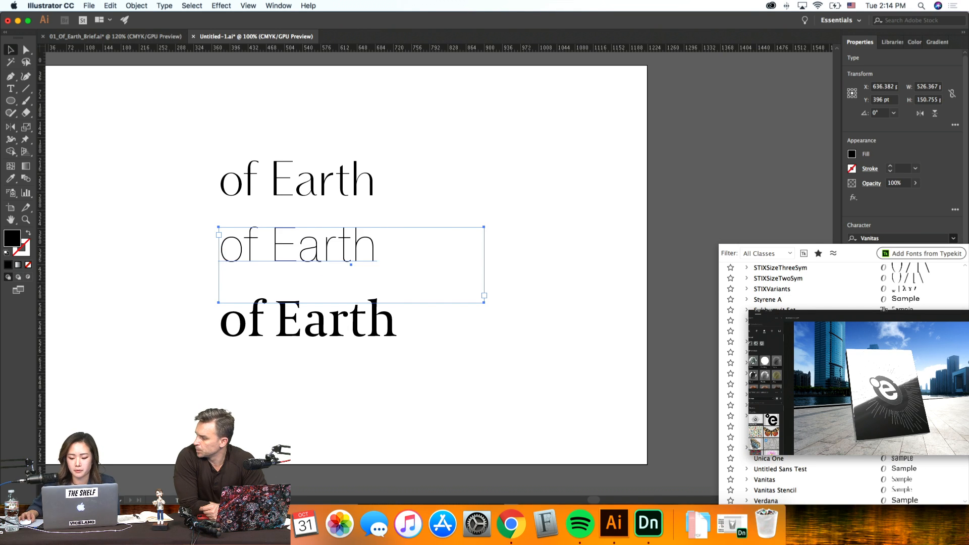
Step: Apply a bold serif typeface to the middle "of Earth" line and deselect it to view all three wordmarks closer
key("Down")
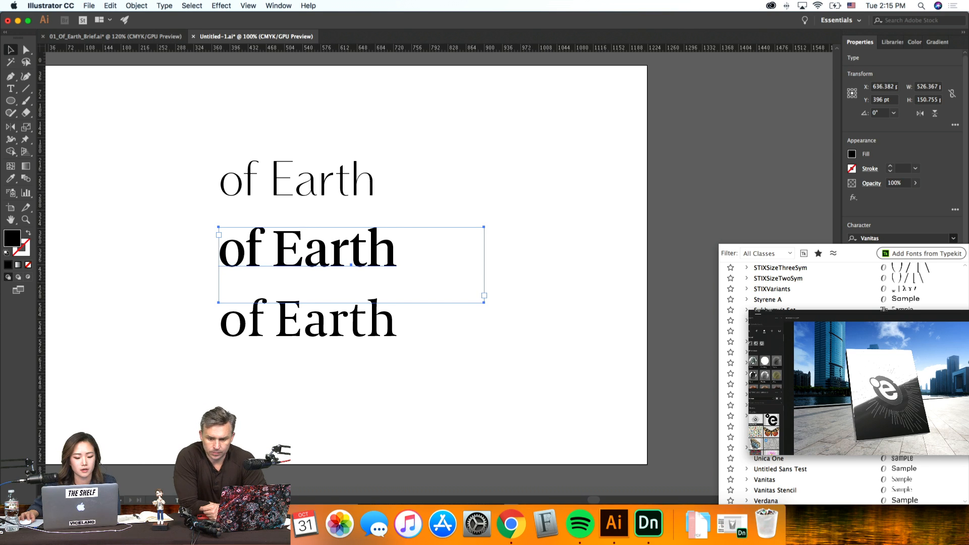
key("Down")
key("Up")
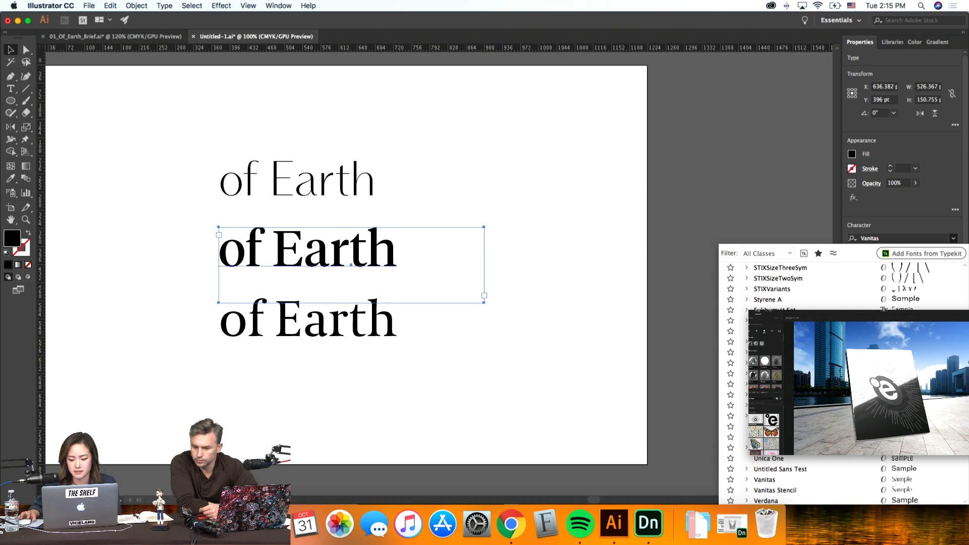
key("Return")
left_click(563, 383)
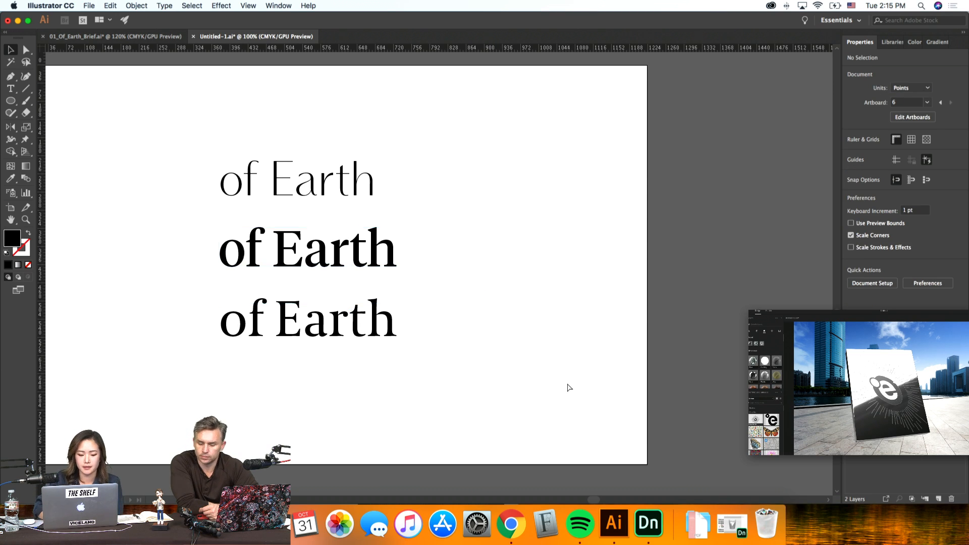
key("super+equal")
scroll(567, 387, "left", 5)
scroll(568, 388, "up", 2)
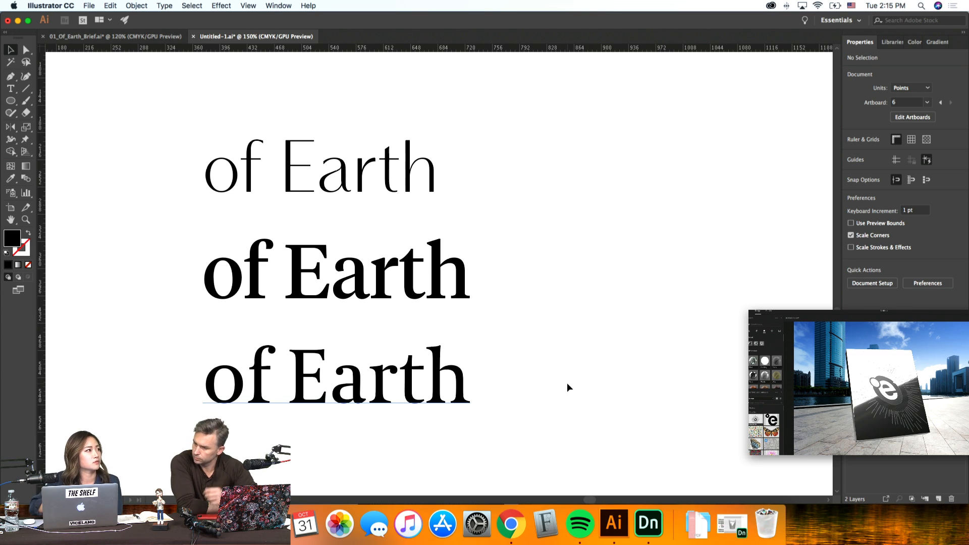
Step: Examine the three "of Earth" wordmarks at 200% zoom, comparing the middle Tiempos Headline line with the other two
scroll(567, 388, "down", 1)
scroll(567, 387, "up", 1)
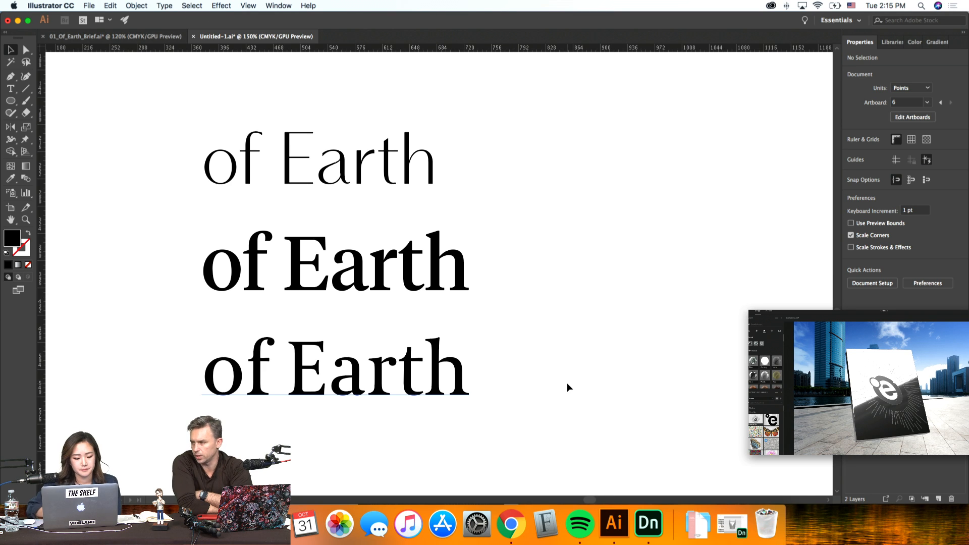
left_click(494, 271)
left_click_drag(600, 329, 599, 339)
left_click(645, 329)
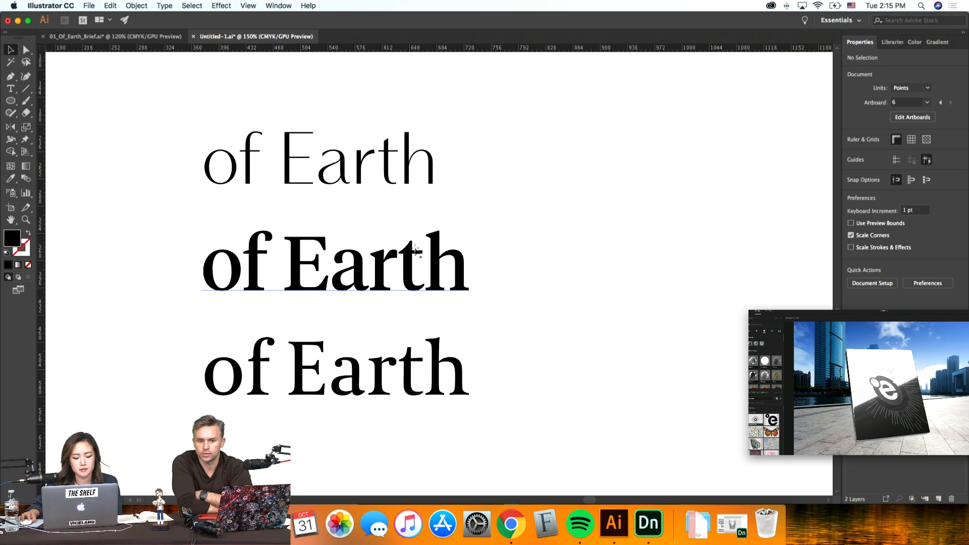
left_click(417, 252)
key("super+equal")
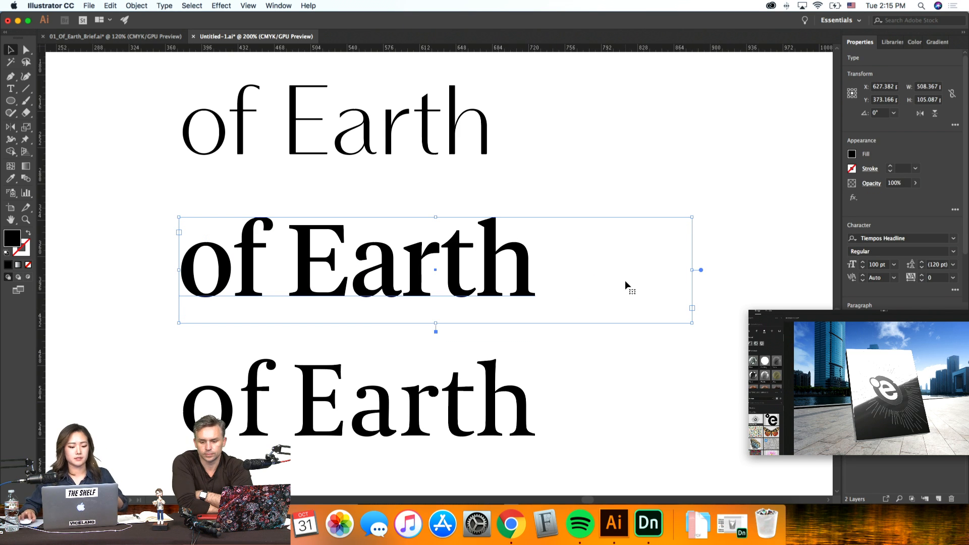
left_click(573, 185)
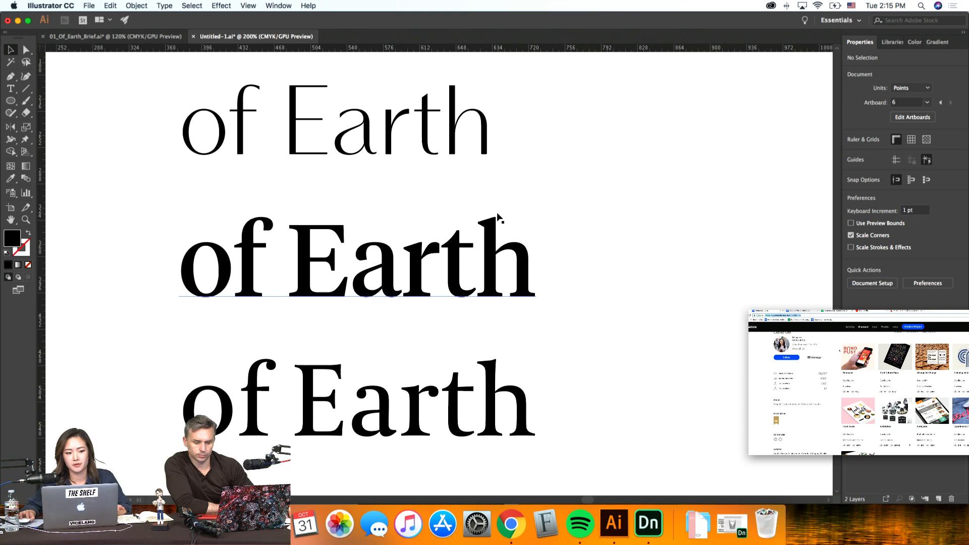
left_click(570, 256)
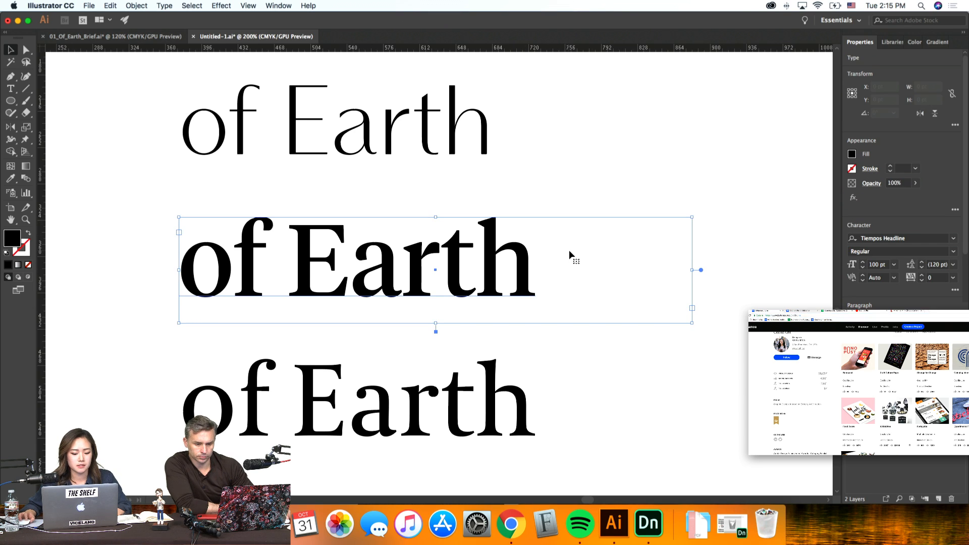
left_click(747, 276)
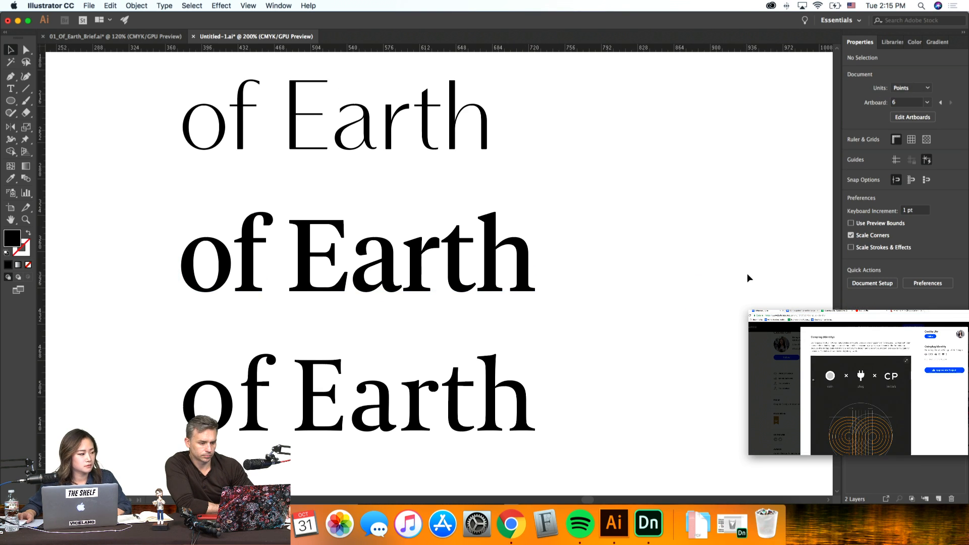
scroll(748, 279, "down", 2)
scroll(748, 279, "down", 1)
left_click(535, 238)
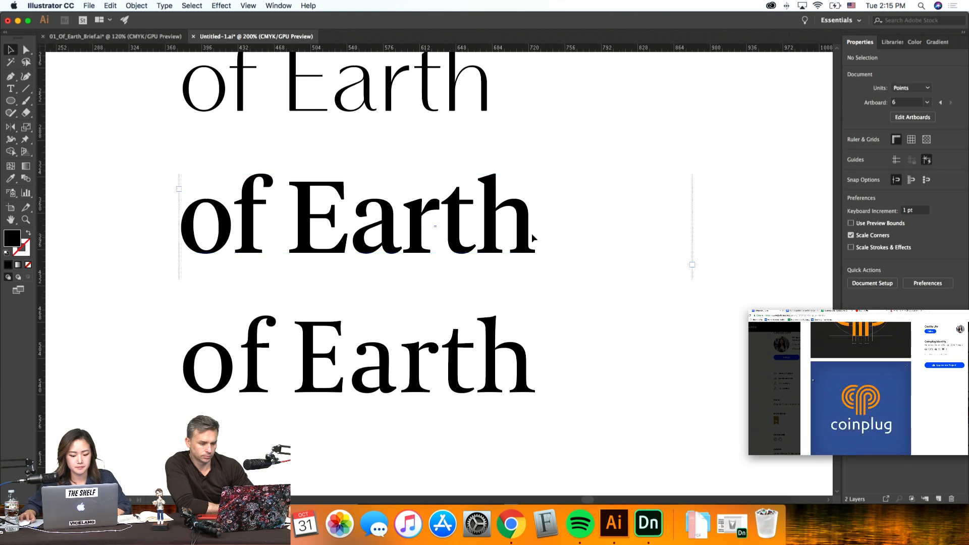
key("t")
left_click_drag(537, 238, 289, 234)
left_click(520, 229)
left_click_drag(536, 220, 134, 205)
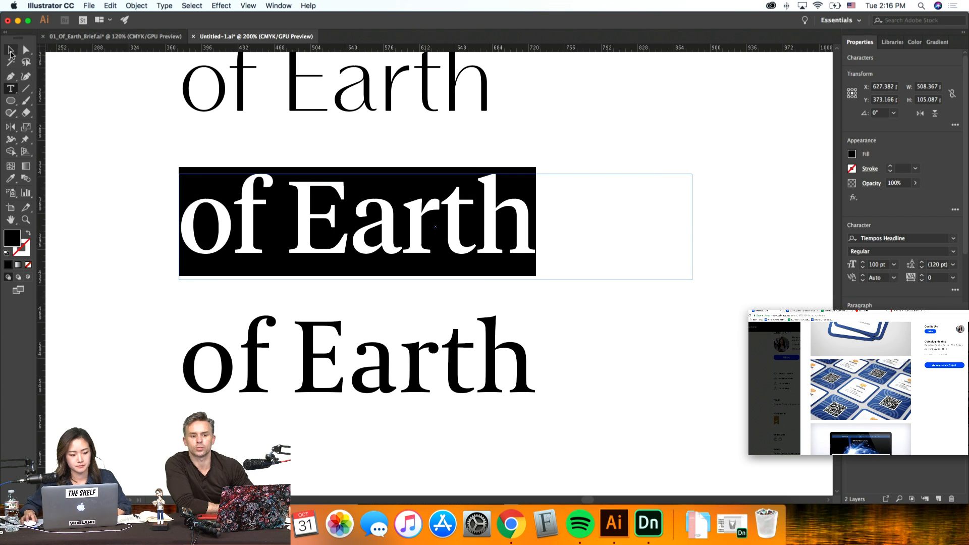
key("Escape")
left_click(103, 141)
Step: Expand the middle "of Earth" wordmark into vector outlines and deselect the resulting letter group
key("super+equal")
key("super+equal")
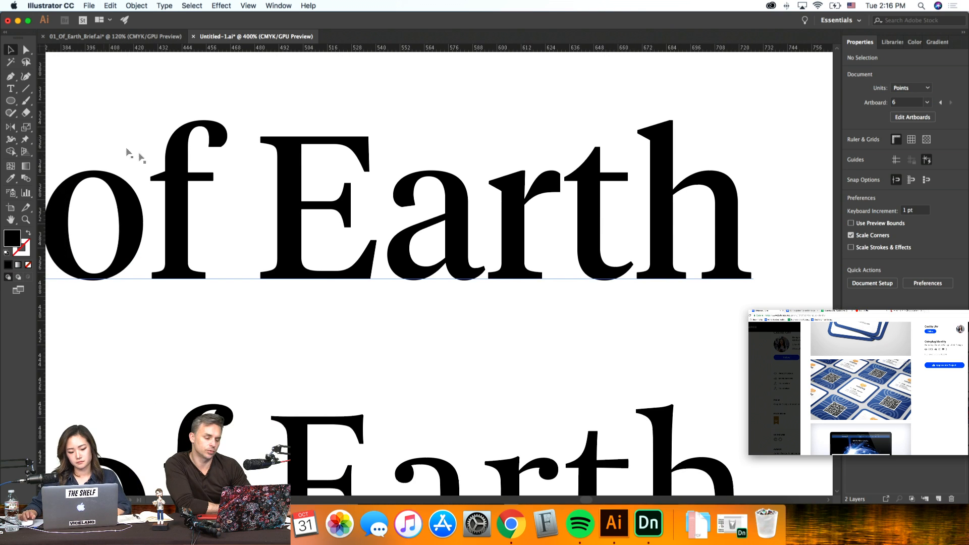
left_click(316, 175)
left_click(137, 6)
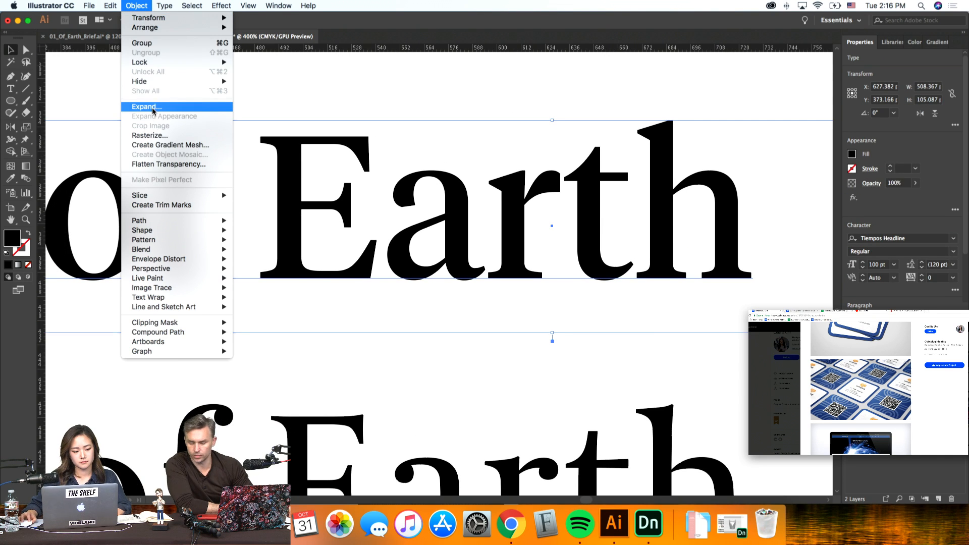
key("Return")
left_click(394, 273)
left_click(434, 106)
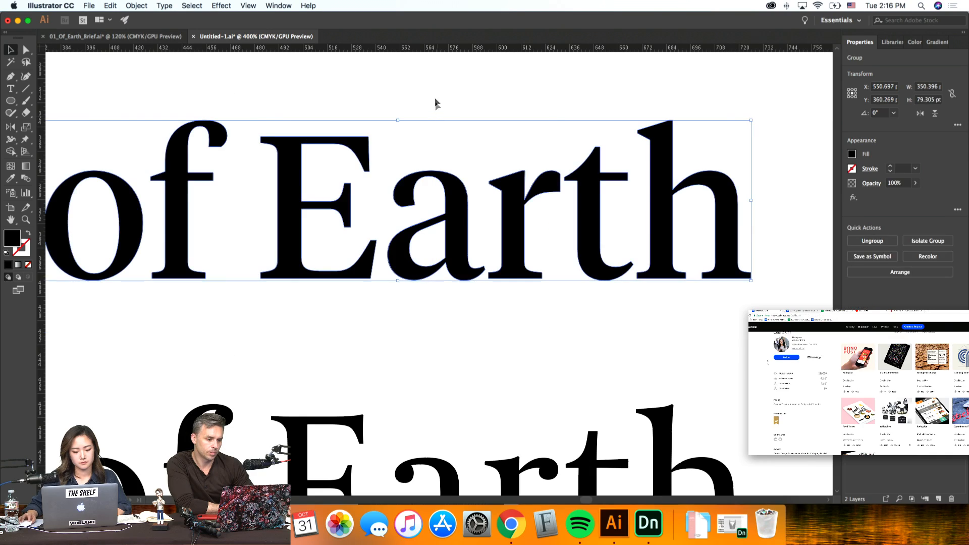
left_click(329, 222)
left_click(405, 310)
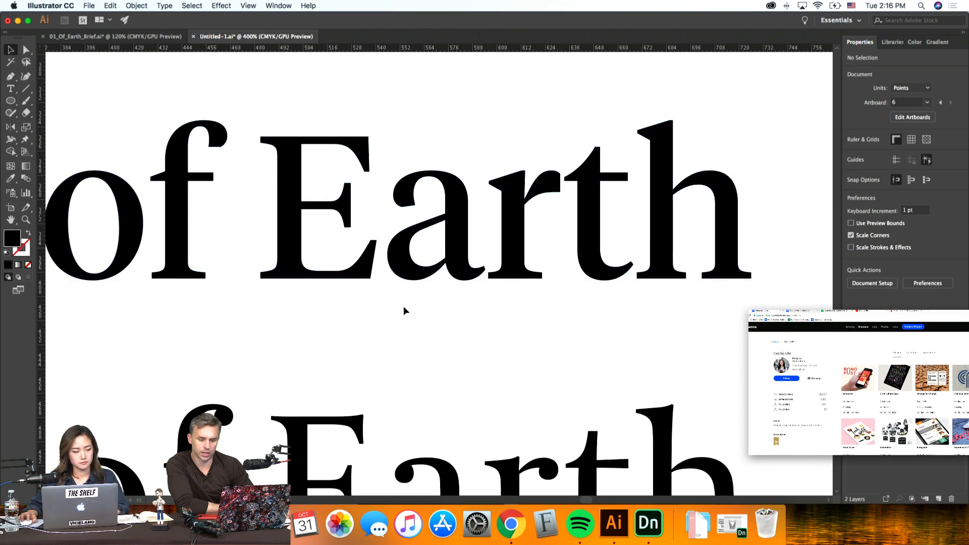
Step: Switch to Chrome and review the Coinplug Identity project on Behance, including its logo construction, business cards and website mockup, and close it
scroll(406, 310, "down", 5)
scroll(406, 310, "up", 4)
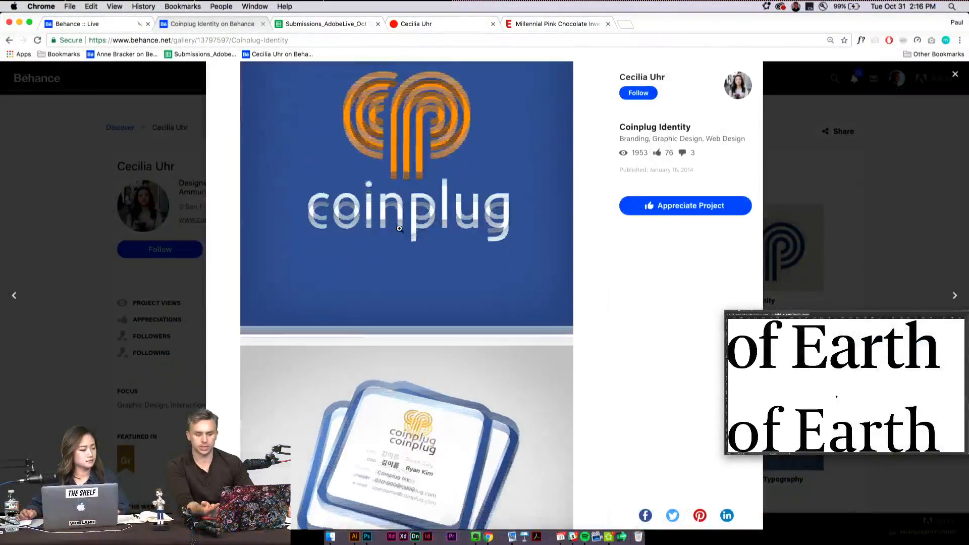
scroll(595, 266, "down", 5)
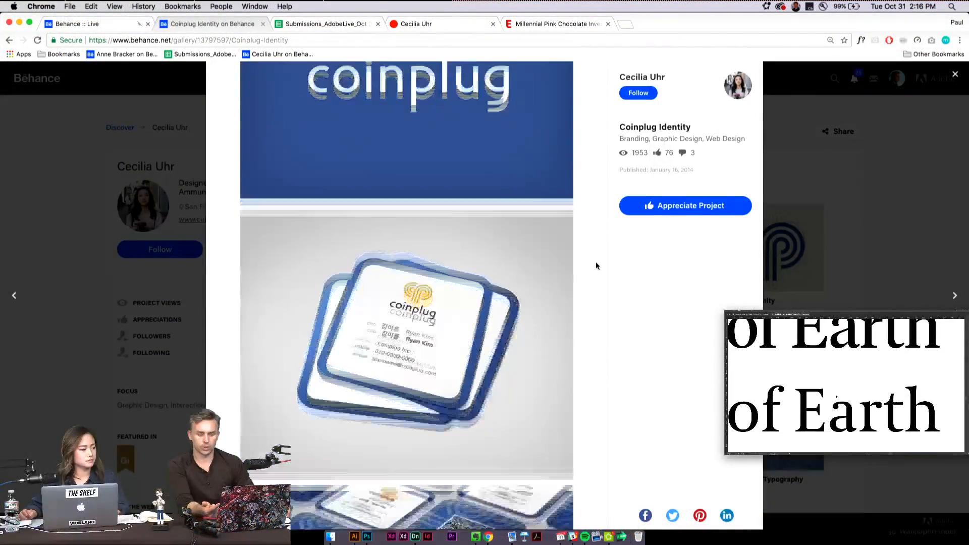
scroll(596, 266, "down", 10)
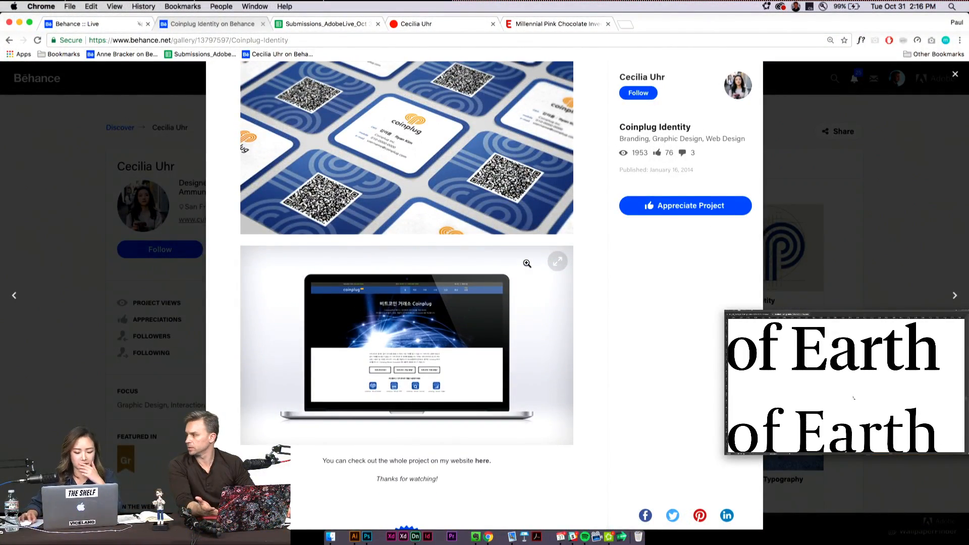
scroll(527, 263, "up", 10)
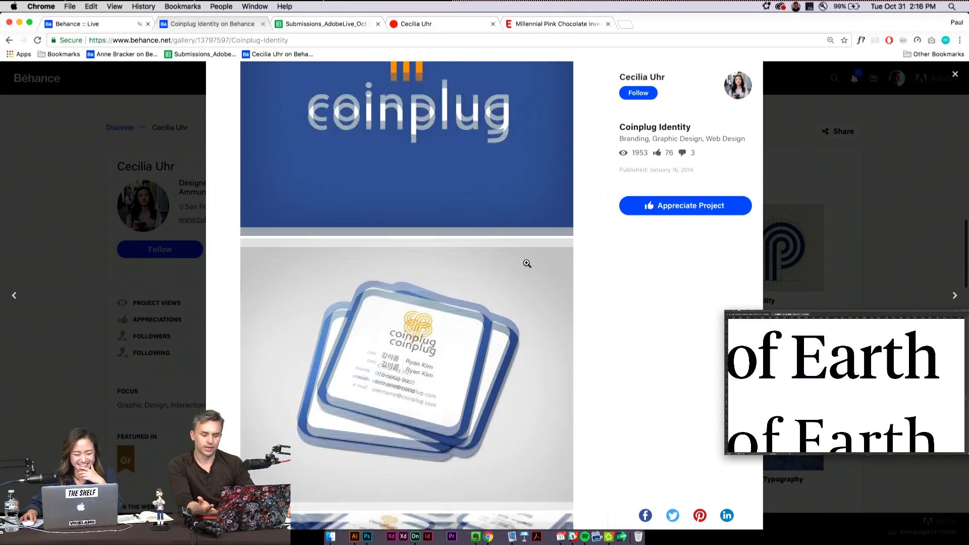
scroll(527, 264, "down", 1)
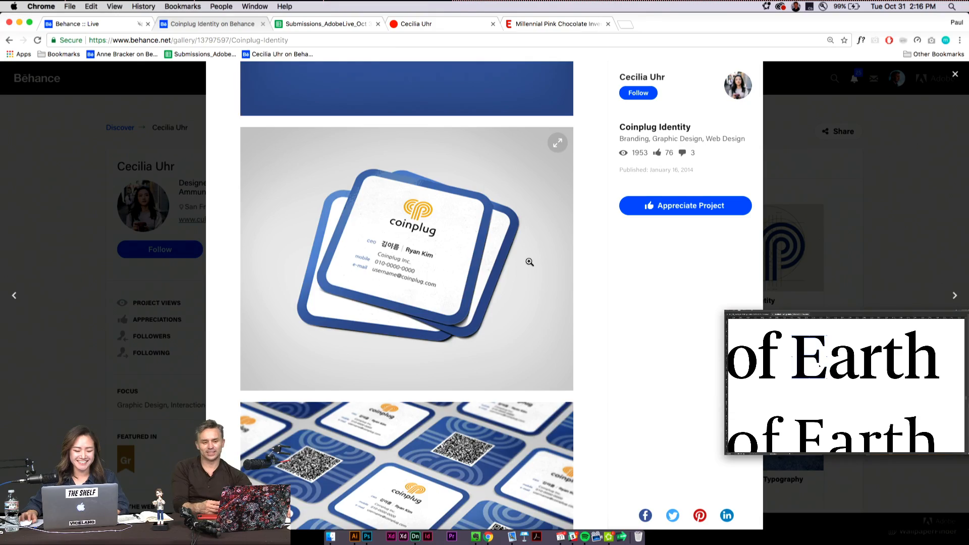
scroll(530, 262, "down", 15)
scroll(528, 262, "up", 10)
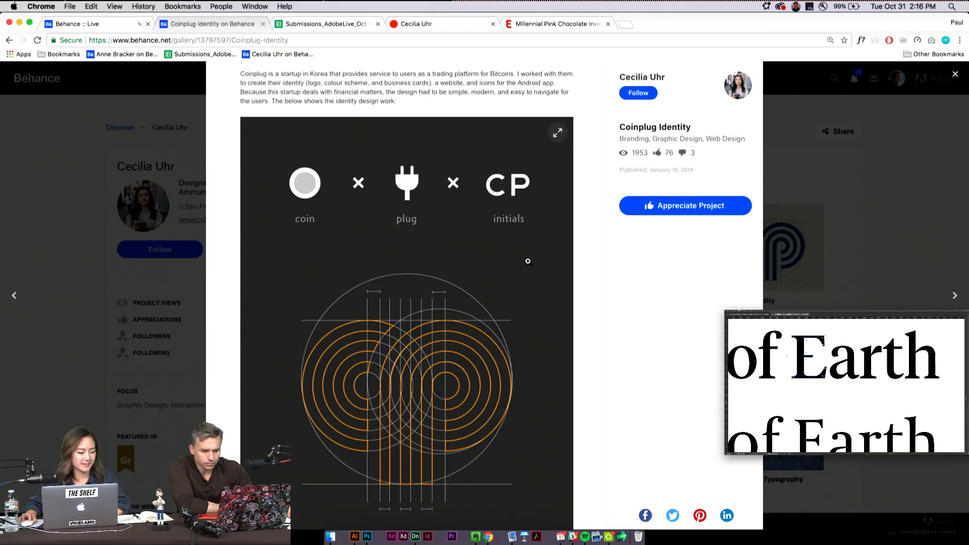
scroll(528, 261, "up", 2)
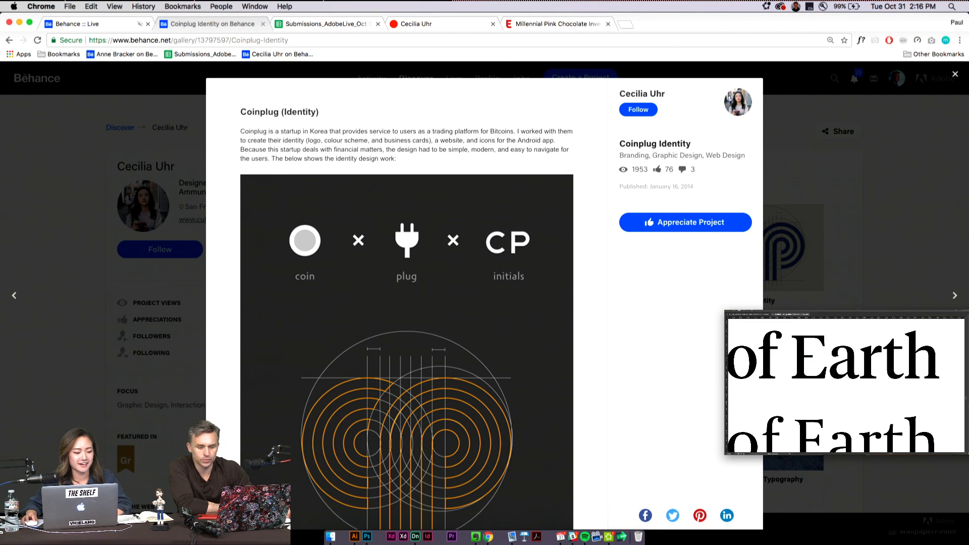
key("Escape")
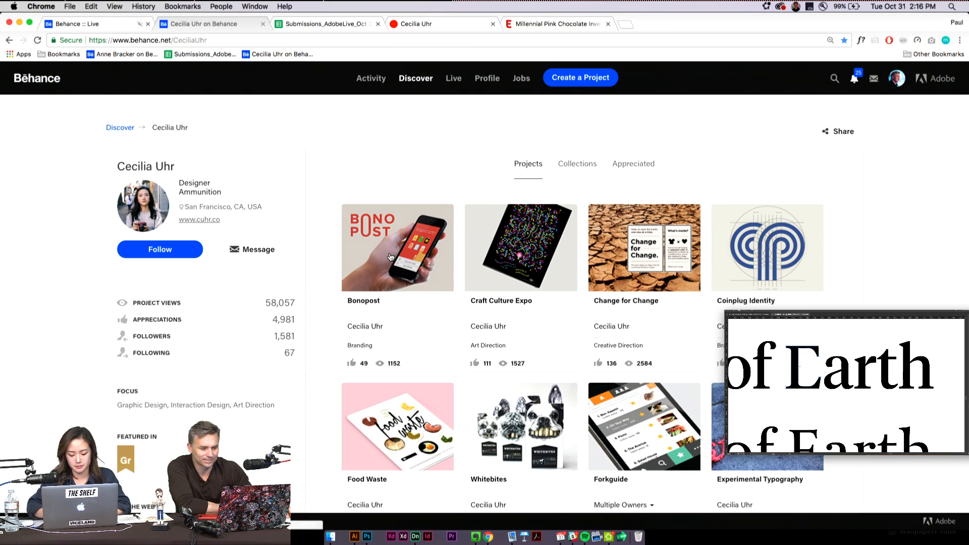
Step: Open the designer's portfolio website and look through its home page projects, from the introduction down to the purple phone app mockup
left_click(421, 25)
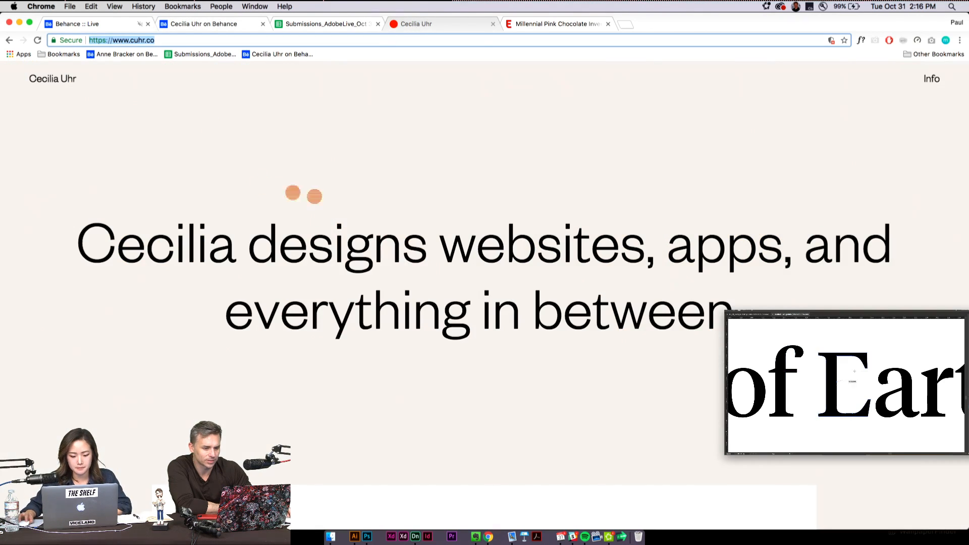
scroll(340, 266, "down", 4)
scroll(340, 266, "down", 5)
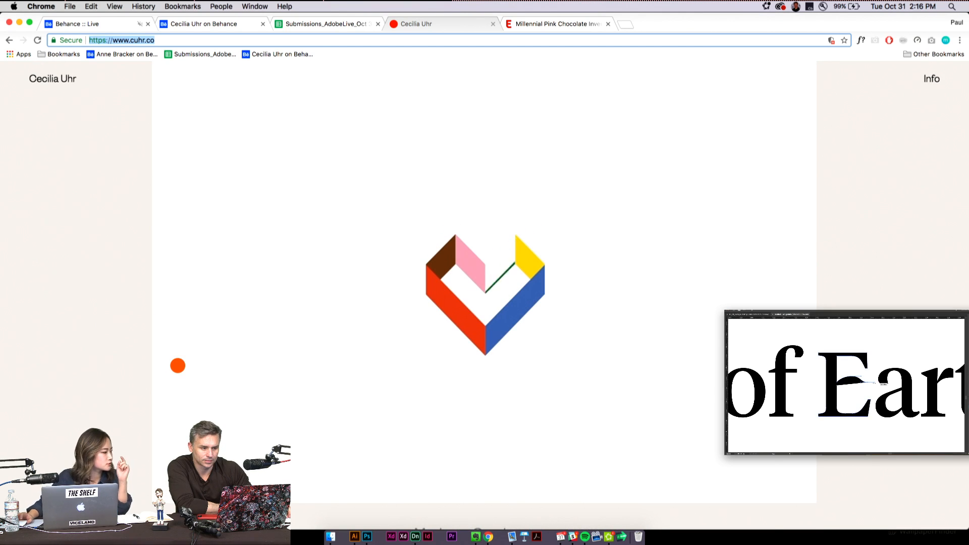
scroll(178, 366, "down", 8)
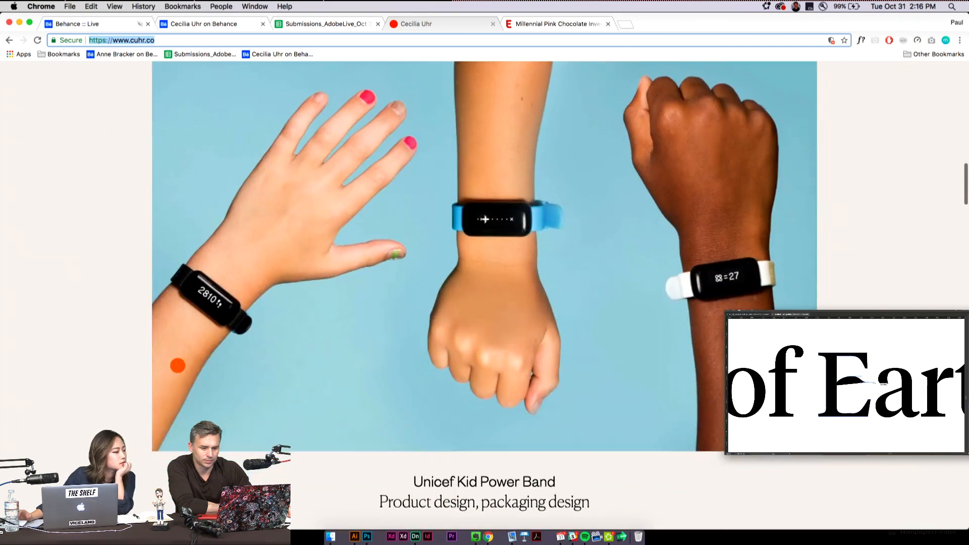
scroll(558, 358, "down", 10)
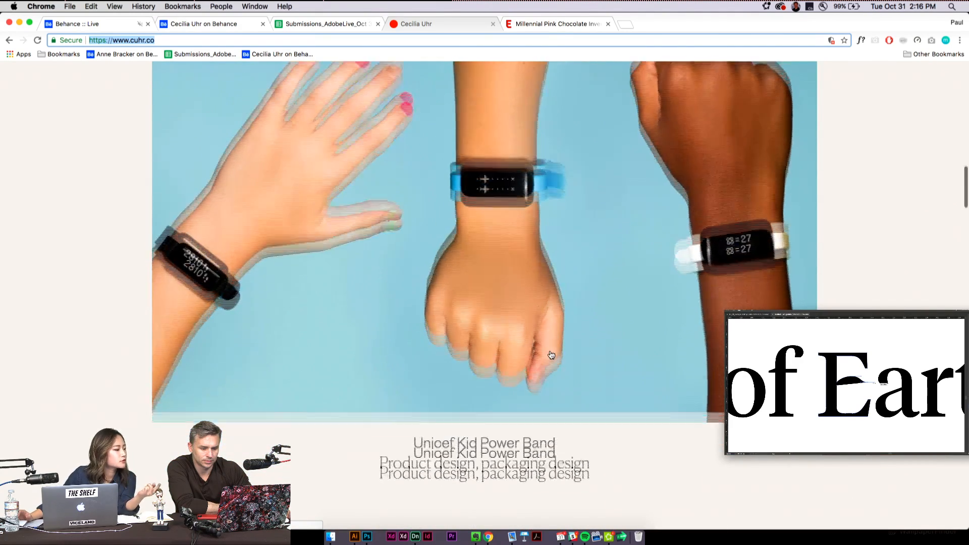
scroll(557, 359, "down", 10)
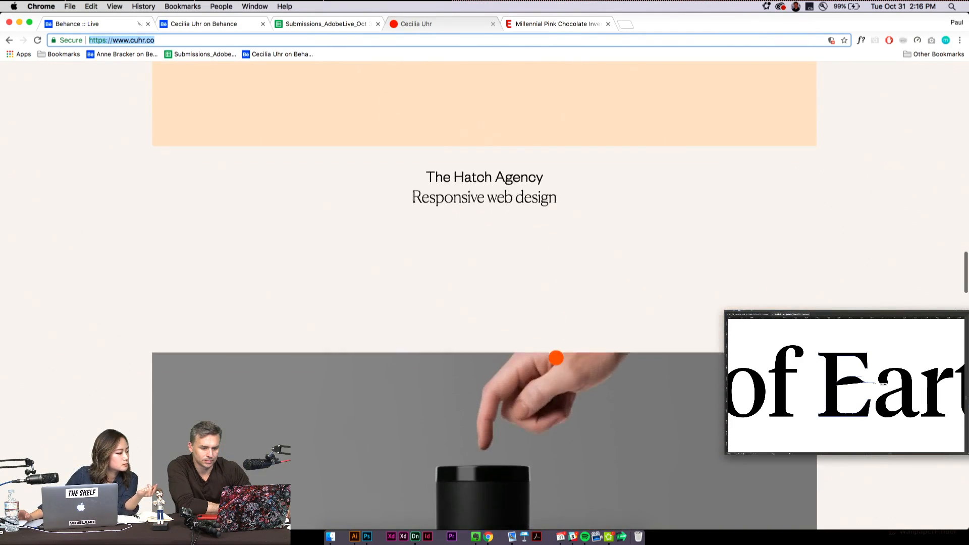
scroll(556, 358, "down", 10)
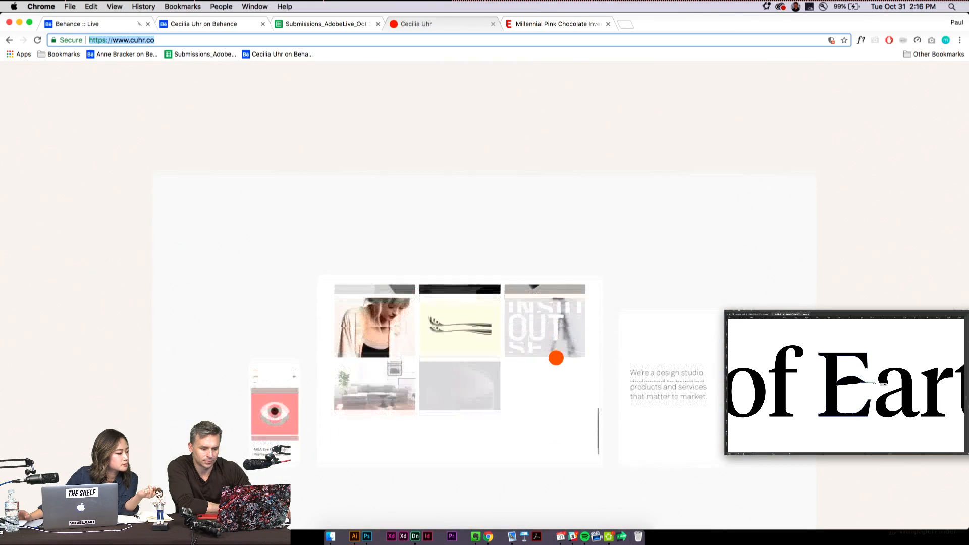
scroll(550, 355, "down", 10)
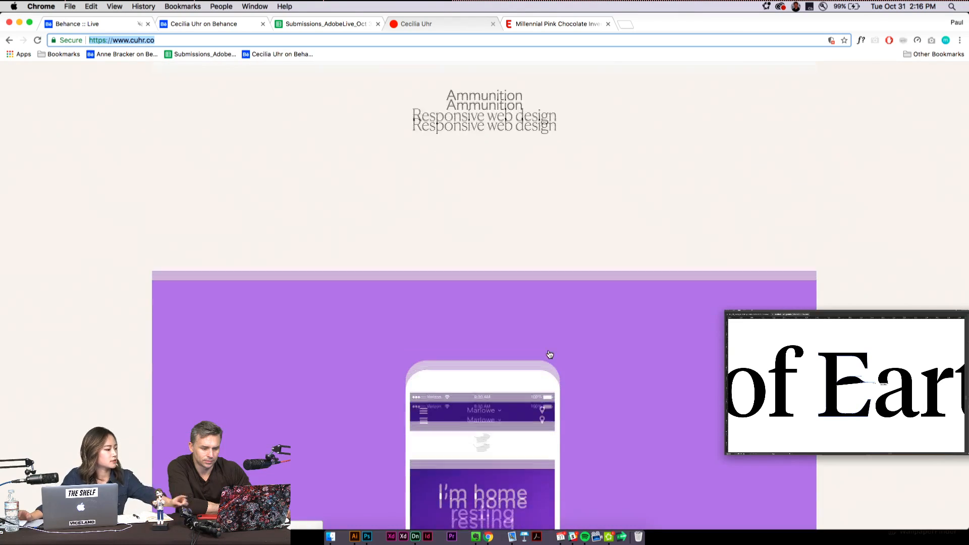
Step: Open the Nuzzle Smart Pet Collar project and review its app screens, tagline, description and collar photo
left_click(435, 182)
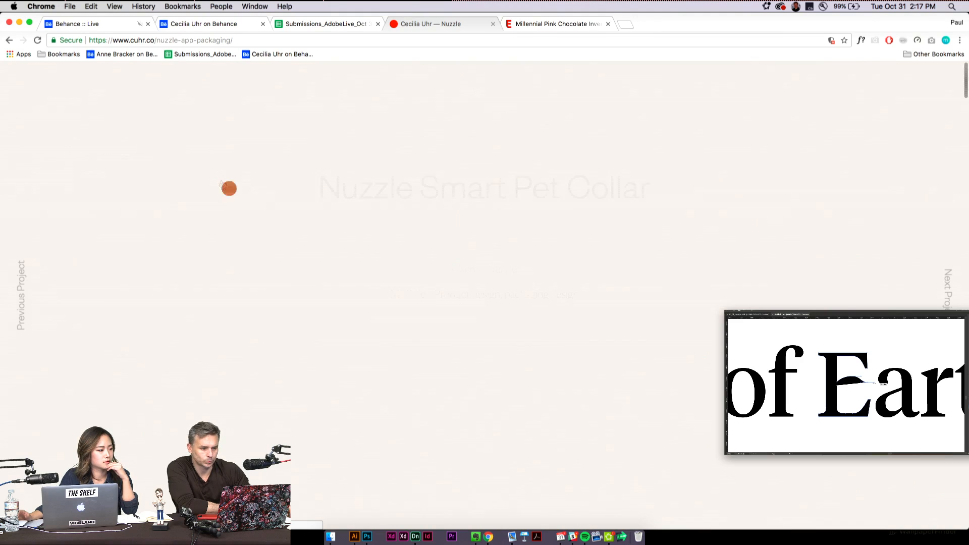
scroll(228, 189, "down", 2)
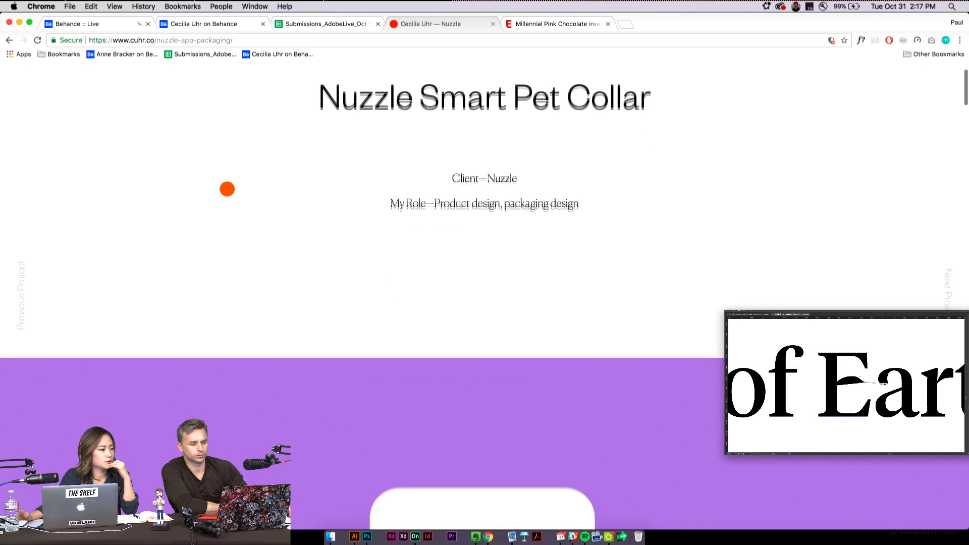
scroll(223, 194, "down", 8)
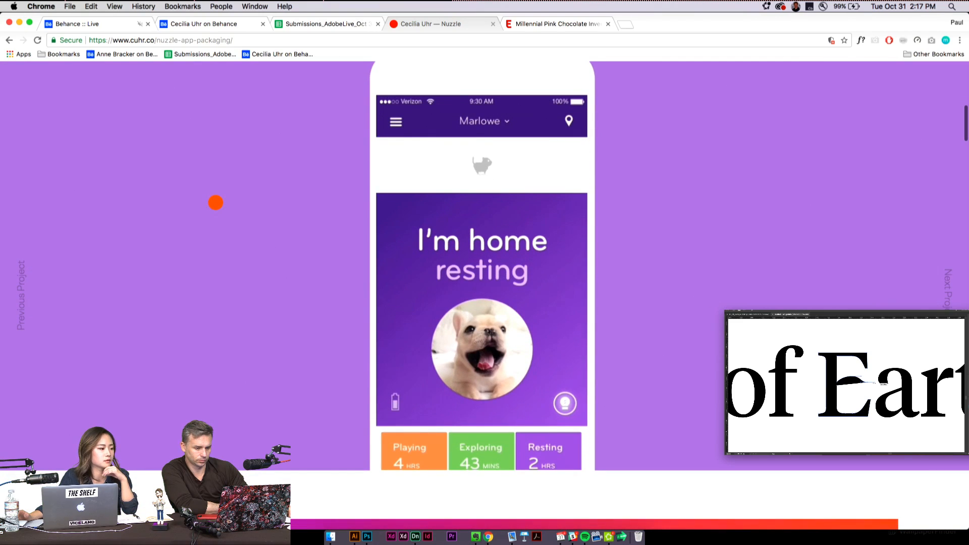
scroll(216, 203, "down", 2)
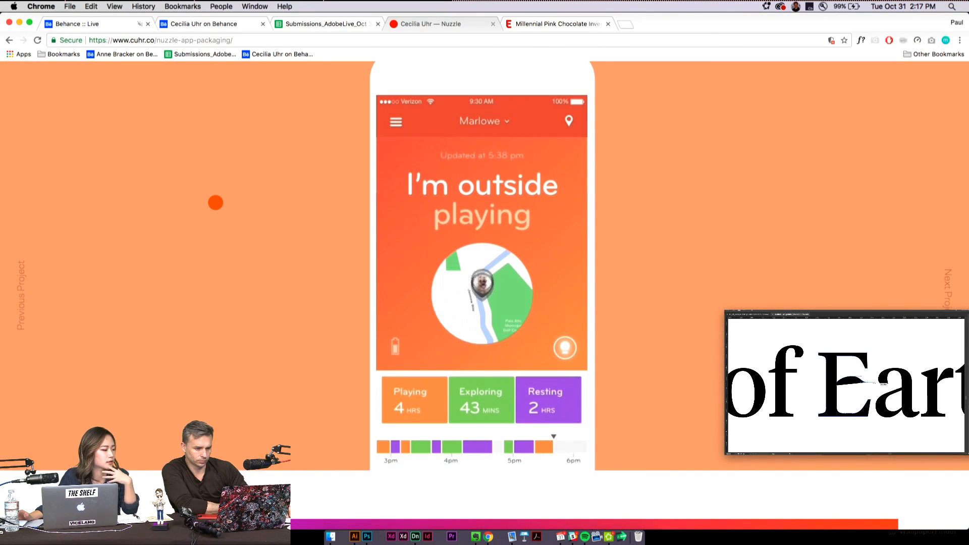
scroll(215, 203, "down", 8)
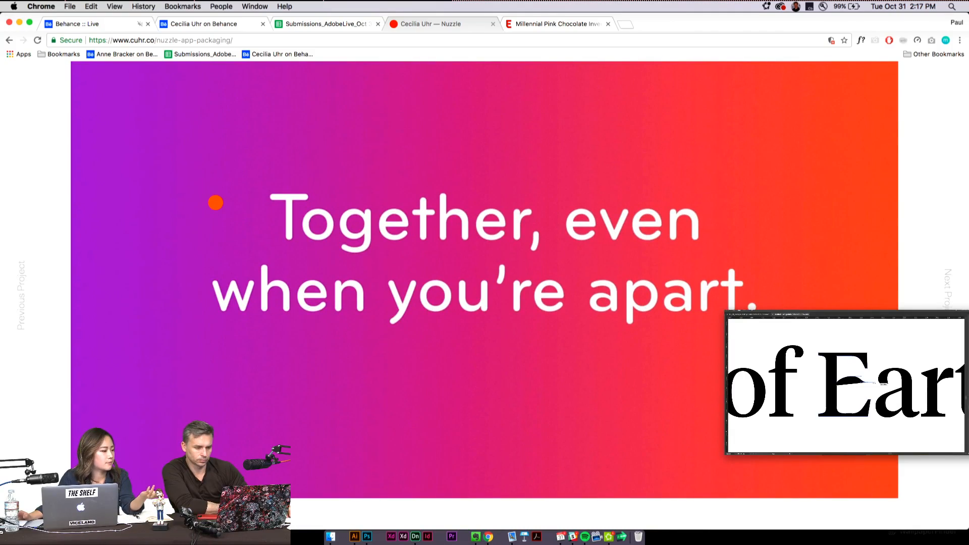
scroll(216, 202, "down", 15)
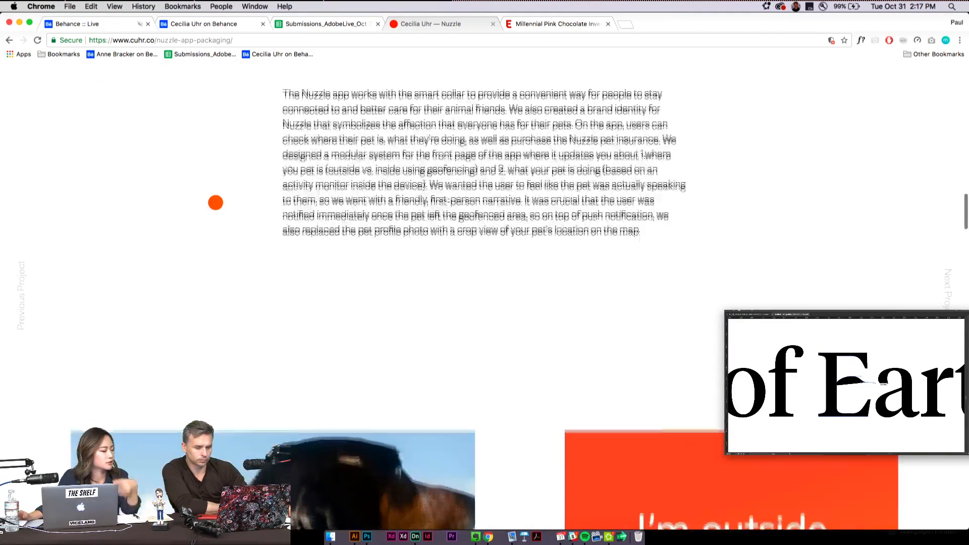
scroll(215, 203, "down", 5)
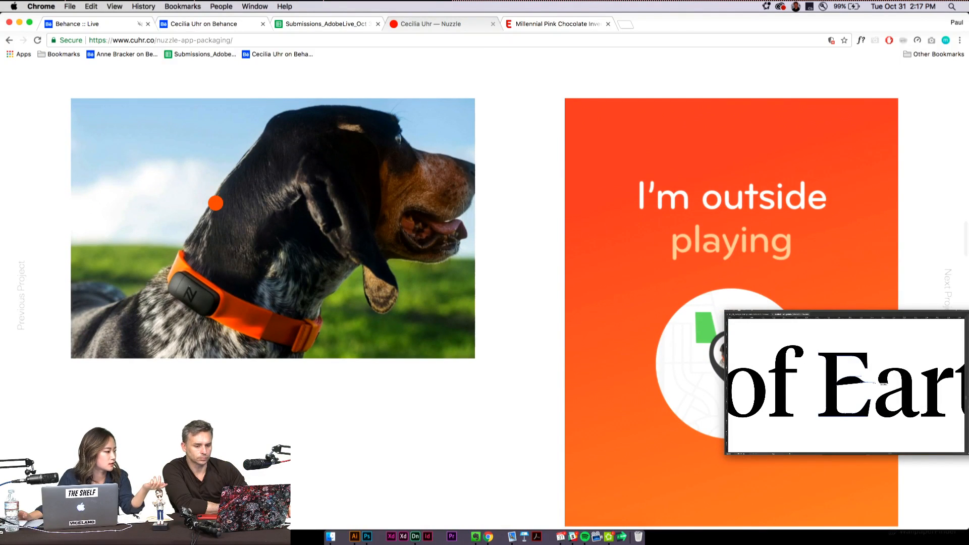
scroll(216, 203, "down", 2)
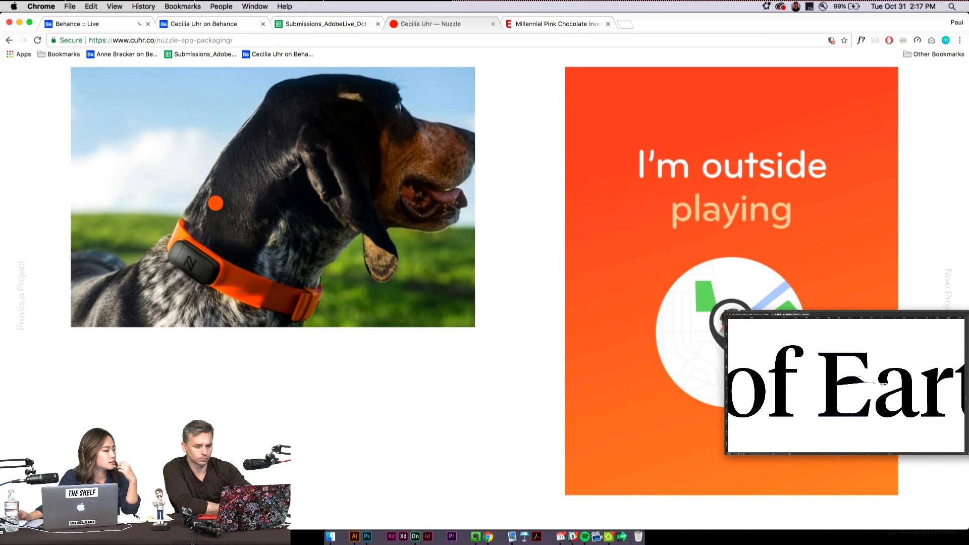
Step: Review the rest of the Nuzzle project, covering the collar photo, app screens, interface elements and round packaging boxes
scroll(374, 392, "down", 3)
scroll(374, 392, "up", 3)
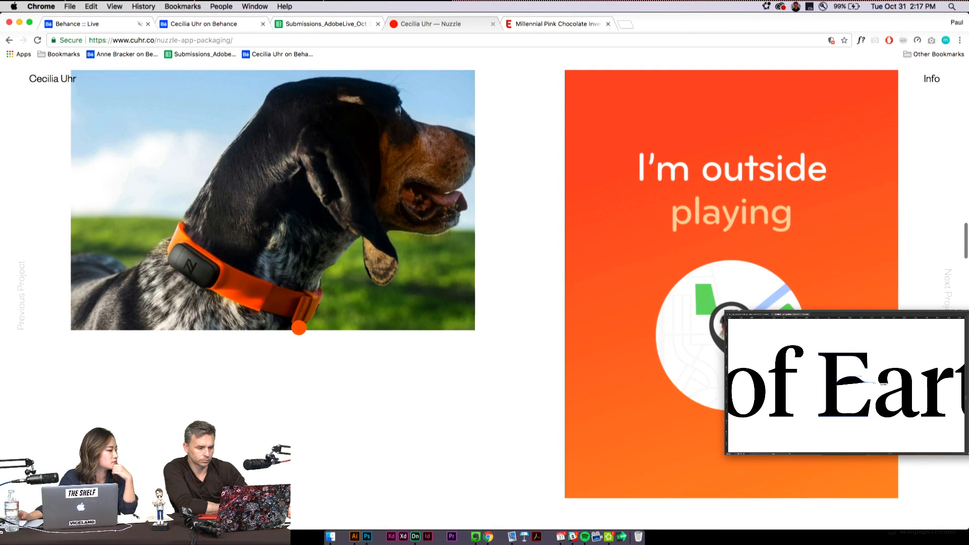
scroll(298, 327, "up", 1)
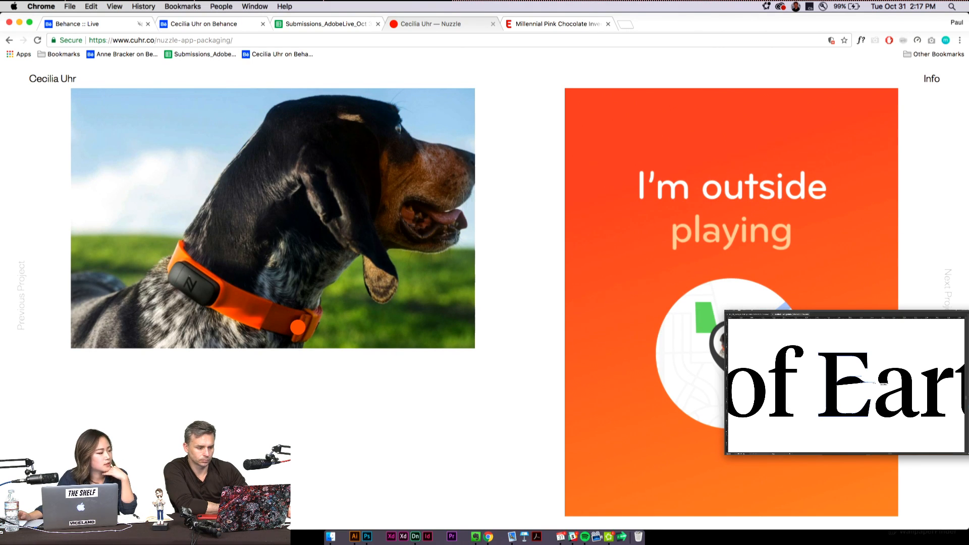
scroll(298, 327, "down", 10)
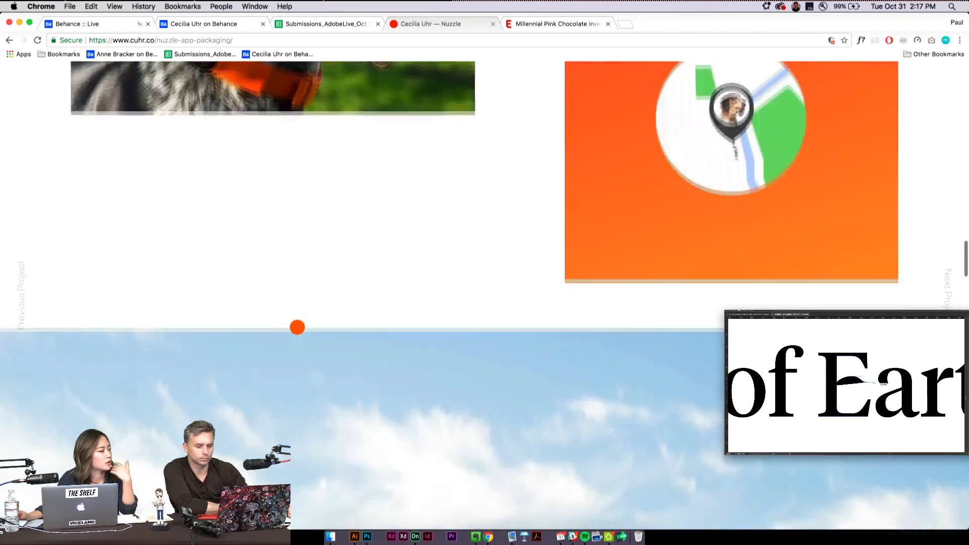
scroll(297, 327, "down", 10)
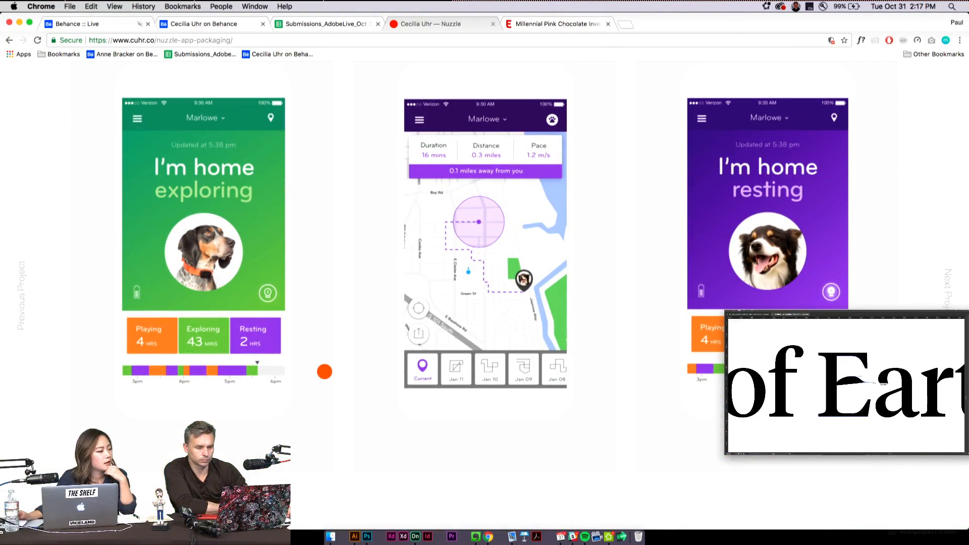
scroll(325, 372, "down", 5)
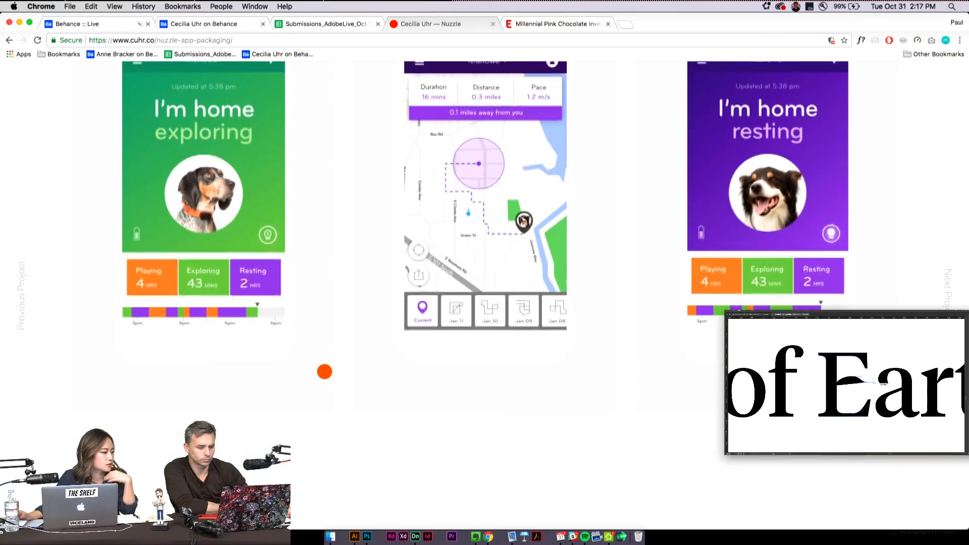
scroll(323, 372, "down", 5)
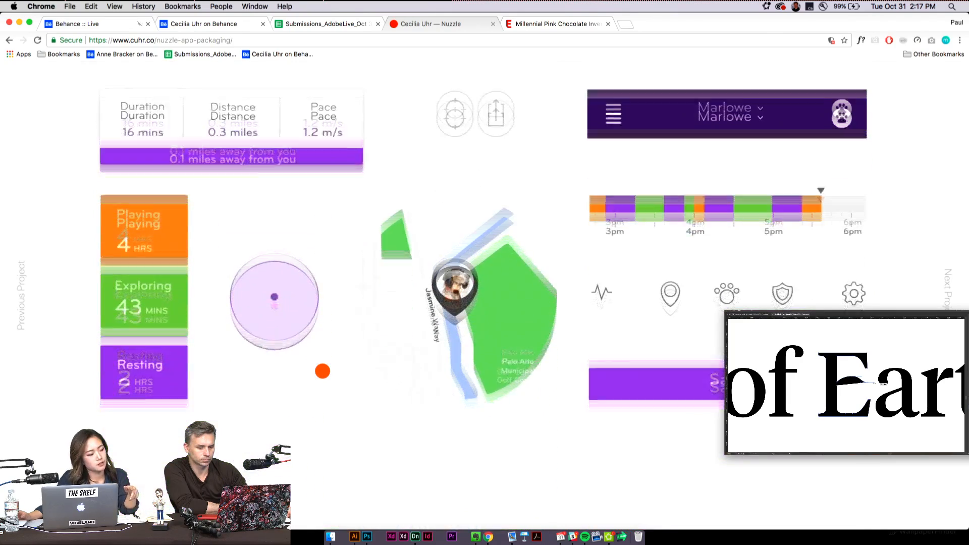
scroll(322, 372, "down", 10)
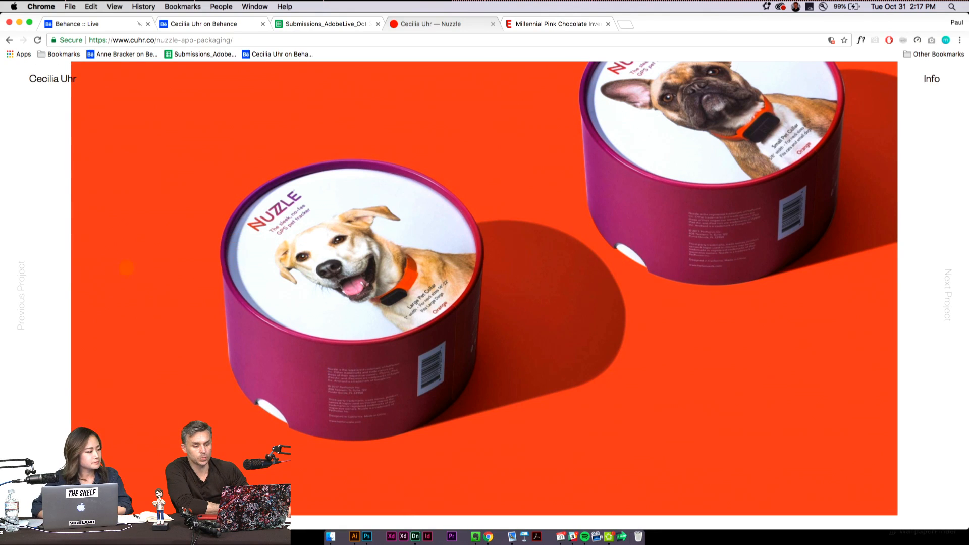
scroll(243, 234, "down", 2)
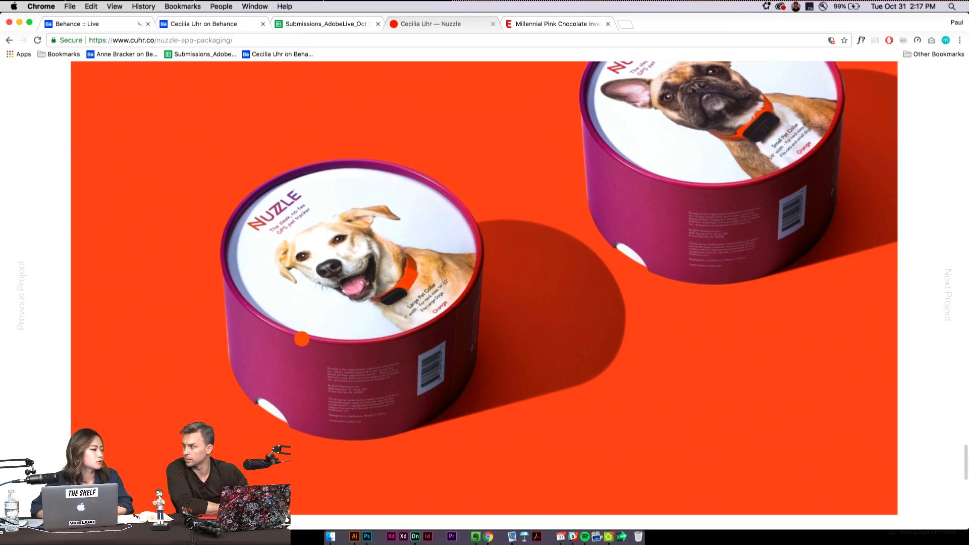
Step: Return to the Nuzzle collar photo and go through the page again down to the packaging description and purple boxes
scroll(302, 340, "up", 15)
scroll(302, 339, "up", 5)
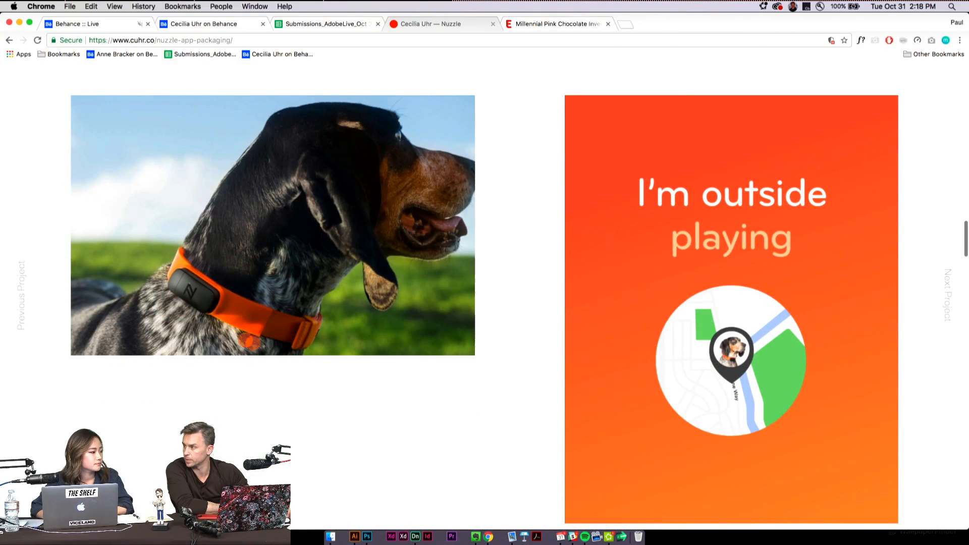
scroll(314, 325, "down", 10)
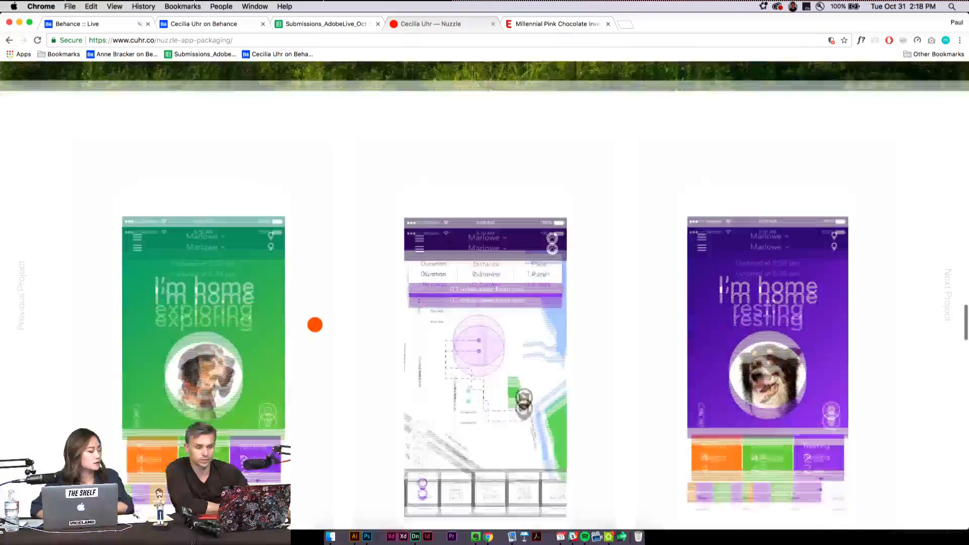
scroll(315, 324, "down", 15)
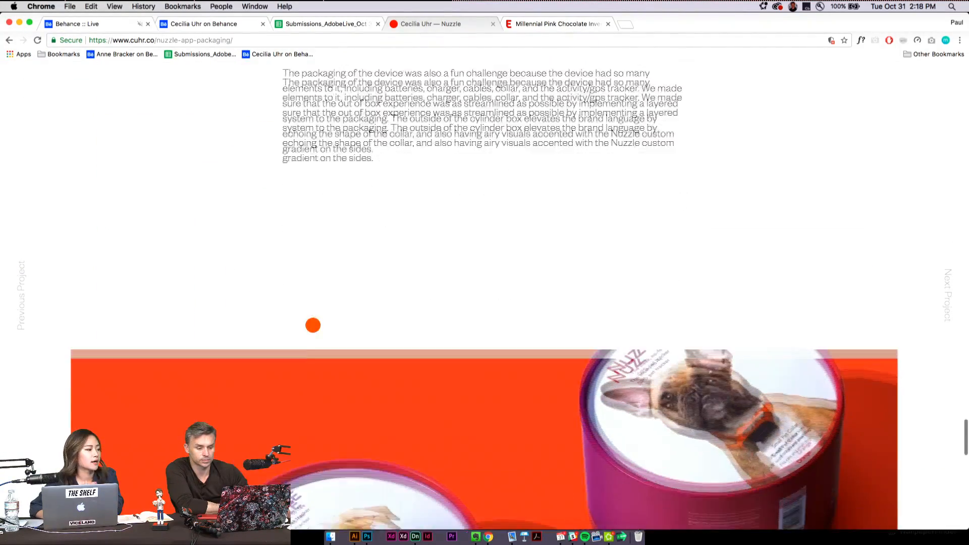
scroll(312, 323, "down", 2)
scroll(310, 320, "up", 2)
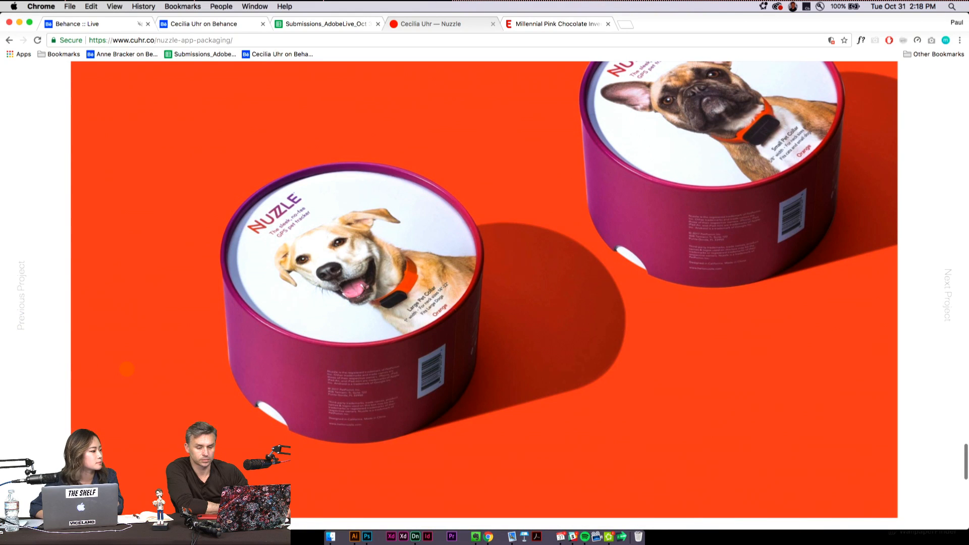
scroll(126, 369, "up", 1)
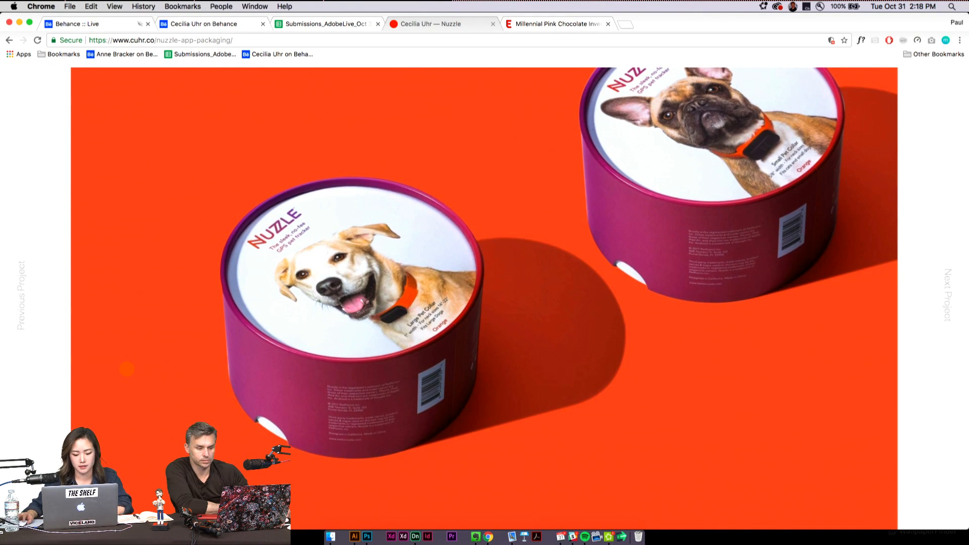
Step: Examine the opened Nuzzle packaging, with its collar tray and inner box, at the end of the project page
scroll(126, 369, "down", 5)
scroll(127, 369, "down", 3)
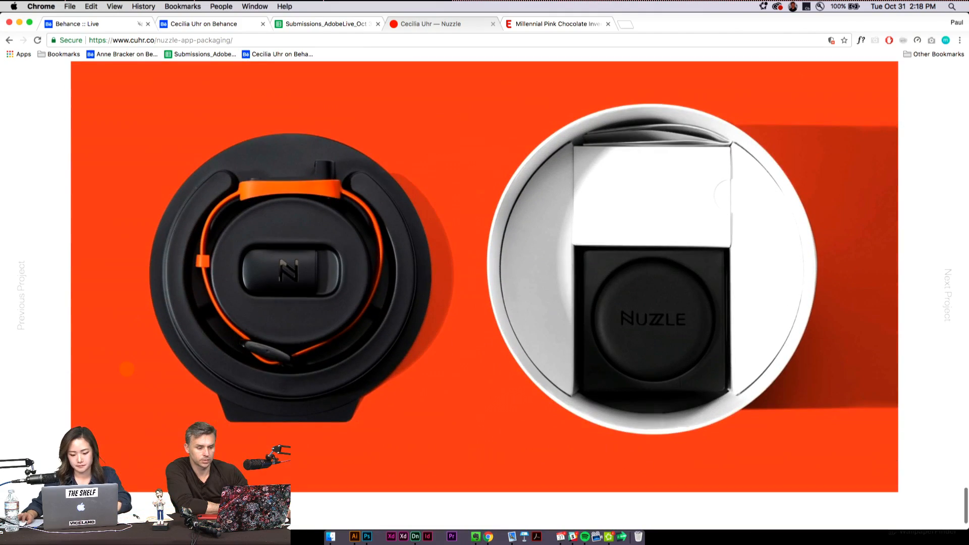
scroll(127, 369, "down", 1)
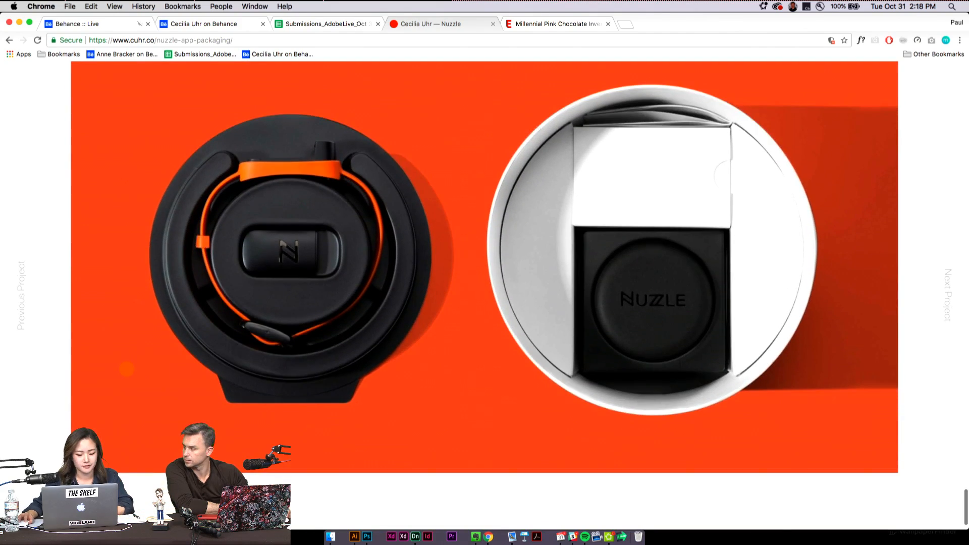
scroll(127, 369, "down", 2)
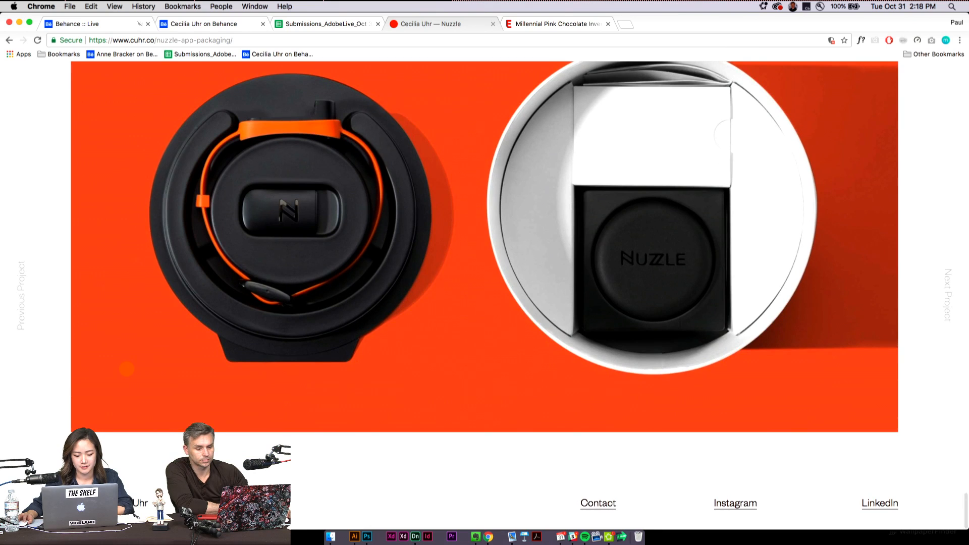
scroll(127, 369, "up", 4)
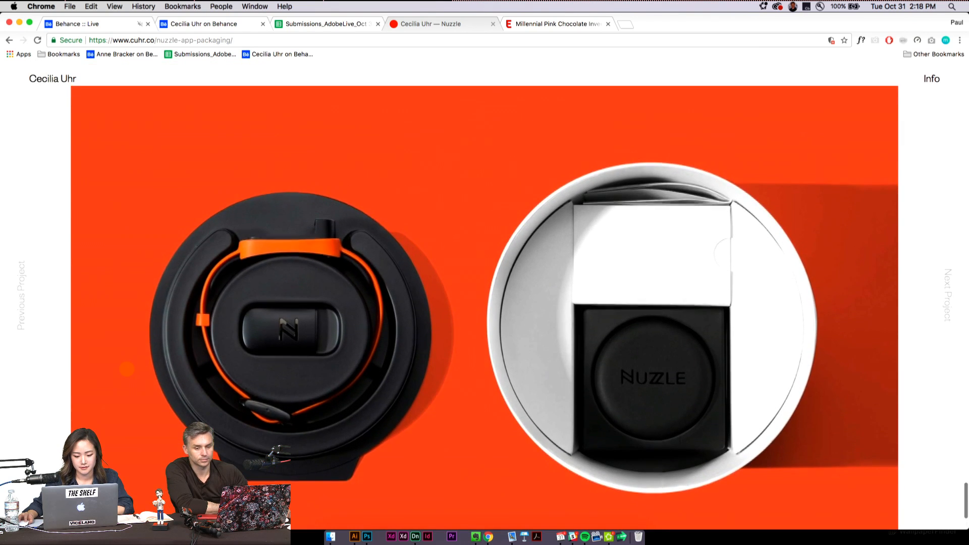
scroll(127, 369, "down", 1)
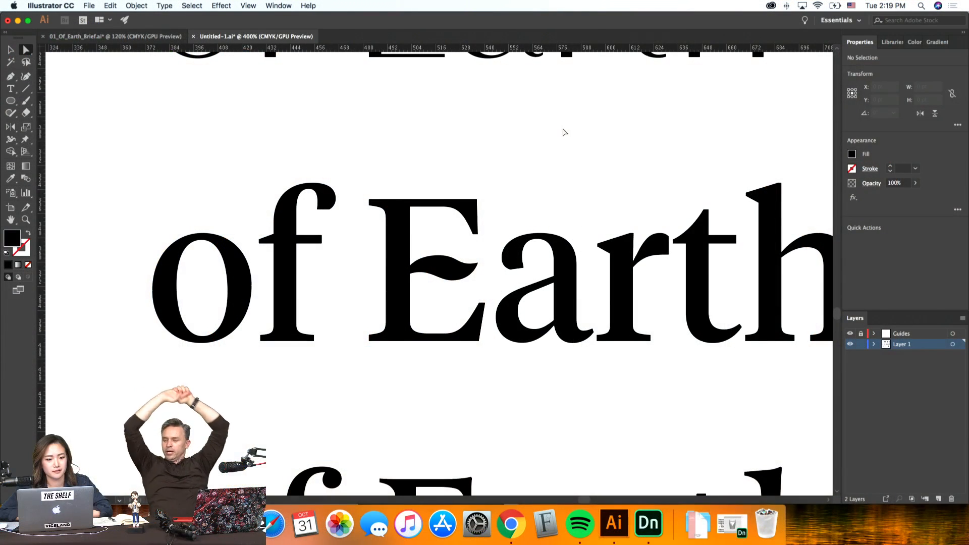
Step: In Illustrator, thicken the middle wordmark's E crossbar by nudging its lower curve anchor down 1 pt and its upper curve anchor up 1 pt
key("super+minus")
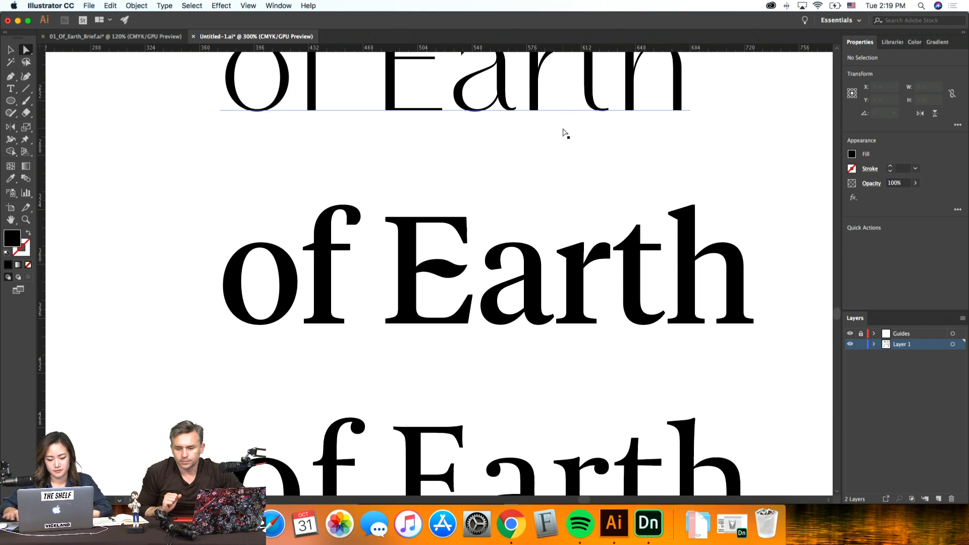
key("super+equal")
key("super+equal")
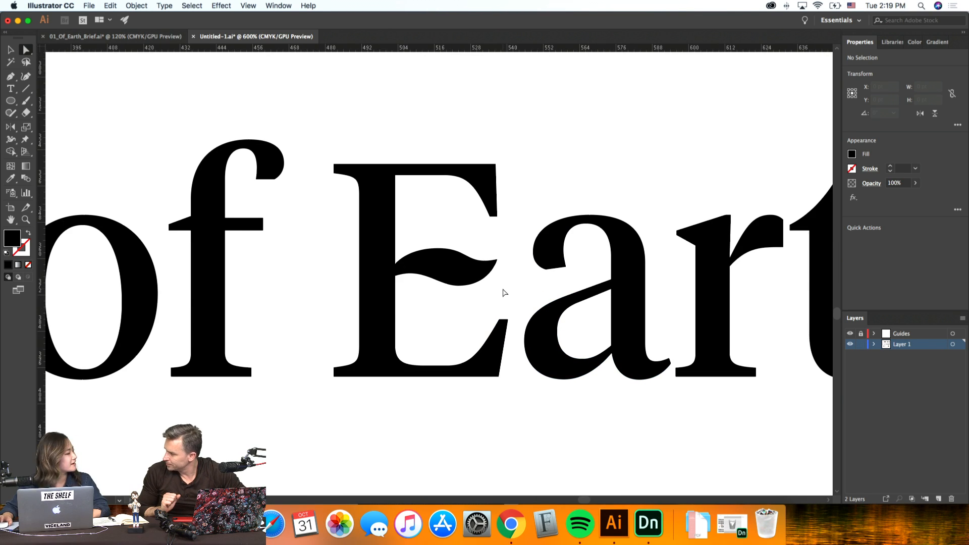
left_click(472, 277)
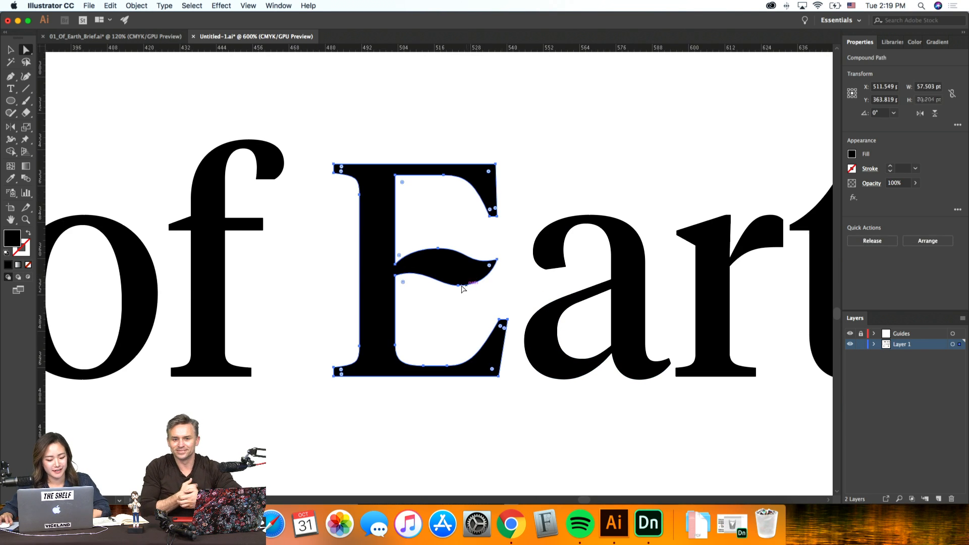
left_click(458, 286)
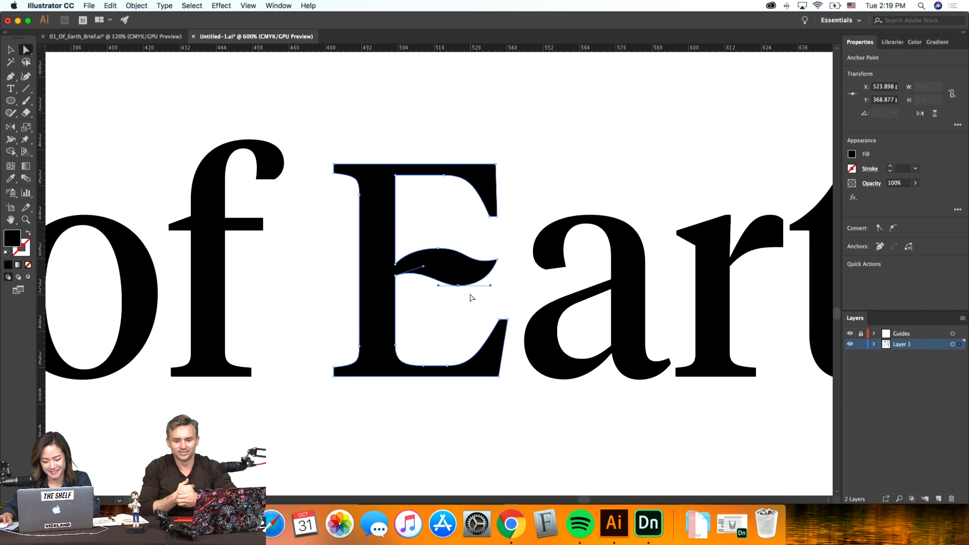
key("Down")
left_click(438, 249)
key("Up")
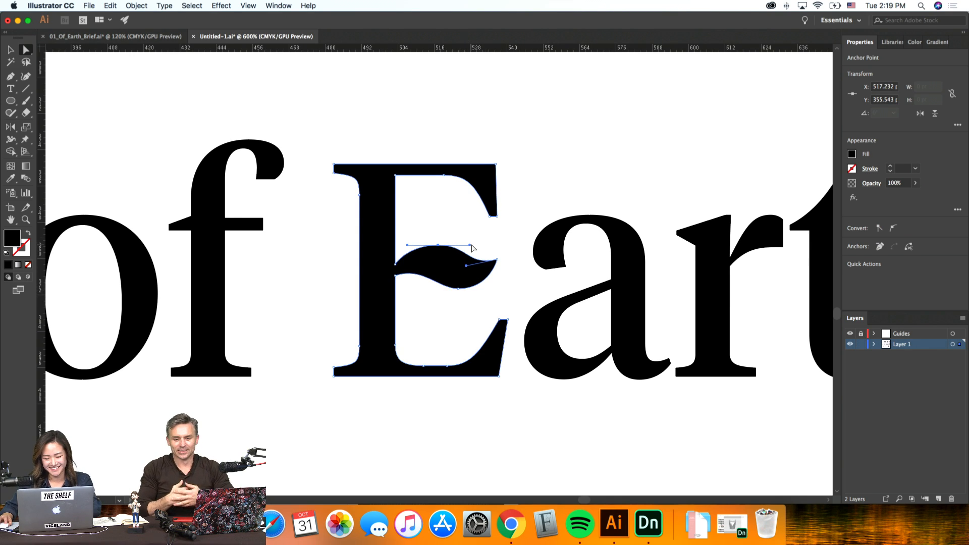
left_click(523, 261)
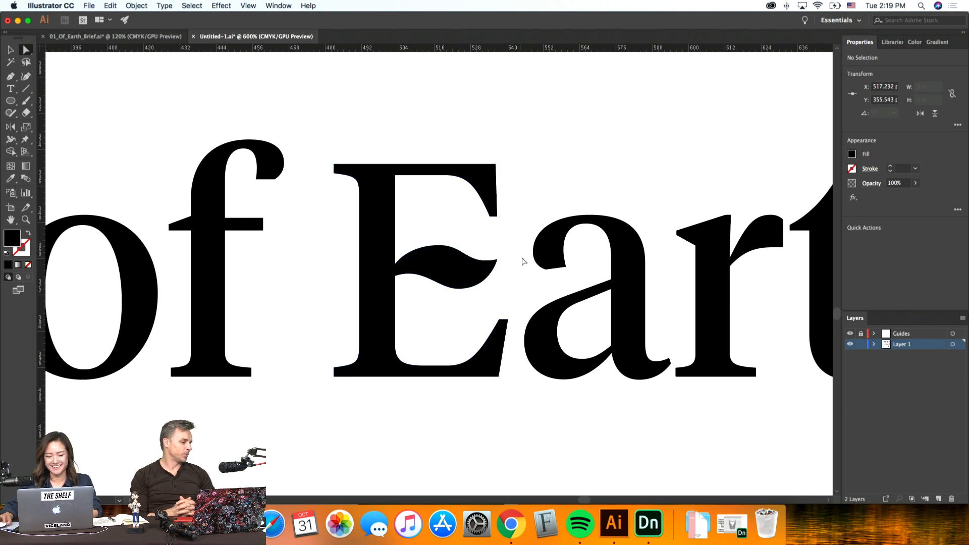
Step: Nudge the upper curve anchor of the E's crossbar 1 pt to the left and deselect the letter
left_click(439, 253)
left_click(435, 245)
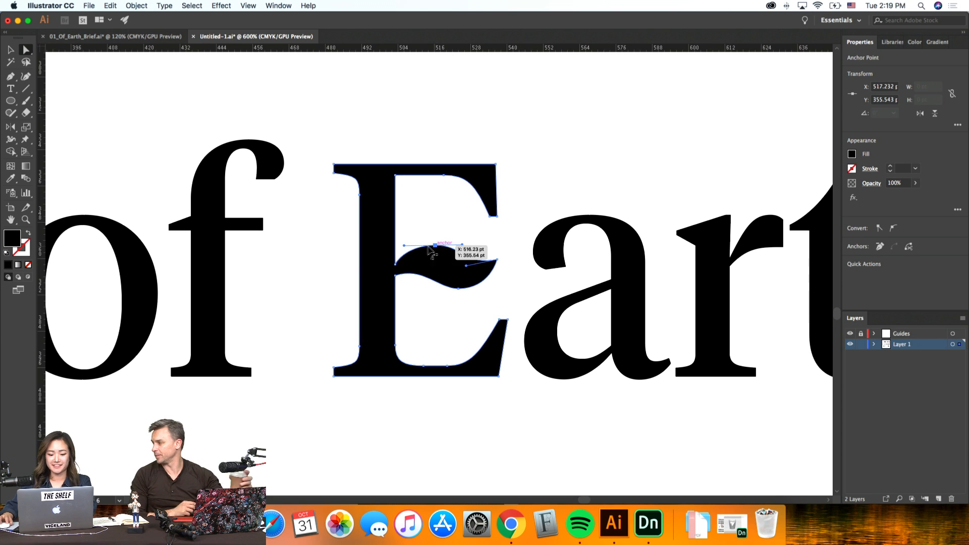
key("Left")
left_click(479, 245)
Step: Compare the middle wordmark and its wavy E crossbar with the "of Earth" versions above and below it
key("super+minus")
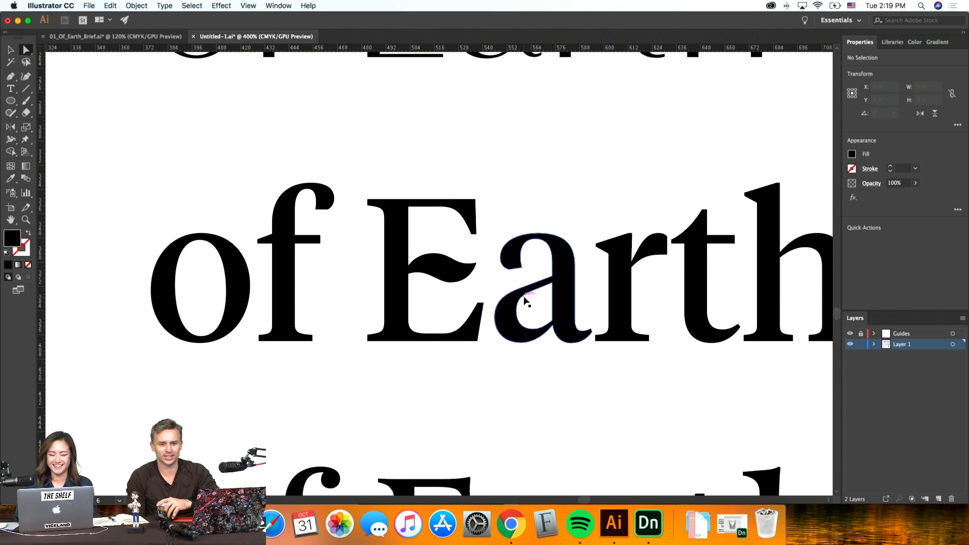
key("super+minus")
key("super+minus")
key("super+equal")
key("super+equal")
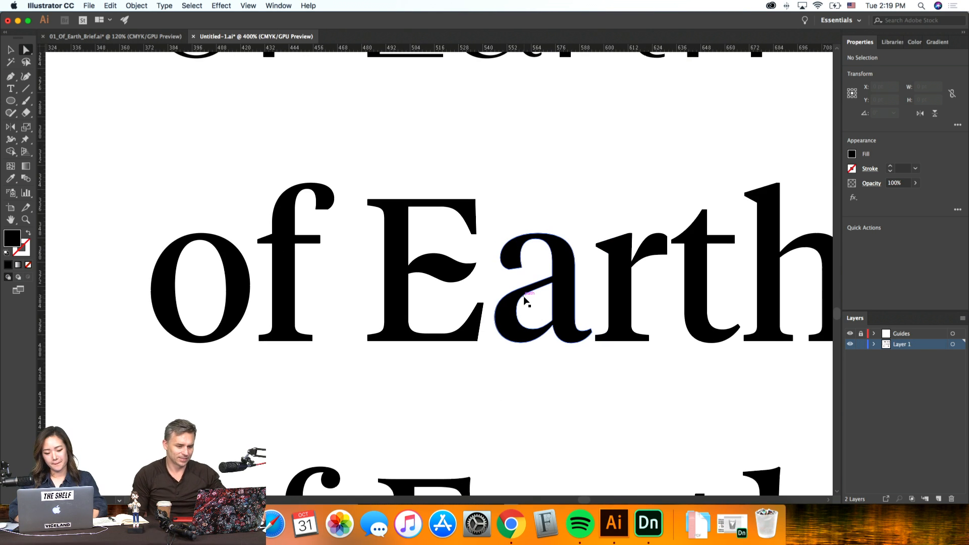
key("super+minus")
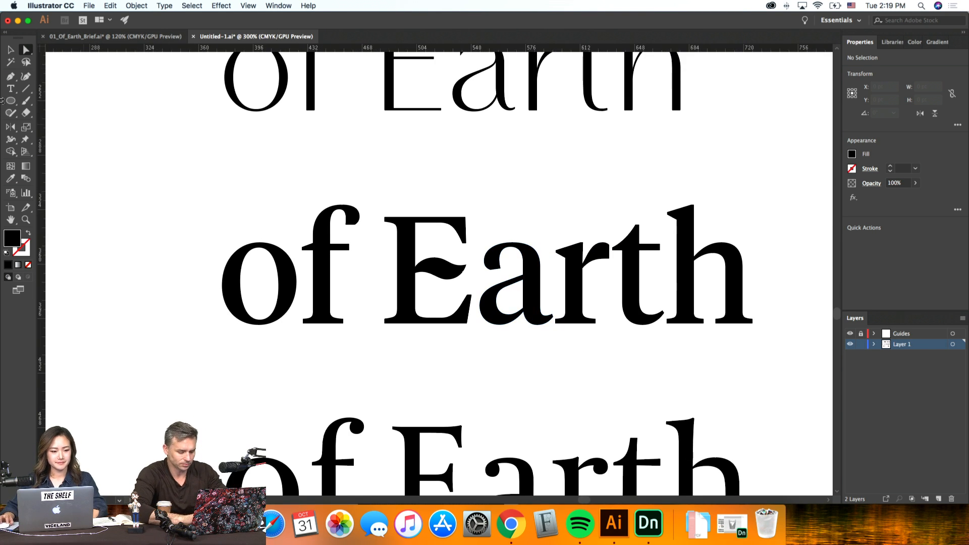
left_click(15, 51)
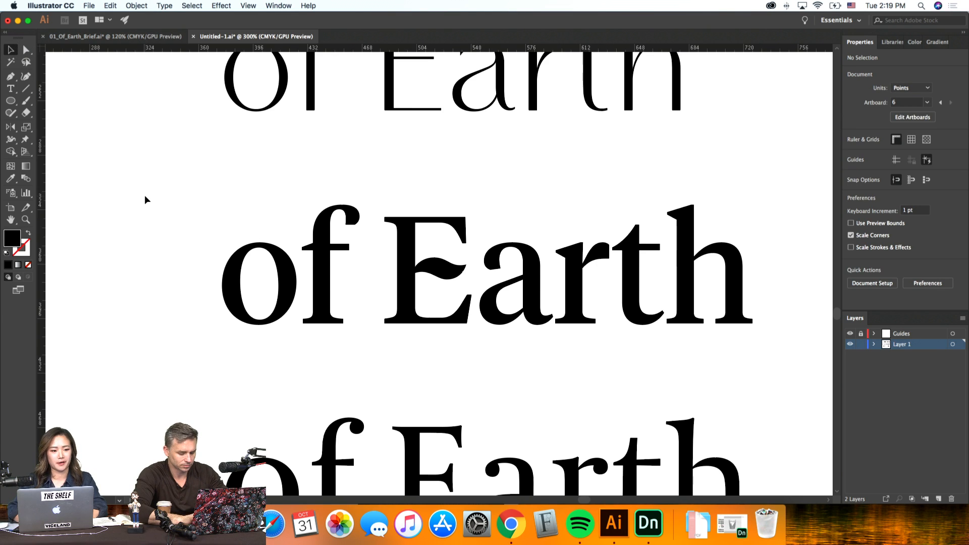
key("super+minus")
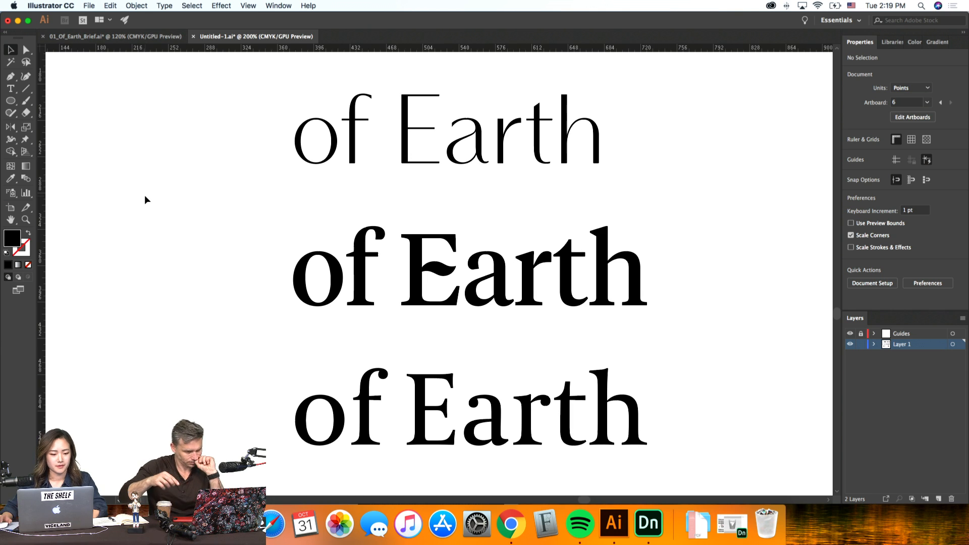
scroll(145, 199, "right", 3)
left_click_drag(183, 209, 319, 230)
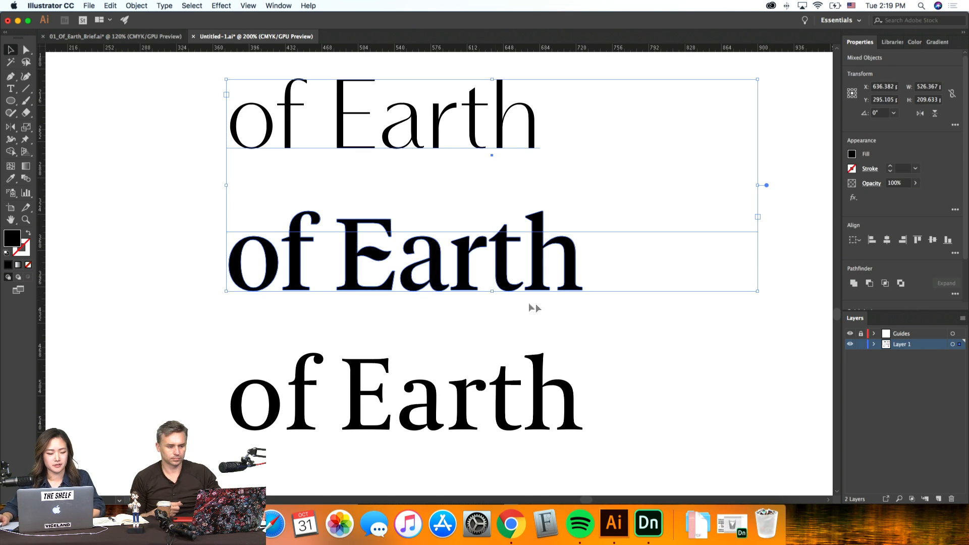
left_click(588, 329)
Step: Inspect the crossbar anchor points of the middle wordmark's E up close and view all three wordmarks together again
key("super+equal")
key("super+equal")
key("a")
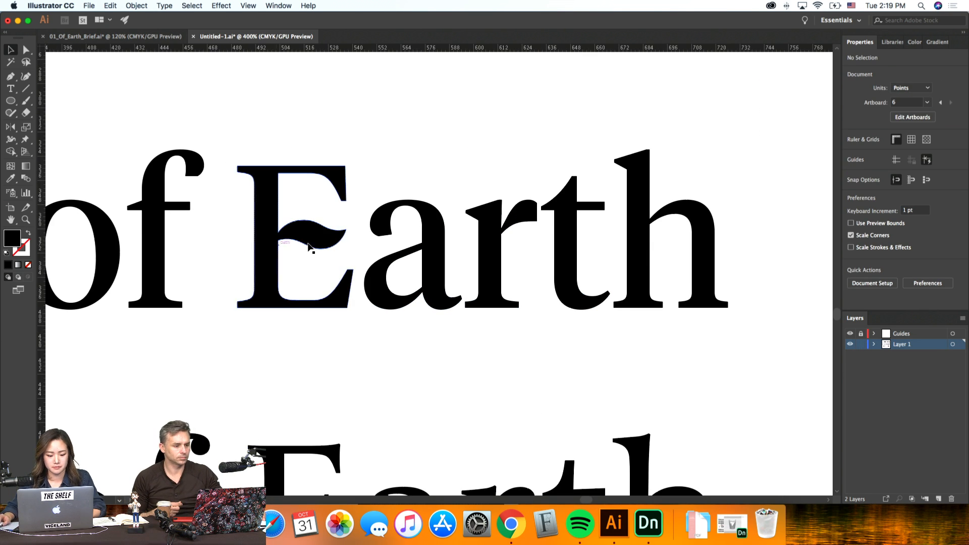
left_click(325, 243)
left_click_drag(354, 254, 293, 220)
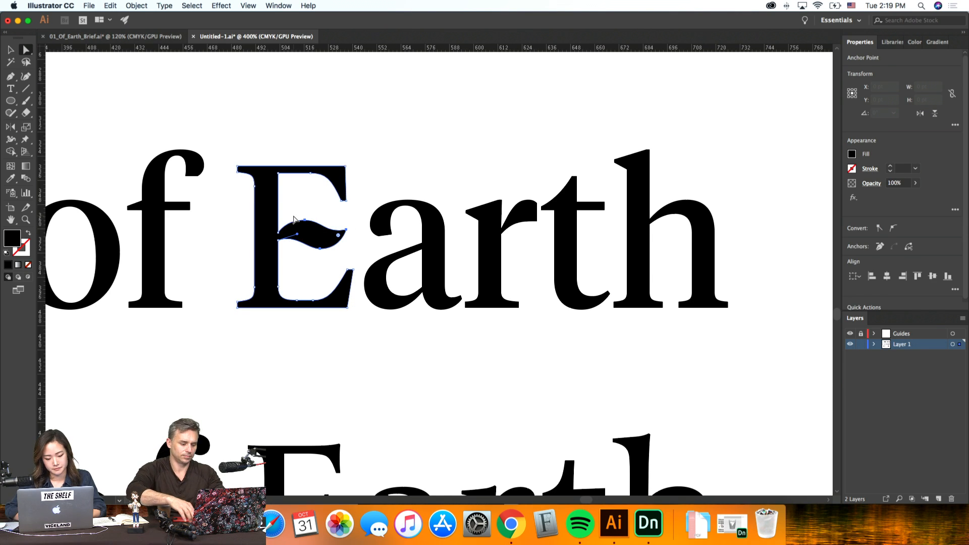
left_click(320, 264)
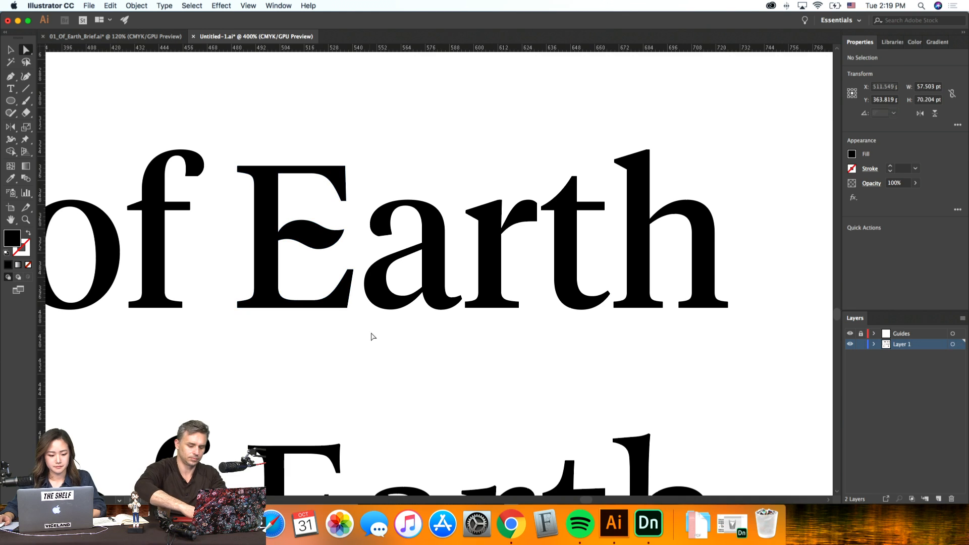
scroll(379, 335, "left", 3)
key("super+minus")
key("super+minus")
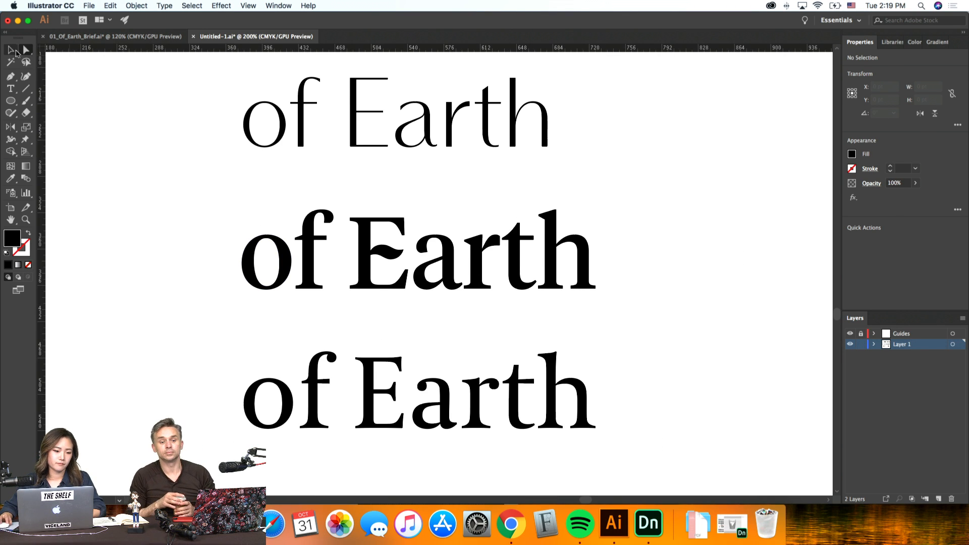
Step: Move the lowest "of Earth" wordmark further down to open a gap beneath the bold wordmark
key("v")
scroll(105, 119, "down", 1)
scroll(105, 119, "down", 2)
scroll(101, 119, "right", 2)
left_click_drag(606, 402, 201, 269)
left_click_drag(334, 313, 333, 429)
left_click(636, 266)
Step: Duplicate the bold wordmark with the wavy E crossbar into the gap below it and nudge the copy down
left_click_drag(630, 256, 169, 146)
left_click(306, 75, "shift")
left_click_drag(288, 201, 259, 339)
left_click_drag(599, 353, 187, 279)
key("shift+Down")
left_click(629, 347)
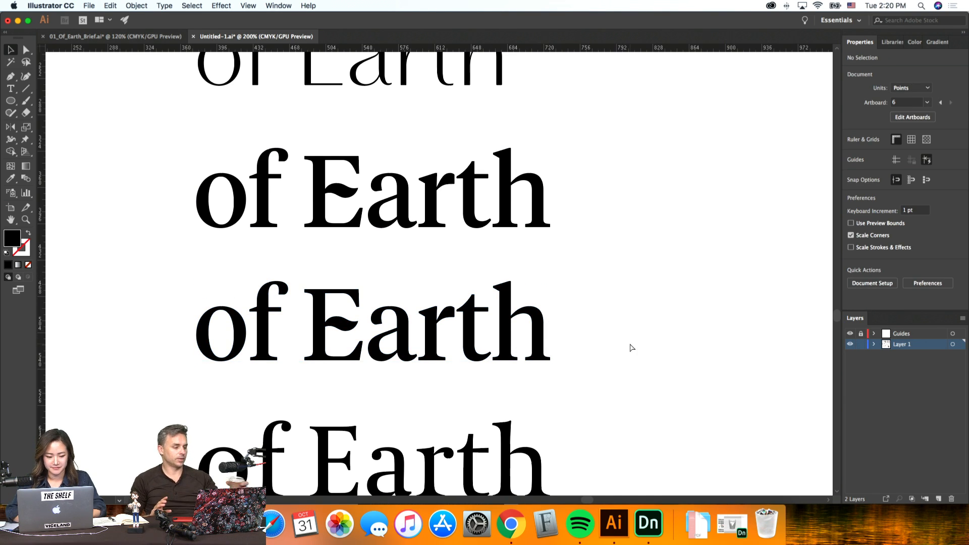
Step: Delete the letters "arth" and "f" from the duplicated bold wordmark, keeping only the "o" and the "E"
key("super+equal")
scroll(630, 348, "left", 5)
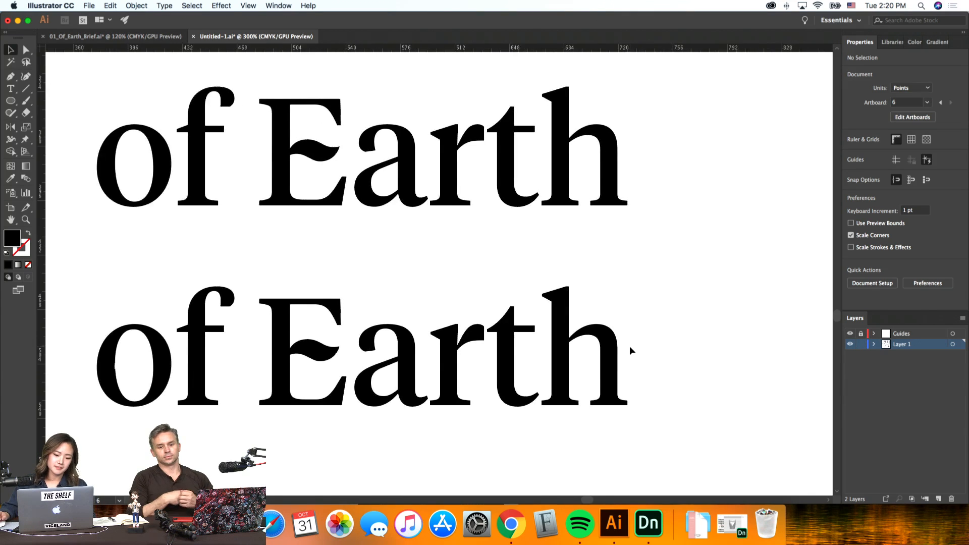
scroll(630, 348, "left", 1)
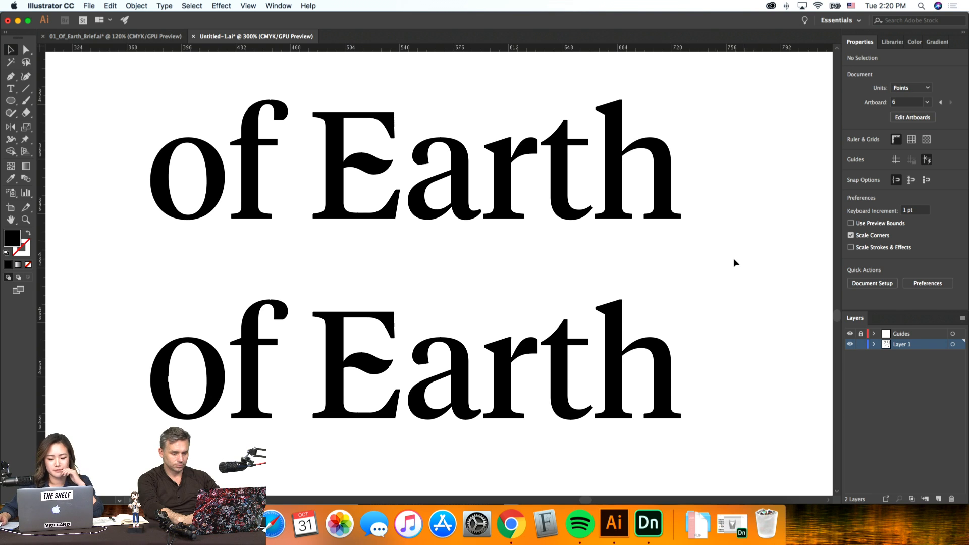
scroll(737, 273, "down", 3)
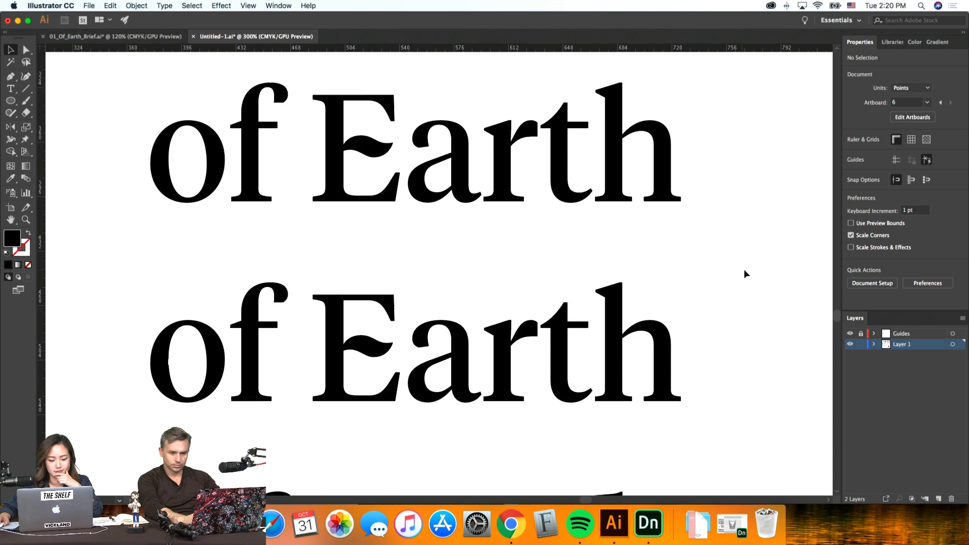
left_click_drag(735, 340, 410, 246)
key("Delete")
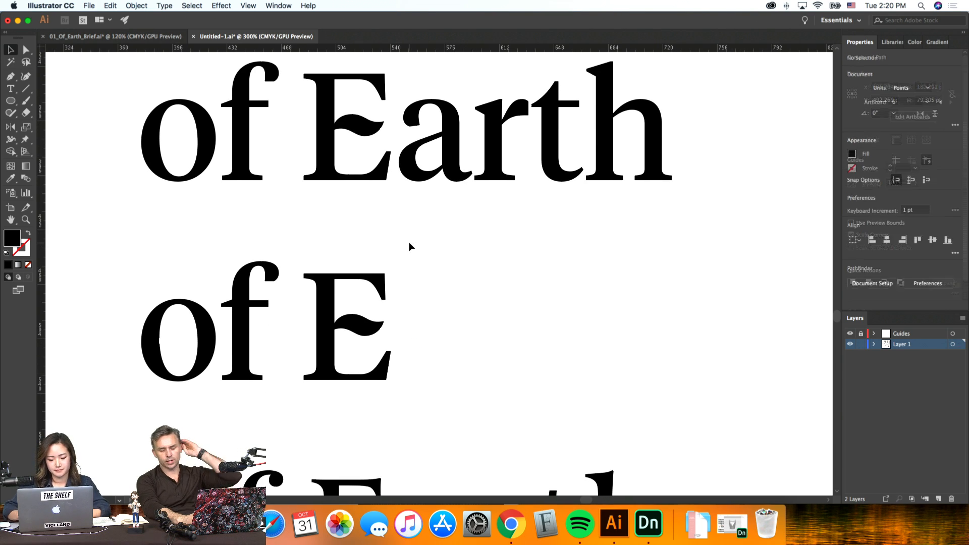
left_click(238, 330)
key("Delete")
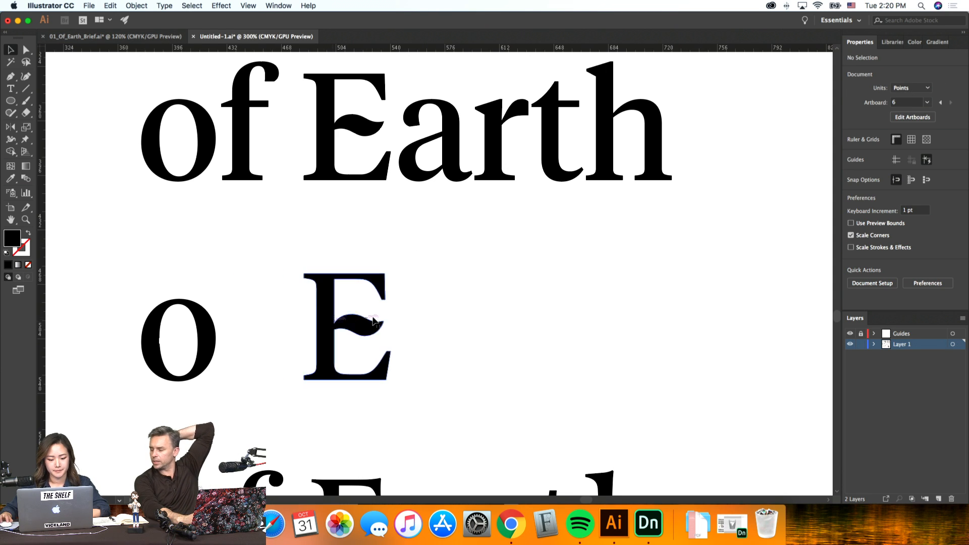
Step: Move the remaining E close beside the "o" to form an "oE" monogram, finishing with a 4 pt nudge to the right
left_click_drag(374, 332, 287, 333)
key("super+minus")
key("super+minus")
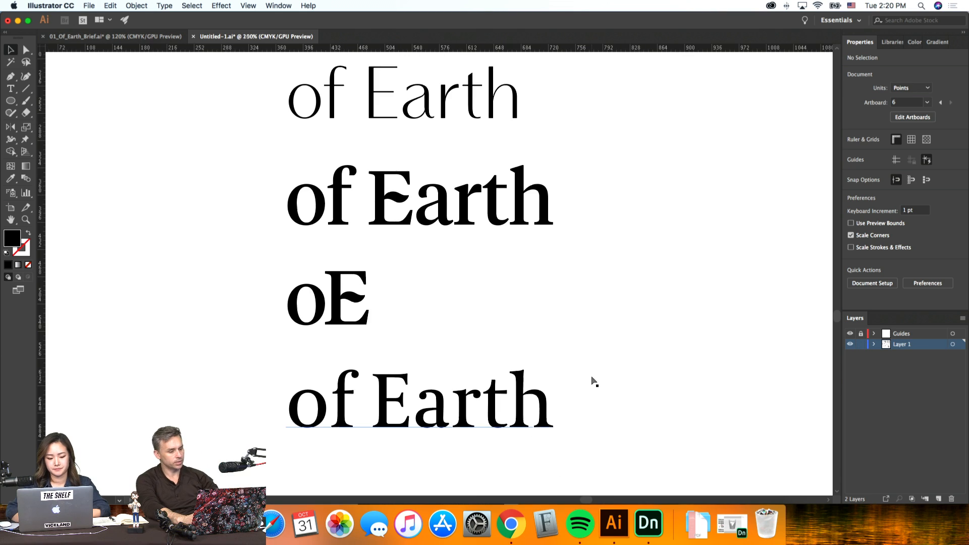
left_click(352, 279)
key("Right")
key("Right")
key("Right")
key("Right")
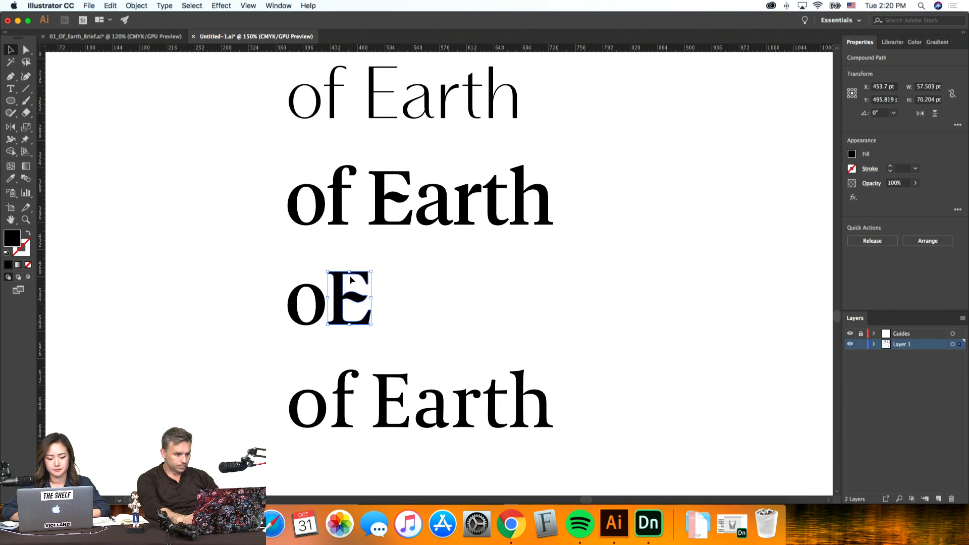
left_click(525, 284)
scroll(526, 285, "up", 2)
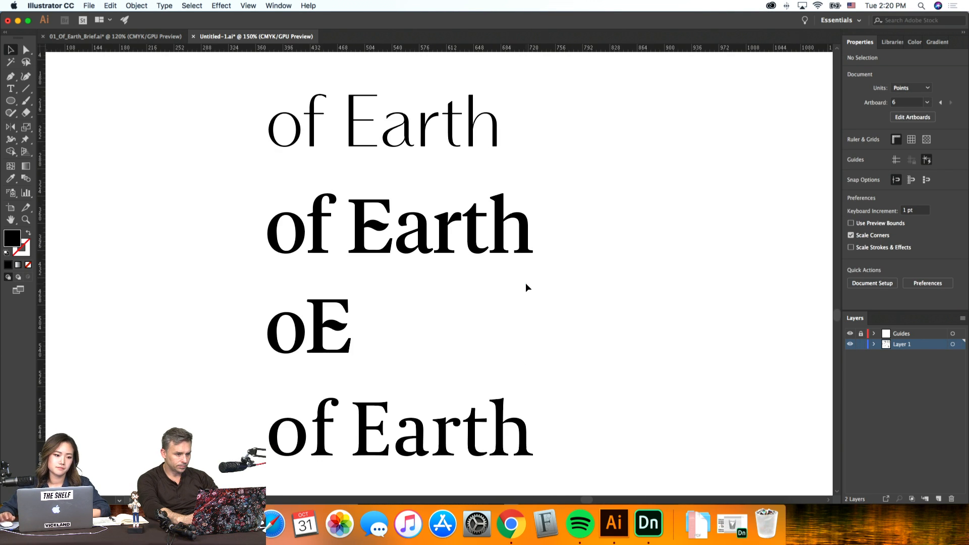
Step: Add a text frame about 360 by 61 pt beside the "oE" monogram and set its type size to 50 pt
key("t")
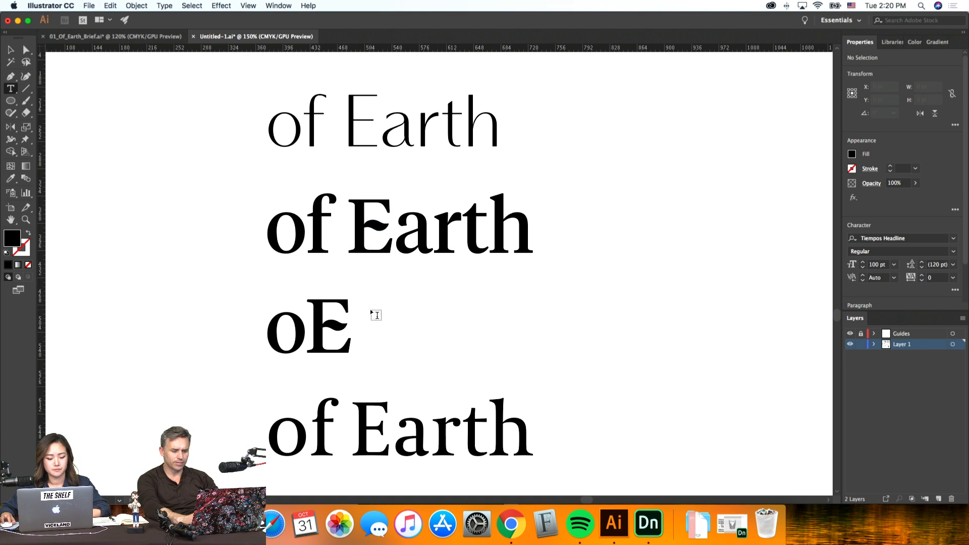
left_click_drag(372, 310, 647, 355)
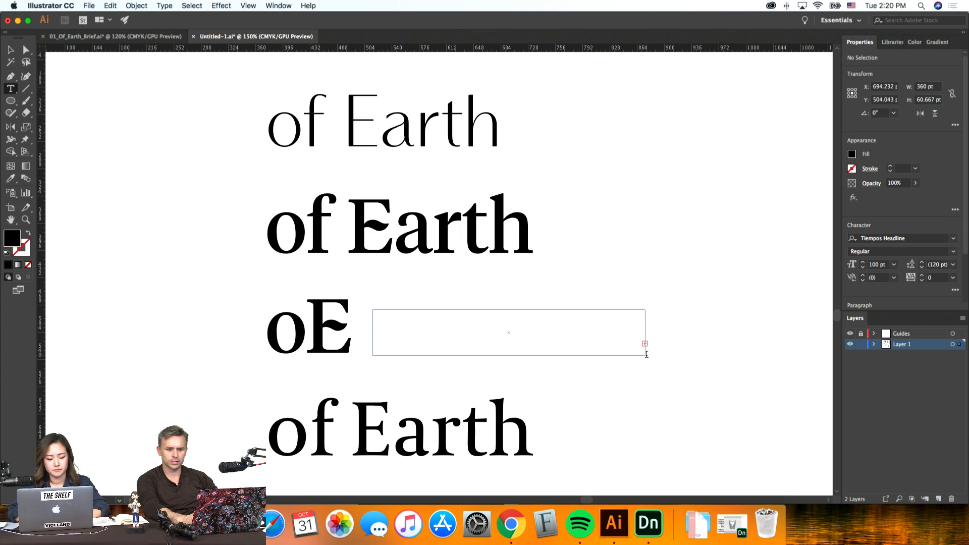
left_click(9, 49)
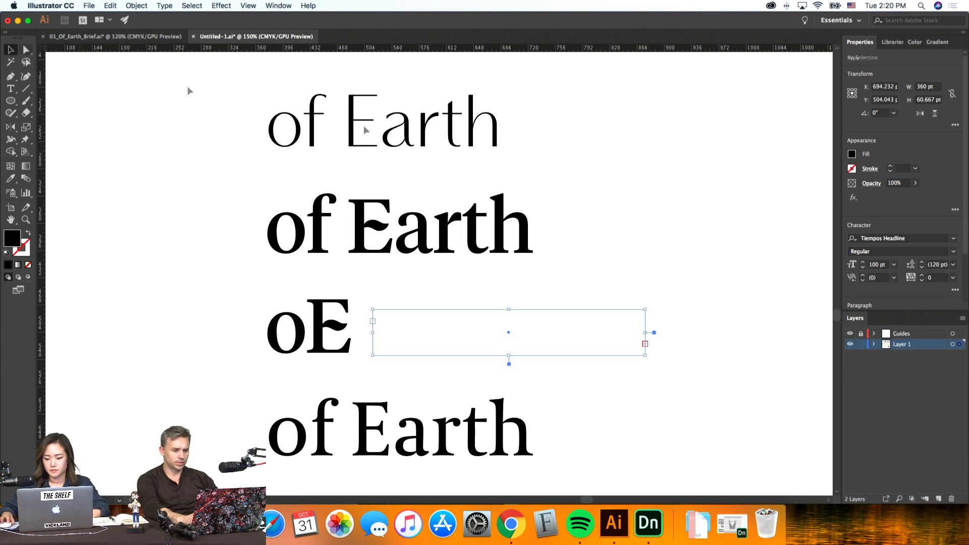
left_click(878, 264)
type("60")
key("Return")
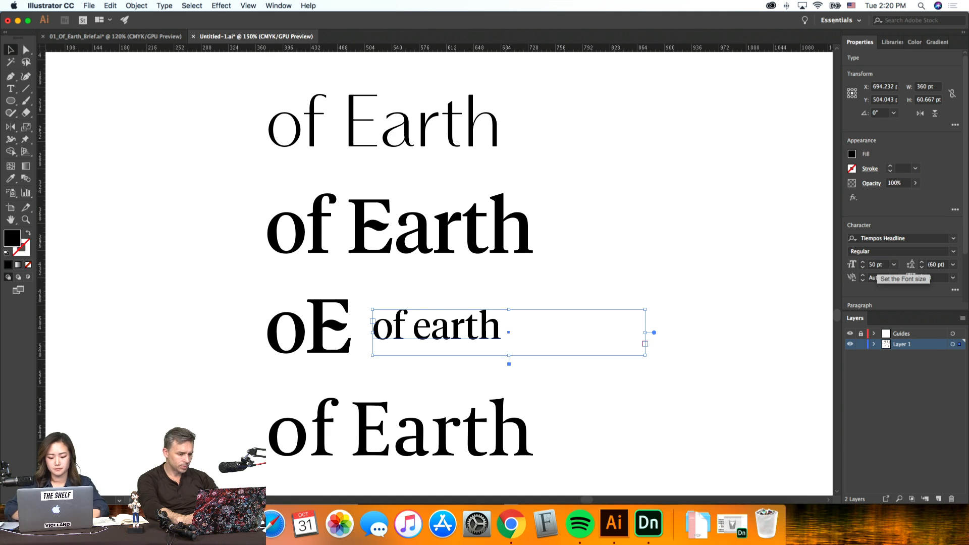
Step: Shift the text frame about 32 pt right and 10 pt down, and replace its text with "OF EARTH"
left_click(500, 343)
left_click_drag(500, 342, 523, 350)
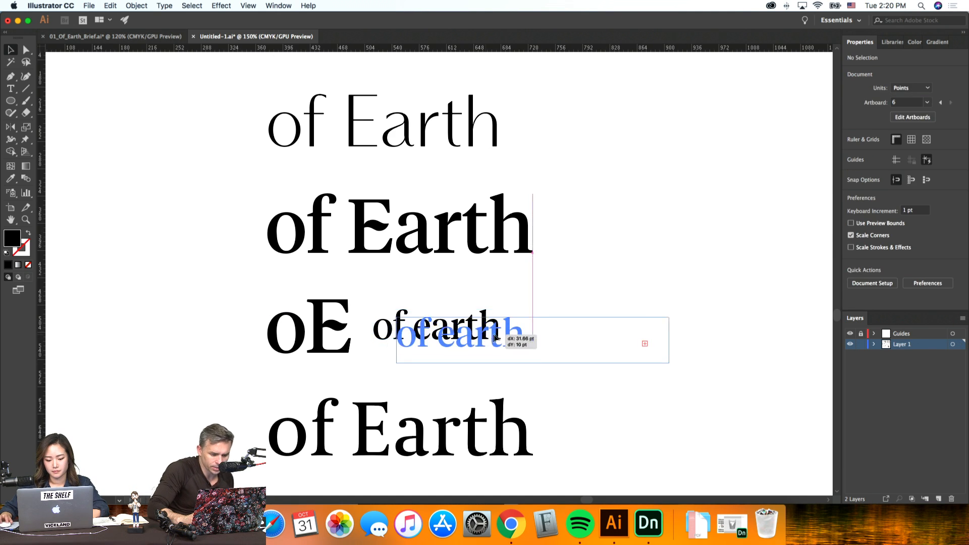
double_click(524, 350)
key("super+a")
type("E")
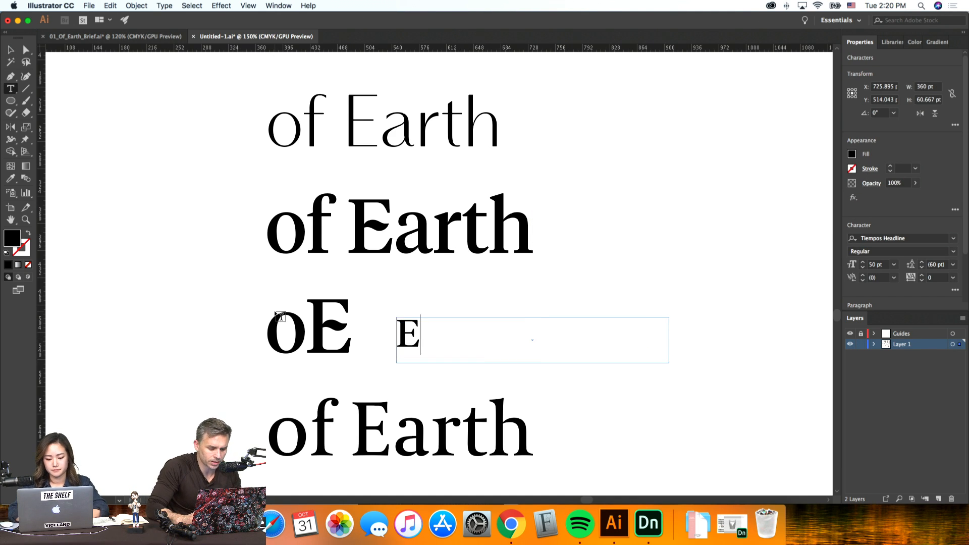
key("BackSpace")
type("OF EARTH")
scroll(156, 184, "right", 3)
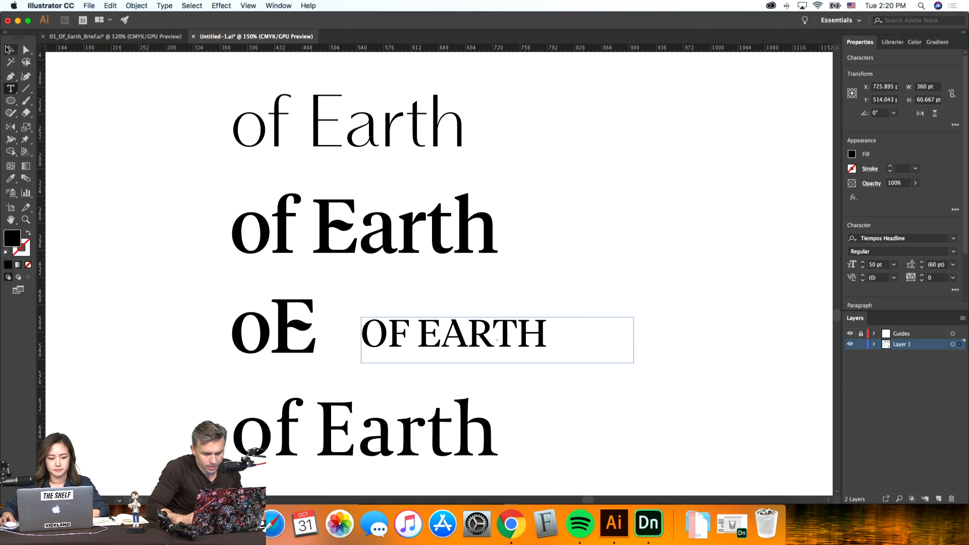
left_click(9, 49)
Step: Copy the thin top wordmark's Vanitas Regular style onto the "OF EARTH" text and set its size to 30 pt
key("super+minus")
key("super+minus")
key("super+minus")
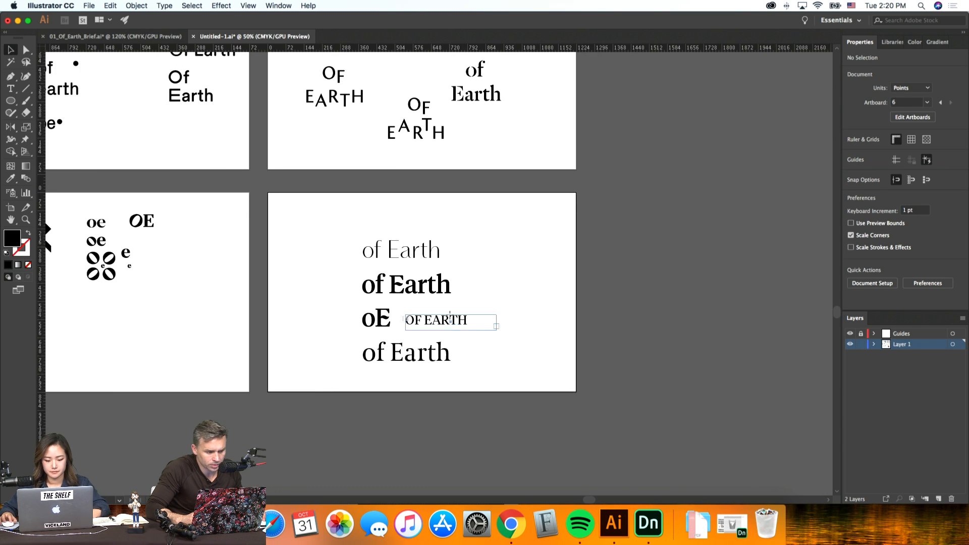
left_click(453, 320)
key("i")
left_click(431, 251)
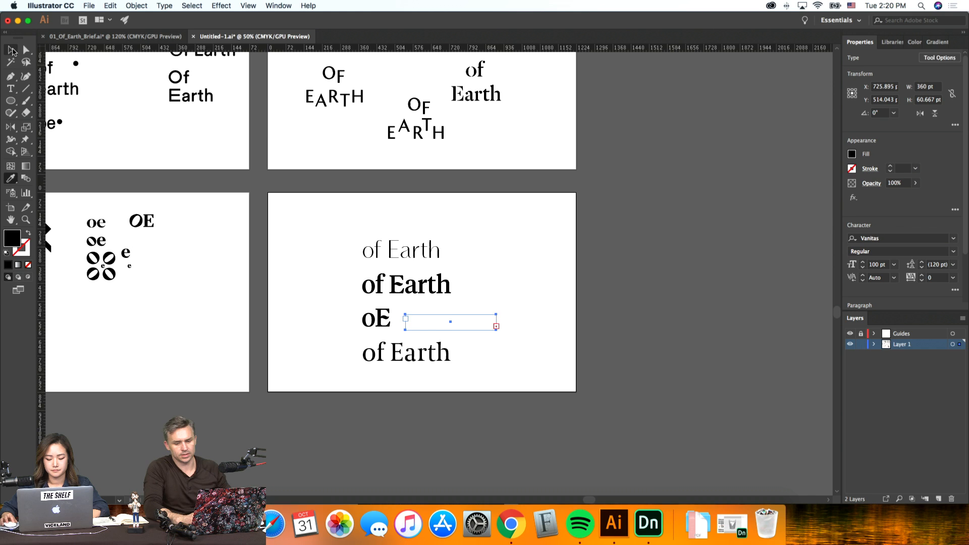
left_click(11, 50)
left_click(878, 264)
type("36")
key("Return")
left_click(731, 296)
key("super+1")
key("super+equal")
Step: Set the "OF EARTH" text's tracking to 120 and its font style to Bold
left_click(394, 413)
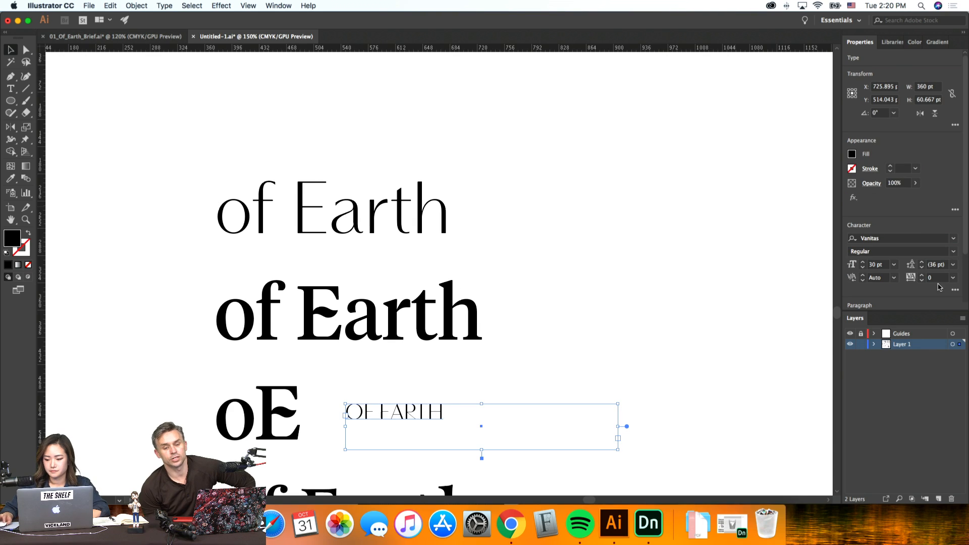
left_click(934, 278)
type("100")
key("Return")
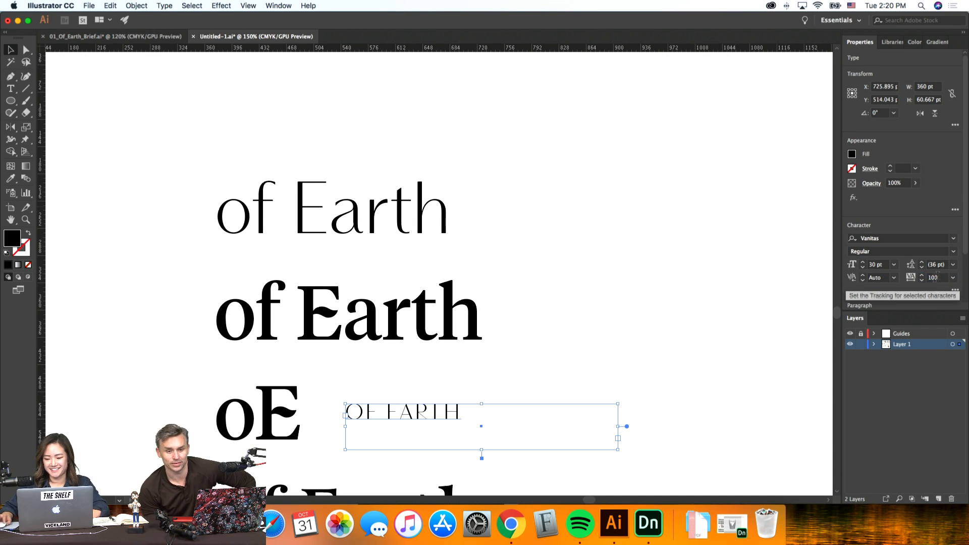
type("120")
key("Return")
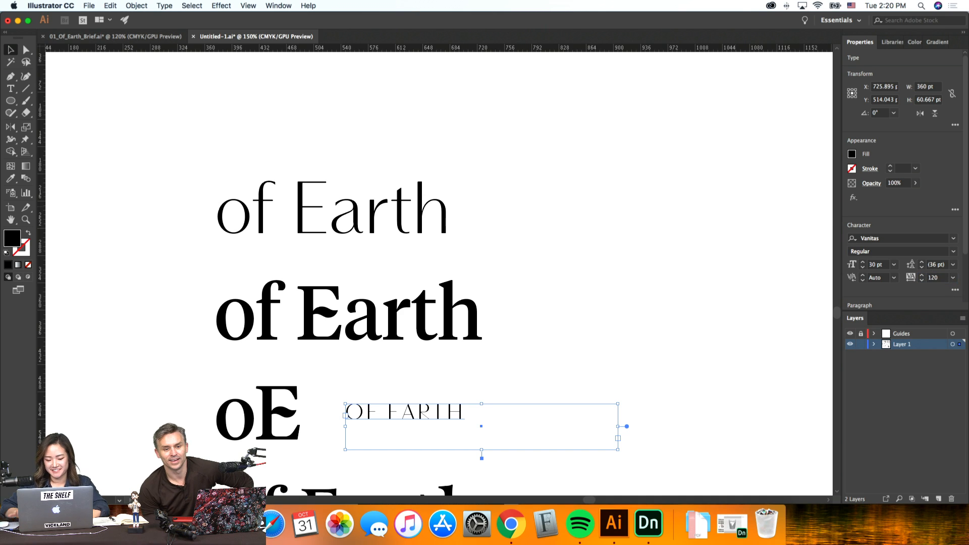
left_click(681, 334)
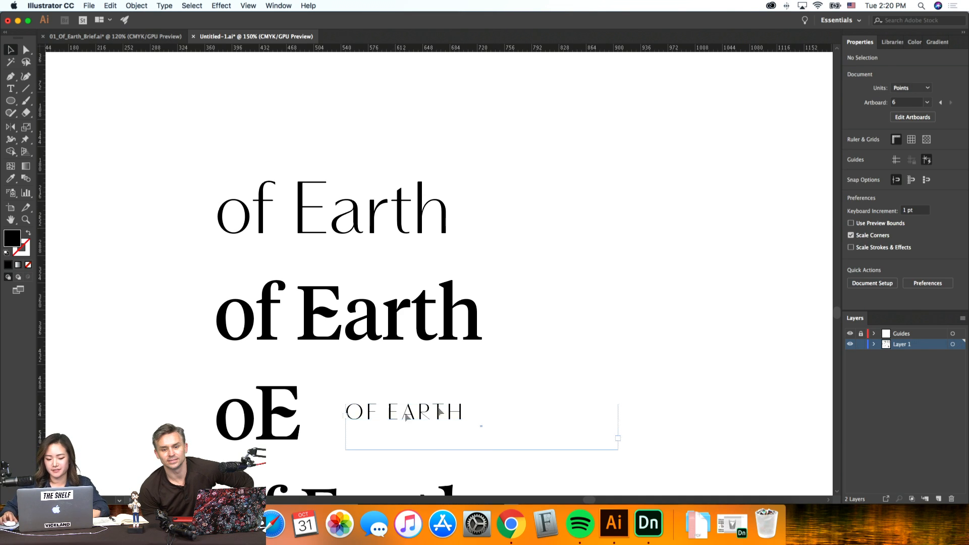
left_click(388, 404)
left_click(953, 251)
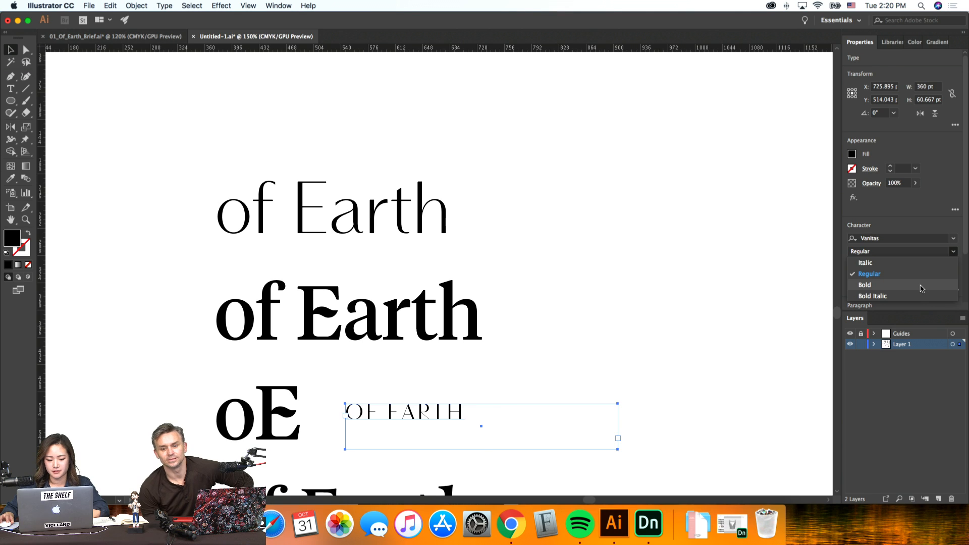
left_click(773, 354)
left_click(773, 355)
scroll(773, 355, "down", 2)
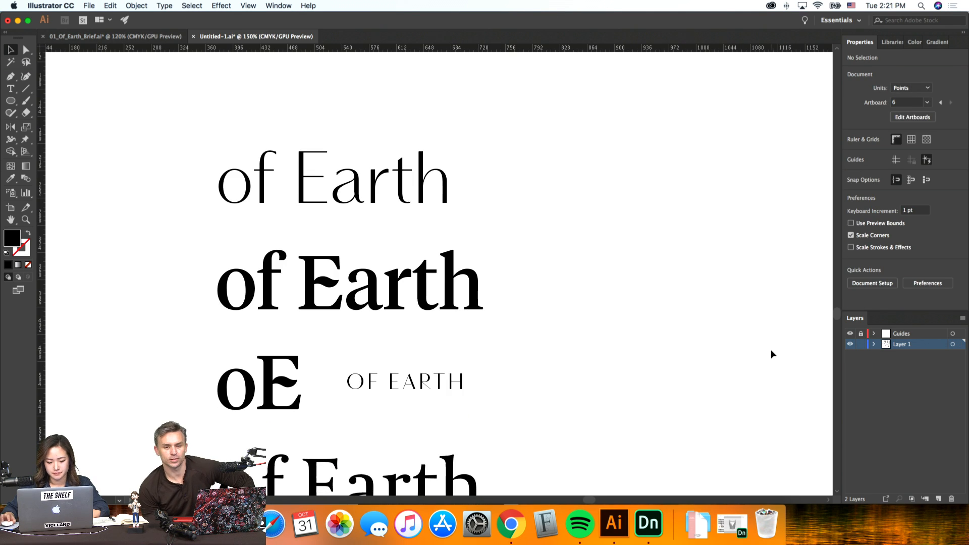
Step: Set the font size of the "OF EARTH" text beside the monogram to 40 pt
left_click(460, 389)
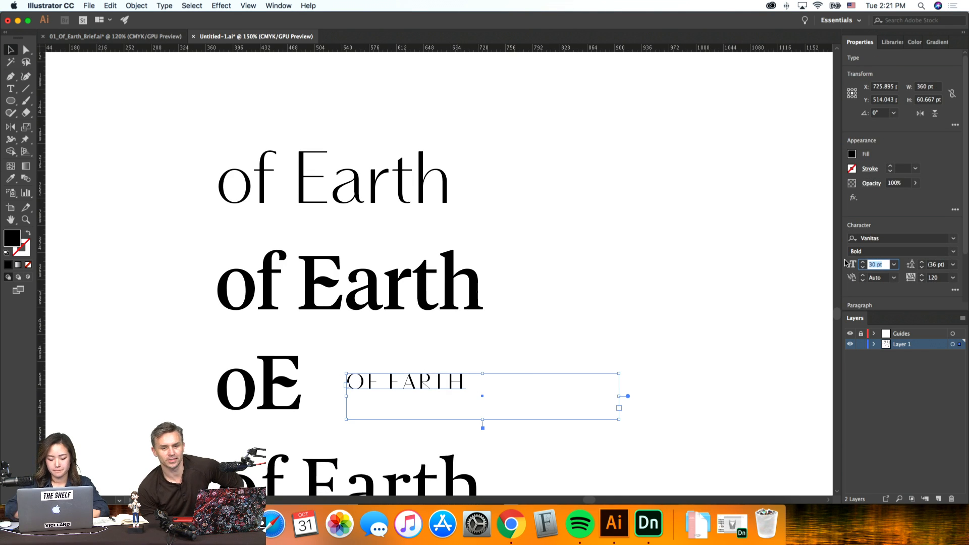
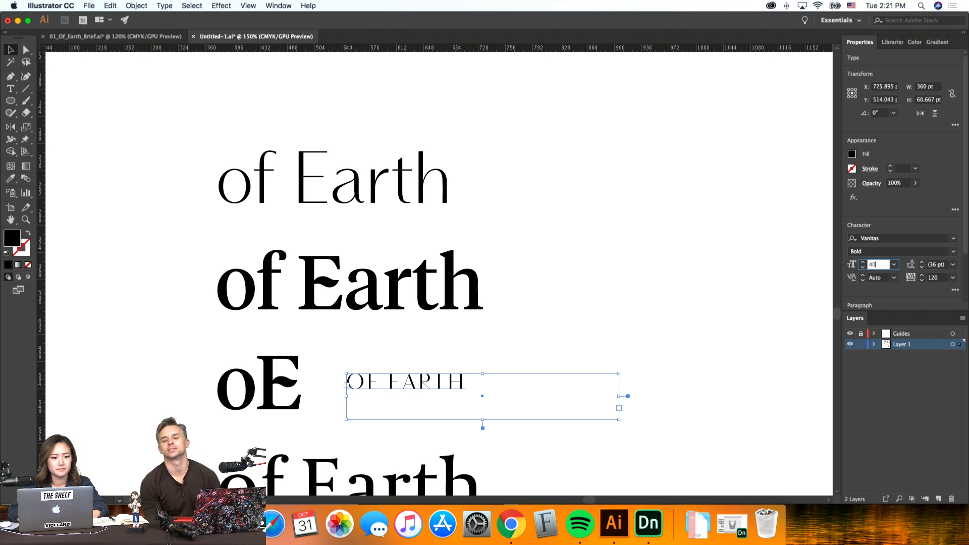
key("Return")
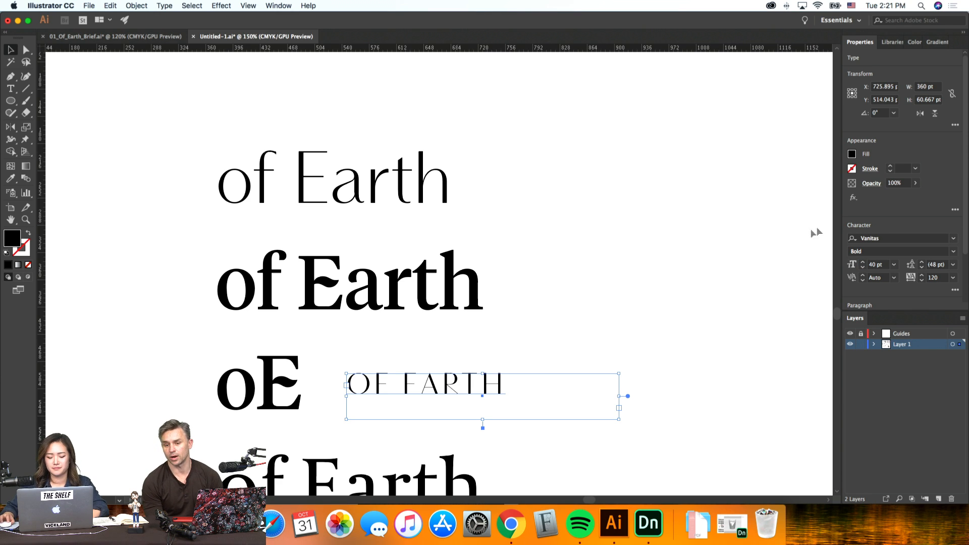
left_click(784, 235)
Step: Nudge the "OF EARTH" text down 1 pt and widen its tracking
key("super+minus")
key("super+minus")
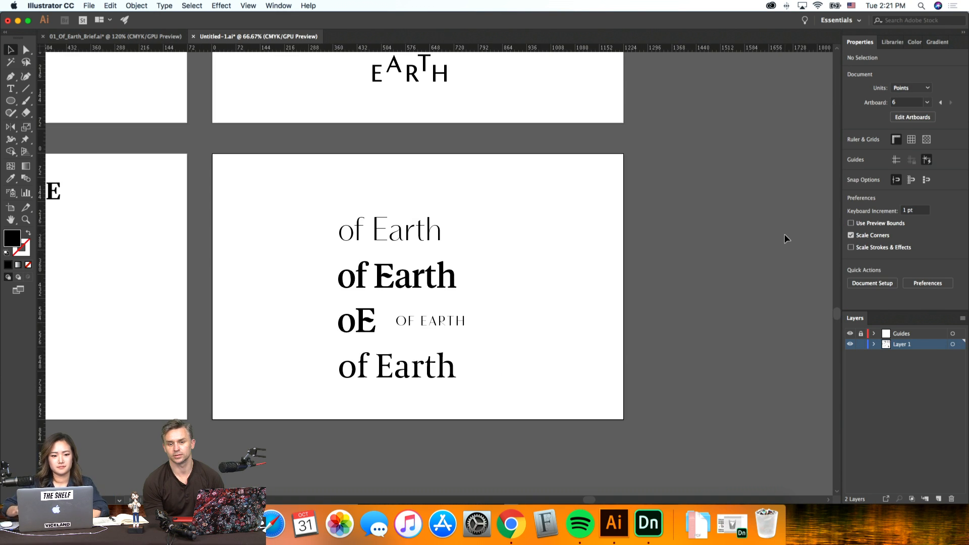
scroll(785, 234, "left", 10)
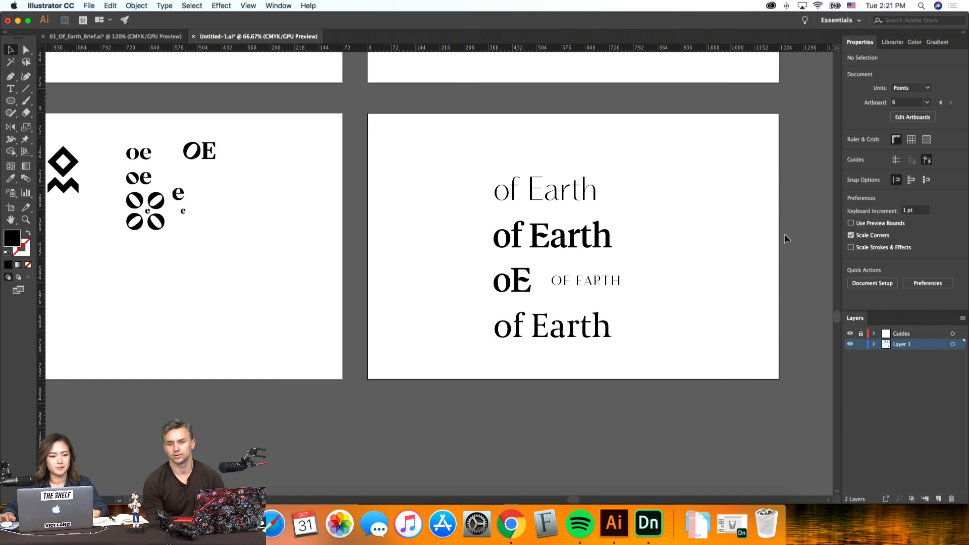
left_click(598, 283)
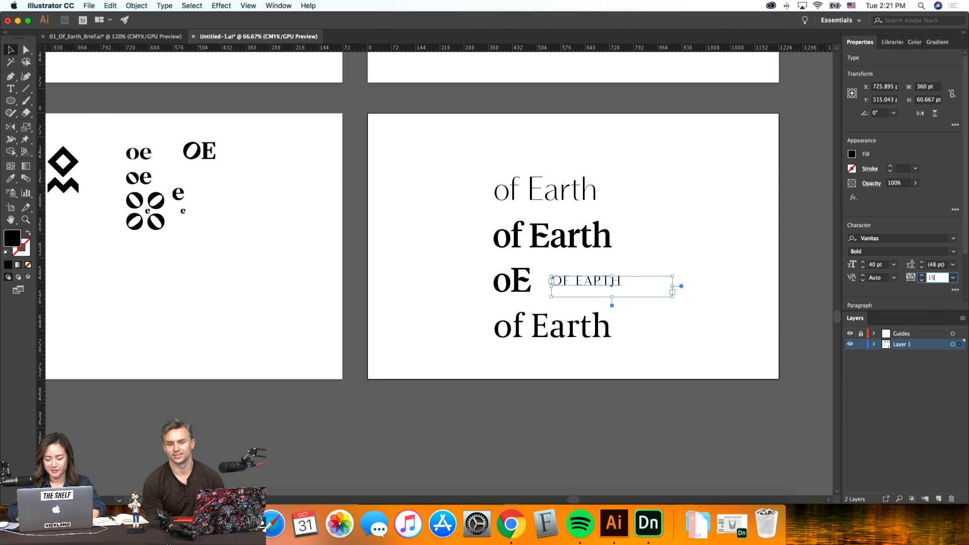
left_click(781, 328)
Step: Review the "oE" lockup alongside the wordmarks, and browse the earlier logo explorations on the neighbouring artboards
key("super+minus")
key("super+equal")
key("super+equal")
scroll(780, 328, "left", 3)
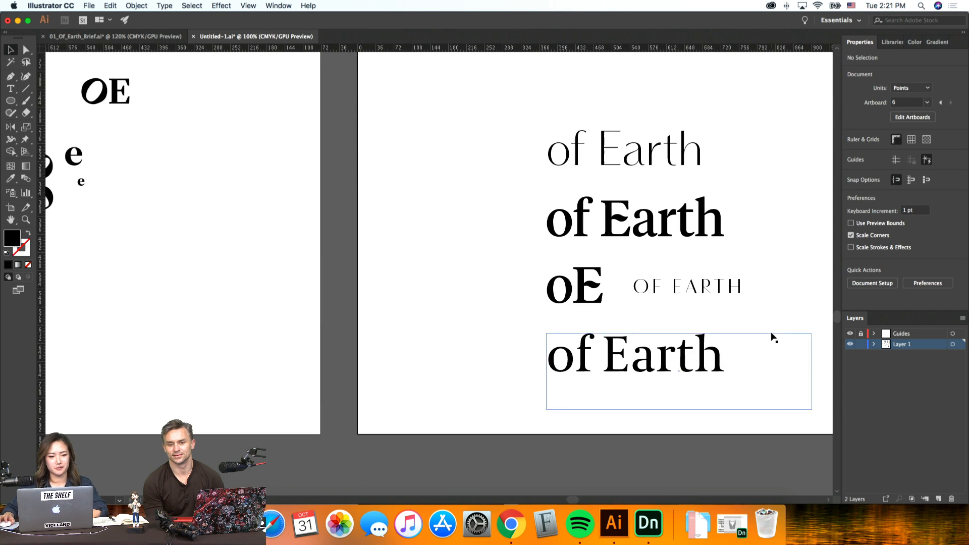
scroll(378, 270, "left", 8)
scroll(379, 270, "up", 4)
scroll(377, 268, "up", 8)
scroll(378, 268, "right", 2)
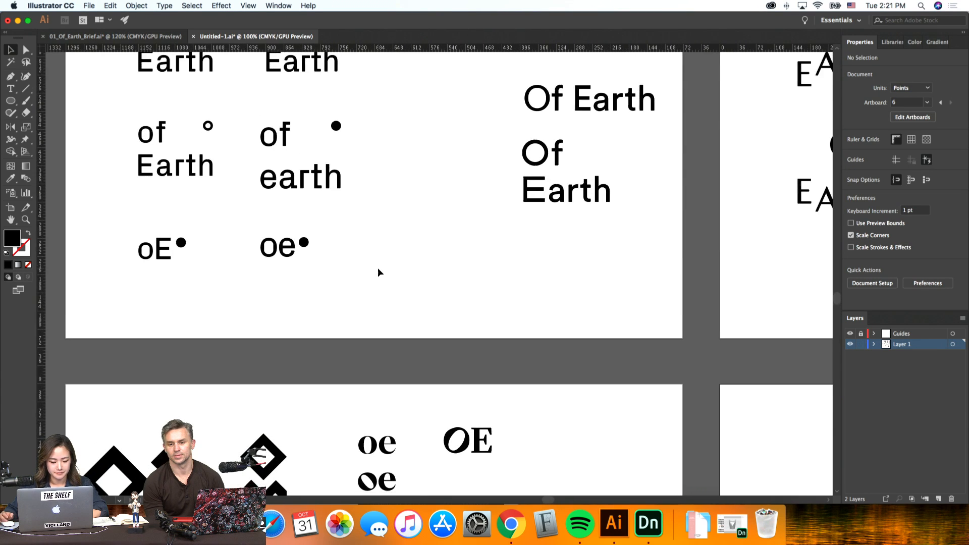
Step: Duplicate the "oe" mark with the slanted o counter below the four-circle symbol and enlarge the copy
scroll(378, 270, "down", 5)
left_click(368, 366)
scroll(374, 363, "down", 5)
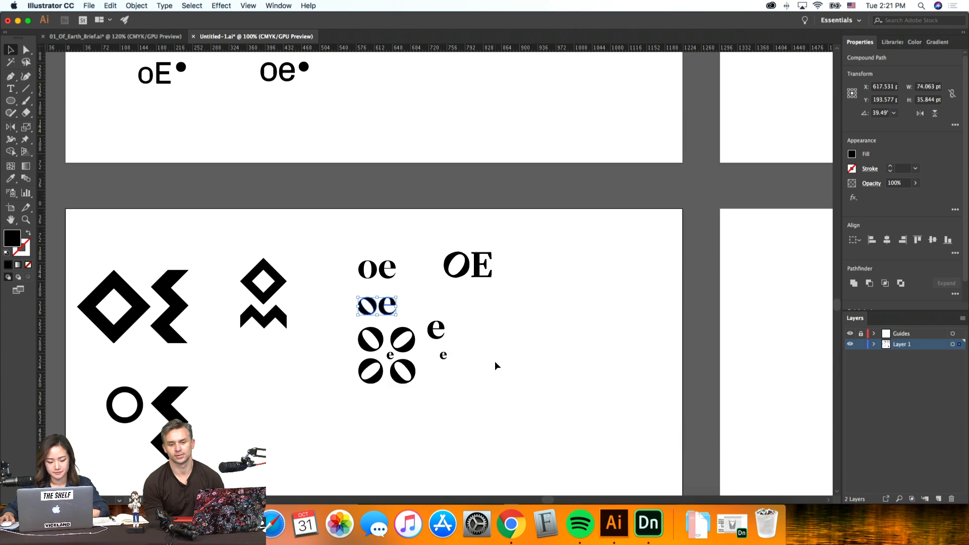
left_click_drag(387, 293, 446, 399)
left_click(541, 404)
key("super+equal")
key("super+equal")
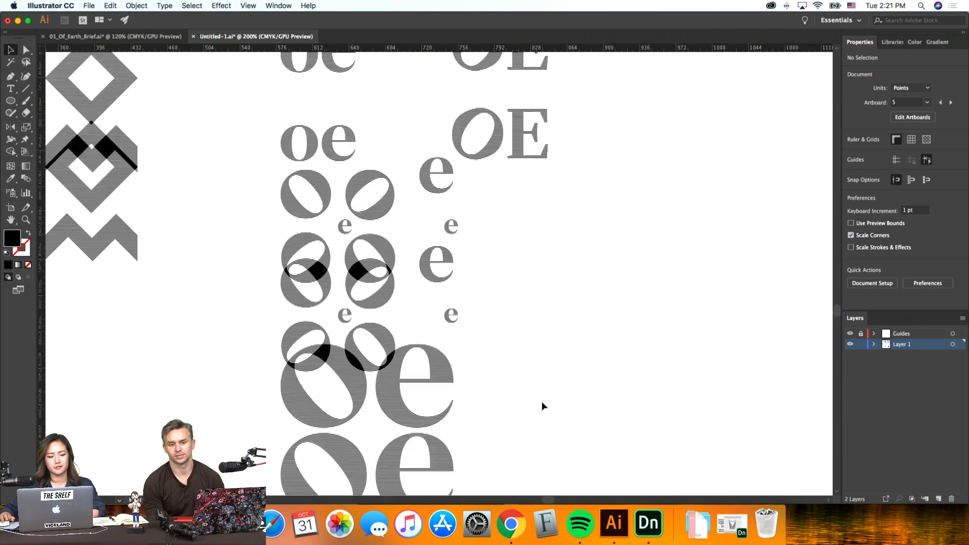
key("super+equal")
key("super+equal")
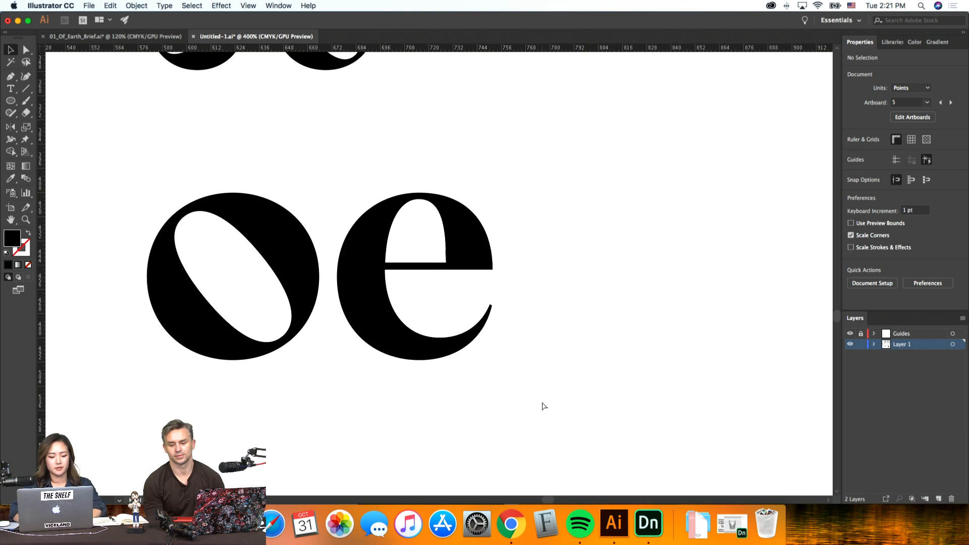
Step: Thicken the tip of the enlarged e's lower terminal by moving its inner anchor point away from the outer edge
scroll(541, 401, "left", 3)
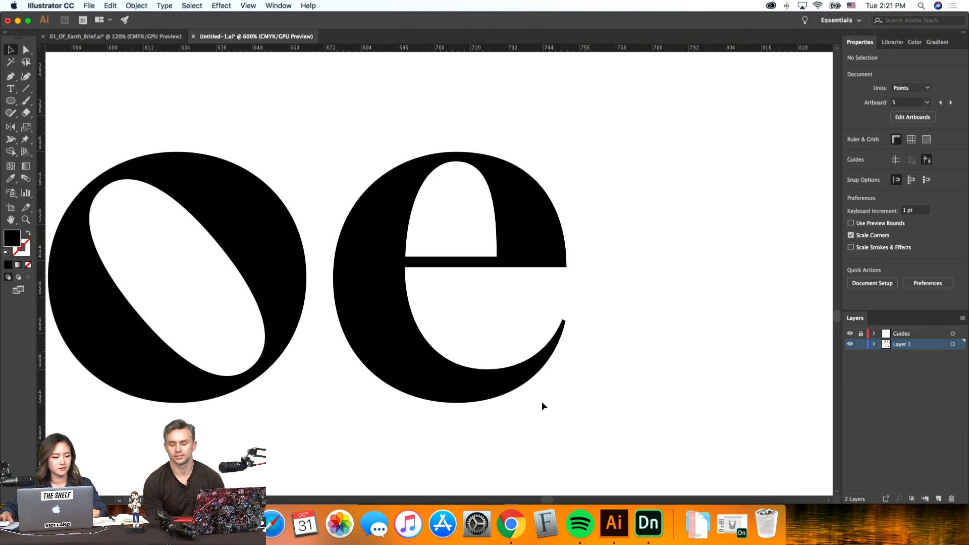
left_click(26, 50)
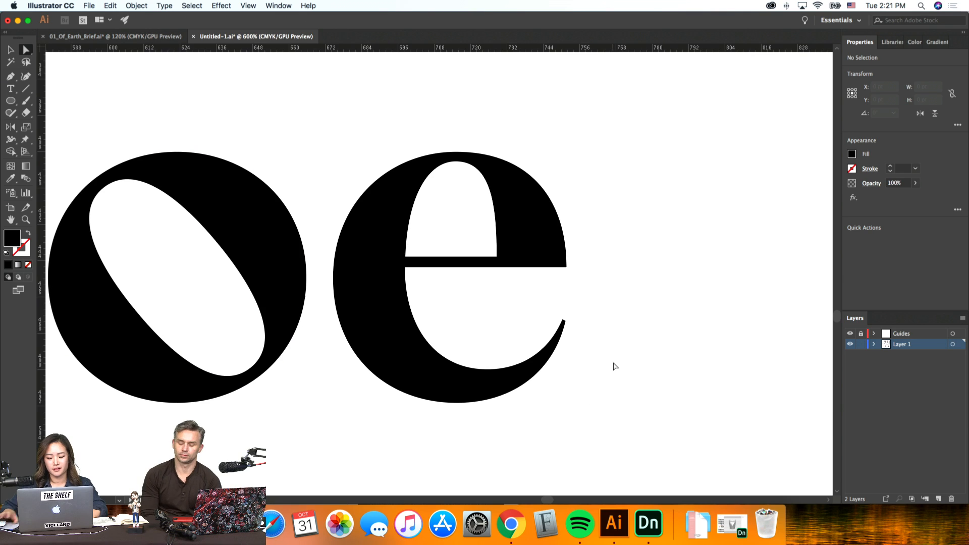
key("super+equal")
scroll(487, 430, "right", 1)
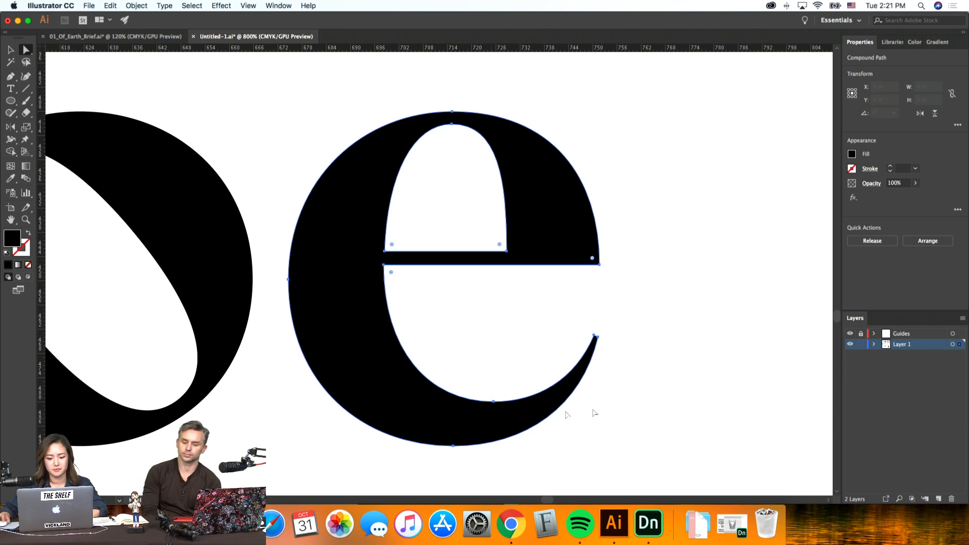
left_click_drag(595, 336, 589, 335)
left_click(593, 343)
left_click(590, 339)
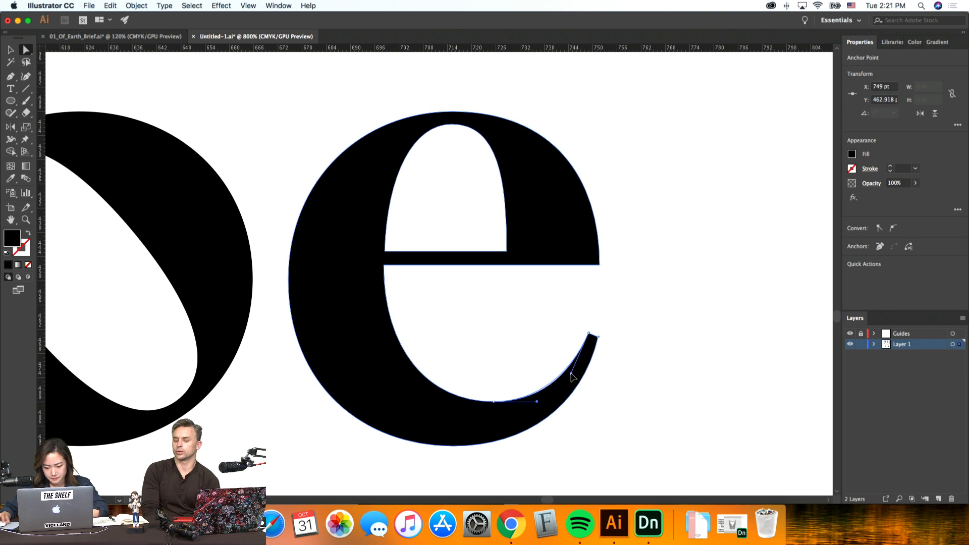
left_click(639, 395)
key("super+minus")
key("super+equal")
key("super+equal")
left_click(656, 363)
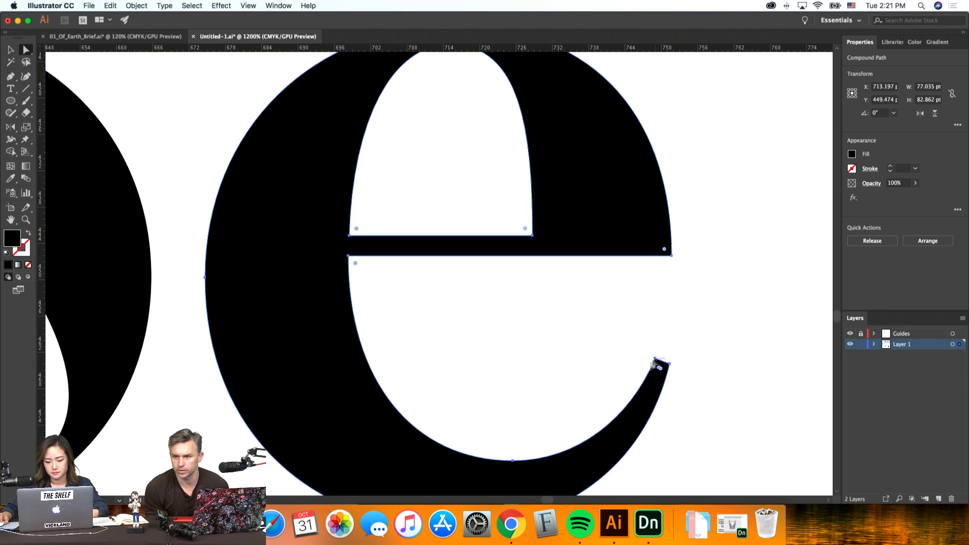
left_click(656, 361)
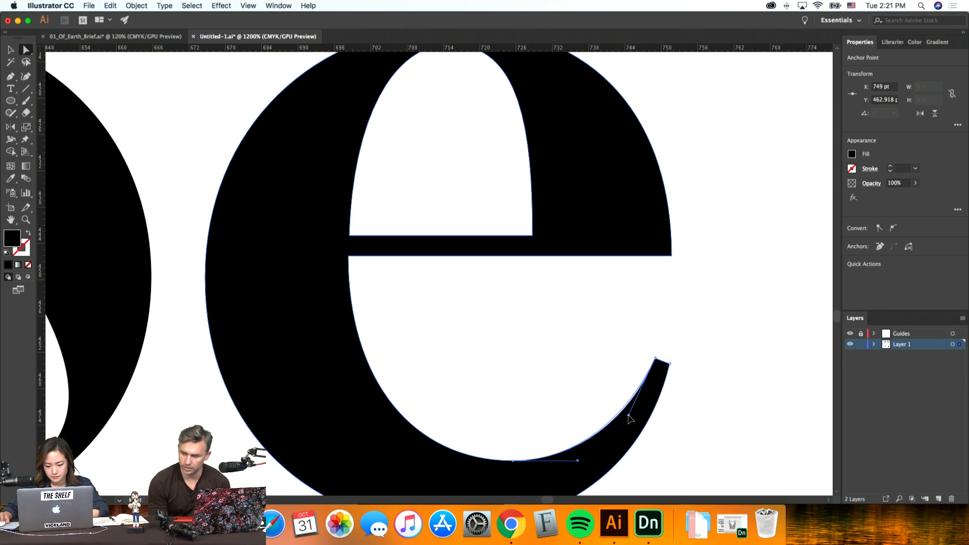
left_click(741, 430)
key("v")
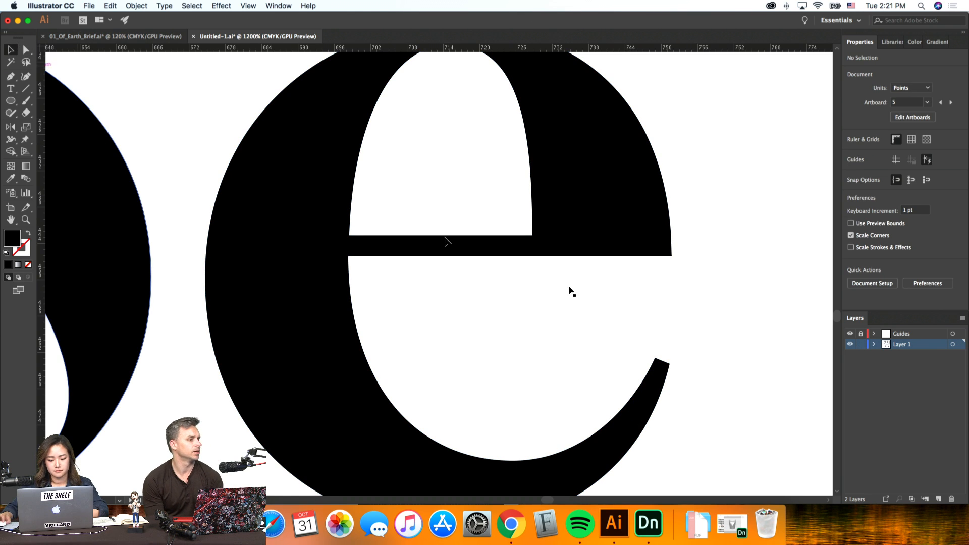
Step: Review the enlarged "oe" mark against the four-circle symbol and the other monograms on the artboard
key("super+minus")
key("super+minus")
key("super+minus")
key("super+minus")
key("super+minus")
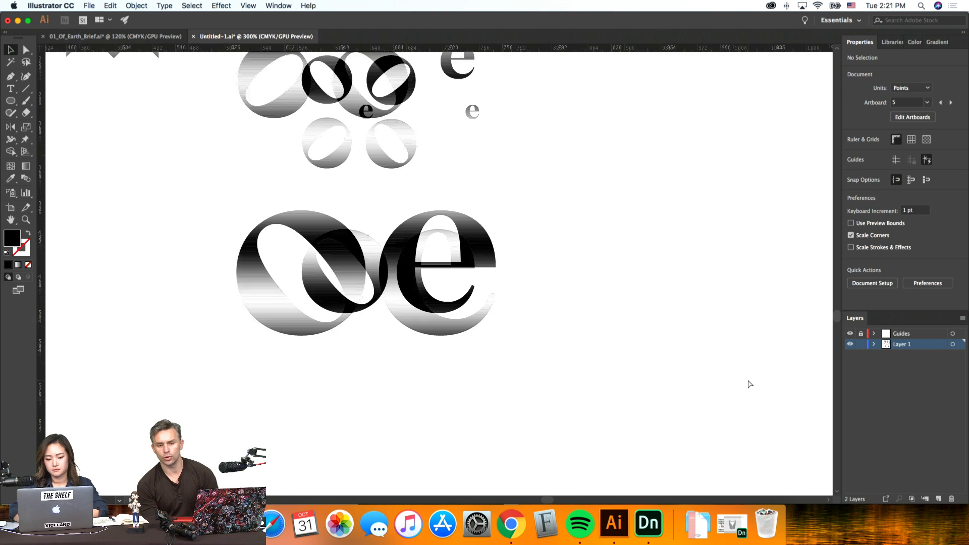
scroll(747, 379, "up", 8)
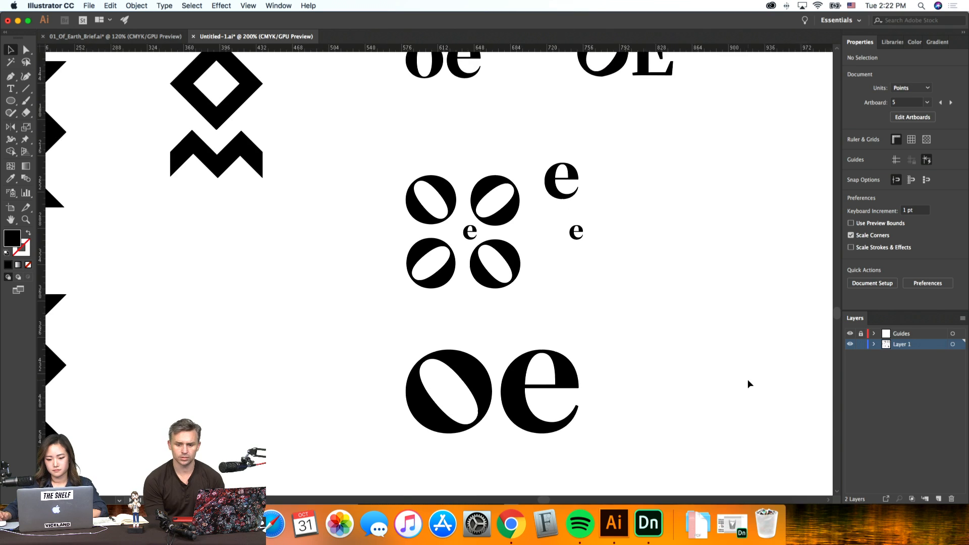
scroll(748, 381, "down", 5)
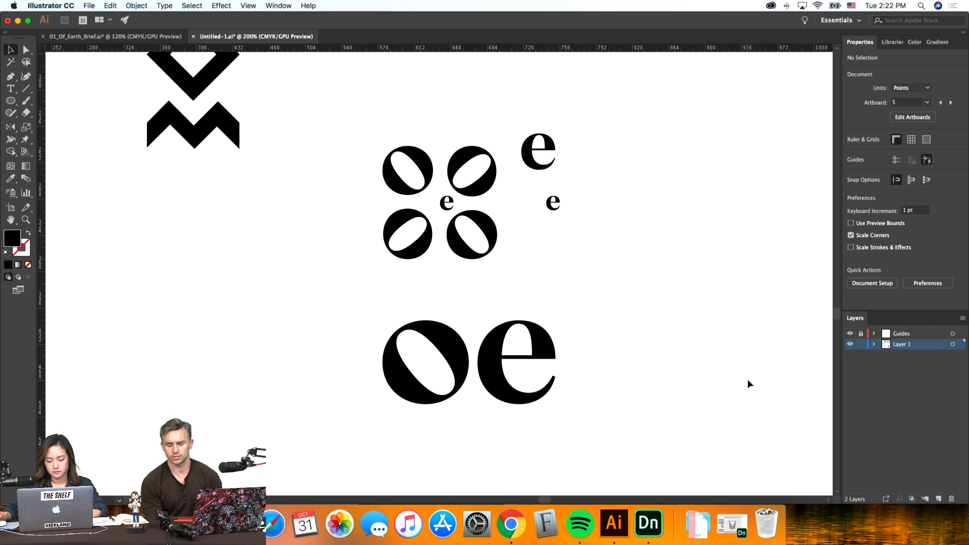
key("super+minus")
key("super+minus")
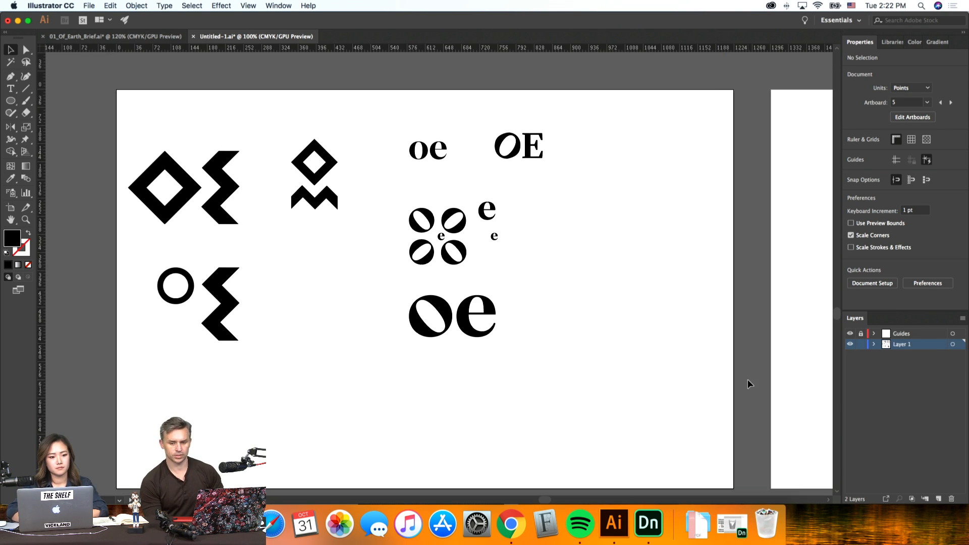
Step: Save the document, accepting the font embedding notice
scroll(747, 380, "right", 1)
key("super+s")
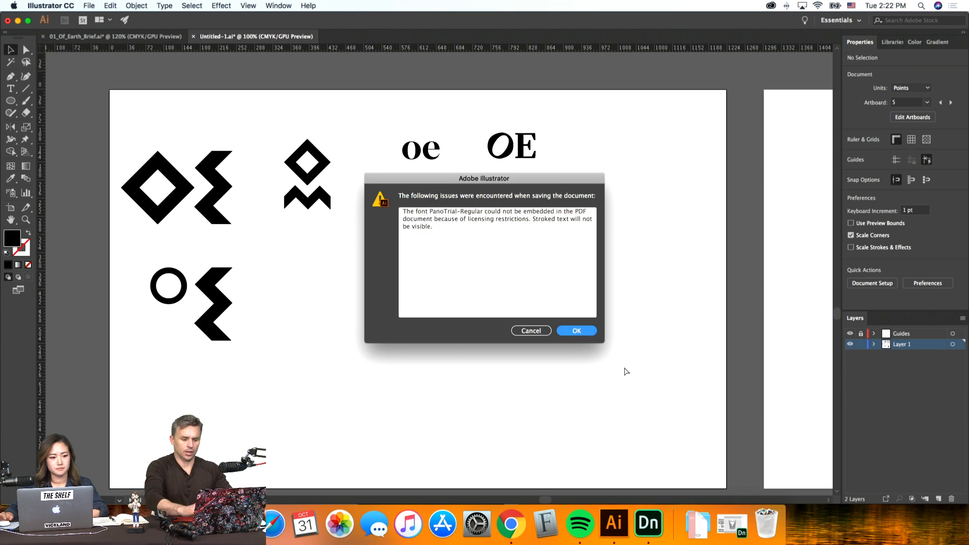
left_click(575, 332)
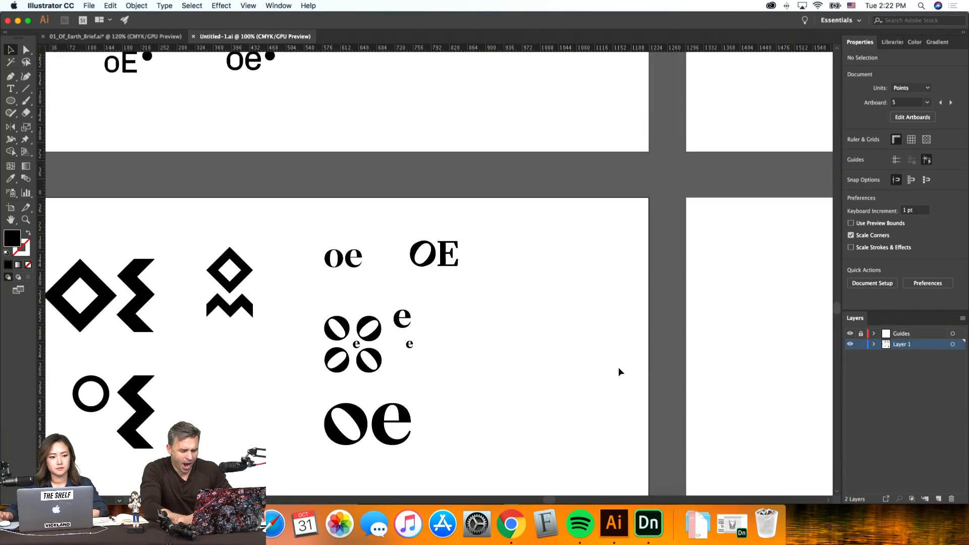
Step: Duplicate the stepped two-line "OF EARTH" arrangement from the left column toward the right edge of its artboard
scroll(619, 368, "up", 10)
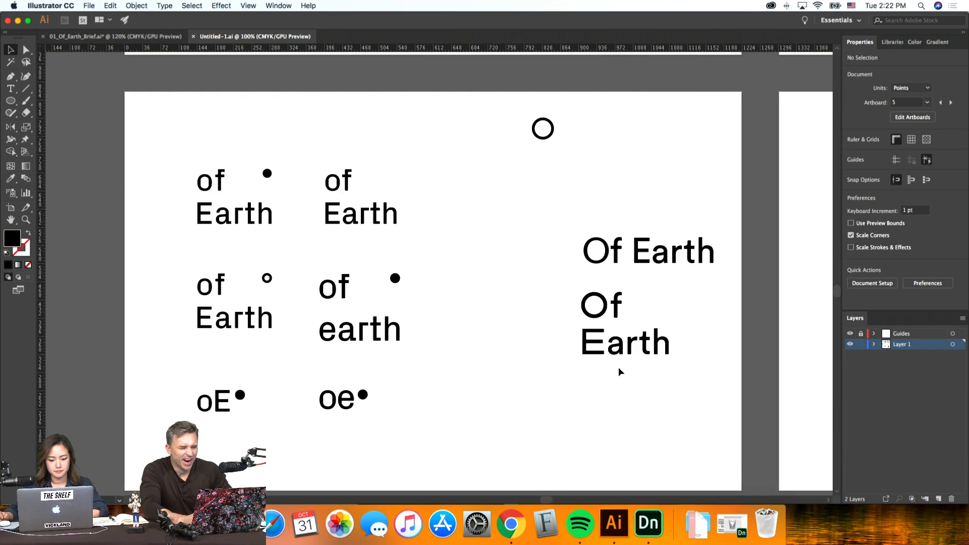
scroll(619, 368, "right", 5)
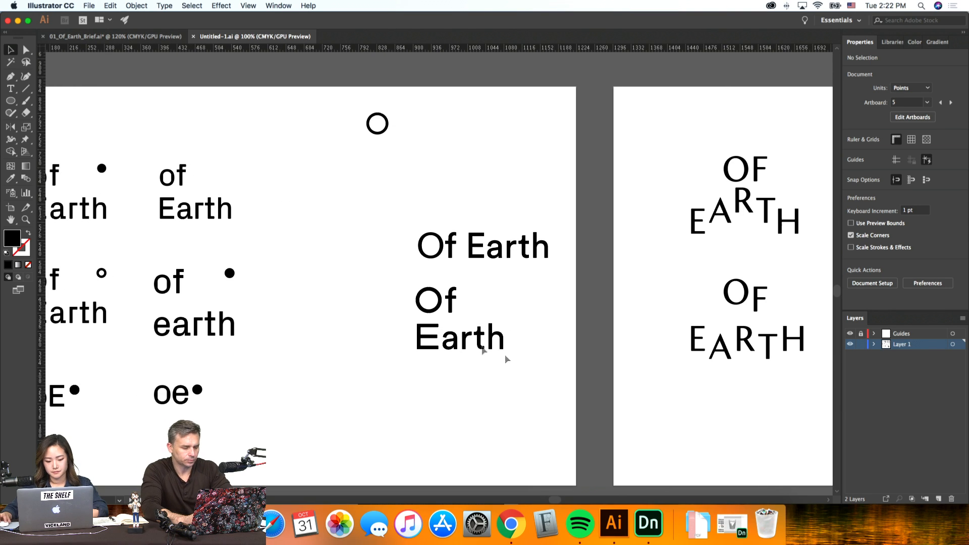
scroll(598, 340, "right", 8)
scroll(594, 346, "right", 20)
scroll(578, 362, "left", 9)
left_click(466, 349)
left_click_drag(220, 379, 52, 275)
left_click_drag(126, 296, 526, 226)
left_click(631, 374)
Step: Copy the thin one-line "of Earth" wordmark from the artboard below and place it in the lower-right area of the stepped-lettering artboard
scroll(631, 374, "down", 12)
scroll(631, 373, "down", 8)
left_click(293, 216)
scroll(470, 232, "up", 15)
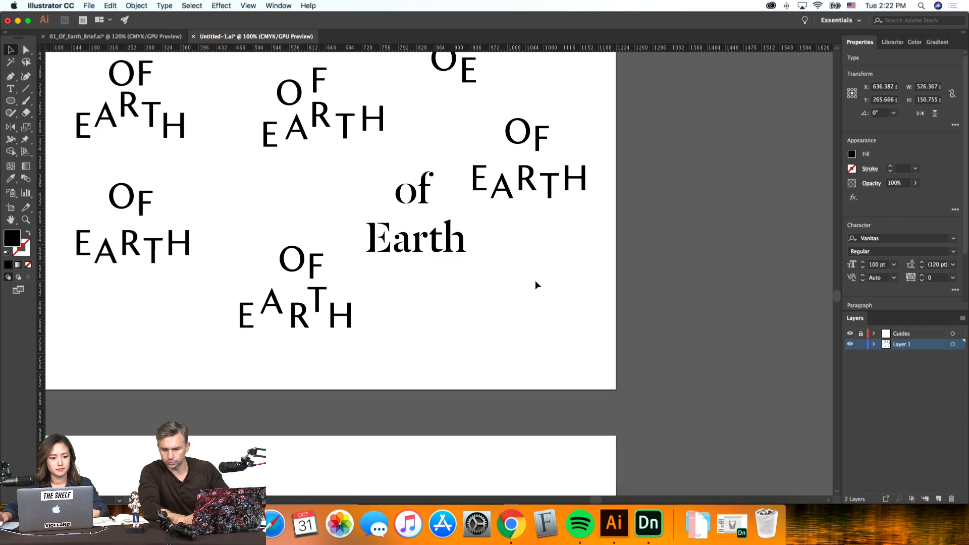
scroll(536, 285, "down", 2)
scroll(535, 285, "right", 3)
key("super+v")
left_click_drag(480, 273, 592, 295)
left_click(637, 215)
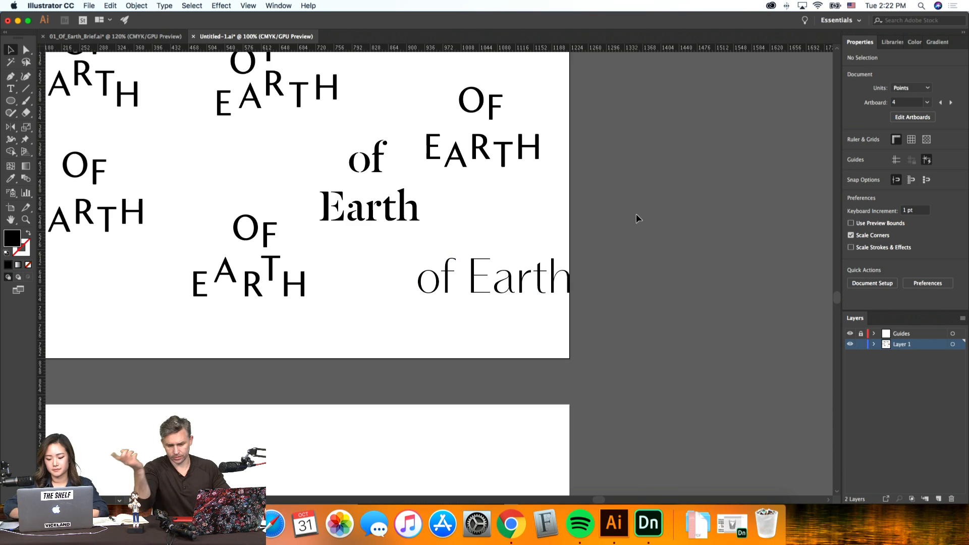
key("super+equal")
key("super+equal")
left_click_drag(626, 286, 545, 300)
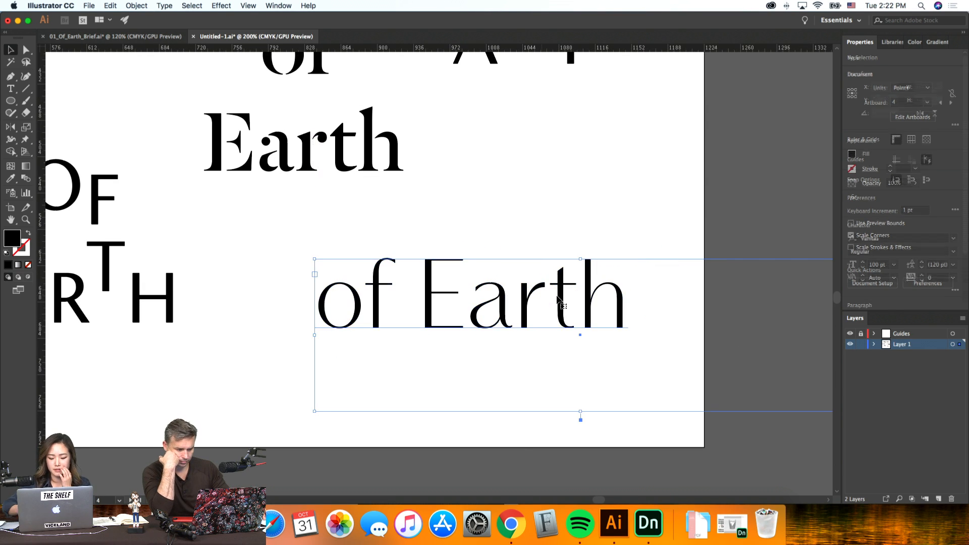
Step: Scale the pasted thin "of Earth" wordmark down to about 79 pt
key("super+minus")
key("super+minus")
key("super+minus")
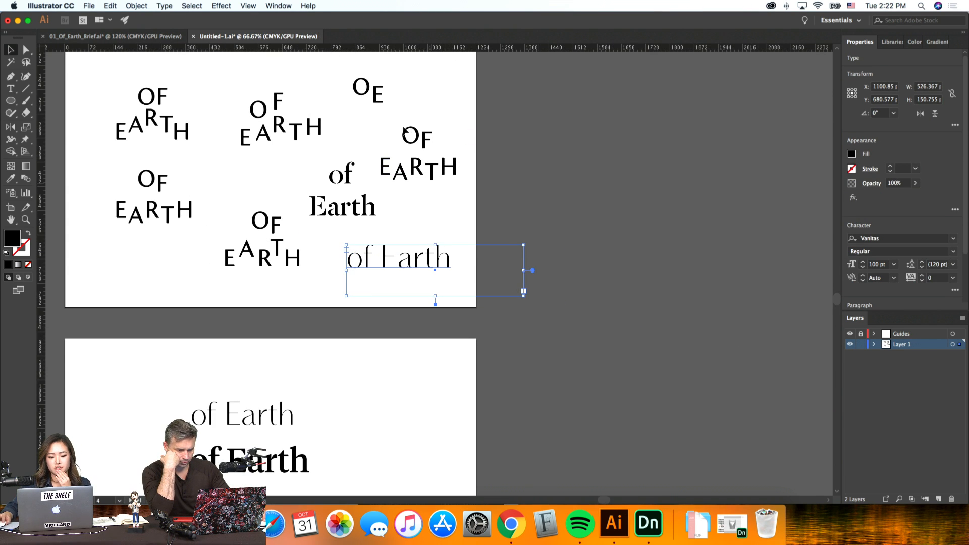
scroll(551, 200, "up", 4)
scroll(552, 199, "left", 2)
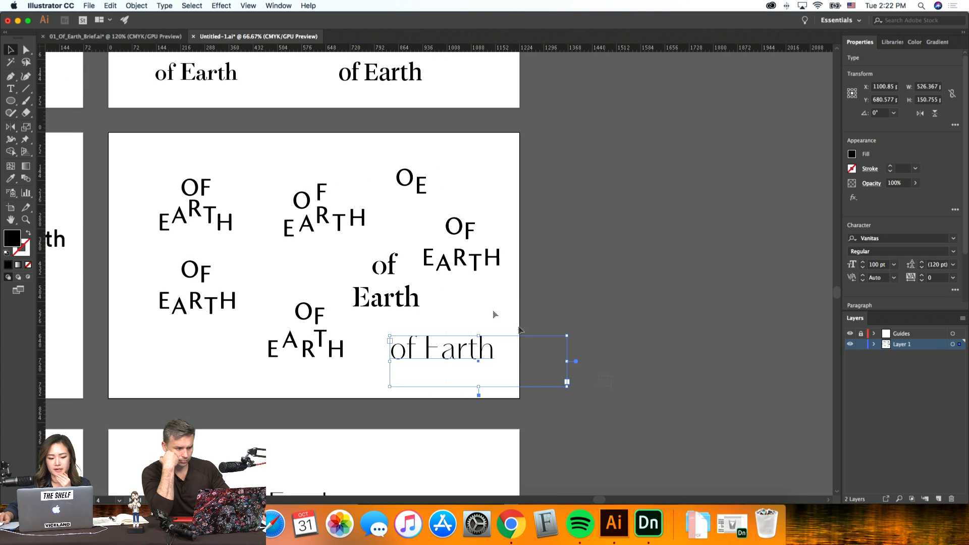
left_click_drag(141, 159, 140, 160)
left_click_drag(567, 384, 465, 333)
left_click(613, 360)
key("super+equal")
key("super+equal")
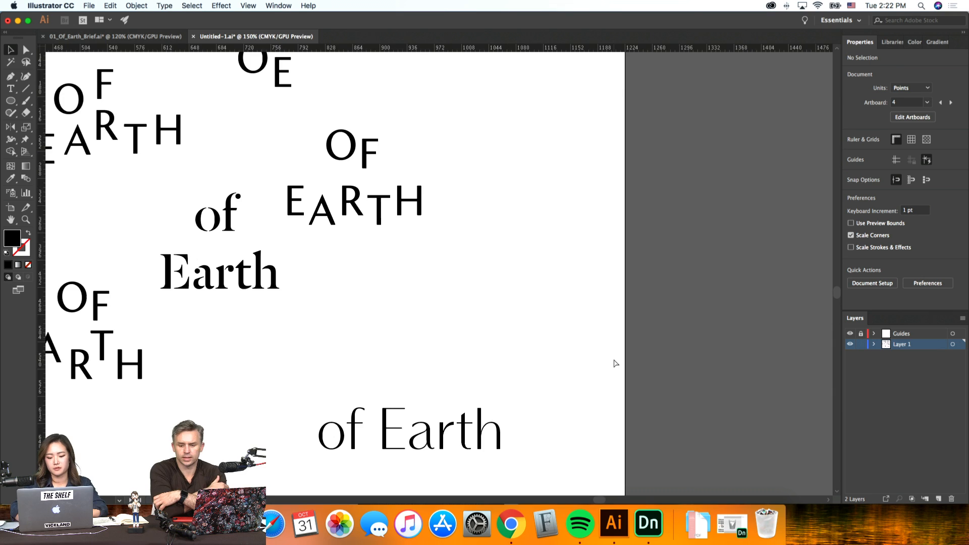
Step: Duplicate the thin "of Earth" wordmark above the original and change the copy's case to uppercase
scroll(614, 358, "down", 5)
scroll(614, 359, "left", 2)
left_click(484, 329)
left_click_drag(589, 340, 547, 205)
left_click(136, 6)
mouse_move(165, 6)
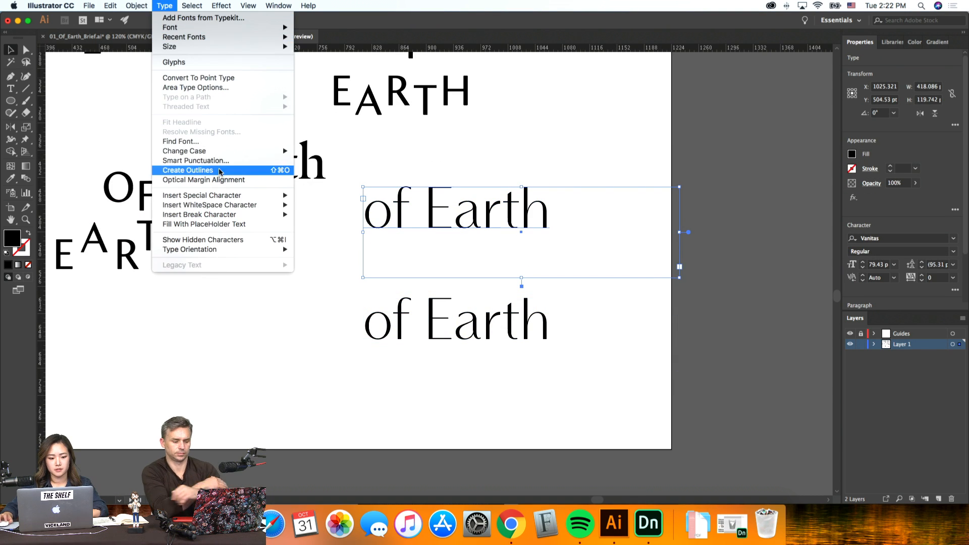
mouse_move(221, 152)
left_click(325, 151)
left_click(753, 199)
Step: Set the tracking of both thin wordmarks, uppercase and mixed case, to 50
scroll(753, 199, "up", 2)
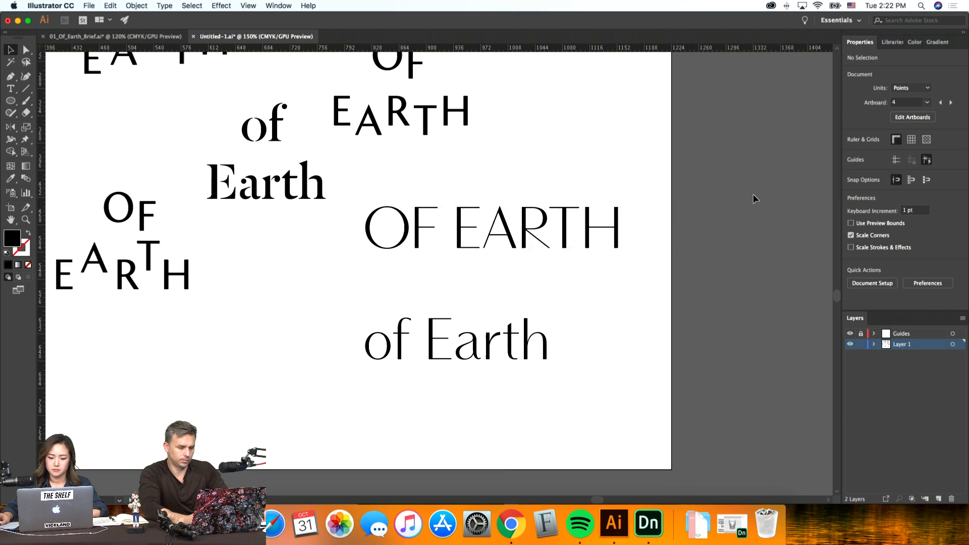
left_click(523, 263)
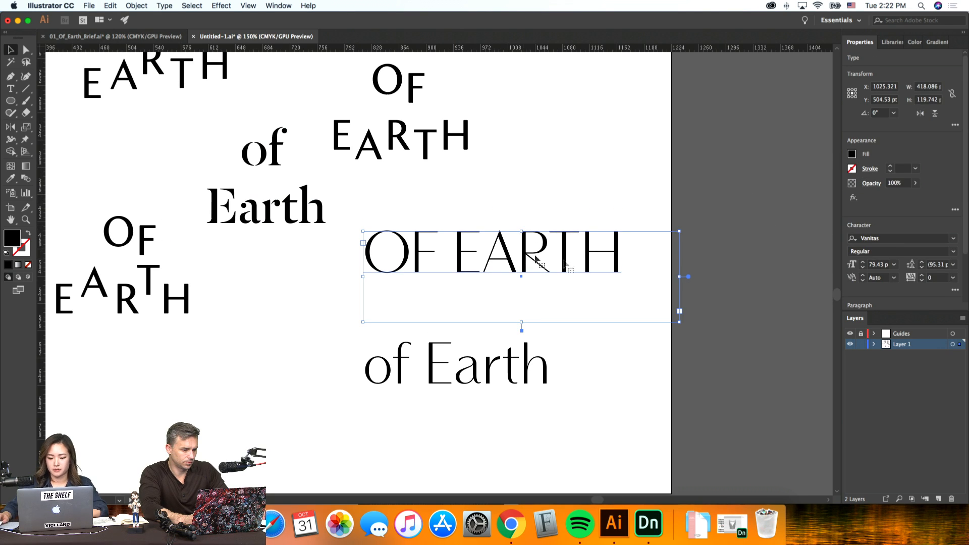
left_click(769, 314)
scroll(769, 311, "up", 2)
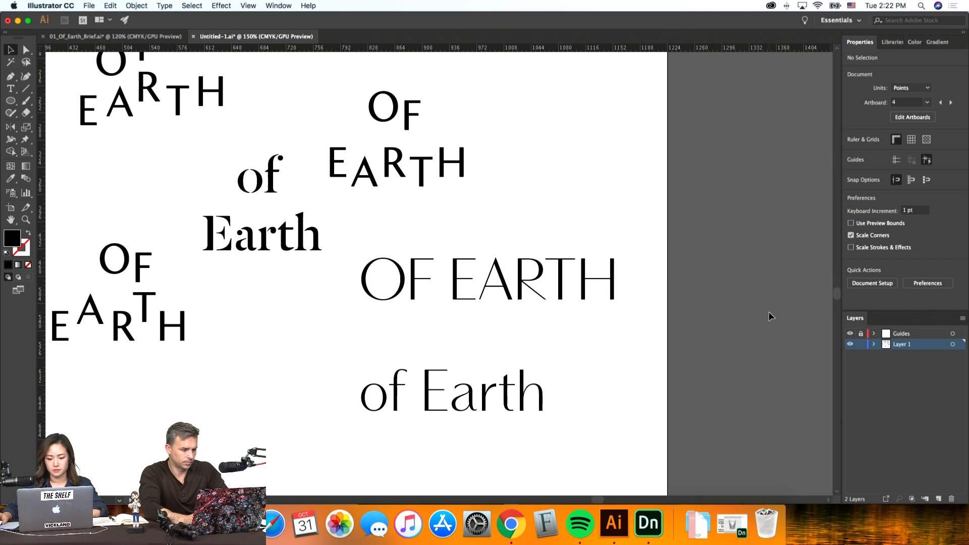
scroll(768, 311, "left", 1)
scroll(767, 316, "up", 2)
scroll(768, 316, "down", 3)
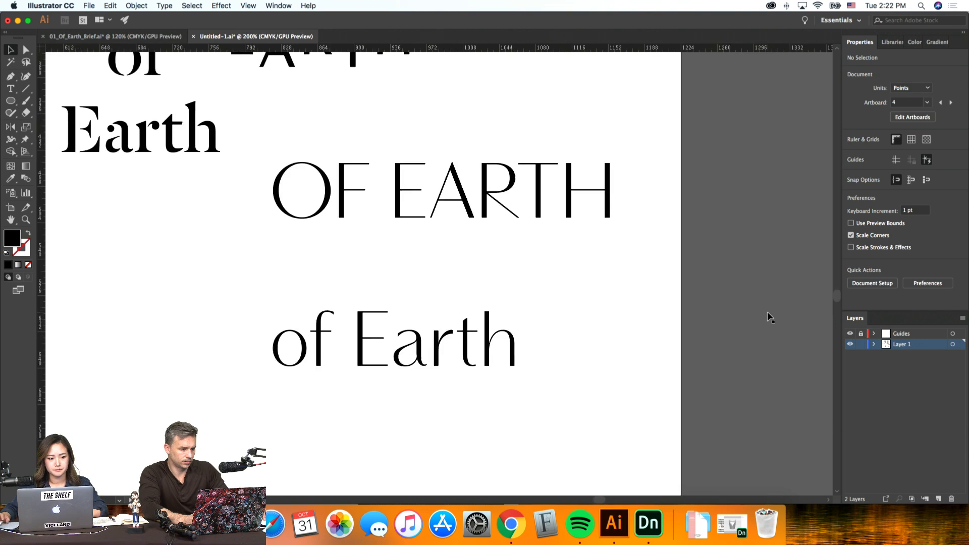
scroll(737, 408, "up", 2)
left_click_drag(409, 235, 408, 233)
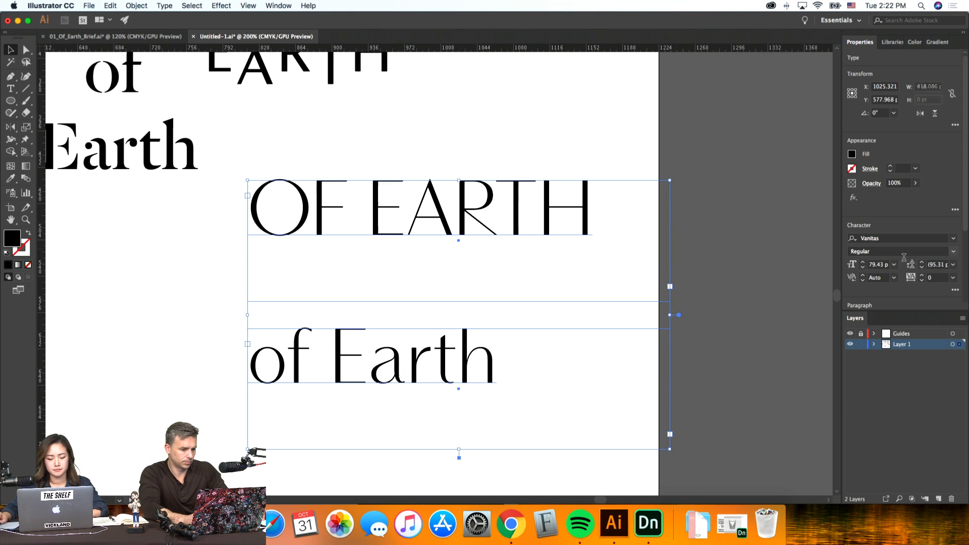
type("50")
key("Return")
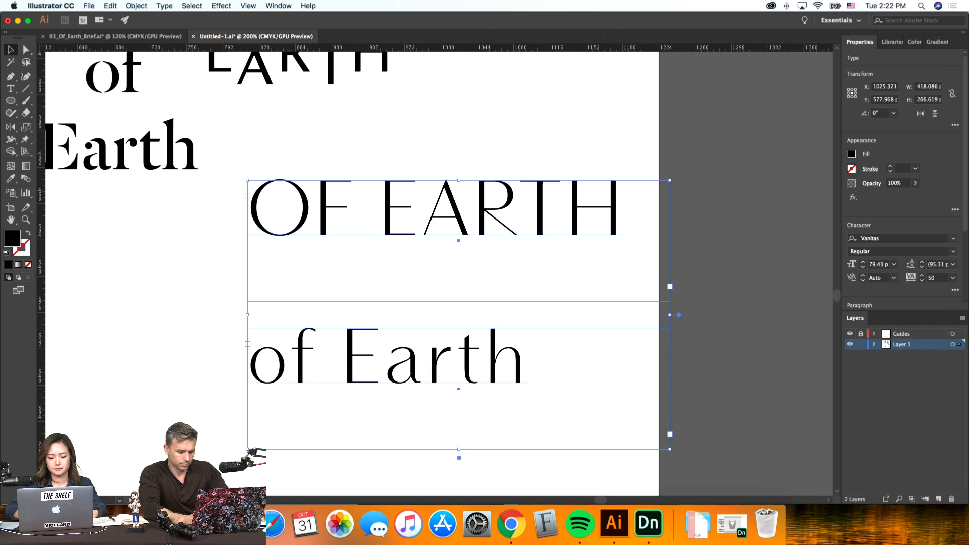
left_click(759, 273)
Step: Delete the thin uppercase "OF EARTH" wordmark
scroll(760, 273, "up", 2)
scroll(760, 273, "left", 2)
left_click(652, 245)
key("Delete")
key("super+minus")
scroll(652, 242, "left", 4)
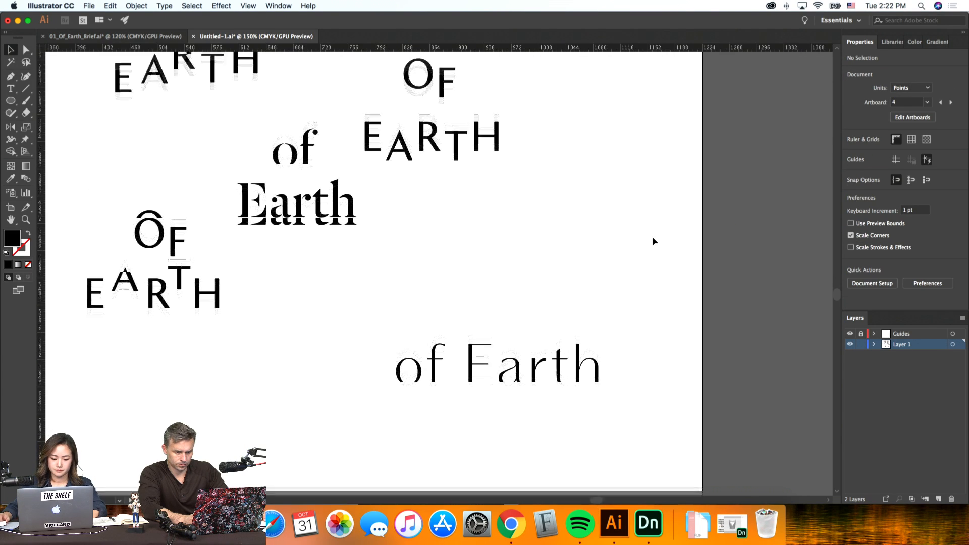
scroll(652, 241, "up", 3)
scroll(653, 241, "down", 5)
scroll(652, 241, "right", 2)
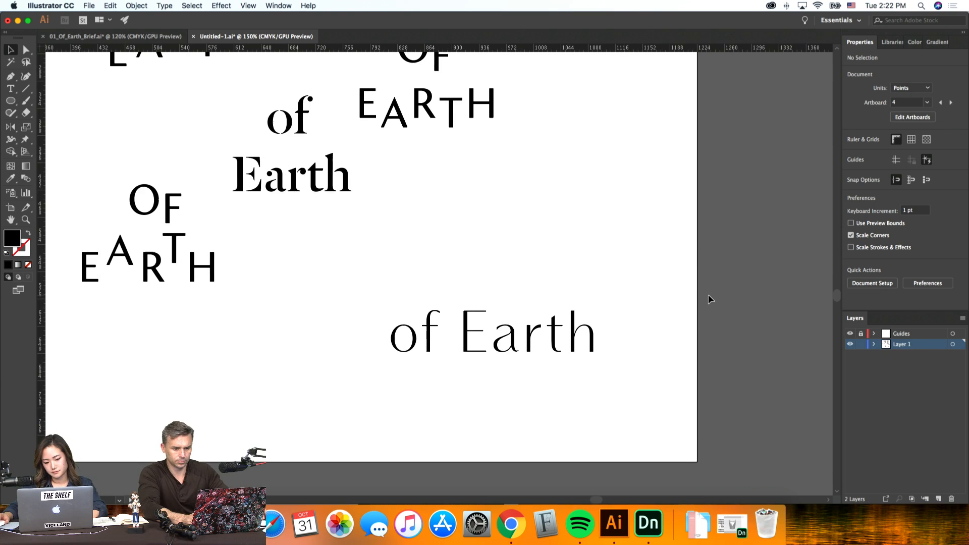
Step: Duplicate the thin "of Earth" wordmark above the original and replace the copy's capital E with a lowercase e
scroll(708, 297, "up", 4)
key("super+minus")
scroll(708, 297, "left", 4)
left_click(611, 391)
left_click_drag(614, 395, 597, 319)
left_click(549, 313)
key("BackSpace")
type("e")
left_click(725, 372)
Step: Set the tracking of the thin "of earth" and "of Earth" wordmarks to 25
left_click(581, 310)
left_click(612, 398, "shift")
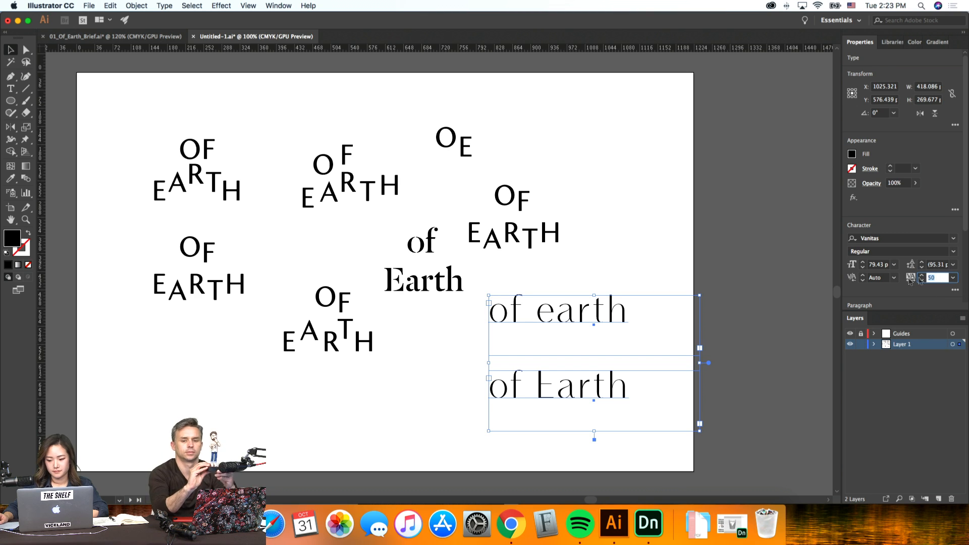
key("Return")
left_click(766, 344)
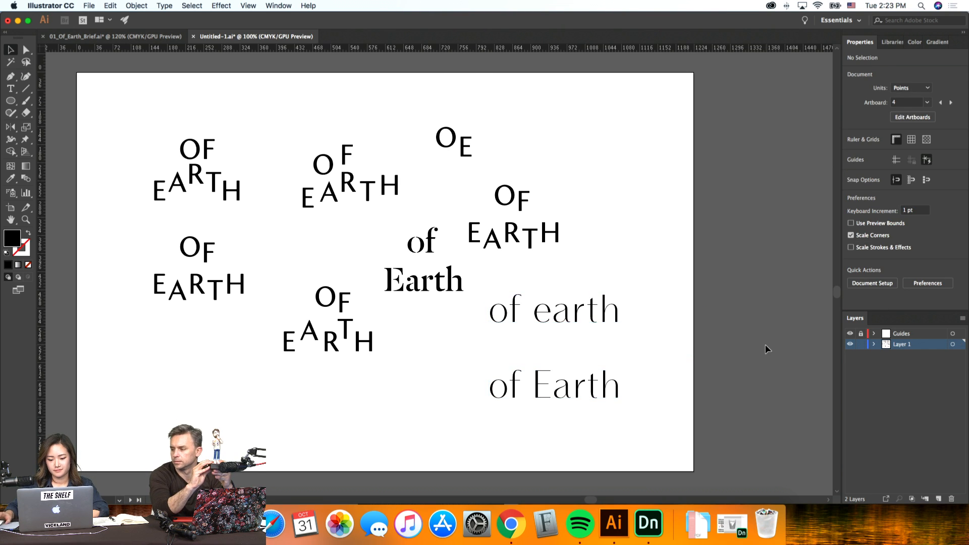
Step: Expand the thin lowercase "of earth" wordmark and move it slightly upward
key("super+equal")
scroll(752, 344, "right", 8)
scroll(752, 343, "down", 2)
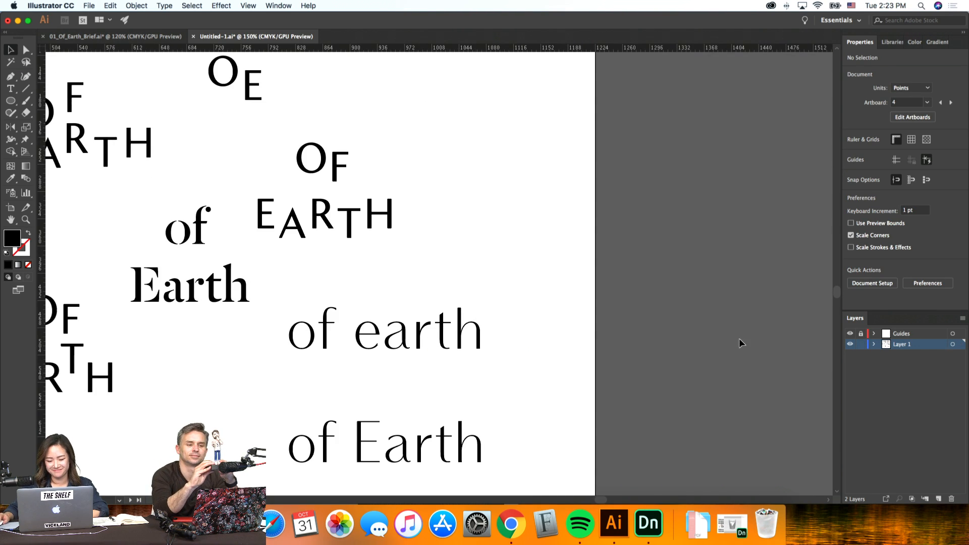
left_click(482, 304)
left_click(112, 5)
mouse_move(136, 5)
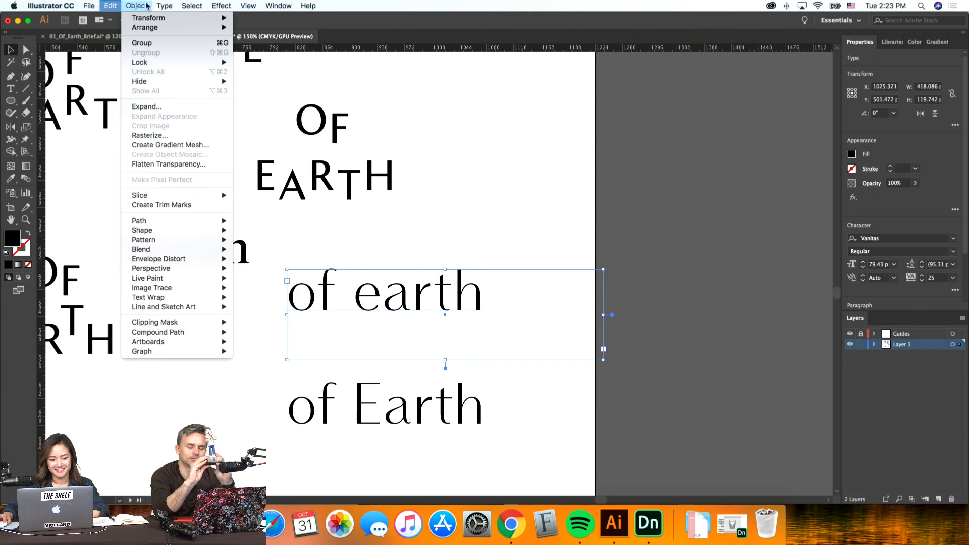
left_click(192, 110)
key("Return")
left_click_drag(421, 309, 420, 291)
left_click(573, 295)
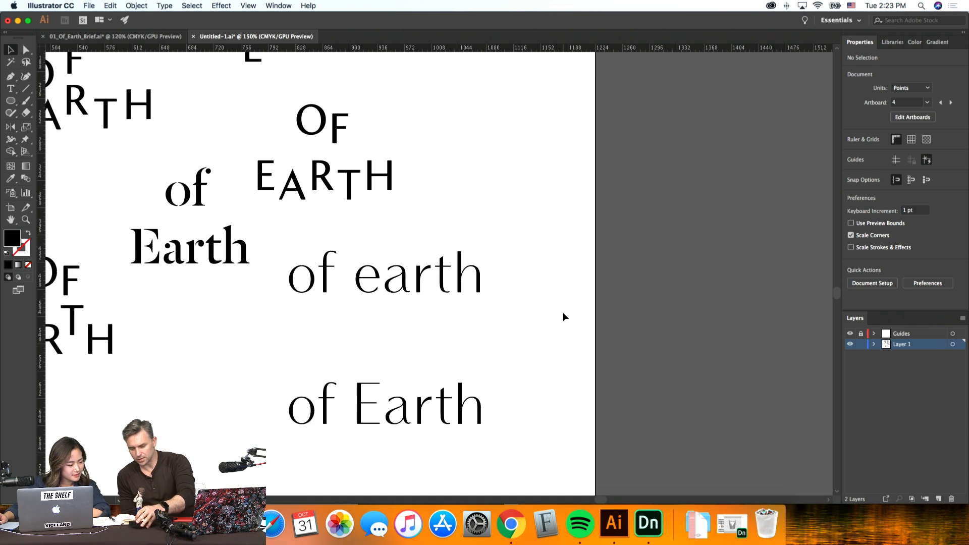
Step: Stack the thin lowercase "of earth" in two lines with the a and t raised, bottom-aligning the e, r, h and the a, t
left_click(478, 283)
left_click(583, 317)
key("super+equal")
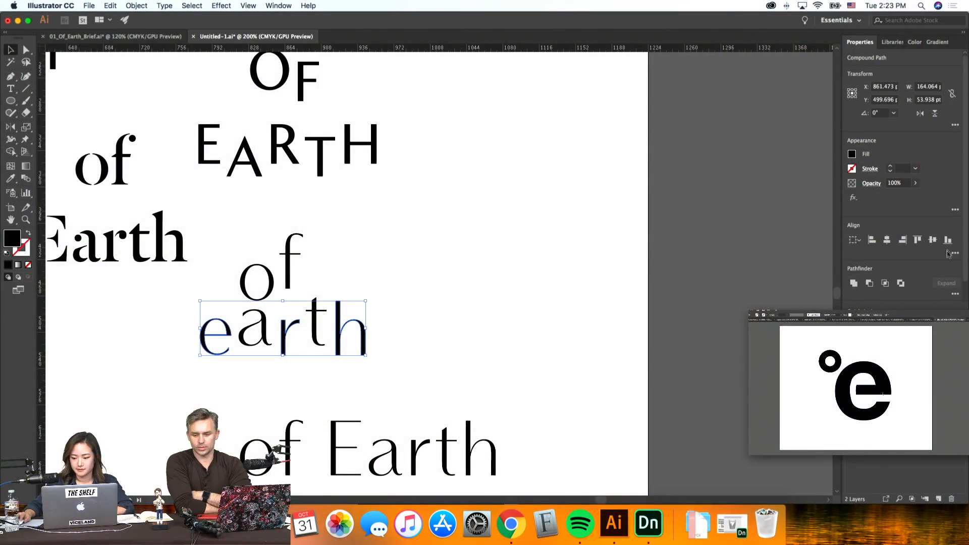
left_click(317, 327)
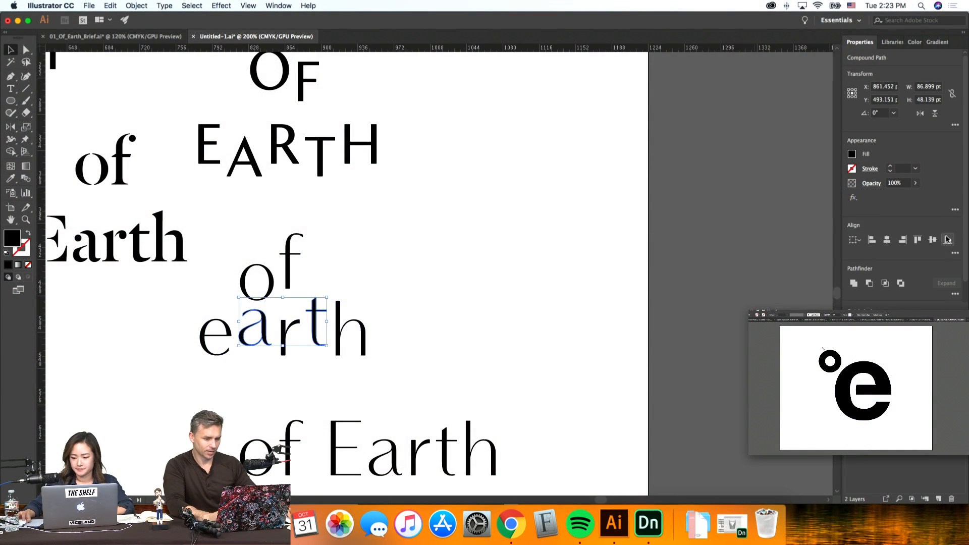
left_click(949, 240)
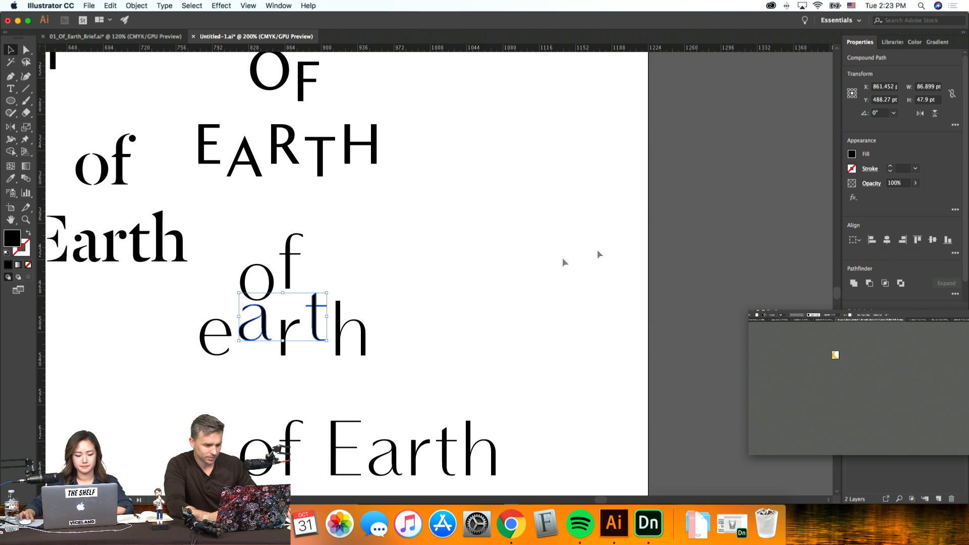
left_click(621, 249)
Step: Bottom-align the letters of the thin "of" and nudge the word right and up so it sits clear above "earth"
left_click_drag(270, 295, 269, 284)
key("Right")
key("Right")
key("Right")
key("Right")
key("Right")
key("Right")
key("Right")
key("Right")
key("Right")
key("Right")
key("Up")
key("Up")
key("Up")
key("Up")
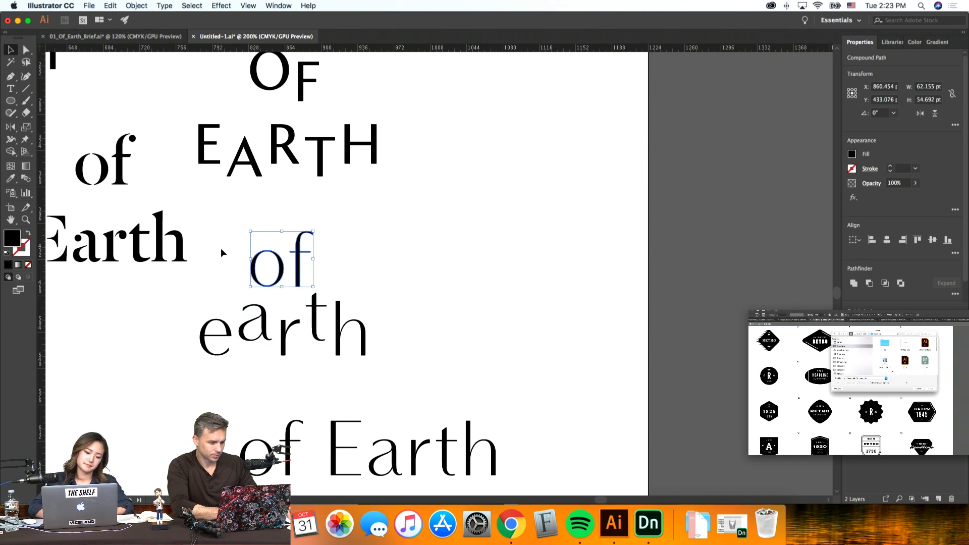
key("Up")
key("Up")
key("Up")
key("Up")
key("Up")
key("Up")
key("Up")
key("Up")
key("Right")
key("Right")
left_click(333, 294)
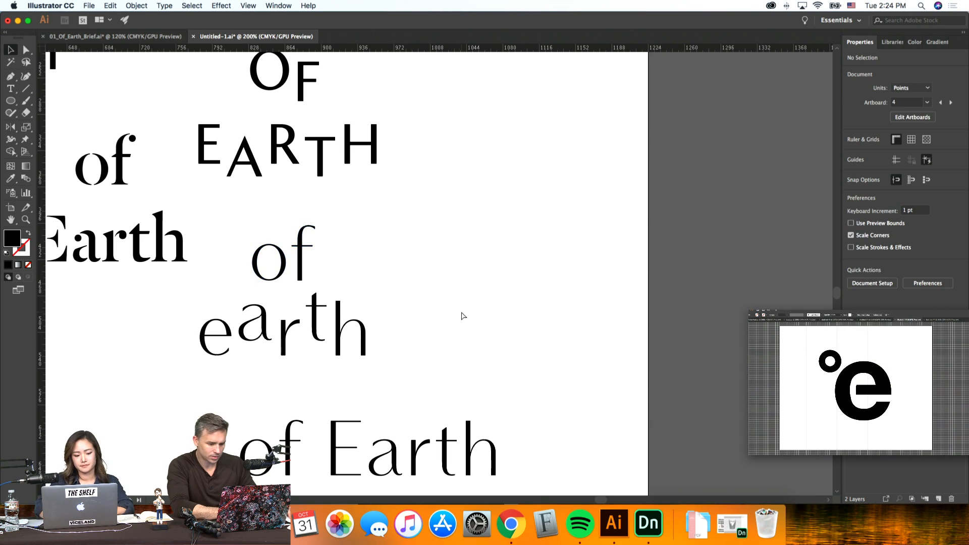
Step: Move the stacked thin "of earth" wordmark right, away from the bold "of Earth", into the empty area near the artboard's edge
key("super+minus")
key("super+minus")
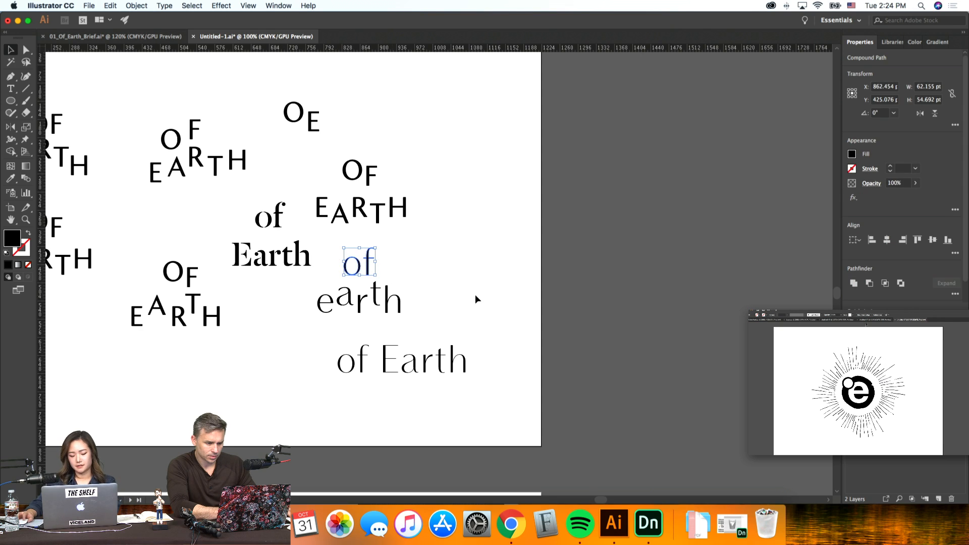
left_click_drag(422, 324, 372, 268)
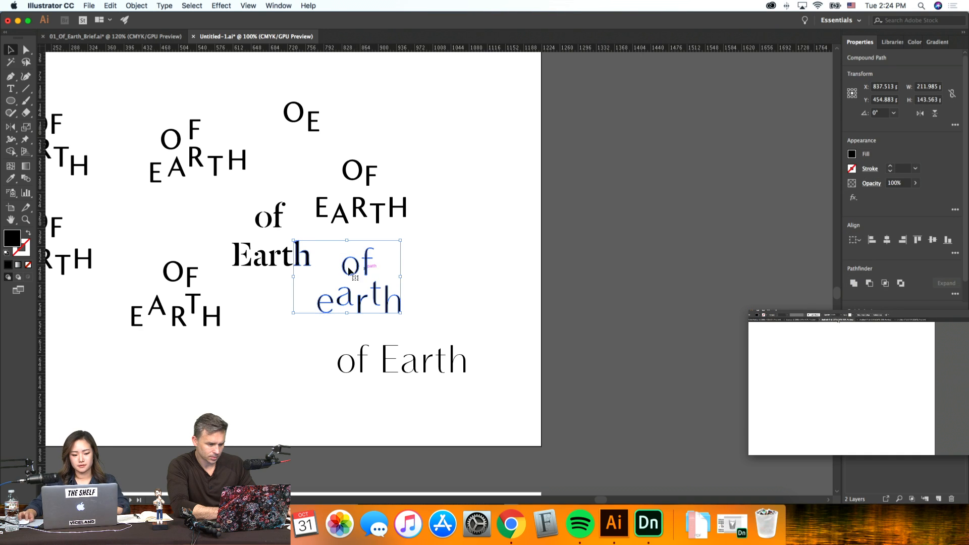
left_click_drag(305, 256, 414, 256)
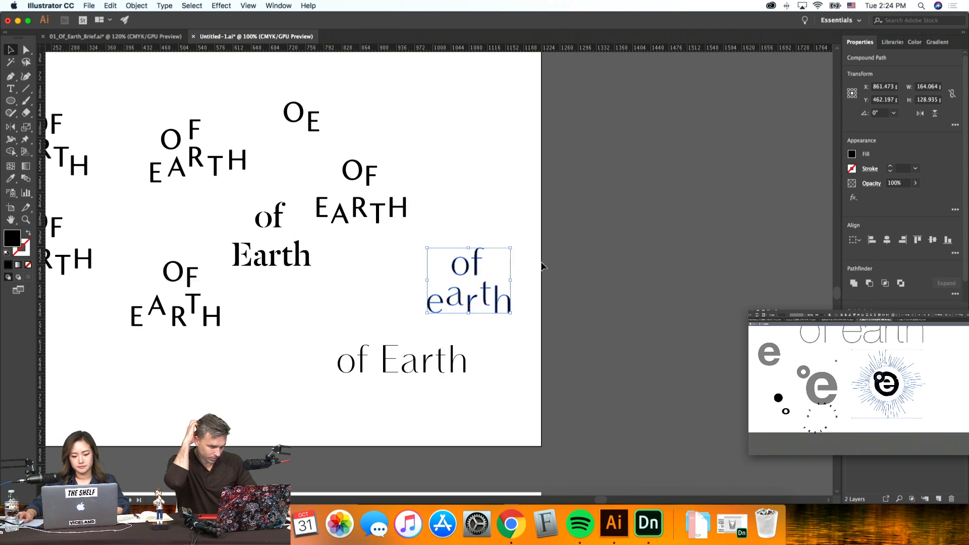
left_click(541, 265)
Step: Loosen the letter spacing of the thin stepped "earth" slightly and save the document
scroll(542, 265, "left", 2)
scroll(541, 265, "up", 3)
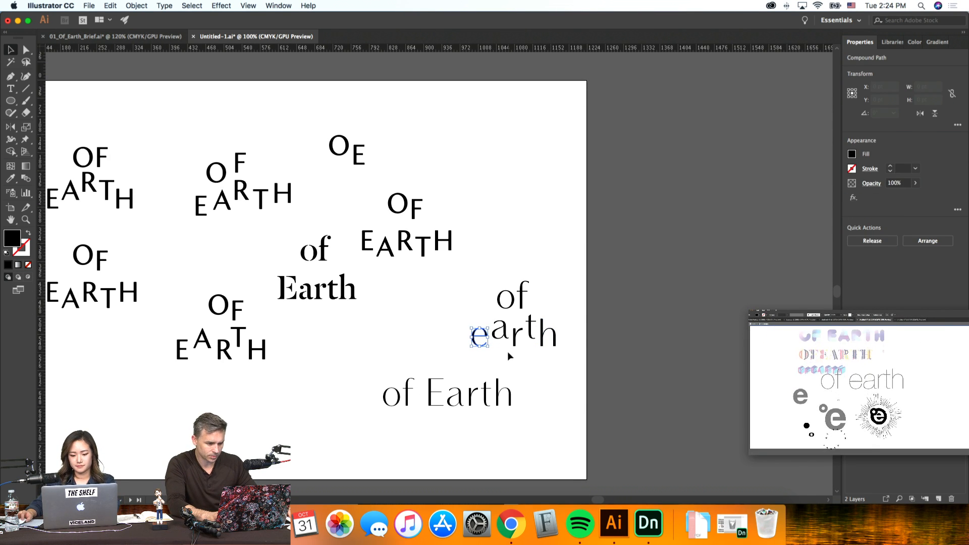
left_click(538, 329)
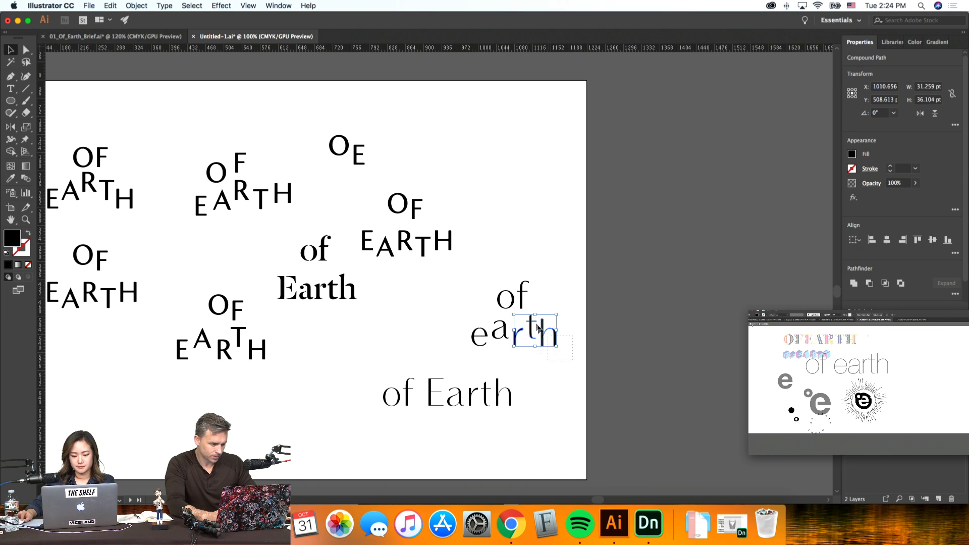
left_click(574, 348)
left_click(589, 309)
key("super+minus")
key("super+minus")
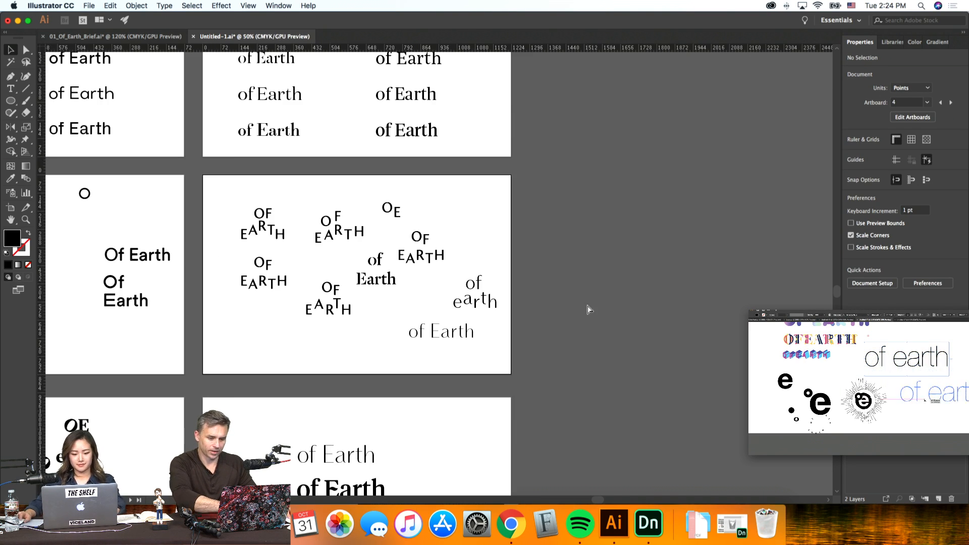
key("super+s")
left_click(577, 331)
Step: Place "Earth" of the stacked sans-serif "Of Earth" on the same line as "Of", beneath the one-line version
scroll(677, 364, "left", 10)
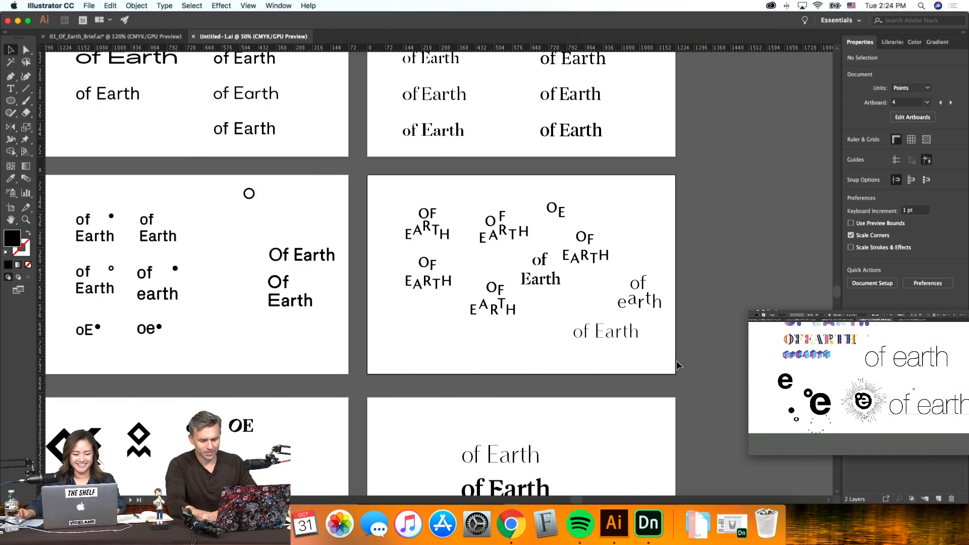
scroll(677, 364, "up", 4)
scroll(677, 361, "down", 5)
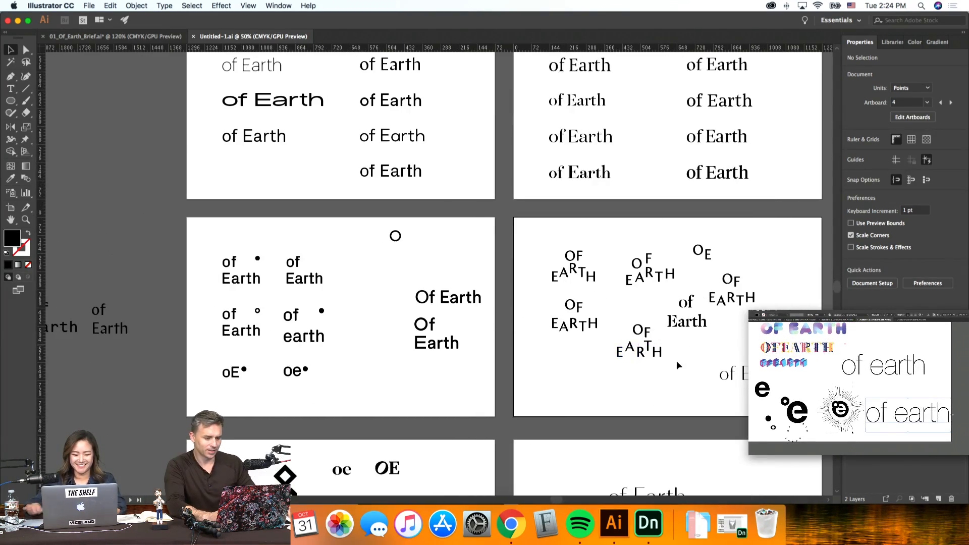
key("super+equal")
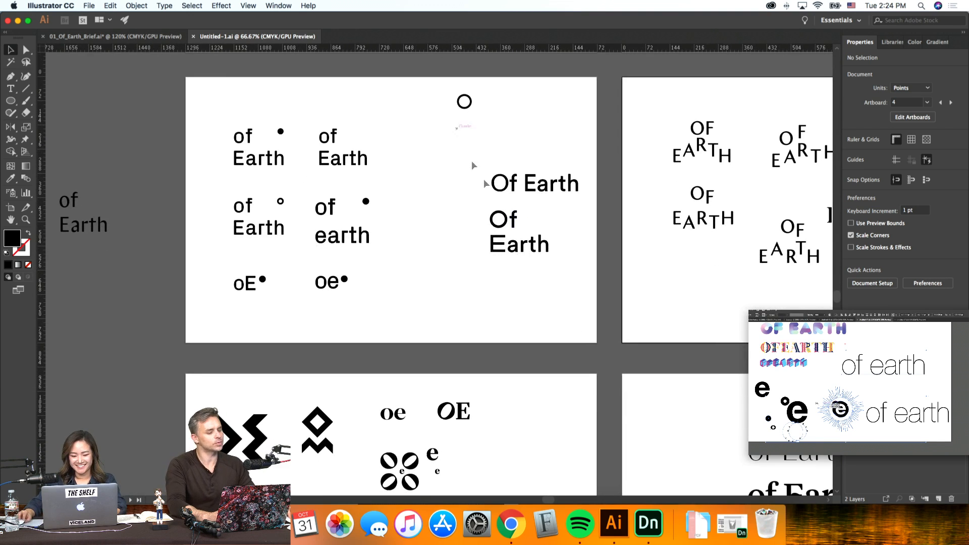
left_click(536, 248)
left_click_drag(500, 246, 538, 219)
left_click(587, 276)
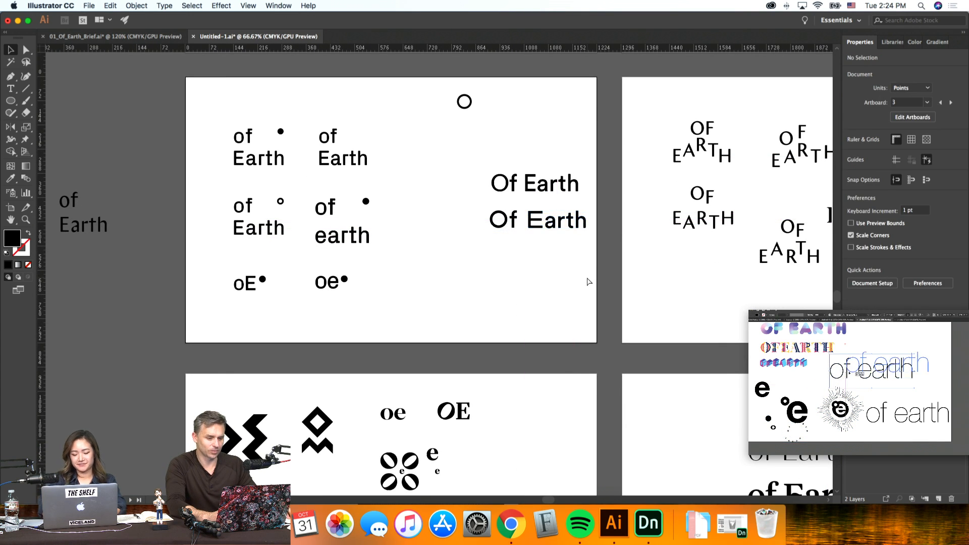
Step: Shorten the horizontal arms of the capital E in the lower sans-serif "Of Earth" by about 10 pt
key("super+equal")
key("super+equal")
key("super+equal")
scroll(587, 276, "right", 4)
scroll(587, 277, "up", 6)
left_click(562, 423)
left_click(574, 474)
key("a")
left_click_drag(567, 403, 565, 401)
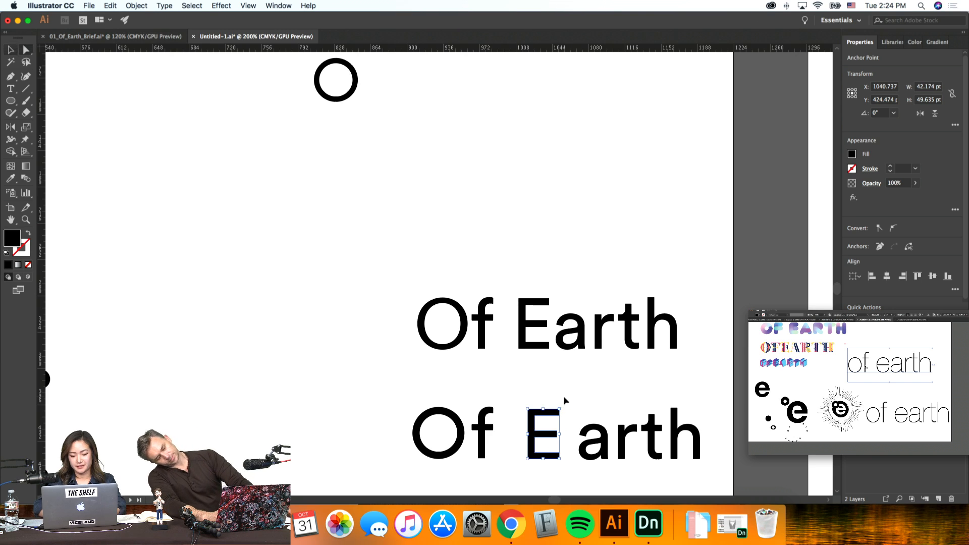
Step: Move the letters "arth" of the lower "Of Earth" 12 pt left to close the gap after the E
left_click(722, 456)
left_click_drag(585, 395, 586, 395)
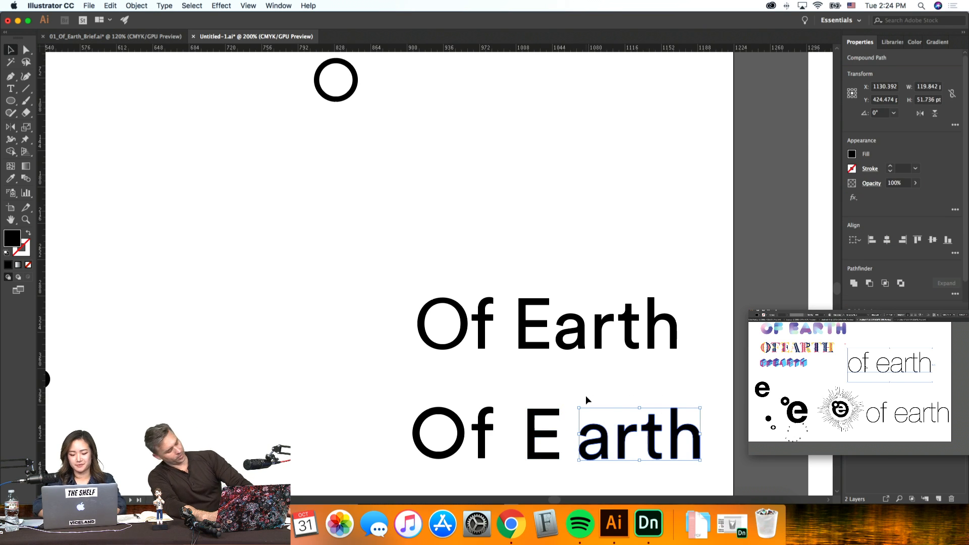
key("shift+Left")
key("Left")
key("Left")
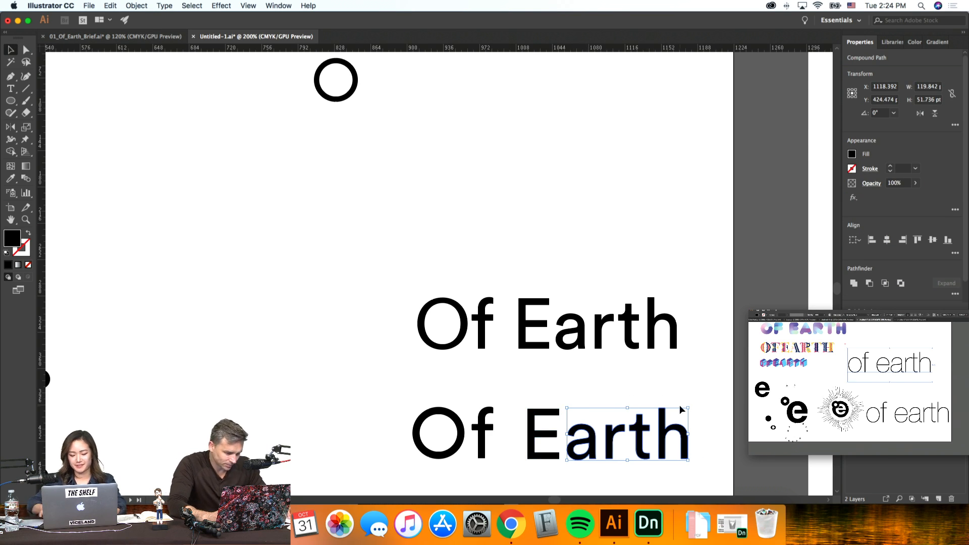
left_click(696, 399)
key("super+1")
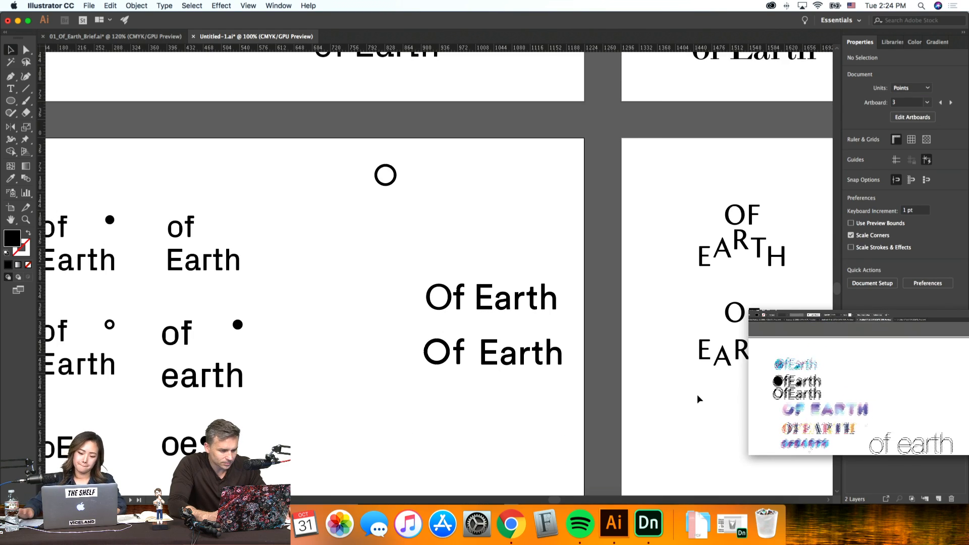
Step: Scale down the diamond-and-zigzag mark on the monogram artboard and shift the geometric marks right, away from the artboard's edge
scroll(698, 395, "left", 5)
scroll(714, 404, "down", 1)
key("super+minus")
key("super+minus")
key("super+minus")
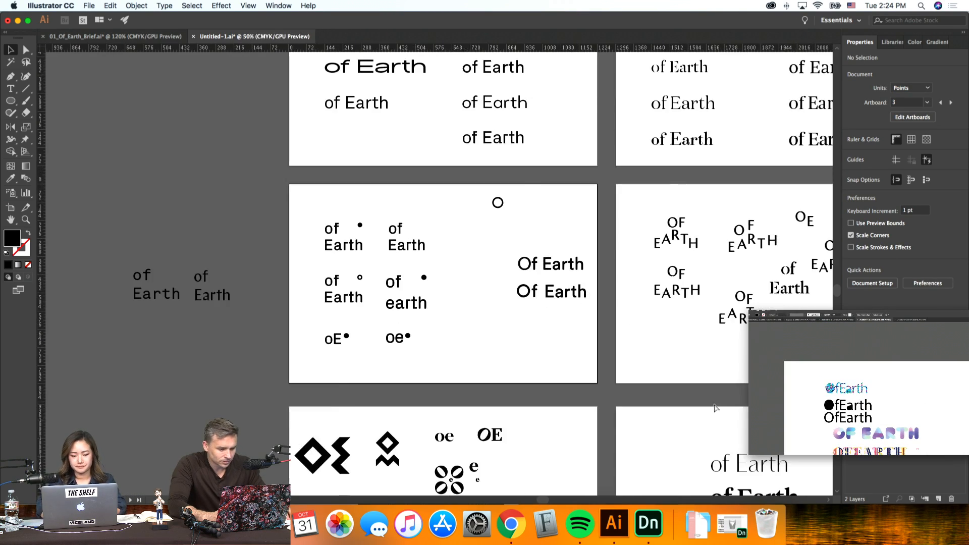
scroll(714, 404, "down", 3)
scroll(714, 404, "up", 1)
scroll(714, 404, "left", 2)
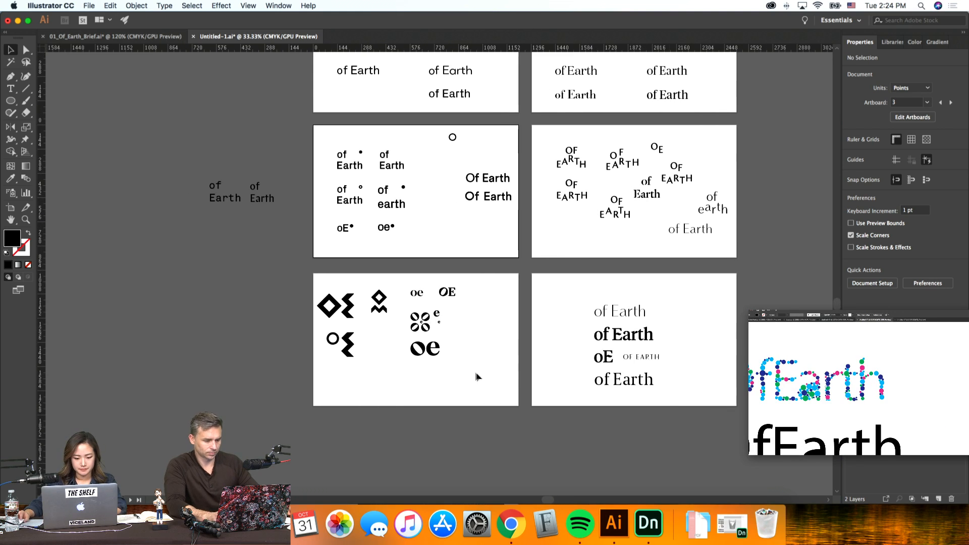
left_click_drag(335, 306, 369, 318)
left_click(366, 387)
left_click(373, 326)
left_click(398, 359)
Step: Save the document
scroll(398, 360, "up", 5)
scroll(397, 360, "right", 3)
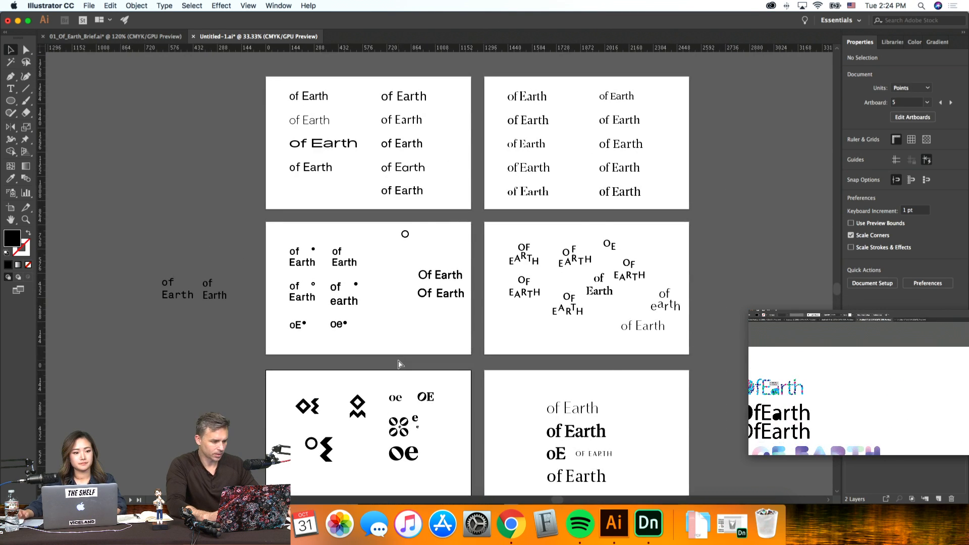
key("super+s")
left_click(589, 331)
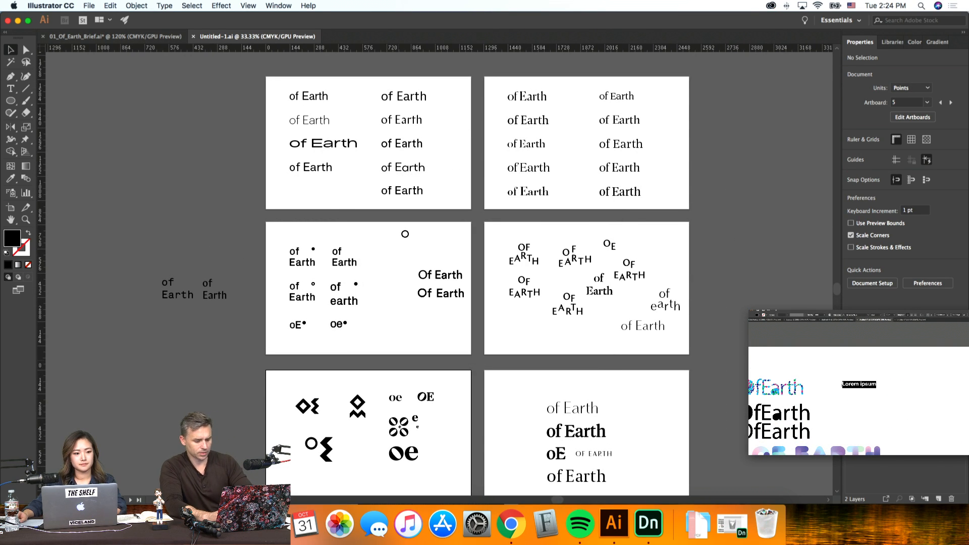
Step: Duplicate the thin Vanitas "of Earth" wordmark on the last artboard and place the copy beside the original, to its right
key("super+equal")
key("super+equal")
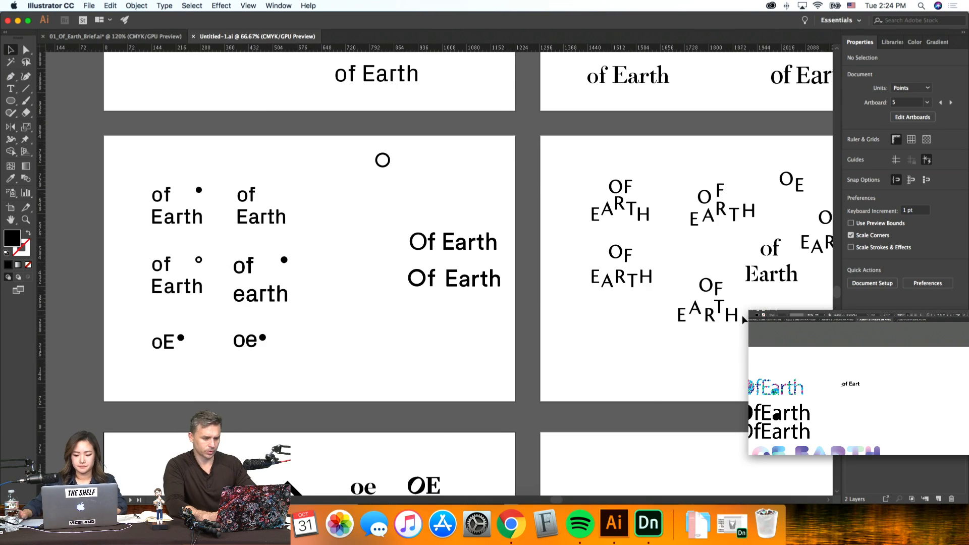
scroll(743, 318, "right", 5)
scroll(744, 318, "down", 5)
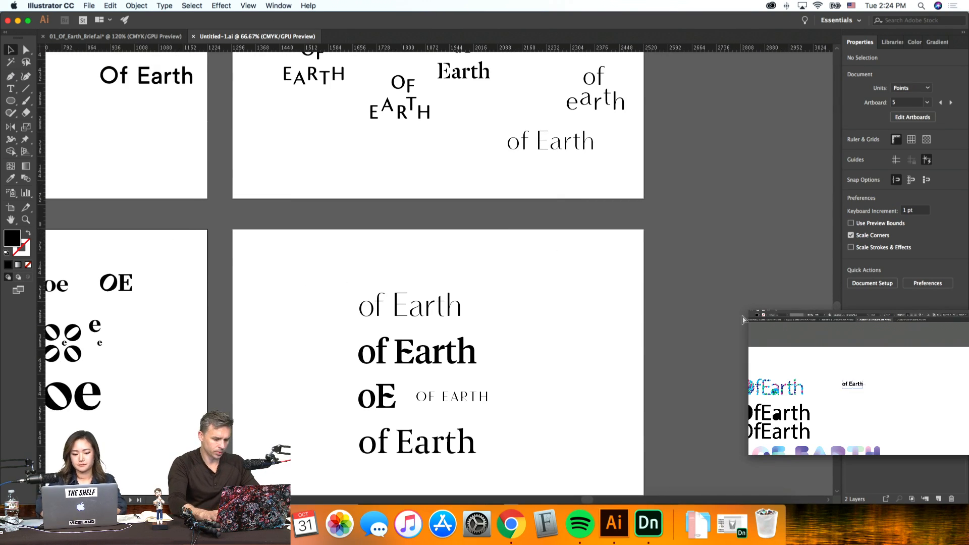
key("super+equal")
key("super+equal")
scroll(745, 318, "down", 5)
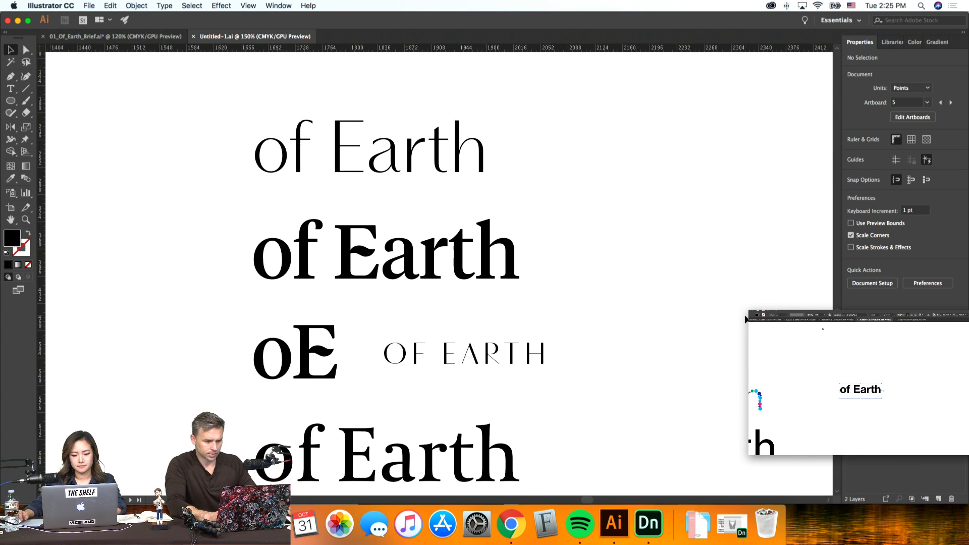
scroll(742, 320, "right", 2)
left_click_drag(402, 176, 747, 179)
scroll(735, 214, "right", 3)
scroll(735, 214, "up", 2)
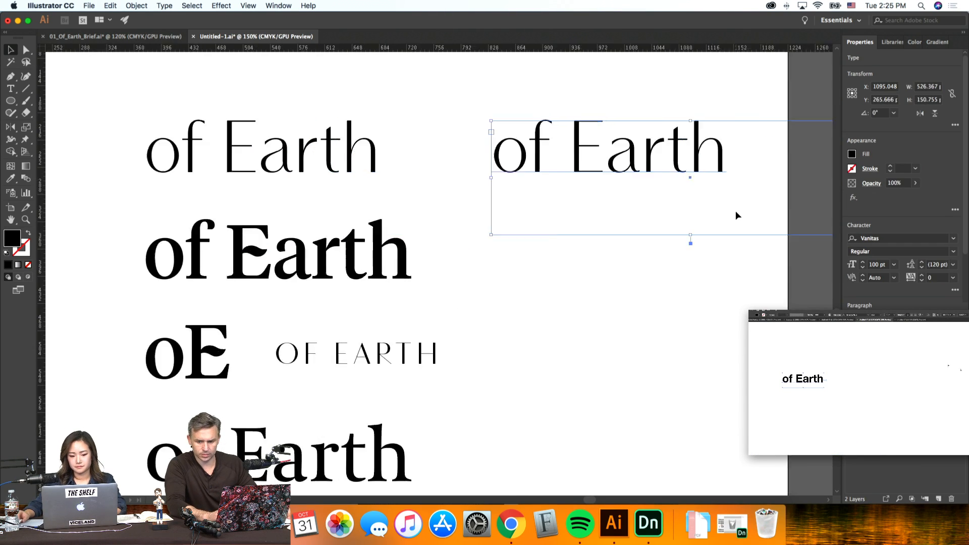
Step: Preview fonts on the duplicated "of Earth" wordmark and set it in the monospaced Akkurat font
left_click(954, 238)
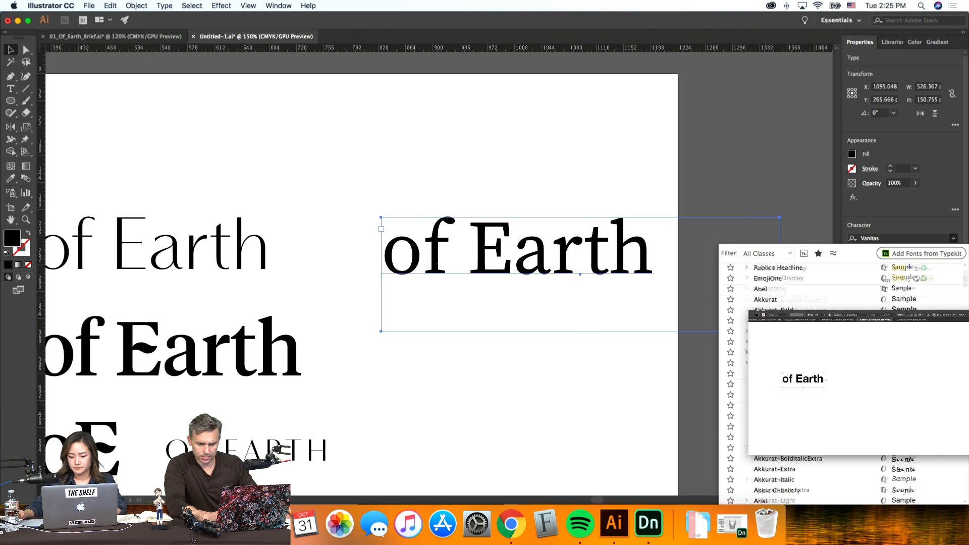
scroll(807, 379, "down", 3)
scroll(769, 313, "down", 5)
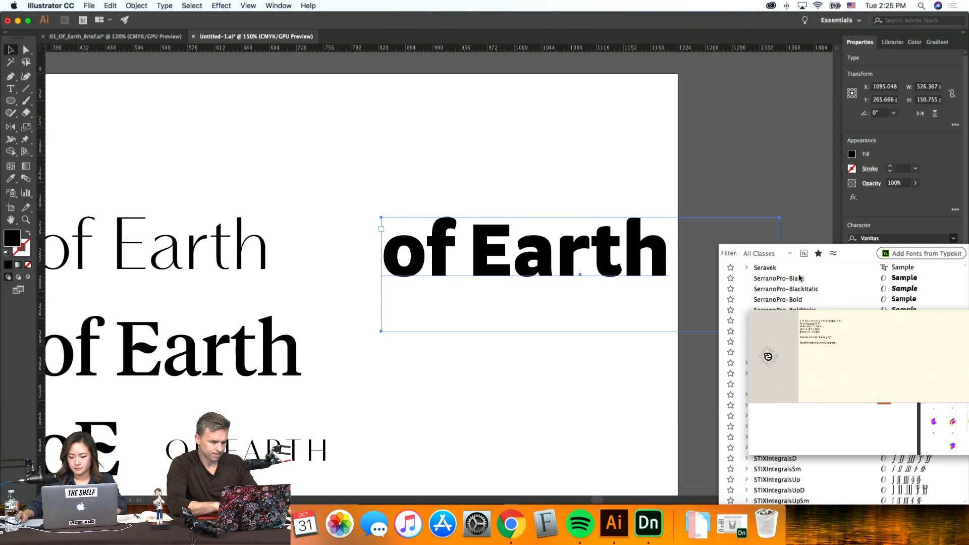
scroll(769, 357, "down", 3)
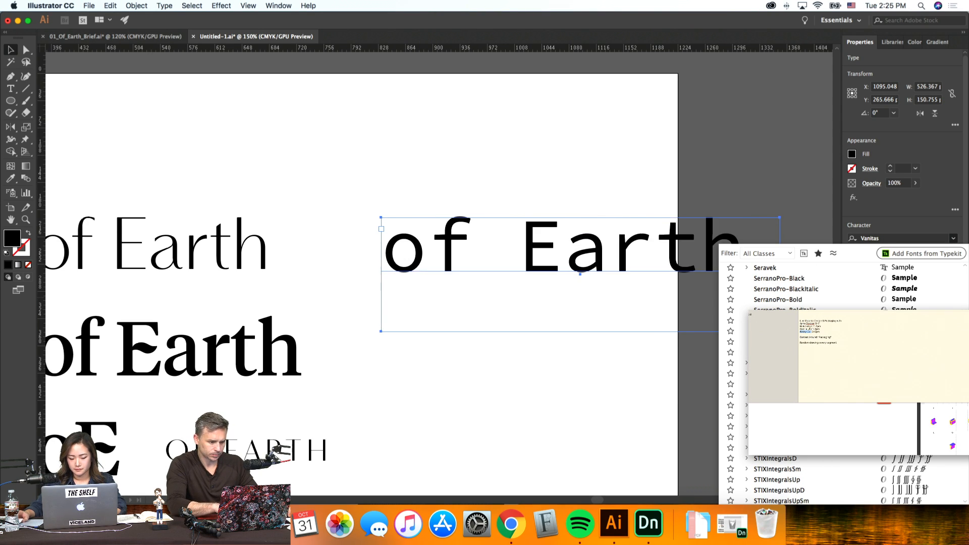
scroll(788, 378, "up", 15)
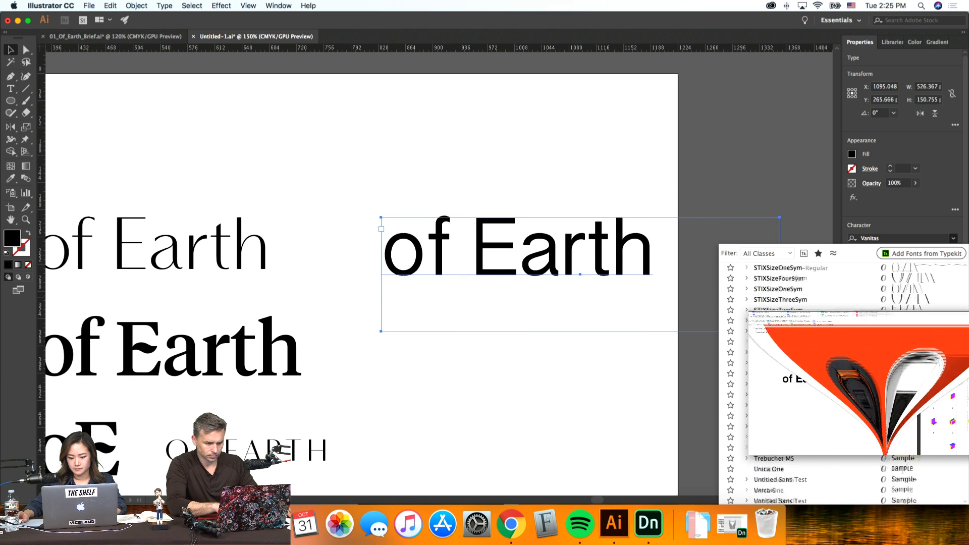
scroll(787, 378, "down", 3)
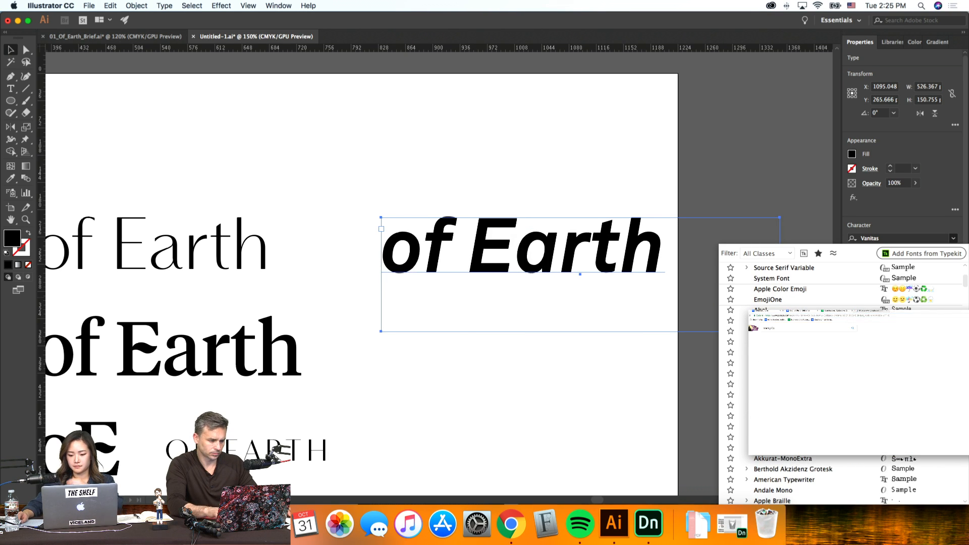
scroll(788, 379, "down", 2)
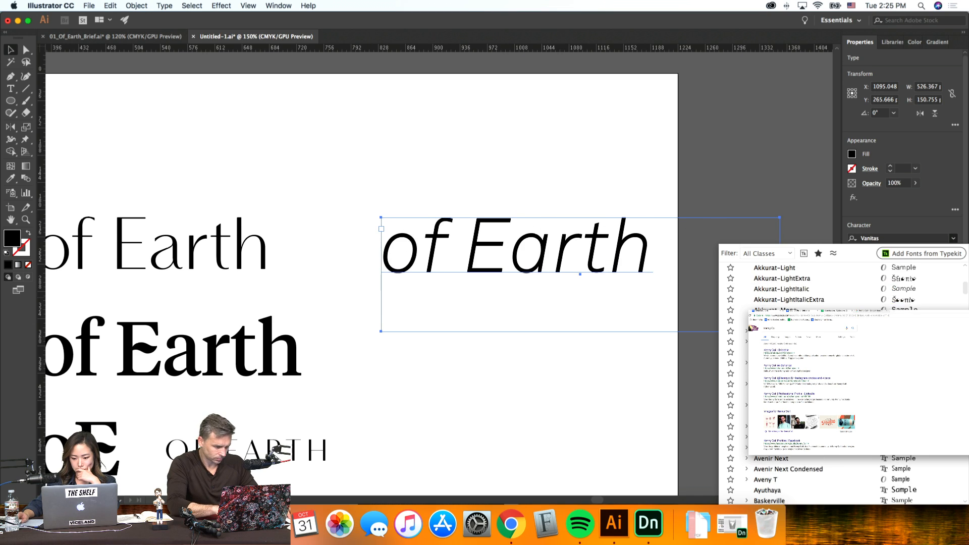
left_click(520, 400)
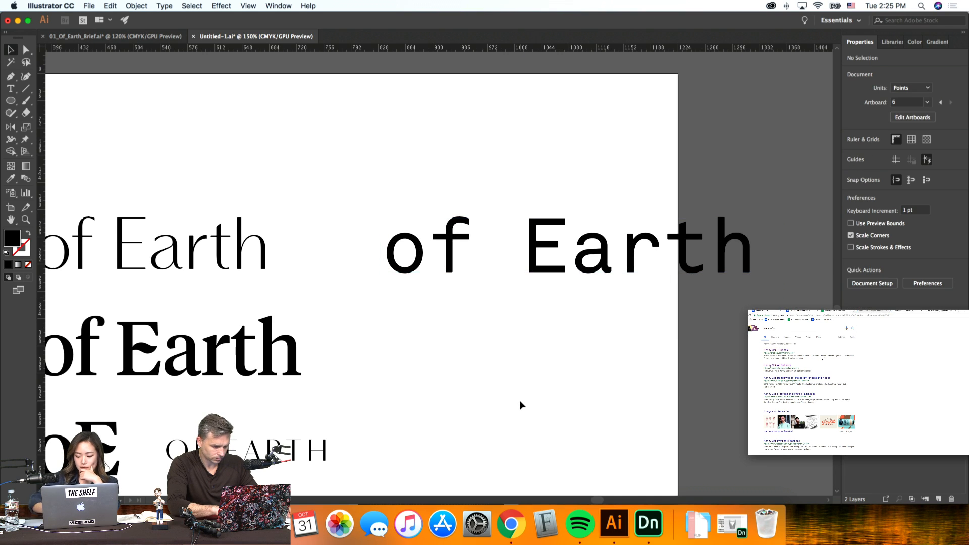
key("super+minus")
key("super+minus")
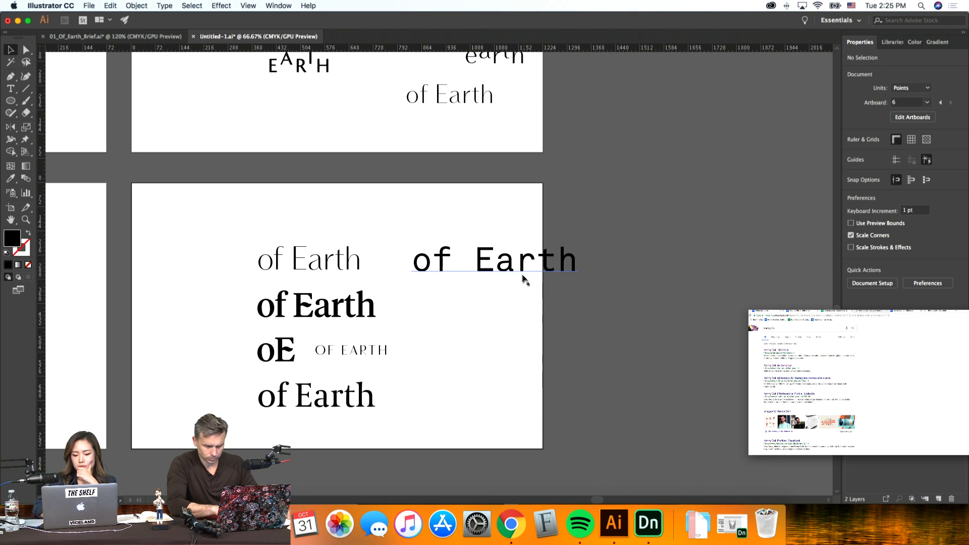
Step: Move the Akkurat-Mono "of Earth" wordmark fully off the last artboard onto the empty canvas to its right
left_click(519, 274)
left_click_drag(507, 269, 645, 291)
left_click(672, 348)
scroll(671, 348, "right", 1)
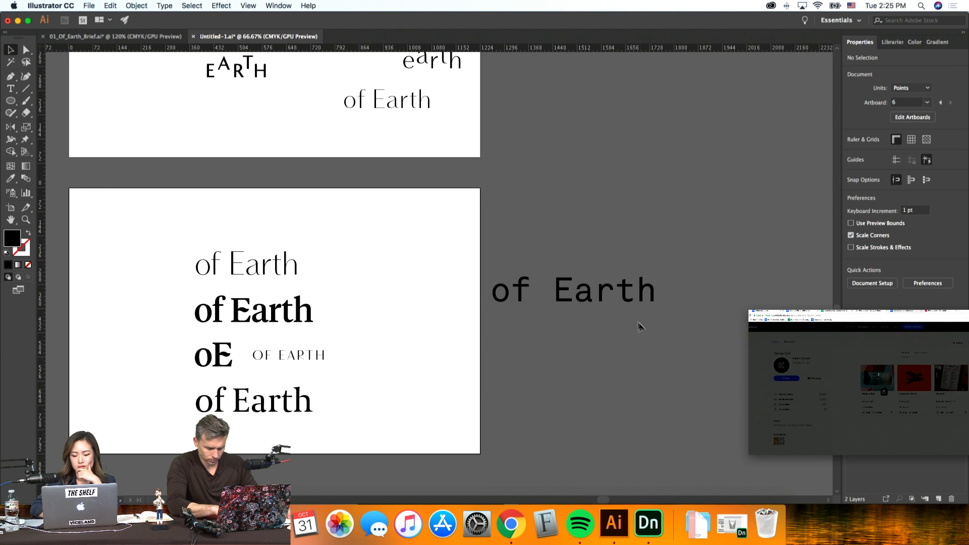
Step: Duplicate the Akkurat-Mono "of Earth" wordmark straight below the original
scroll(701, 345, "right", 3)
key("super+equal")
key("super+equal")
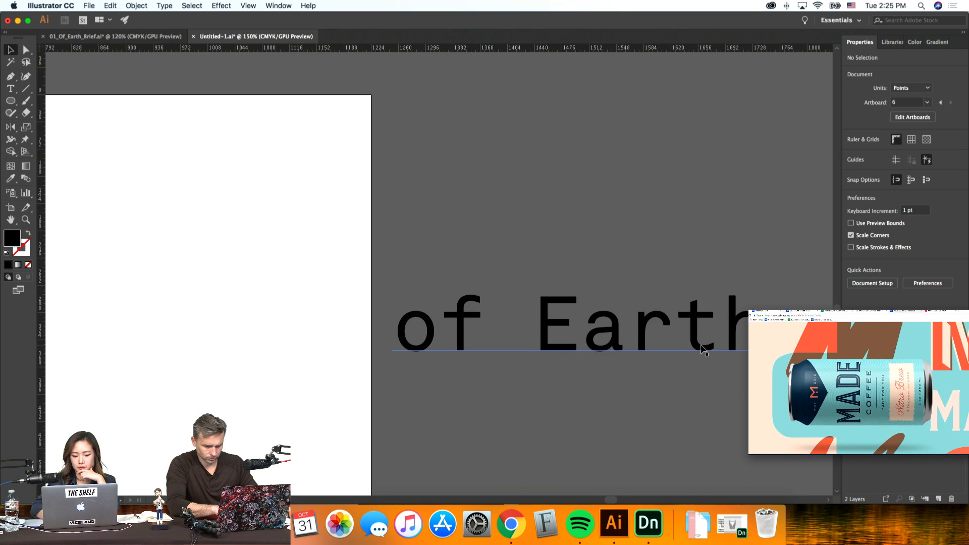
scroll(701, 344, "right", 4)
left_click(565, 272)
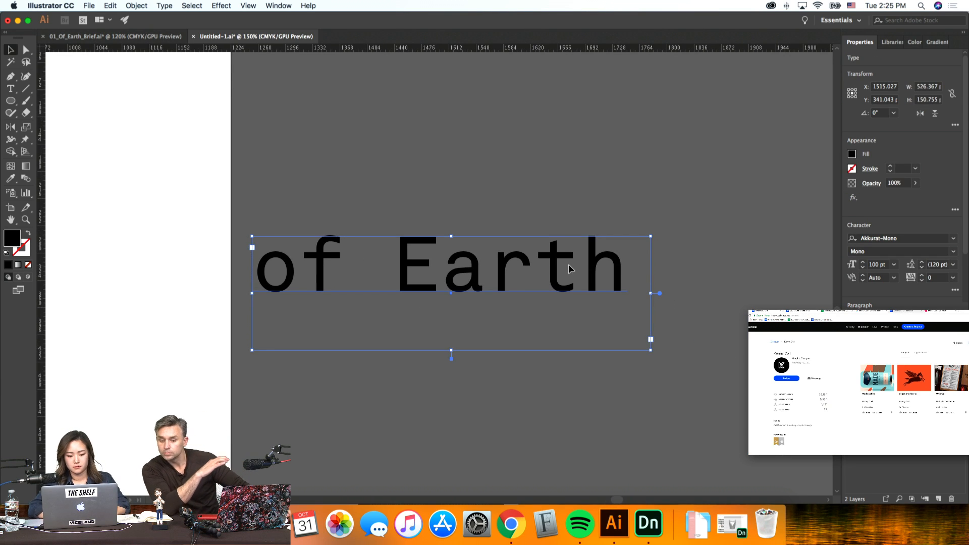
left_click_drag(565, 272, 561, 394)
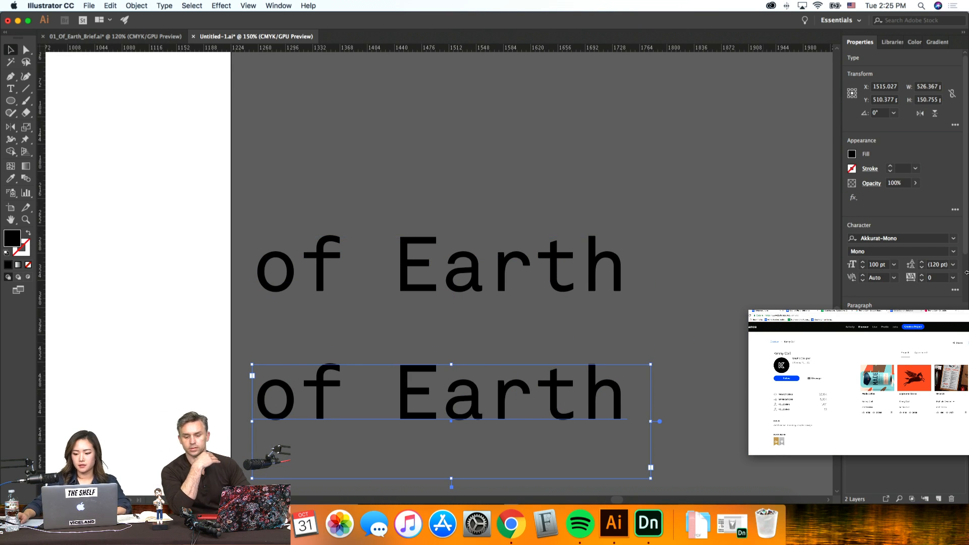
Step: Try further typefaces on the lower "of Earth" copy and set it in Founders Grotesk Mono
left_click(953, 238)
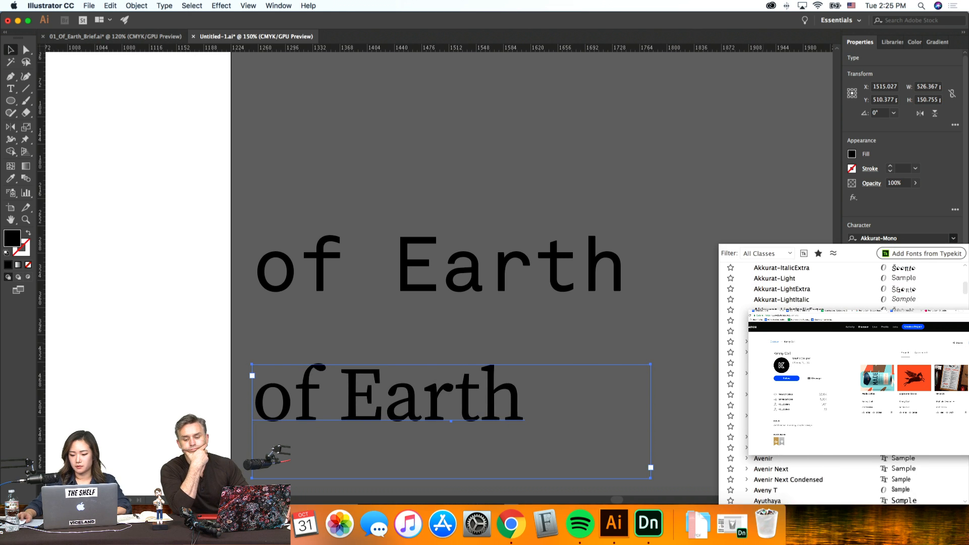
left_click(904, 237)
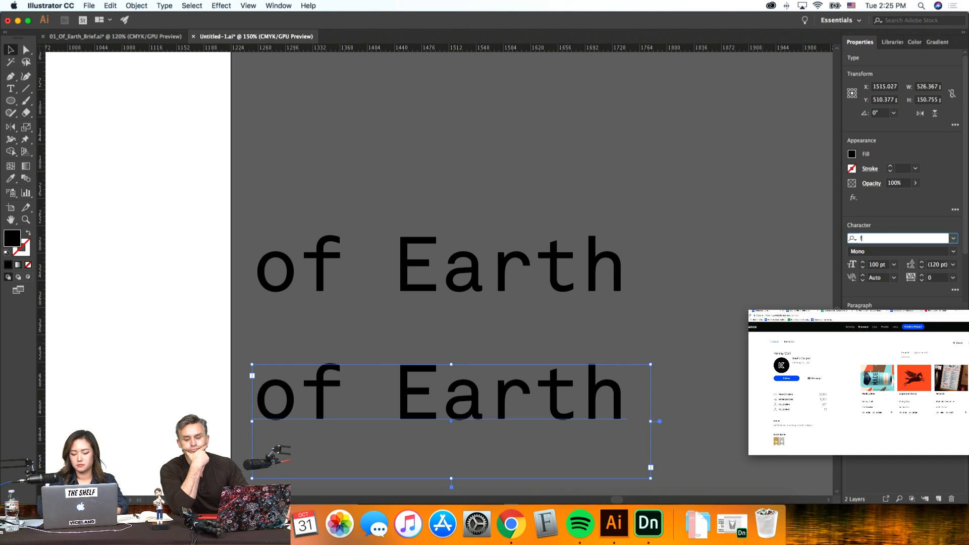
key("Return")
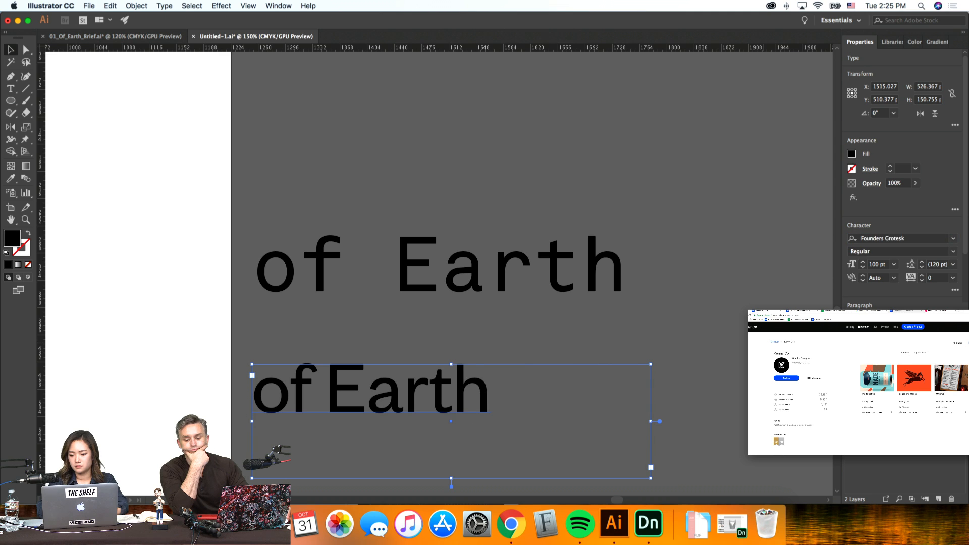
left_click(954, 238)
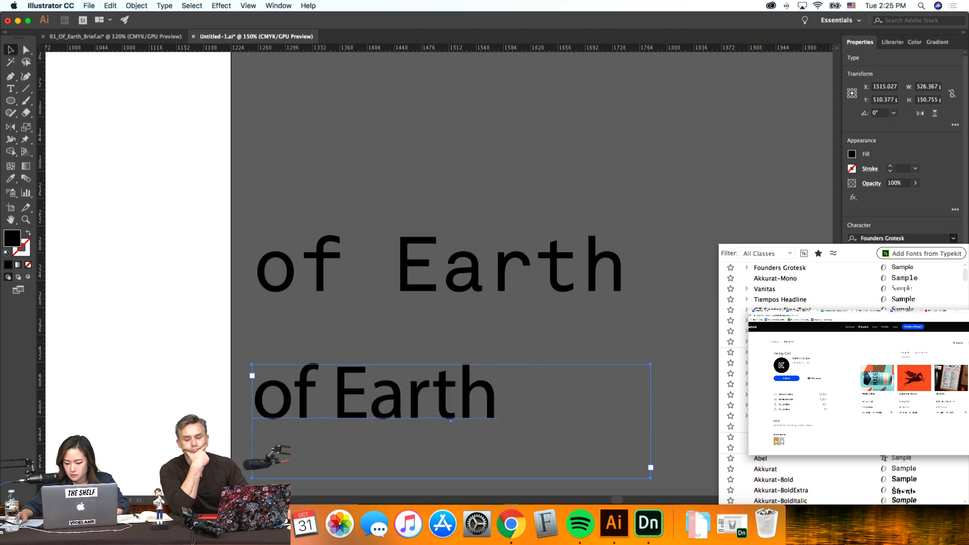
scroll(808, 384, "down", 10)
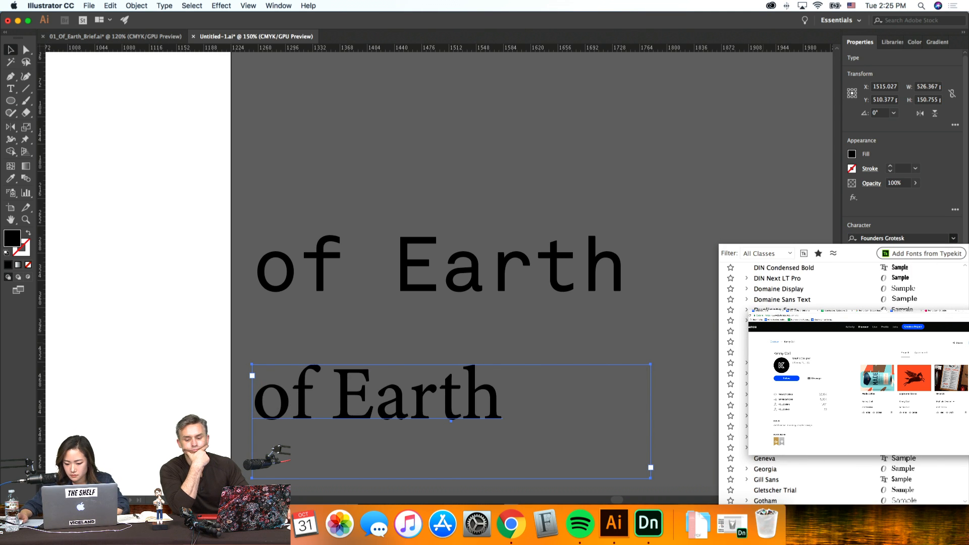
left_click(707, 403)
left_click(708, 403)
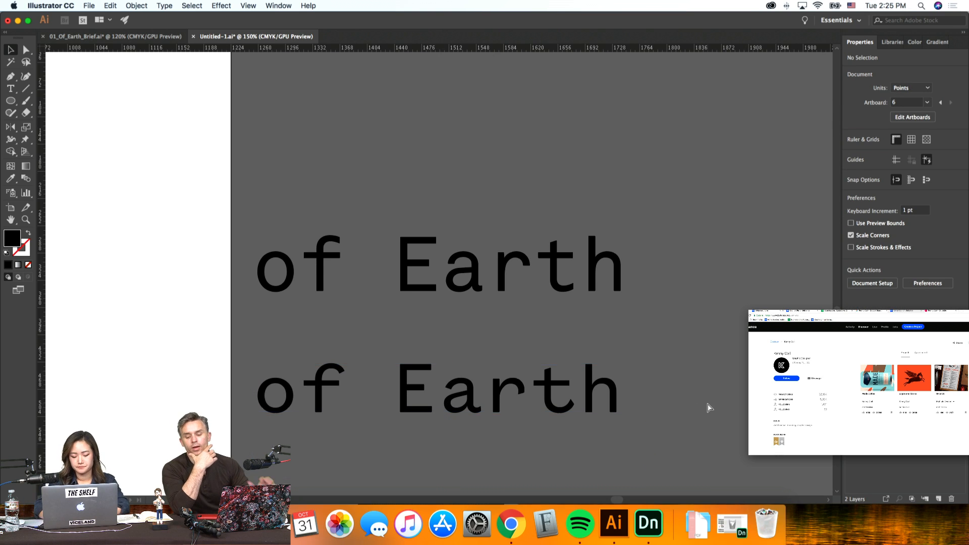
Step: Bring the two monospaced wordmarks closer together and move both onto the last artboard beside the serif wordmarks
key("super+minus")
key("super+minus")
key("super+equal")
left_click(528, 328)
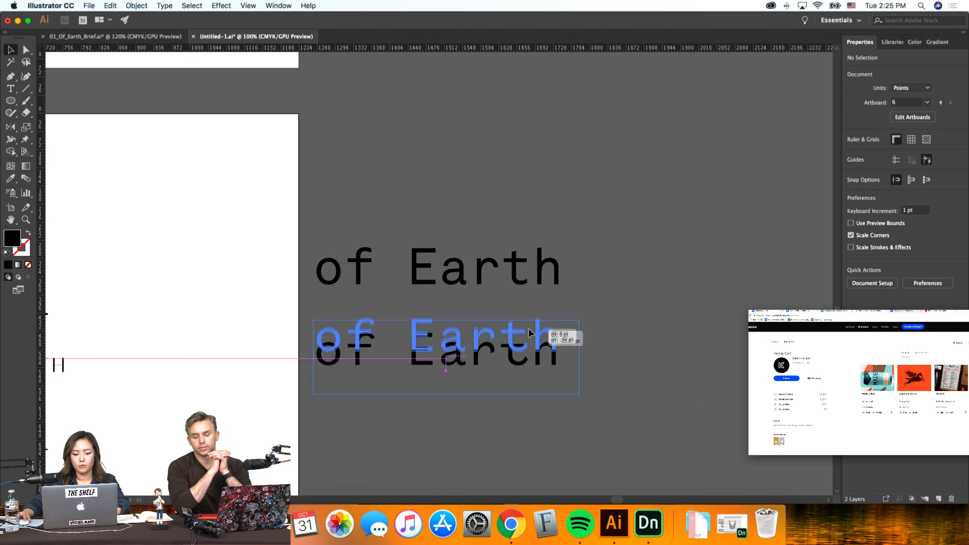
left_click(578, 275, "shift")
scroll(581, 271, "left", 6)
left_click_drag(627, 277, 413, 195)
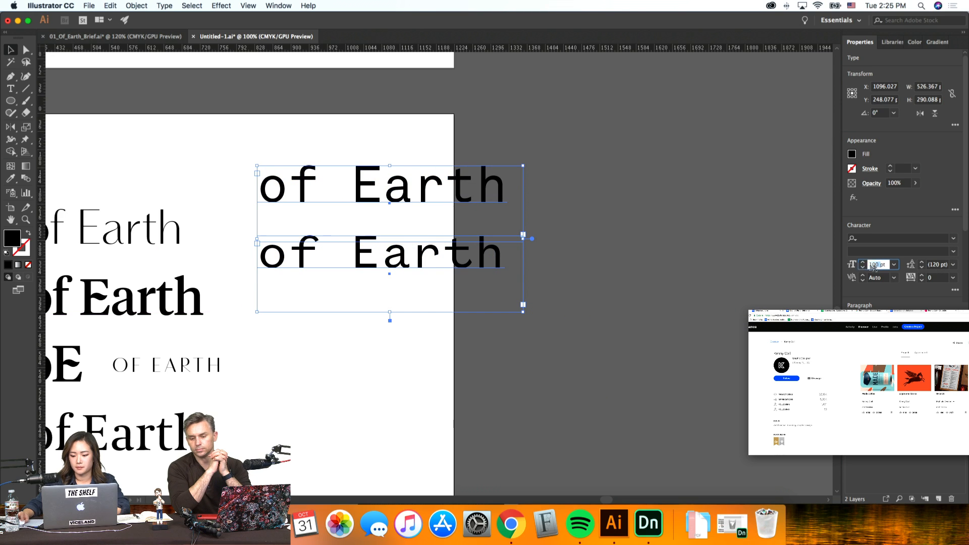
Step: Set both monospaced wordmarks to 70 pt and nudge them slightly left
type("70")
key("Return")
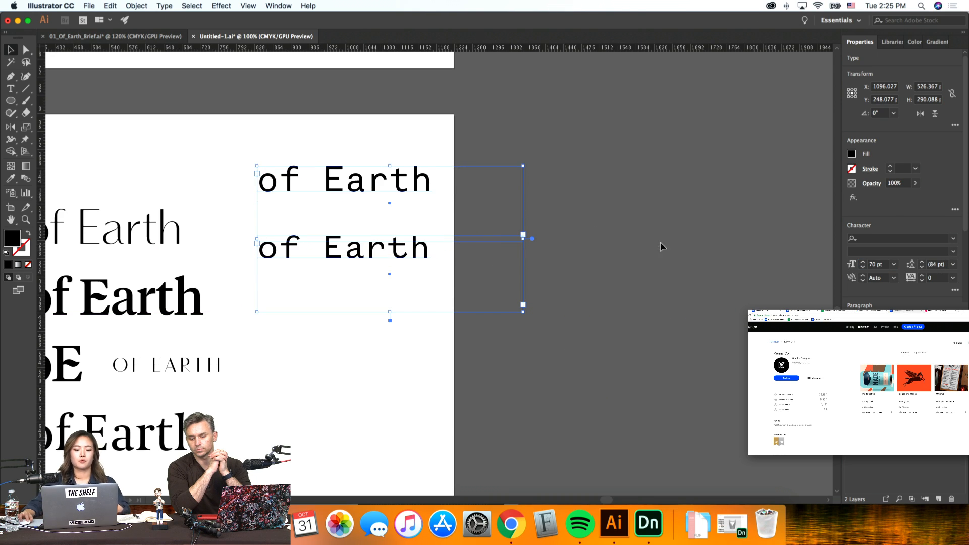
left_click(620, 246)
left_click(351, 161)
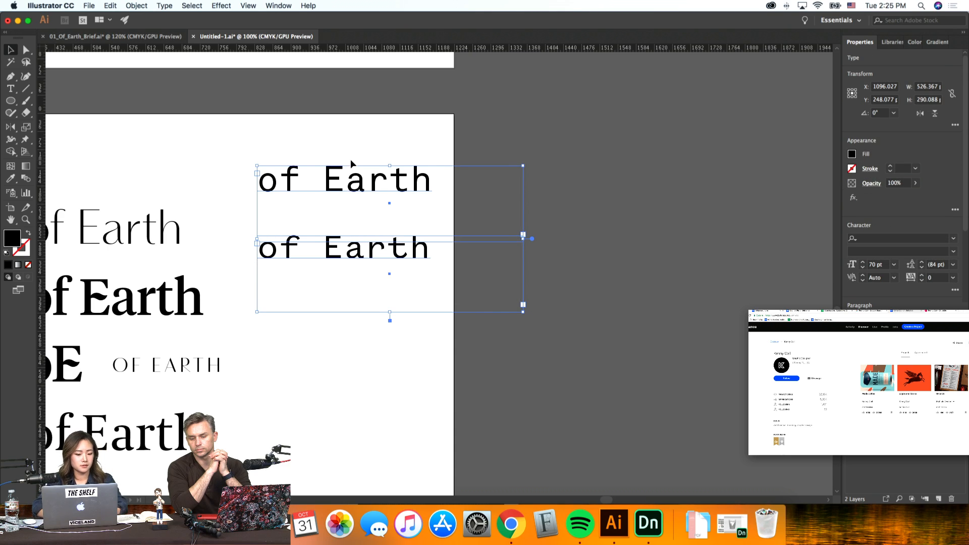
key("shift+Left")
left_click(575, 212)
left_click(404, 196)
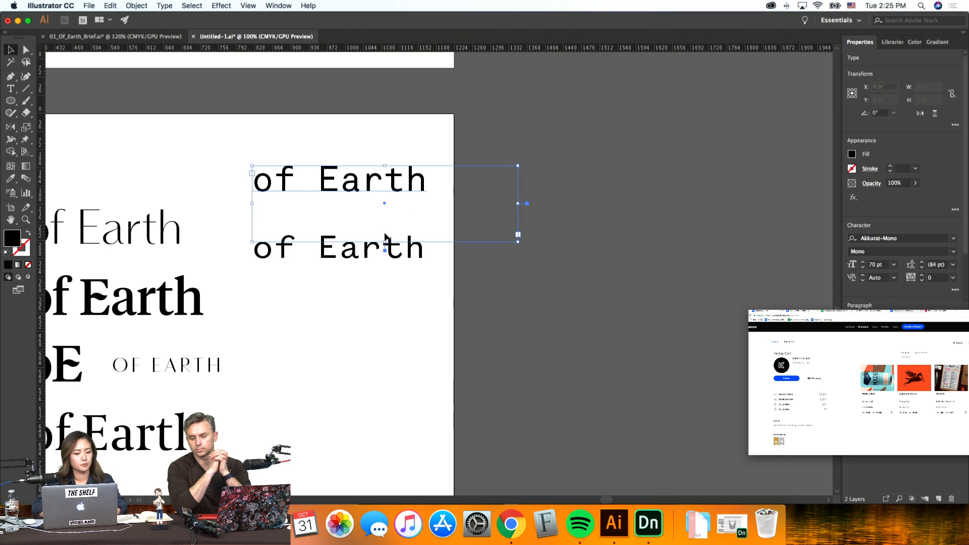
left_click_drag(385, 248, 383, 211)
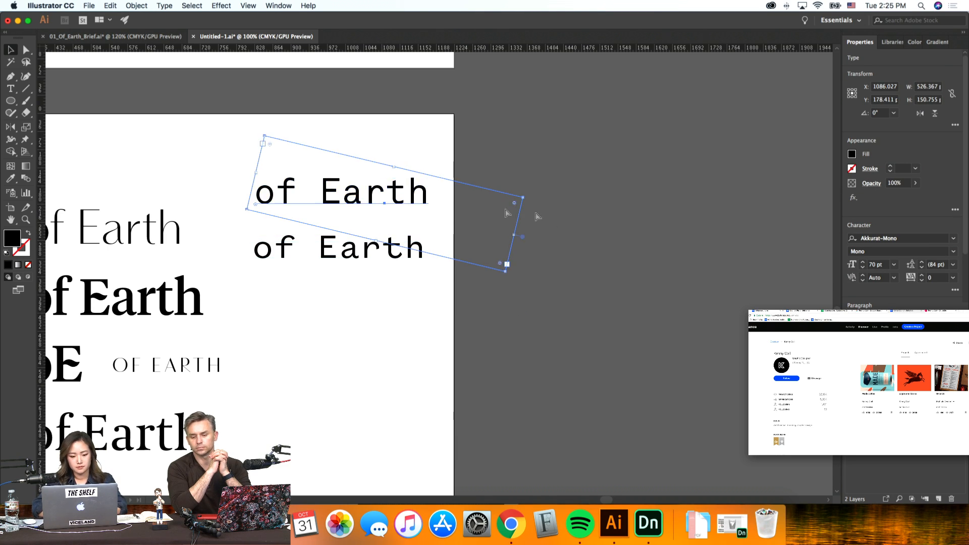
key("super+z")
Step: Nudge the Founders Grotesk Mono wordmark up toward the Akkurat-Mono one and shorten its text frame to about 75 pt high
left_click(467, 255)
key("shift+Up")
key("shift+Up")
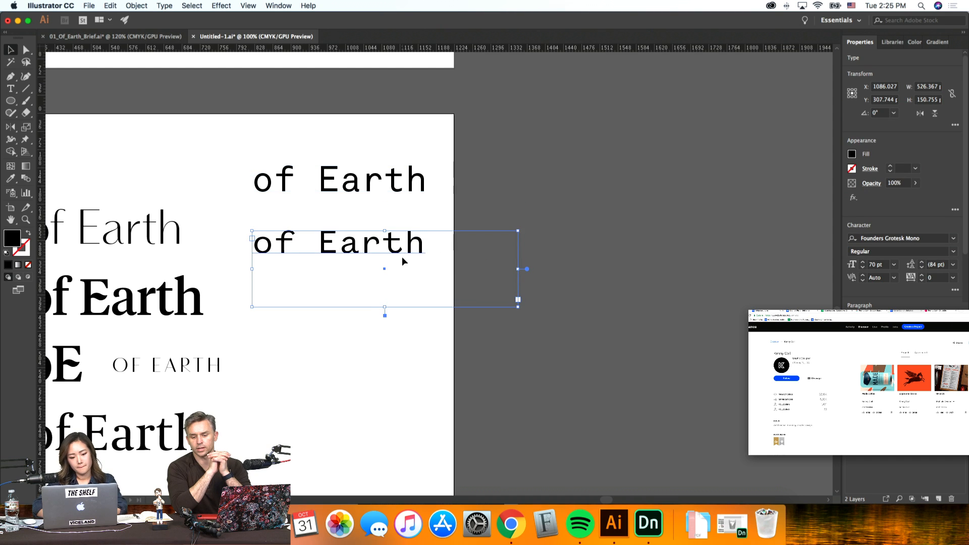
key("super+equal")
key("super+equal")
scroll(402, 260, "up", 2)
left_click(620, 148)
left_click(487, 203)
left_click(481, 152)
left_click(444, 260)
left_click_drag(436, 378, 436, 303)
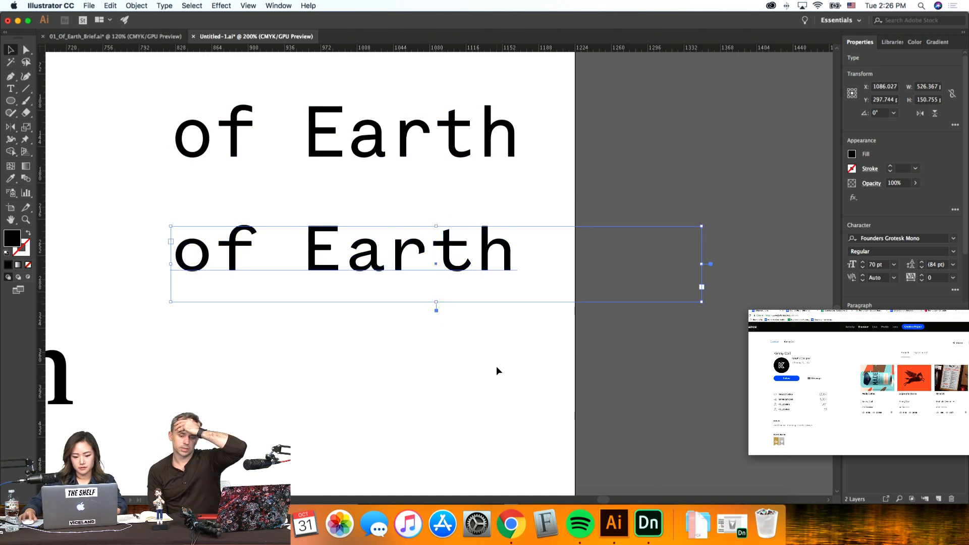
Step: Examine the letterforms of the Founders Grotesk Mono wordmark close up and compare them with the Akkurat-Mono version
left_click(495, 366)
key("super+equal")
key("super+equal")
key("super+equal")
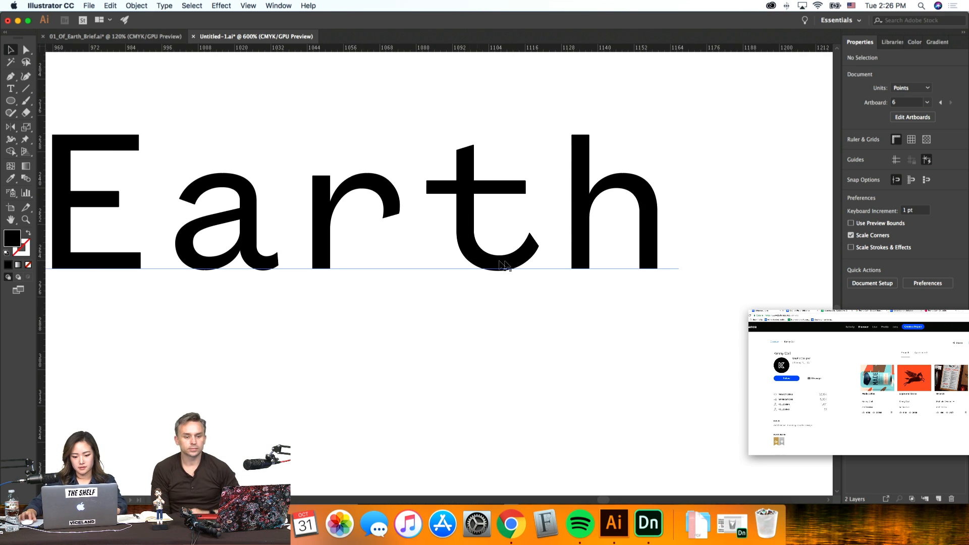
left_click(441, 318)
key("super+minus")
key("super+minus")
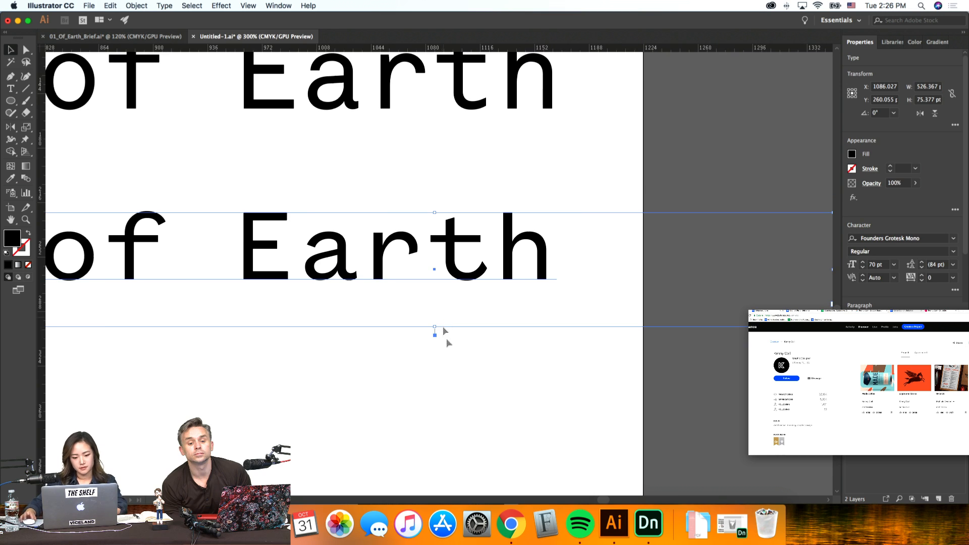
left_click(497, 418)
key("super+minus")
key("super+minus")
key("super+minus")
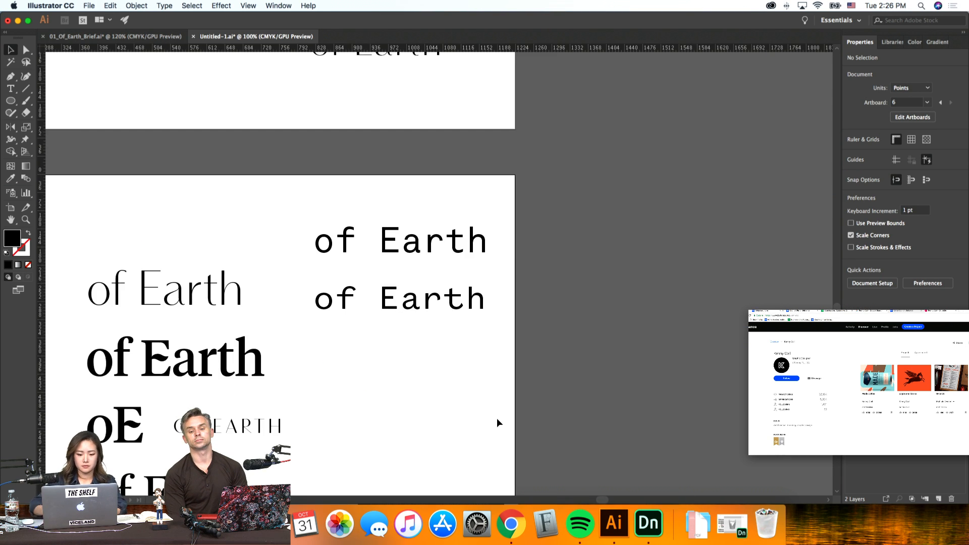
Step: Duplicate the Founders Grotesk Mono wordmark lower on the artboard and break the copy after "of" into two lines
left_click_drag(461, 282, 468, 433)
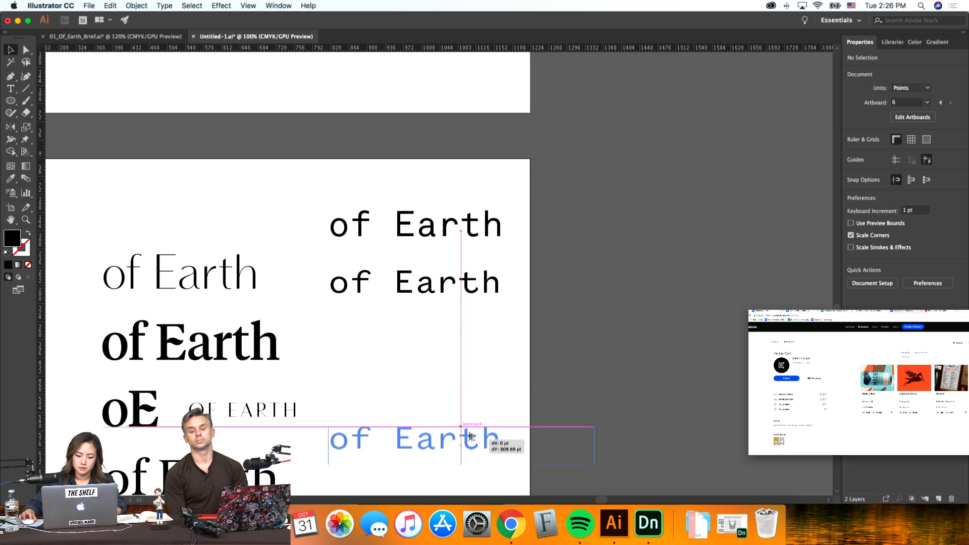
double_click(396, 428)
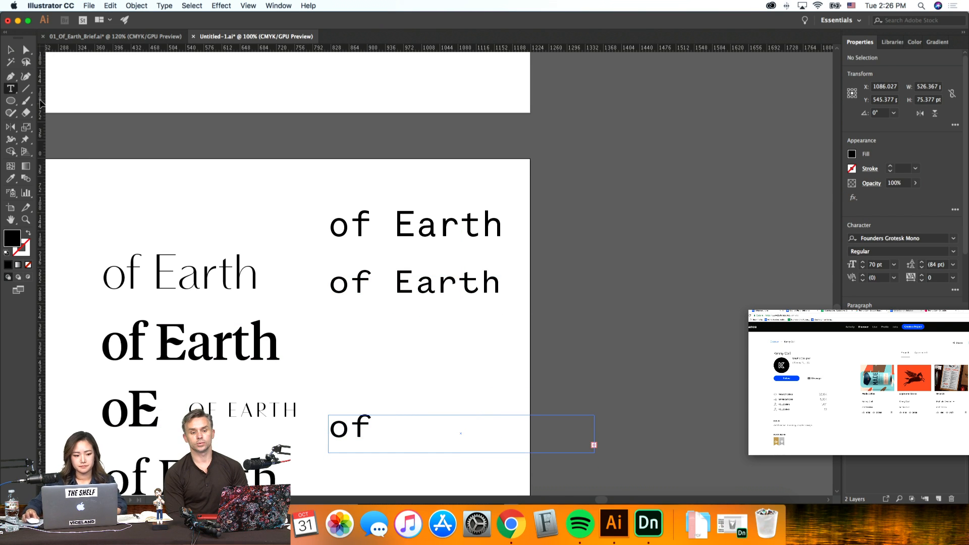
left_click(11, 51)
Step: Extend the two-line copy's text frame to about 153 pt high and move it up beneath the single-line monospaced wordmarks
scroll(437, 331, "down", 3)
left_click_drag(459, 370, 461, 409)
left_click_drag(387, 395, 394, 314)
Step: Examine the stacked "of / Earth" wordmark close up and in relation to the other wordmarks
left_click(494, 417)
key("super+equal")
key("super+equal")
key("super+equal")
left_click(254, 389)
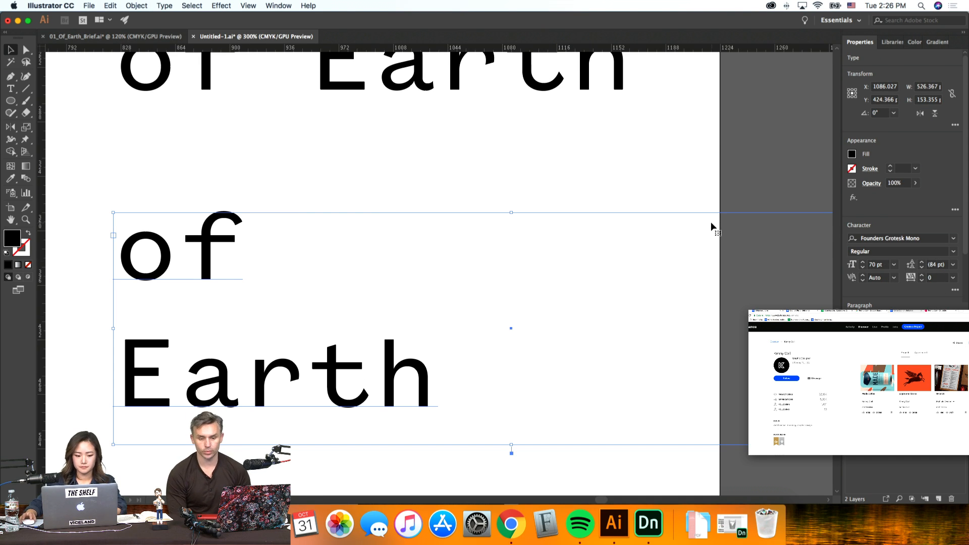
left_click(711, 205)
key("super+minus")
key("super+minus")
key("super+minus")
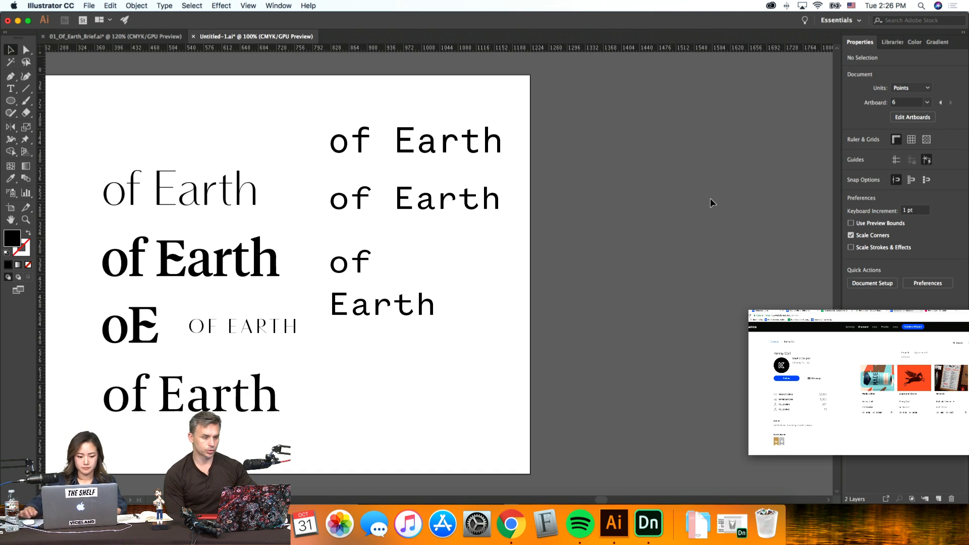
Step: Move the bold serif "of Earth" wordmark with the modified E left, out of the wordmark column
scroll(710, 202, "left", 2)
scroll(710, 198, "left", 3)
scroll(710, 198, "up", 1)
left_click(444, 303)
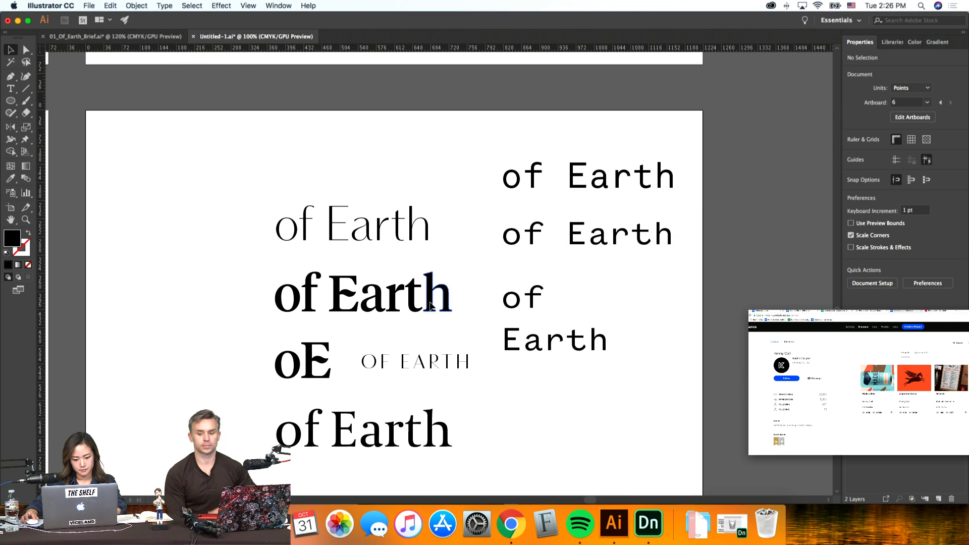
left_click(444, 277)
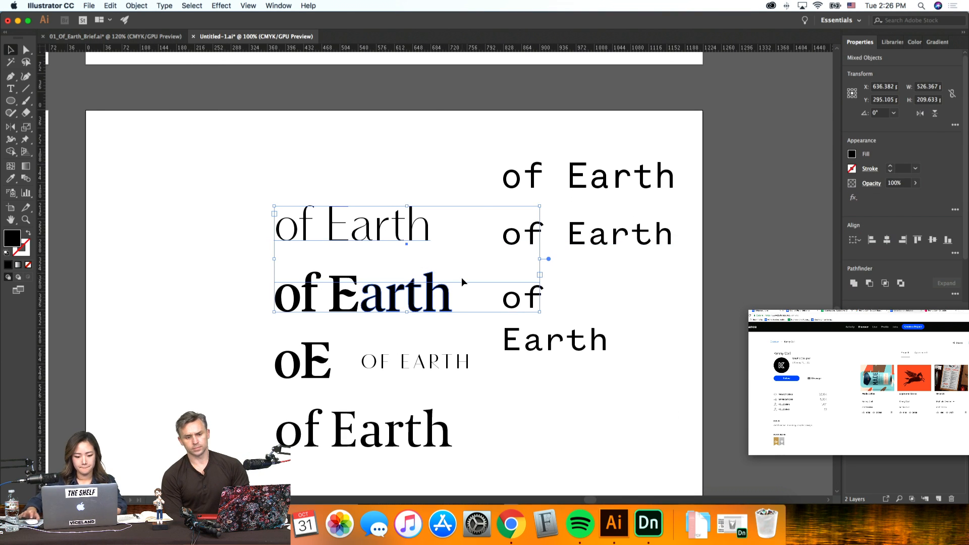
left_click(466, 322)
left_click(381, 303)
left_click_drag(377, 303, 218, 303)
Step: Nudge the "t" and "h" of the bold serif wordmark right to loosen the spacing at the word's end
left_click(469, 441)
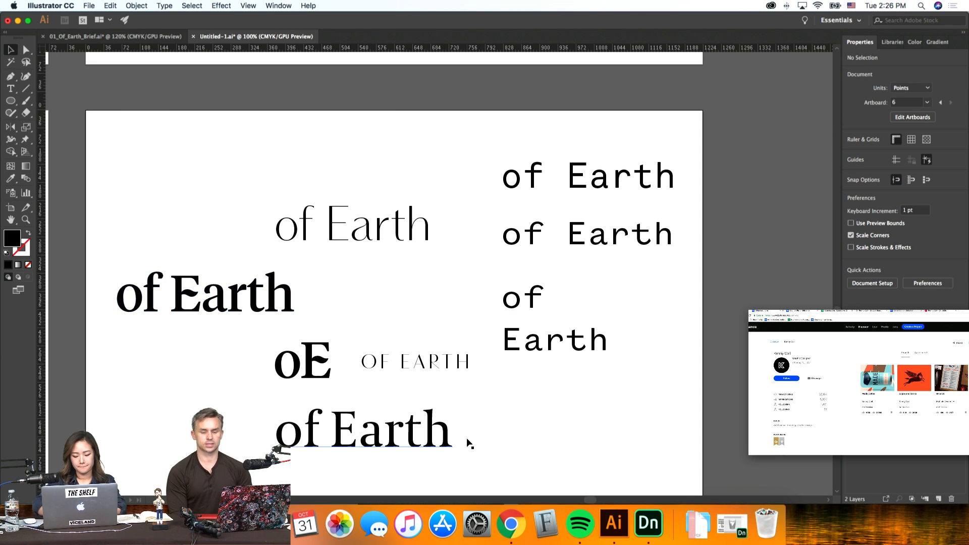
key("super+equal")
scroll(468, 444, "left", 10)
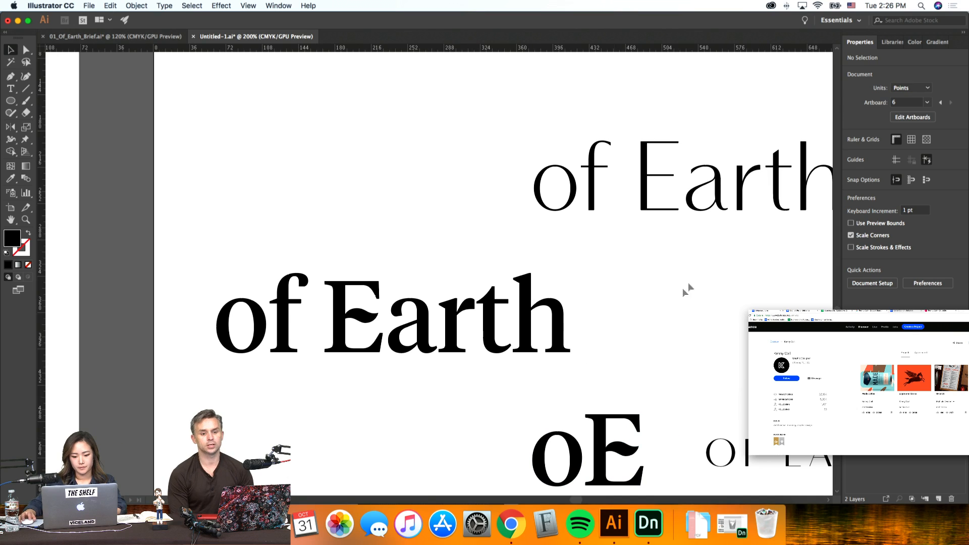
left_click(553, 308)
key("Right")
key("Right")
key("Right")
key("Right")
key("Right")
key("Right")
key("Right")
key("Right")
key("Right")
key("Right")
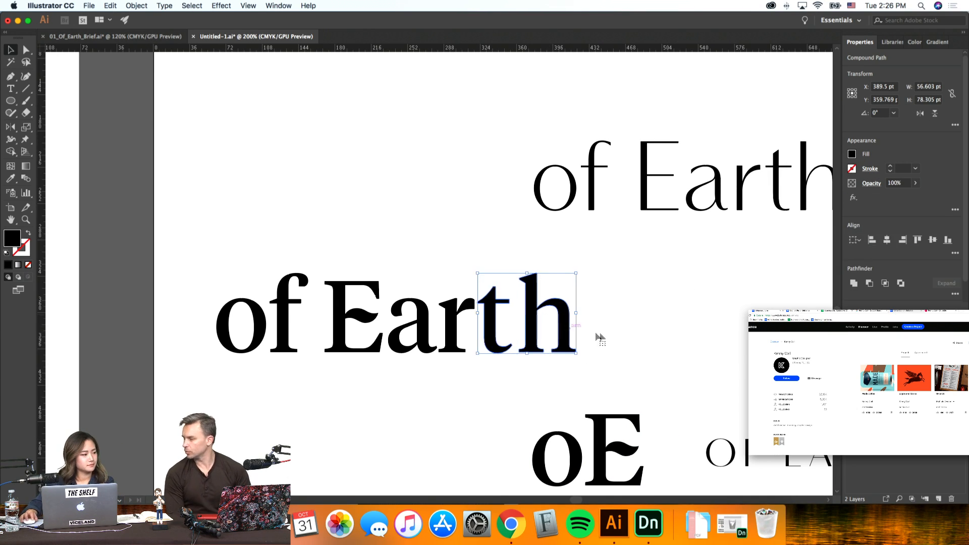
Step: Nudge the letters of "arth" further right to open up the letter spacing after the modified E
left_click(635, 348)
left_click(480, 323)
left_click_drag(438, 320, 621, 342)
key("Right")
key("Right")
key("Right")
key("Right")
key("Right")
key("Right")
key("Right")
key("Right")
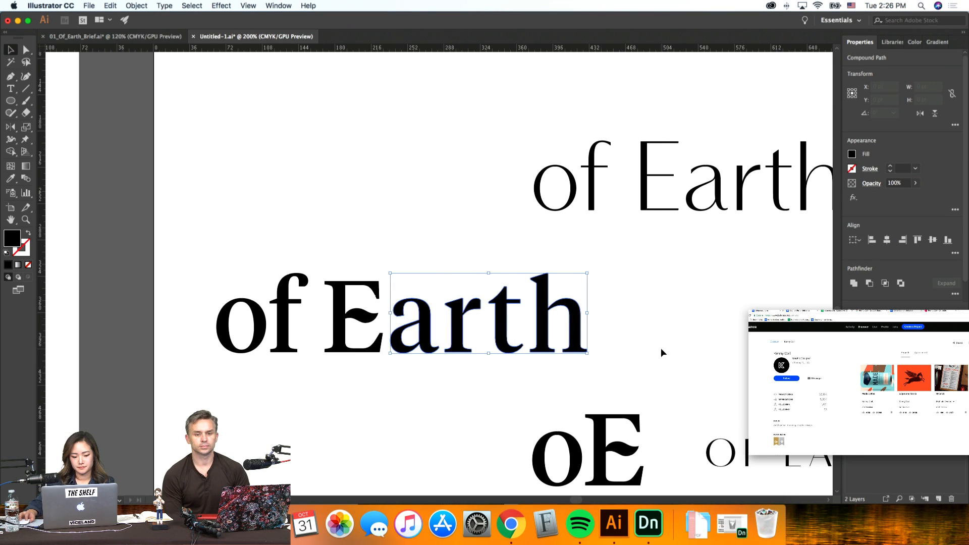
left_click(660, 349)
key("super+z")
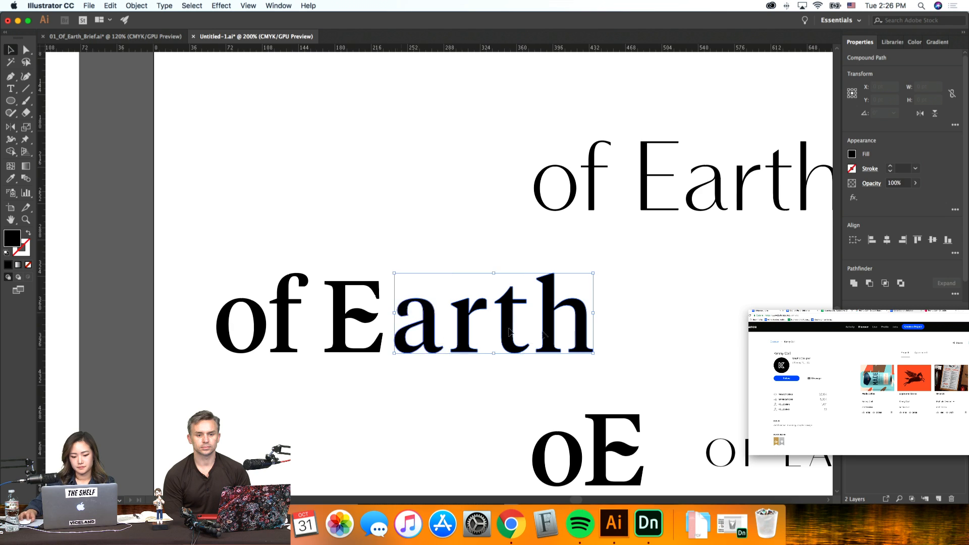
Step: Nudge "of" left from "Earth" in the bold serif wordmark and space the "o" slightly away from the "f"
left_click(645, 335)
scroll(645, 335, "left", 3)
scroll(645, 336, "down", 1)
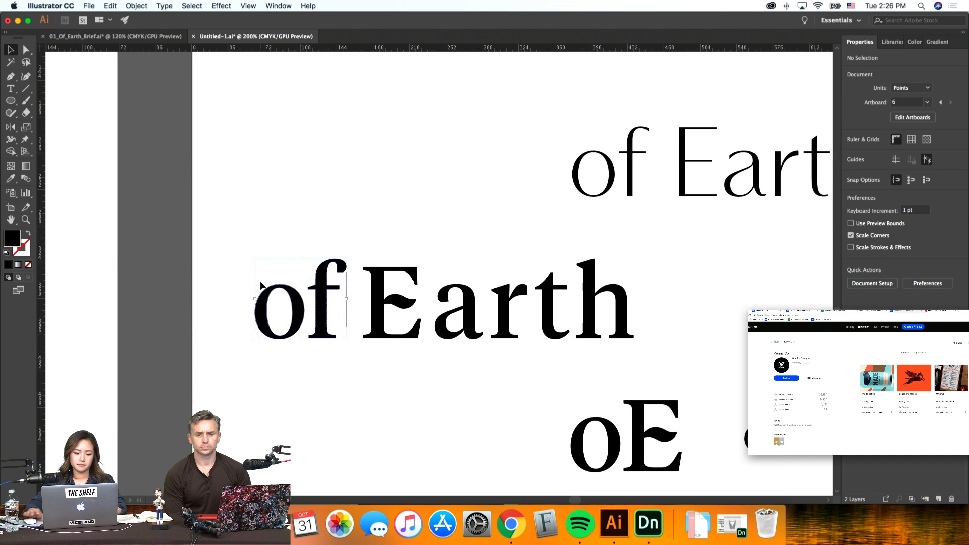
left_click(262, 285)
key("Left")
key("Left")
key("Left")
key("Left")
key("Left")
key("Left")
key("Left")
key("Left")
key("Left")
left_click(271, 341)
left_click(244, 309)
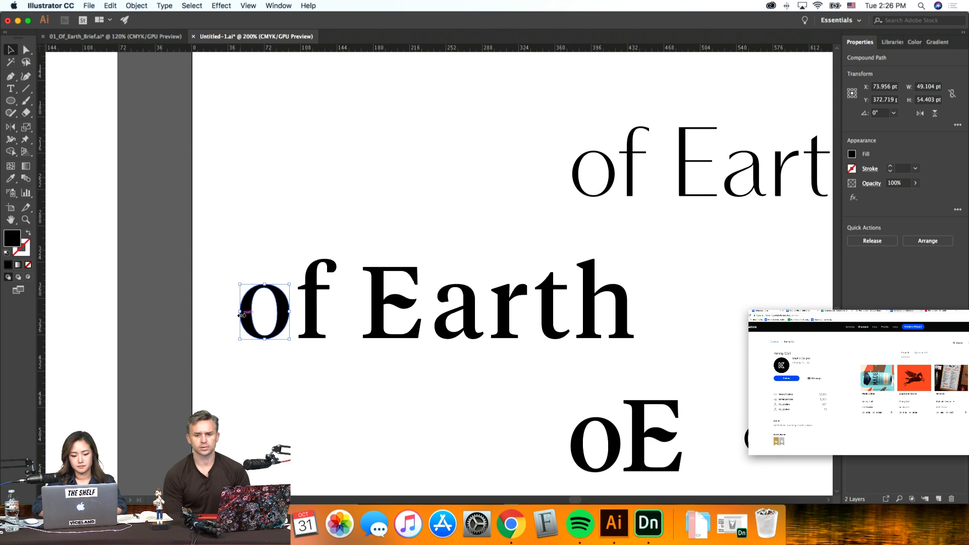
Step: Deselect the "o" of the bold serif wordmark, save the document and accept the font-embedding warning
left_click(320, 411)
key("Return")
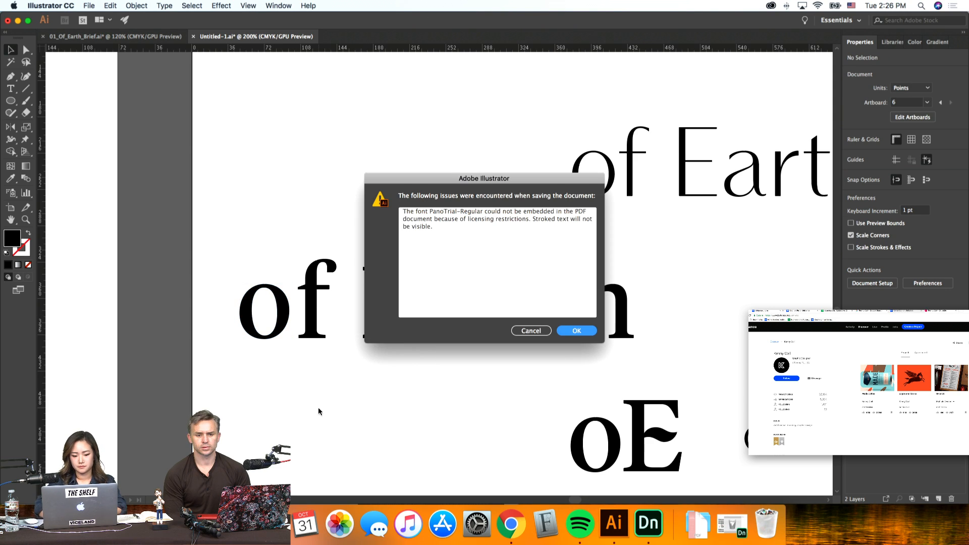
key("Return")
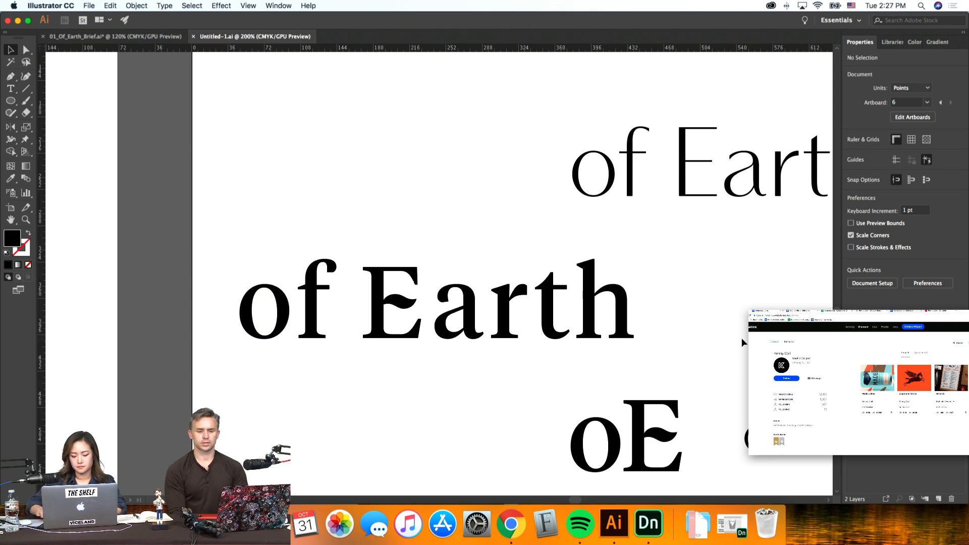
Step: Examine the respaced bold serif wordmark alongside the thin serif, "oE" and monospaced variations on its artboard
key("super+minus")
key("super+minus")
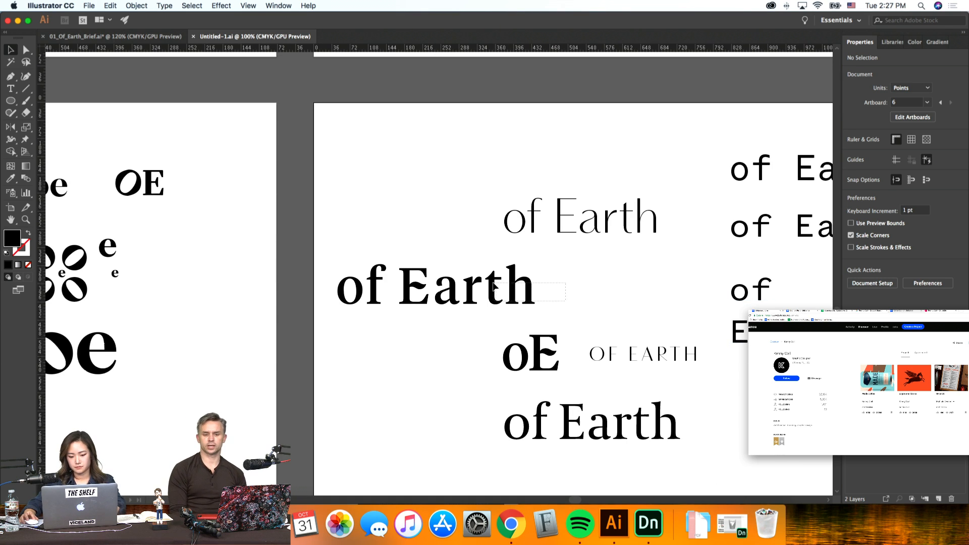
left_click(493, 287)
left_click(577, 289)
scroll(576, 289, "up", 1)
scroll(577, 289, "right", 2)
scroll(577, 289, "up", 2)
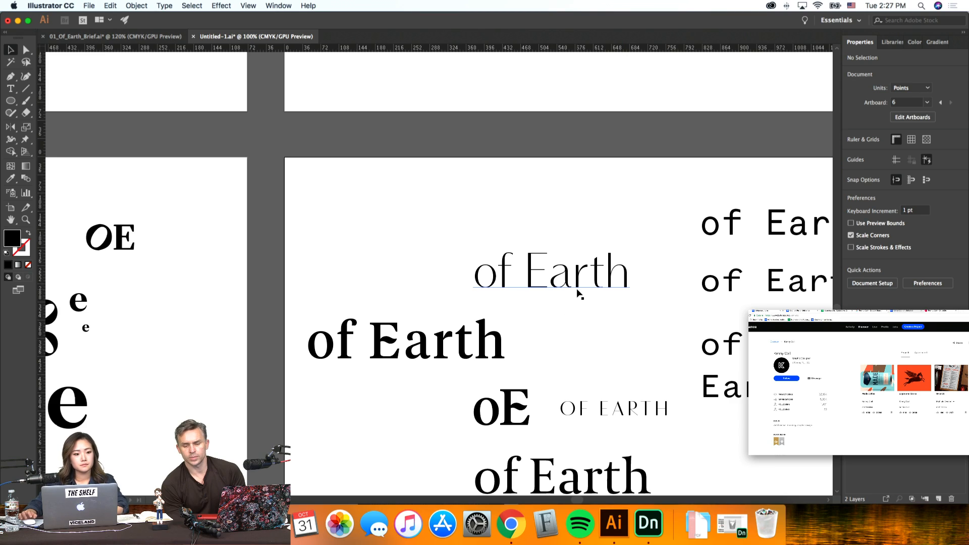
scroll(576, 288, "right", 2)
scroll(577, 289, "up", 2)
scroll(576, 289, "down", 4)
scroll(577, 289, "left", 2)
scroll(576, 289, "up", 4)
scroll(576, 289, "right", 1)
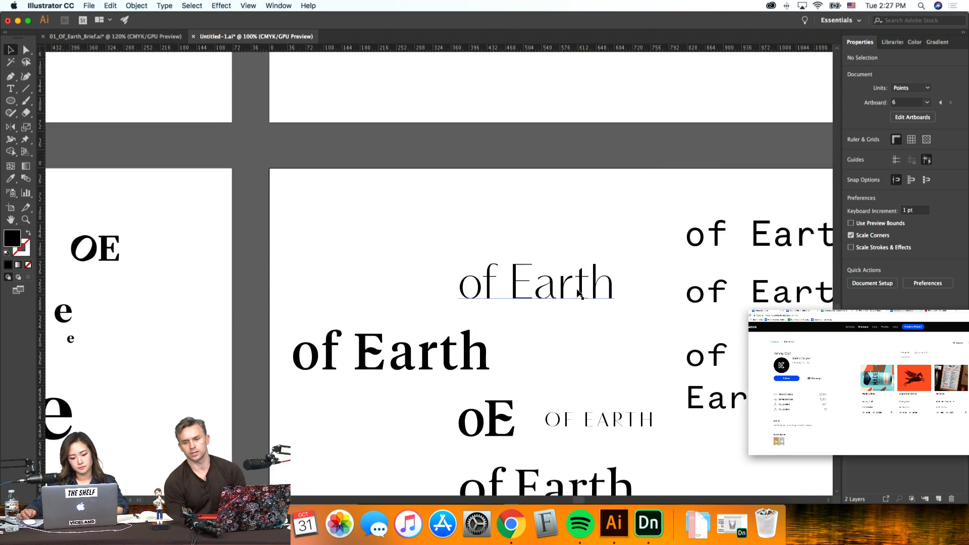
scroll(577, 292, "down", 2)
scroll(578, 292, "left", 2)
scroll(569, 326, "left", 2)
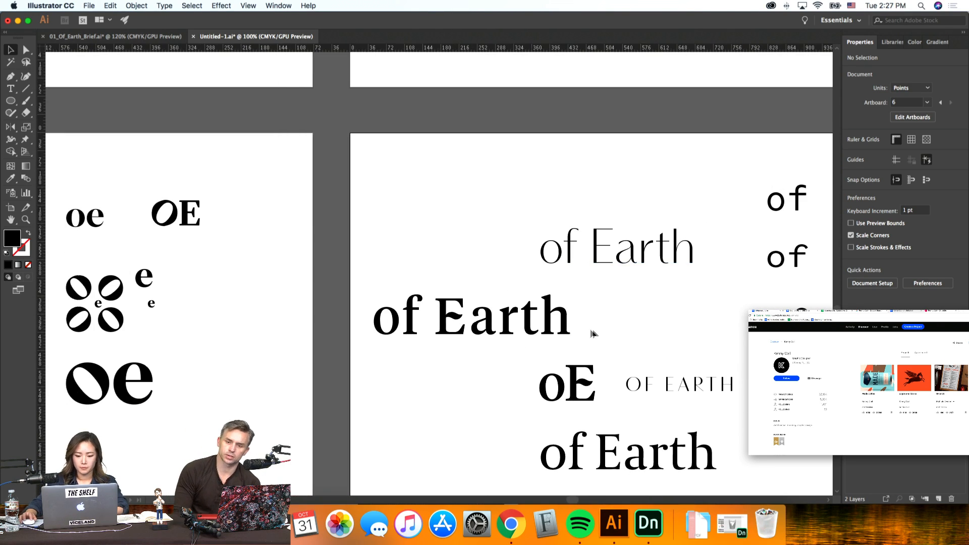
scroll(603, 335, "down", 4)
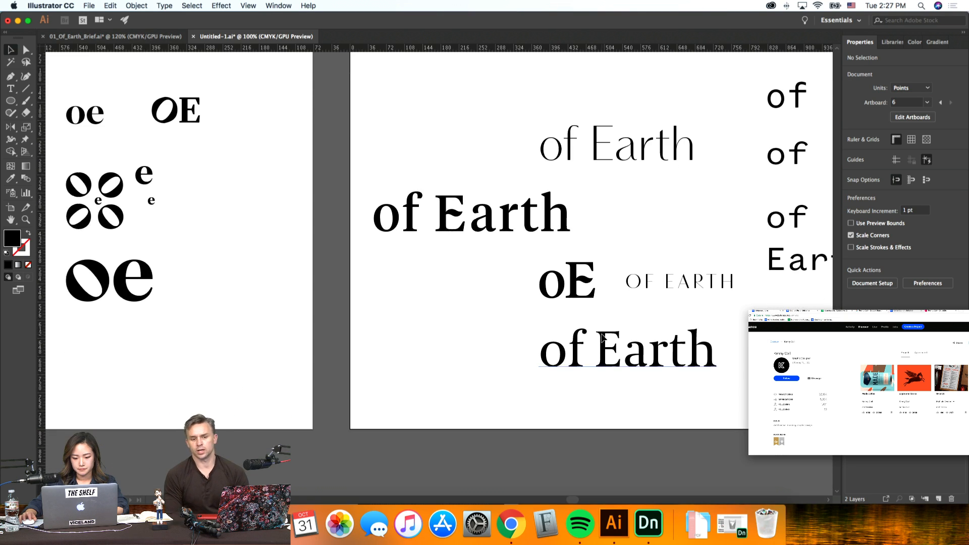
scroll(528, 276, "left", 1)
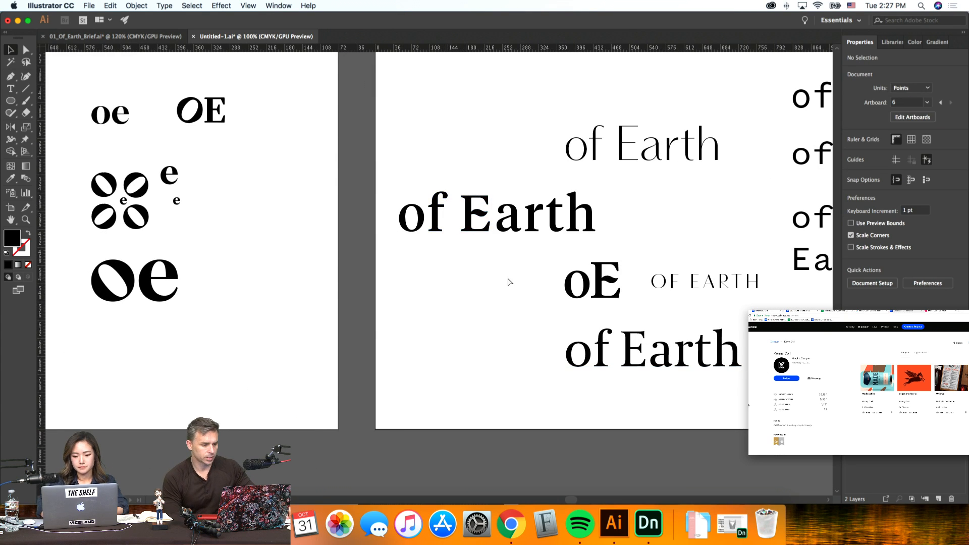
Step: Duplicate the ten serif "of Earth" wordmarks of the second artboard onto the empty canvas beside it
key("super+minus")
key("super+minus")
key("super+minus")
scroll(509, 282, "up", 10)
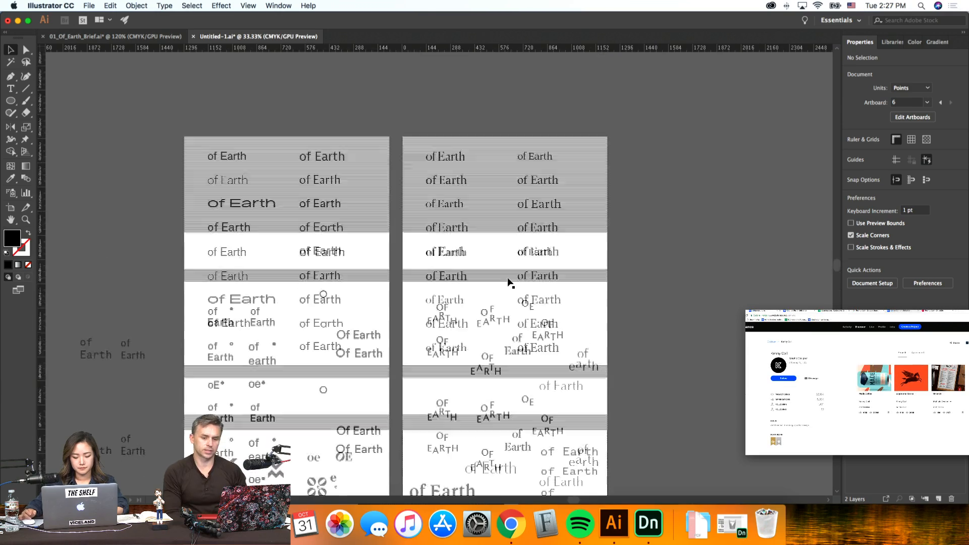
scroll(509, 284, "right", 3)
left_click(511, 332)
left_click_drag(348, 212, 342, 210)
left_click_drag(365, 222, 644, 226)
left_click(664, 353)
scroll(665, 353, "right", 6)
scroll(664, 353, "up", 1)
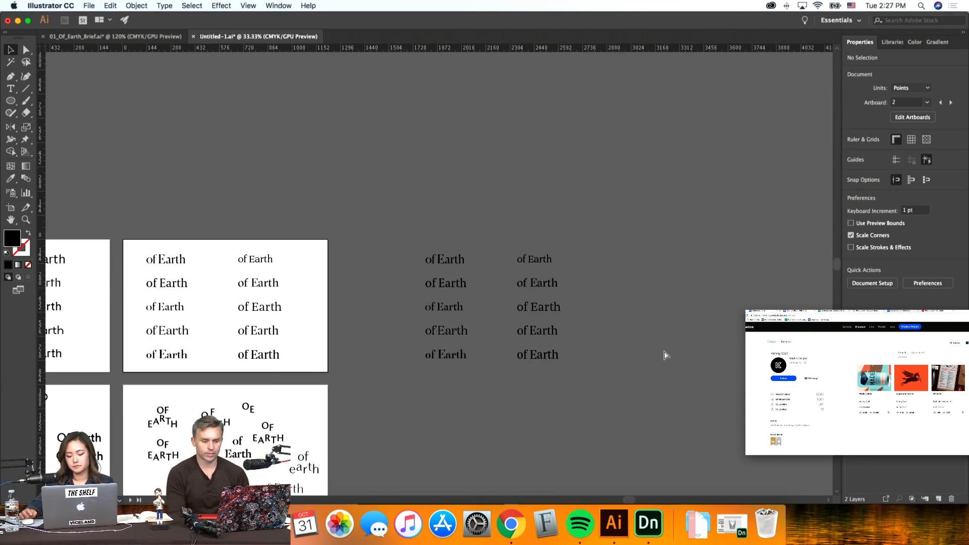
Step: Compare the duplicated serif wordmarks at actual size and return to the overview of all artboards
key("super+1")
scroll(664, 350, "right", 3)
scroll(665, 350, "down", 5)
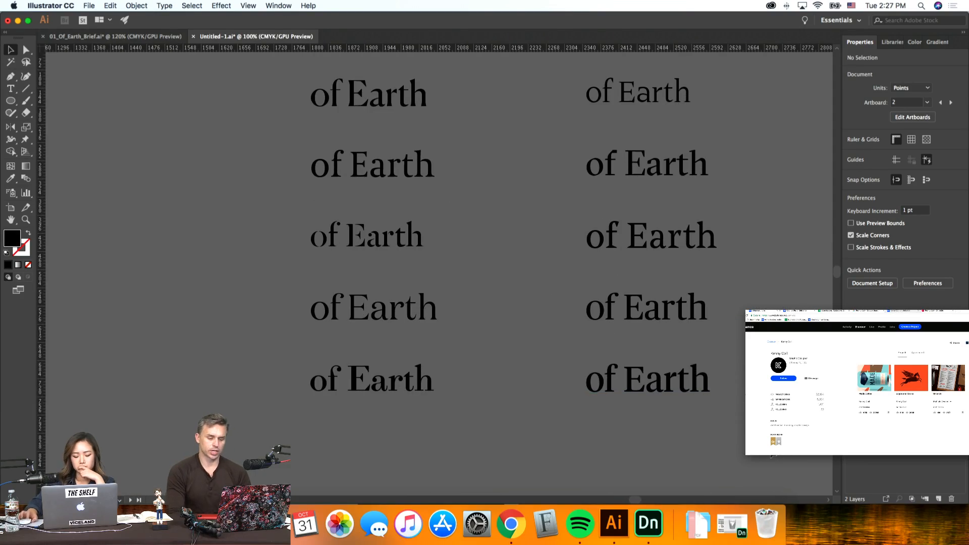
key("super+minus")
key("super+minus")
key("super+minus")
key("super+minus")
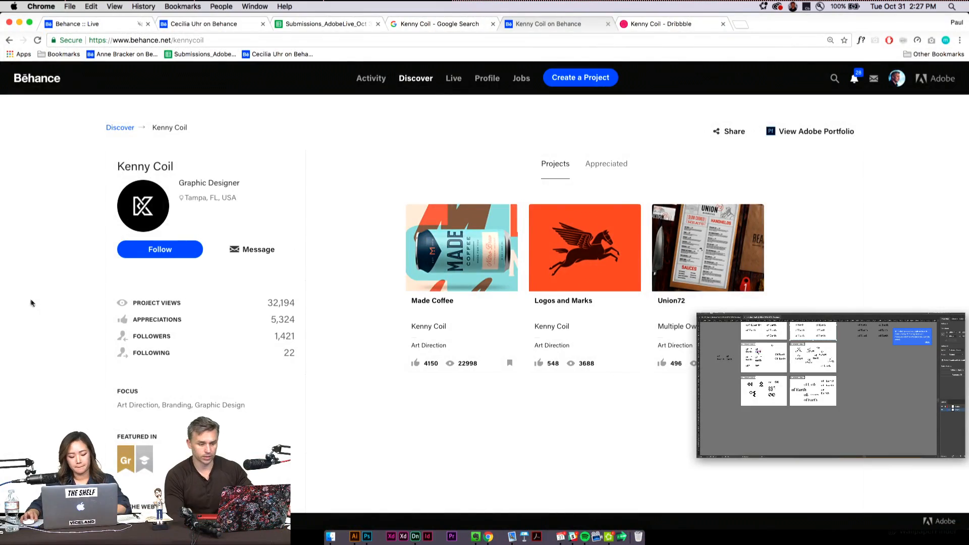
Step: Switch to Behance in the browser, open the Made Coffee project and examine its can and logo design
left_click(481, 271)
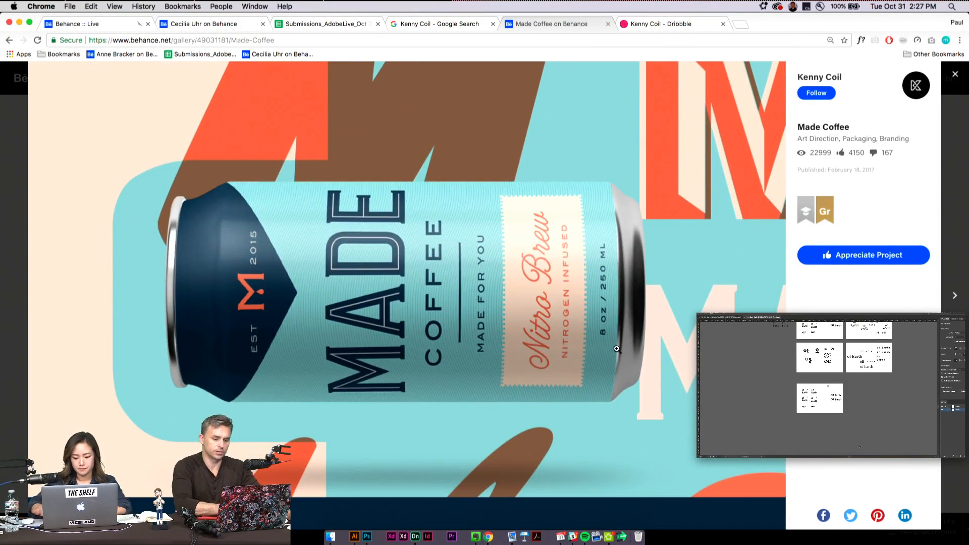
scroll(860, 446, "up", 5)
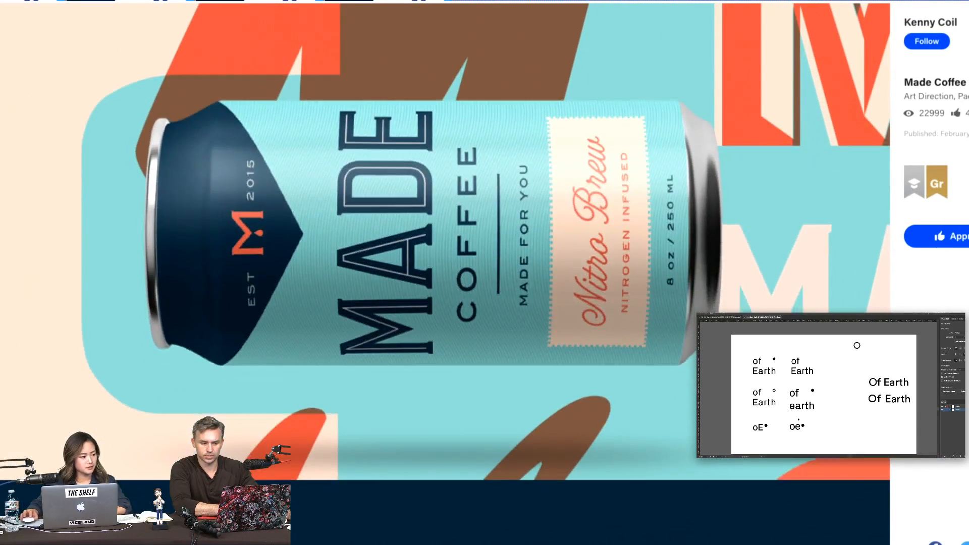
scroll(445, 272, "down", 10)
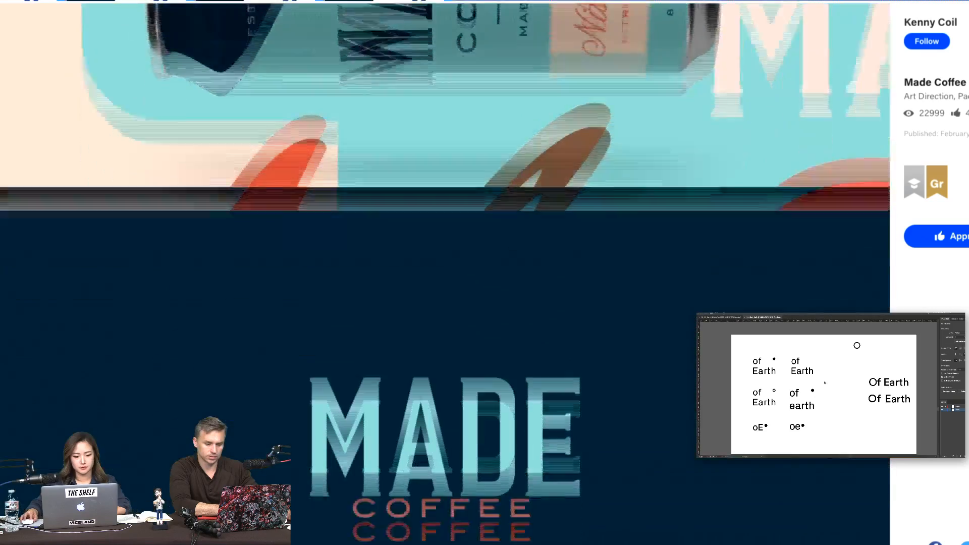
Step: Delete the stacked capital-E "of Earth" variations and the "oE" mark from the new Illustrator artboard, keeping the lowercase versions
key("Delete")
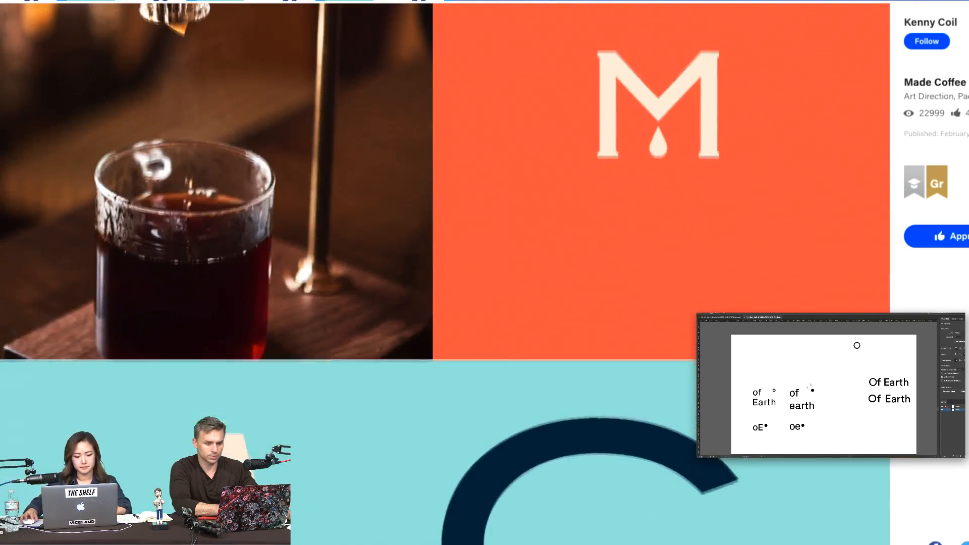
scroll(445, 273, "up", 4)
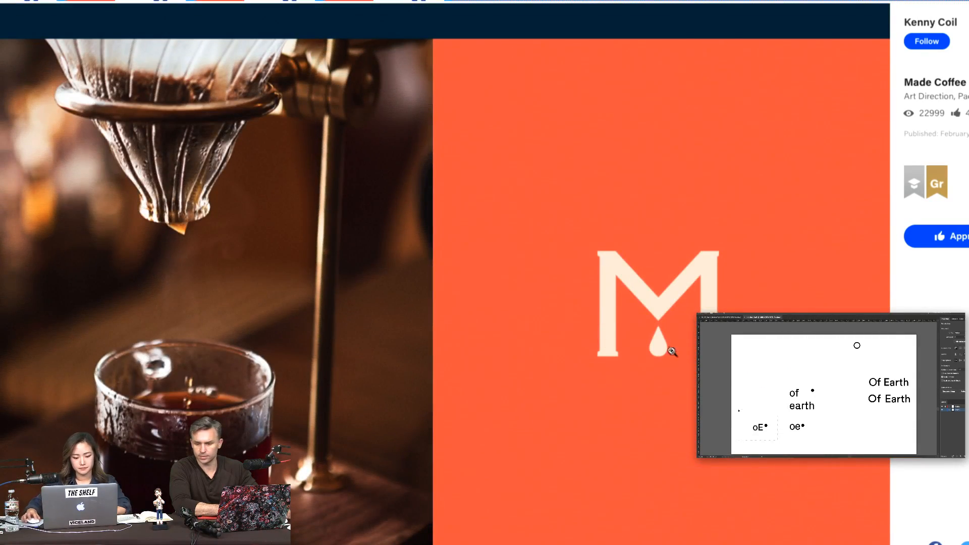
scroll(661, 385, "down", 3)
key("Delete")
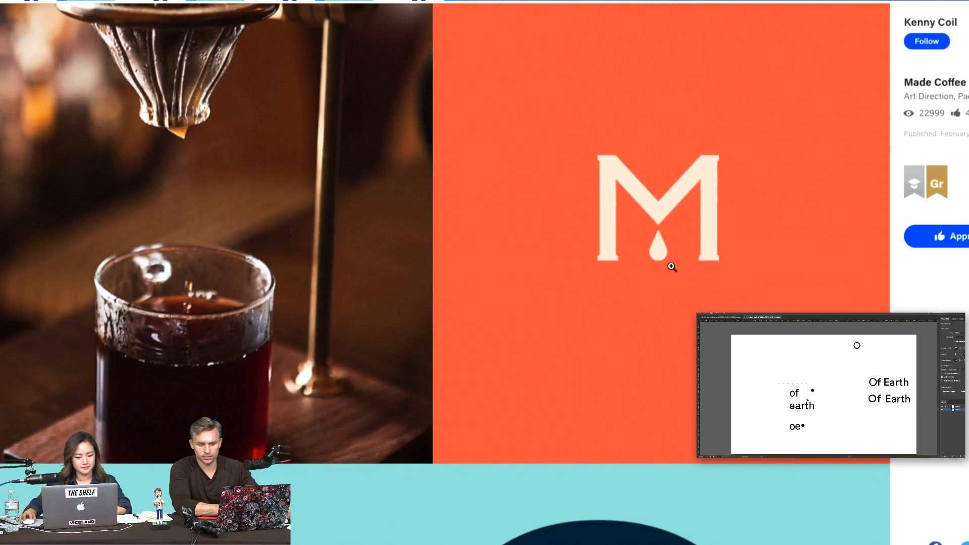
Step: Examine the packaging illustrations, labels and can mockups further down the Made Coffee project on Behance
scroll(662, 341, "down", 15)
scroll(661, 341, "down", 5)
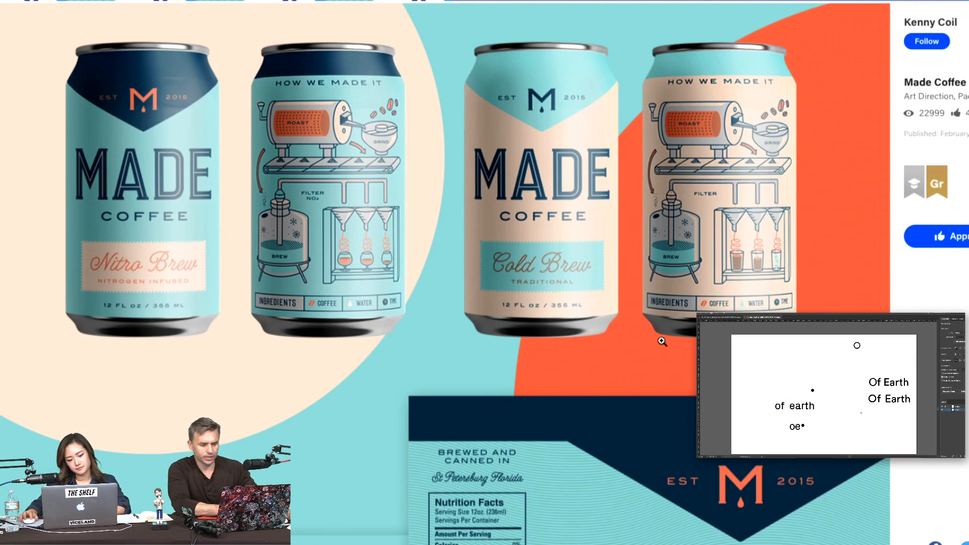
scroll(660, 341, "down", 8)
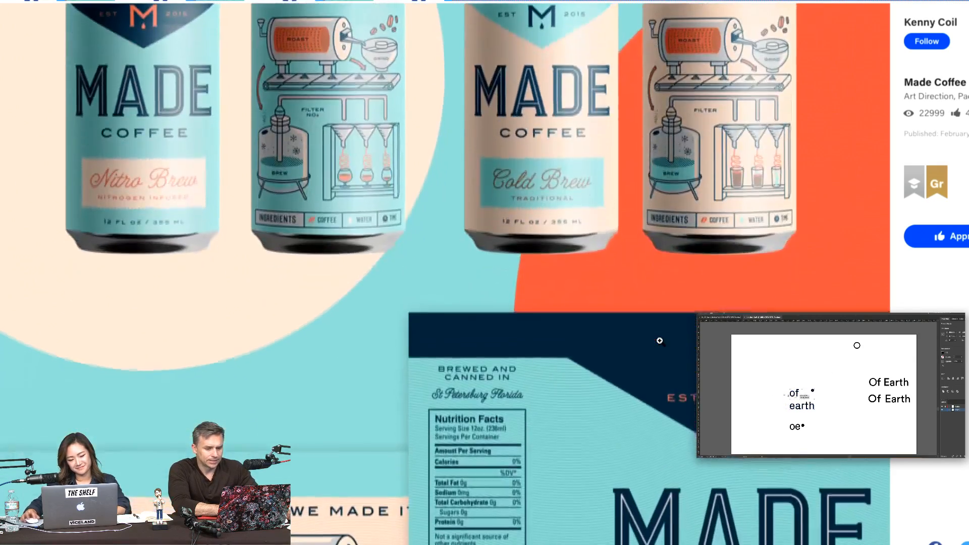
scroll(660, 342, "down", 4)
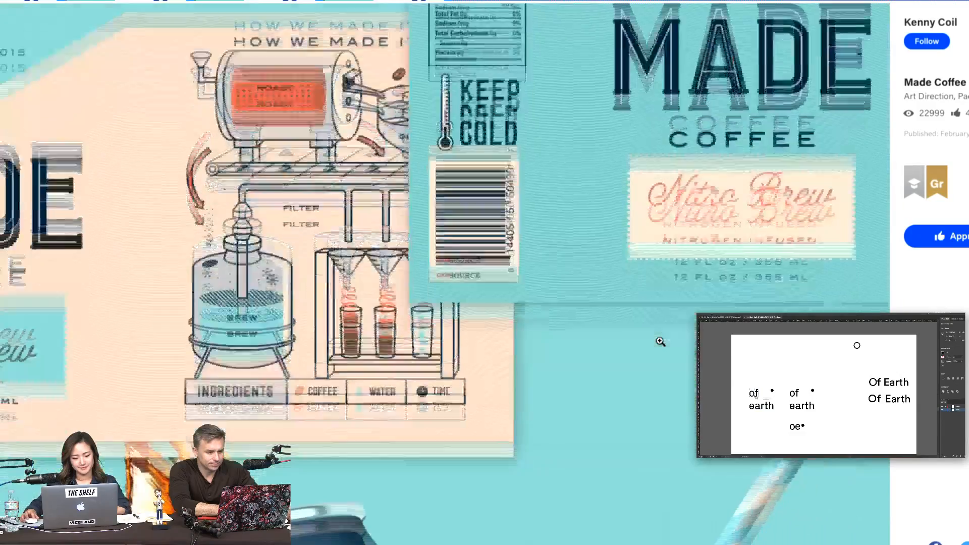
scroll(660, 342, "down", 10)
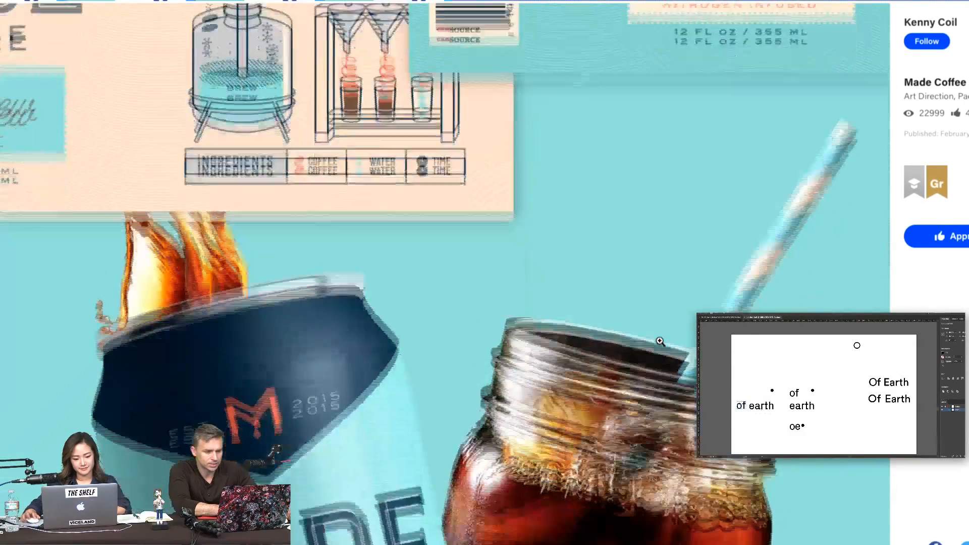
scroll(660, 341, "up", 4)
scroll(660, 341, "up", 8)
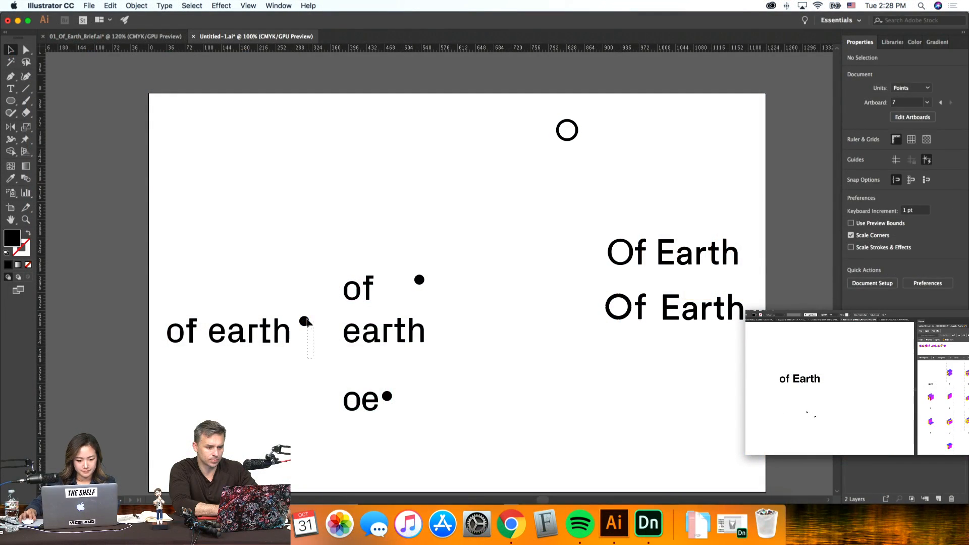
Step: Arrange the single-line "of earth", the stacked version and the "oe" mark, each with its dot, as a left-aligned column on artboard 7
left_click(305, 322)
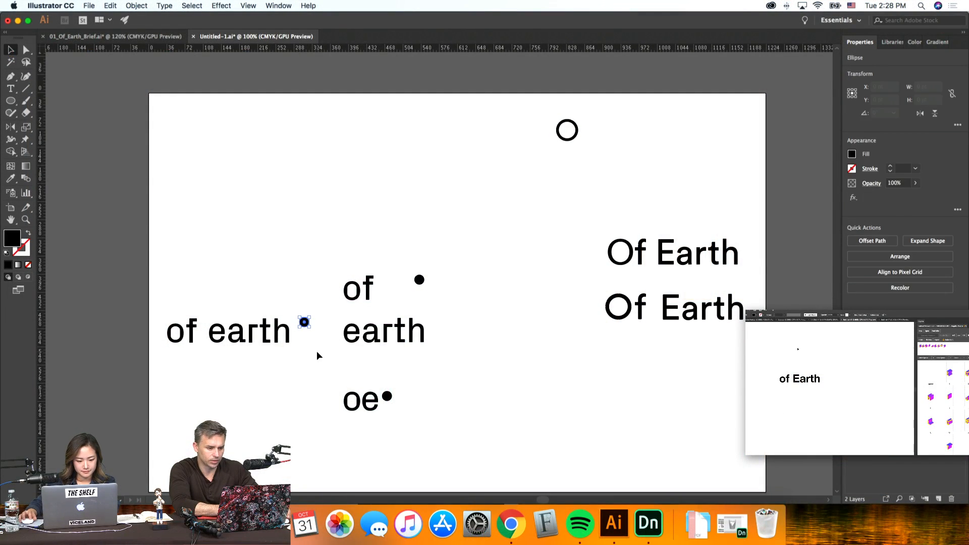
left_click(199, 323, "shift")
left_click_drag(202, 326, 376, 217)
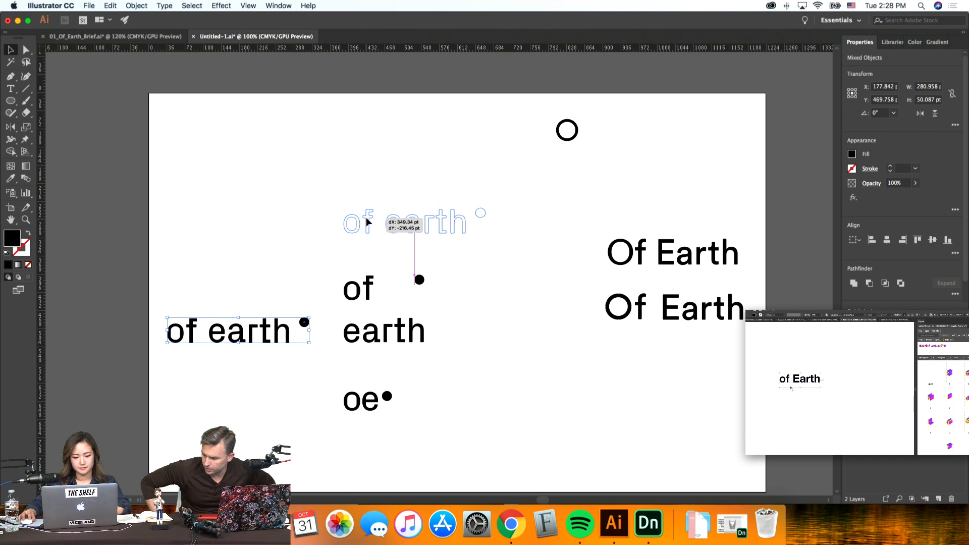
left_click_drag(384, 231, 384, 231)
left_click_drag(530, 362, 273, 147)
left_click(415, 392)
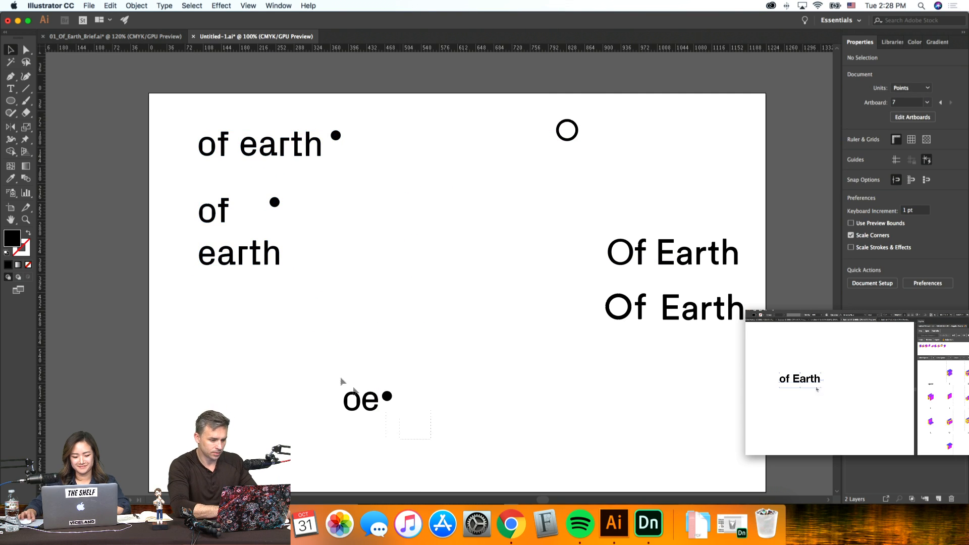
left_click_drag(372, 400, 231, 316)
Step: Move the column of lowercase variations down and widen the vertical gaps between its three marks
left_click_drag(366, 368, 134, 120)
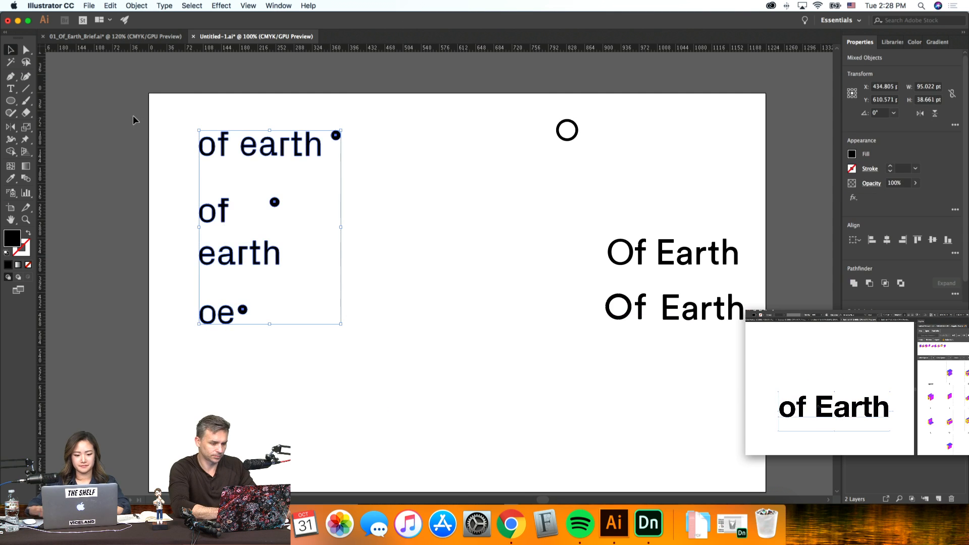
key("shift+Down")
key("shift+Down")
key("shift+Down")
key("shift+Down")
key("shift+Down")
left_click_drag(353, 344, 165, 208)
key("shift+Down")
key("shift+Down")
key("shift+Down")
key("shift+Down")
left_click_drag(329, 409, 175, 344)
key("shift+Down")
key("shift+Down")
key("shift+Down")
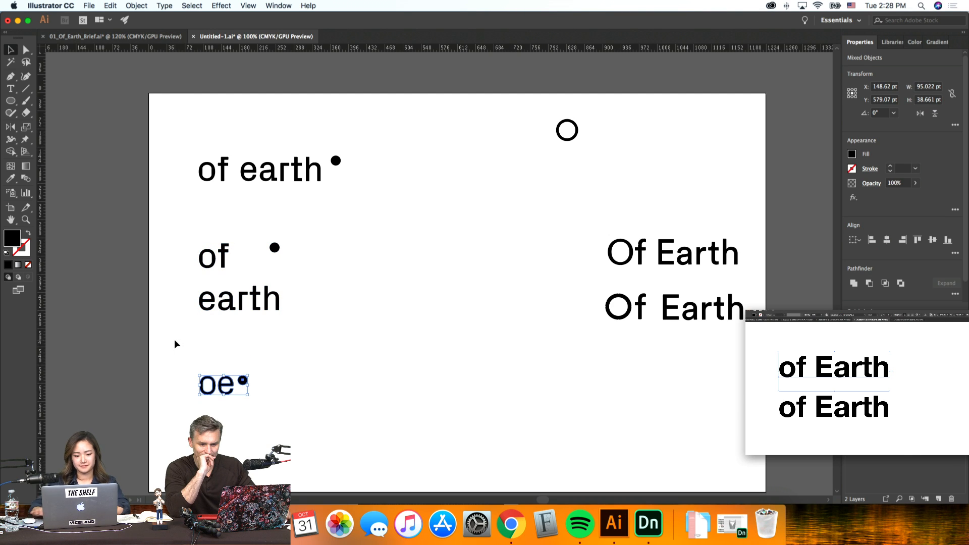
Step: Delete the stray outlined circle above the "Of Earth" wordmarks
left_click(358, 419)
scroll(357, 424, "down", 3)
scroll(413, 433, "up", 4)
scroll(418, 426, "right", 2)
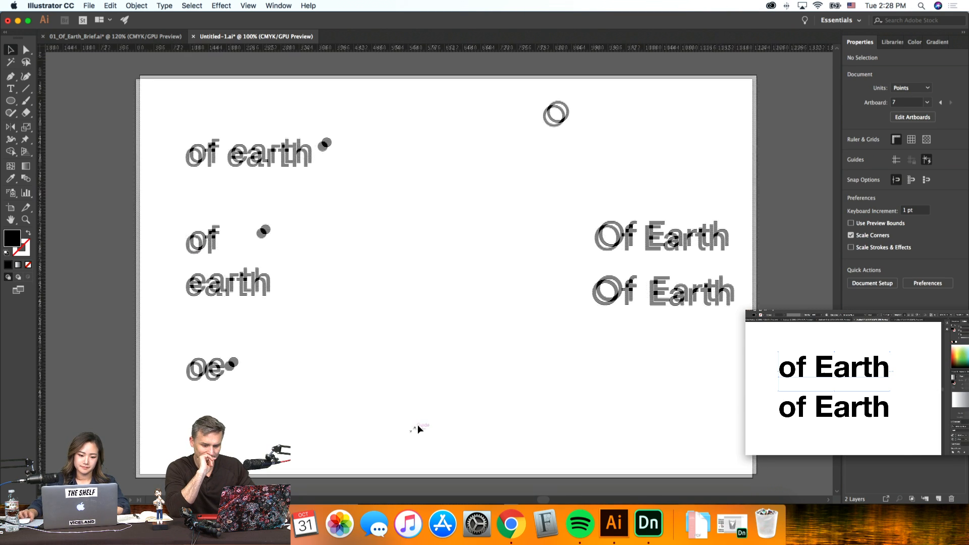
scroll(563, 126, "up", 2)
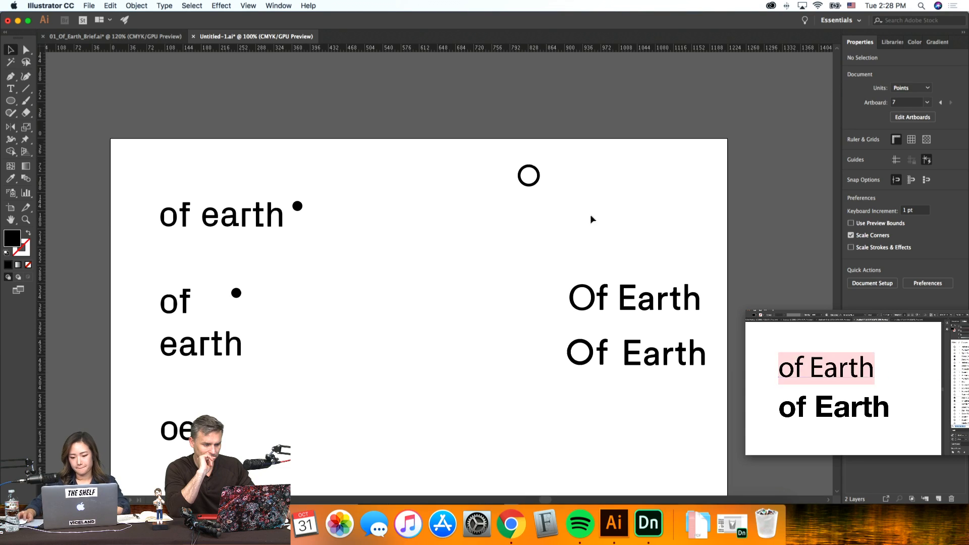
left_click_drag(591, 219, 479, 151)
left_click(479, 151)
Step: Replace the E of the lower "Of Earth" wordmark with a copy of the upper wordmark's E
key("super+equal")
scroll(472, 153, "right", 3)
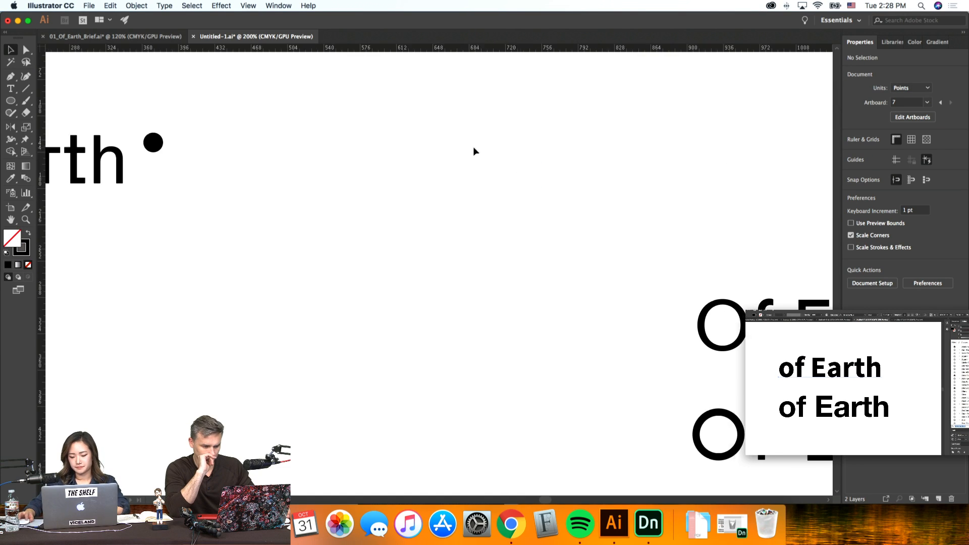
scroll(469, 153, "right", 7)
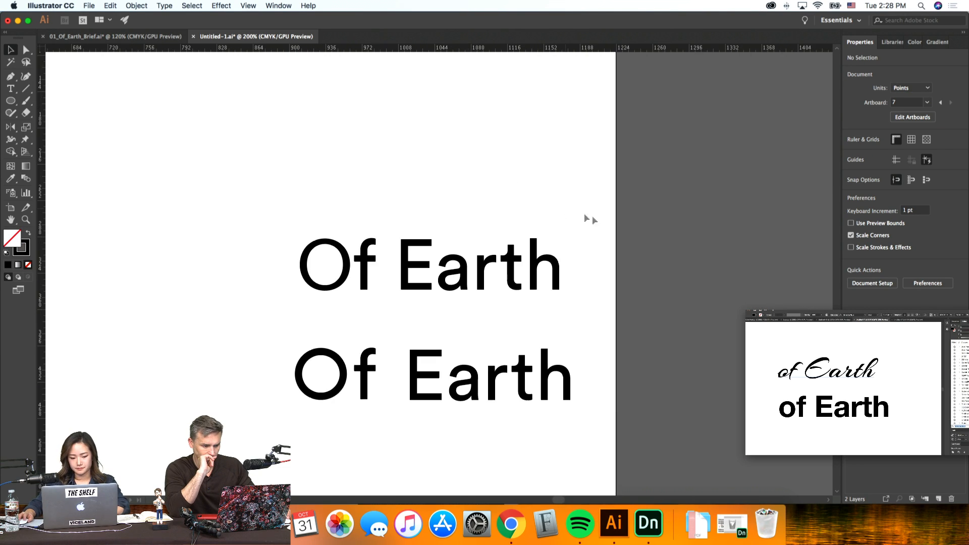
scroll(589, 217, "down", 3)
left_click_drag(424, 214, 426, 225)
left_click_drag(426, 314, 426, 324)
left_click(438, 345)
key("Delete")
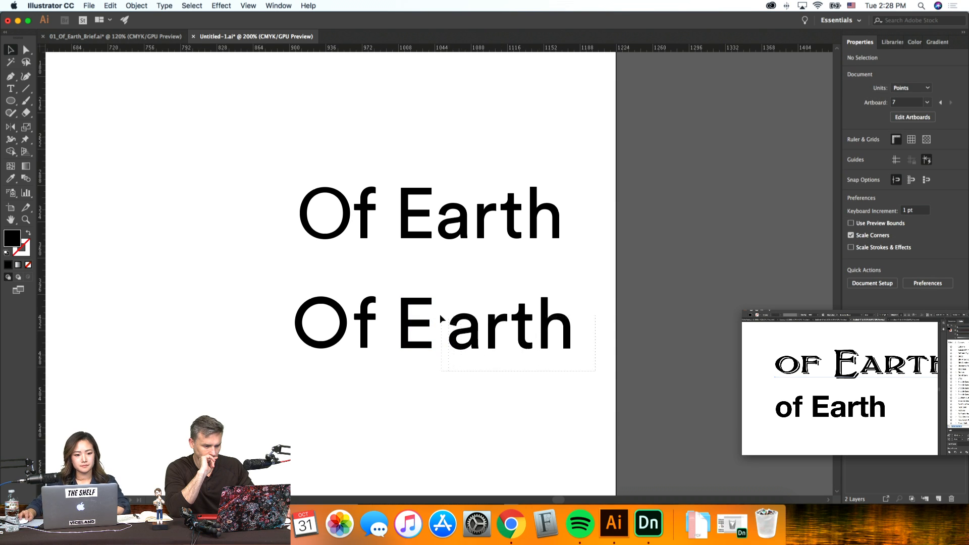
Step: Nudge the replacement E of the lower "Of Earth" wordmark right, closer to "arth", and deselect it
left_click(419, 340)
key("shift+Right")
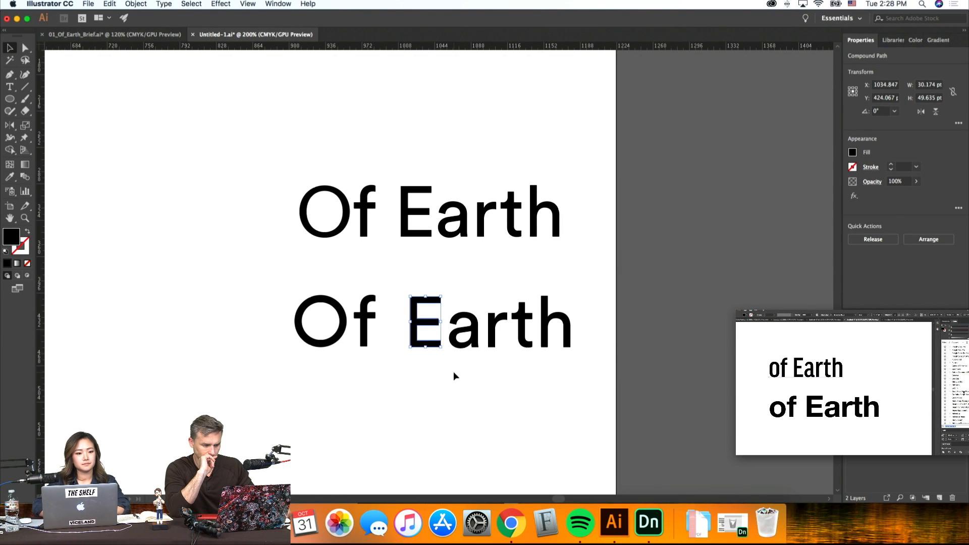
left_click(453, 372)
key("super+minus")
key("super+minus")
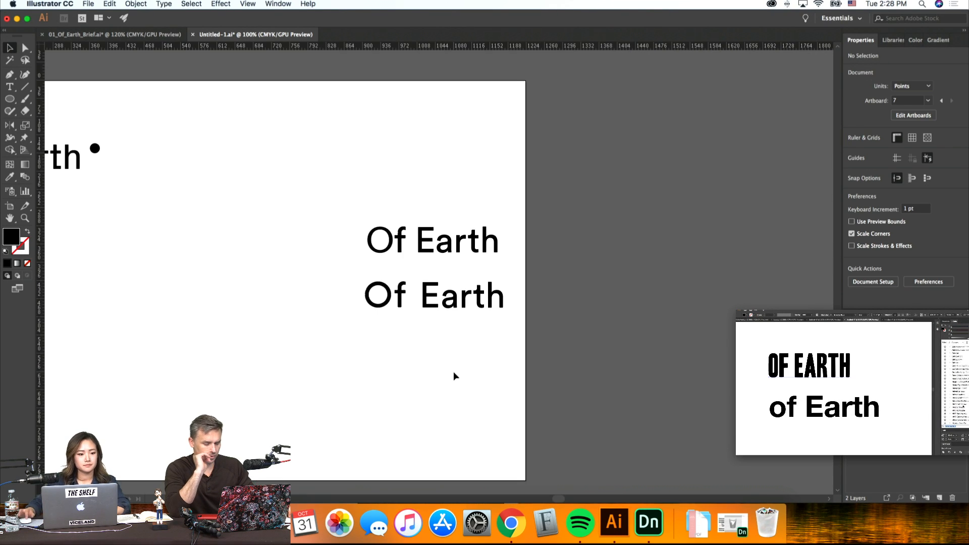
Step: Move the lower, wider-spaced "Of Earth" wordmark left across the artboard and place it beside the dotted "of earth" mark in the top row
scroll(453, 372, "left", 5)
scroll(454, 371, "up", 1)
left_click_drag(552, 320, 272, 319)
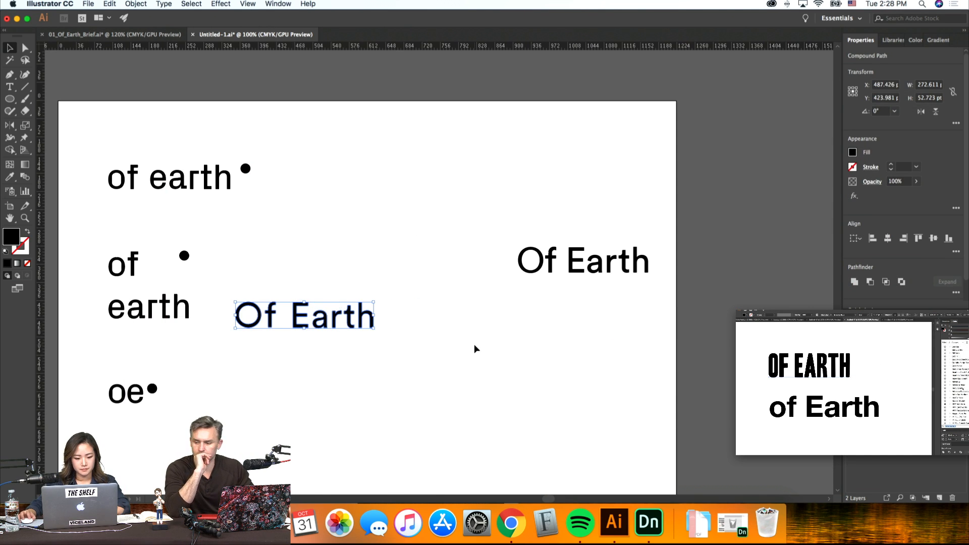
left_click(477, 346)
key("super+plus")
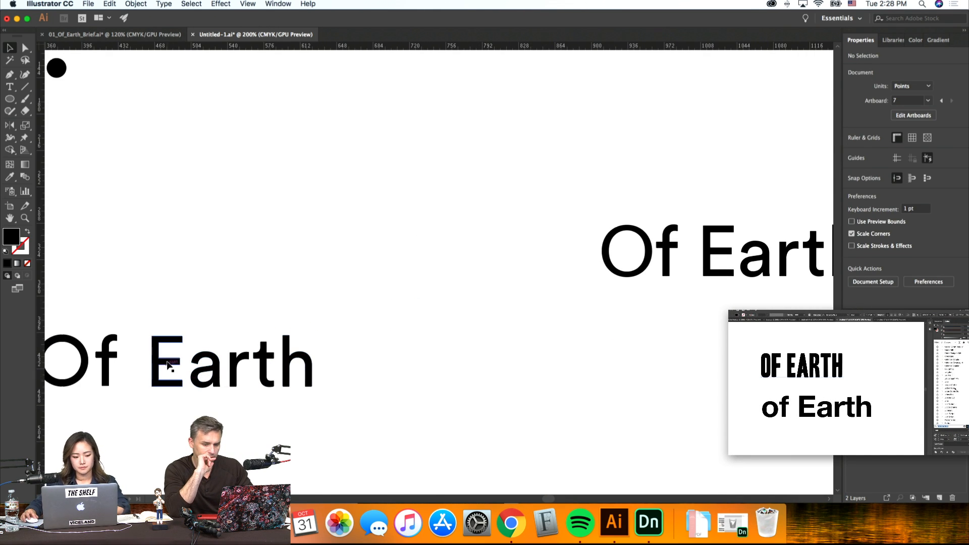
left_click(168, 364)
left_click(408, 400)
key("super+minus")
key("super+minus")
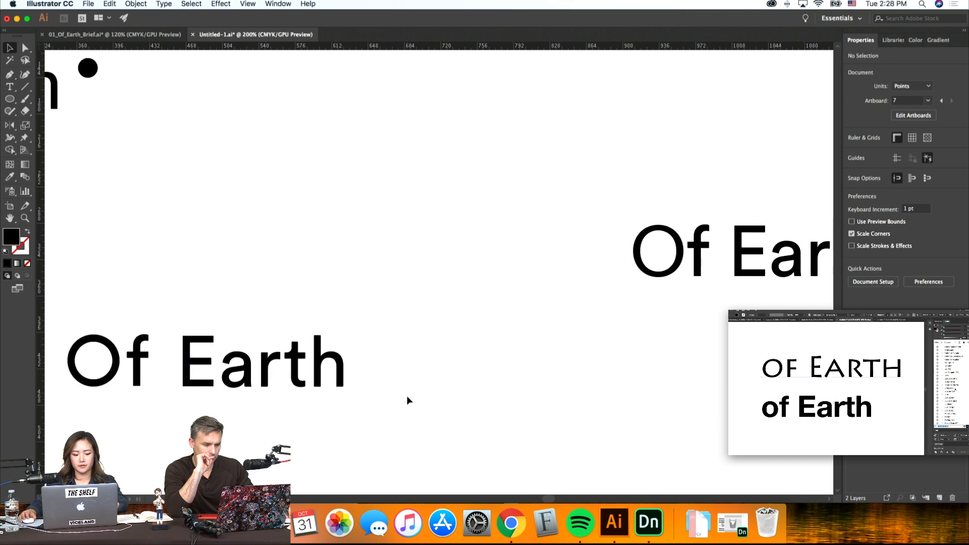
left_click_drag(254, 300, 347, 189)
left_click(425, 236)
key("super+minus")
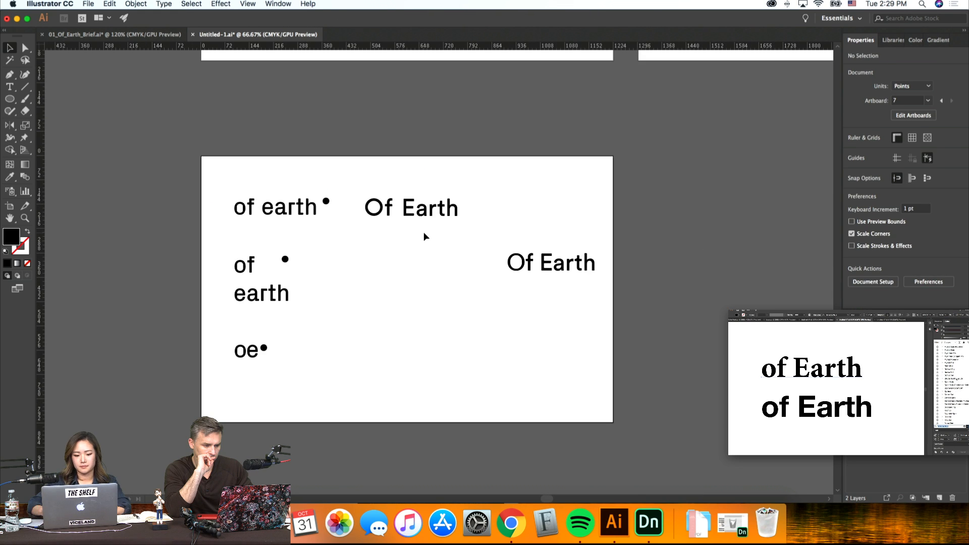
Step: Move the tighter-spaced "Of Earth" wordmark off the artboard onto the pasteboard above its upper-left corner and deselect it
left_click(564, 266)
left_click_drag(230, 133, 114, 97)
left_click(335, 146)
Step: Review the sans-serif, serif, stacked, staggered and symbol logo variations across all the artboards
scroll(335, 146, "up", 6)
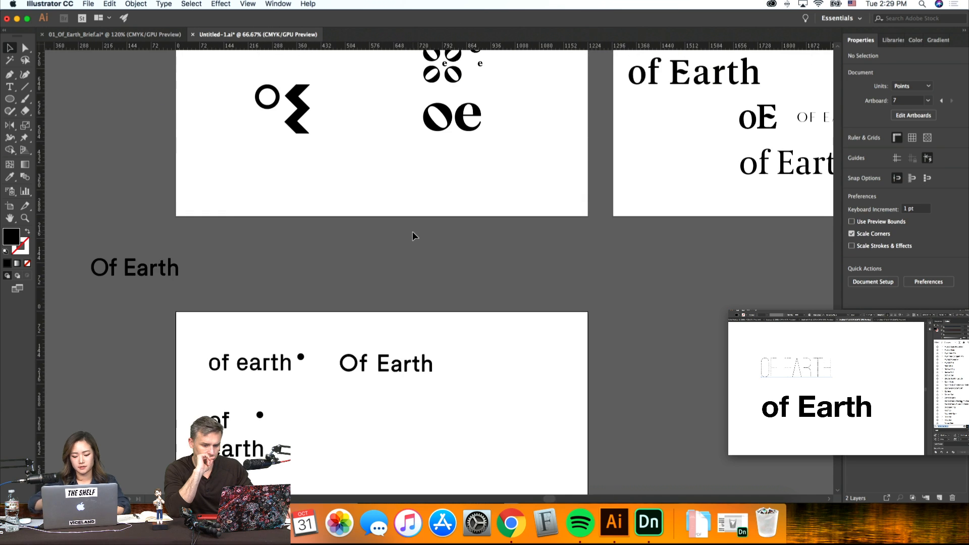
key("super+minus")
left_click(362, 333)
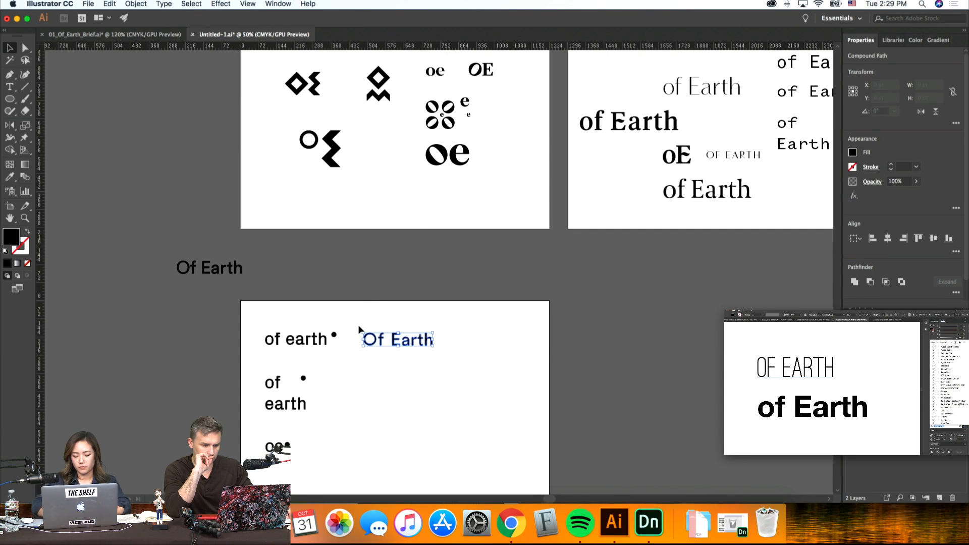
left_click(470, 405)
scroll(470, 406, "up", 10)
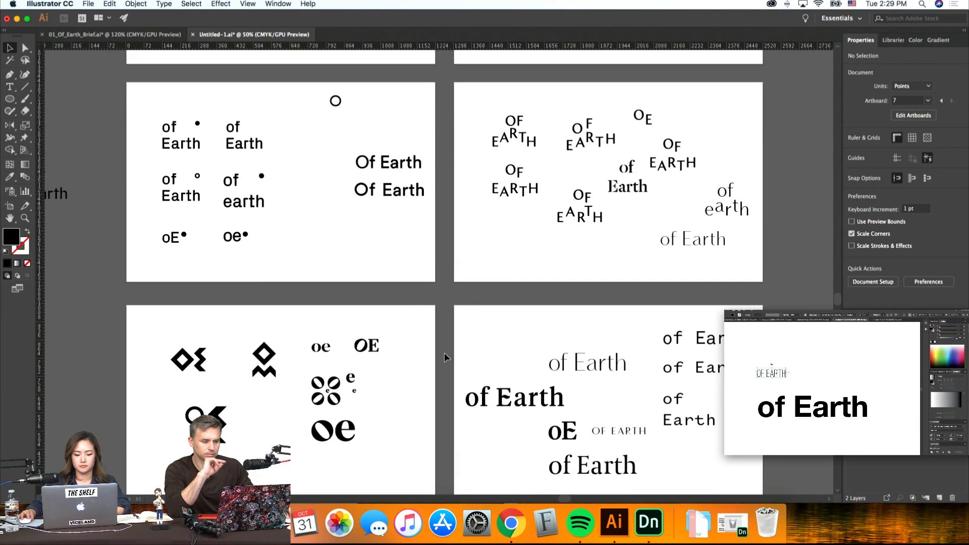
scroll(445, 358, "up", 5)
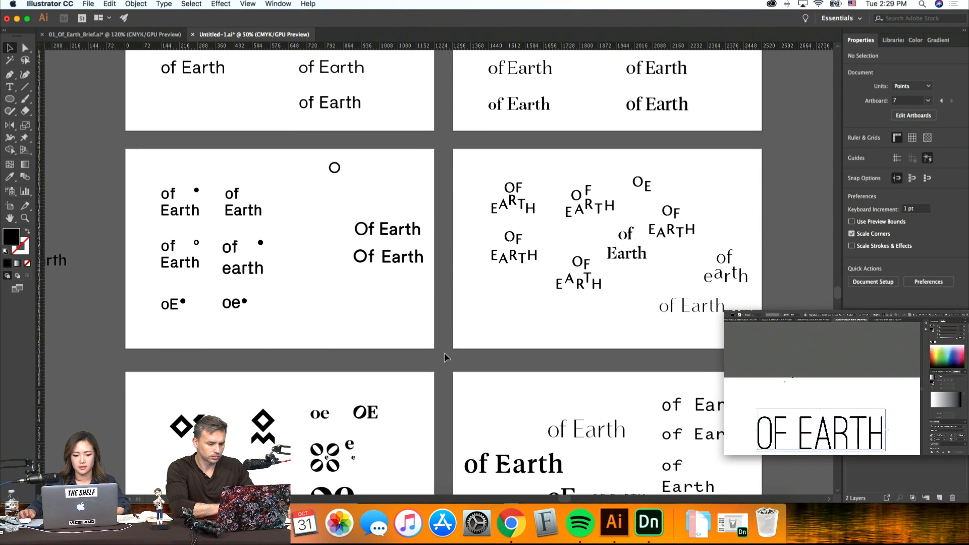
scroll(445, 358, "up", 3)
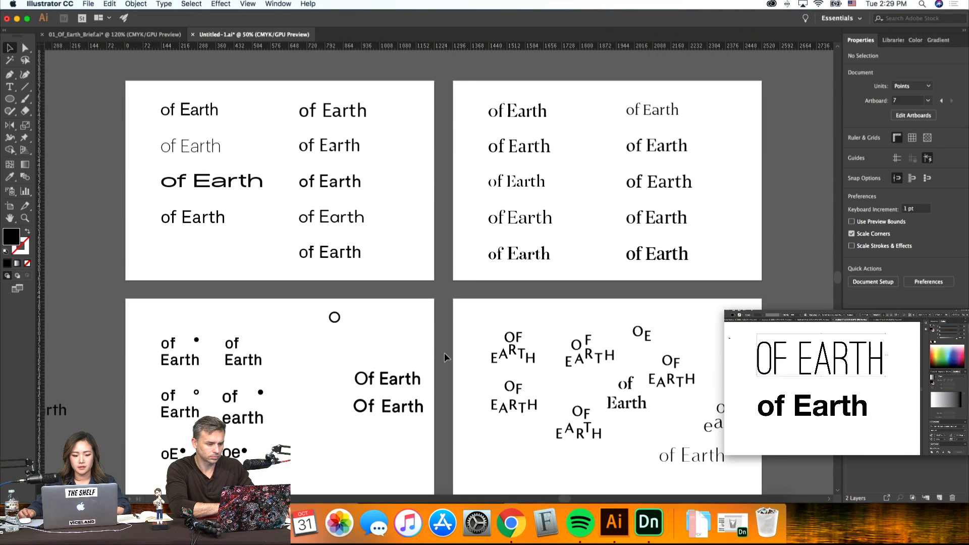
scroll(445, 357, "up", 3)
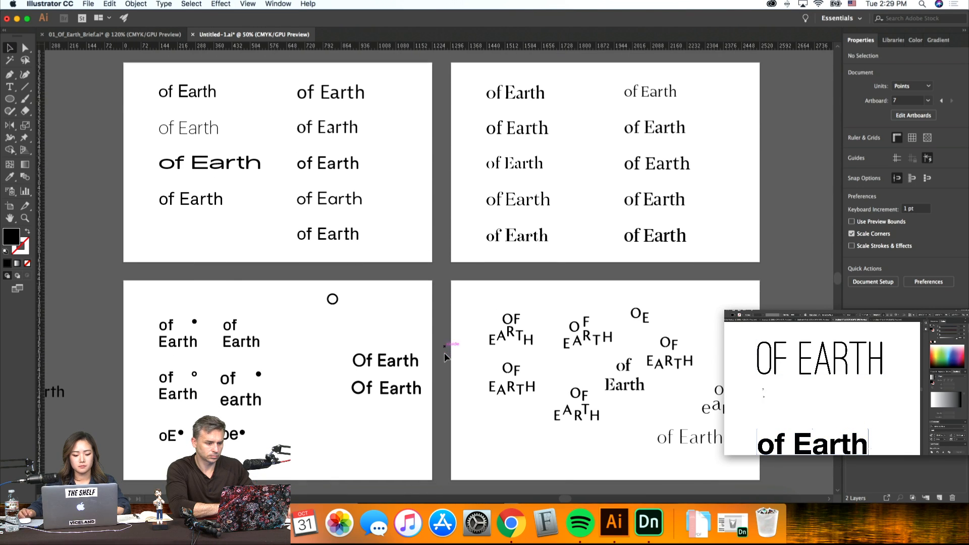
key("super+minus")
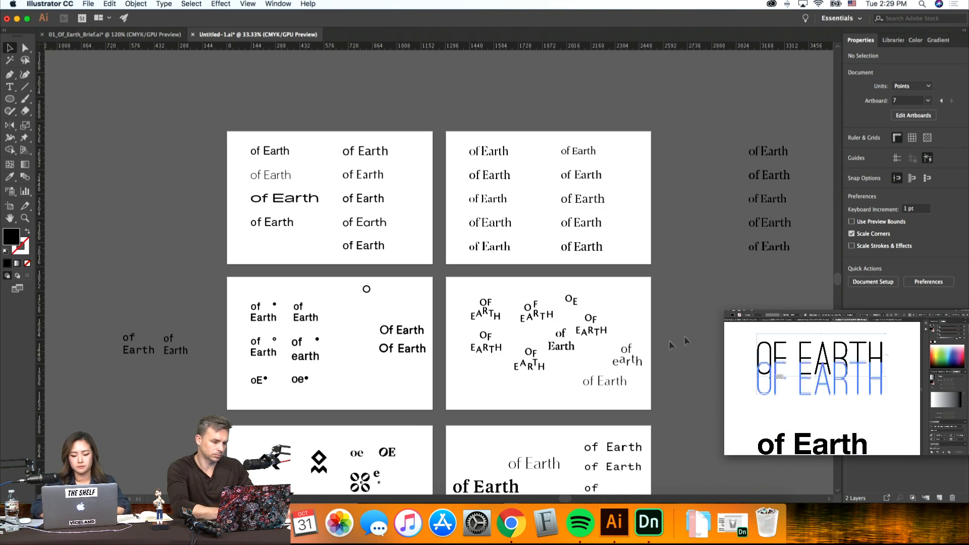
scroll(694, 331, "right", 5)
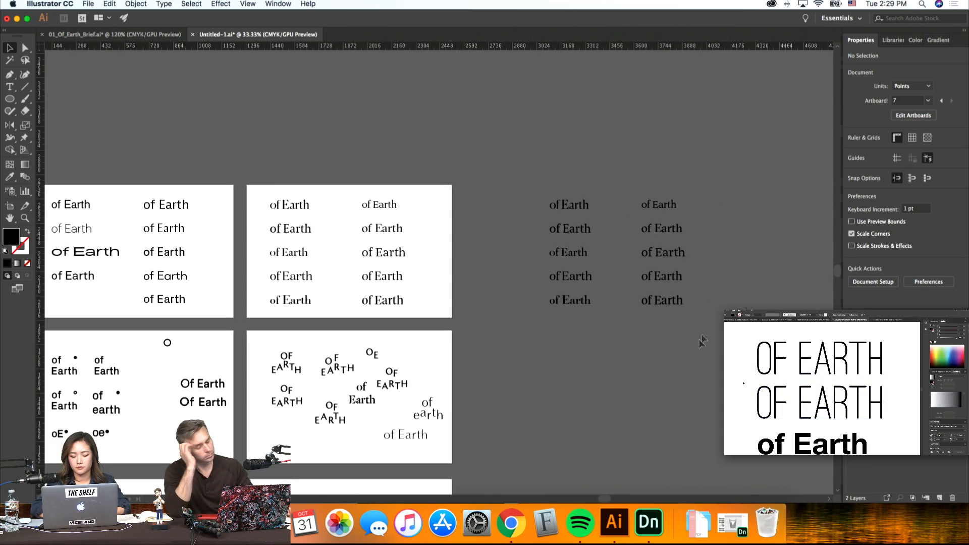
scroll(683, 367, "left", 3)
scroll(682, 367, "up", 3)
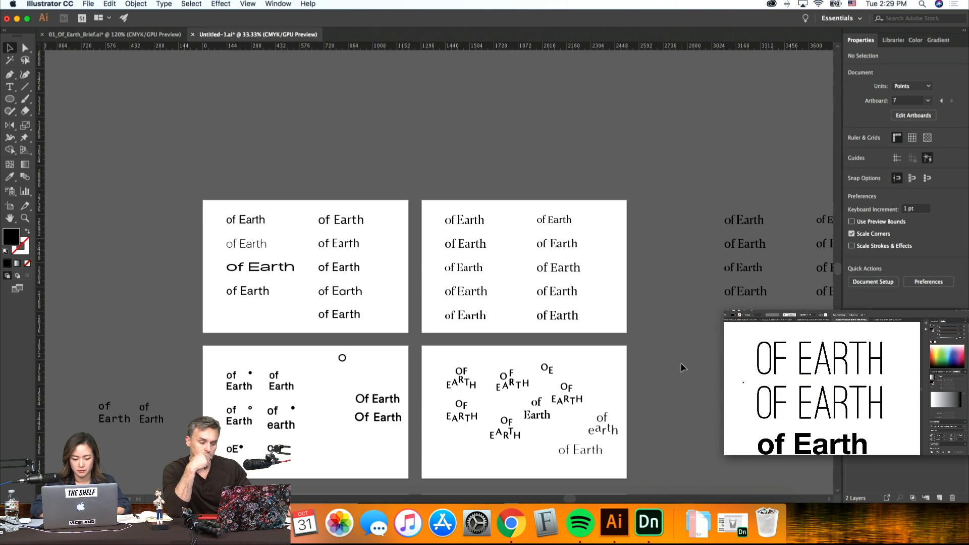
scroll(681, 367, "up", 1)
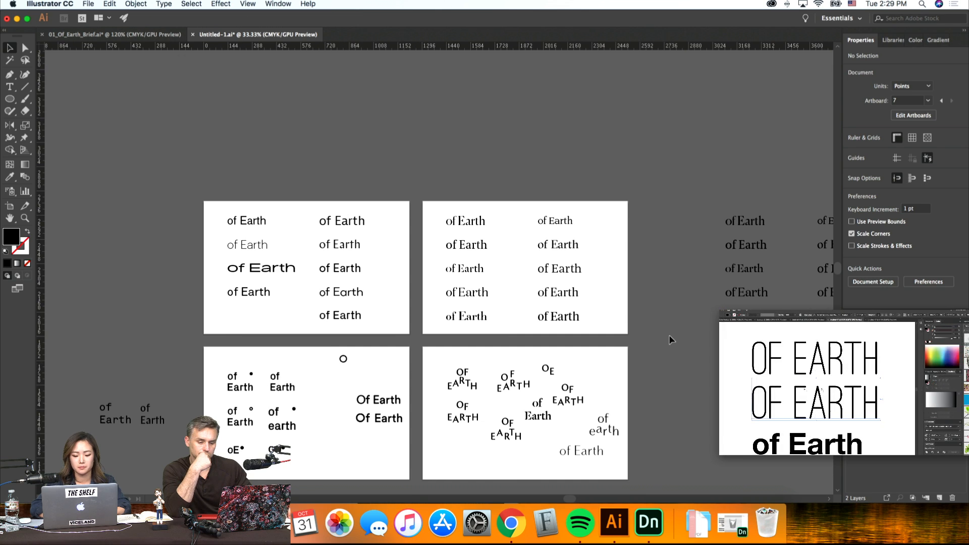
scroll(682, 367, "down", 7)
key("super+equal")
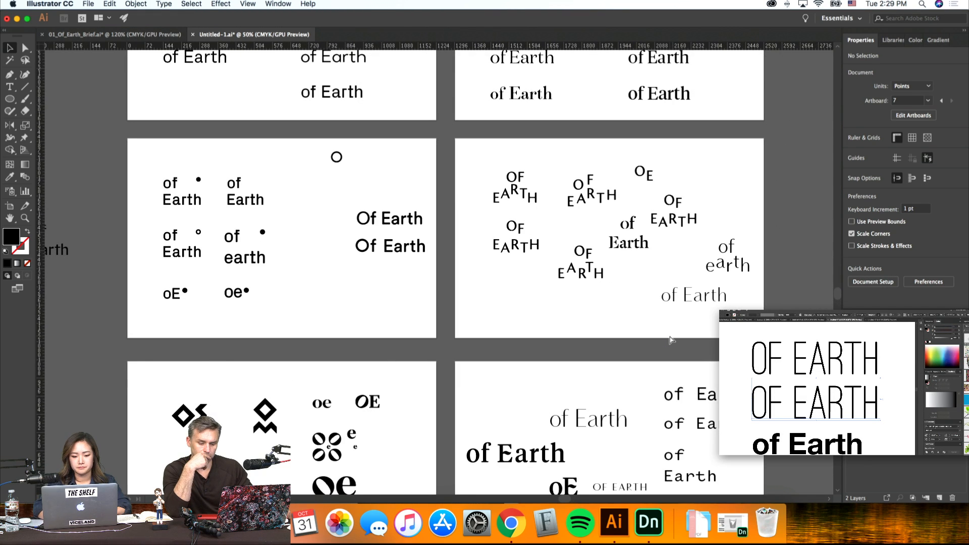
scroll(451, 374, "down", 1)
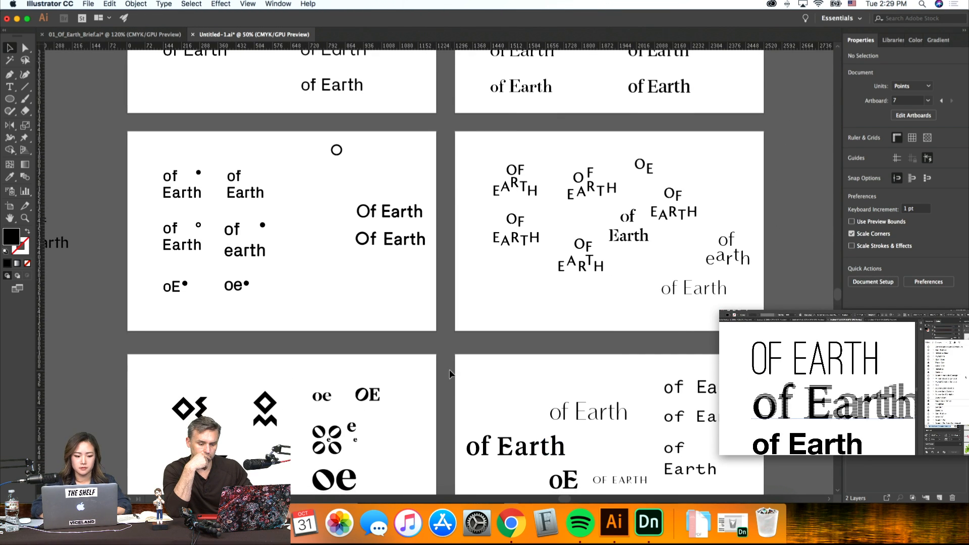
scroll(451, 374, "down", 2)
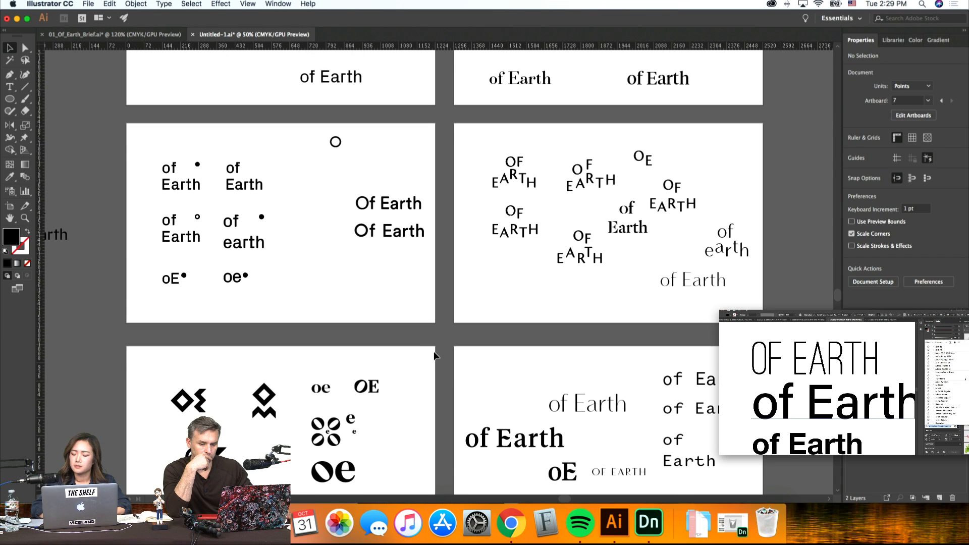
scroll(442, 357, "down", 1)
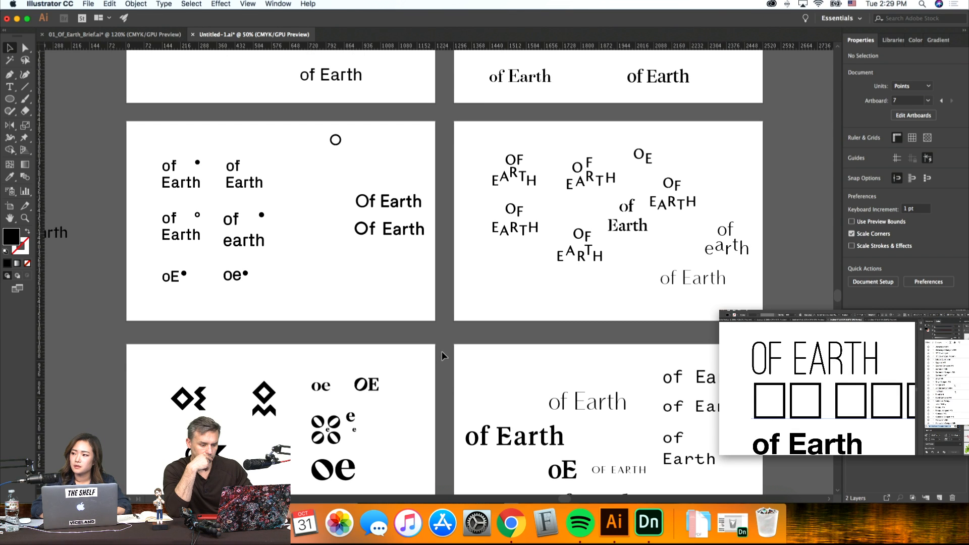
scroll(442, 357, "down", 3)
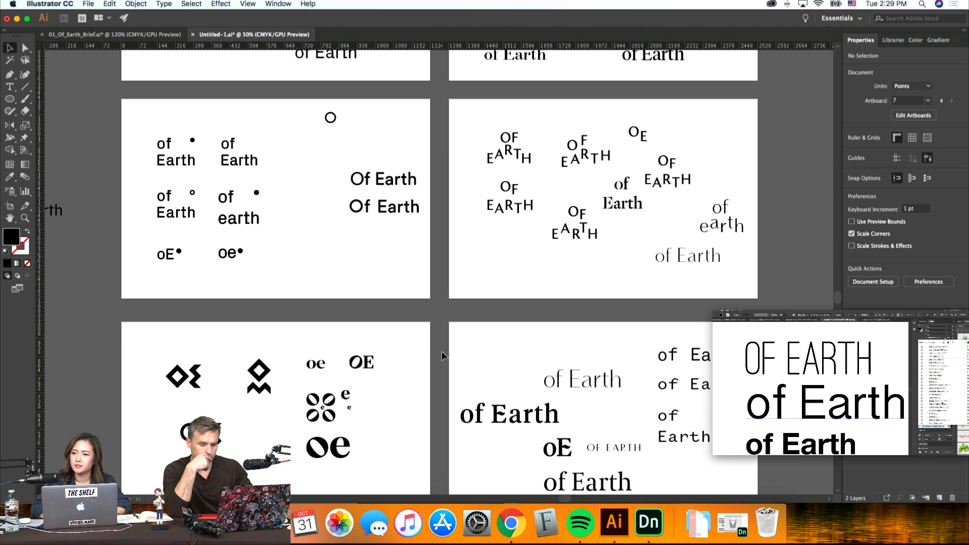
scroll(441, 356, "down", 3)
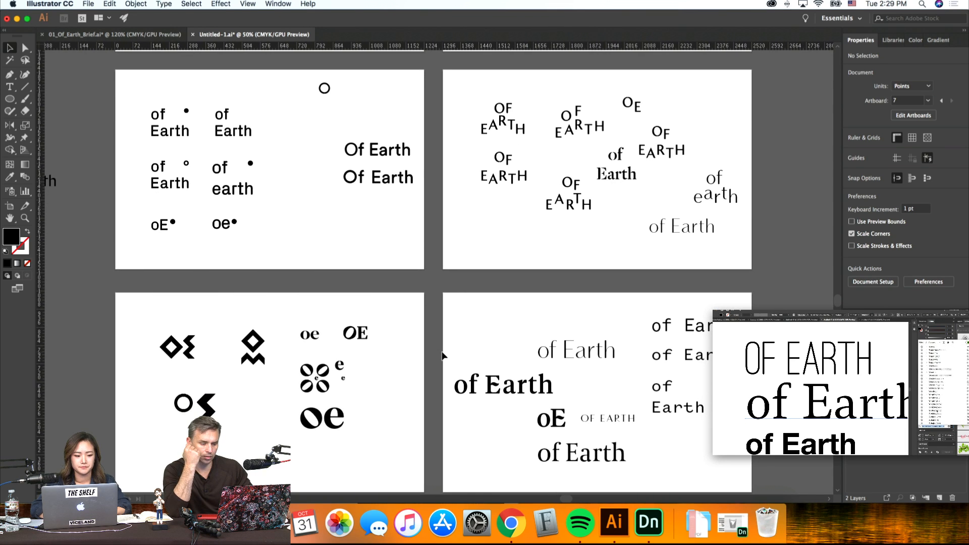
scroll(442, 356, "down", 1)
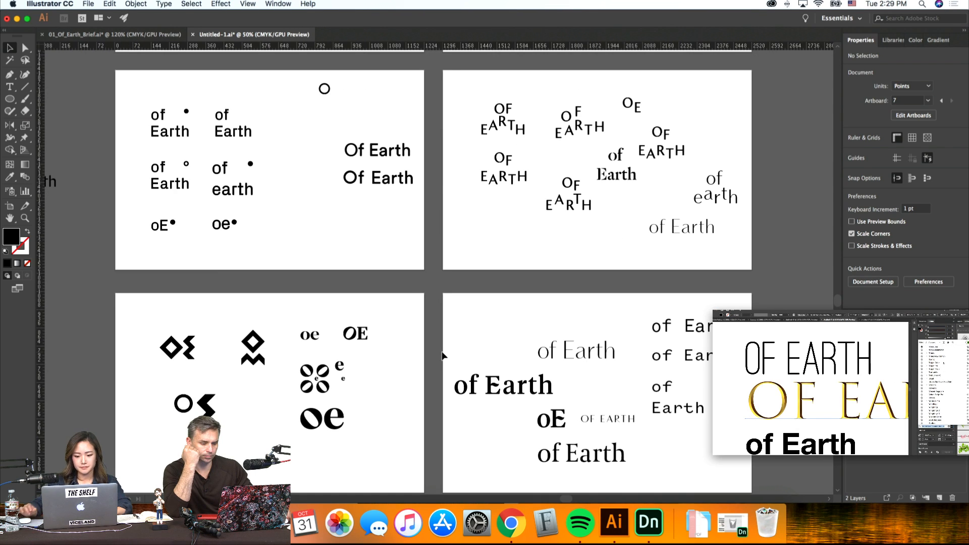
Step: Copy the staggered serif "of earth" mark from the stacked-variations artboard to the lowest artboard, placing it below the "Of Earth" wordmark
left_click(649, 253)
left_click(681, 225)
left_click(664, 255)
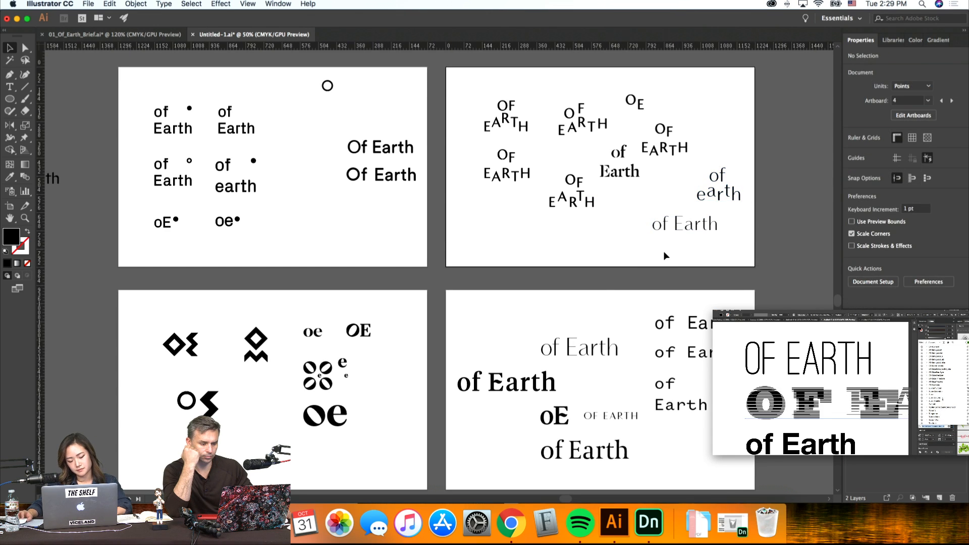
scroll(664, 256, "down", 10)
scroll(664, 255, "down", 5)
key("super+v")
left_click_drag(441, 264, 409, 272)
left_click(505, 284)
Step: Examine the upper artboards and the serif wordmark artboard for further logo candidates
scroll(530, 284, "up", 10)
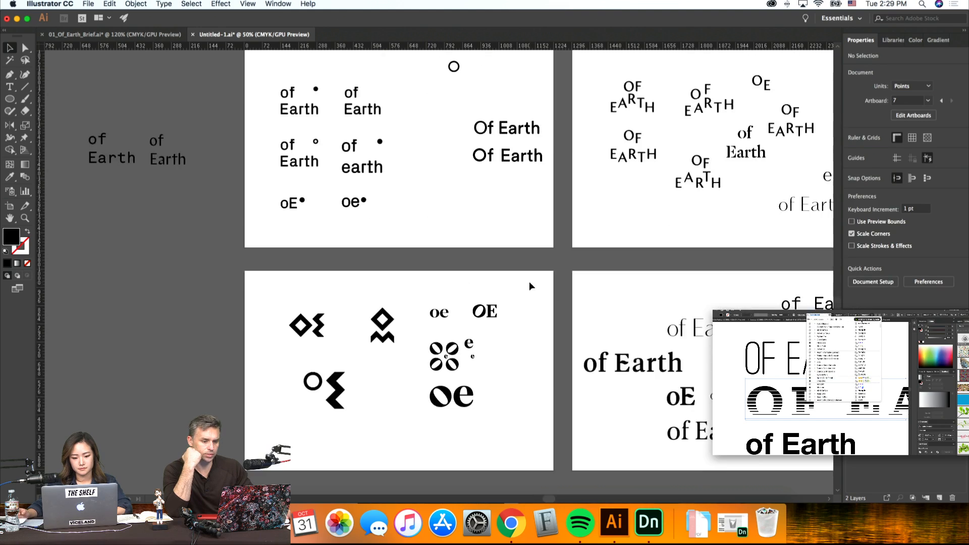
scroll(530, 286, "up", 5)
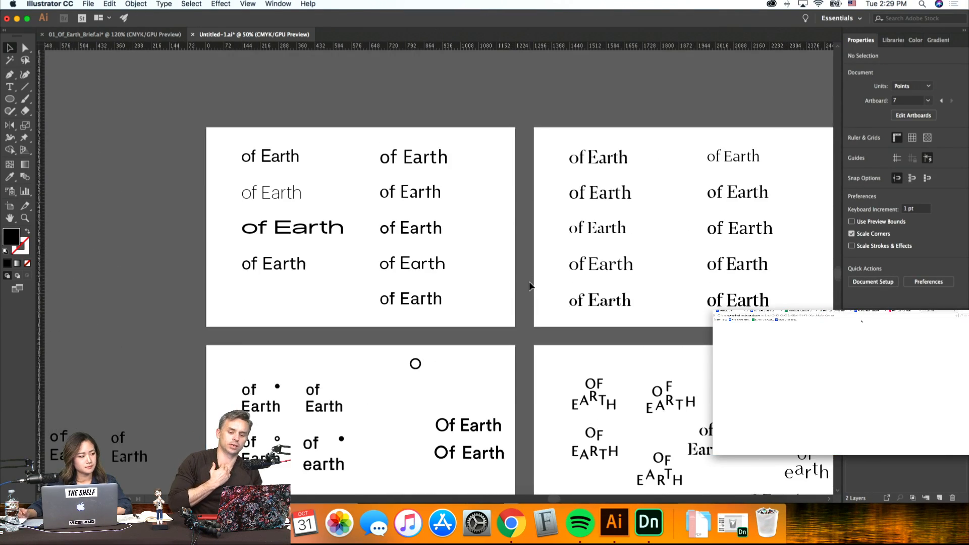
scroll(530, 286, "down", 4)
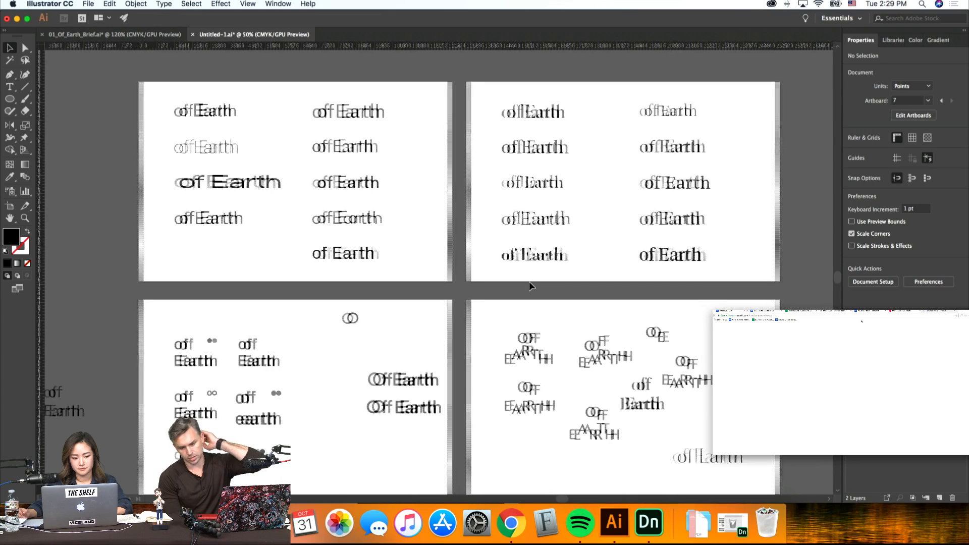
scroll(530, 287, "down", 2)
scroll(530, 286, "right", 2)
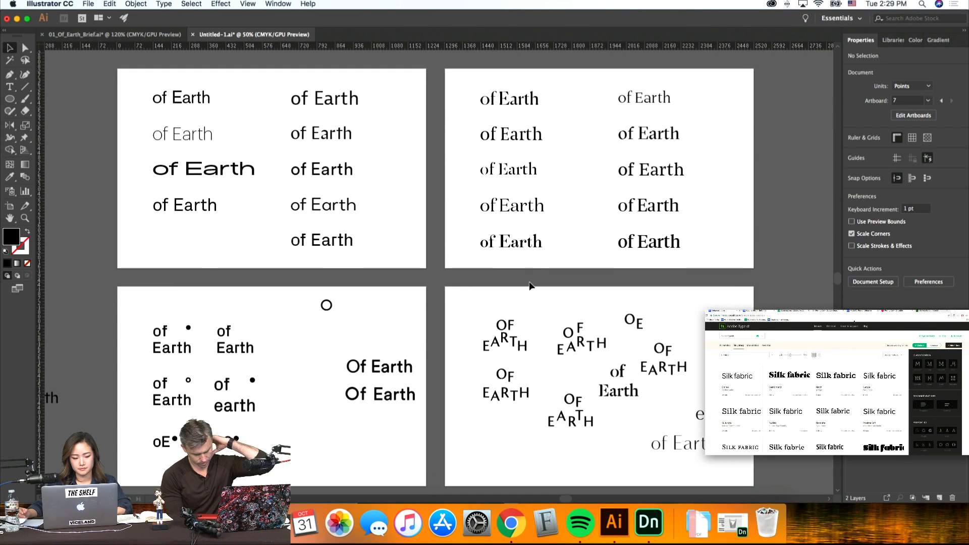
scroll(530, 287, "down", 10)
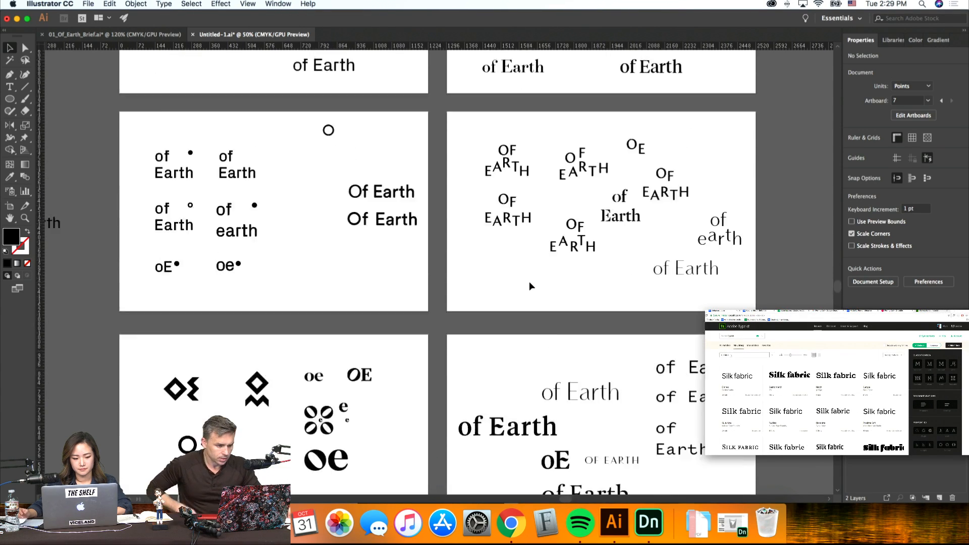
scroll(530, 287, "down", 3)
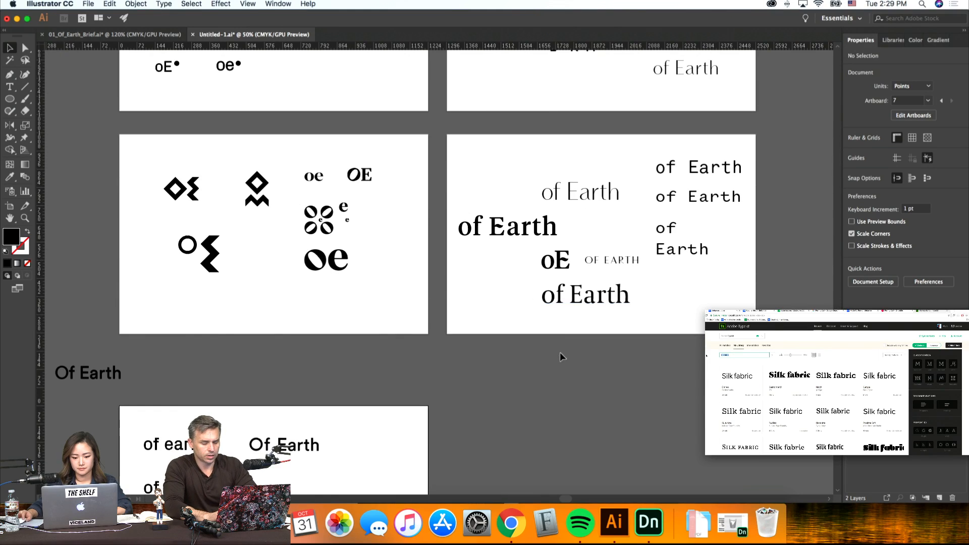
Step: Copy the bold serif "of Earth" wordmark to the lowest artboard and place it between "Of Earth" and the staggered "of earth" mark
left_click(556, 235)
left_click(510, 323)
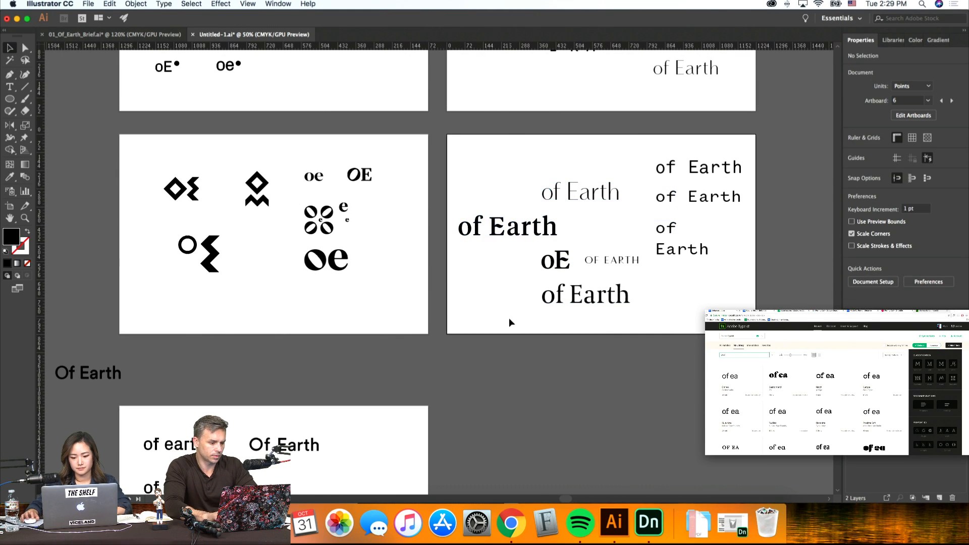
left_click(448, 230)
left_click(532, 370)
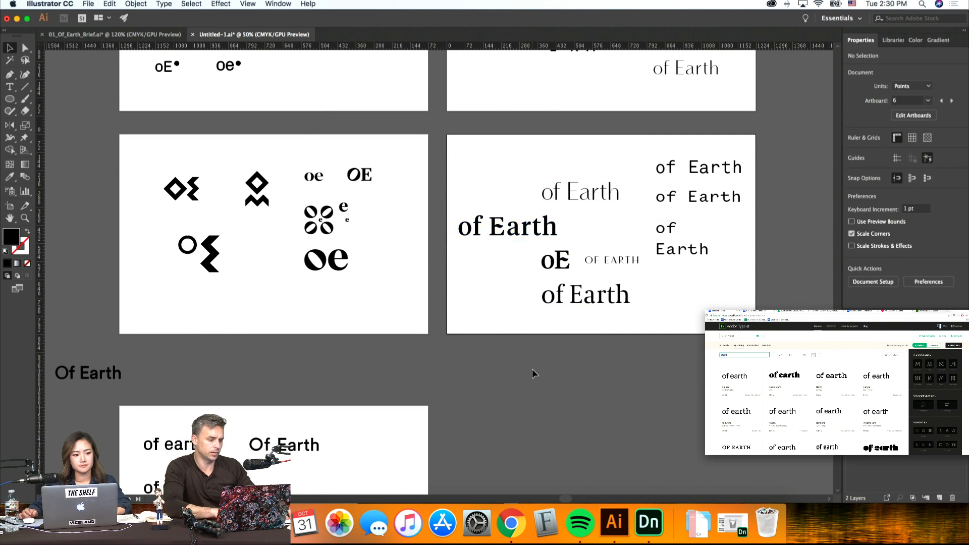
scroll(532, 370, "down", 10)
scroll(533, 370, "left", 4)
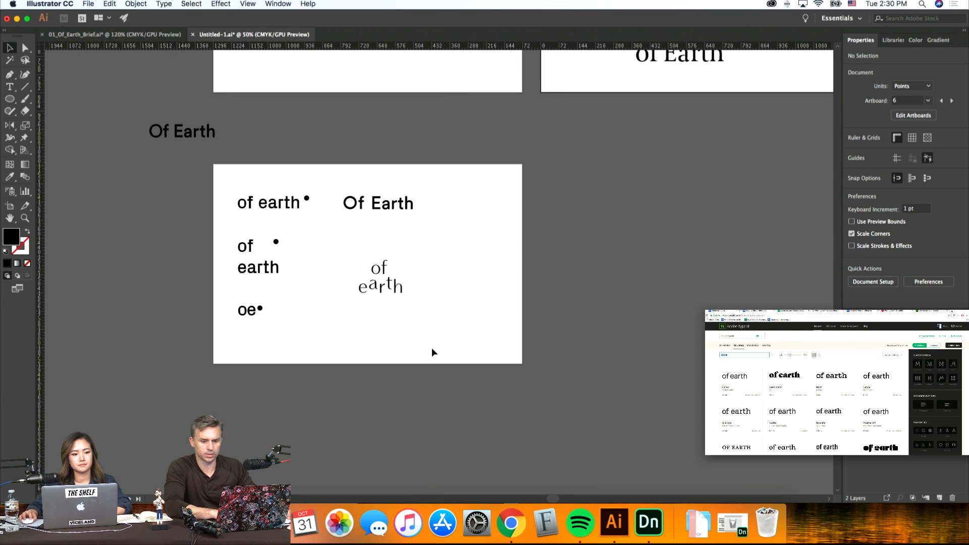
left_click(434, 352)
key("cmd+v")
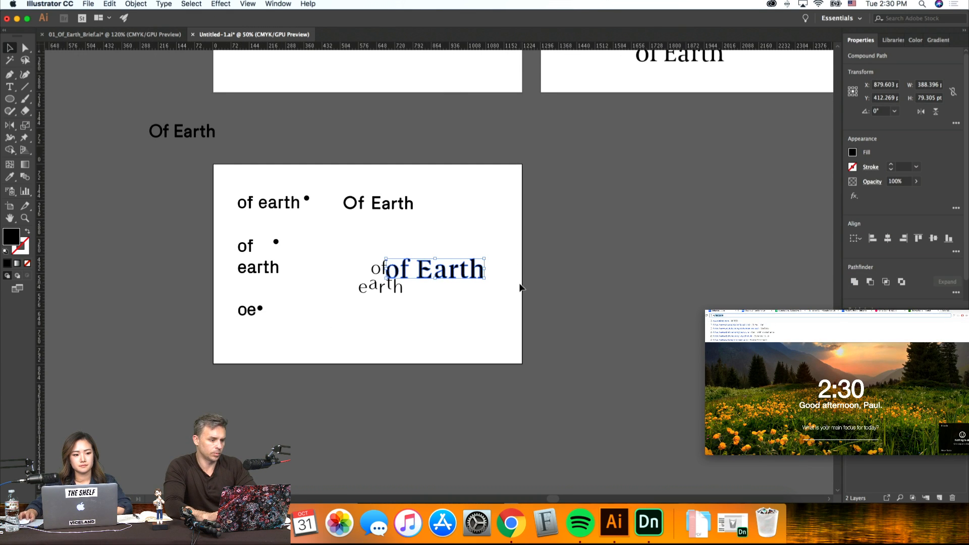
left_click_drag(479, 271, 487, 243)
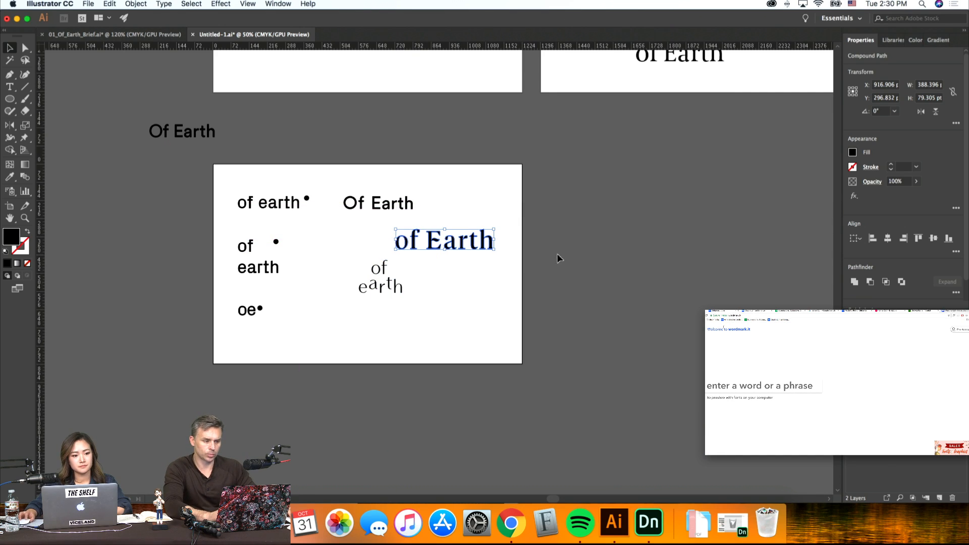
scroll(557, 258, "up", 1)
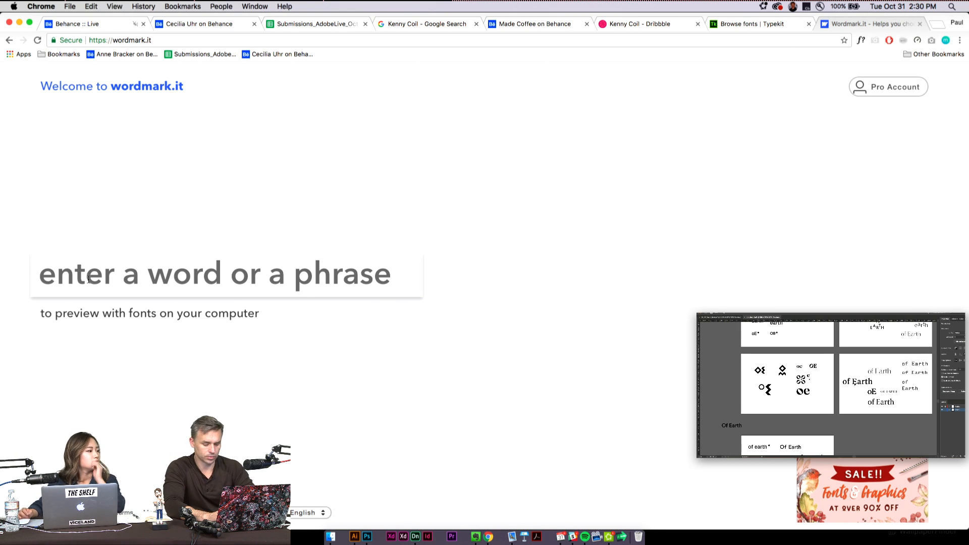
Step: Switch from the wordmark.it page in Chrome to the "OF EARTH" typeface comparison document in Illustrator
left_click(350, 539)
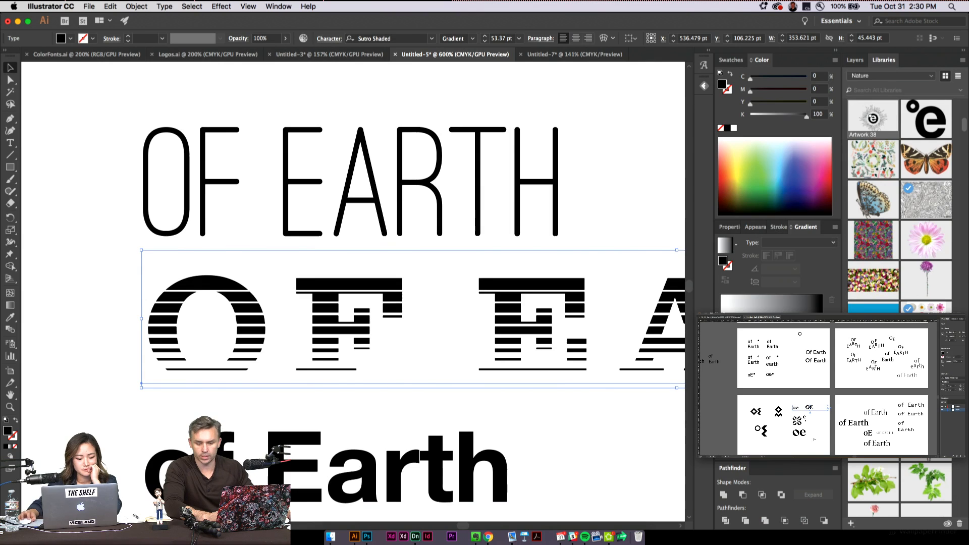
Step: Preview alternative fonts on the striped Sutro Shaded "OF EARTH" line from the font list, leaving the line deselected
left_click(834, 363)
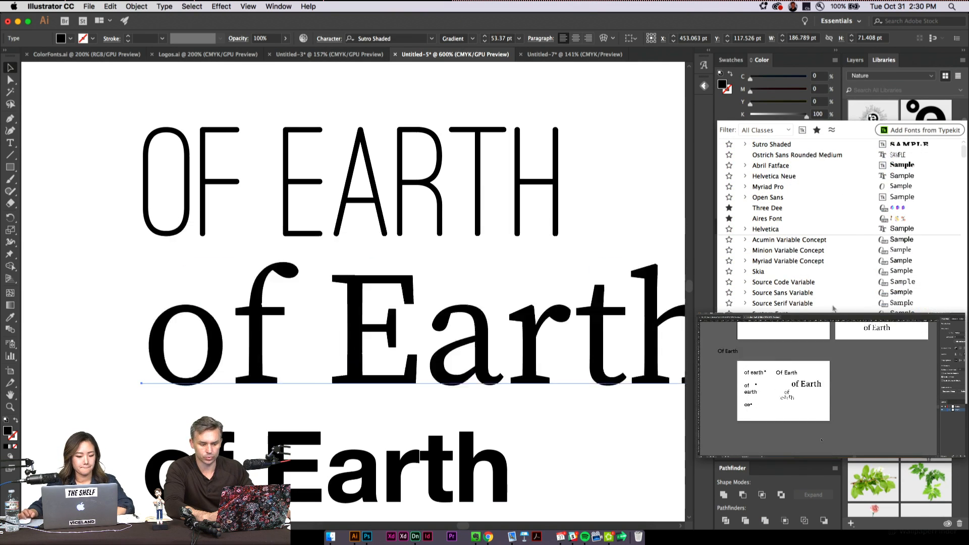
left_click(103, 178)
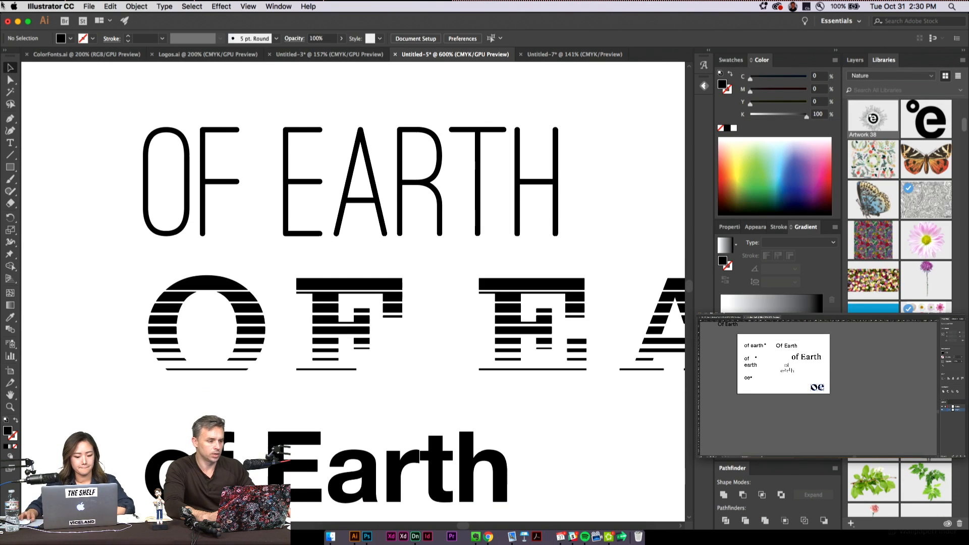
Step: Switch to the wordmark.it page in Chrome and preview the phrase "of earth" in the fonts installed on the computer
left_click(18, 21)
left_click(210, 279)
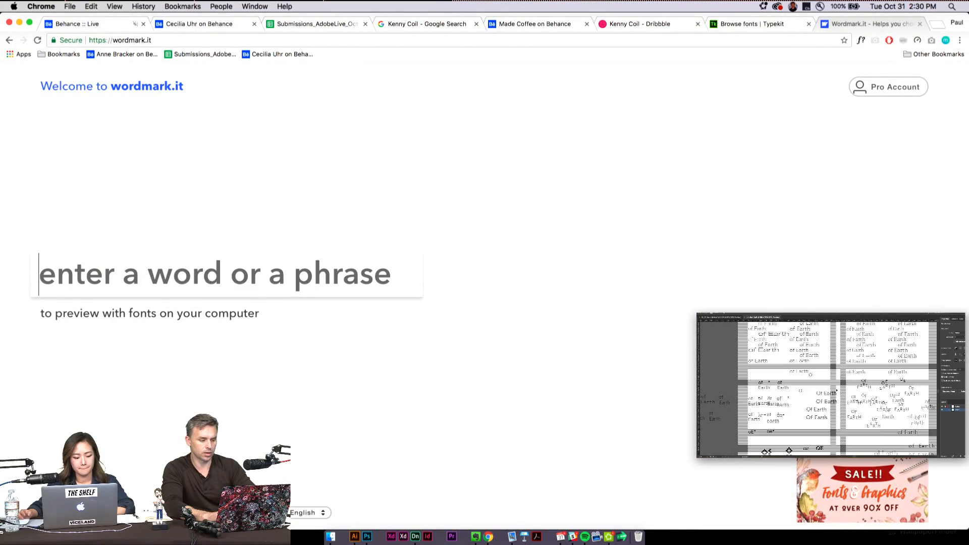
type("of earth")
key("Return")
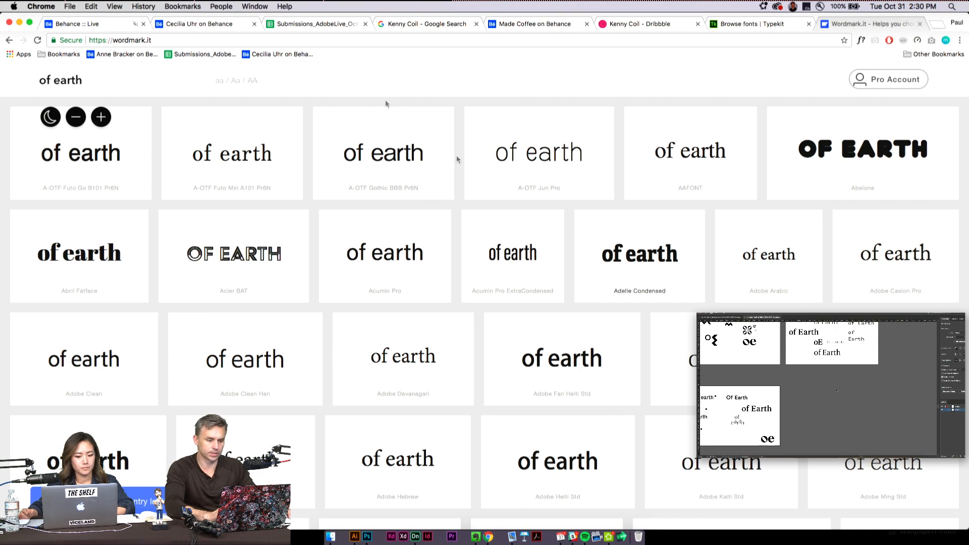
Step: Show the wordmark.it page full screen and examine the "of earth" font previews for suitable typefaces
left_click(30, 23)
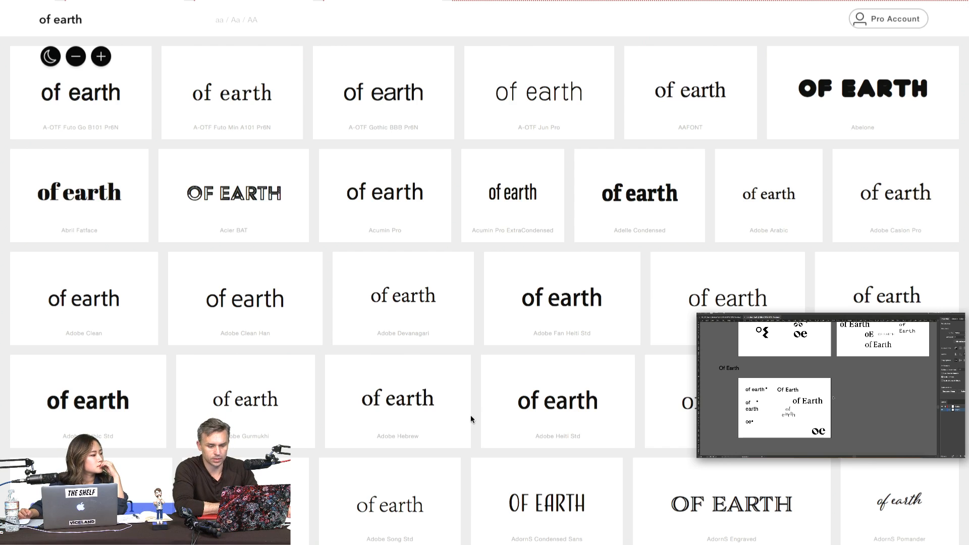
scroll(470, 415, "down", 2)
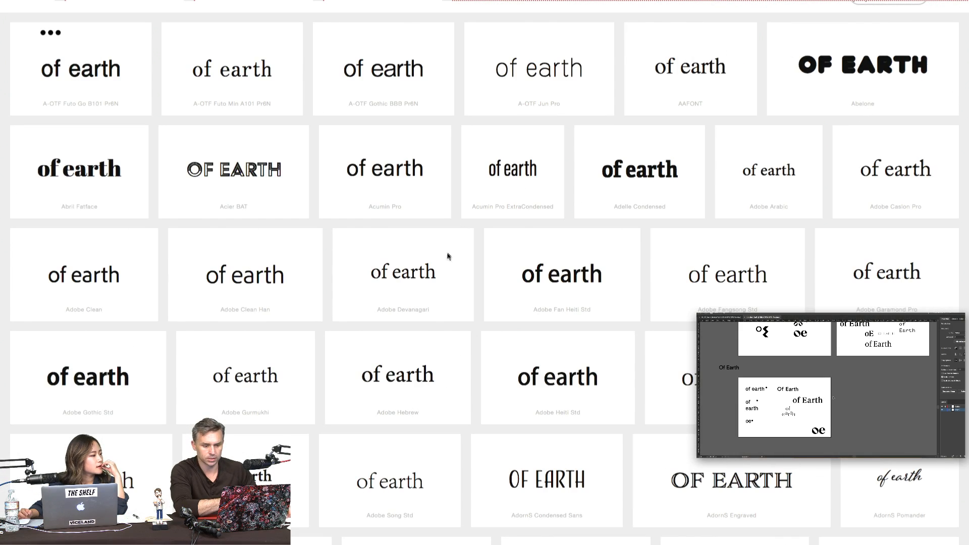
scroll(163, 291, "down", 10)
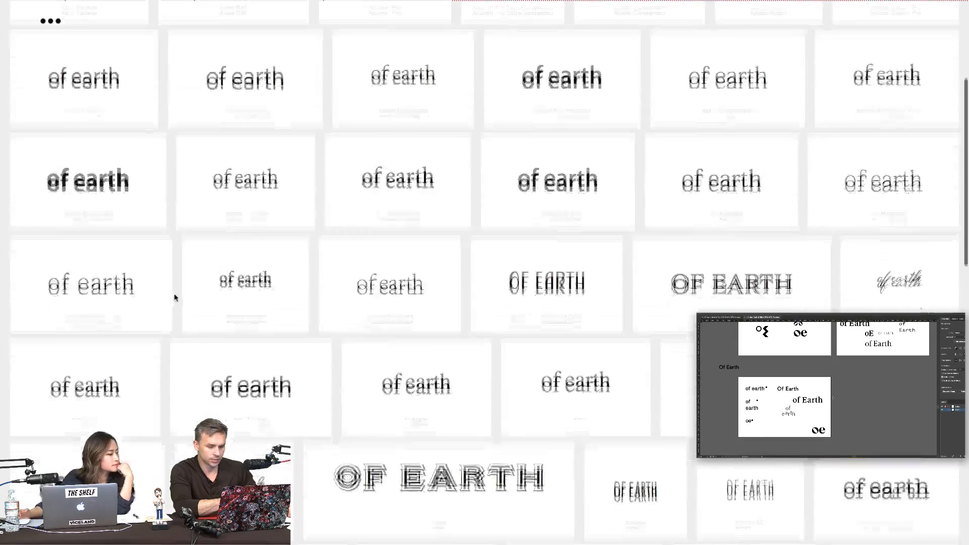
scroll(184, 298, "down", 10)
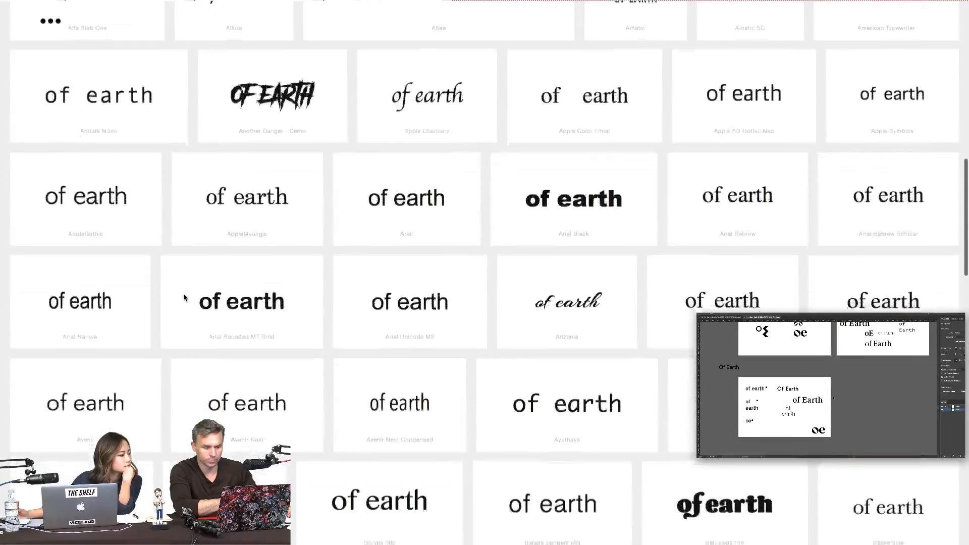
Step: Browse the "of earth" previews in the installed fonts, from the A typefaces through the M typefaces, comparing letterforms for the wordmark
scroll(184, 297, "down", 10)
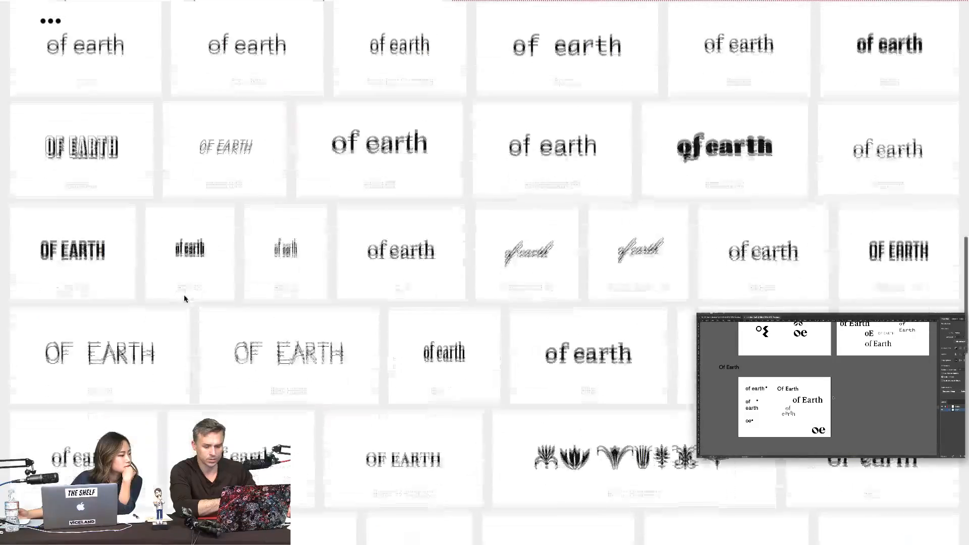
scroll(185, 301, "down", 10)
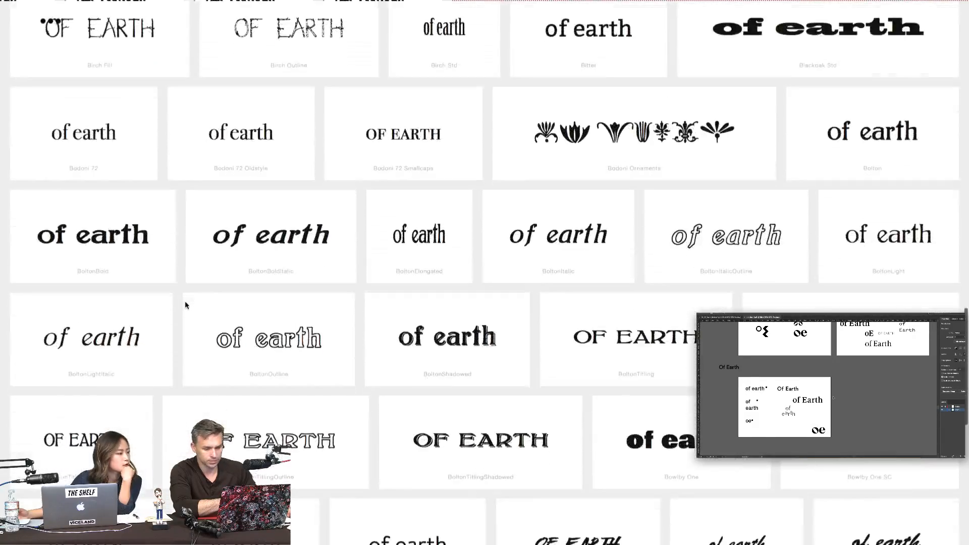
scroll(185, 301, "down", 8)
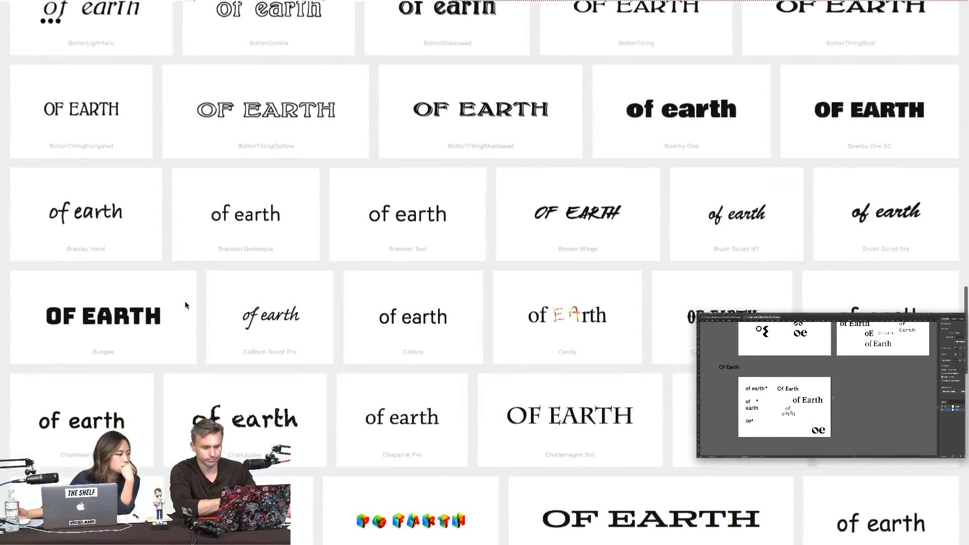
scroll(185, 301, "down", 3)
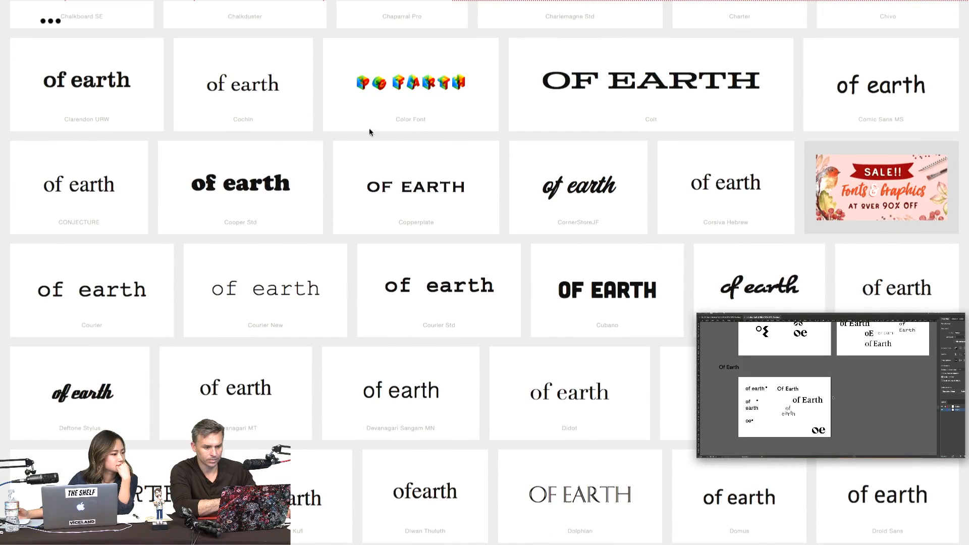
scroll(355, 201, "down", 12)
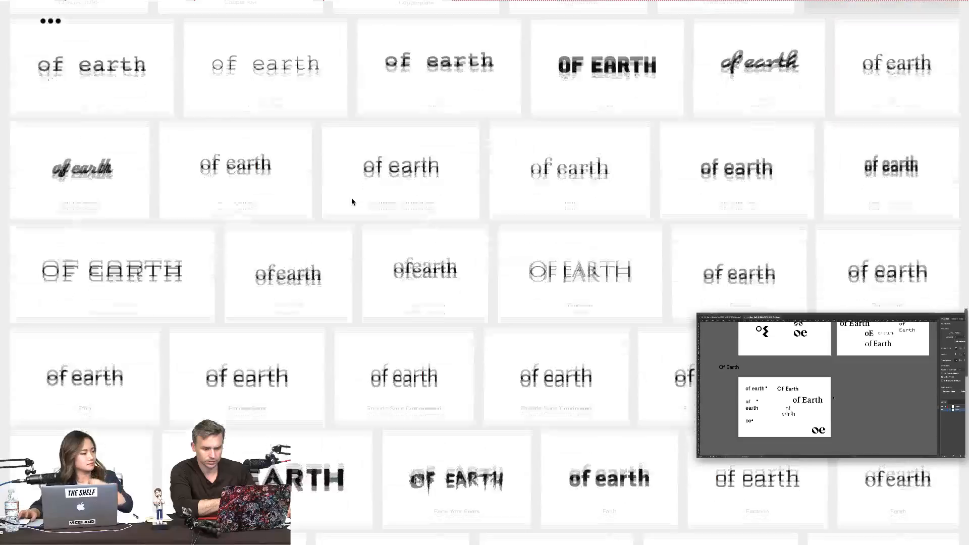
scroll(352, 202, "down", 6)
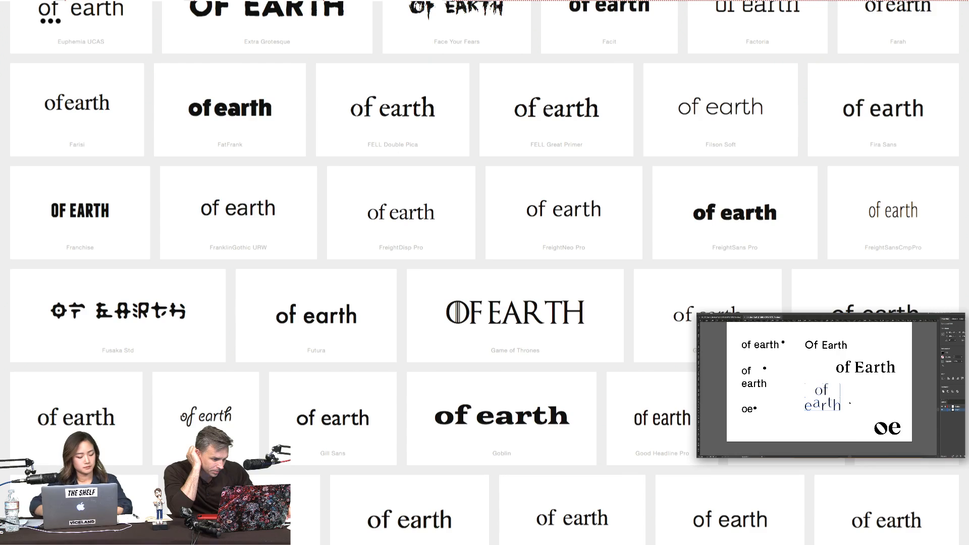
scroll(345, 416, "down", 5)
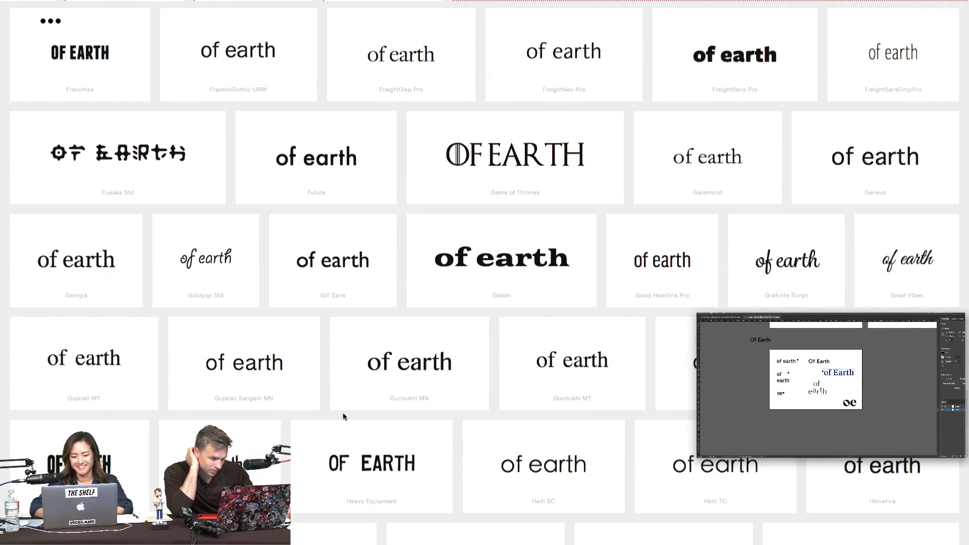
scroll(342, 412, "down", 10)
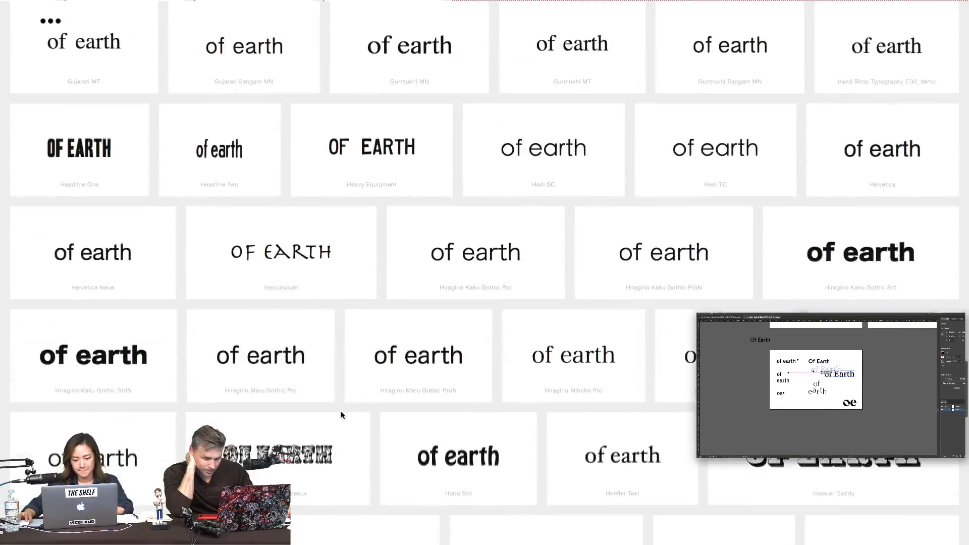
scroll(341, 414, "down", 5)
scroll(340, 412, "down", 12)
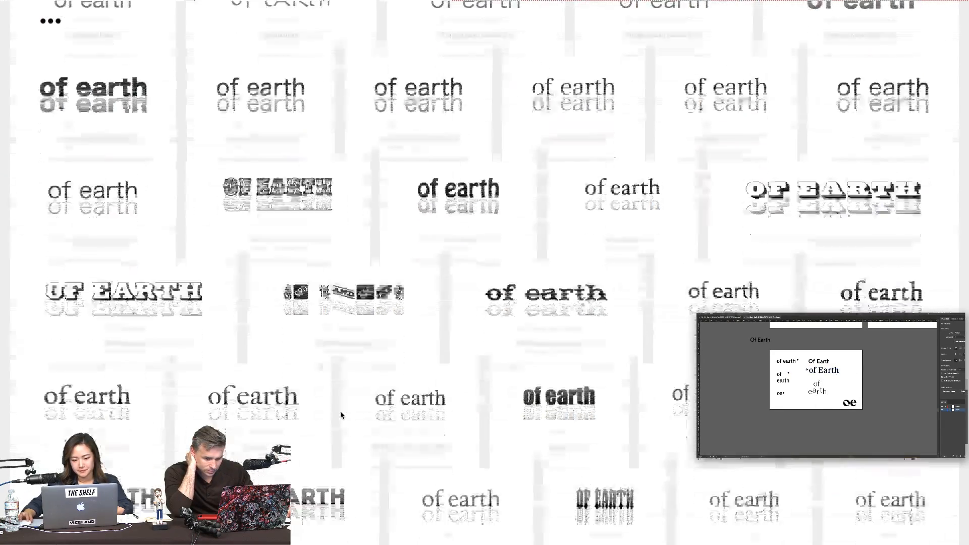
scroll(340, 414, "down", 1)
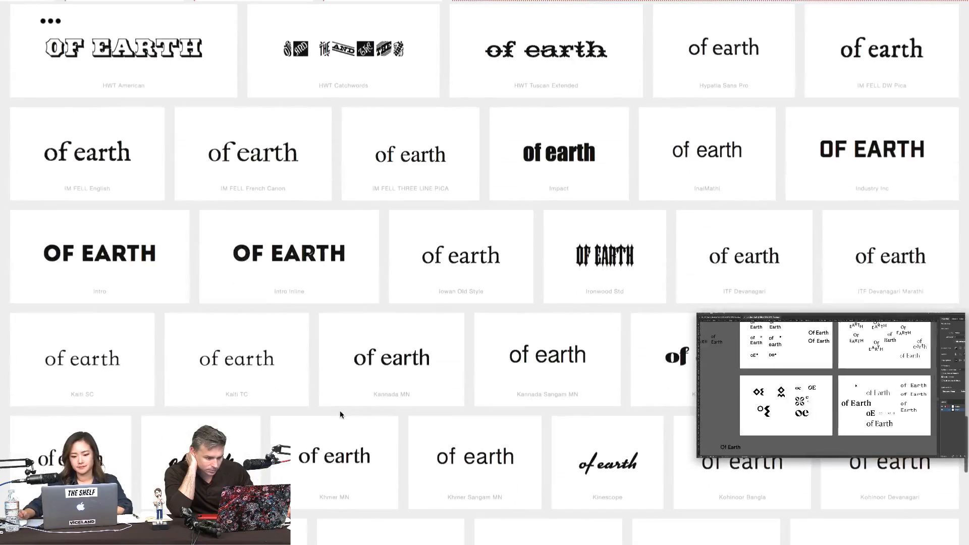
scroll(340, 414, "down", 5)
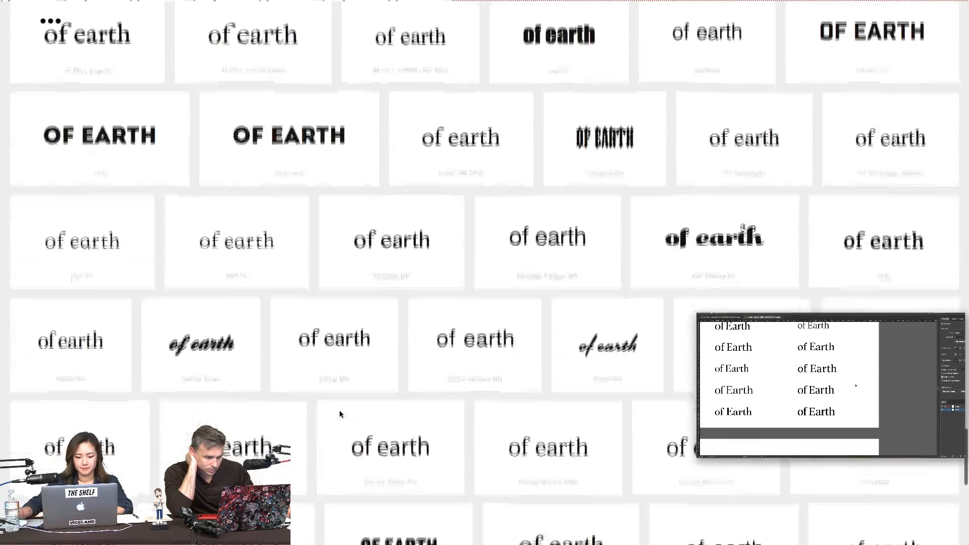
scroll(341, 411, "down", 20)
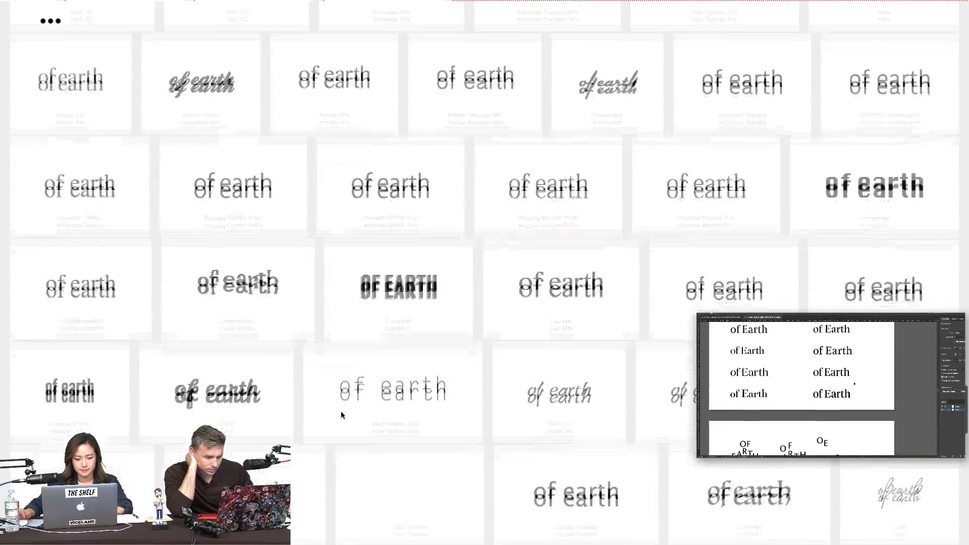
scroll(341, 411, "down", 15)
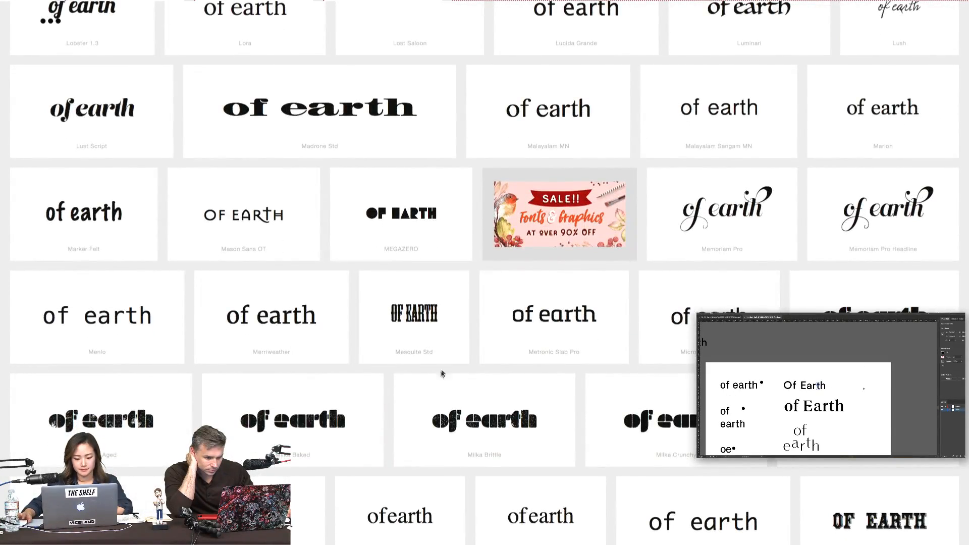
scroll(442, 374, "down", 10)
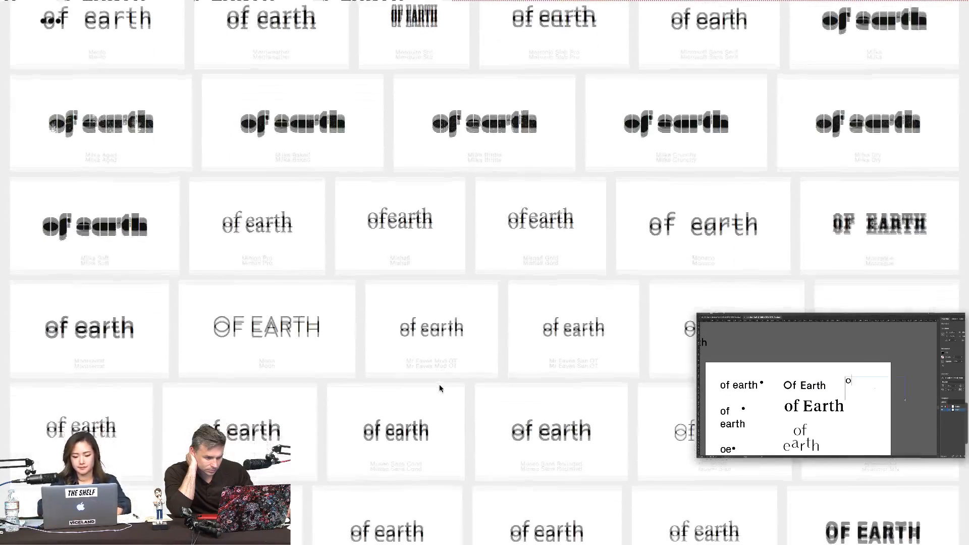
scroll(440, 388, "down", 5)
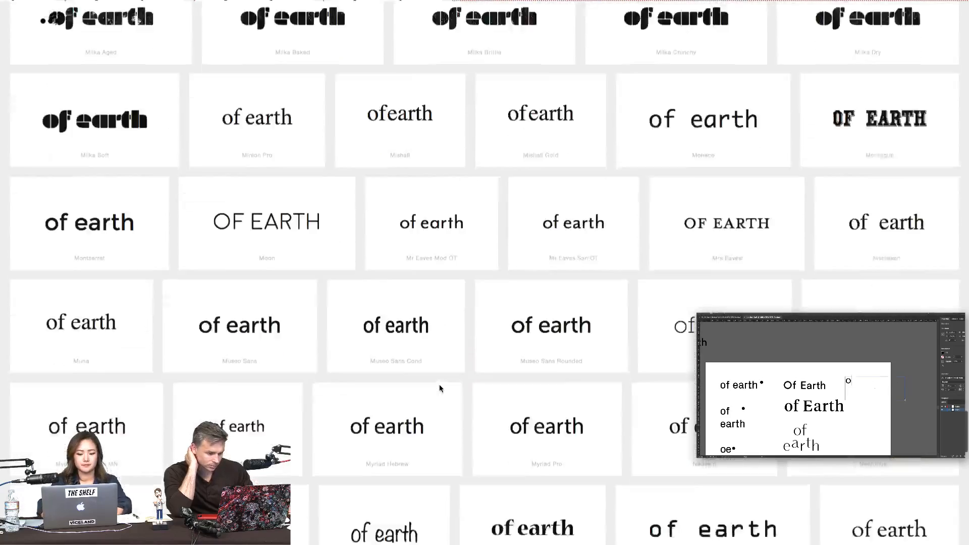
scroll(439, 388, "down", 12)
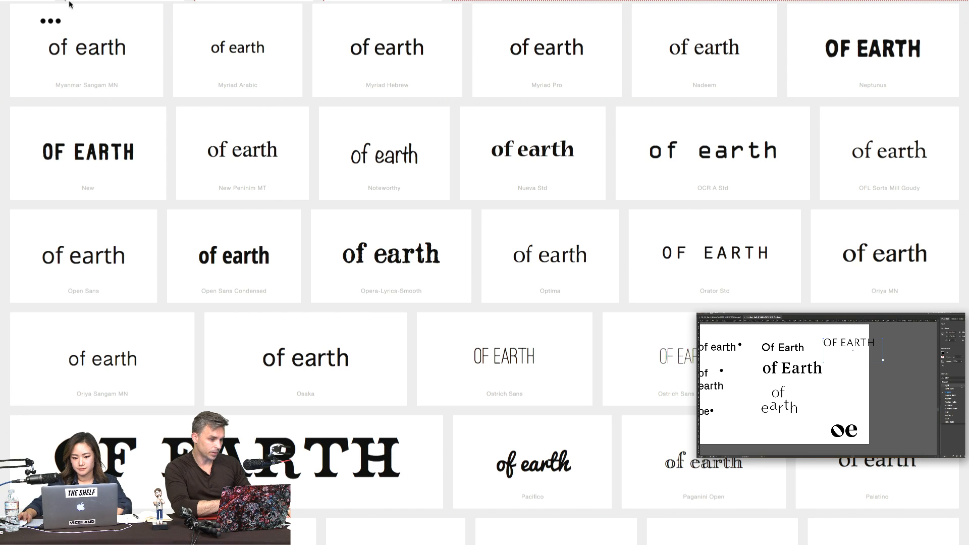
Step: Switch to Finder and preview the Abelone font file in the Color Fonts folder under Downloads
left_click(29, 22)
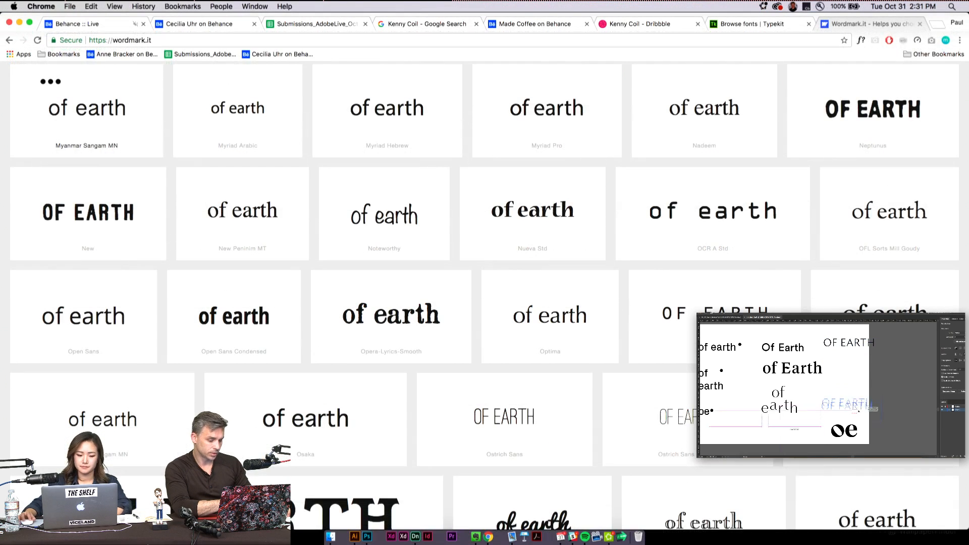
left_click(330, 537)
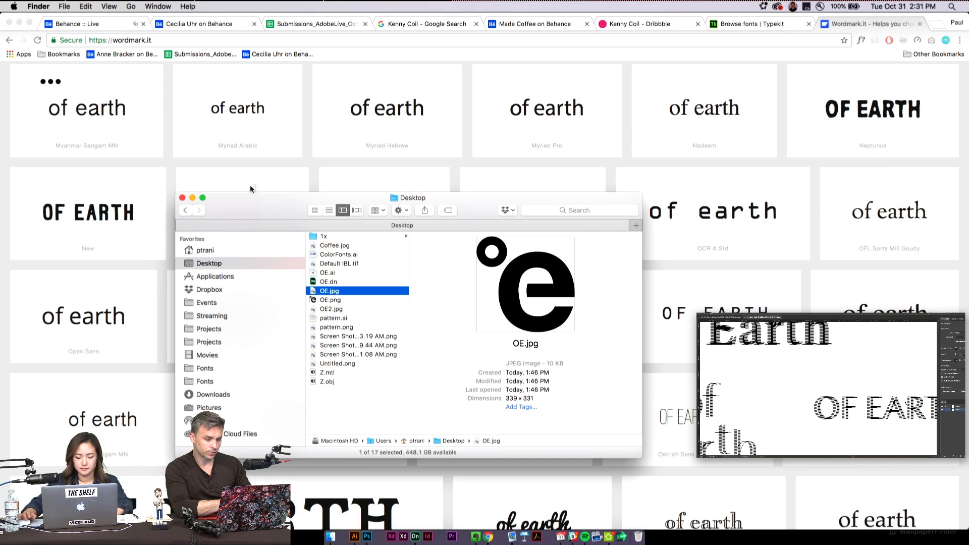
double_click(267, 192)
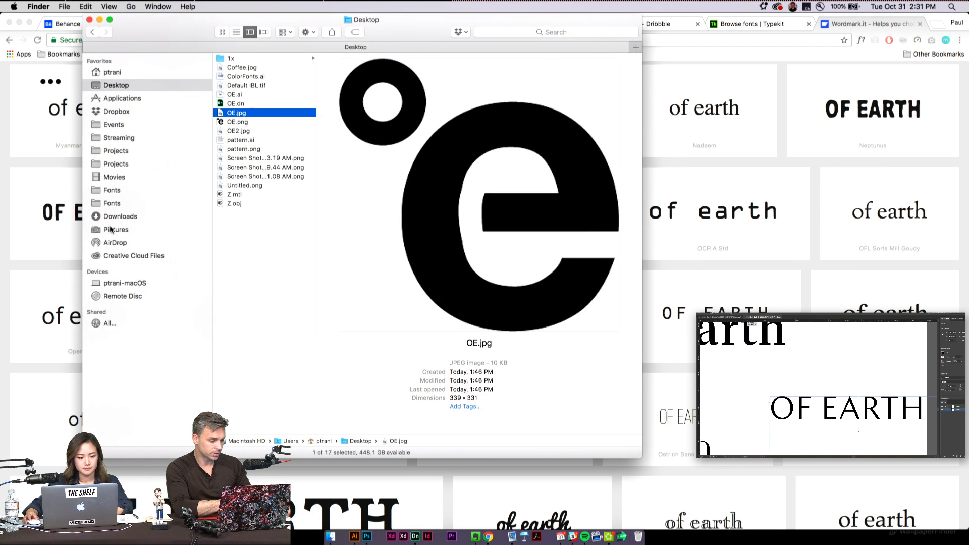
left_click(112, 216)
left_click(244, 68)
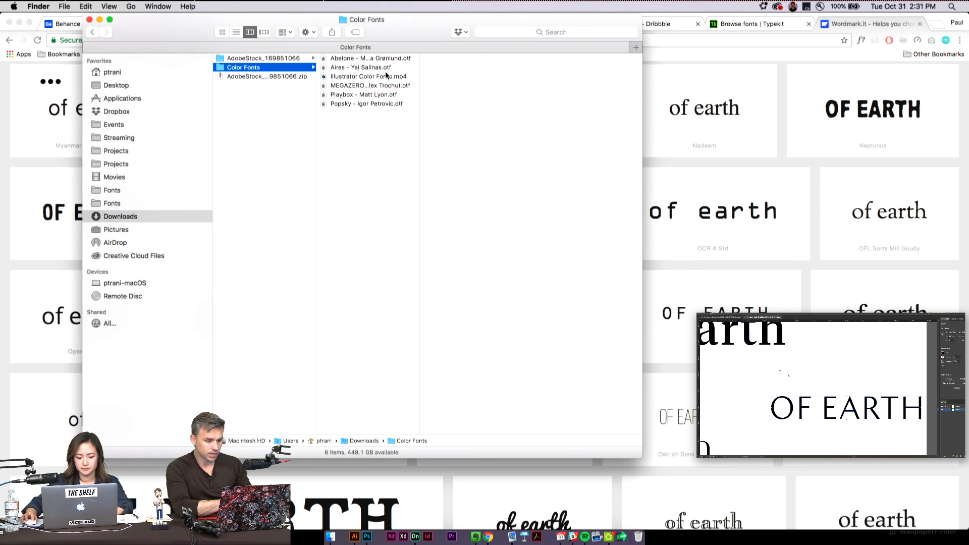
left_click(376, 59)
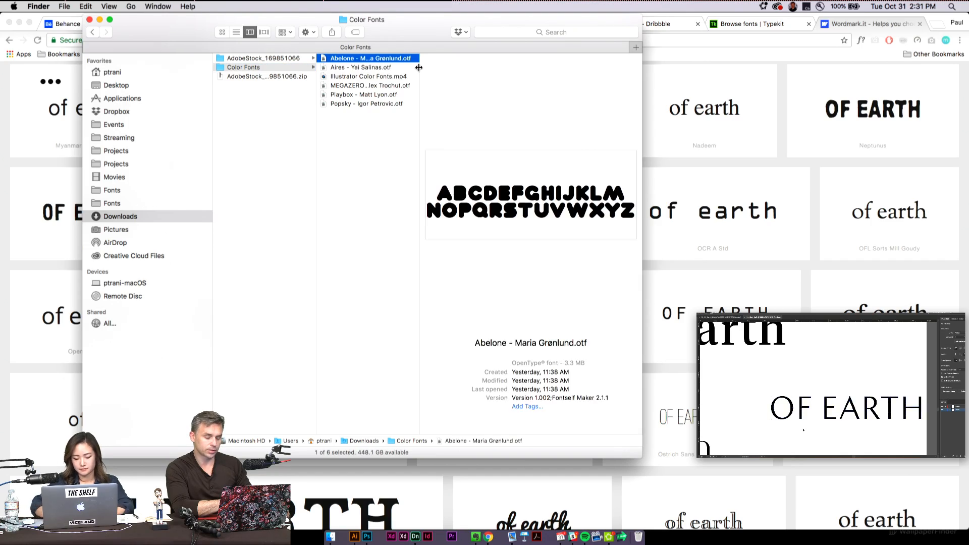
Step: Widen the file name column and enlarge the Finder window to inspect the Abelone alphabet, and return to the Wordmark.it page in Chrome
left_click_drag(419, 70, 476, 72)
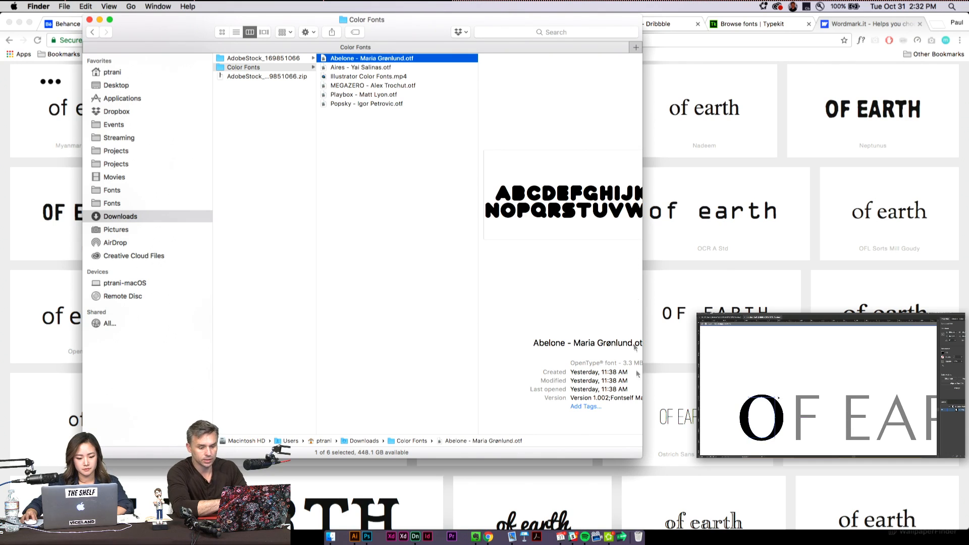
left_click_drag(643, 450, 883, 480)
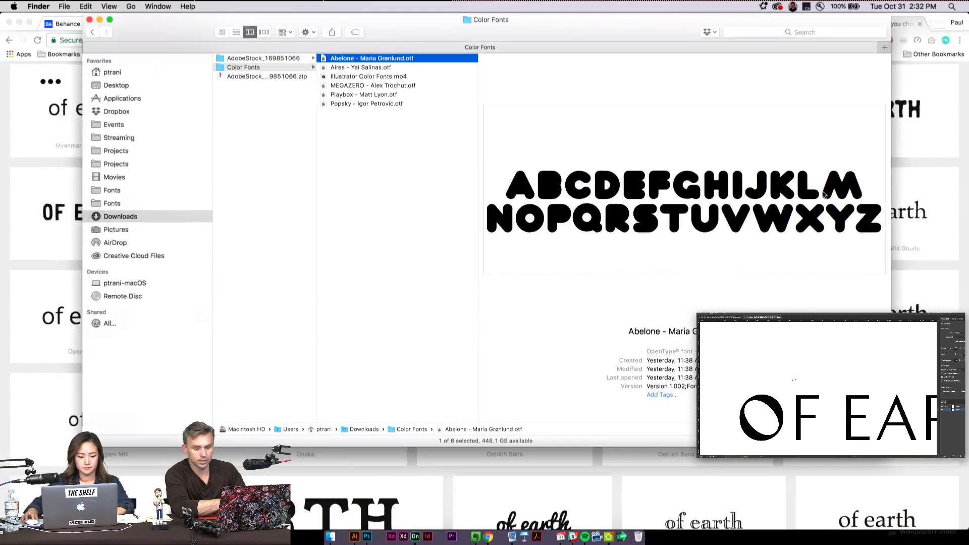
left_click(906, 243)
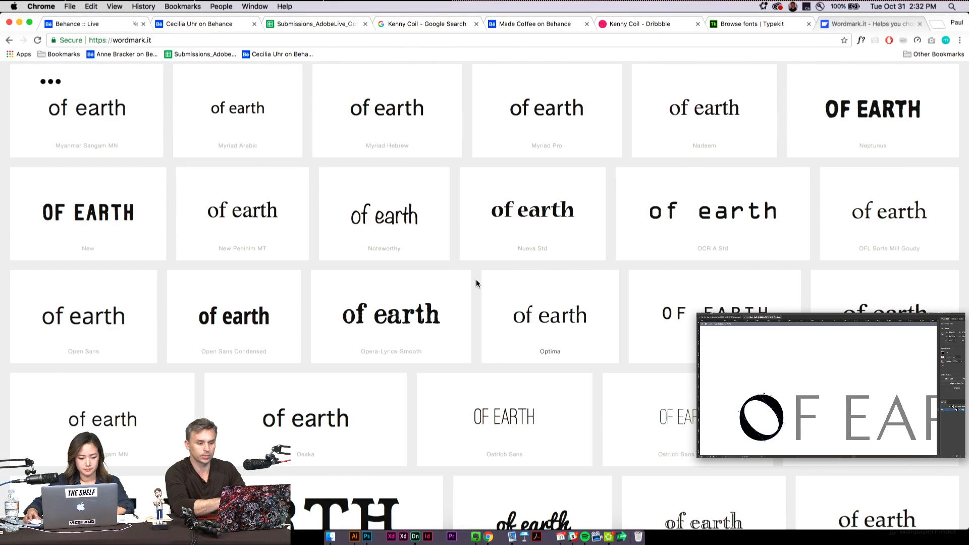
Step: Search the font preview page for "moon"
scroll(449, 275, "down", 1)
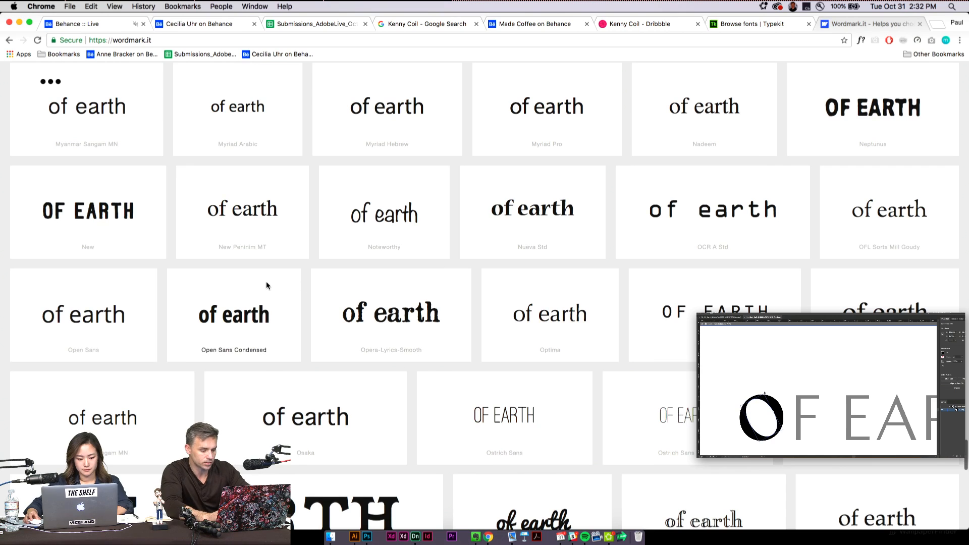
key("super+f")
type("moon")
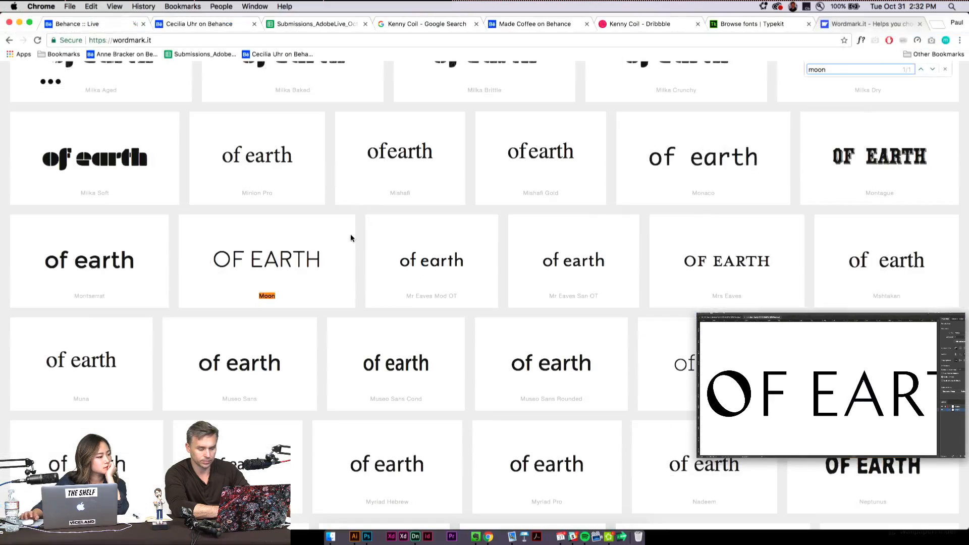
Step: Examine the "of earth" previews in the typefaces that follow Moon, continuing through the P, R and S fonts
scroll(351, 234, "down", 4)
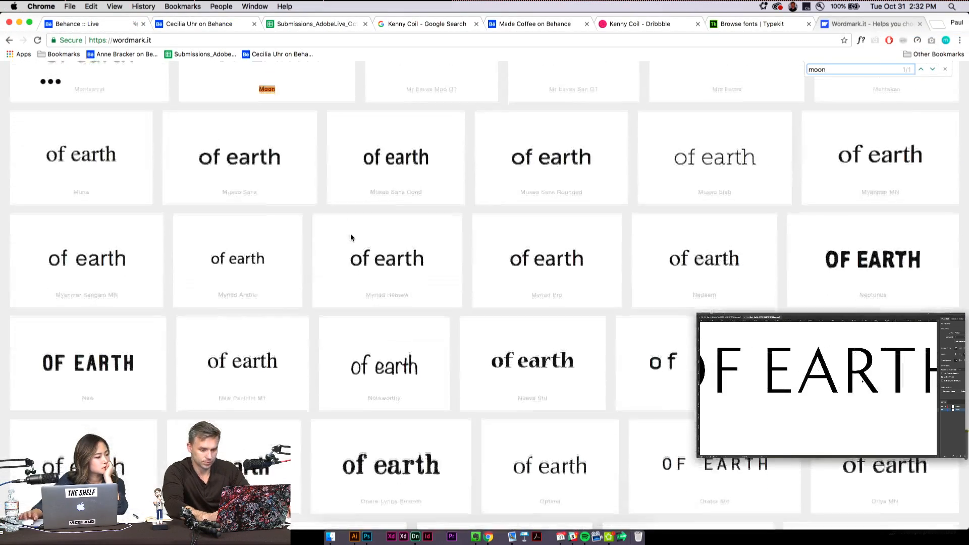
scroll(351, 238, "down", 8)
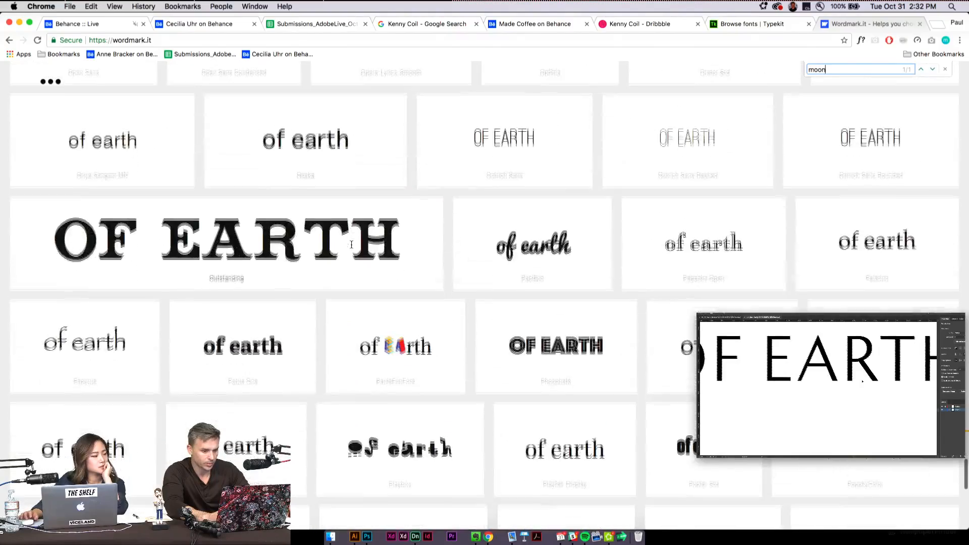
scroll(351, 245, "down", 4)
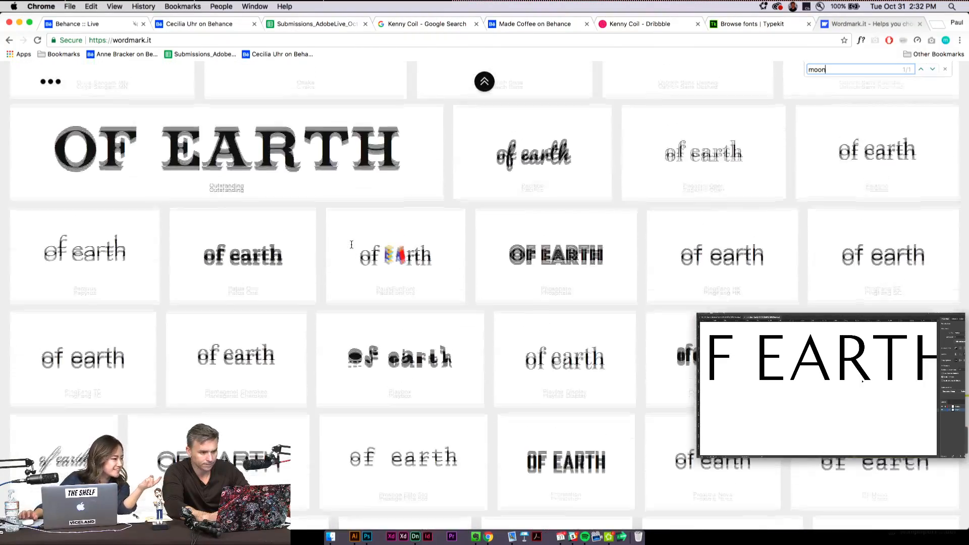
scroll(351, 244, "up", 1)
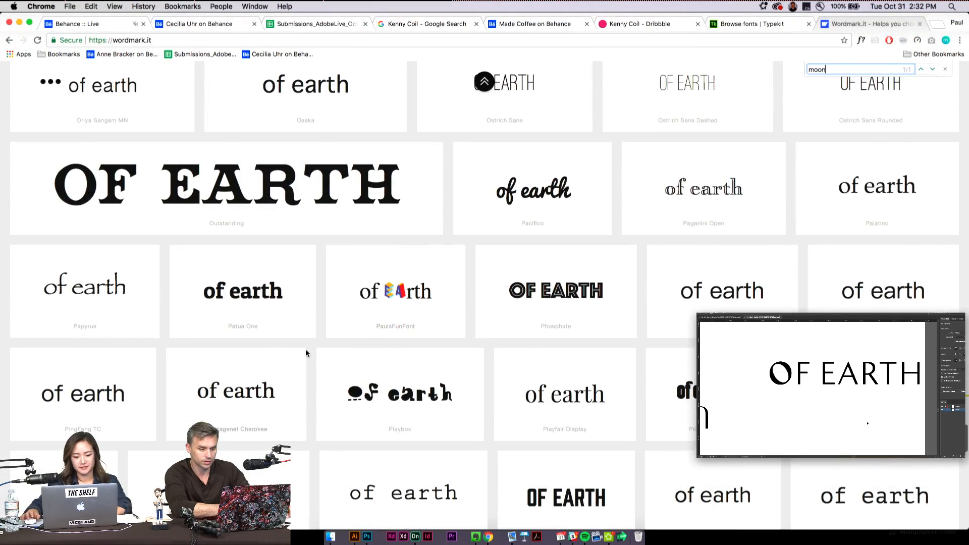
scroll(313, 350, "down", 15)
scroll(313, 352, "down", 15)
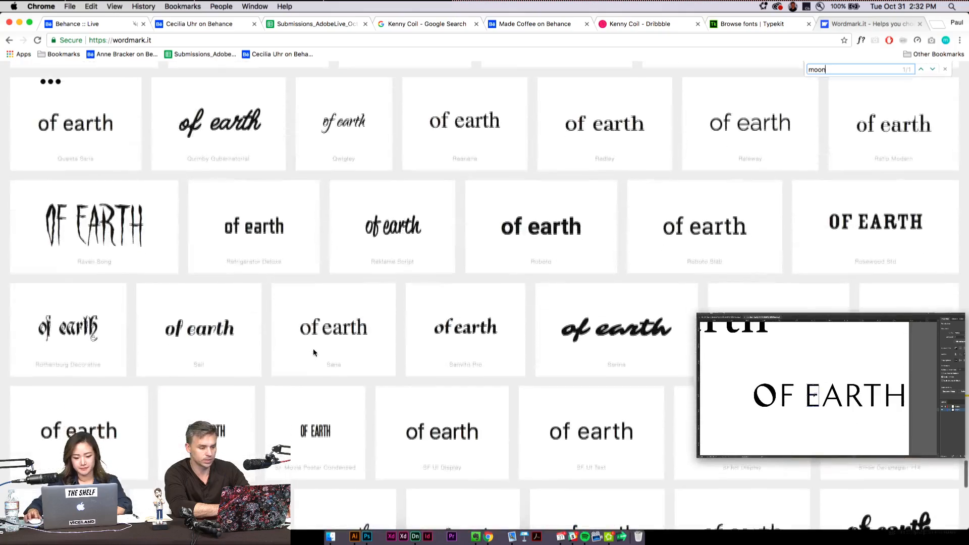
scroll(313, 352, "down", 1)
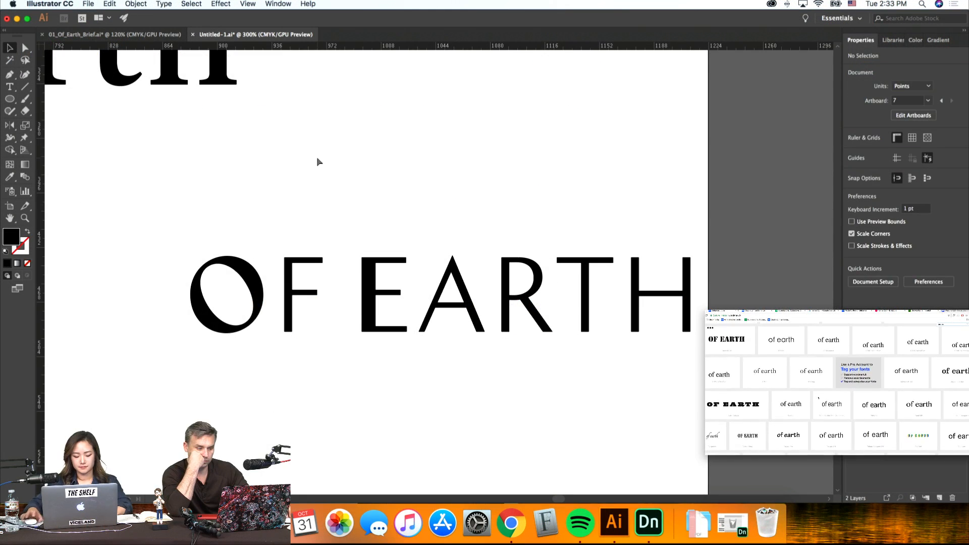
Step: Save the Untitled-1.ai document containing the OF EARTH logo variations
key("super+s")
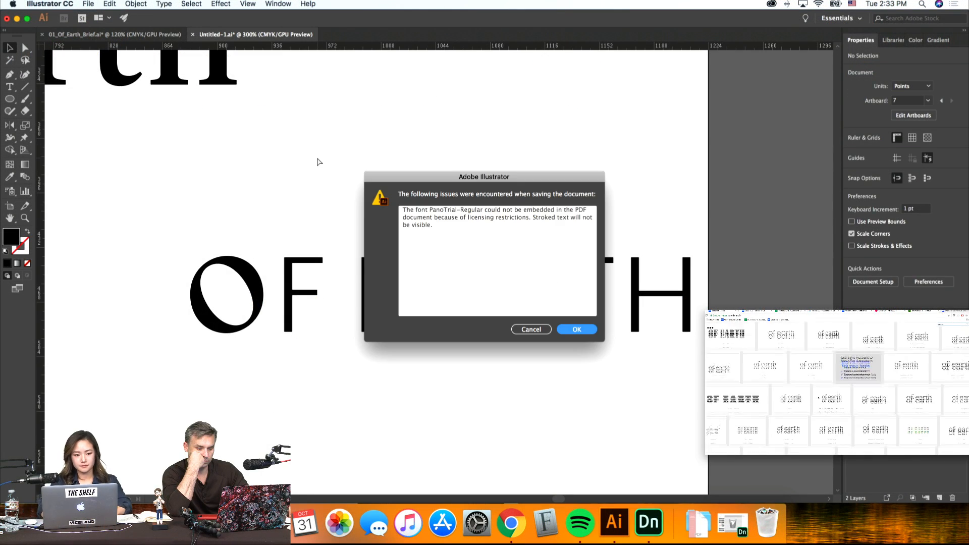
left_click(577, 329)
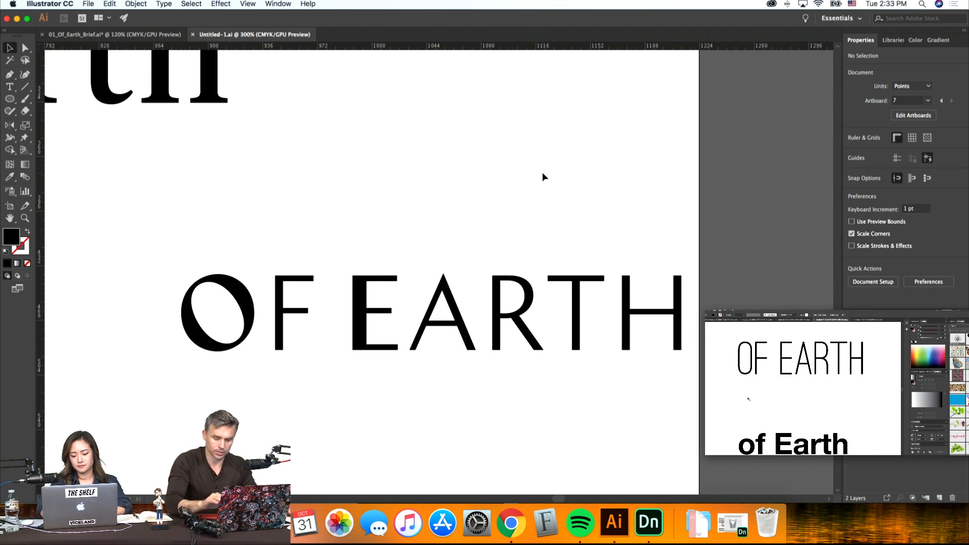
key("super+minus")
key("super+minus")
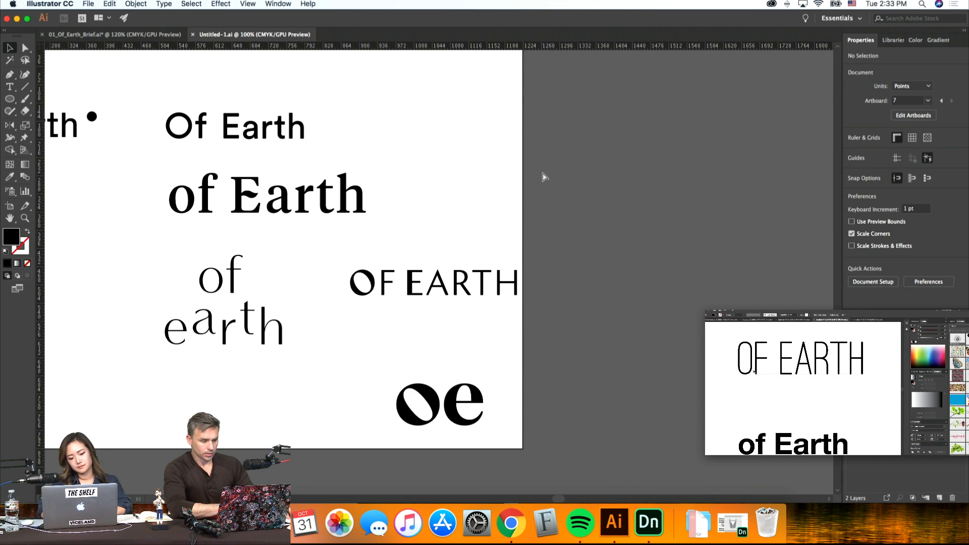
key("super+equal")
key("super+equal")
key("super+minus")
key("super+minus")
key("super+minus")
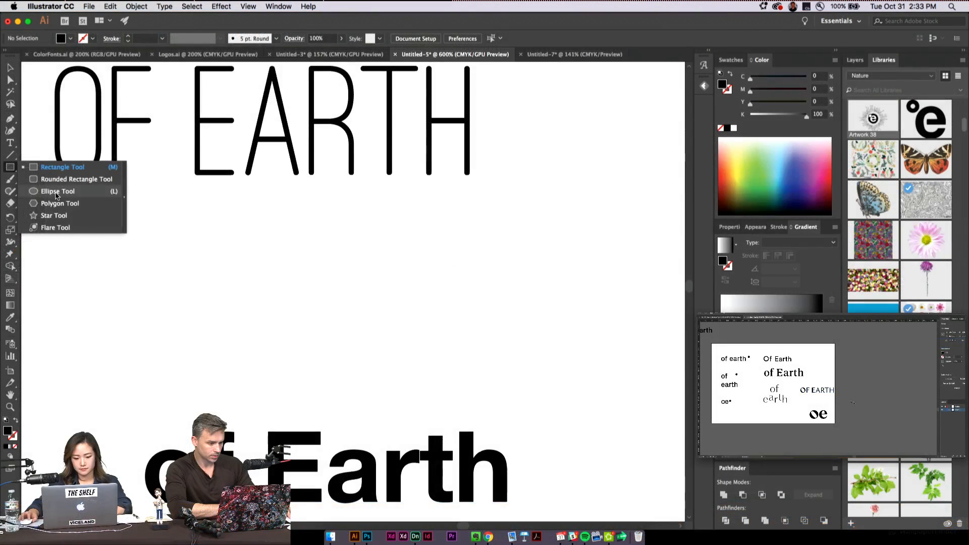
Step: Draw a circle 37 pt in diameter in the open space between the "OF EARTH" and "of Earth" wordmarks of Untitled-5
left_click_drag(318, 278, 431, 392)
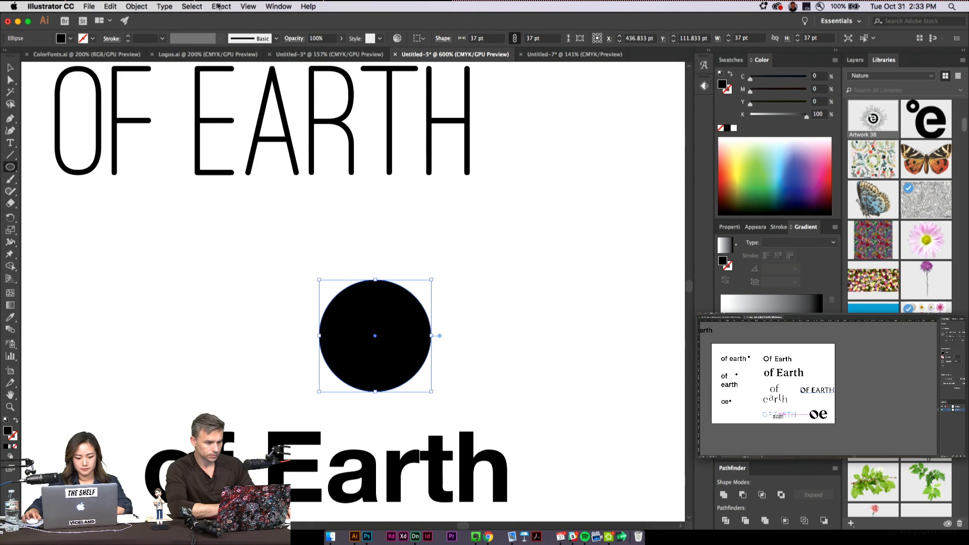
left_click(210, 6)
mouse_move(329, 69)
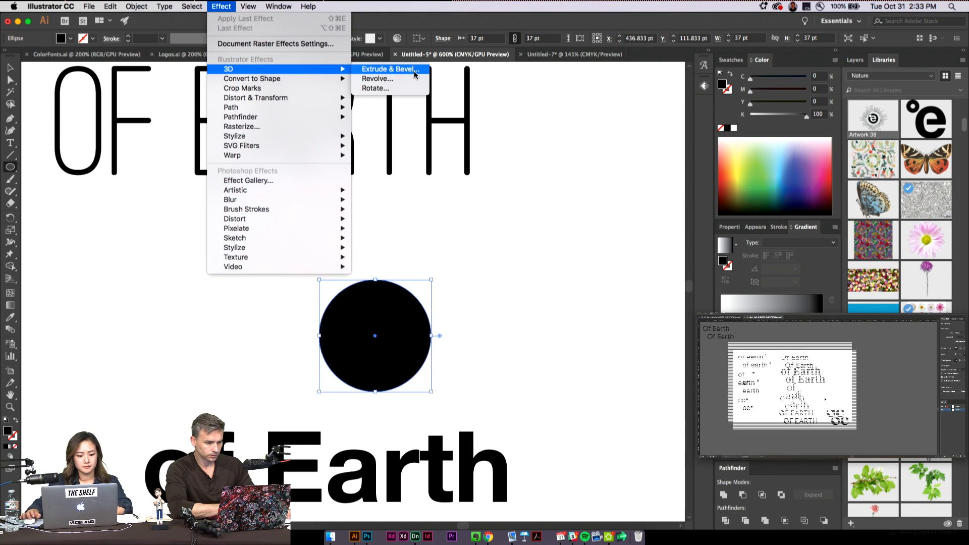
left_click(418, 79)
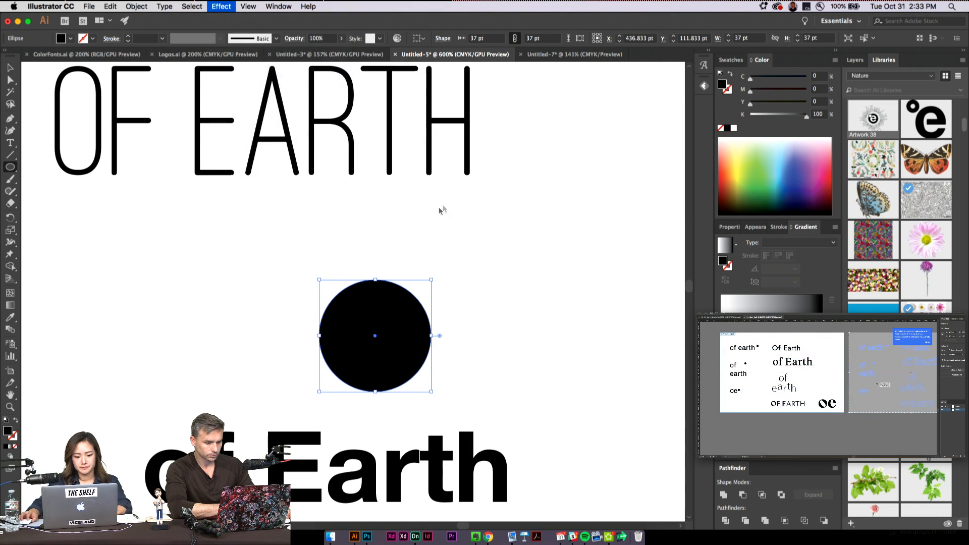
left_click(716, 284)
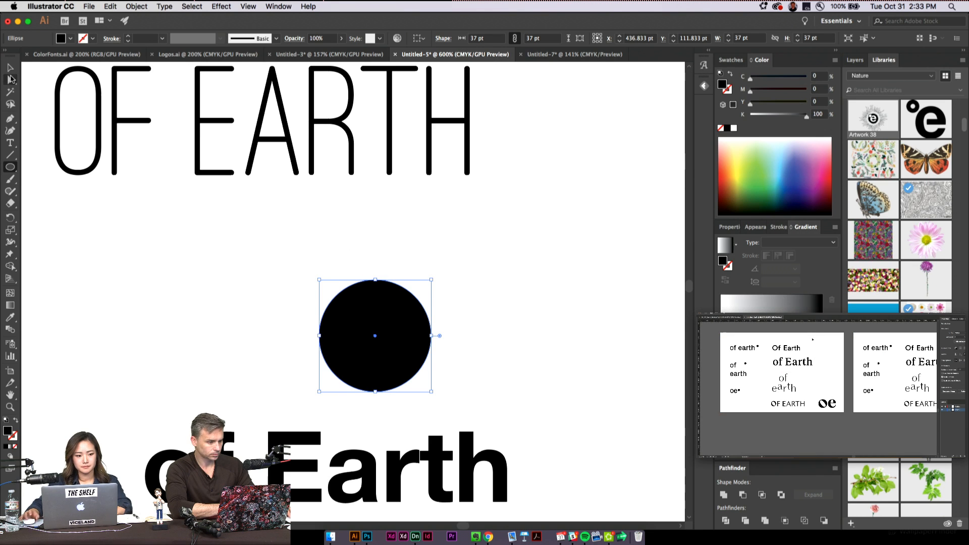
Step: Restore the deleted circle and cut it down to its left half with the Direct Selection tool
key("Delete")
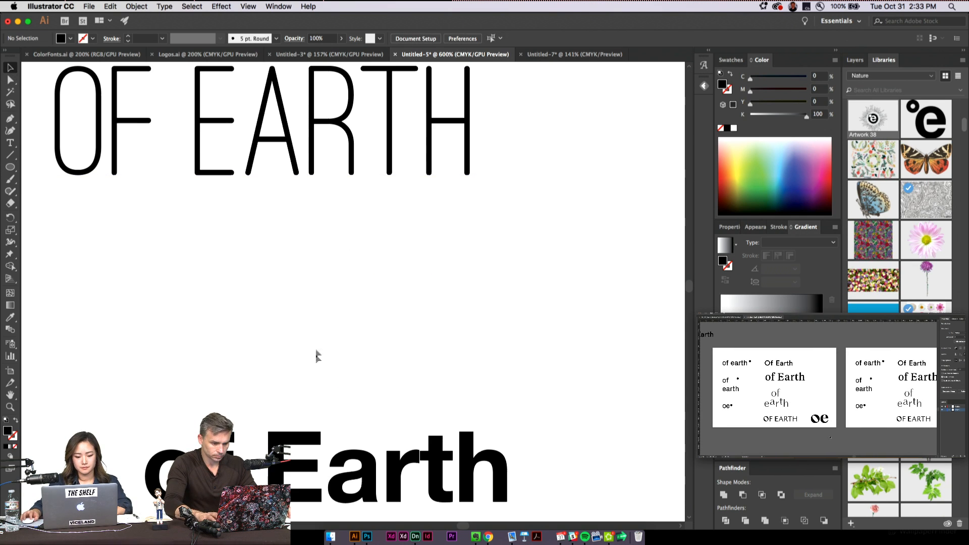
key("ctrl+z")
left_click(309, 332)
left_click(338, 337)
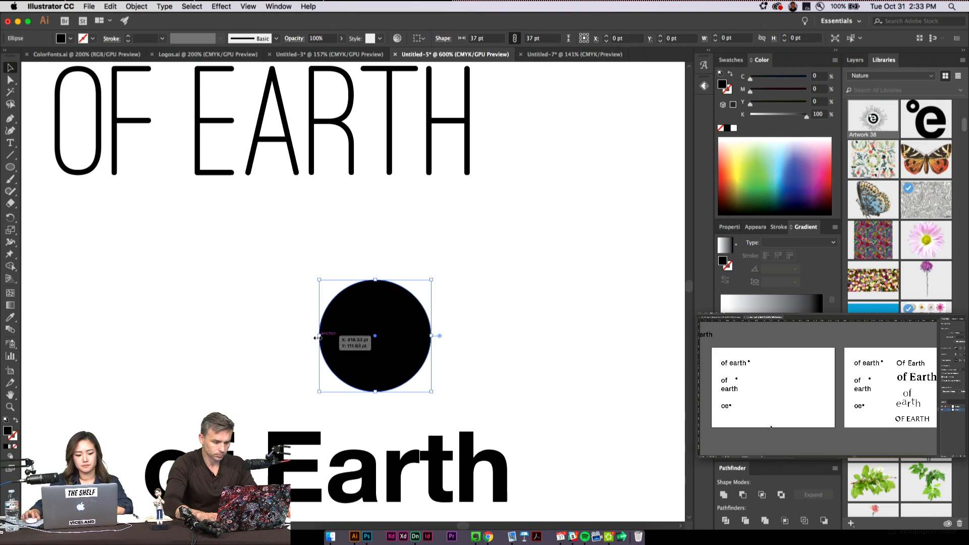
left_click(16, 81)
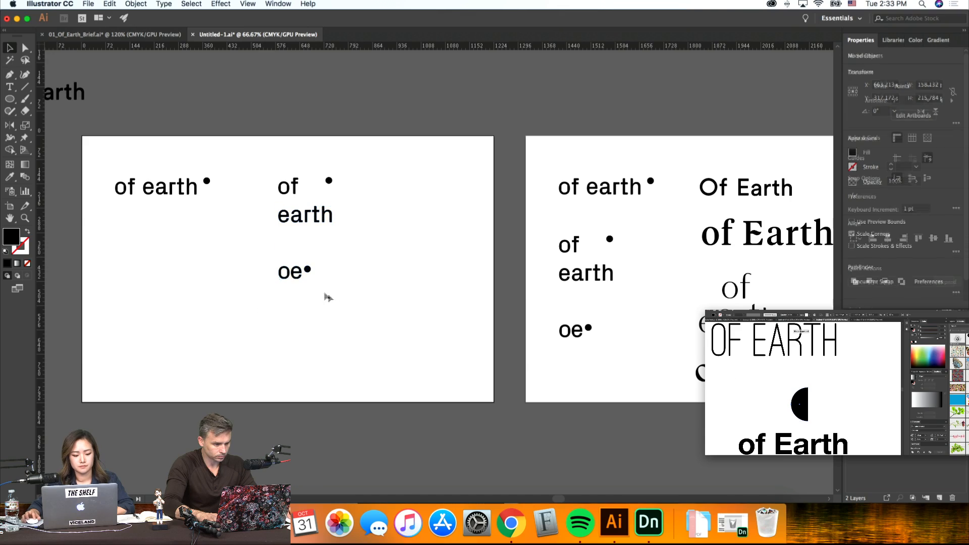
Step: Arrange the "of earth", stacked "of earth" and "oe" dot logos in a horizontal row across the middle of the Untitled-1.ai artboard
left_click(297, 275)
left_click_drag(296, 276, 404, 185)
left_click_drag(413, 226, 130, 136)
left_click_drag(169, 186, 189, 261)
left_click_drag(364, 333, 280, 229)
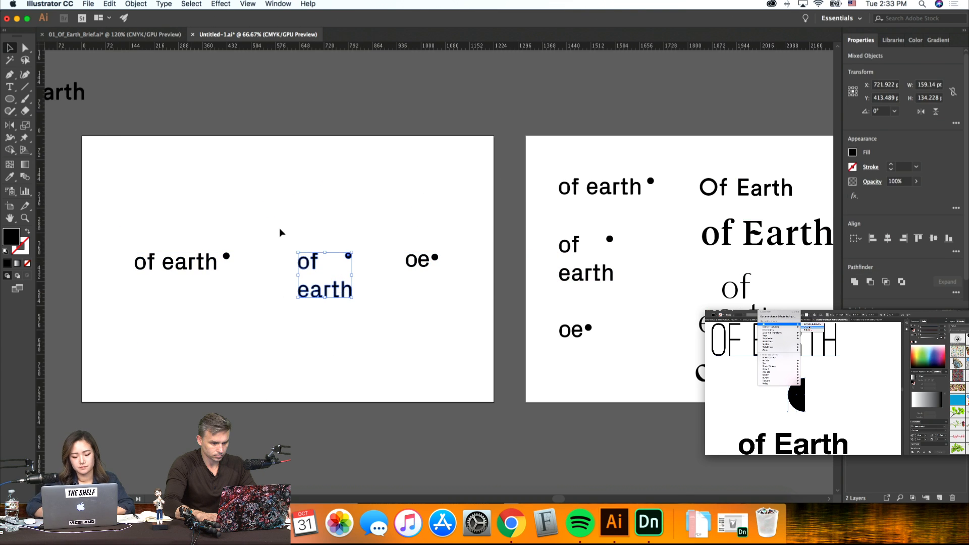
key("shift+Left")
key("shift+Left")
Step: Deselect the logos and save the Untitled-1.ai document
left_click(425, 355)
key("super+s")
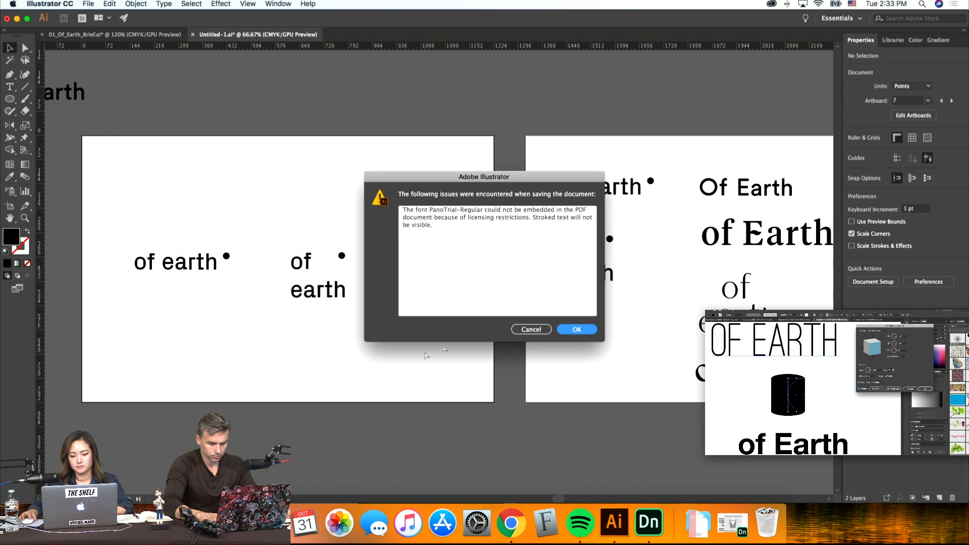
left_click(576, 329)
Step: Delete the three dot logos from the left side of artboard 8
key("shift+Page_Down")
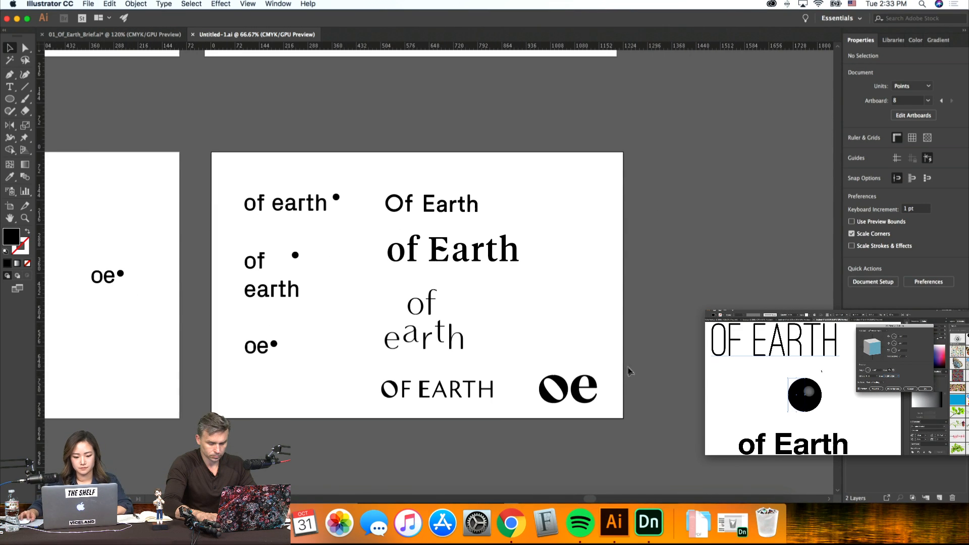
scroll(626, 371, "right", 5)
left_click(98, 189)
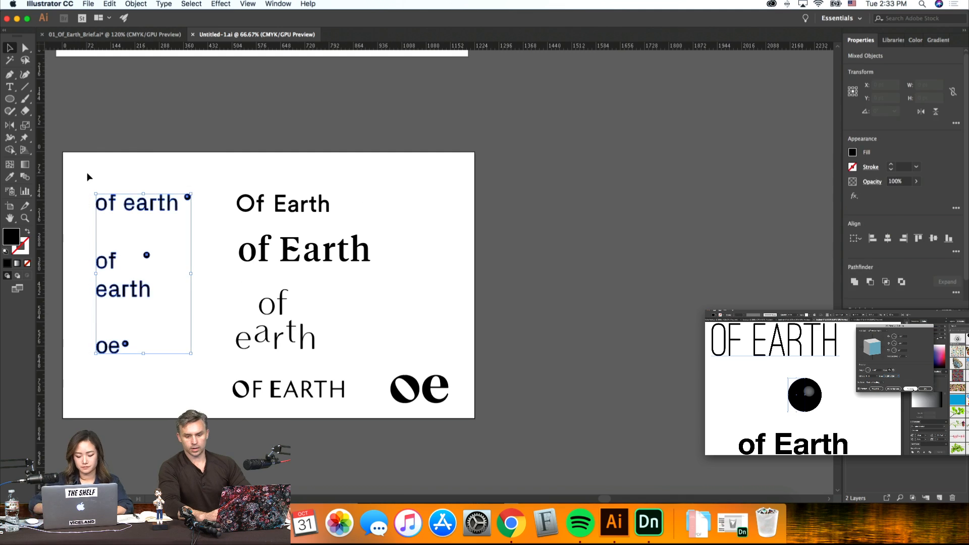
key("Delete")
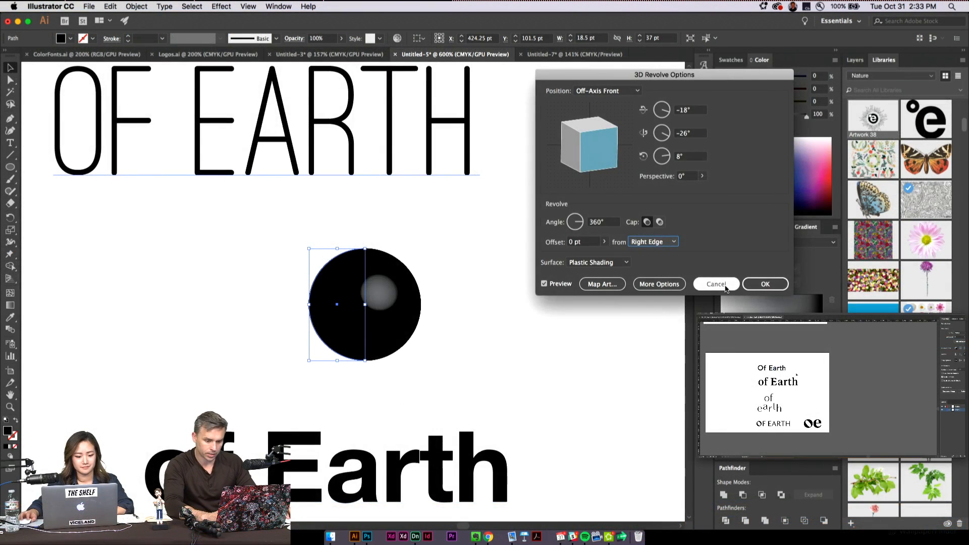
Step: Discard the 3D Revolve effect in Untitled-5 and move the half circle to about X 421 pt, Y 95 pt
left_click(716, 281)
key("super+z")
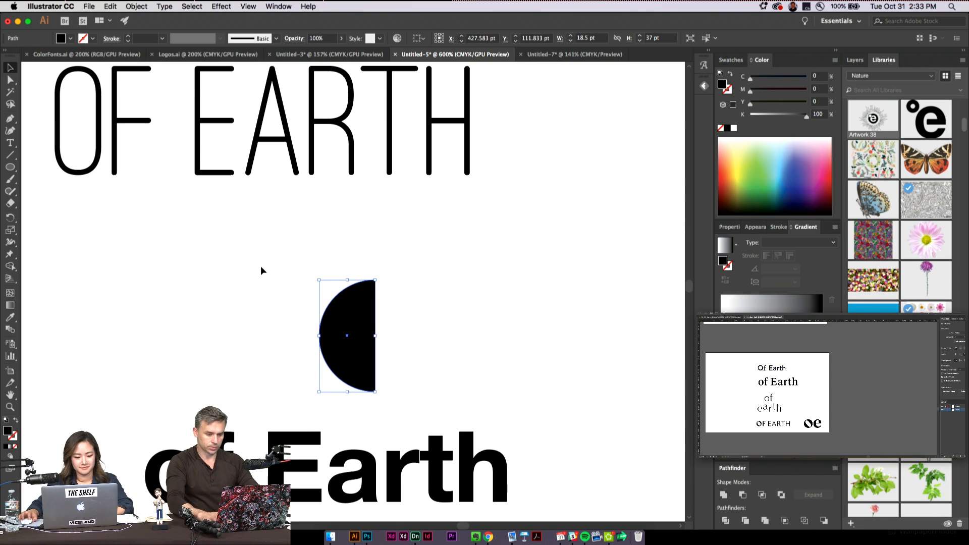
left_click_drag(336, 318, 317, 267)
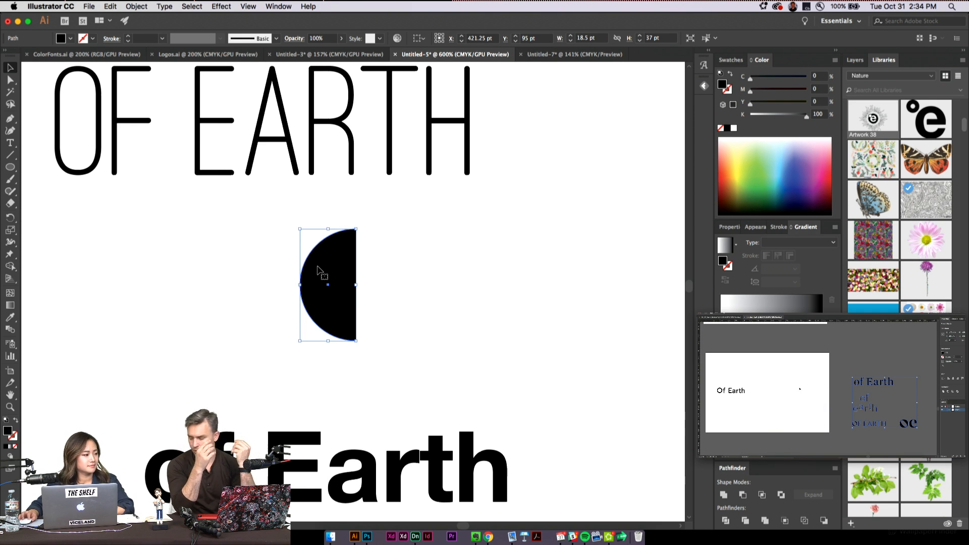
left_click_drag(318, 271, 320, 272)
Step: Fill the half circle with a light green of about C 67, M 0, Y 69, K 0
key("super+equal")
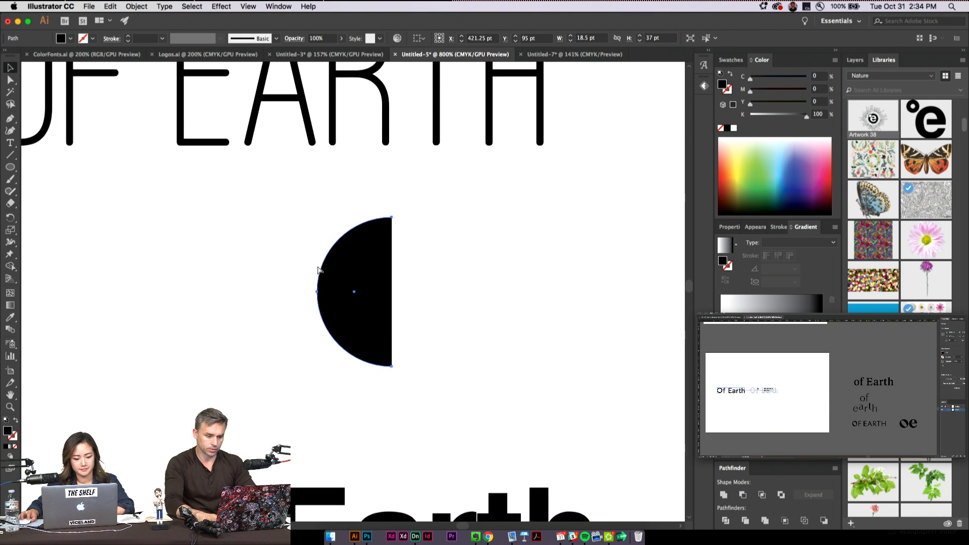
key("super+equal")
key("super+equal")
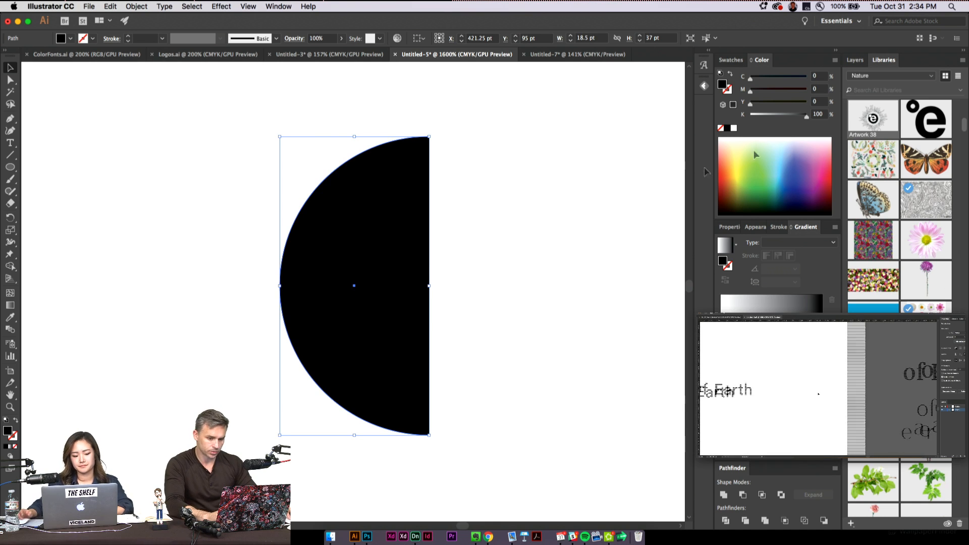
left_click(769, 175)
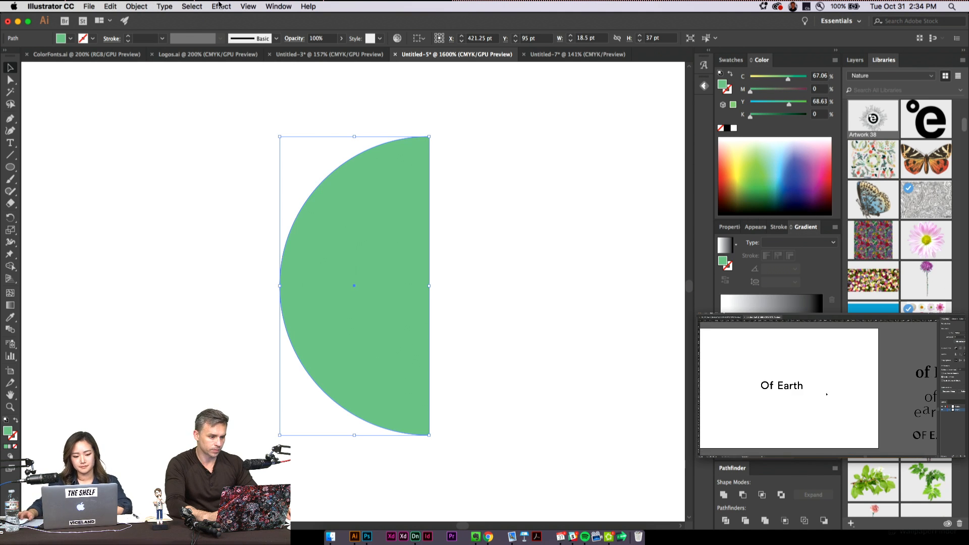
Step: Apply a 3D Revolve effect to the green half circle, revolving it 360° from its right edge with the preview on
left_click(220, 6)
mouse_move(303, 68)
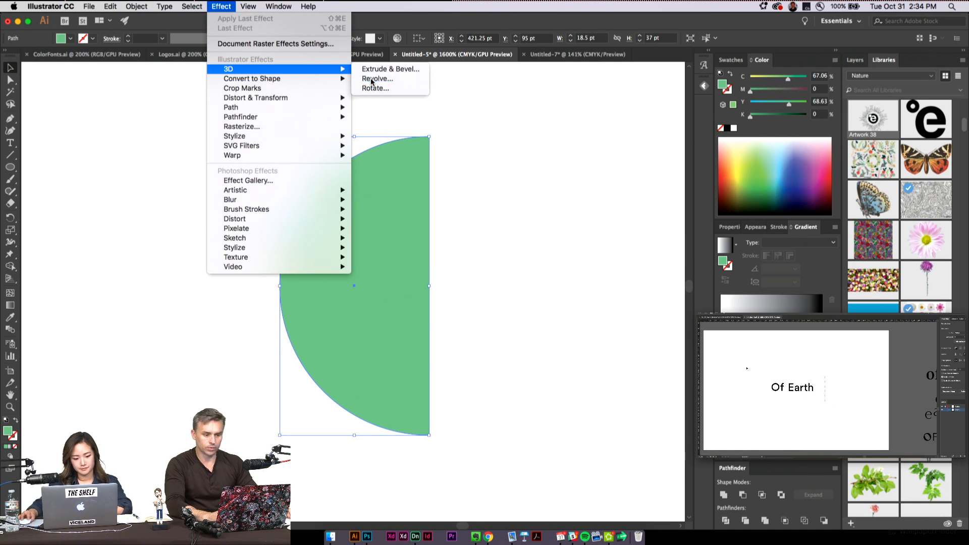
left_click(372, 80)
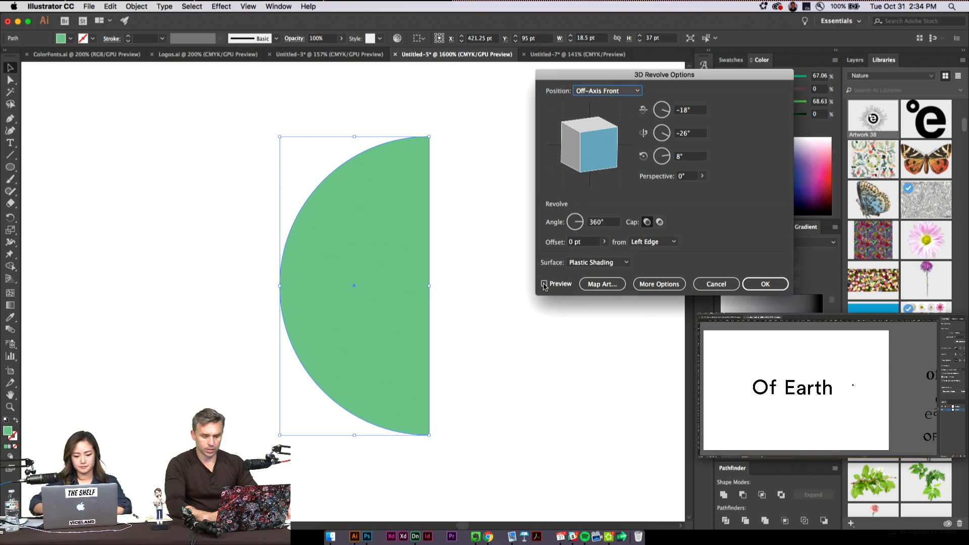
left_click(544, 284)
left_click(675, 242)
left_click(661, 260)
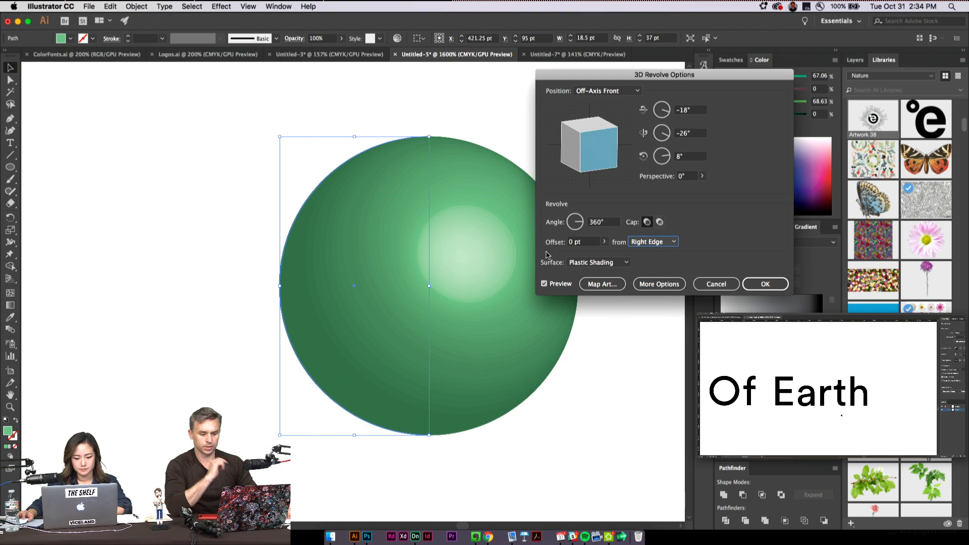
Step: Show the additional revolve shading options and move the light to the sphere's upper left, keeping light intensity at 100%
left_click(659, 285)
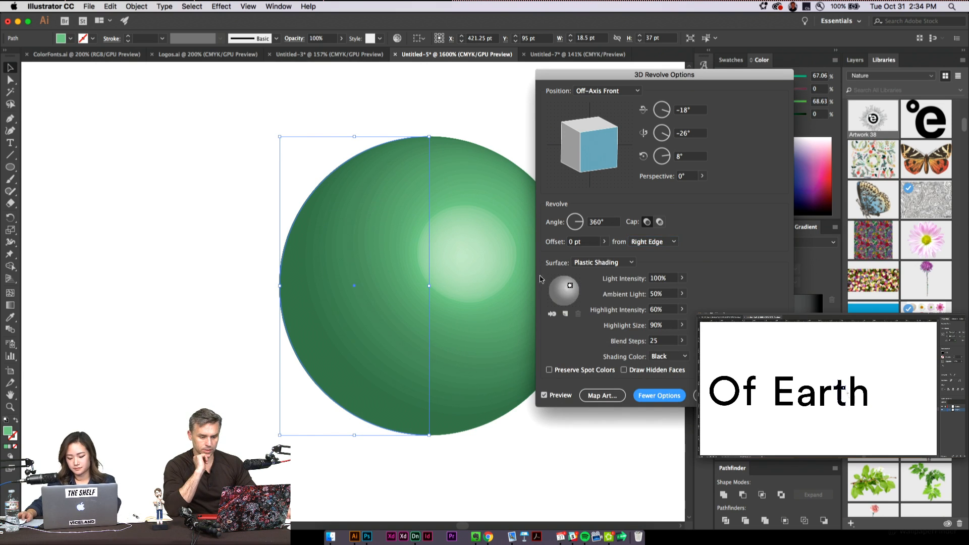
left_click_drag(560, 290, 557, 284)
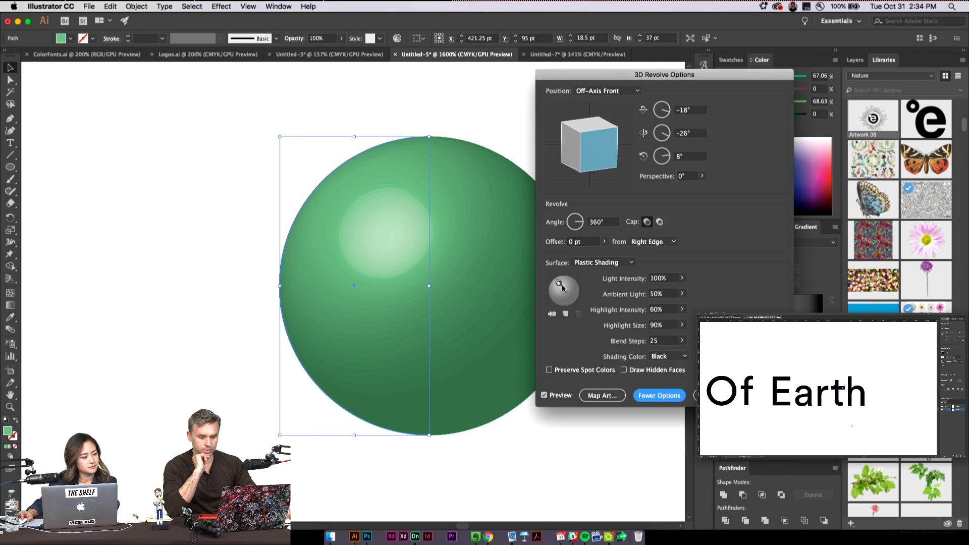
left_click(682, 278)
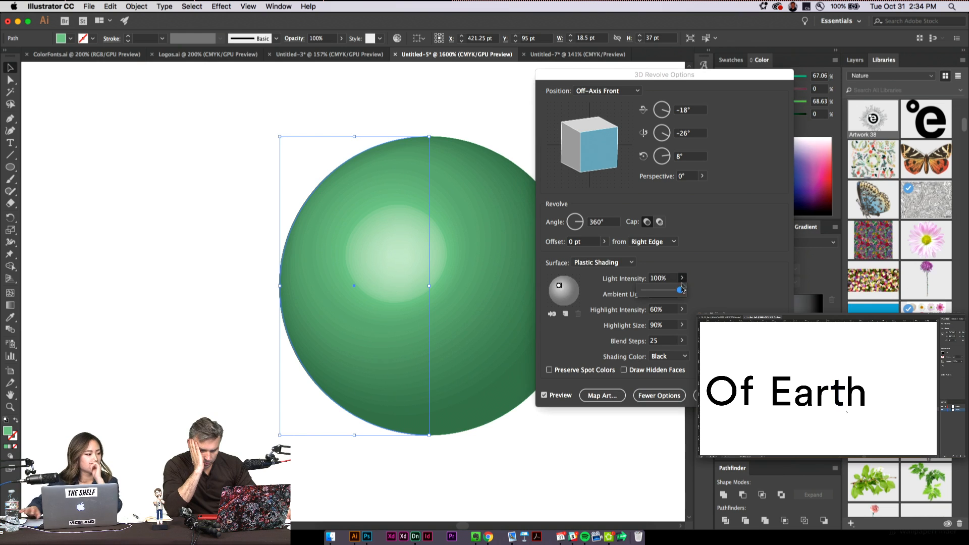
left_click(742, 296)
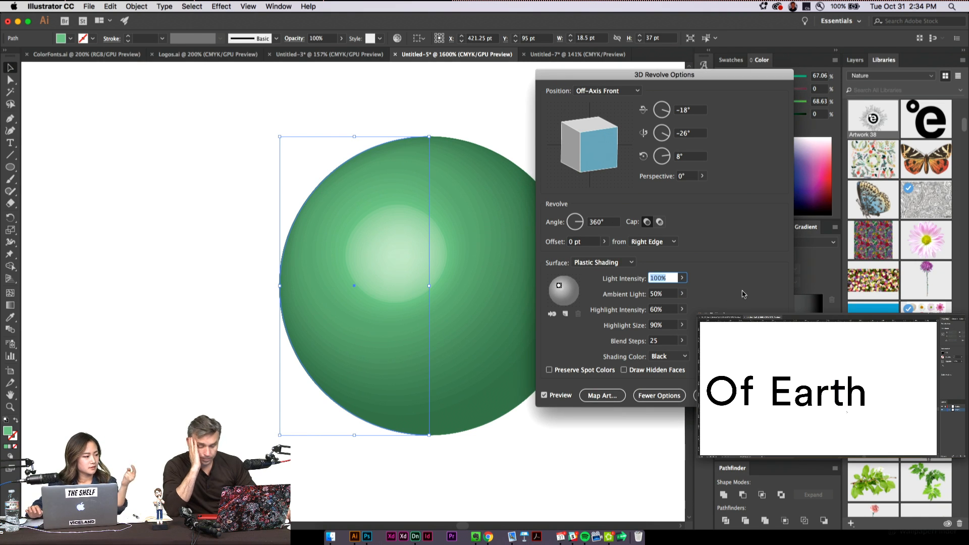
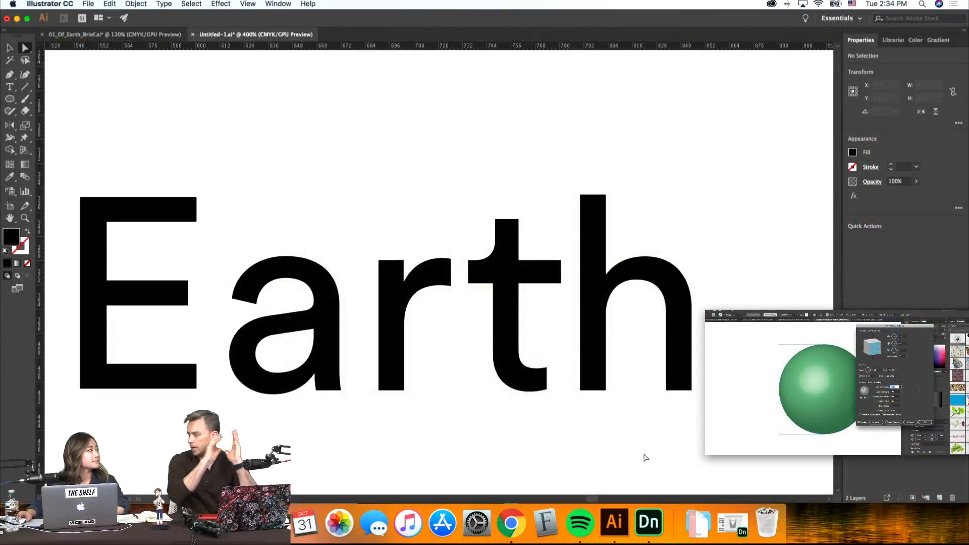
Step: Examine the letterforms and spacing of the "Of Earth" wordmark in Untitled-1.ai, both close up and on the whole artboard
scroll(644, 457, "right", 3)
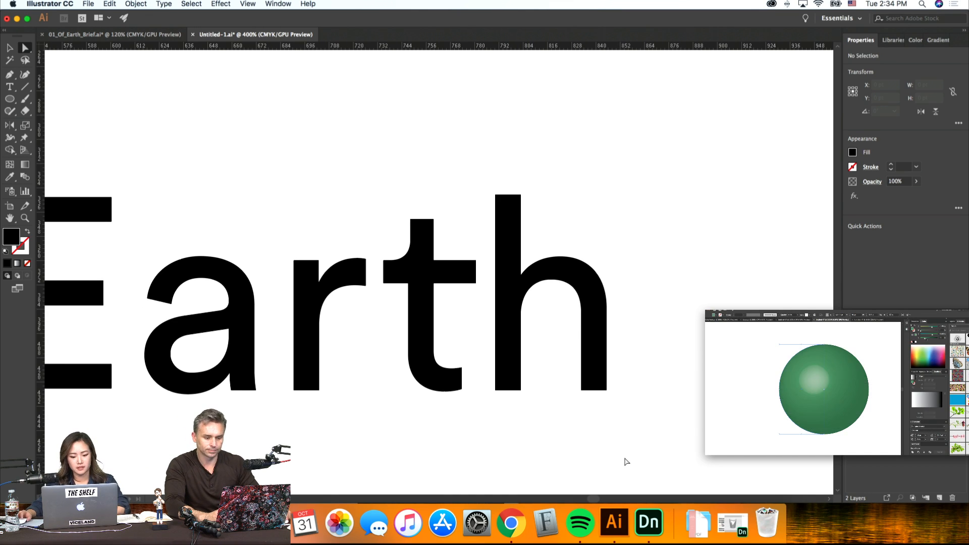
scroll(626, 462, "left", 3)
key("super+minus")
key("super+minus")
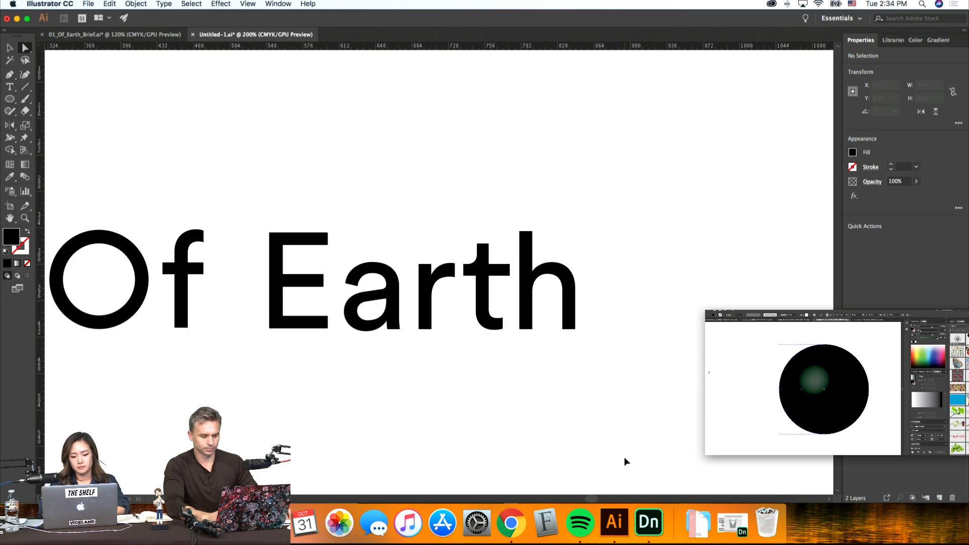
key("super+equal")
key("super+equal")
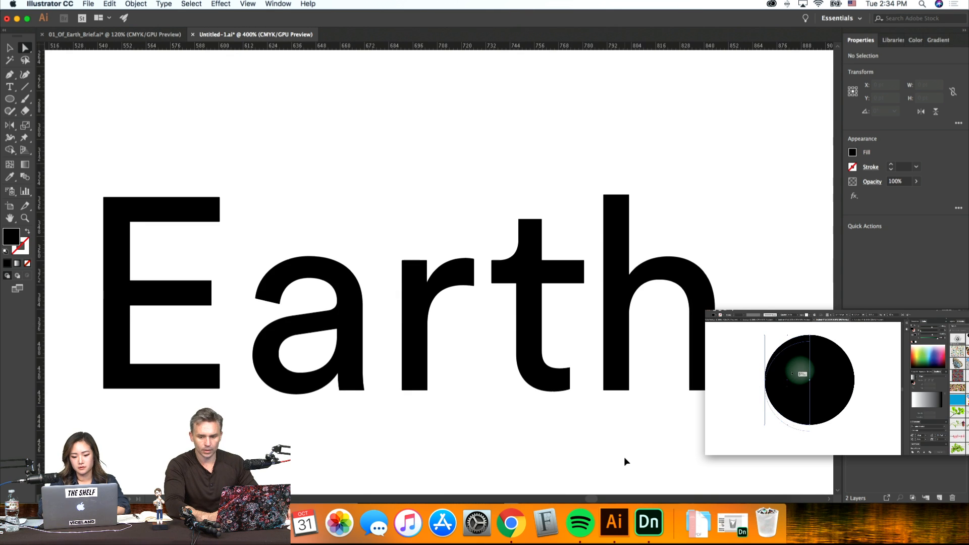
scroll(624, 461, "left", 2)
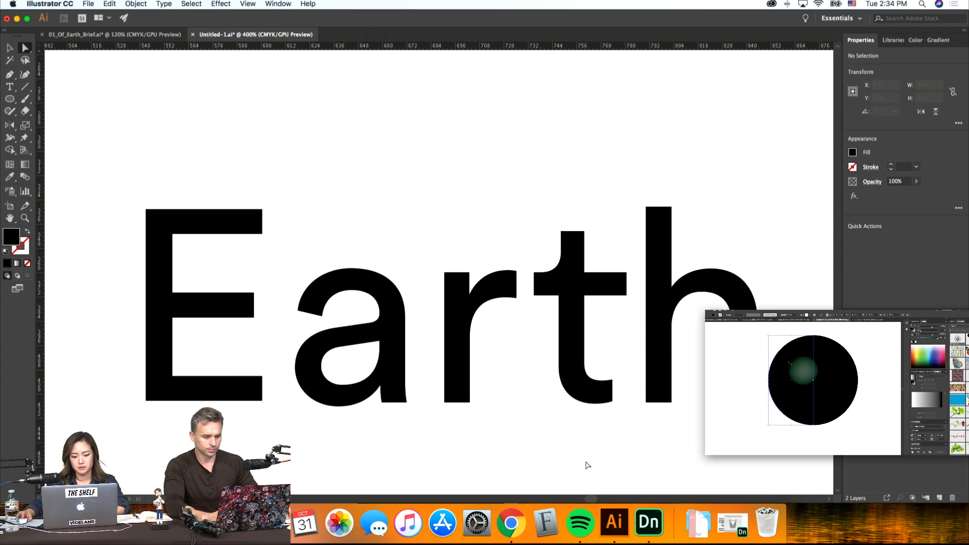
key("super+minus")
scroll(587, 465, "right", 2)
scroll(588, 464, "left", 2)
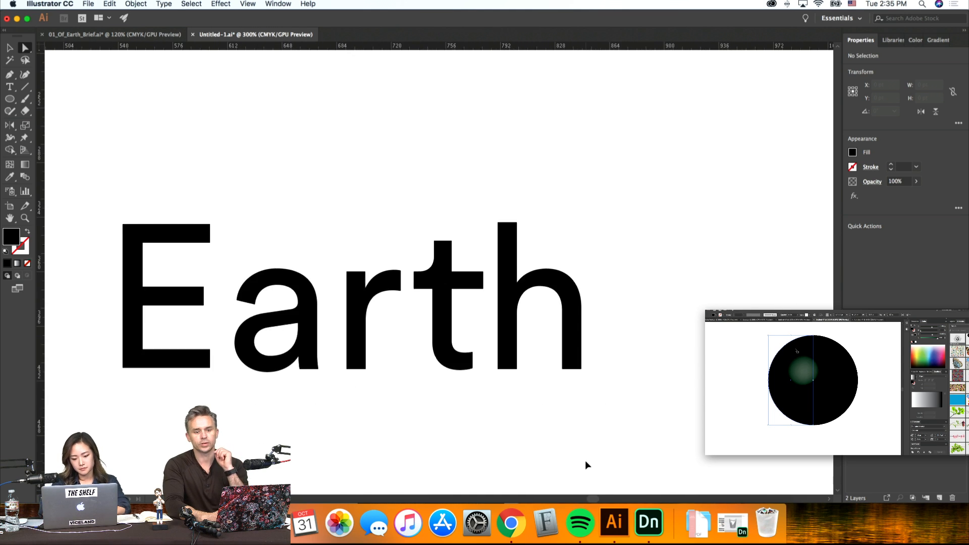
key("super+1")
key("super+minus")
key("super+plus")
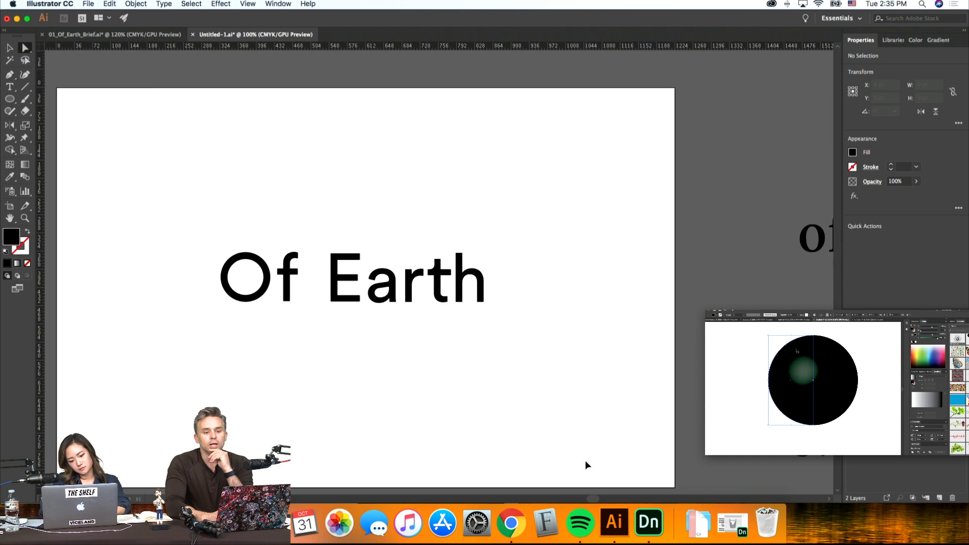
Step: Move the remaining serif, staggered, "OF EARTH" and "oe" logos from beside the artboard to beneath the "Of Earth" wordmark
left_click(10, 48)
scroll(189, 143, "right", 5)
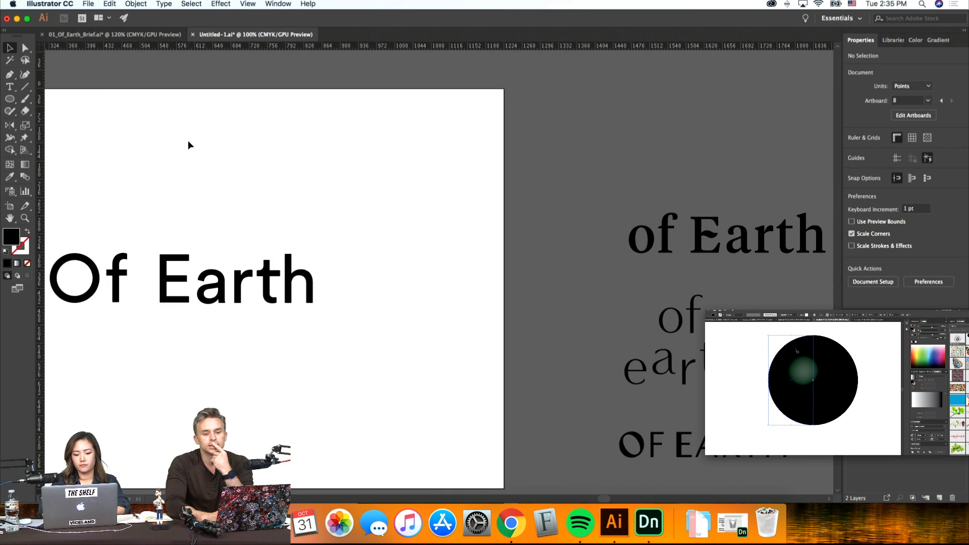
key("super+minus")
scroll(188, 141, "right", 4)
left_click_drag(611, 398, 206, 353)
Step: Duplicate the "Of Earth" artboard with its artwork to the right of the original and leave artboard editing
left_click(9, 206)
left_click_drag(192, 234, 524, 234)
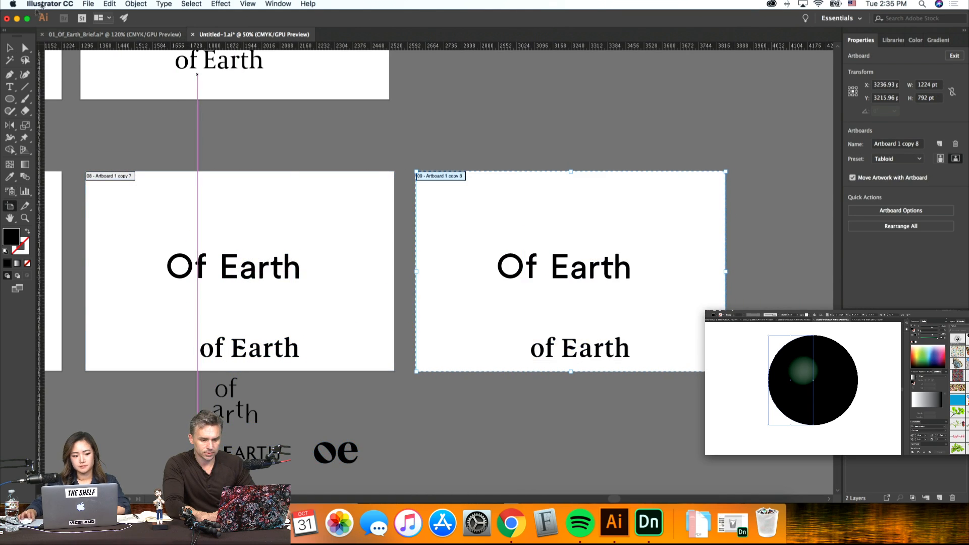
key("Escape")
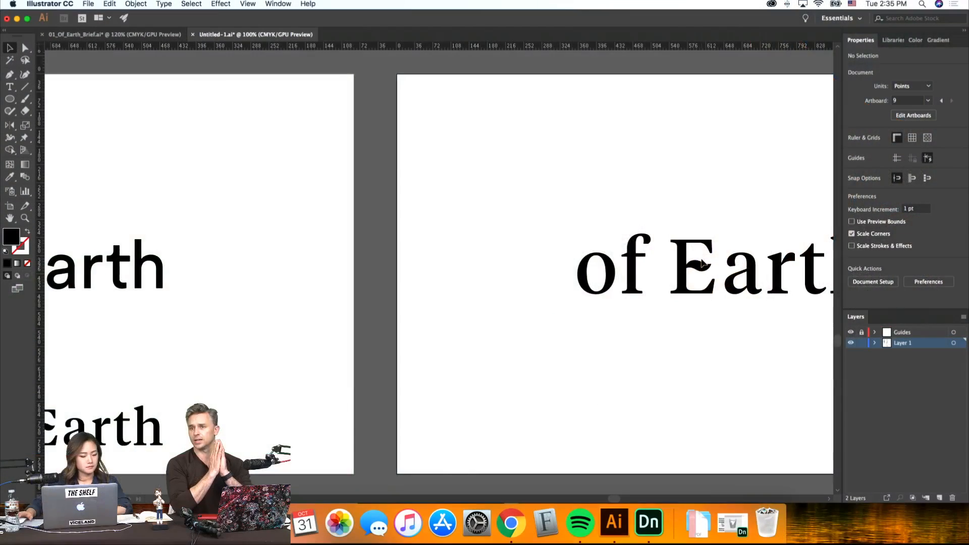
Step: Scale the serif "of Earth" wordmark down slightly and reposition it near the centre of its artboard
scroll(755, 281, "right", 10)
scroll(755, 281, "right", 5)
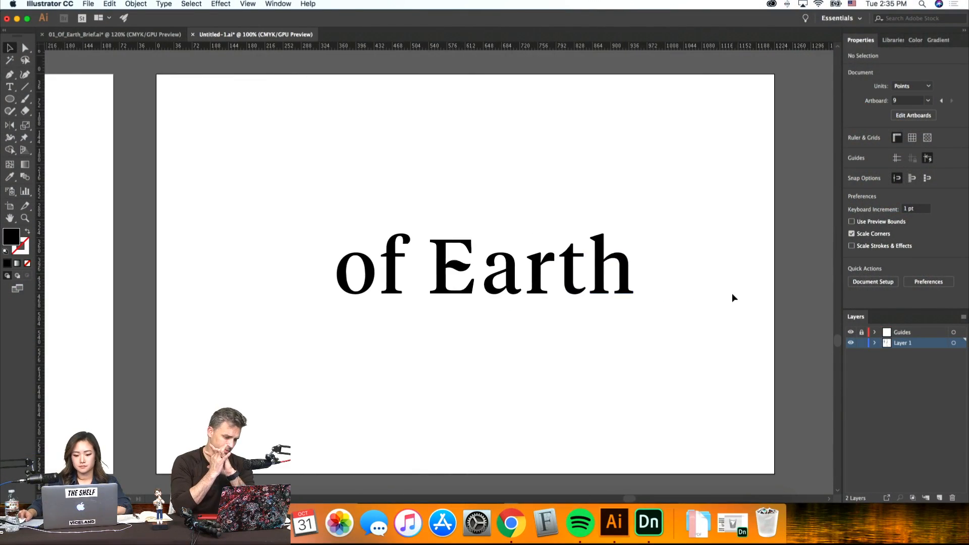
left_click(535, 288)
left_click_drag(586, 297, 474, 268)
left_click_drag(537, 273, 522, 282)
left_click(647, 293)
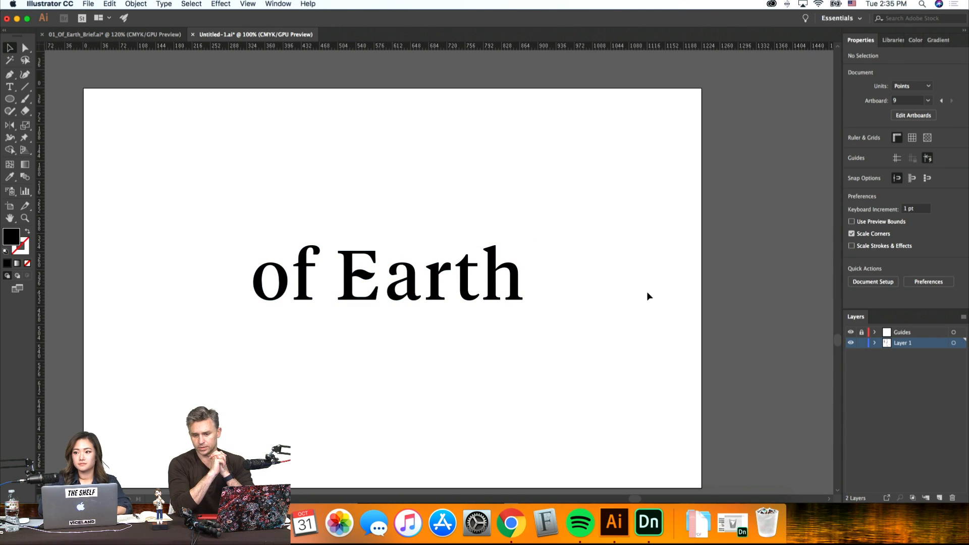
Step: Adjust the anchor points on the wavy middle bar of the "E" to make its curves slightly fuller
key("super+equal")
key("super+equal")
key("super+equal")
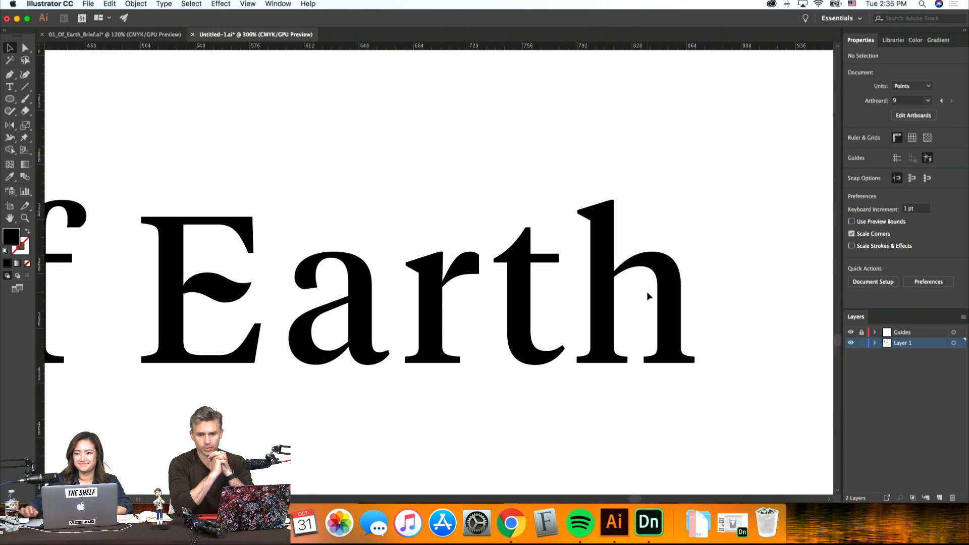
key("super+equal")
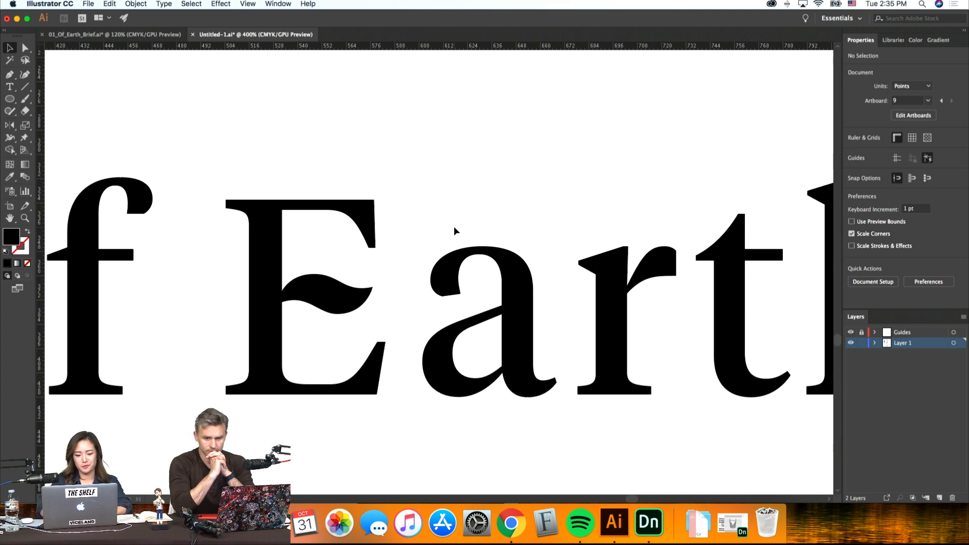
key("a")
left_click(315, 272)
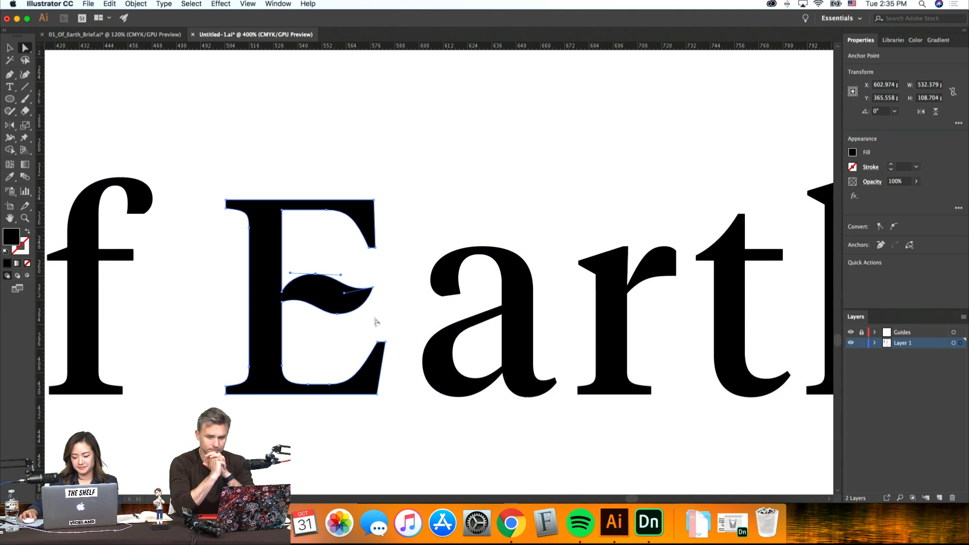
left_click(365, 331)
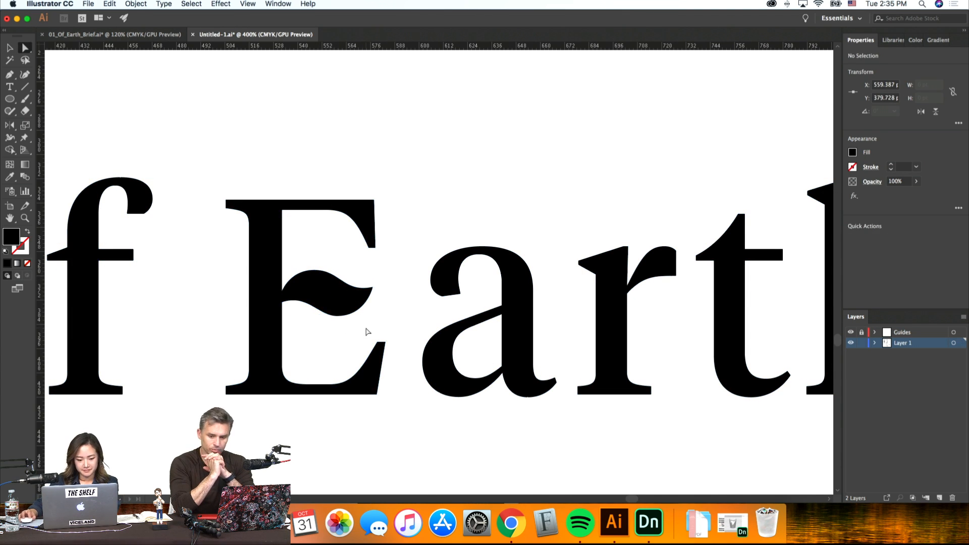
left_click(357, 319)
left_click(410, 327)
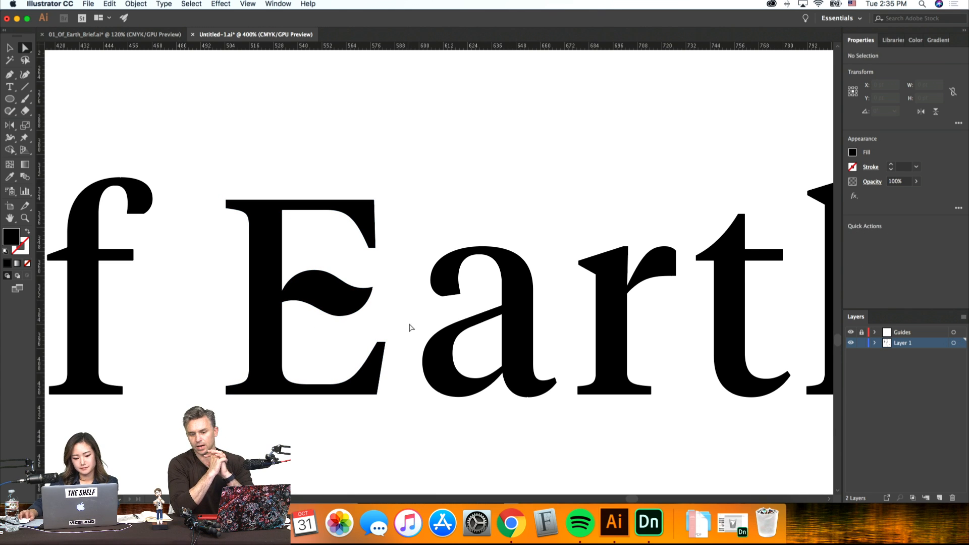
Step: Extend the pointed tip of the "E" middle bar slightly outward and check the letter's shape
scroll(410, 327, "down", 5)
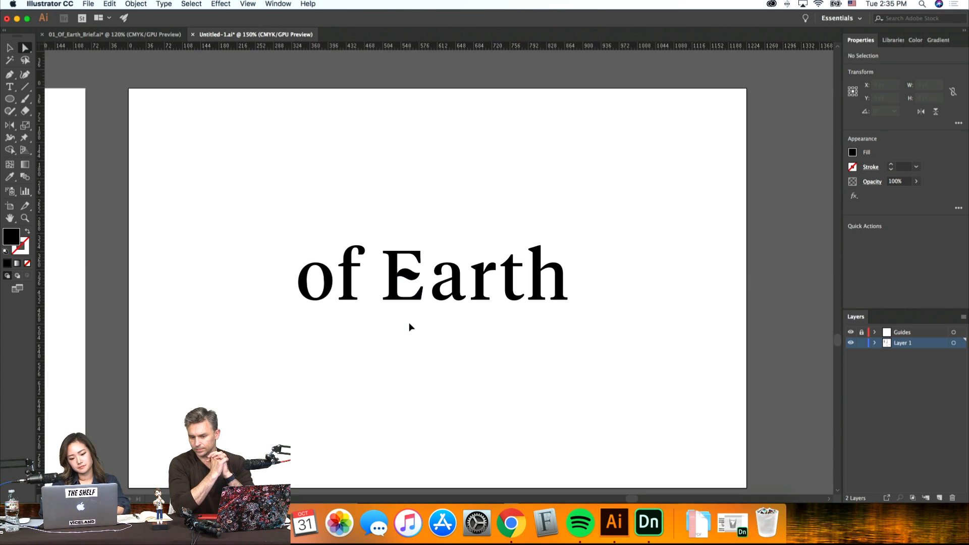
scroll(410, 327, "up", 4)
scroll(410, 328, "up", 3)
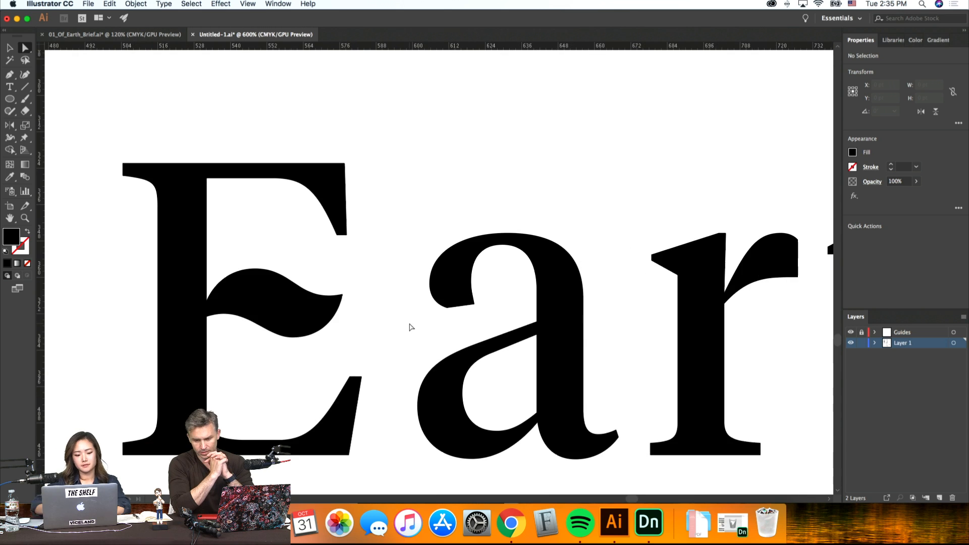
left_click_drag(388, 315, 336, 287)
left_click(380, 354)
scroll(379, 353, "left", 3)
scroll(379, 353, "right", 3)
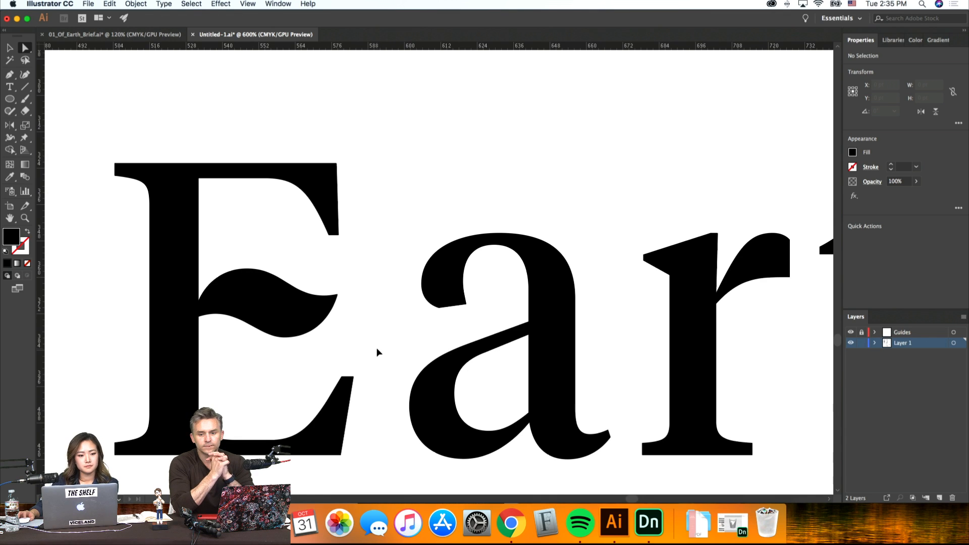
Step: Save the document and accept the font embedding notice
key("super+0")
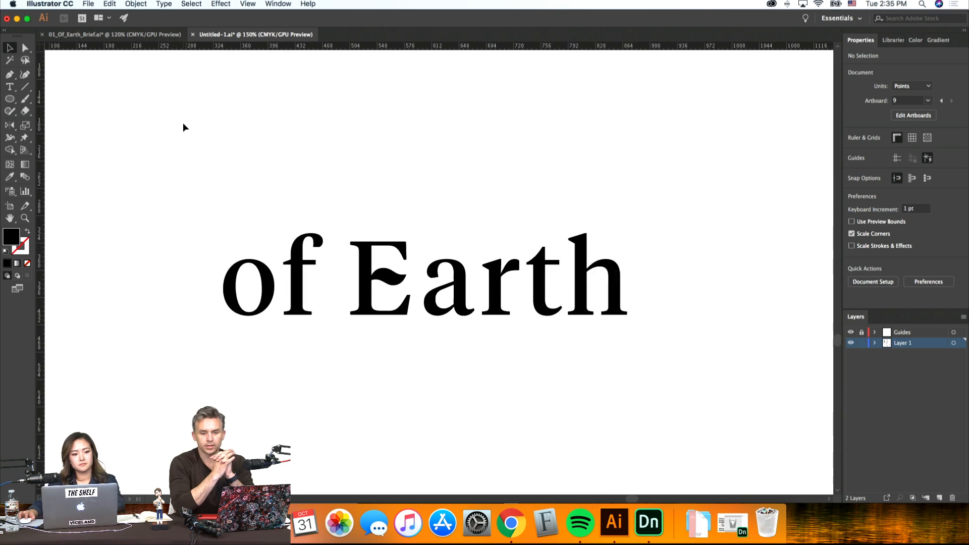
key("super+s")
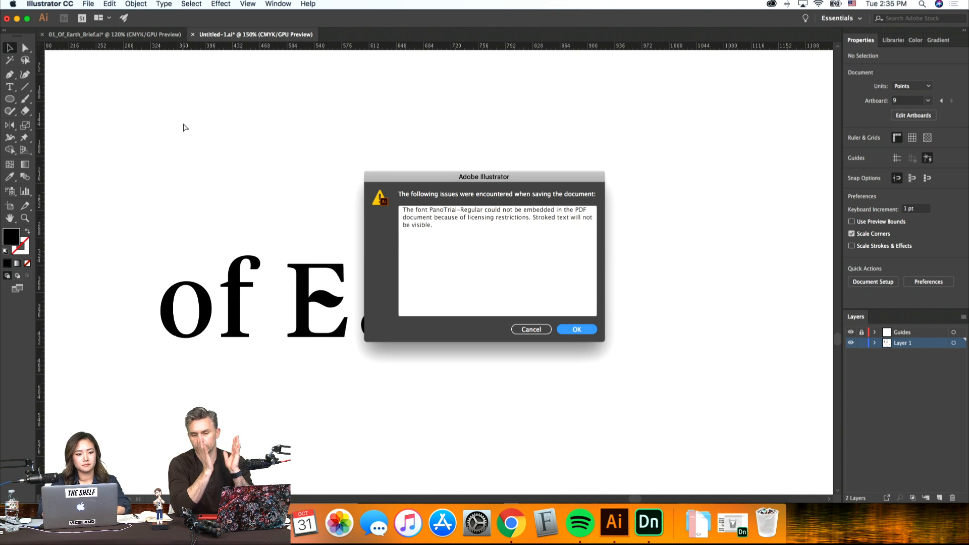
key("Return")
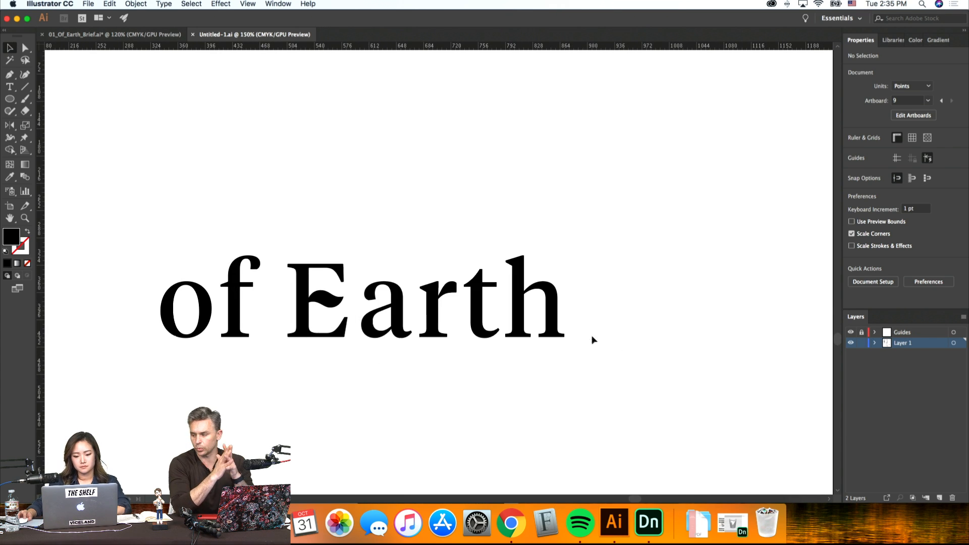
Step: Duplicate the serif "of Earth" artboard with its artwork to the right and leave artboard editing
key("super+minus")
key("super+minus")
key("super+minus")
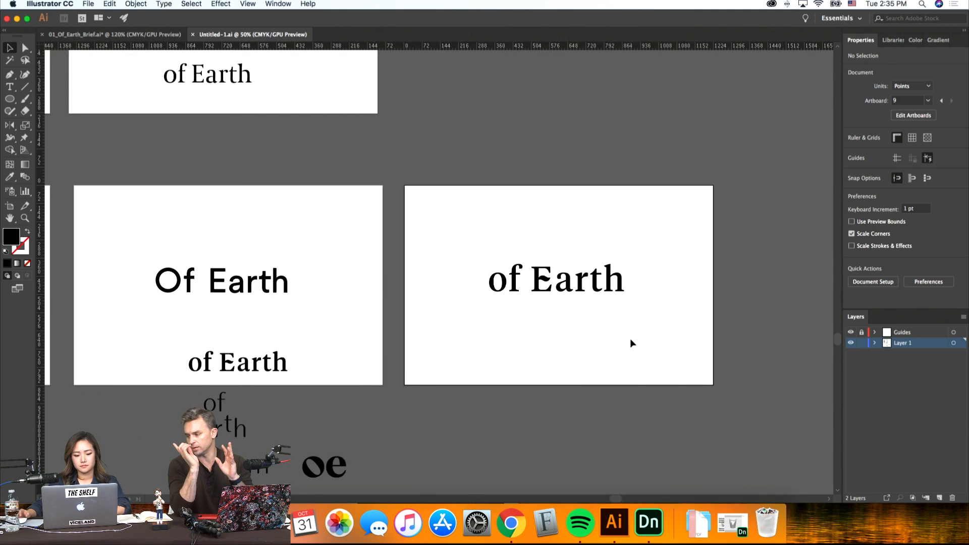
left_click(9, 211)
left_click_drag(407, 329, 739, 331)
key("v")
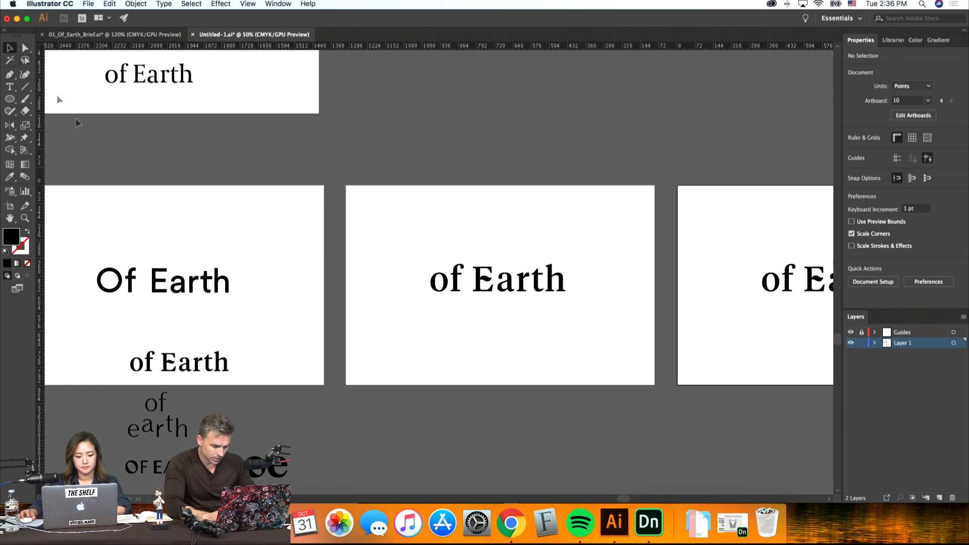
Step: Move the staggered "of earth", "OF EARTH" and "oe" logos over to the area of the new artboard
scroll(279, 402, "down", 3)
left_click_drag(103, 383, 773, 407)
left_click_drag(154, 335, 746, 271)
scroll(737, 270, "right", 8)
scroll(737, 271, "right", 7)
Step: Delete the duplicated serif wordmark from the new artboard and put the staggered "of earth" logo in its place
left_click(496, 211)
key("Delete")
left_click_drag(470, 325, 401, 187)
left_click(584, 262)
Step: Try setting the staggered logo on a single line by moving "earth" up beside "of"
key("super+equal")
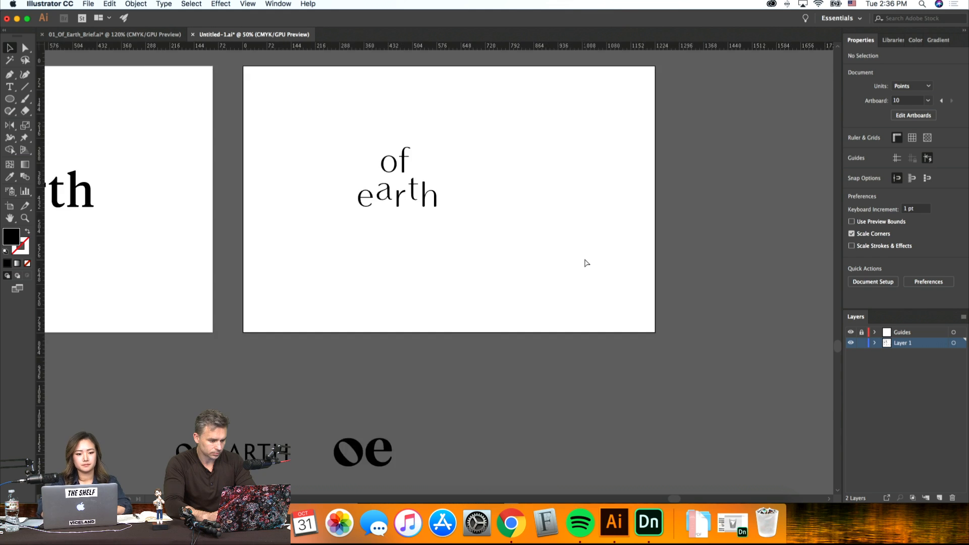
scroll(585, 262, "up", 4)
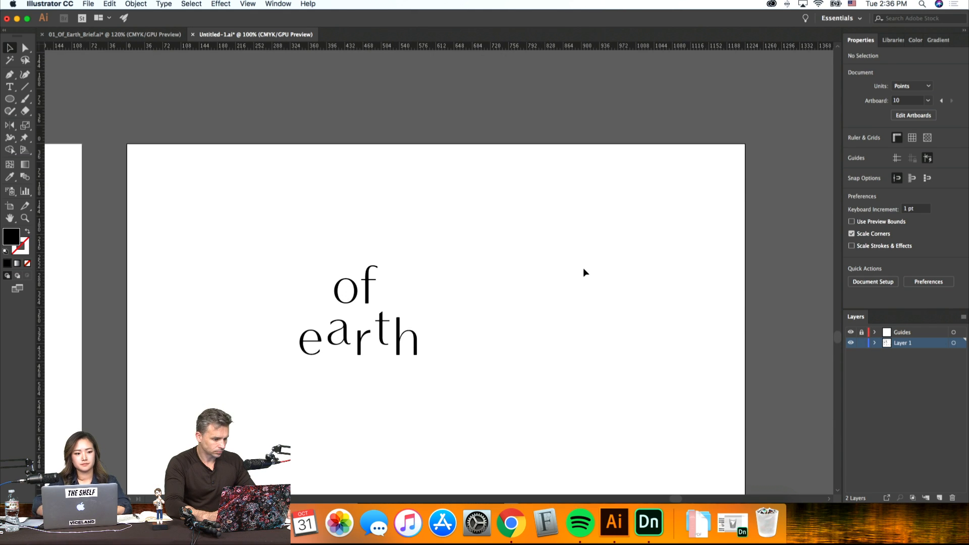
key("super+equal")
scroll(584, 273, "down", 2)
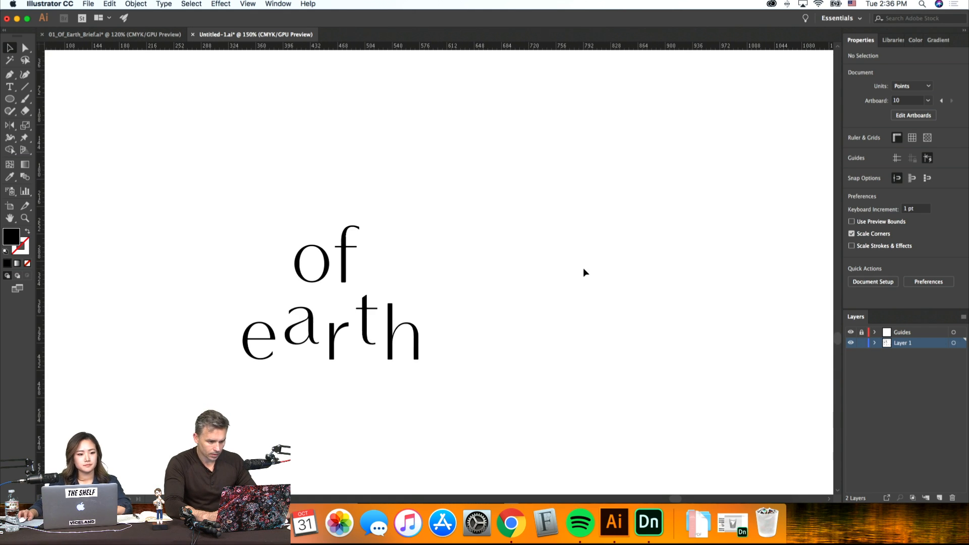
key("super+minus")
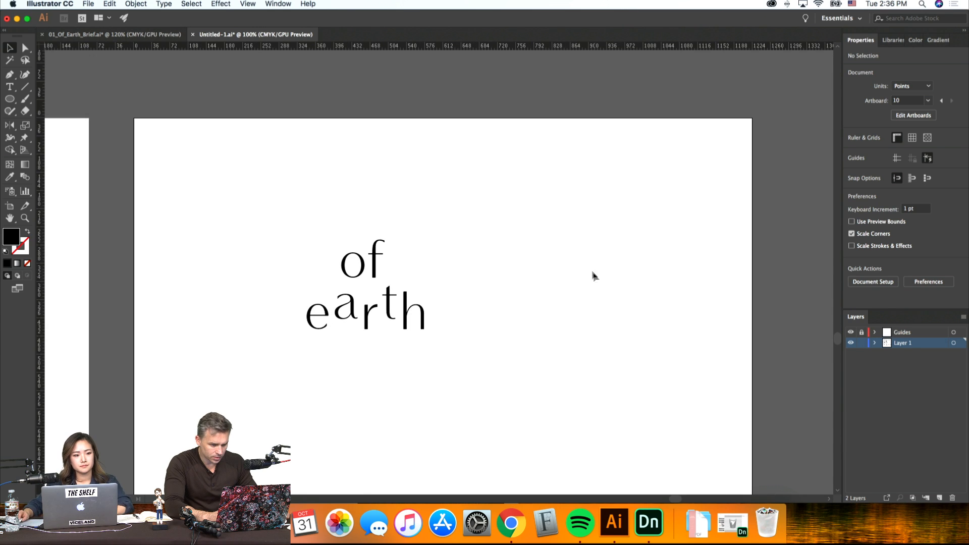
scroll(571, 319, "up", 1)
left_click_drag(350, 310, 450, 262)
left_click(622, 305)
scroll(622, 305, "up", 2)
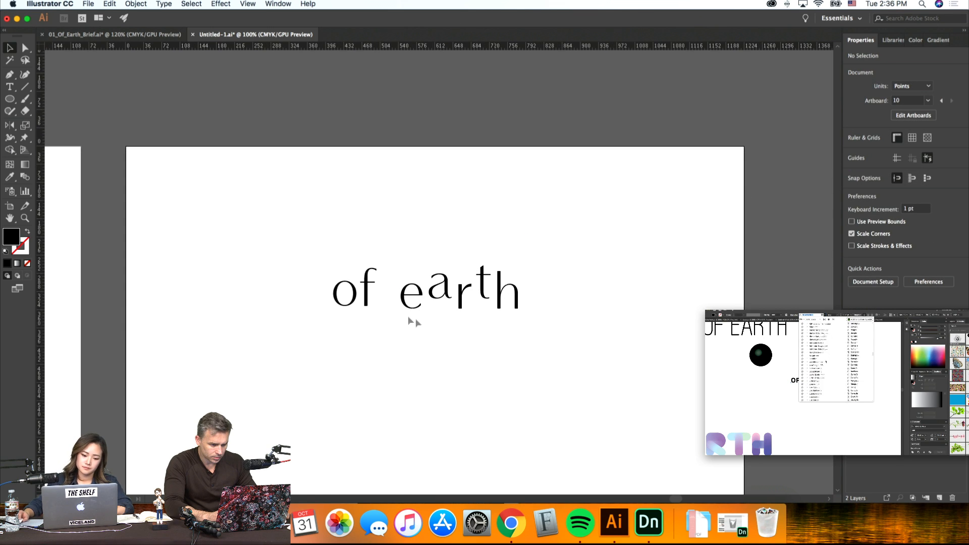
Step: Raise the "f" above the baseline of the "o" and move "earth" back beneath "of"
left_click_drag(367, 293, 367, 289)
scroll(589, 305, "down", 3)
scroll(589, 303, "down", 1)
left_click_drag(392, 207, 321, 264)
left_click(562, 283)
left_click(531, 244)
Step: Move "of" right so it sits over the middle of "earth", nudging it 6 pt left and 11 pt up
key("super+equal")
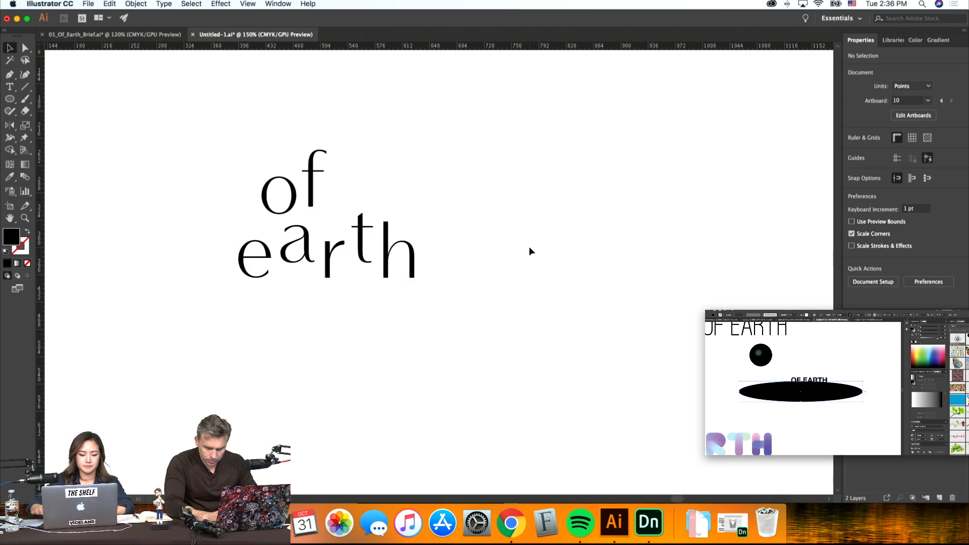
scroll(529, 247, "up", 4)
scroll(530, 247, "left", 2)
scroll(417, 243, "left", 3)
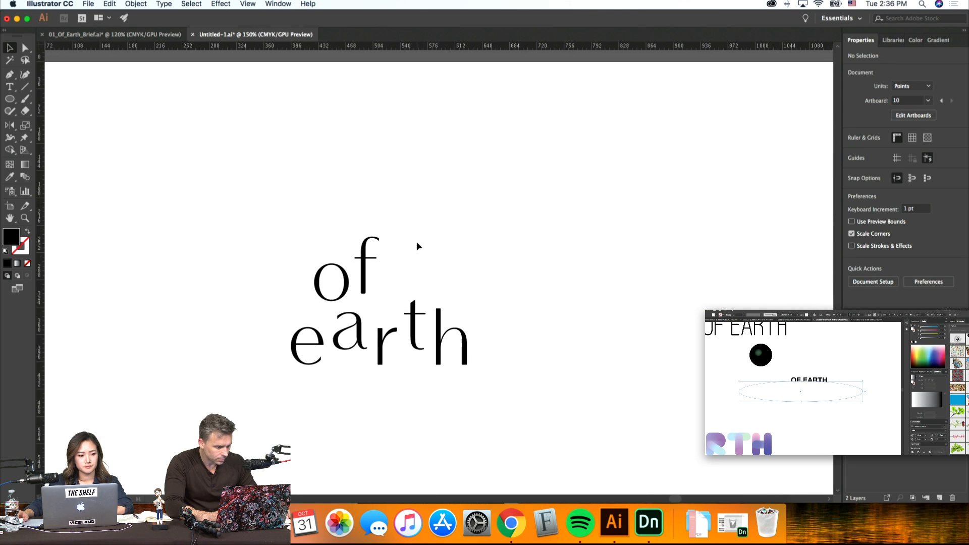
scroll(519, 245, "down", 2)
scroll(519, 245, "right", 4)
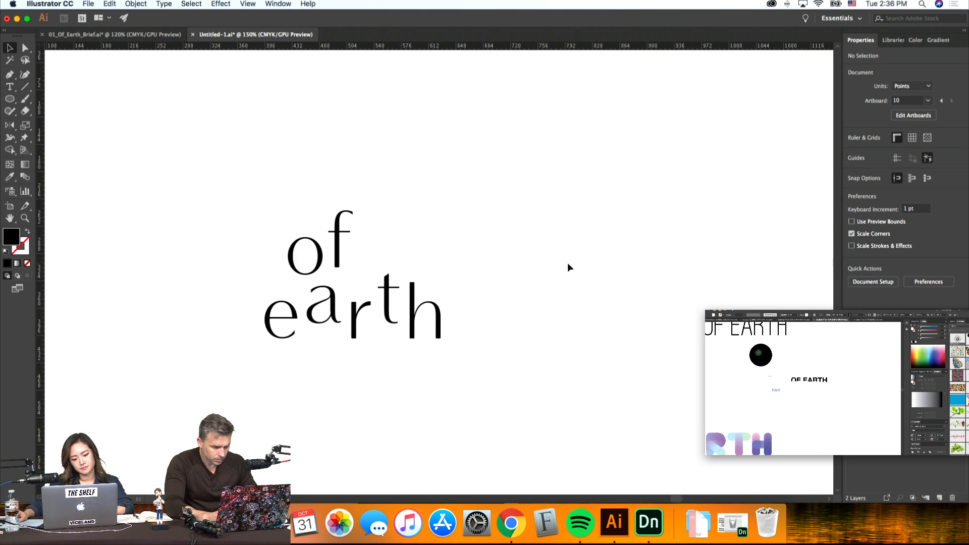
scroll(568, 266, "left", 3)
key("super+equal")
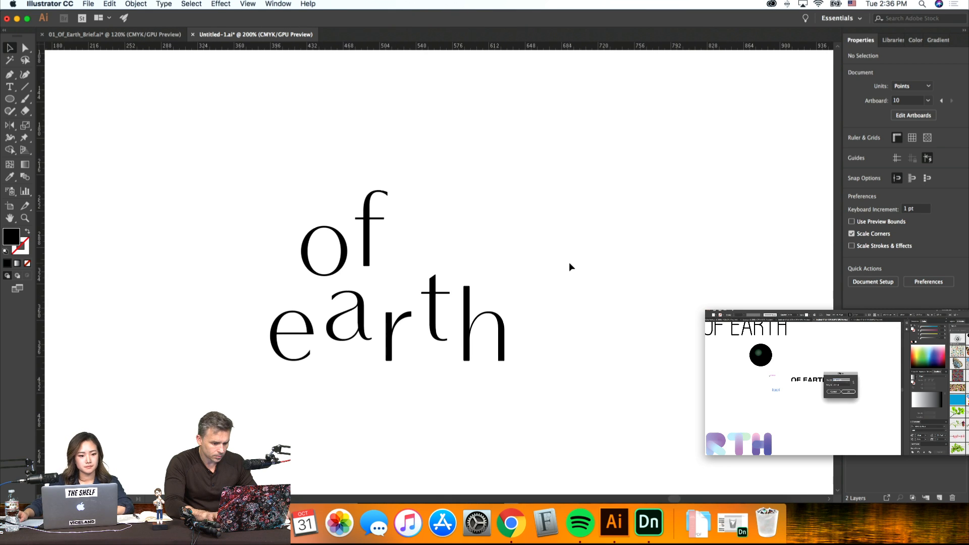
left_click_drag(343, 256, 397, 256)
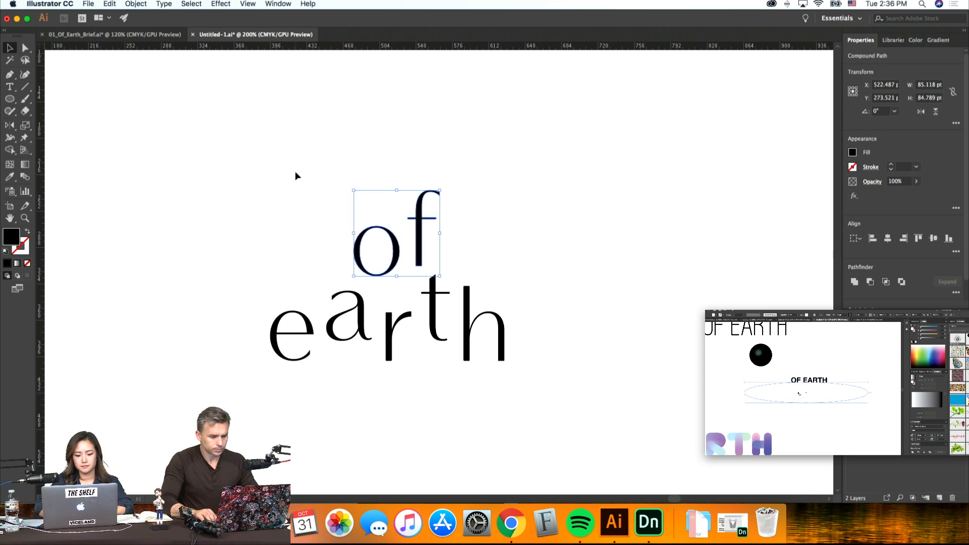
key("Left")
key("Left")
key("Left")
key("Left")
key("Left")
key("Left")
key("Up")
key("Up")
key("Up")
key("Up")
key("Up")
key("Up")
key("Up")
key("Up")
key("Up")
key("Up")
key("Up")
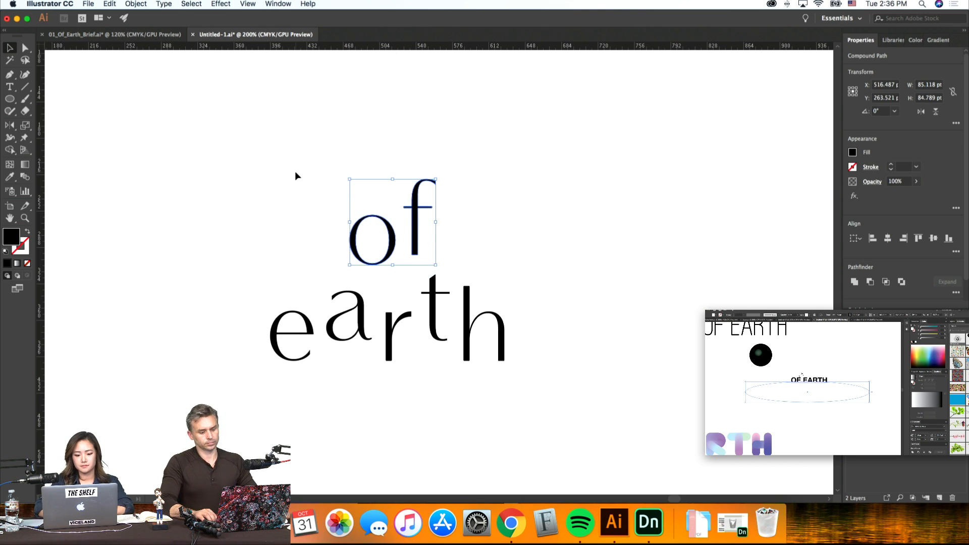
Step: Nudge "of" another 3 pt left above "earth" and check the stacked logo at actual size
left_click(519, 207)
left_click(356, 229)
key("Left")
key("Left")
key("Left")
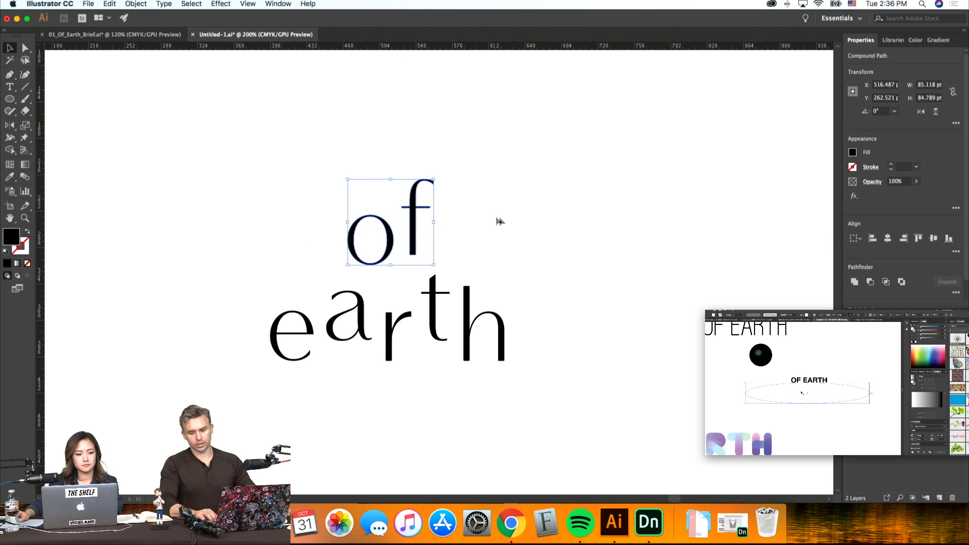
left_click(563, 225)
key("super+1")
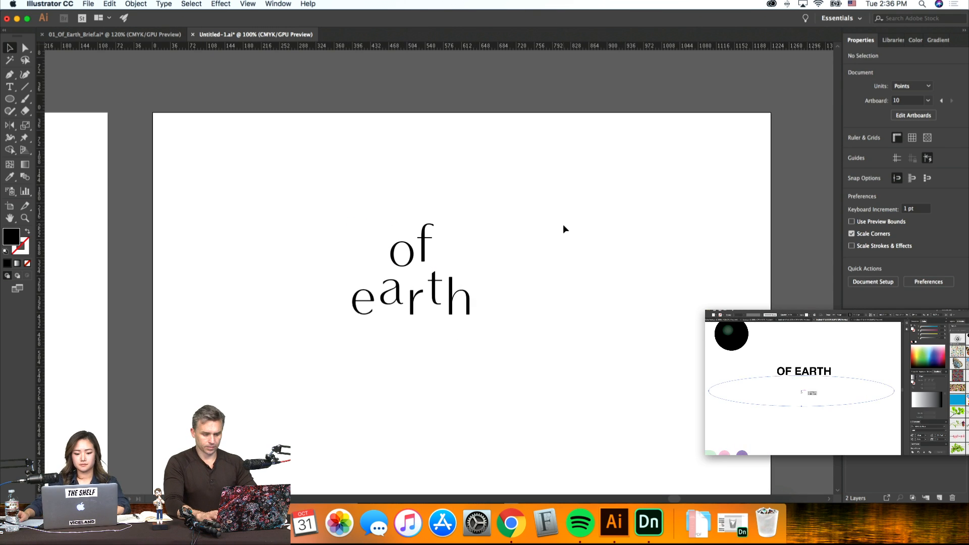
Step: Enlarge the two-line staggered logo and place it near the centre of its artboard
left_click_drag(453, 298, 408, 219)
left_click_drag(469, 223, 510, 192)
left_click_drag(480, 299, 366, 227)
left_click(628, 338)
key("super+minus")
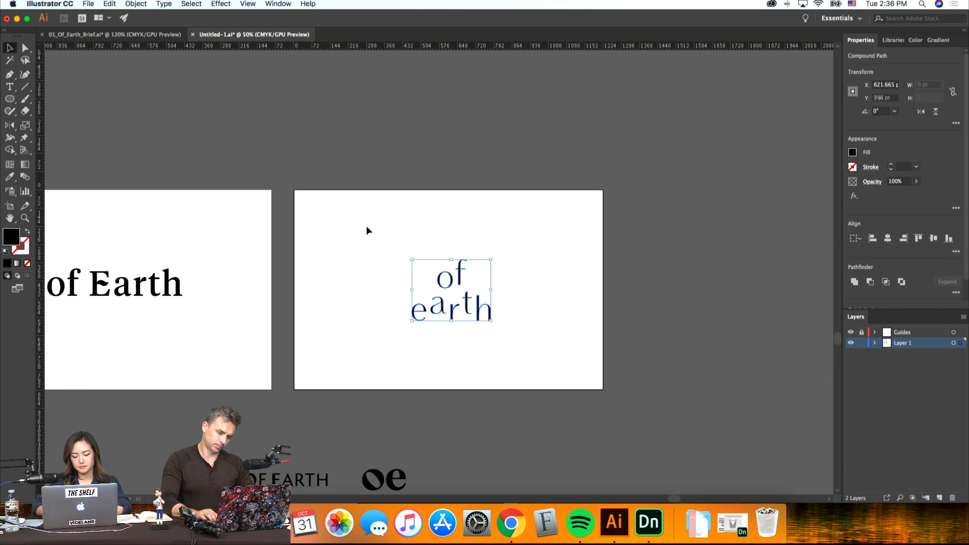
key("super+plus")
key("super+plus")
key("super+plus")
left_click(617, 330)
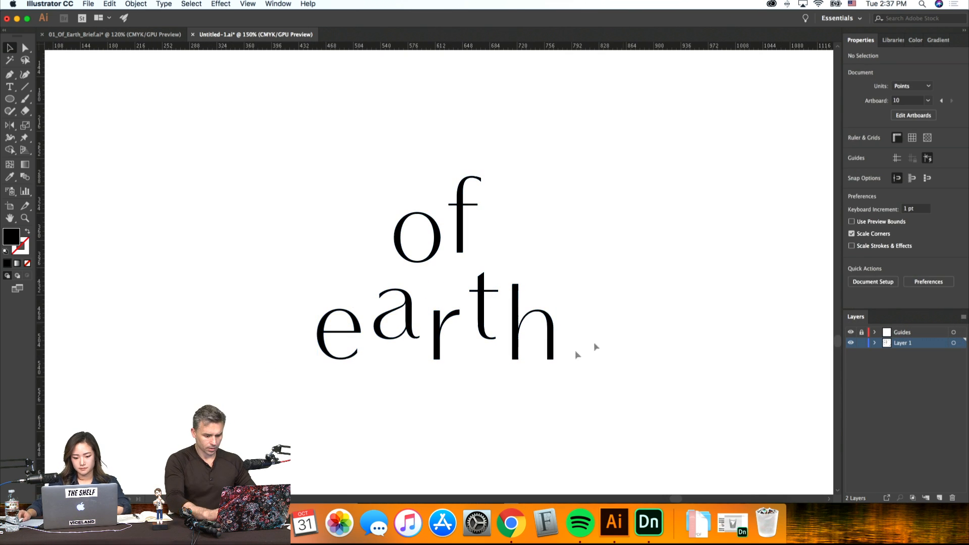
Step: Move the "t" and "h" beneath "ear" as a third line, with the "h" set higher than the "t"
left_click_drag(492, 345, 401, 451)
left_click_drag(548, 328, 453, 405)
left_click_drag(389, 434, 369, 439)
left_click_drag(438, 394, 427, 395)
left_click(545, 405)
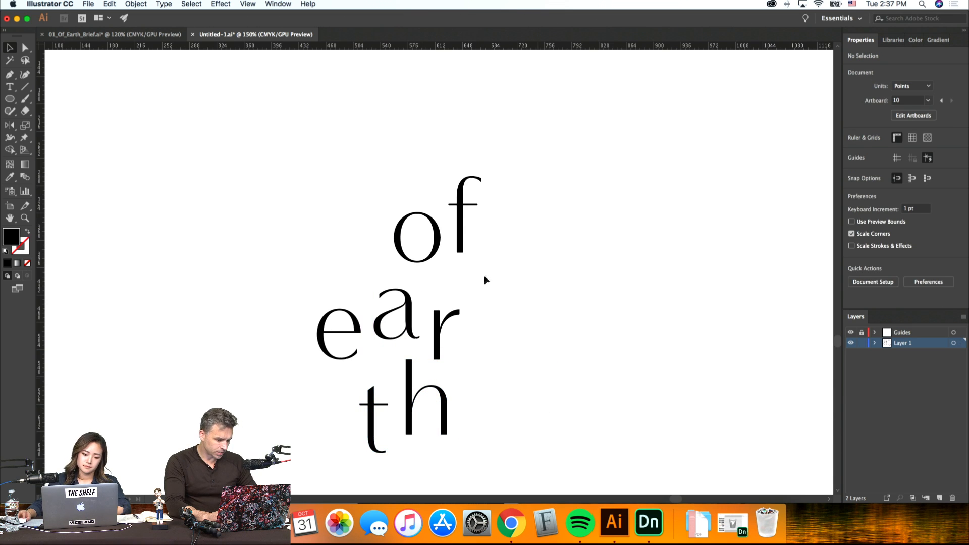
Step: Move "of" left so it sits centred above "ear"
mouse_move(427, 226)
left_mouse_down()
mouse_move(371, 227)
mouse_move(409, 225)
left_mouse_up()
left_click(431, 230)
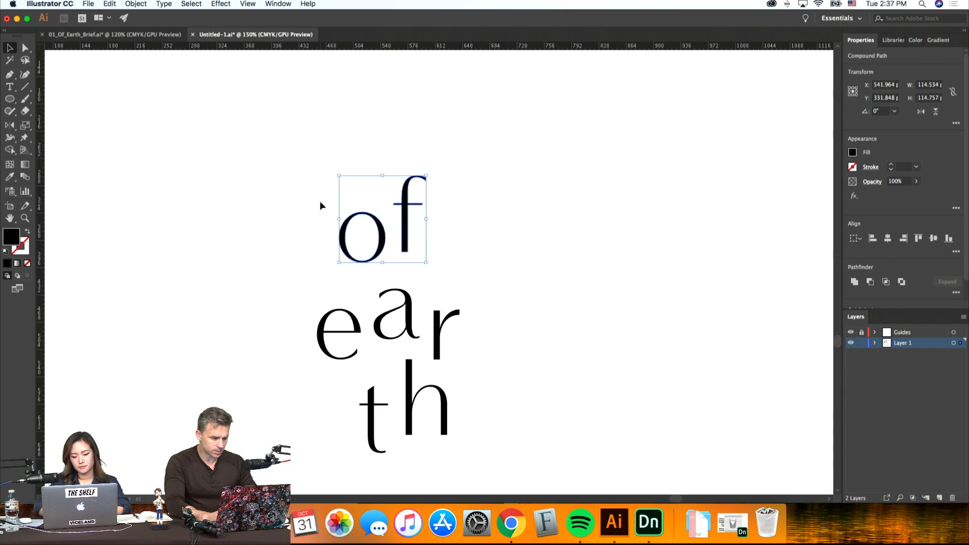
left_click(785, 253)
scroll(593, 324, "left", 3)
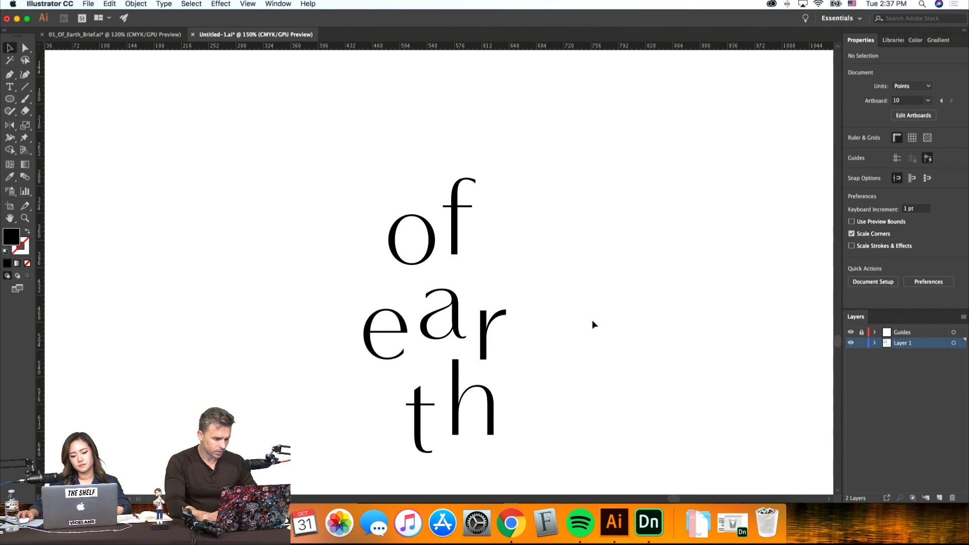
Step: Shift "th" slightly left beneath "ear" and check the three-line logo on the whole artboard
left_click_drag(391, 404, 443, 403)
left_click(542, 433)
scroll(542, 433, "left", 3)
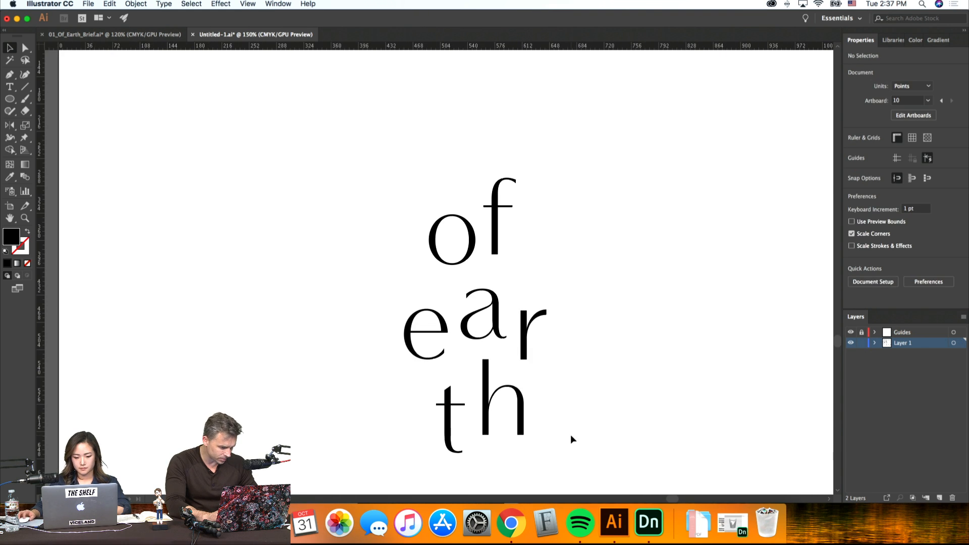
key("super+minus")
key("super+minus")
key("super+minus")
key("super+1")
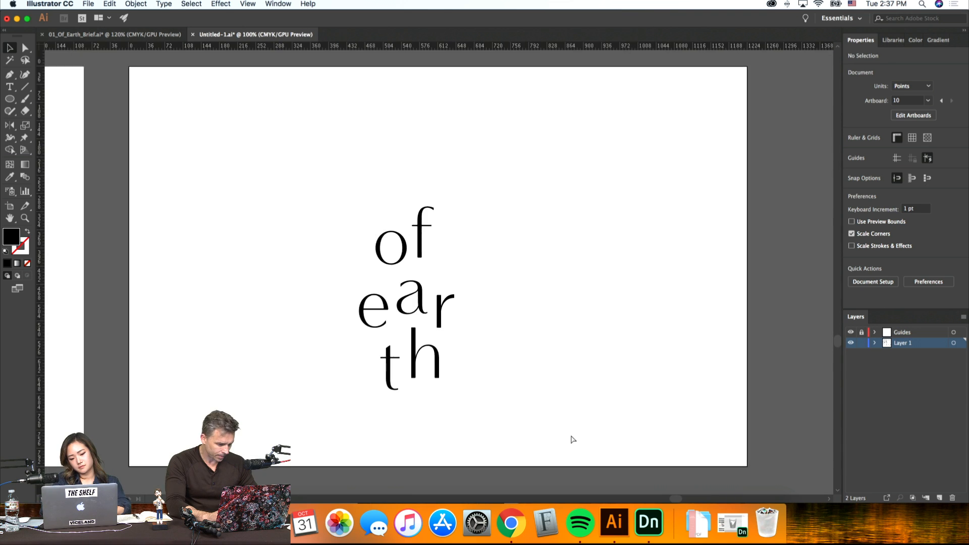
Step: Rearrange "earth" as one line rising from the "e" to the "h" and distribute its letters evenly in the vertical direction
key("super+plus")
left_click_drag(362, 407, 489, 311)
left_click(449, 342)
left_click_drag(441, 345, 528, 220)
left_click_drag(259, 273, 258, 273)
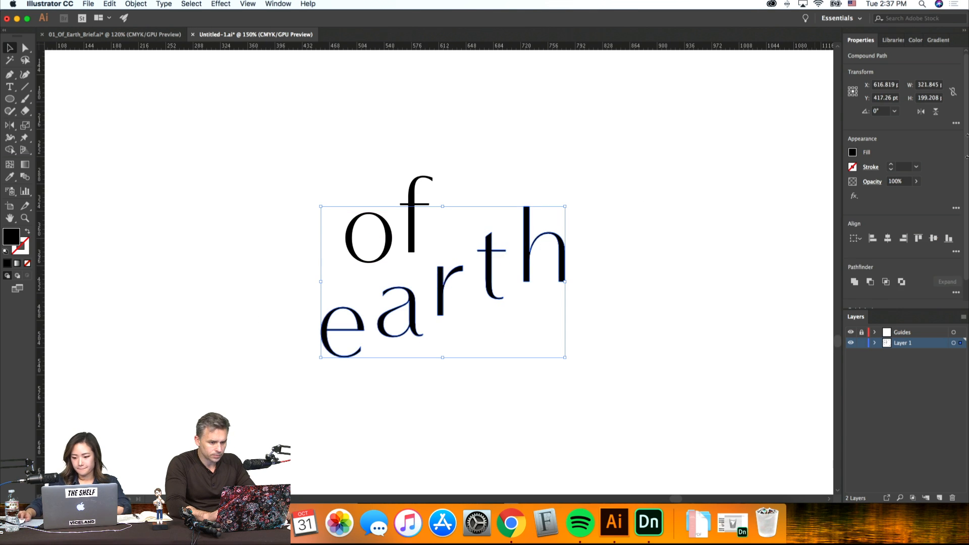
left_click(957, 251)
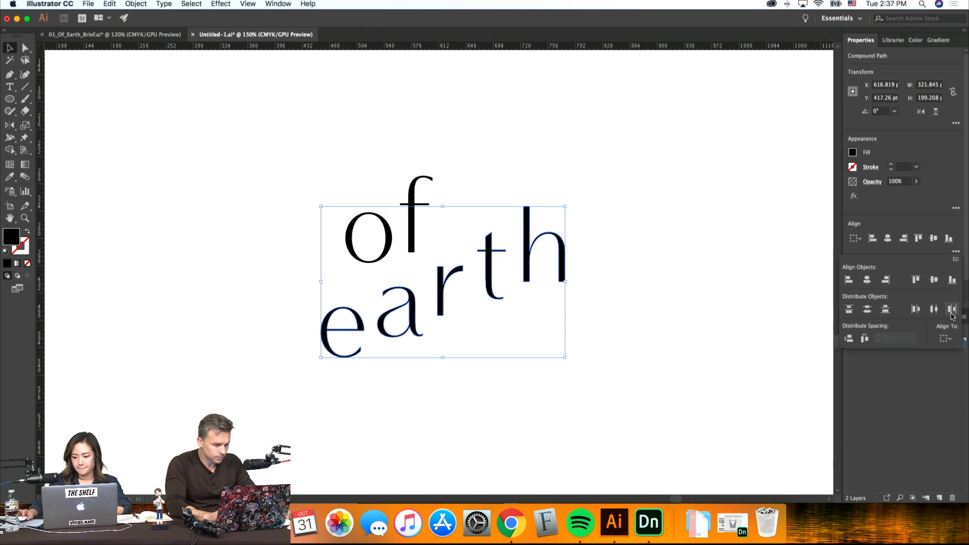
left_click(883, 316)
Step: Shift "of" slightly left above the rising "earth" line
left_click(444, 229)
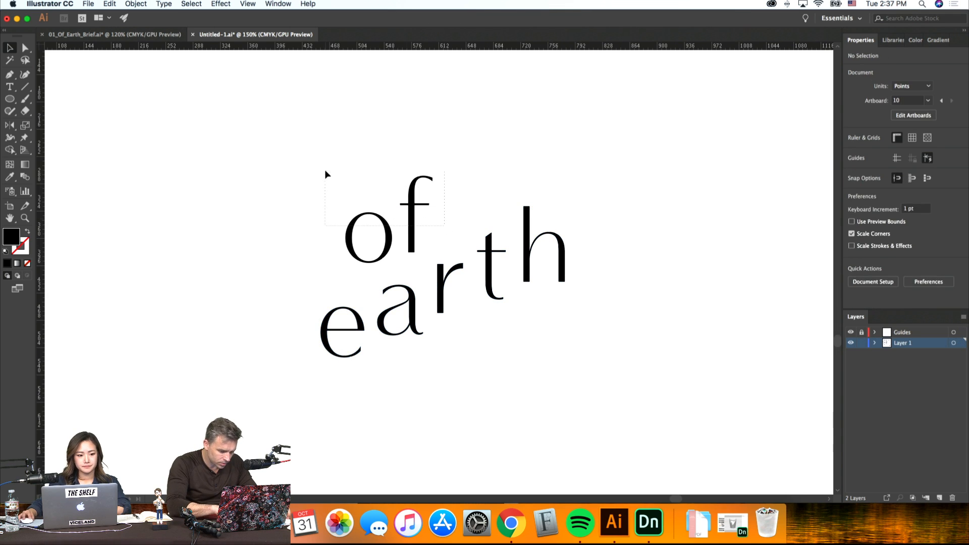
left_click_drag(325, 175, 362, 199)
mouse_move(390, 243)
left_mouse_down()
mouse_move(404, 243)
mouse_move(385, 243)
left_mouse_up()
left_click_drag(386, 244, 385, 246)
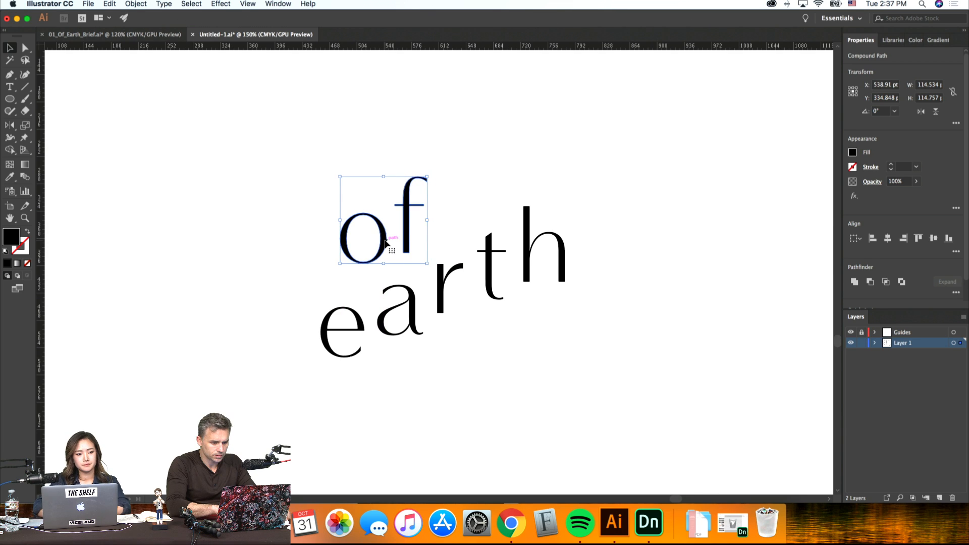
left_click(574, 334)
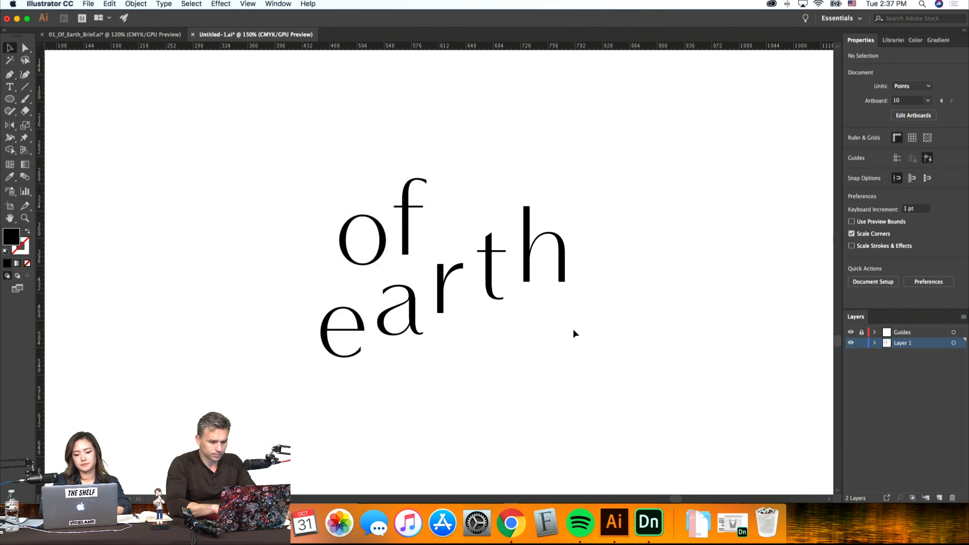
Step: Nudge the "f" of "of" slightly right to widen its gap from the "o"
key("super+minus")
key("super+minus")
left_click(420, 231)
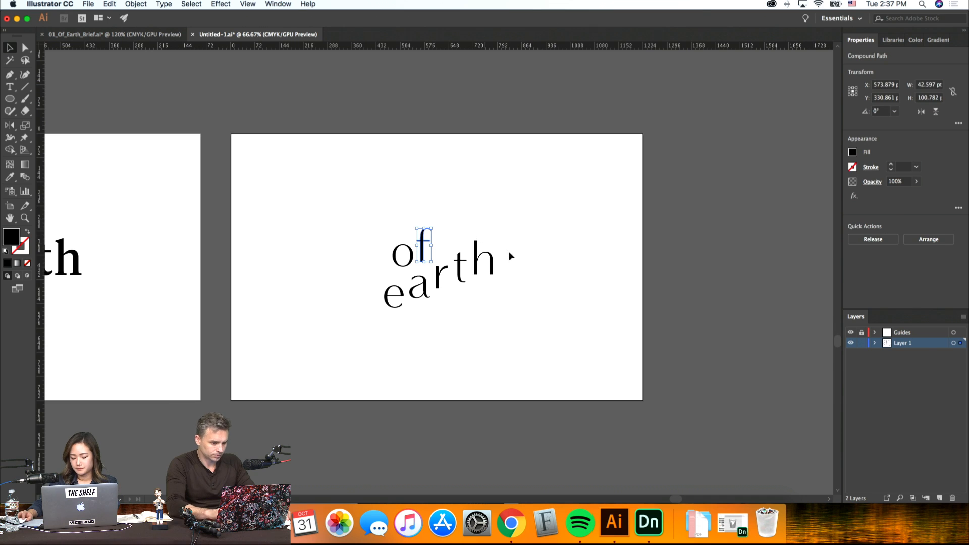
left_click(432, 241)
left_click(389, 230)
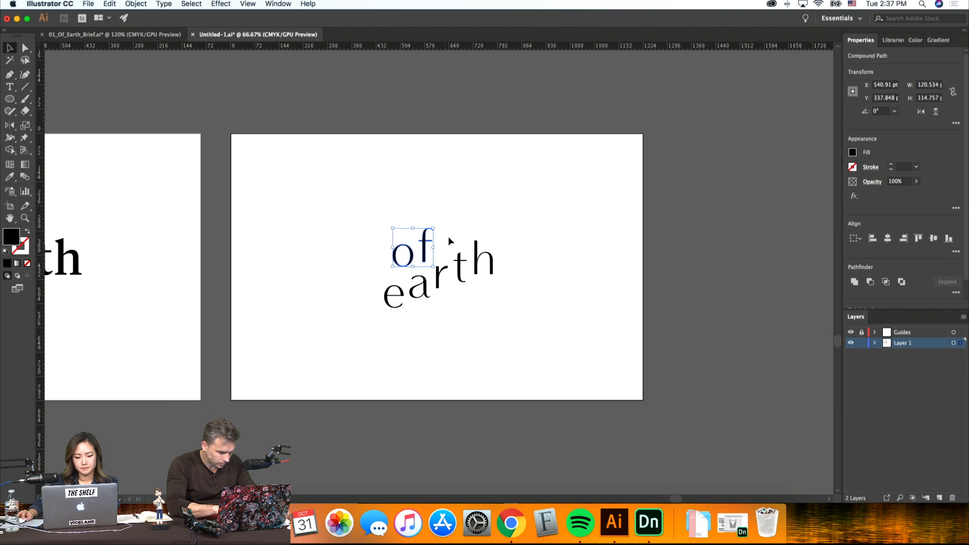
left_click(606, 265)
Step: Compare the staggered logo with the neighbouring artboards and examine the customized serif "of Earth" wordmark up close
scroll(606, 264, "left", 5)
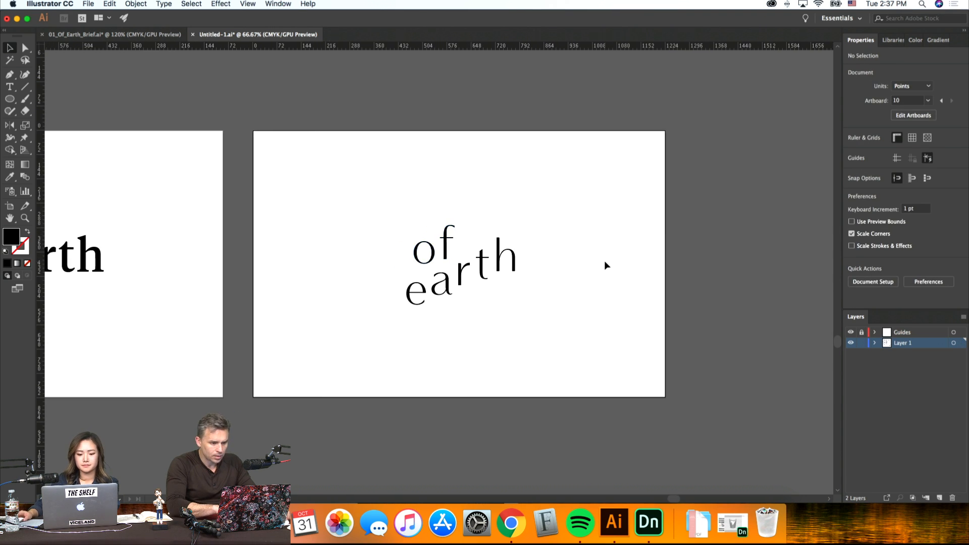
scroll(605, 264, "up", 2)
key("super+minus")
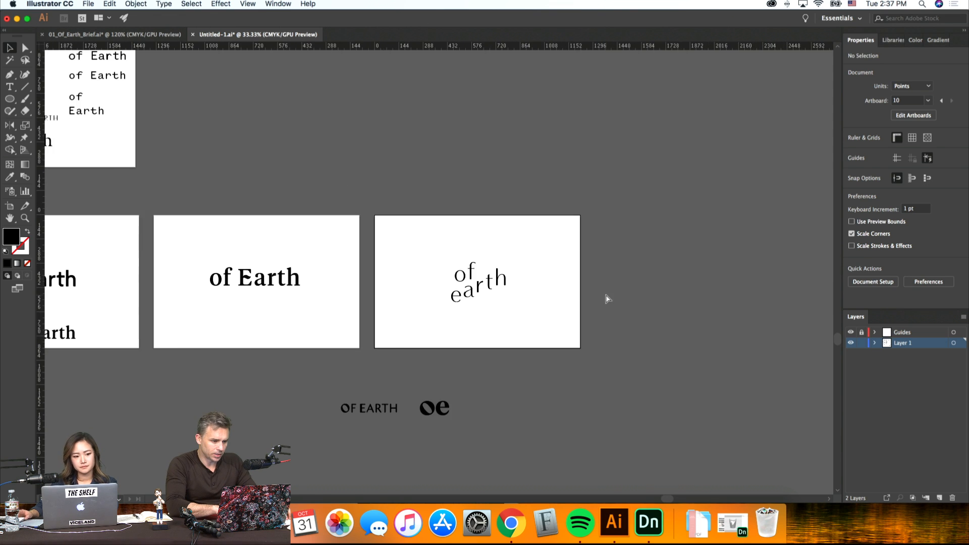
scroll(606, 298, "left", 3)
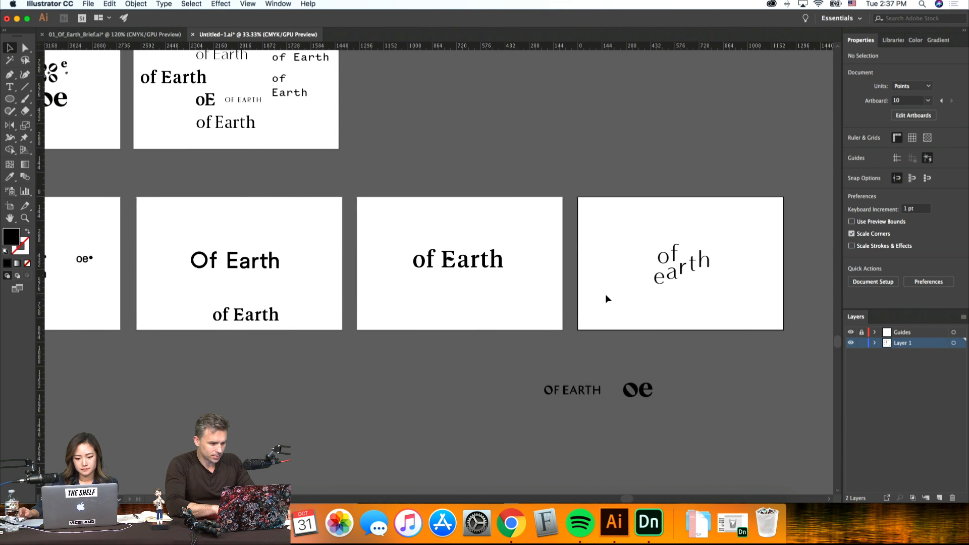
scroll(606, 297, "up", 2)
key("super+plus")
key("super+plus")
key("super+plus")
key("super+plus")
key("super+plus")
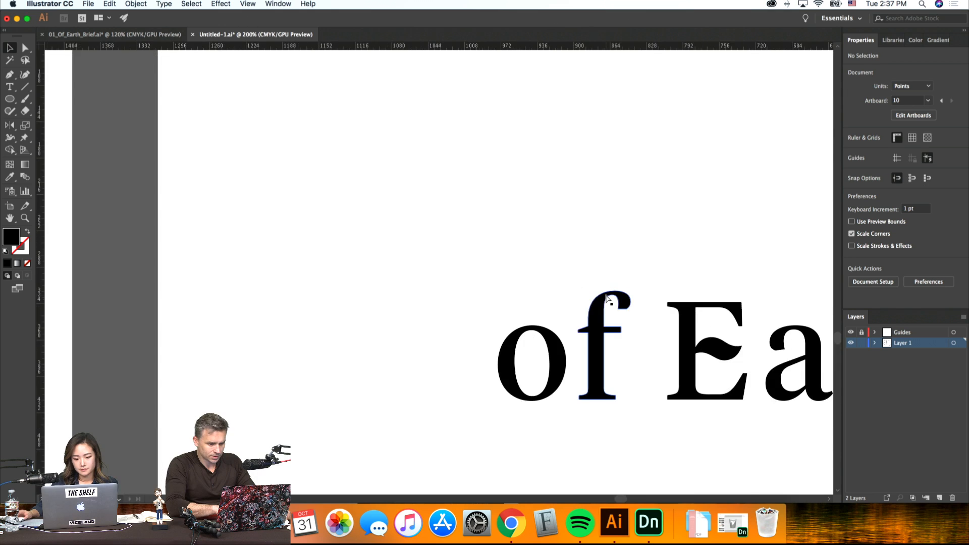
scroll(606, 297, "right", 5)
key("super+minus")
key("super+minus")
key("super+minus")
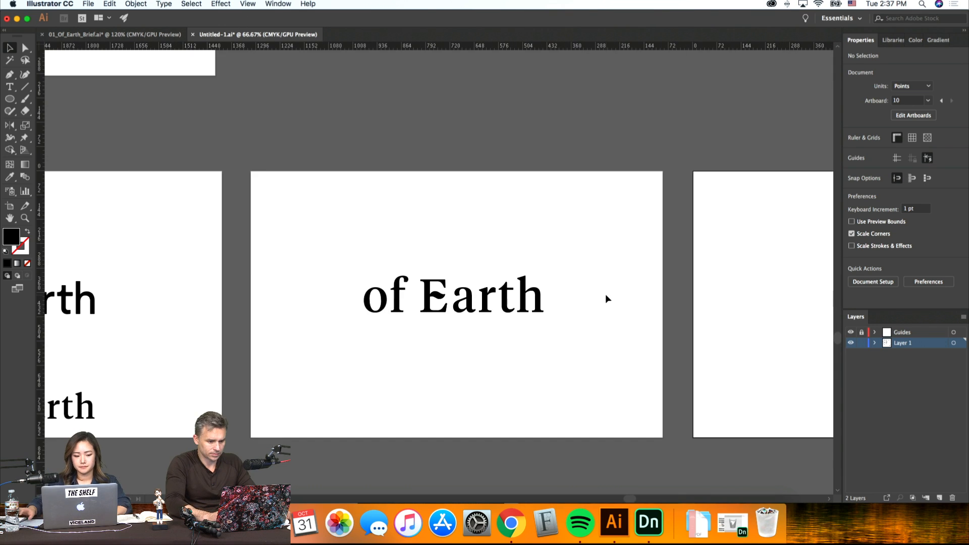
Step: Add a text box reading "of Earth" beneath the customized serif wordmark on its artboard
left_click(10, 87)
left_click_drag(311, 322, 623, 404)
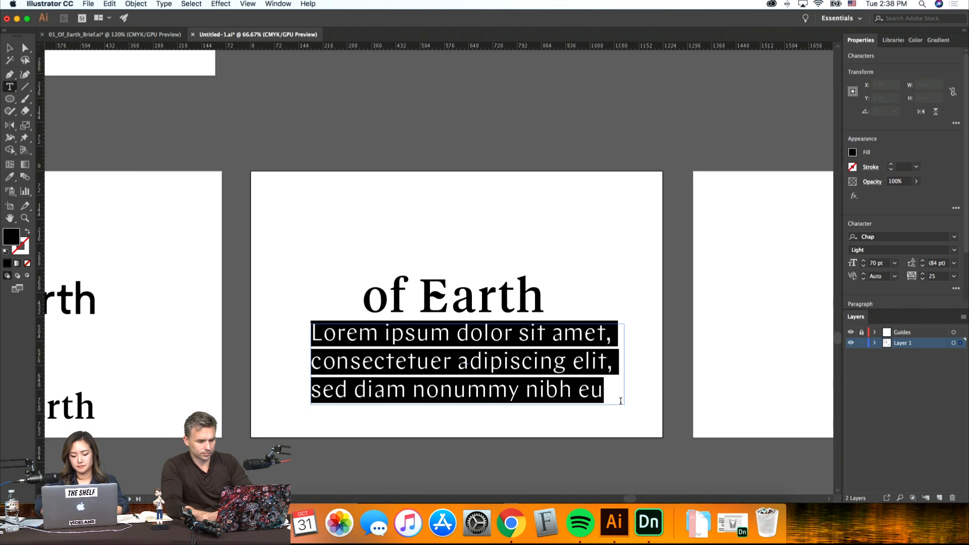
type("of e")
key("BackSpace")
type("Earth")
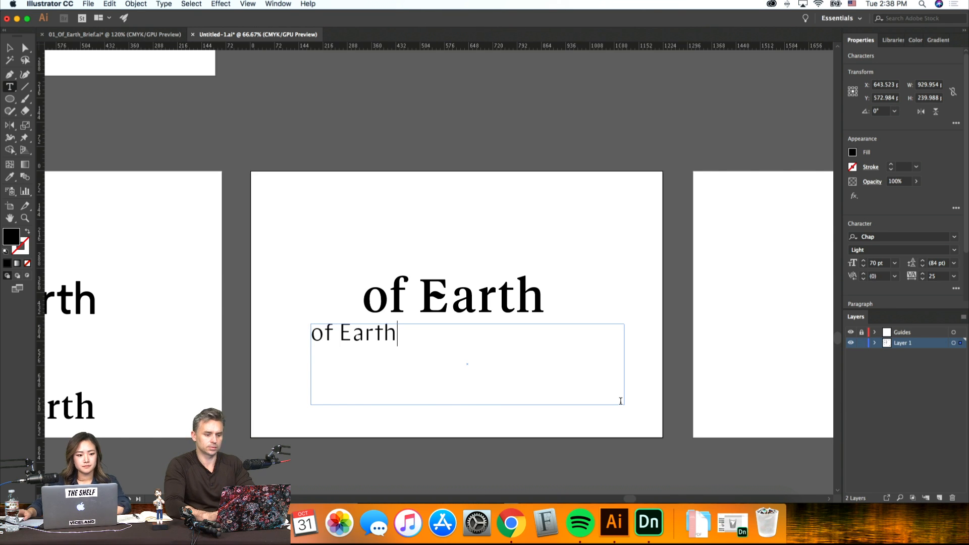
key("Escape")
left_click(371, 167)
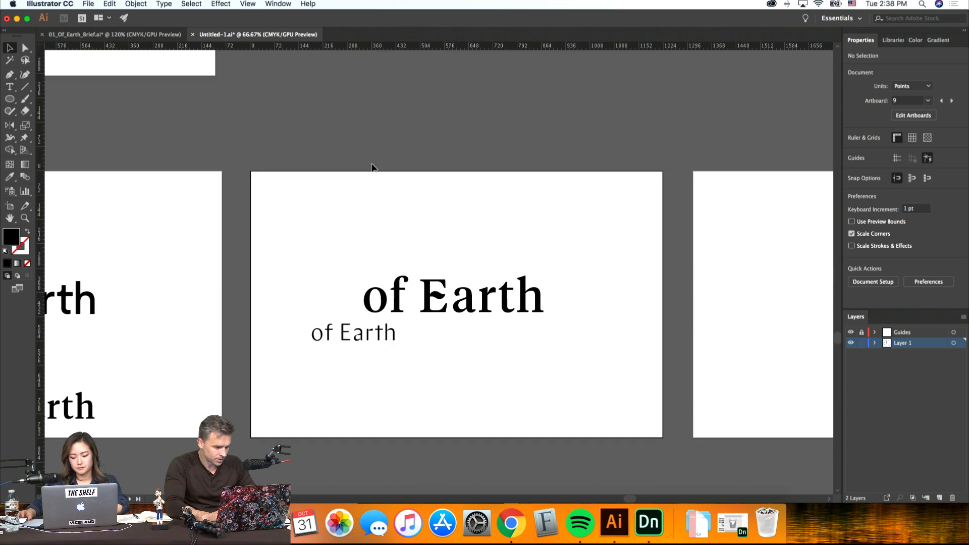
Step: Set the new "of Earth" text in Fortescue after previewing other fonts, and preview its Bold-Italic style
key("super+equal")
key("super+equal")
left_click(264, 385)
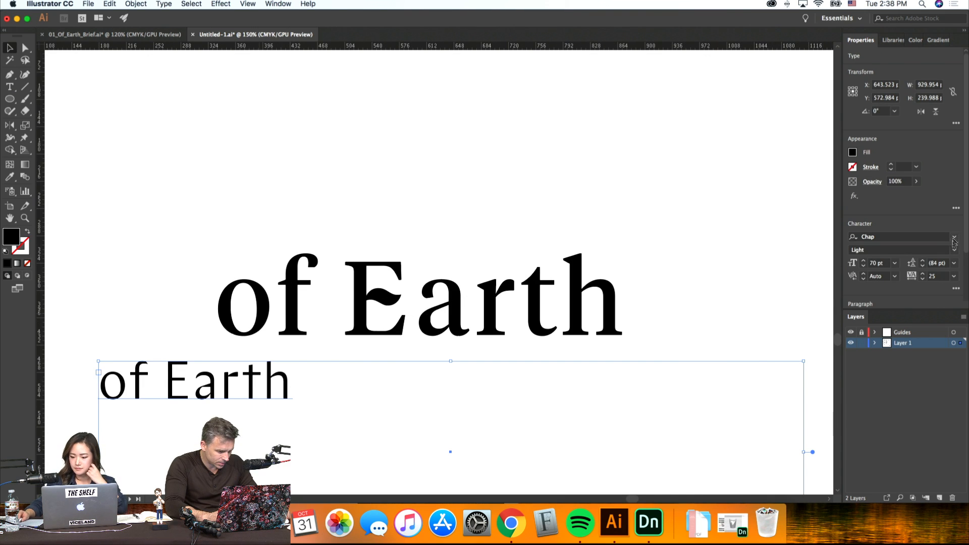
left_click(955, 237)
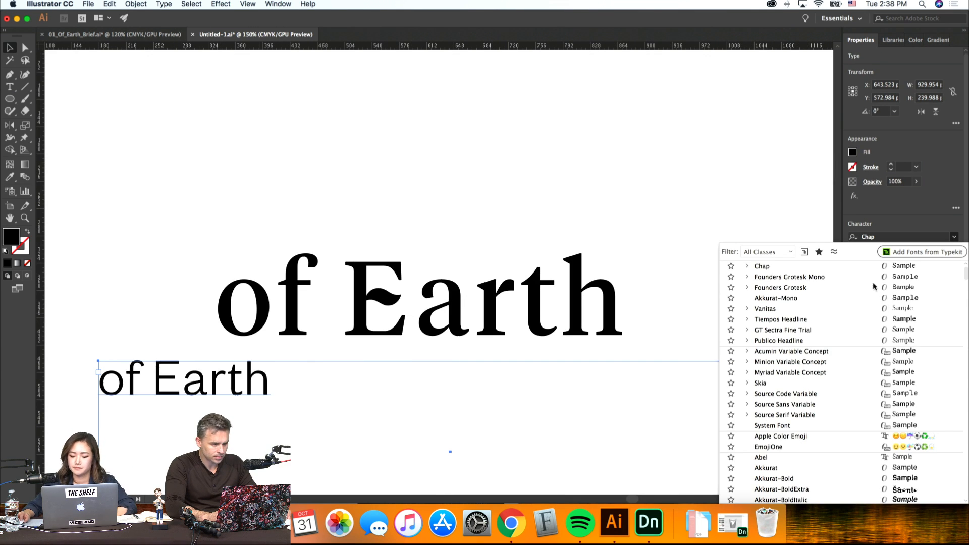
scroll(849, 376, "down", 20)
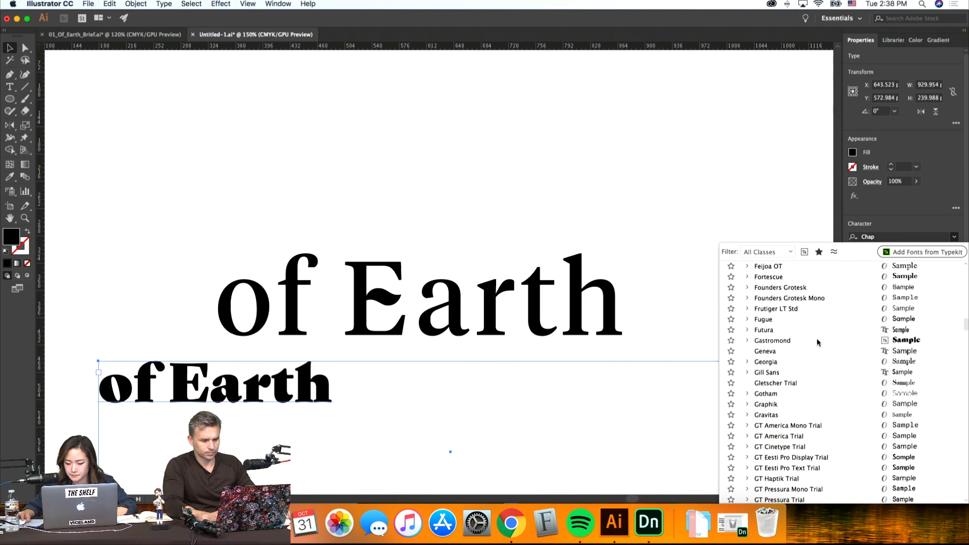
scroll(828, 361, "down", 5)
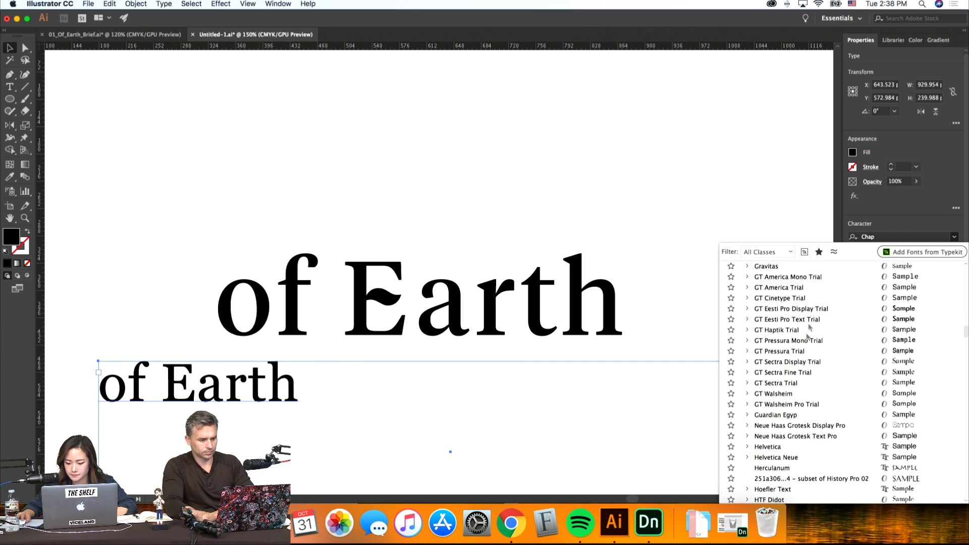
scroll(802, 355, "up", 5)
scroll(802, 355, "up", 6)
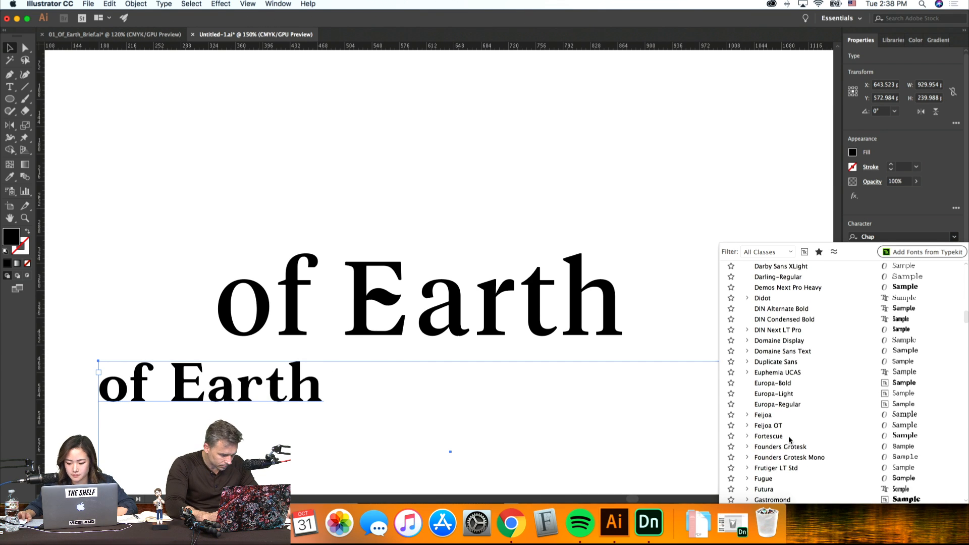
left_click(790, 437)
left_click(954, 251)
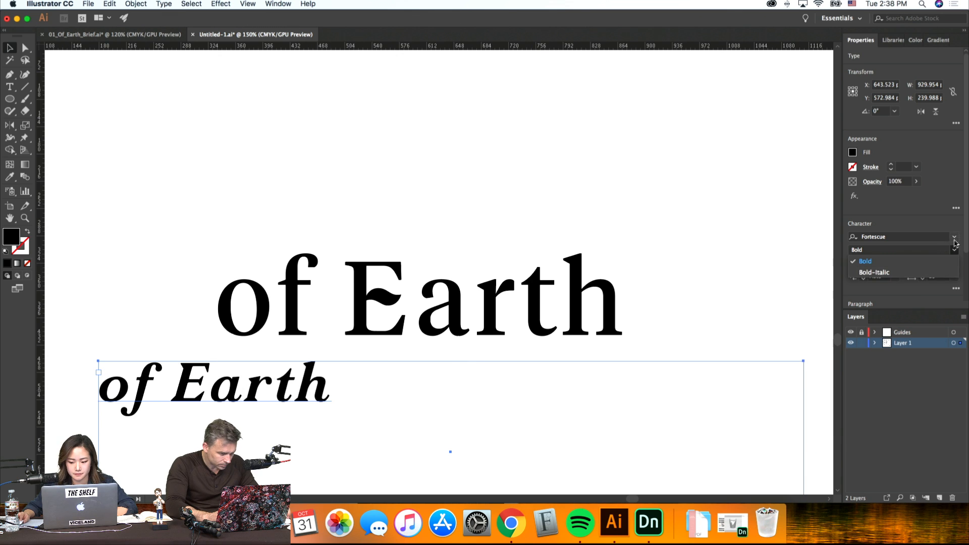
left_click(853, 432)
Step: Browse the rest of the font list, previewing alternative typefaces on the small "of Earth" text
left_click(955, 236)
scroll(830, 335, "down", 20)
scroll(830, 334, "down", 2)
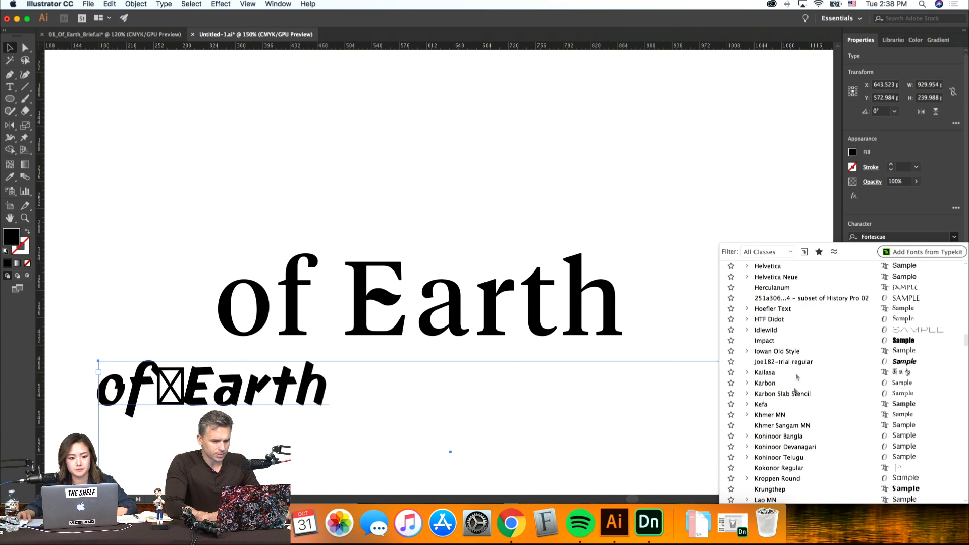
scroll(795, 415, "down", 3)
scroll(795, 415, "down", 6)
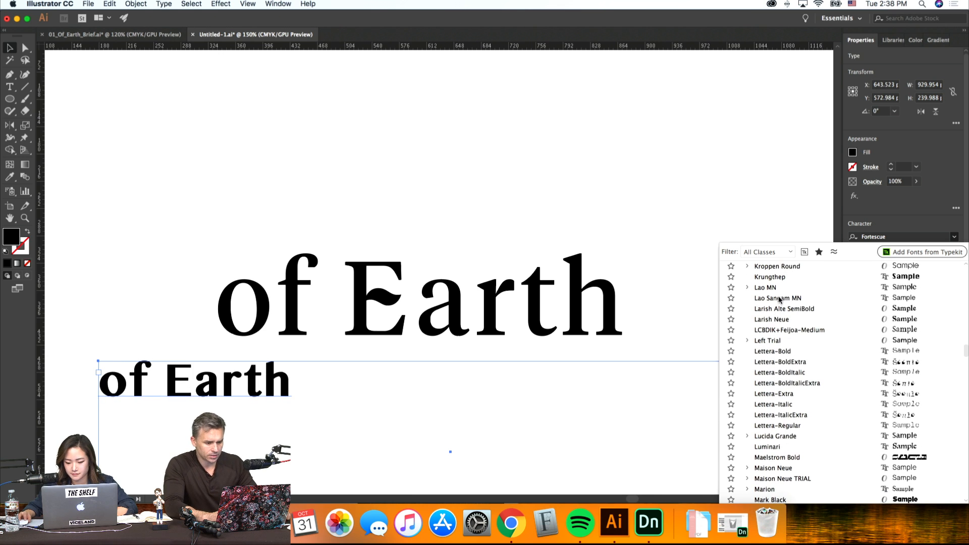
scroll(778, 441, "down", 1)
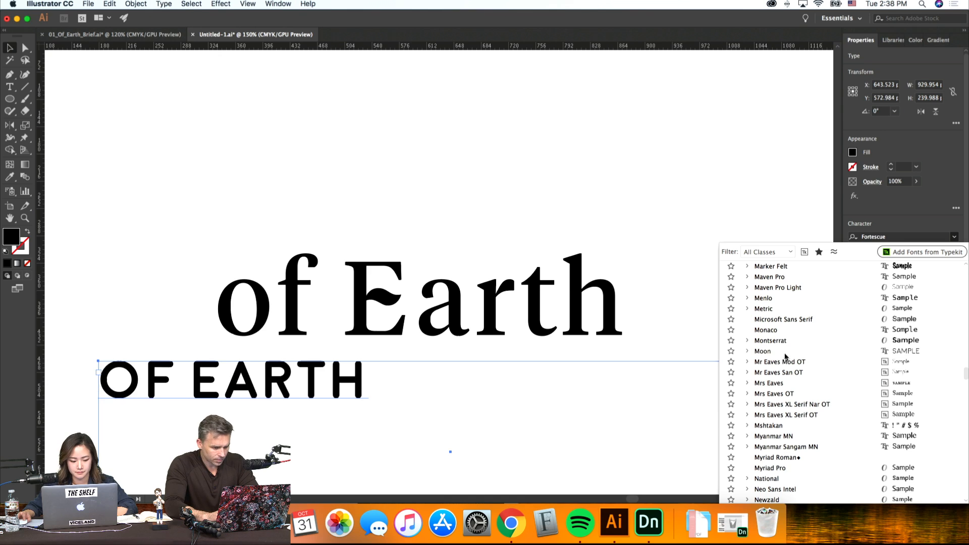
scroll(786, 434, "down", 4)
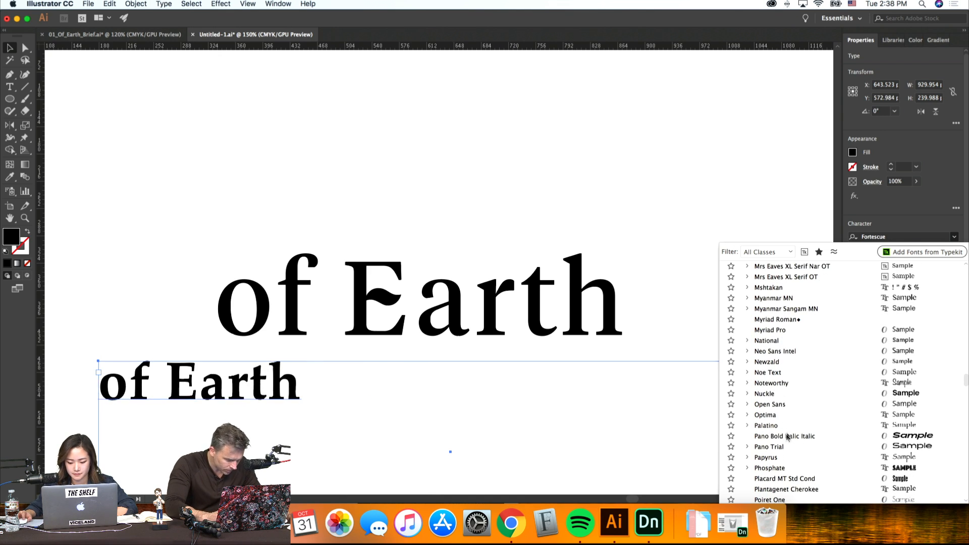
scroll(788, 431, "down", 5)
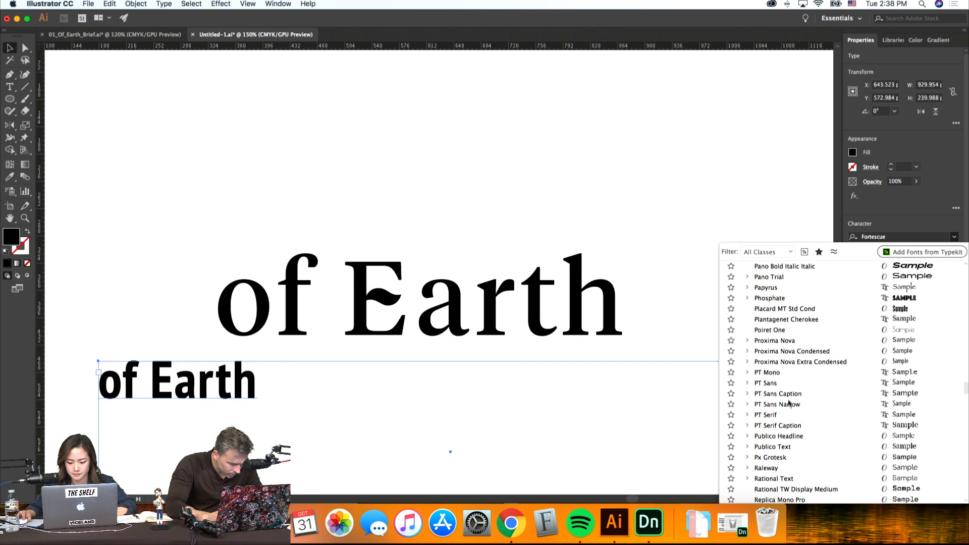
scroll(789, 398, "down", 5)
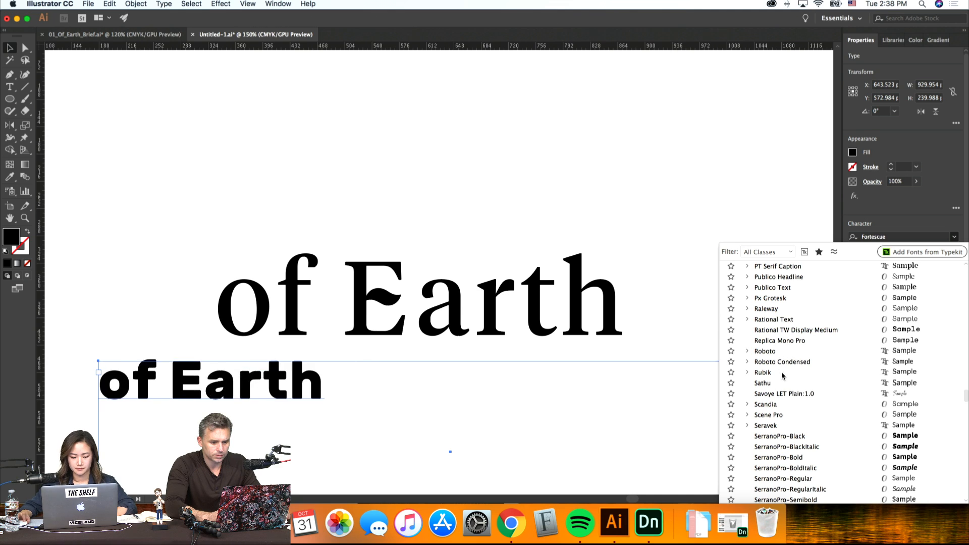
scroll(781, 420, "down", 4)
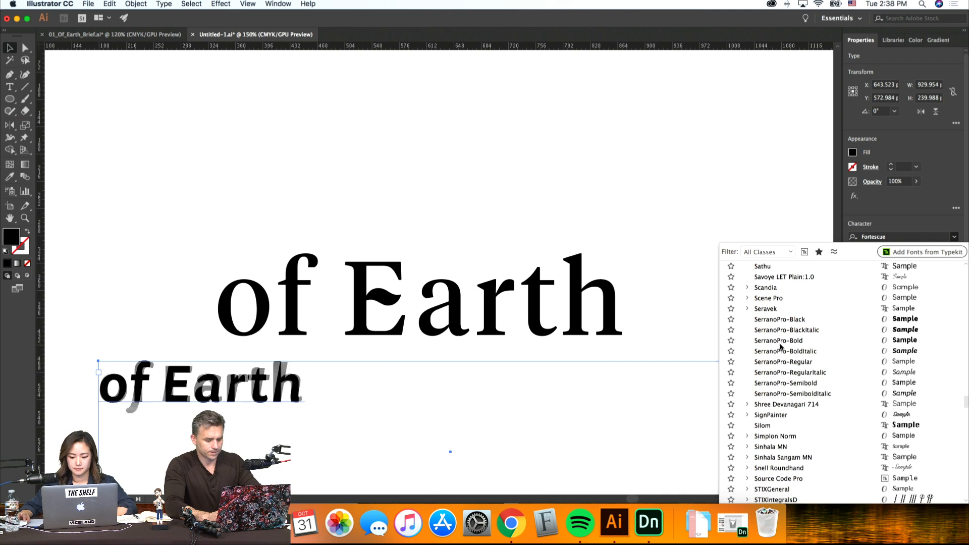
scroll(783, 405, "down", 4)
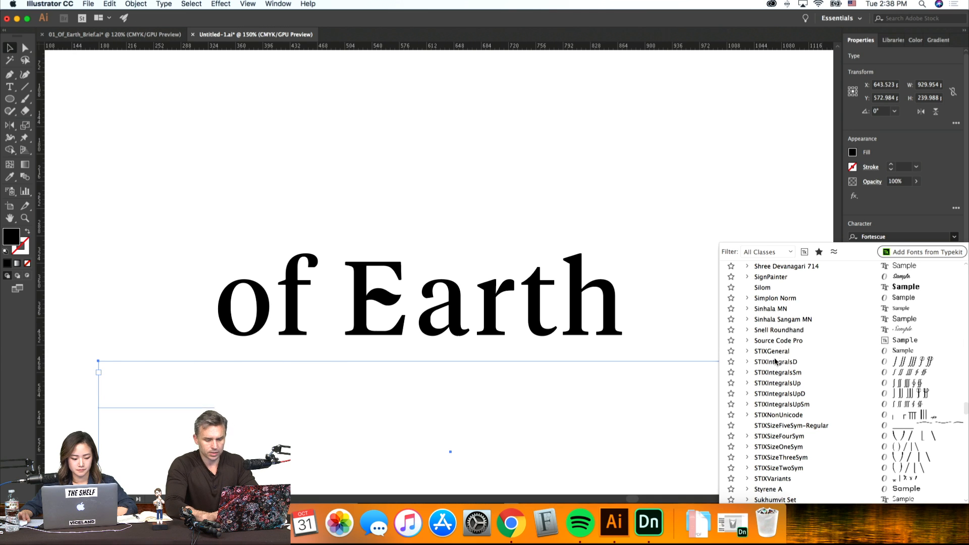
scroll(776, 355, "down", 8)
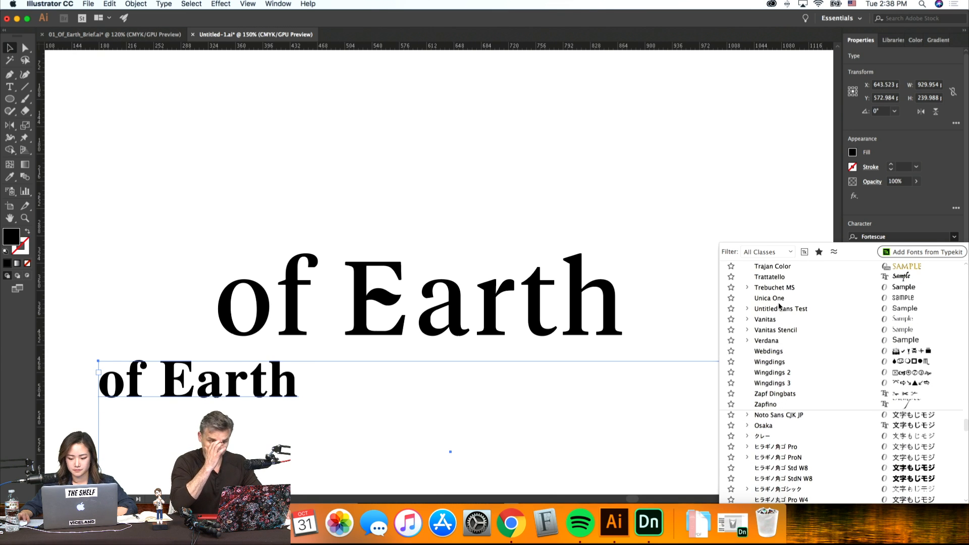
scroll(780, 306, "up", 5)
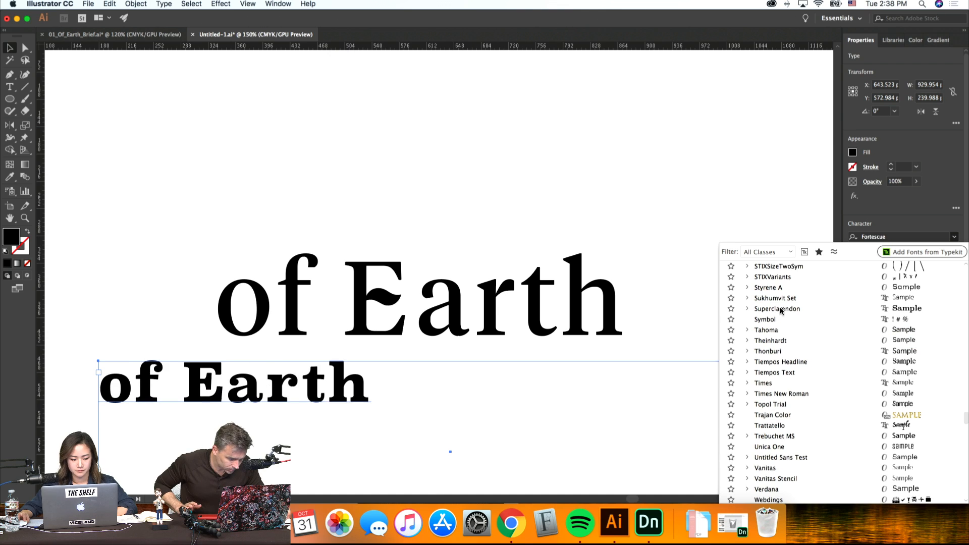
scroll(782, 303, "up", 1)
scroll(783, 293, "up", 5)
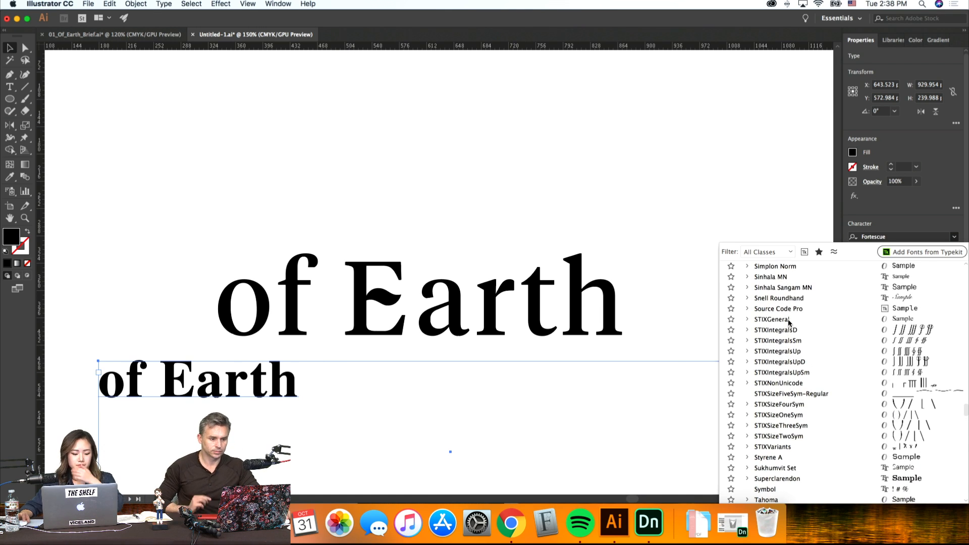
Step: Switch to Chrome, view the Adobe Creative Shampoo submission and open a bookmarked Dropbox submission
left_click(130, 252)
left_click(129, 249)
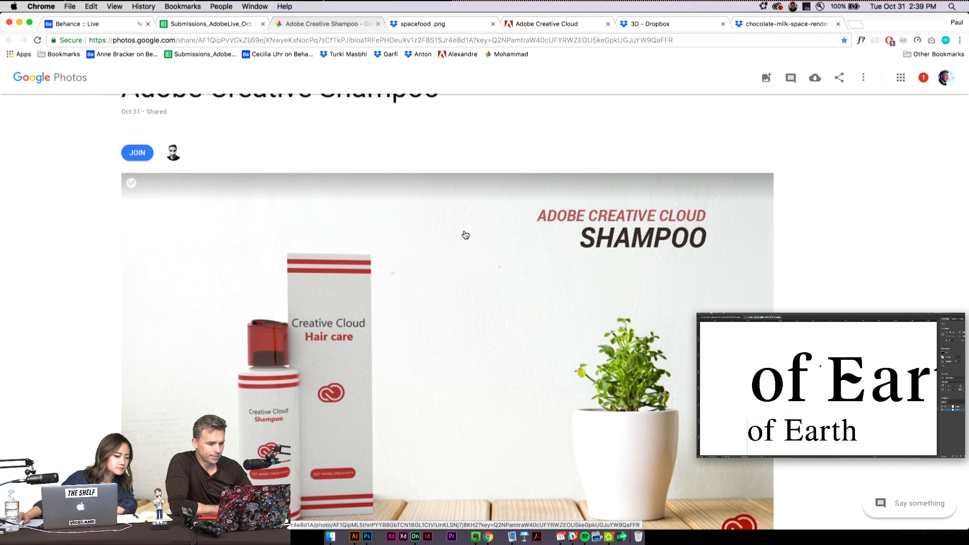
scroll(464, 235, "up", 2)
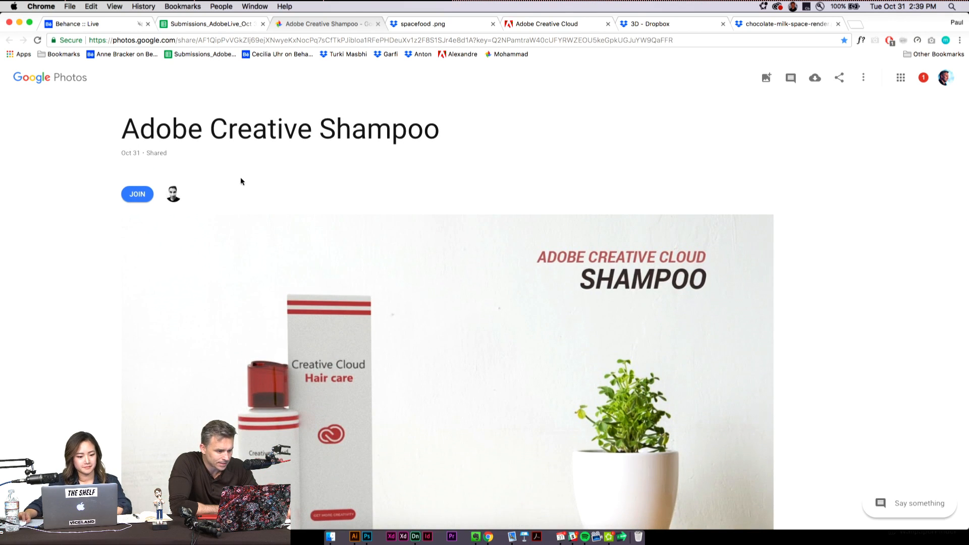
left_click(338, 55)
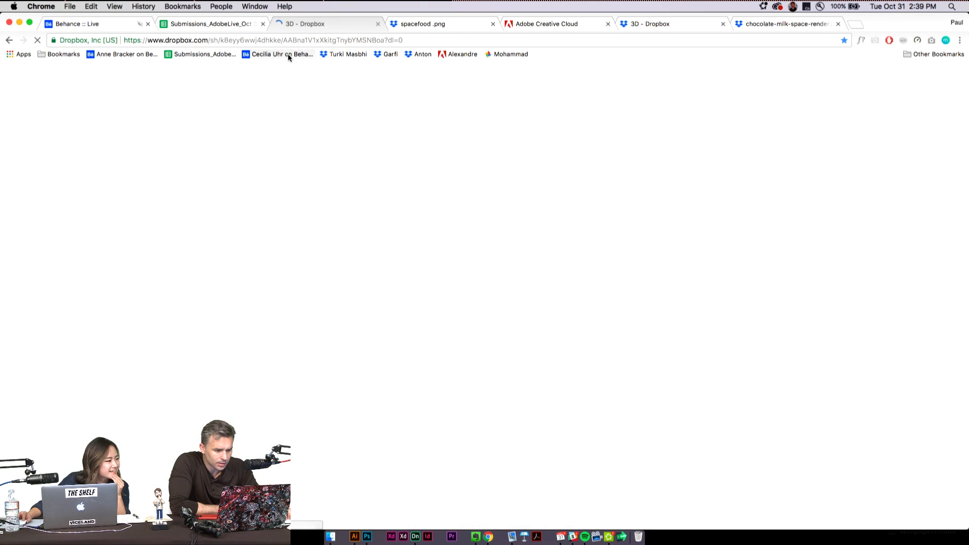
Step: Open the bookmarked spacefood image, chocolate-milk render and Adobe Creative Shampoo submissions in turn
left_click(389, 53)
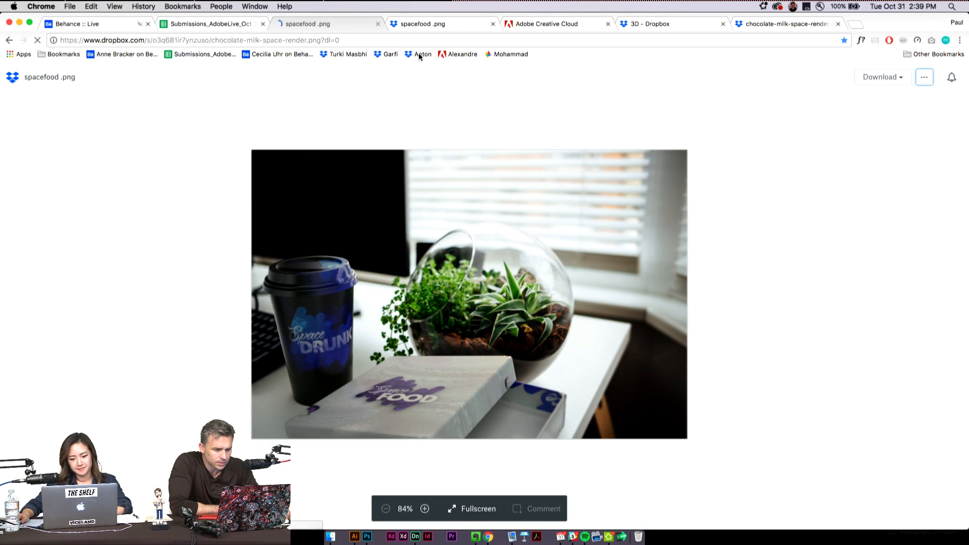
left_click(419, 53)
left_click(510, 54)
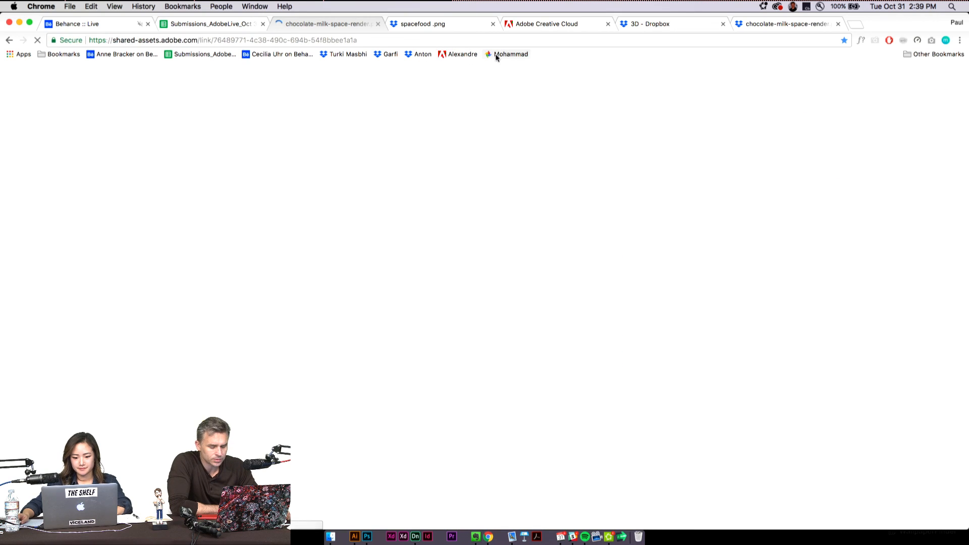
Step: Close the surplus submission tabs, reload the Adobe Creative Shampoo album and view its product image
left_click(492, 24)
left_click(493, 24)
left_click(493, 24)
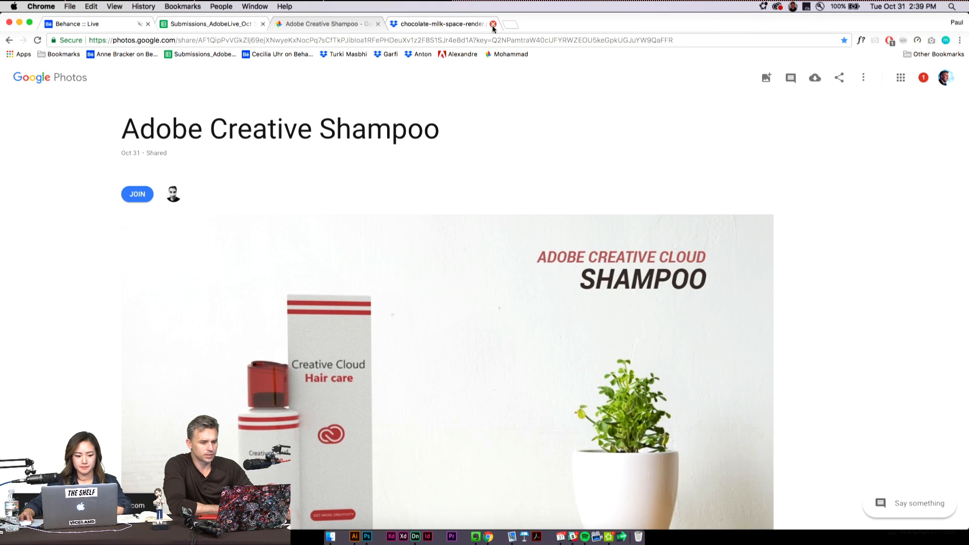
left_click(493, 25)
left_click(498, 54)
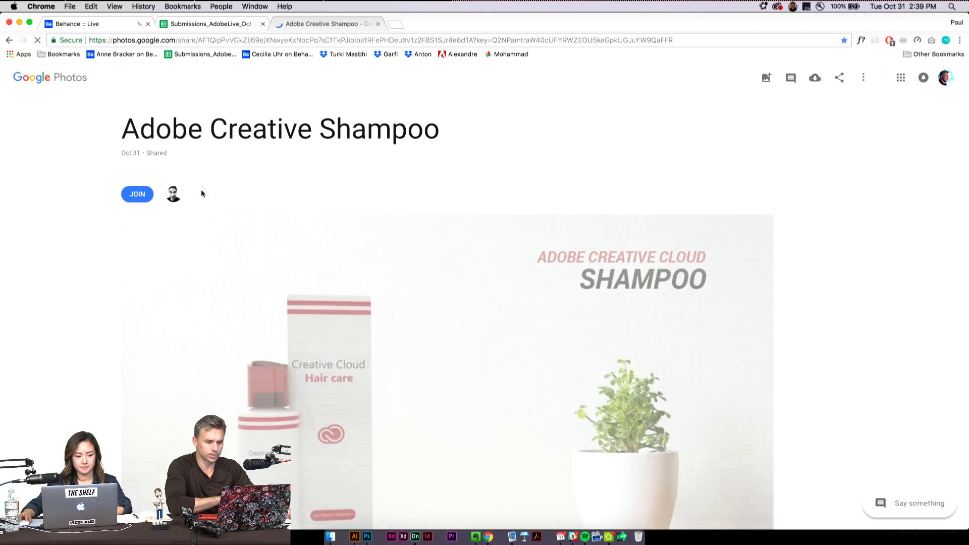
scroll(69, 266, "down", 3)
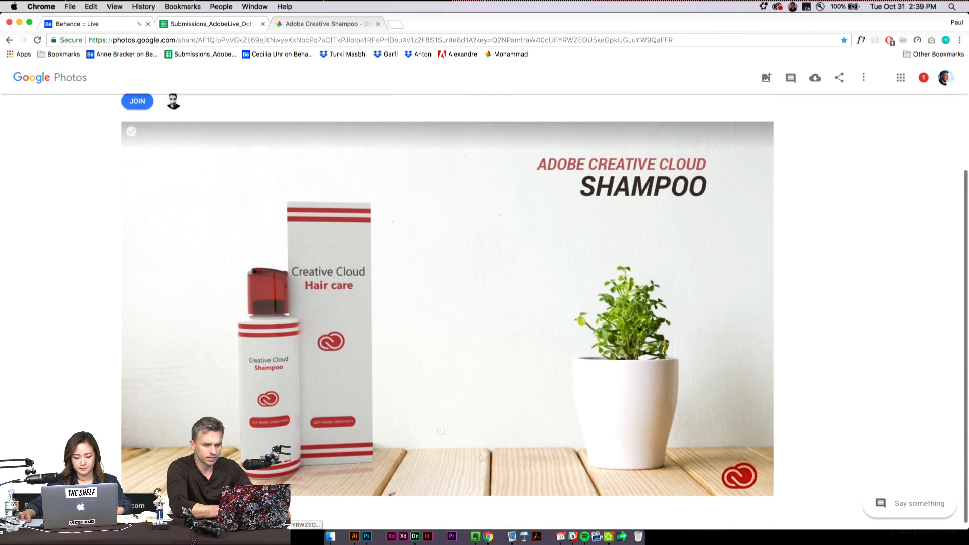
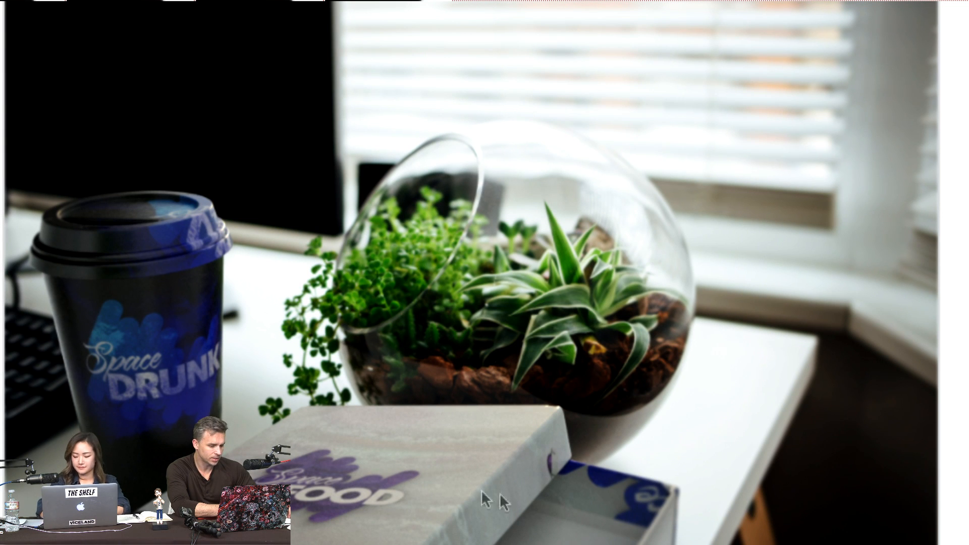
Step: Leave the full-screen spacefood image, view both screenshots in the 3D Dropbox folder and reopen the spacefood submission
key("Escape")
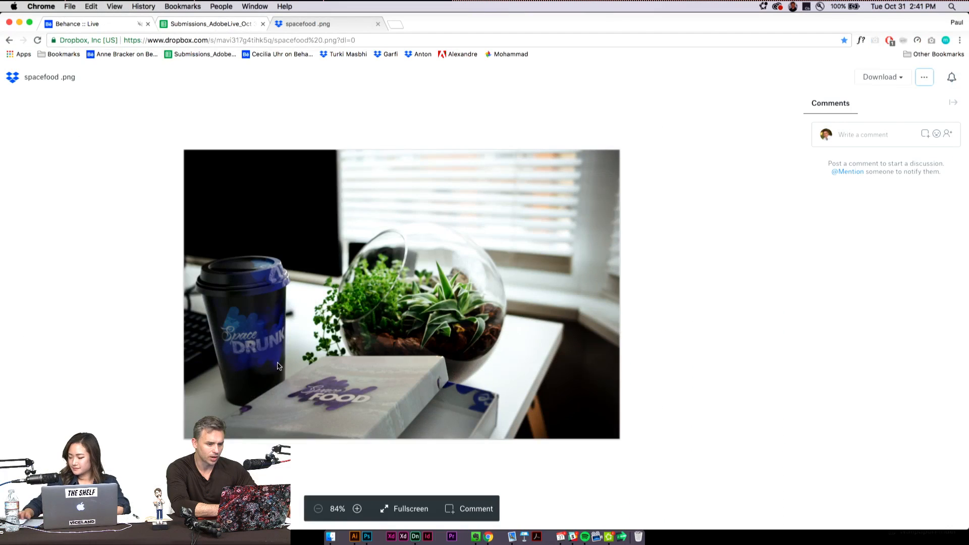
left_click(380, 54)
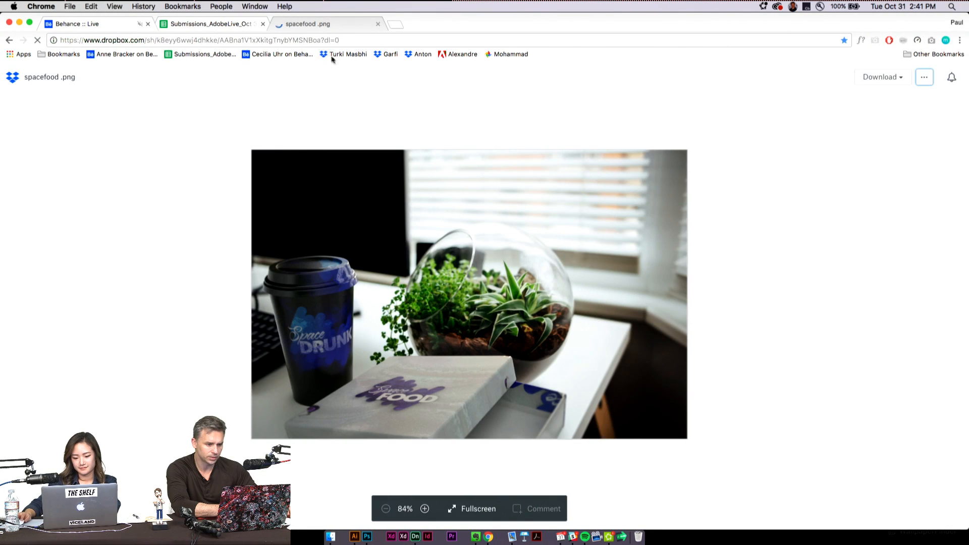
left_click(331, 54)
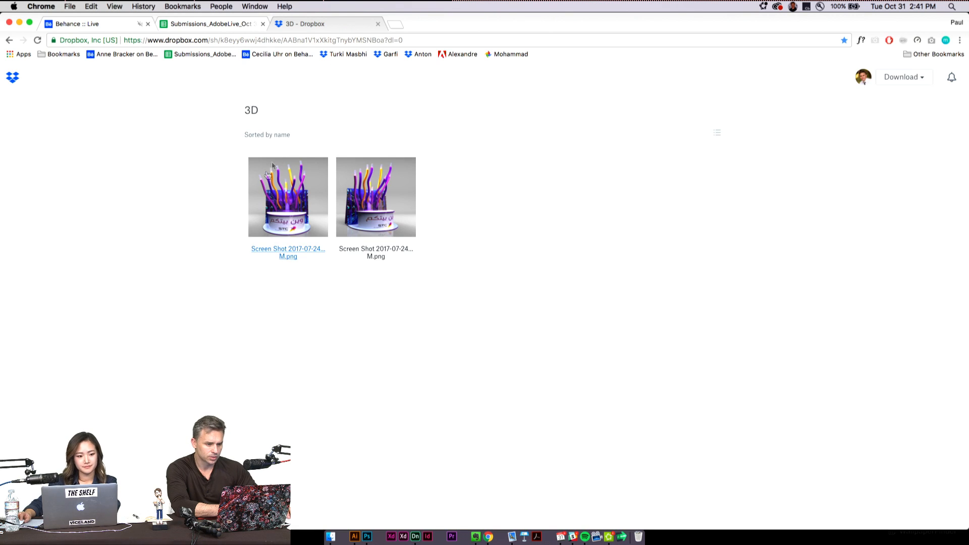
left_click(263, 206)
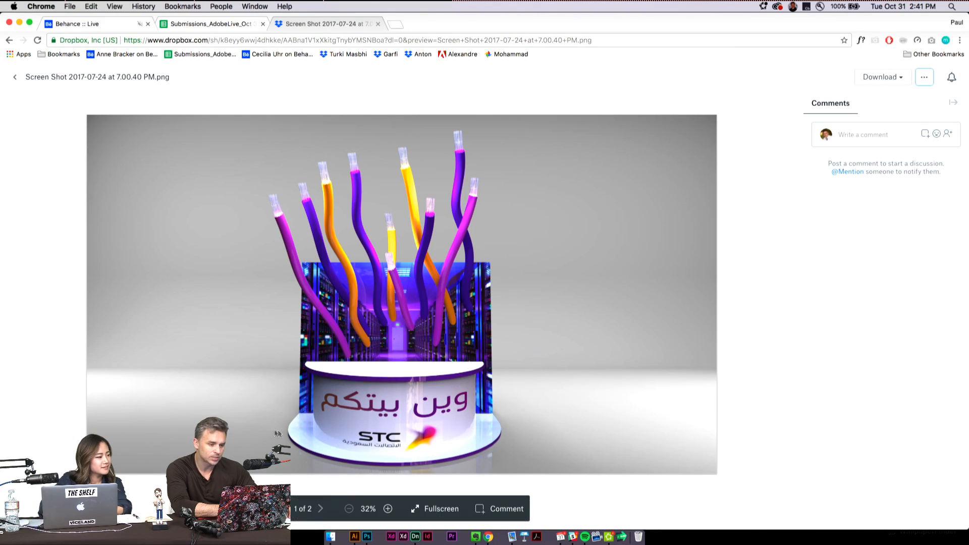
left_click(12, 79)
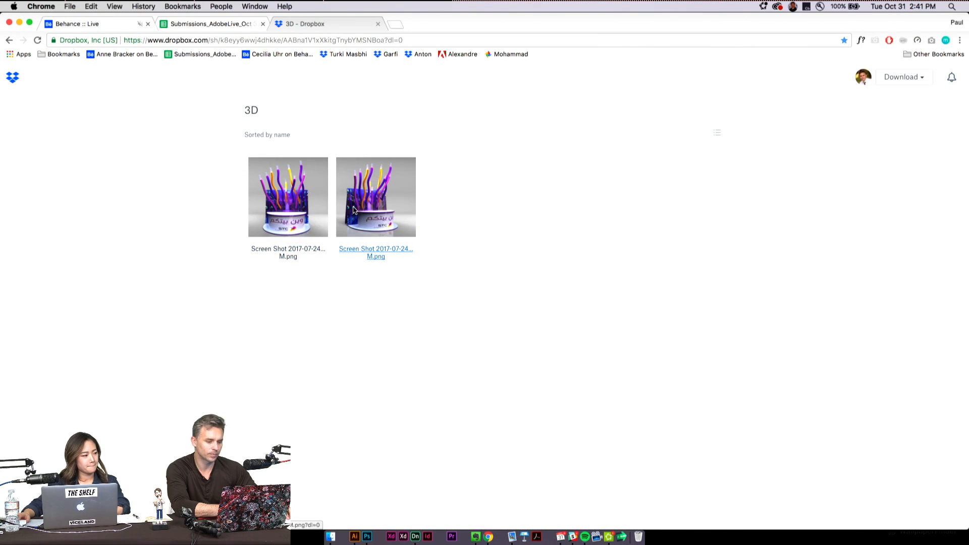
left_click(354, 211)
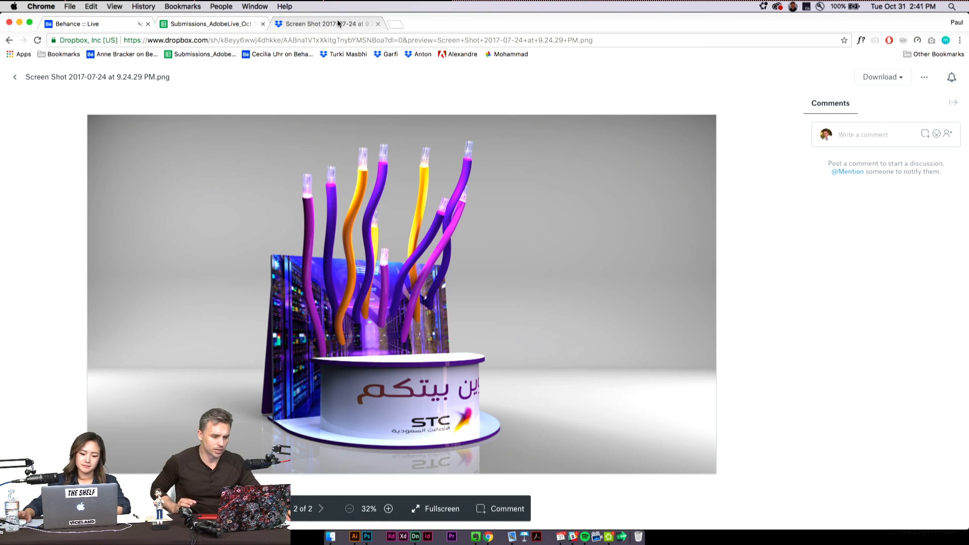
left_click(385, 54)
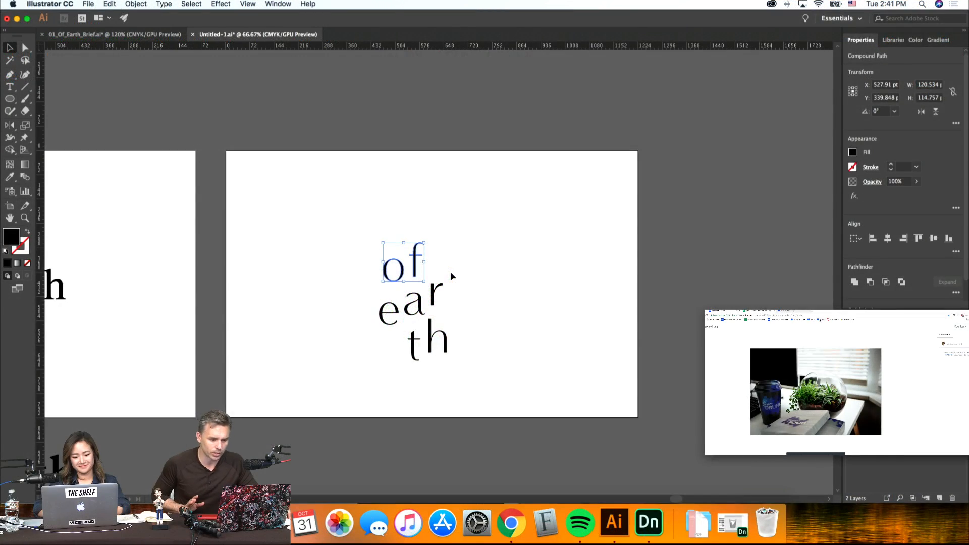
Step: Switch to Illustrator and reposition the whole staggered "of earth" wordmark at the centre of its artboard
left_click_drag(483, 348, 356, 223)
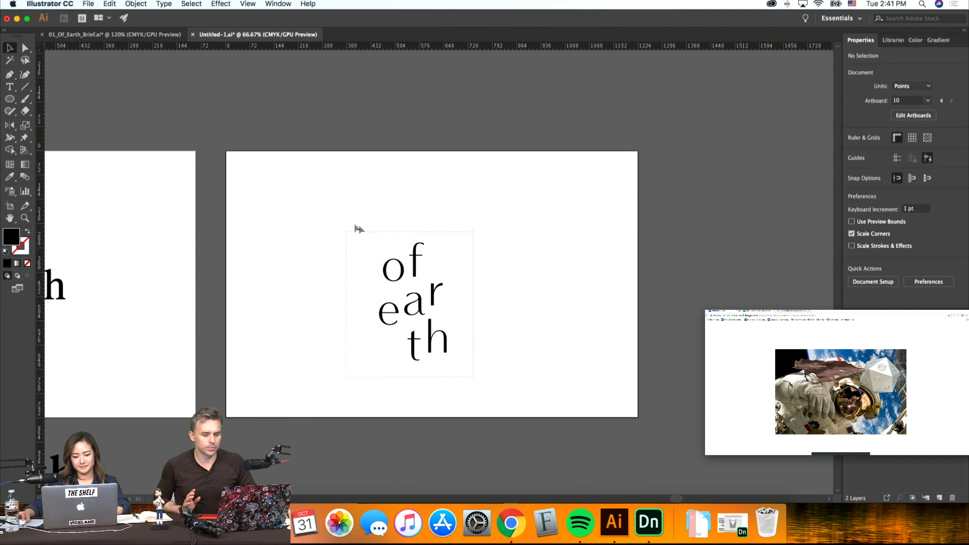
left_click_drag(419, 270, 467, 228)
key("Left")
key("Left")
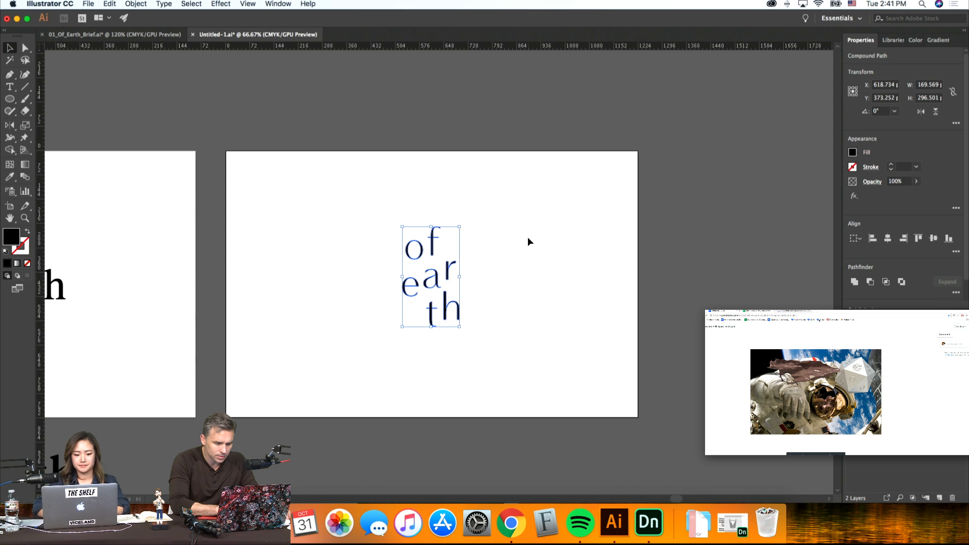
left_click(530, 242)
Step: Delete the extra serif "of Earth" wordmark beneath the sans-serif "Of Earth" on its artboard
key("cmd+minus")
key("cmd+minus")
scroll(526, 300, "left", 10)
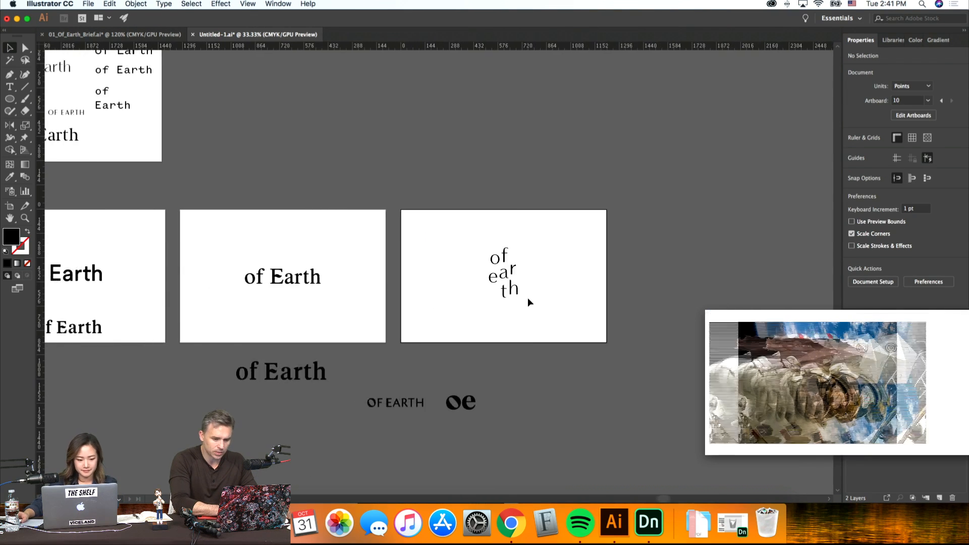
left_click(334, 325)
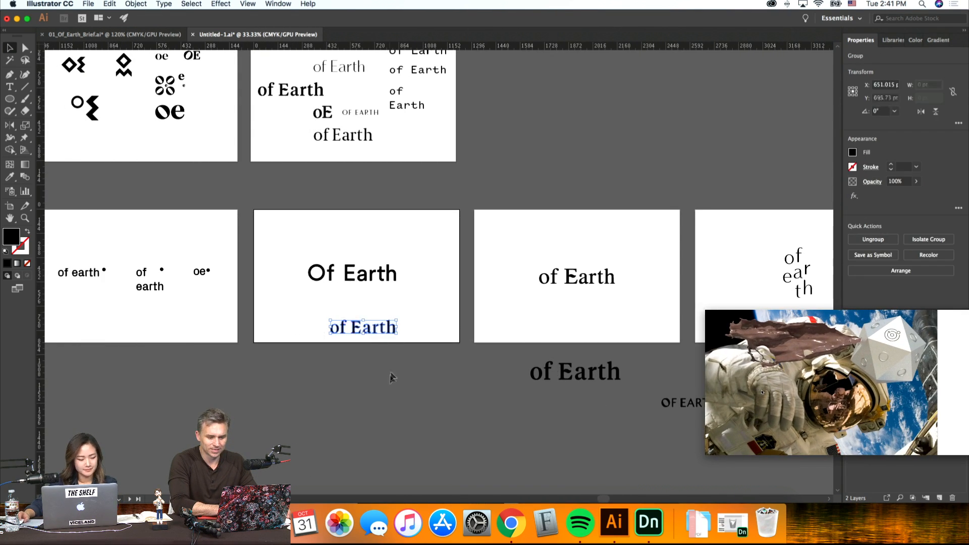
key("Delete")
scroll(390, 384, "right", 2)
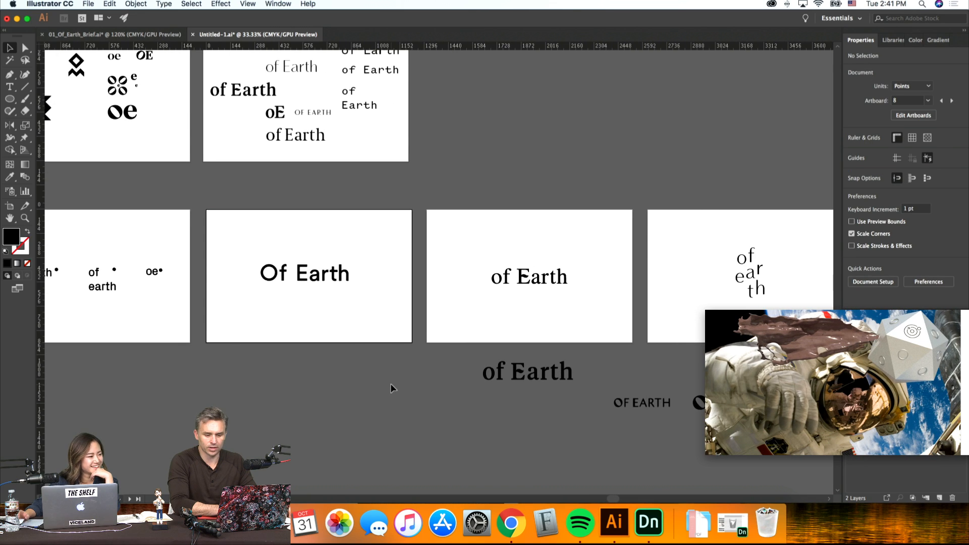
Step: Scale down the sans-serif "Of Earth" wordmark on its artboard and save the document, accepting the font-embedding warning
scroll(391, 383, "right", 2)
scroll(391, 384, "down", 2)
scroll(390, 384, "up", 1)
scroll(391, 384, "left", 4)
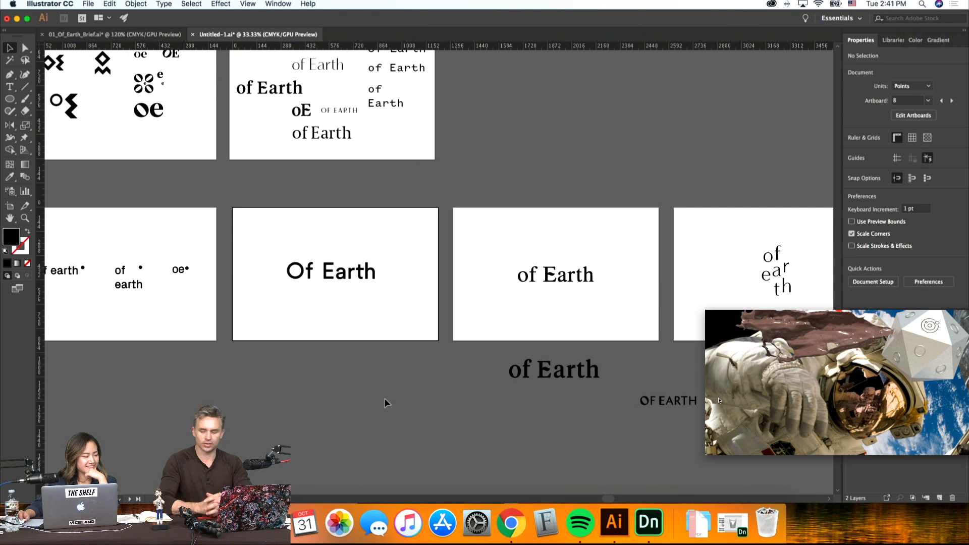
key("super+minus")
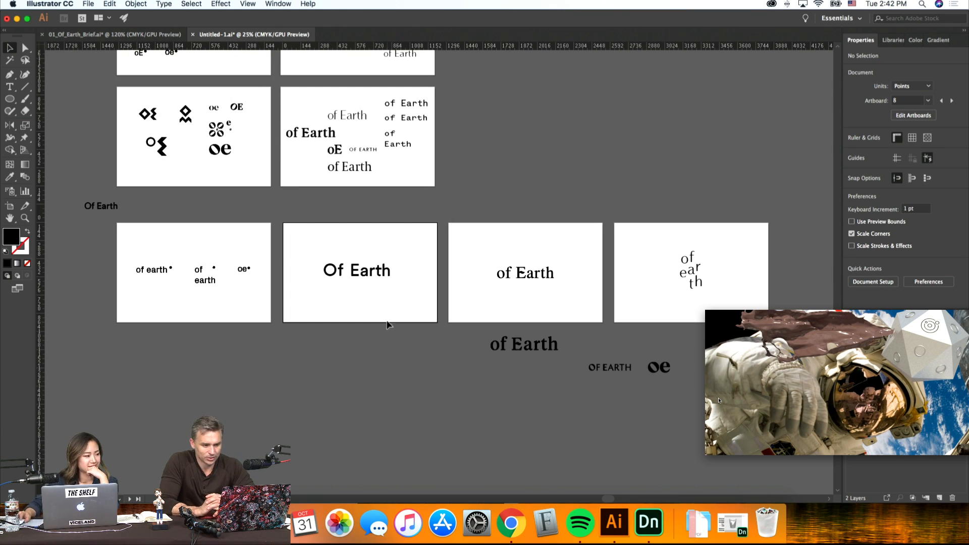
left_click(386, 272)
left_click_drag(386, 272, 385, 275)
left_click(411, 325)
scroll(414, 325, "up", 1)
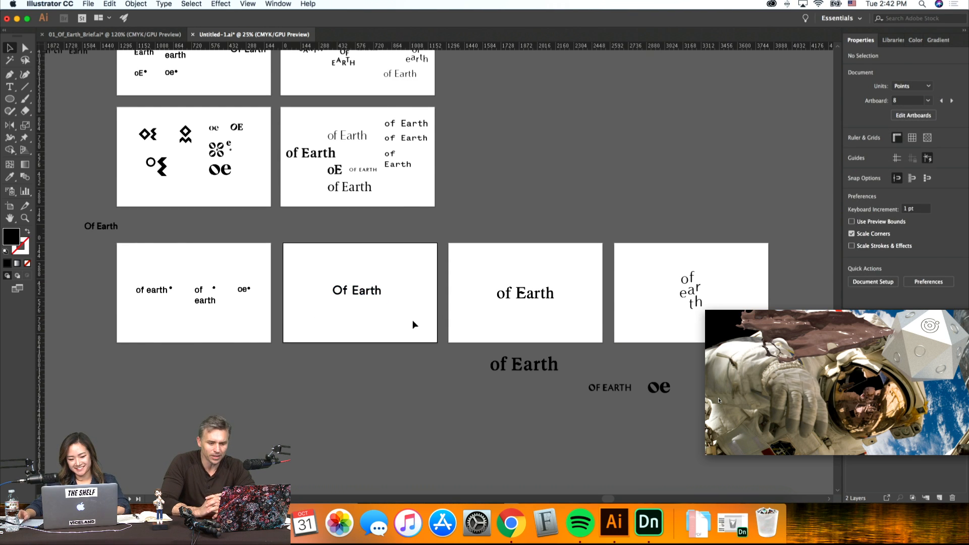
left_click_drag(318, 267, 318, 266)
left_click_drag(381, 296, 385, 297)
left_click(408, 319)
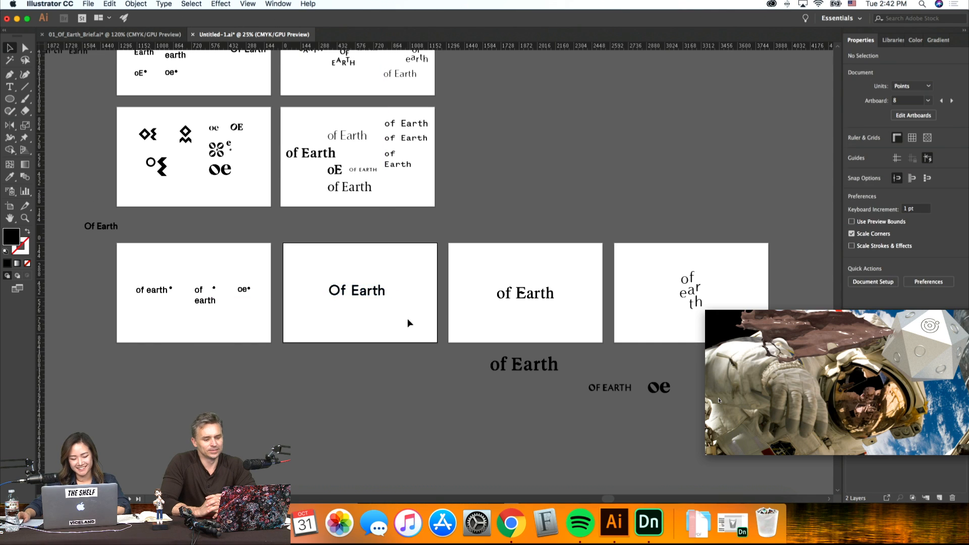
key("super+s")
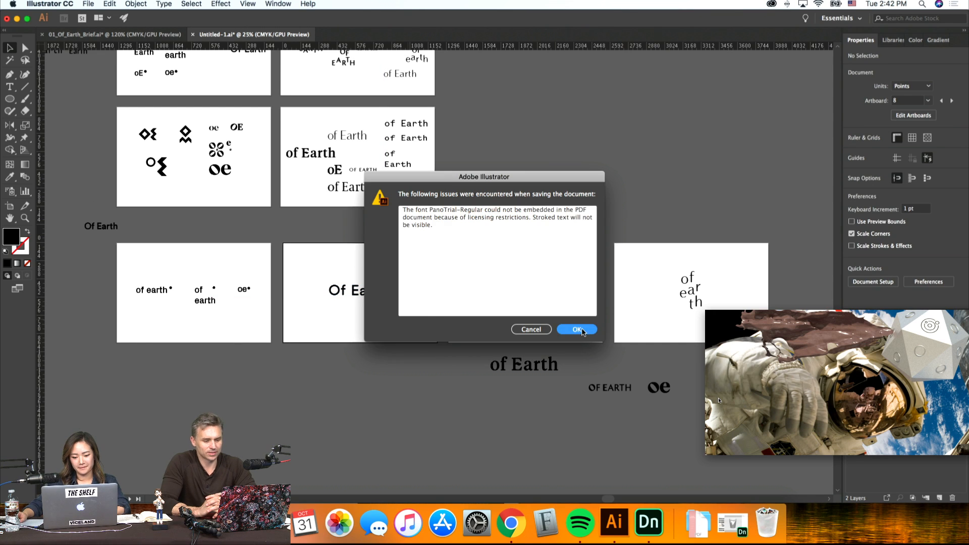
left_click(582, 329)
Step: Duplicate the artboard with the staggered wordmark as a new artboard at the end of the row
left_click(648, 384)
scroll(647, 384, "right", 5)
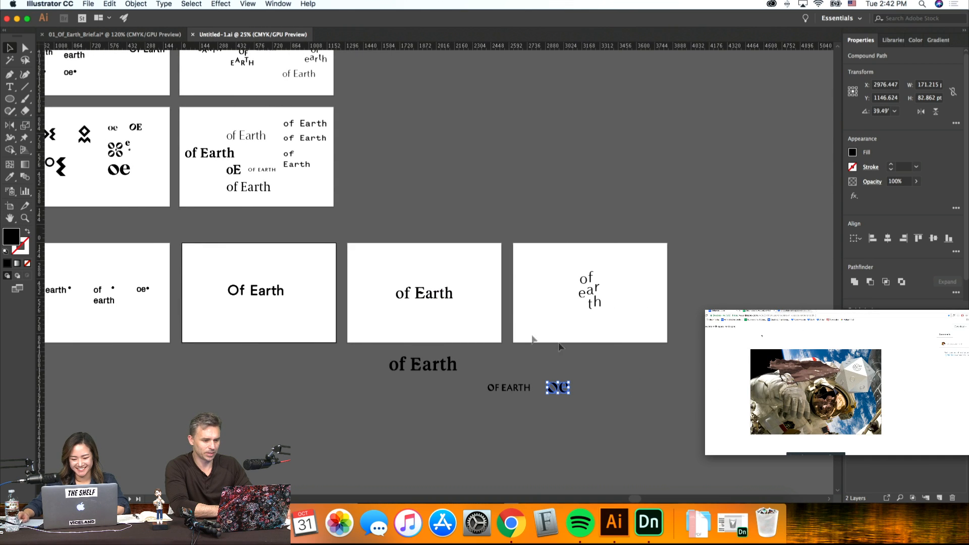
key("shift+o")
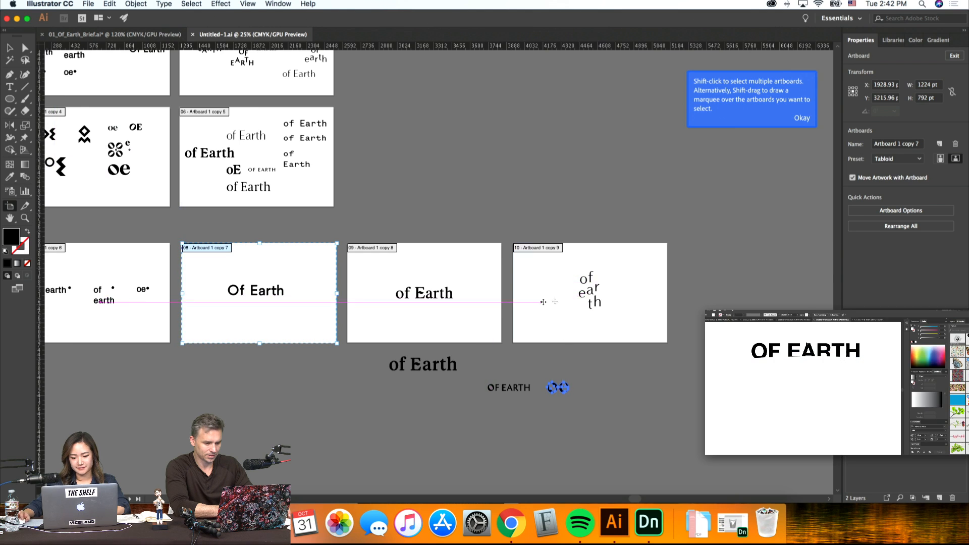
left_click_drag(544, 304, 709, 307)
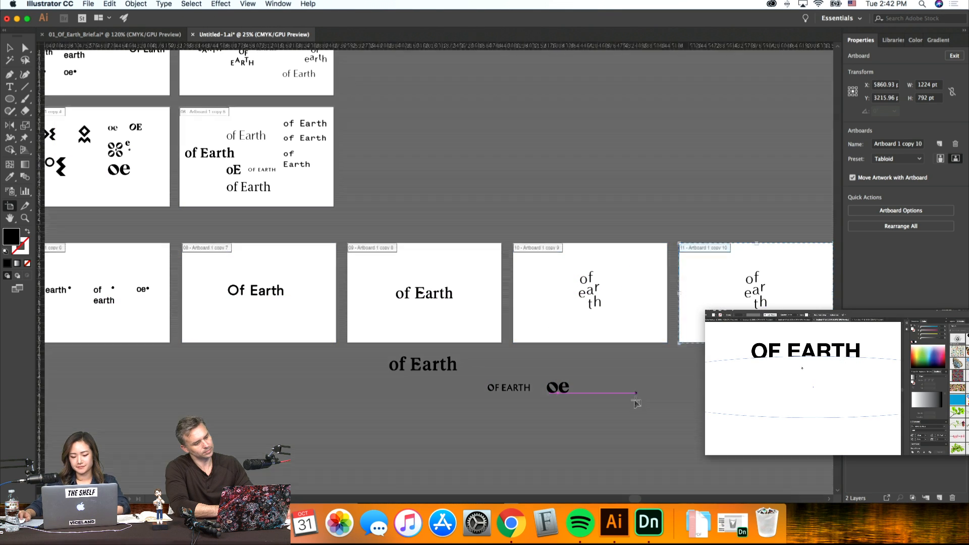
key("Escape")
Step: Replace the staggered wordmark on the duplicated artboard with a centred copy of the bold "oe" monogram
left_click(558, 387)
scroll(599, 372, "right", 3)
scroll(635, 271, "right", 3)
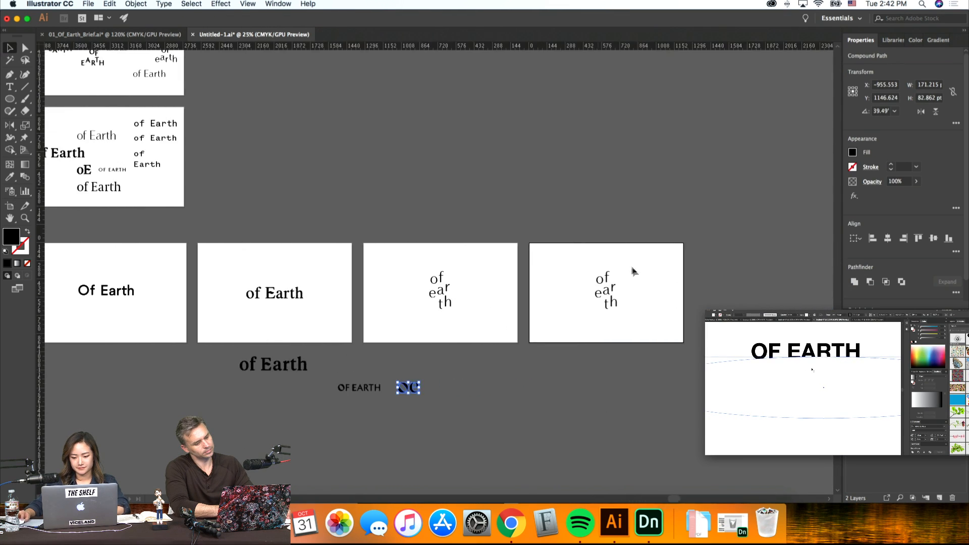
left_click(568, 251)
key("Delete")
key("ctrl+v")
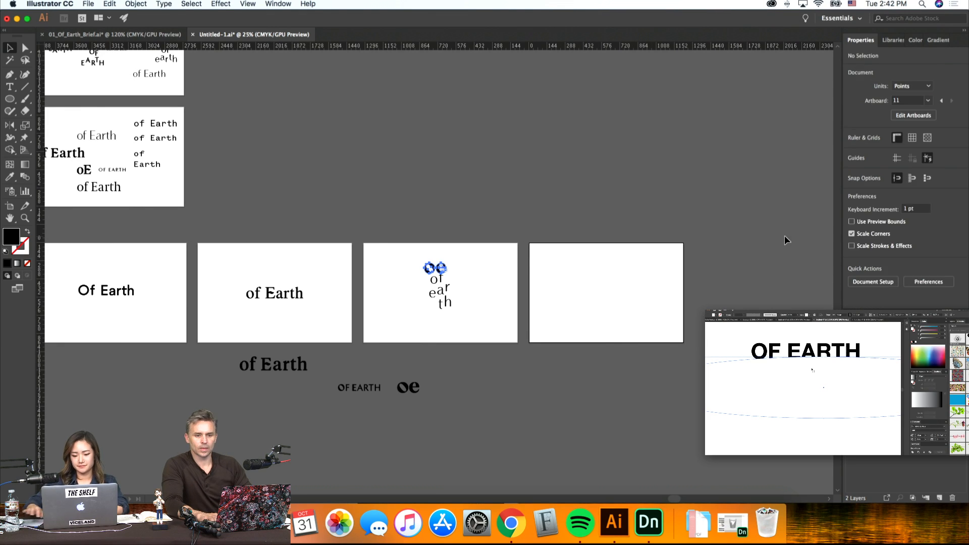
left_click_drag(447, 274, 614, 294)
scroll(657, 328, "right", 1)
left_click(676, 354)
key("ctrl+1")
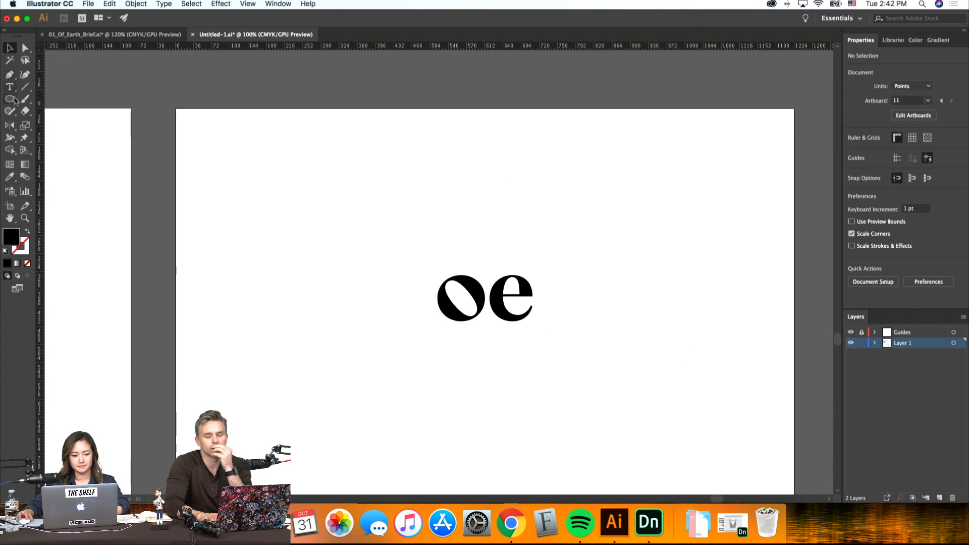
Step: Add a text box about 757 by 141 pt beneath the "oe" monogram reading "OF EARTH" in capitals
left_click(10, 76)
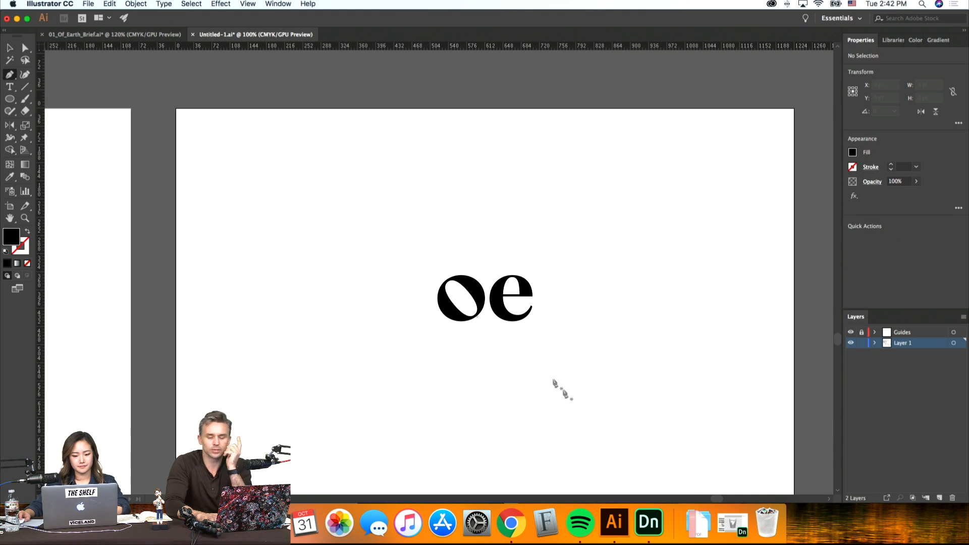
key("t")
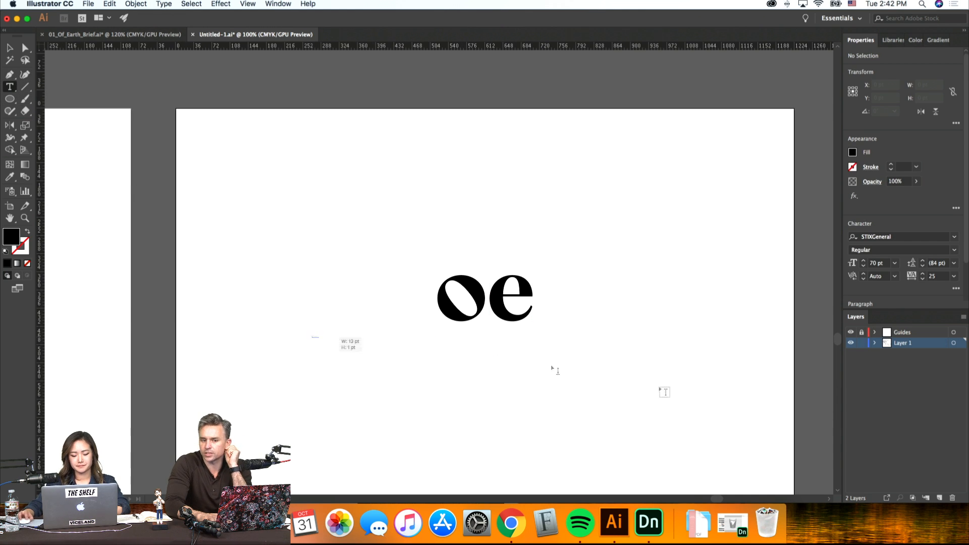
left_click_drag(319, 337, 695, 407)
type("of")
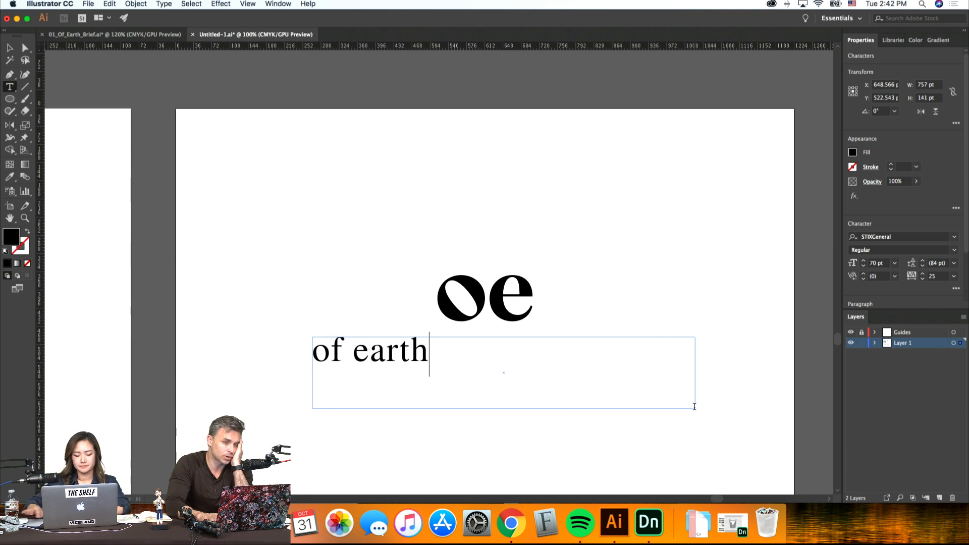
type(" earth")
key("super+a")
type("OF EARTH")
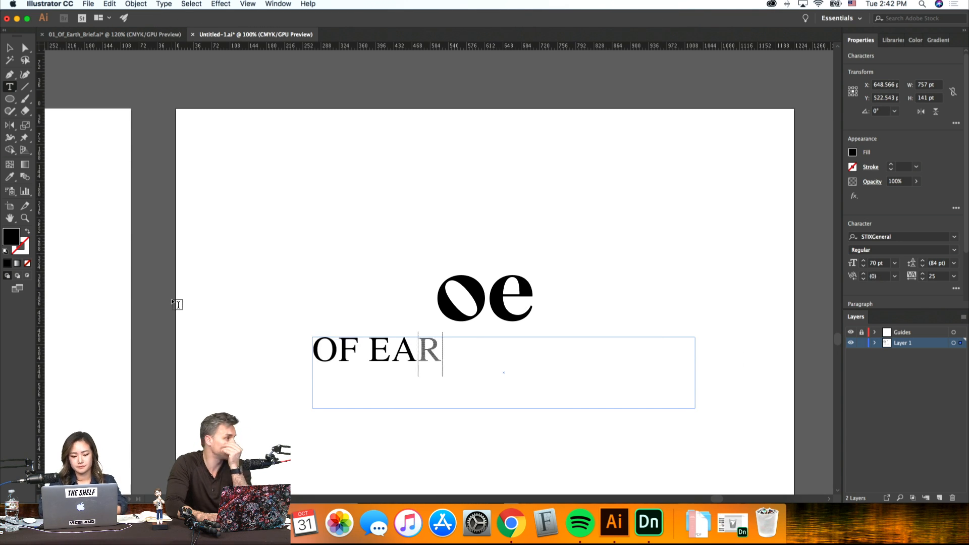
Step: Change the font of the "OF EARTH" text beneath the monogram to Chap Regular
left_click(9, 48)
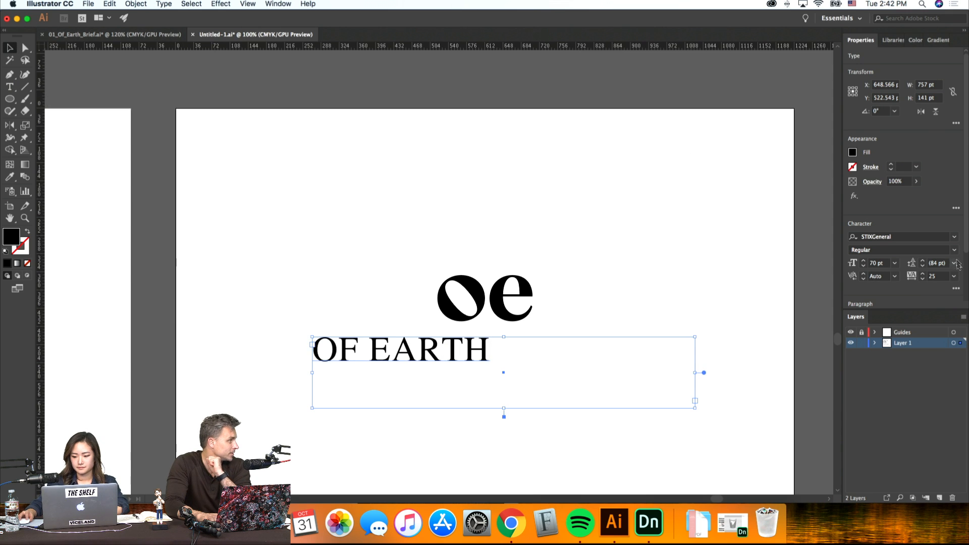
left_click(956, 237)
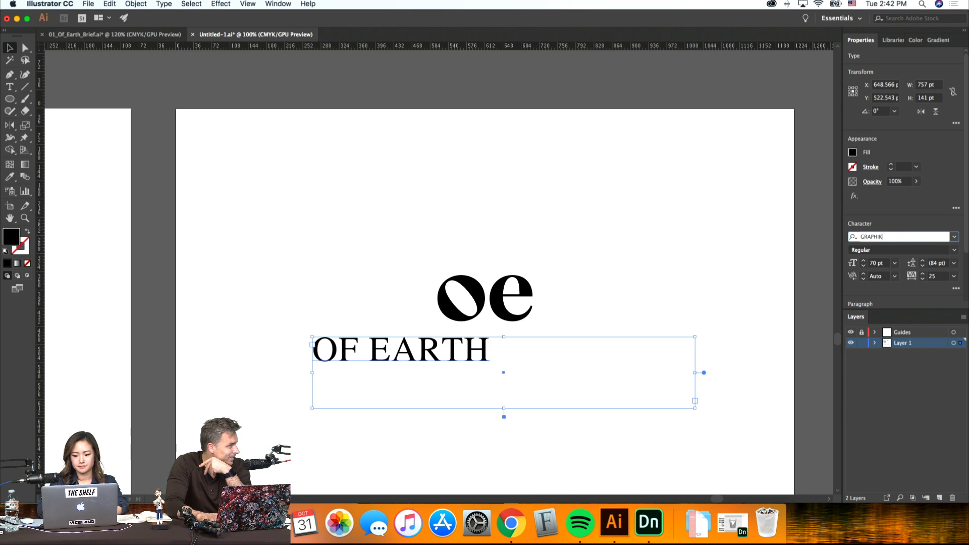
left_click(954, 237)
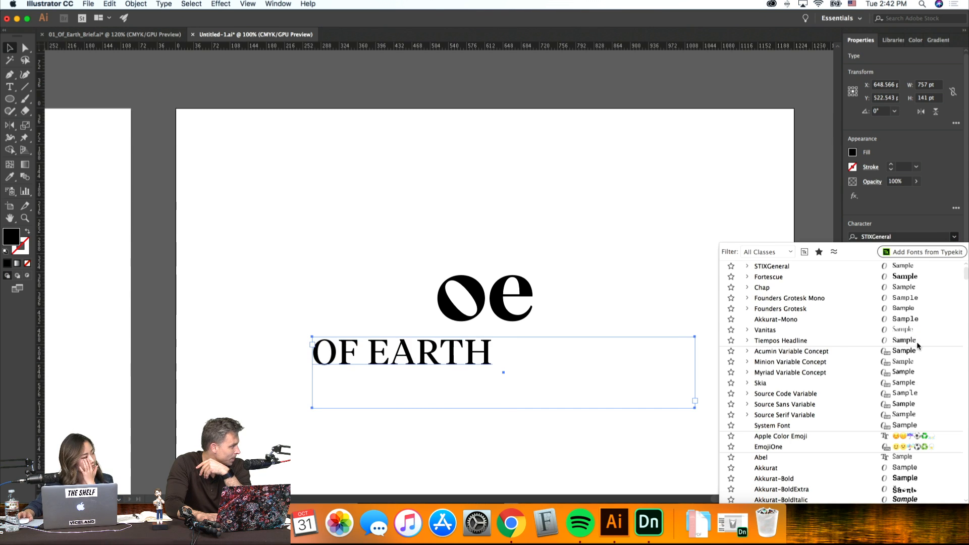
left_click(866, 287)
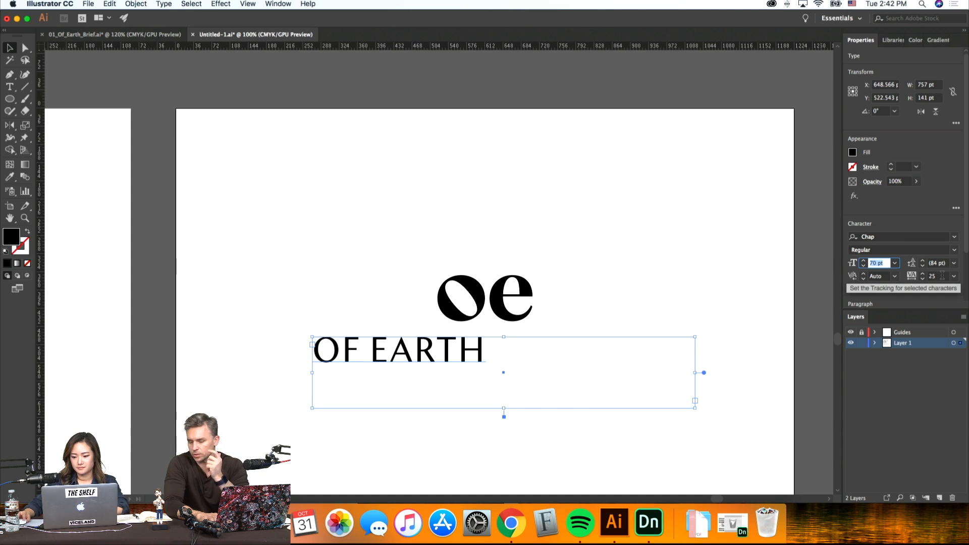
Step: Widen the letter spacing of the "OF EARTH" text, trying a tracking of 70 and settling on 100
left_click(909, 276)
type("70")
key("Return")
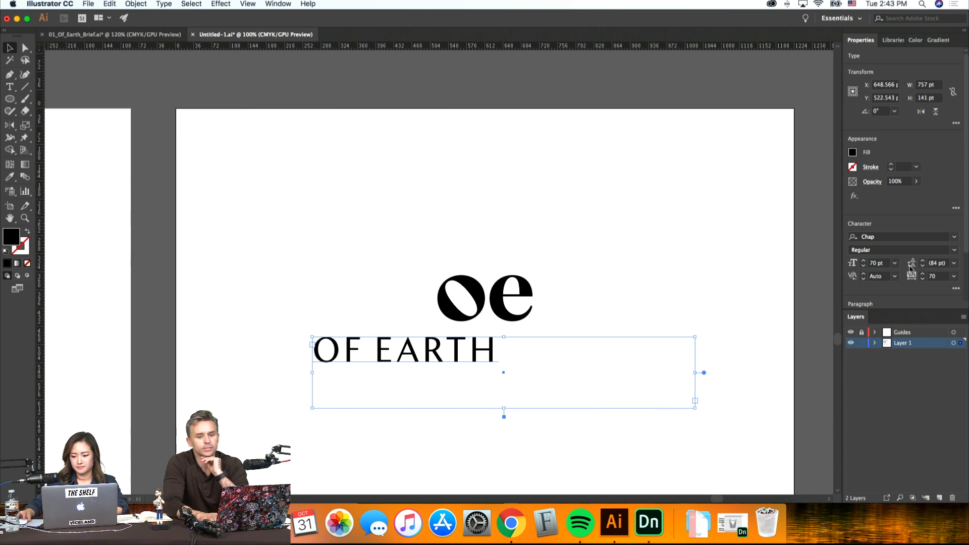
type("100")
key("Return")
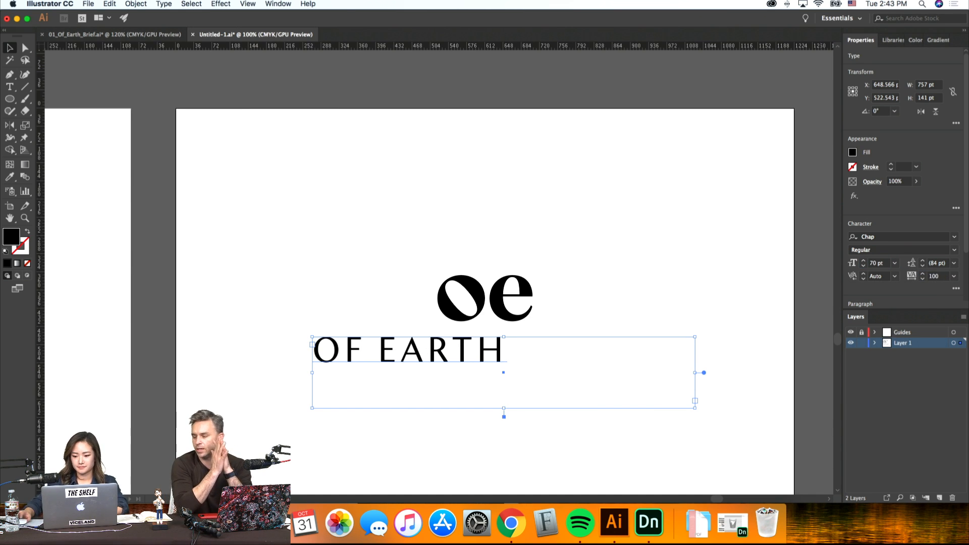
Step: Centre-align the "OF EARTH" text within its box and move it lower, centred under the "oe" monogram
scroll(914, 291, "down", 3)
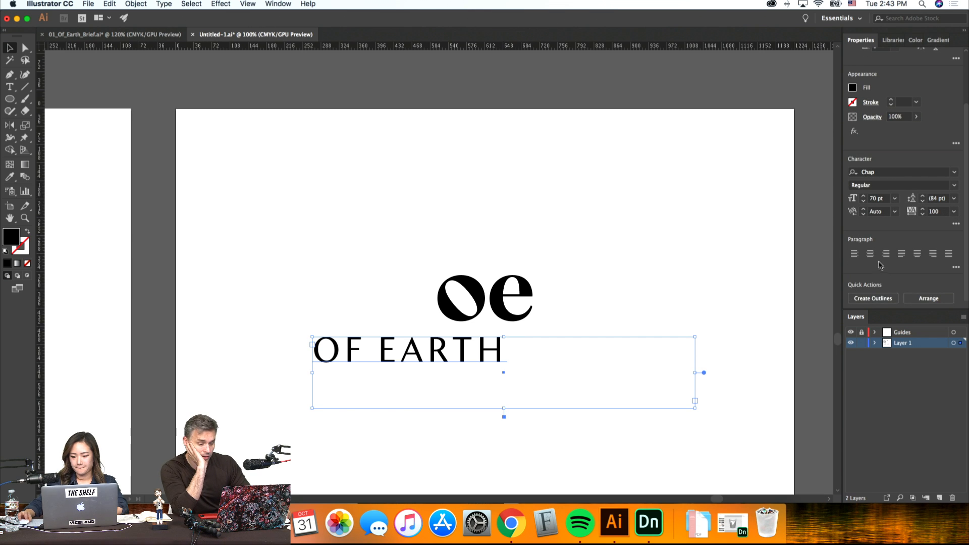
left_click(870, 254)
left_click(771, 271)
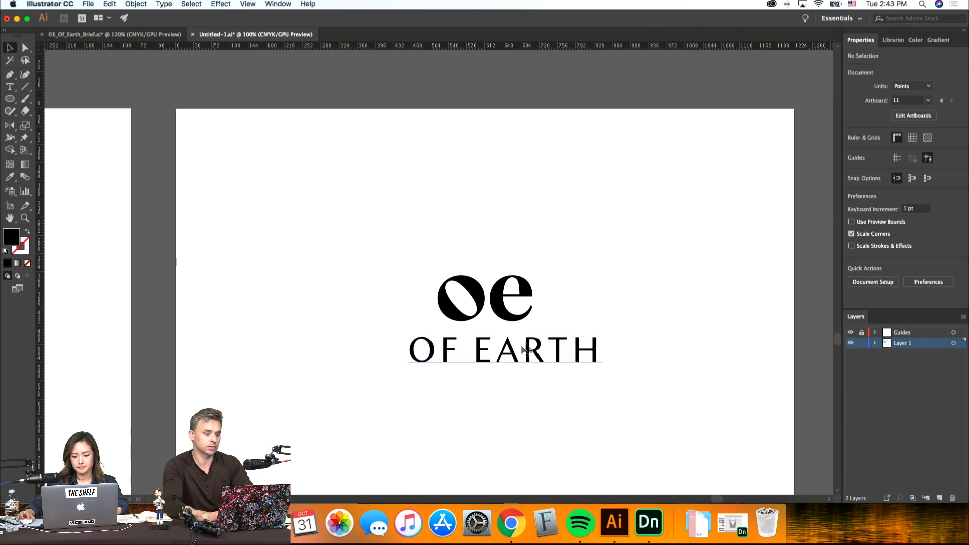
left_click_drag(516, 356, 497, 376)
left_click(653, 301)
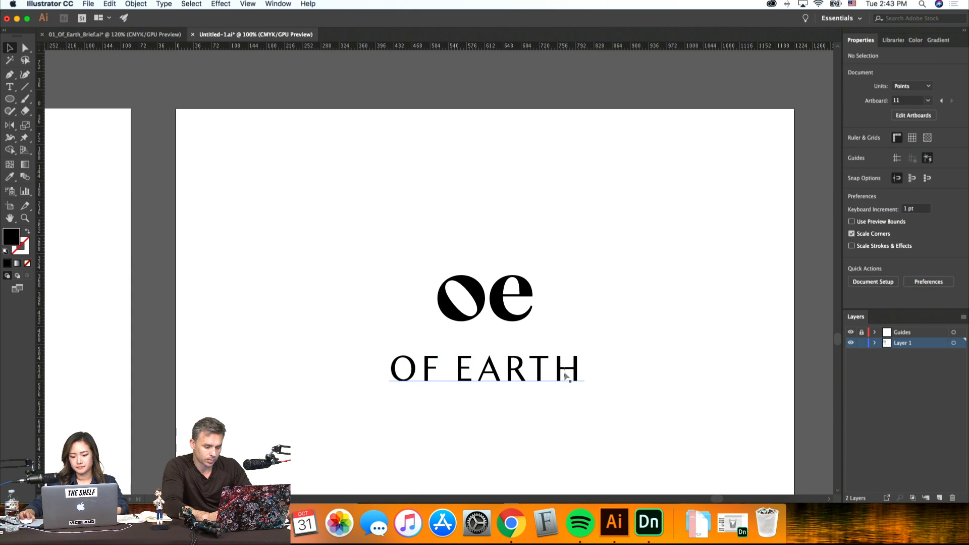
Step: Set the tracking of the "OF EARTH" text to 150 and make the lettering slightly smaller
left_click(567, 372)
type("150")
key("Return")
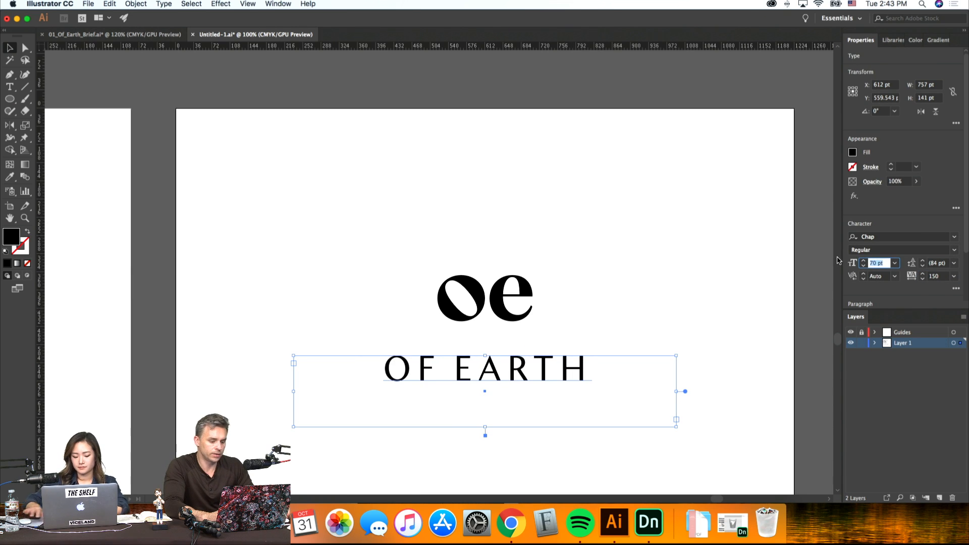
key("super+z")
left_click(691, 259)
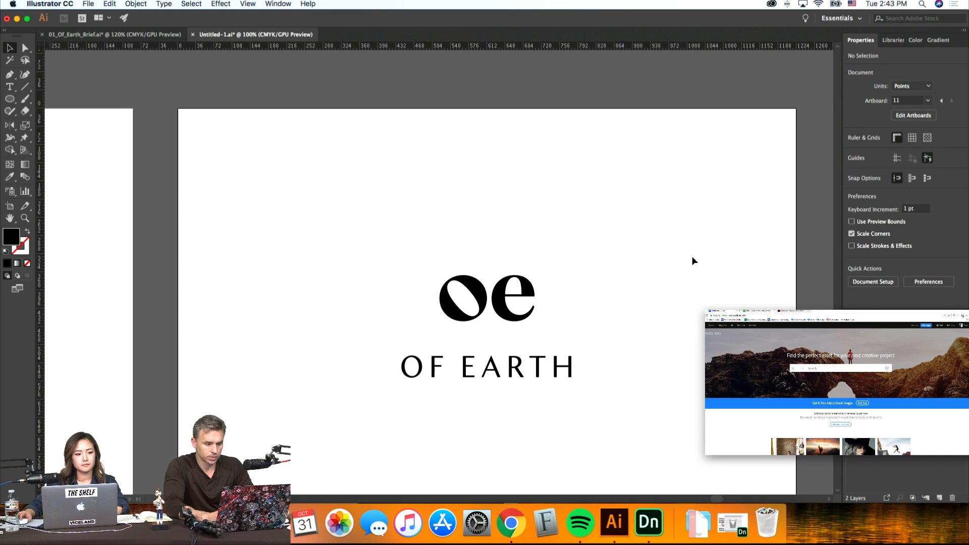
Step: Move the "OF EARTH" text up closer to the "oe" monogram and check the lockup among the neighbouring artboards
scroll(692, 260, "left", 3)
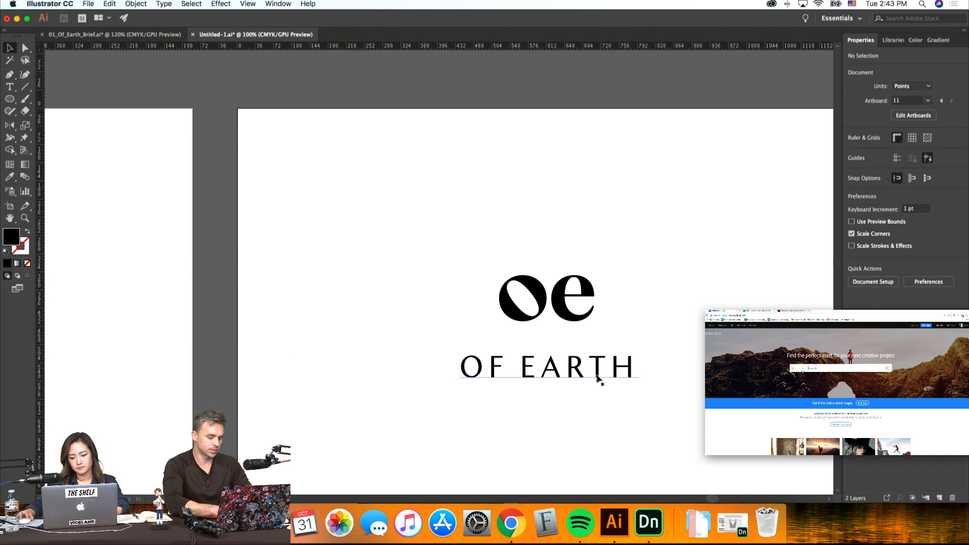
mouse_move(598, 379)
left_mouse_down()
mouse_move(615, 372)
mouse_move(587, 370)
left_mouse_up()
left_click(664, 314)
key("super+minus")
key("super+minus")
key("super+minus")
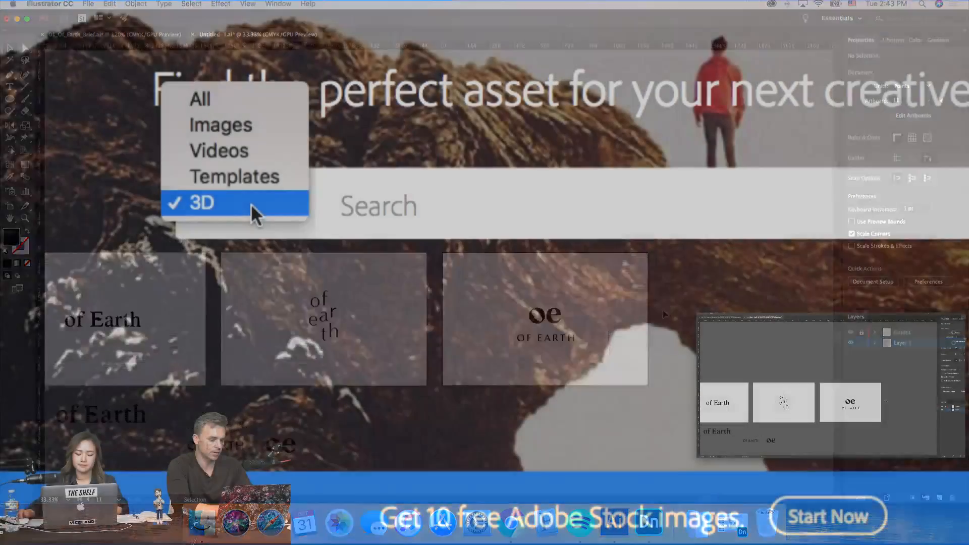
Step: Switch to Adobe Stock in Chrome, search the 3D category without a keyword and filter the results to Models
left_click(250, 204)
left_click(385, 208)
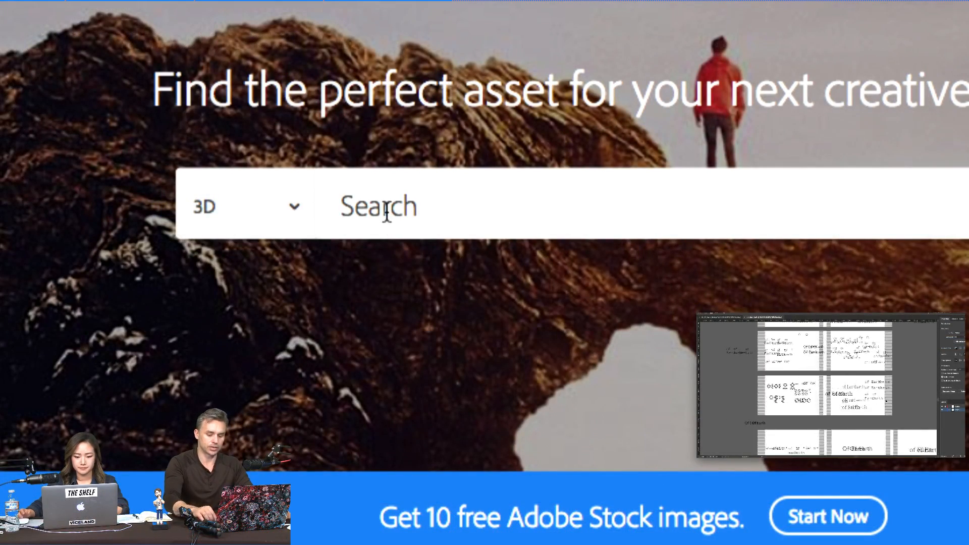
key("Return")
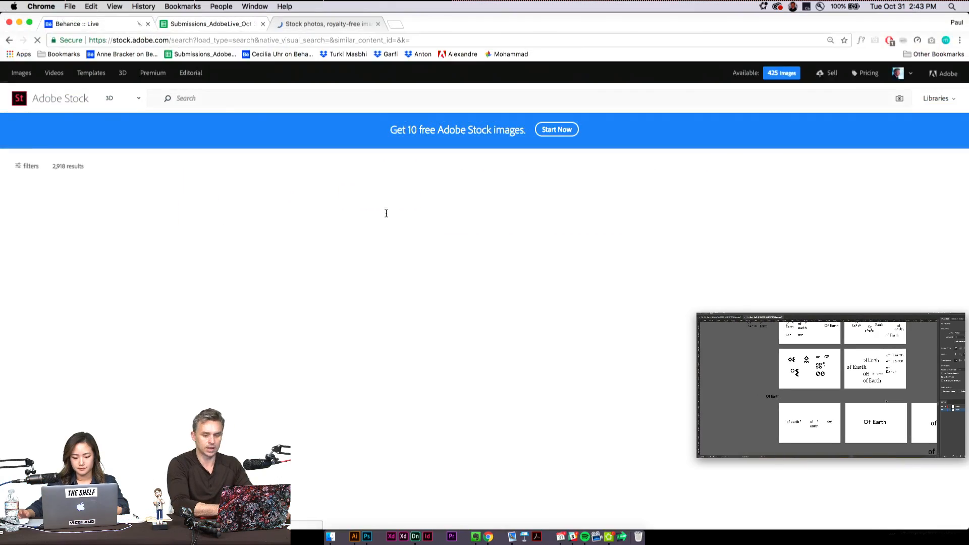
scroll(386, 213, "down", 5)
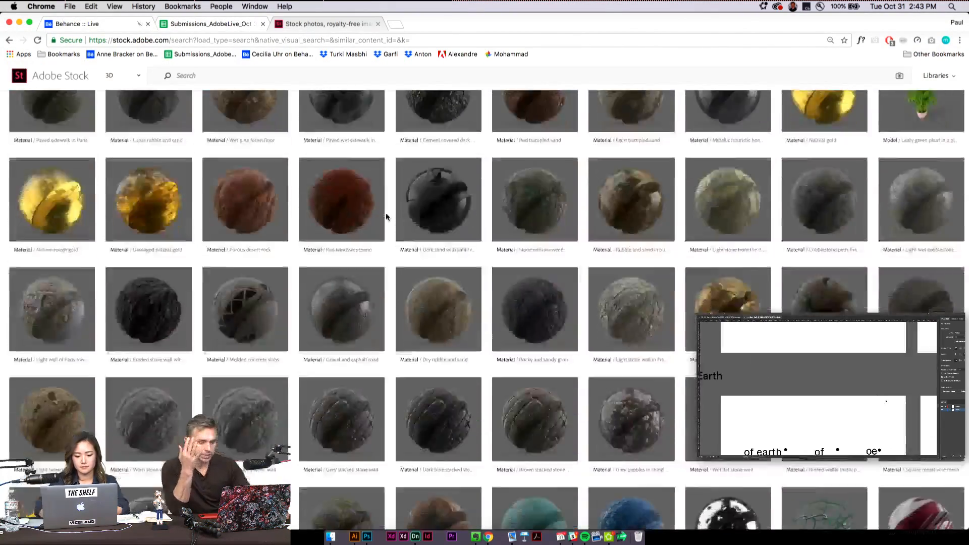
scroll(386, 217, "up", 5)
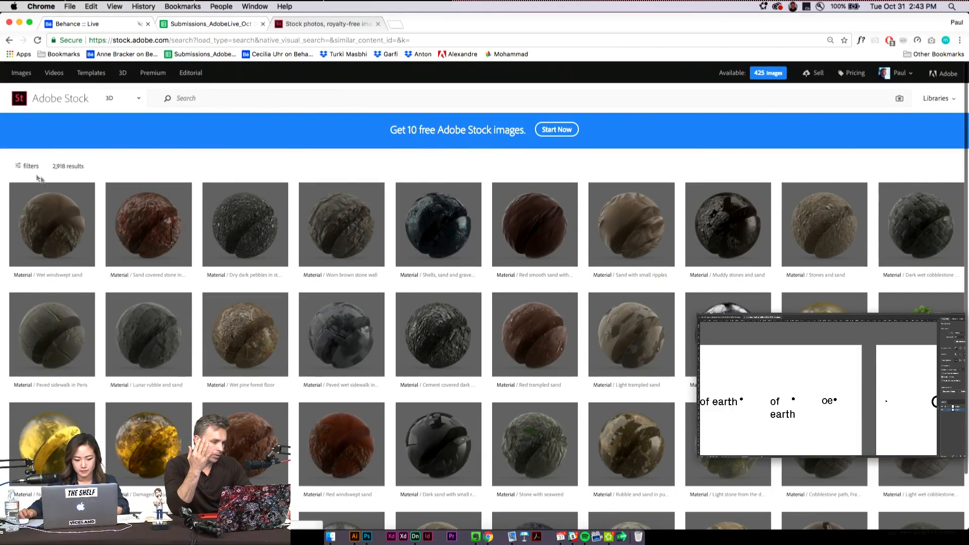
left_click(25, 166)
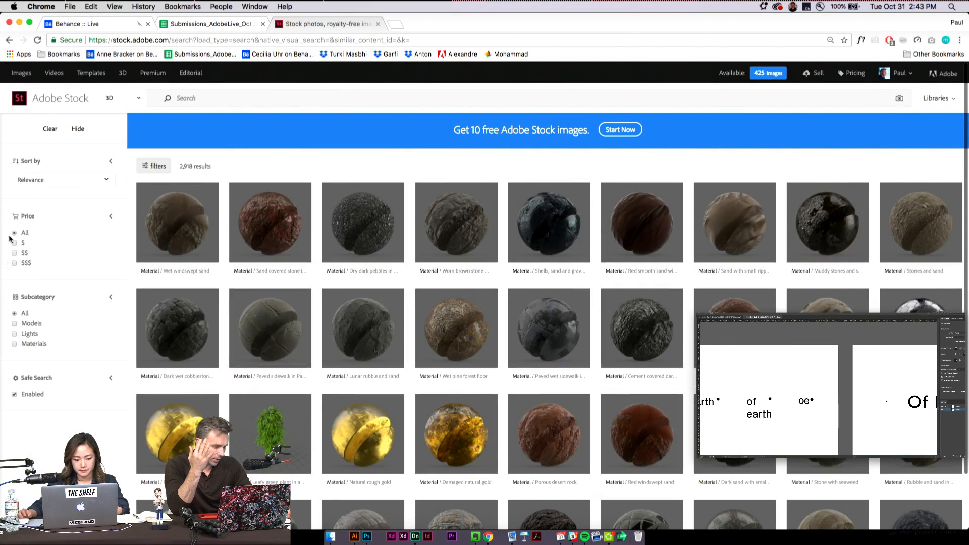
left_click(14, 322)
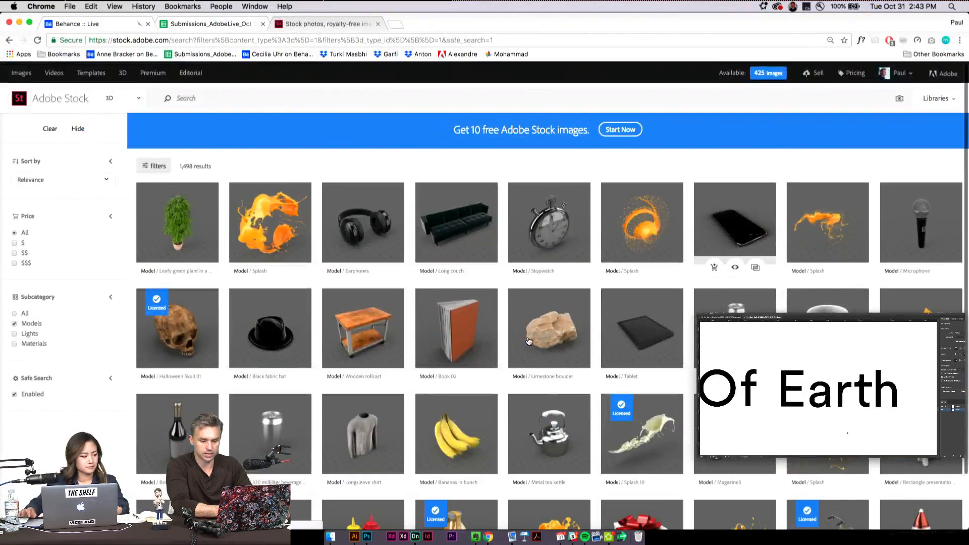
Step: Browse the first and second pages of Adobe Stock 3D models for usable objects
scroll(528, 341, "down", 5)
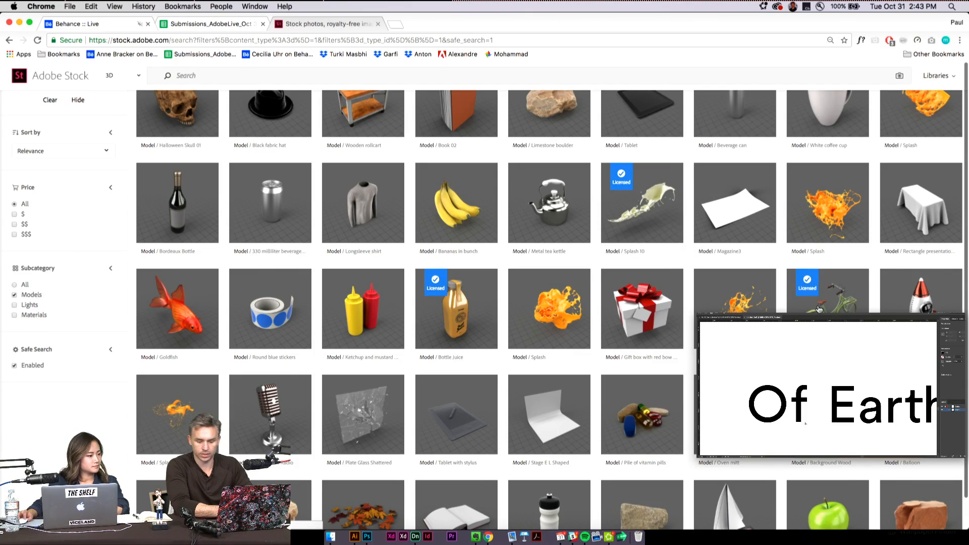
scroll(819, 309, "down", 15)
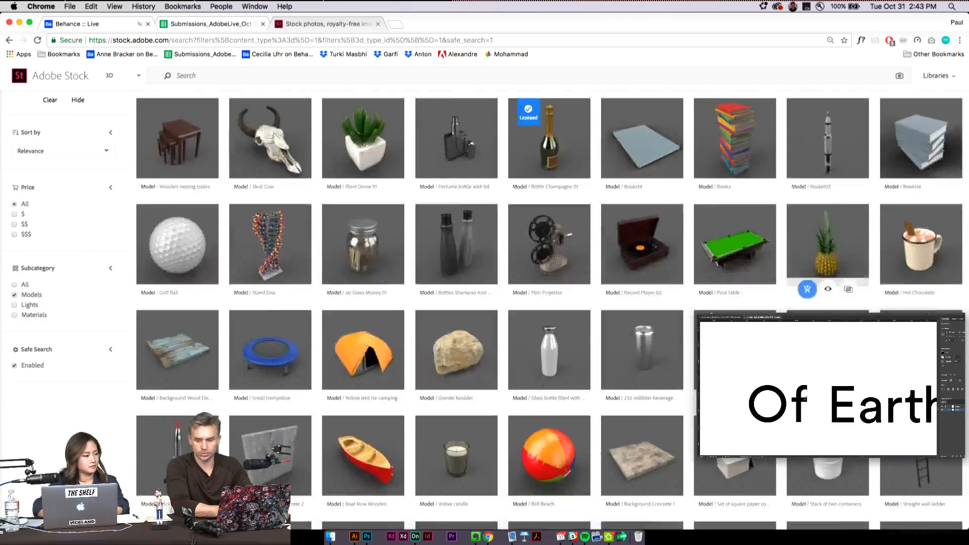
scroll(807, 398, "down", 5)
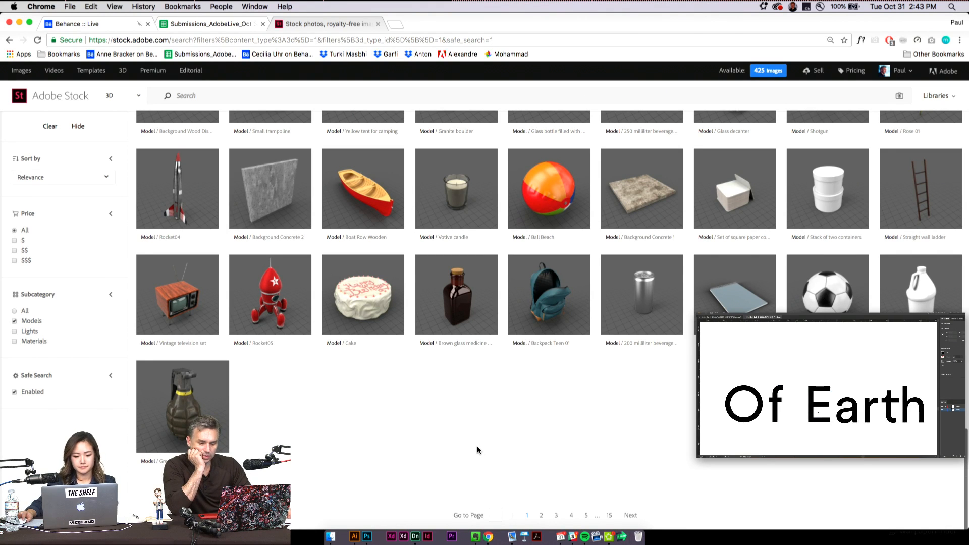
left_click(541, 515)
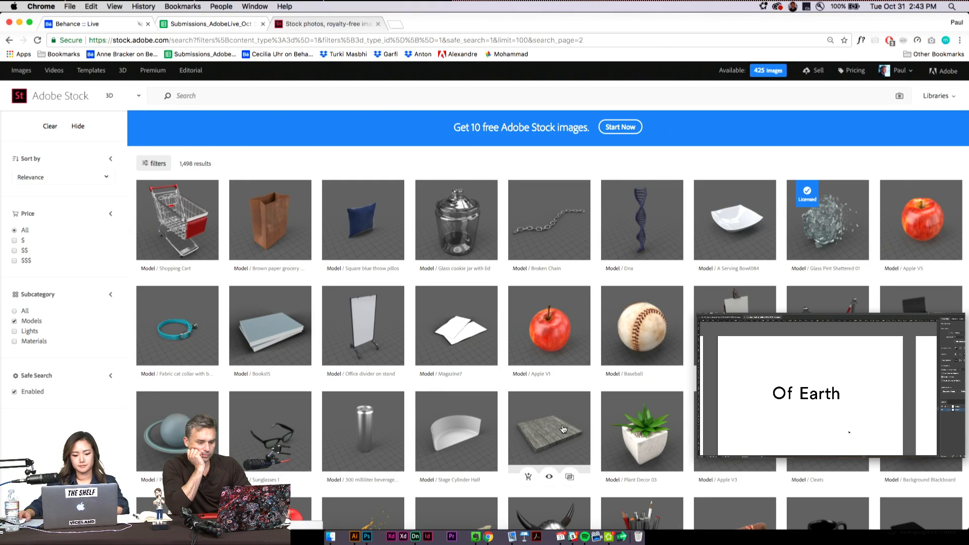
scroll(564, 429, "down", 3)
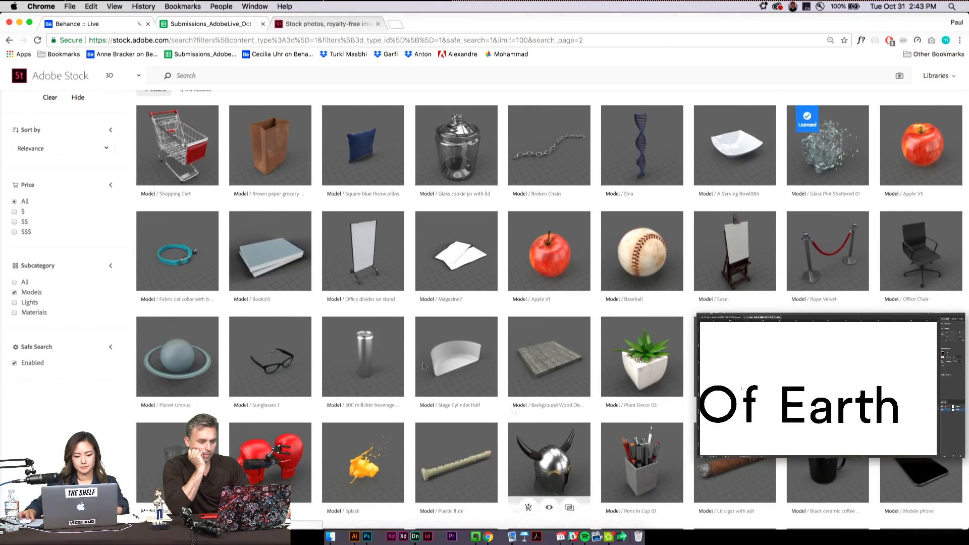
scroll(256, 146, "down", 3)
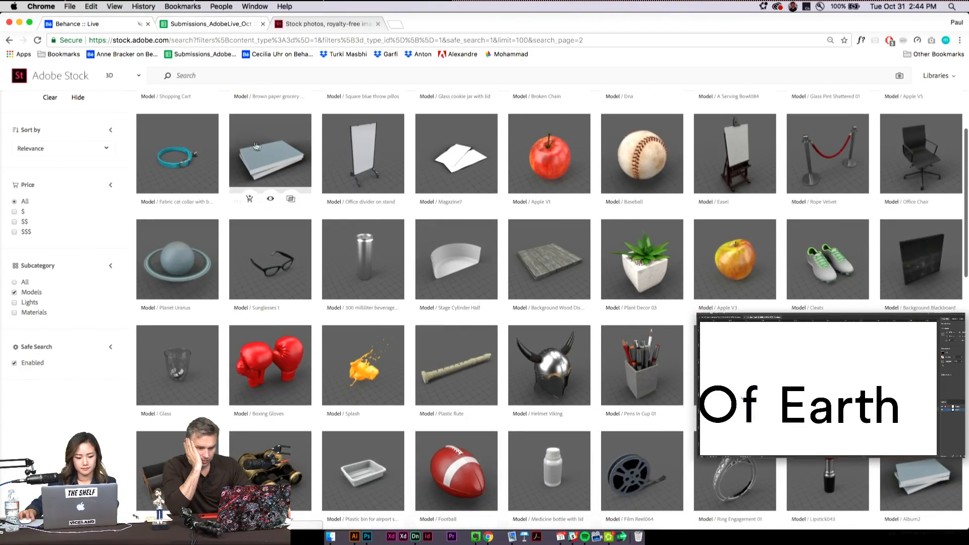
scroll(803, 216, "down", 8)
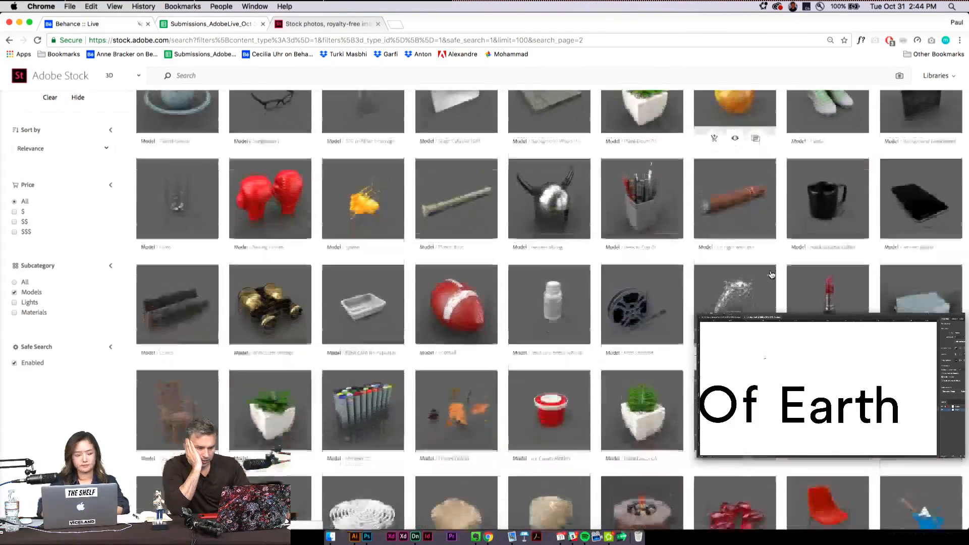
scroll(771, 275, "down", 13)
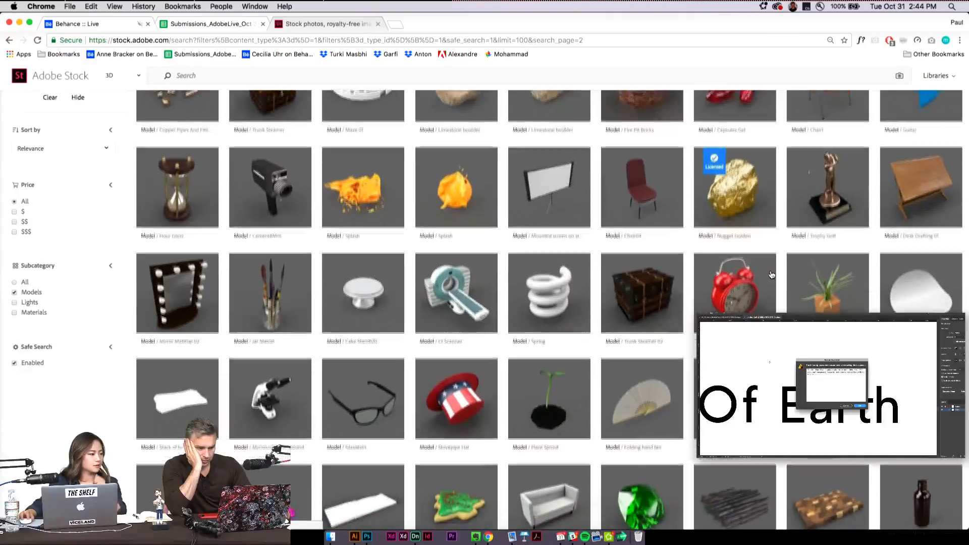
scroll(771, 275, "down", 5)
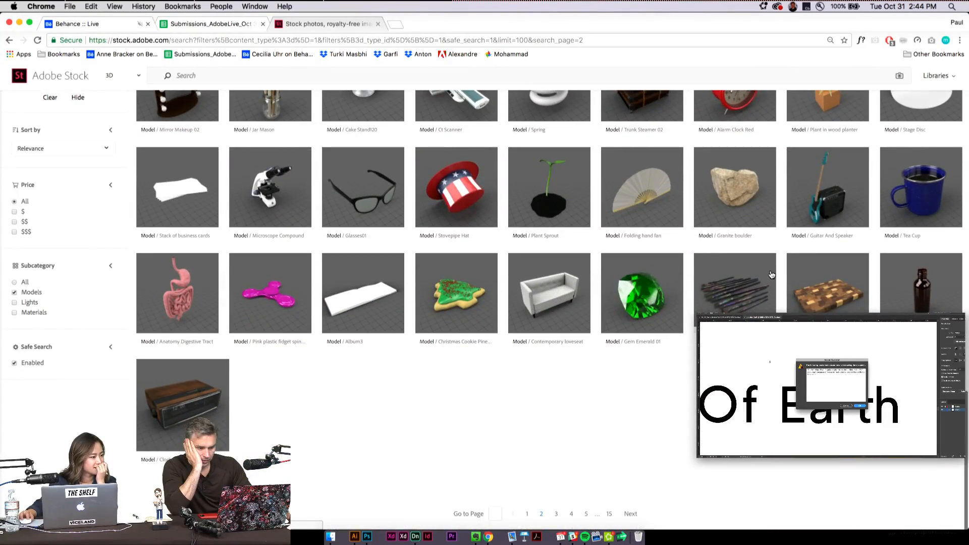
scroll(772, 274, "down", 2)
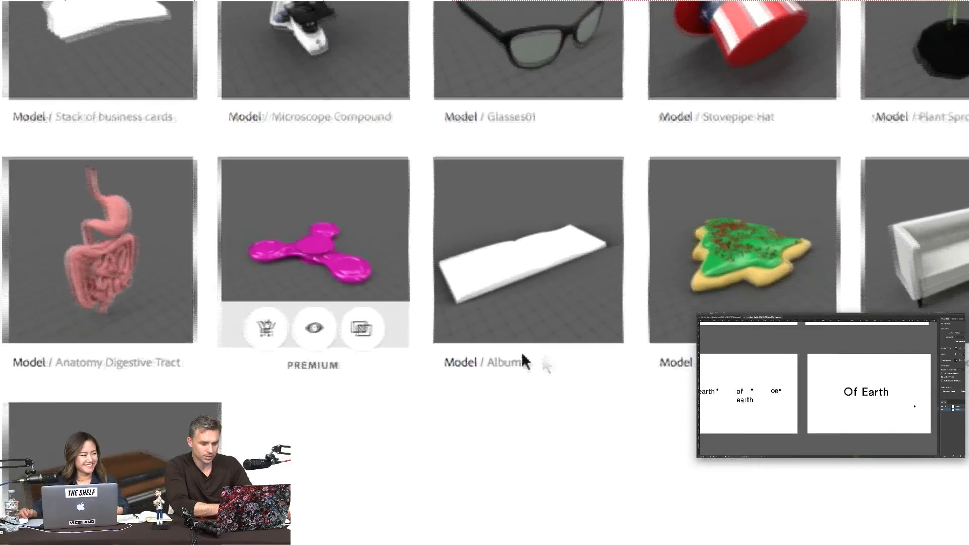
mouse_move(432, 313)
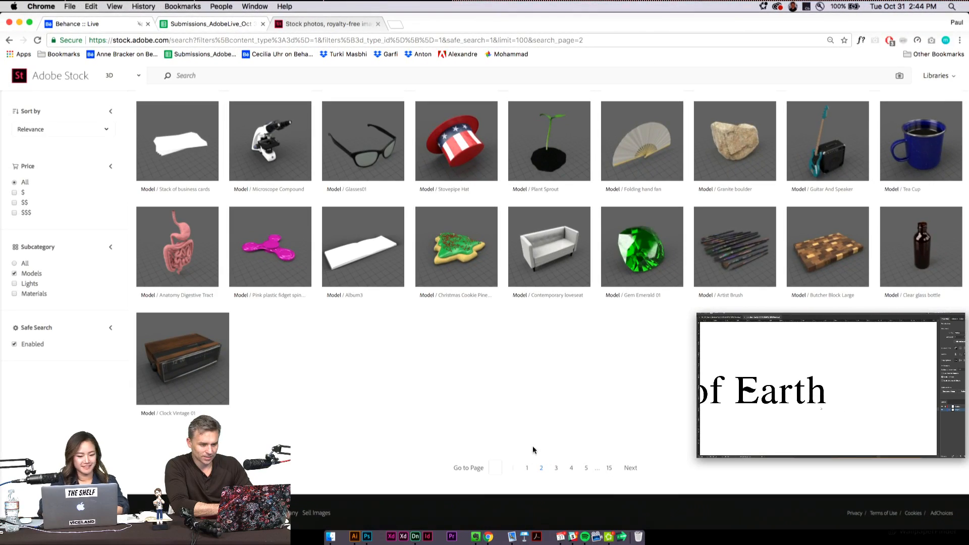
Step: Open the third page of 3D model results and look through the objects offered
left_click(557, 469)
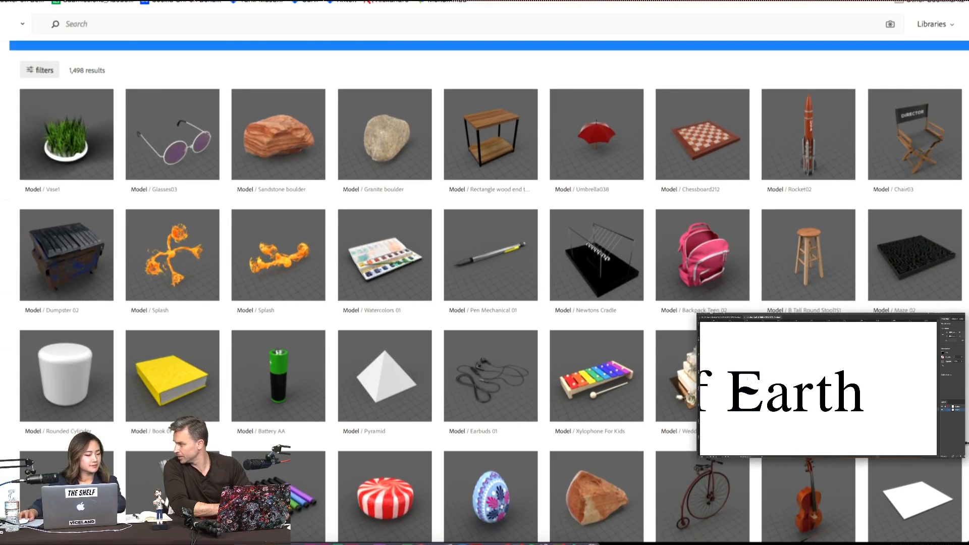
scroll(553, 405, "down", 1)
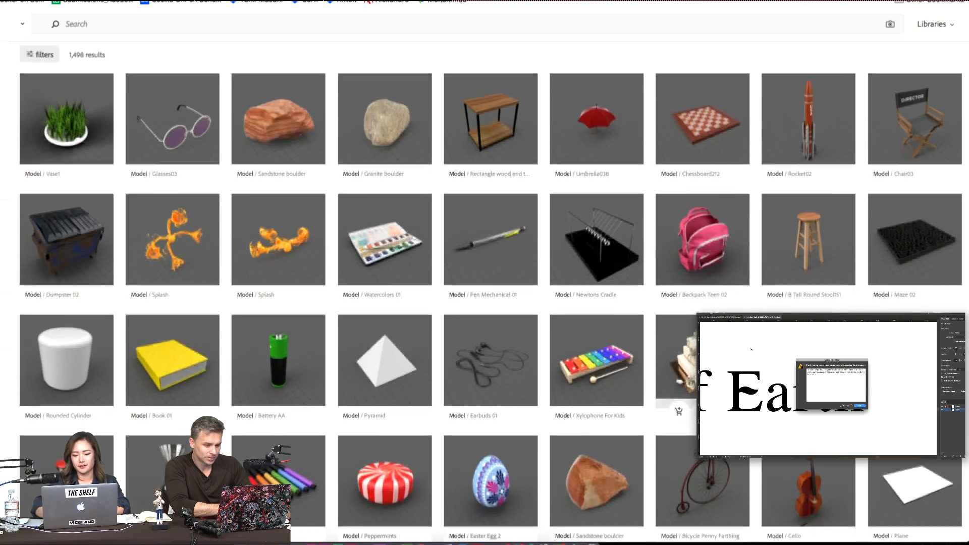
scroll(543, 413, "down", 2)
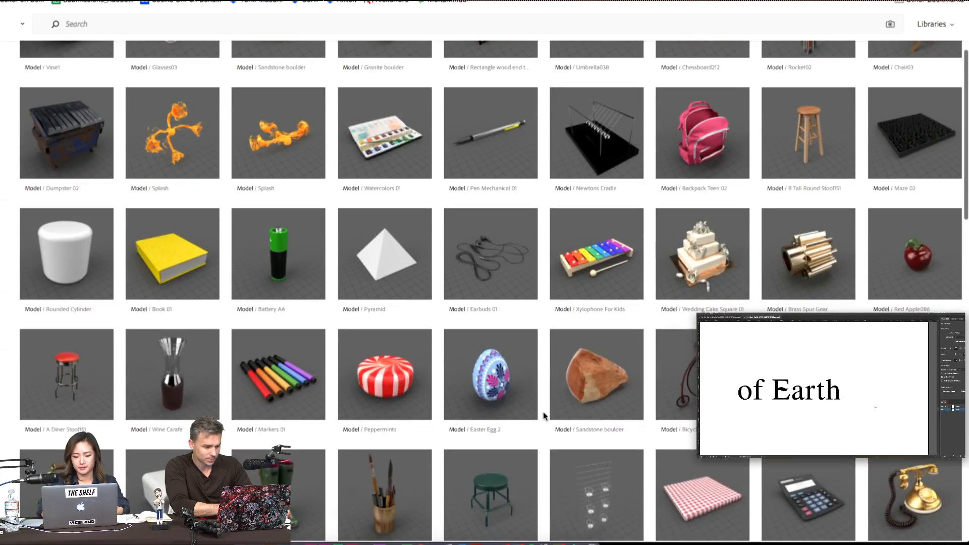
scroll(544, 411, "up", 3)
scroll(543, 412, "down", 6)
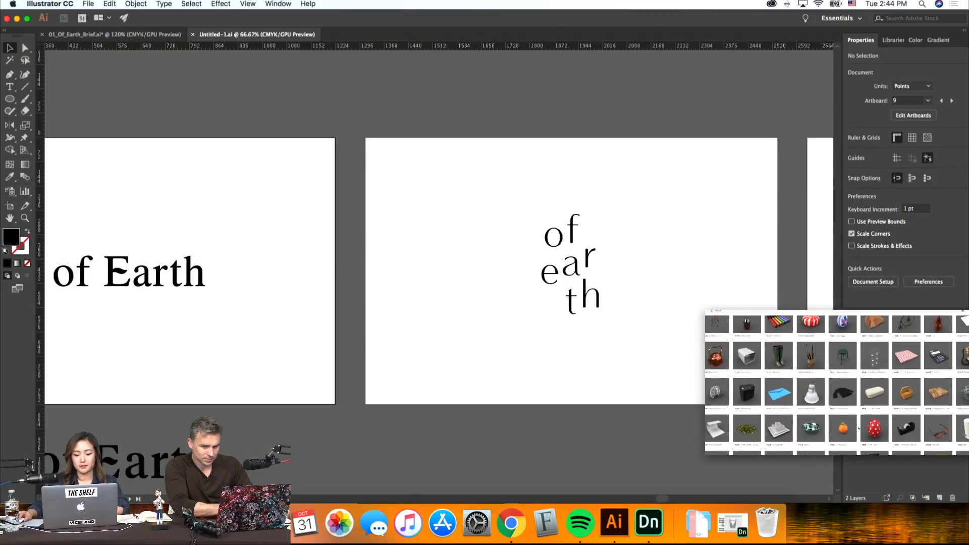
Step: Switch back to Illustrator and compare the serif, staggered and monogram logo artboards side by side
scroll(434, 273, "right", 5)
key("super+minus")
scroll(859, 428, "down", 3)
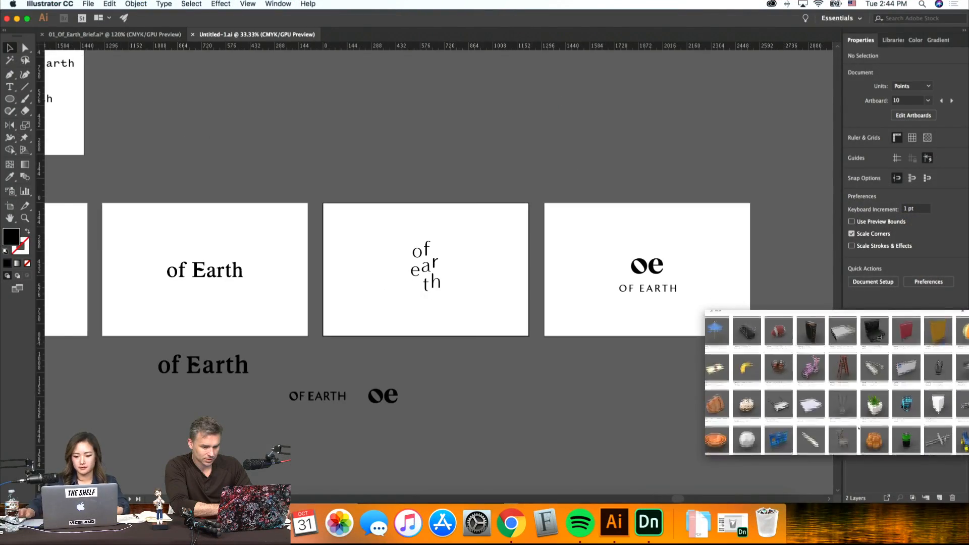
Step: Shift the "oe" monogram with its "OF EARTH" type slightly up on its artboard
scroll(434, 273, "left", 4)
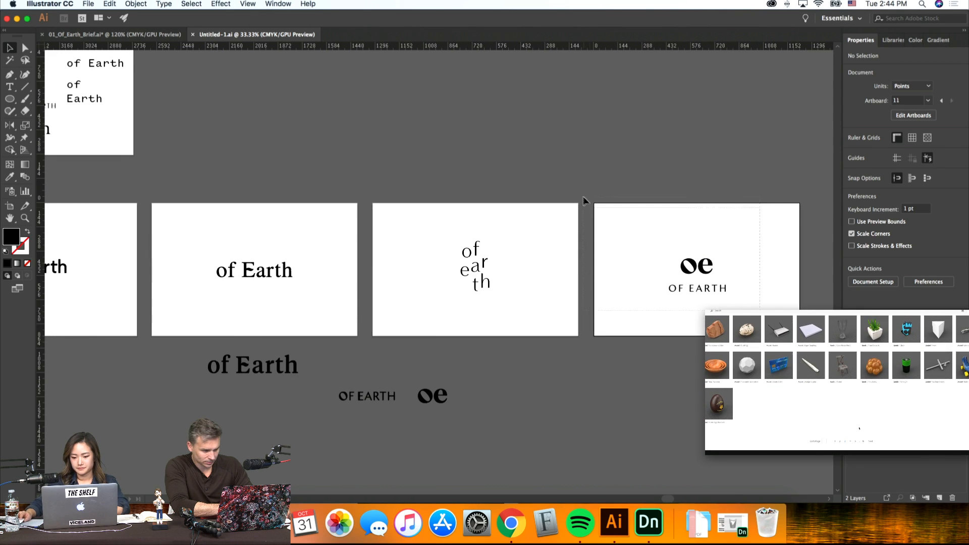
left_click_drag(773, 303, 584, 196)
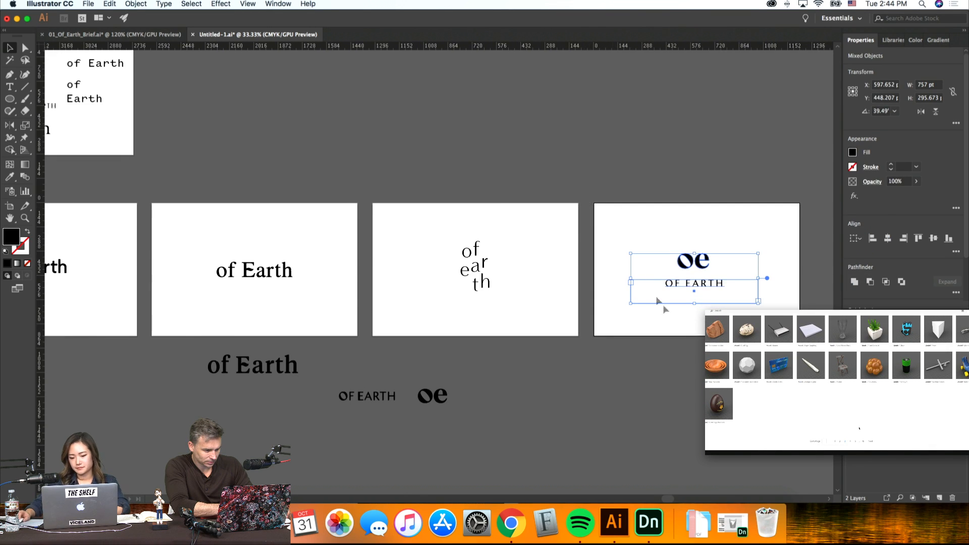
left_click(687, 331)
Step: Look over the earlier type studies, monogram sketches and the row of single-logo artboards
scroll(690, 331, "left", 6)
scroll(691, 330, "left", 8)
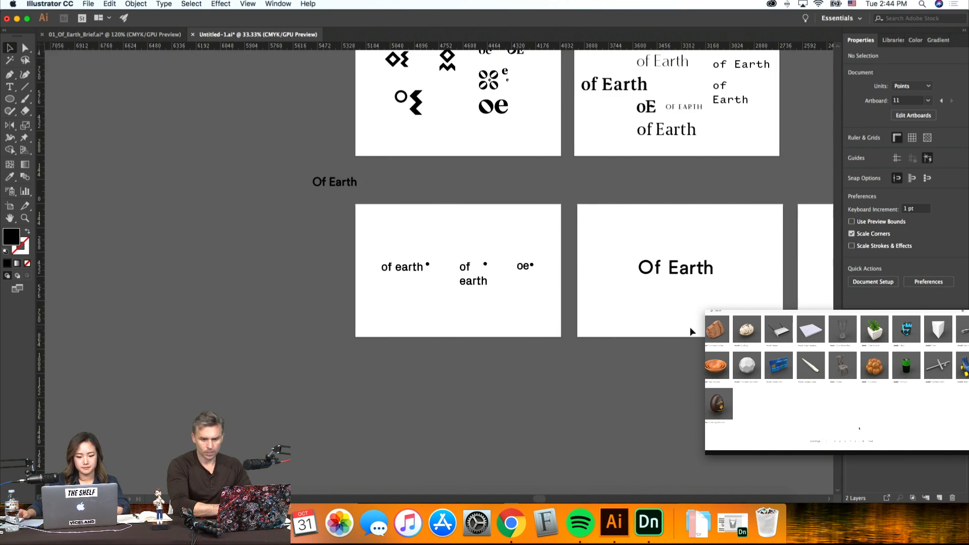
scroll(690, 330, "up", 4)
scroll(691, 332, "up", 8)
scroll(691, 332, "right", 1)
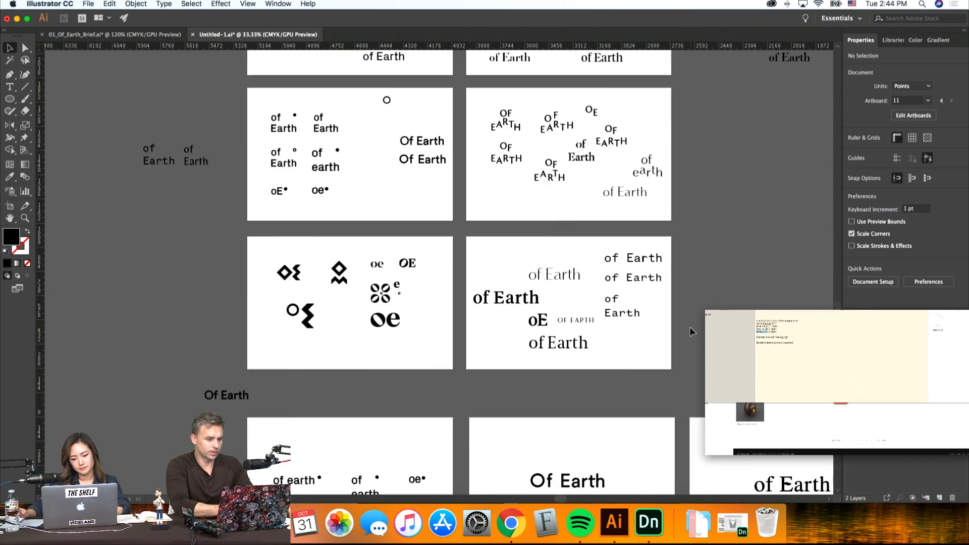
scroll(675, 279, "up", 3)
scroll(675, 280, "down", 2)
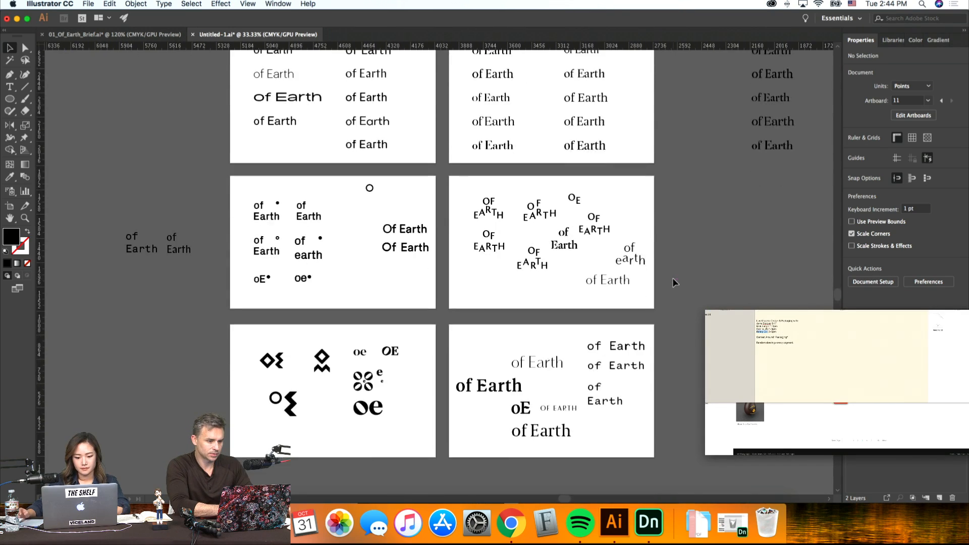
scroll(675, 280, "right", 6)
scroll(675, 282, "up", 5)
scroll(675, 282, "down", 2)
scroll(675, 281, "right", 1)
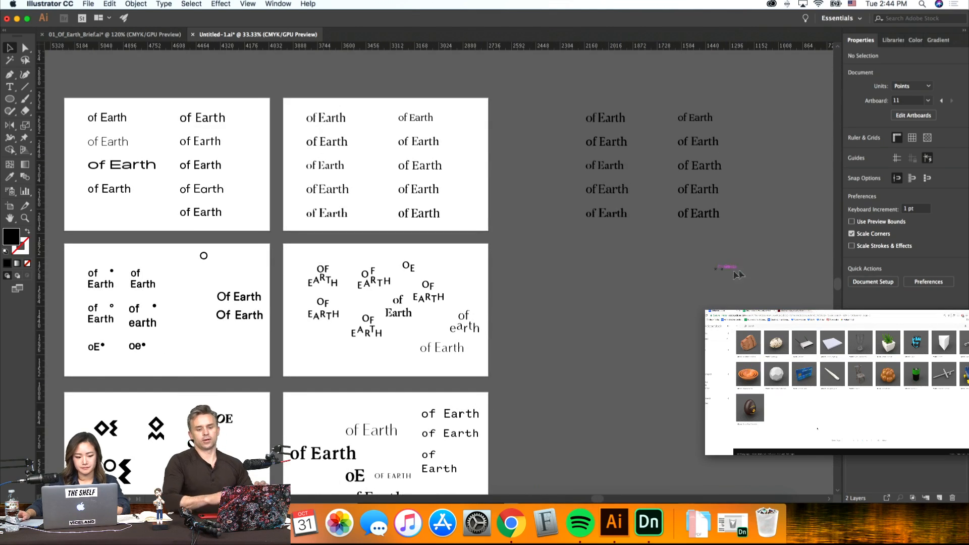
scroll(740, 274, "down", 15)
scroll(741, 274, "left", 1)
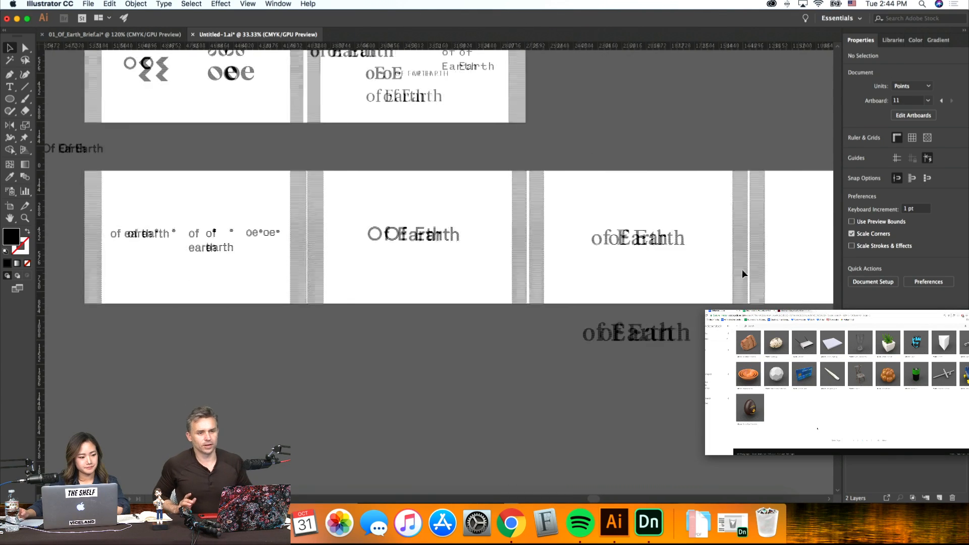
Step: Save the logo document and accept the font-embedding notice
scroll(743, 275, "left", 2)
key("super+s")
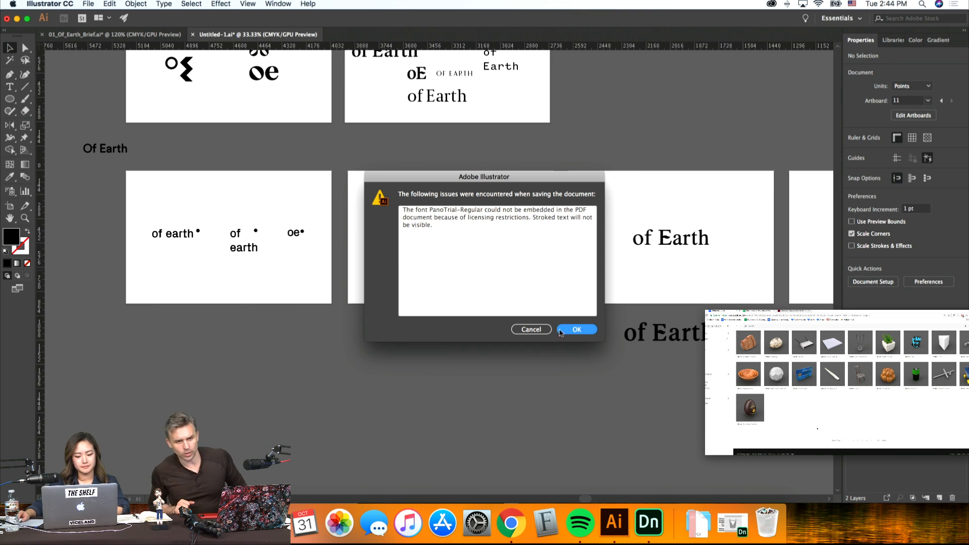
key("Return")
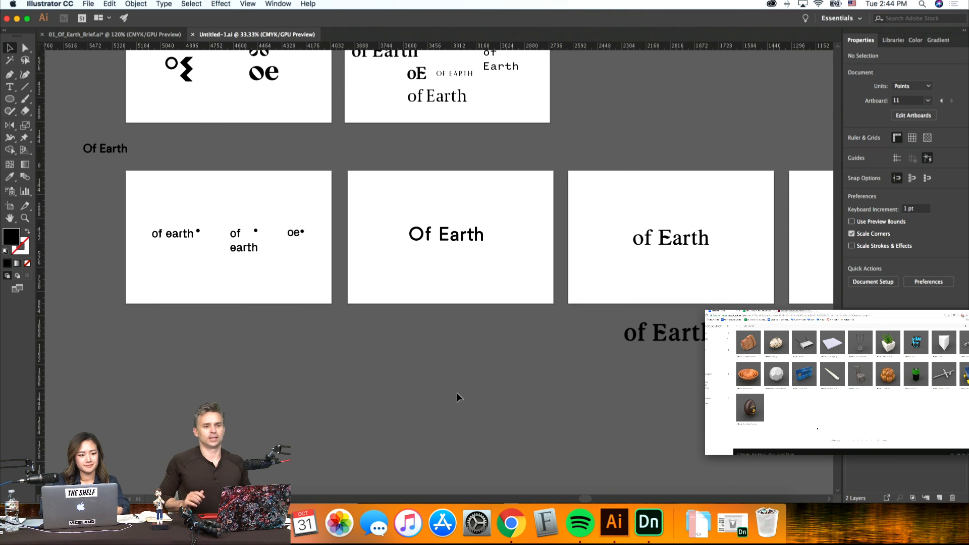
Step: Compare the monogram studies, serif wordmarks and "Of Earth" artboards at a closer zoom
key("super+equal")
scroll(457, 393, "up", 2)
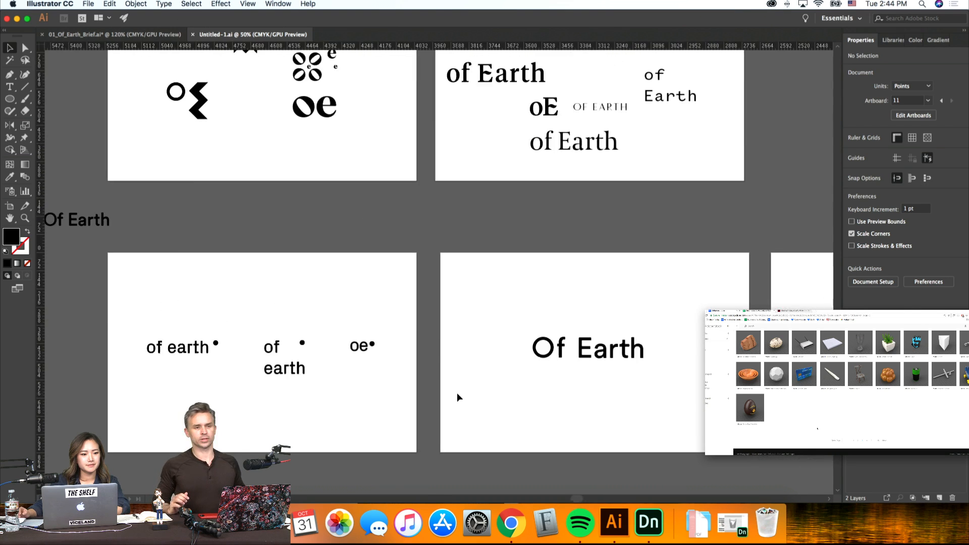
scroll(456, 392, "up", 5)
scroll(456, 392, "down", 4)
scroll(456, 393, "up", 2)
scroll(456, 393, "right", 1)
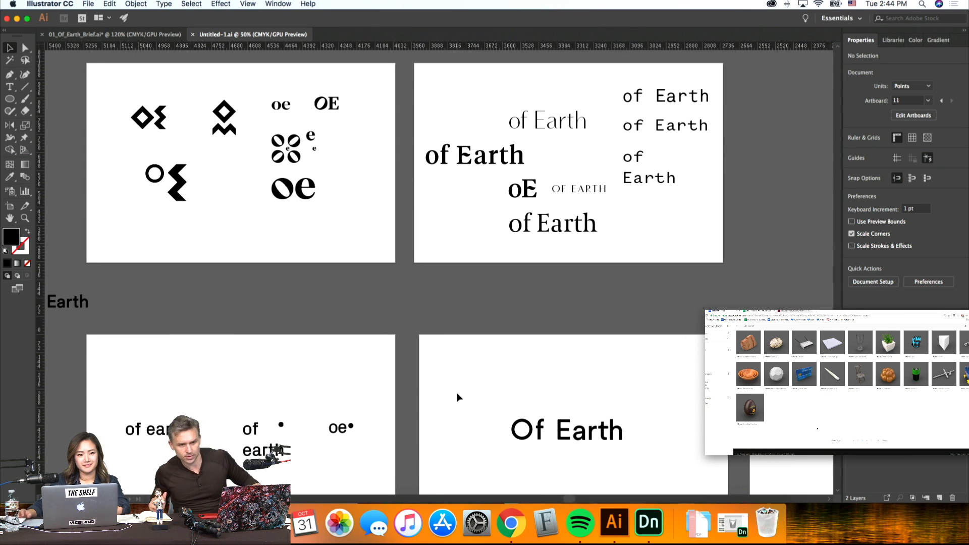
key("super+minus")
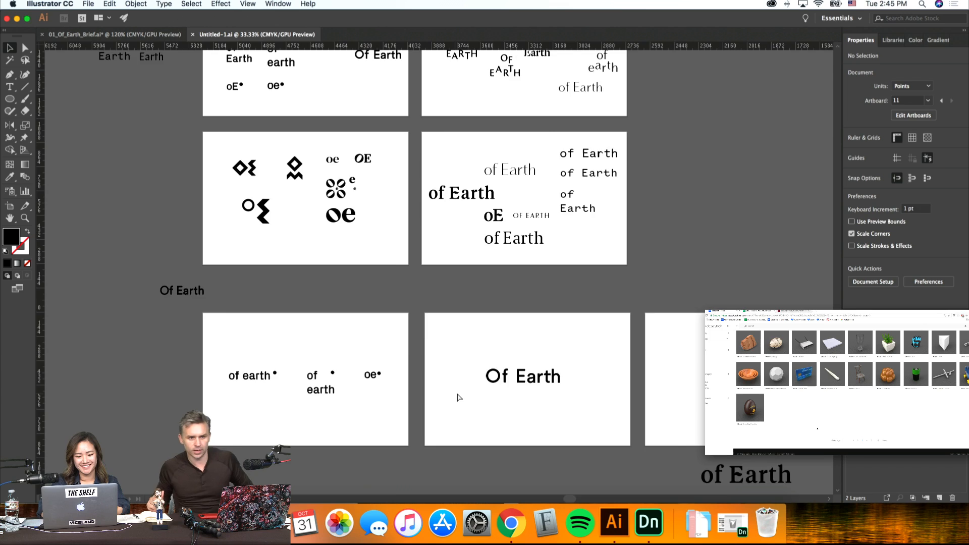
key("super+equal")
key("super+equal")
scroll(457, 393, "up", 8)
scroll(456, 393, "left", 4)
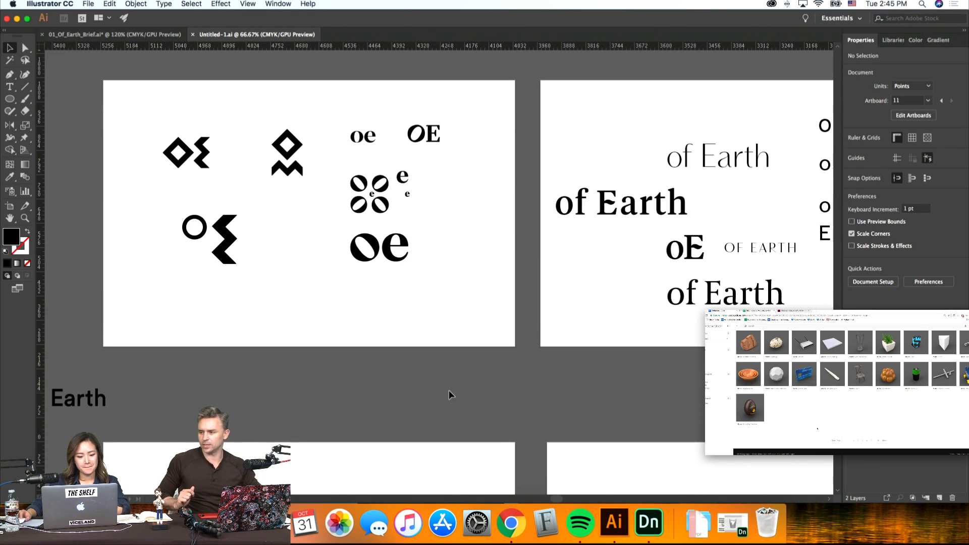
scroll(444, 393, "right", 5)
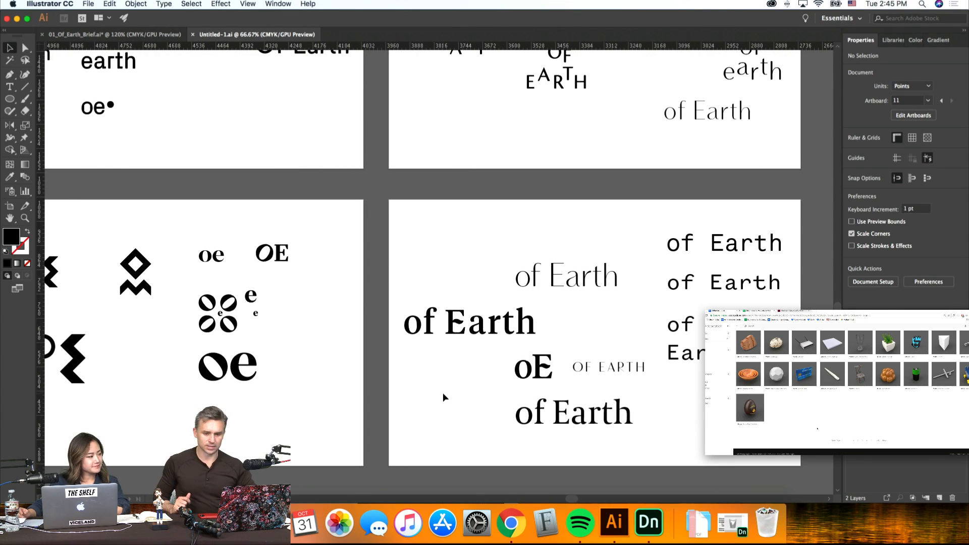
scroll(444, 393, "down", 1)
scroll(443, 393, "down", 13)
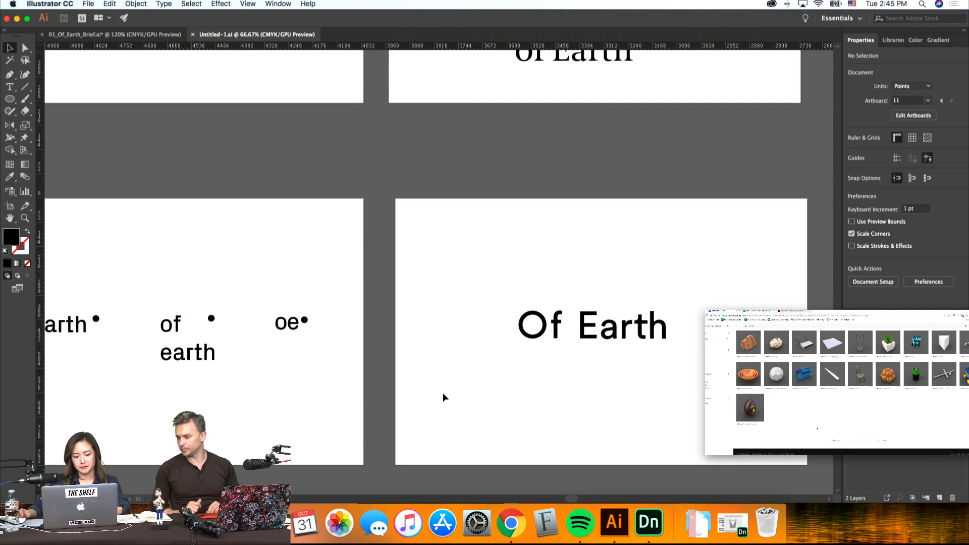
scroll(441, 398, "right", 13)
scroll(455, 399, "right", 9)
scroll(467, 401, "left", 20)
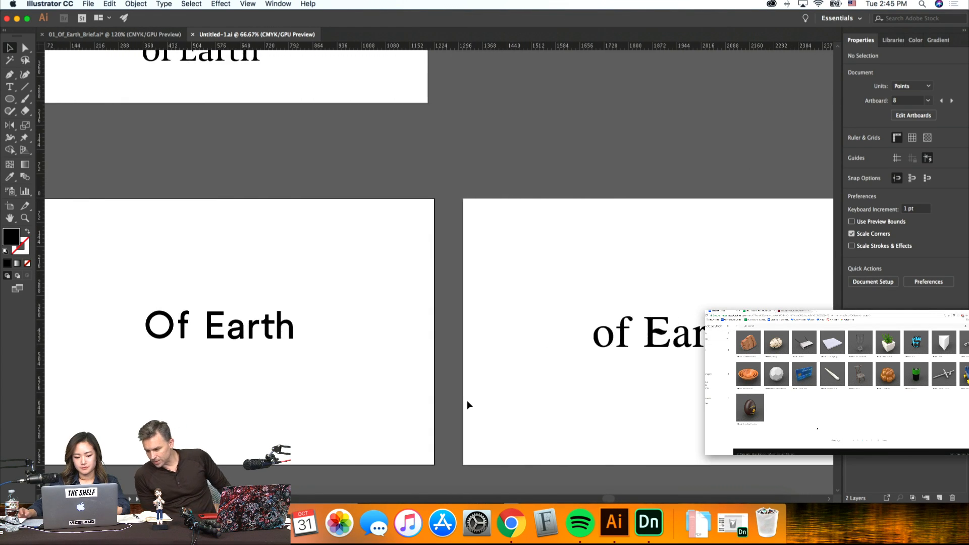
Step: Draw a black rectangle about 1243 by 814 pt covering the "of earth" dot logo artboard, and check the library colours
key("super+minus")
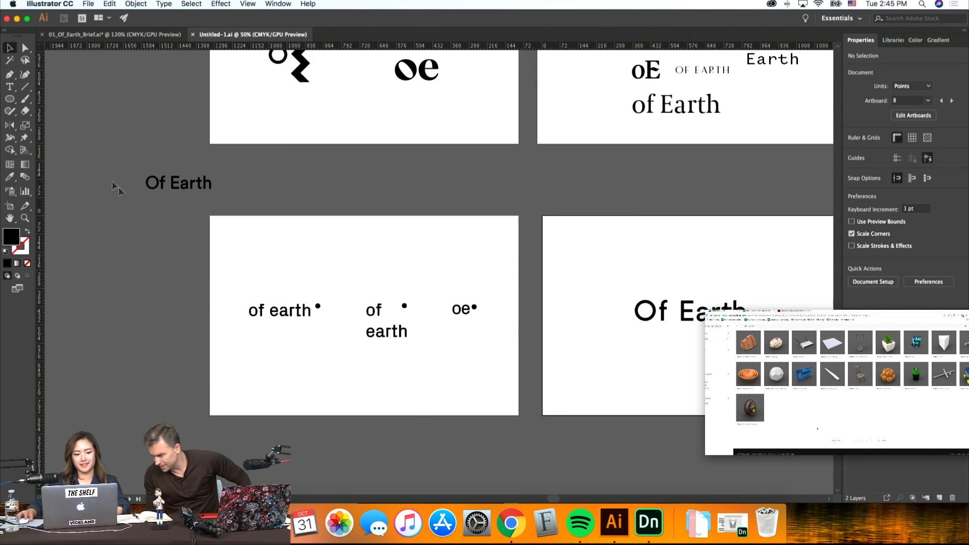
left_click_drag(15, 104, 45, 100)
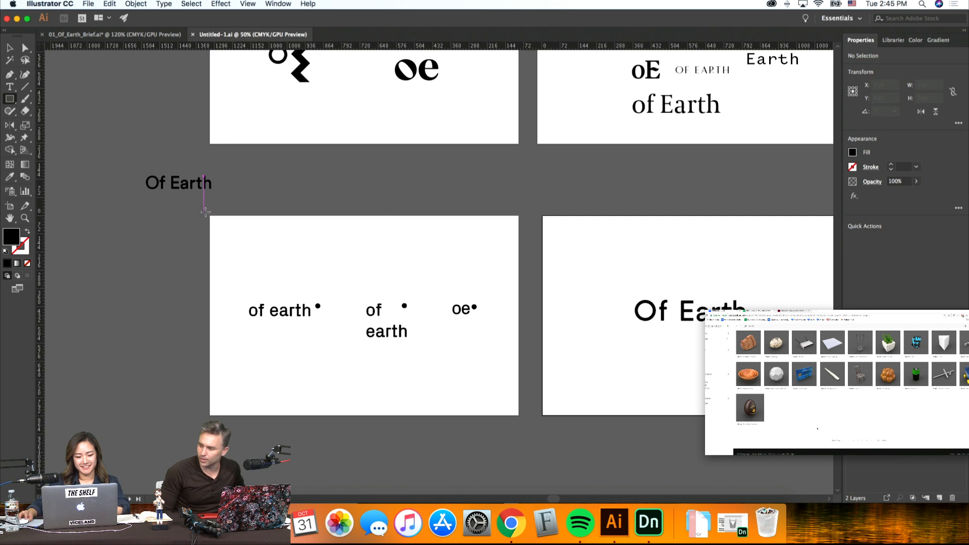
left_click_drag(371, 318, 521, 419)
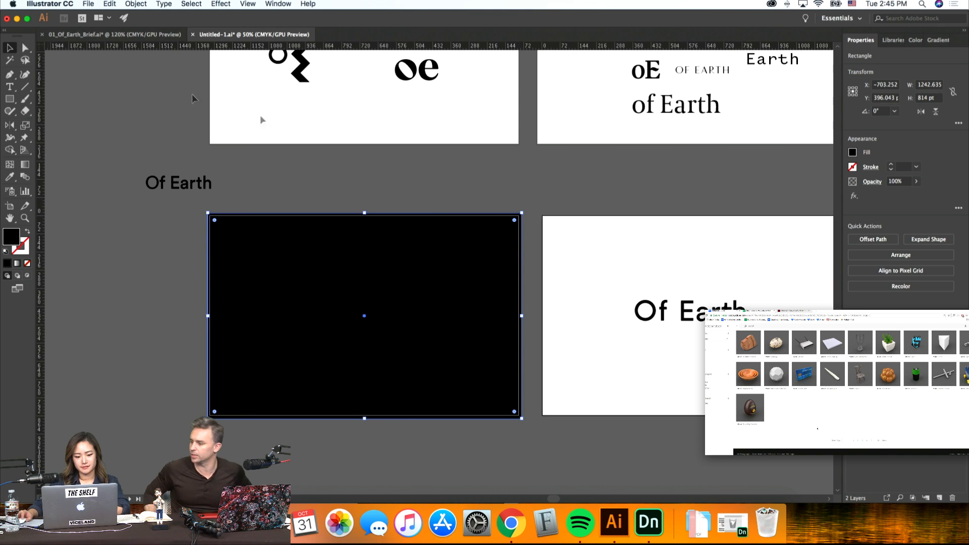
left_click(535, 208)
left_click(491, 234)
left_click(890, 40)
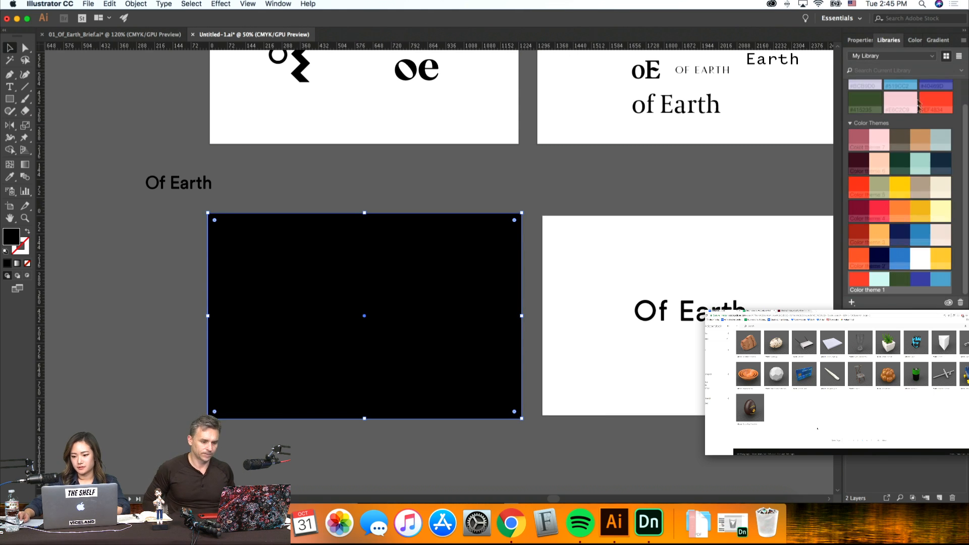
left_click(860, 40)
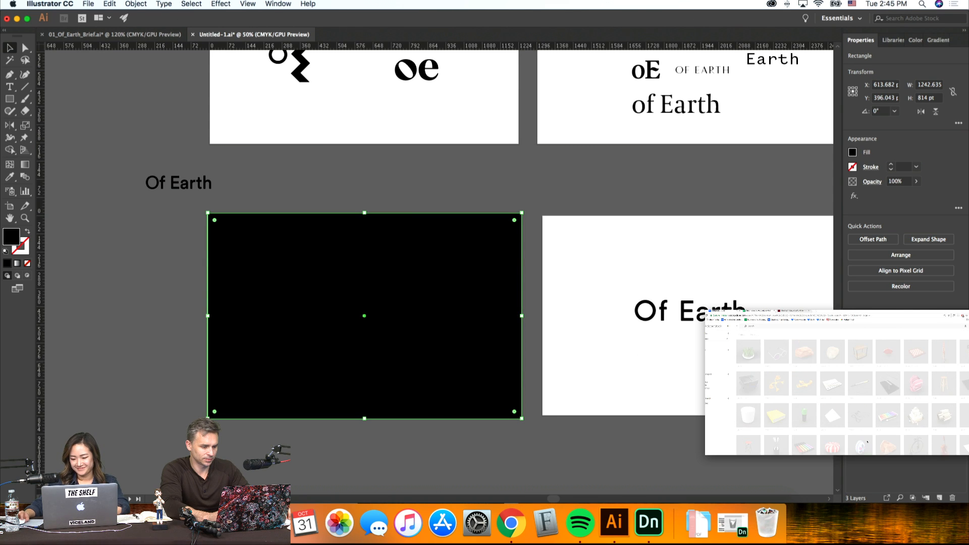
Step: Paste the black rectangle in place on the other logo artboards up to the staggered "of earth" one, leaving the monogram artboard white
left_click(625, 378)
key("super+shift+v")
scroll(625, 380, "right", 10)
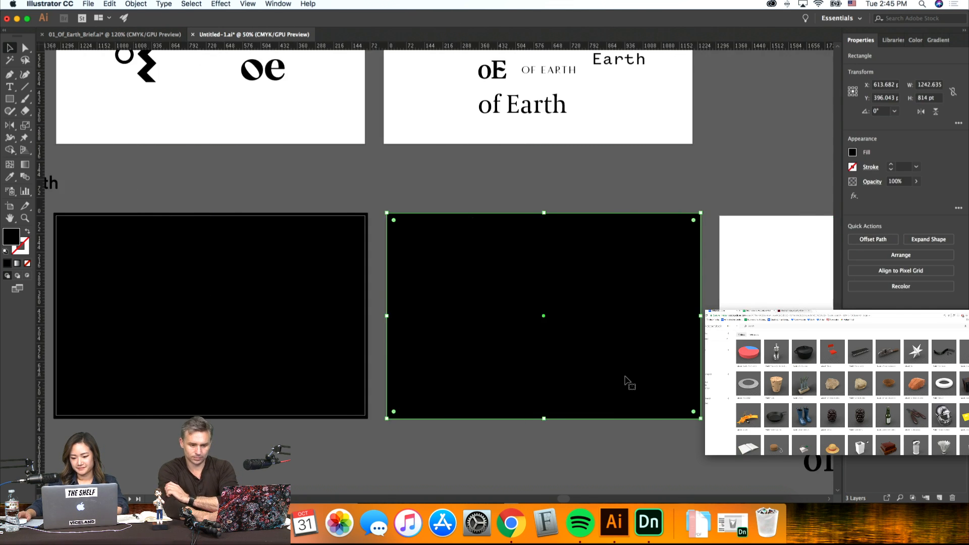
left_click(632, 390)
key("super+shift+v")
scroll(636, 391, "right", 8)
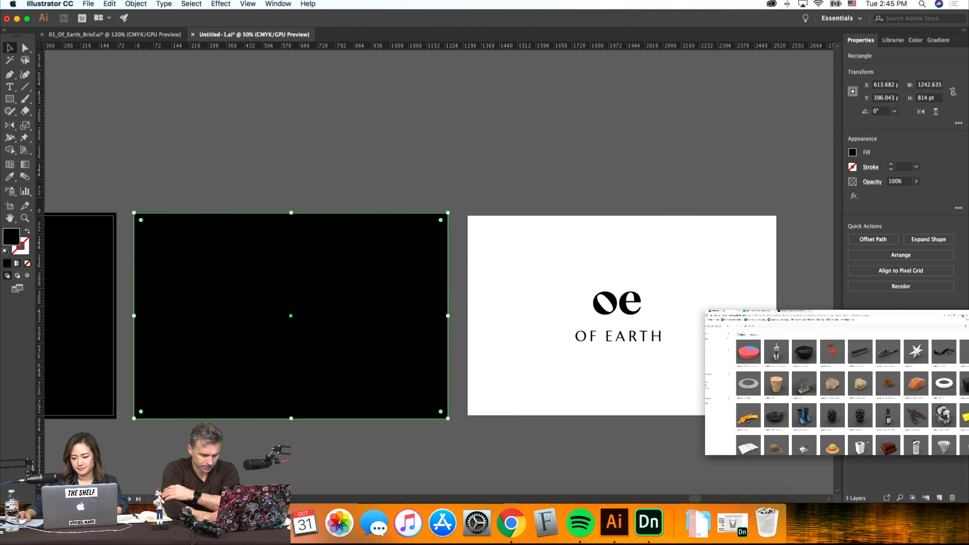
scroll(439, 273, "left", 4)
key("super+shift+a")
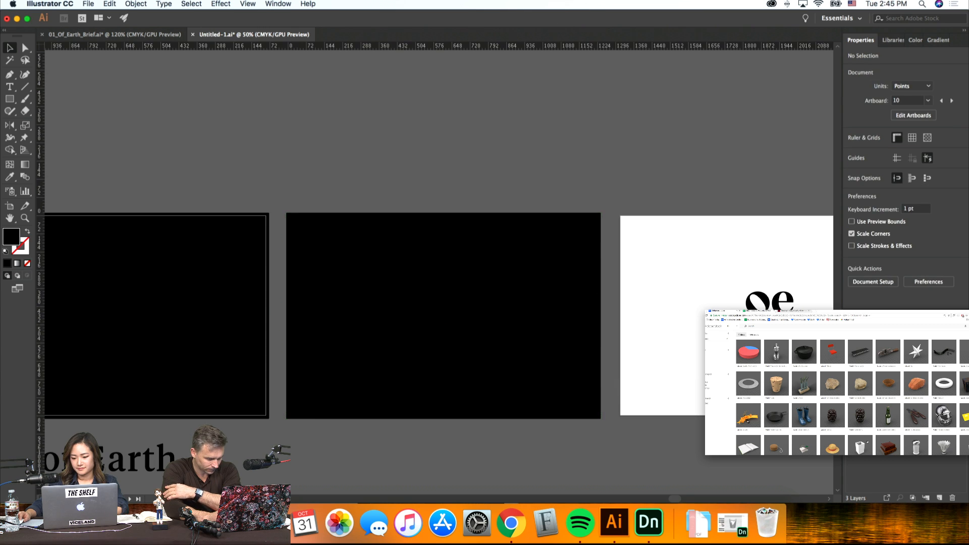
Step: Select the logos on the four black artboards and recolour them white by sampling a white artboard
key("super+minus")
key("super+minus")
scroll(650, 380, "left", 8)
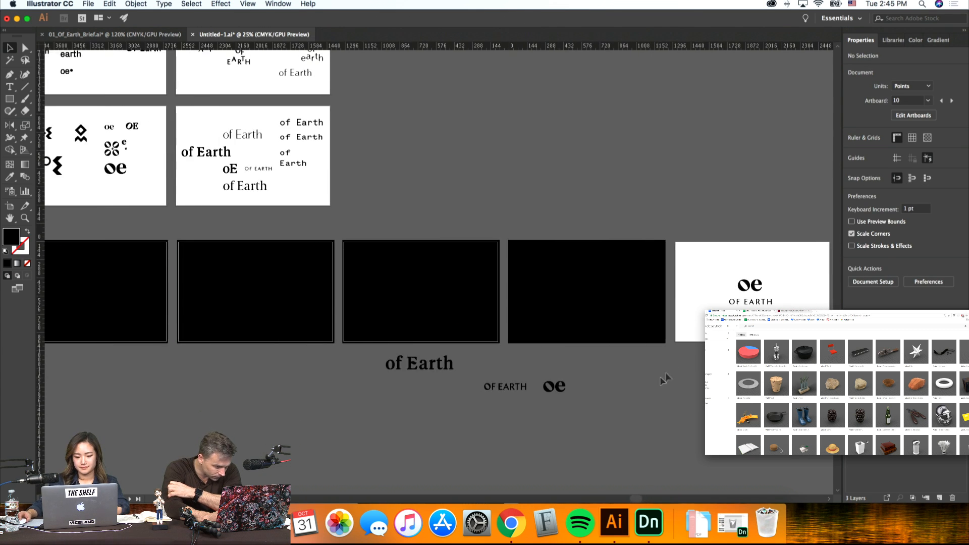
scroll(437, 220, "right", 4)
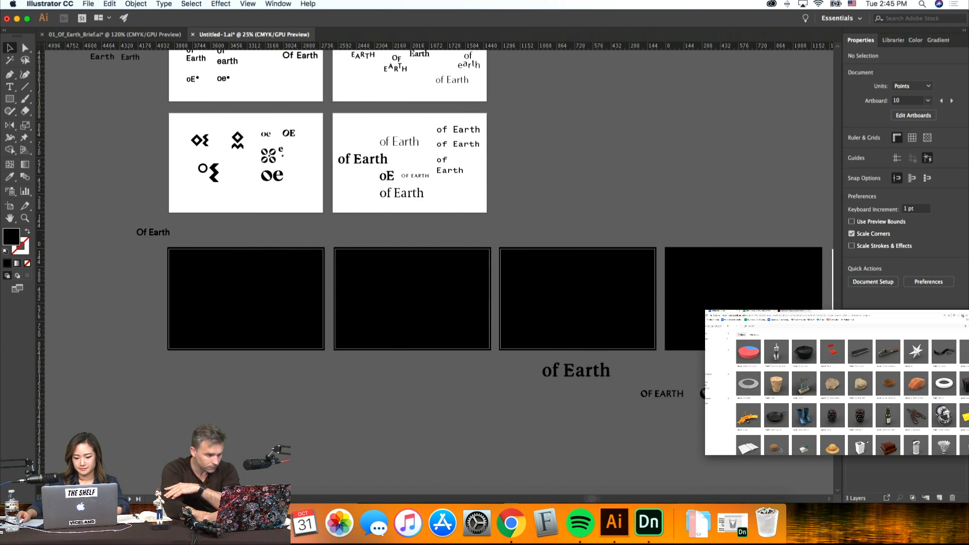
left_click_drag(253, 270, 94, 255)
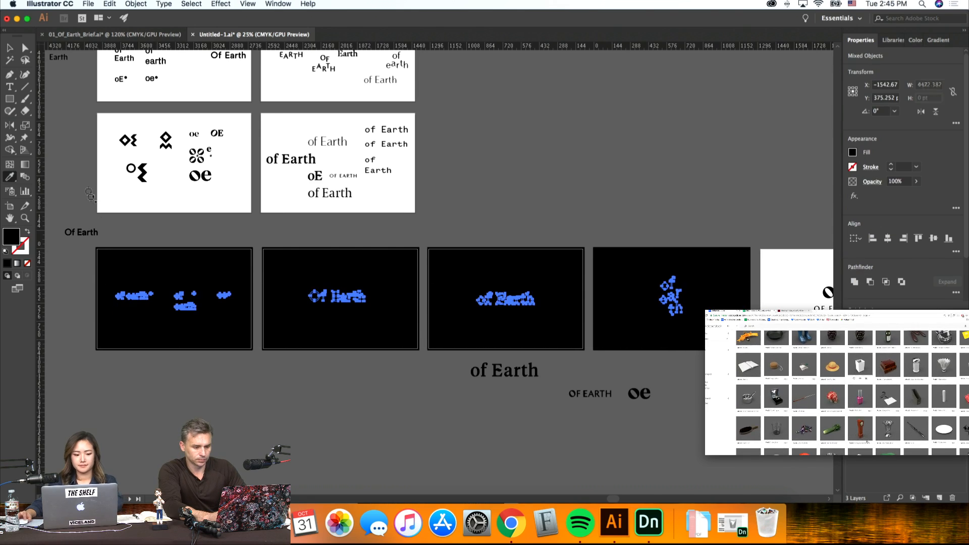
key("i")
left_click(108, 184)
left_click(9, 48)
left_click(611, 183)
scroll(611, 184, "left", 2)
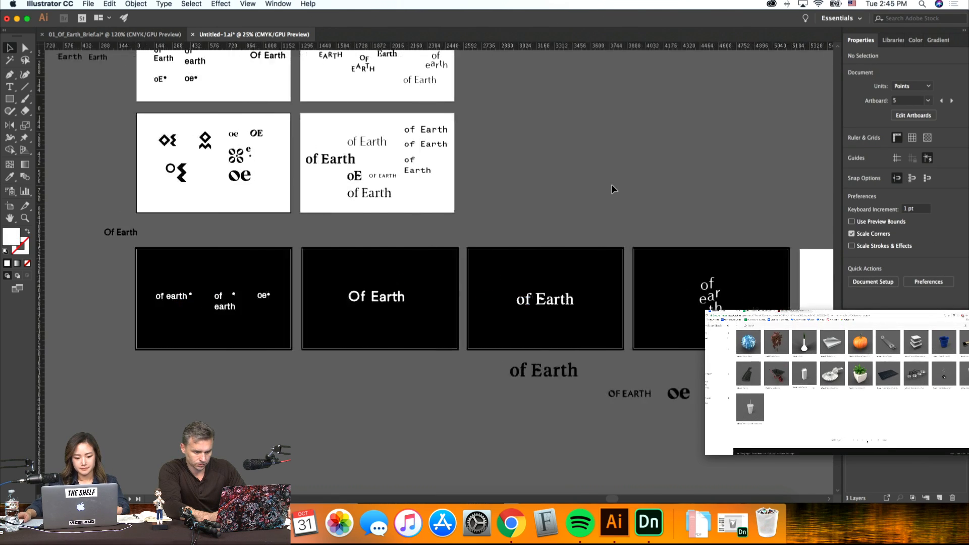
Step: Move the loose bold serif "of Earth" wordmark further below the third black artboard
scroll(610, 183, "left", 3)
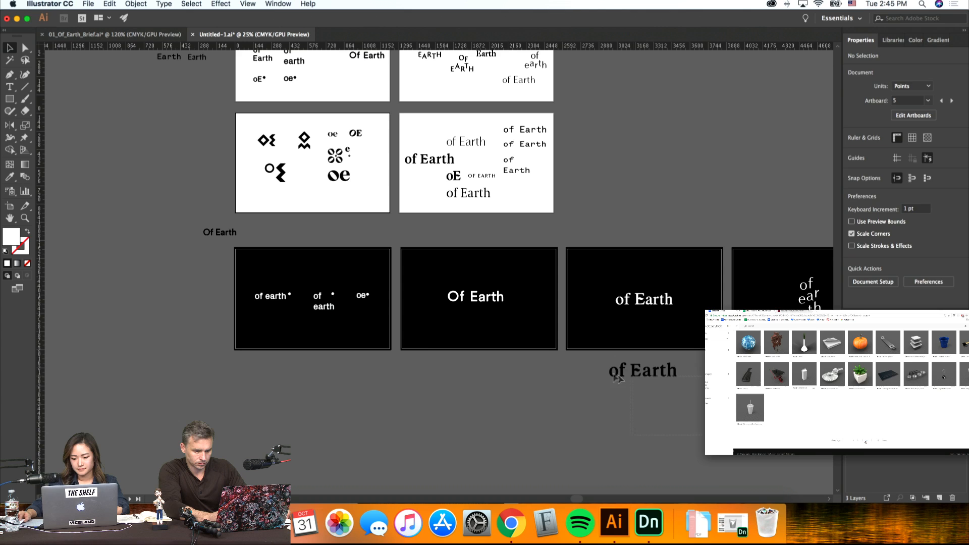
left_click_drag(617, 377, 650, 392)
left_click_drag(665, 448, 665, 448)
left_click(660, 320)
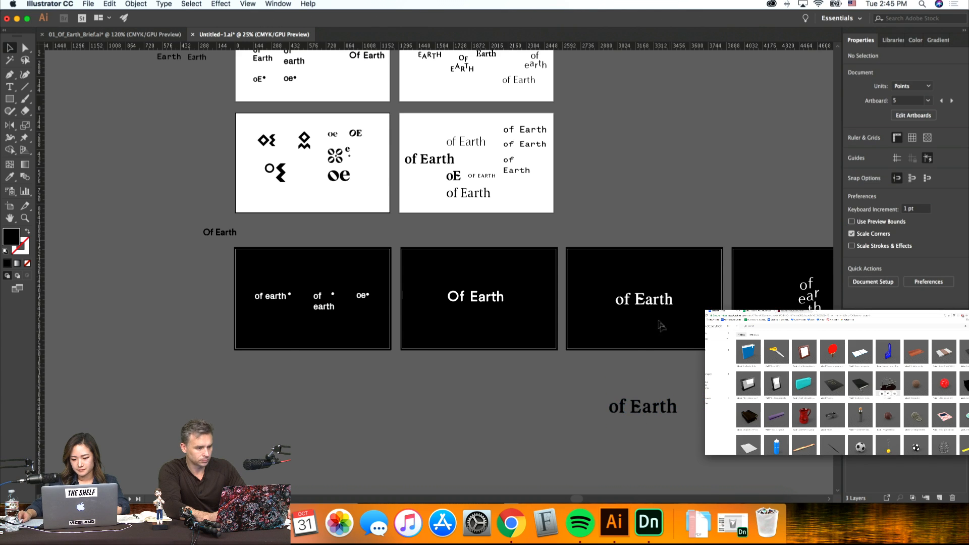
left_click_drag(657, 298, 657, 298)
key("super+z")
left_click(677, 222)
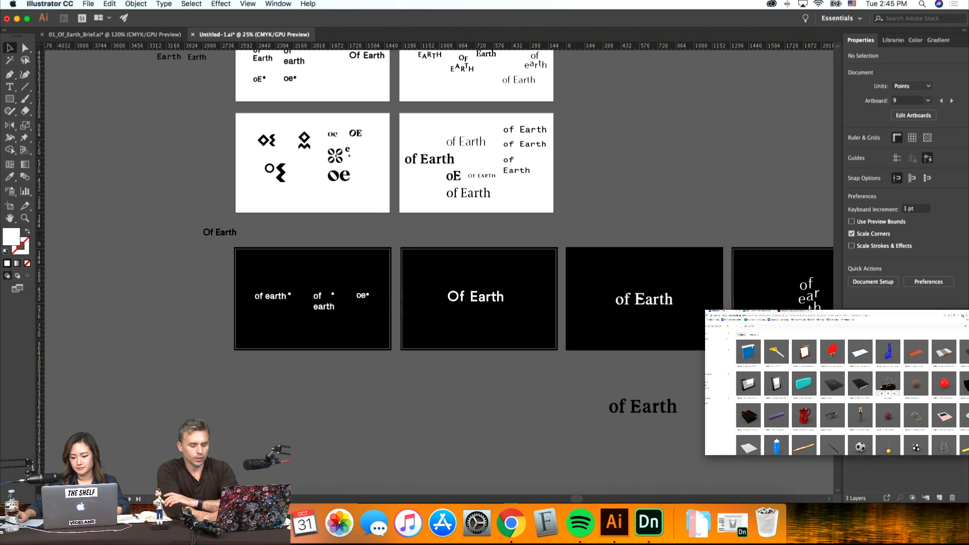
Step: Enlarge the white serif "of Earth" wordmark on the third black artboard to about 461 pt wide
scroll(699, 259, "right", 3)
key("super+equal")
key("super+equal")
key("super+equal")
scroll(569, 367, "right", 5)
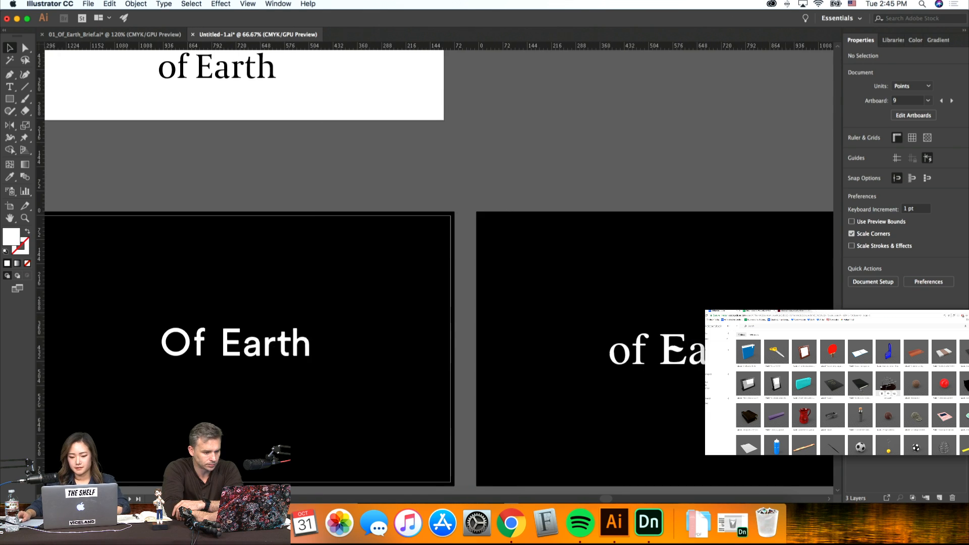
left_click(569, 367)
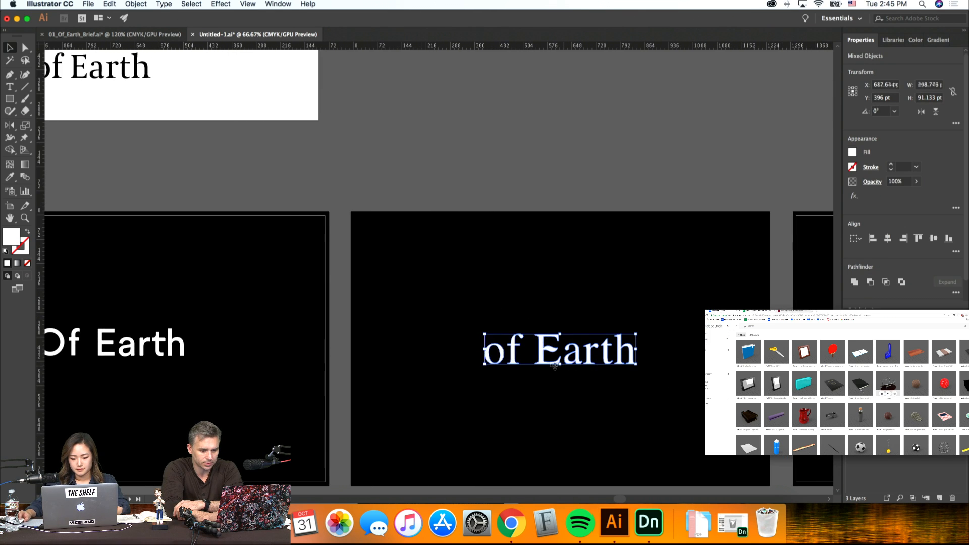
left_click_drag(562, 364, 563, 367)
Step: Nudge the white serif "of Earth" wordmark up to a Y position of about 307 pt on its artboard
key("Up")
key("Up")
key("Up")
key("Up")
key("Up")
key("Up")
key("Up")
key("Up")
key("Up")
key("Up")
key("Up")
key("Up")
key("Up")
key("Up")
key("Up")
key("Up")
key("Up")
key("Up")
key("Up")
key("Up")
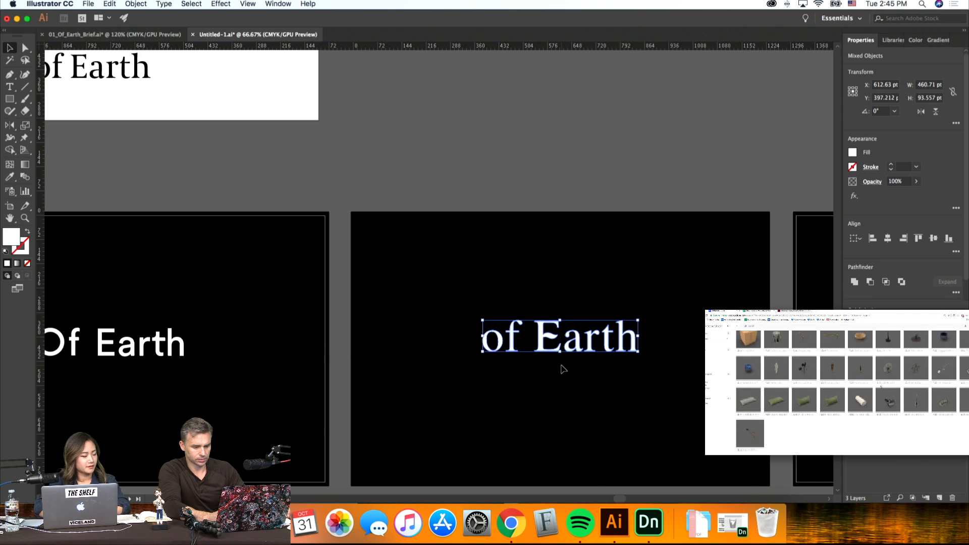
key("shift+Up")
key("shift+Up")
key("shift+Up")
key("shift+Up")
key("shift+Up")
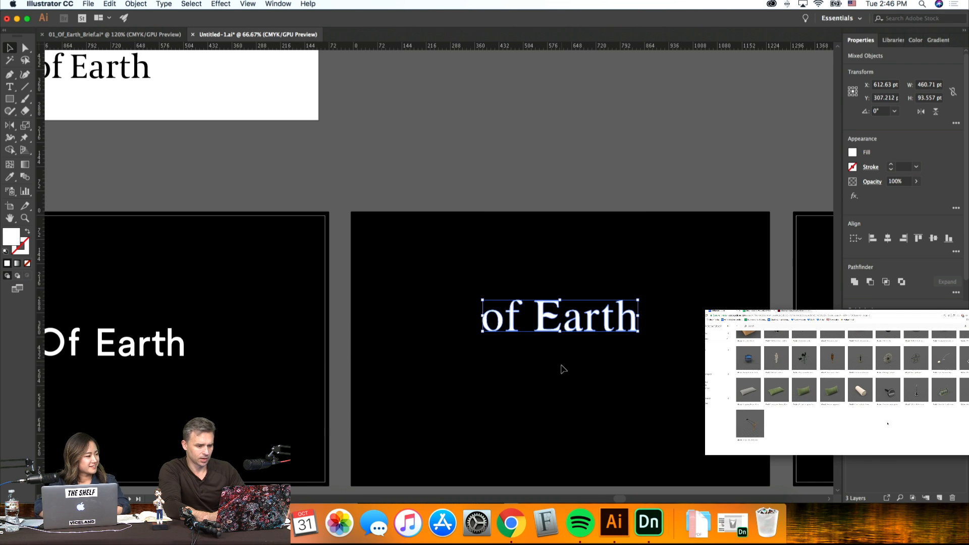
Step: Move the black bold serif "of Earth" wordmark beneath the white one on the third black artboard and shrink it to about 464 pt wide
left_click(563, 369)
scroll(596, 384, "down", 5)
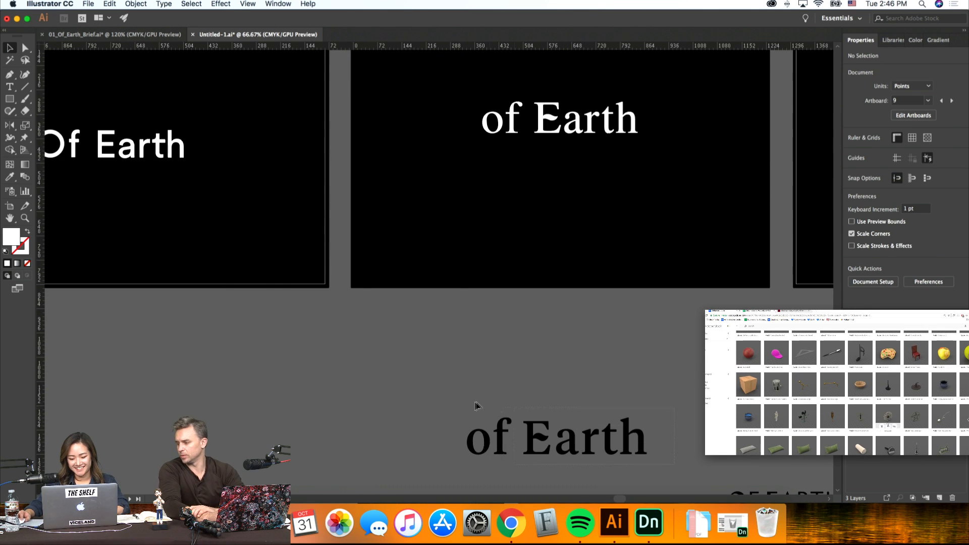
left_click_drag(504, 435, 519, 184)
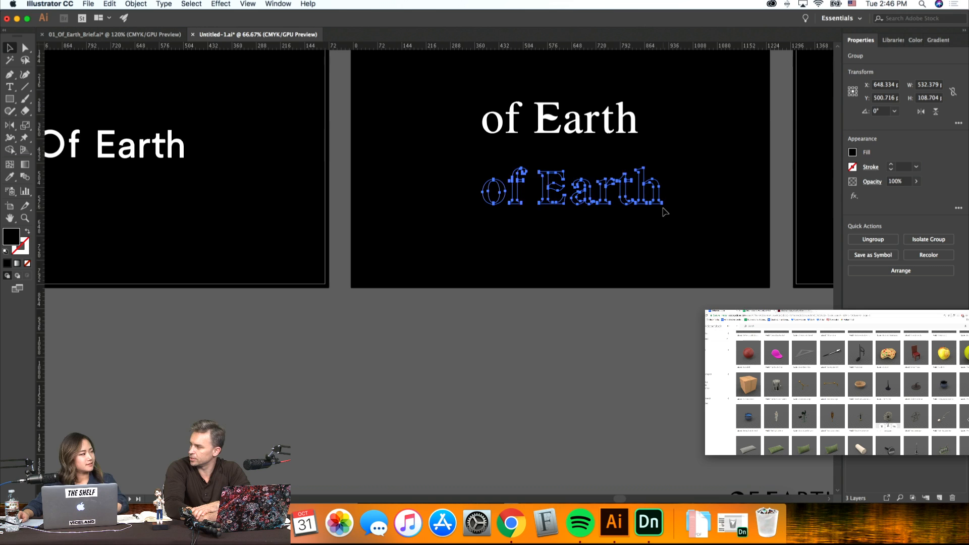
left_click_drag(663, 209, 640, 203)
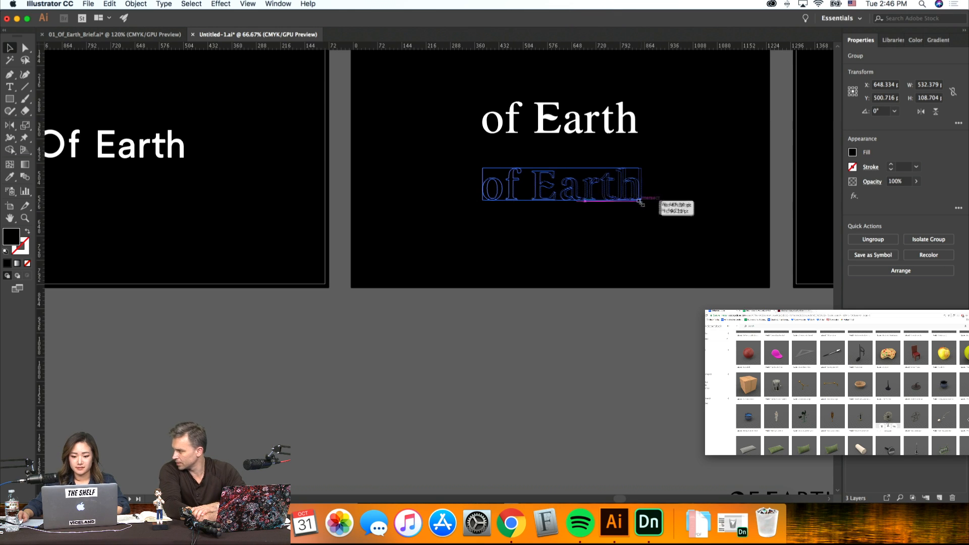
Step: Recolour the lower bold serif "of Earth" wordmark on the third black artboard white
double_click(15, 237)
left_click(692, 187)
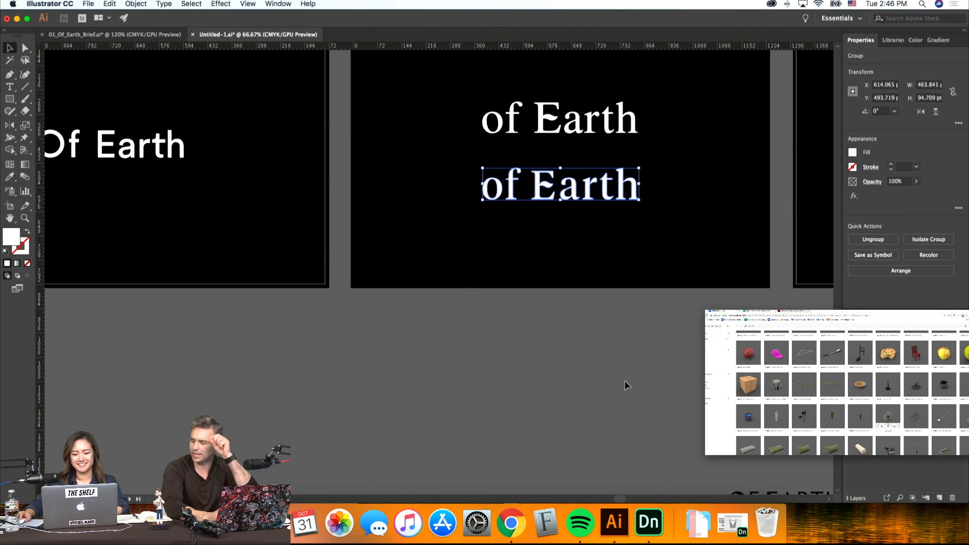
left_click(625, 381)
Step: Spread the two serif wordmarks apart by nudging the upper one to a Y position of about 257 pt and the lower one further down
scroll(659, 298, "up", 2)
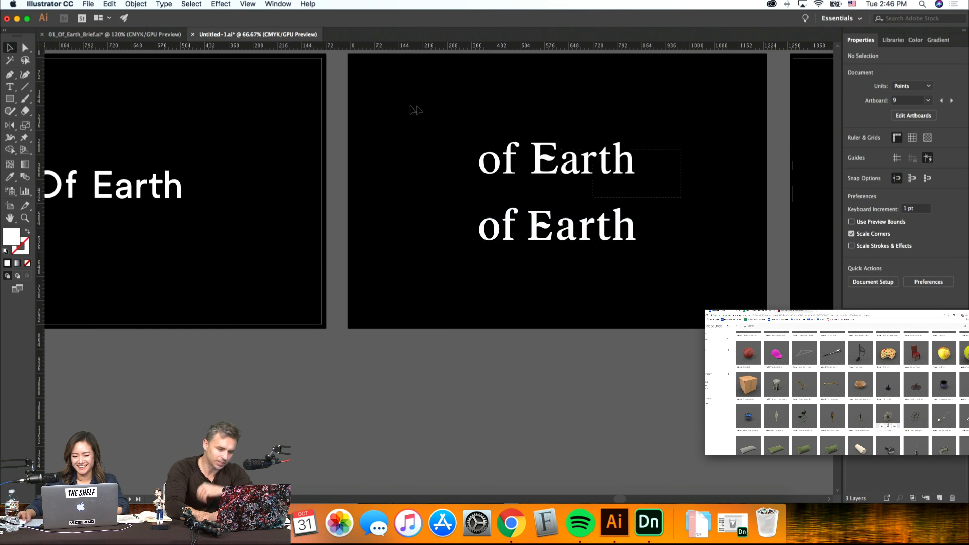
key("shift+Up")
key("shift+Up")
key("shift+Up")
key("shift+Up")
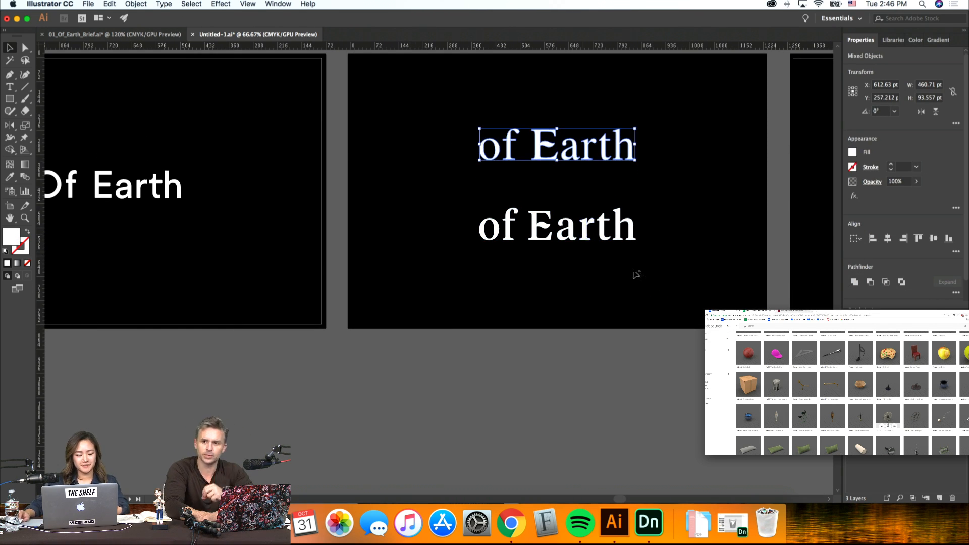
left_click(457, 208)
key("shift+Down")
key("shift+Down")
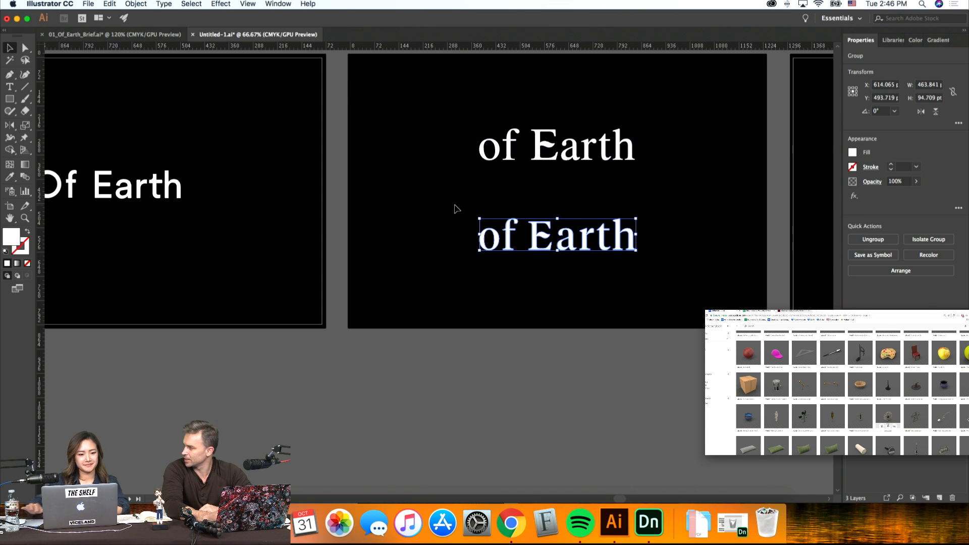
Step: Select both serif wordmarks and nudge them together to about X 609 pt, Y 380 pt on the artboard
scroll(547, 331, "left", 1)
left_click_drag(676, 309, 416, 88)
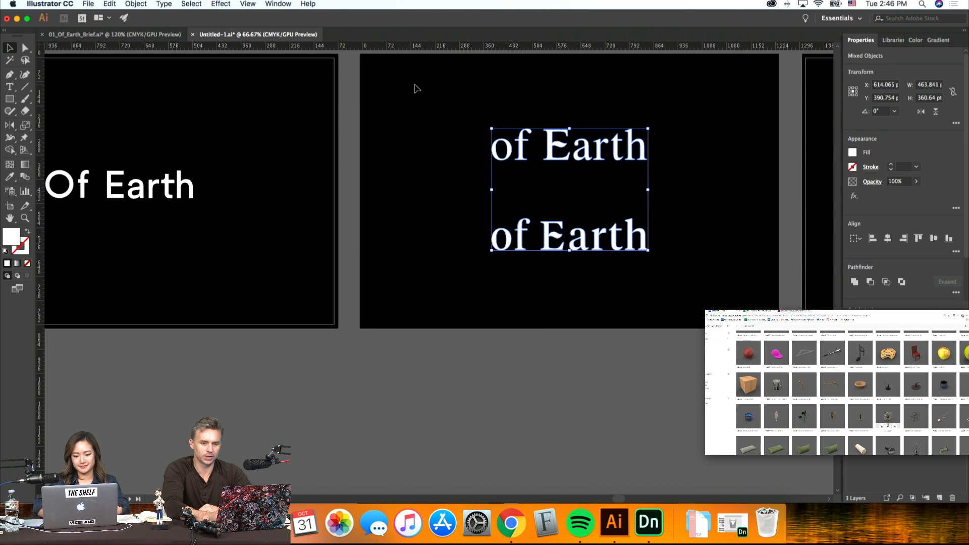
key("Left")
key("Left")
key("Left")
key("Left")
key("Left")
key("Left")
key("shift+Up")
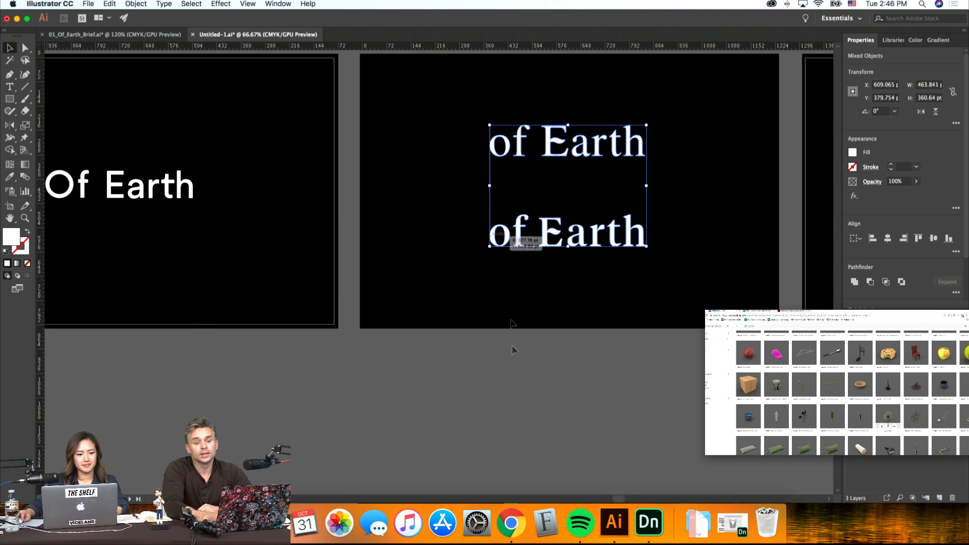
Step: Save the document and accept the font embedding issue
left_click(509, 404)
key("super+s")
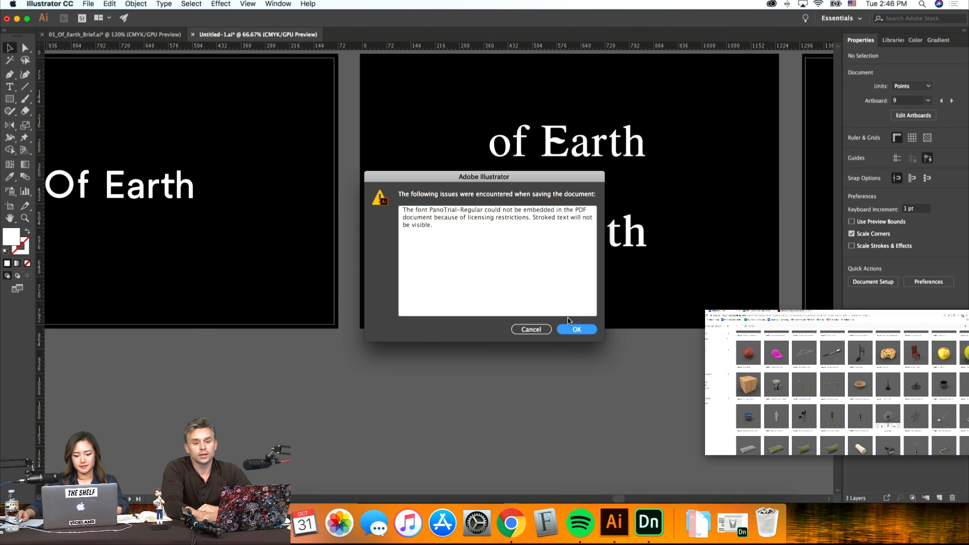
left_click(576, 329)
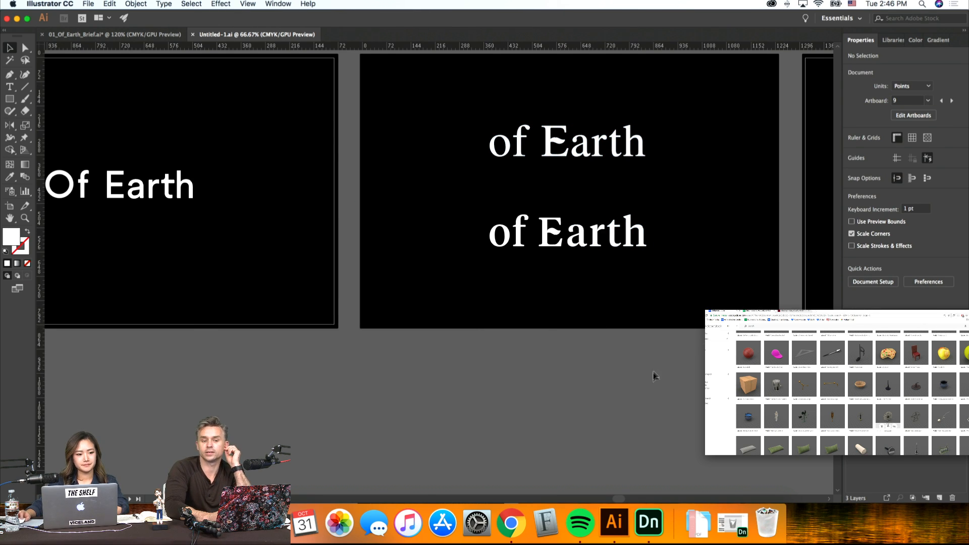
Step: Compare the placement and scale of the white logos across the four black artboards
scroll(653, 385, "left", 10)
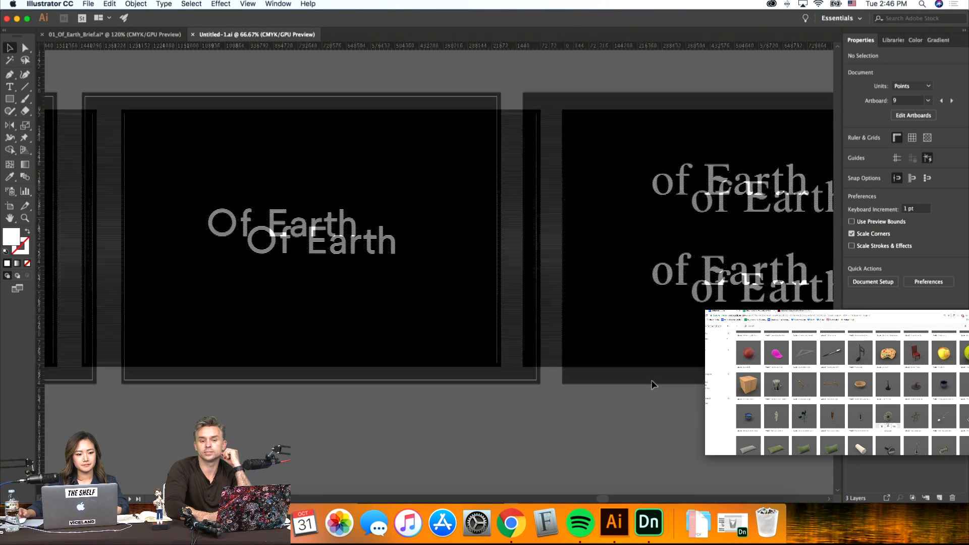
scroll(653, 385, "up", 2)
scroll(653, 385, "left", 6)
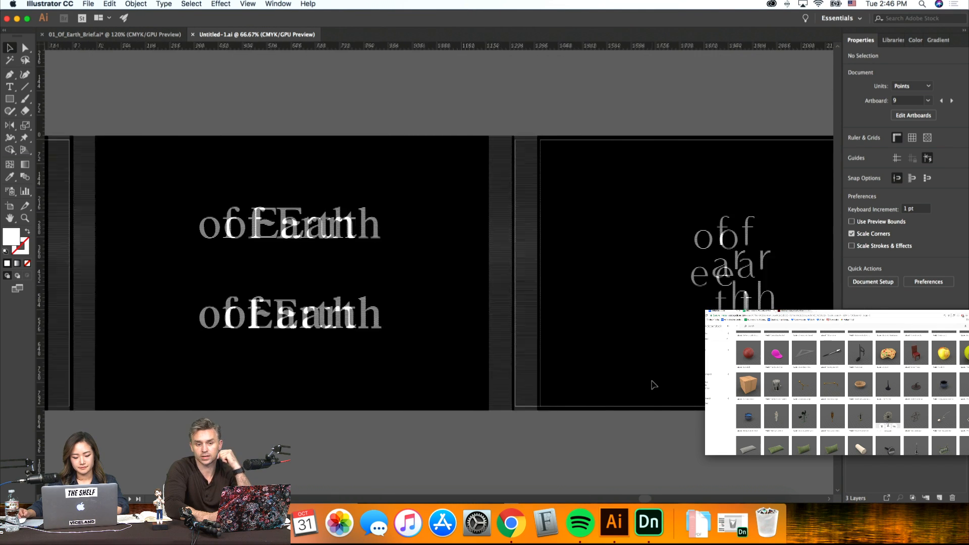
scroll(654, 386, "right", 15)
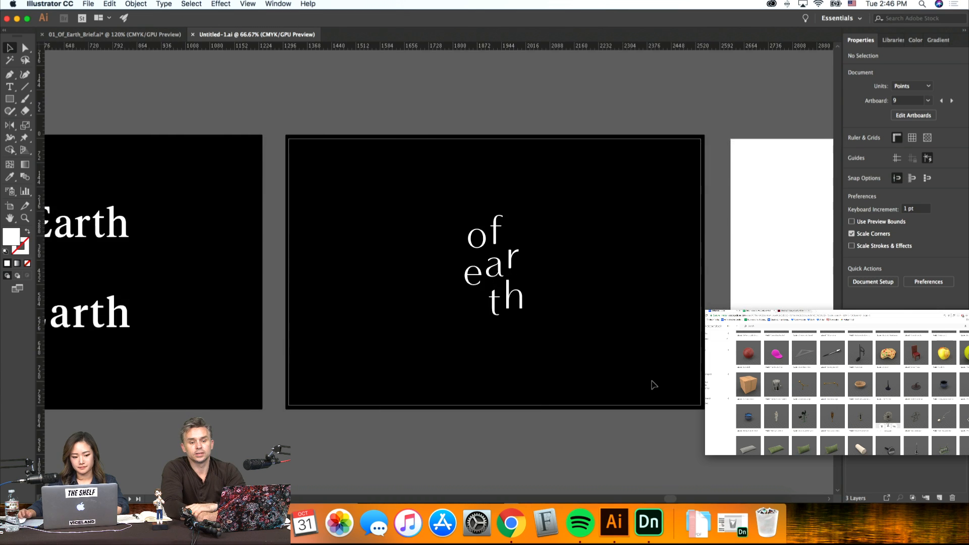
scroll(653, 385, "left", 2)
scroll(656, 386, "right", 7)
scroll(657, 386, "left", 20)
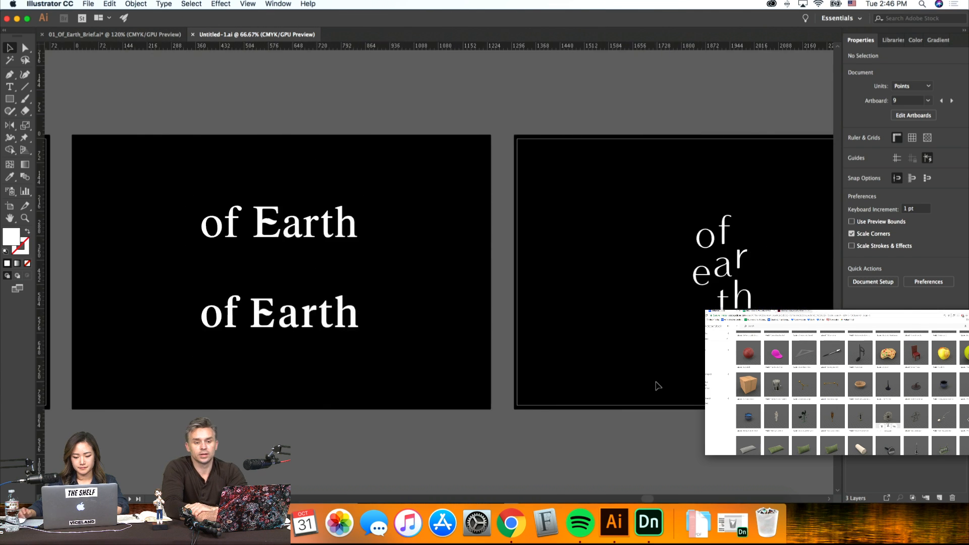
scroll(659, 386, "left", 3)
scroll(658, 386, "right", 18)
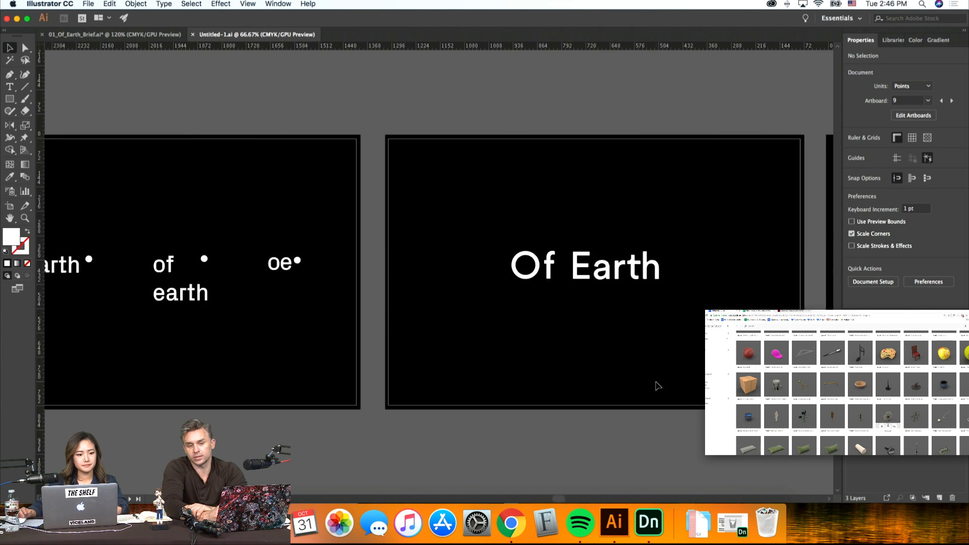
scroll(659, 386, "left", 1)
scroll(656, 386, "right", 5)
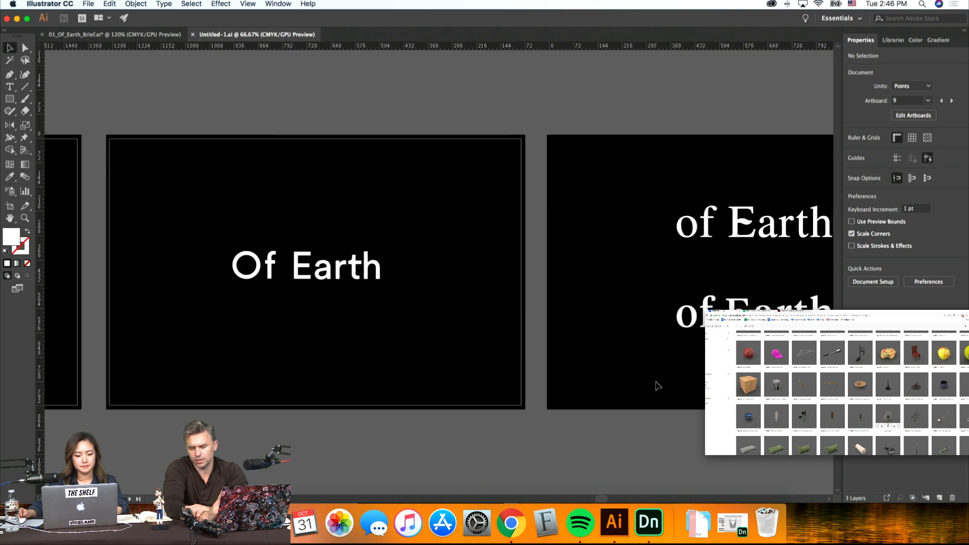
scroll(555, 379, "left", 2)
Step: Nudge the joined "th" inside the sans-serif "Of Earth" wordmark slightly to the right and save the document
left_click(481, 374)
scroll(521, 432, "left", 1)
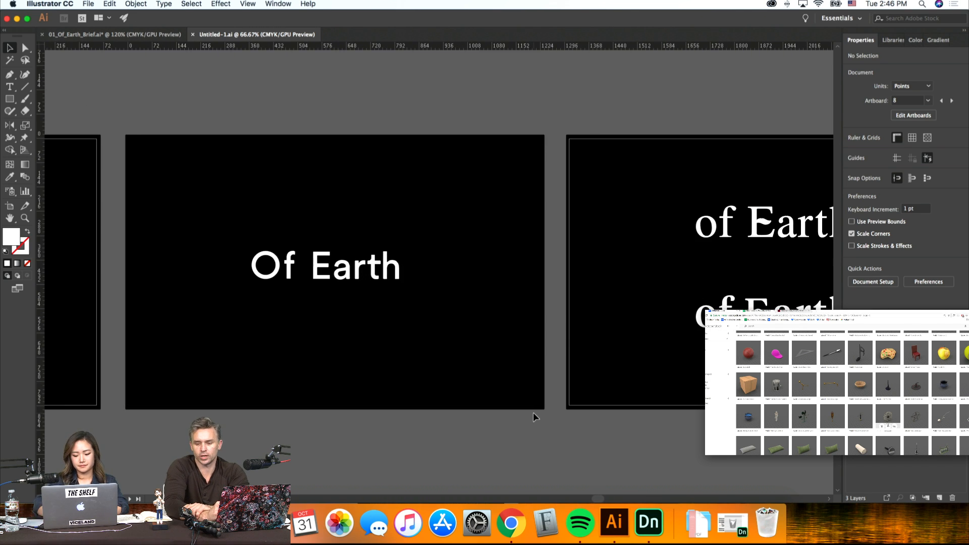
key("super+0")
scroll(535, 417, "right", 3)
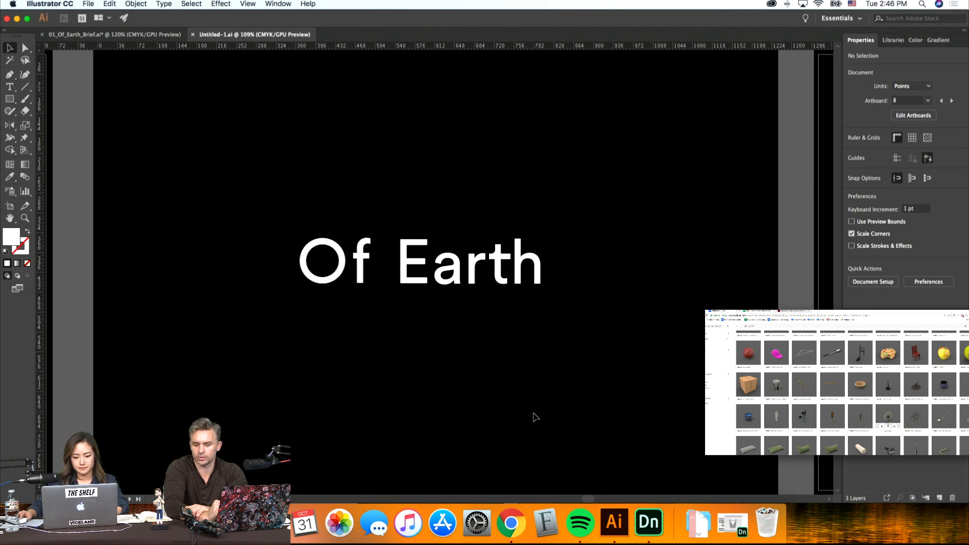
double_click(483, 256)
key("Right")
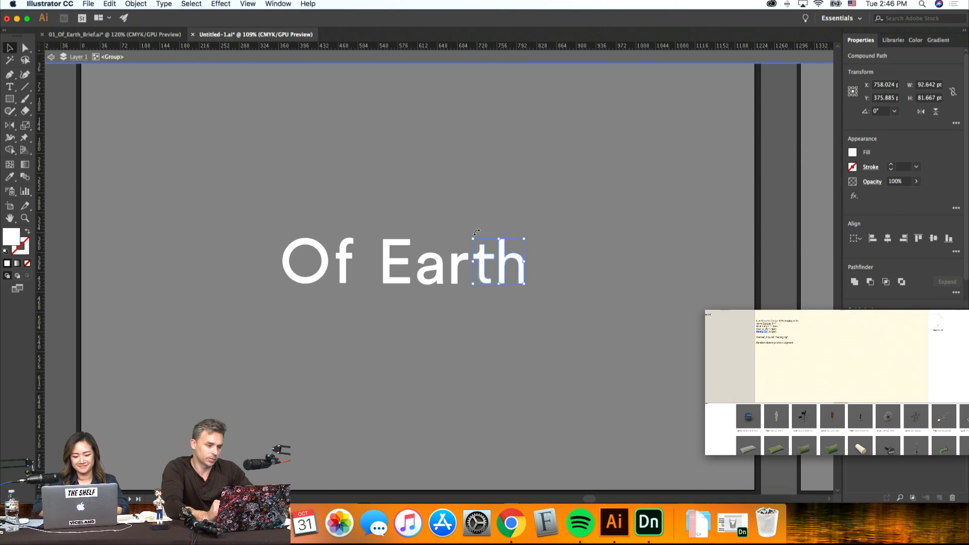
double_click(487, 349)
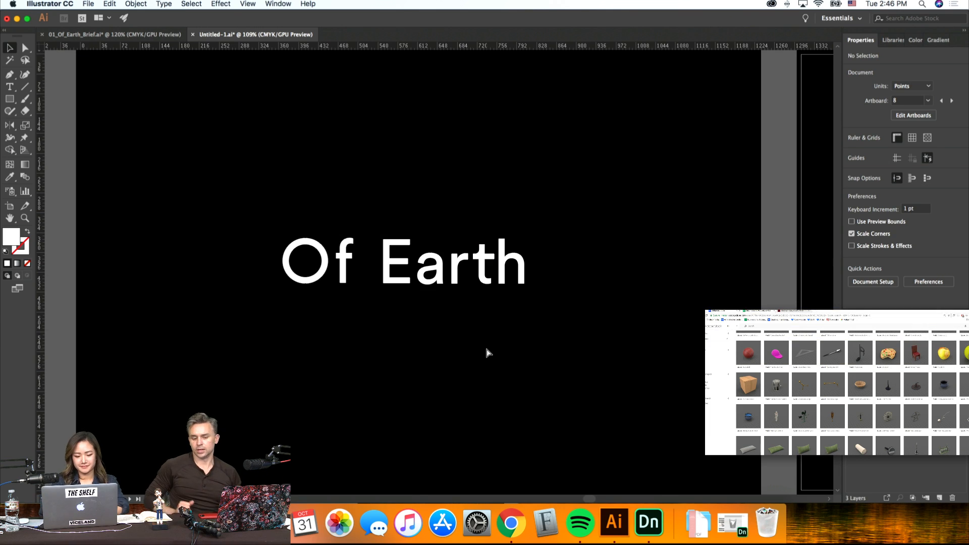
key("super+s")
left_click(568, 332)
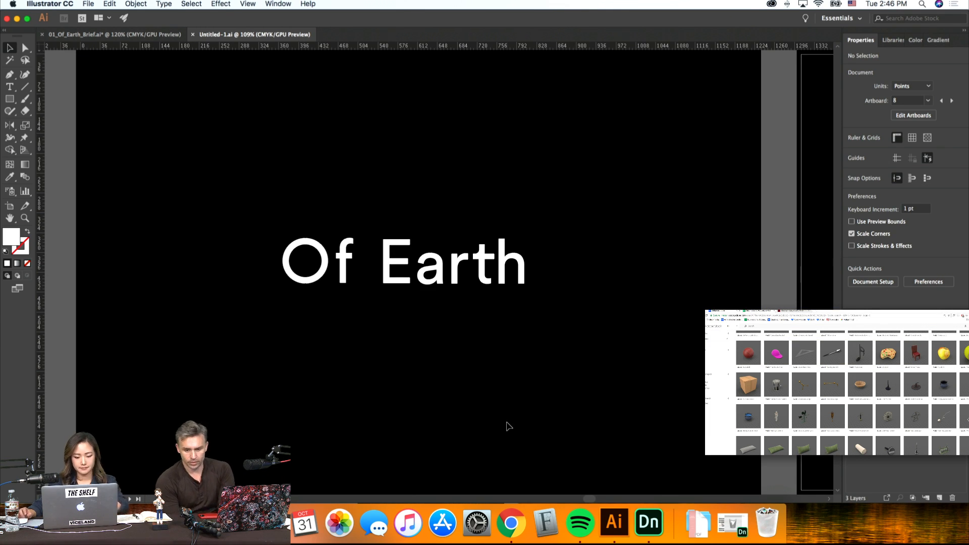
Step: Scale the two serif "of Earth" wordmarks down together around their centre, making the upper one about 417 pt wide
scroll(508, 426, "right", 15)
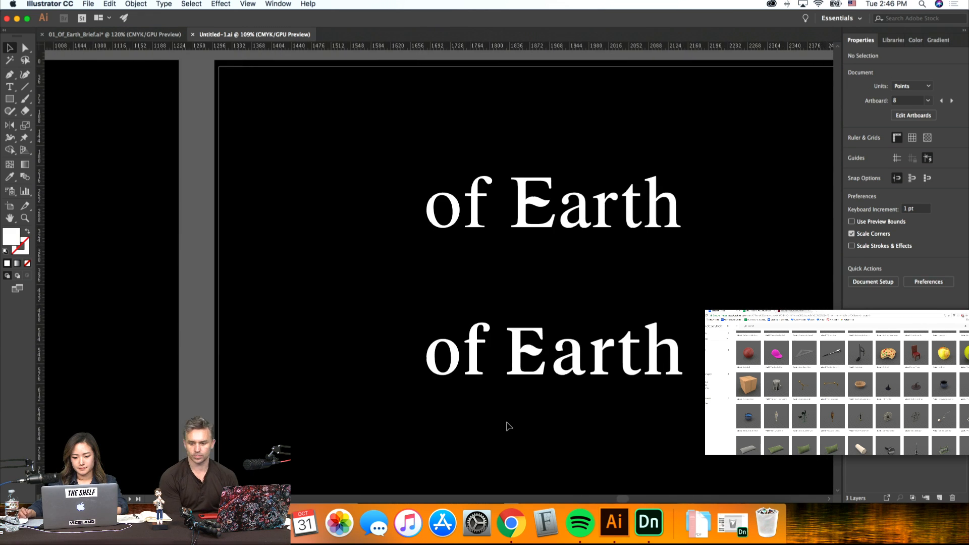
scroll(508, 426, "right", 3)
key("super+a")
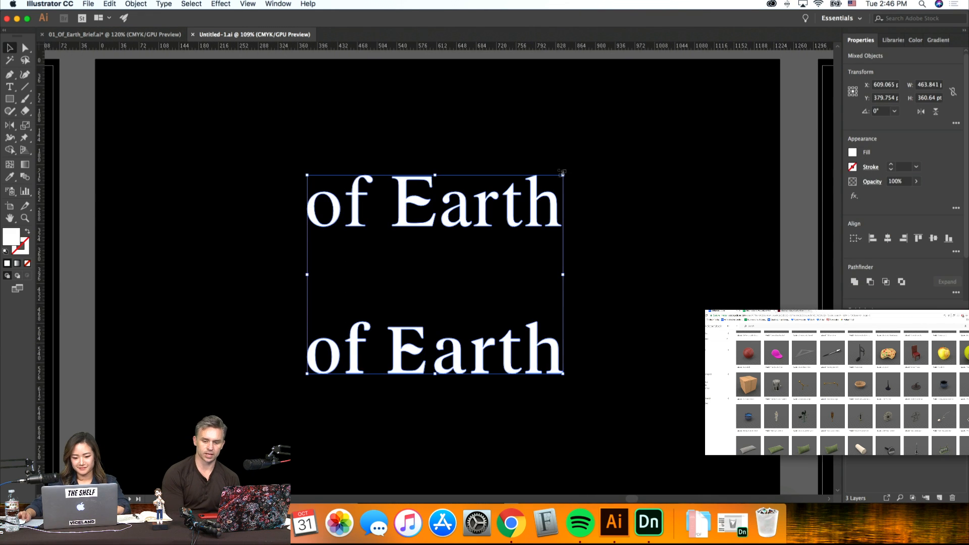
left_click_drag(563, 175, 551, 184)
Step: Nudge the upper serif "of Earth" wordmark down to a Y position of about 269 pt and save the document
left_click_drag(469, 250, 254, 162)
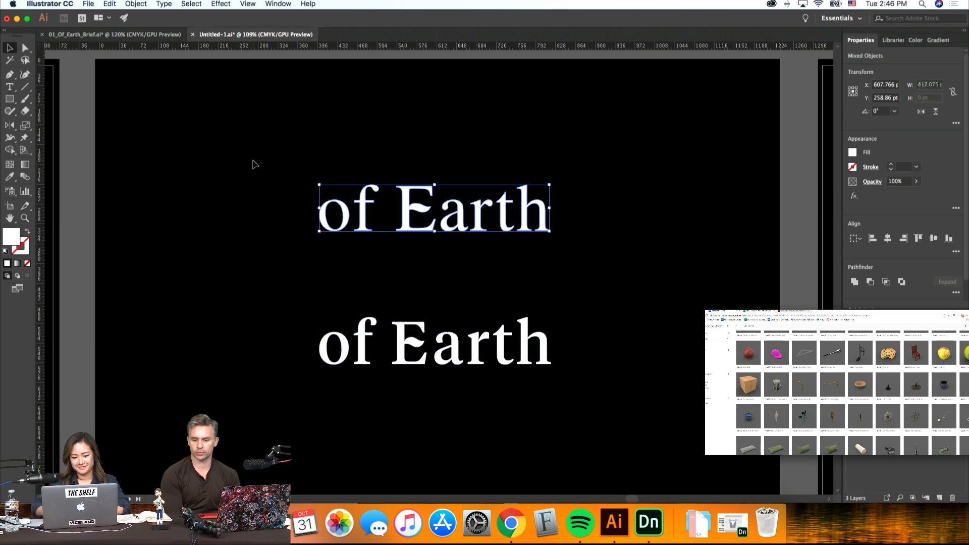
key("shift+Down")
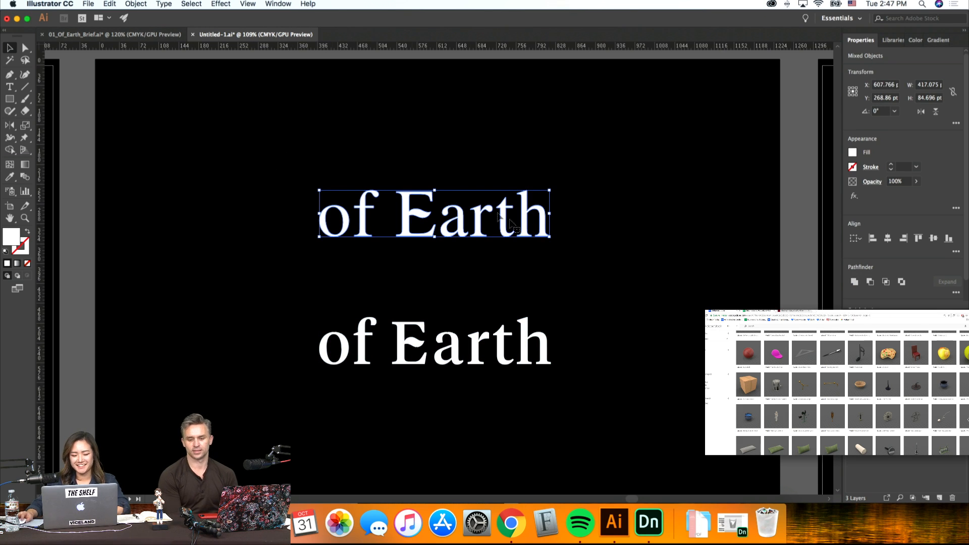
left_click(636, 266)
key("super+s")
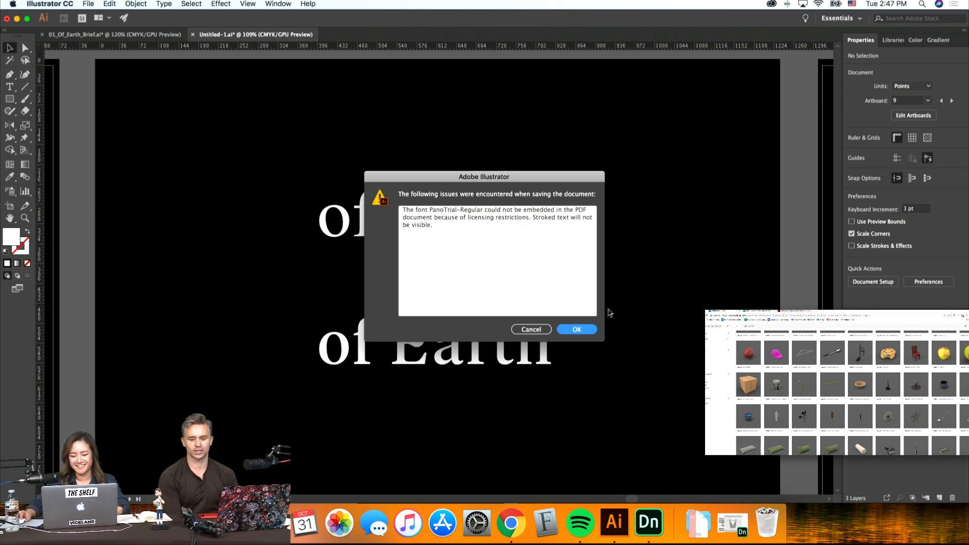
key("Return")
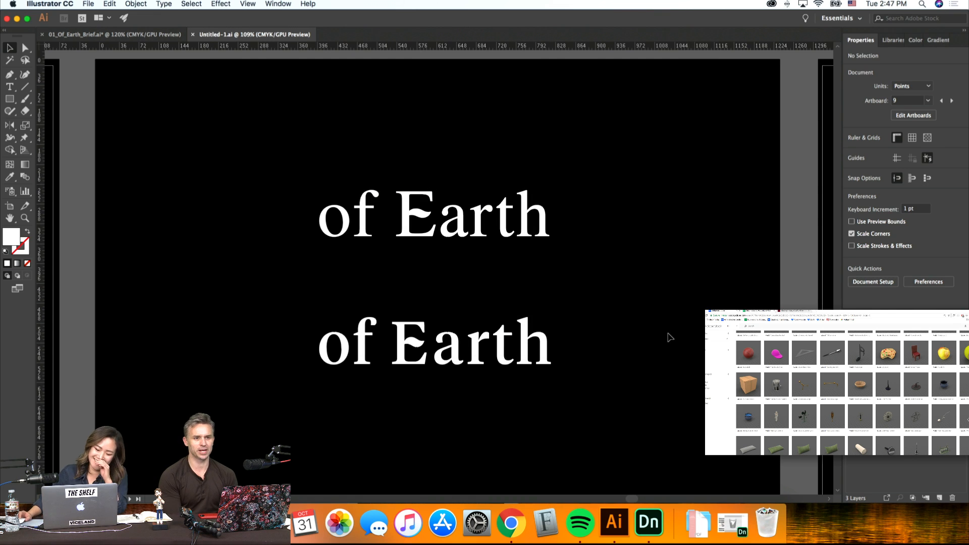
Step: Examine the staggered "of earth" logo and the three dot lockups, including the "oe" monogram, on their black artboards
scroll(672, 342, "right", 3)
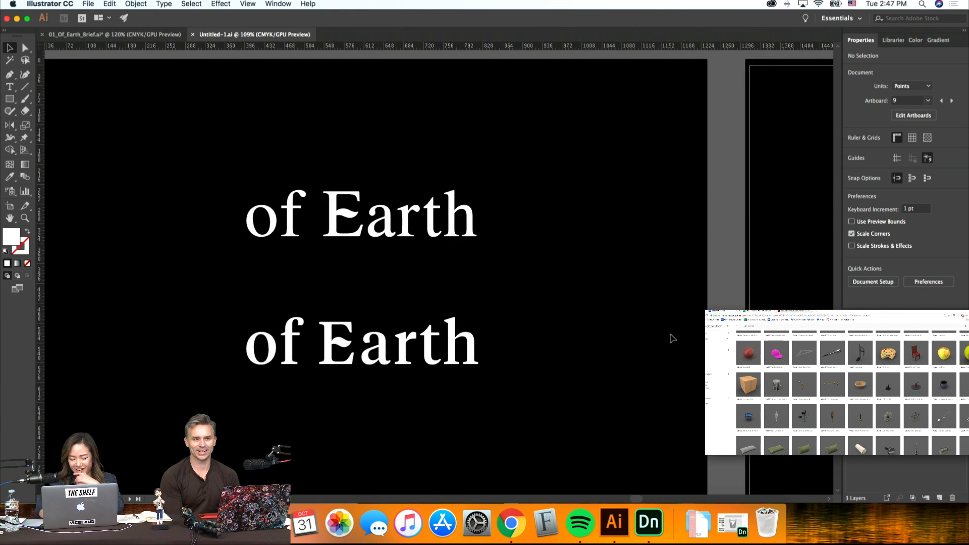
key("super+minus")
key("super+minus")
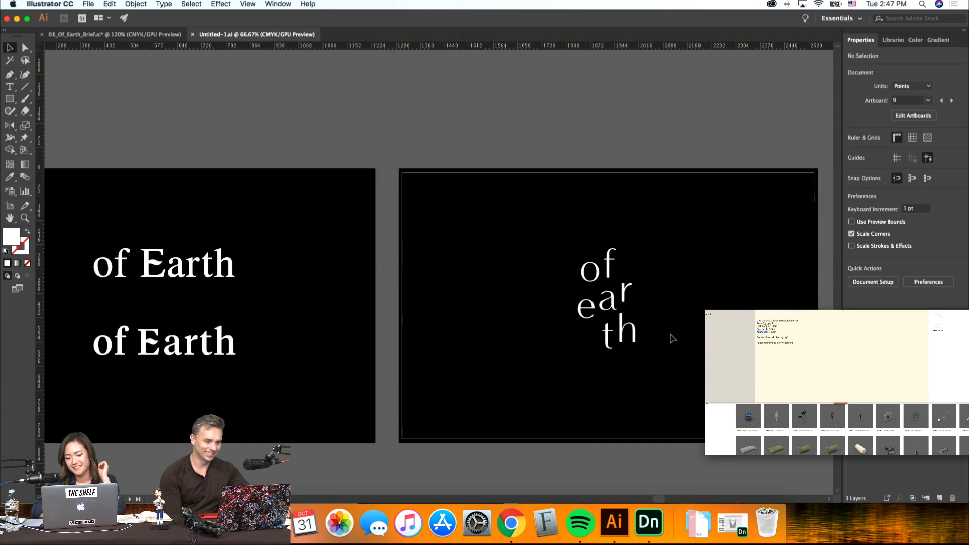
scroll(672, 338, "left", 20)
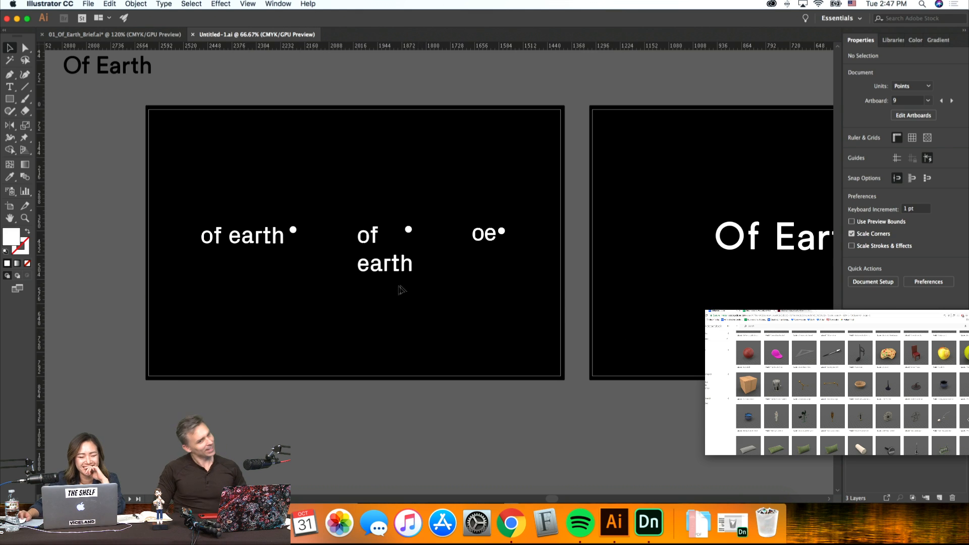
left_click(390, 266)
left_click_drag(387, 263, 418, 303)
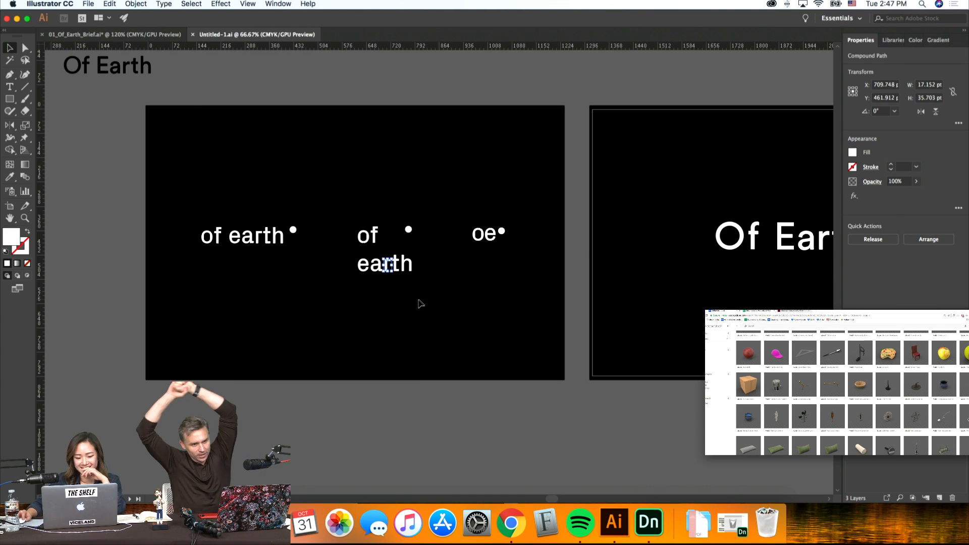
left_click(339, 205)
left_click_drag(340, 205, 429, 285)
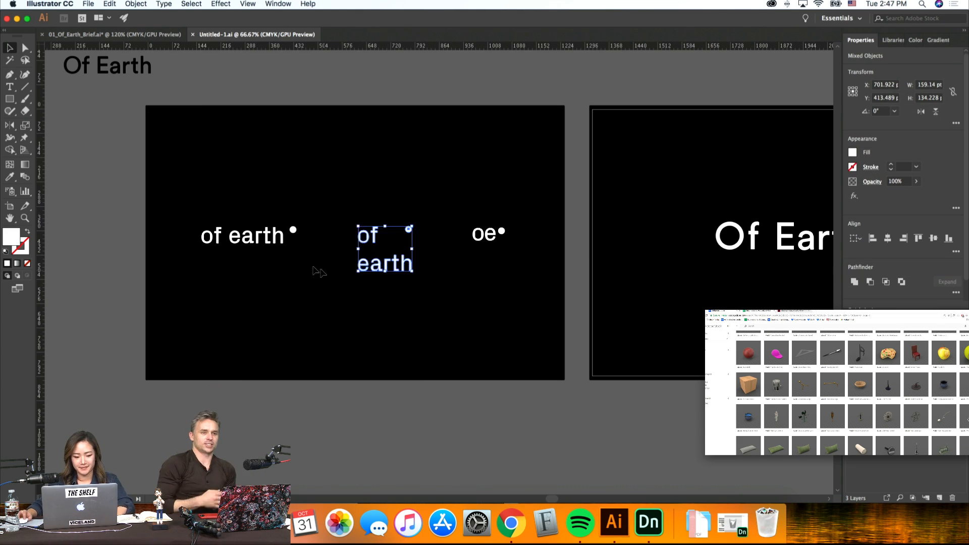
left_click_drag(313, 270, 179, 205)
left_click_drag(447, 208, 509, 260)
left_click(509, 260)
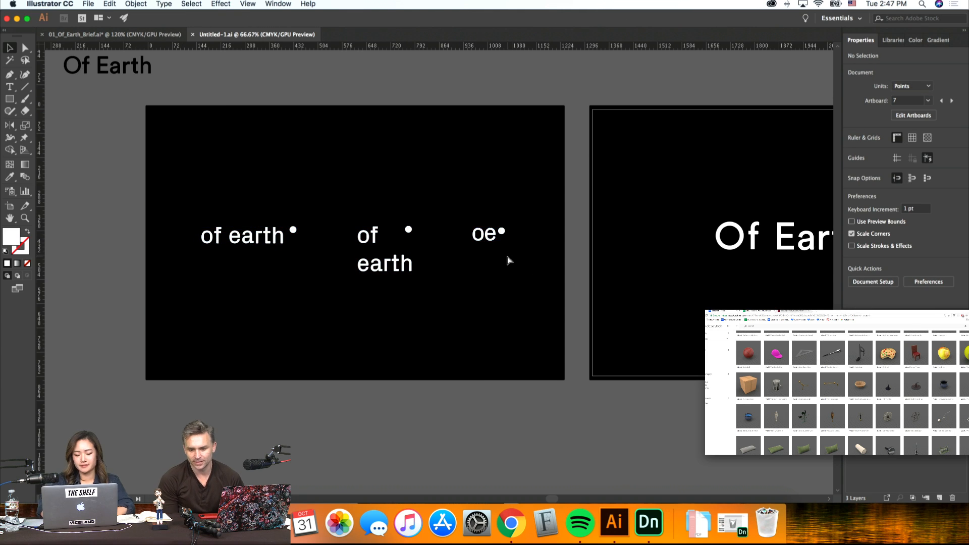
key("super+equal")
scroll(464, 313, "right", 5)
scroll(464, 313, "right", 20)
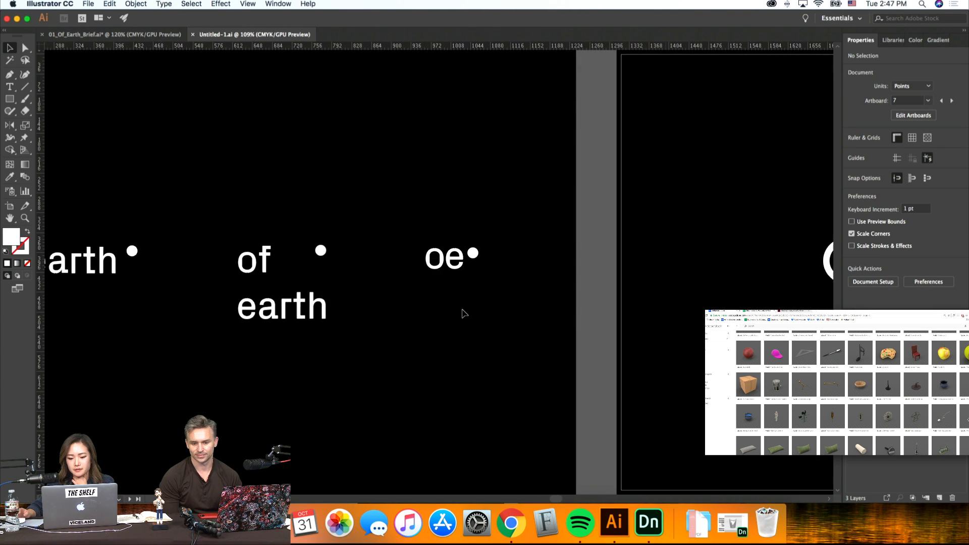
Step: Examine the three dot lockups, "of earth" on one line, "of earth" stacked and the "oe" monogram, on their black artboard
scroll(465, 313, "left", 20)
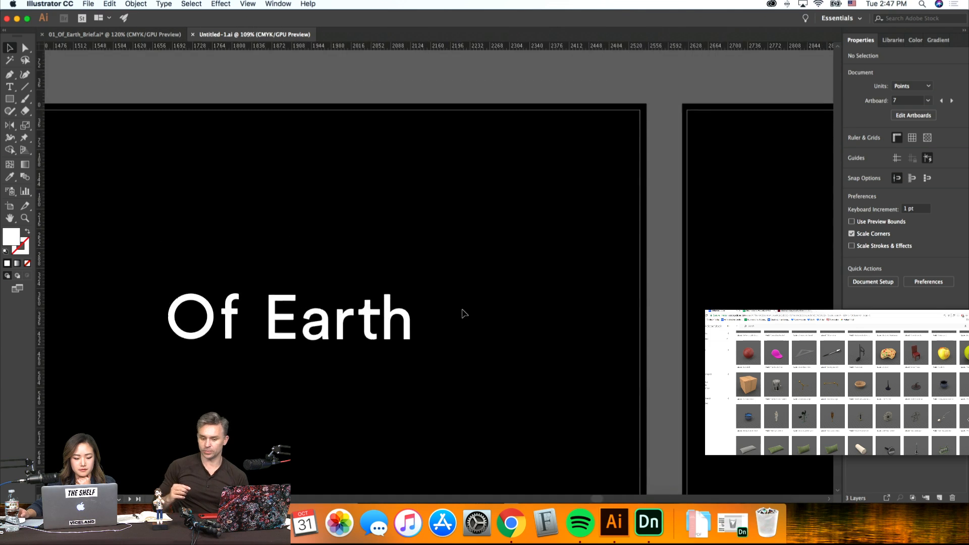
scroll(465, 313, "left", 8)
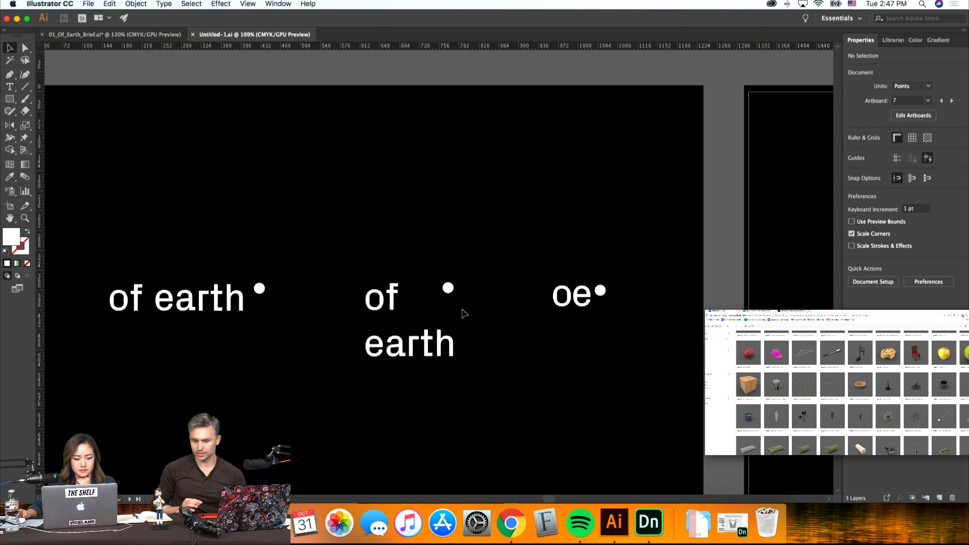
scroll(465, 313, "down", 2)
scroll(462, 312, "left", 3)
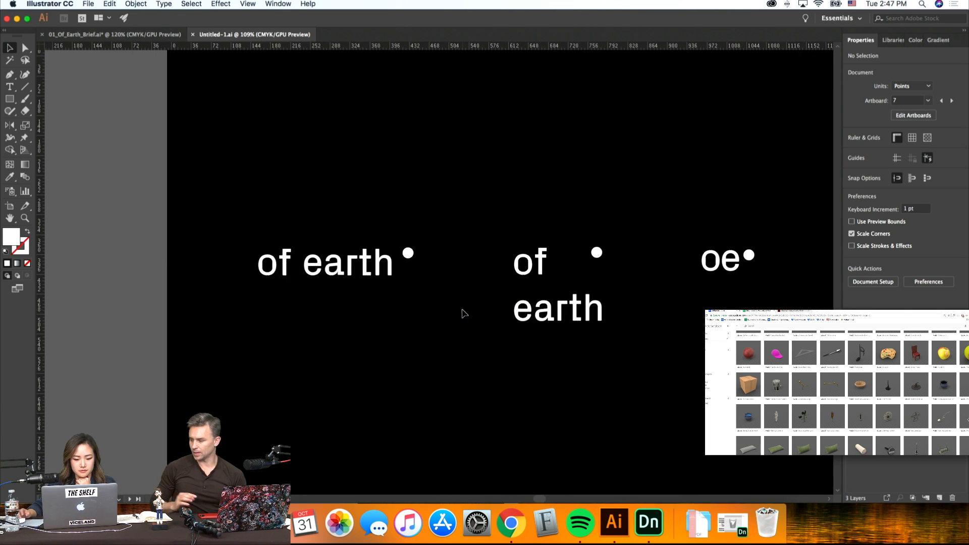
scroll(461, 309, "right", 2)
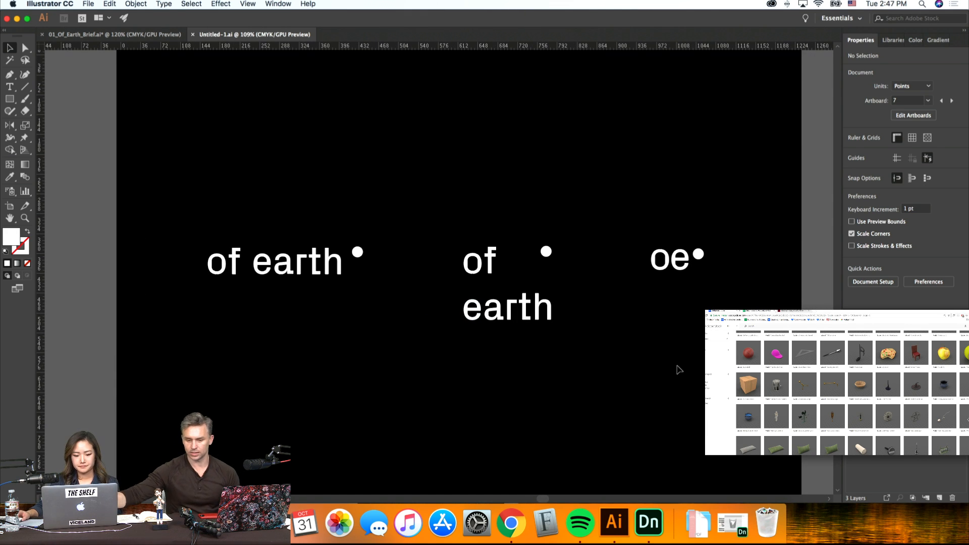
scroll(666, 372, "right", 3)
scroll(666, 372, "left", 2)
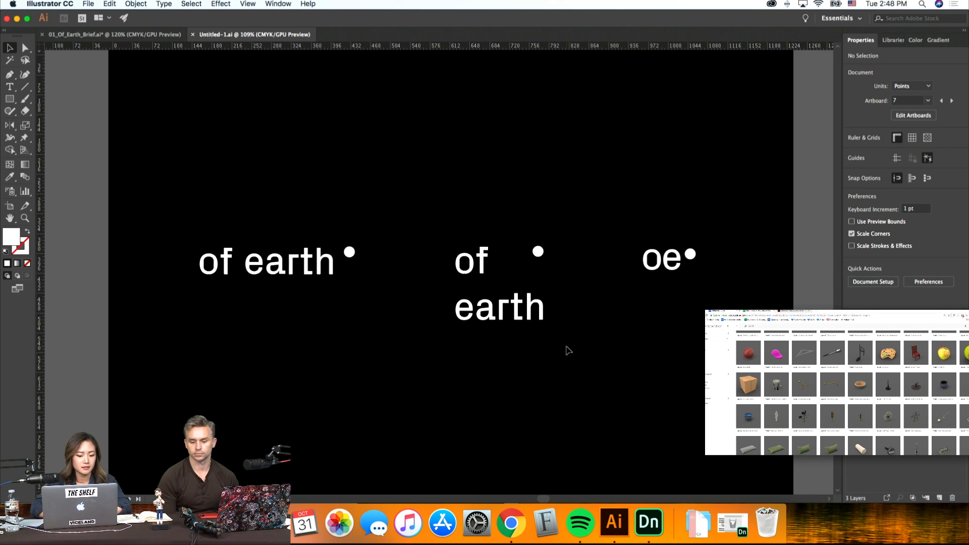
left_click_drag(569, 350, 431, 234)
left_click(450, 197)
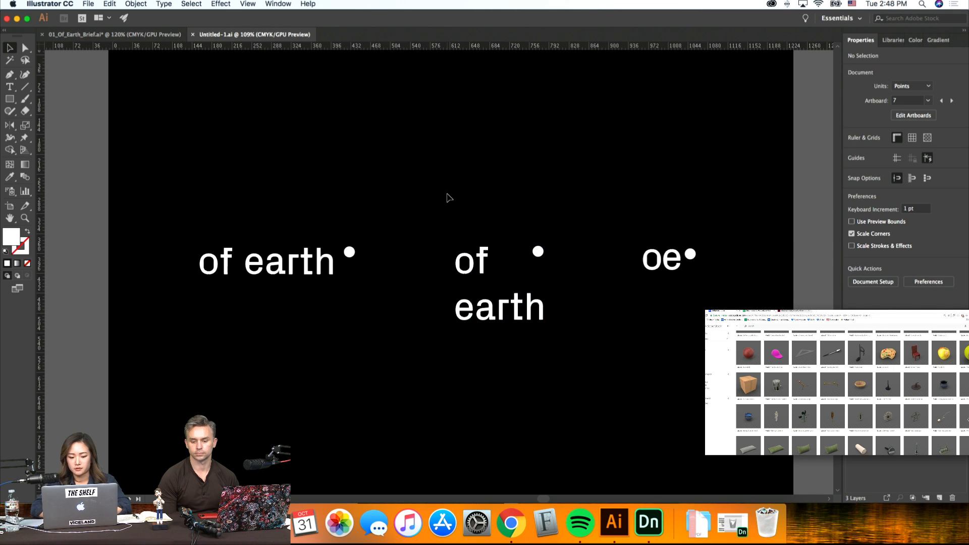
scroll(449, 197, "right", 2)
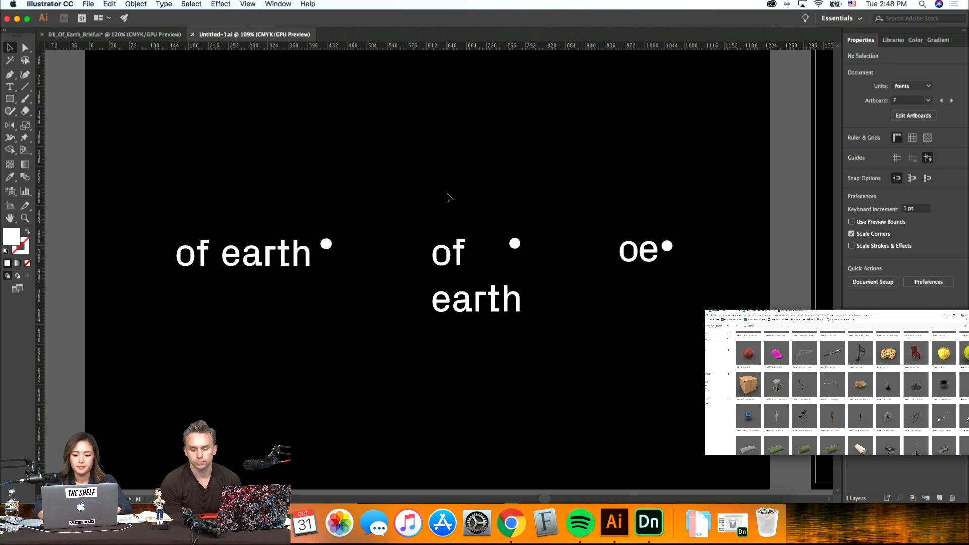
scroll(448, 197, "up", 1)
Step: Review the sans-serif "Of Earth" wordmark and the two serif "of Earth" wordmarks on their black artboards
scroll(448, 197, "right", 20)
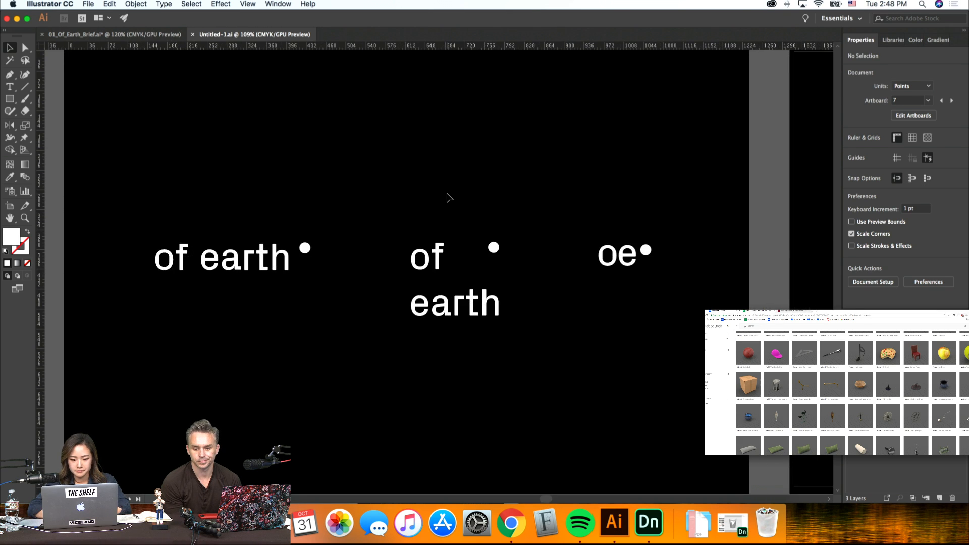
scroll(413, 197, "right", 3)
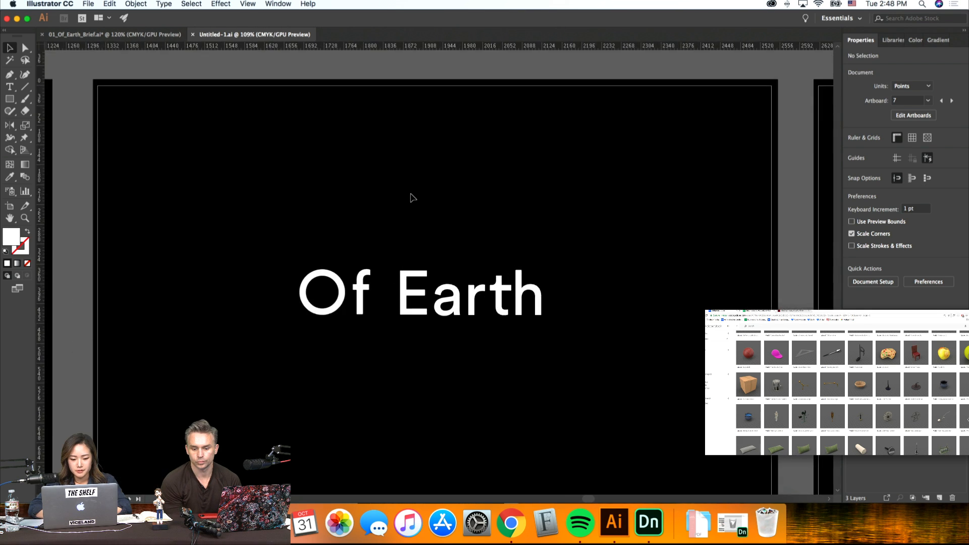
scroll(413, 198, "left", 1)
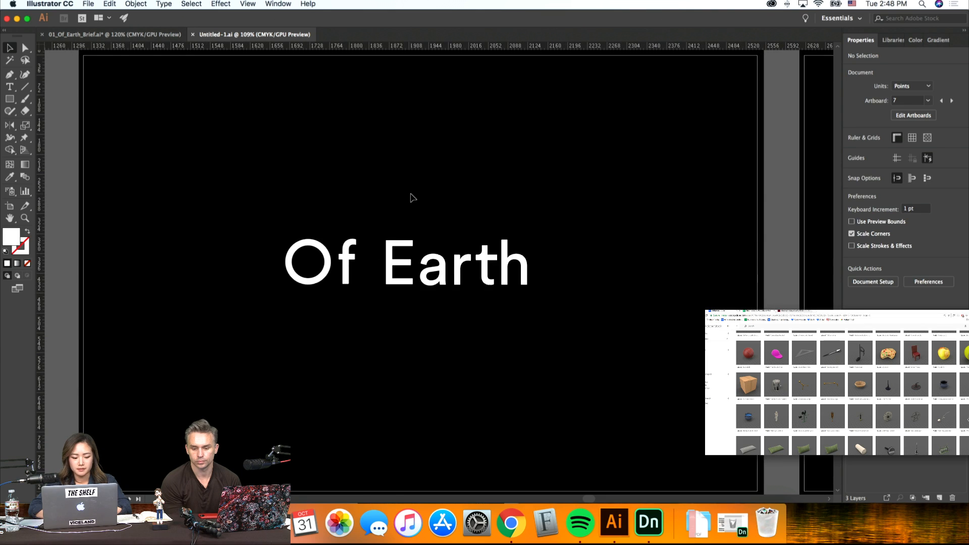
scroll(413, 197, "down", 1)
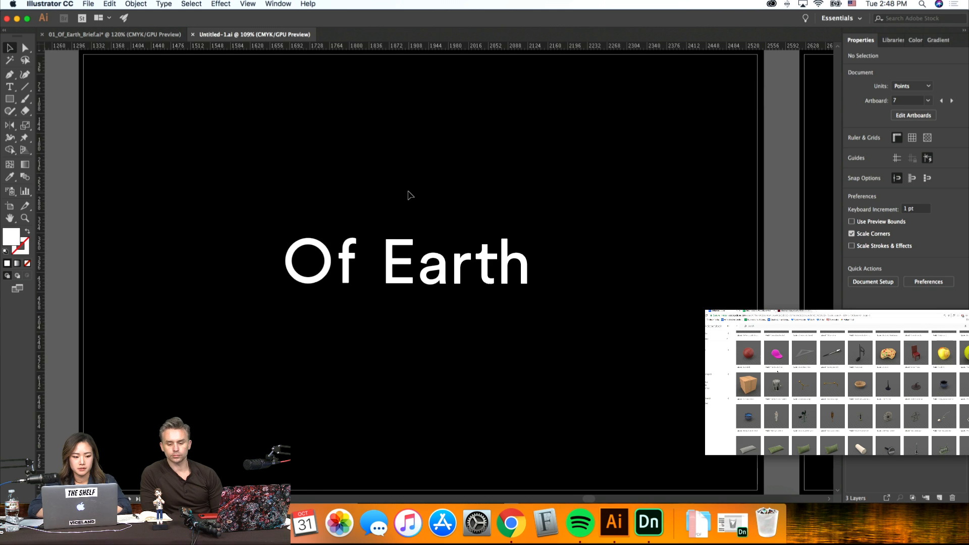
scroll(410, 195, "right", 15)
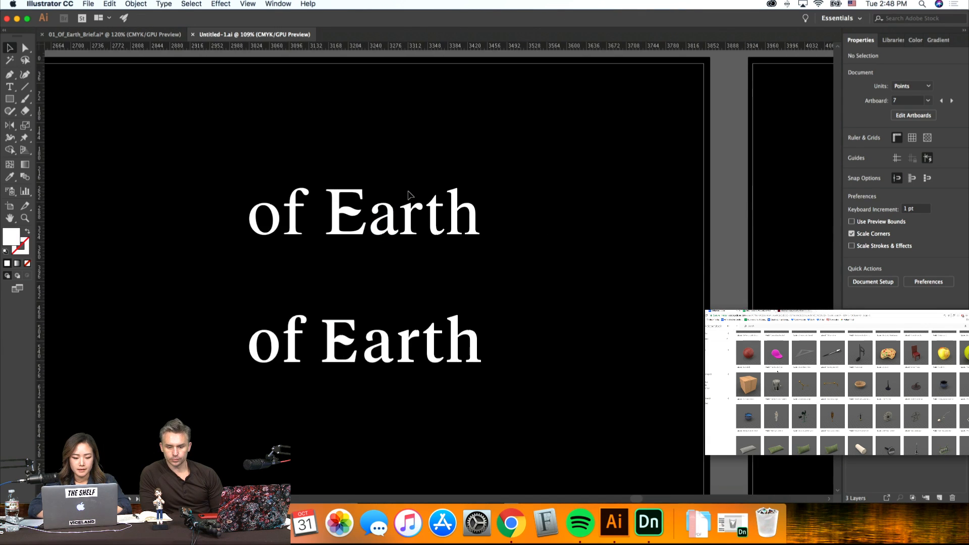
scroll(454, 200, "left", 2)
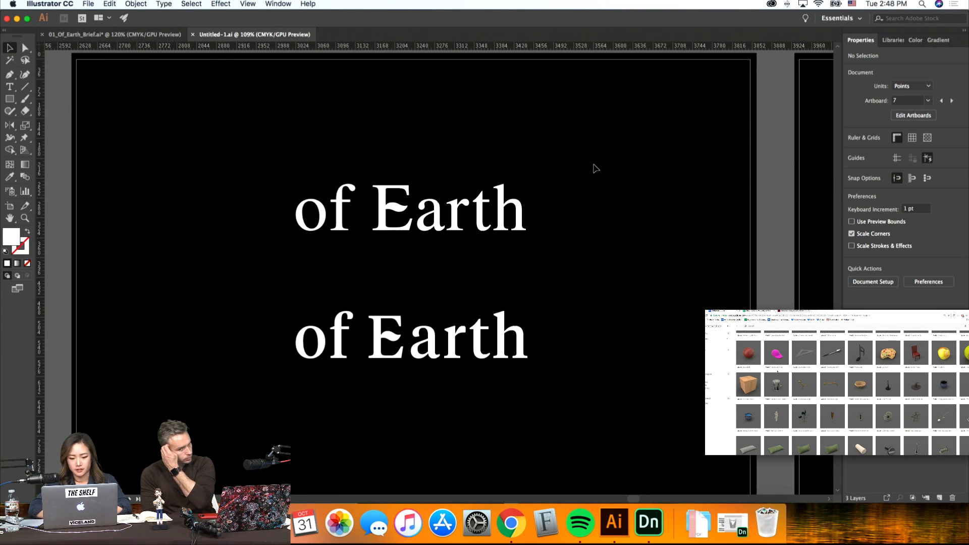
scroll(596, 169, "down", 1)
left_click(512, 196)
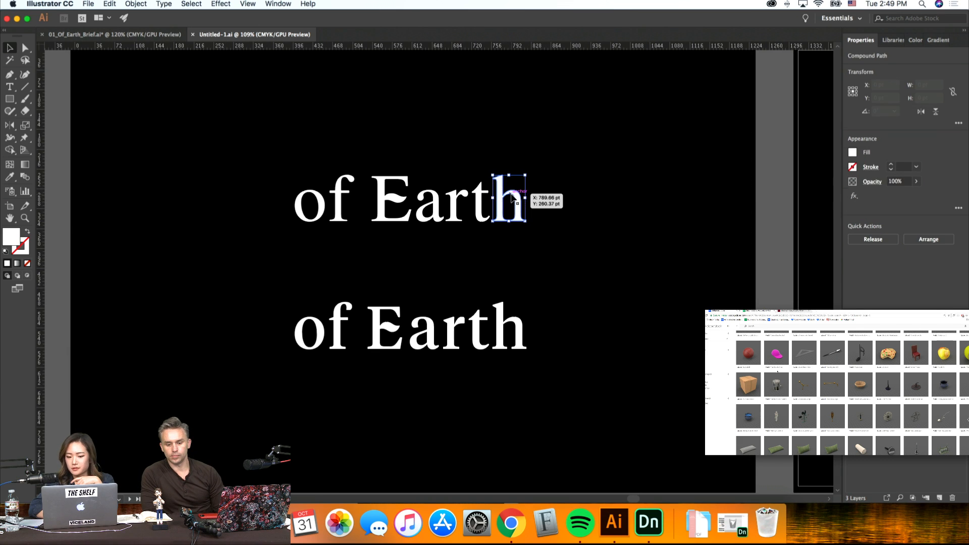
left_click(557, 213)
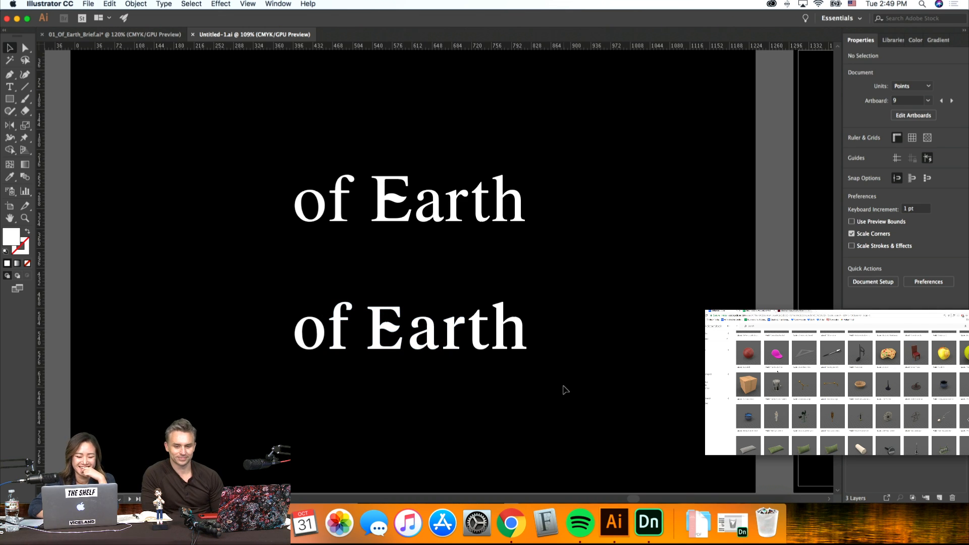
scroll(569, 282, "up", 1)
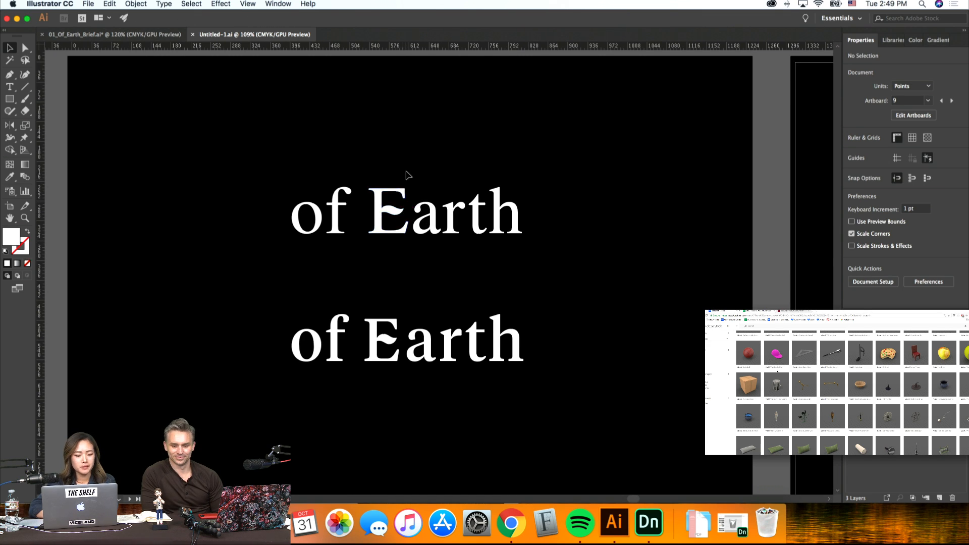
Step: Place a copy of the upper serif wordmark's "E" centred above it and undo the copy's trial enlargement
scroll(399, 216, "up", 1)
scroll(397, 215, "up", 5)
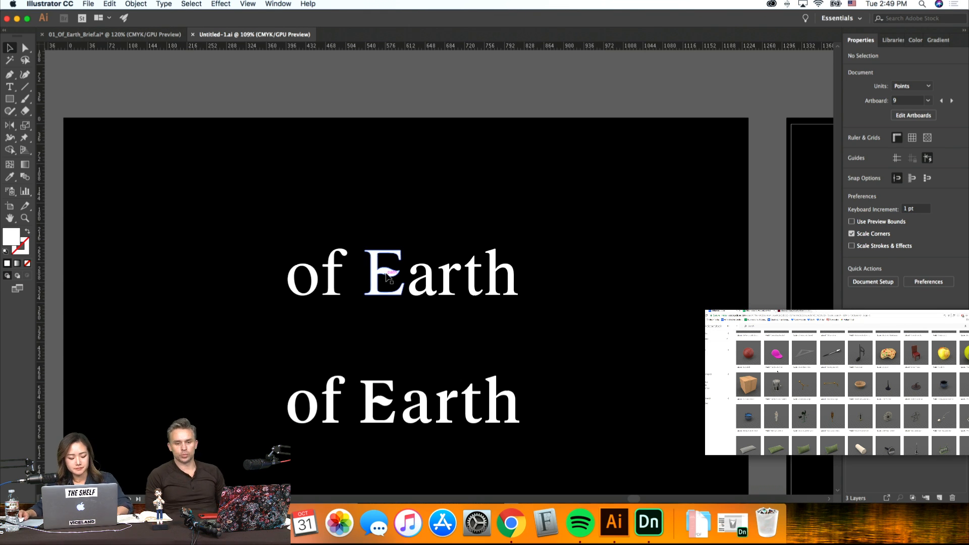
left_click_drag(401, 270, 451, 218)
left_click(499, 229)
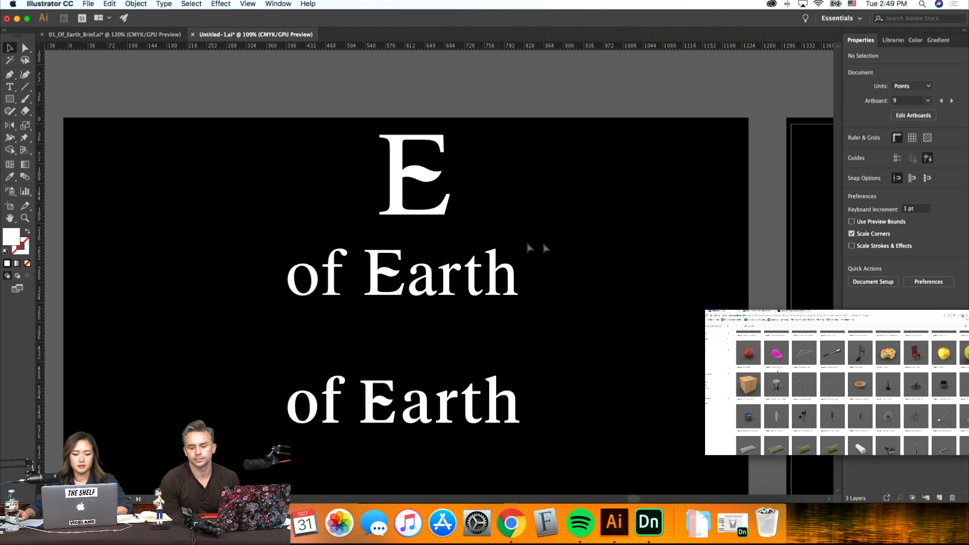
key("super+z")
Step: Examine the staggered "of earth" logo on its black artboard, singling out the "f" and the "ear" row
scroll(587, 250, "right", 5)
scroll(587, 250, "down", 3)
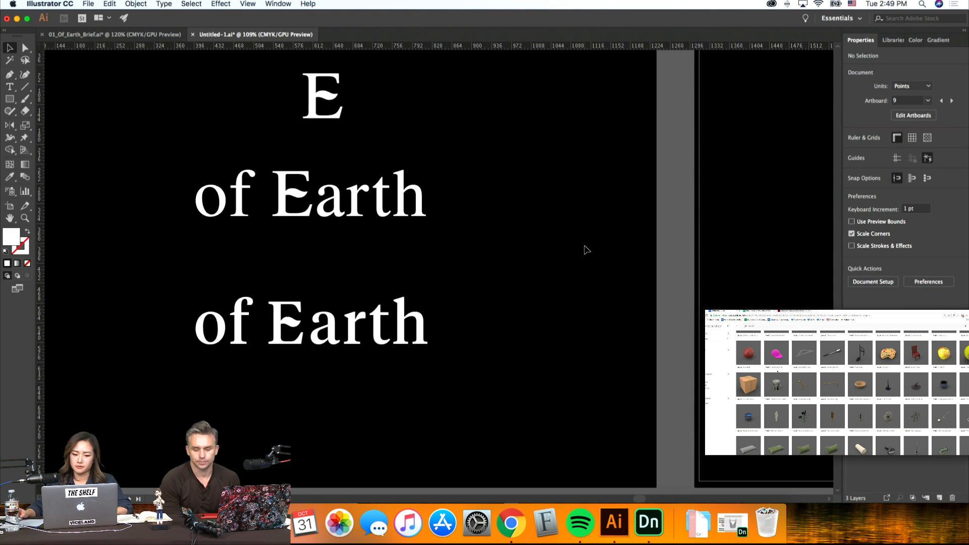
scroll(587, 250, "right", 3)
scroll(586, 250, "up", 1)
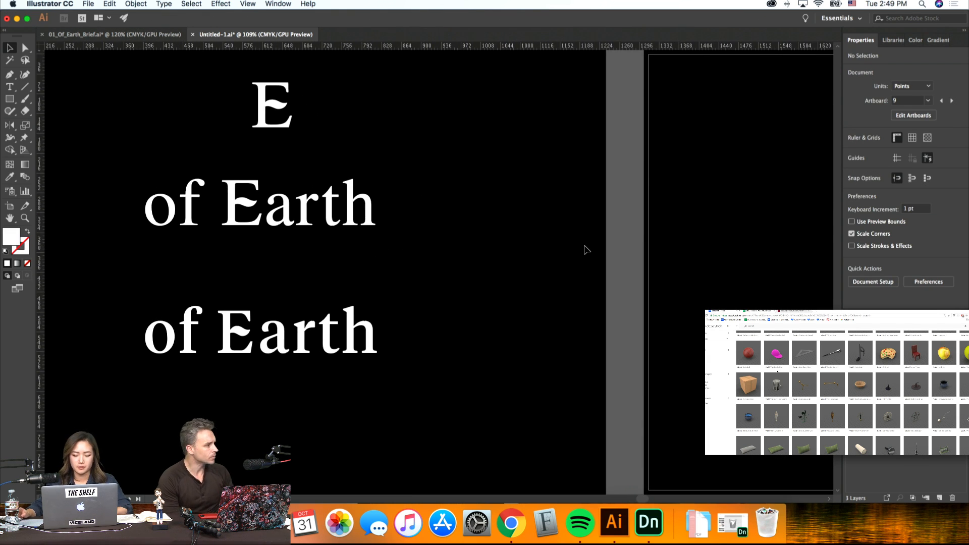
scroll(587, 250, "right", 15)
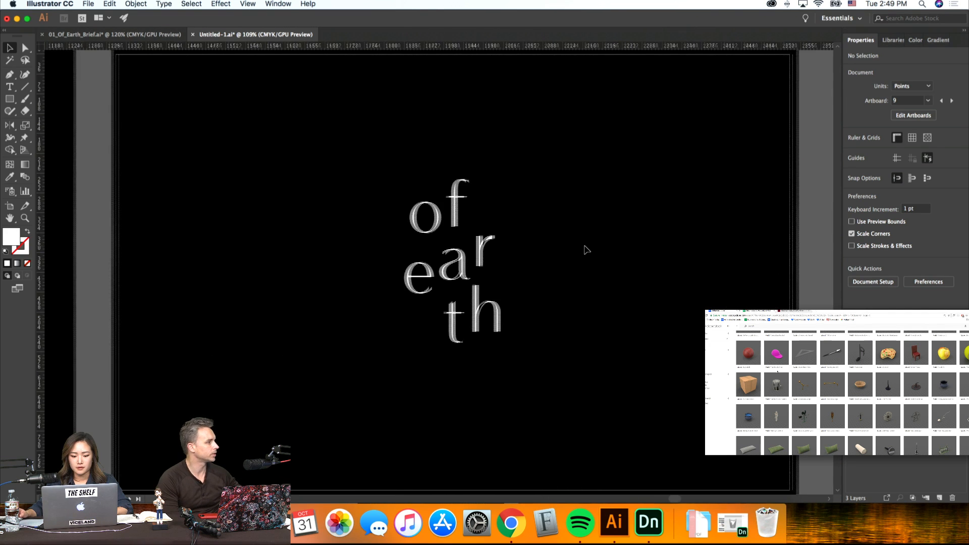
scroll(587, 250, "right", 1)
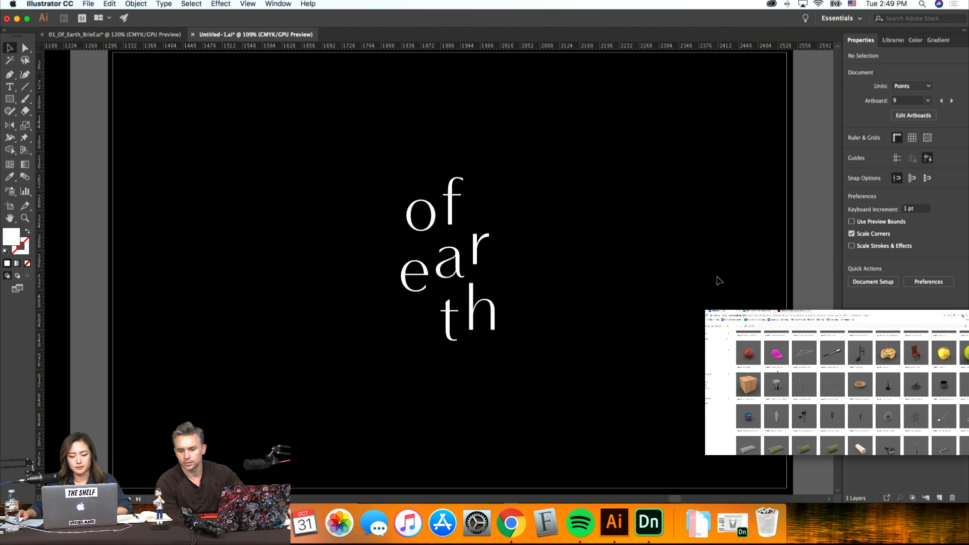
scroll(719, 281, "up", 1)
scroll(719, 280, "right", 3)
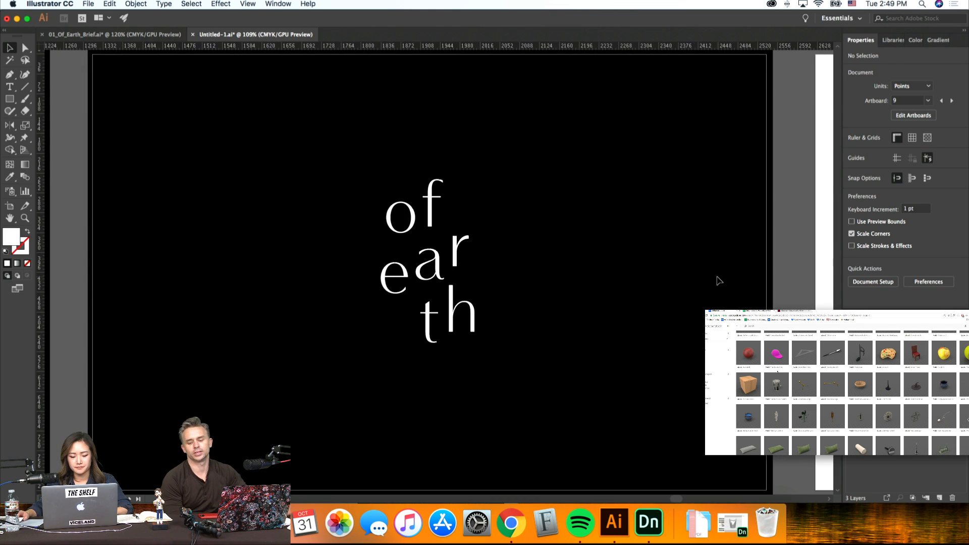
left_click(431, 207)
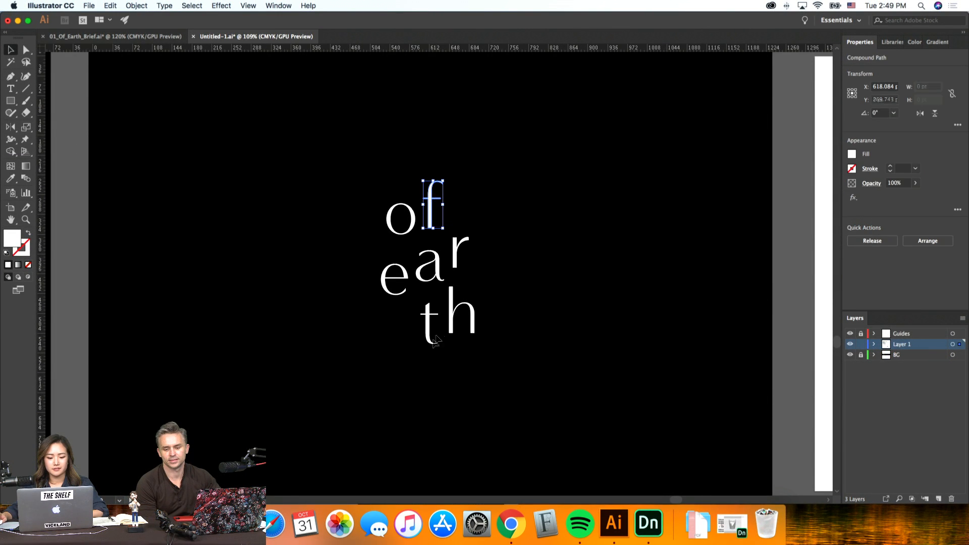
left_click(562, 197)
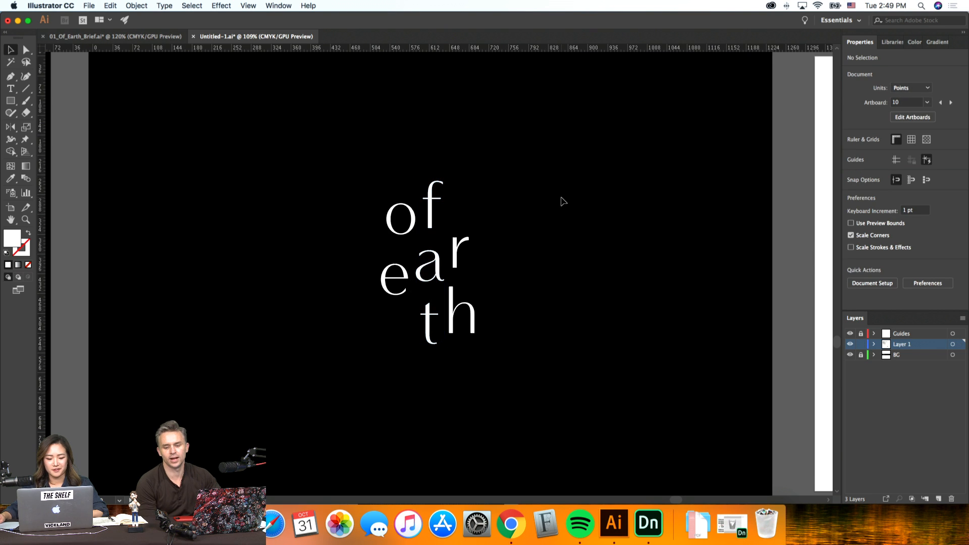
left_click_drag(515, 260, 356, 273)
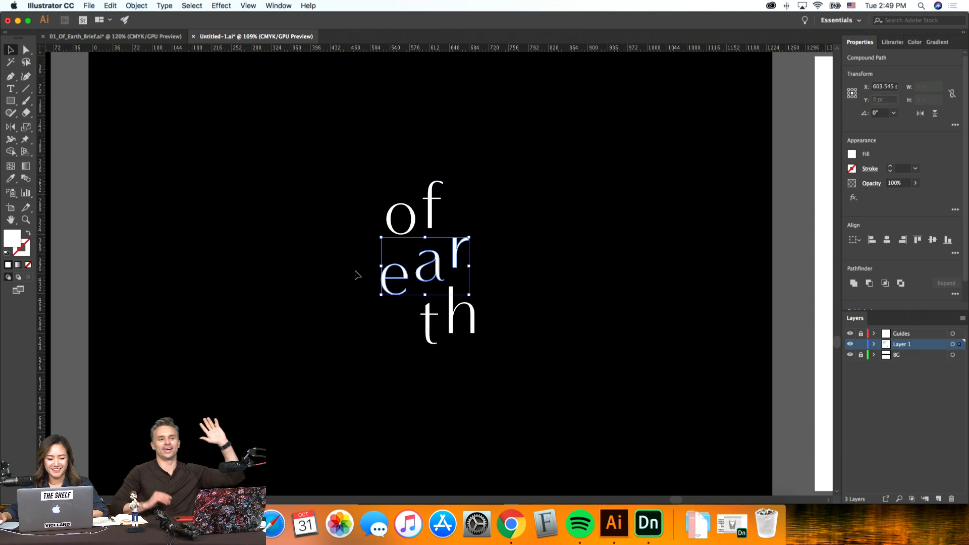
left_click(556, 356)
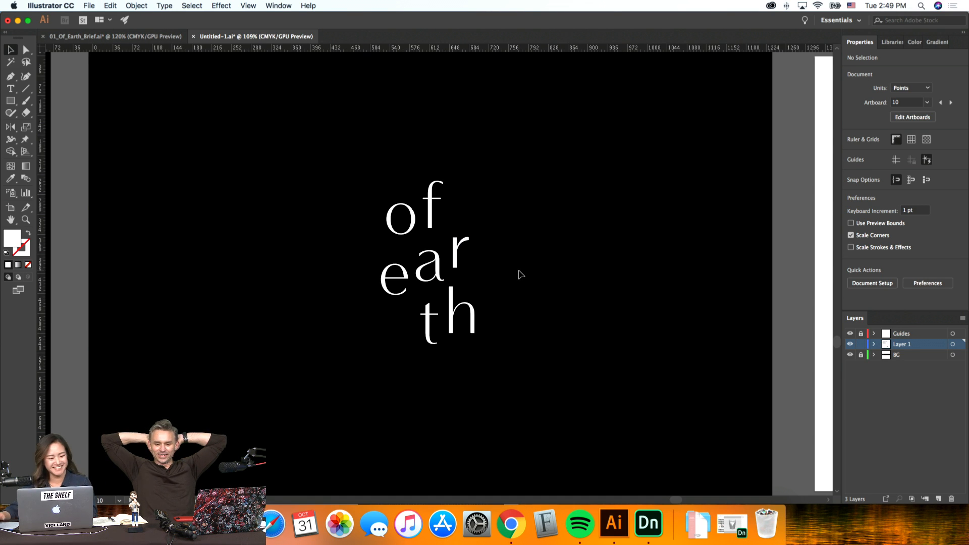
scroll(523, 284, "right", 2)
scroll(524, 284, "down", 1)
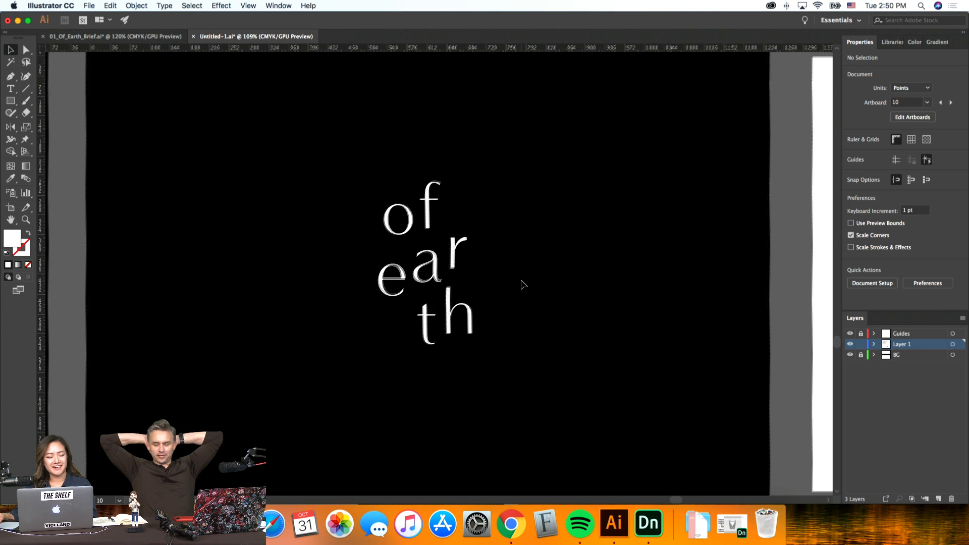
scroll(524, 284, "right", 1)
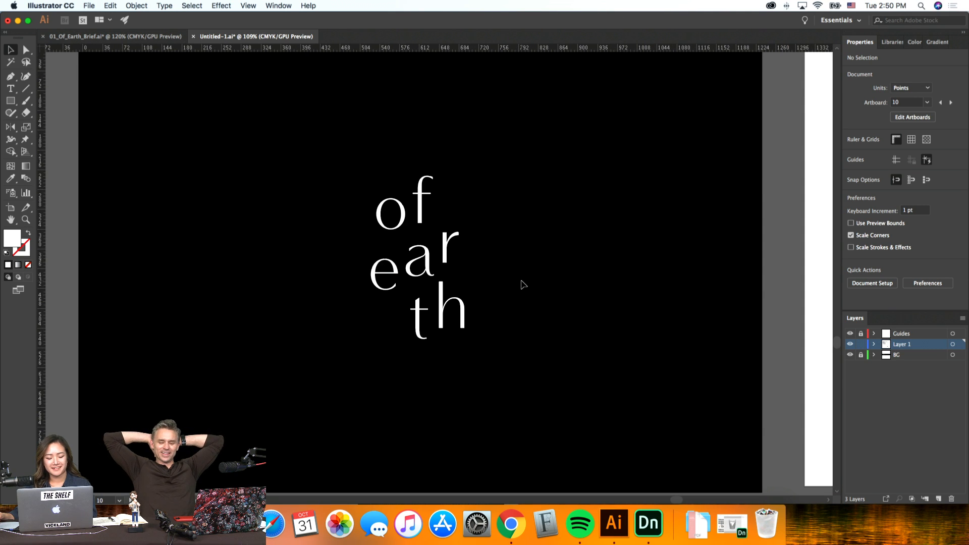
scroll(523, 285, "right", 3)
scroll(524, 284, "up", 3)
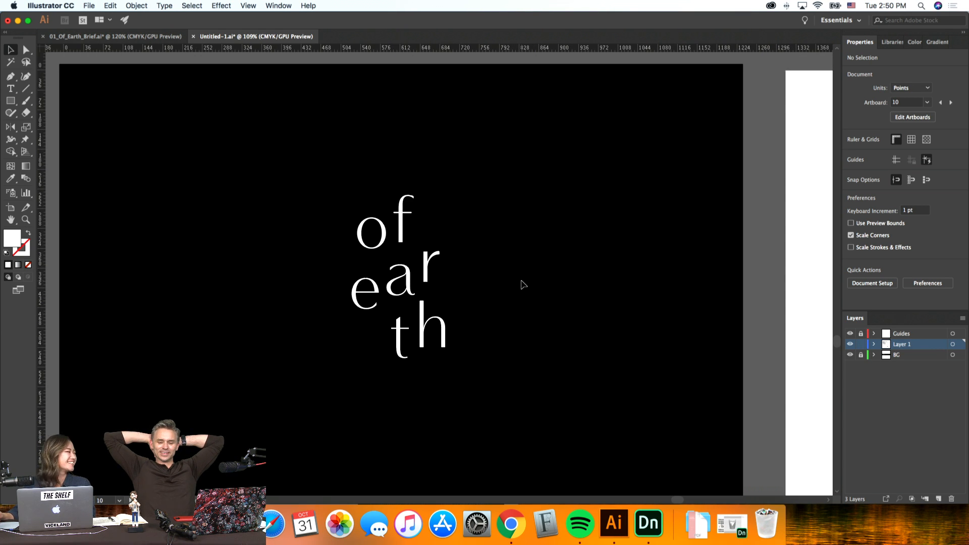
scroll(524, 285, "down", 5)
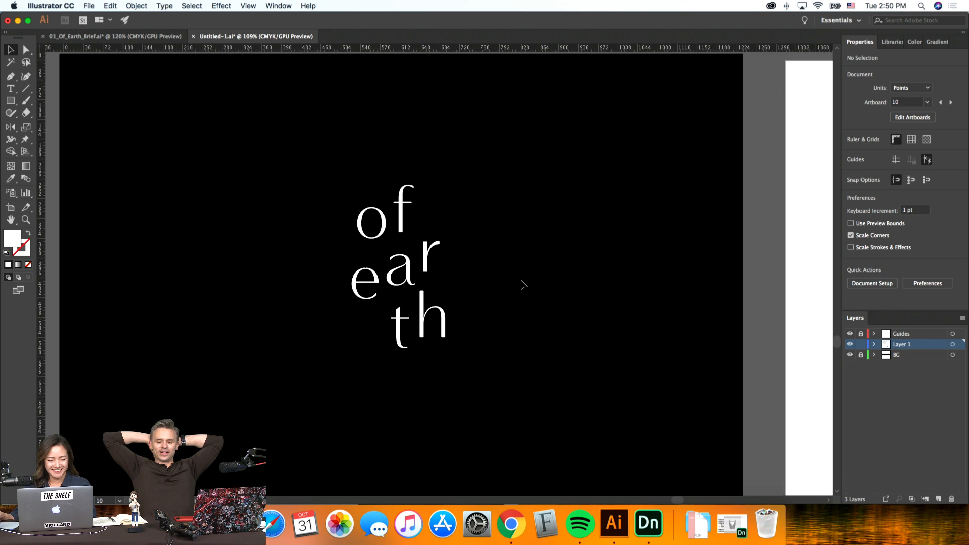
scroll(524, 284, "up", 2)
scroll(523, 284, "right", 1)
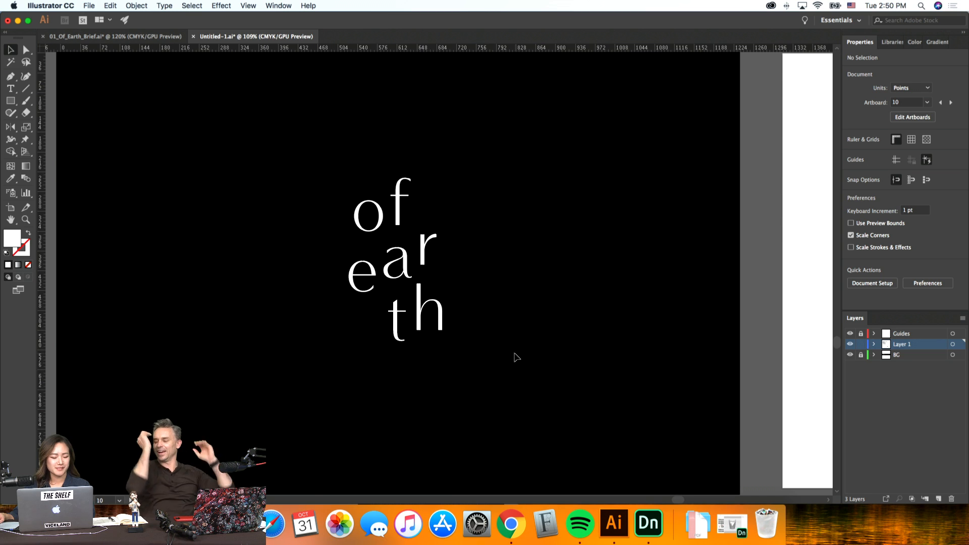
scroll(574, 340, "right", 5)
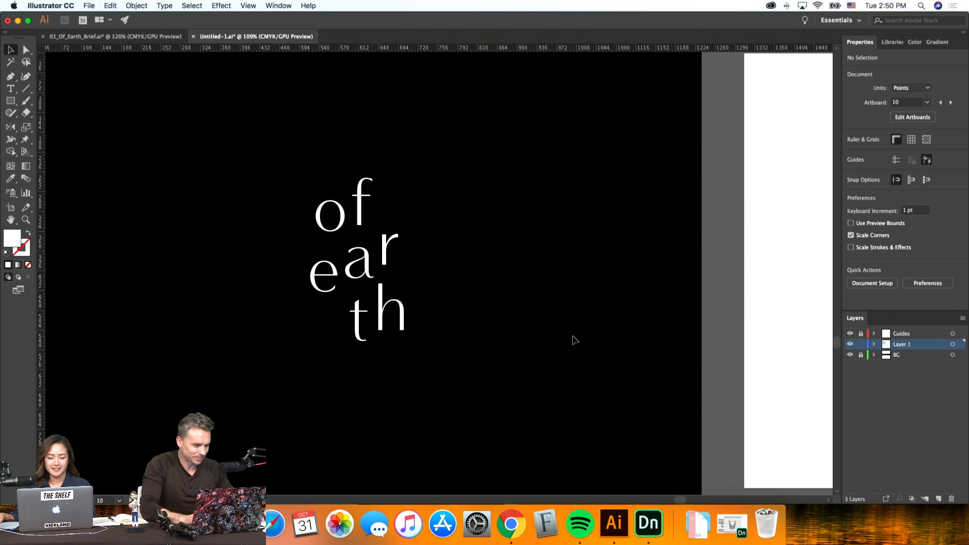
scroll(574, 339, "right", 5)
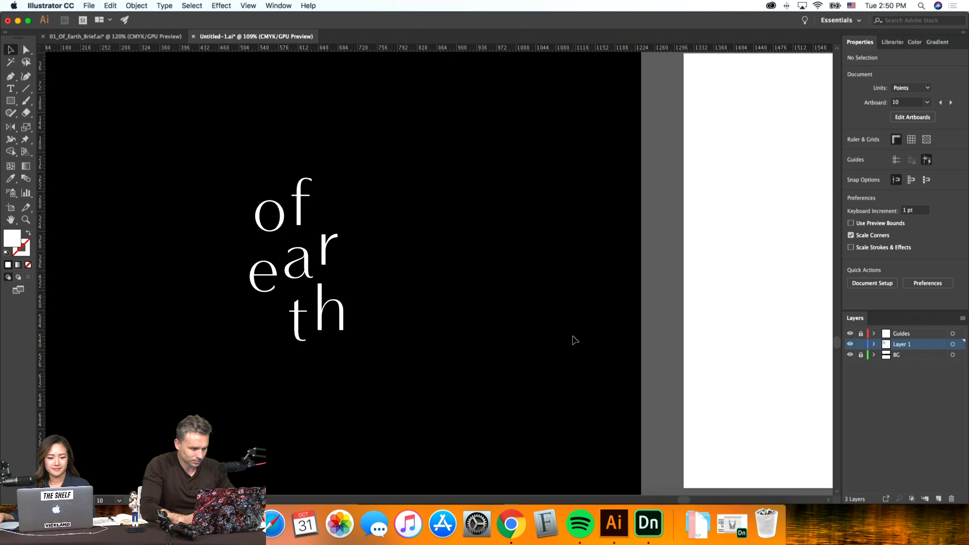
scroll(575, 341, "left", 10)
key("super+minus")
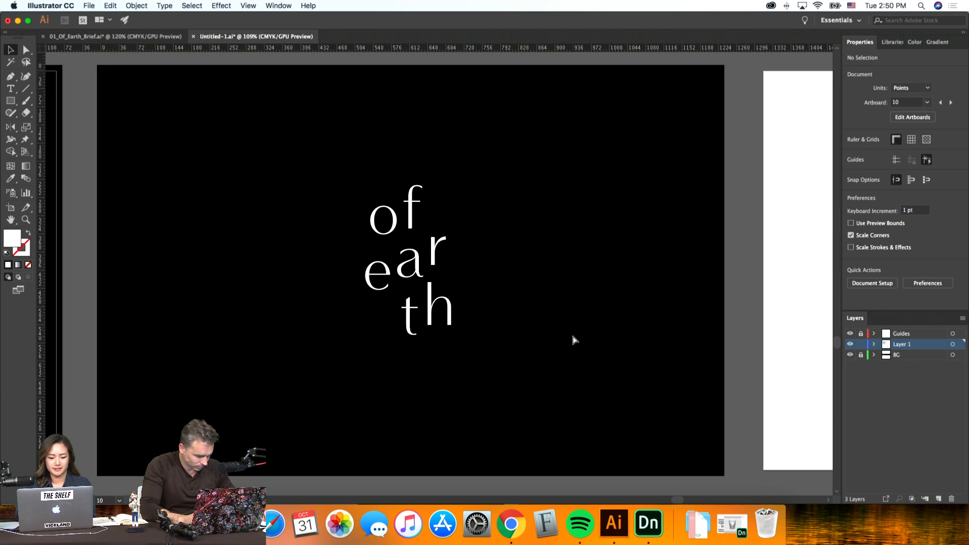
Step: Compare the white exploration artboards with the row of black "Of Earth" logo artboards below them
scroll(576, 340, "right", 3)
scroll(573, 337, "right", 5)
key("super+minus")
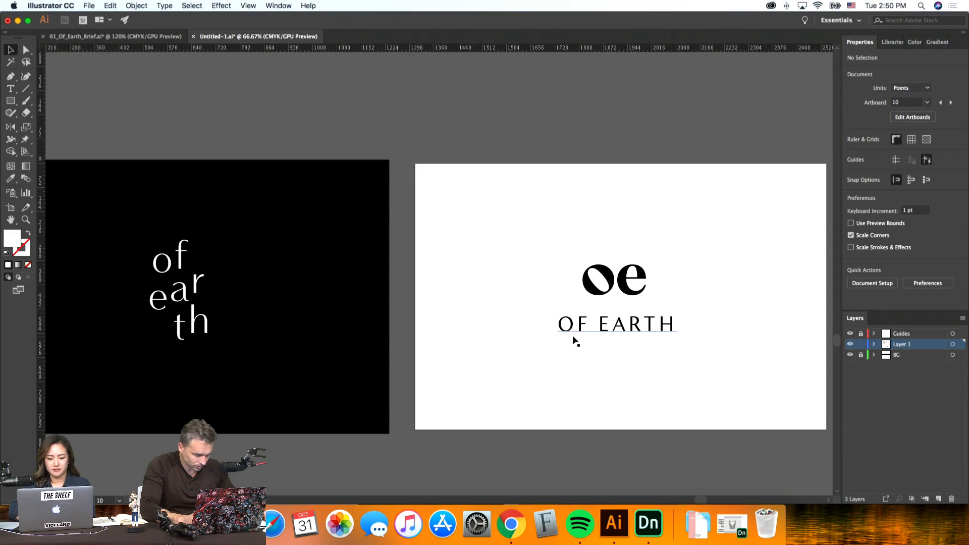
scroll(580, 349, "left", 10)
scroll(588, 357, "left", 10)
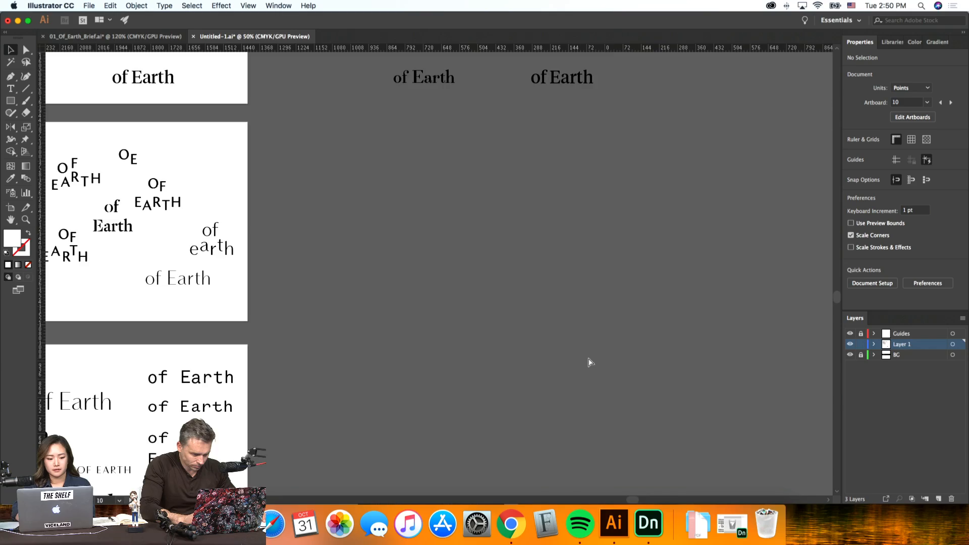
key("super+minus")
scroll(589, 358, "up", 5)
scroll(589, 357, "down", 10)
scroll(588, 358, "left", 5)
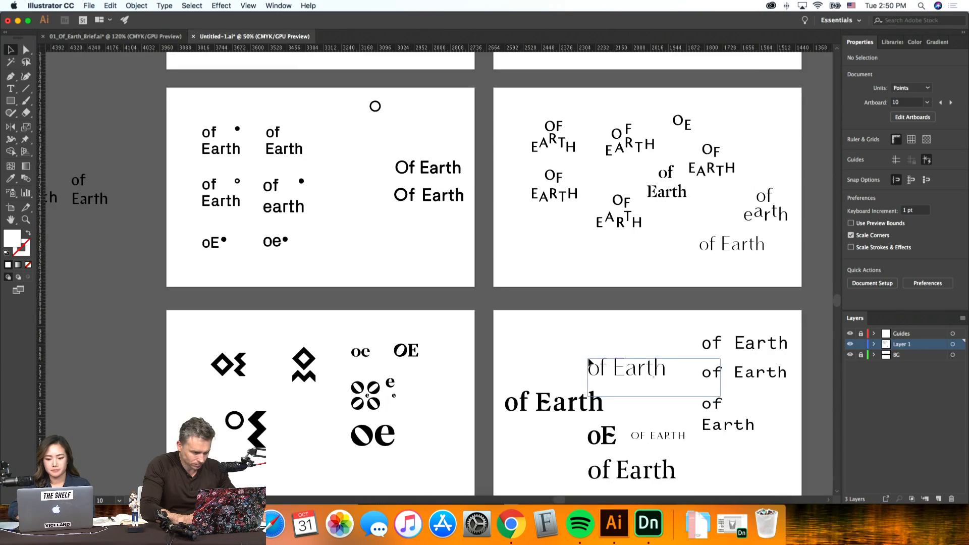
scroll(589, 358, "down", 10)
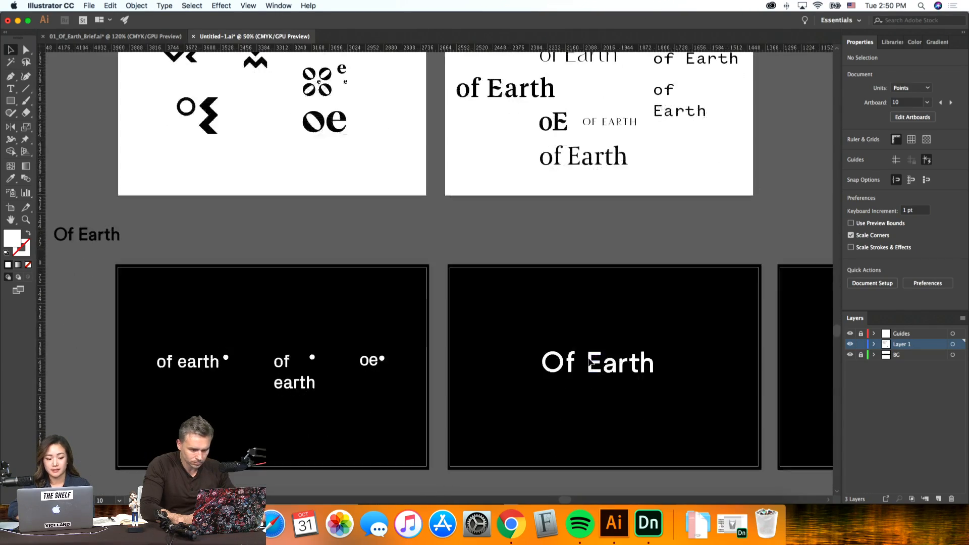
scroll(591, 363, "down", 4)
scroll(591, 363, "right", 2)
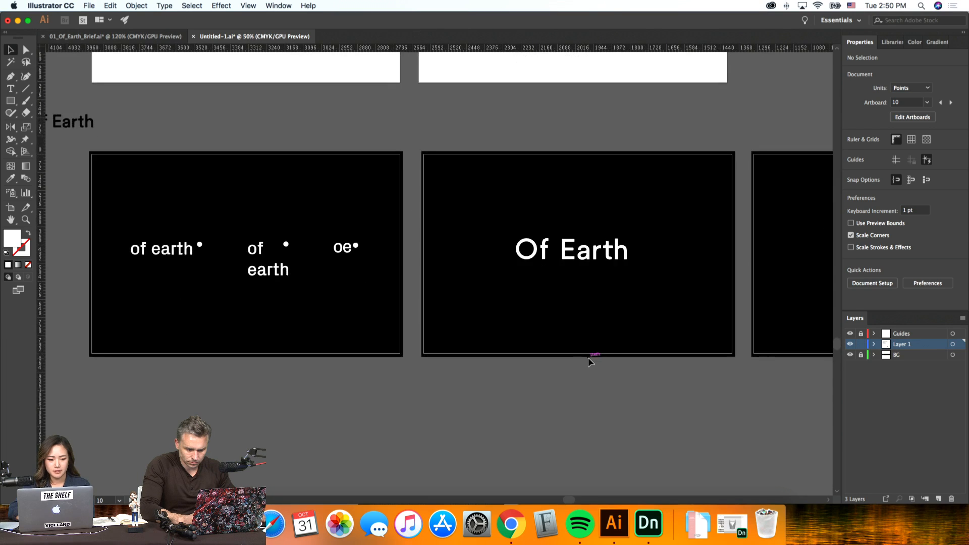
scroll(589, 358, "left", 5)
scroll(588, 358, "up", 2)
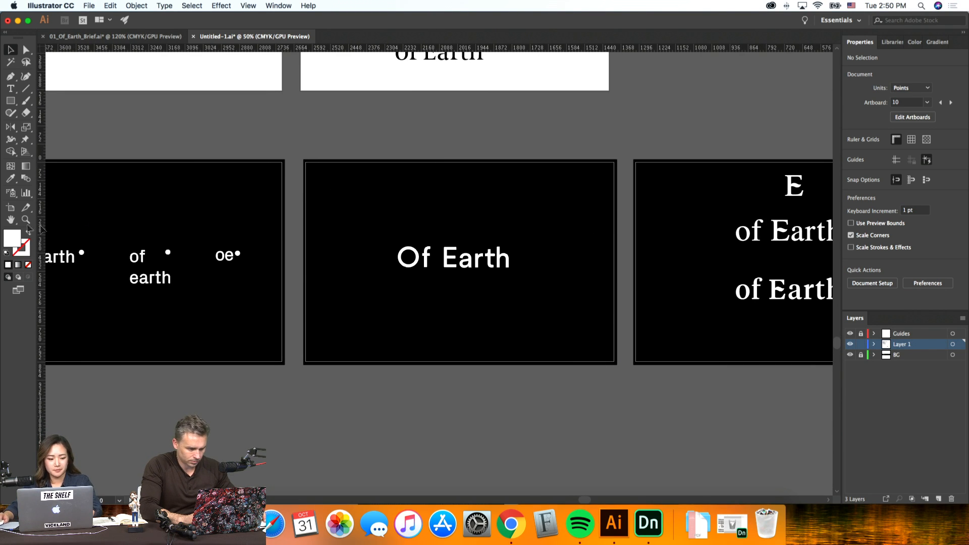
Step: Move the artboard with the two serif "of Earth" wordmarks, including its artwork, directly below the sans-serif "Of Earth" artboard
key("shift+o")
scroll(546, 286, "down", 2)
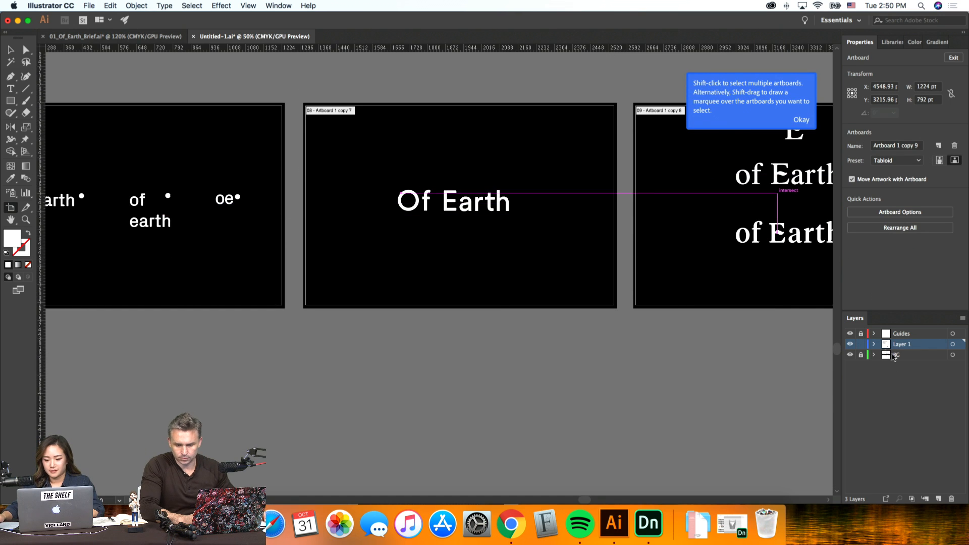
left_click_drag(637, 252, 359, 406)
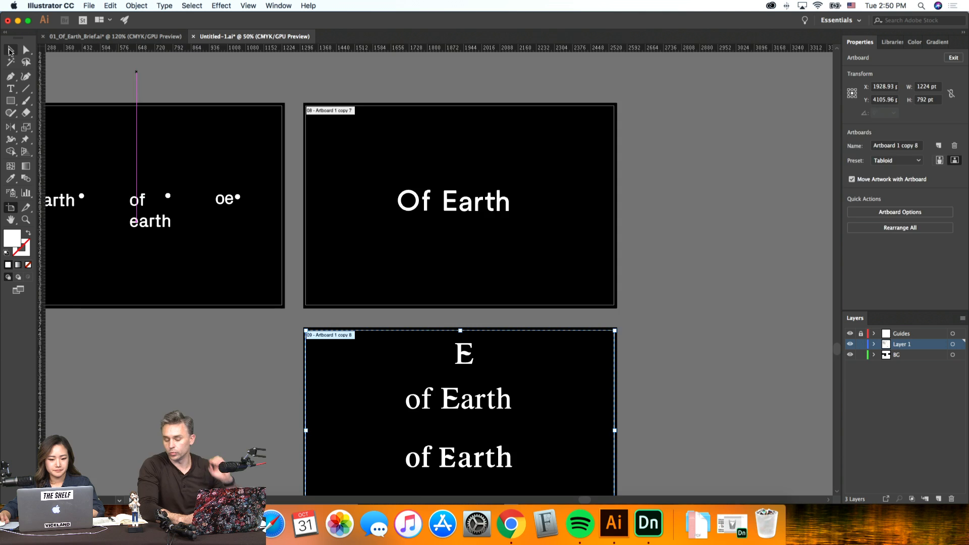
key("v")
scroll(392, 145, "left", 5)
scroll(397, 146, "down", 3)
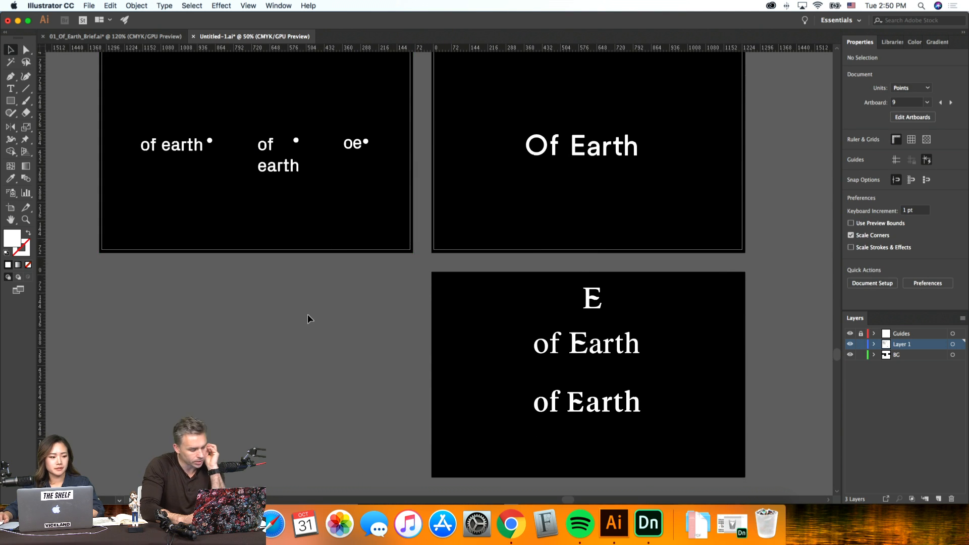
Step: Delete the single "E" above the upper serif "of Earth" wordmark
scroll(309, 319, "up", 2)
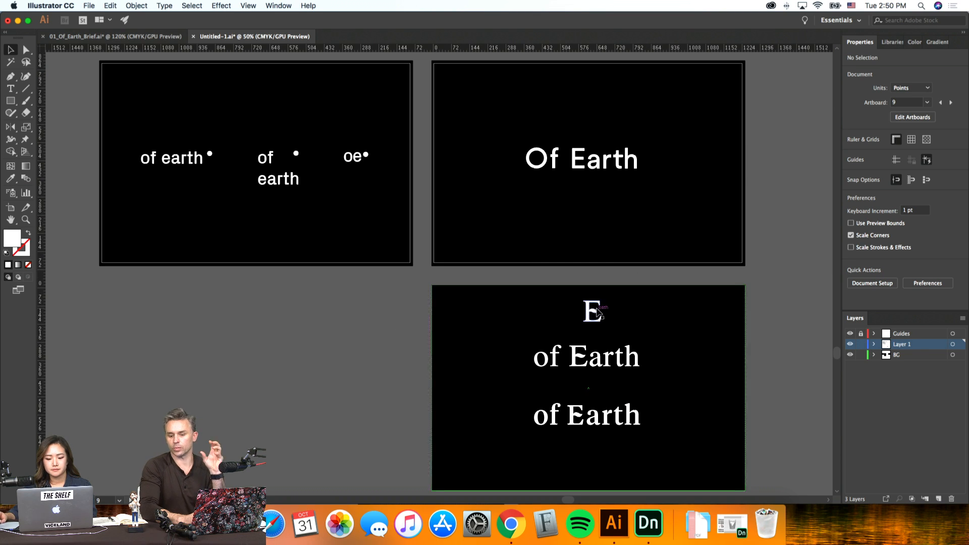
left_click(600, 310)
key("Delete")
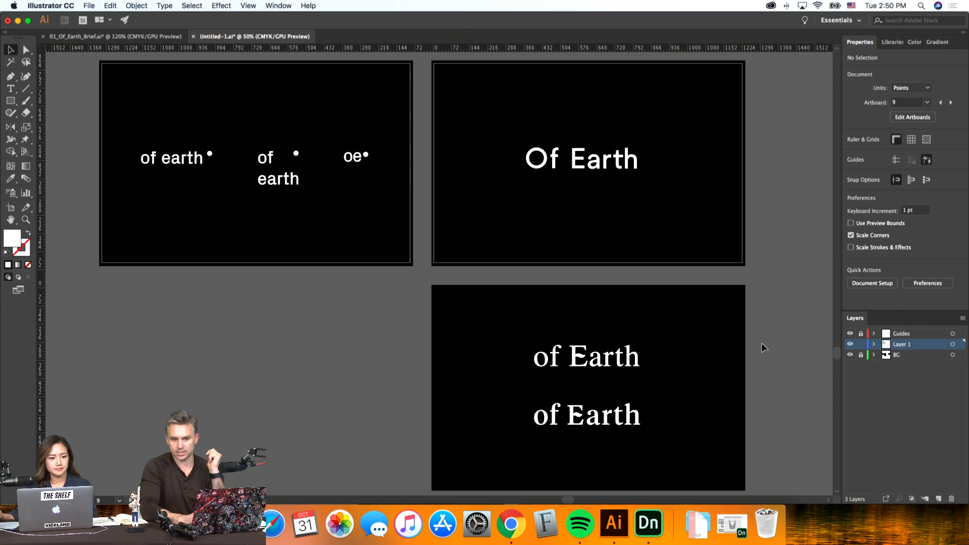
scroll(772, 342, "down", 1)
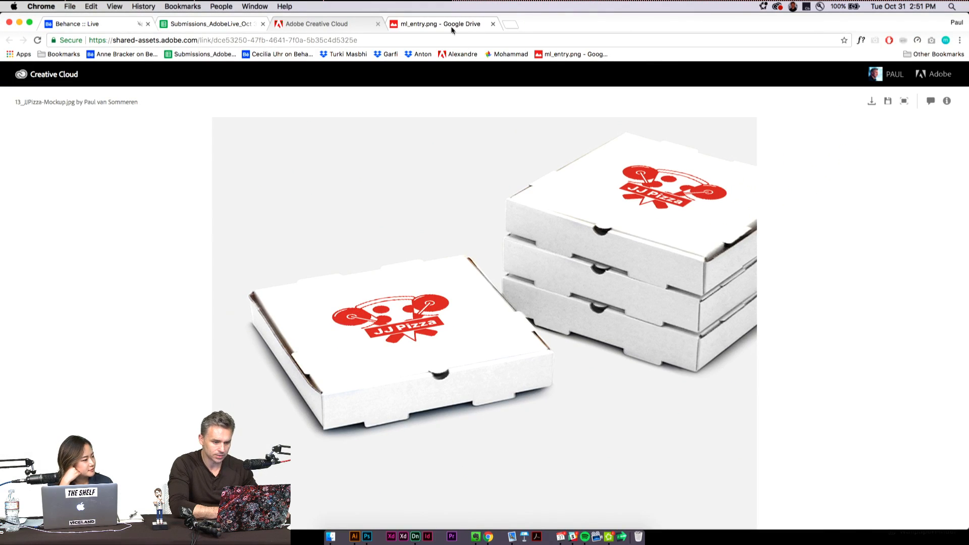
Step: In Chrome, compare ml_entry.png with the JJ Pizza box mockup and open the bookmarked Dropbox "3D" folder in a new tab
left_click(447, 26)
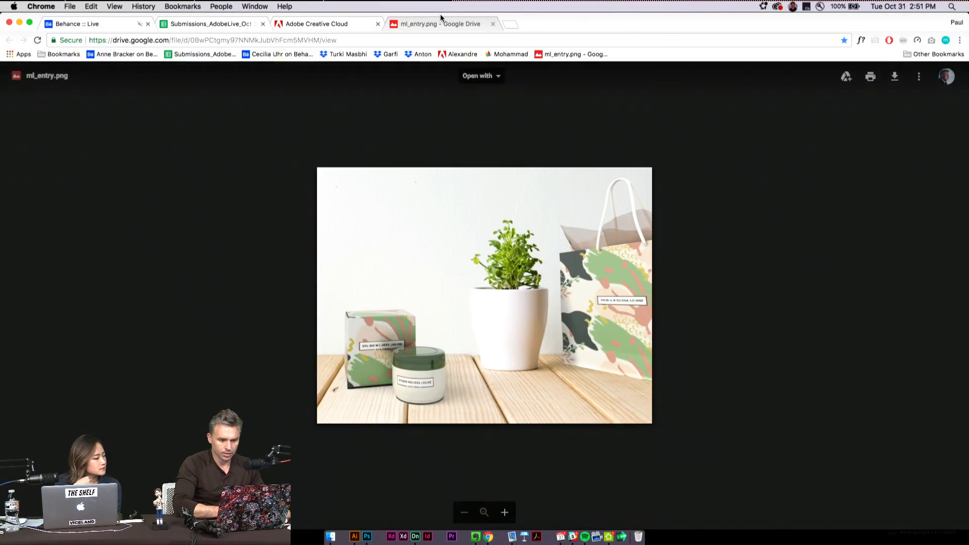
left_click(321, 27)
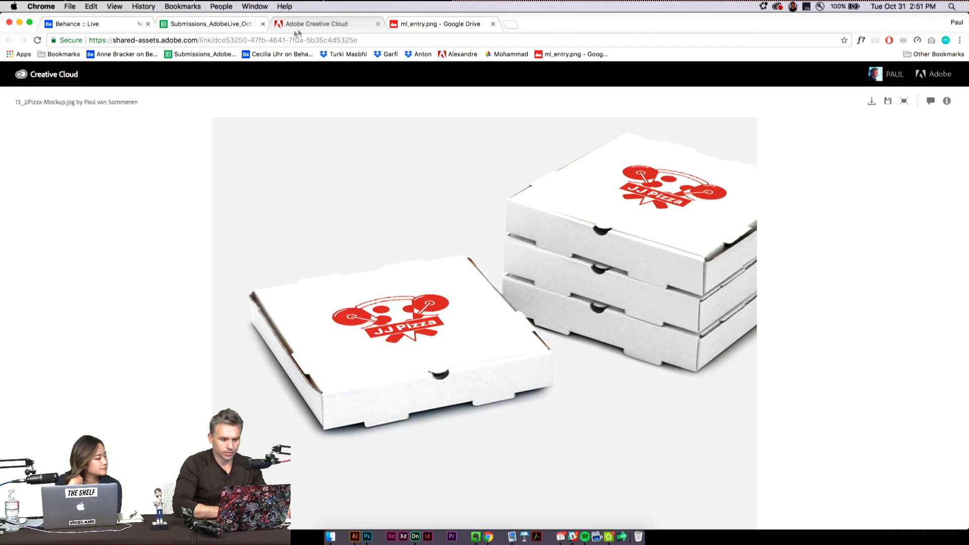
left_click(520, 29)
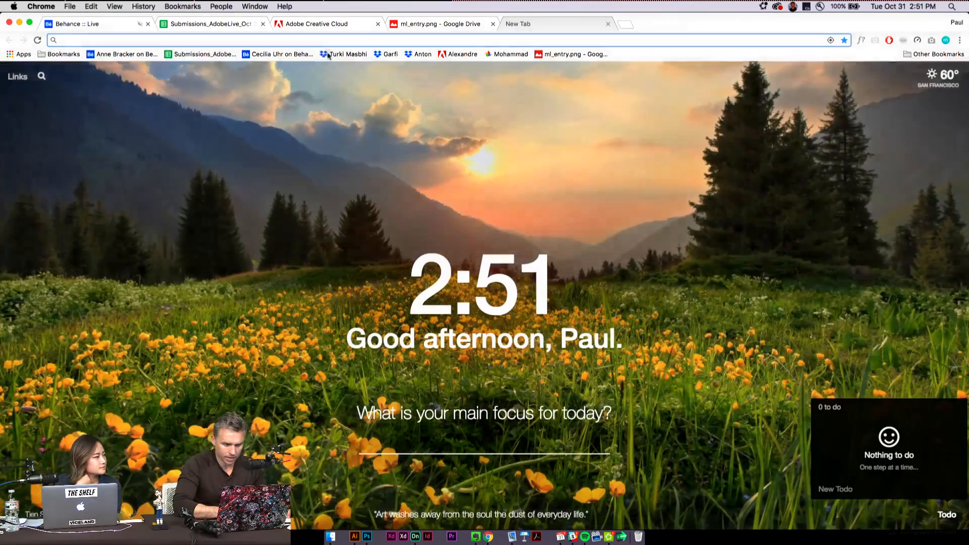
left_click(376, 55)
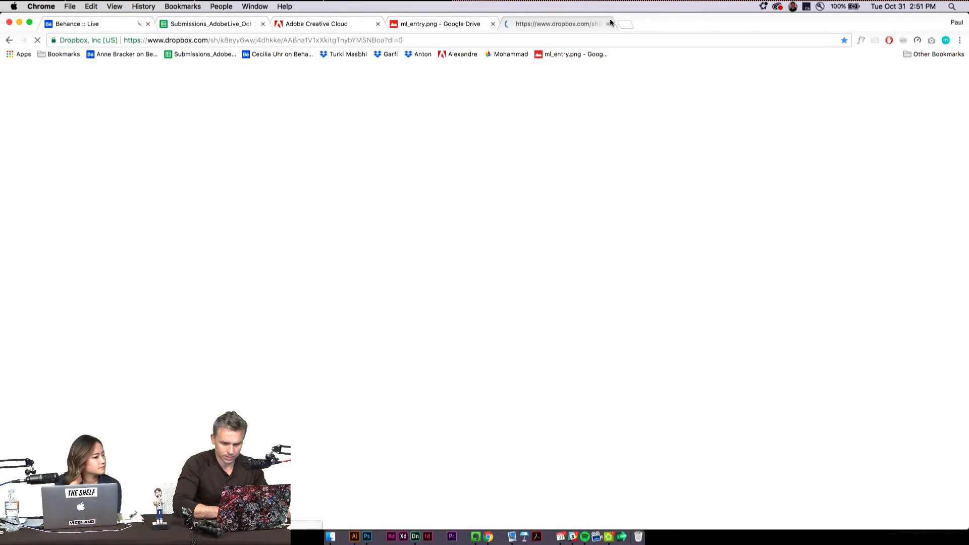
Step: Open the bookmarked Dropbox entry spacefood.png in another new tab and check the image
key("super+t")
left_click(419, 54)
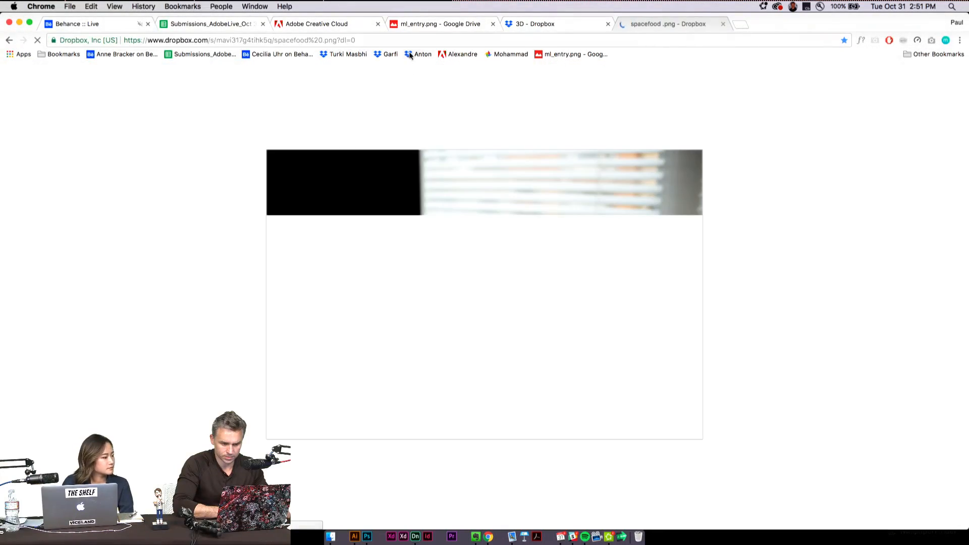
left_click(363, 55)
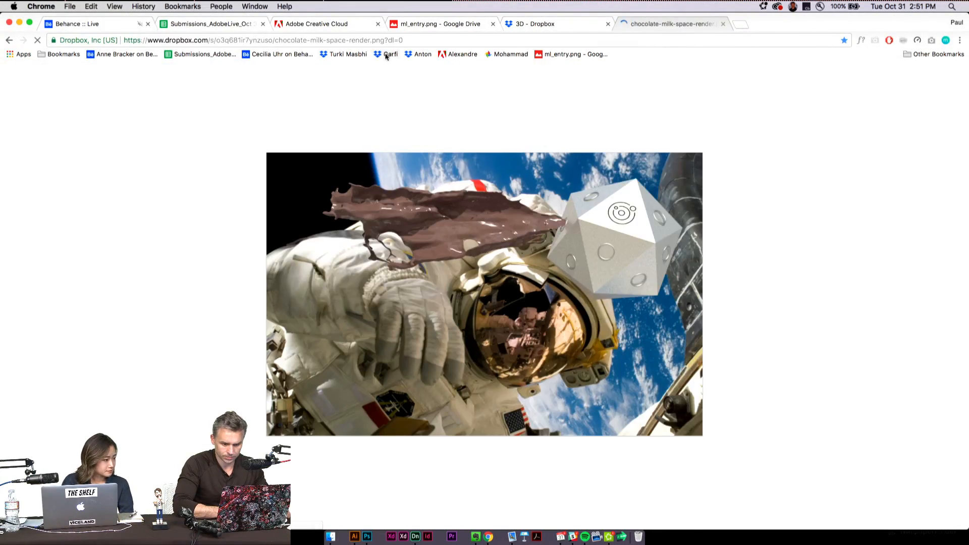
left_click(384, 55)
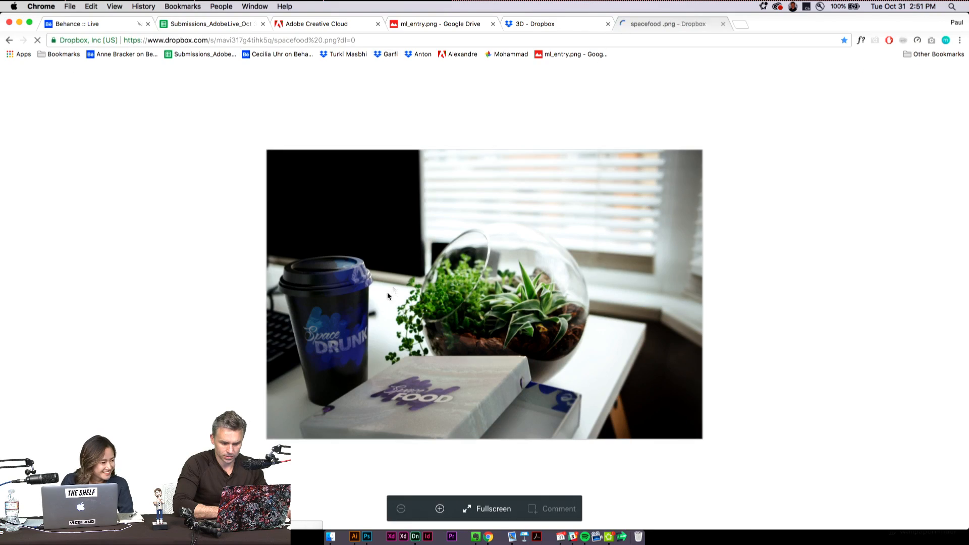
left_click(484, 509)
key("Escape")
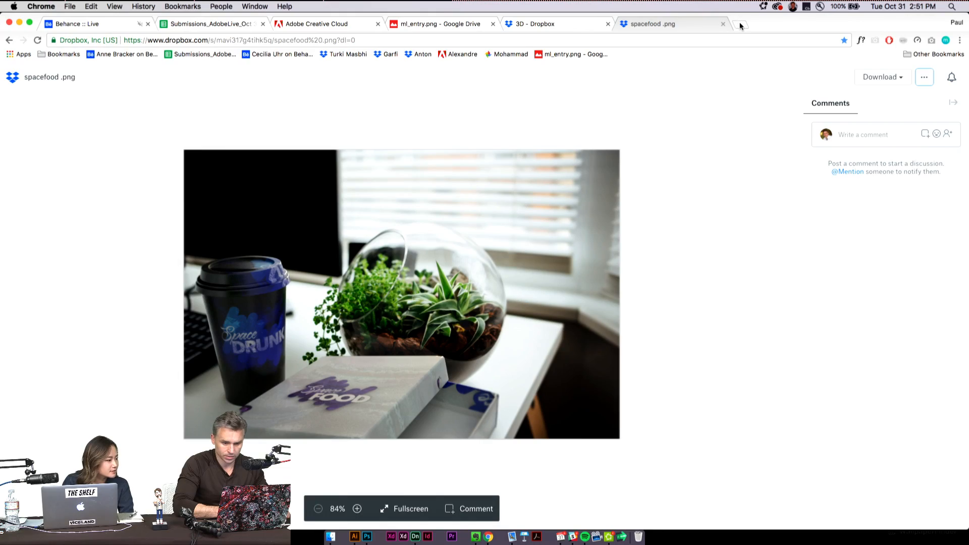
Step: Open the bookmarked entries chocolate-milk-space-render.png and RufusMilk3.png in separate new tabs
left_click(741, 24)
left_click(415, 54)
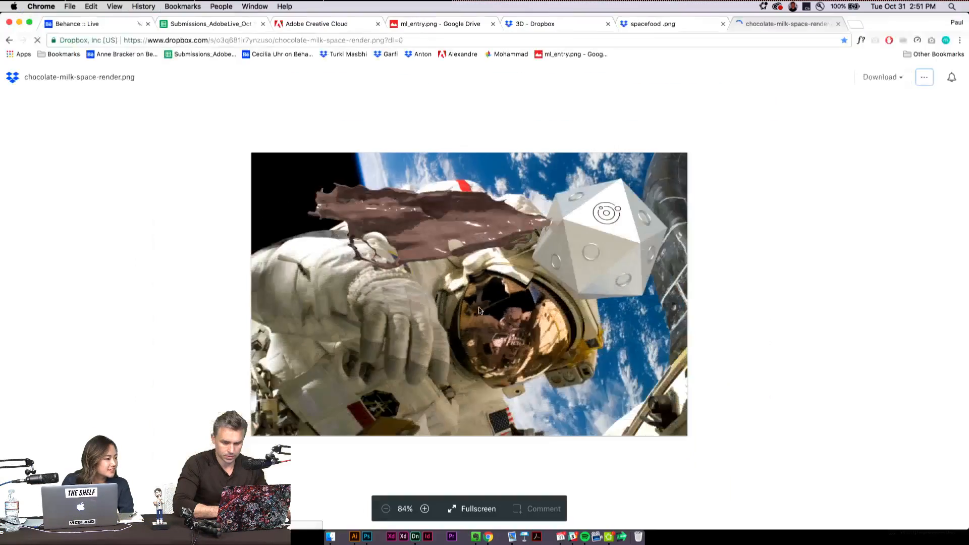
left_click(857, 23)
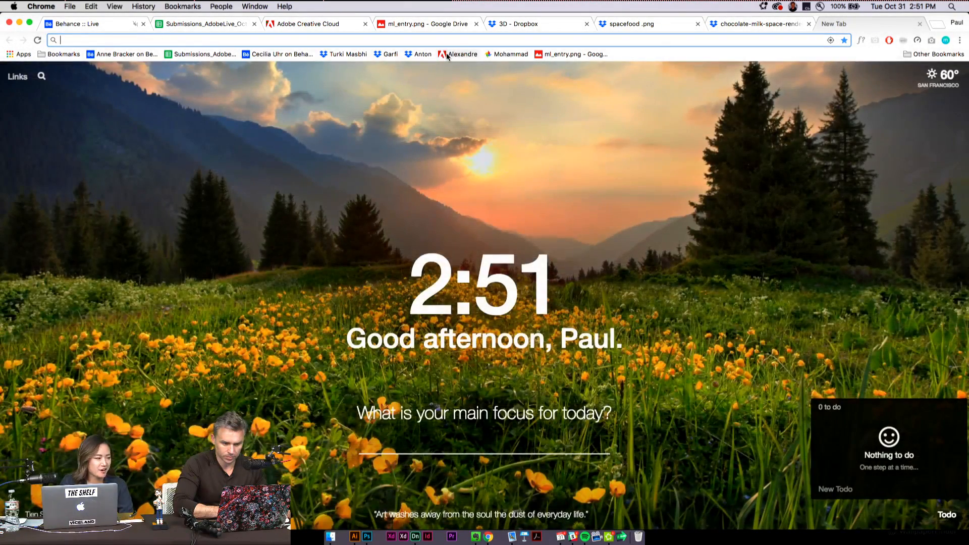
left_click(447, 54)
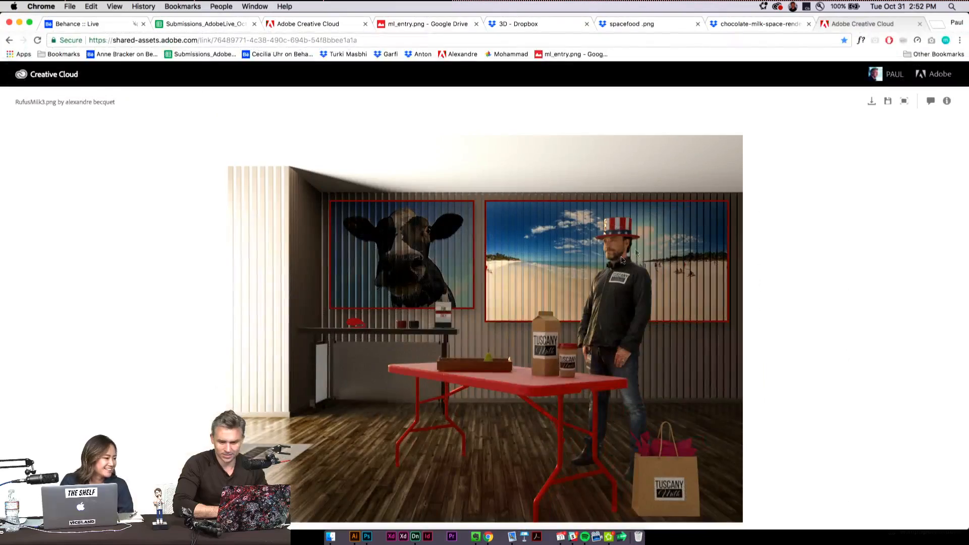
Step: Open the bookmarked "Adobe Creative Shampoo" Google Photos album in a new tab and show its full packaging image
left_click(936, 25)
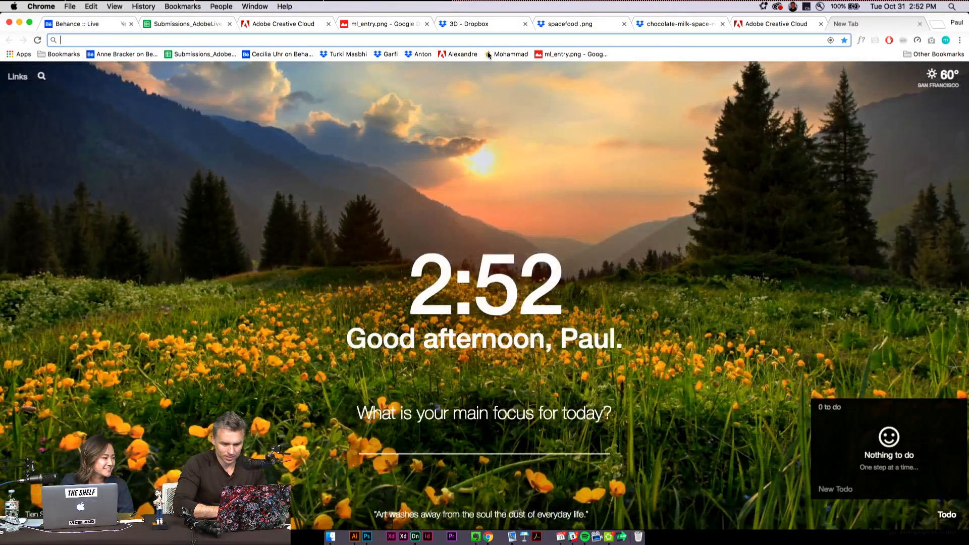
left_click(500, 55)
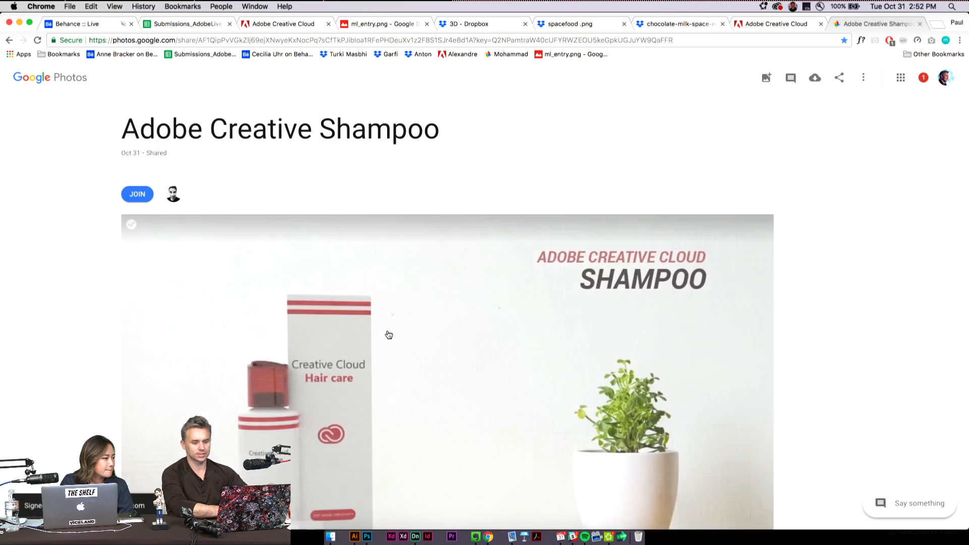
scroll(387, 335, "down", 2)
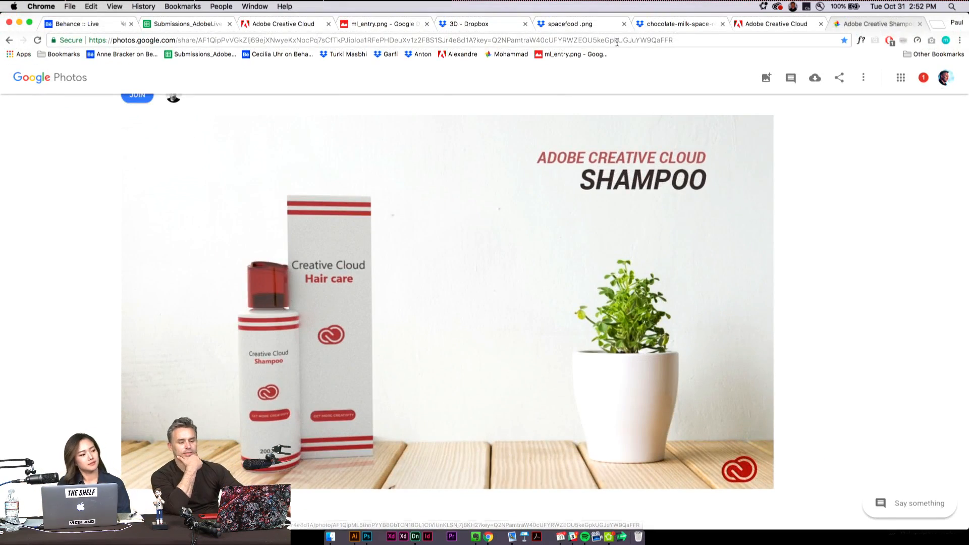
Step: Compare the opened entries: the milk, space food, 3D, ml_entry.png, pizza box and shampoo mockups
left_click(759, 25)
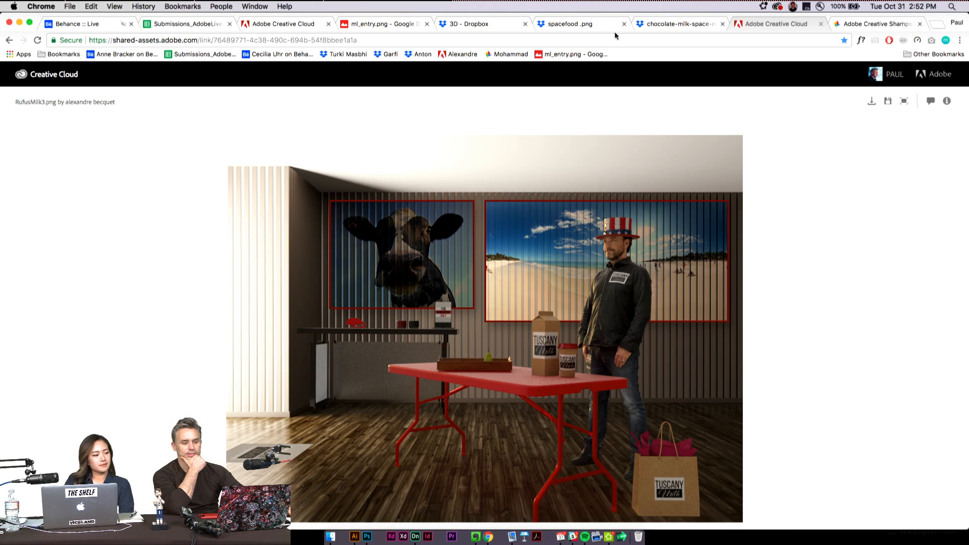
left_click(658, 29)
left_click(585, 27)
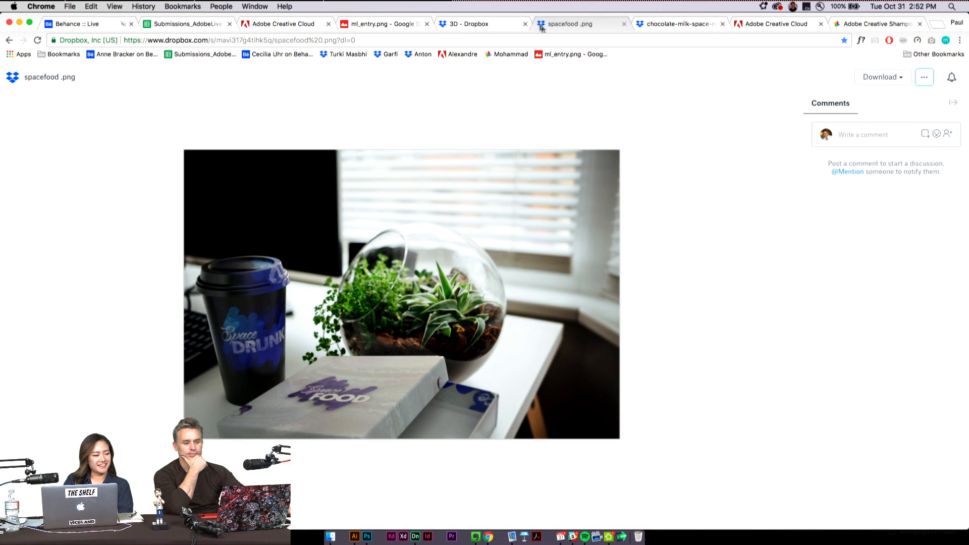
left_click(460, 29)
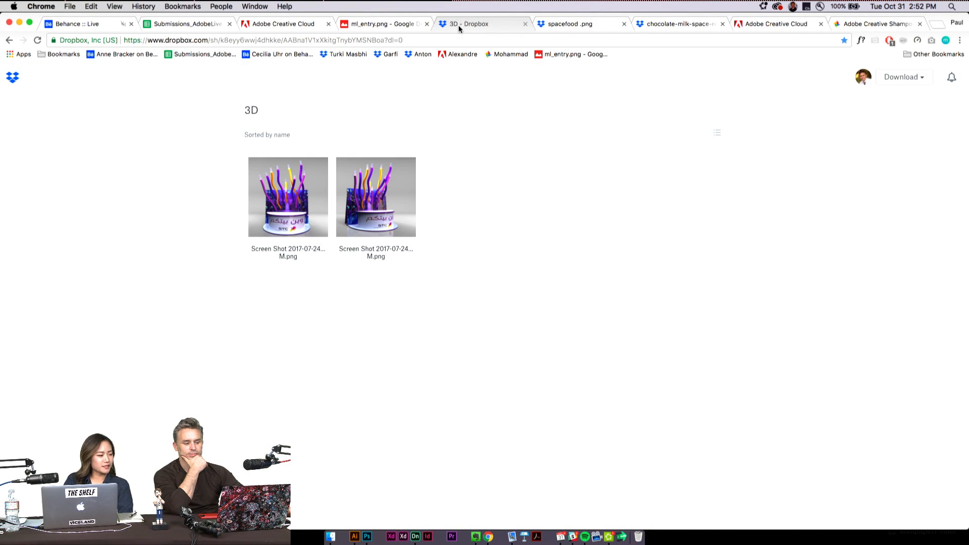
left_click(390, 27)
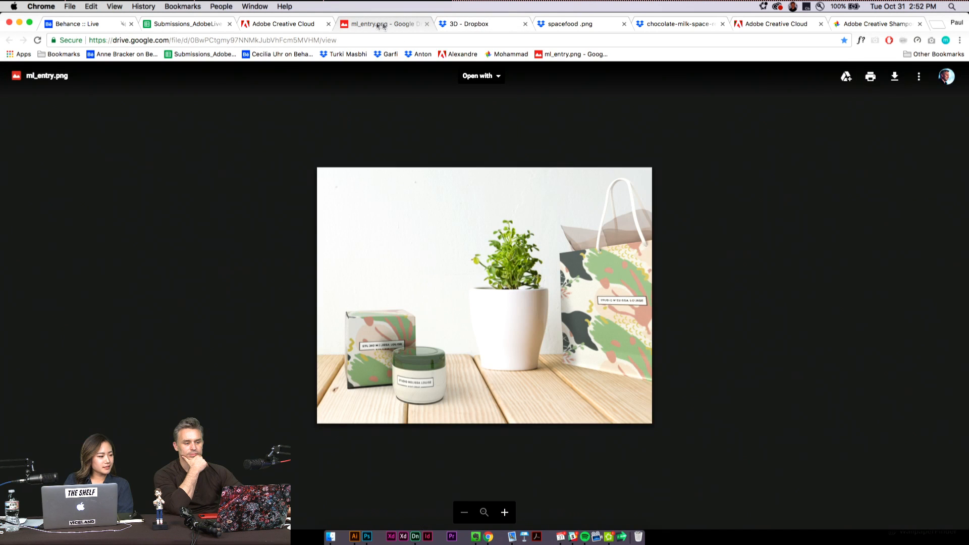
left_click(302, 25)
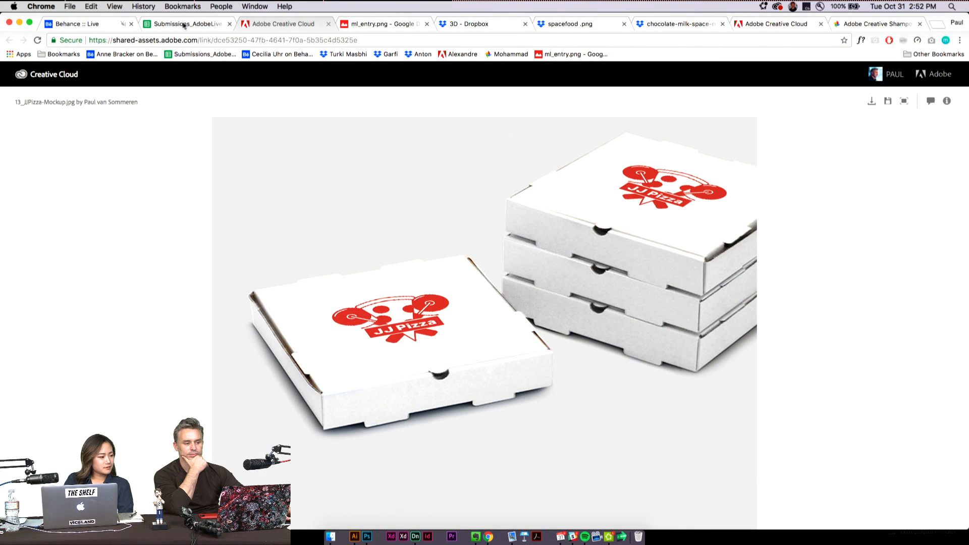
left_click(560, 29)
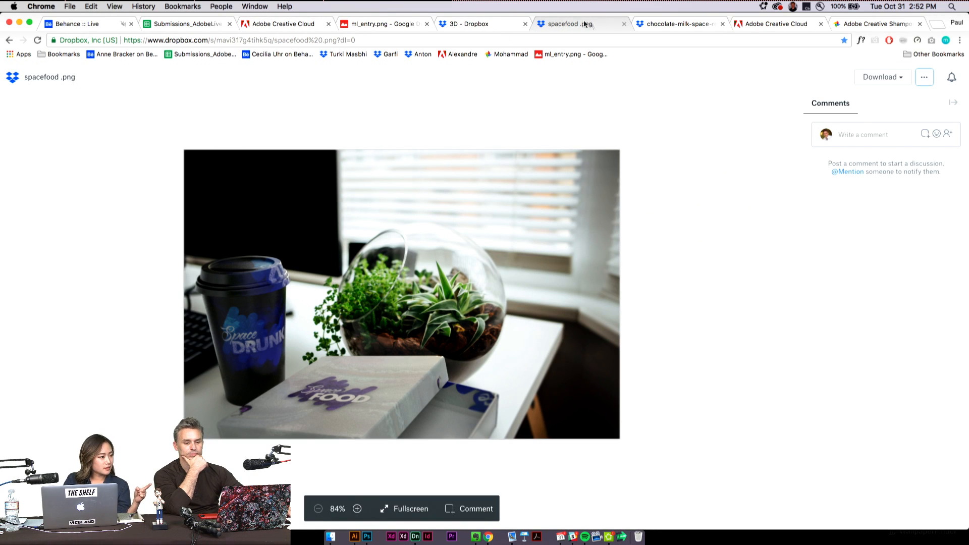
left_click(836, 30)
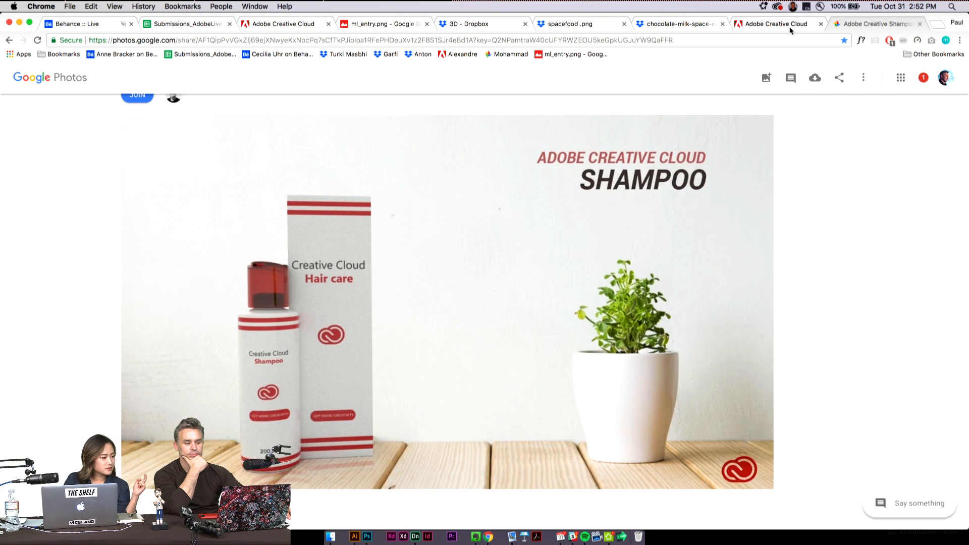
left_click(265, 26)
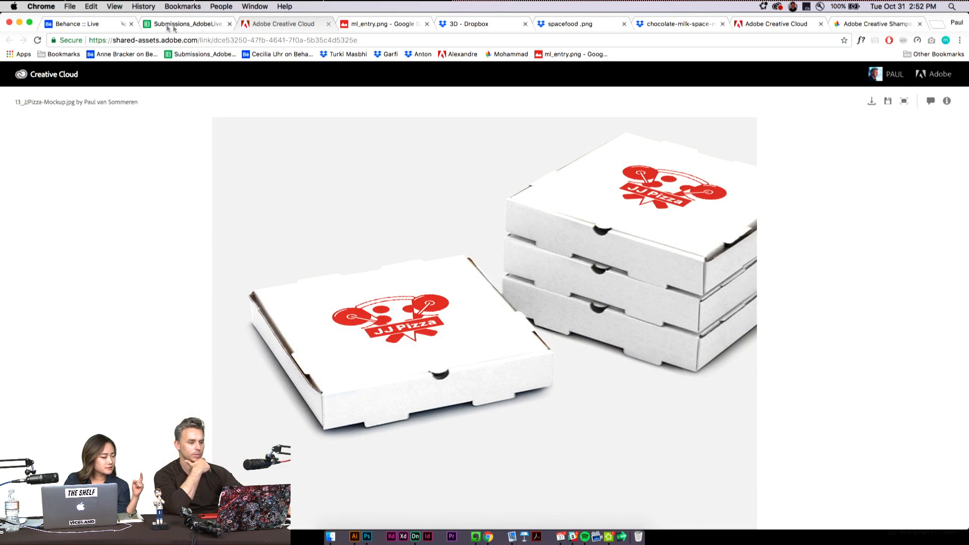
Step: Place the spacefood.png tab directly after the ml_entry.png tab, ahead of the Dropbox "3D" tab
left_click(390, 25)
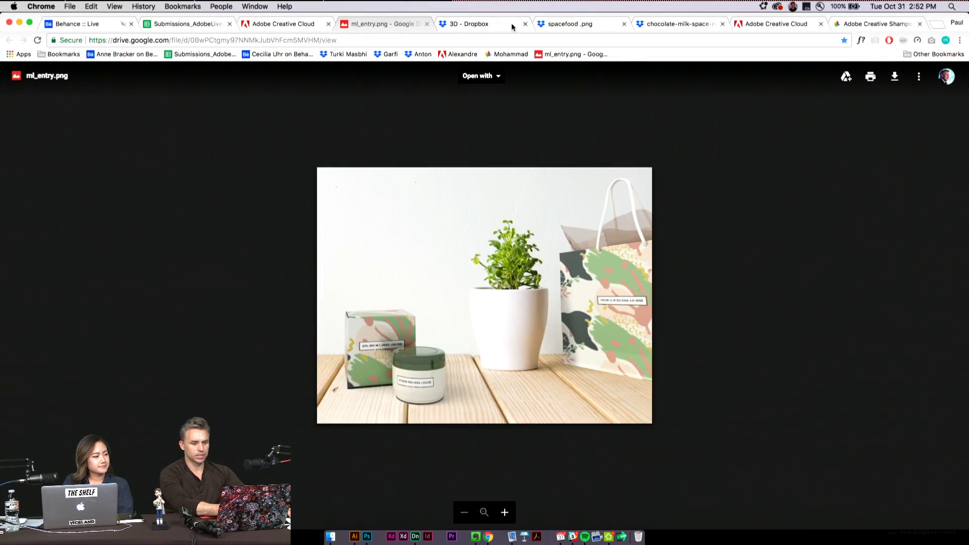
left_click_drag(567, 28, 472, 25)
left_click(367, 26)
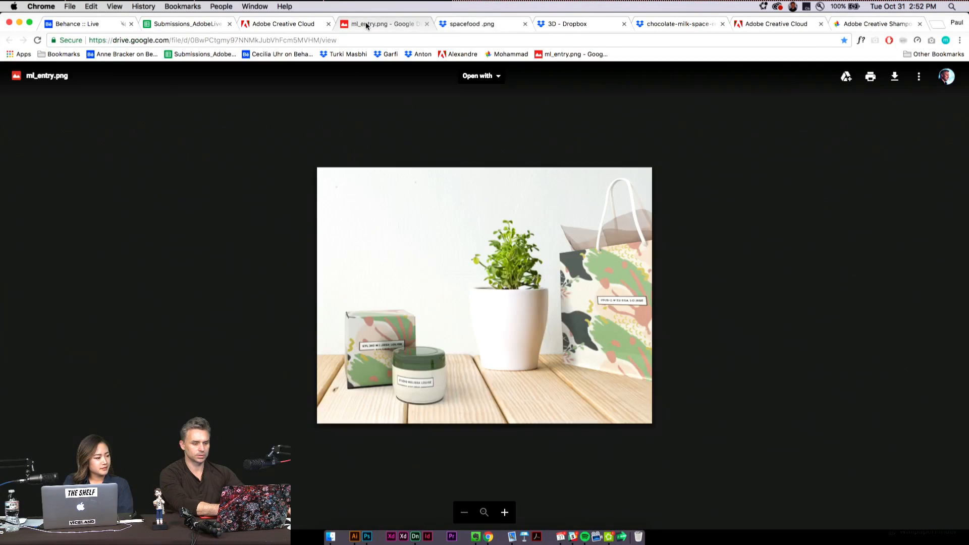
Step: Compare spacefood.png with ml_entry.png and reload spacefood.png from its bookmark
left_click(455, 23)
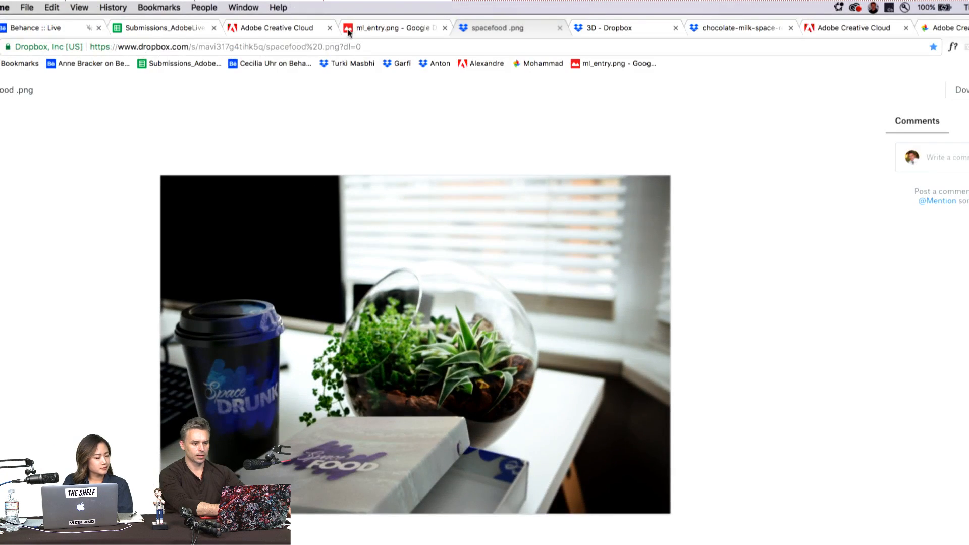
left_click(349, 31)
left_click(493, 29)
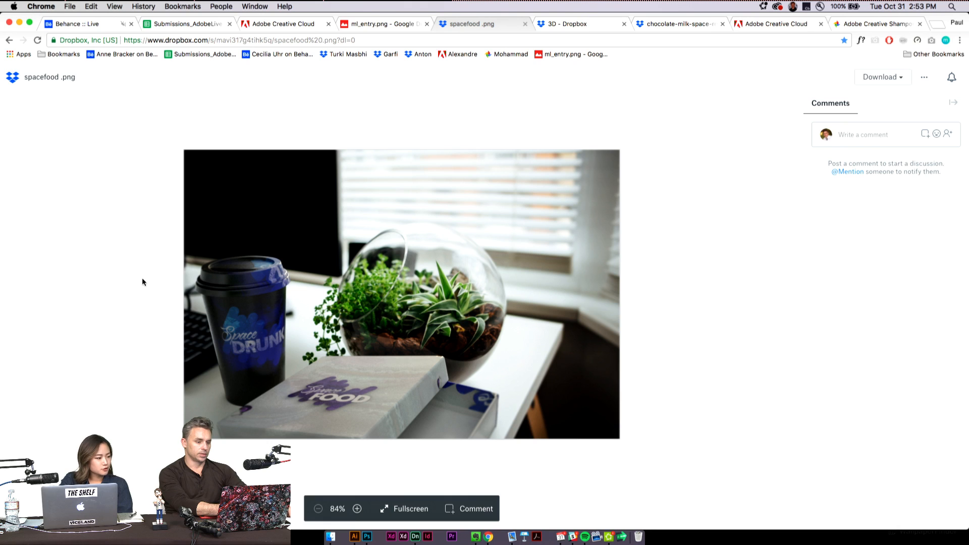
left_click(410, 53)
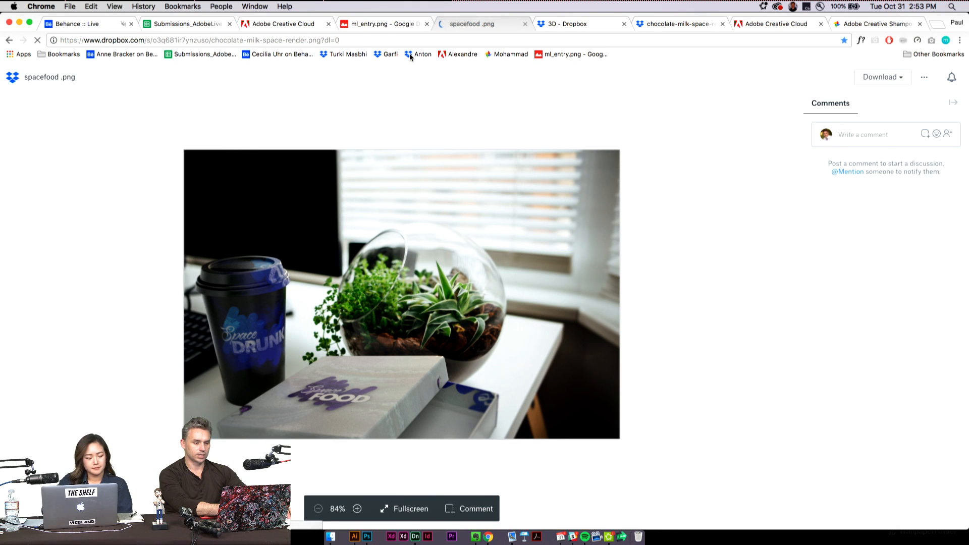
left_click(379, 53)
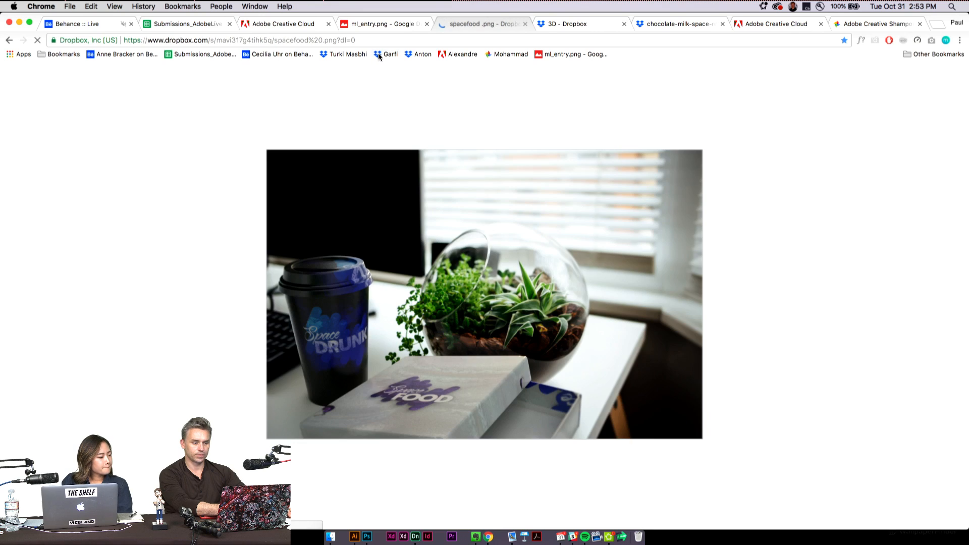